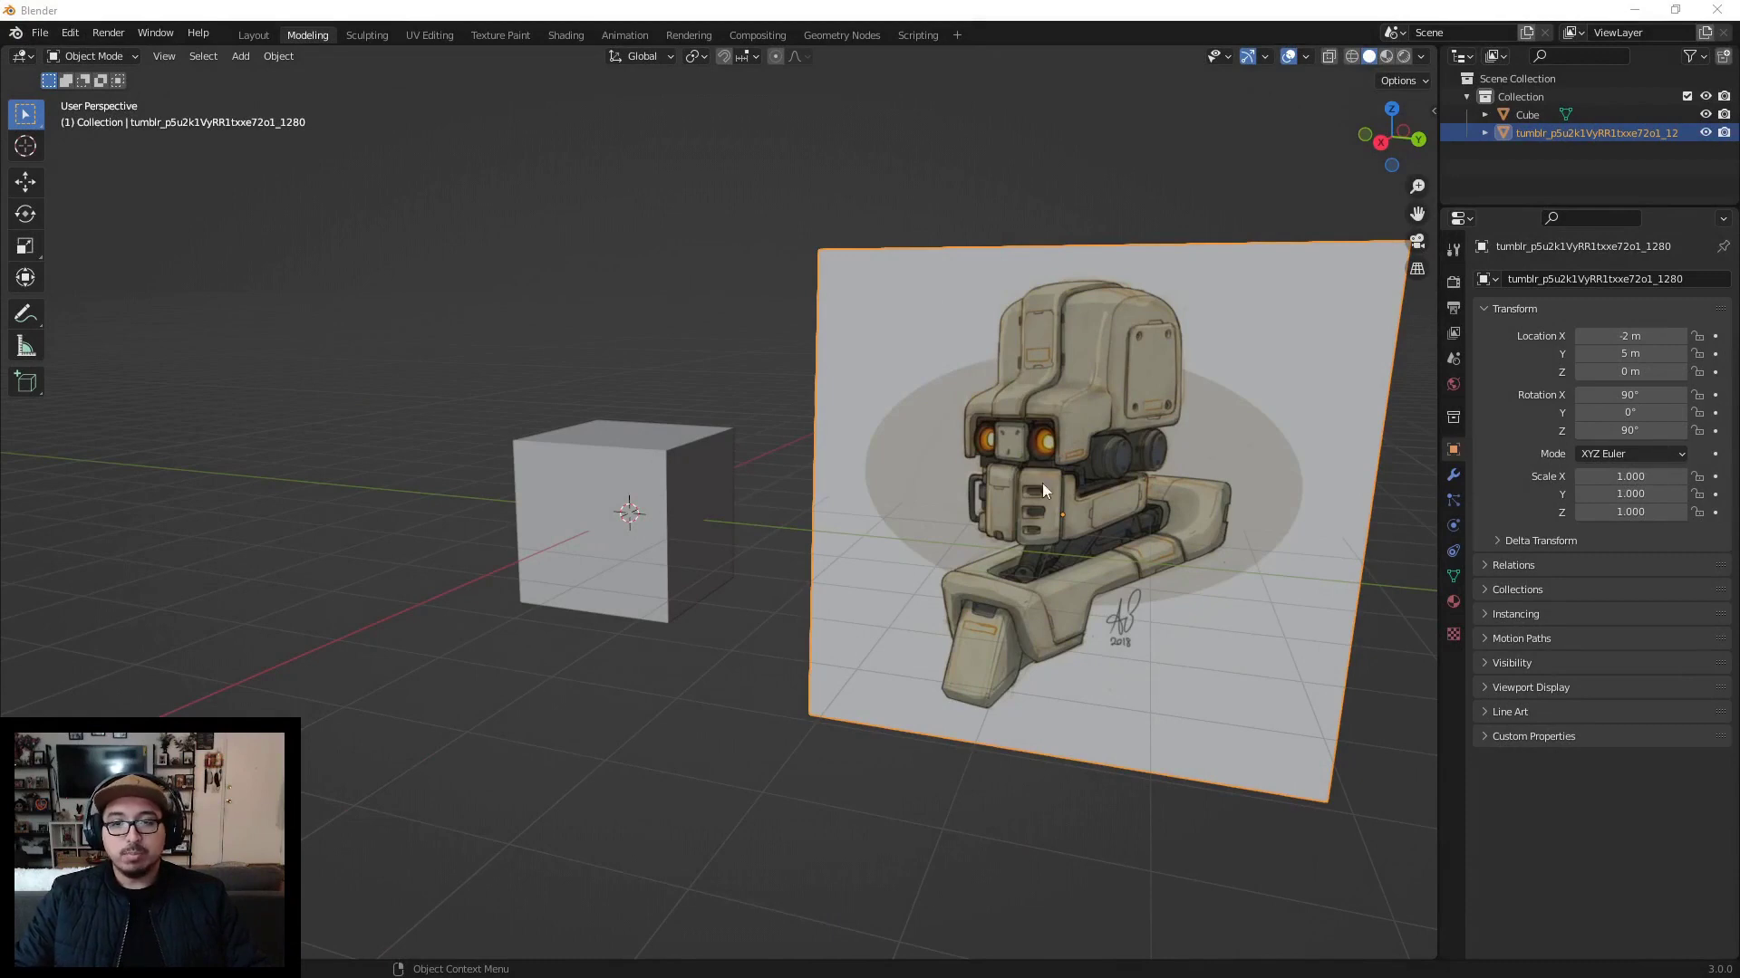
Step: Select the default cube beside the robot sketch plane and orbit to view it
left_click(558, 530)
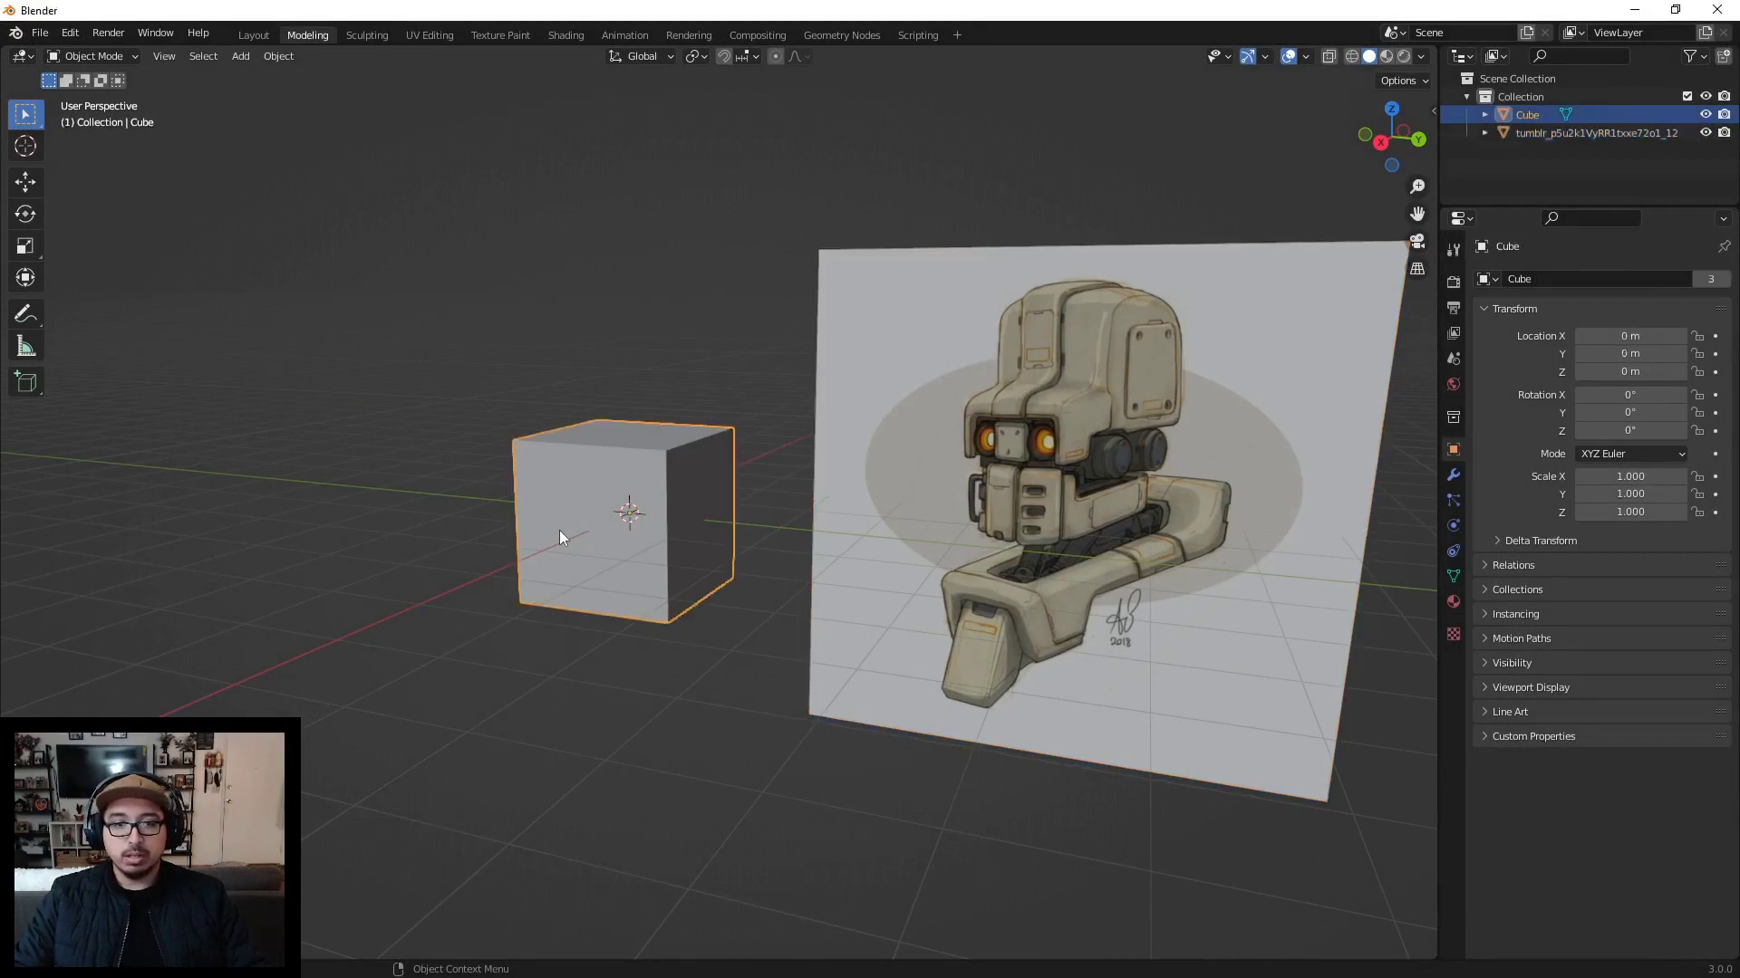
middle_click_drag(561, 540, 598, 527)
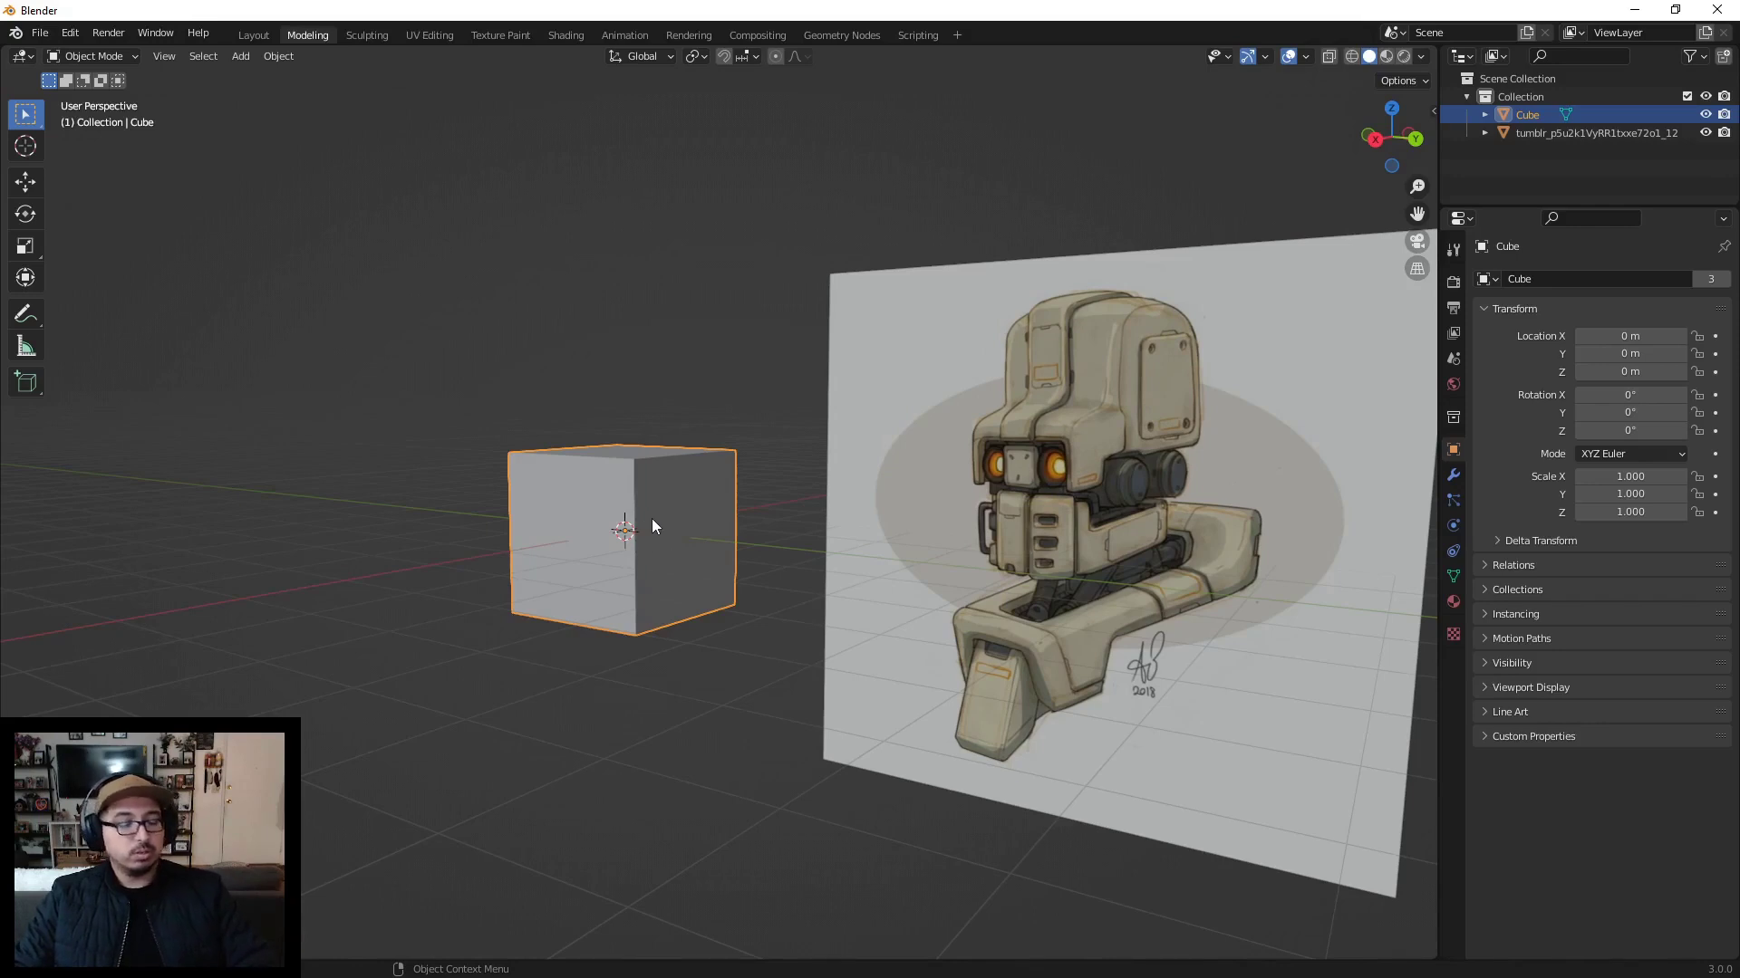
Step: Raise the cube along Z to about 1.99 m height
key("g")
key("z")
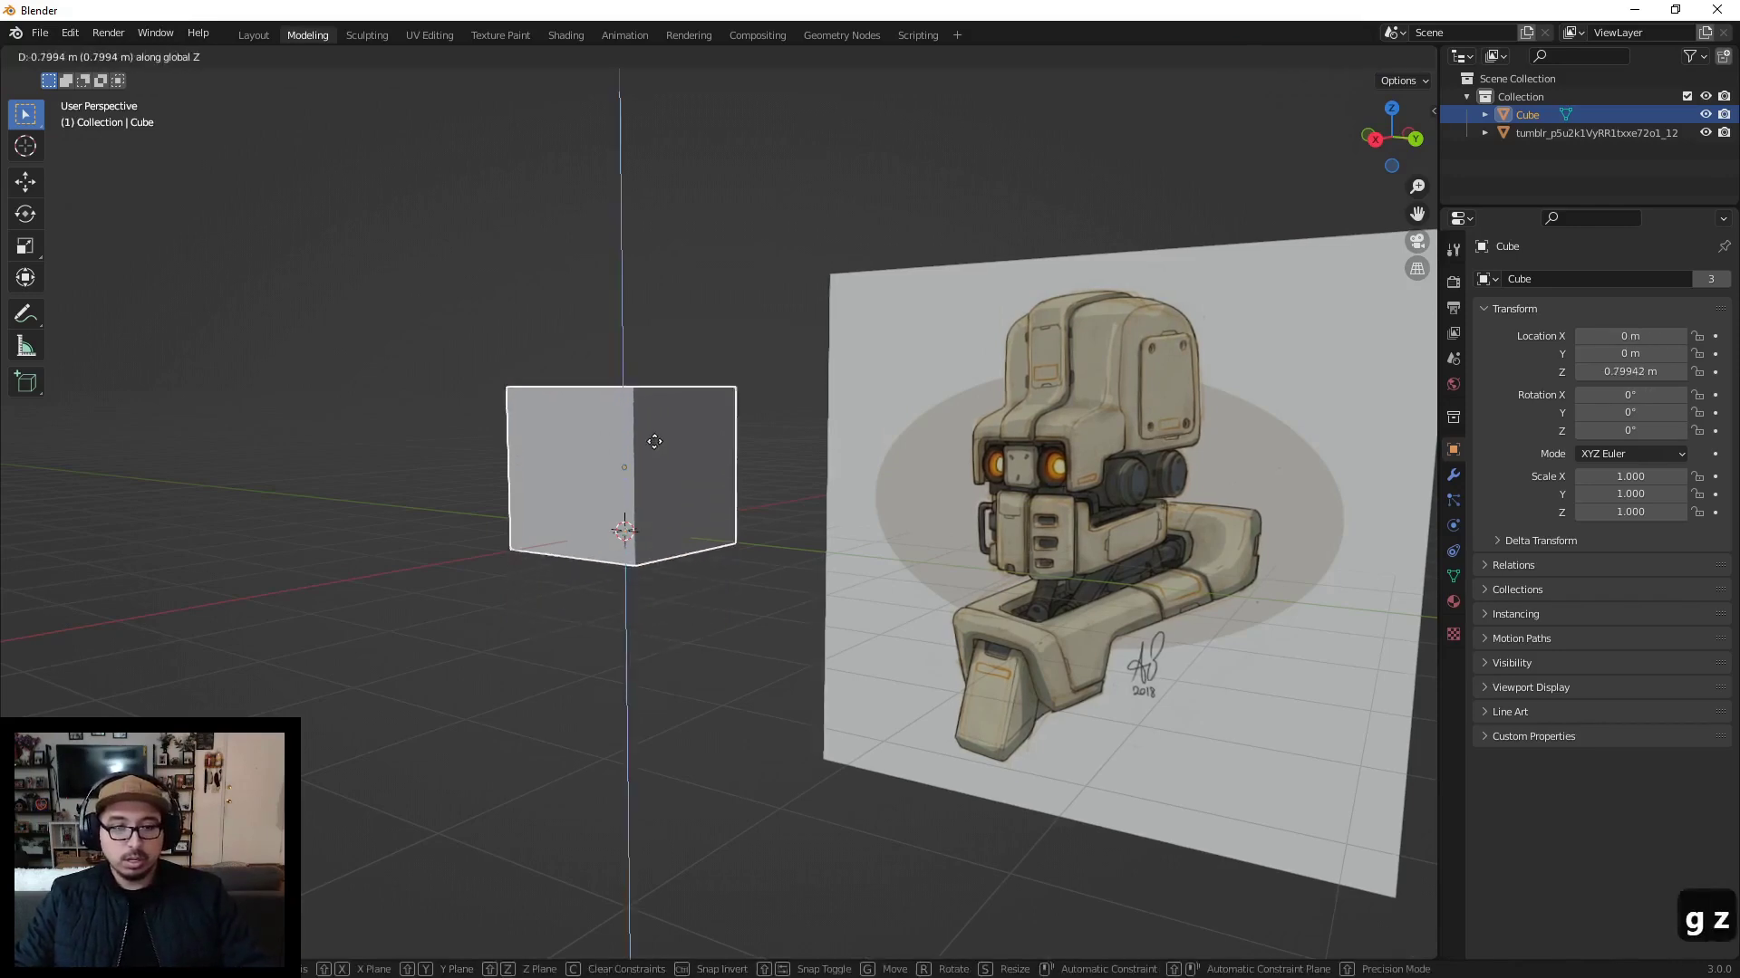
left_click(657, 366)
middle_click_drag(693, 389, 828, 556, "shift")
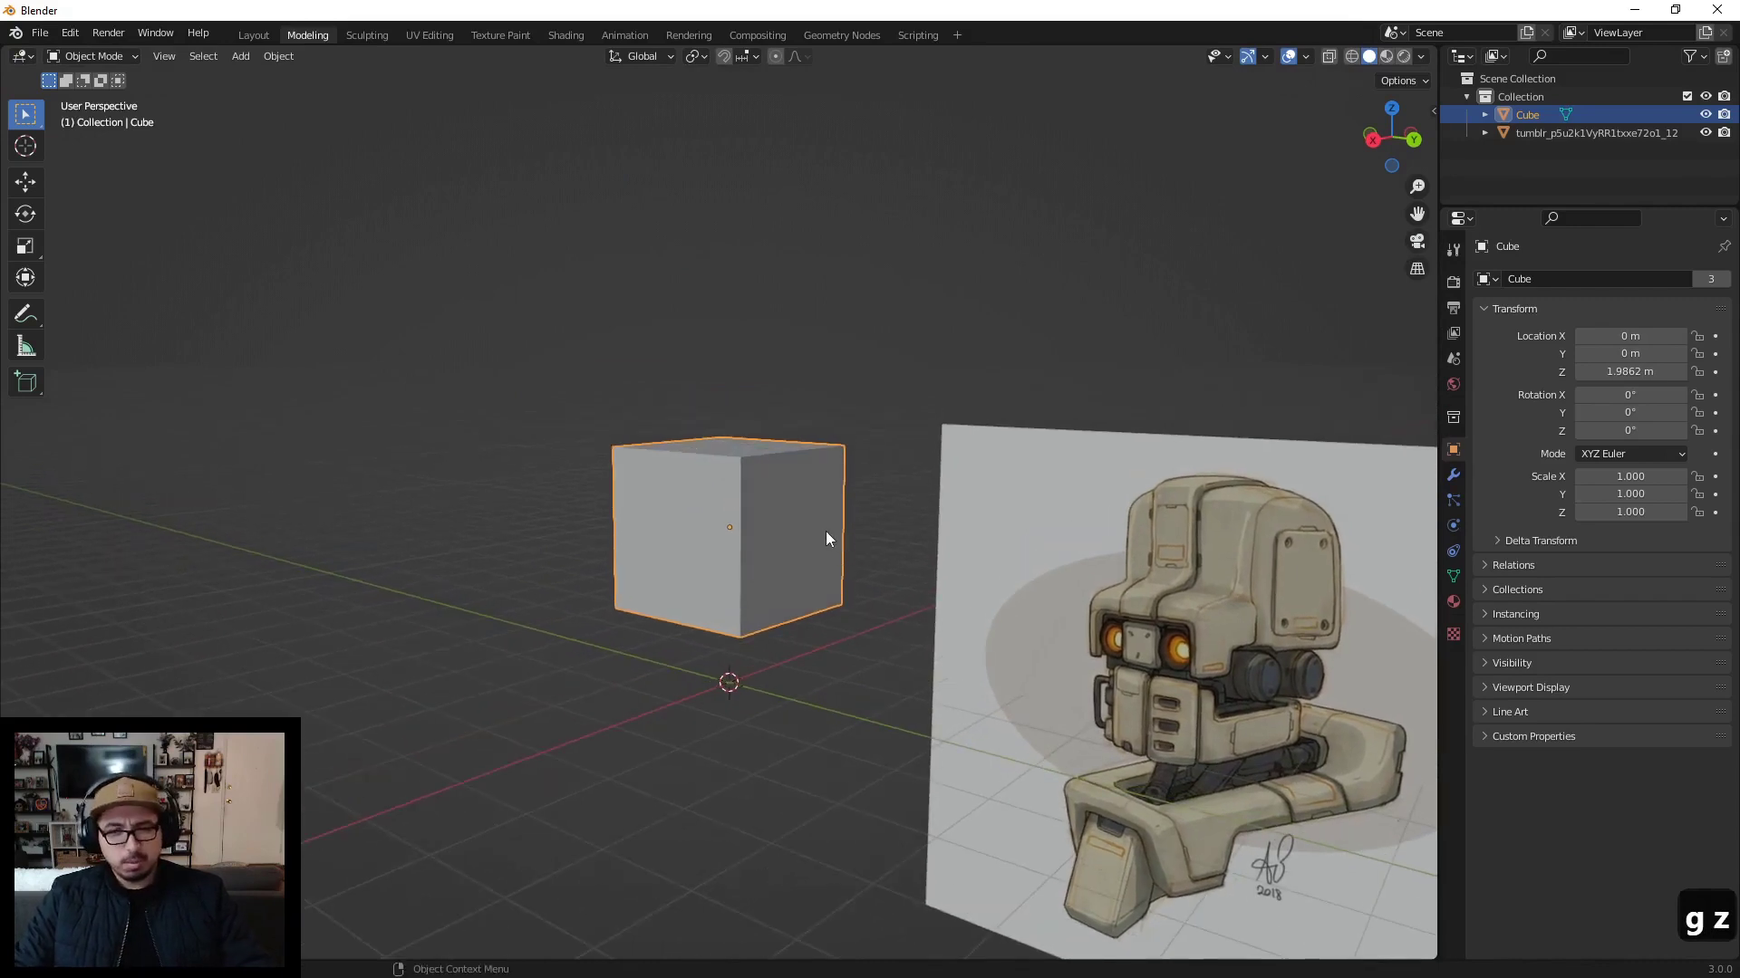
middle_click_drag(825, 580, 750, 513, "shift")
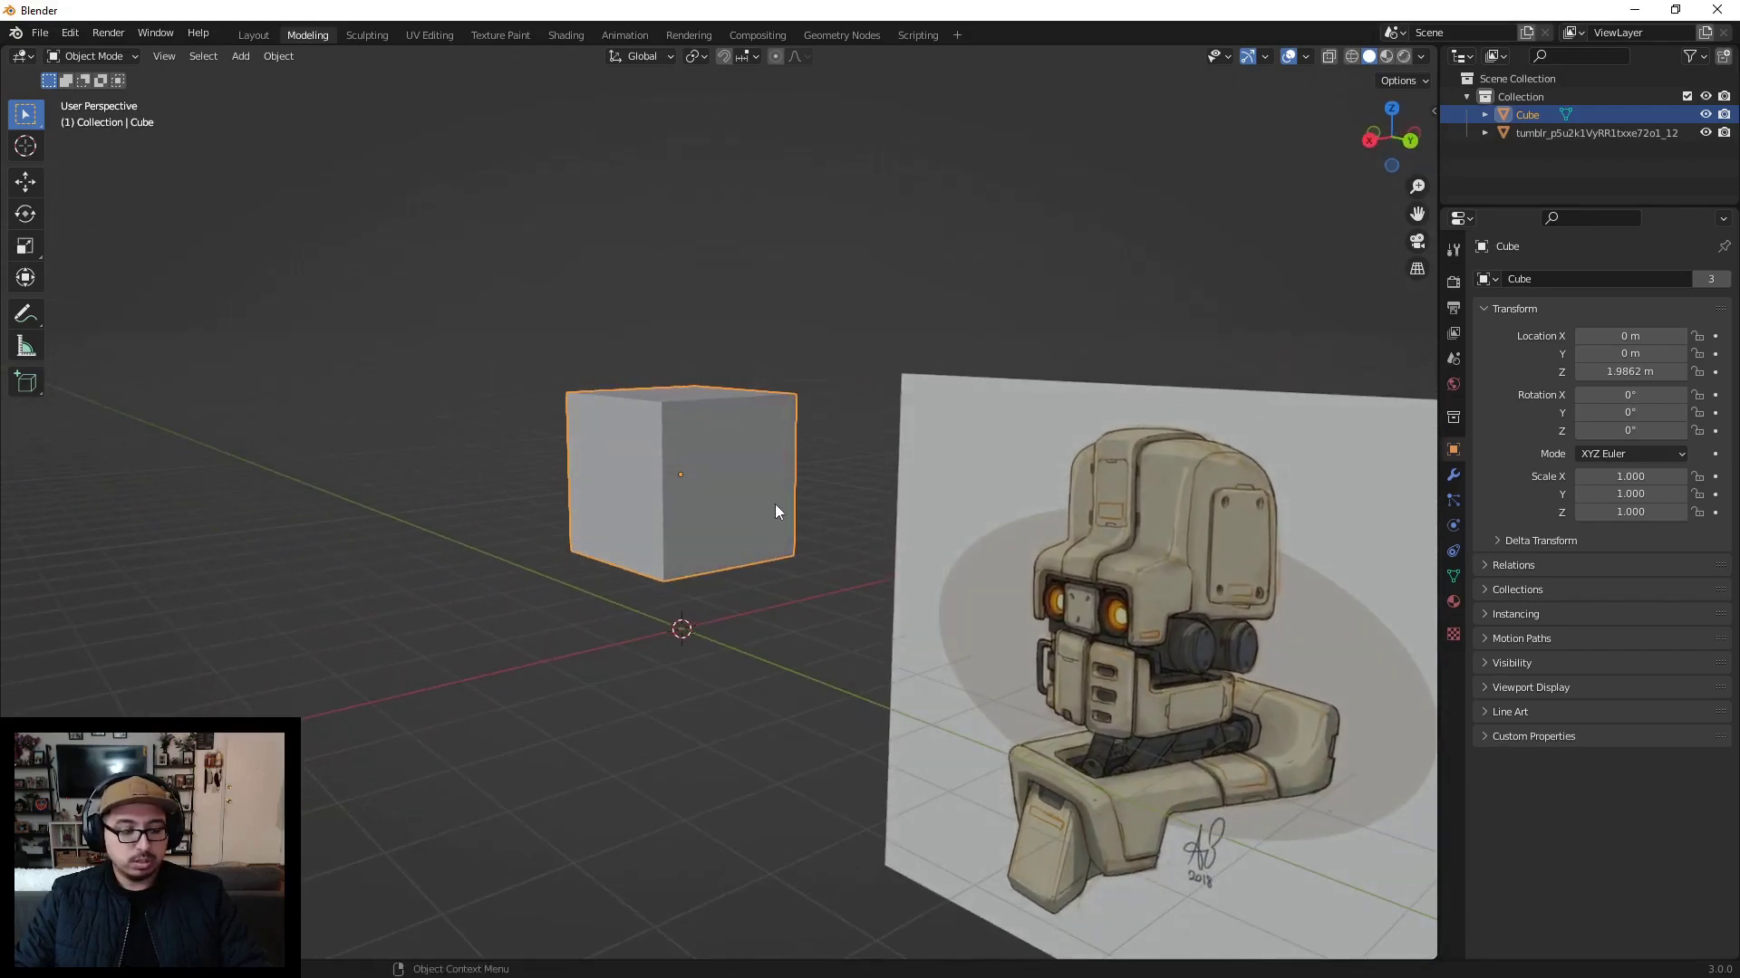
Step: Narrow the cube along X to a scale of 0.880
key("s")
key("y")
key("x")
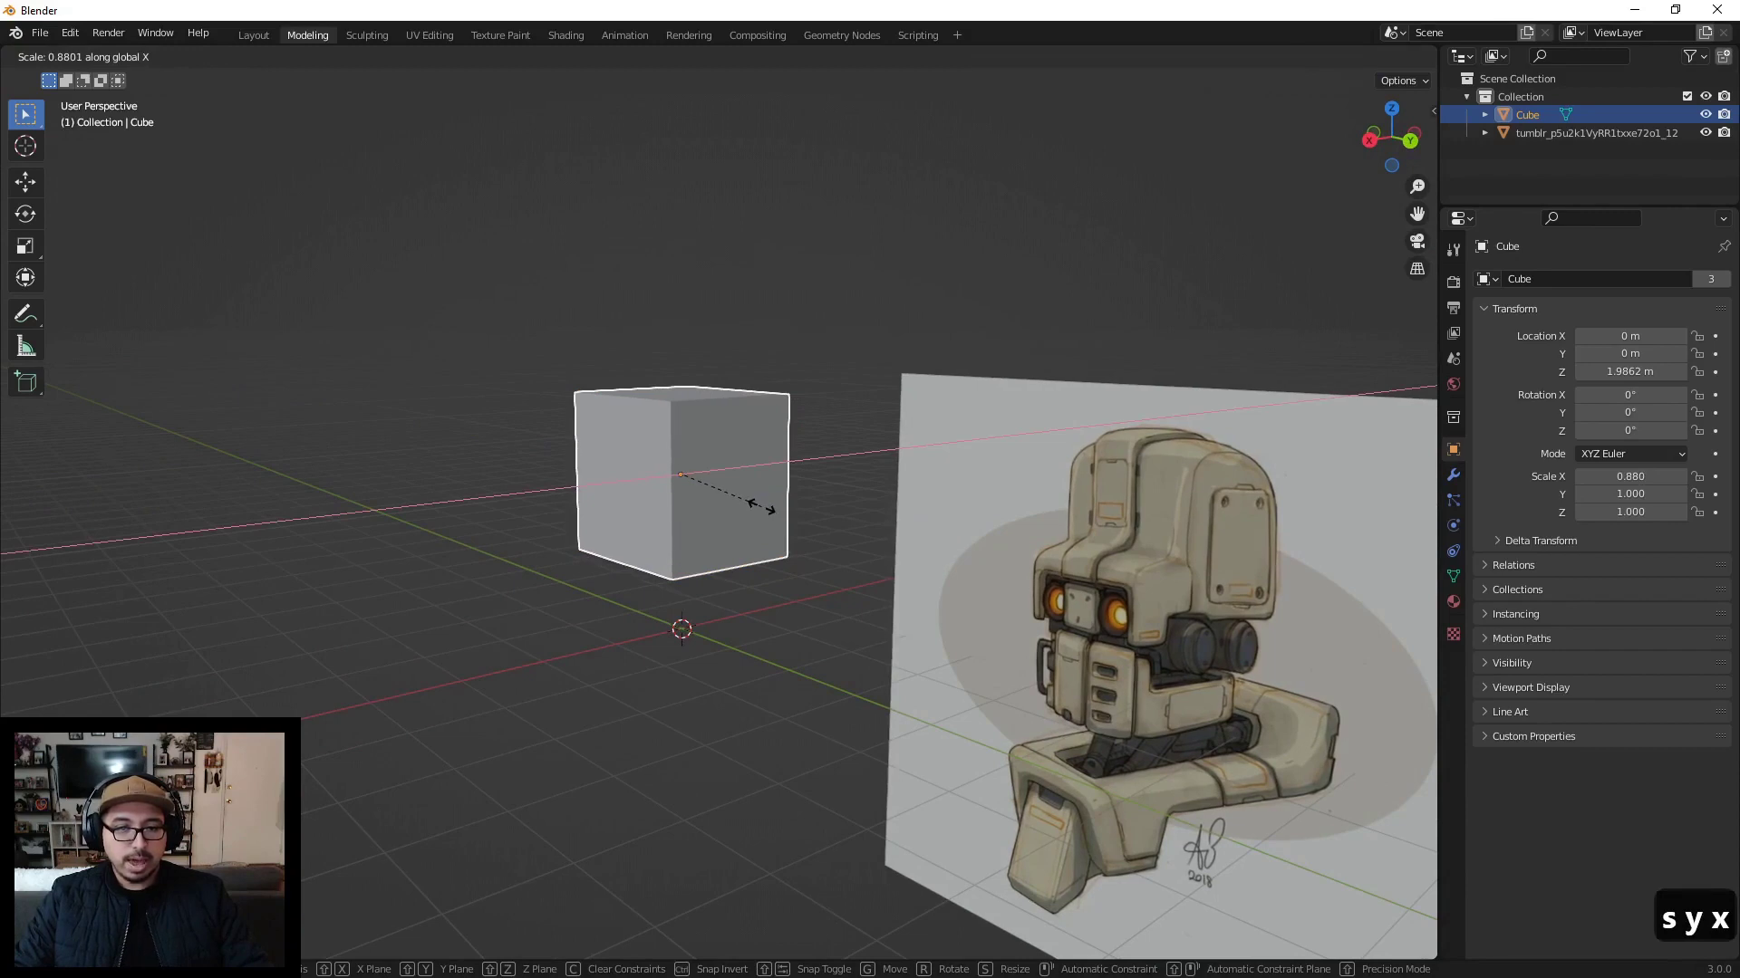
left_click(761, 509)
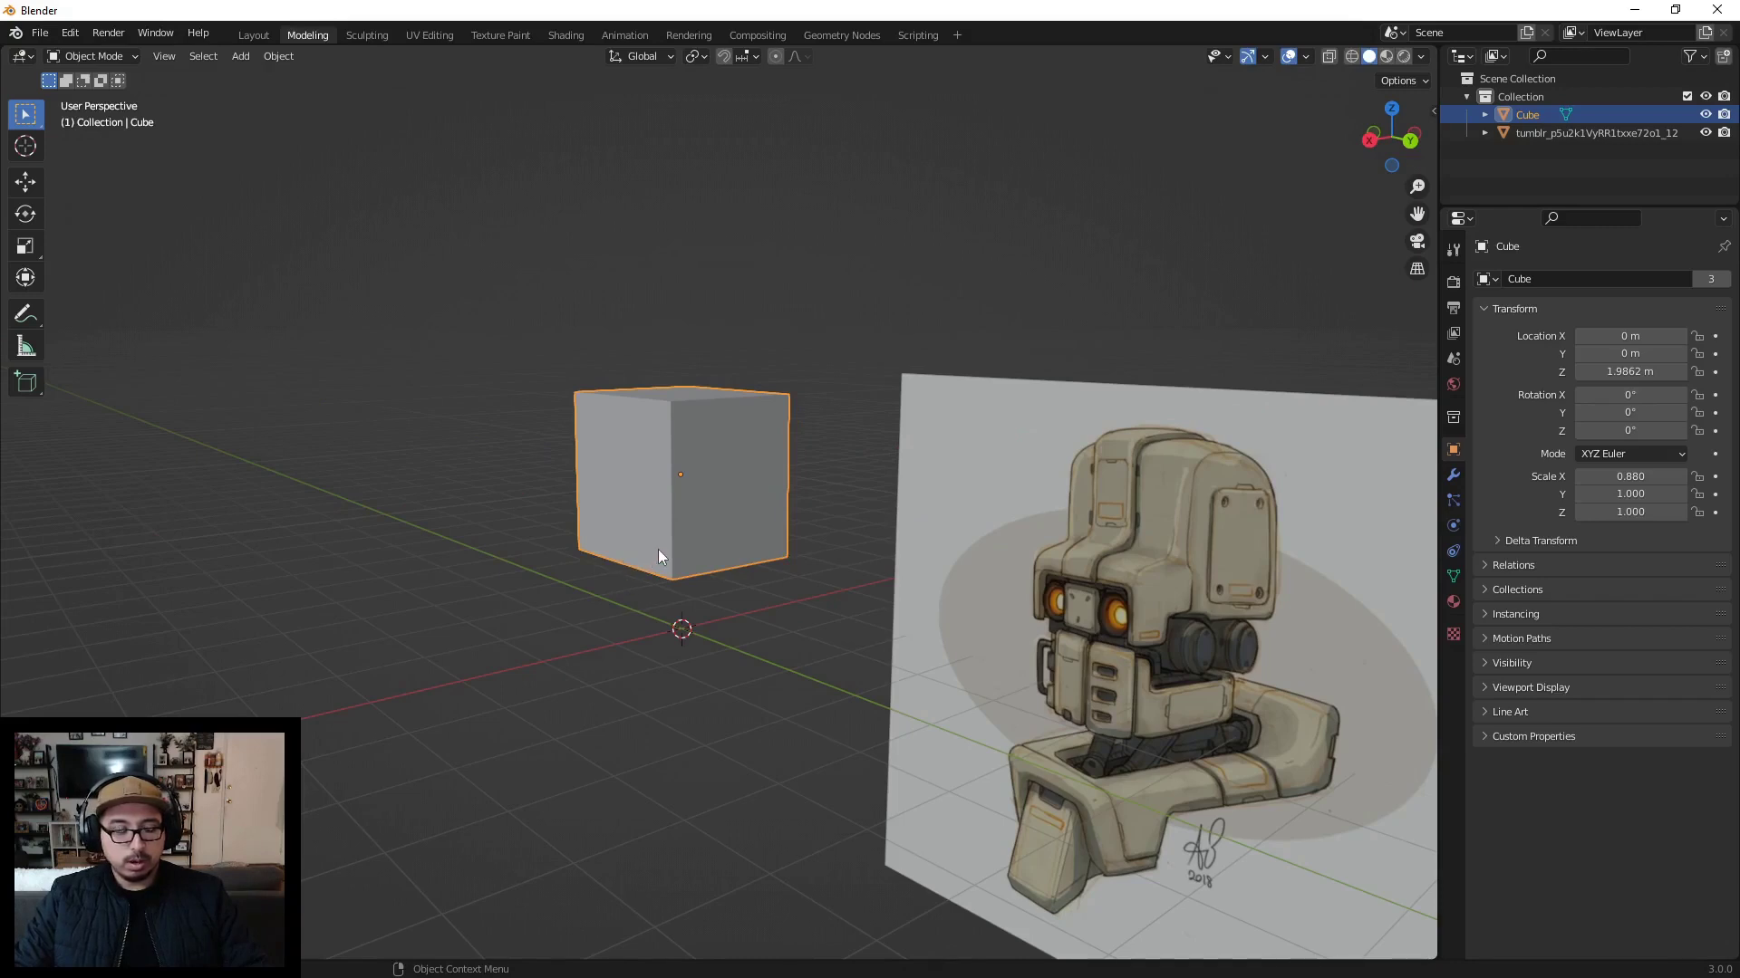
key("Tab")
Step: Add a horizontal edge loop and slide it down near the cube's bottom
key("ctrl+r")
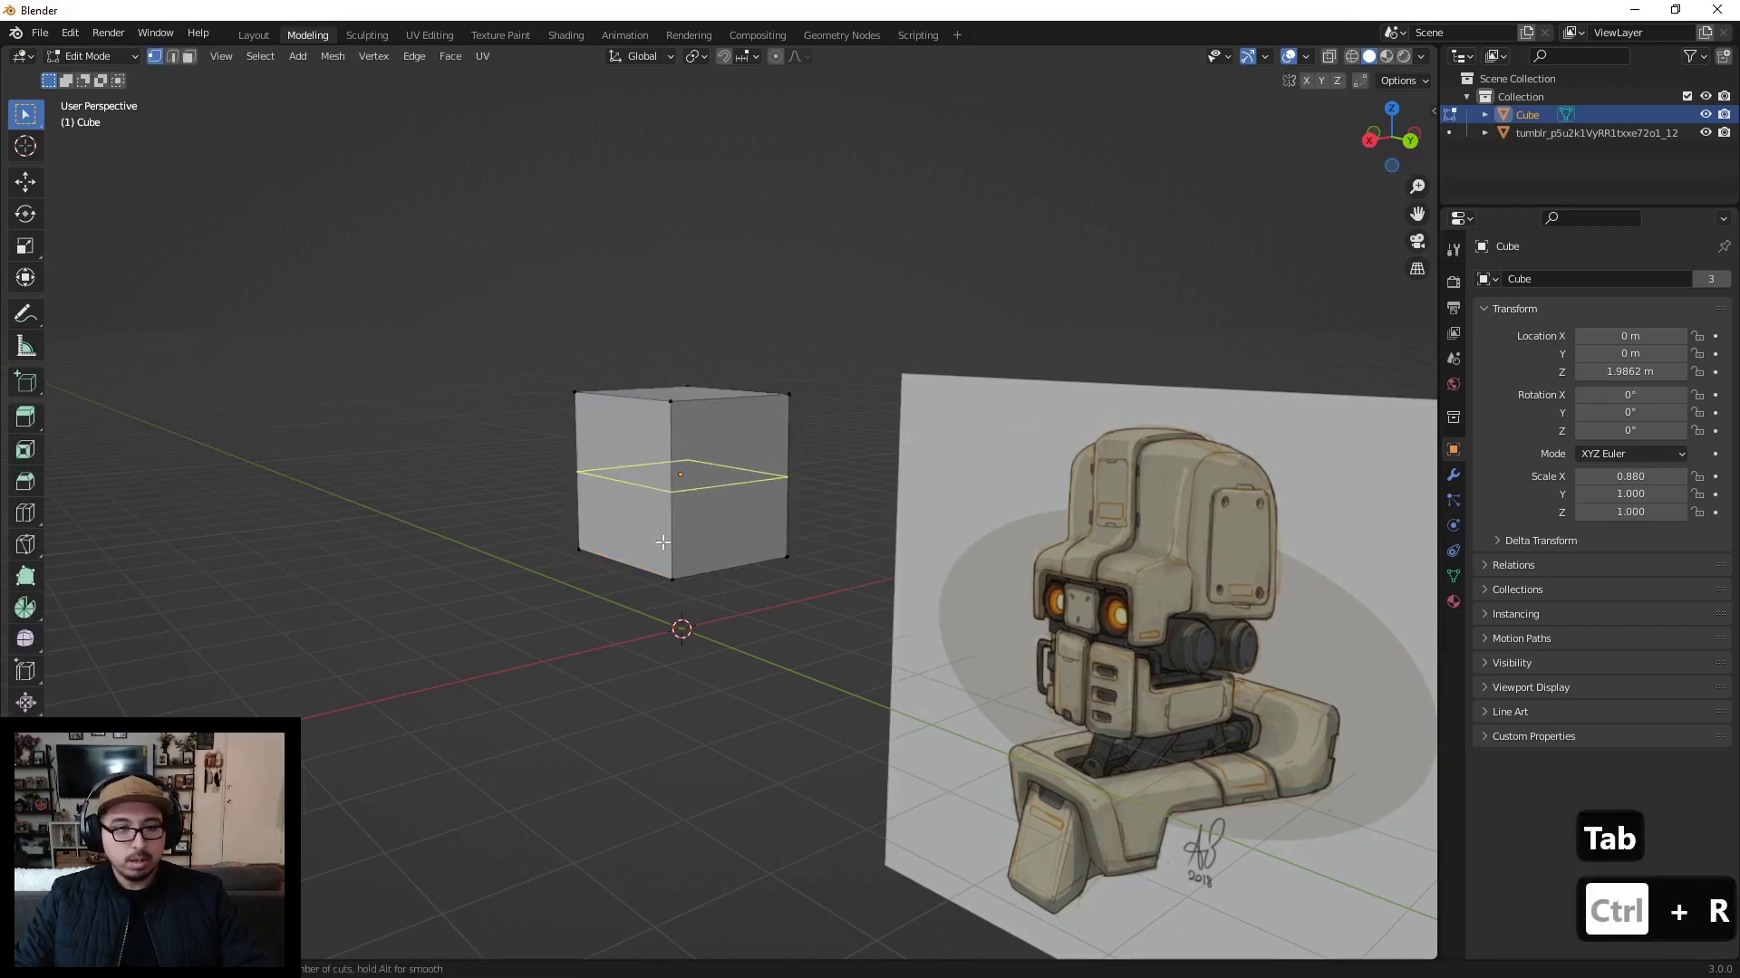
left_click(662, 542)
left_click(694, 538)
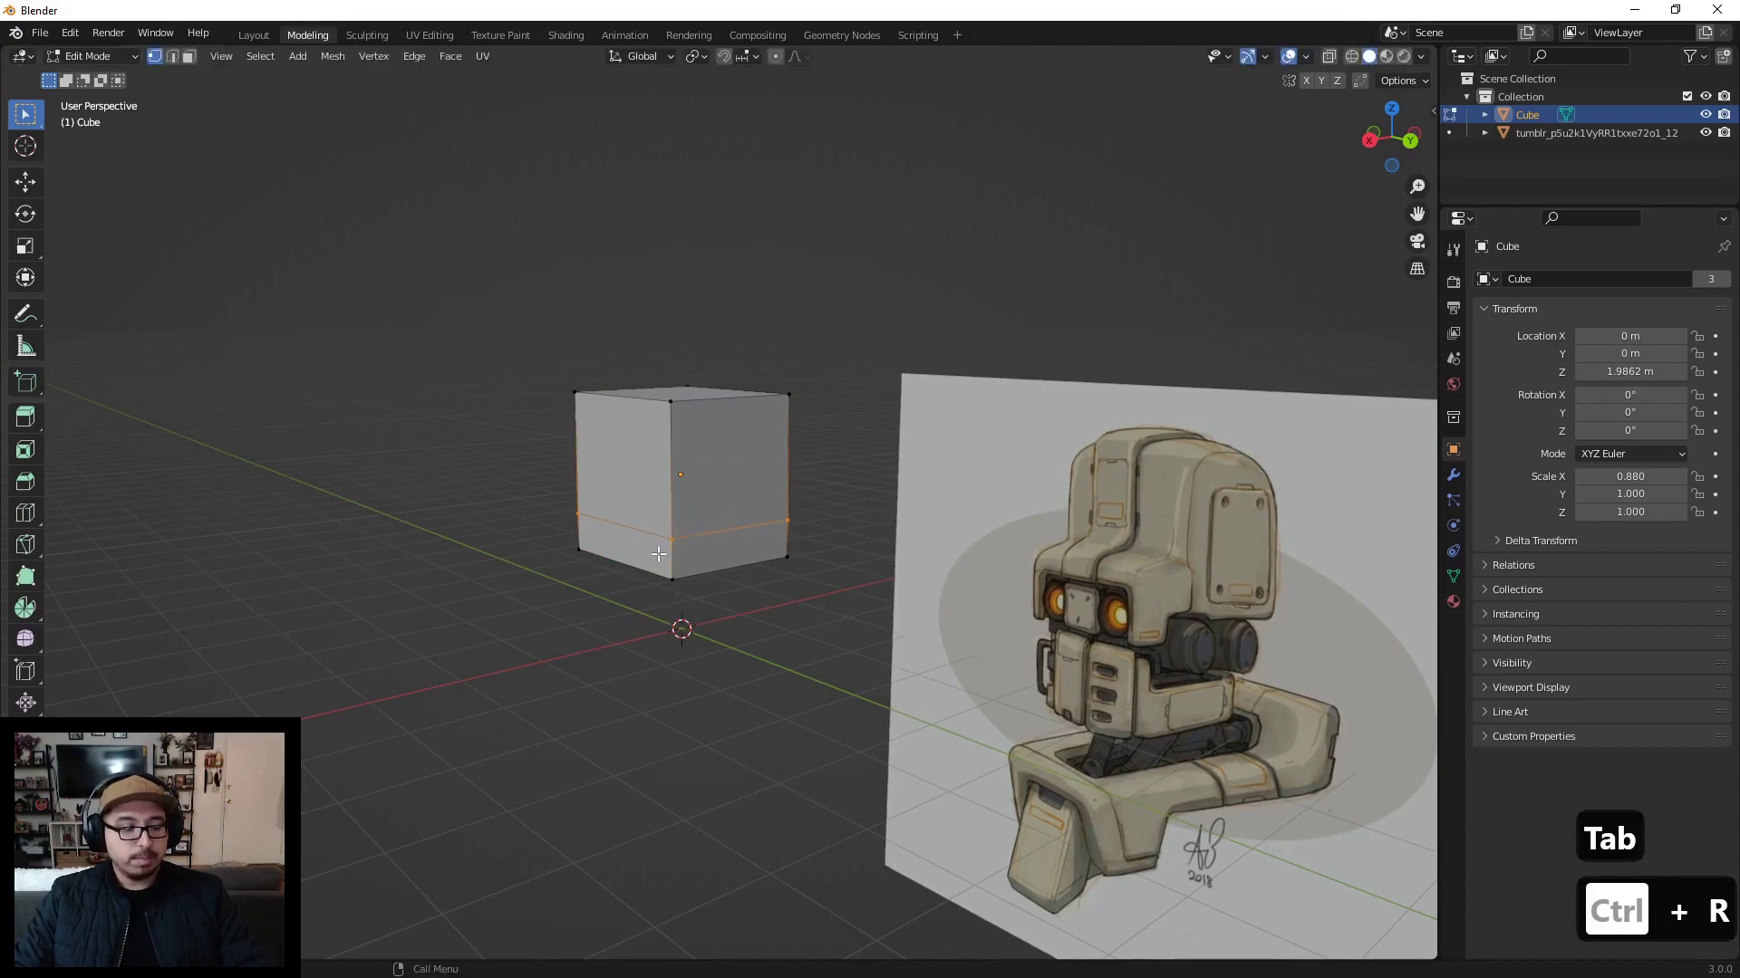
Step: Extrude the lower front face about 0.67 m outward as a seat ledge
left_click(186, 57)
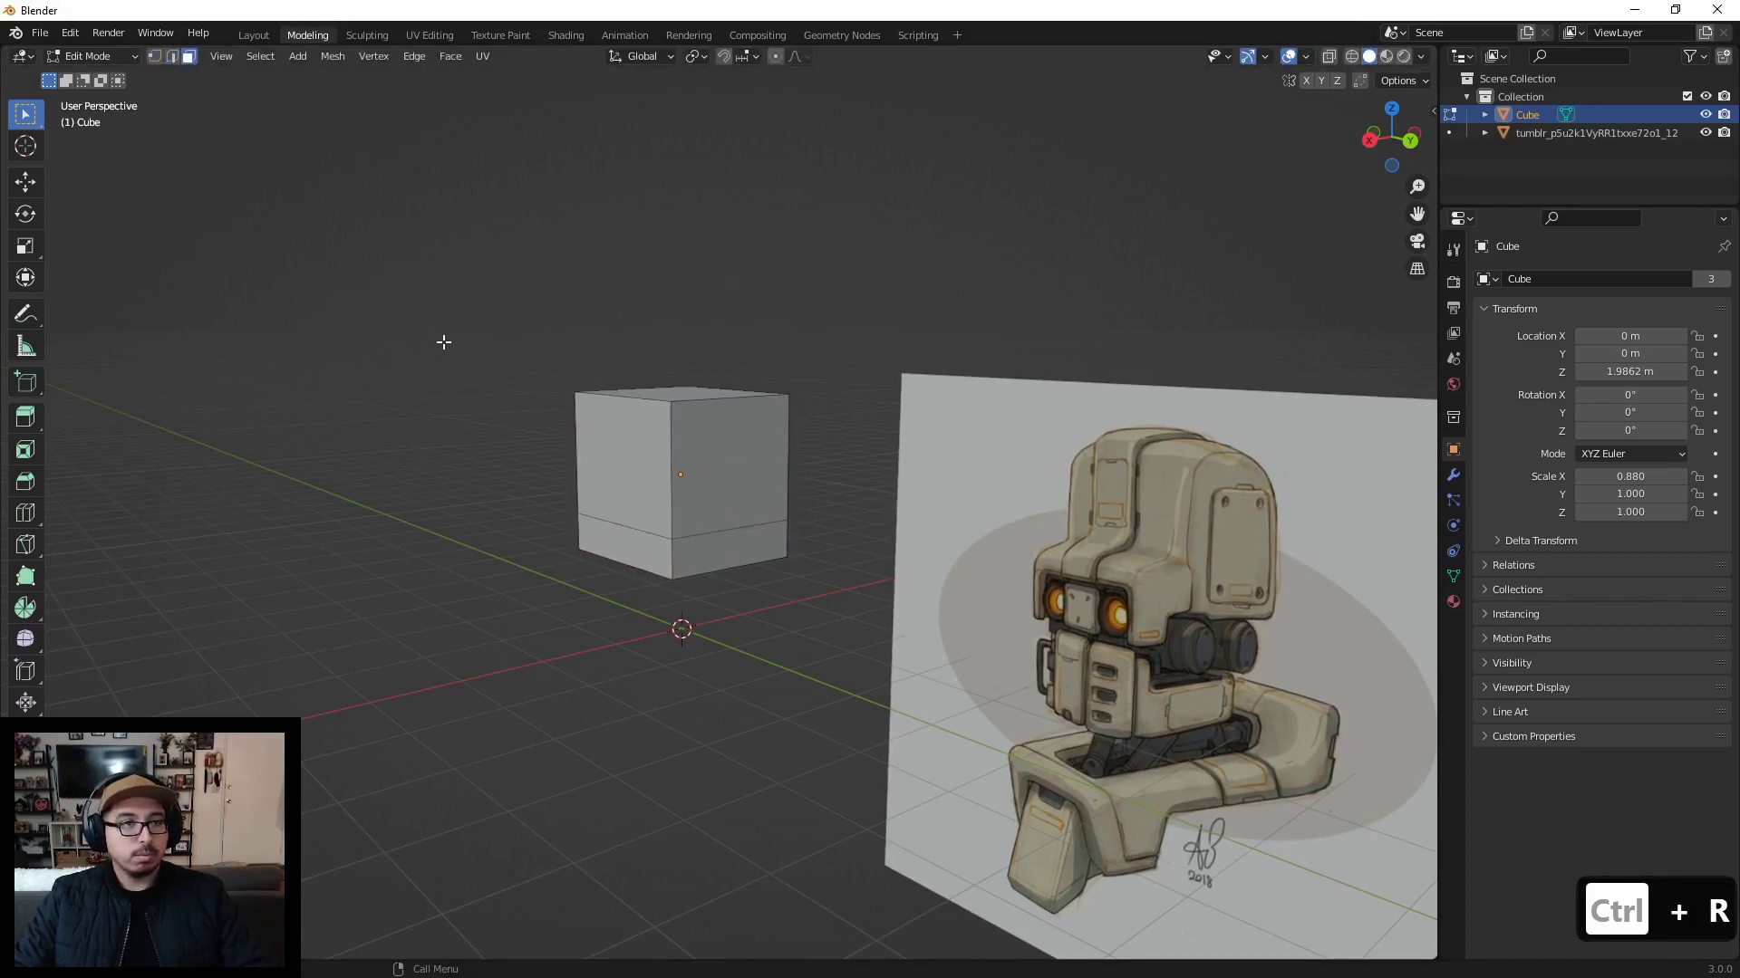
left_click(605, 557)
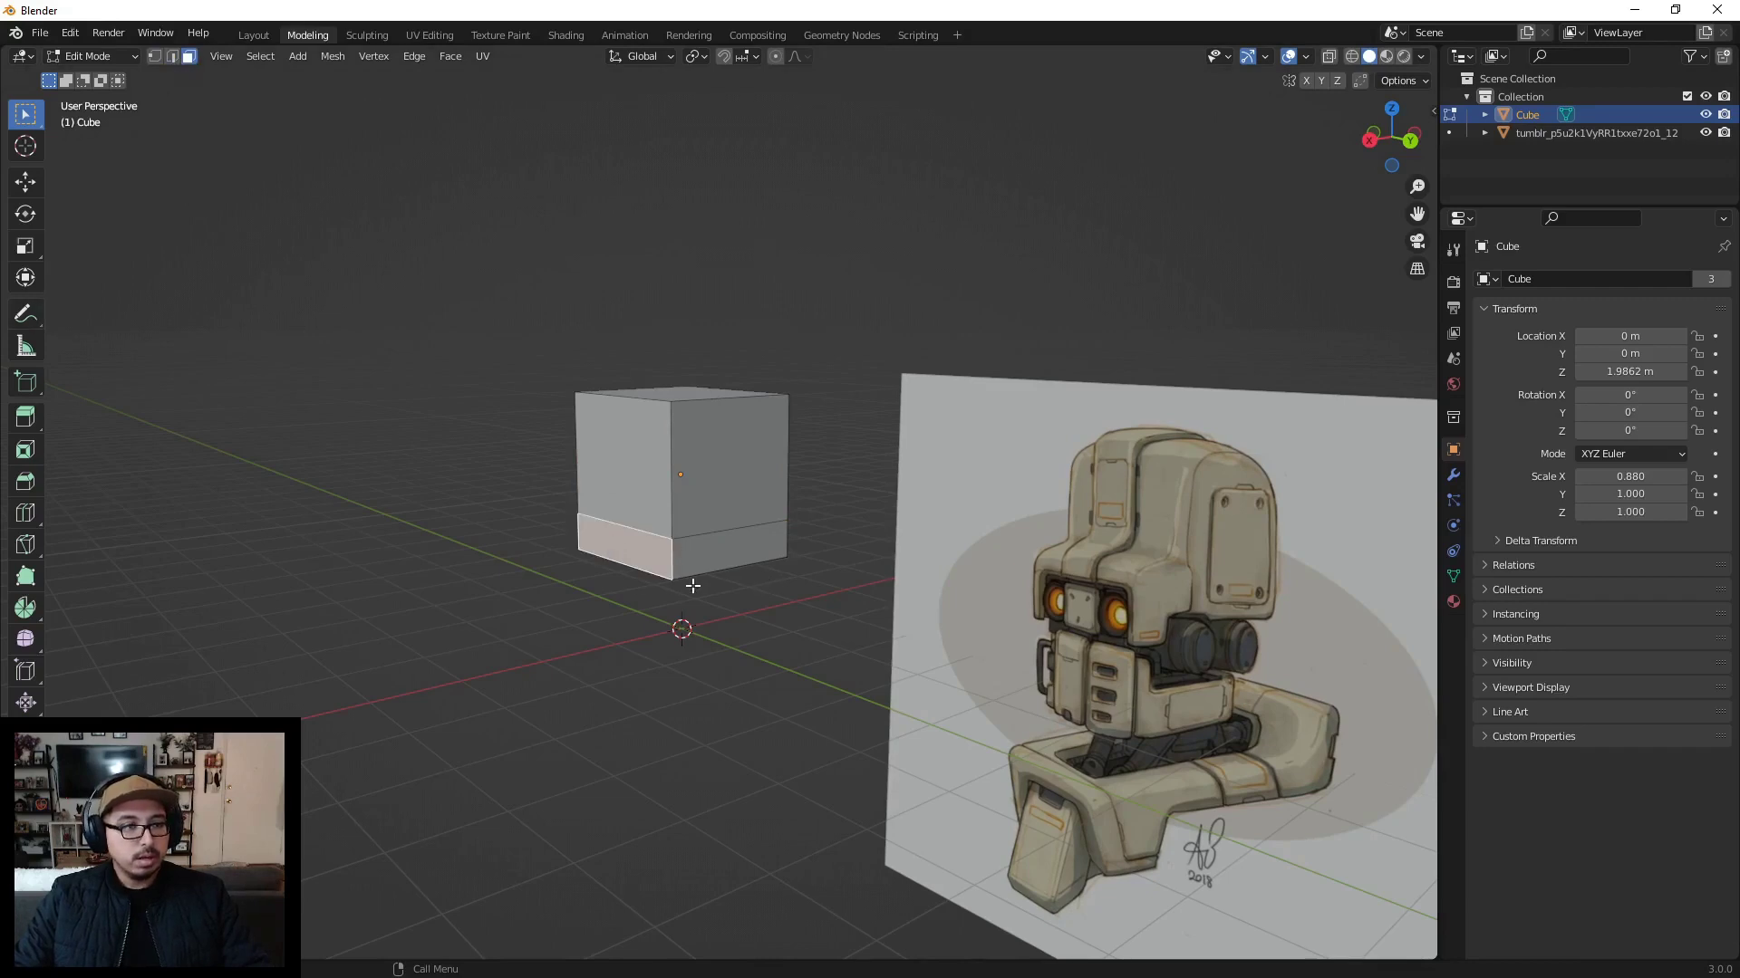
key("e")
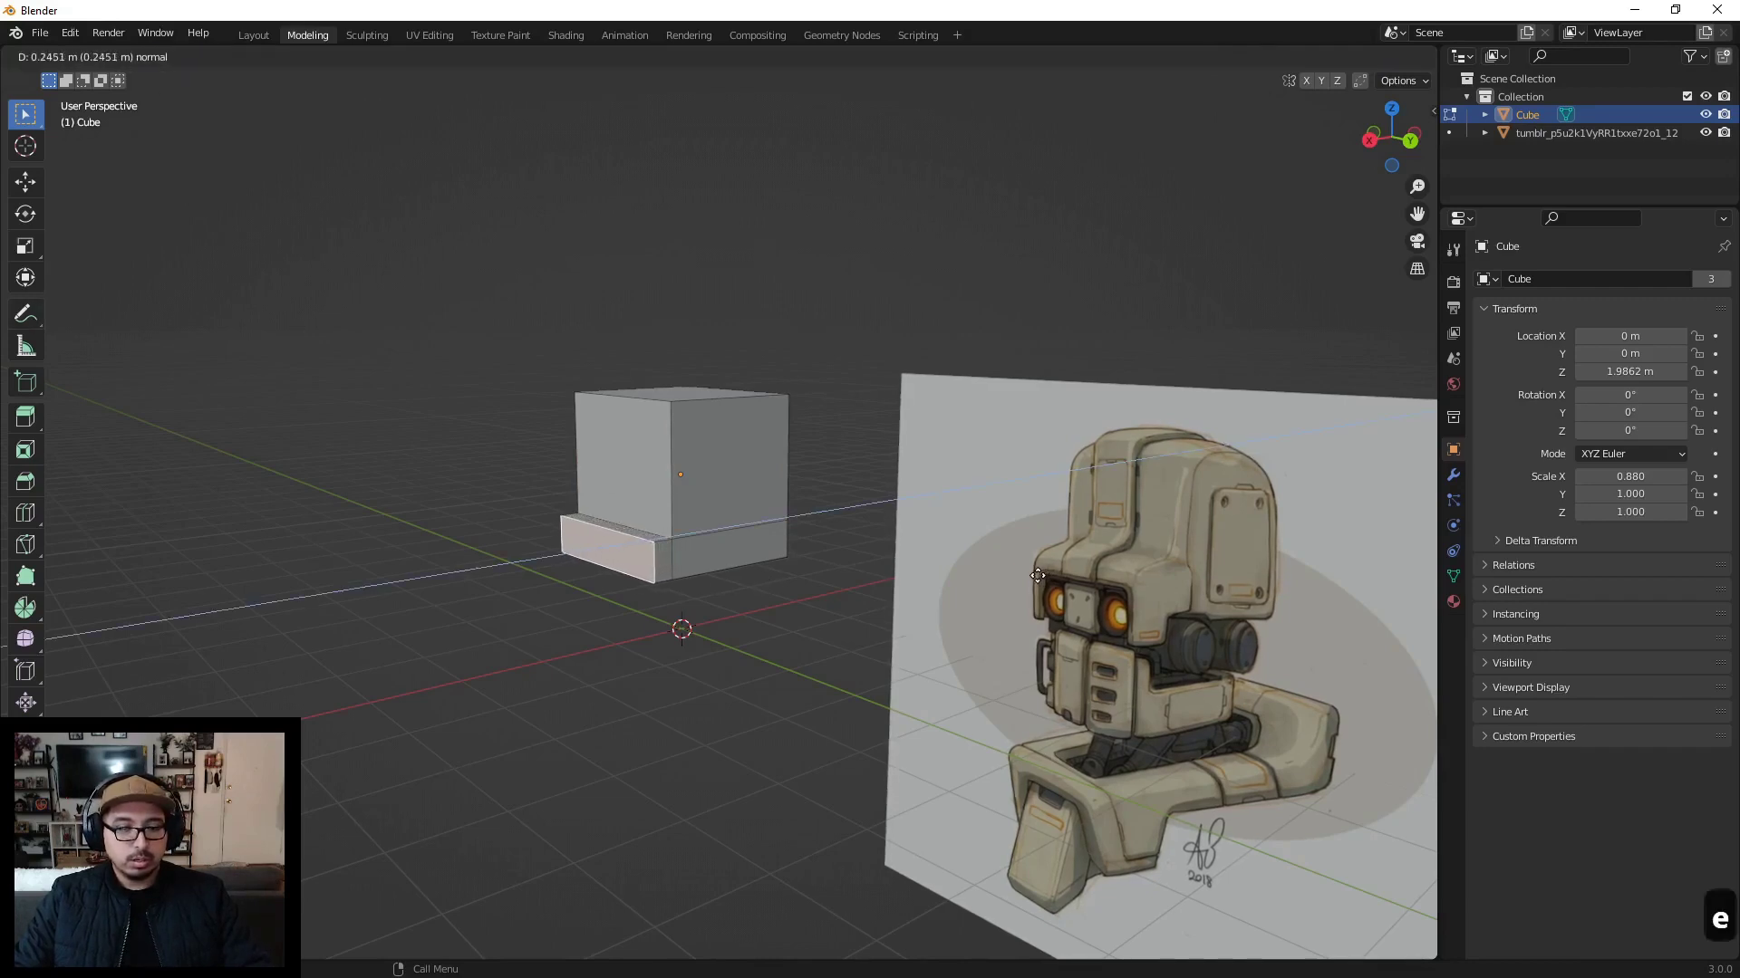
left_click(730, 591)
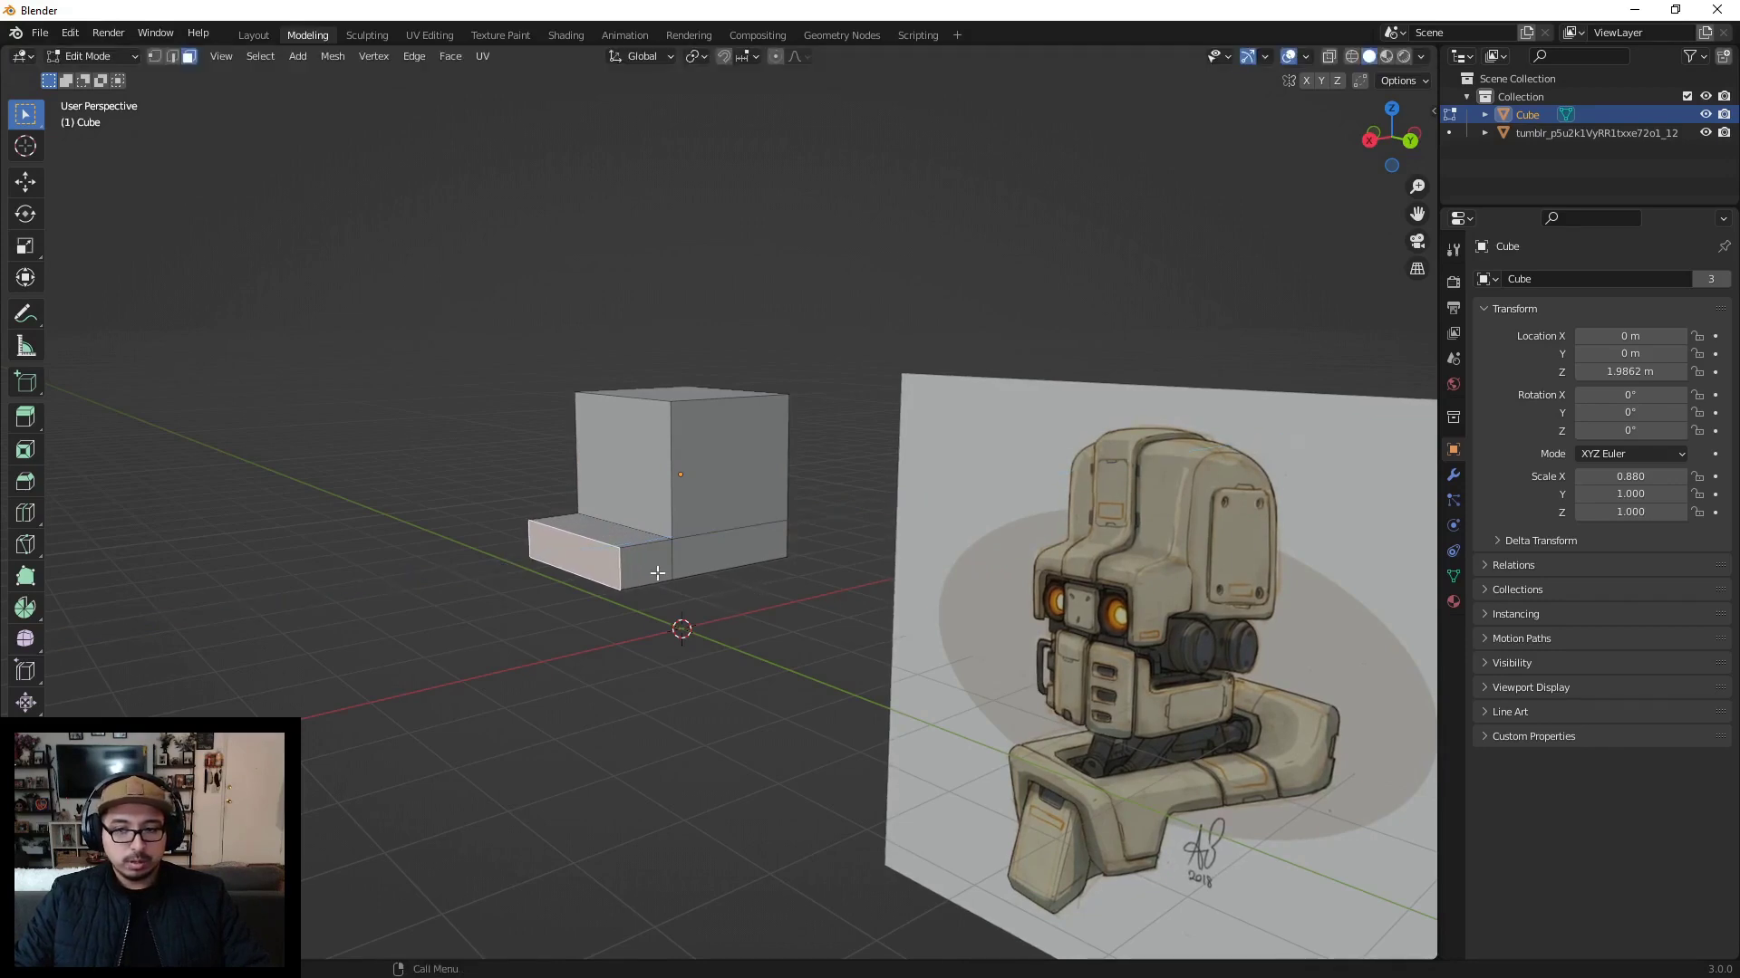
Step: Add an edge loop across the extruded seat block
key("ctrl+r")
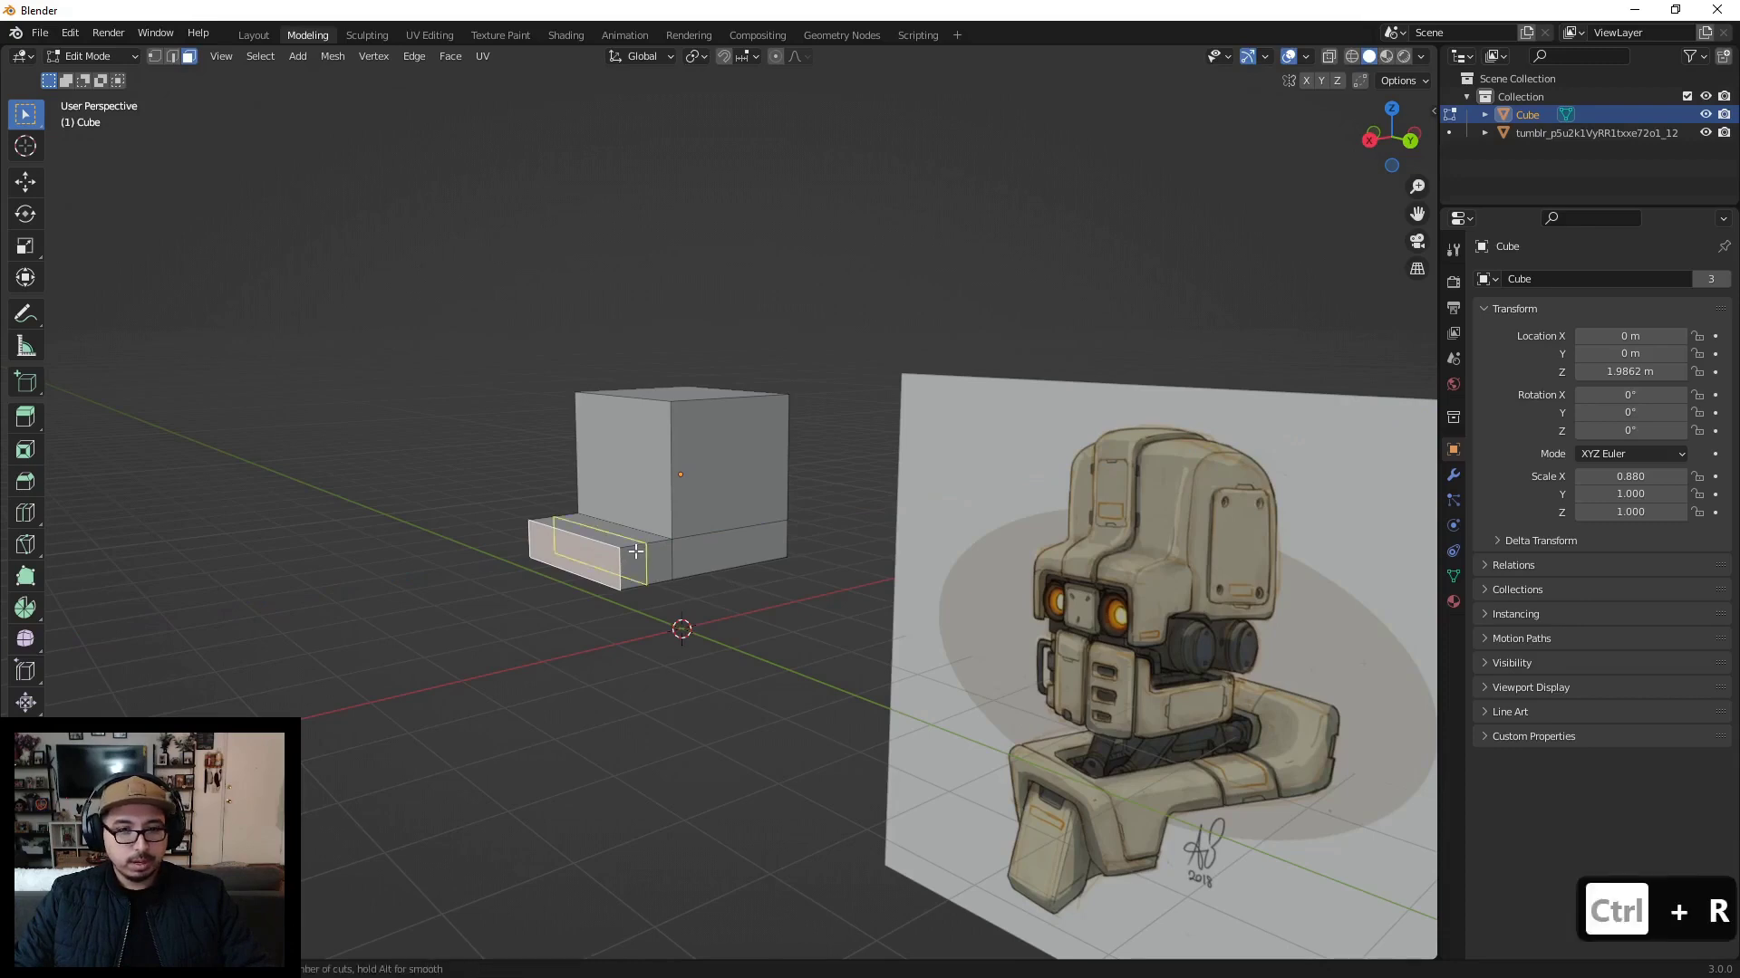
left_click(639, 555)
middle_click_drag(640, 625, 1042, 521)
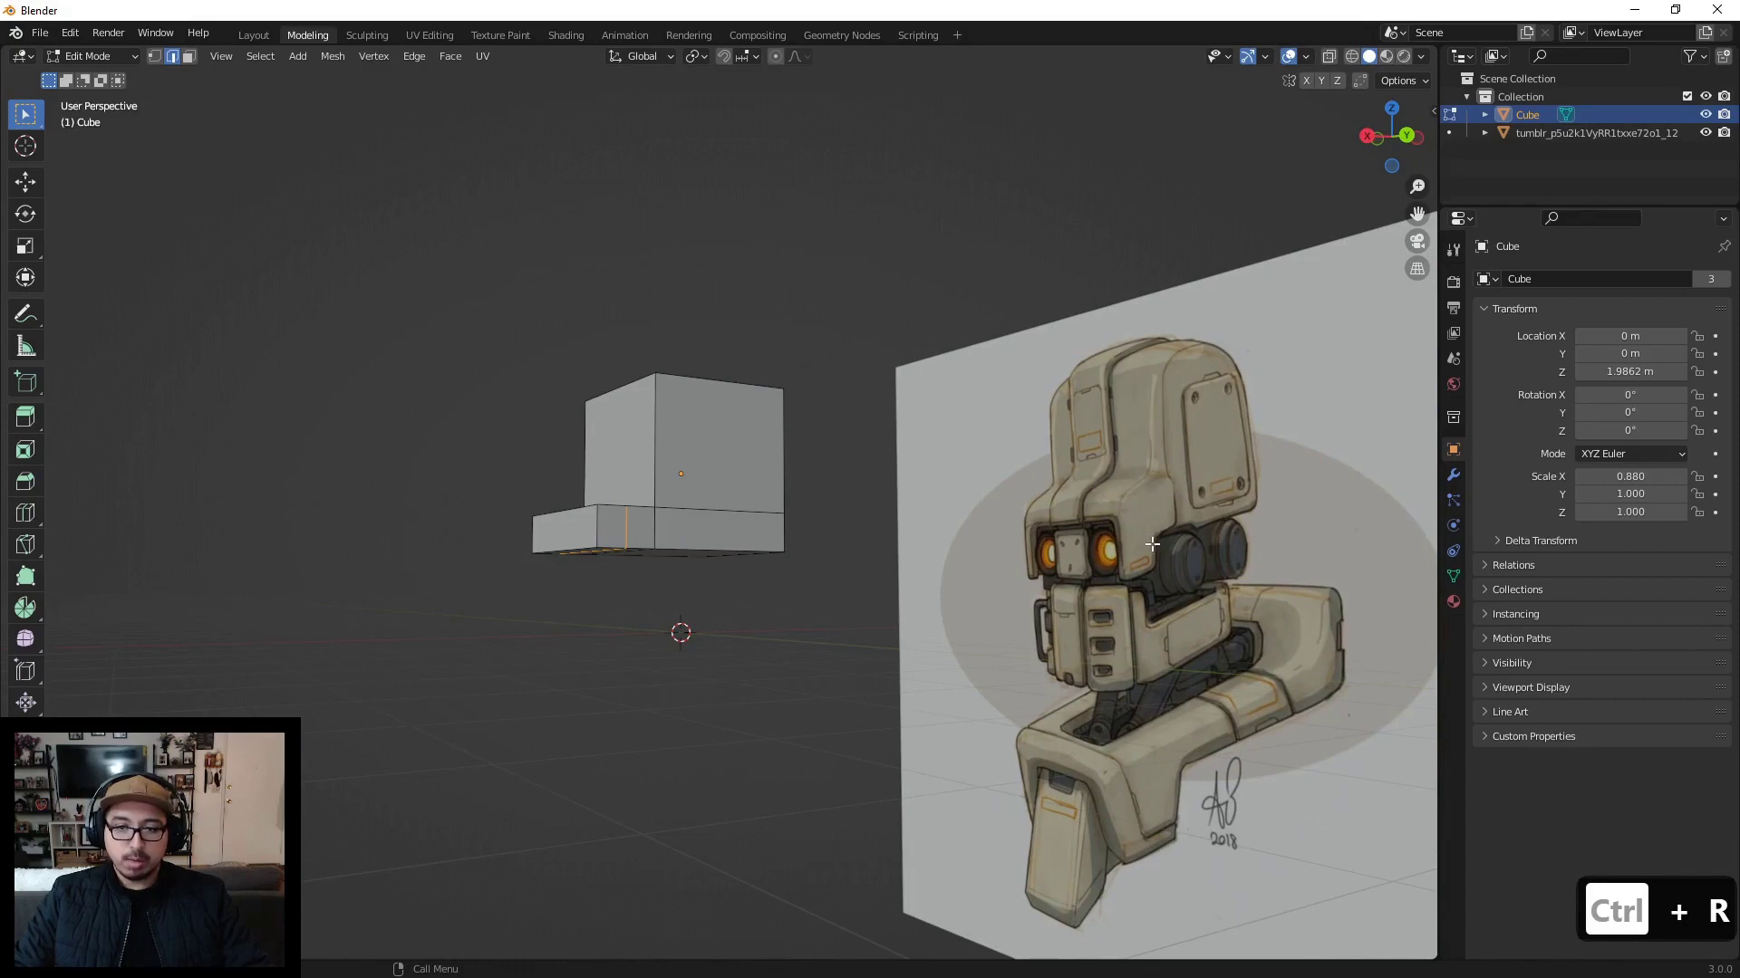
middle_click_drag(521, 544, 579, 547)
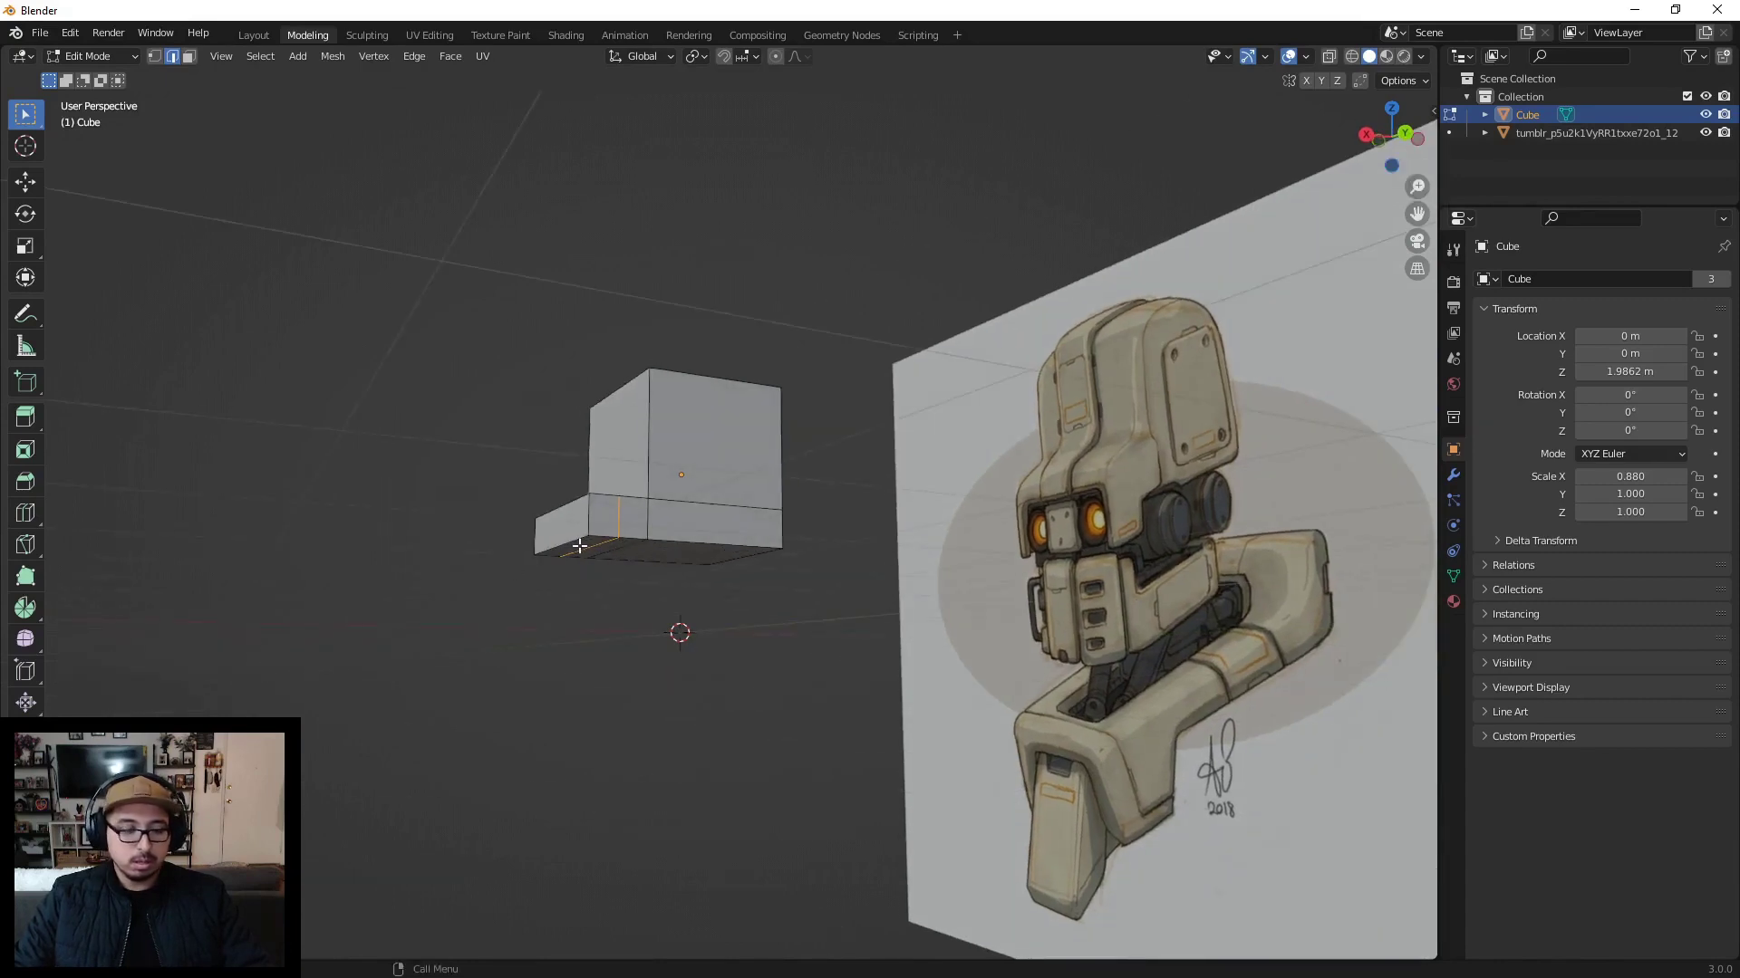
Step: Extrude the block's bottom face downward and lower it further along Z
key("3")
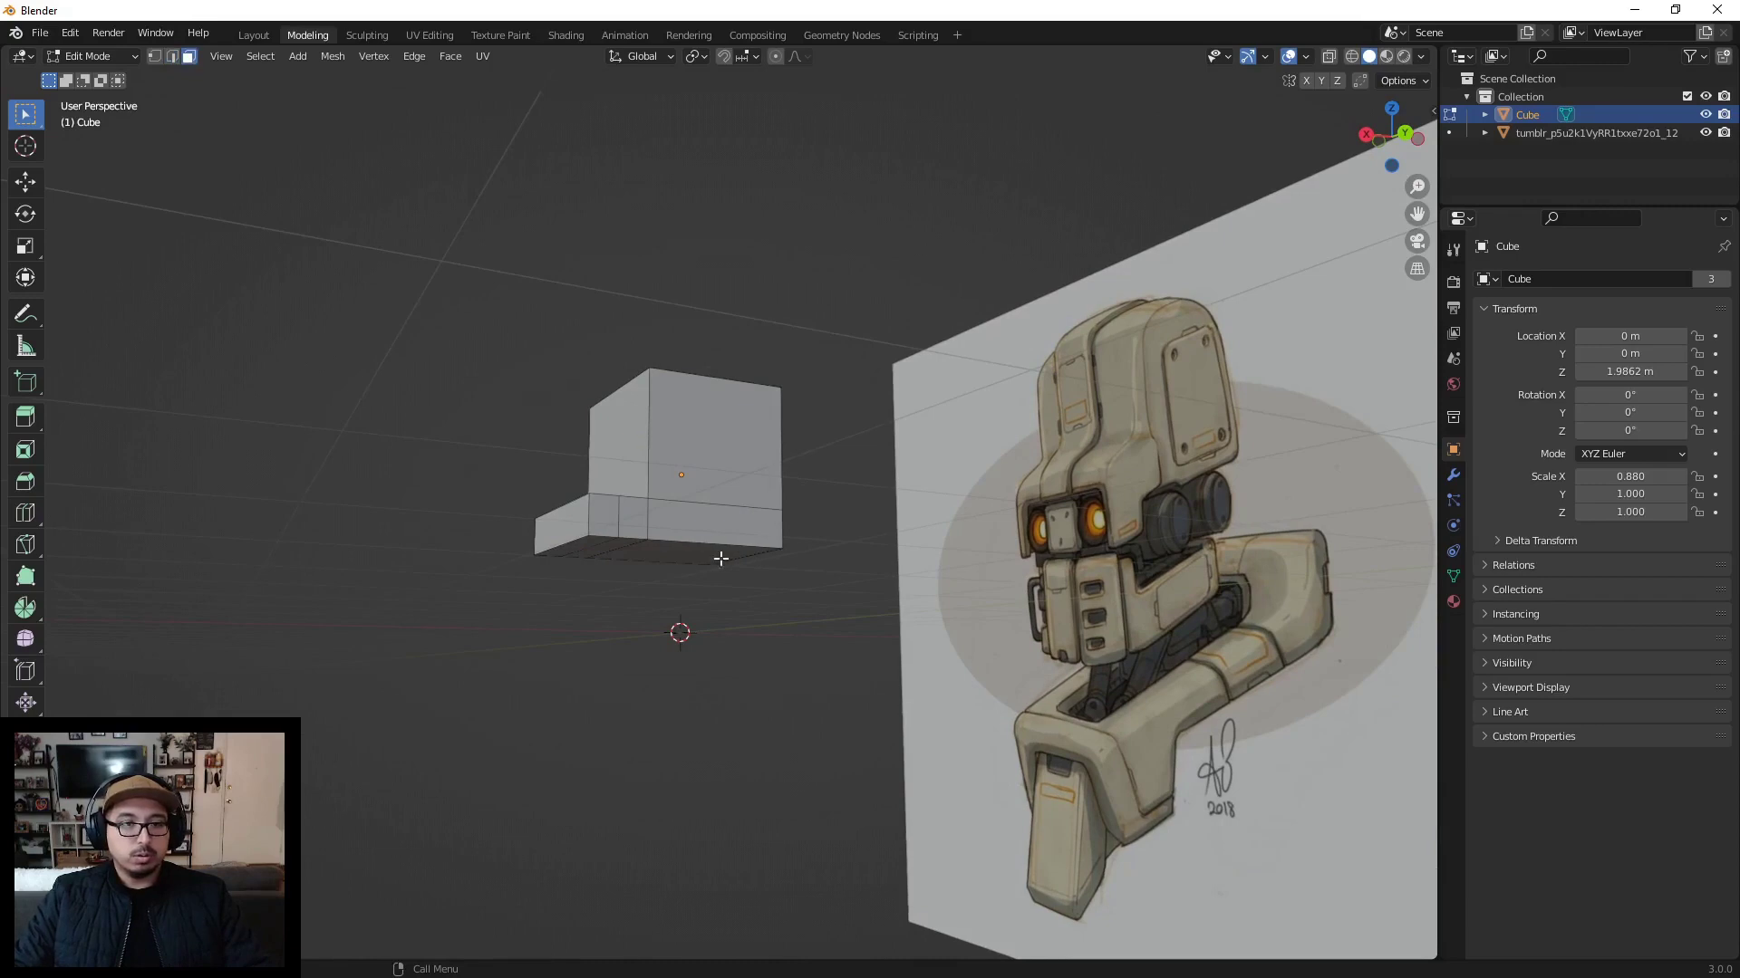
left_click(594, 542)
middle_click_drag(539, 353, 557, 374)
middle_click_drag(643, 470, 634, 441)
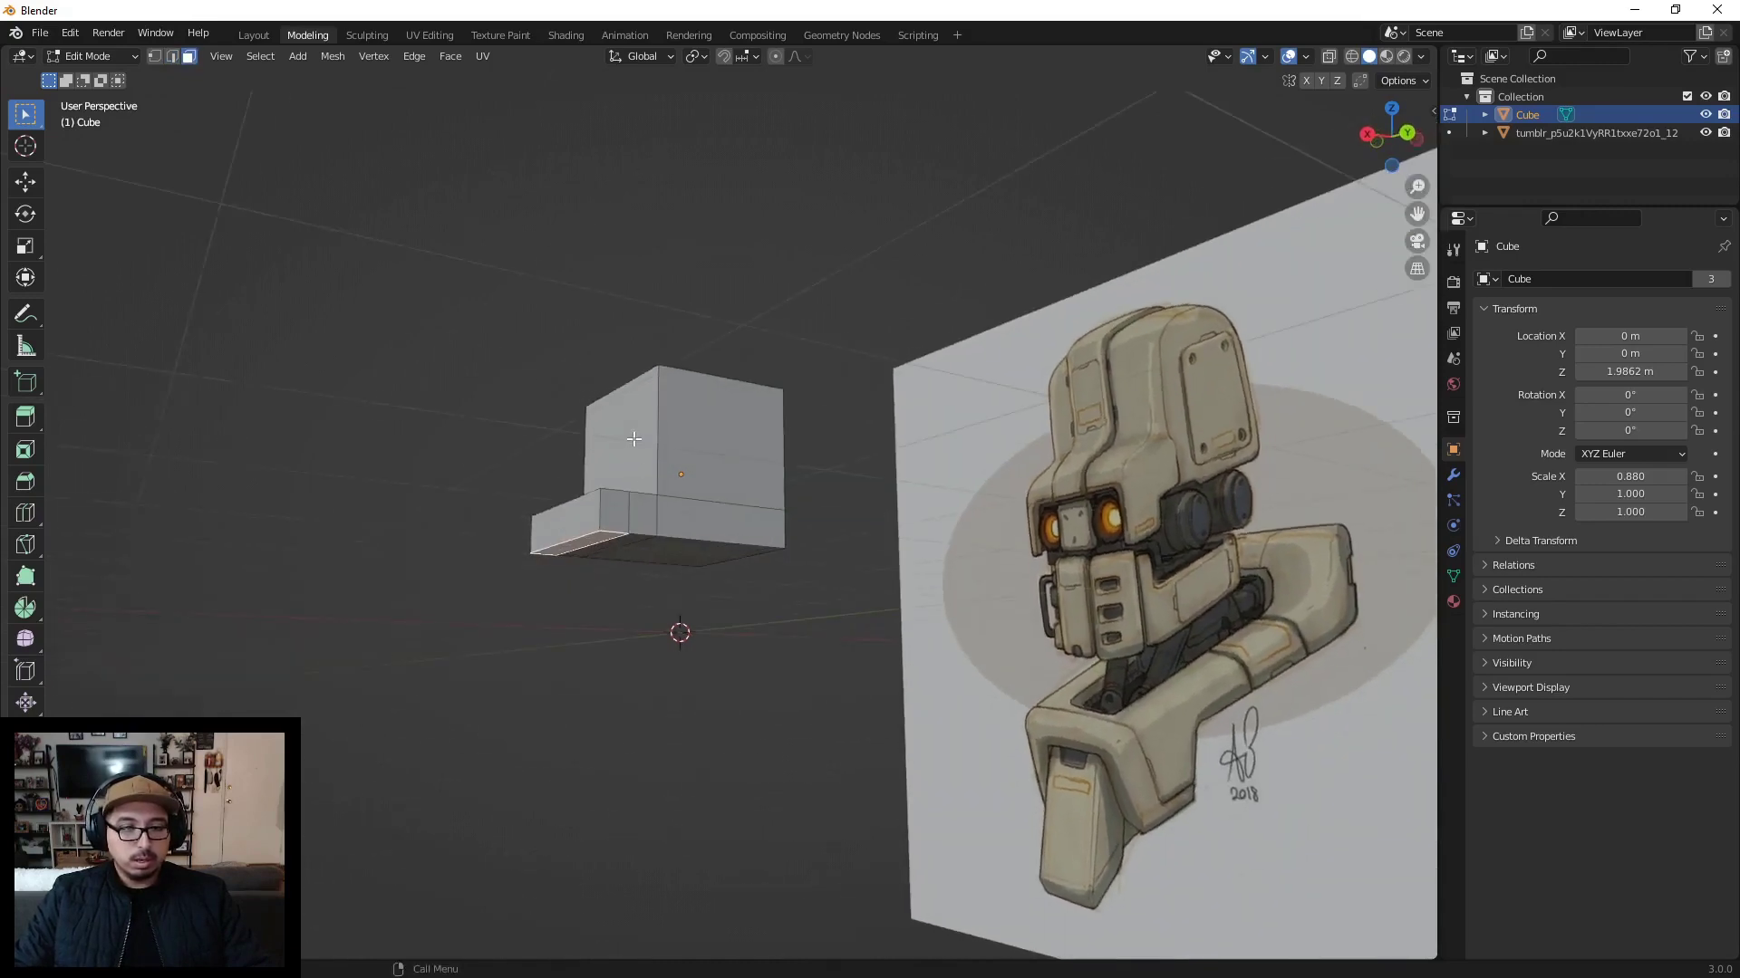
key("e")
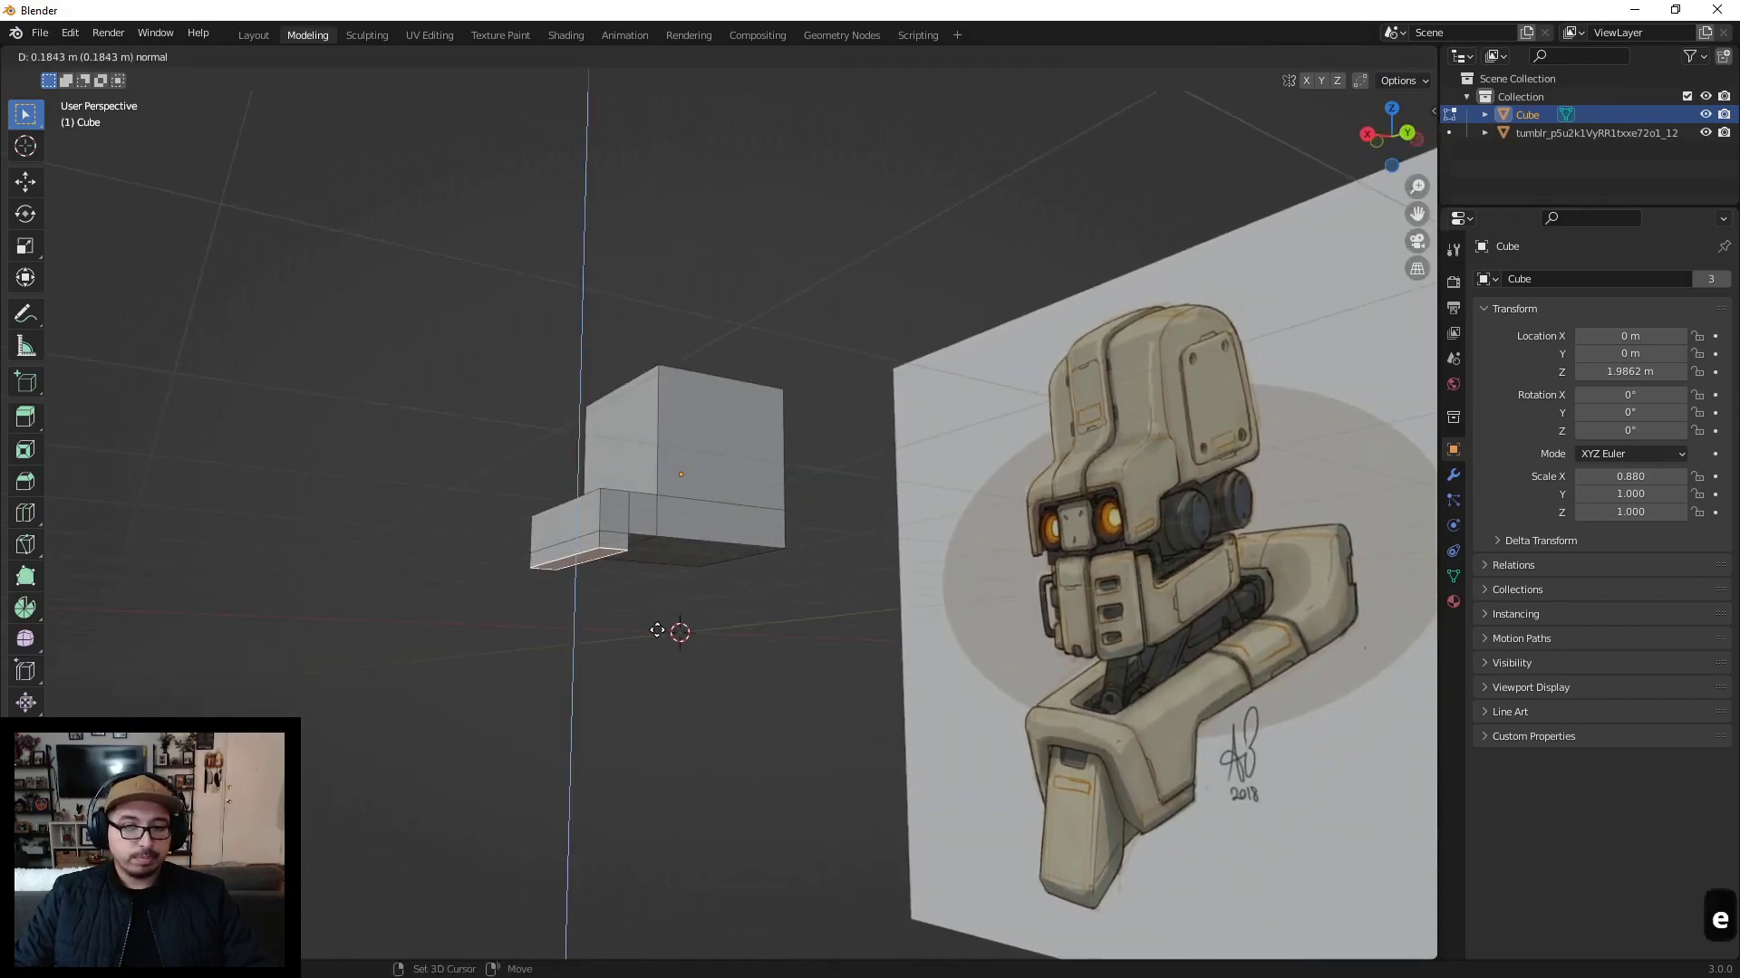
left_click(650, 625)
middle_click_drag(651, 625, 668, 608)
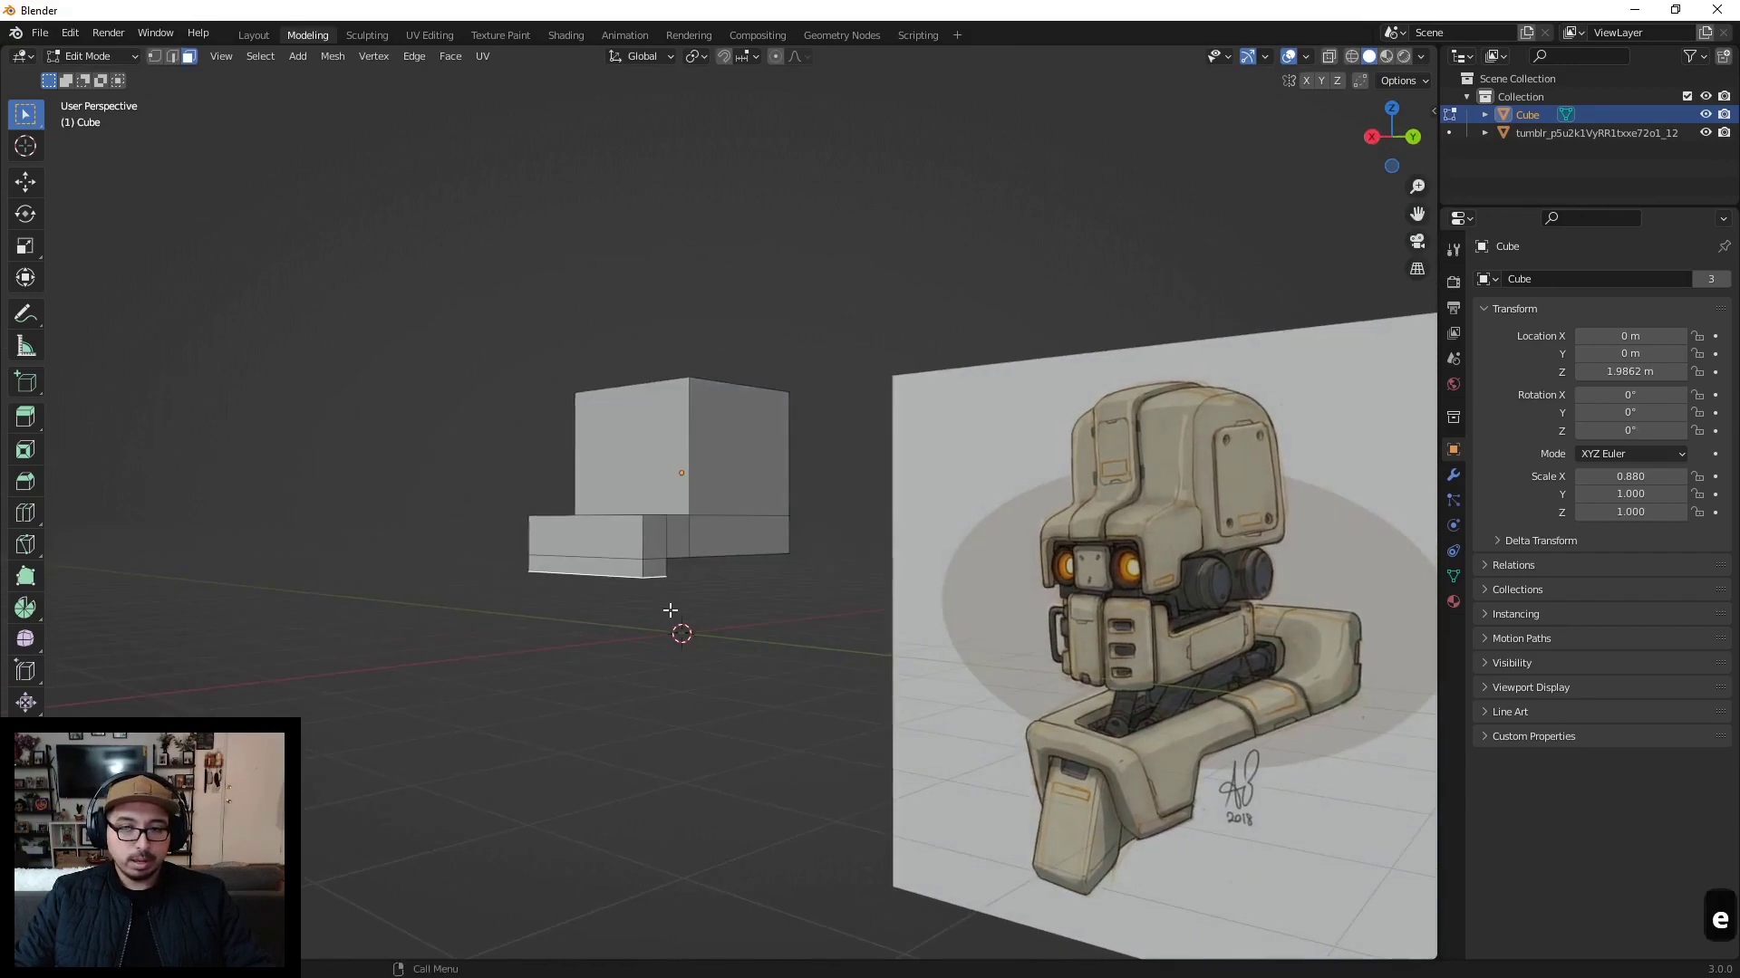
key("g")
key("z")
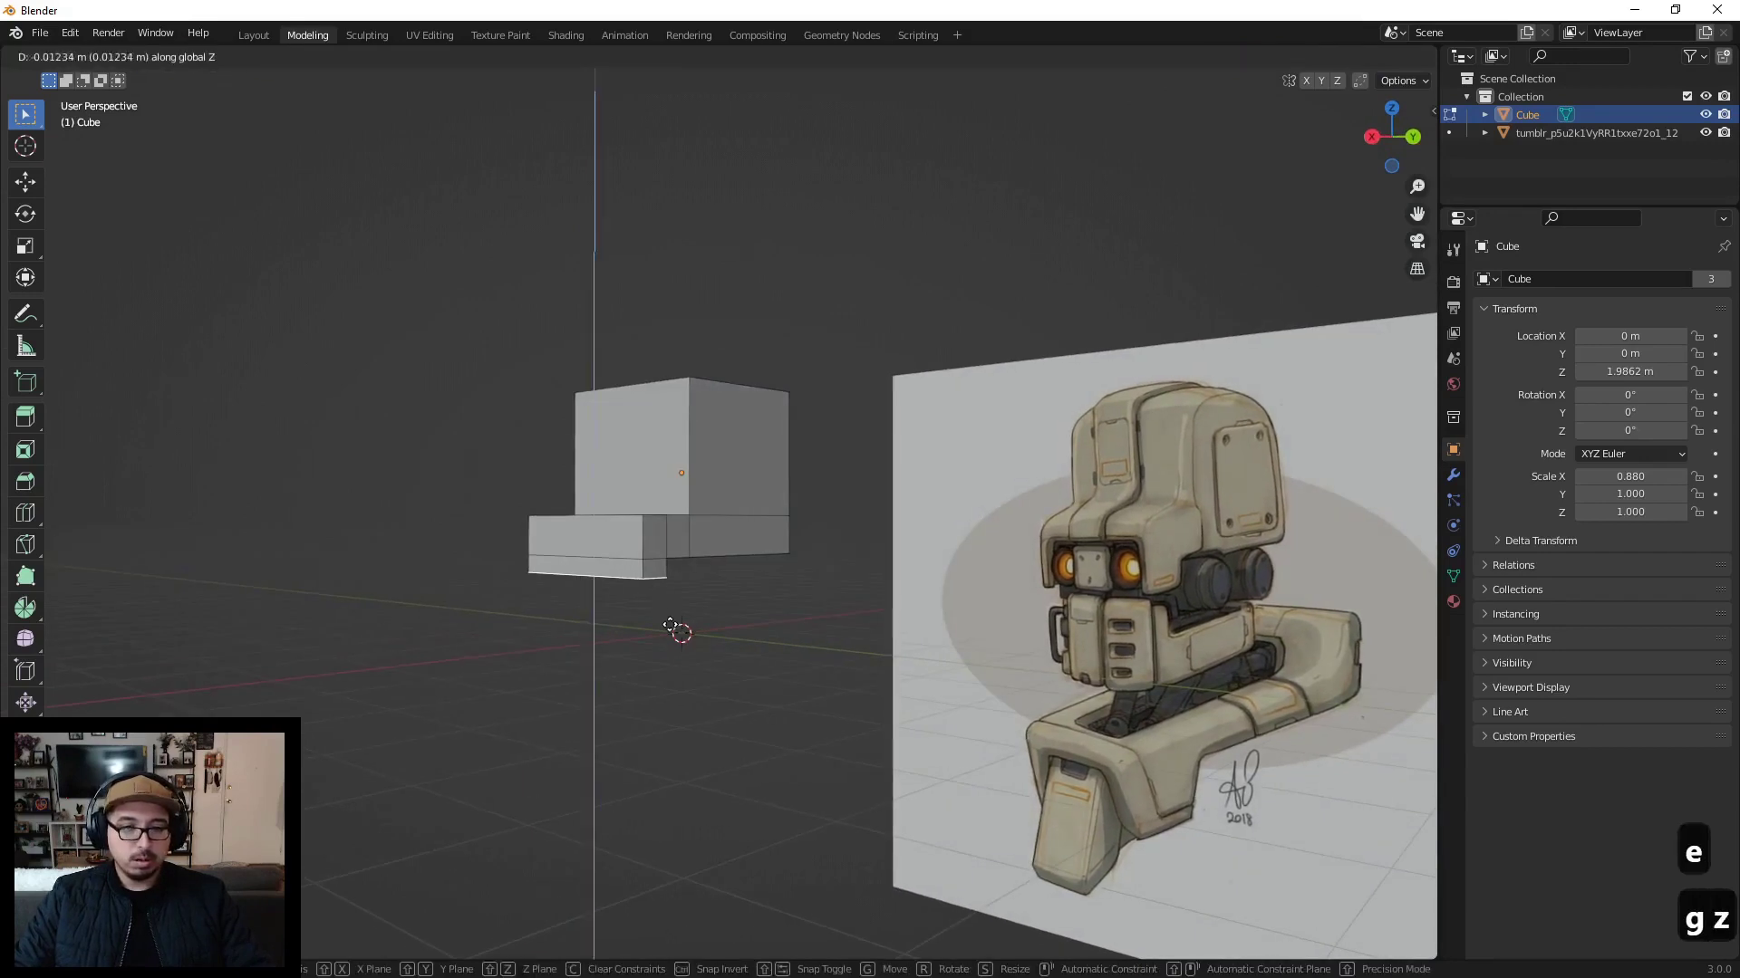
left_click(676, 756)
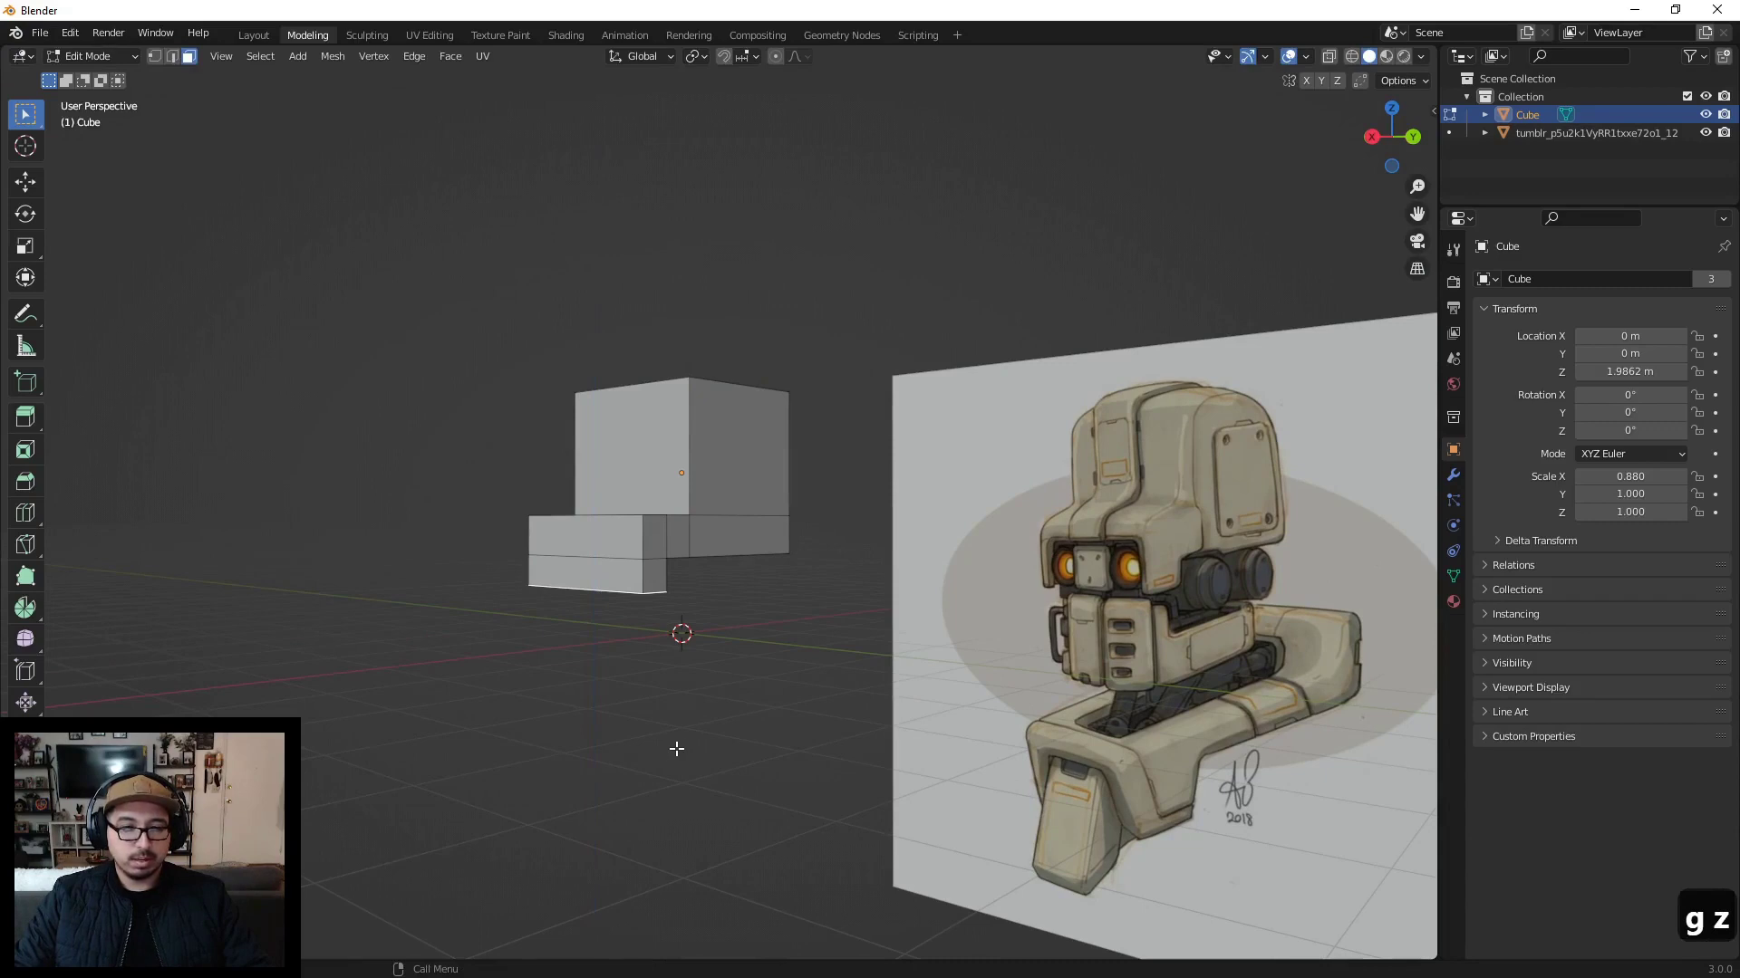
Step: Select the cube's top back edge in edge select mode
middle_click_drag(648, 504, 656, 547)
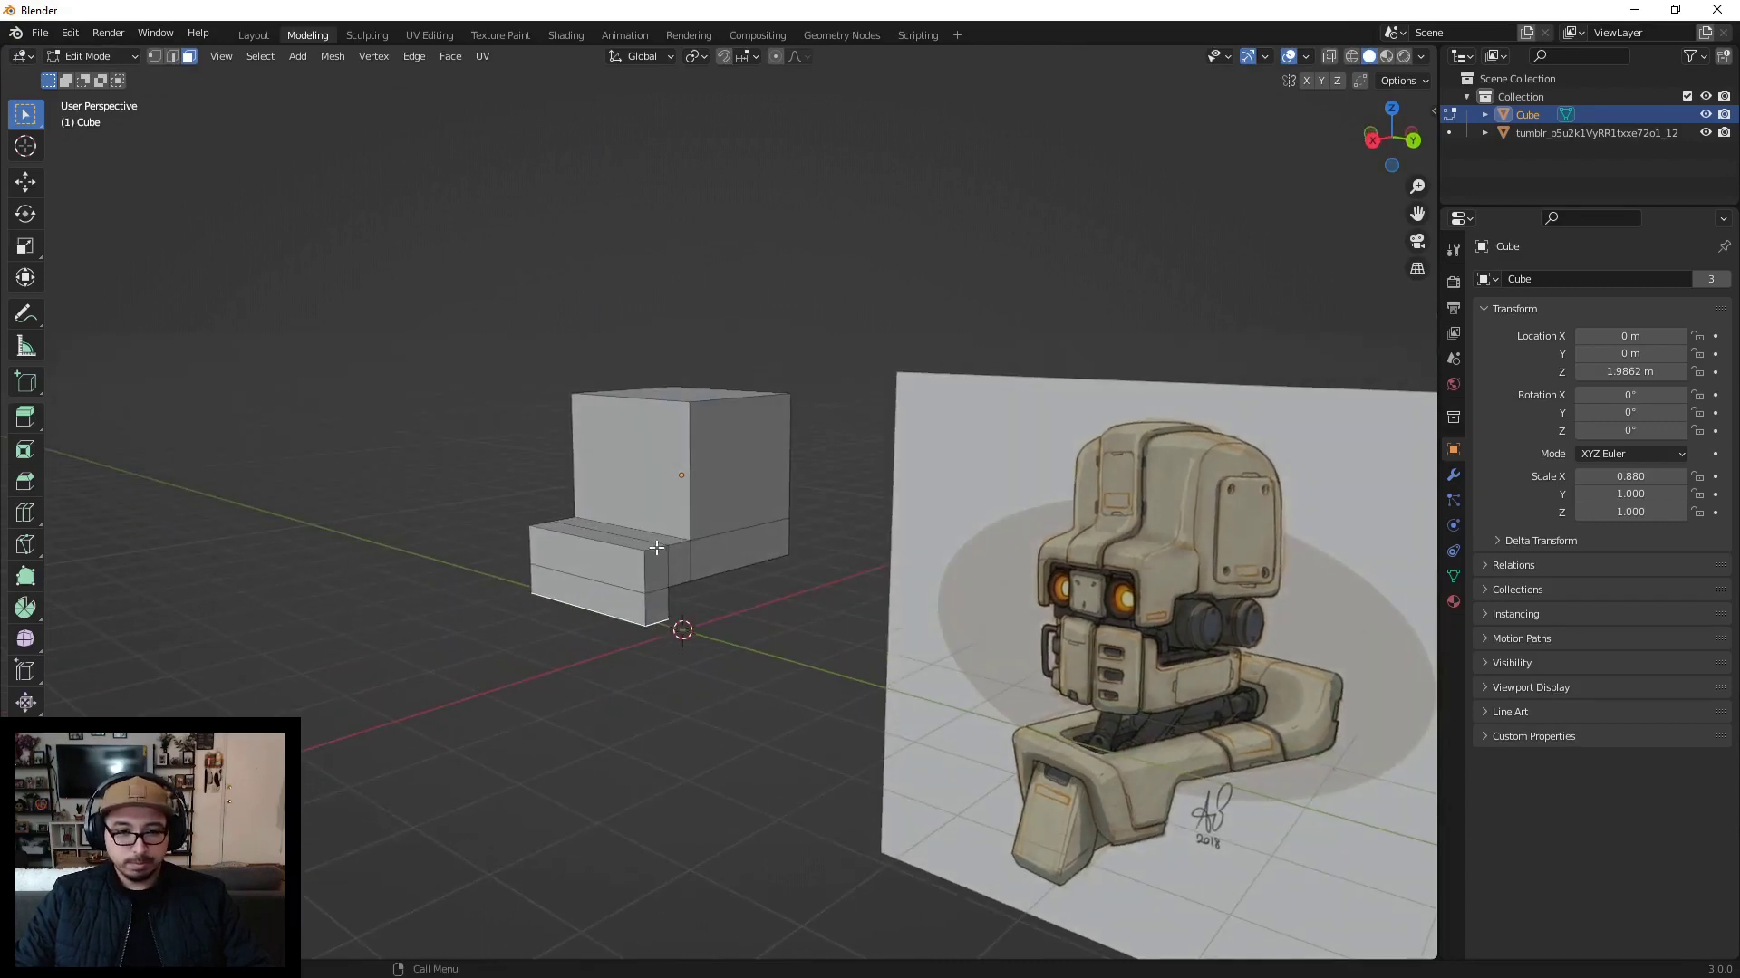
mouse_move(761, 513)
middle_mouse_down()
mouse_move(787, 510)
mouse_move(671, 530)
mouse_move(723, 571)
mouse_move(740, 539)
middle_mouse_up()
middle_click_drag(753, 454, 750, 428)
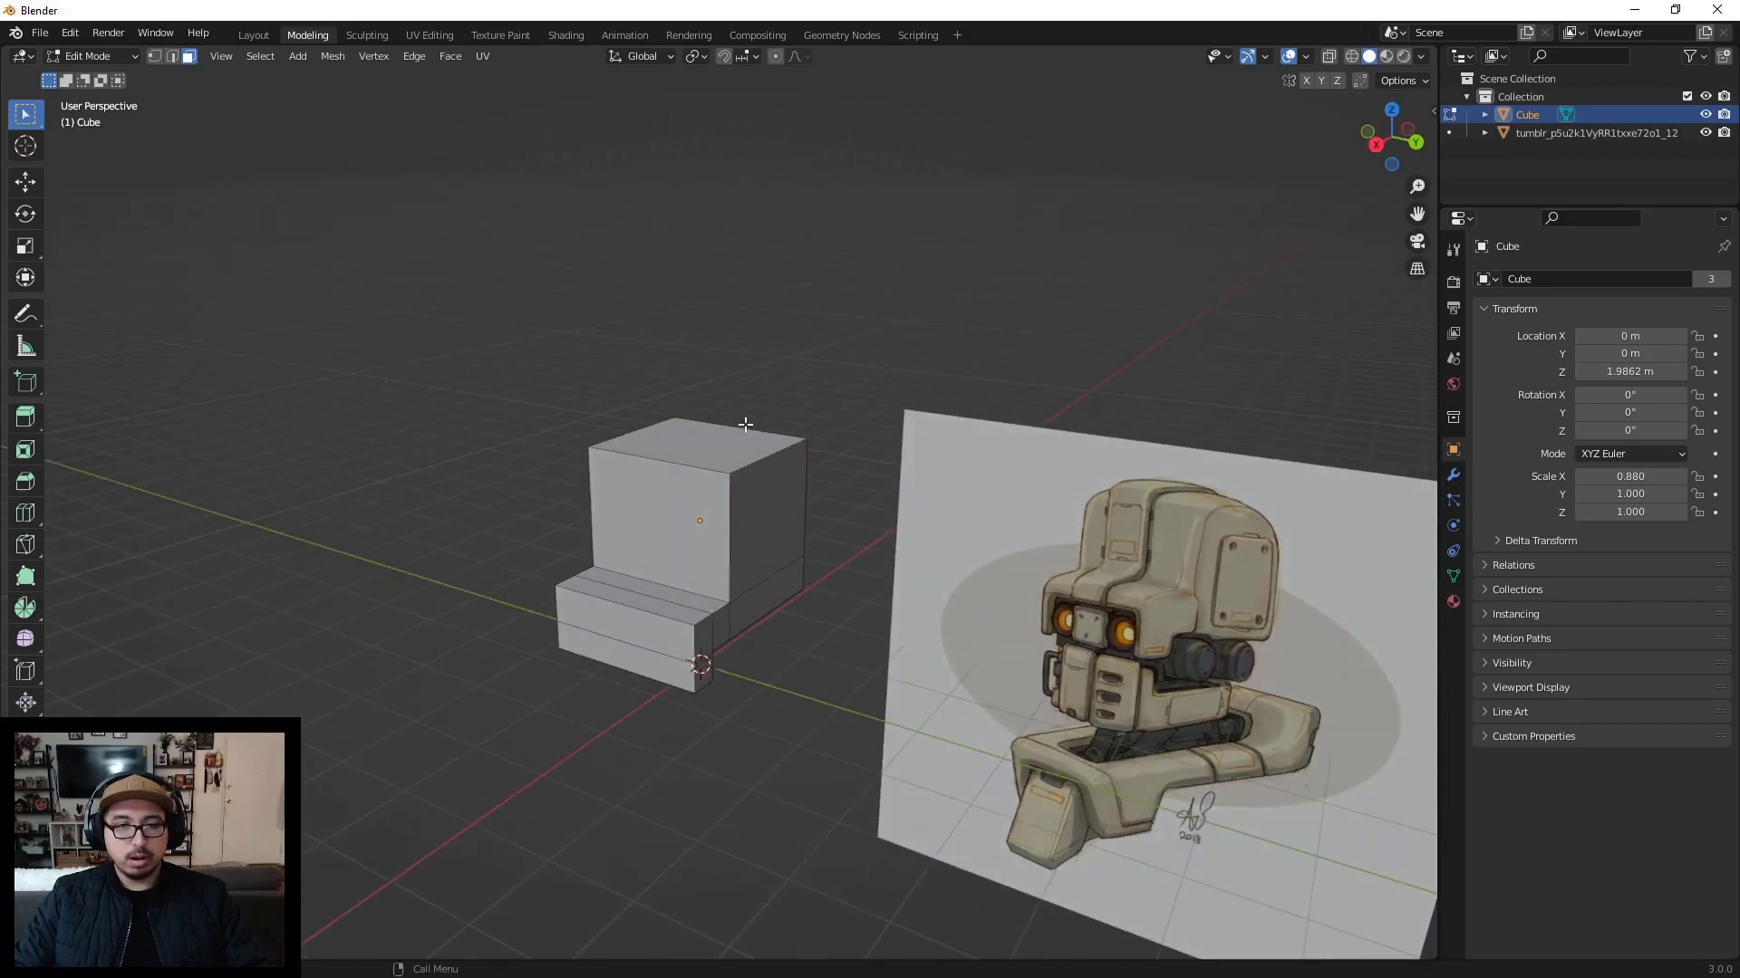
left_click(172, 56)
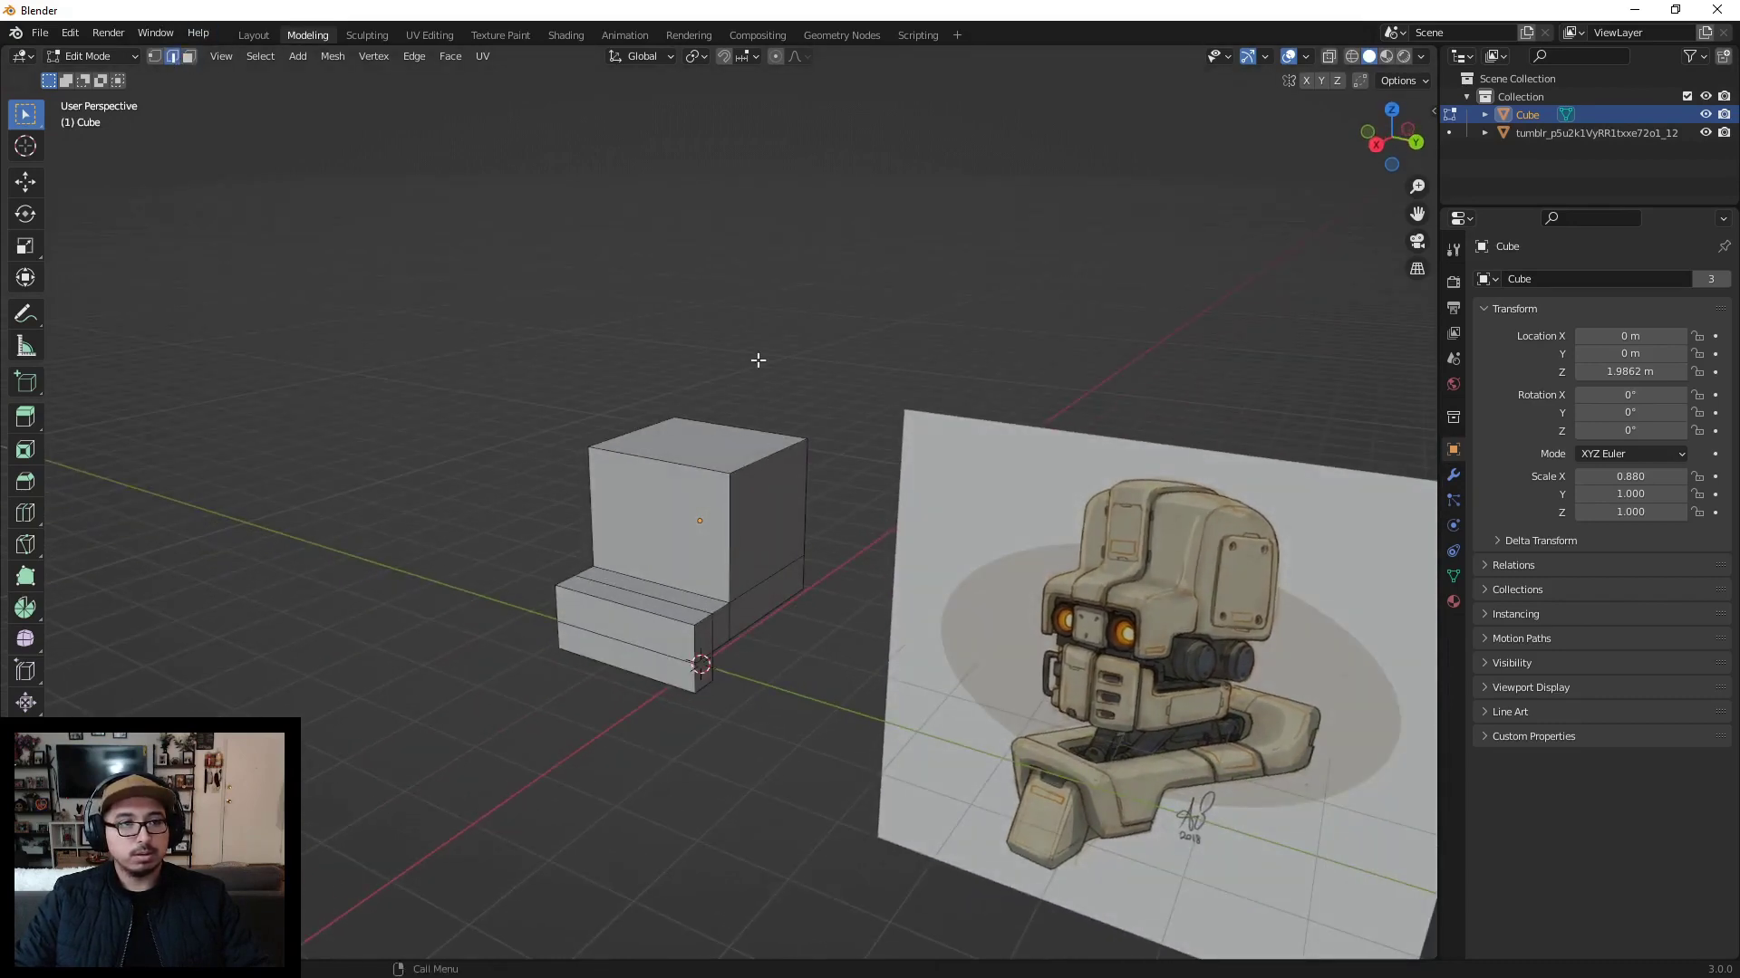
left_click(739, 427)
middle_click_drag(904, 507, 846, 482)
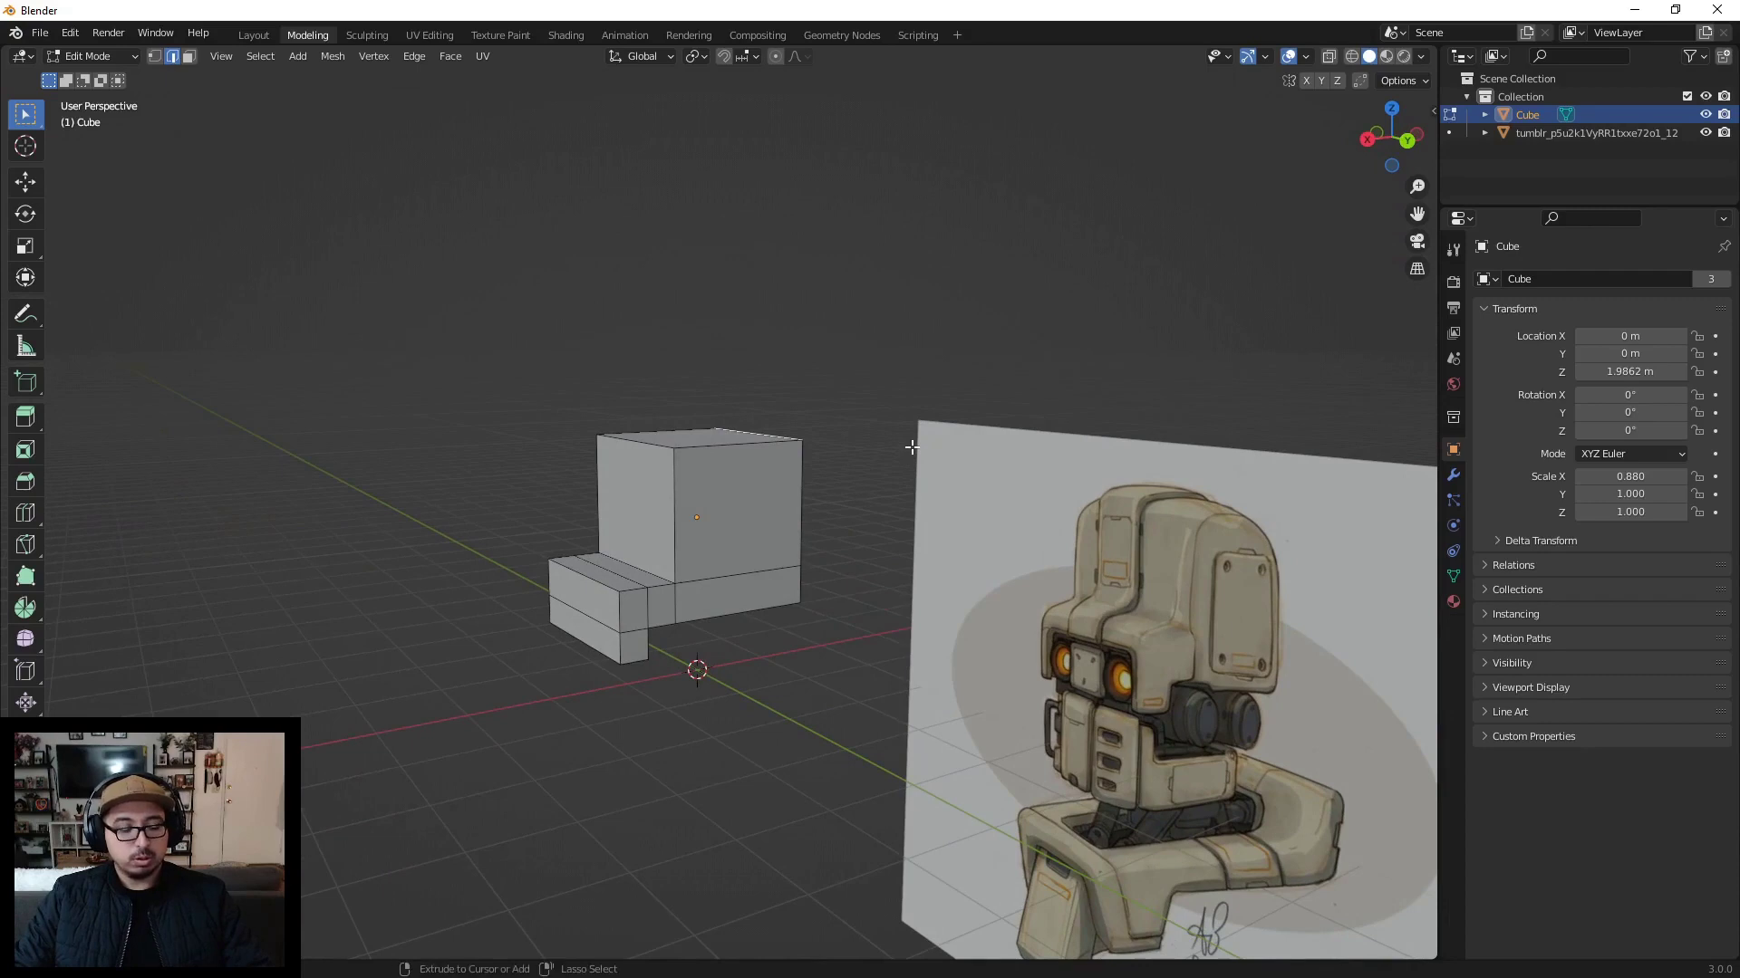
Step: Bevel the top back edge with extra segments, then deselect it
key("ctrl+b")
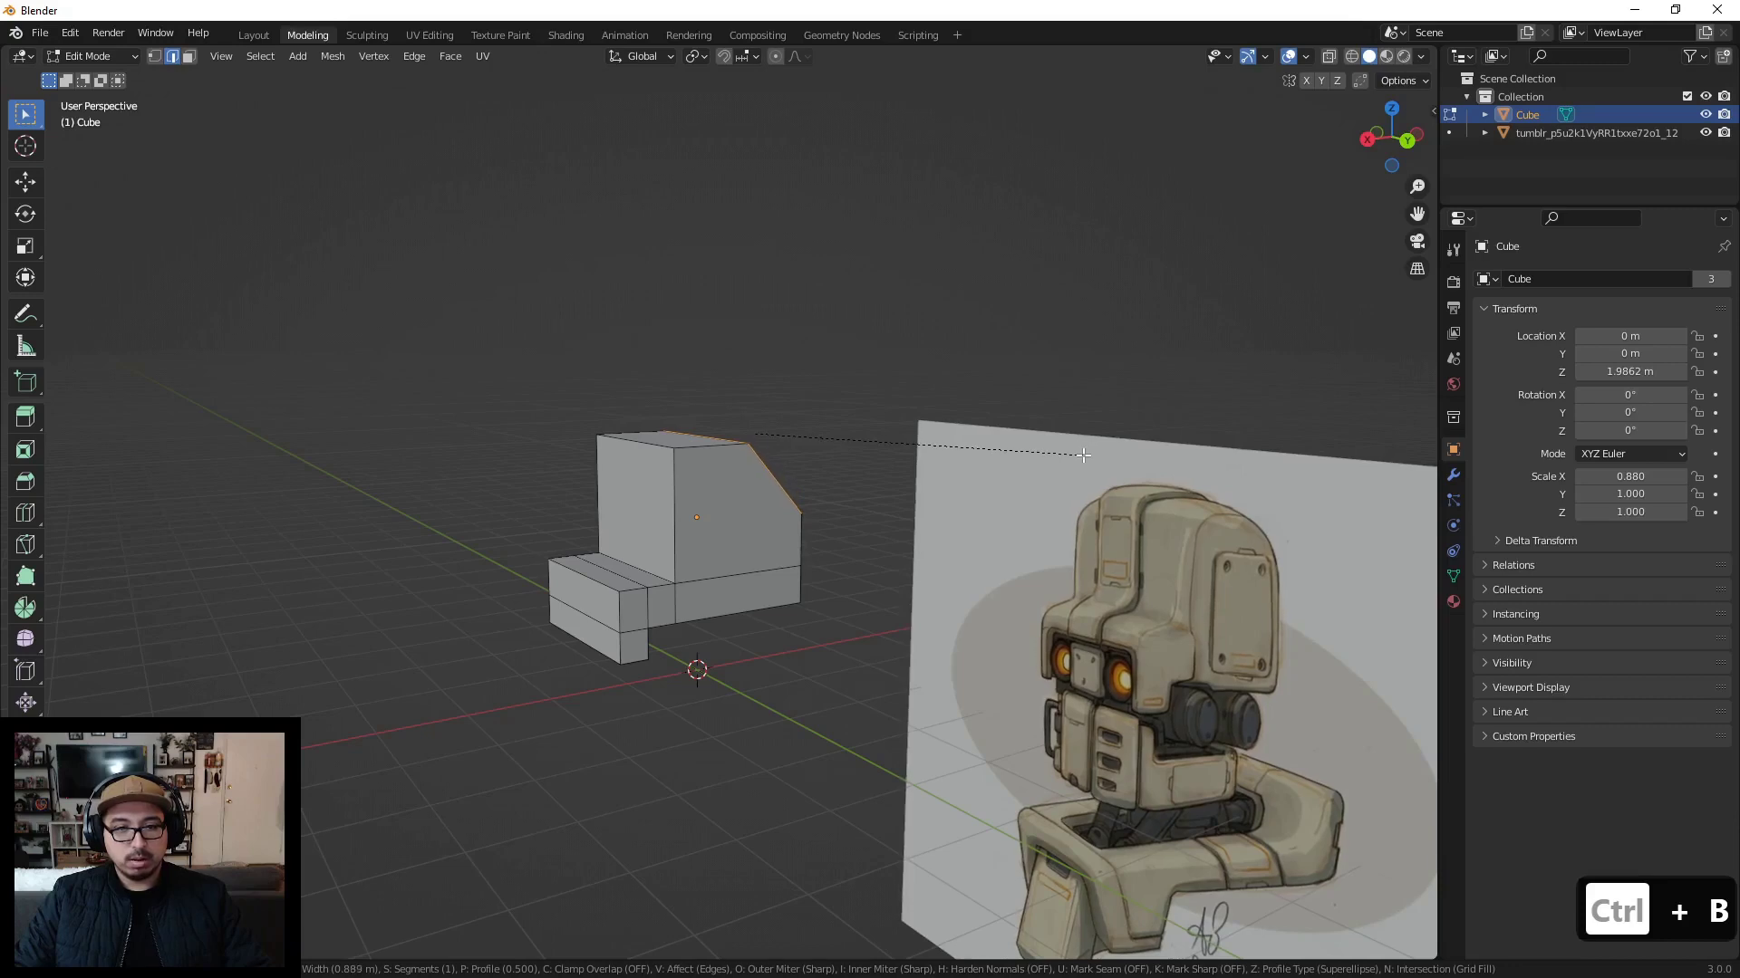
scroll(1084, 455, "up", 1)
scroll(1083, 455, "up", 2)
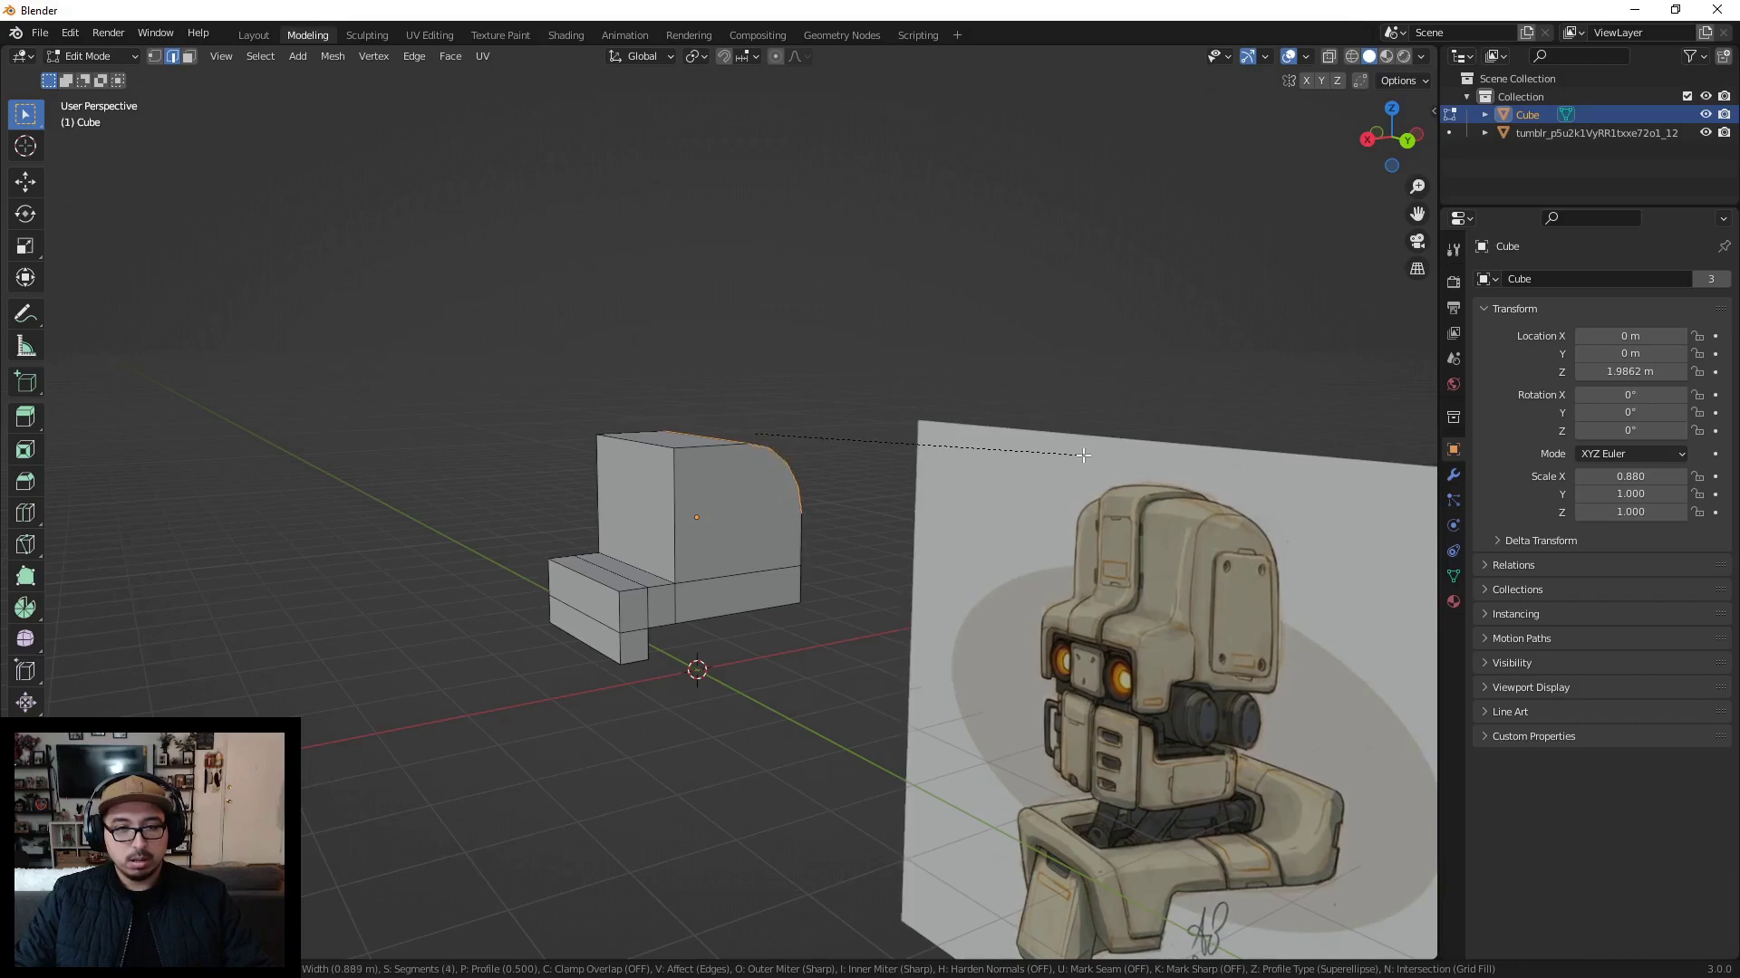
scroll(1083, 455, "down", 1)
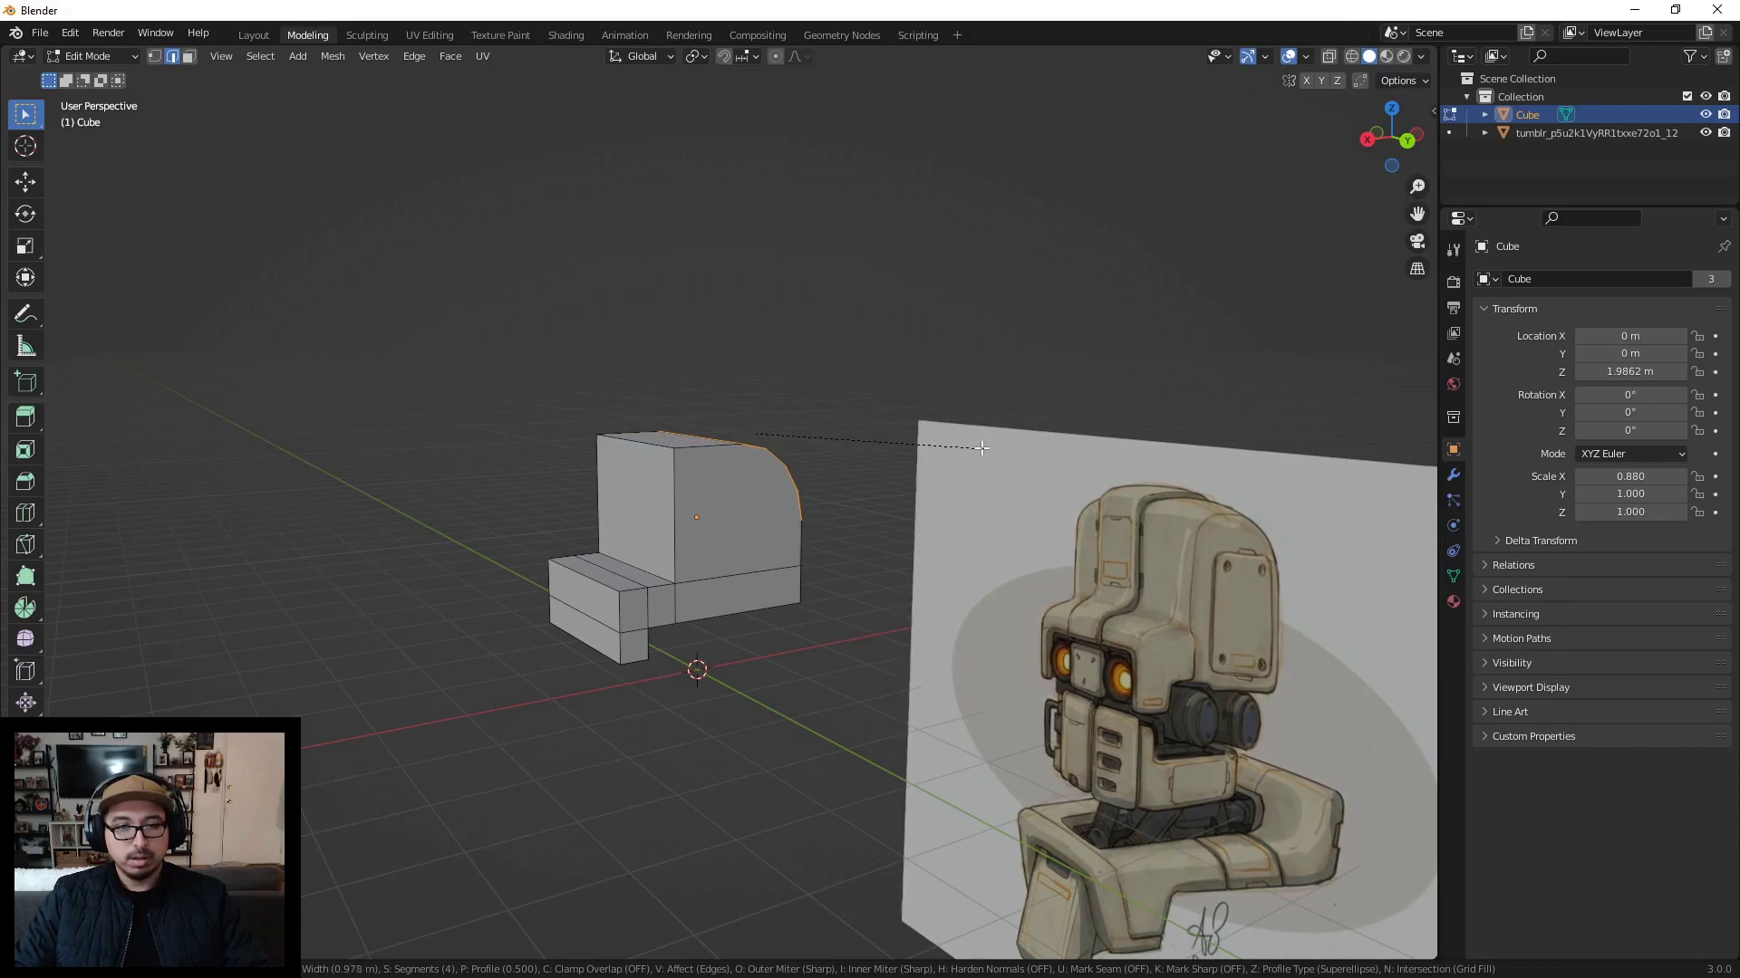
scroll(997, 451, "up", 1)
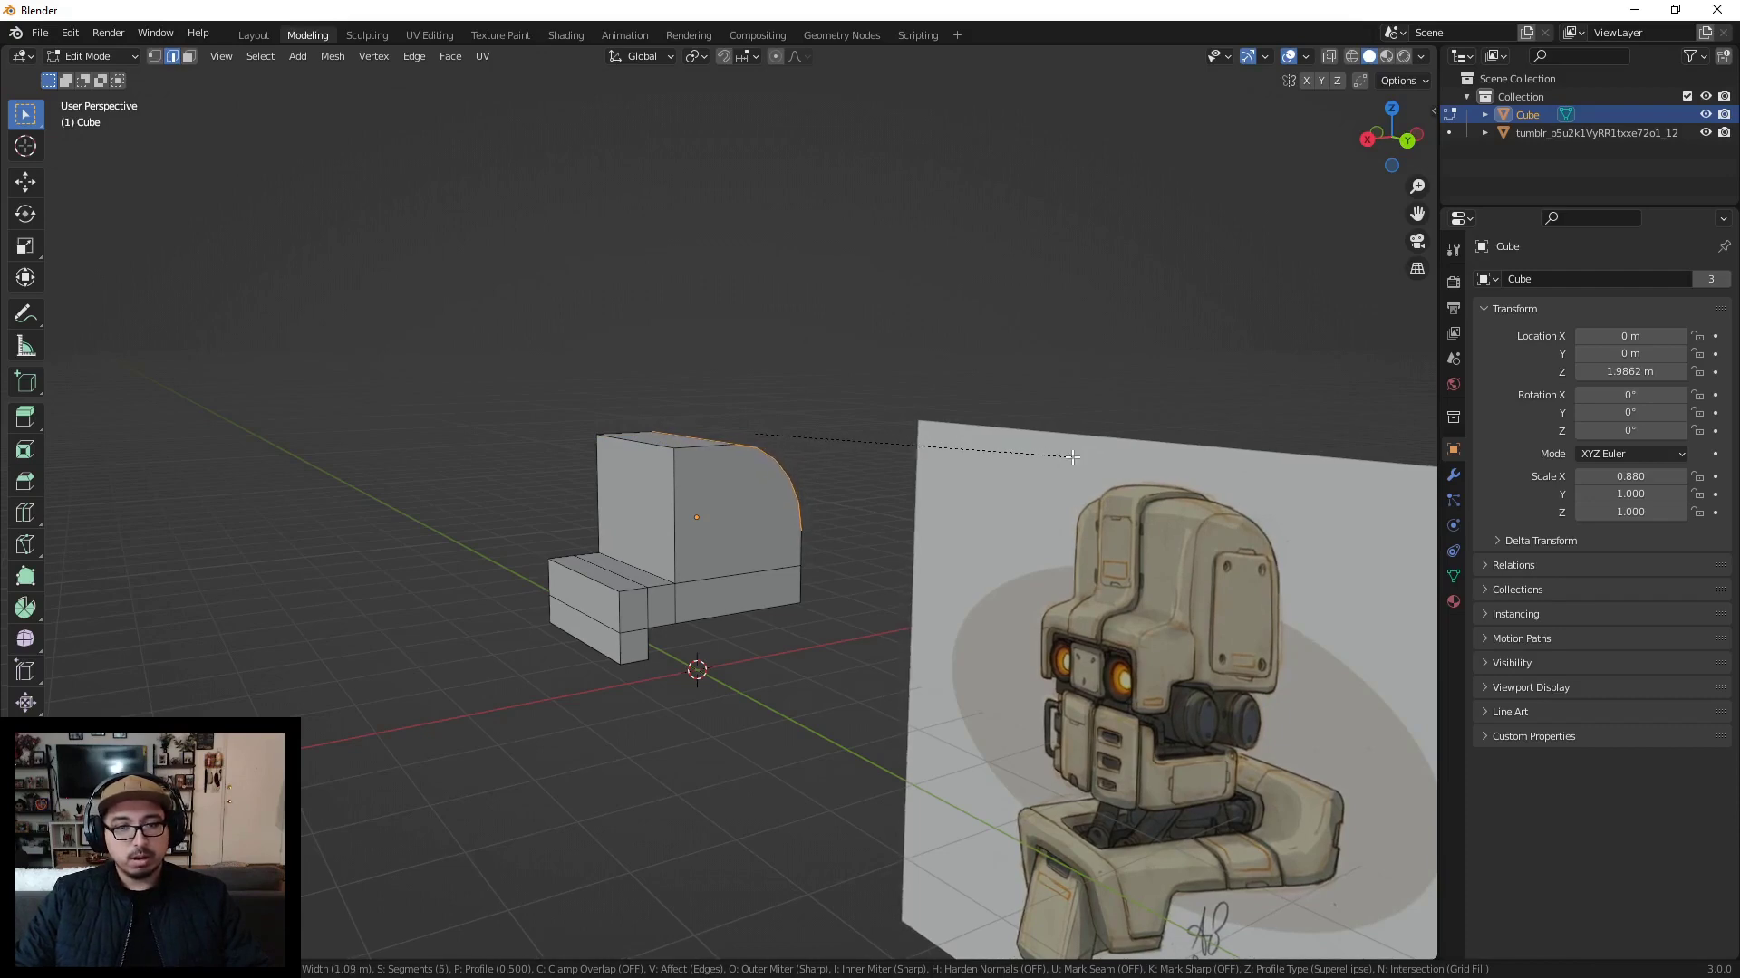
left_click(1072, 456)
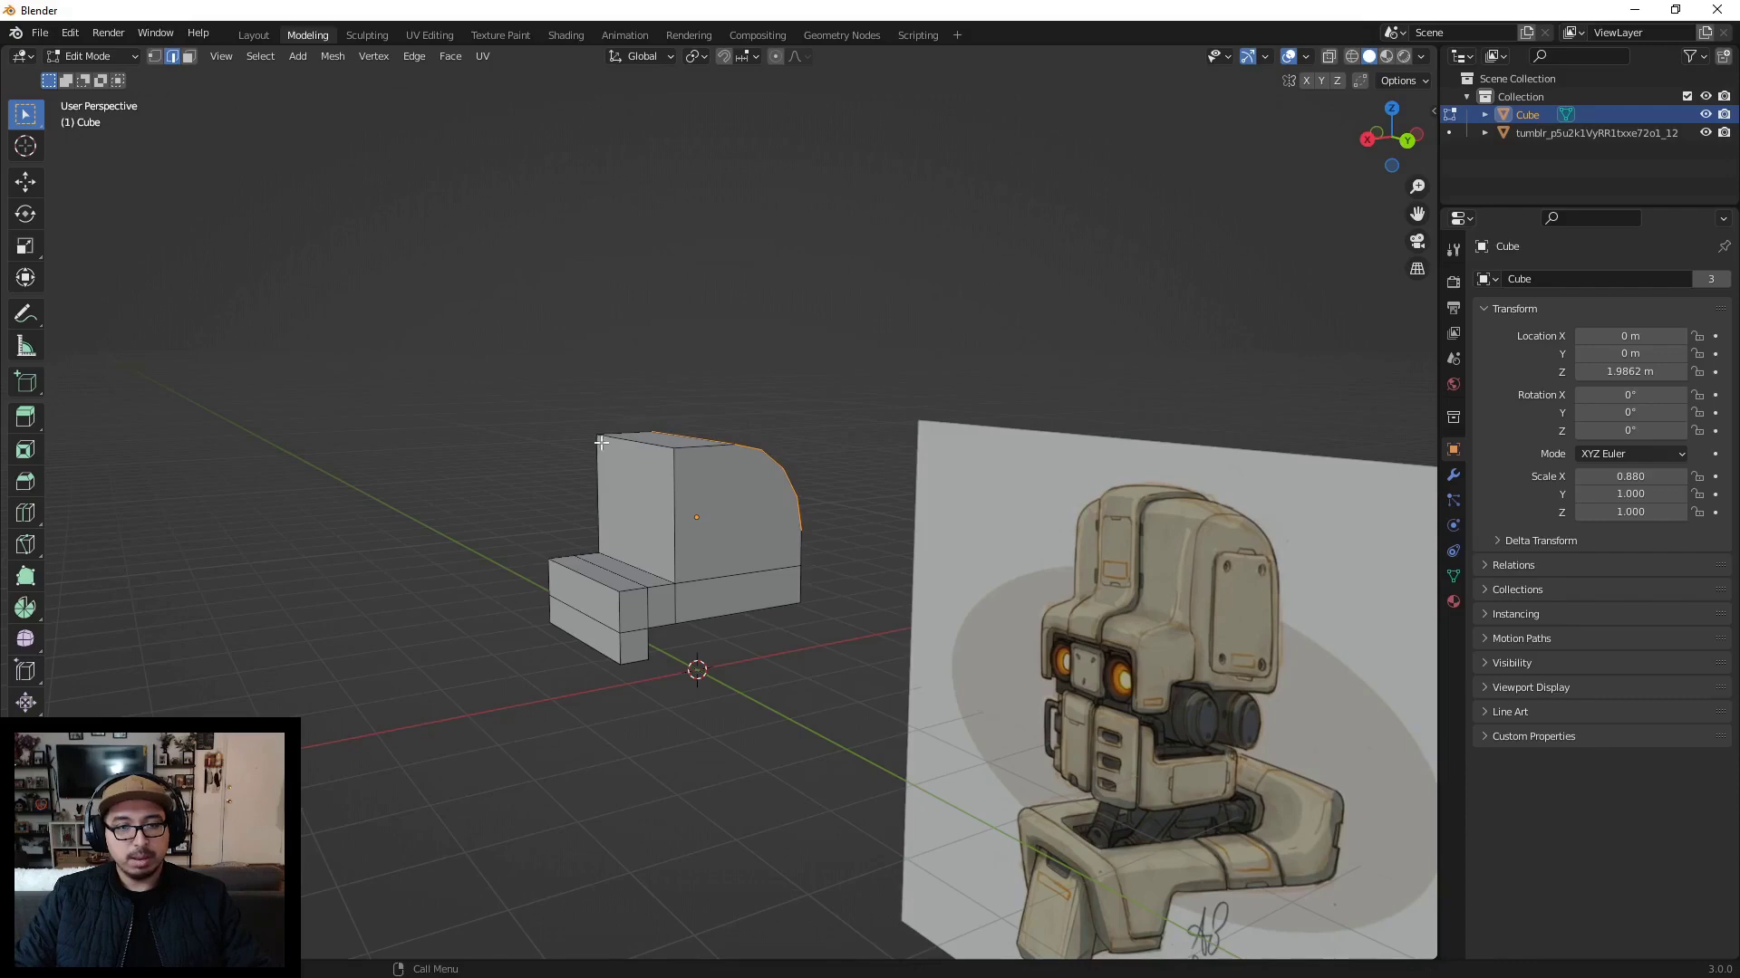
middle_click_drag(664, 438, 710, 458)
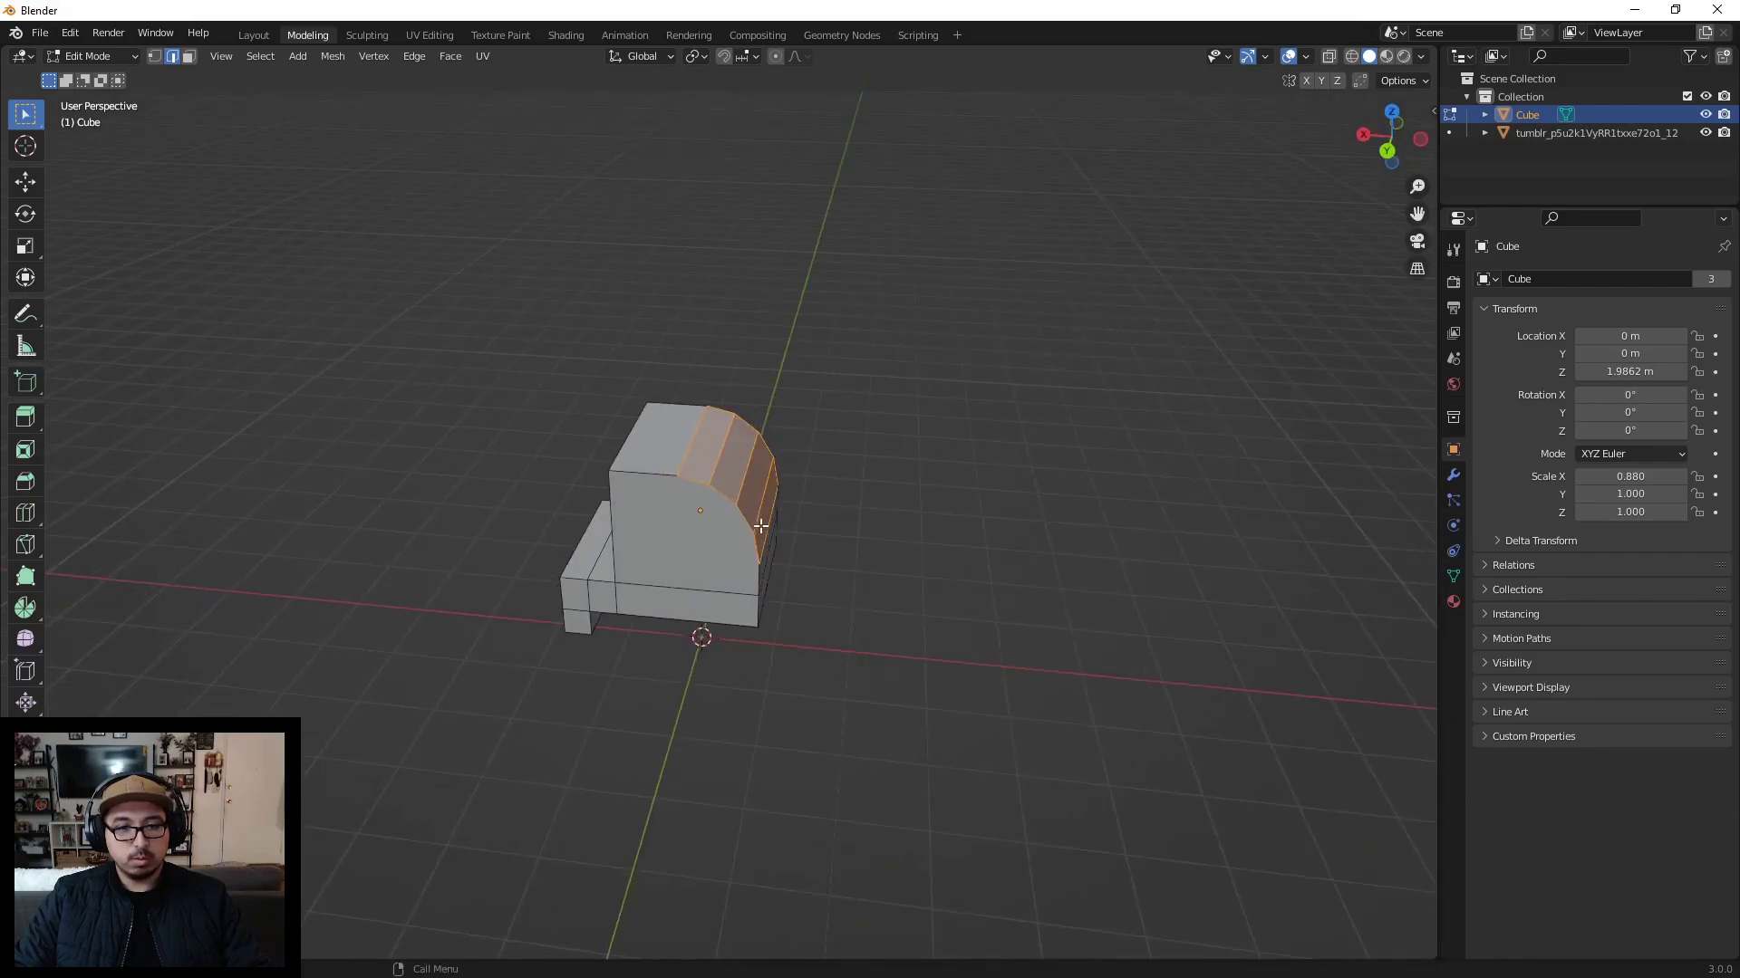
middle_click_drag(762, 532, 744, 496)
key("alt+a")
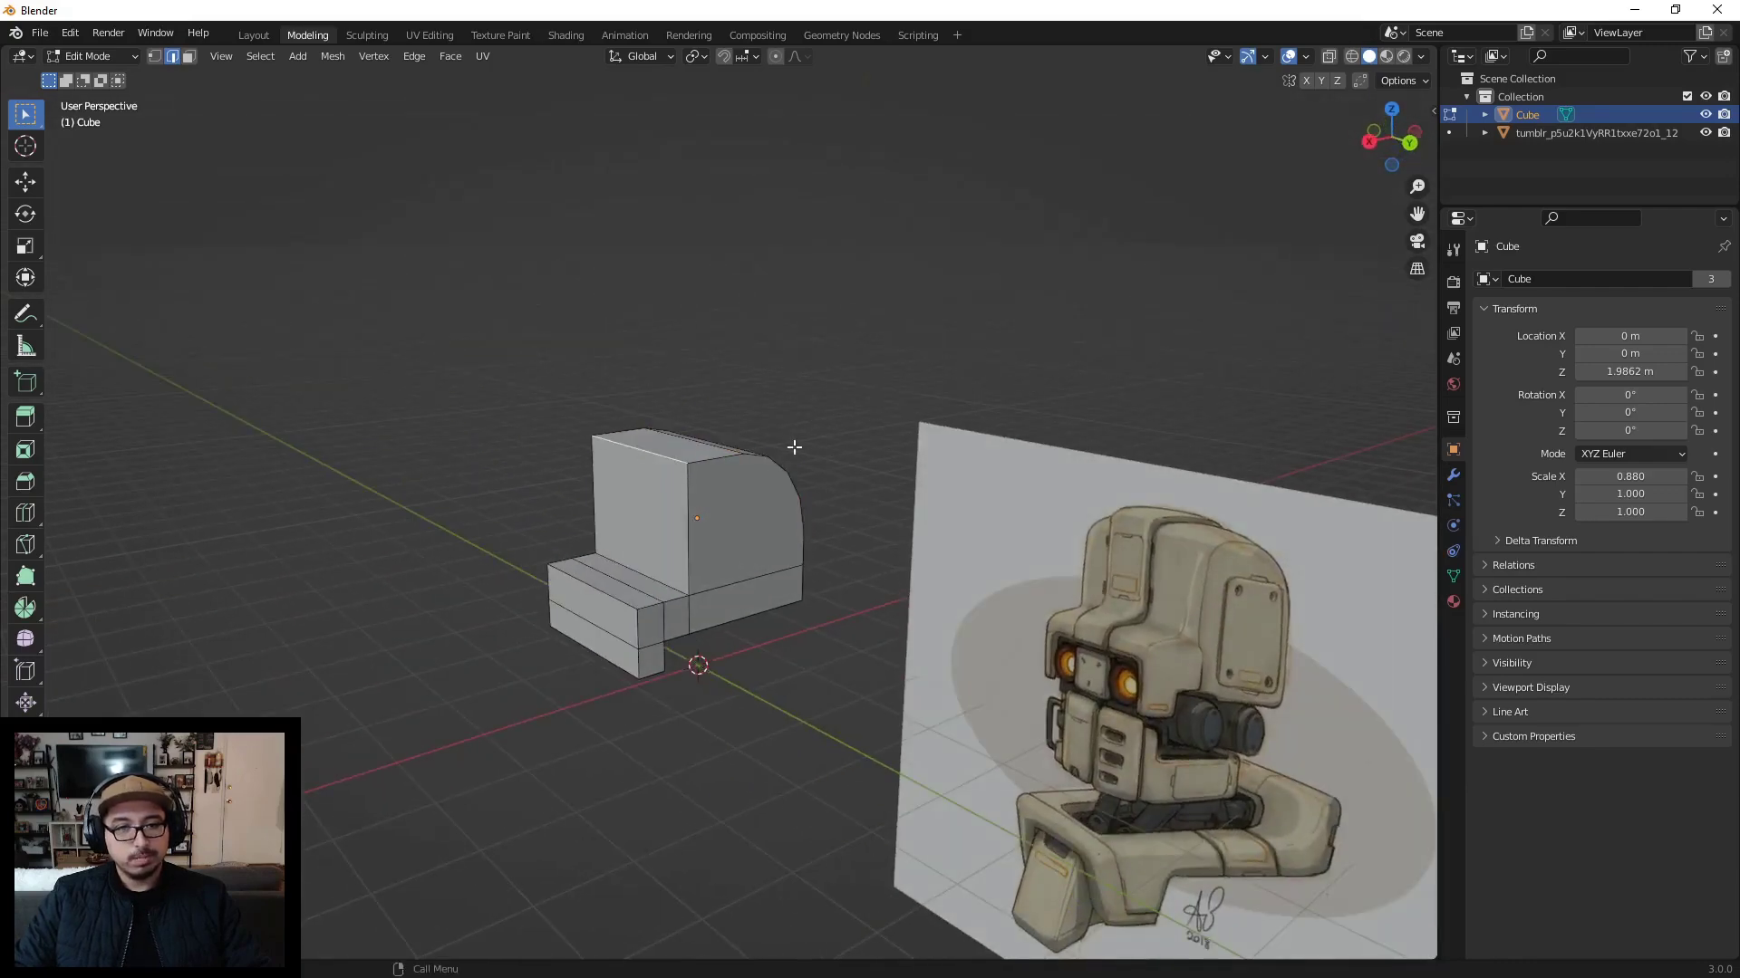
Step: Redo the backrest's top bevel at about 0.514 m width with 2 segments
key("ctrl+b")
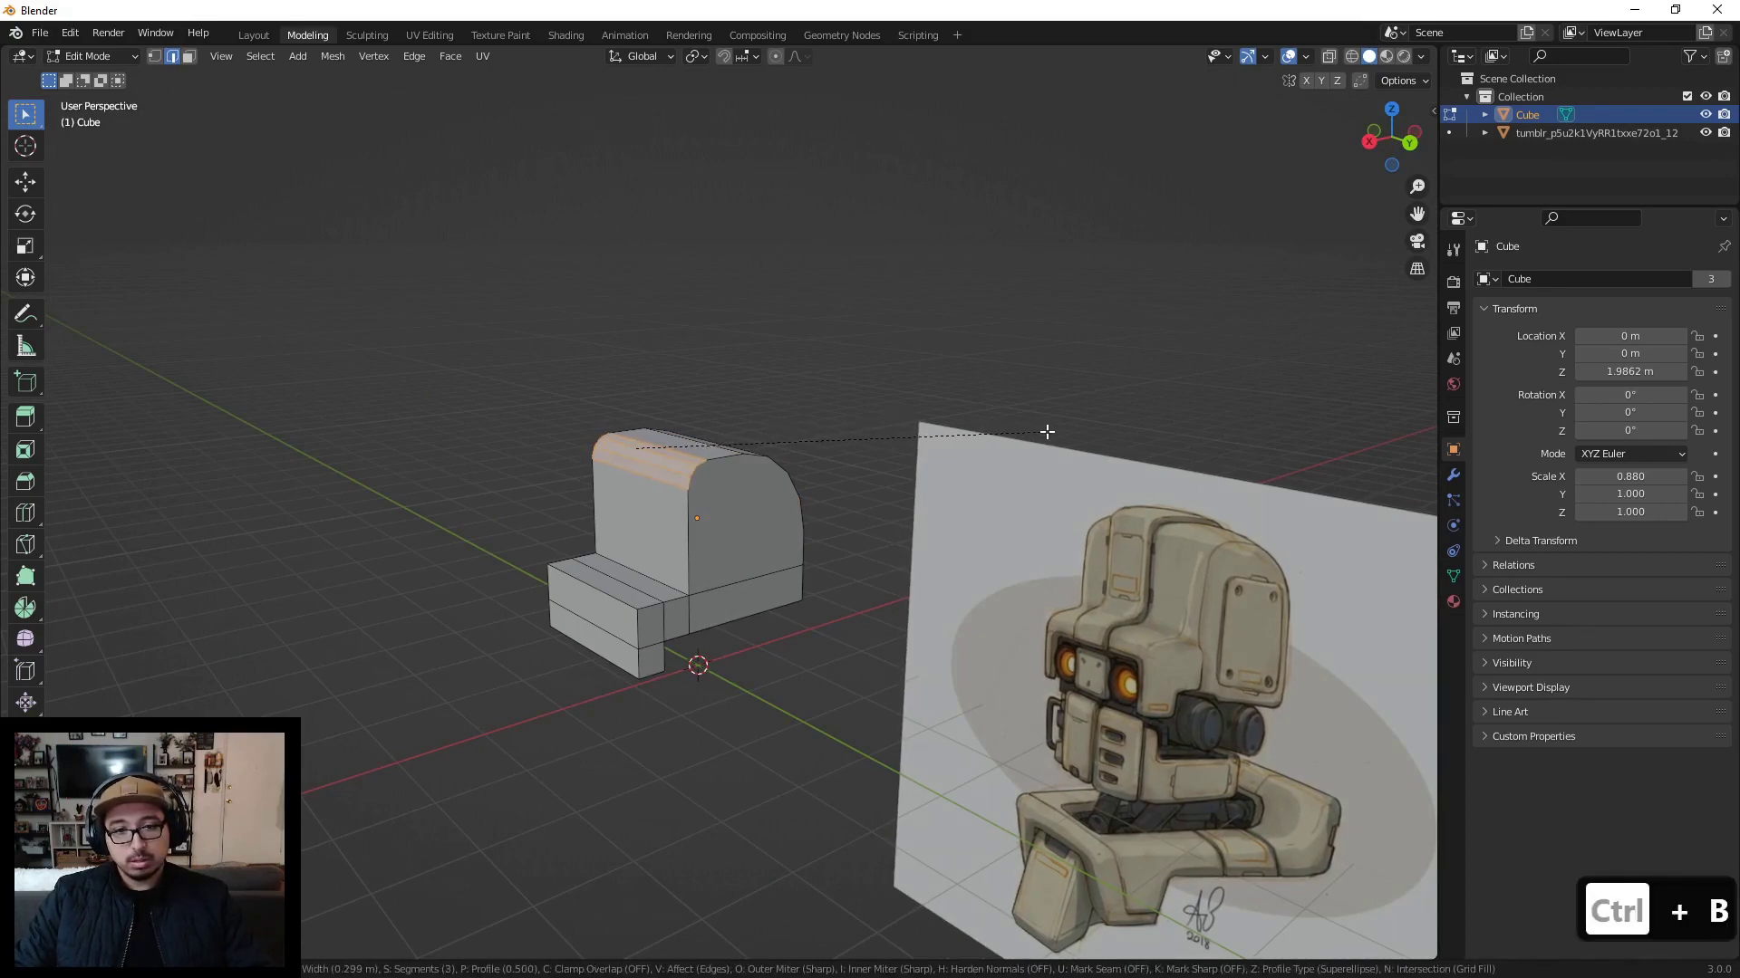
left_click(1138, 434)
middle_click_drag(1138, 433, 920, 562)
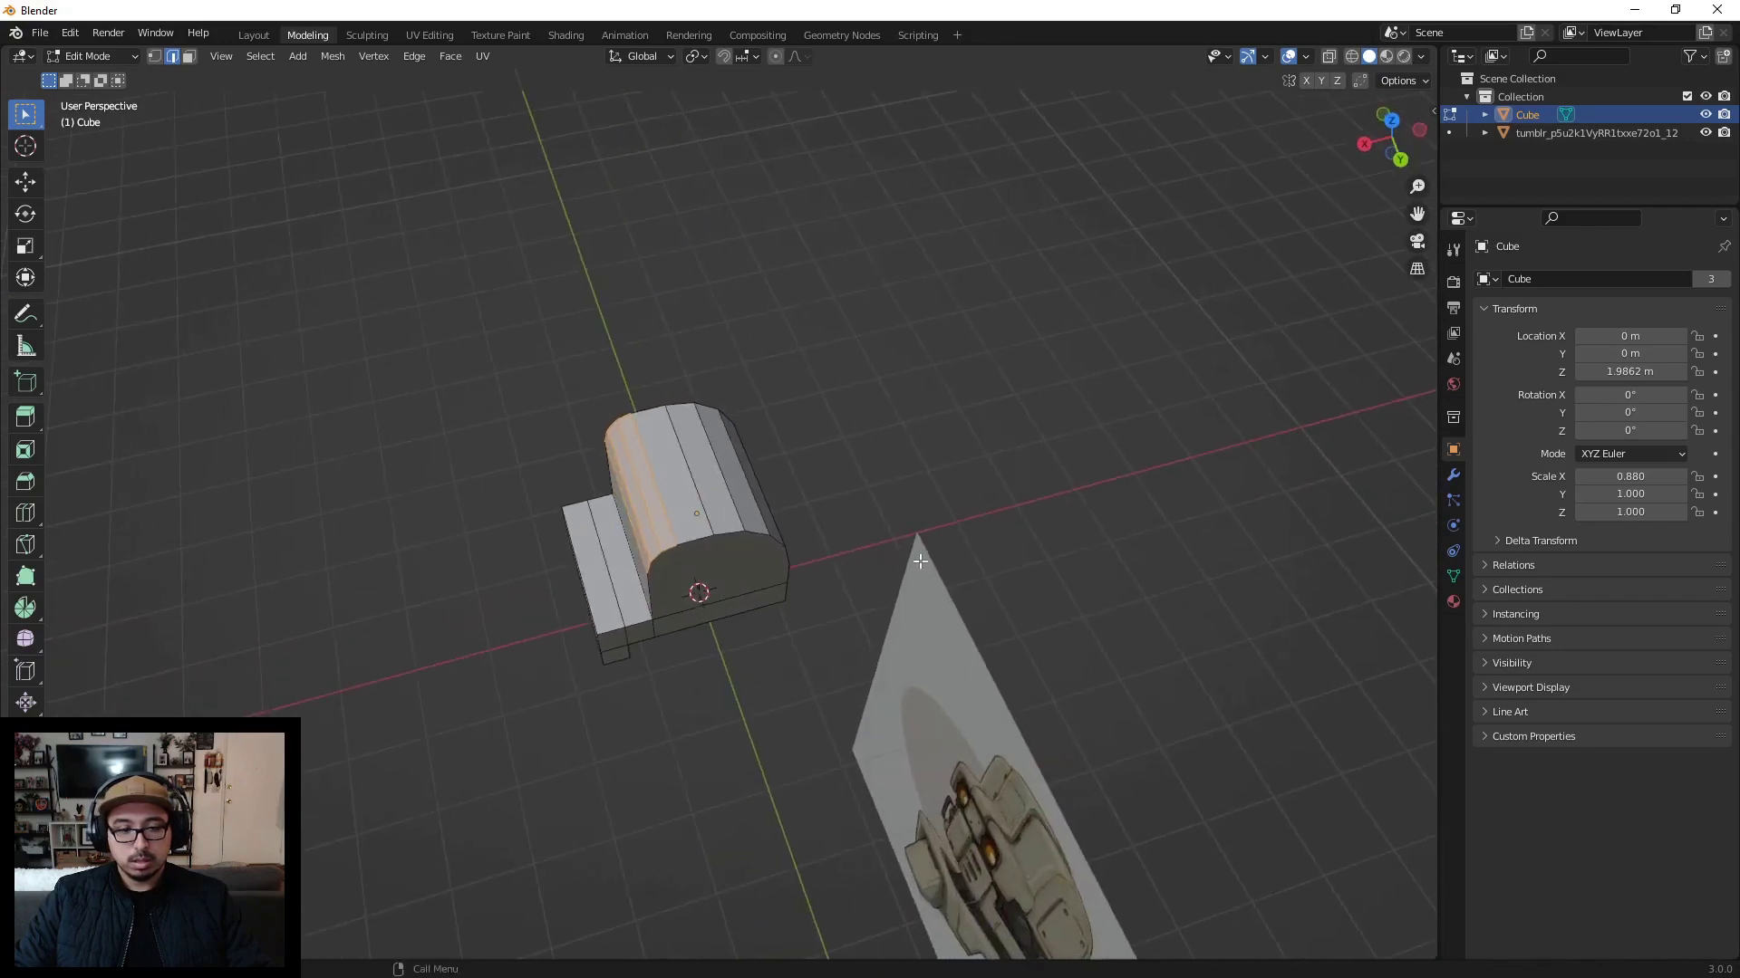
key("ctrl+z")
key("ctrl+b")
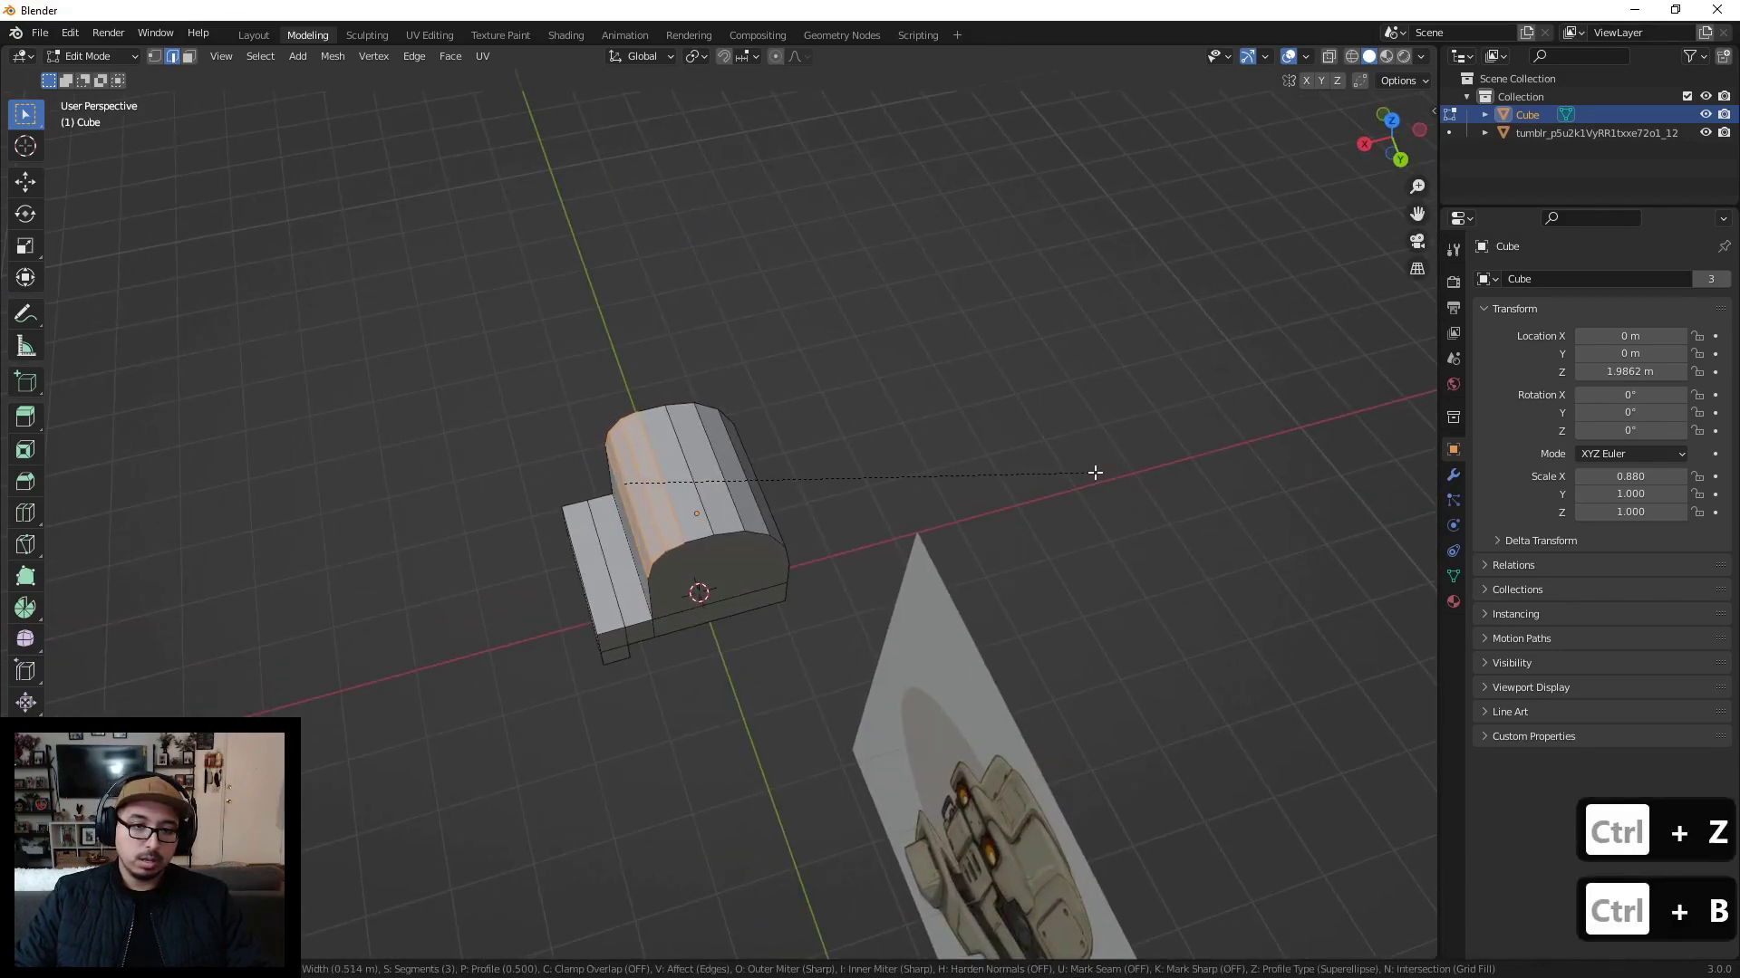
scroll(1094, 472, "down", 2)
left_click(1073, 474)
middle_click_drag(1074, 474, 963, 489)
left_click(858, 374)
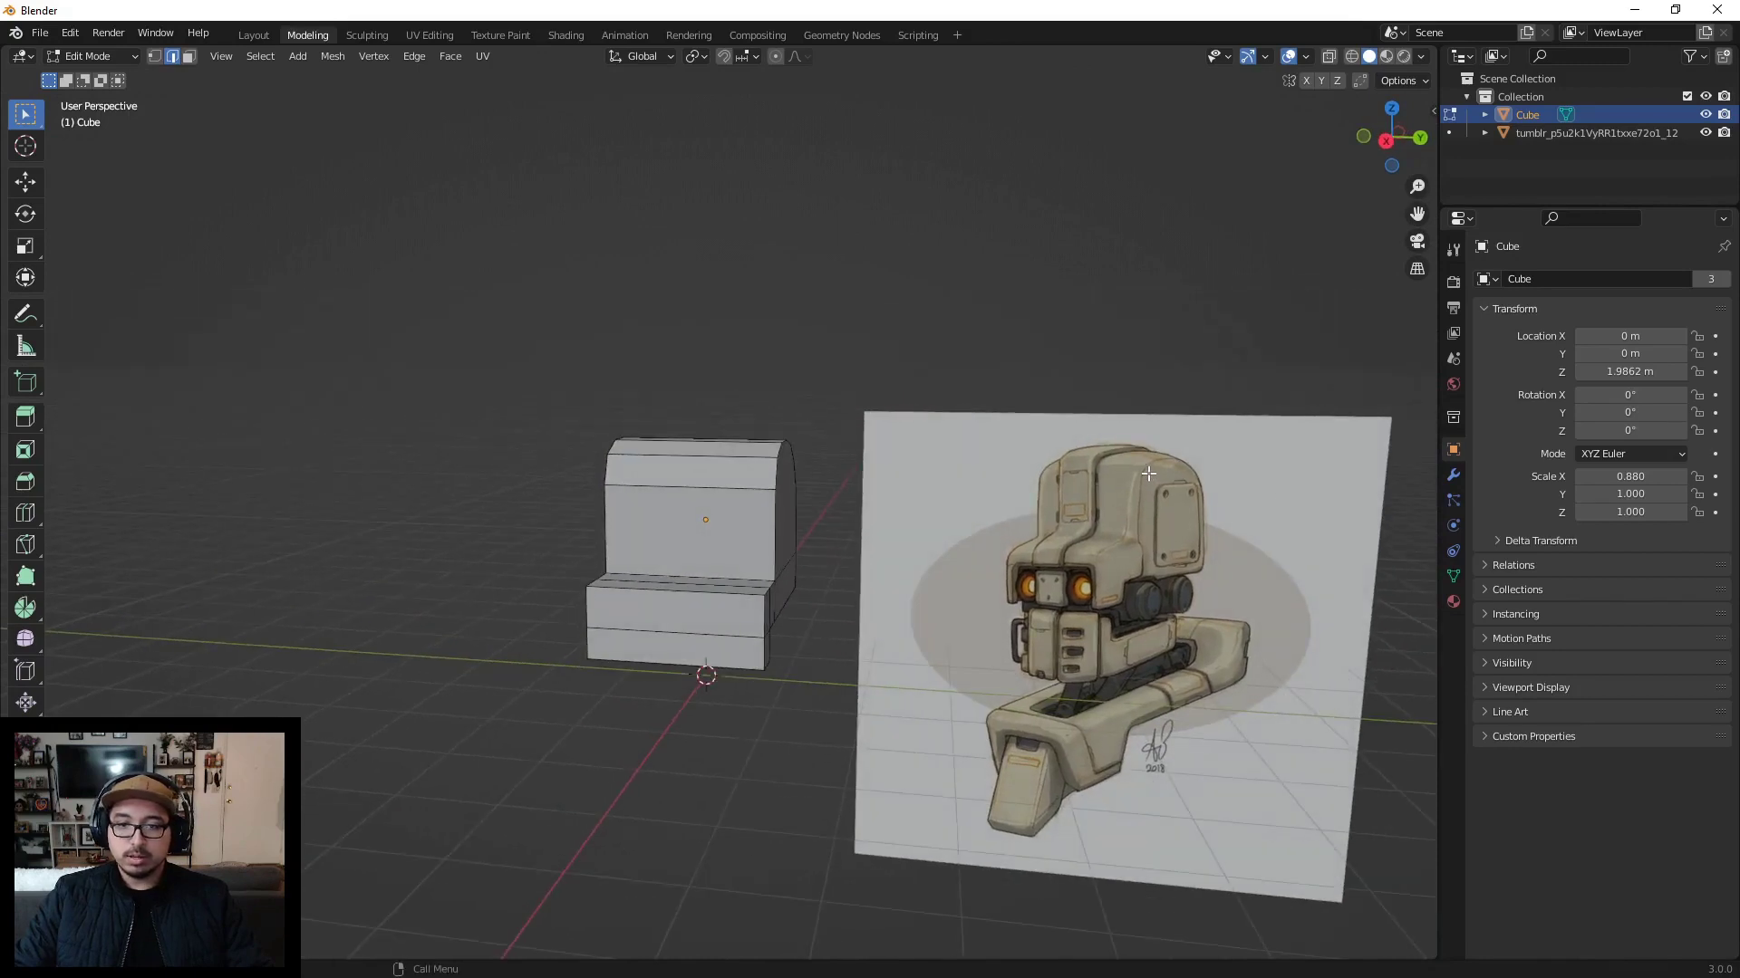
middle_click_drag(1214, 549, 754, 497)
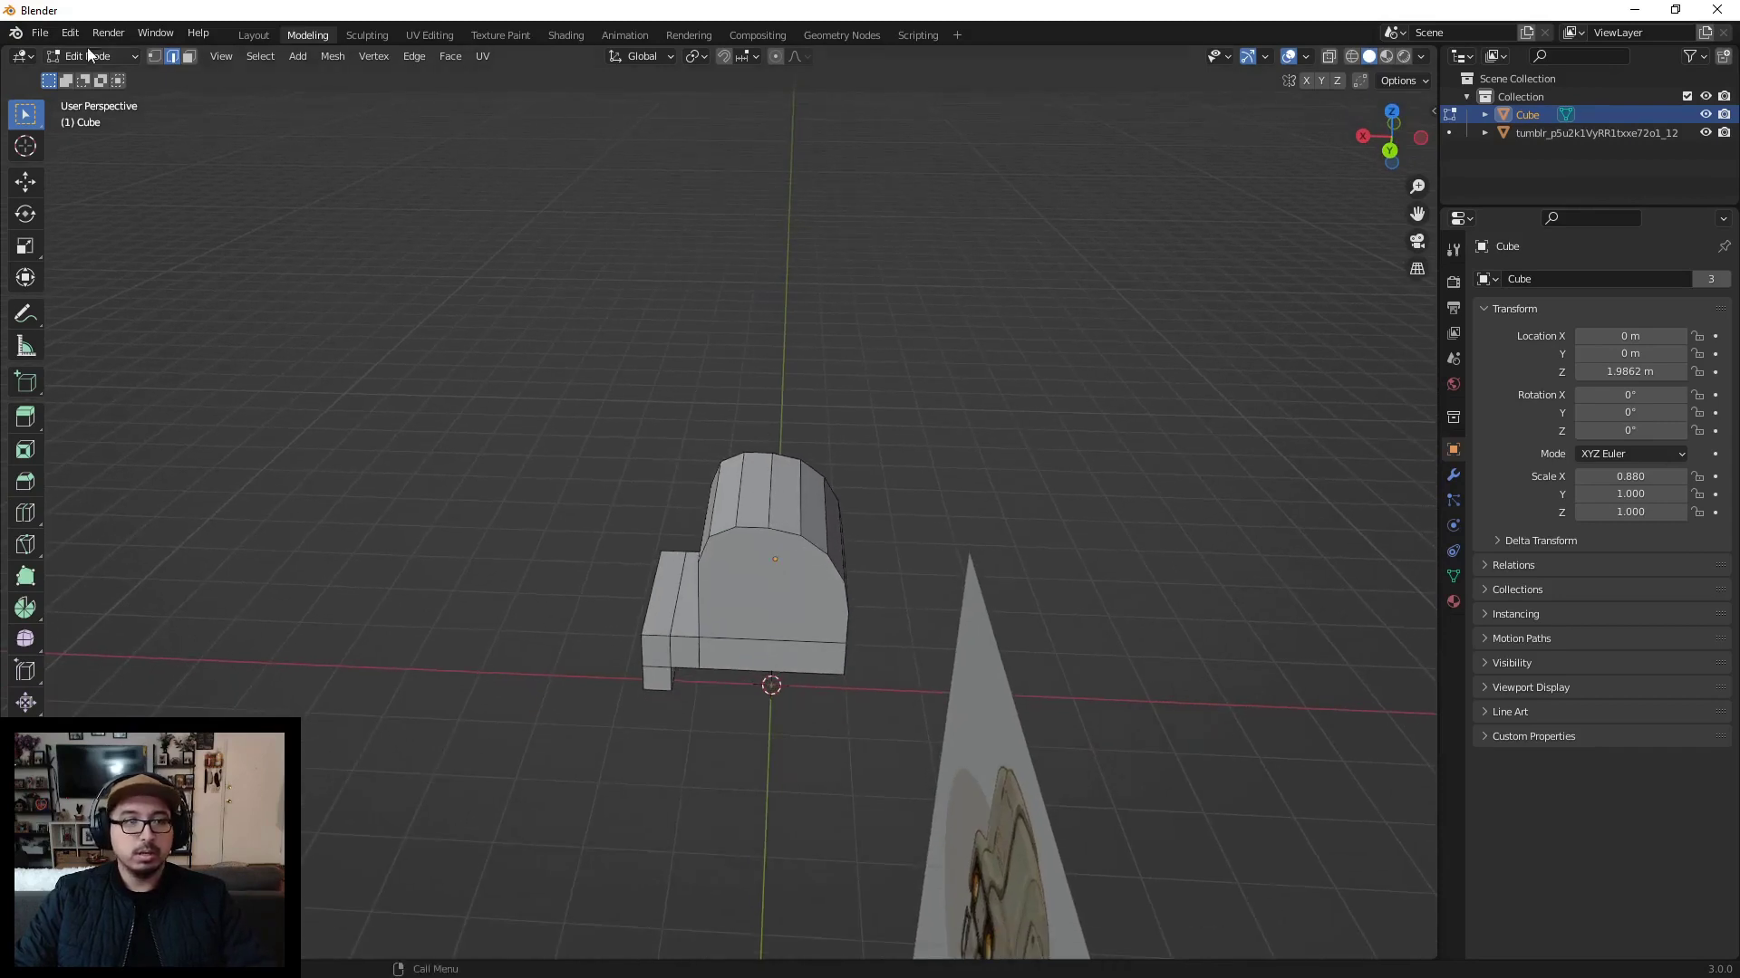
Step: With X-ray on, slide the backrest's right-side vertices slightly along X
left_click(158, 59)
left_click(1329, 56)
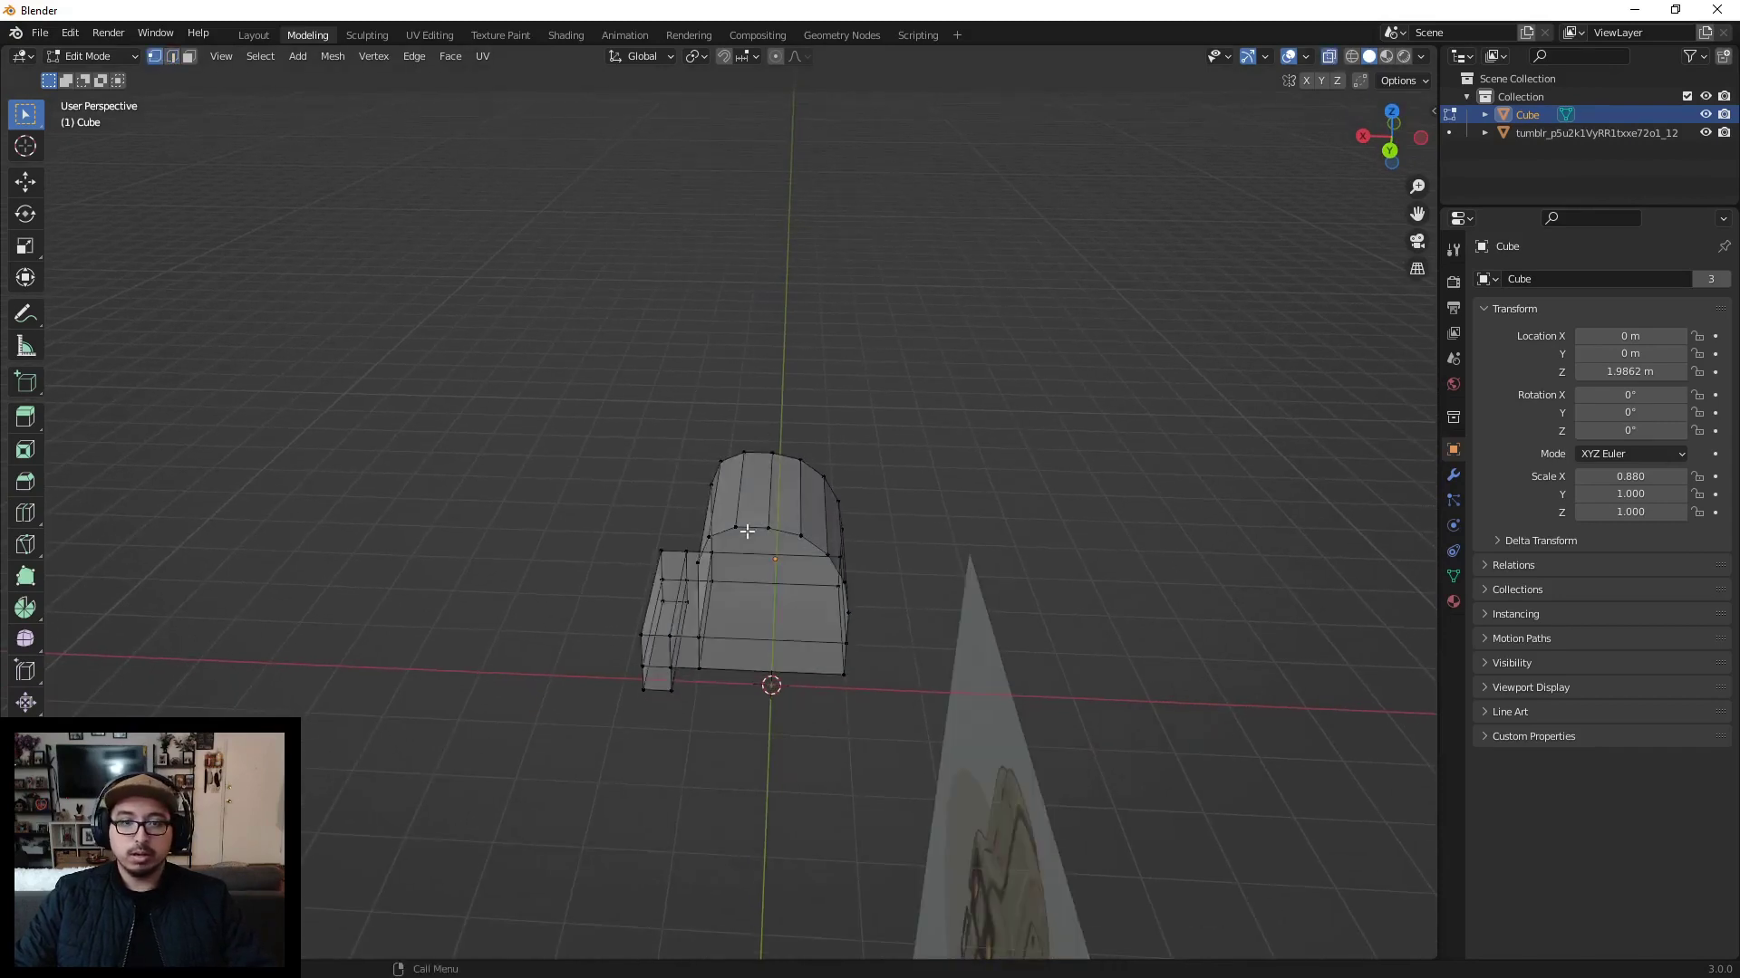
left_click_drag(768, 426, 923, 715)
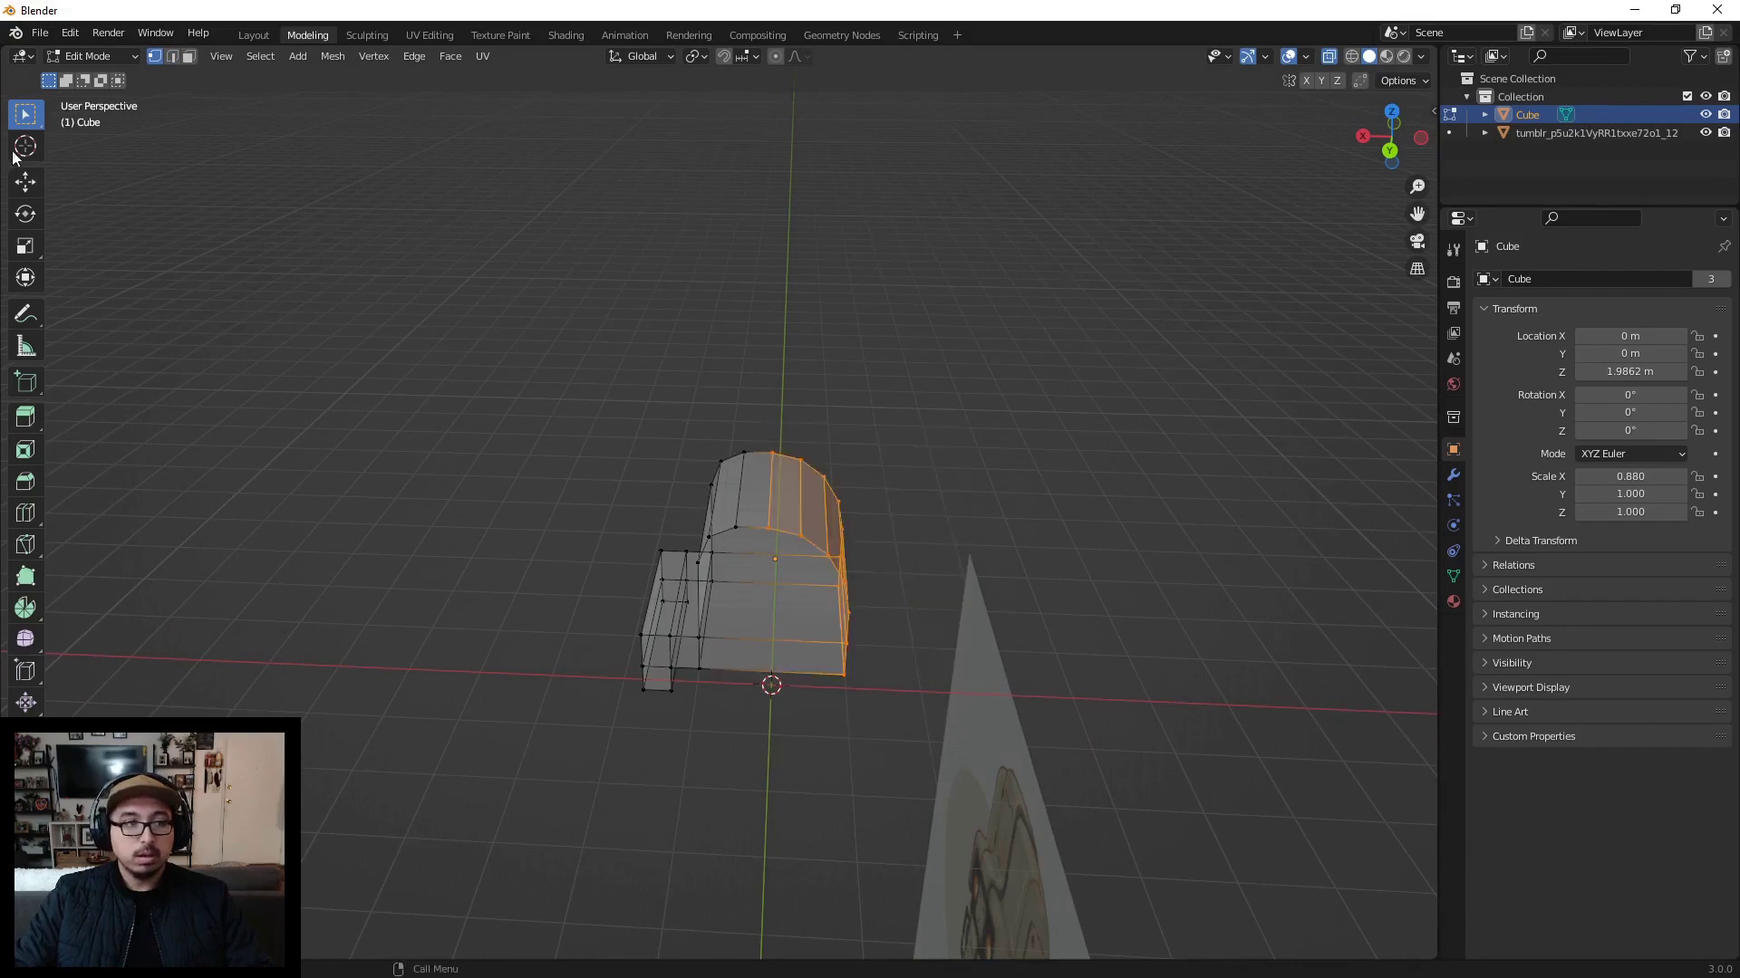
left_click(23, 192)
left_click_drag(757, 547, 777, 546)
left_click(901, 377)
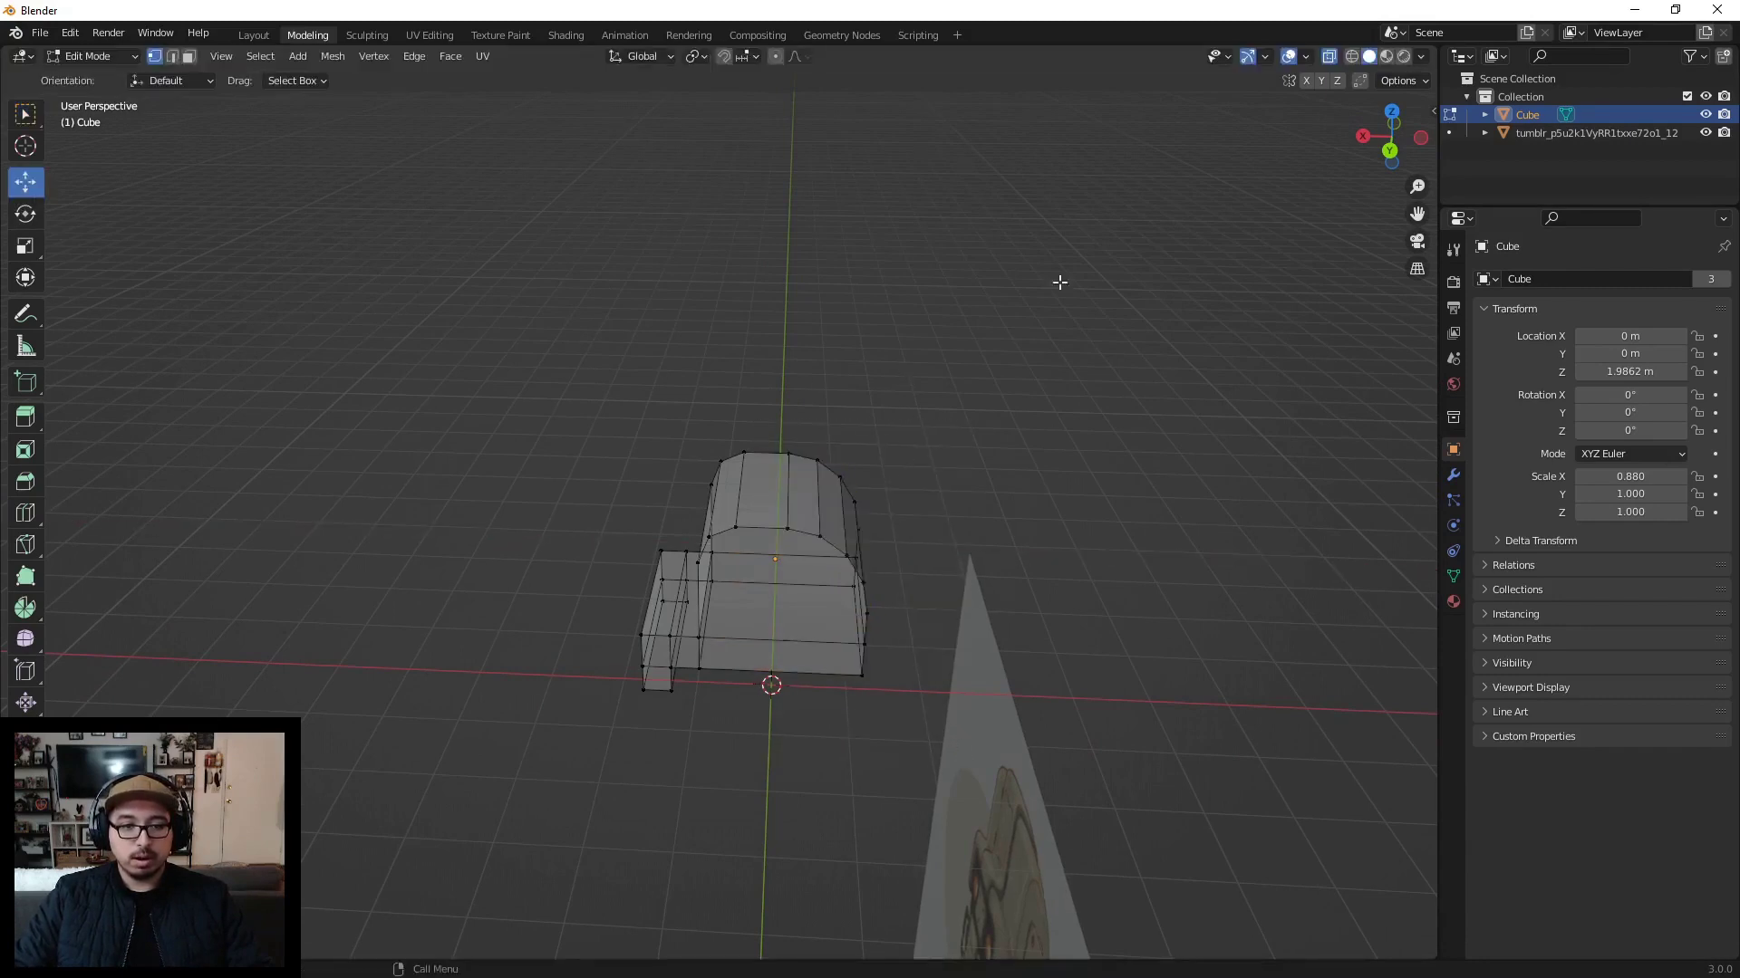
left_click(1322, 56)
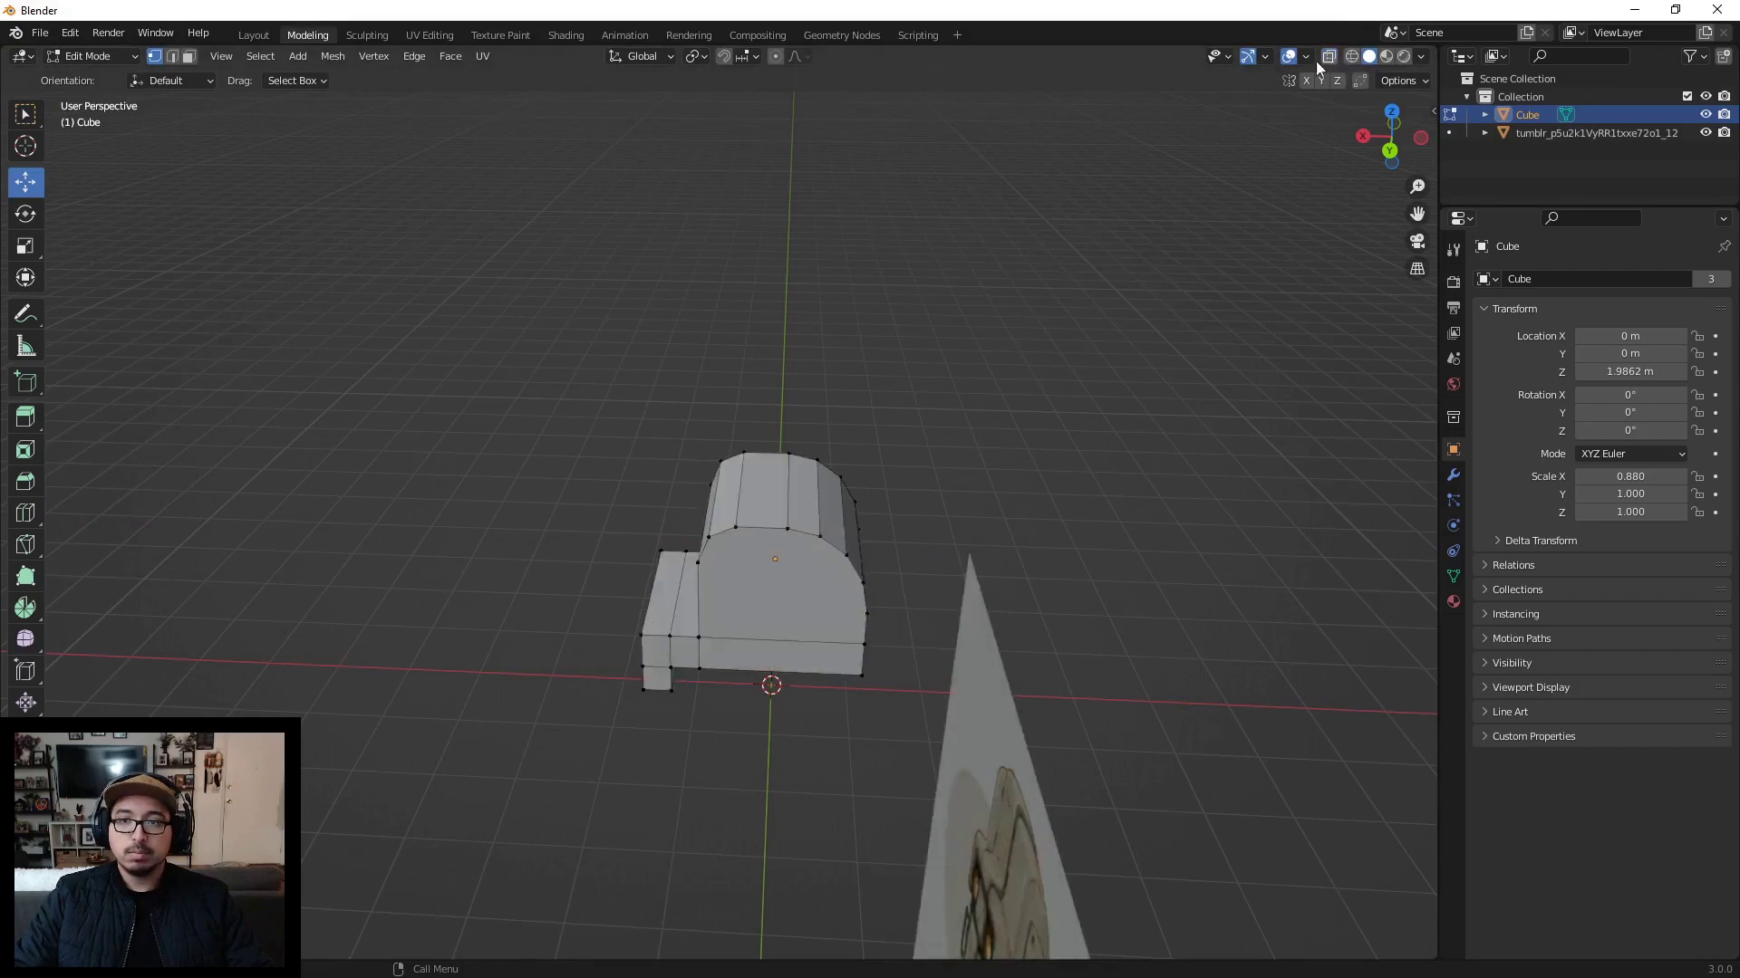
Step: Shift the backrest's upper-front vertices a little along X to square its front edge
middle_click_drag(688, 399, 783, 482)
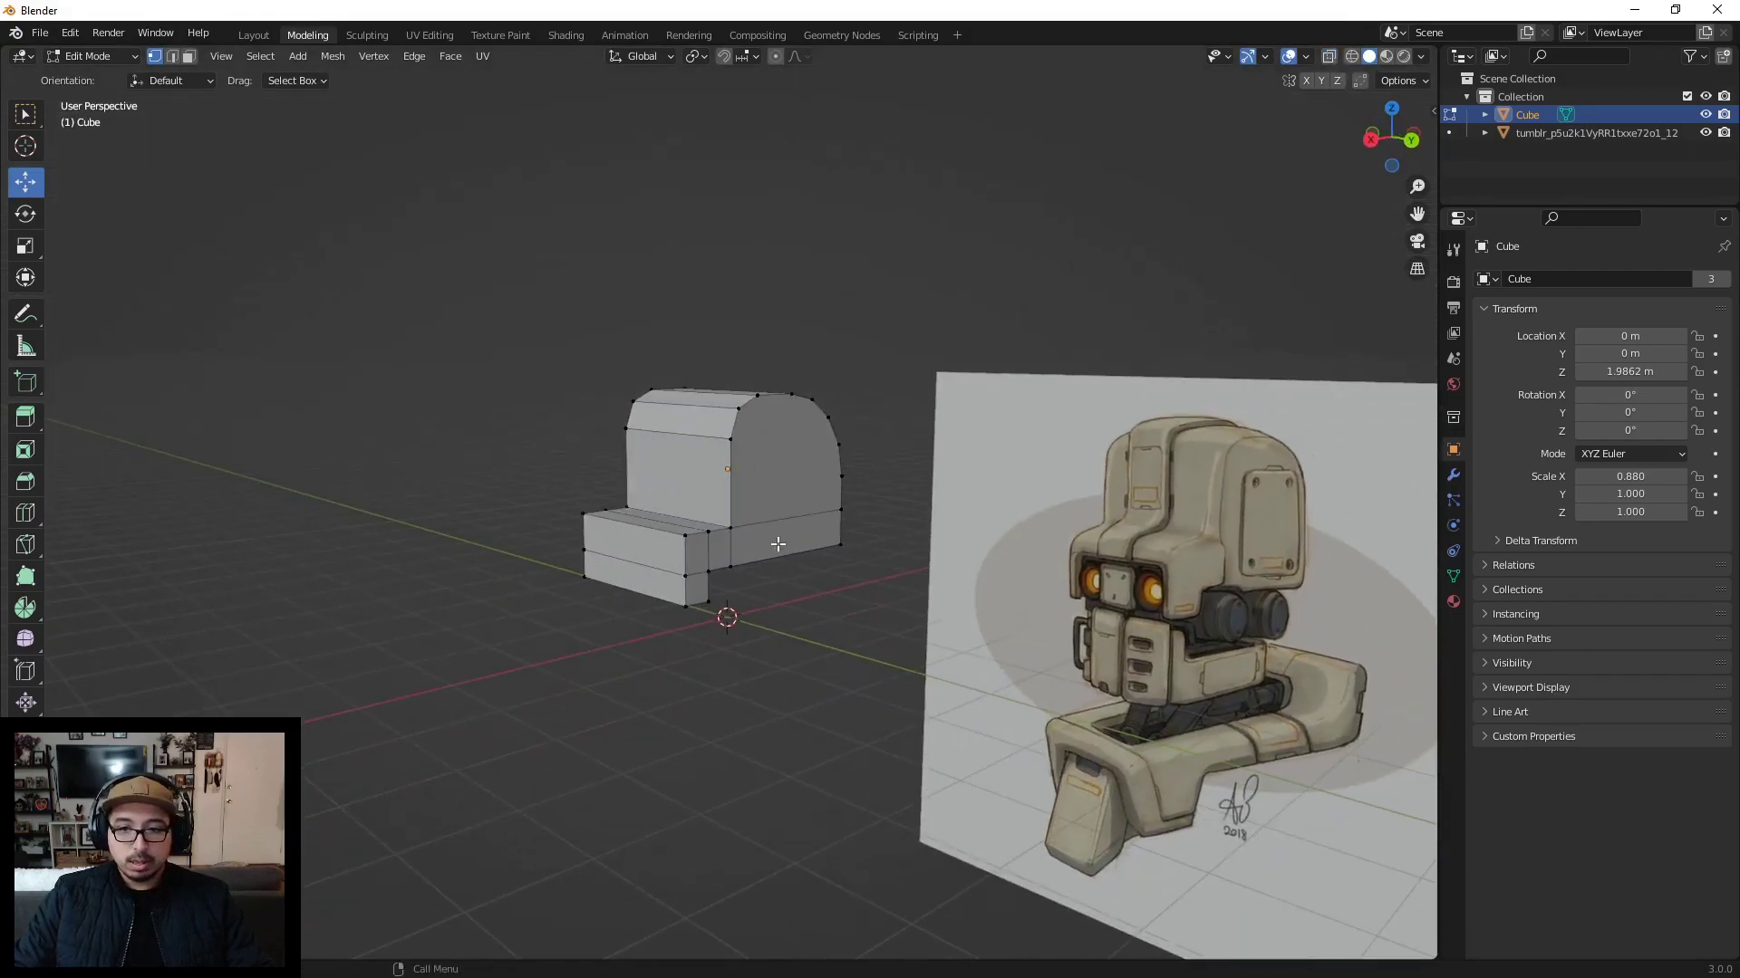
middle_click_drag(788, 411, 675, 426)
left_click_drag(700, 328, 636, 447)
key("g")
key("x")
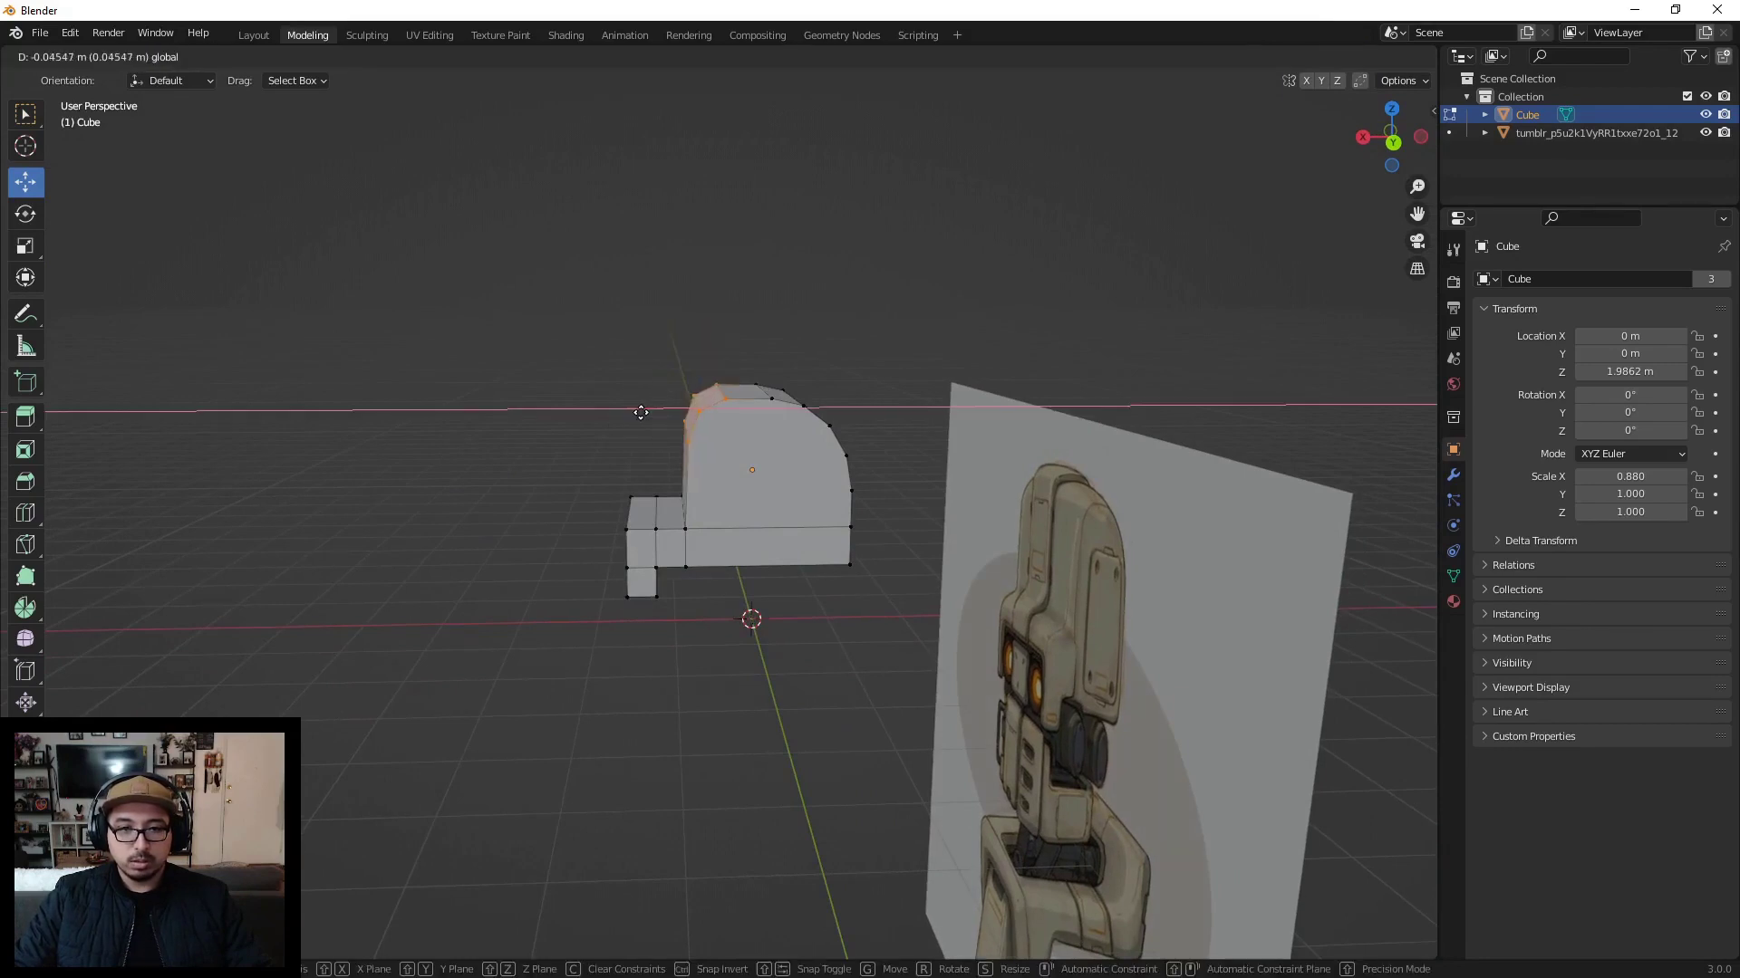
left_click(641, 412)
middle_click_drag(593, 357, 769, 434)
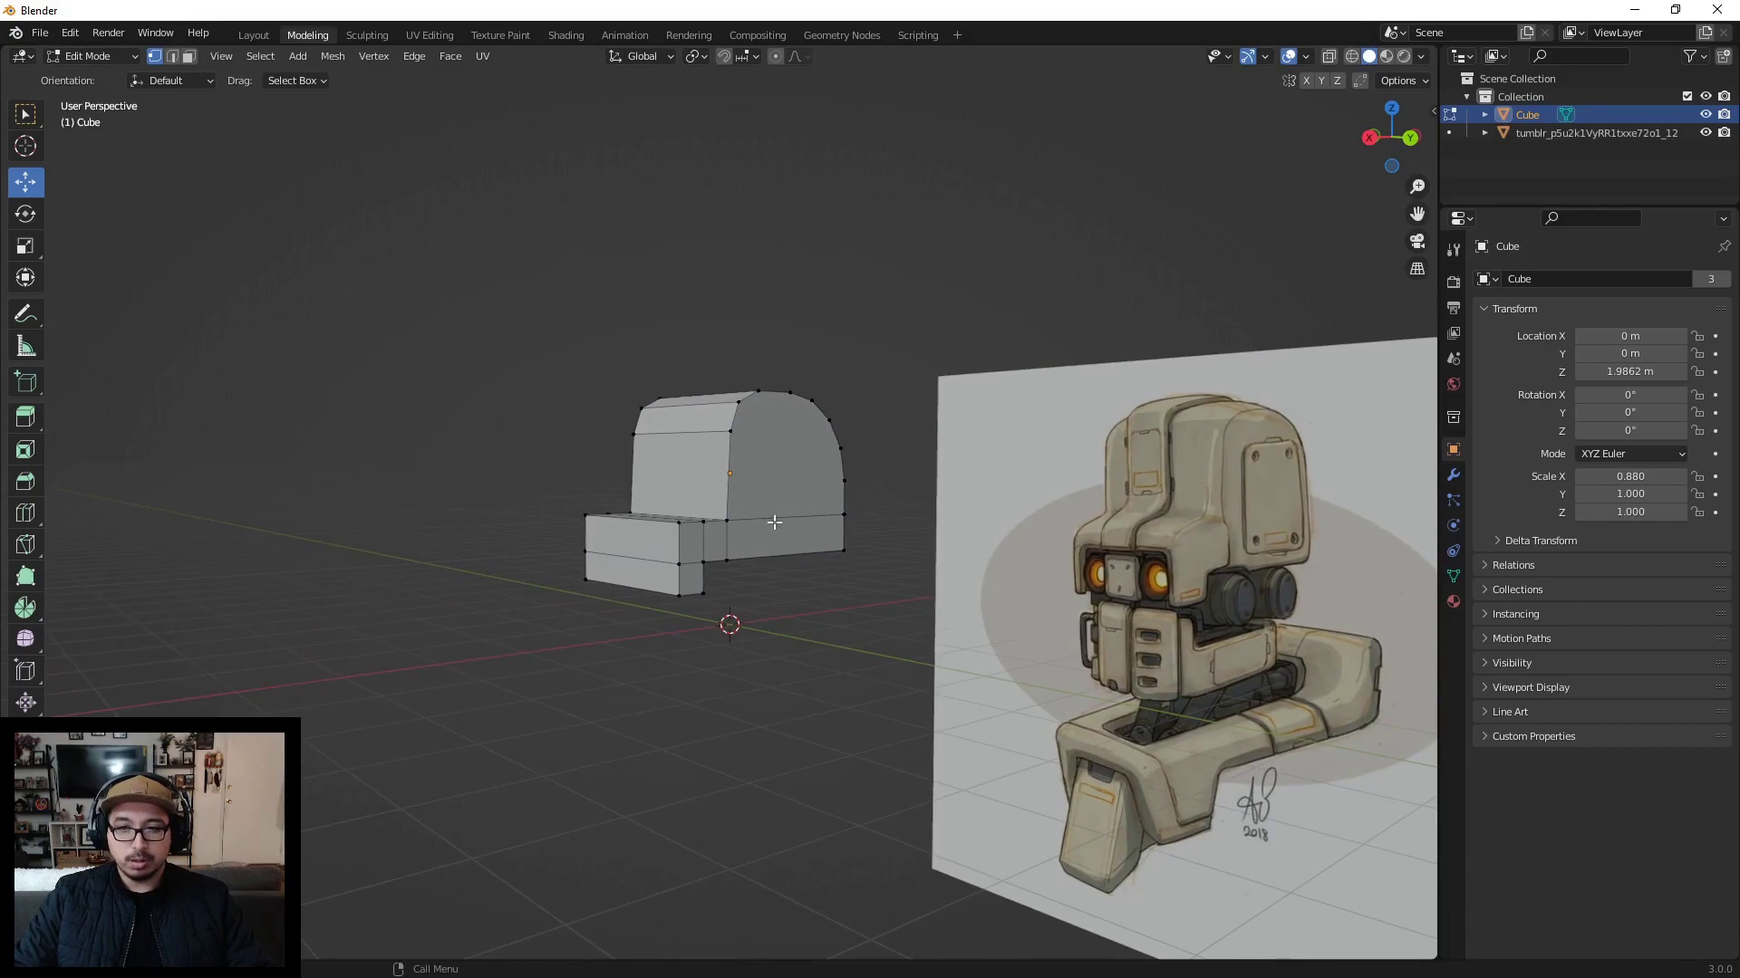
middle_click_drag(816, 527, 1112, 552)
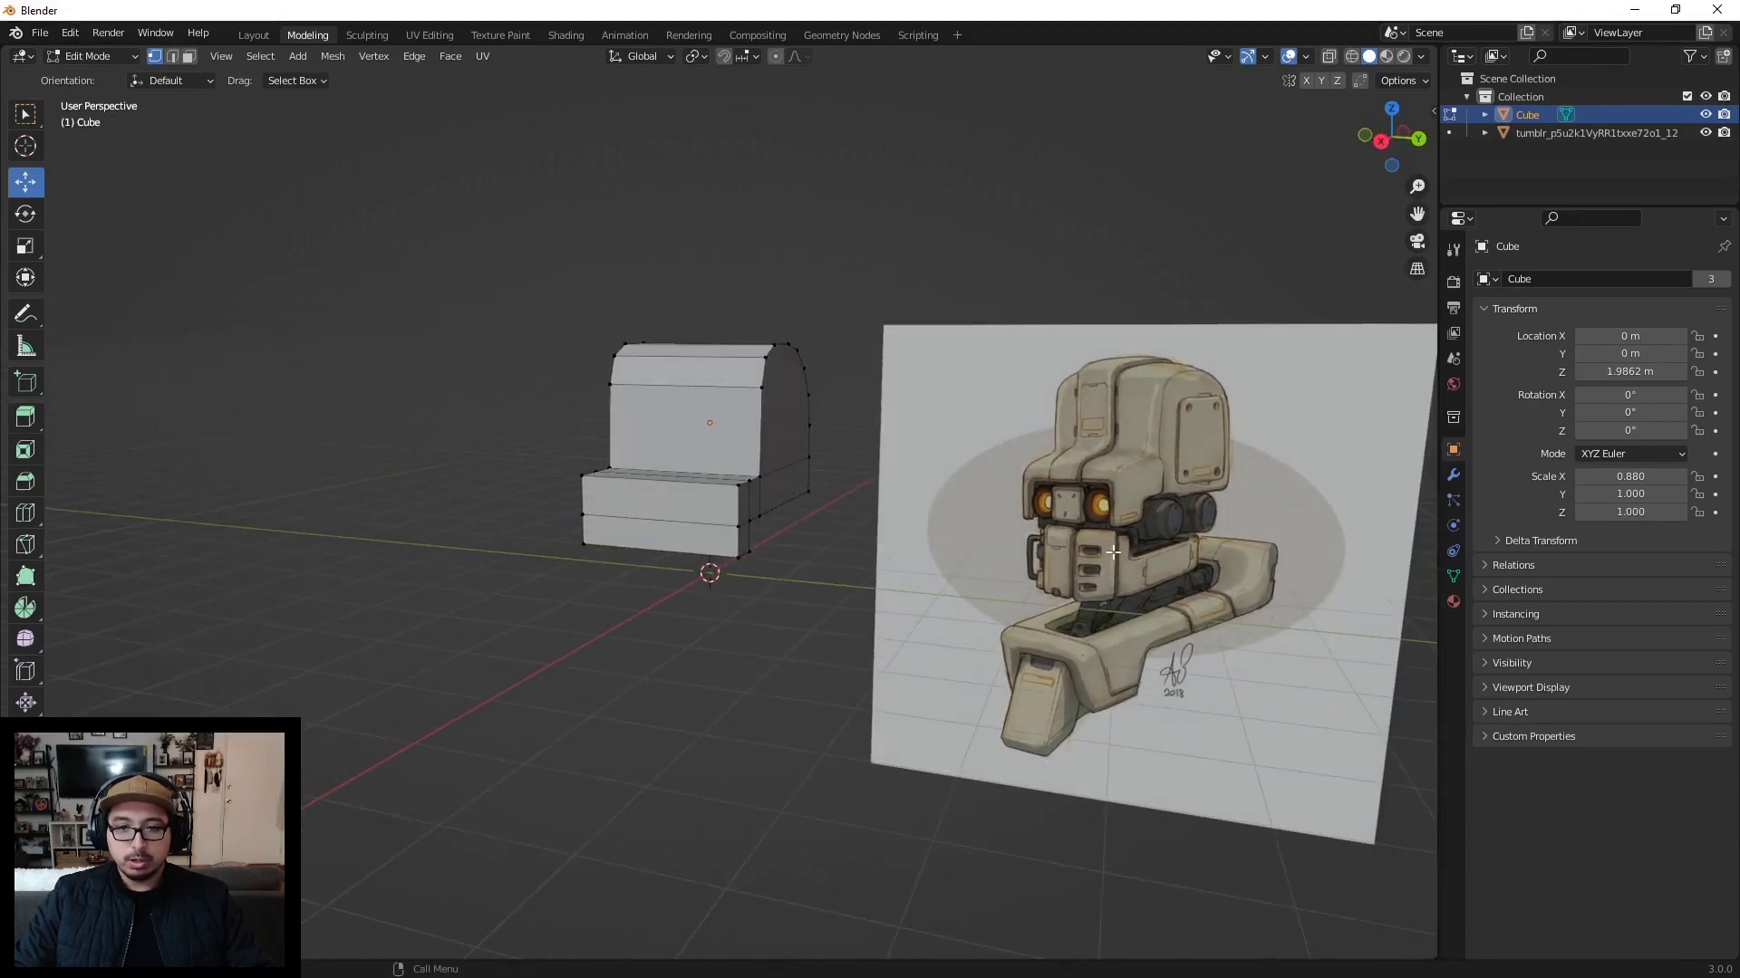
Step: Inset the seat's lower front face
left_click(188, 57)
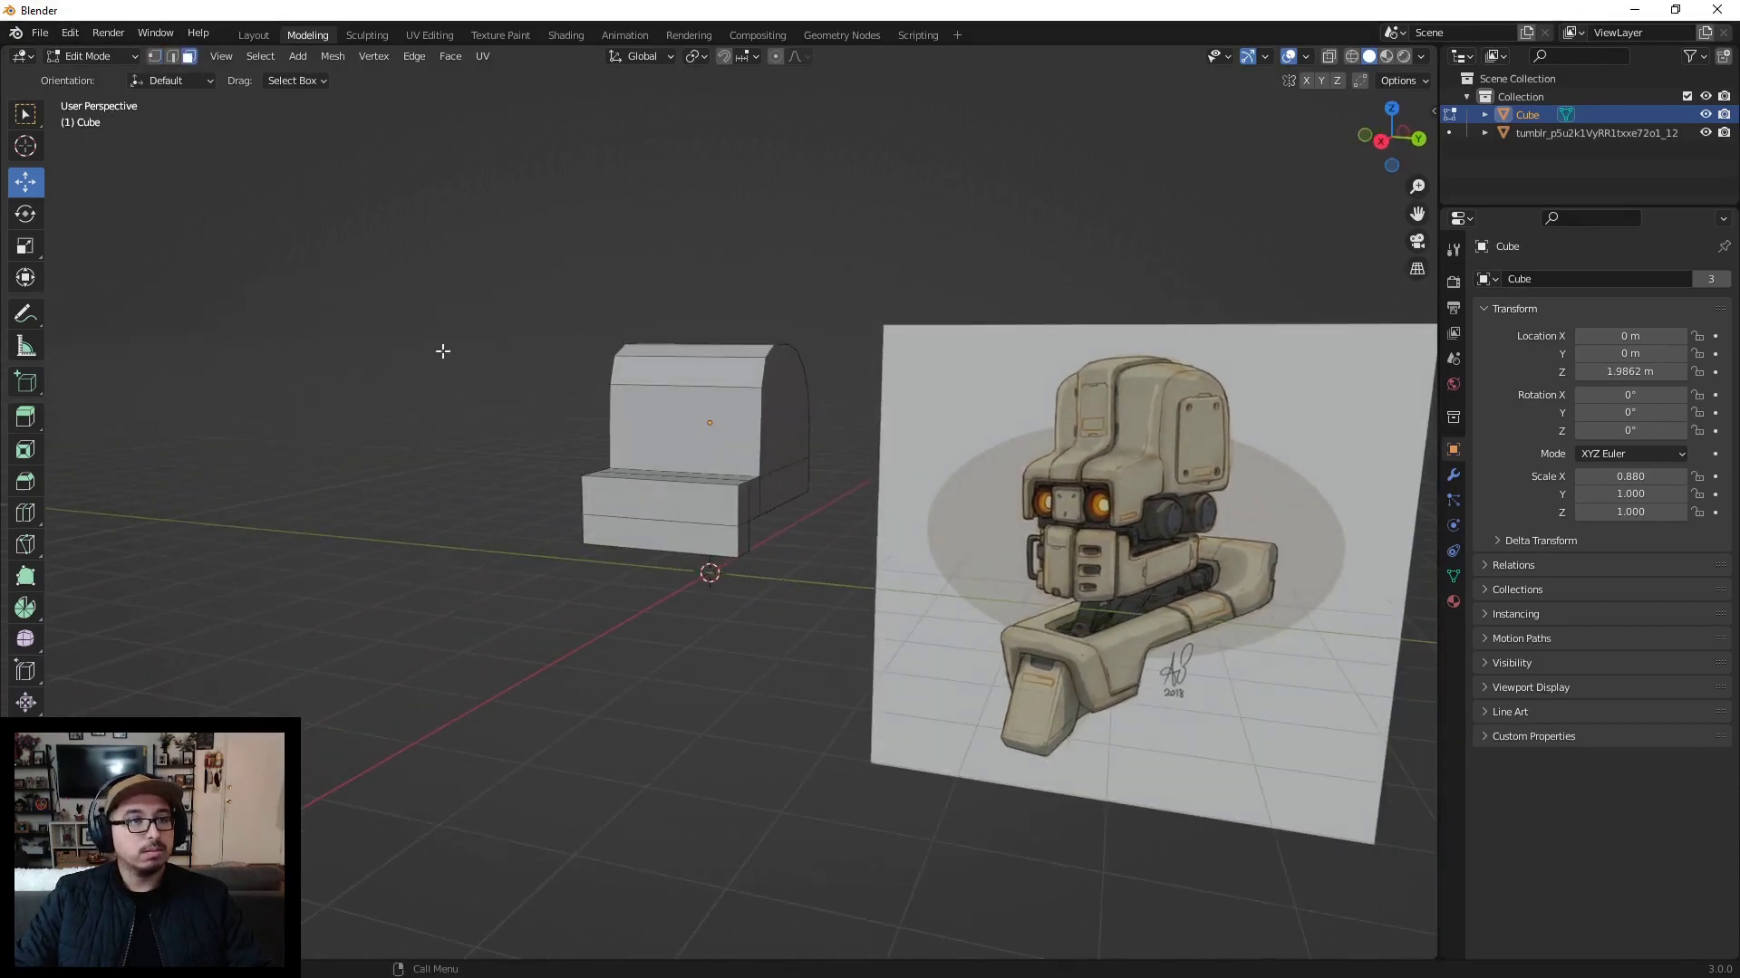
left_click(650, 516)
middle_click_drag(651, 517, 638, 453)
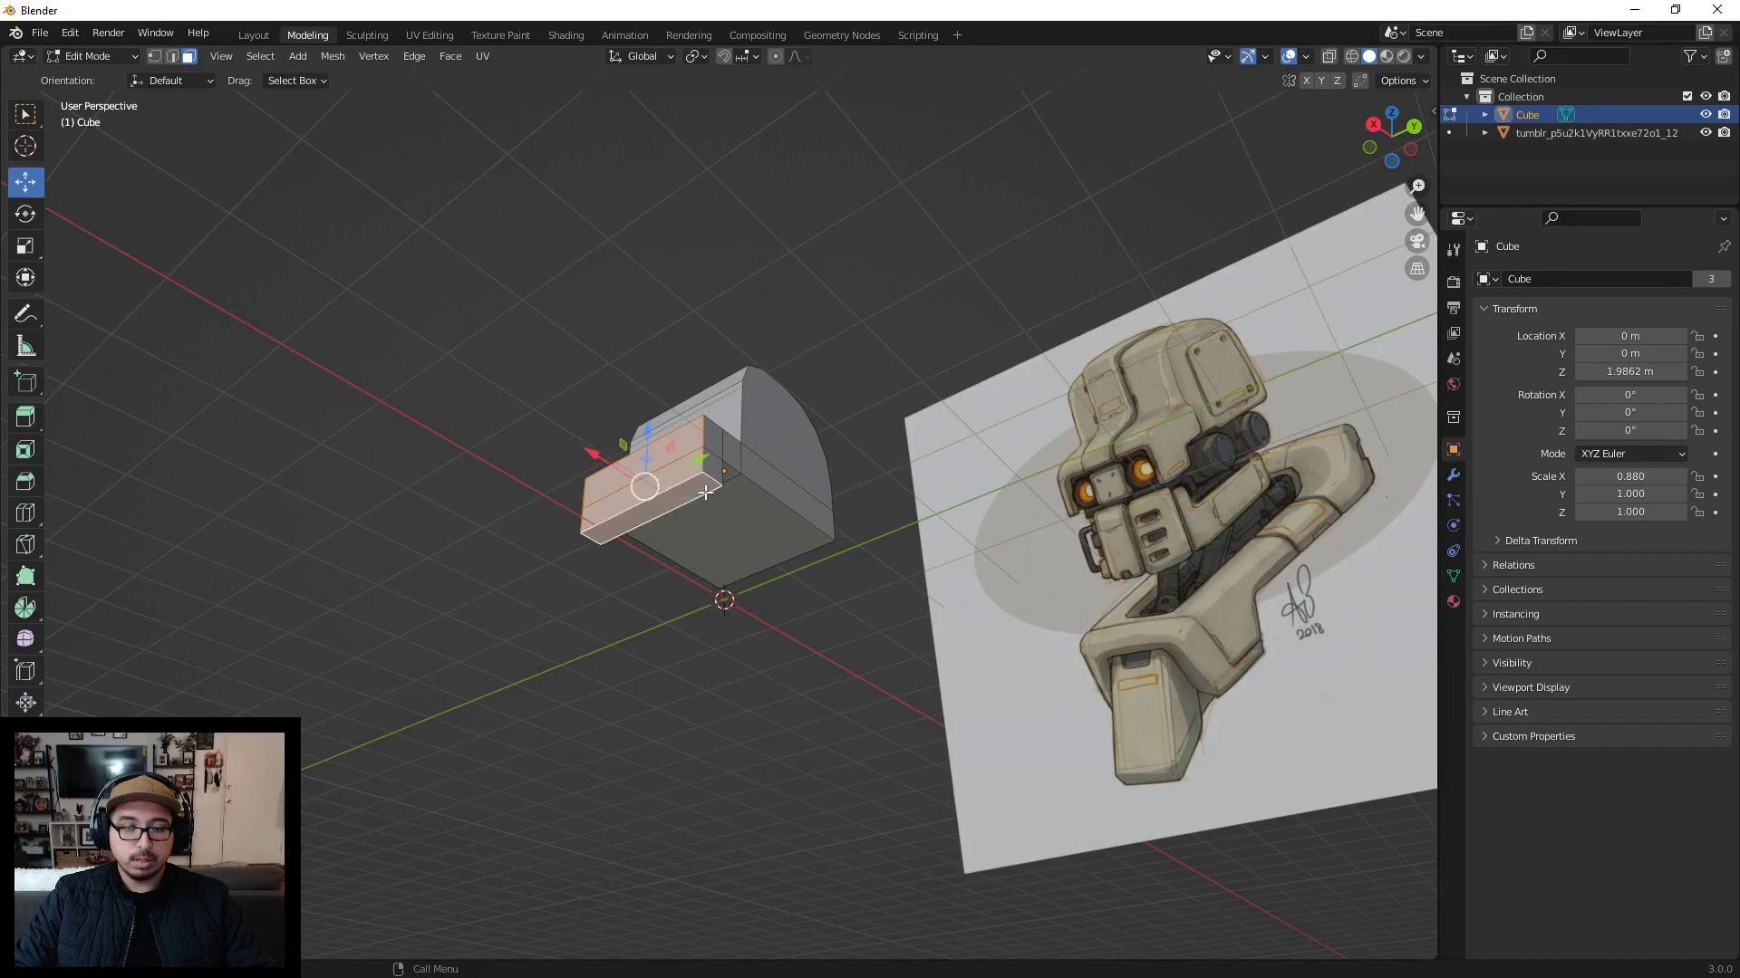
middle_click_drag(702, 494, 579, 481)
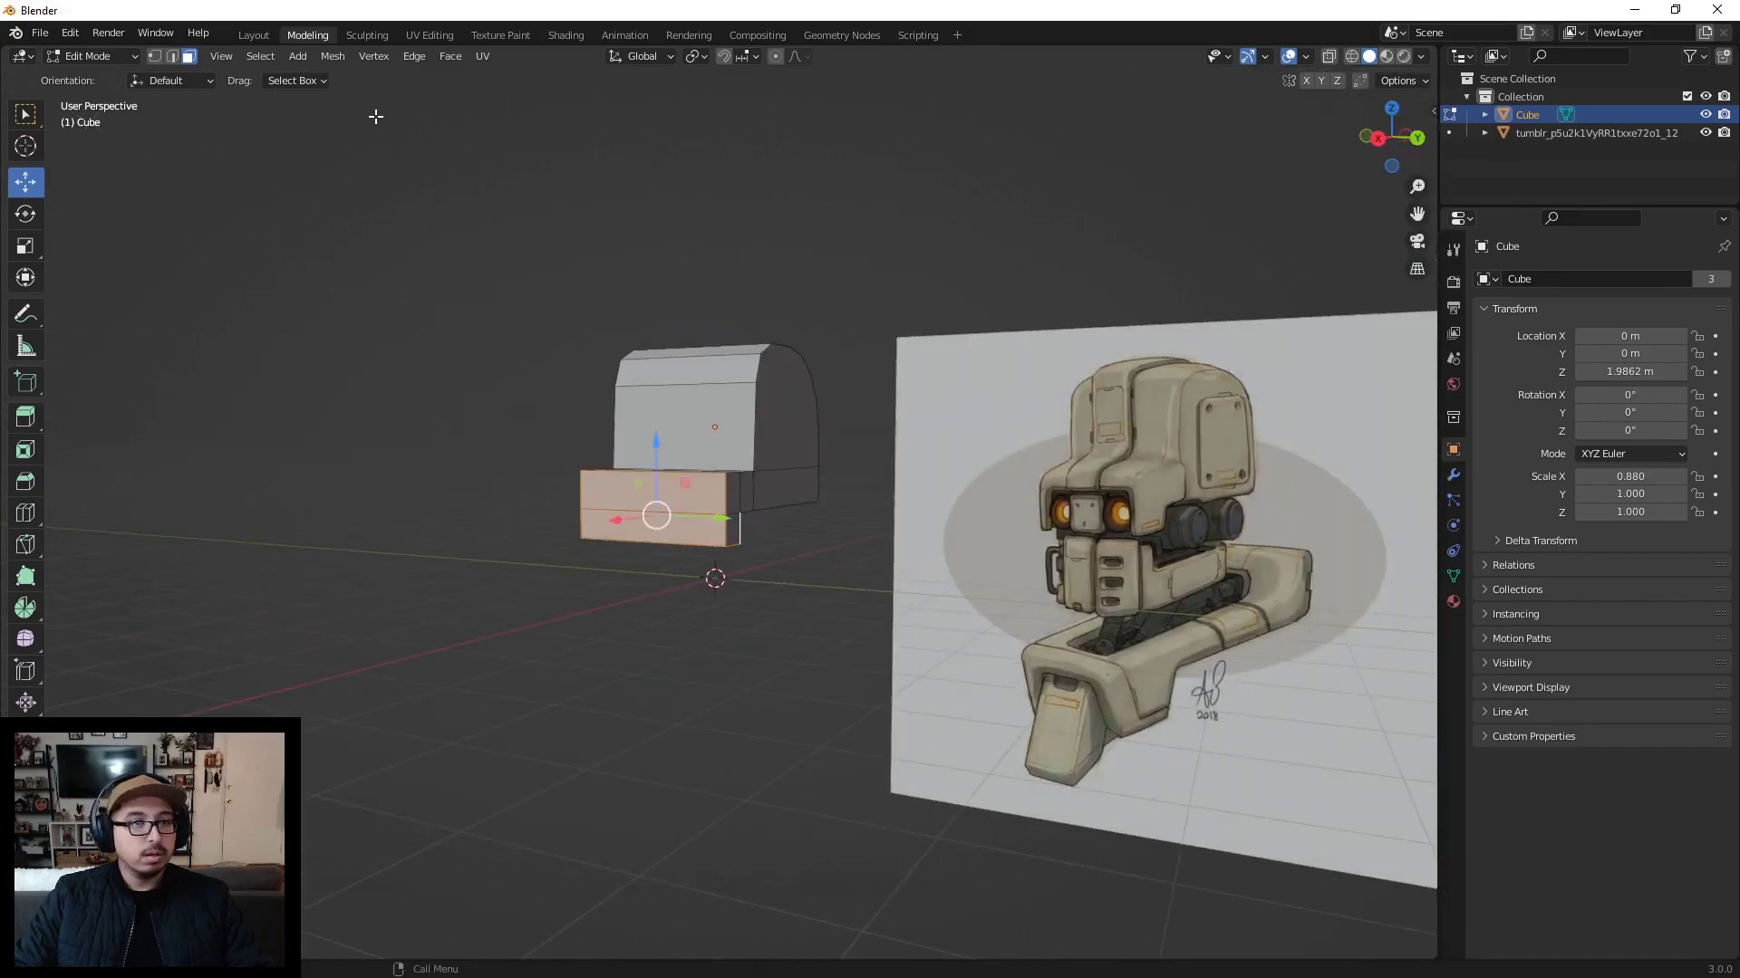
key("i")
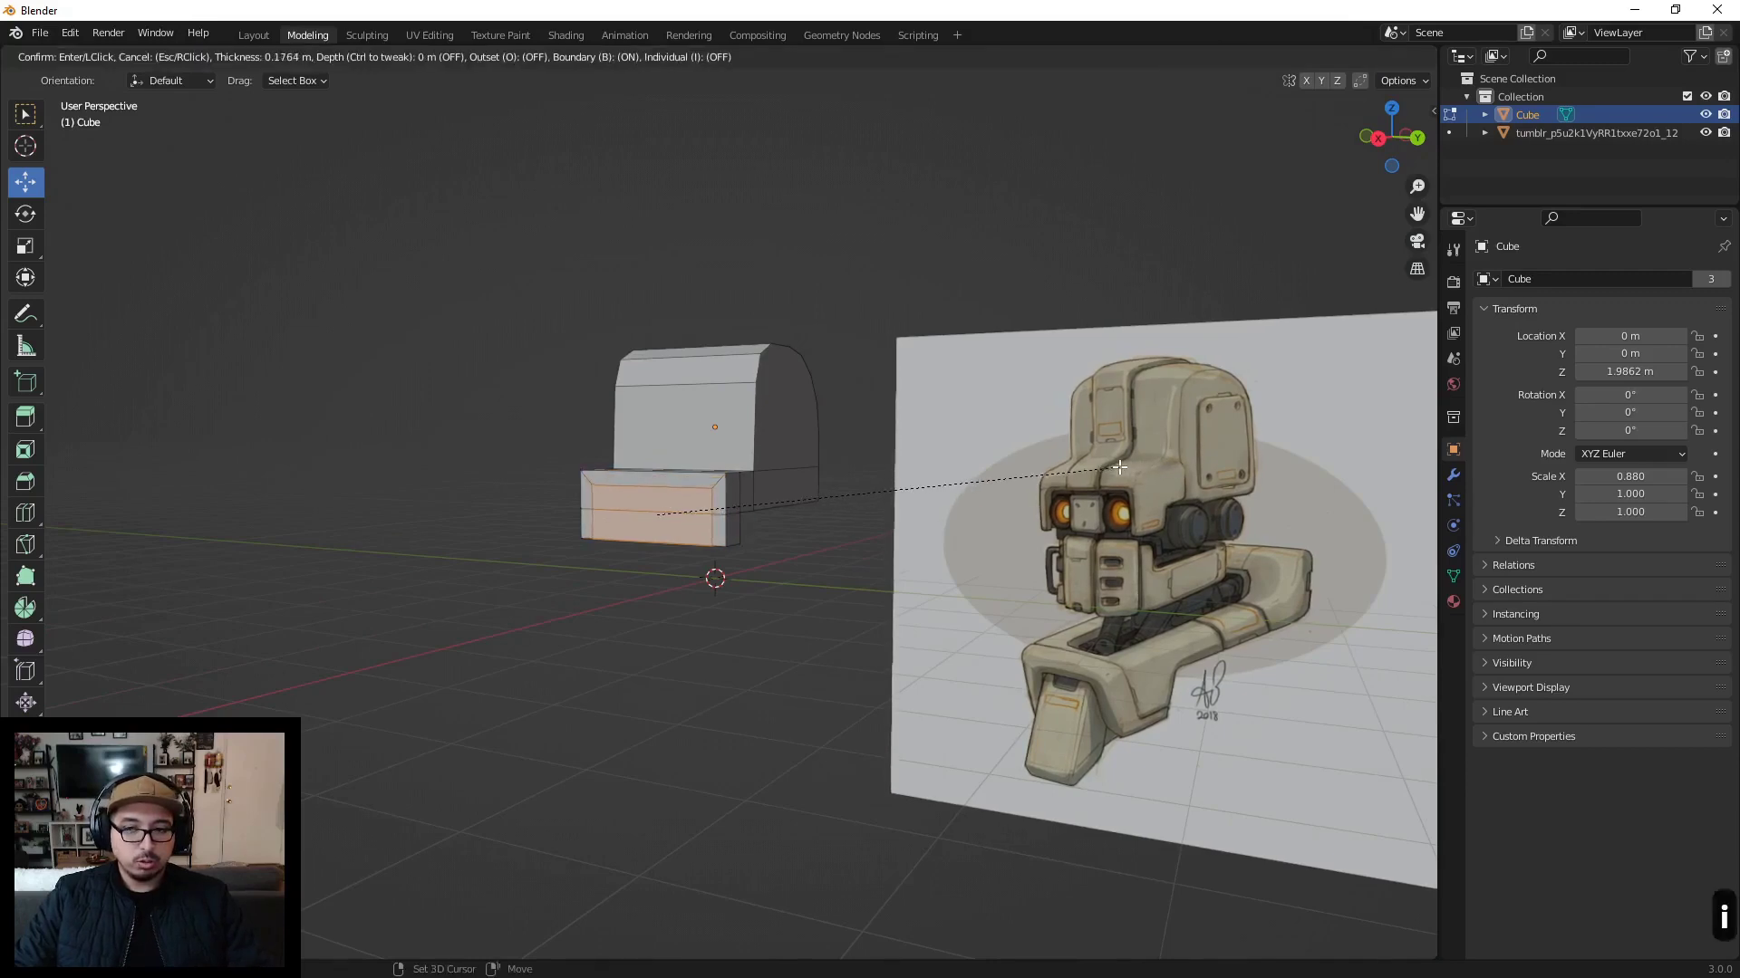
left_click(1117, 468)
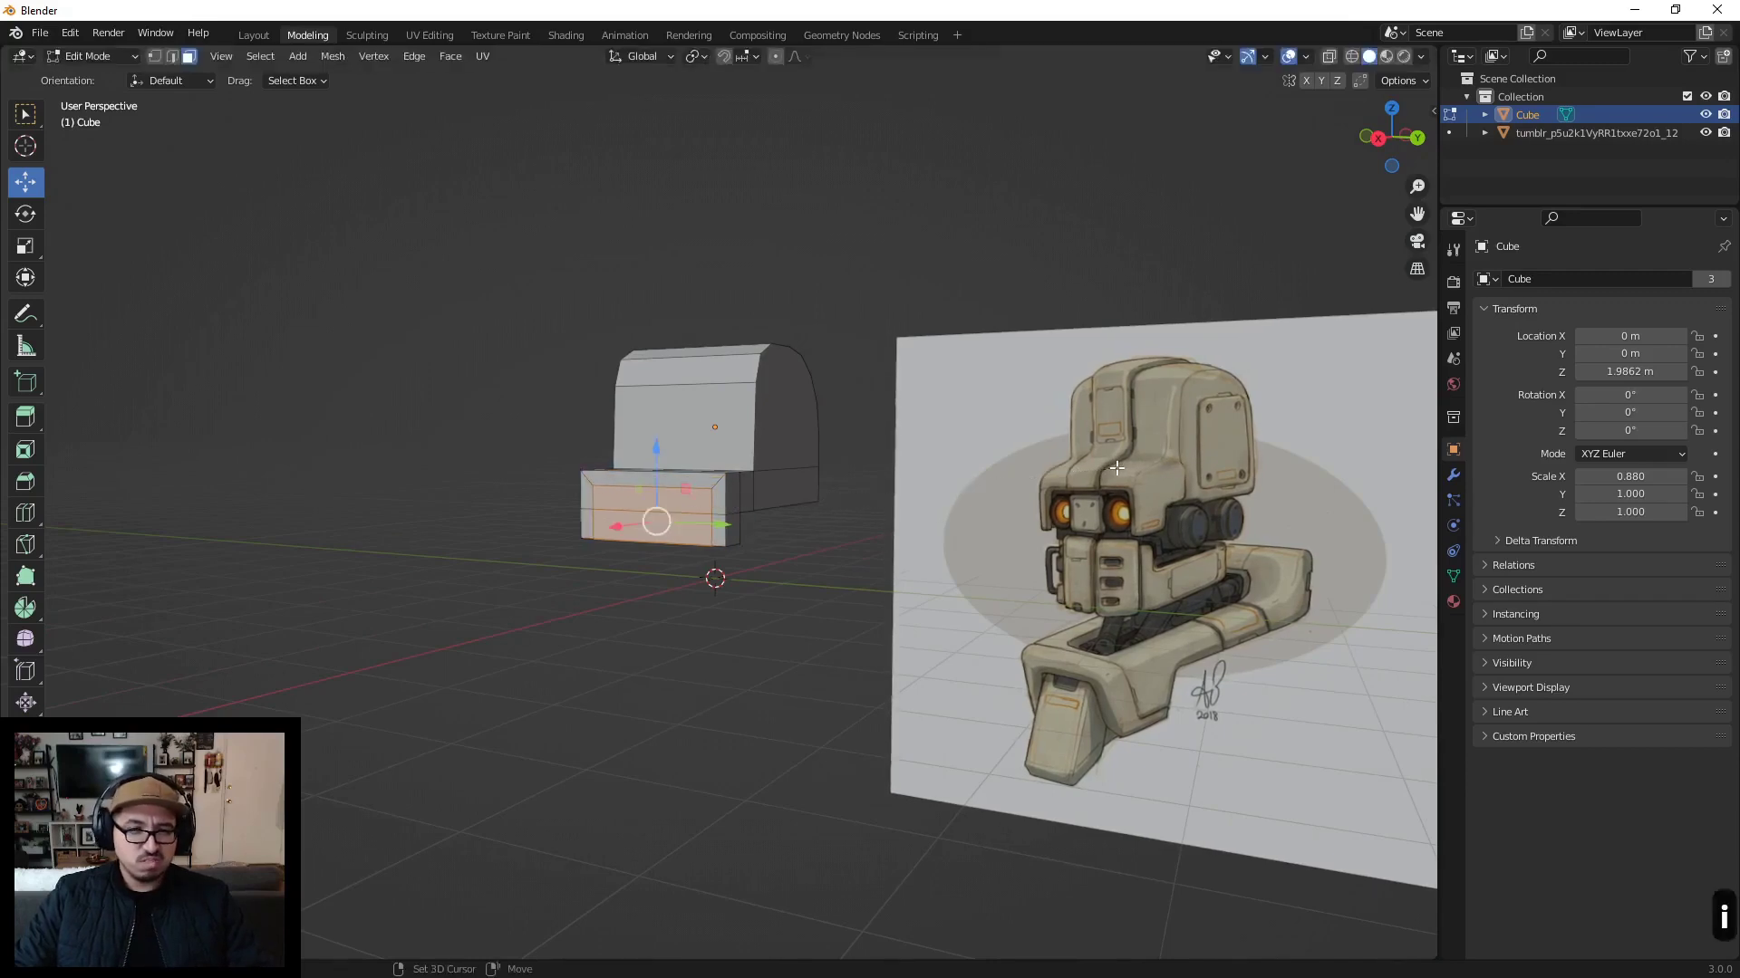
middle_click_drag(1116, 468, 686, 380)
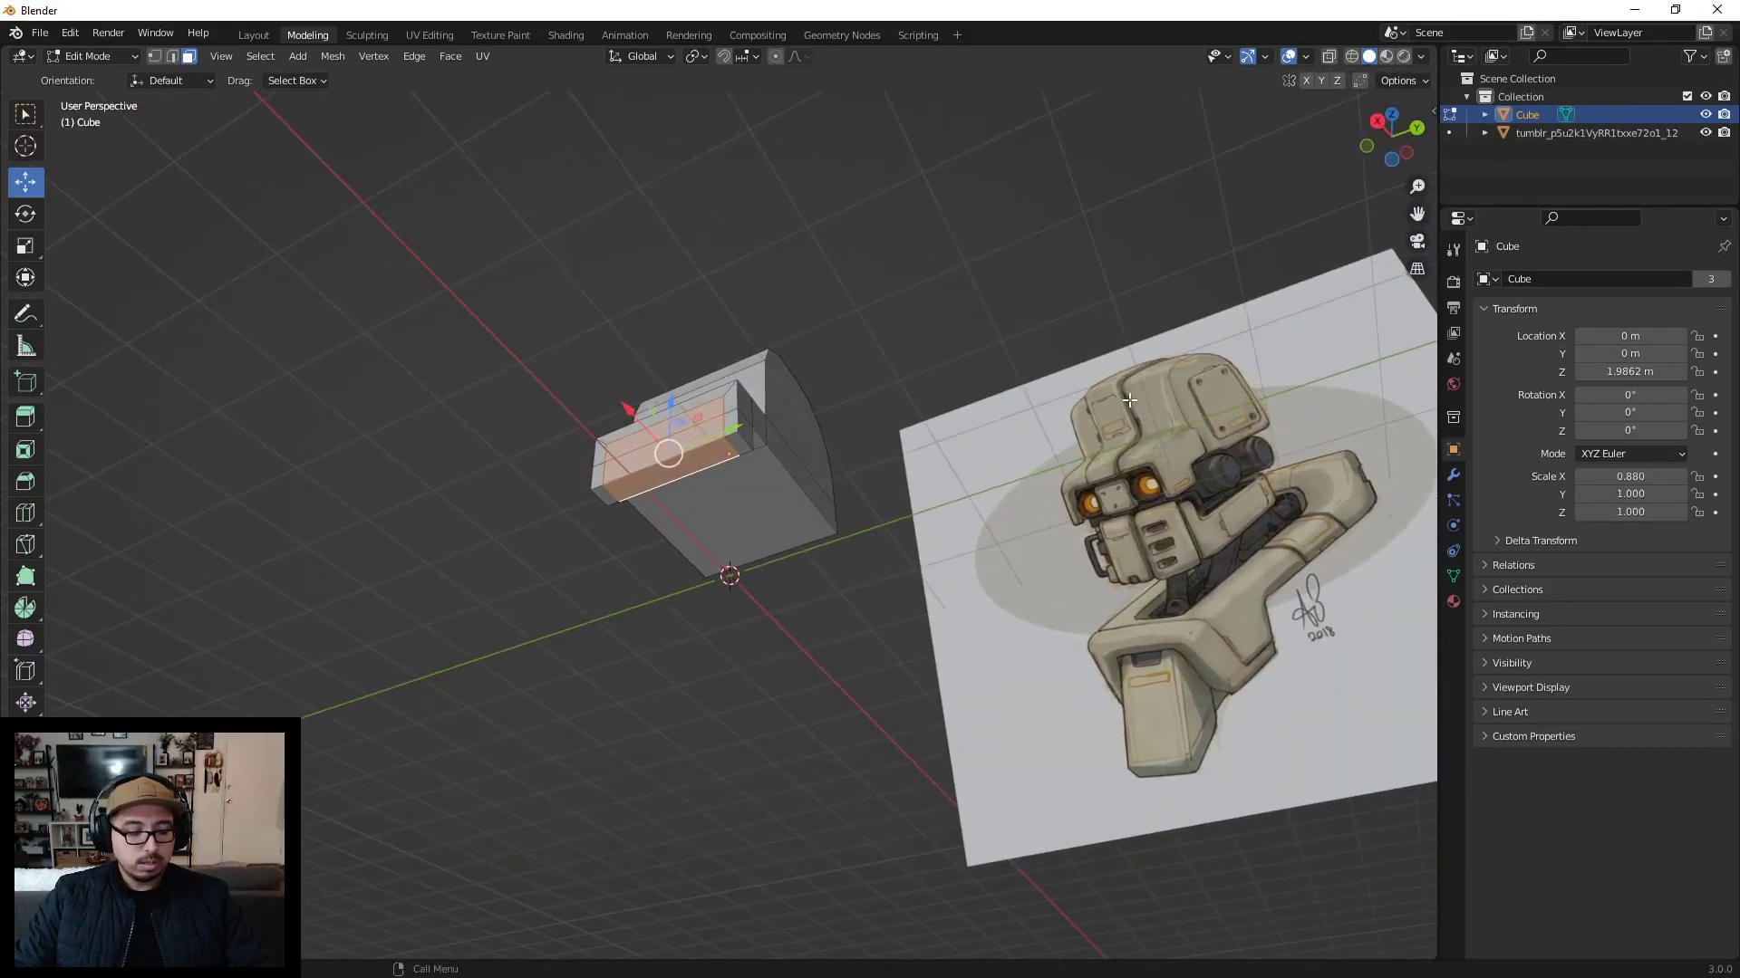
Step: Inset it again to recess the panel about 0.145 m, then select the recessed faces
key("i")
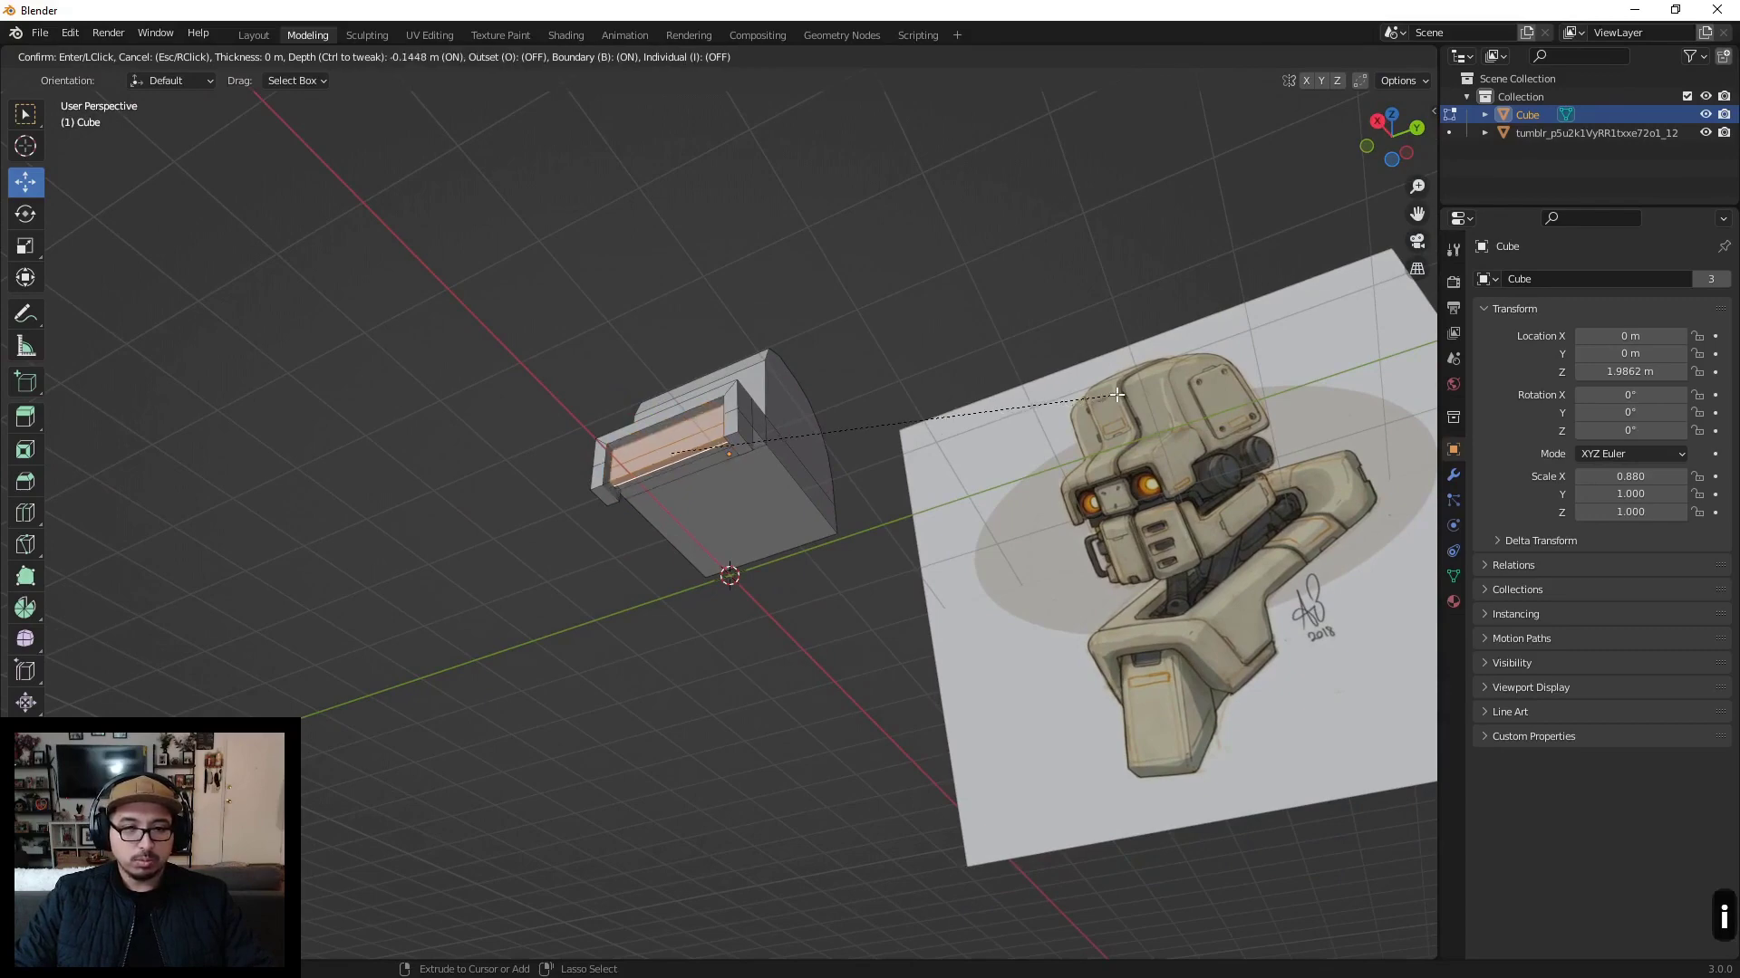
left_click(946, 413)
scroll(634, 415, "up", 4)
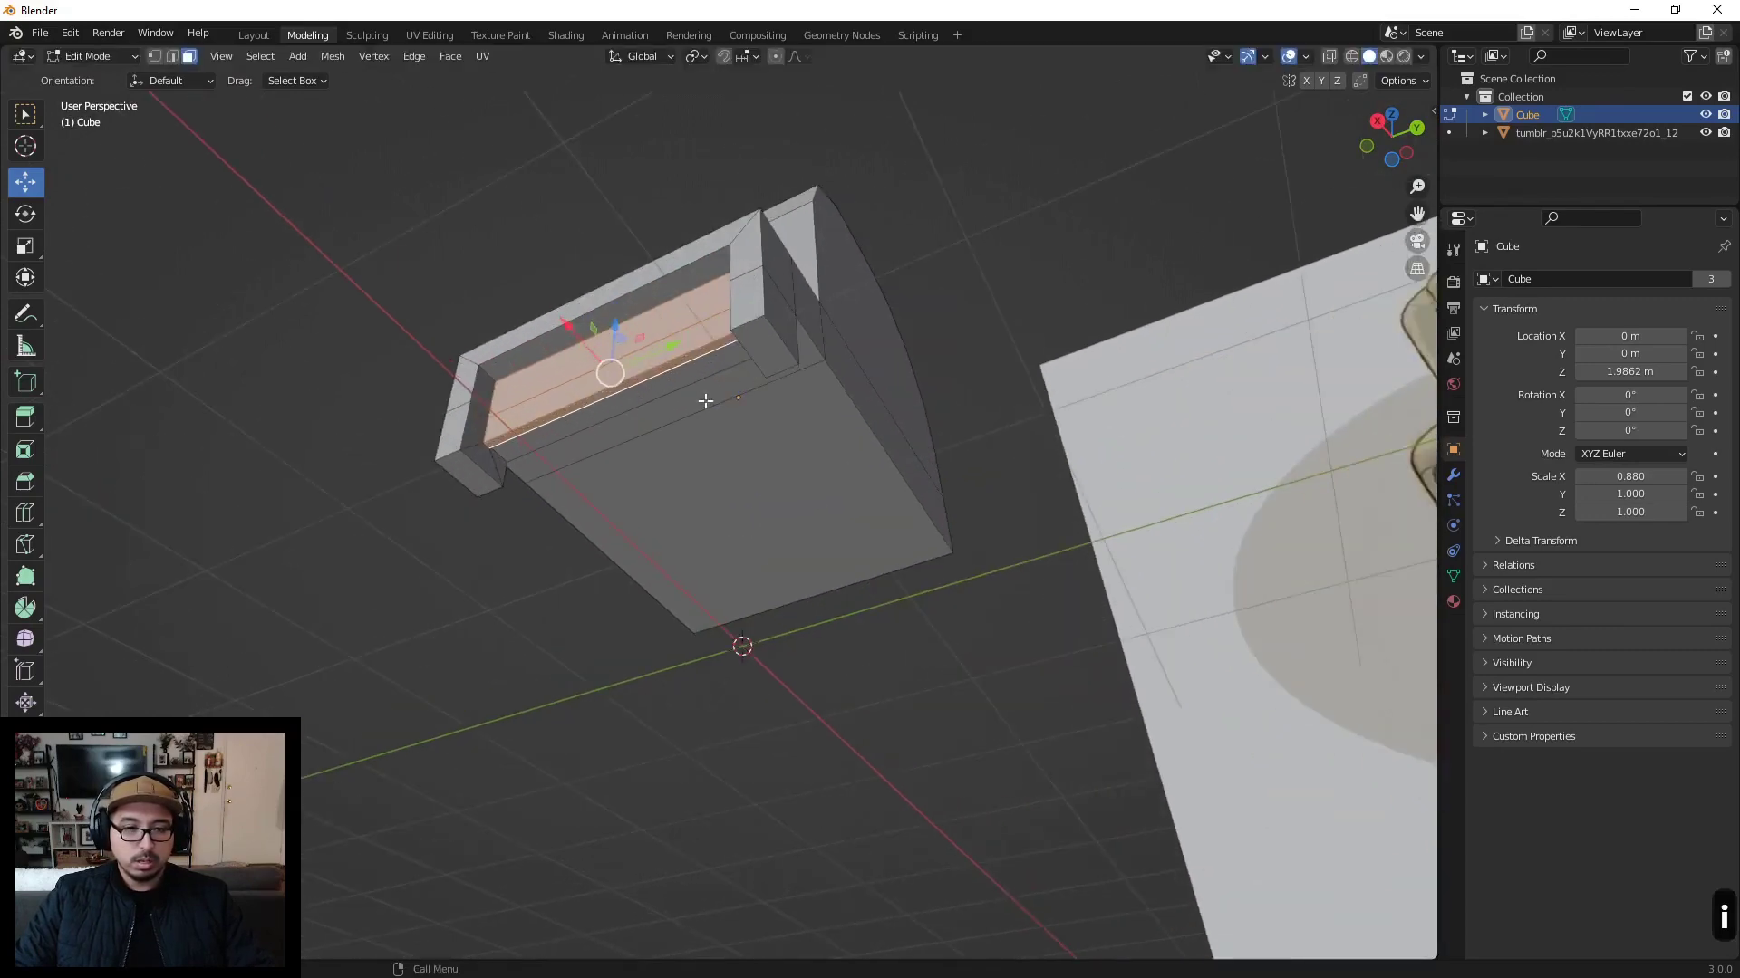
middle_click_drag(703, 399, 729, 355)
middle_click_drag(730, 355, 679, 585, "shift")
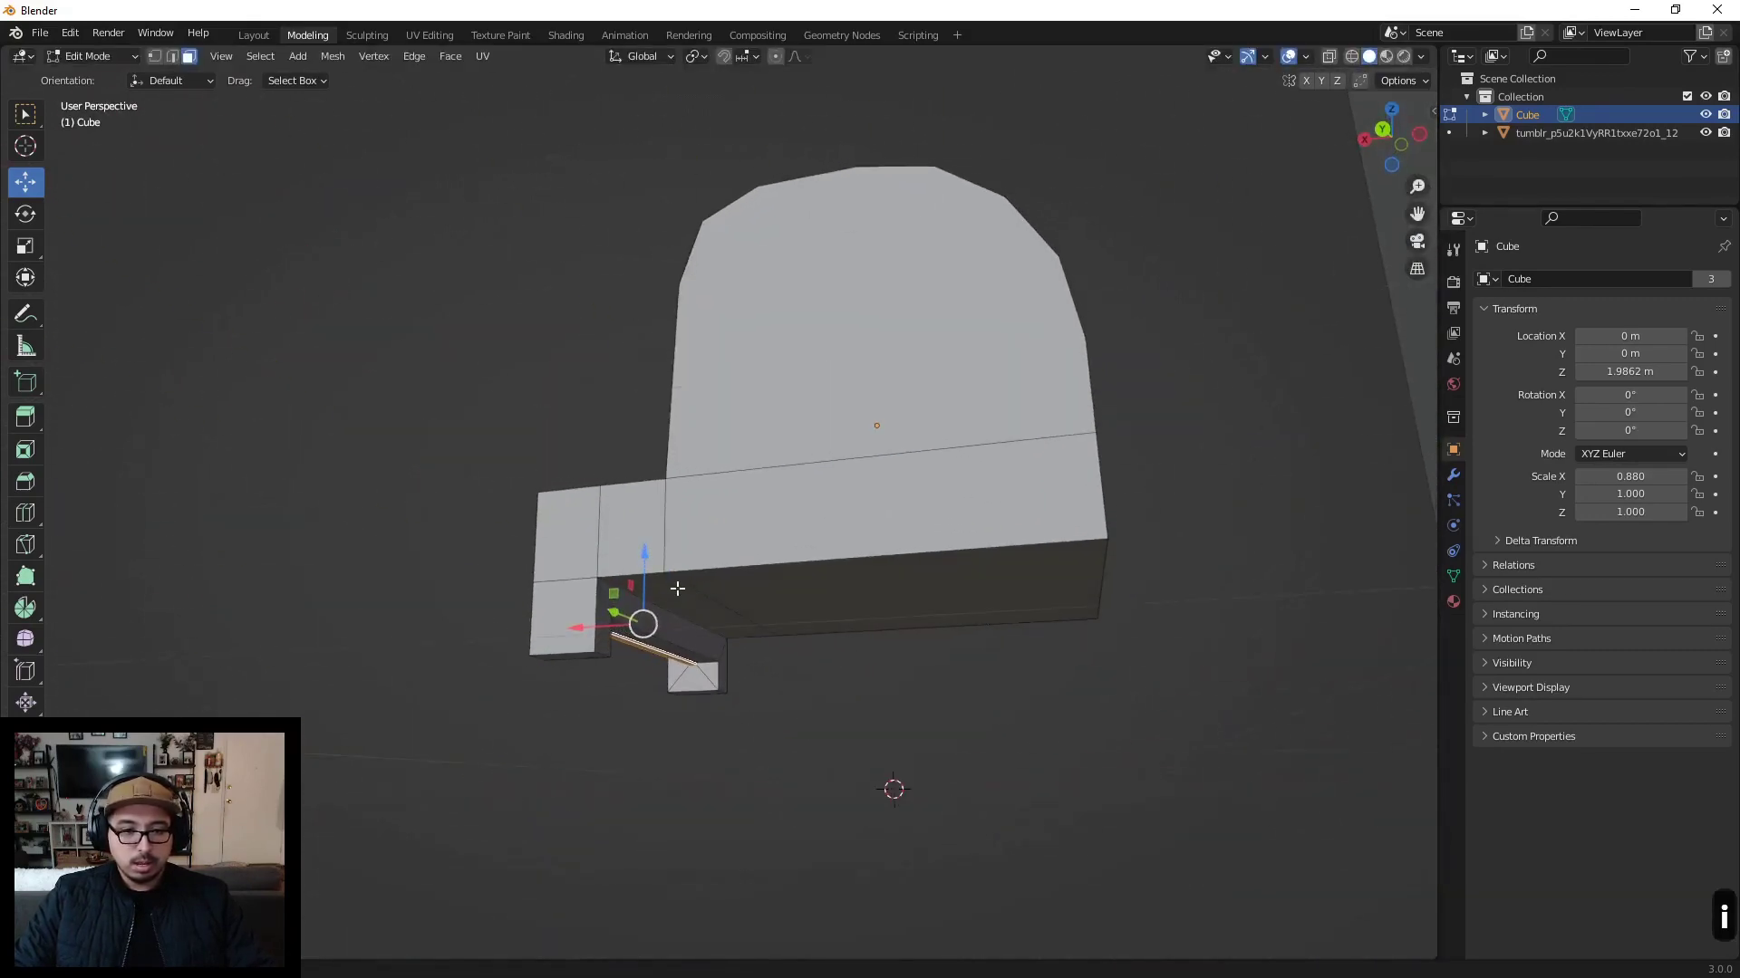
left_click(672, 644, "shift")
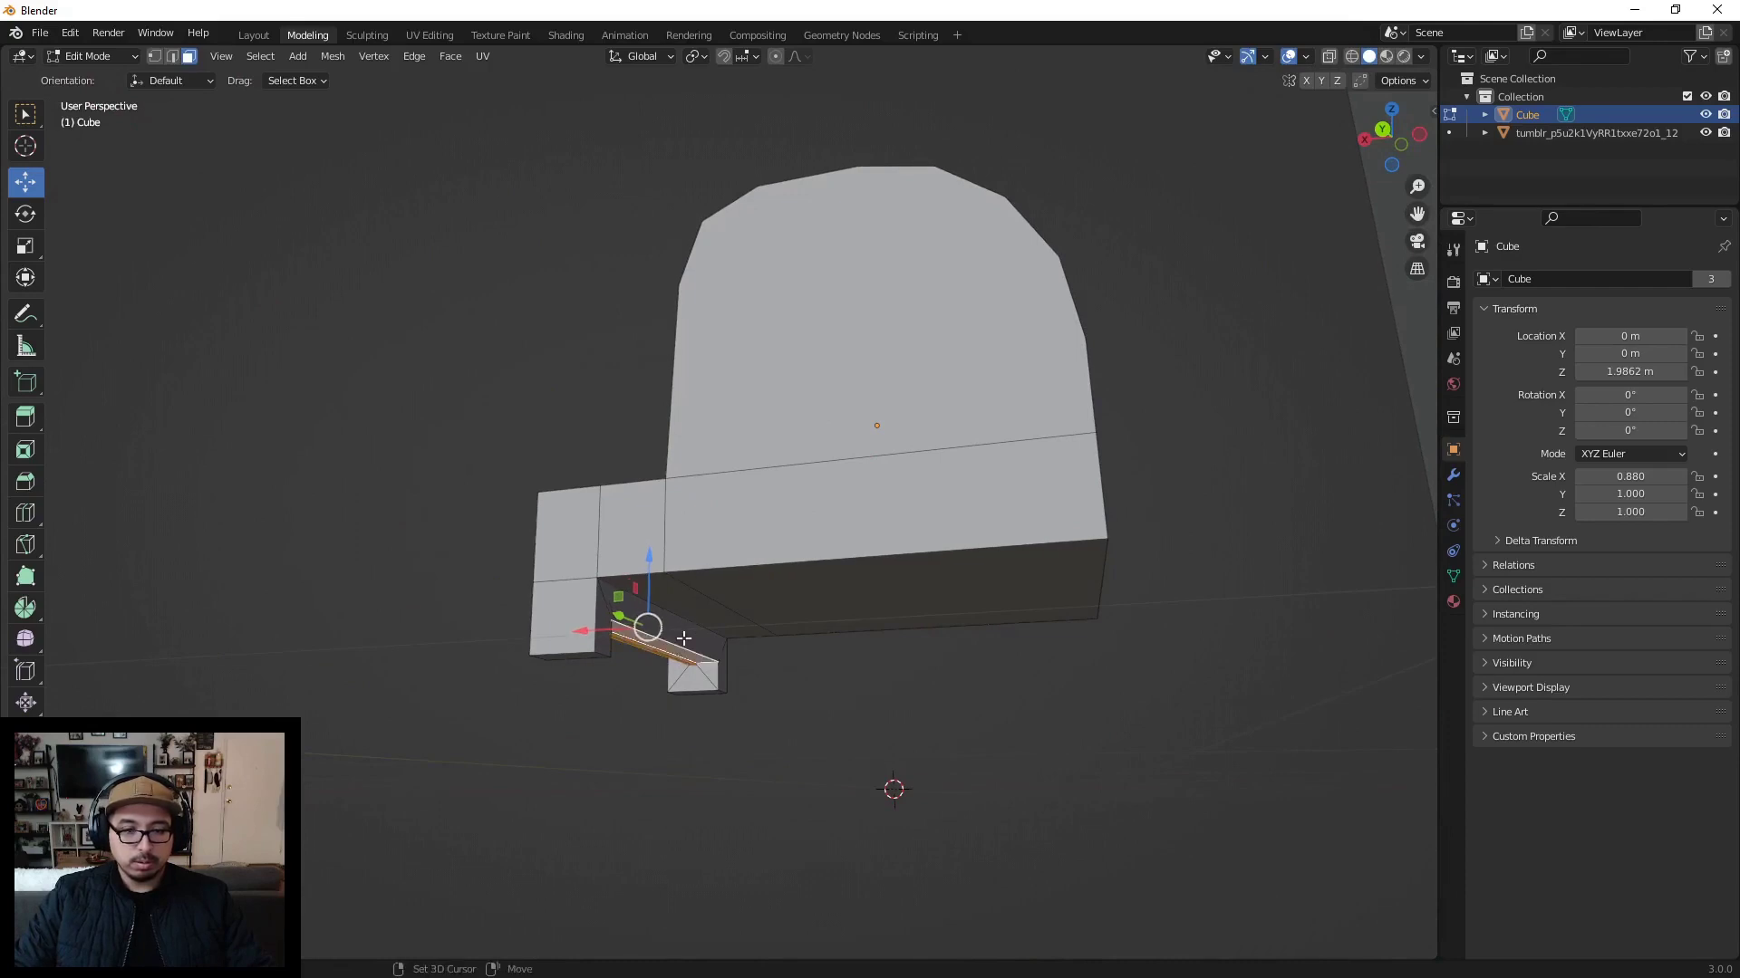
left_click(681, 630, "shift")
middle_click_drag(742, 626, 906, 615)
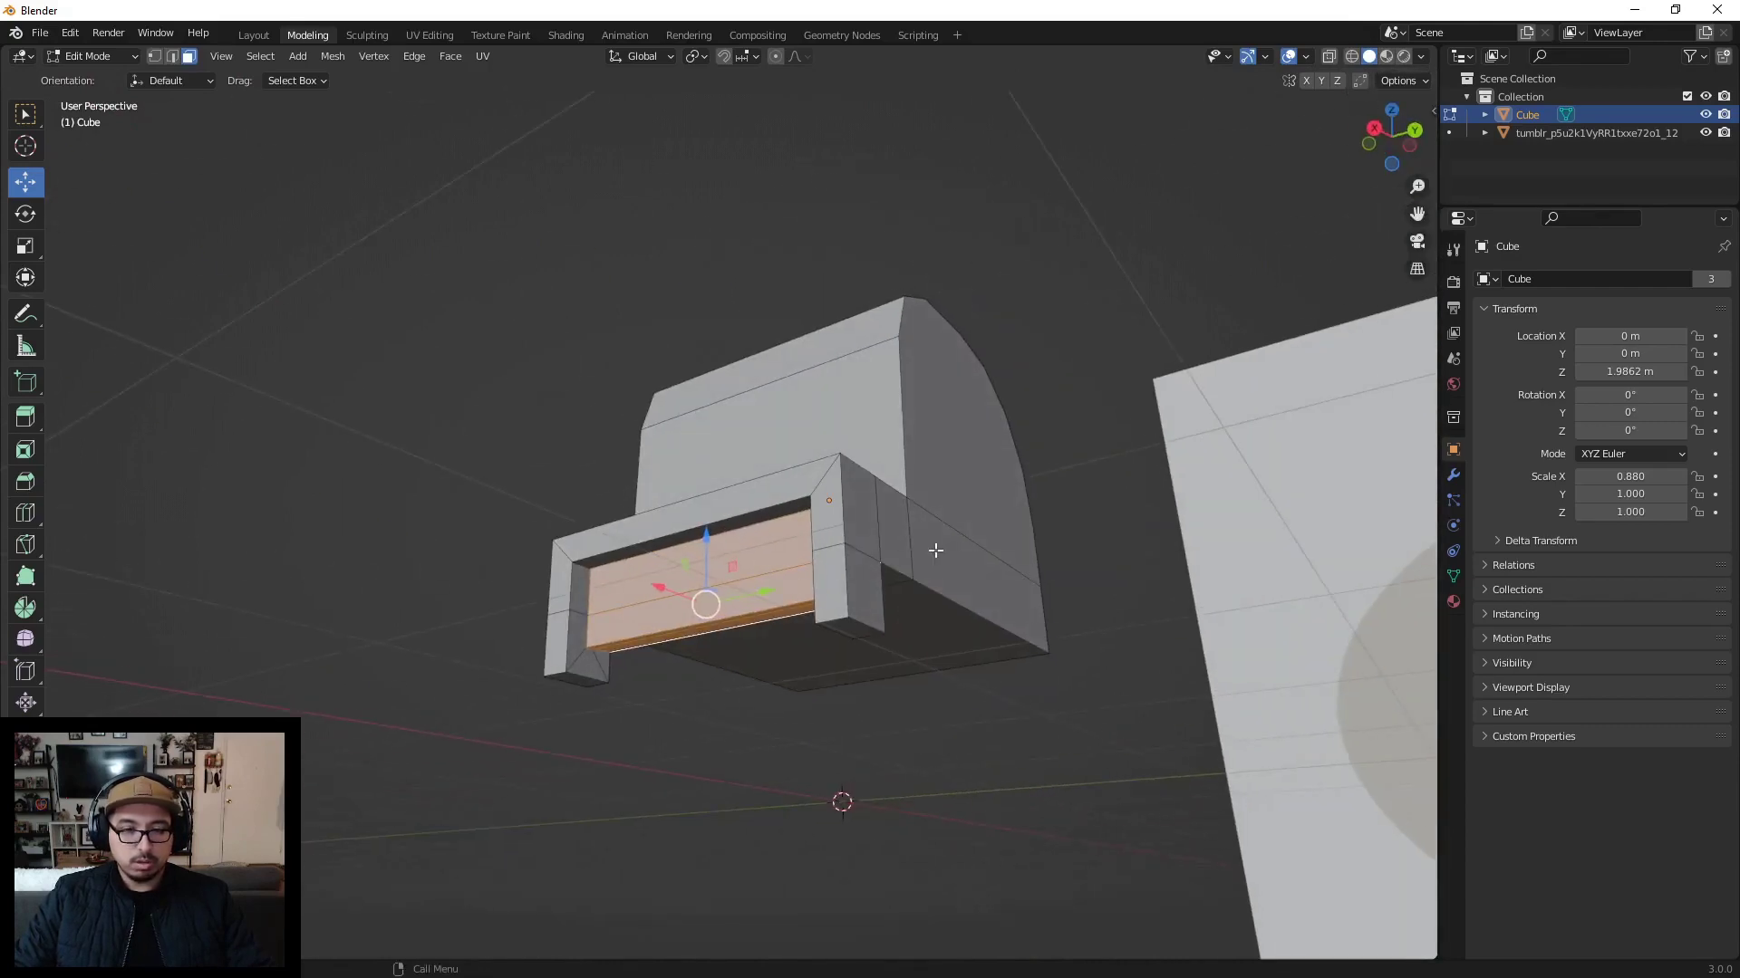
Step: Delete the selected recessed-panel faces
key("x")
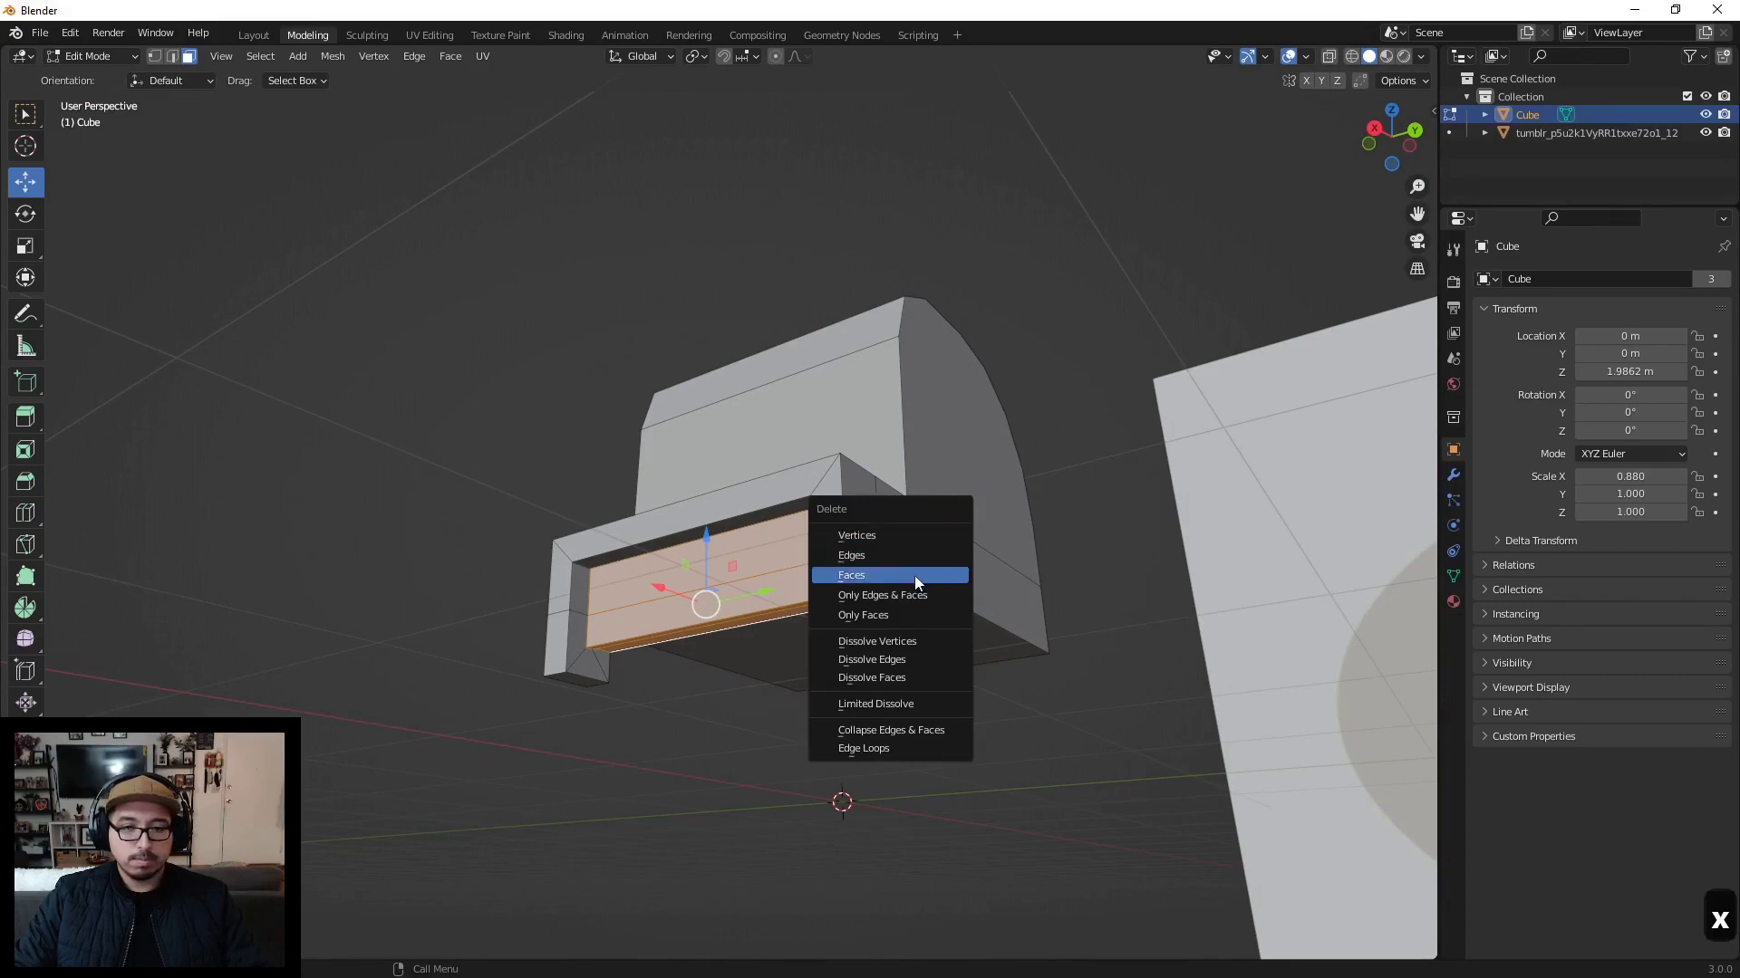
left_click(933, 576)
middle_click_drag(933, 576, 802, 510)
Step: Add a centred lengthwise edge loop through the chair
key("1")
left_click(700, 651)
middle_click_drag(851, 437, 887, 428)
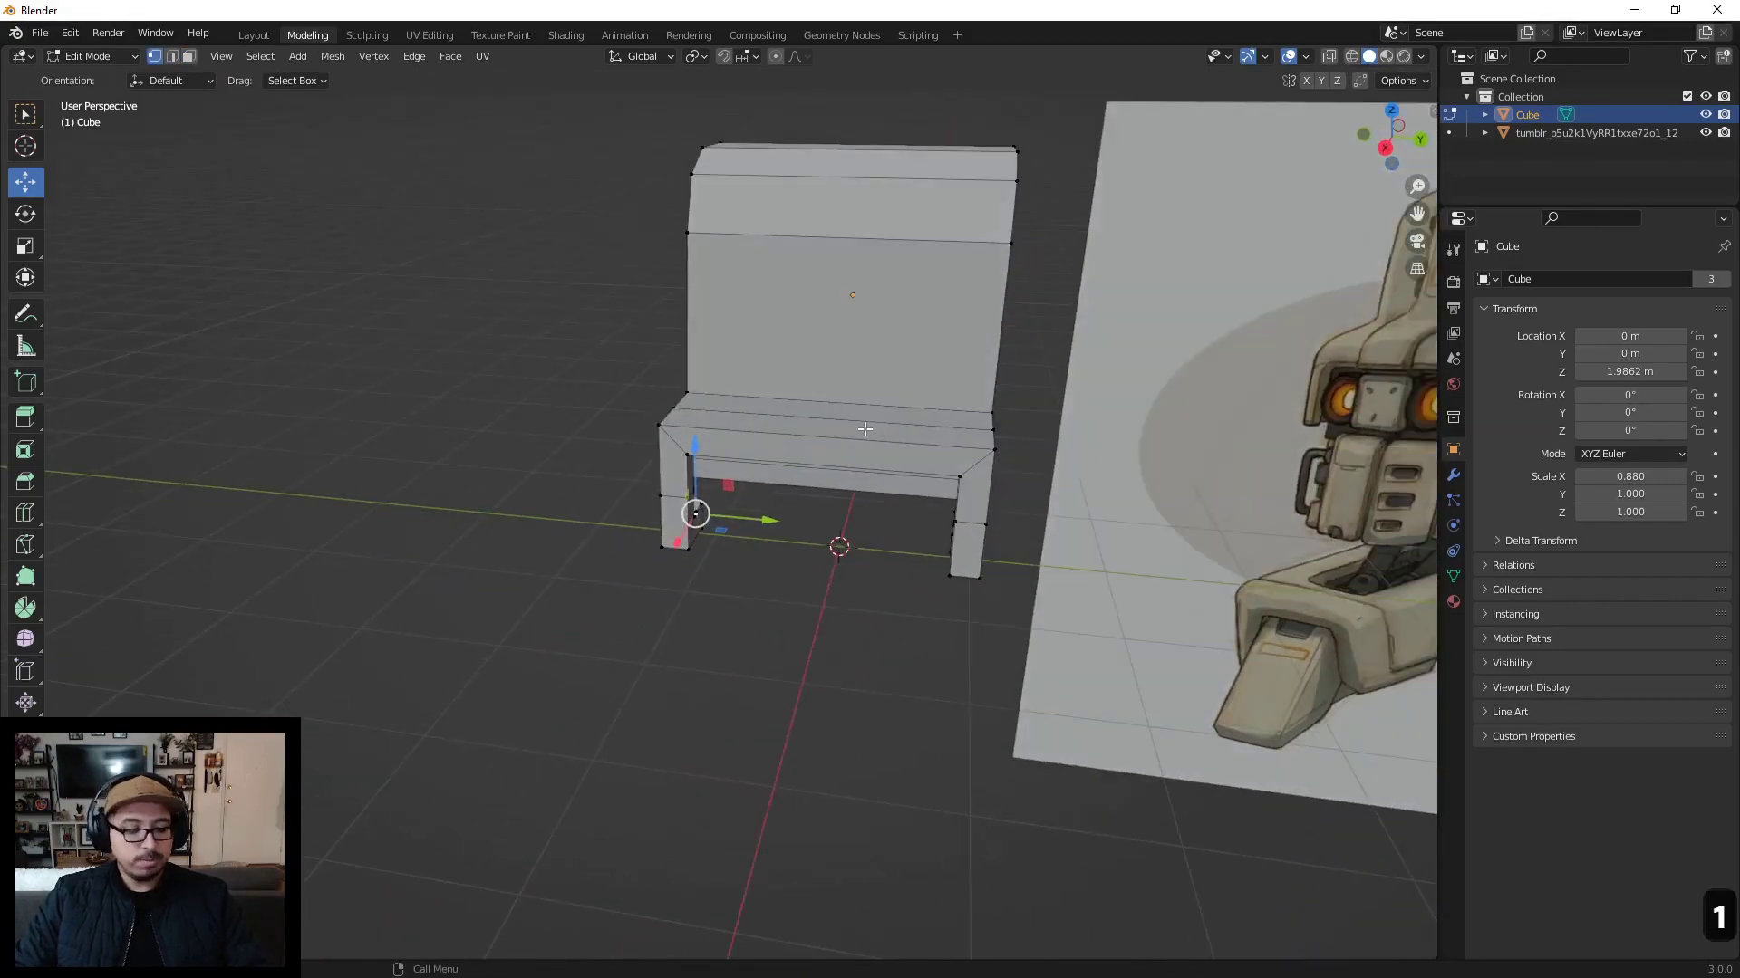
key("ctrl+r")
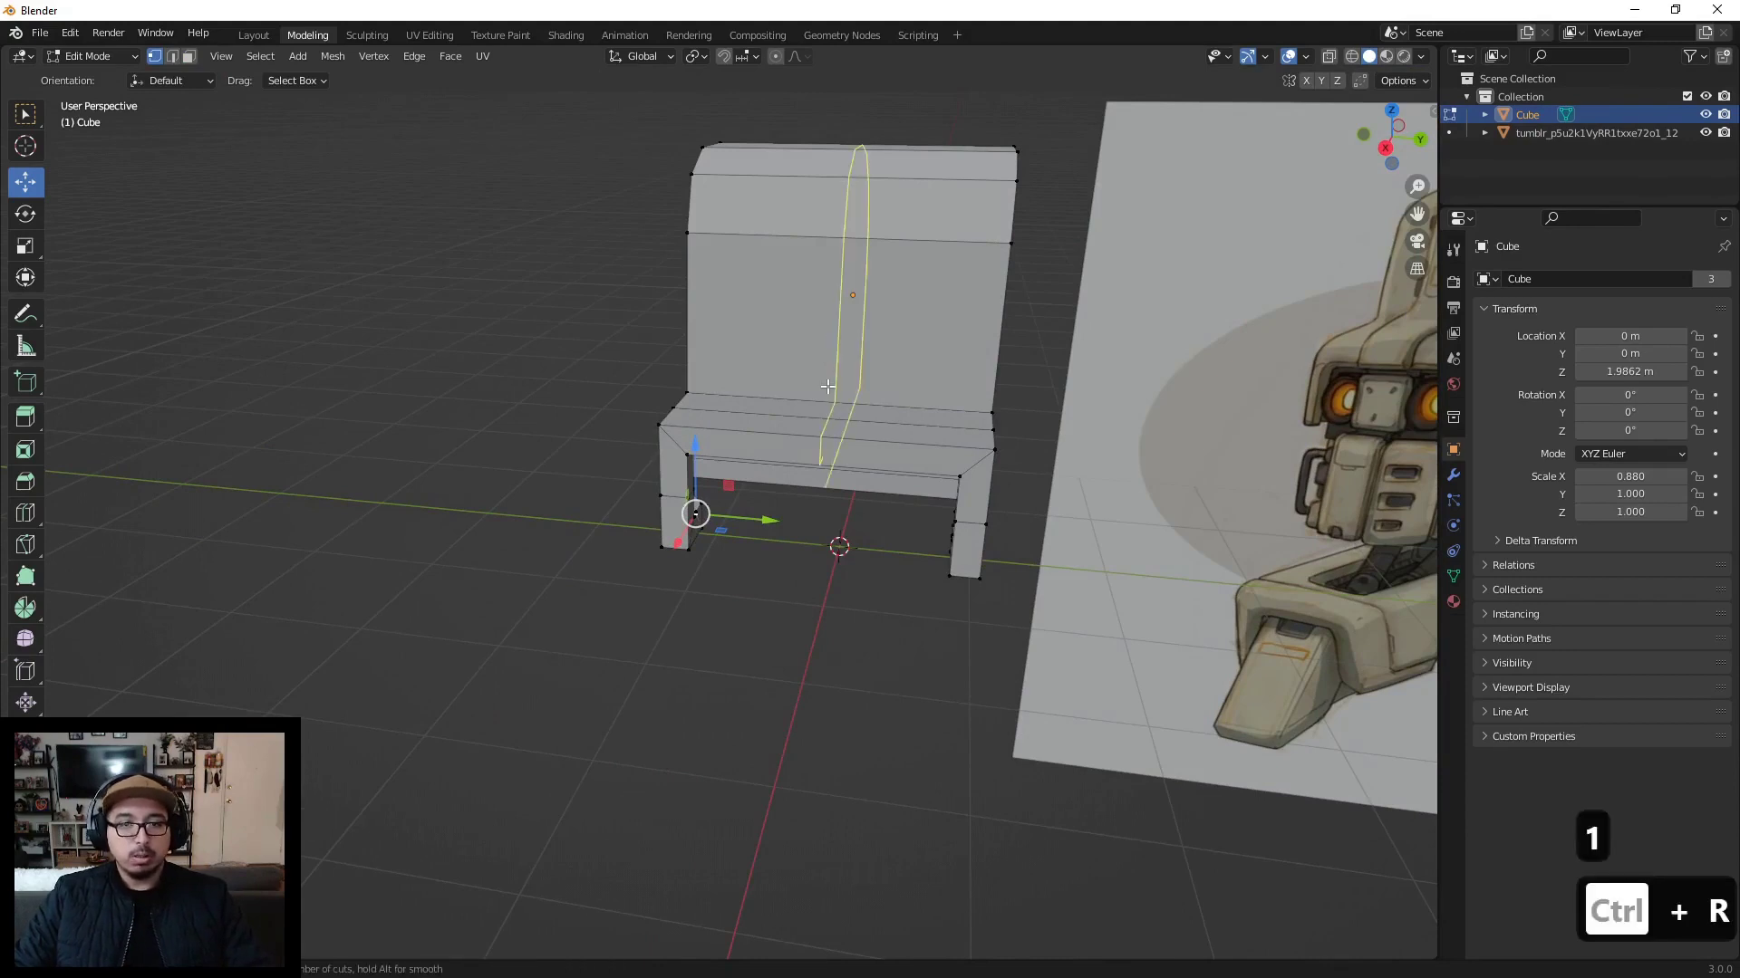
left_click(834, 424)
right_click(739, 416)
Step: Delete the chair's left-half faces
key("3")
middle_click_drag(753, 407, 765, 377)
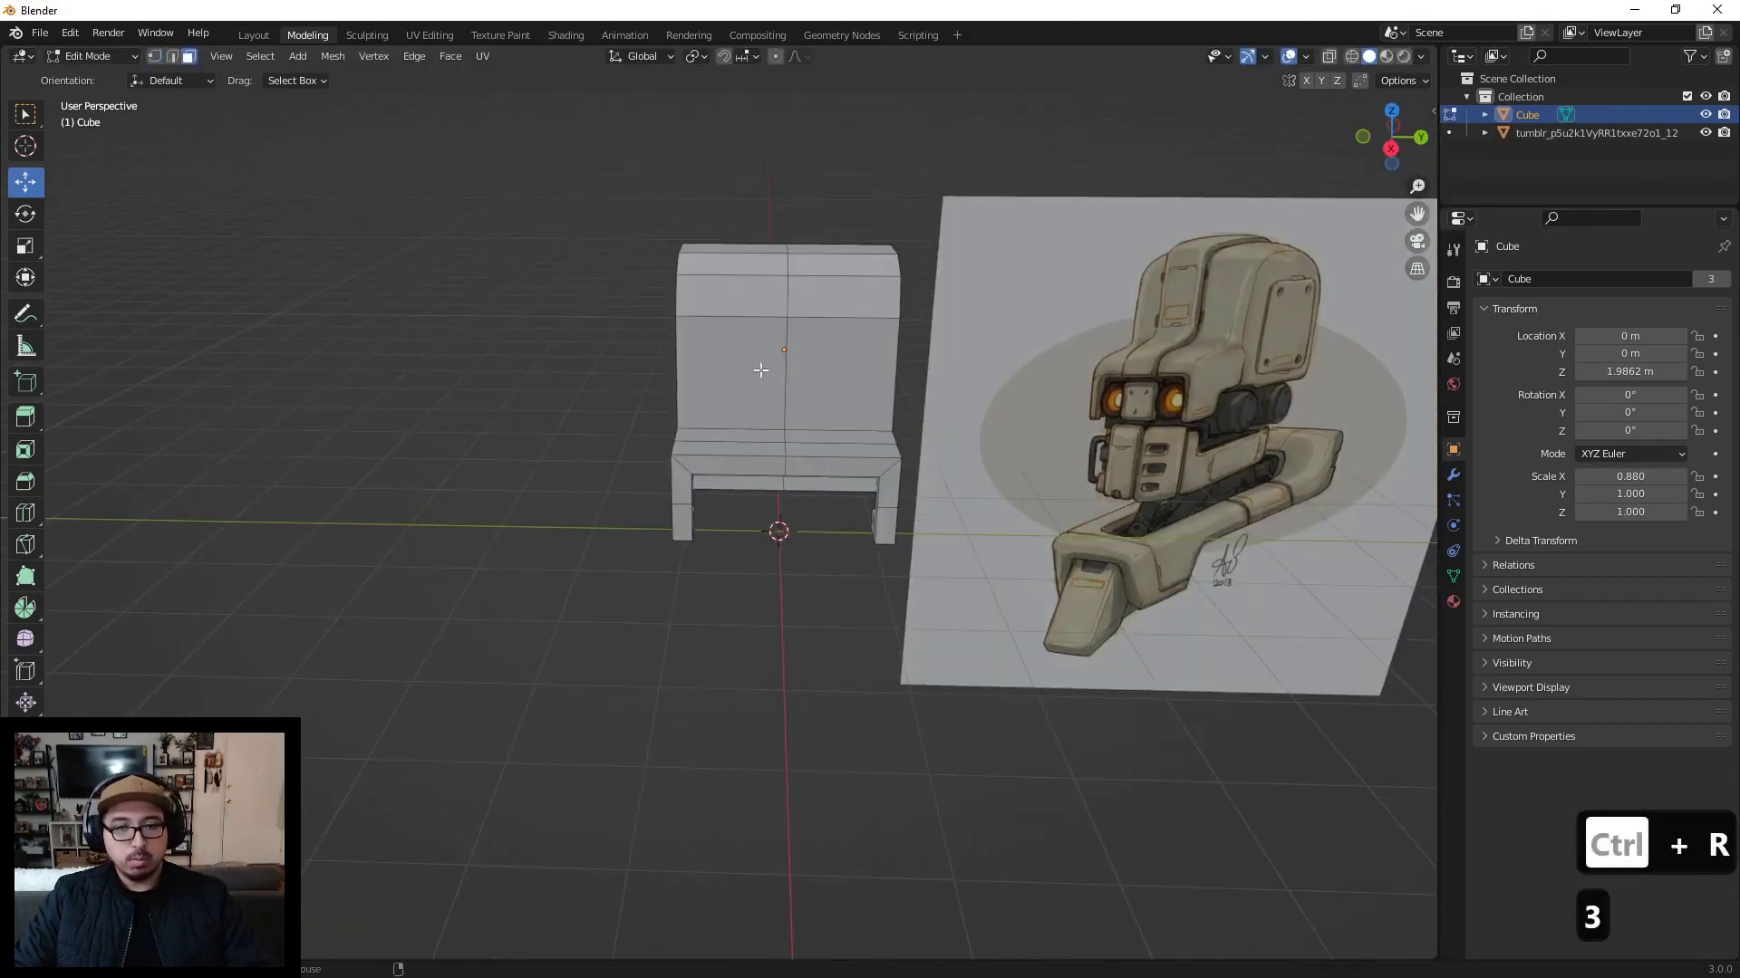
left_click(736, 292, "alt")
key("x")
left_click(749, 295)
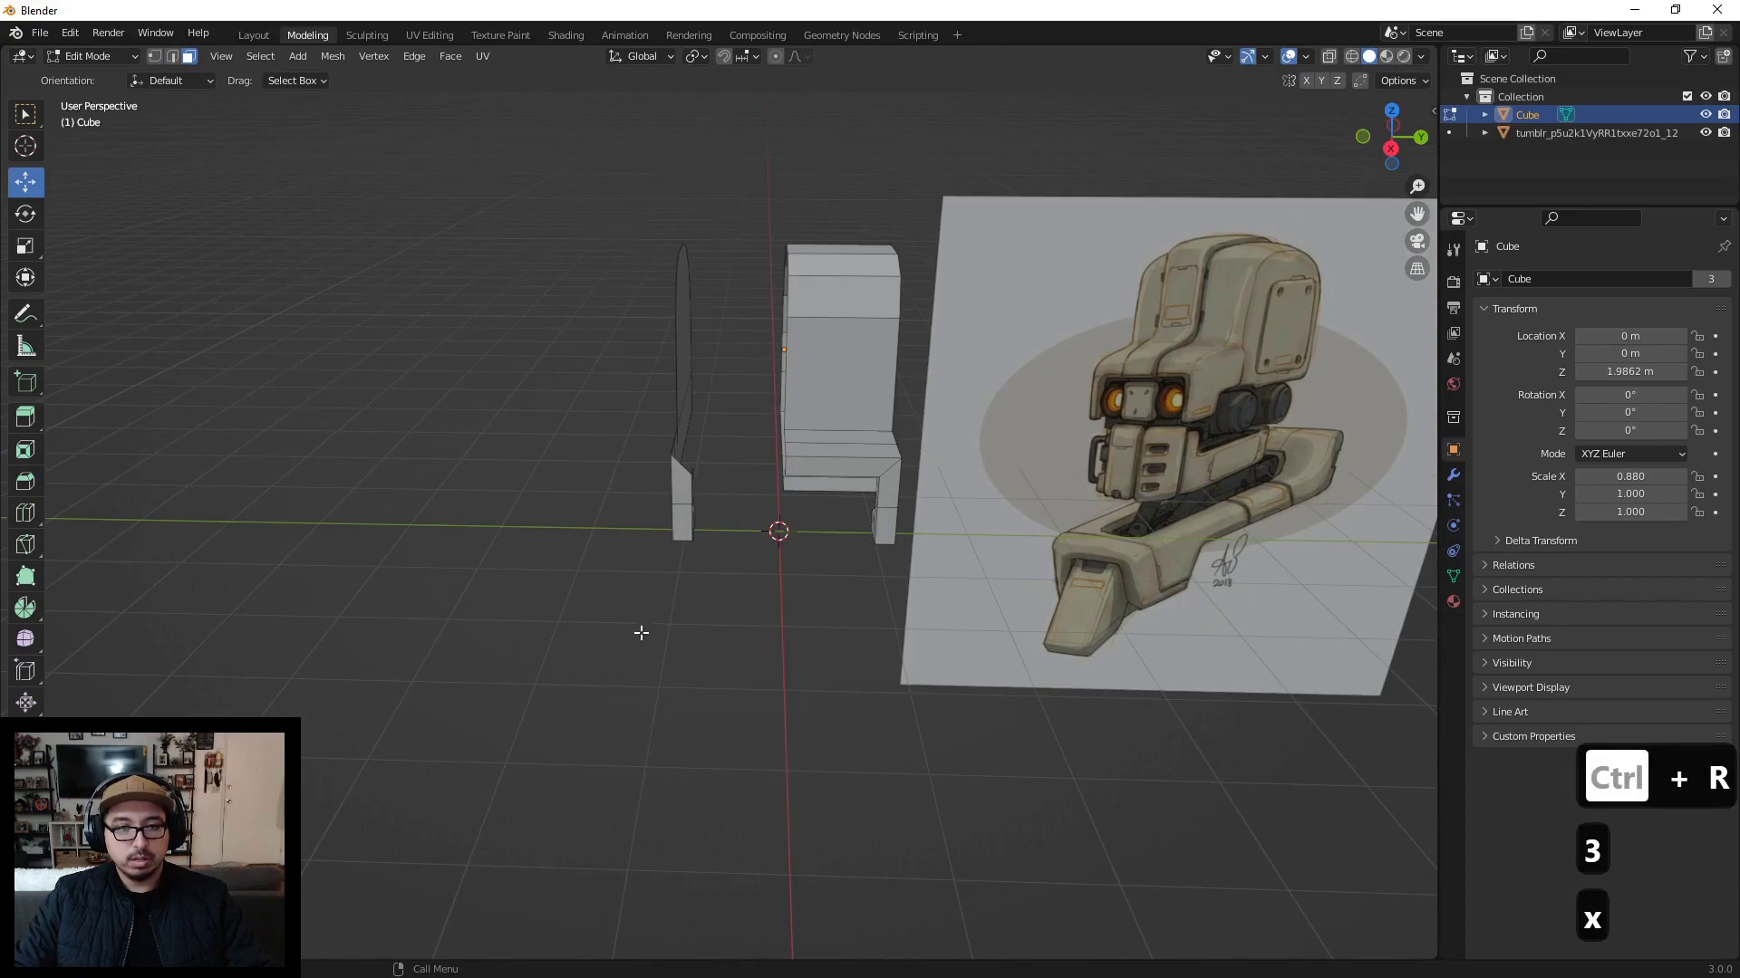
Step: Delete the thin leftover side piece using X-ray, then return to solid Object Mode
left_click_drag(641, 633, 728, 255)
left_click(1328, 56)
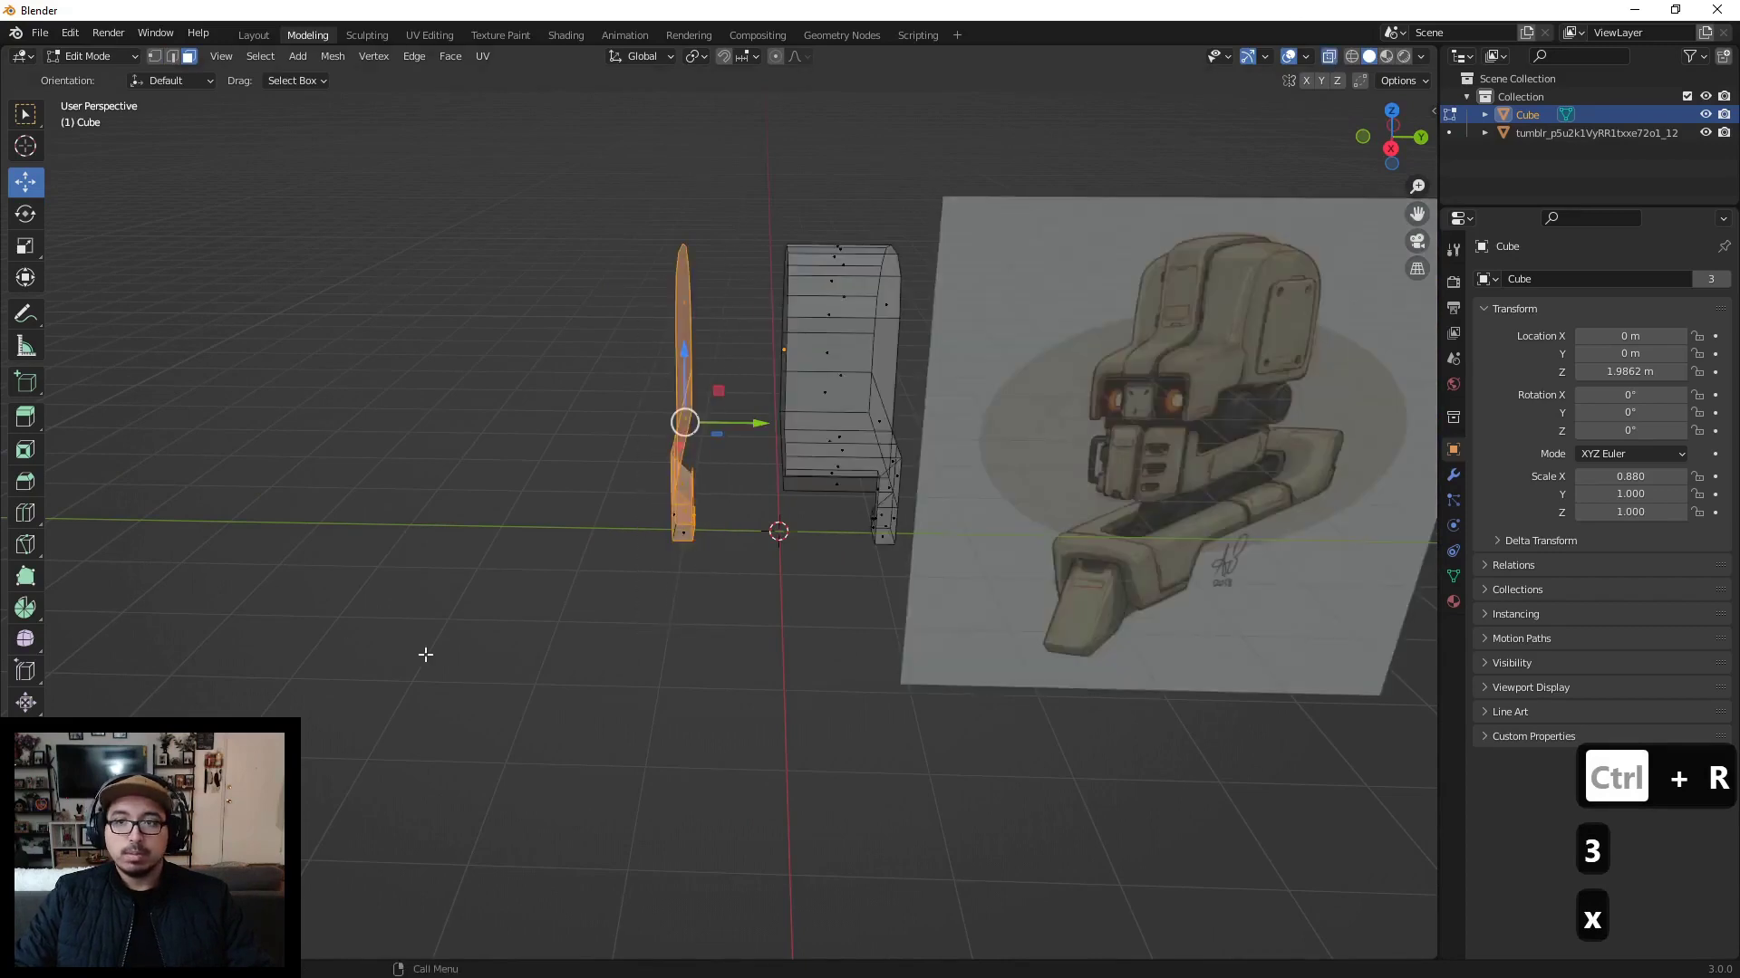
left_click_drag(451, 686, 693, 176)
key("x")
left_click(730, 294)
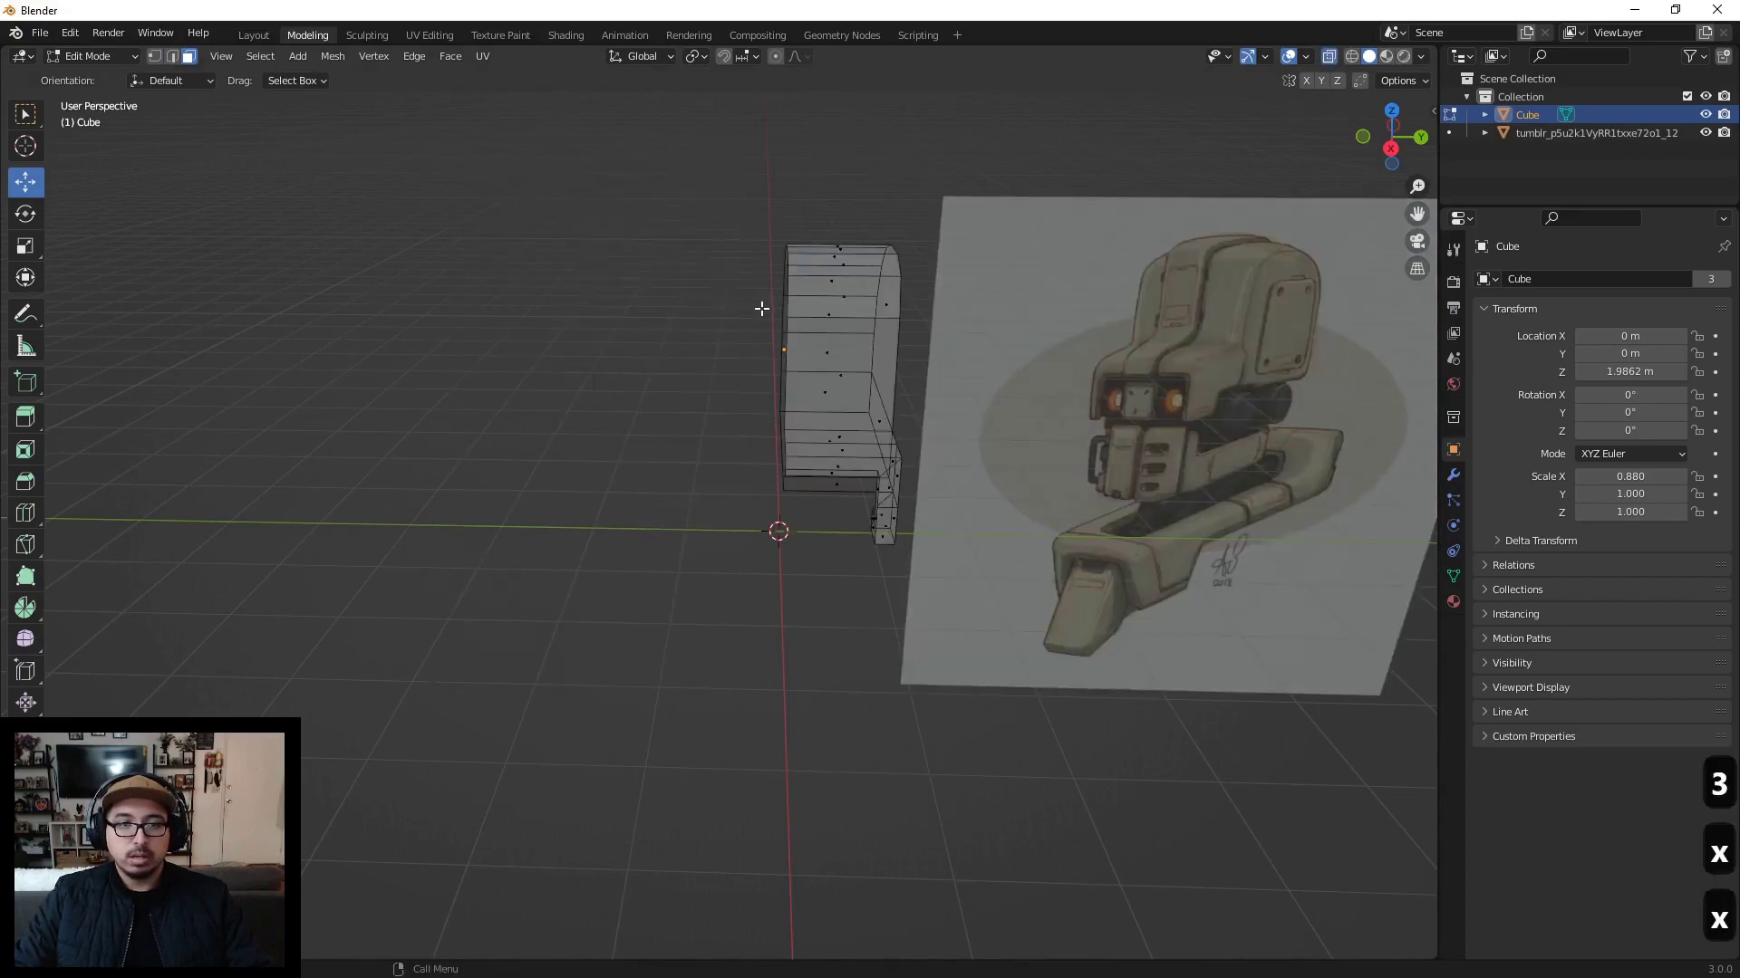
key("Tab")
key("alt+z")
middle_click_drag(843, 340, 812, 464)
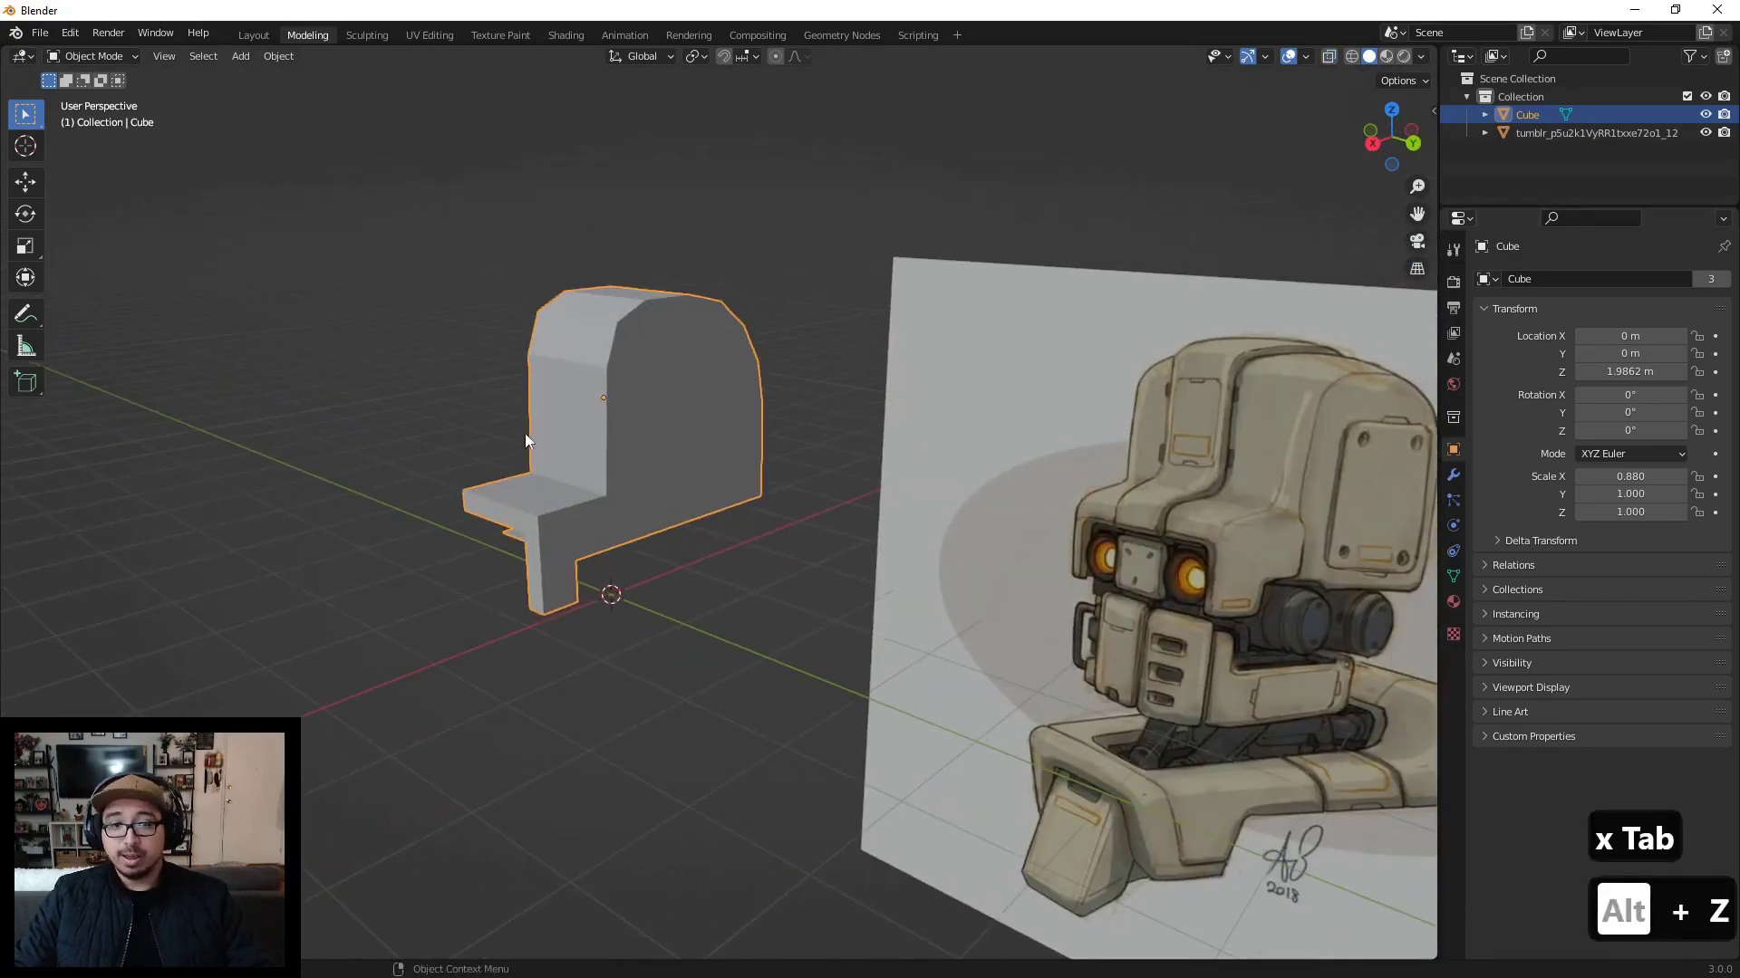
Step: Add a Mirror modifier to the half chair with its axis set to Y
left_click(1453, 475)
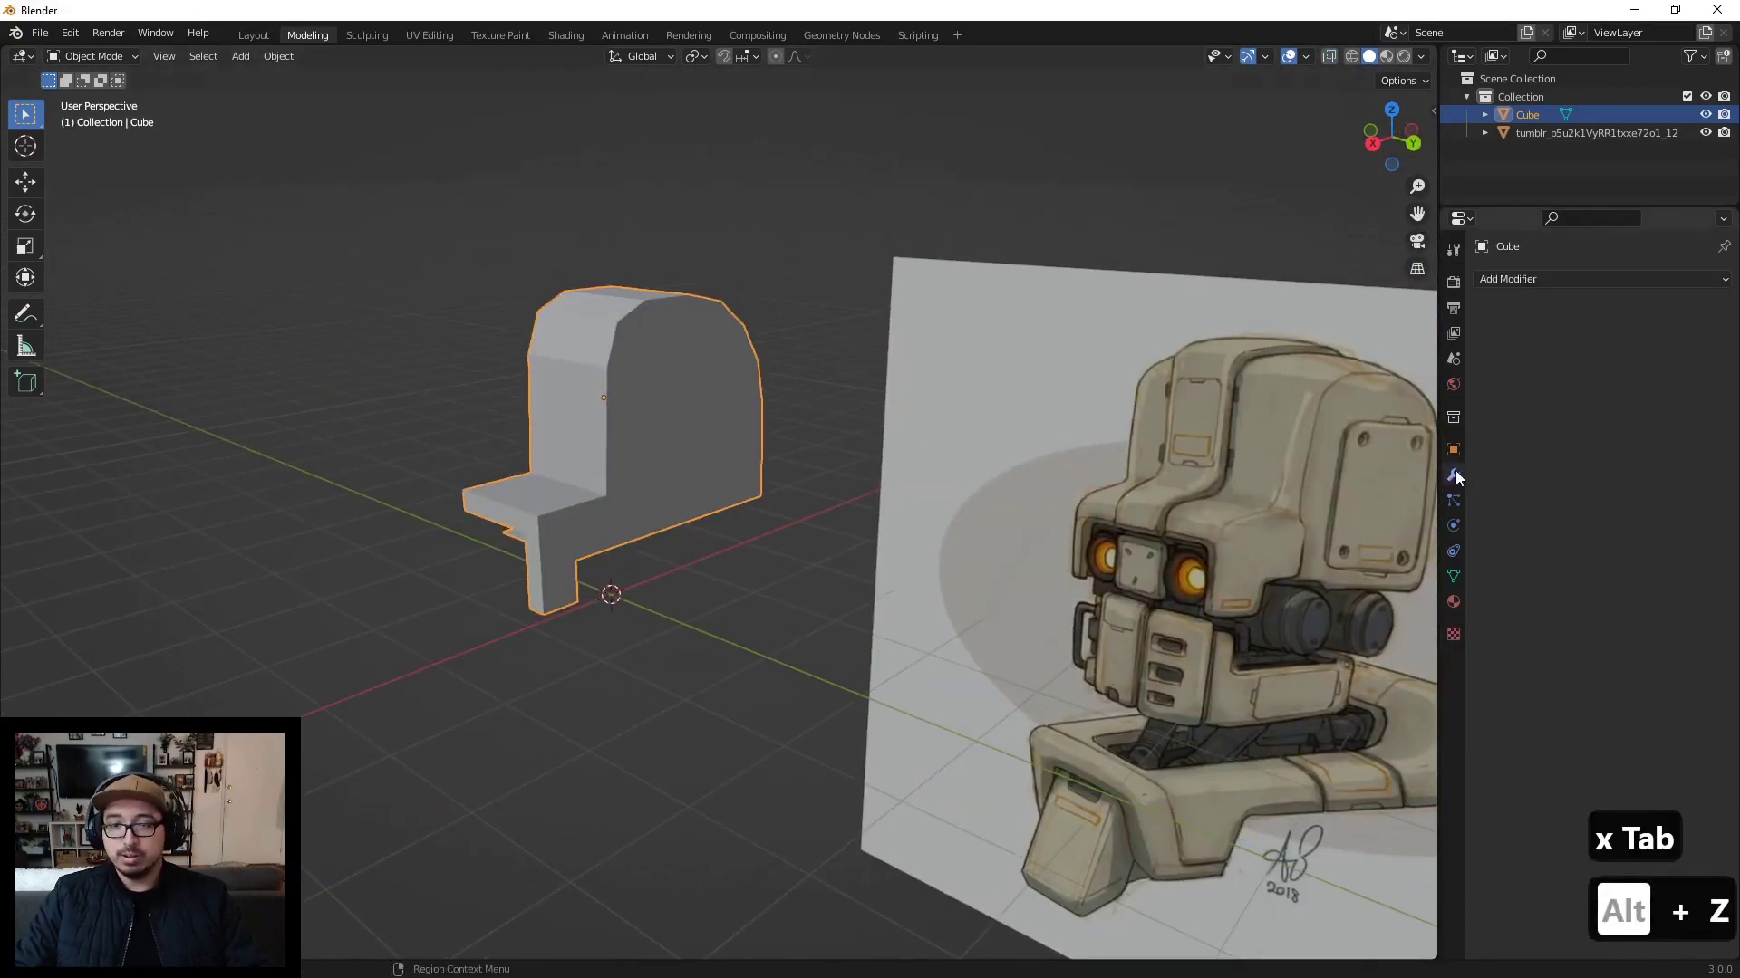
left_click(1519, 280)
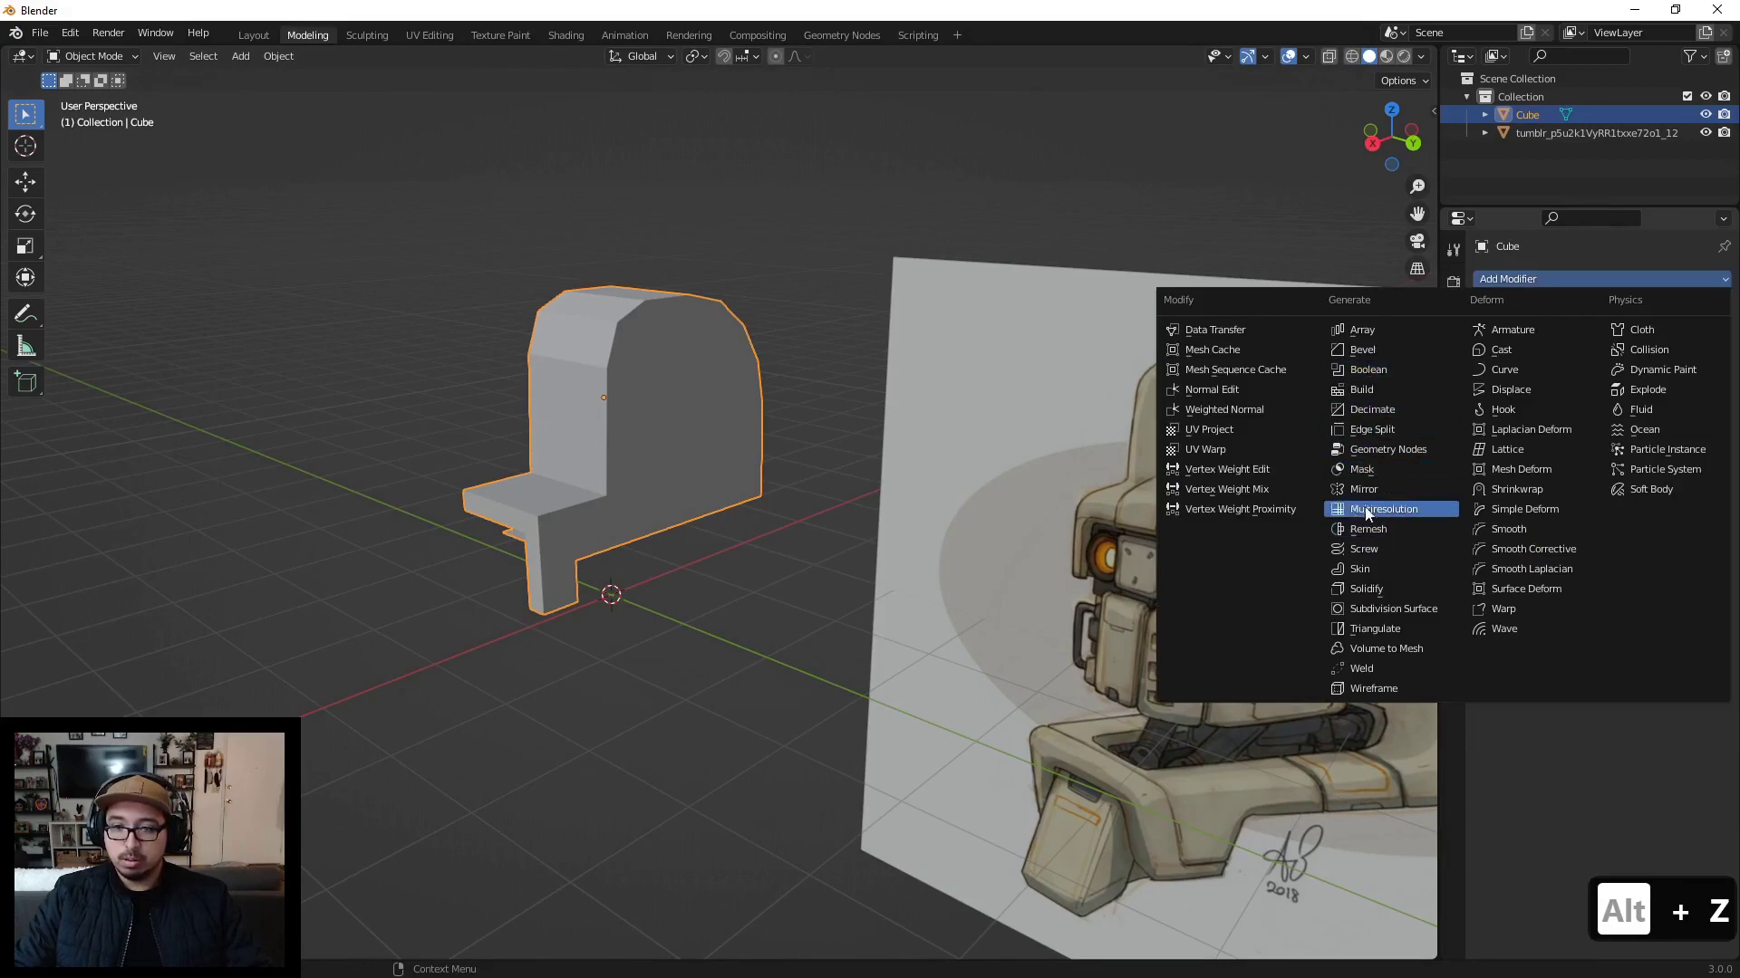
left_click(1529, 279)
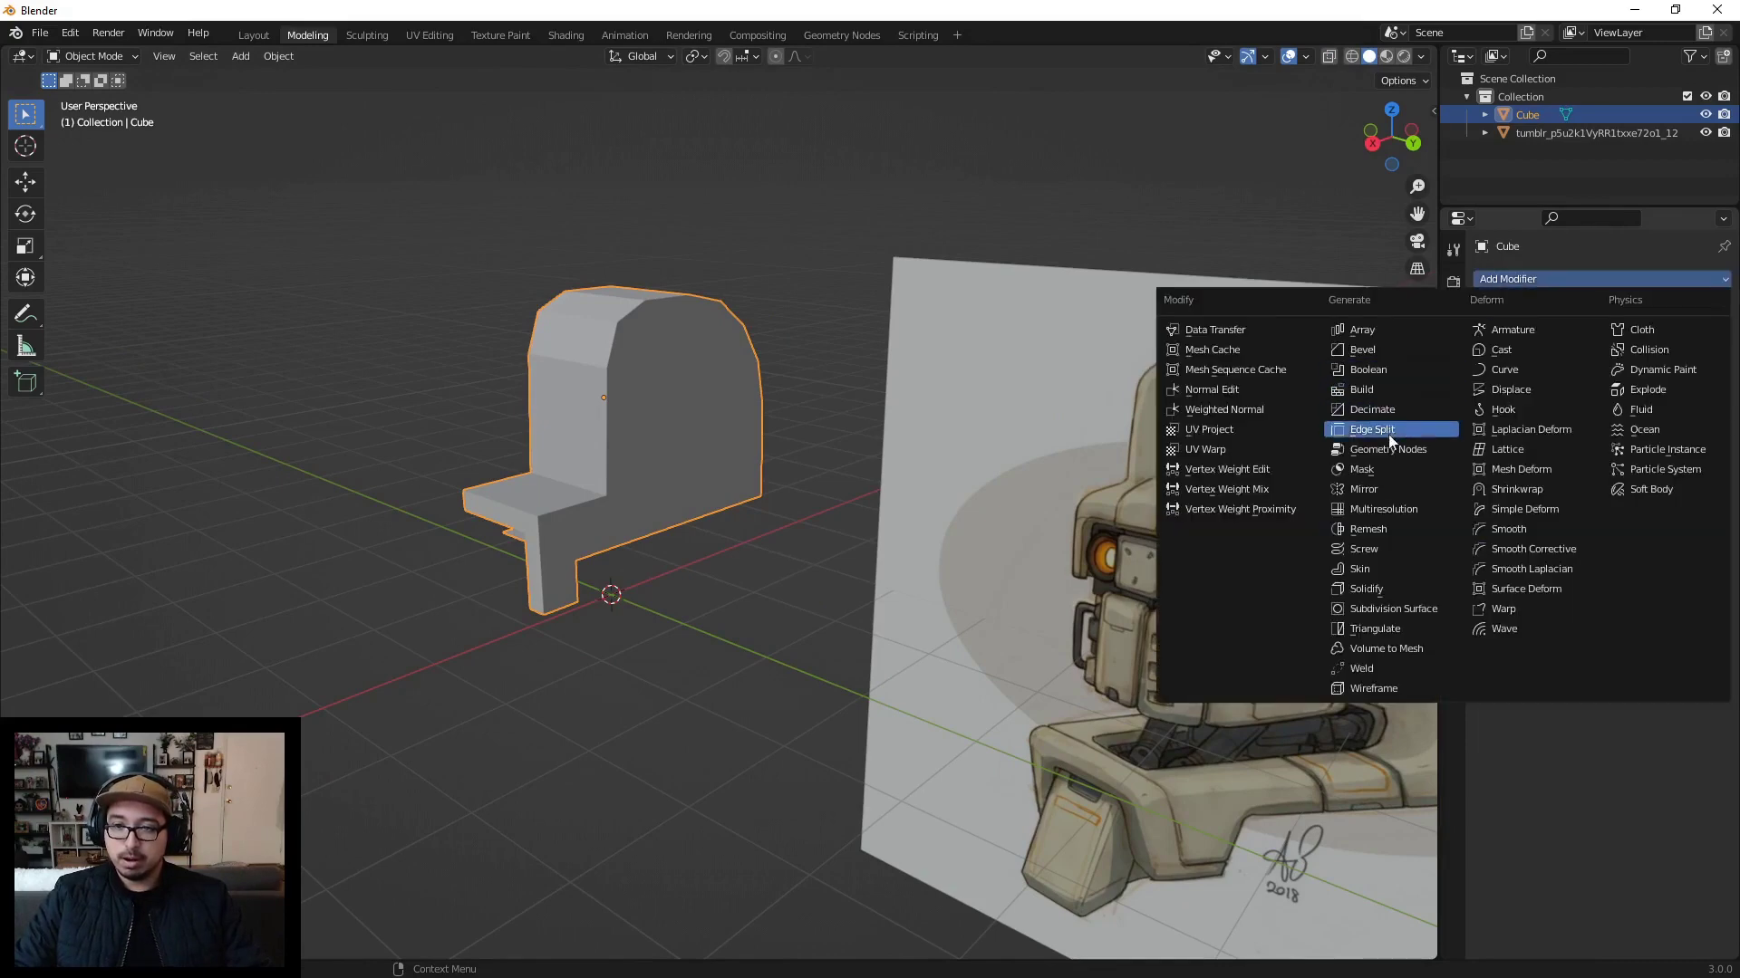
left_click(1364, 490)
middle_click_drag(743, 513, 1734, 325)
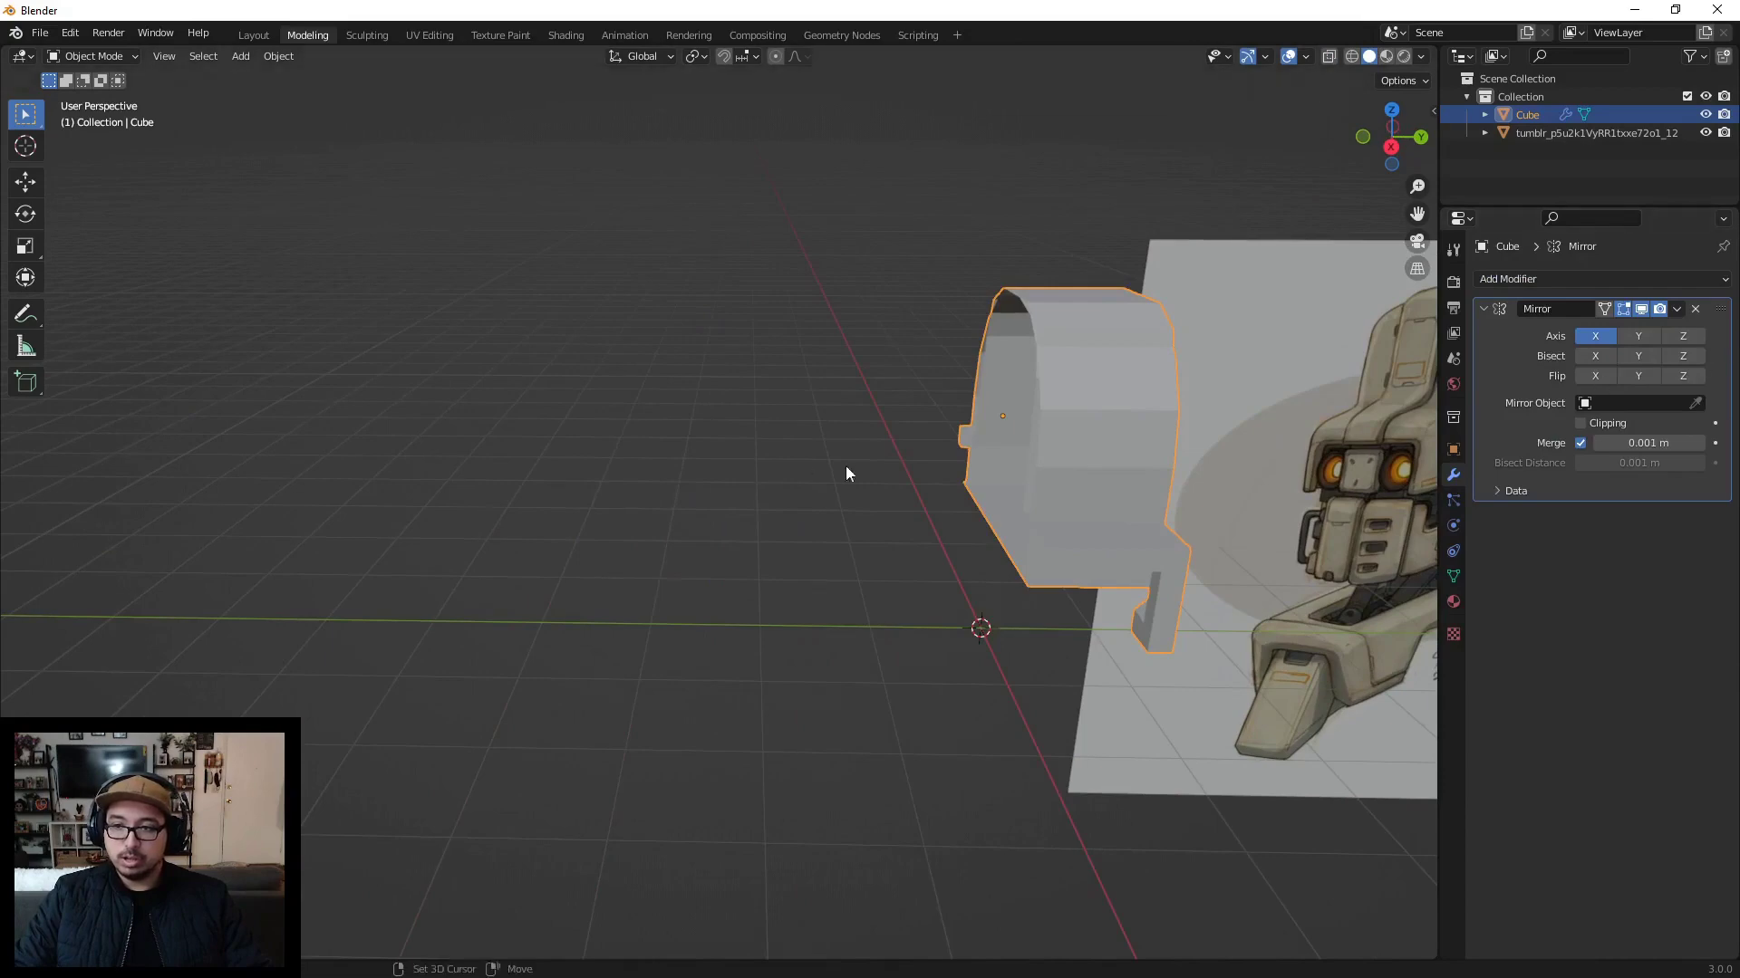
middle_click_drag(845, 473, 834, 397)
left_click(1637, 336)
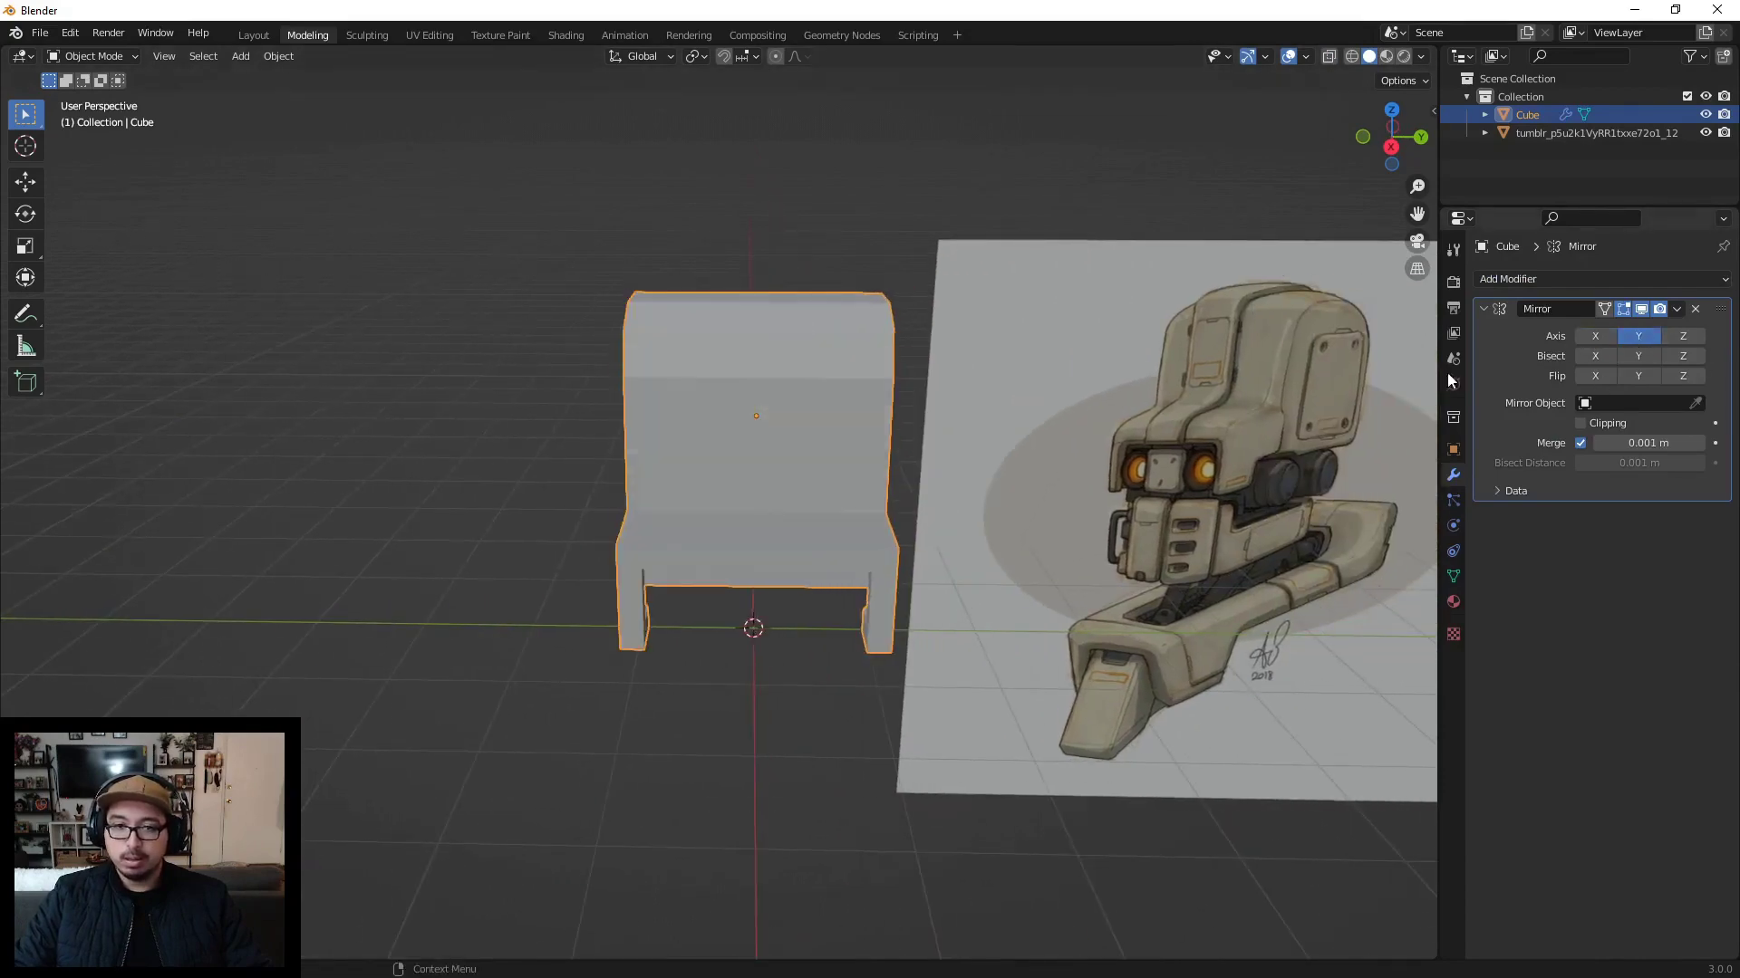
middle_click_drag(697, 421, 618, 434)
key("Tab")
Step: Add an edge loop running across the chair's backrest and seat
scroll(655, 444, "up", 5)
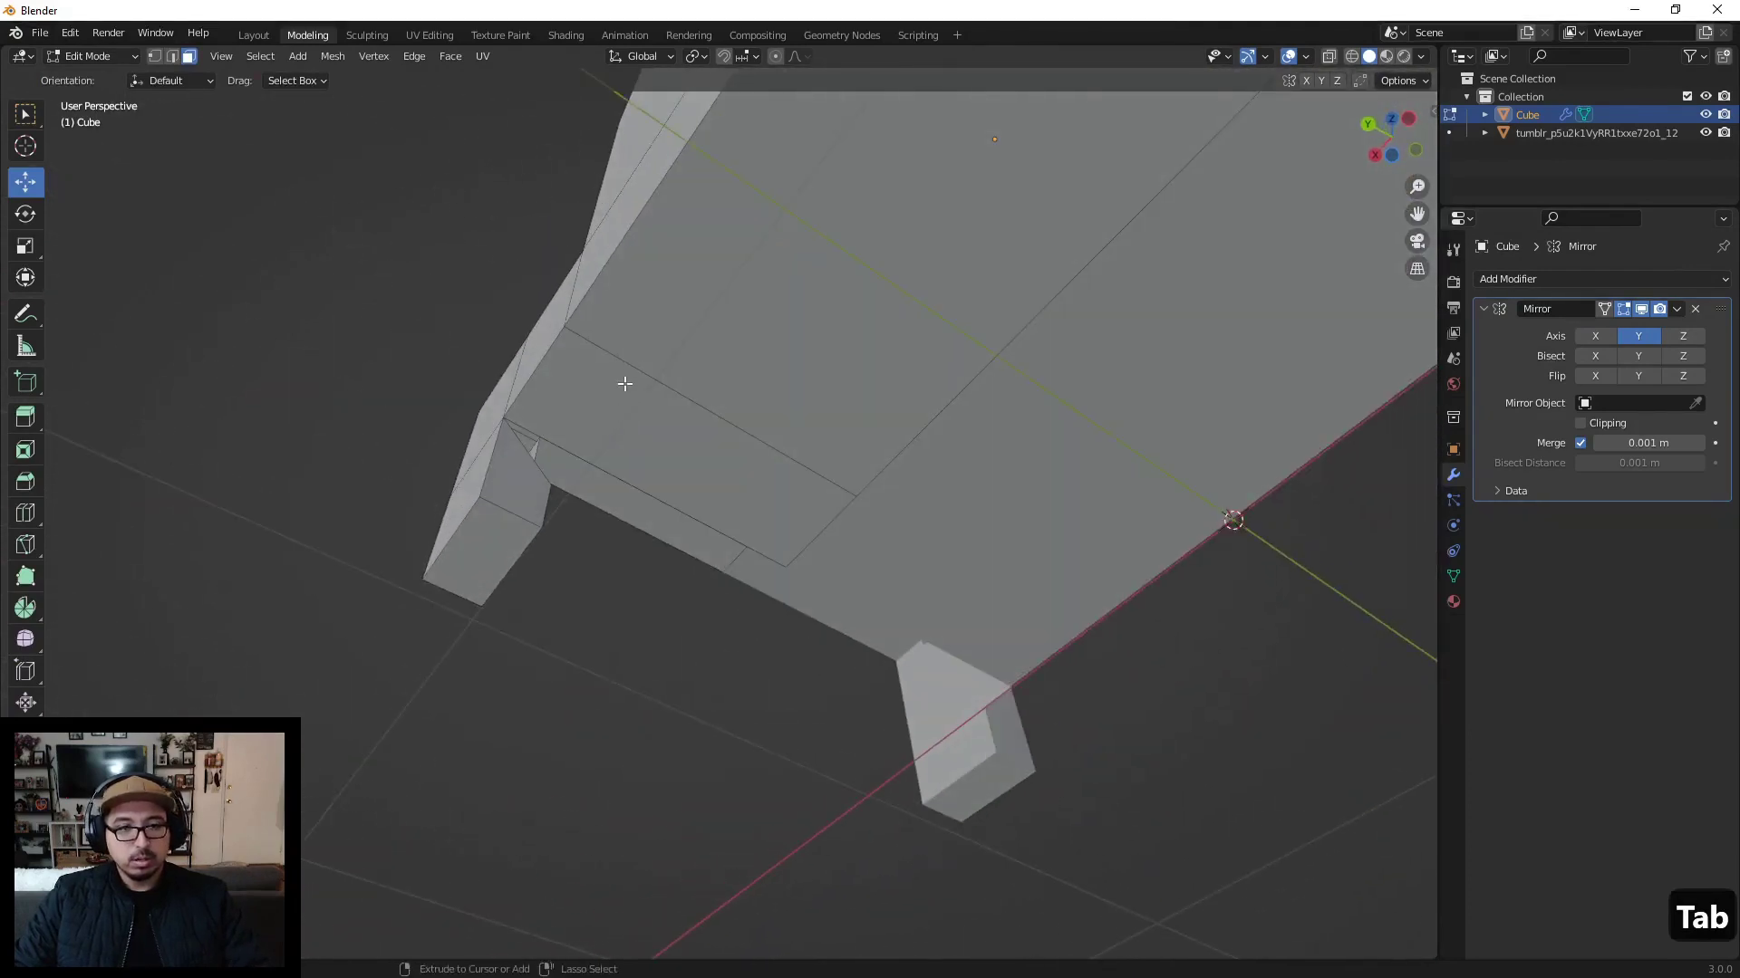
key("ctrl+r")
middle_click_drag(621, 369, 1040, 648)
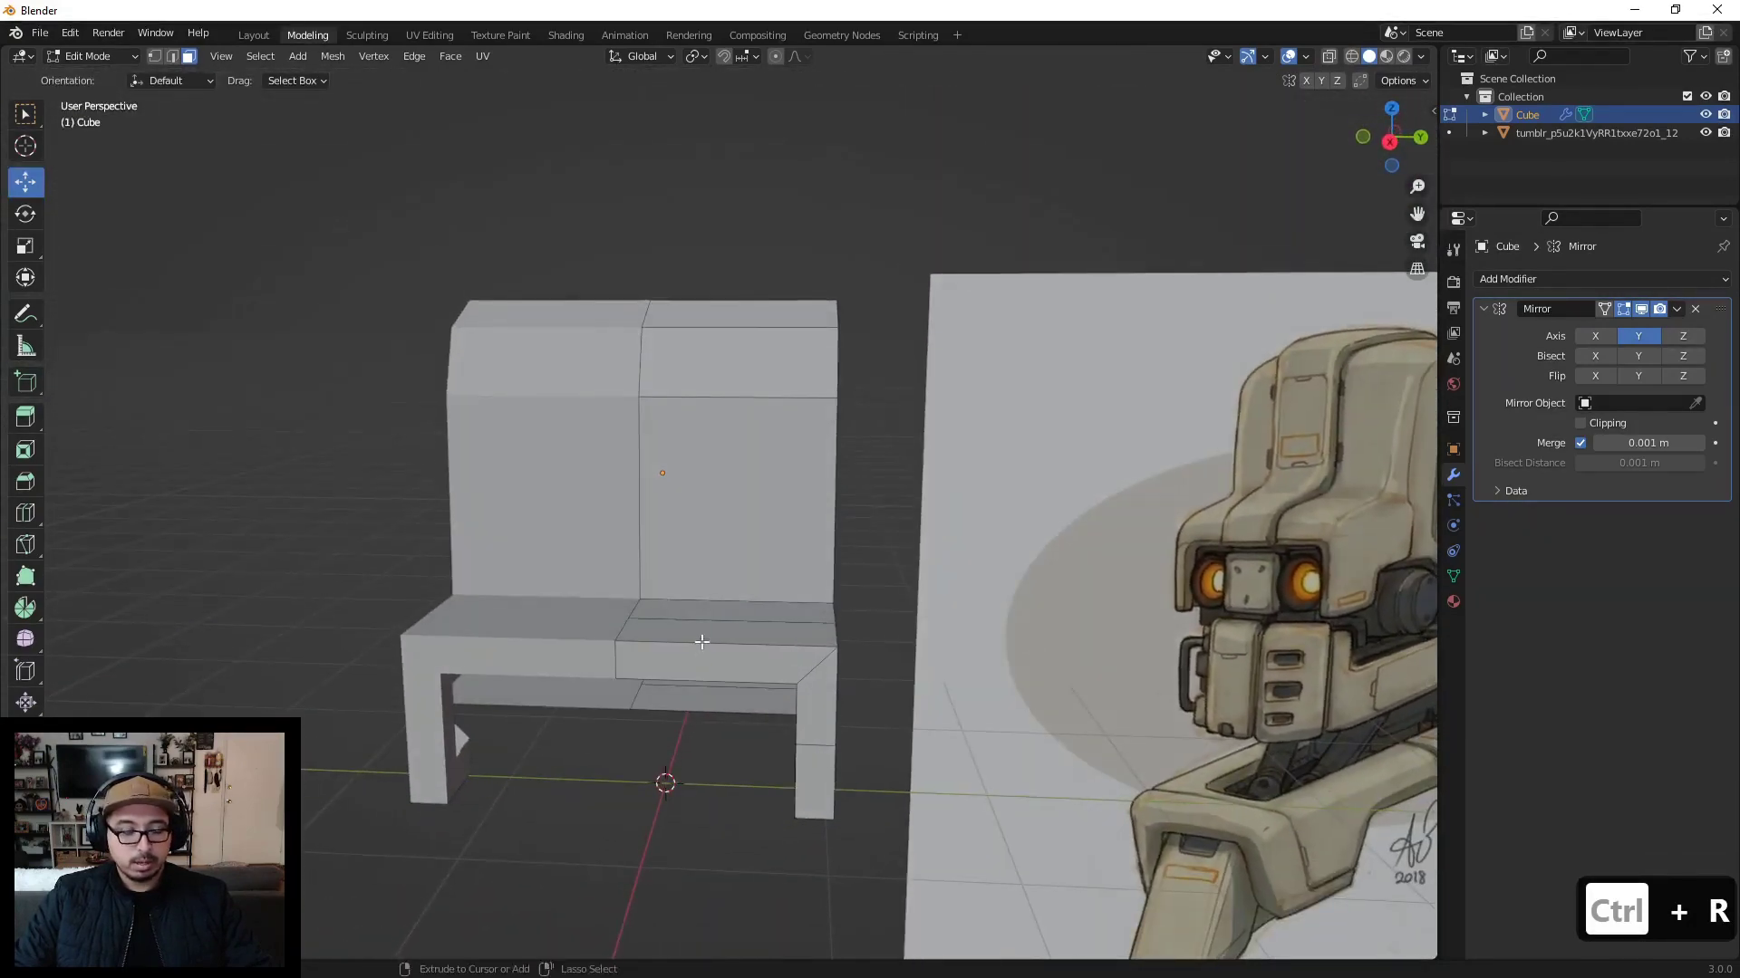
key("ctrl+r")
left_click(777, 639)
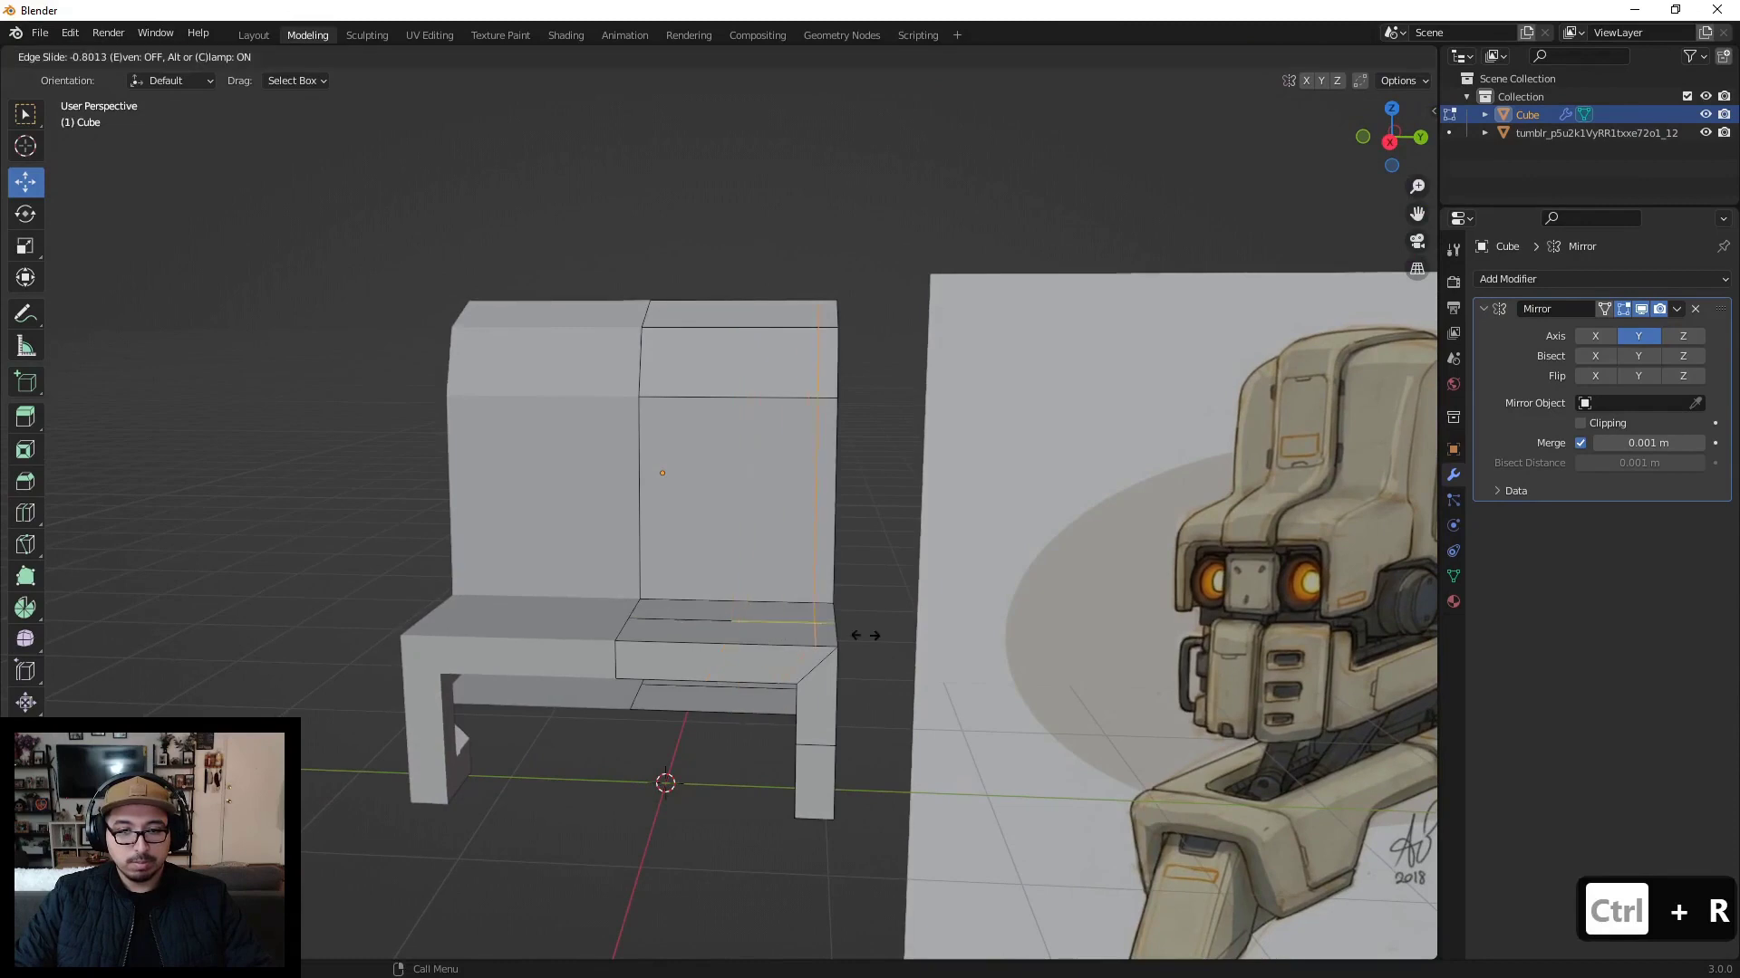
left_click(820, 631)
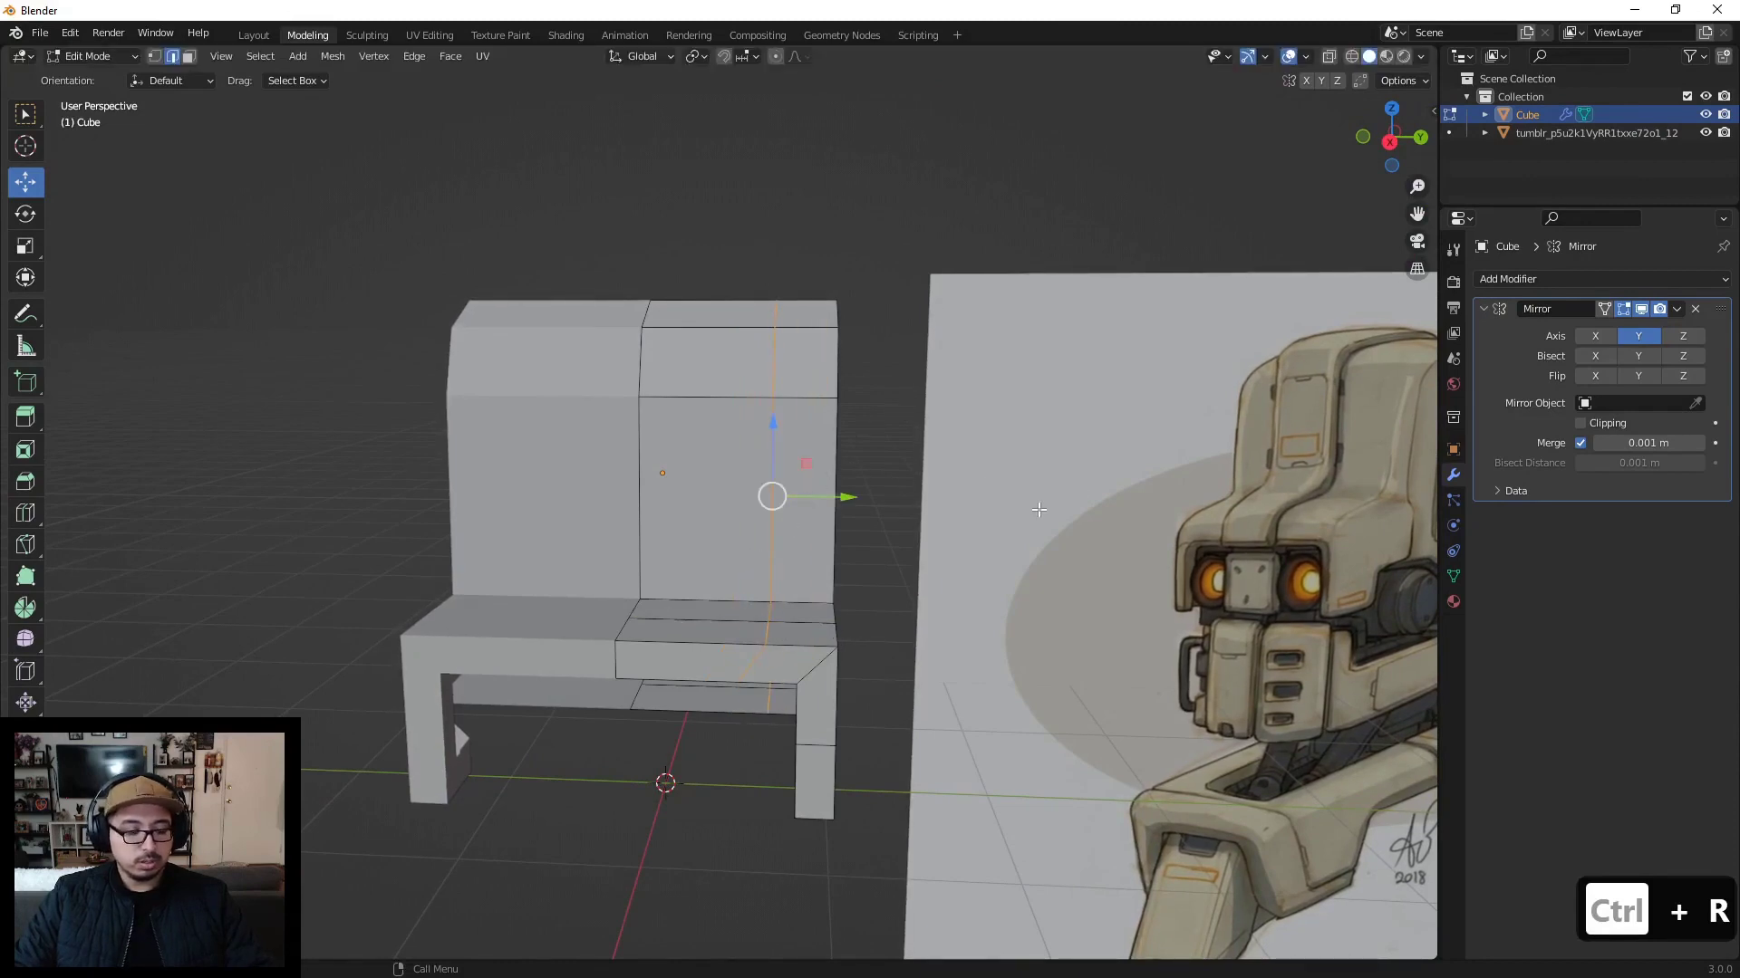
Step: Scale the new edge loop along the Y axis
key("s")
key("y")
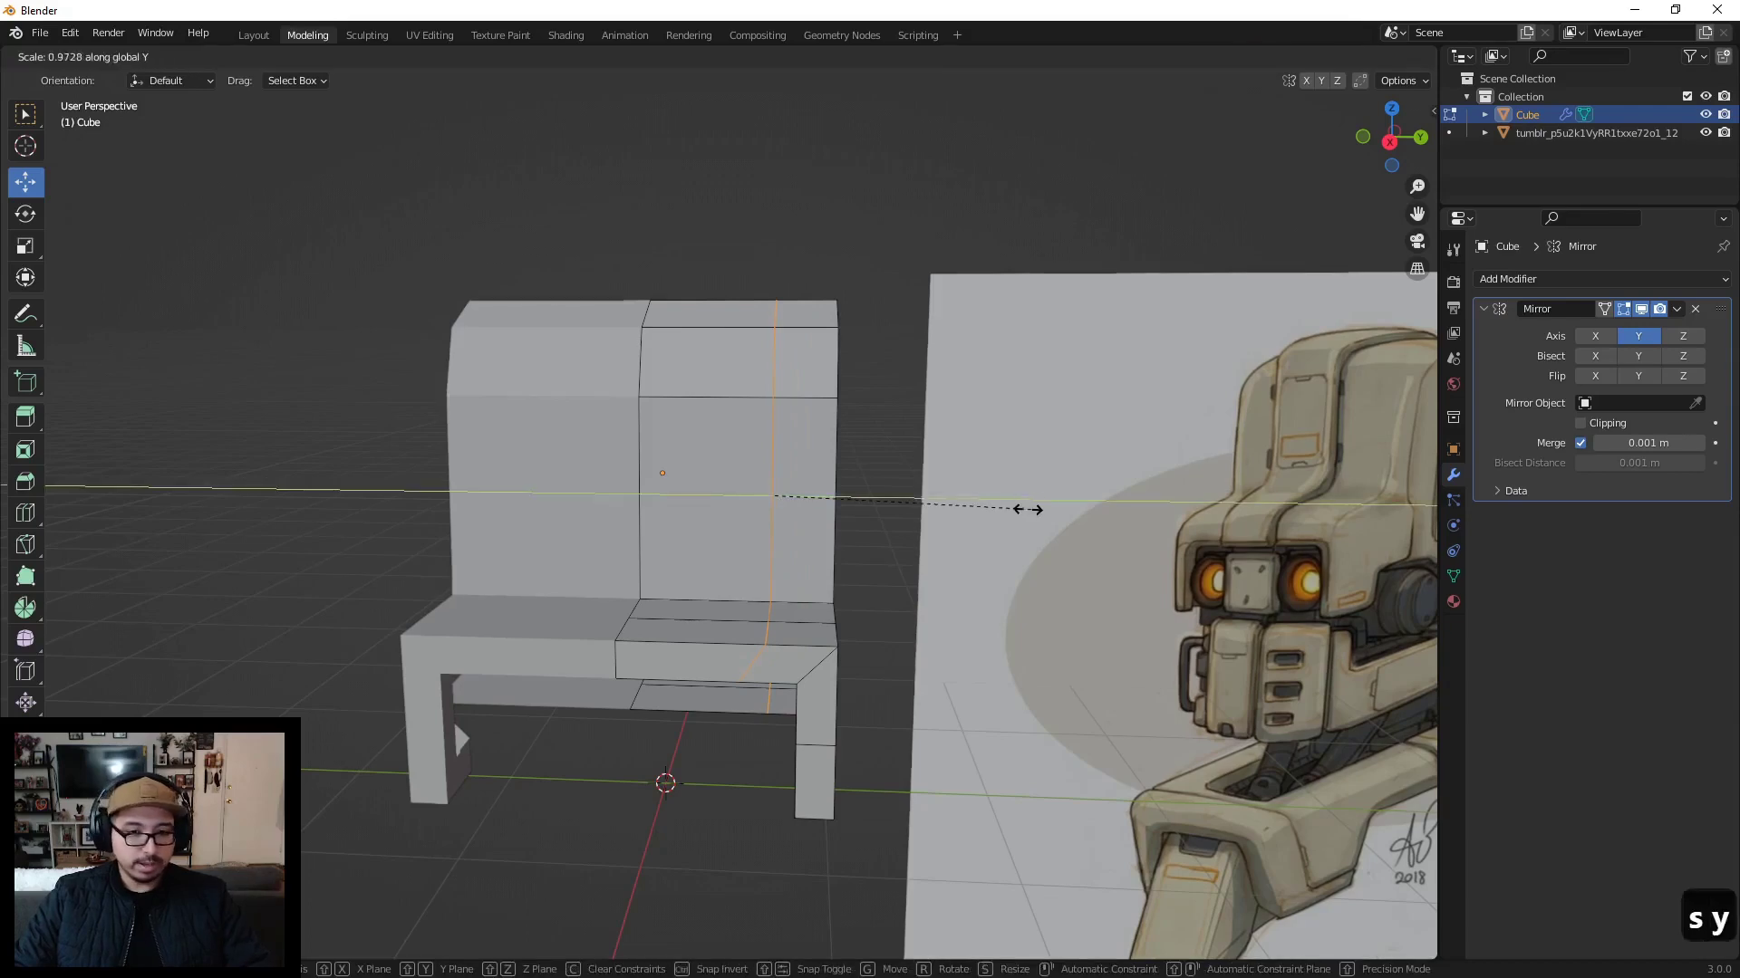
left_click(852, 509)
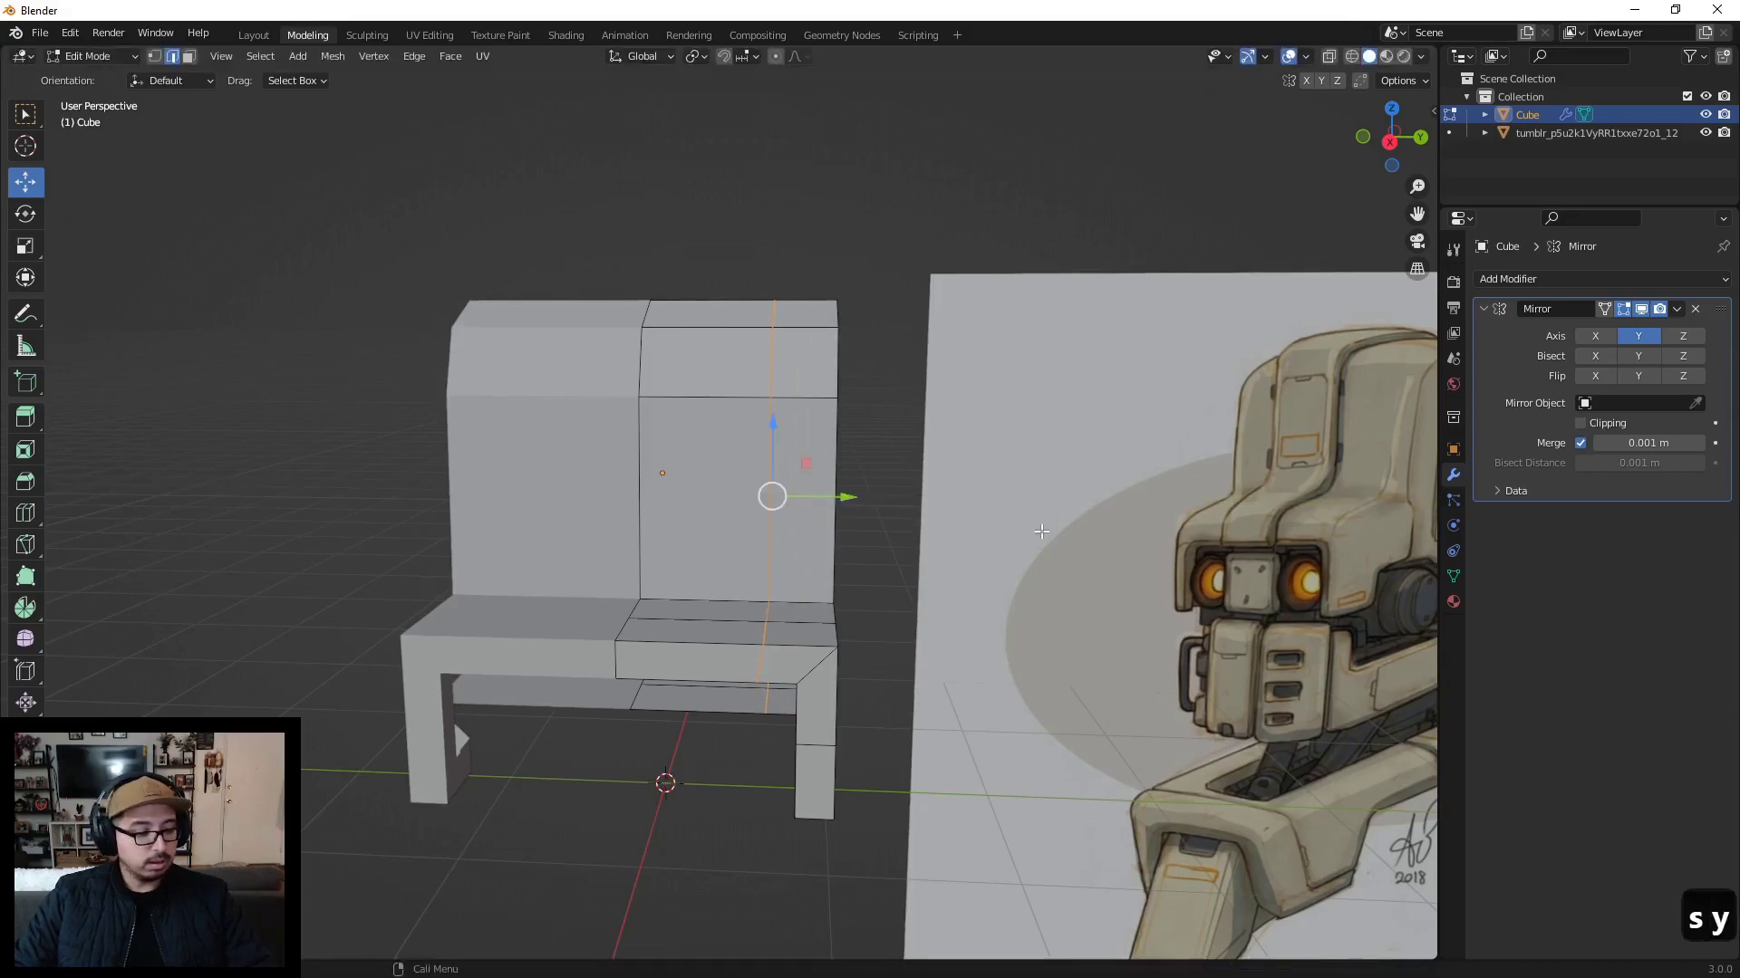
key("s")
key("y")
left_click(852, 527)
key("s")
key("y")
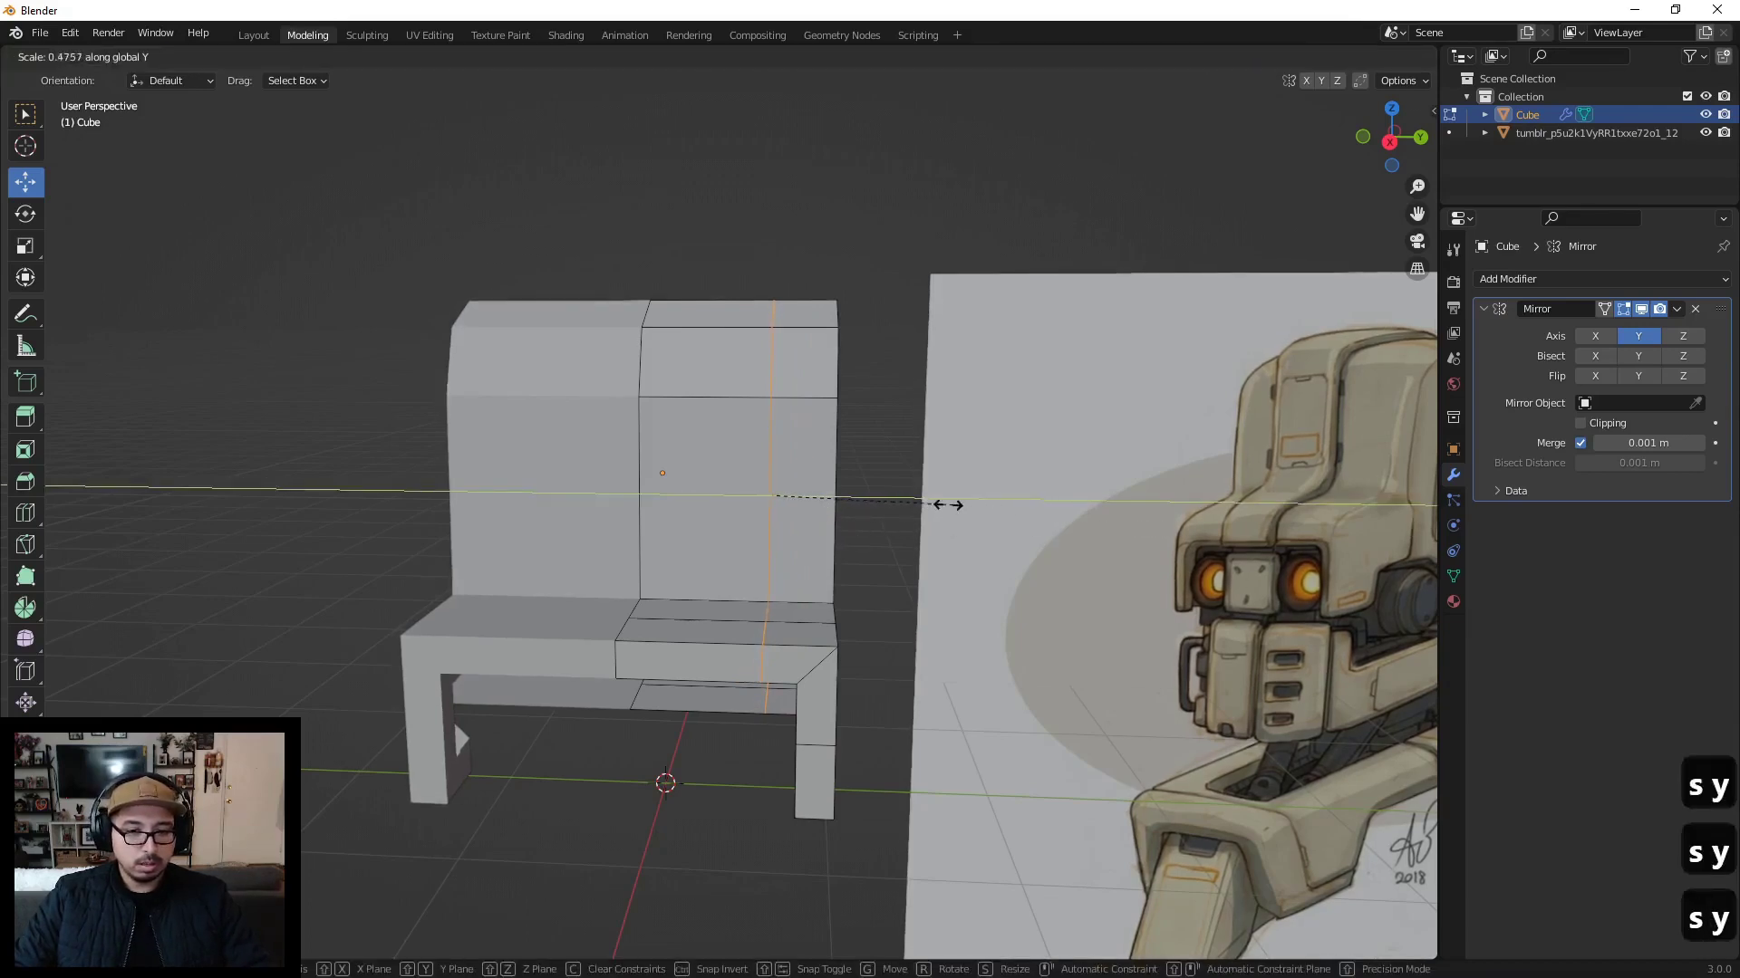
right_click(948, 504)
key("s")
key("y")
right_click(885, 505)
key("s")
key("y")
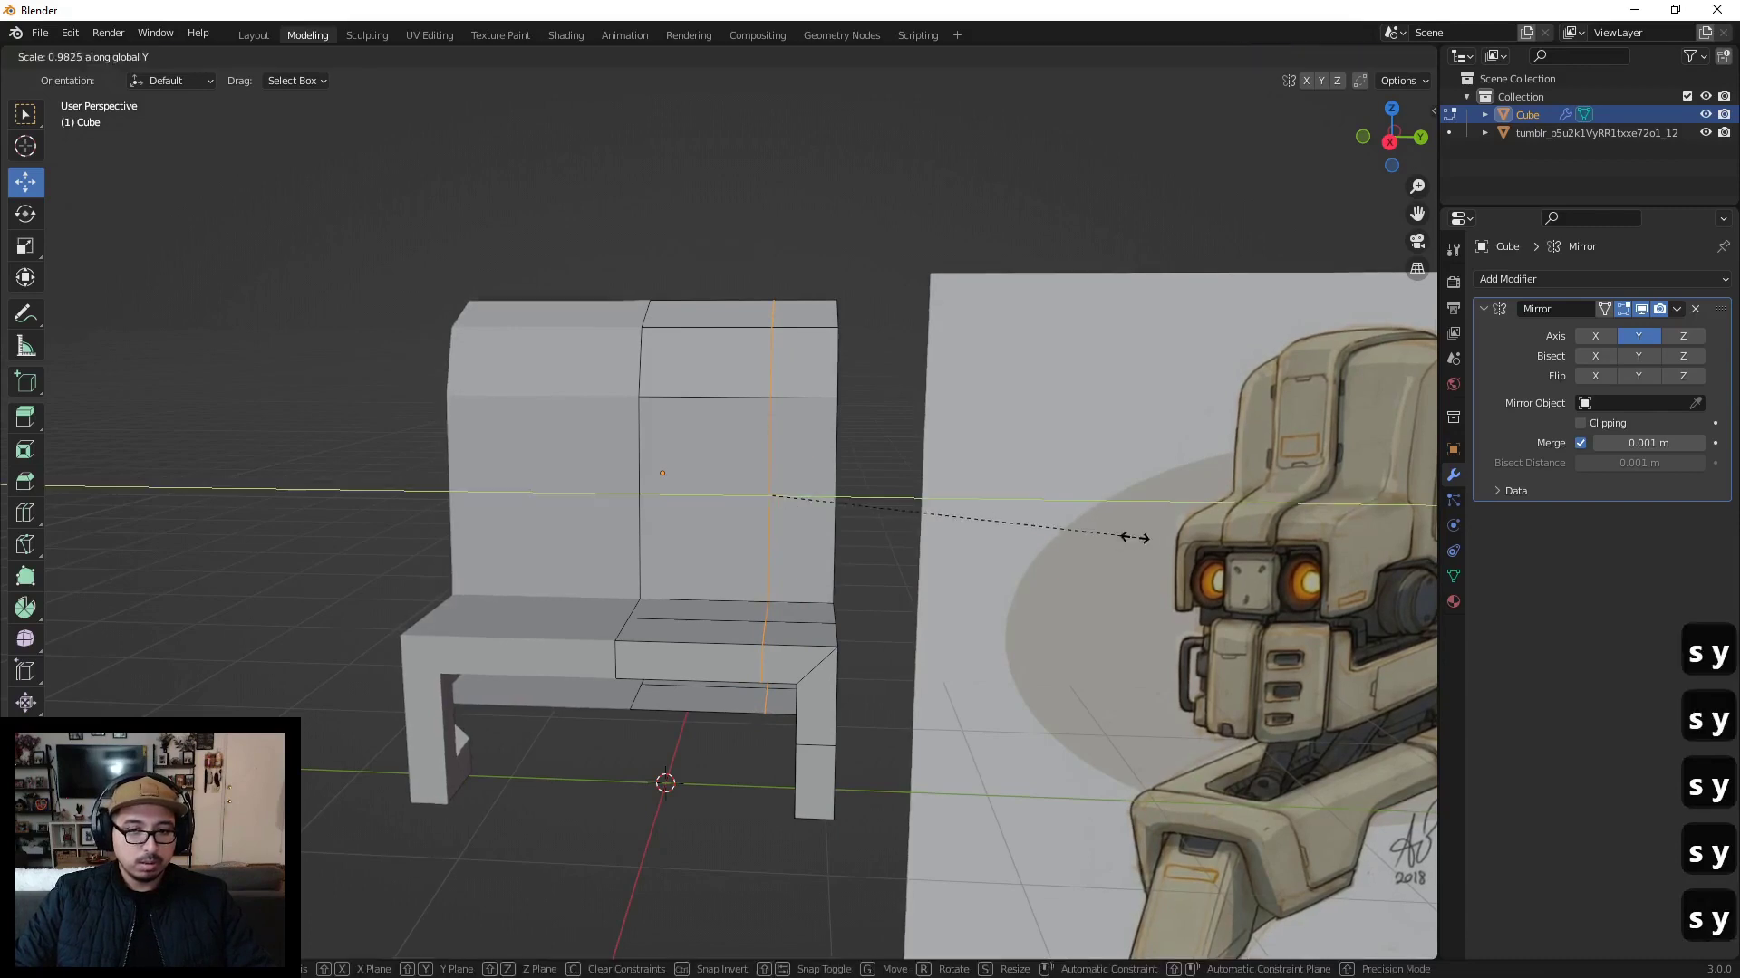
left_click(824, 504)
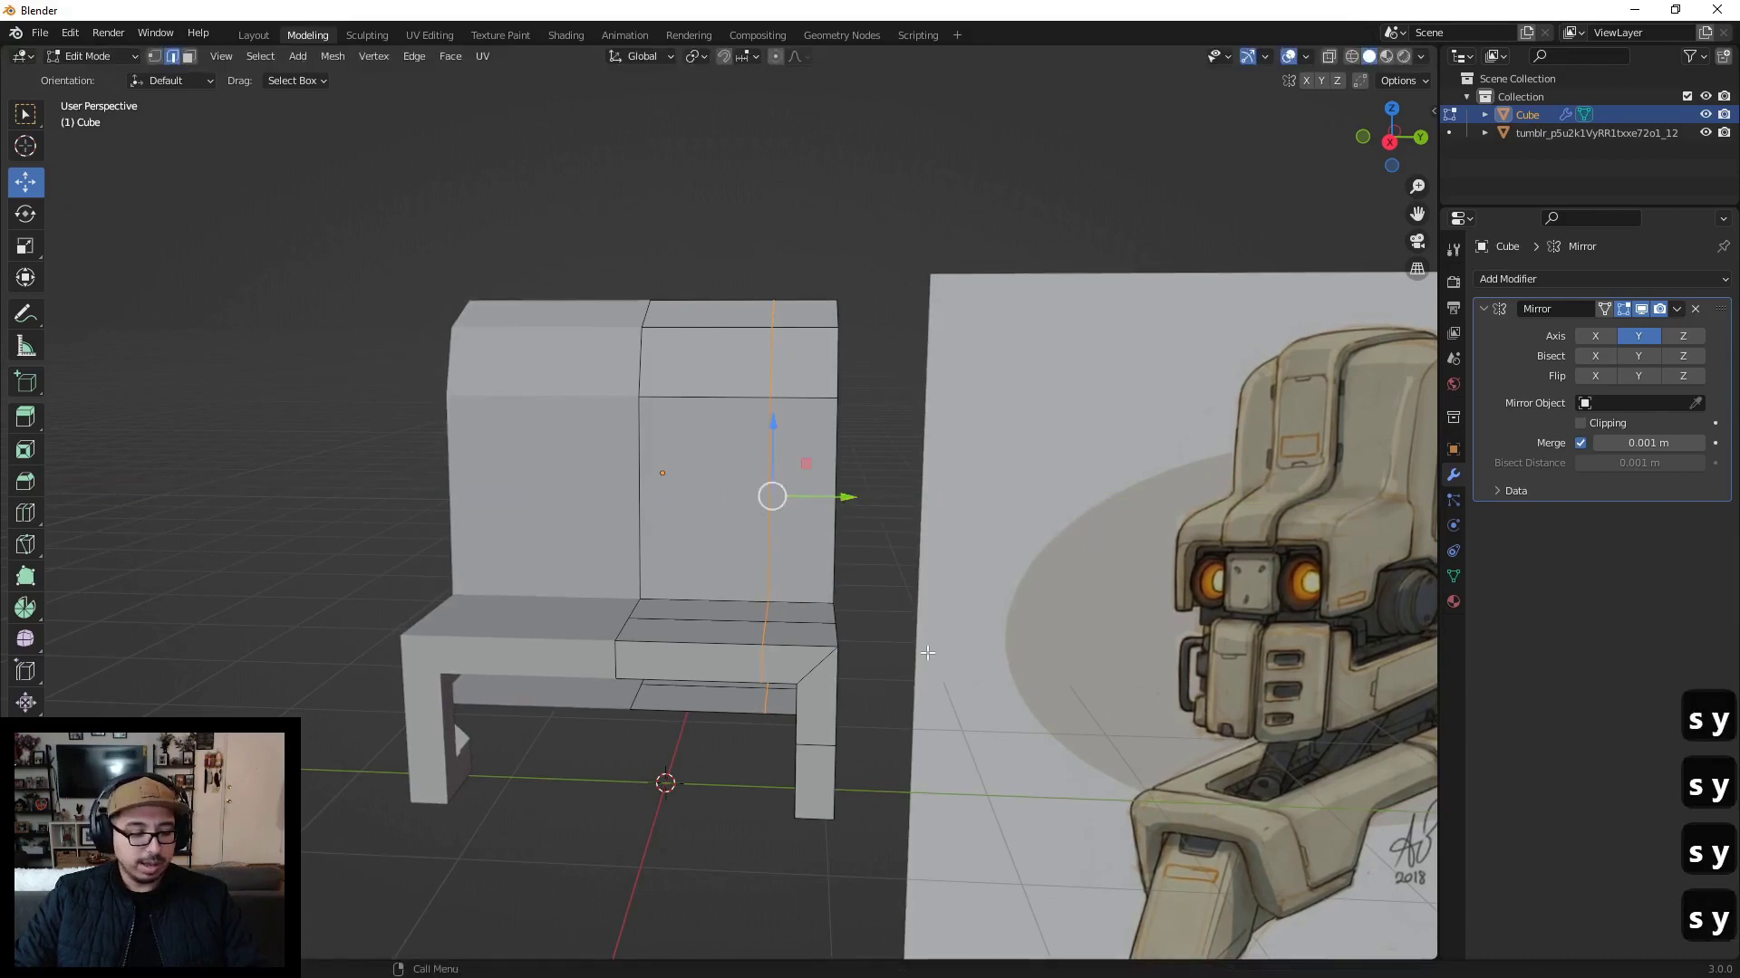
Step: Slide the edge loop sideways along Y by about 0.16 m, then switch to vertex selection
mouse_move(844, 496)
left_mouse_down()
mouse_move(879, 496)
mouse_move(843, 498)
left_mouse_up()
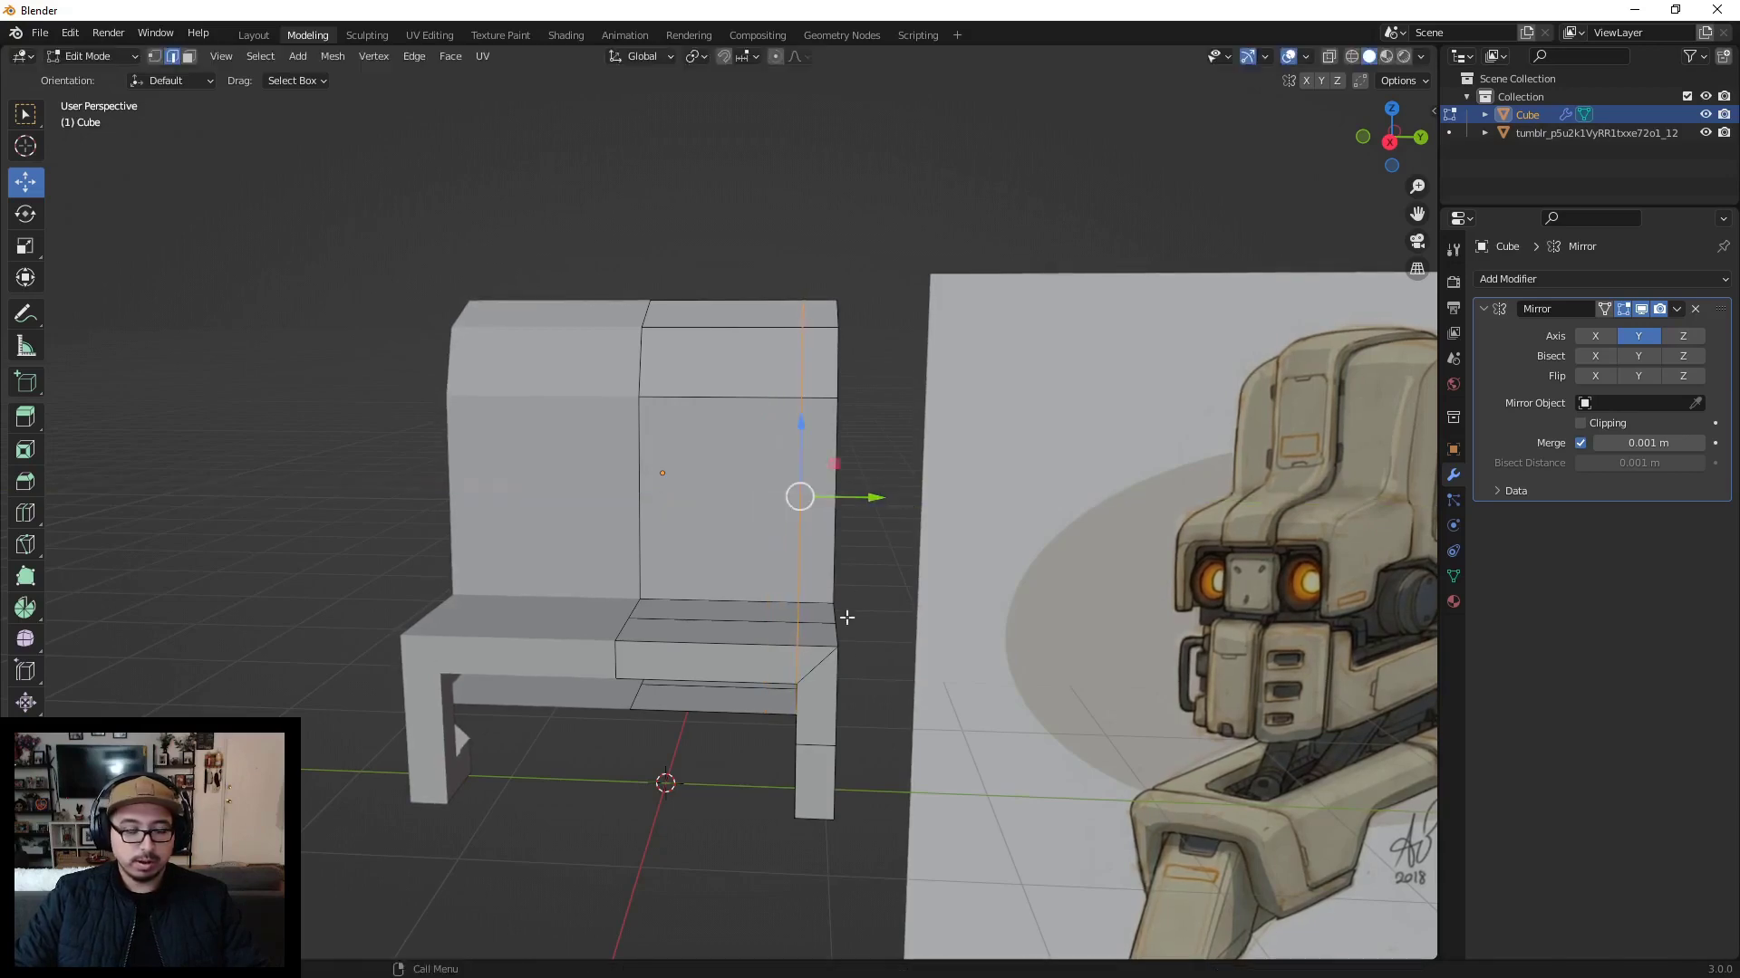
key("1")
scroll(820, 516, "up", 5)
Step: With X-ray on, merge the seat-corner vertices with the hidden ones behind at their centre
middle_click_drag(820, 516, 828, 426)
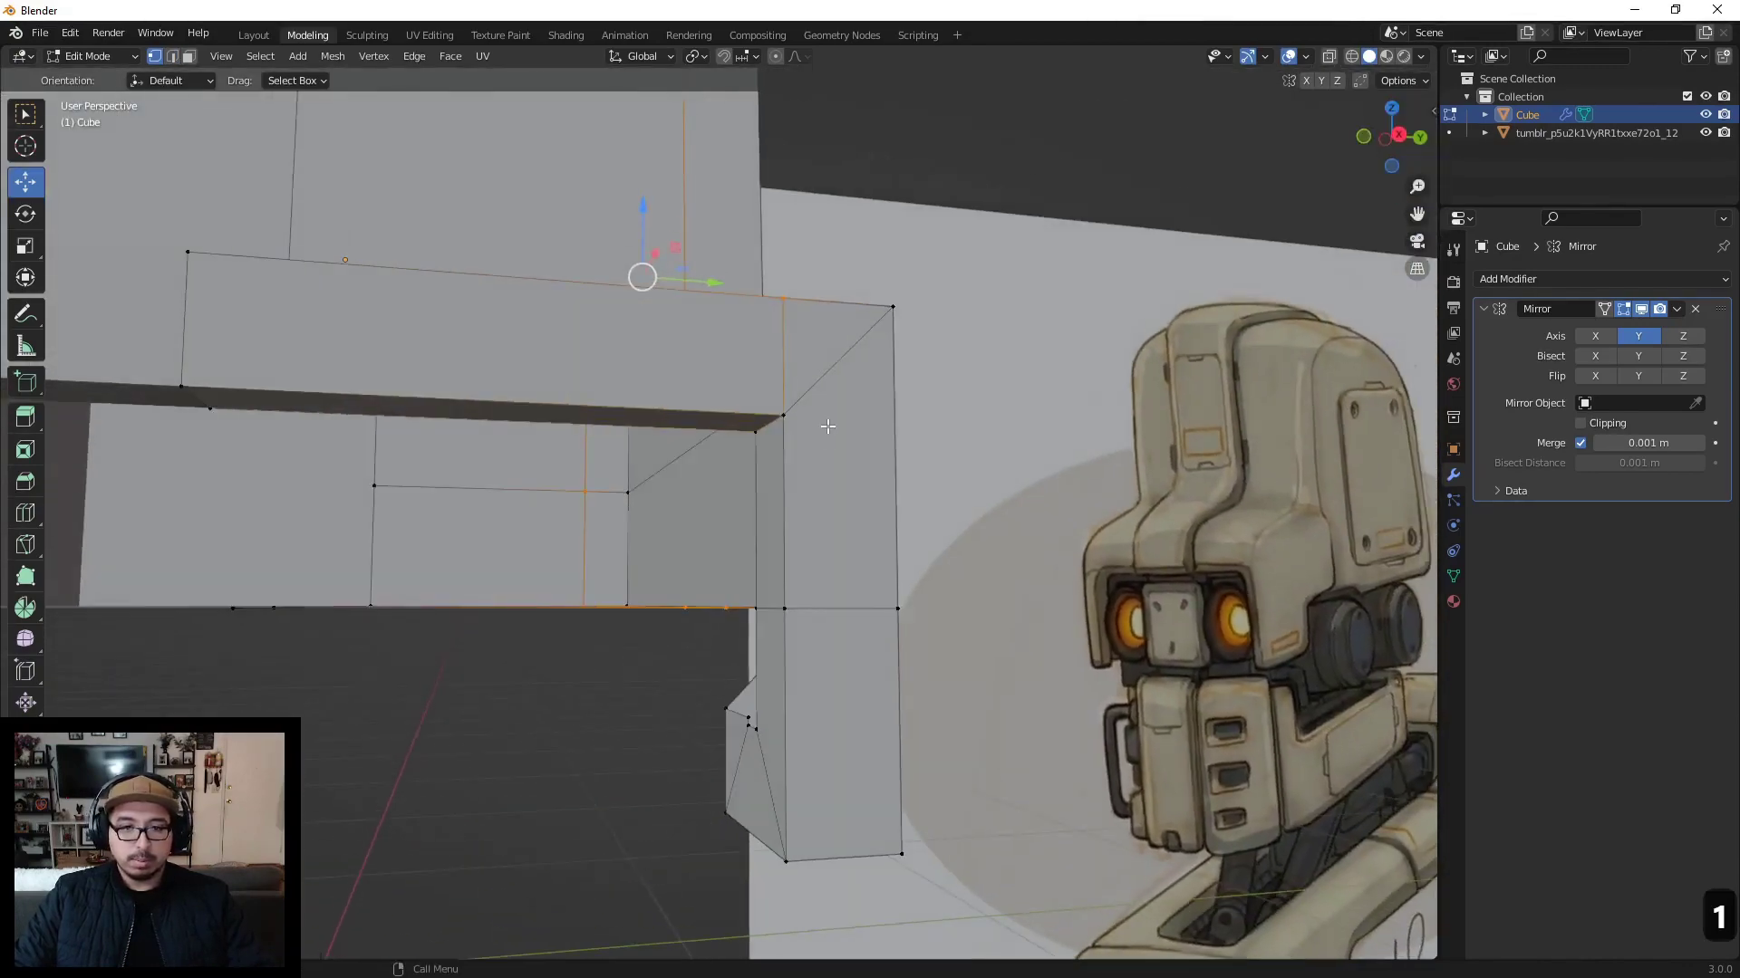
left_click(763, 389)
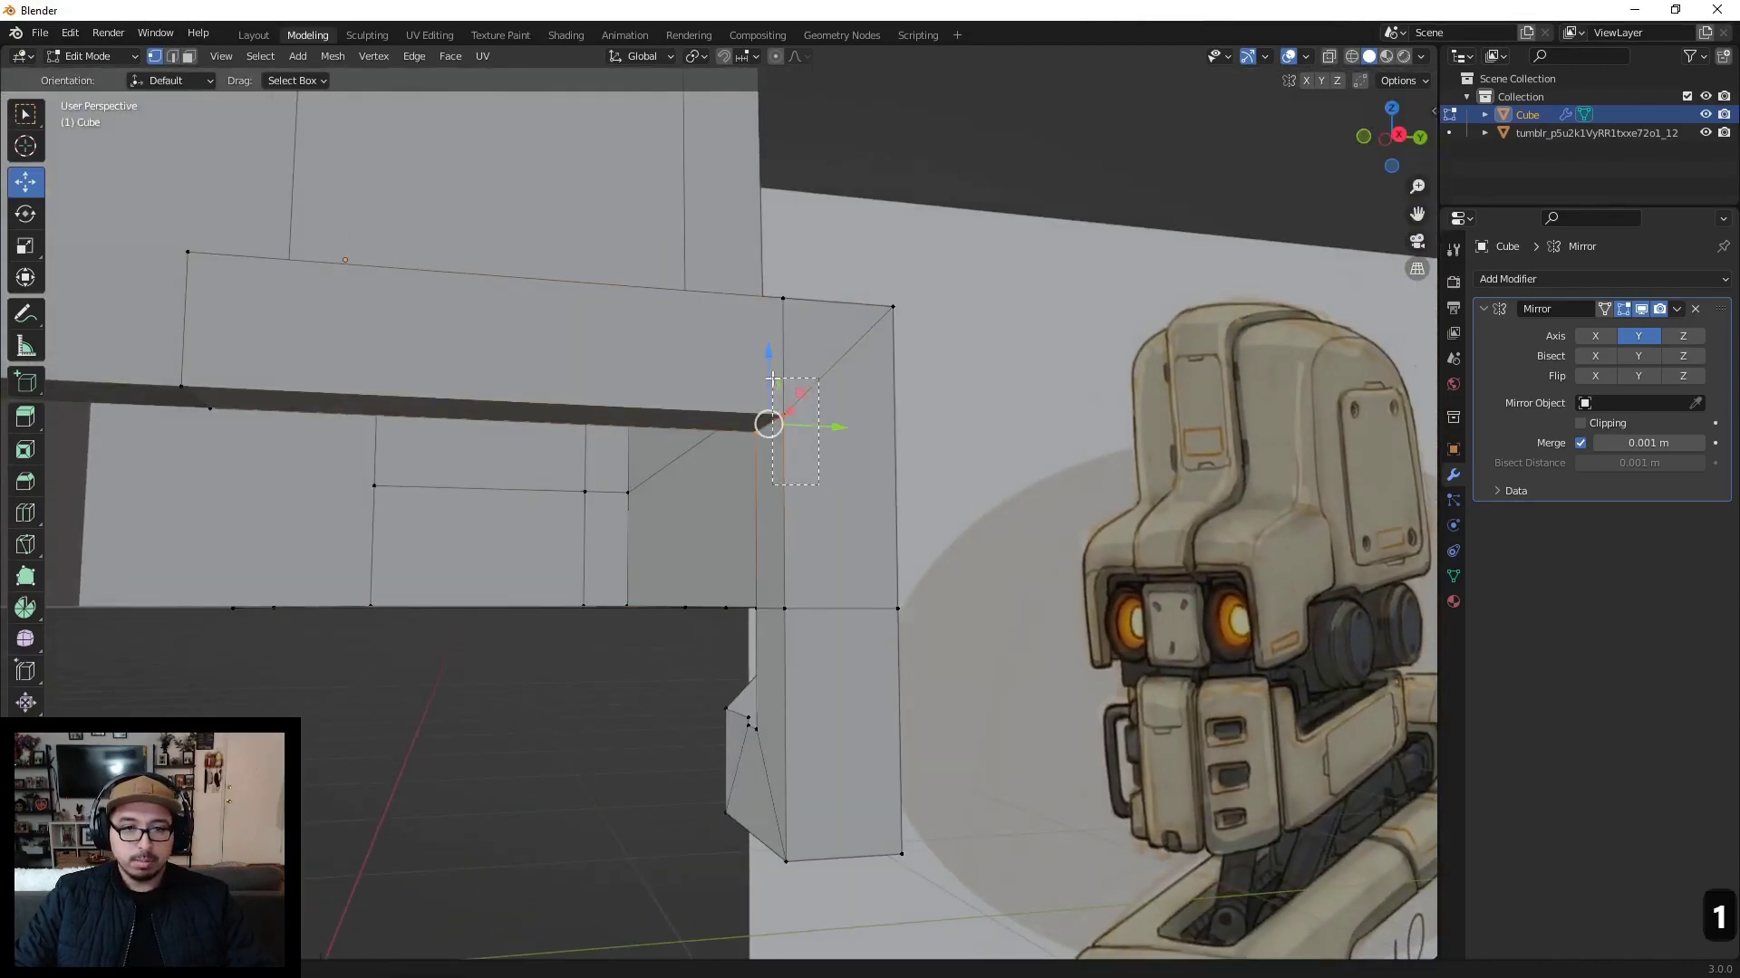
left_click_drag(771, 379, 773, 382)
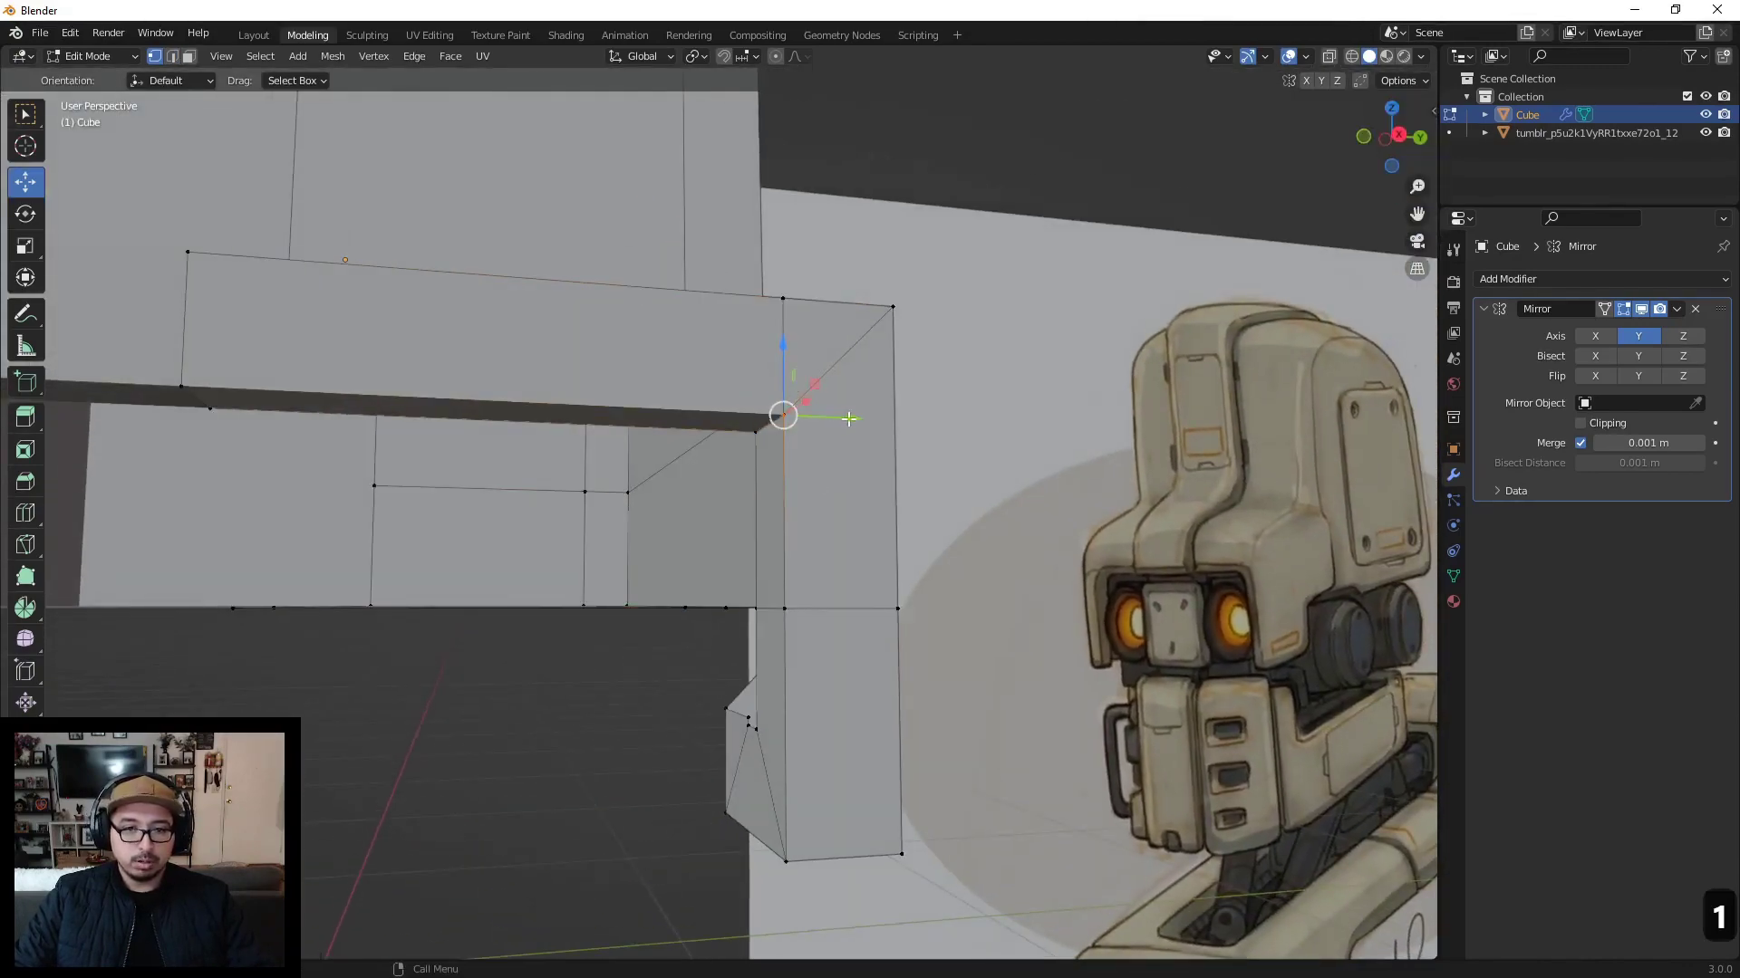
left_click(1326, 57)
left_click_drag(777, 402, 779, 404)
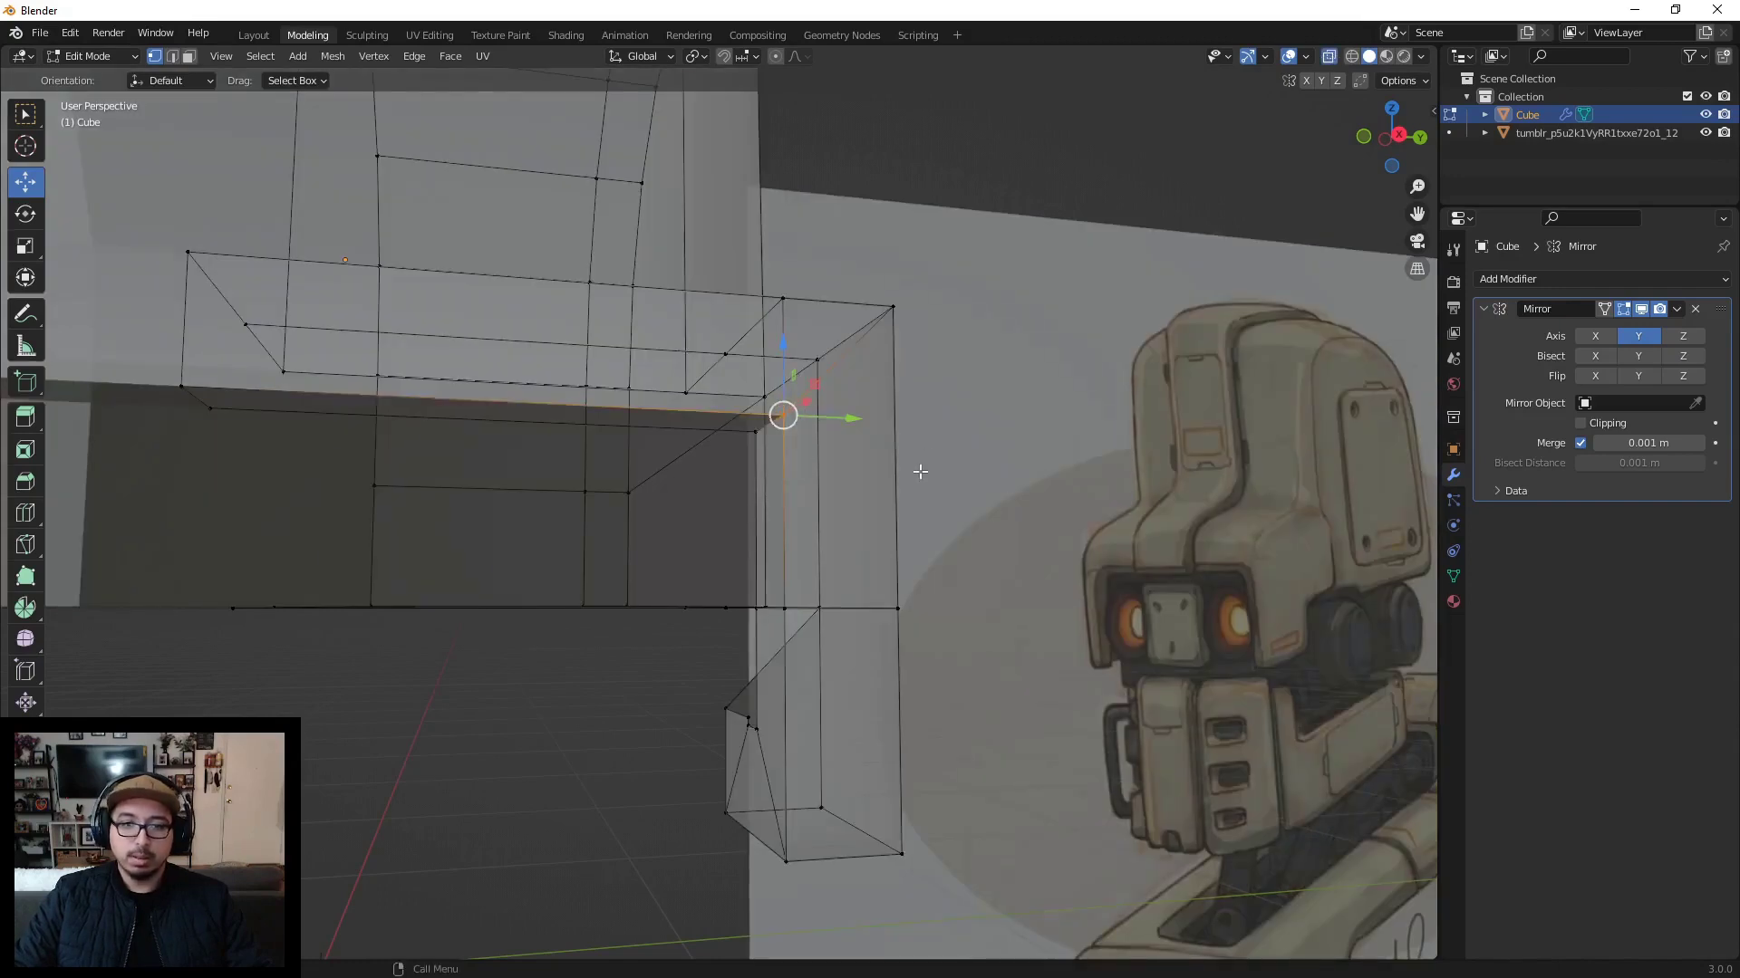
middle_click_drag(870, 445, 850, 468)
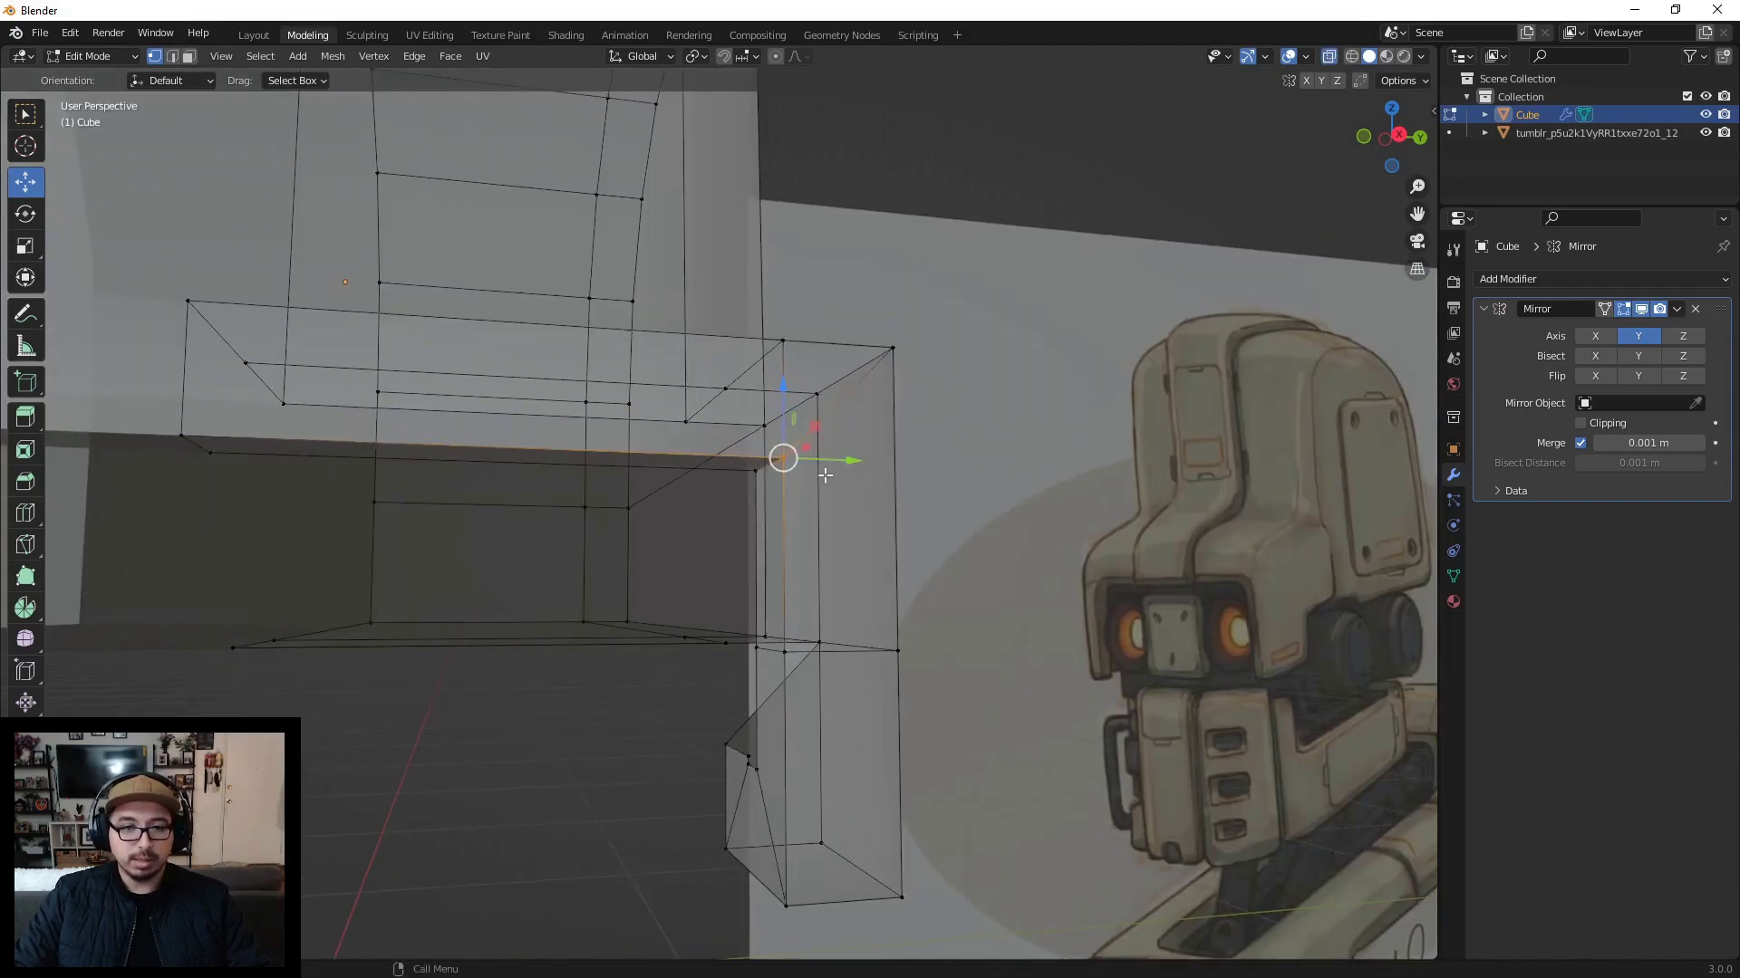
left_click(334, 57)
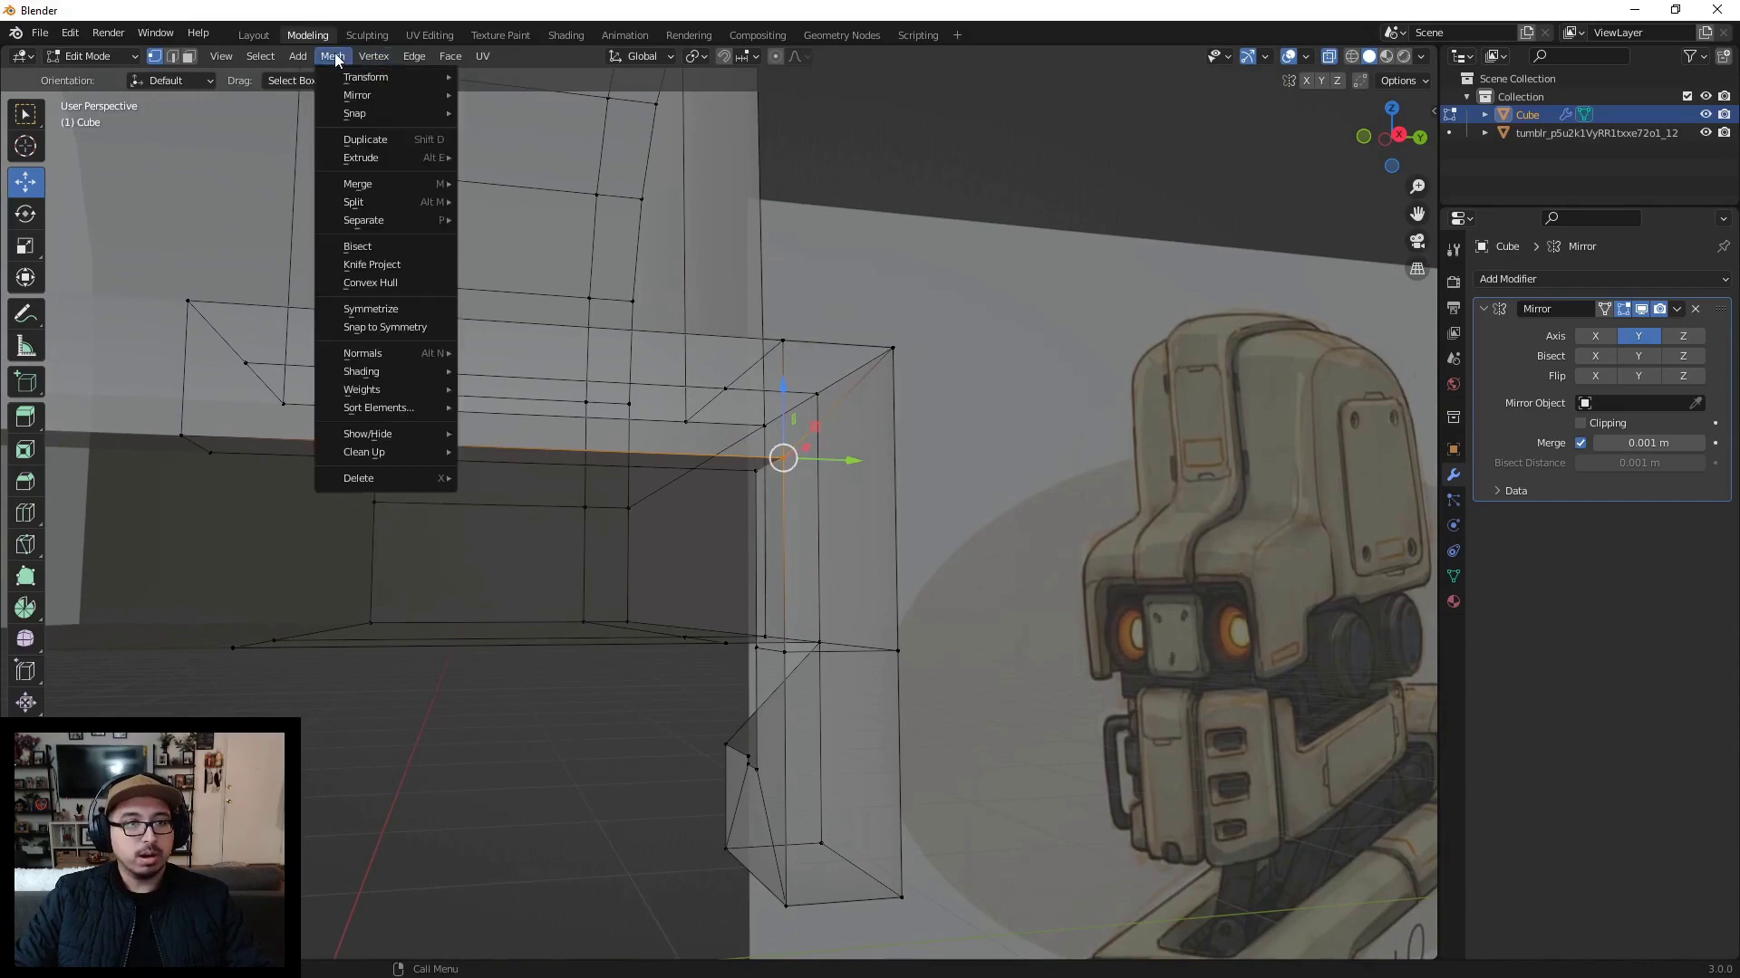
mouse_move(373, 186)
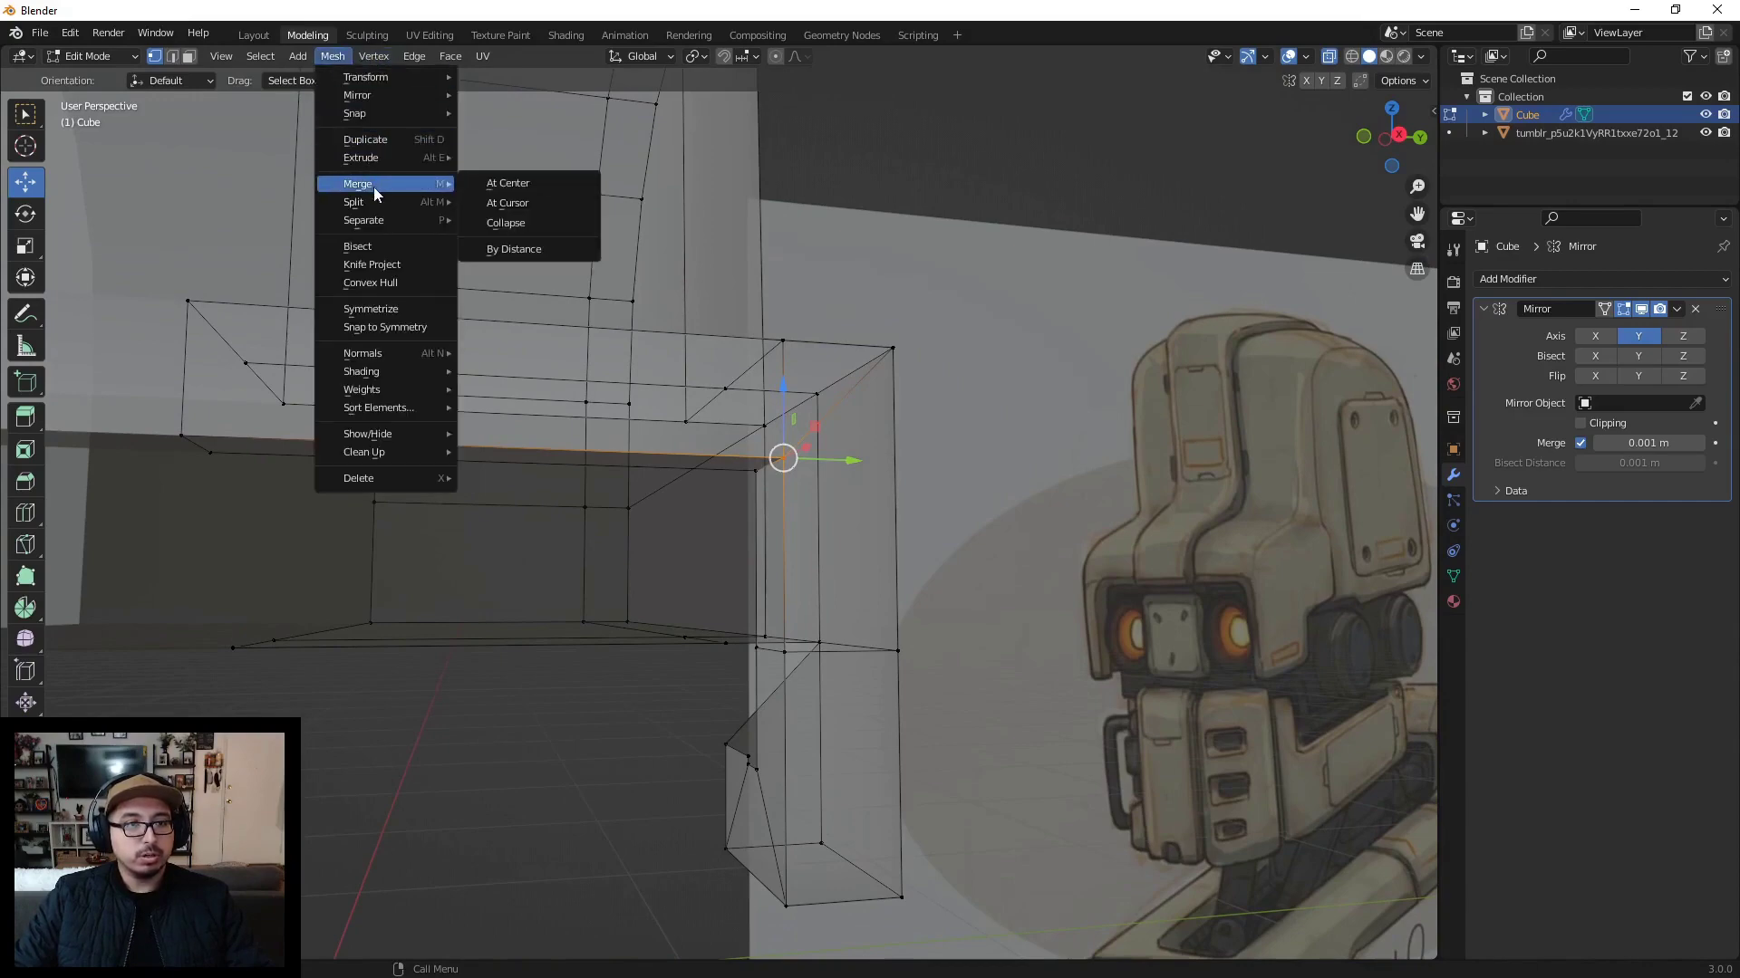
left_click(504, 187)
Step: Raise a leg vertex to square up the leg face, then merge a vertex pair at last
middle_click_drag(1042, 453, 589, 447)
scroll(590, 447, "down", 5)
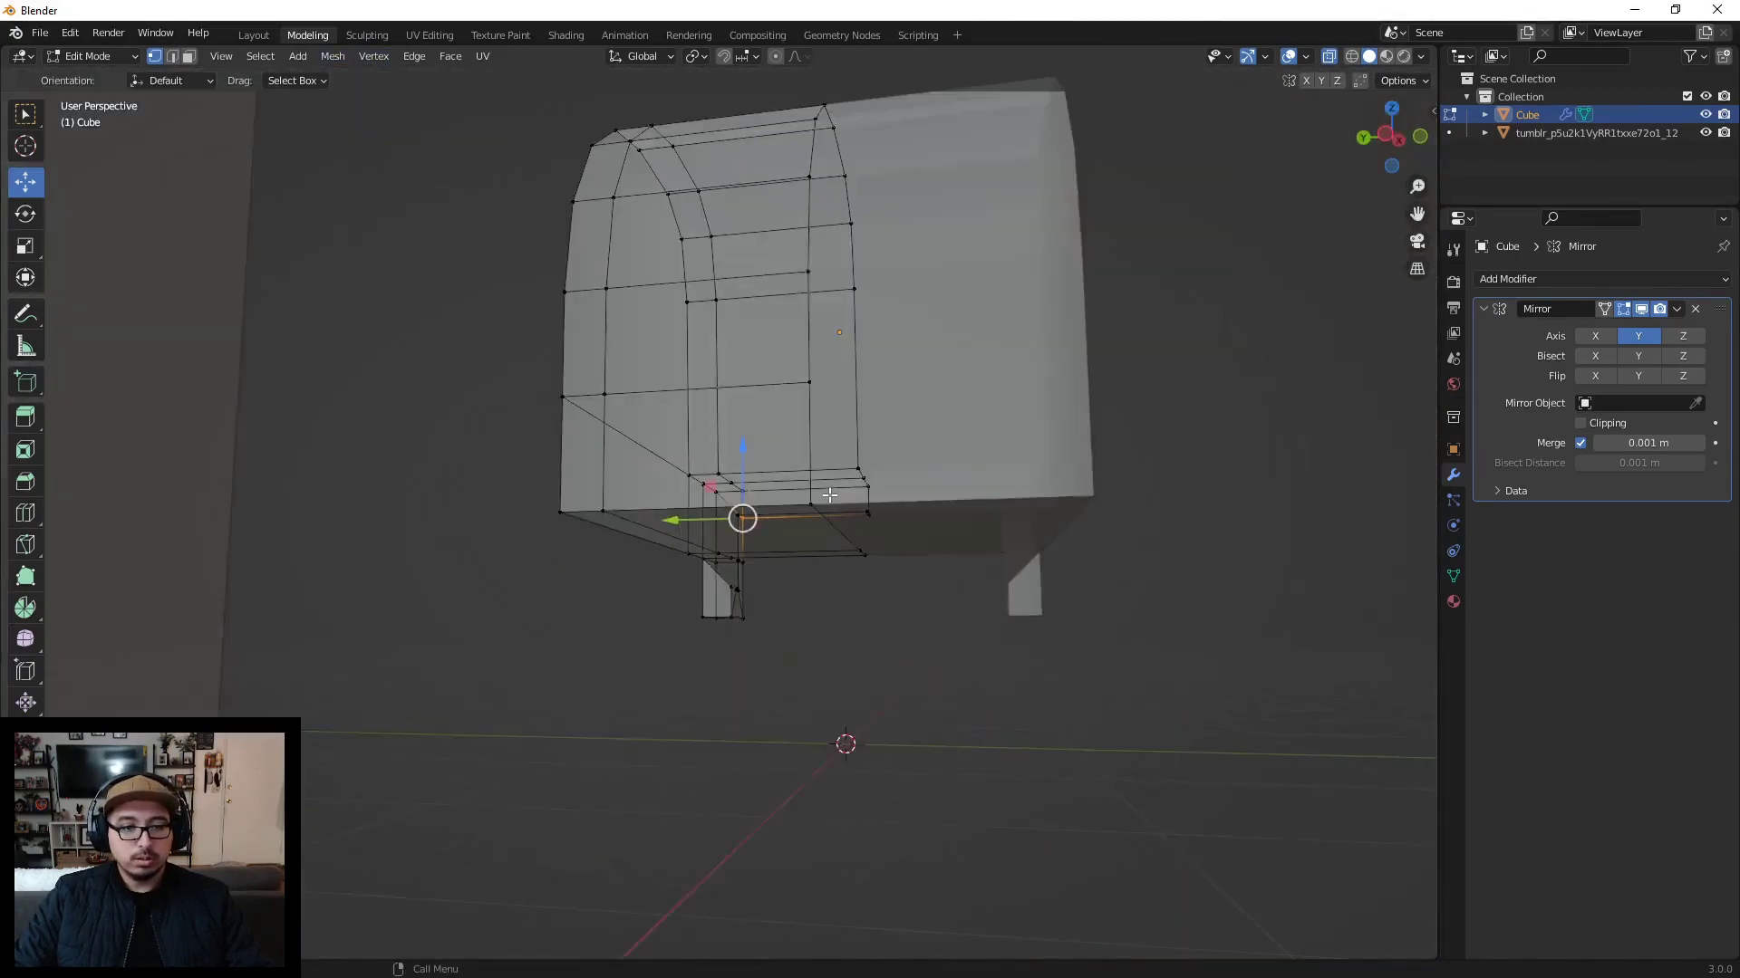
middle_click_drag(797, 621, 761, 527)
scroll(761, 526, "up", 5)
middle_click_drag(713, 633, 729, 685)
left_click(753, 700)
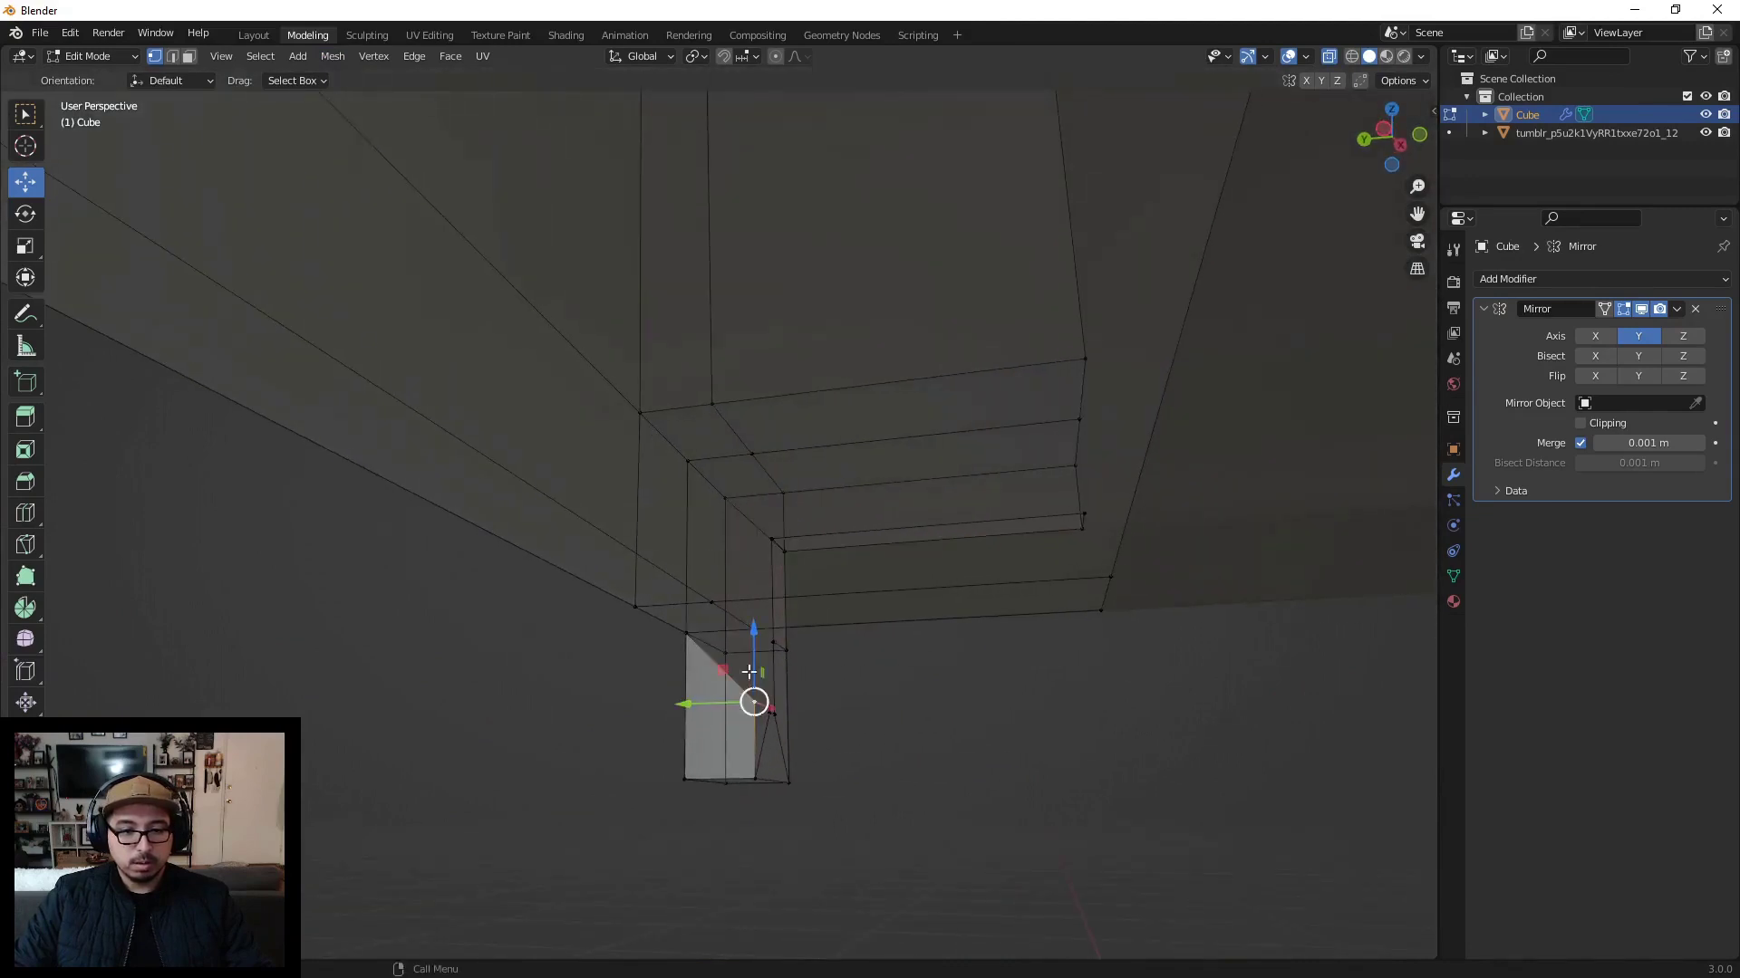
left_click_drag(753, 633, 755, 580)
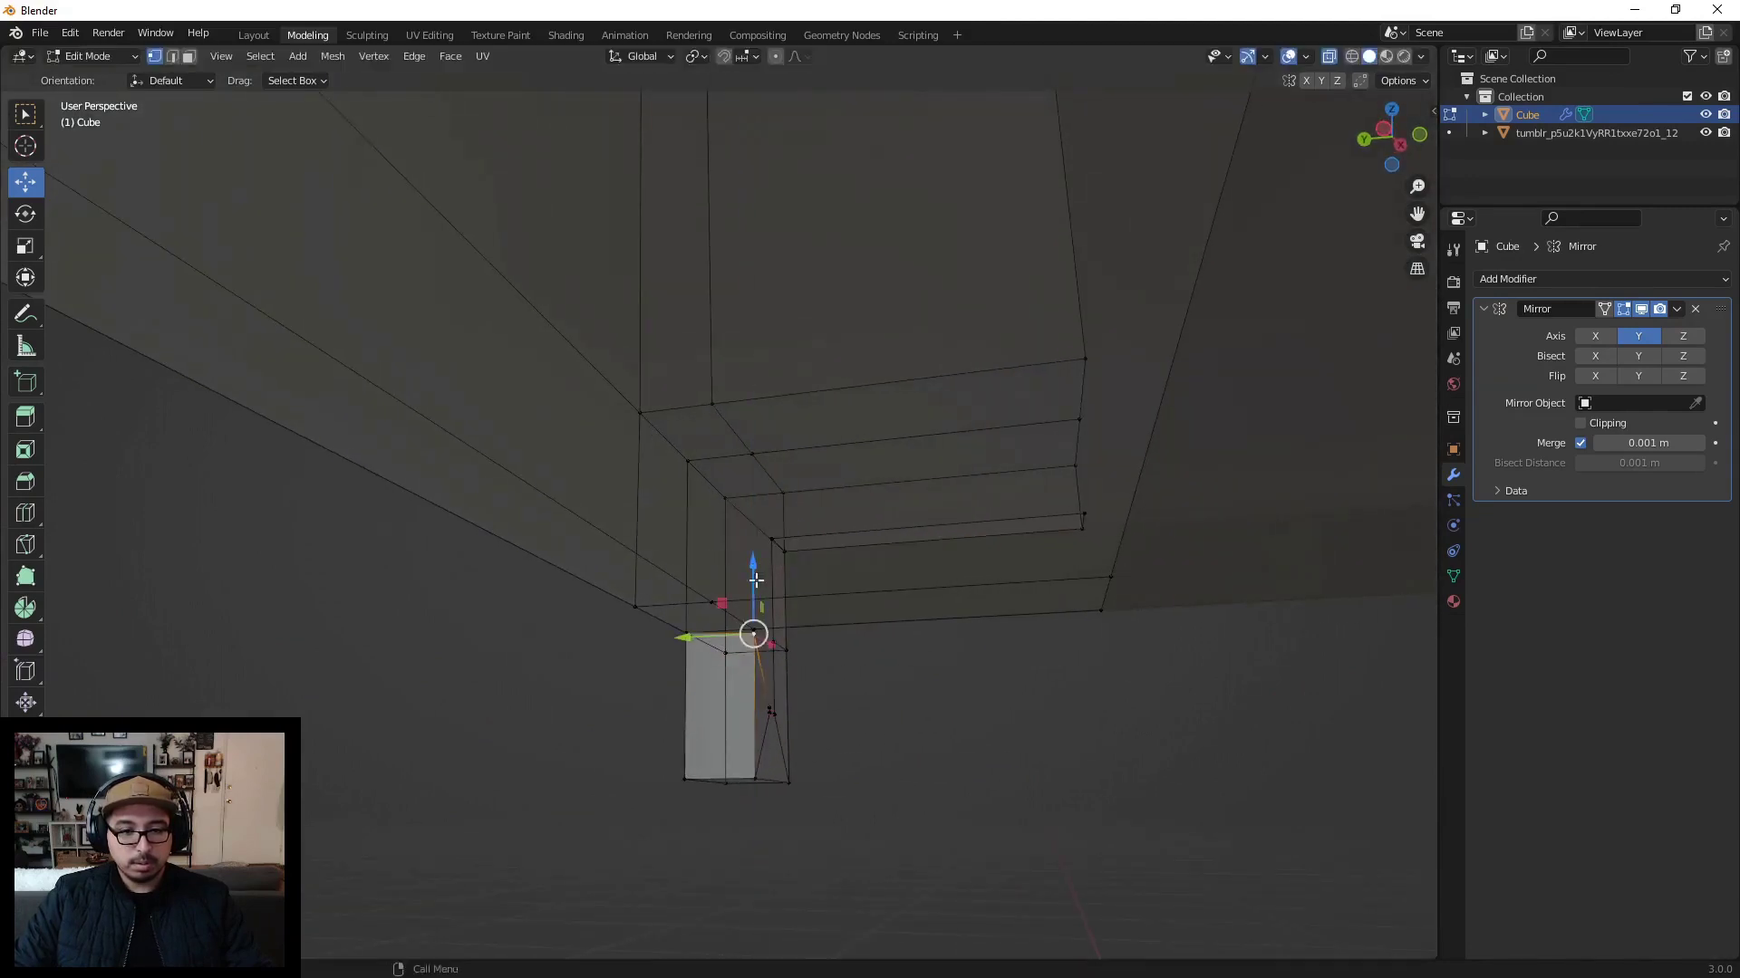
left_click(752, 627, "shift")
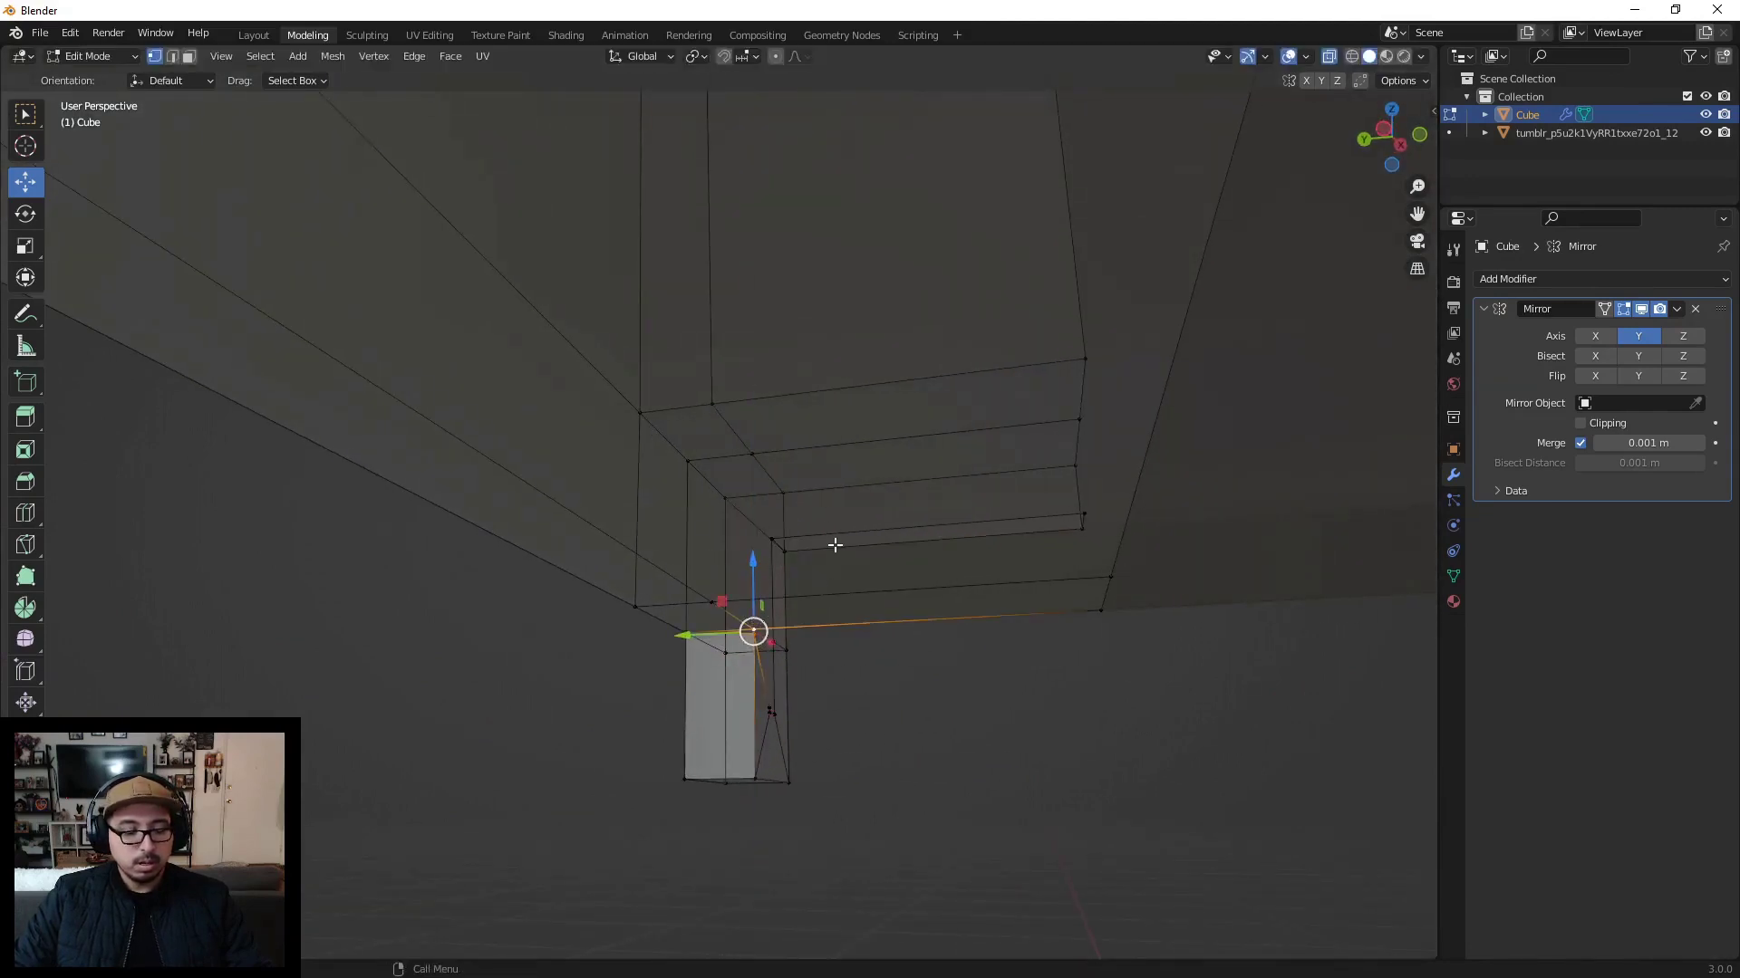
key("m")
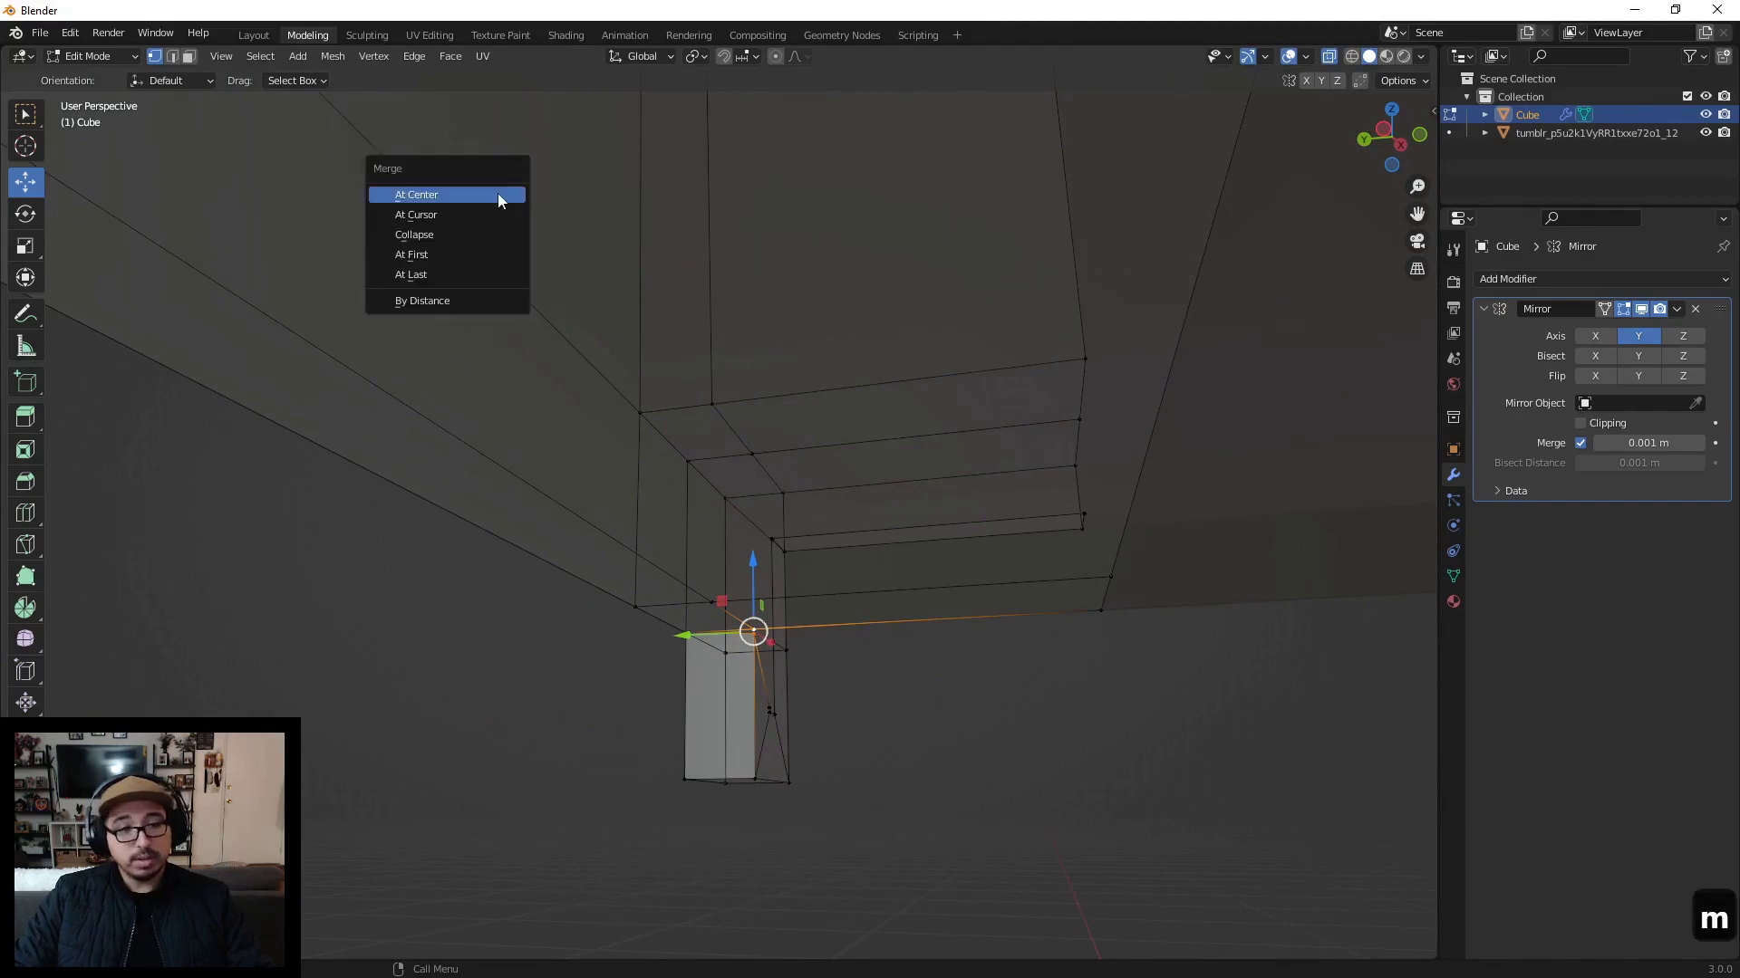
left_click(485, 274)
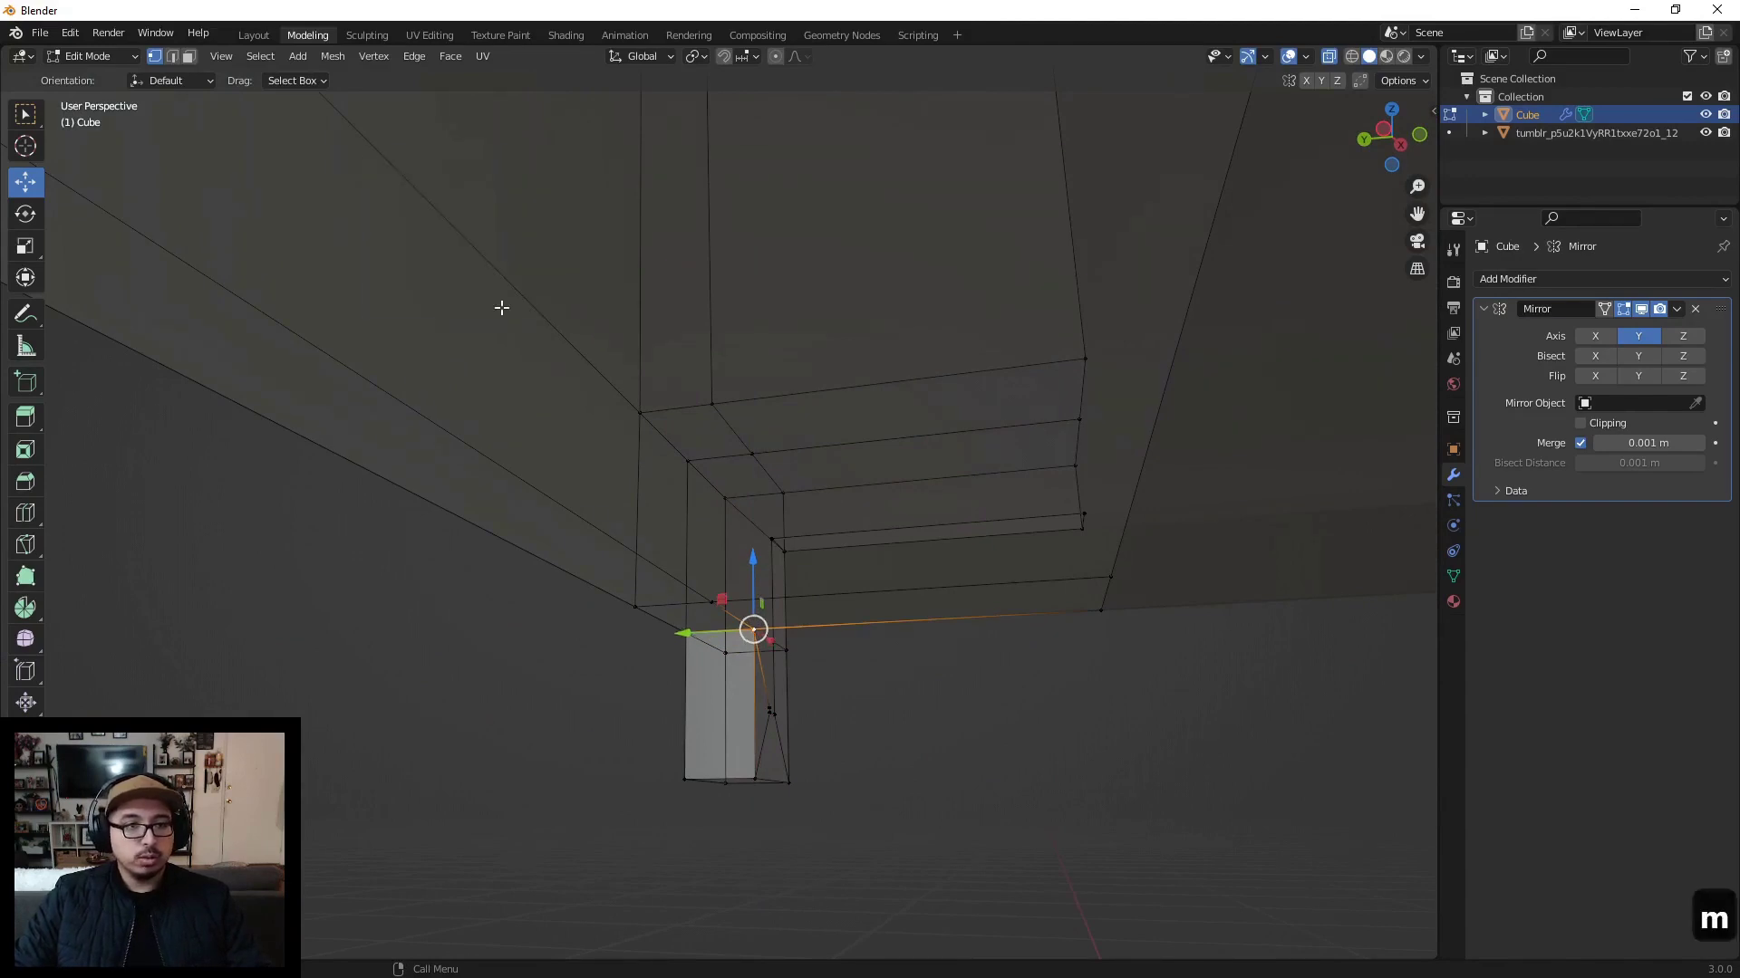
Step: Merge the leg-corner vertices by repeating the merge, then move neighbouring vertices along X
middle_click_drag(802, 647, 872, 480)
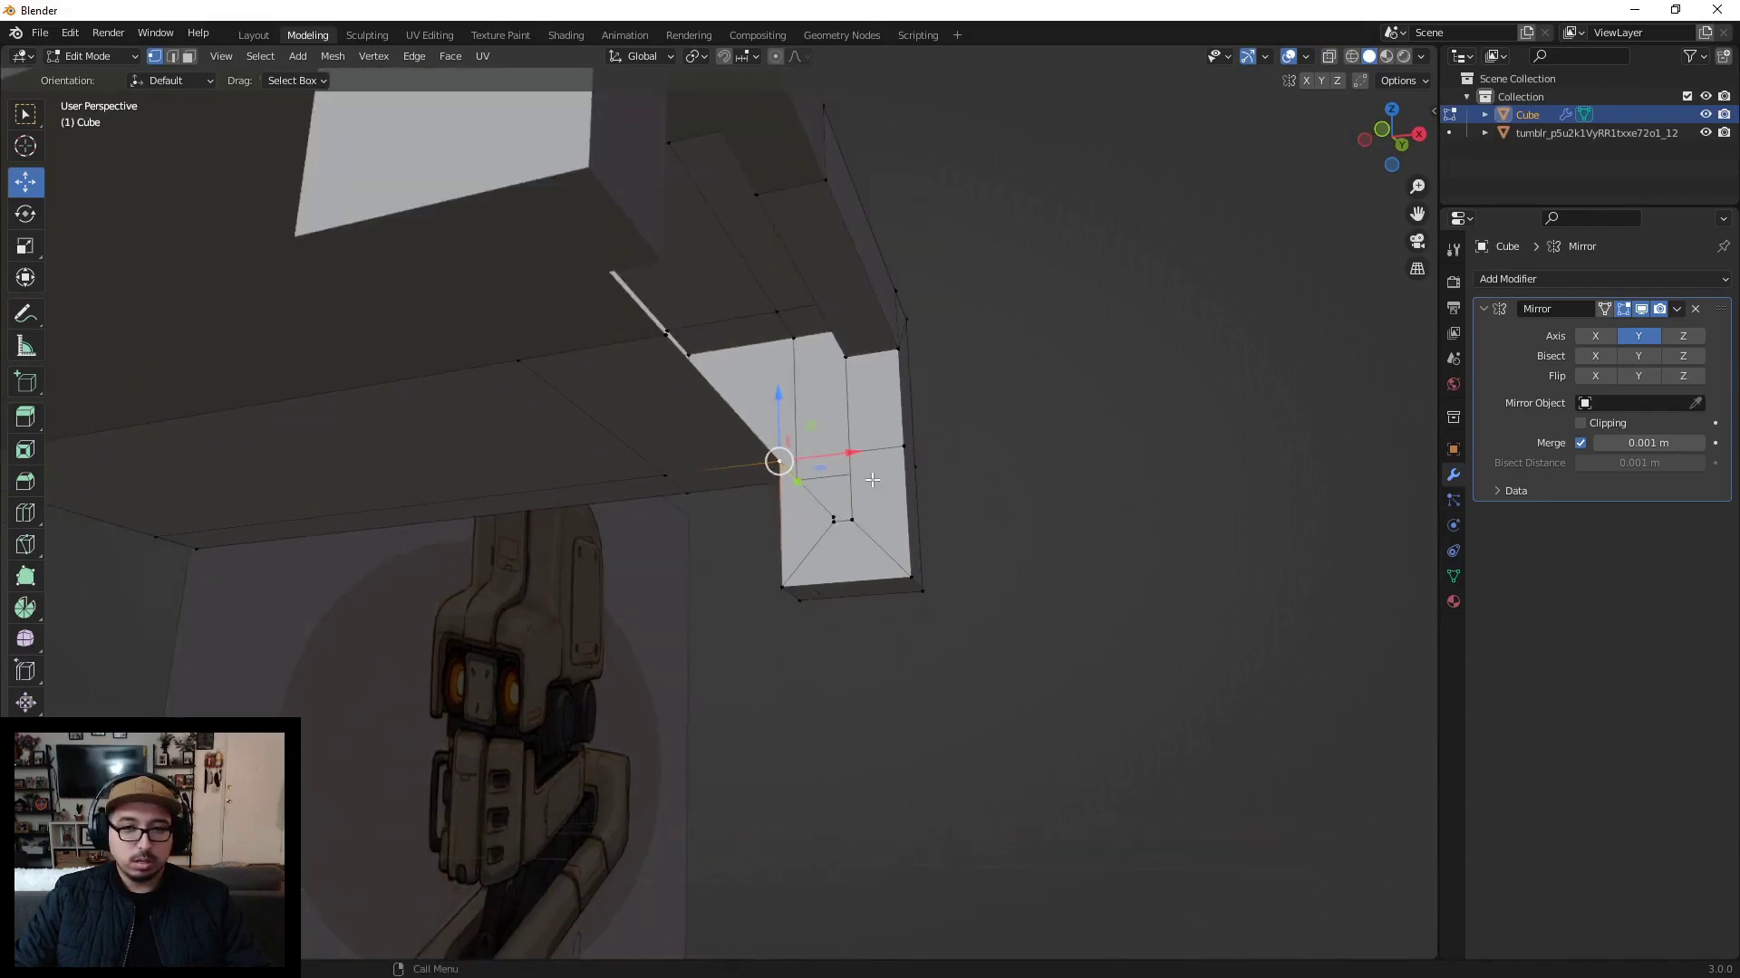
left_click(854, 522)
left_click(830, 525, "shift")
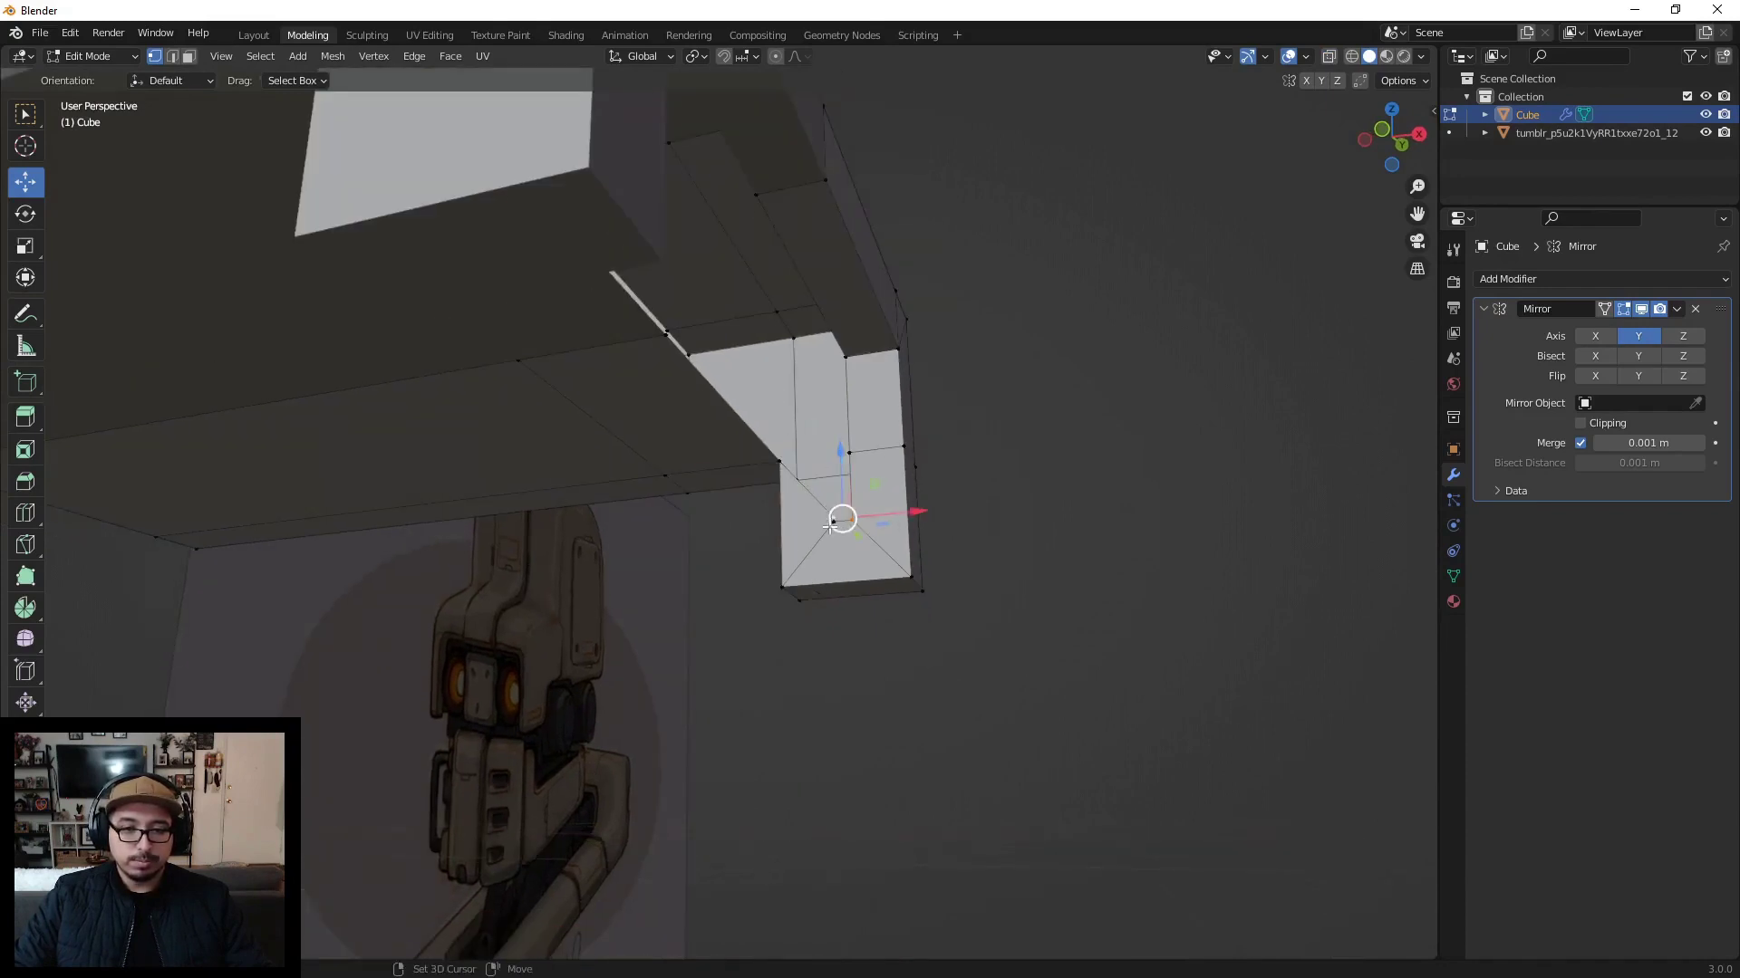
left_click(852, 454, "shift")
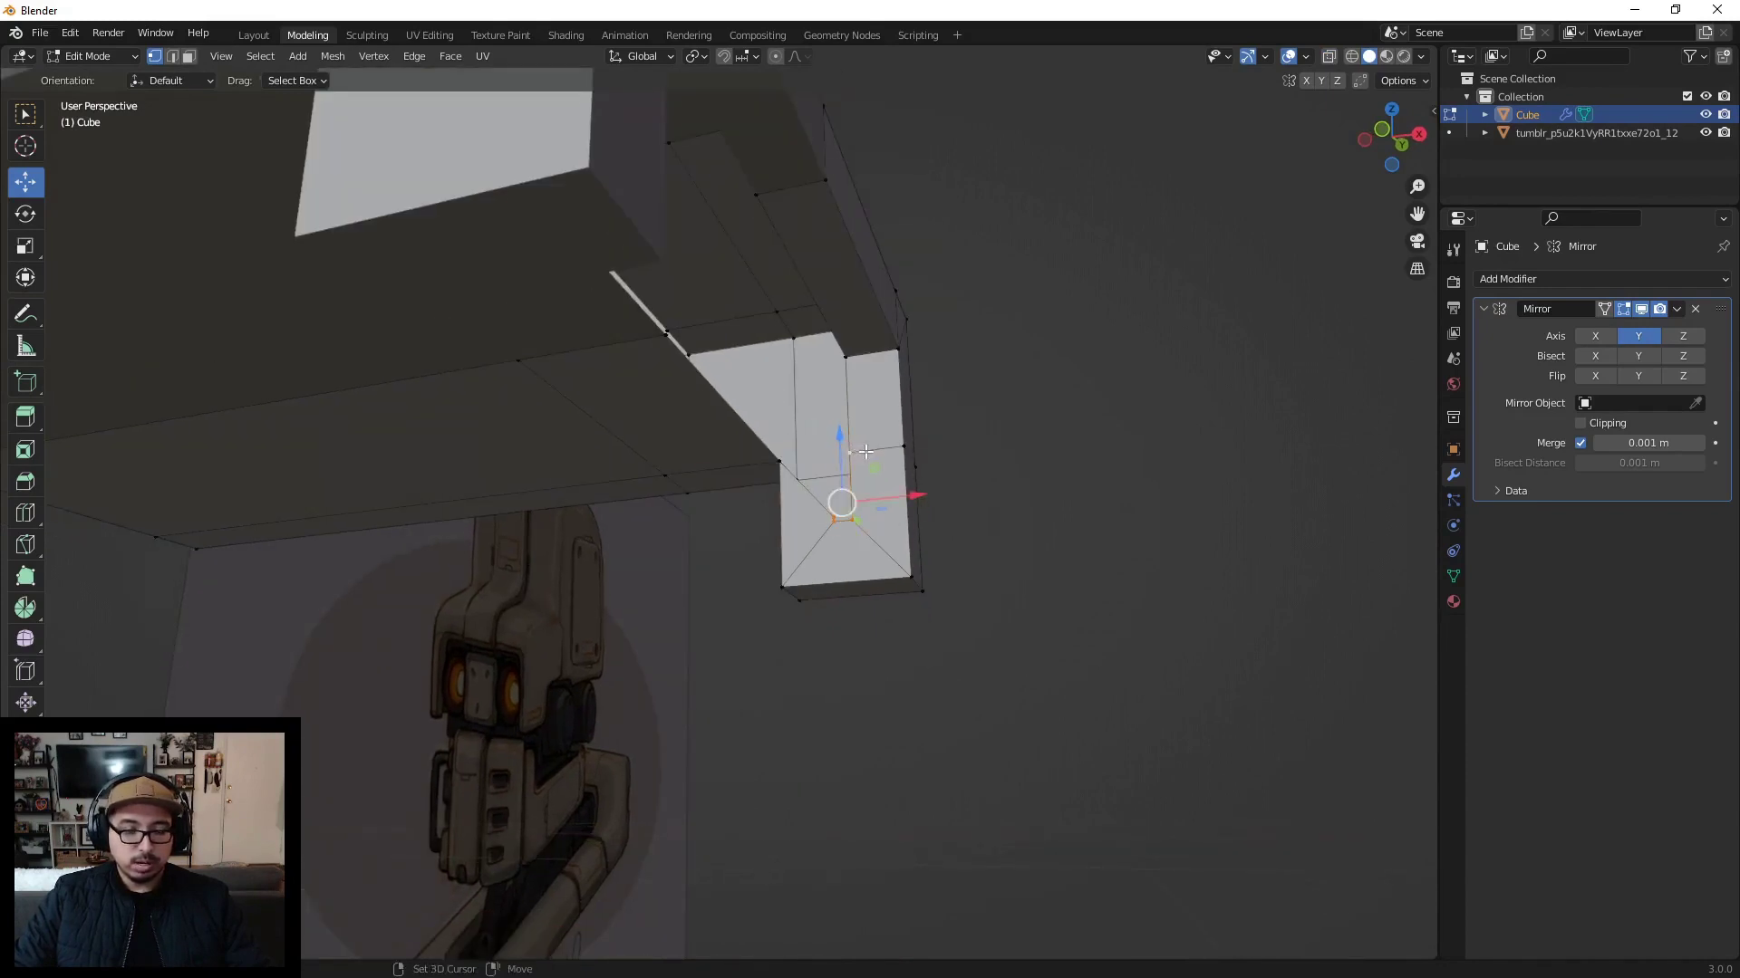
key("shift+r")
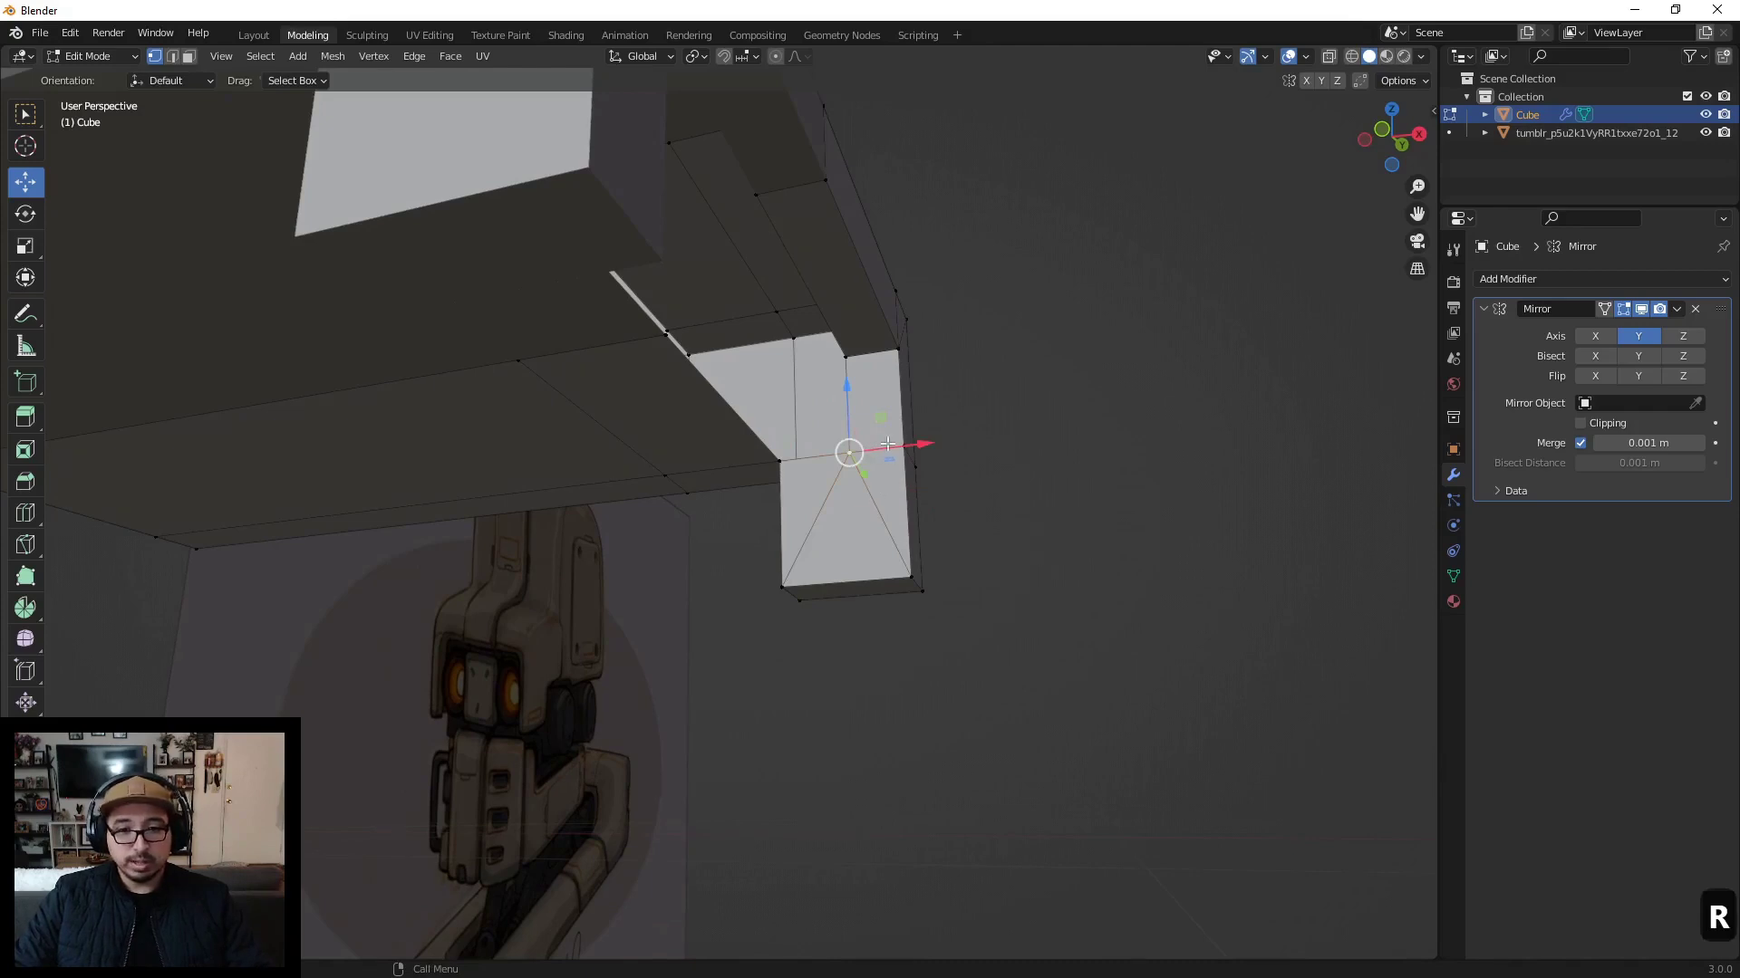
middle_click_drag(887, 444, 855, 512, "shift")
left_click(847, 447, "shift")
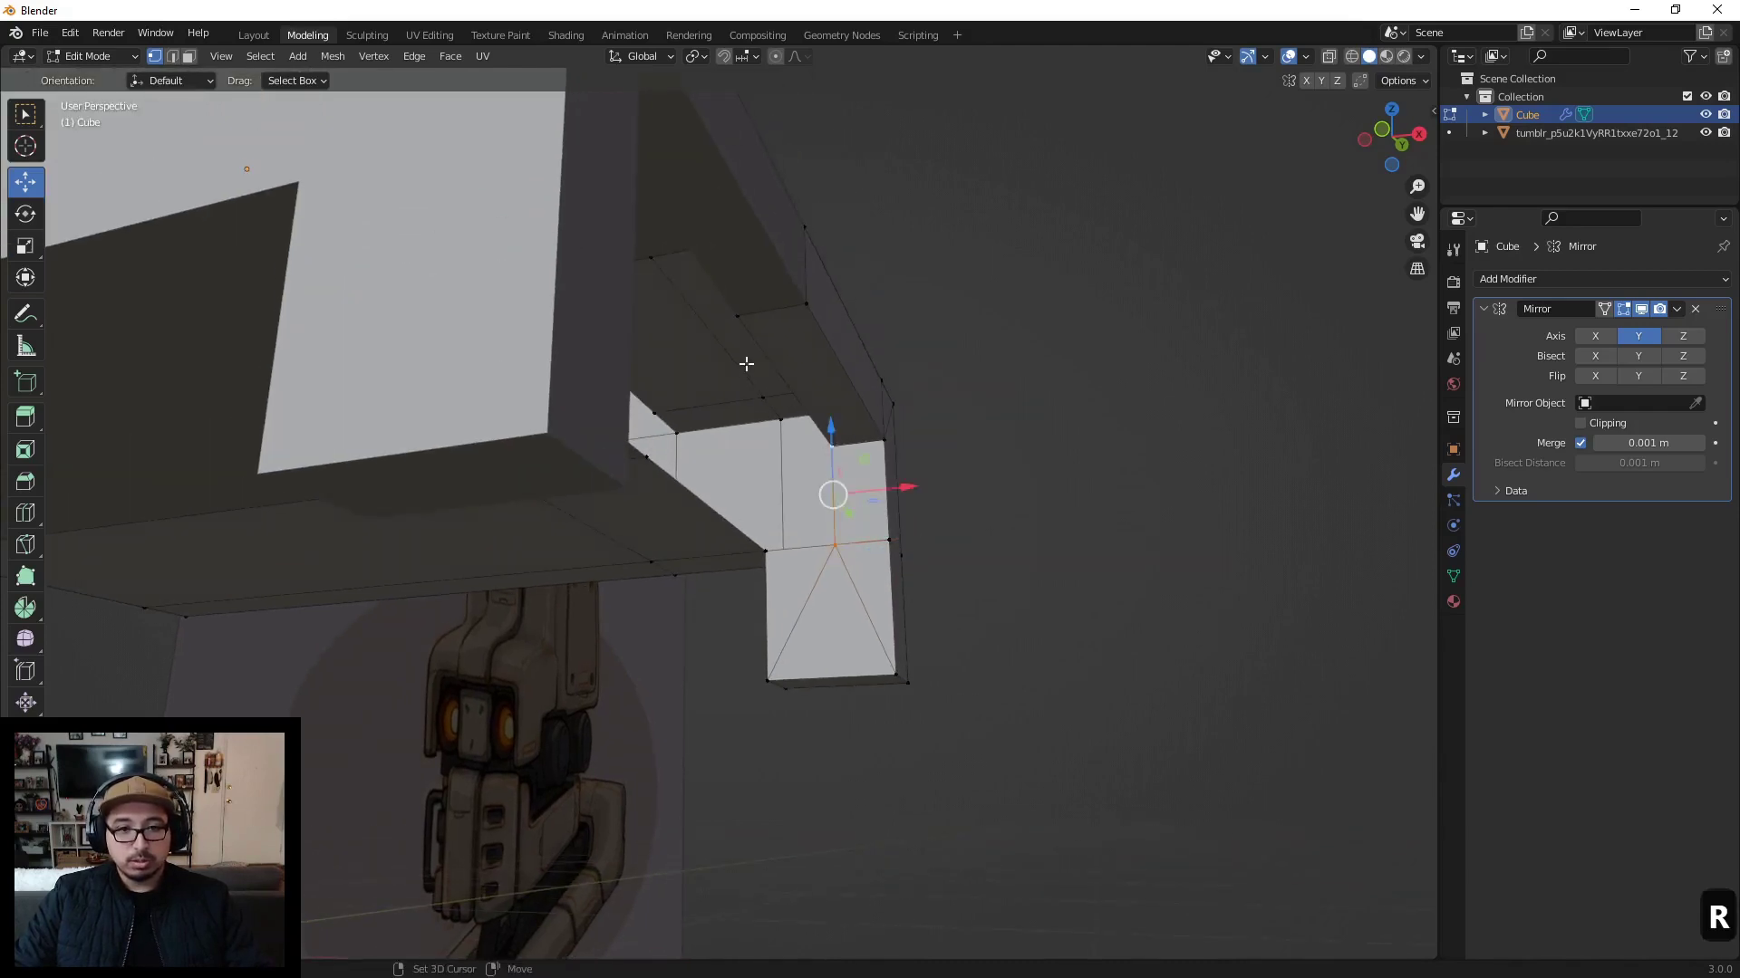
key("g")
key("x")
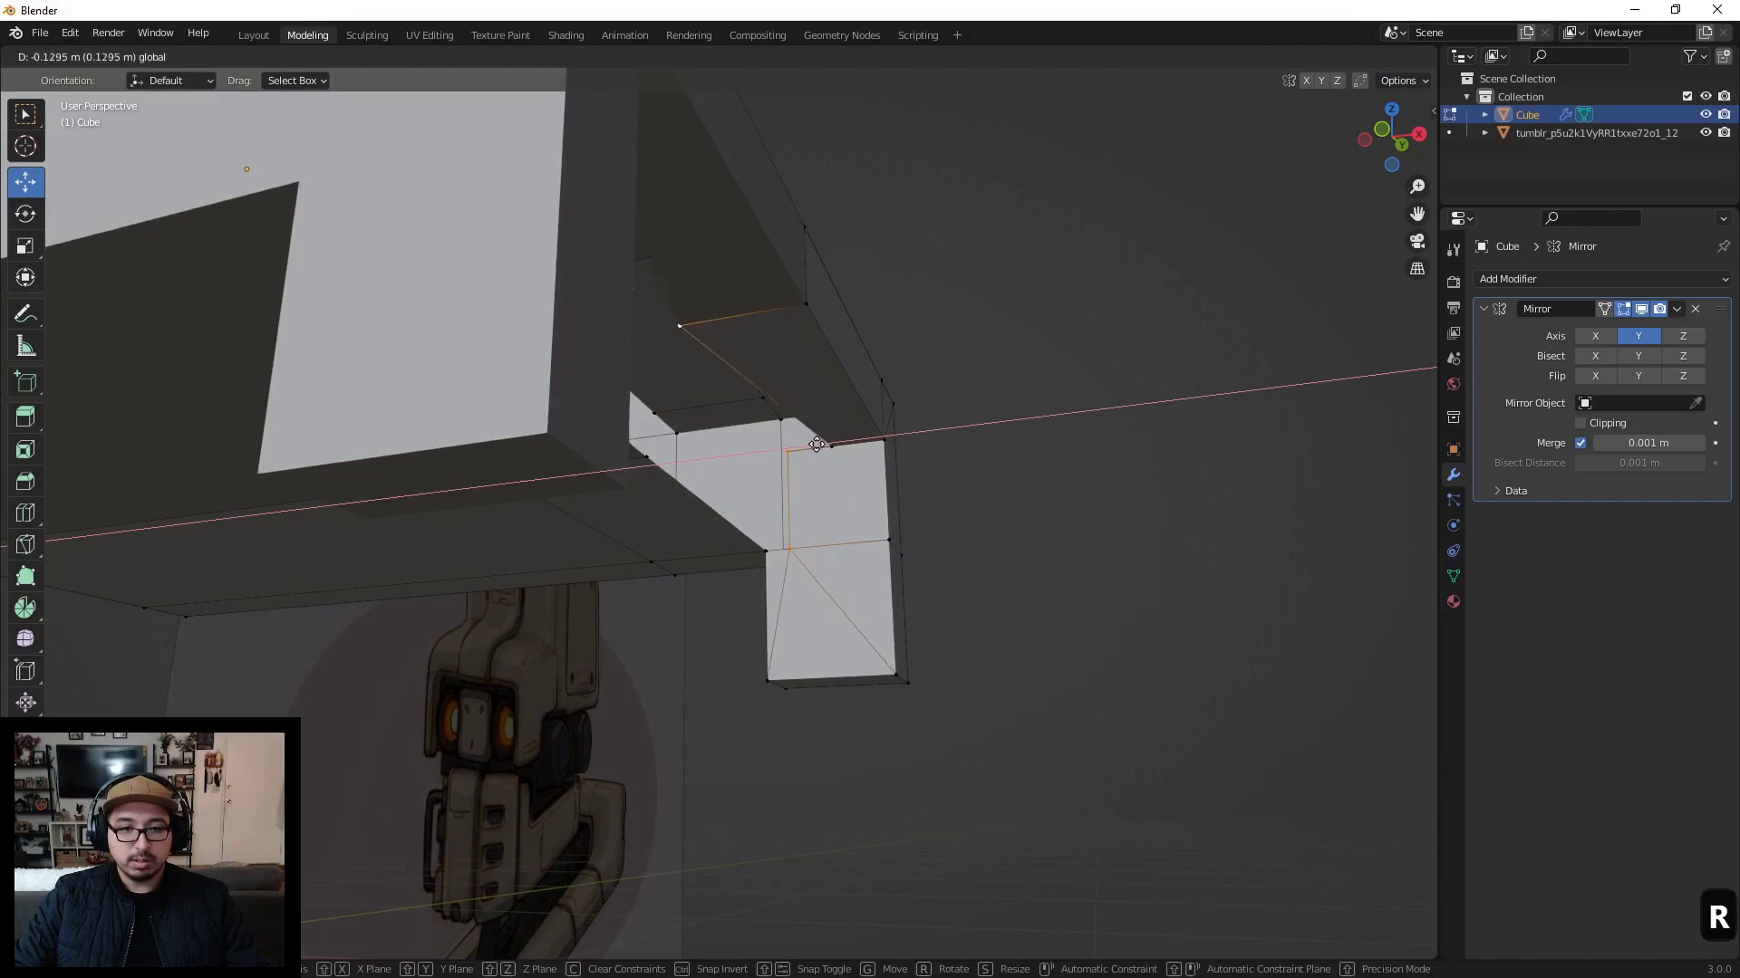
left_click(725, 446)
Step: Merge the remaining stray leg vertex pairs at last, undoing an accidental repeat
left_click(752, 563, "shift")
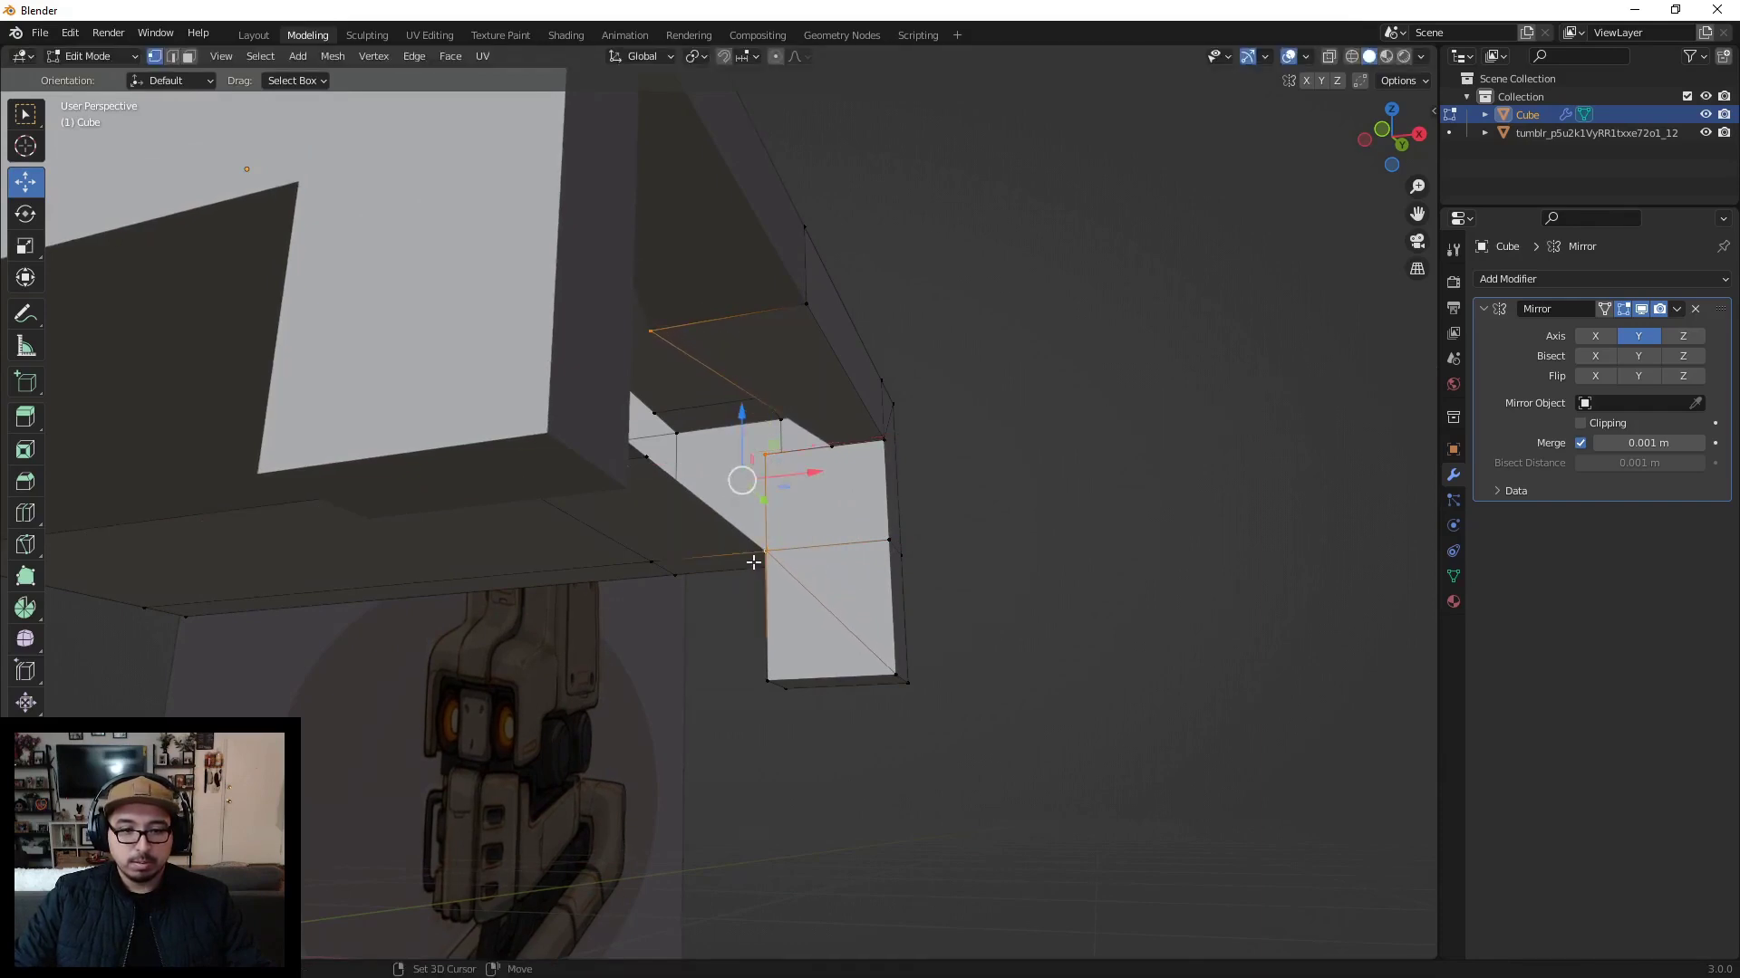
left_click_drag(454, 275, 823, 530, "ctrl")
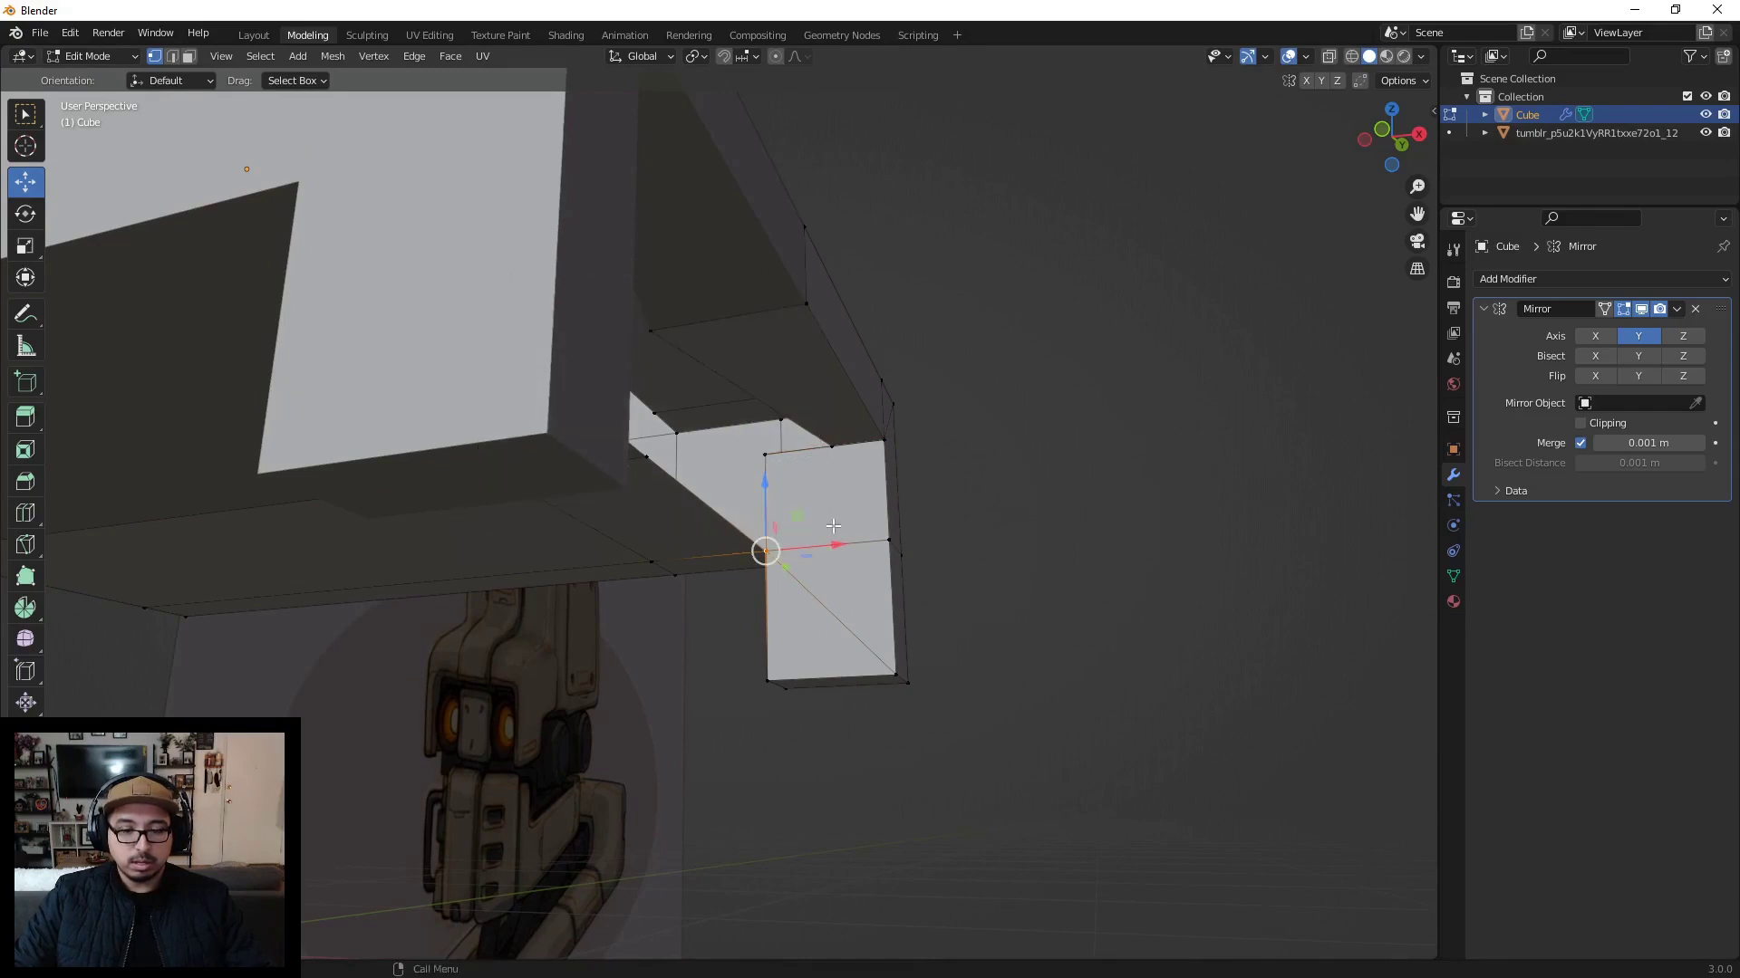
key("r")
key("ctrl+z")
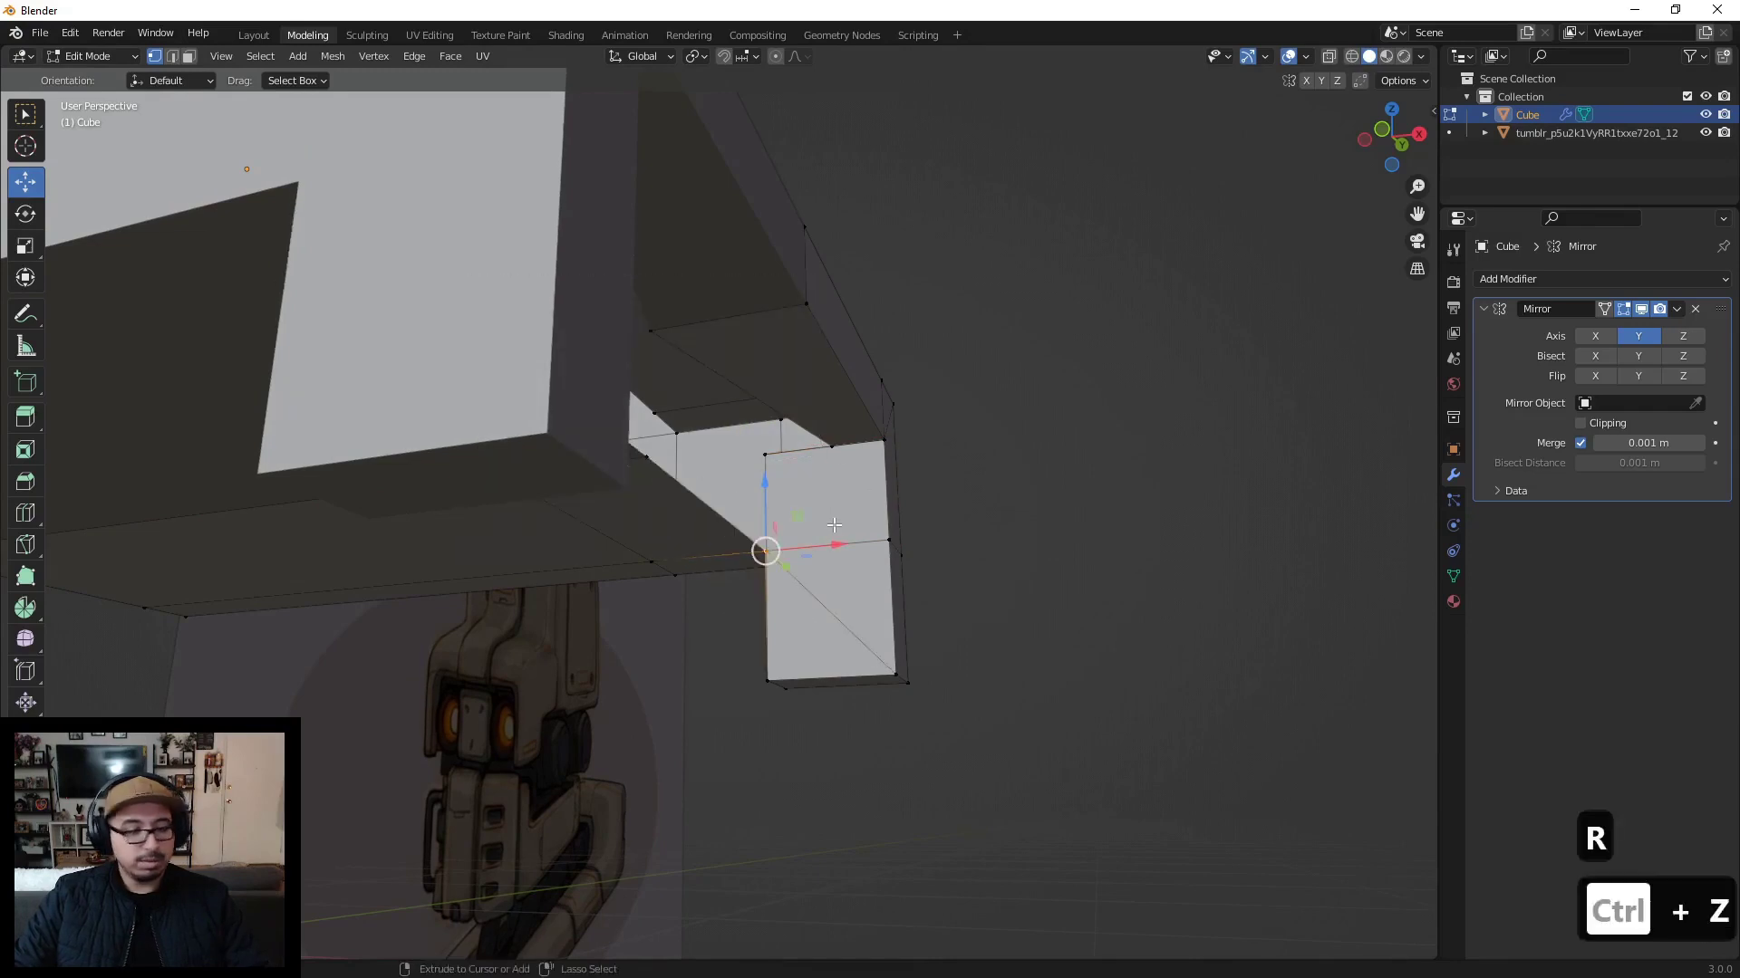
key("m")
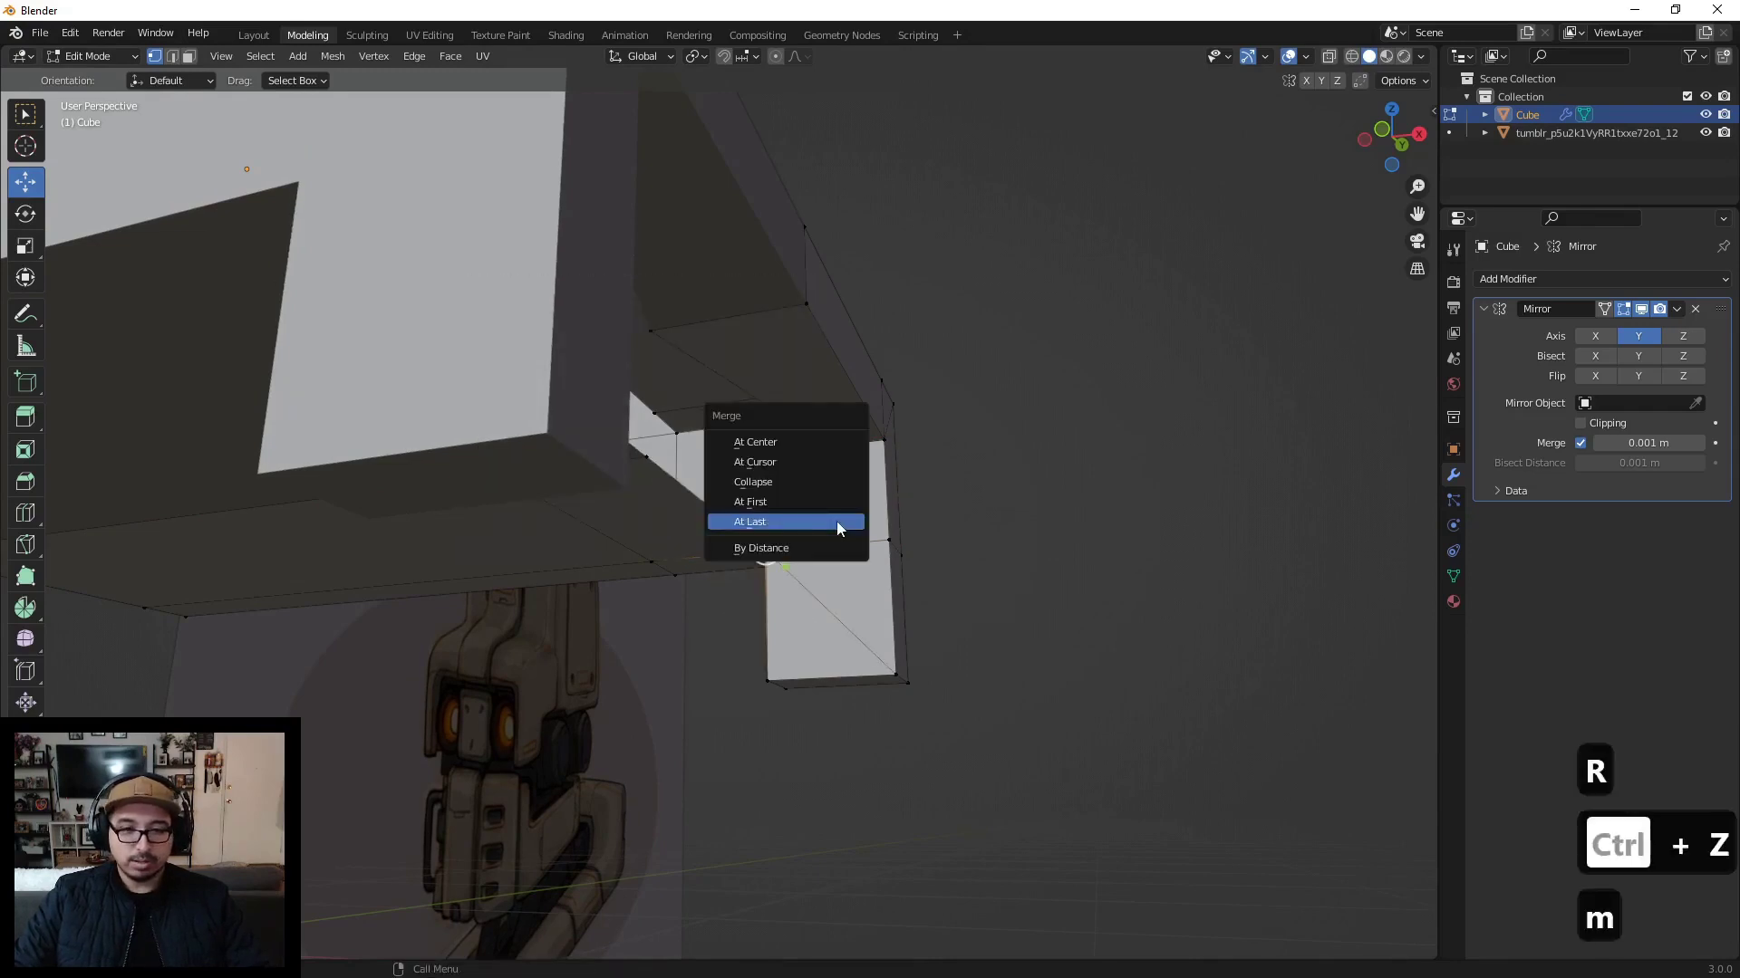
left_click(835, 520)
left_click(839, 447, "alt")
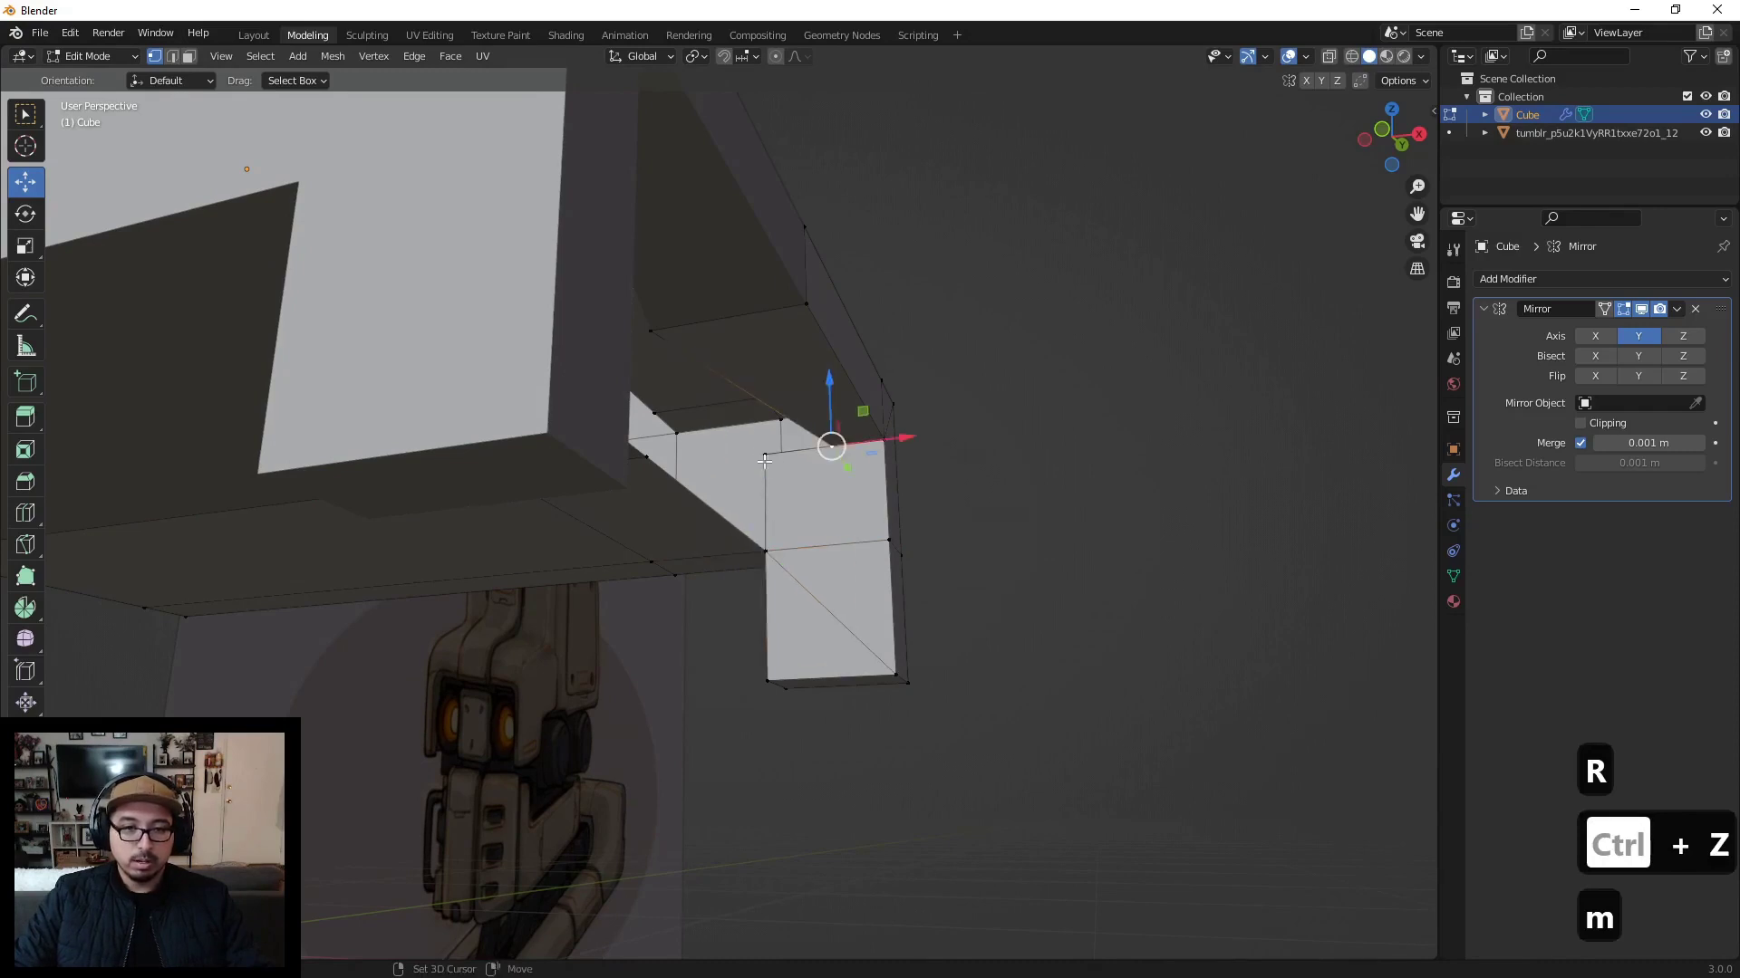
left_click(765, 460, "shift")
key("shift+r")
left_click(950, 545)
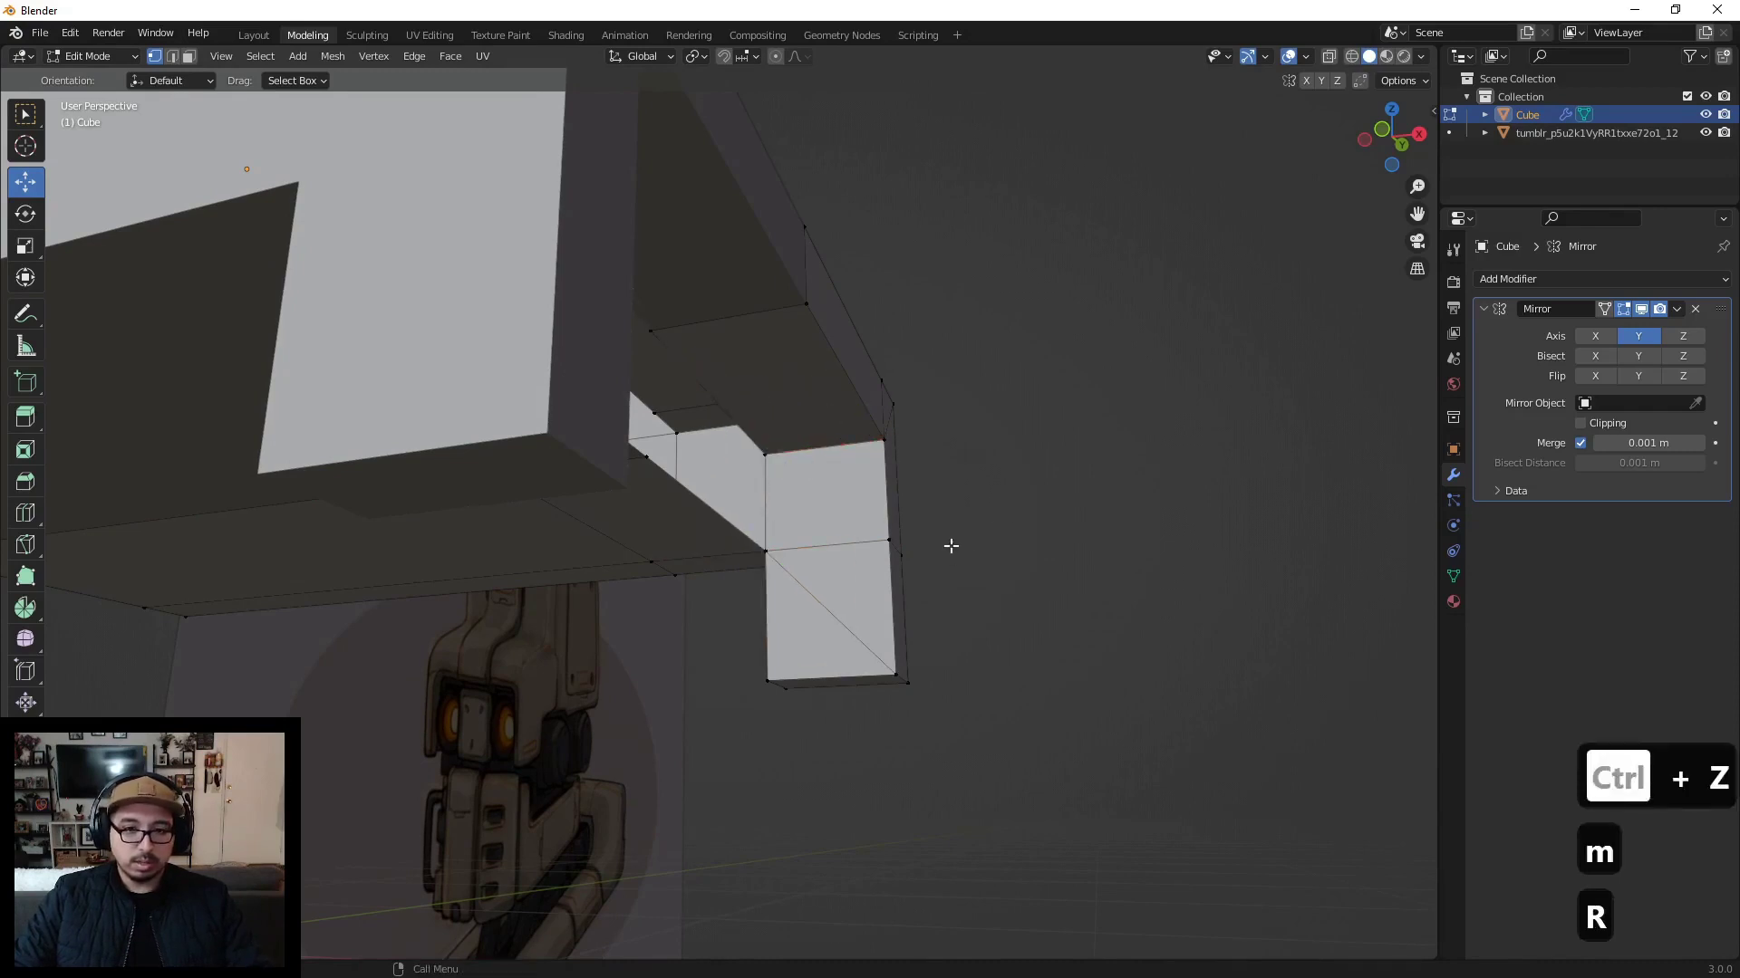
Step: Dissolve the diagonal edge on the leg face so it becomes a quad
middle_click_drag(950, 545, 852, 589)
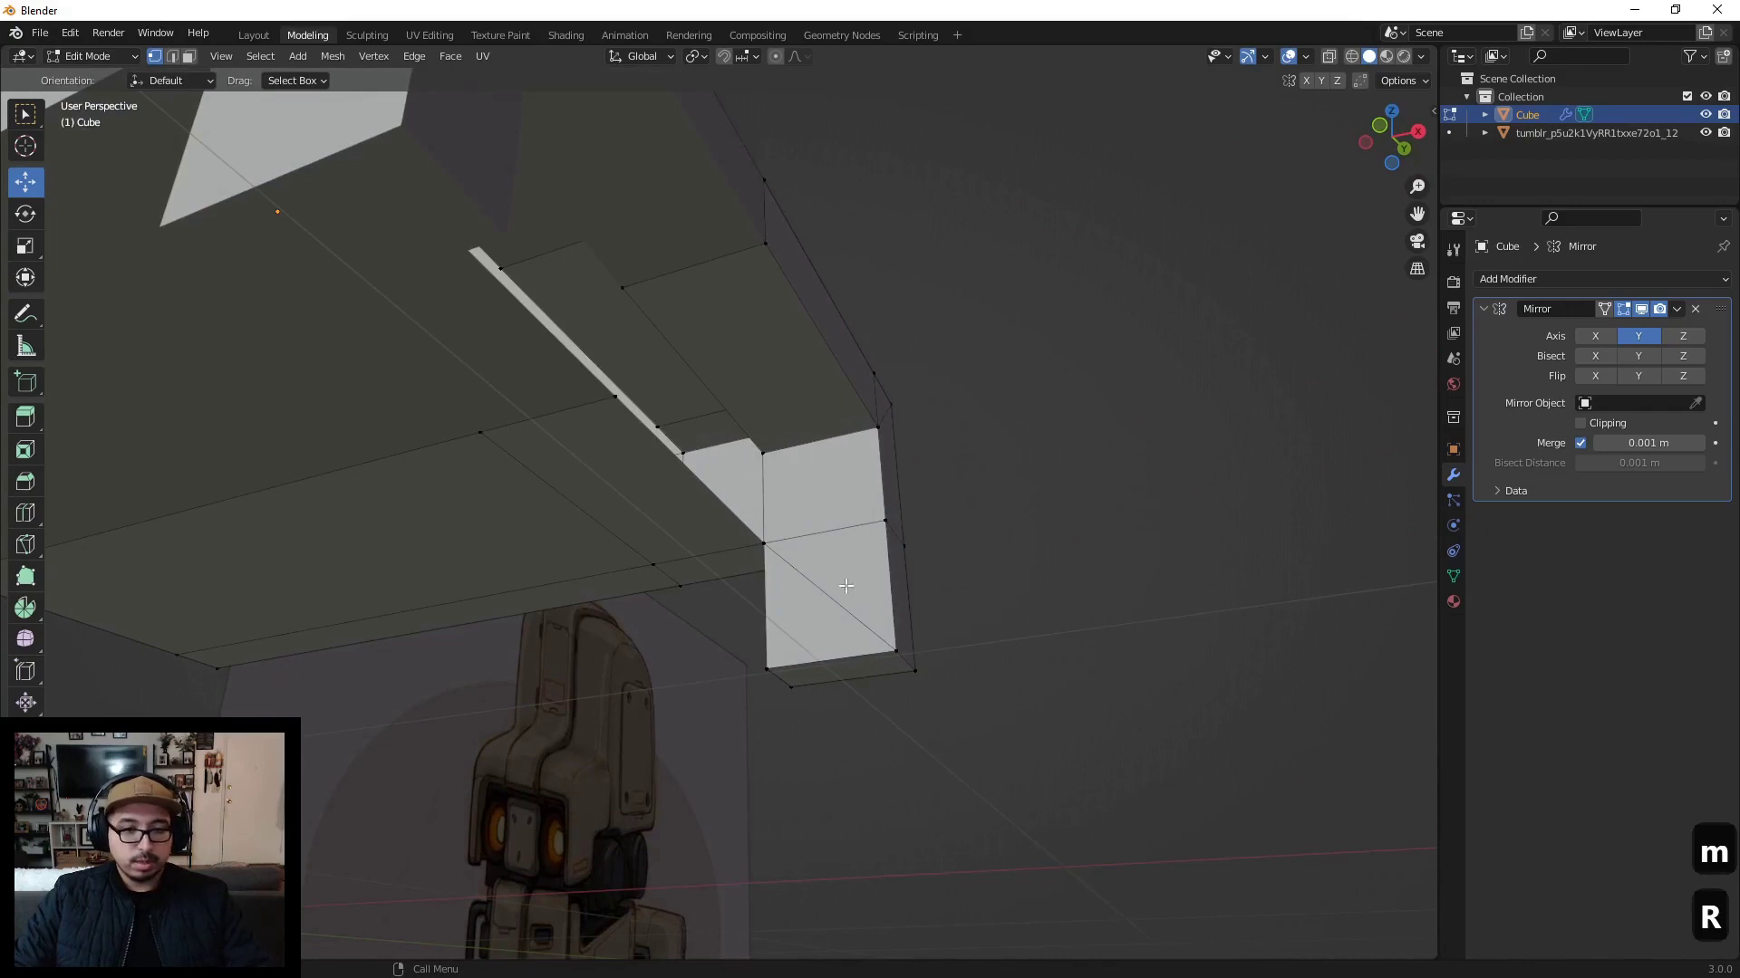
key("2")
left_click(833, 600)
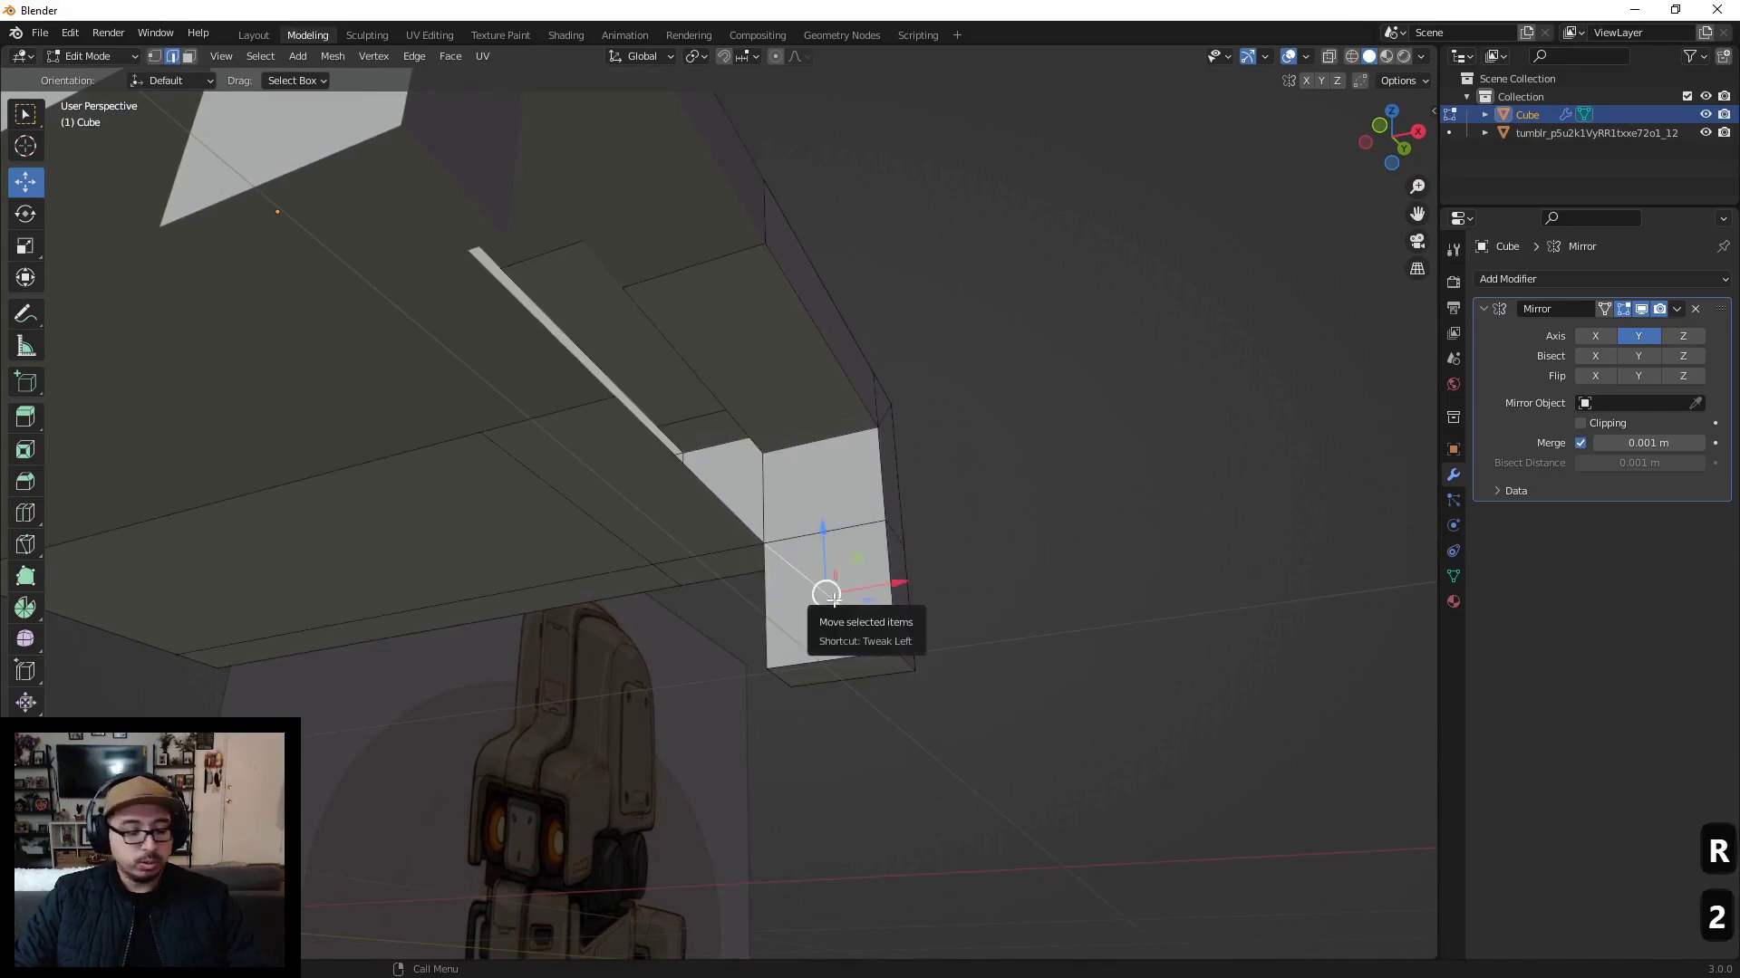
key("x")
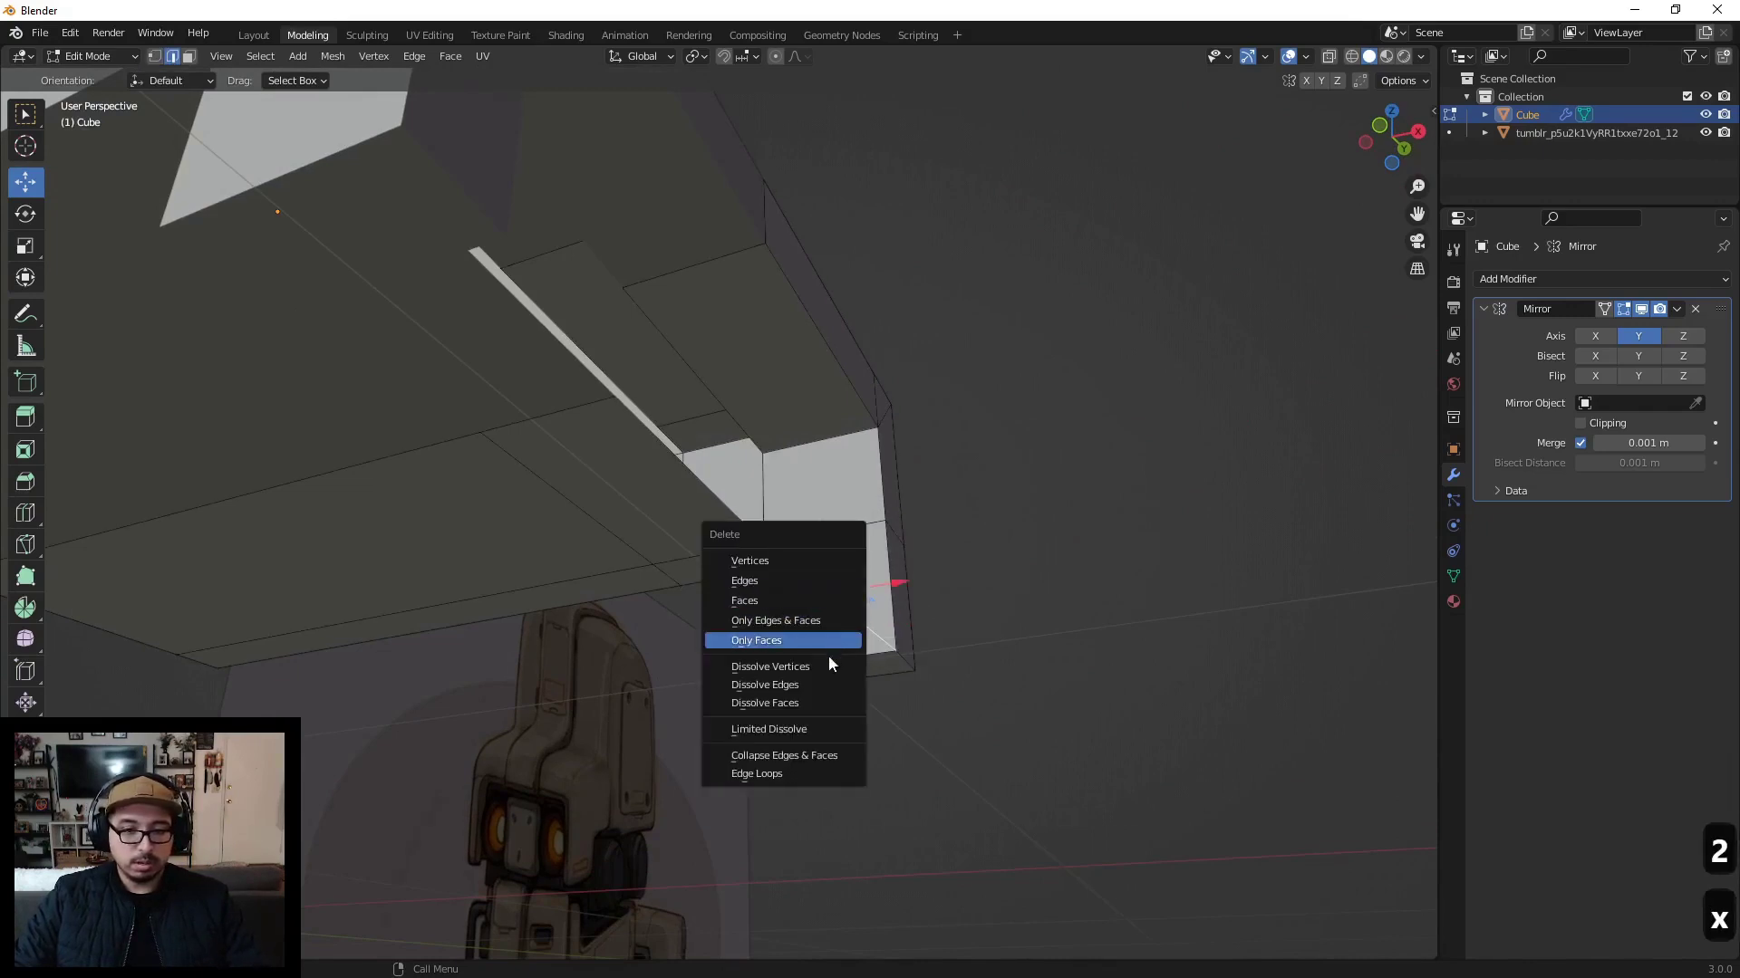
left_click(826, 685)
middle_click_drag(825, 679, 655, 648)
middle_click_drag(760, 506, 769, 489)
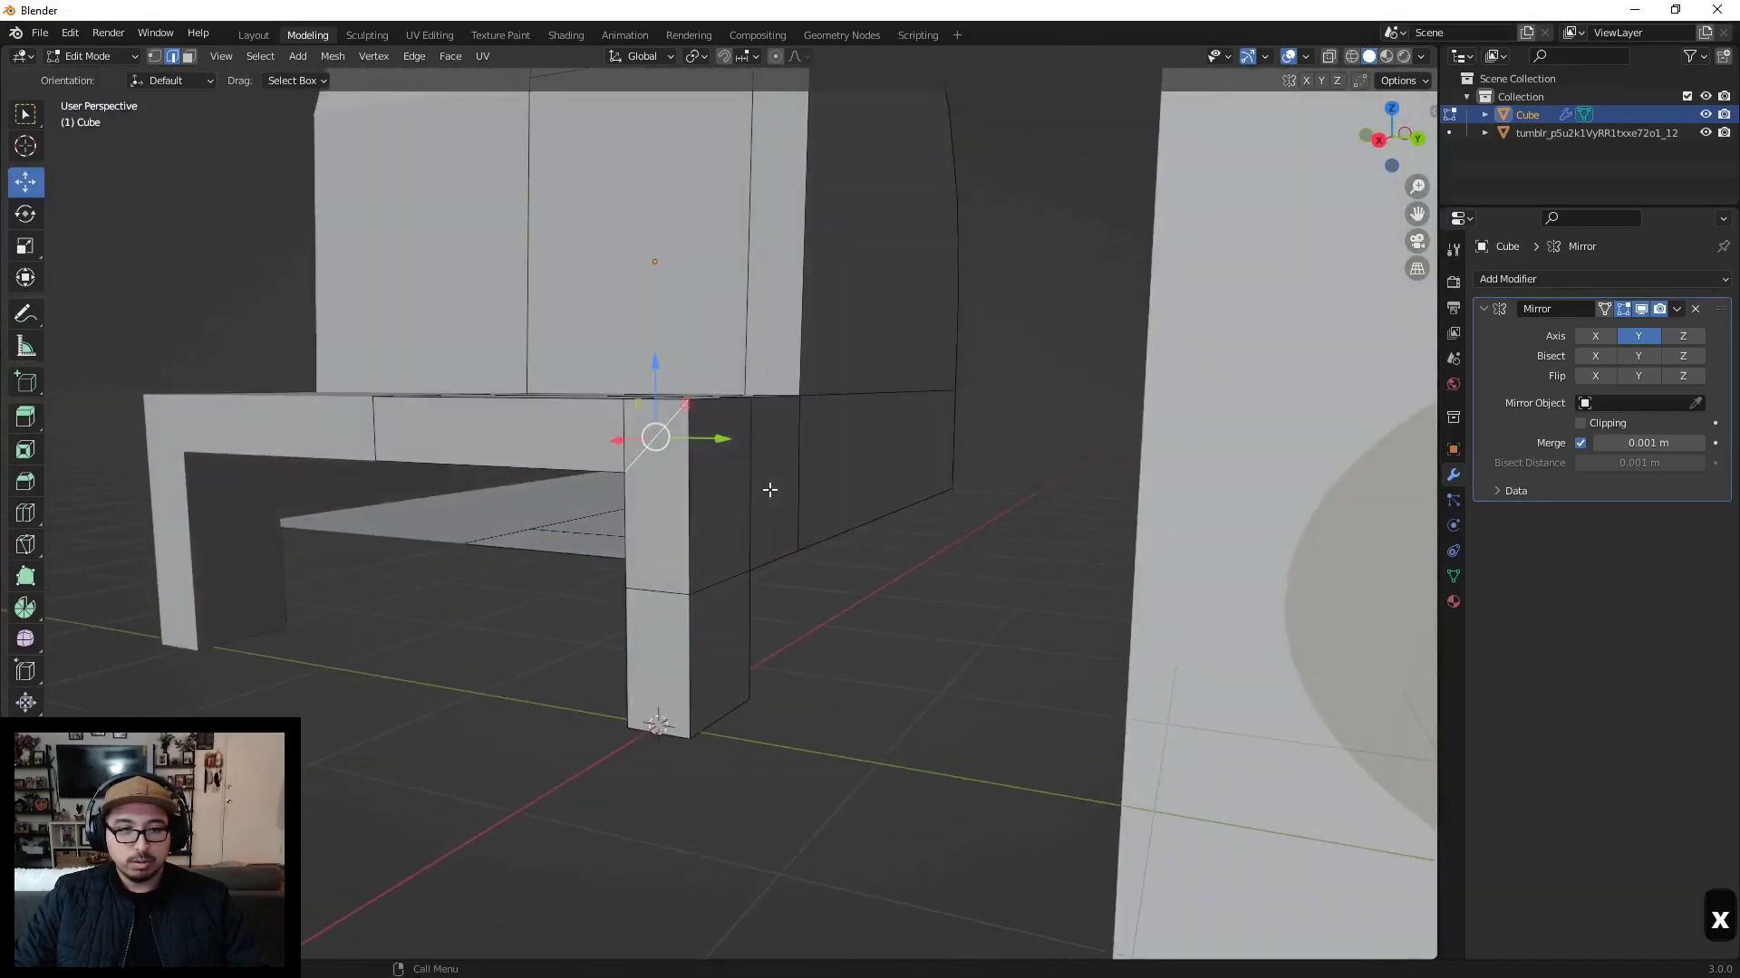
Step: Dissolve the selected edge and add a horizontal loop cut low on the seat side
key("x")
left_click(769, 490)
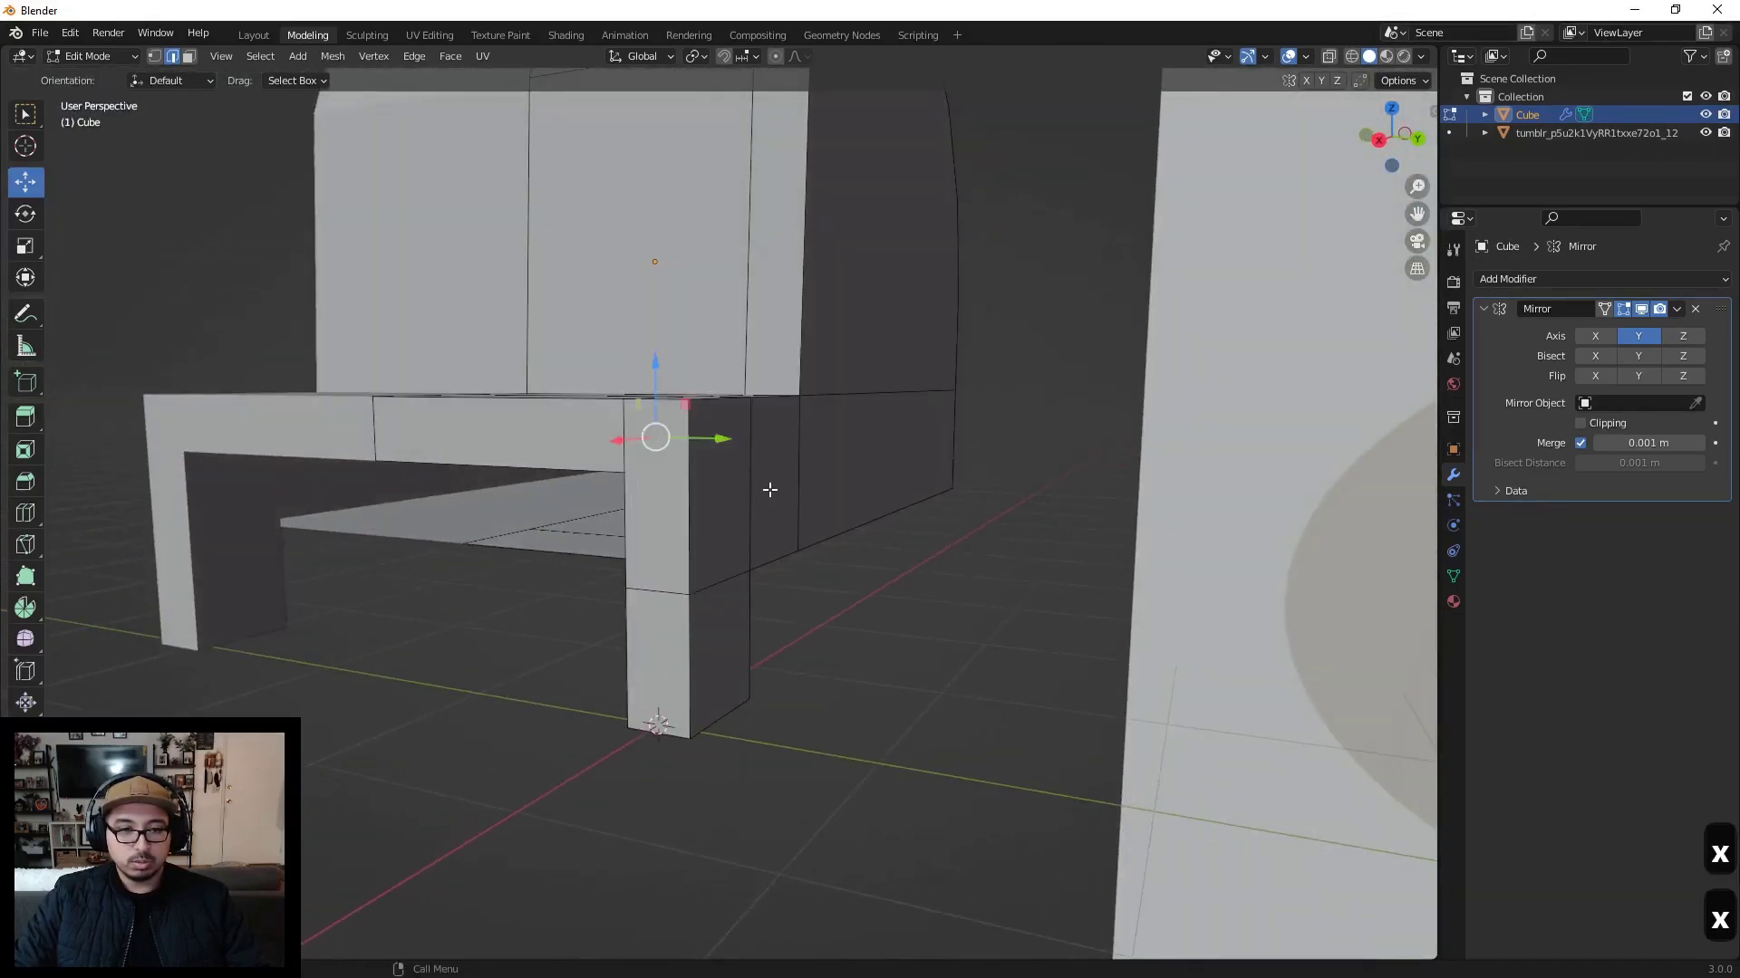
key("ctrl+r")
left_click(698, 486)
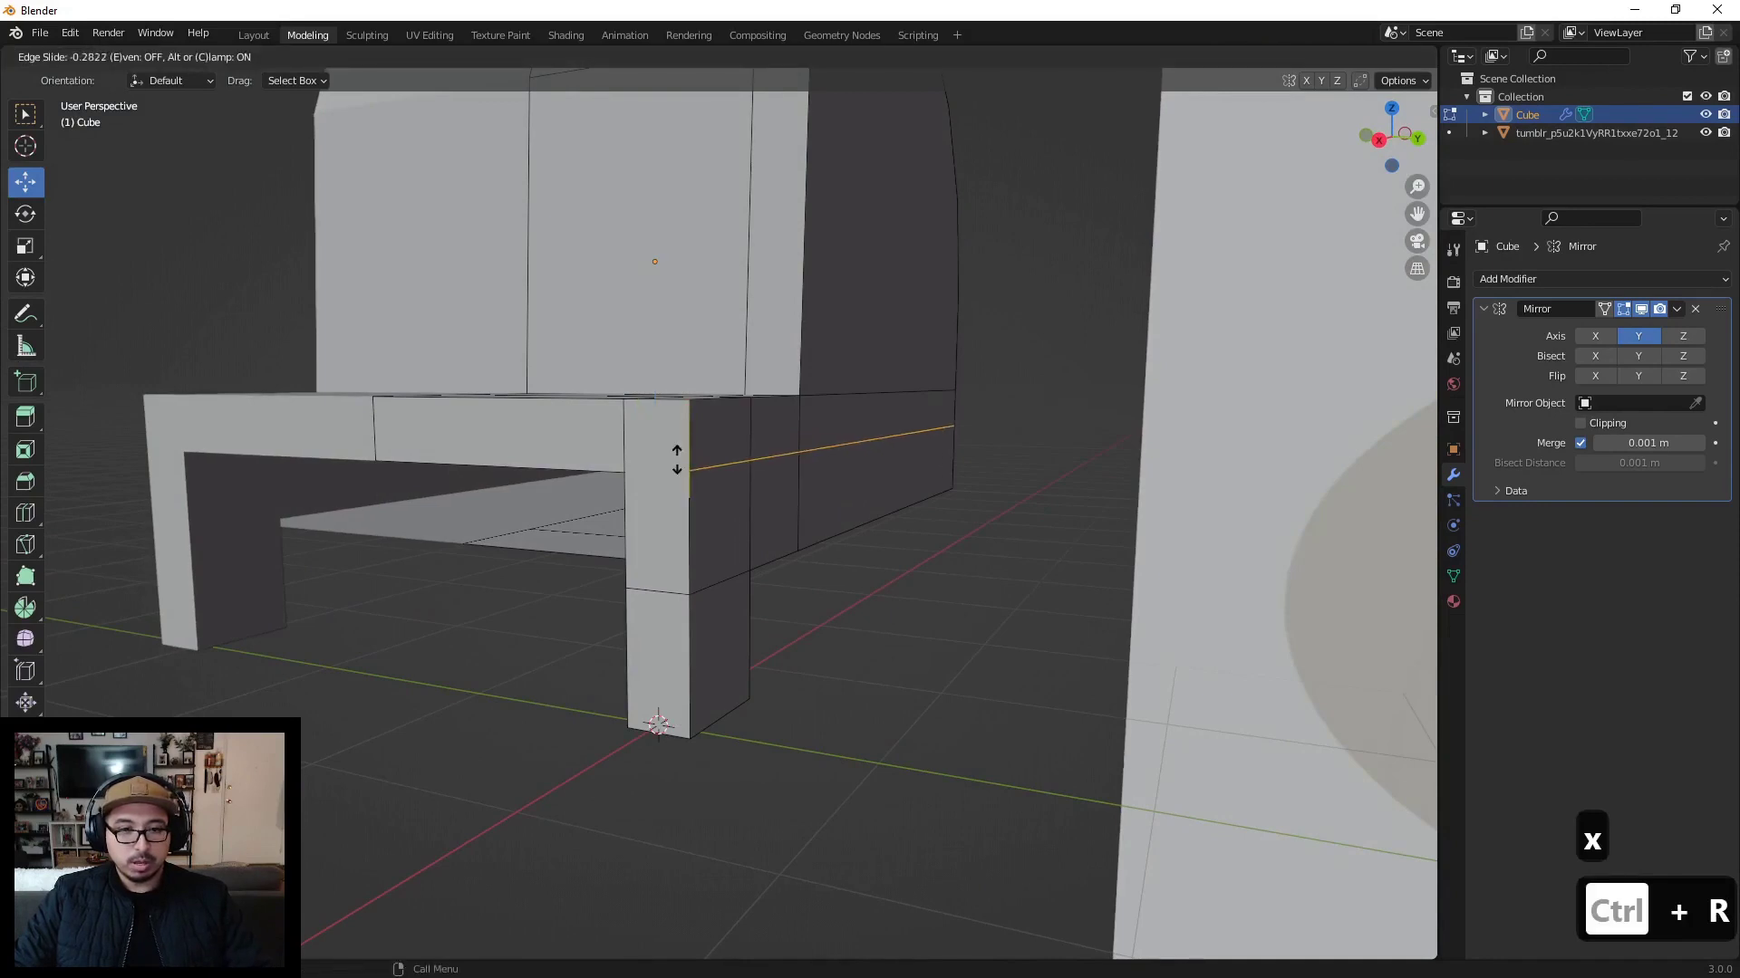
left_click(602, 460)
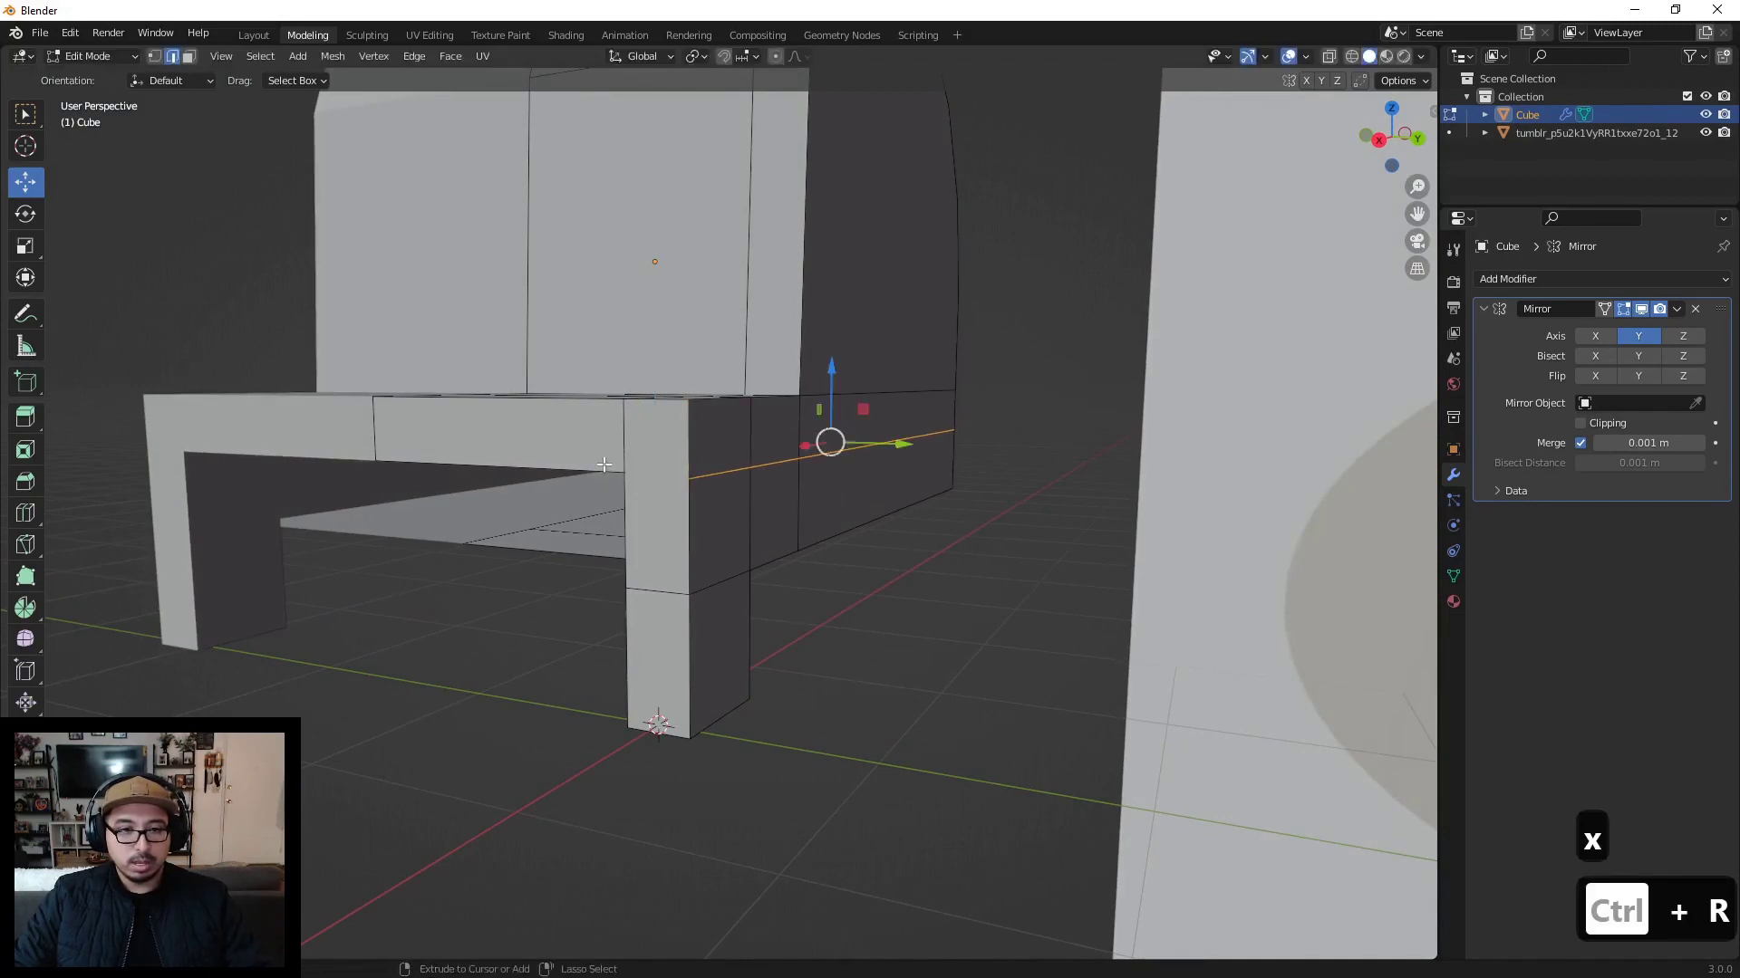
Step: Join two vertices on the leg's front face with a new edge
key("1")
left_click(722, 484)
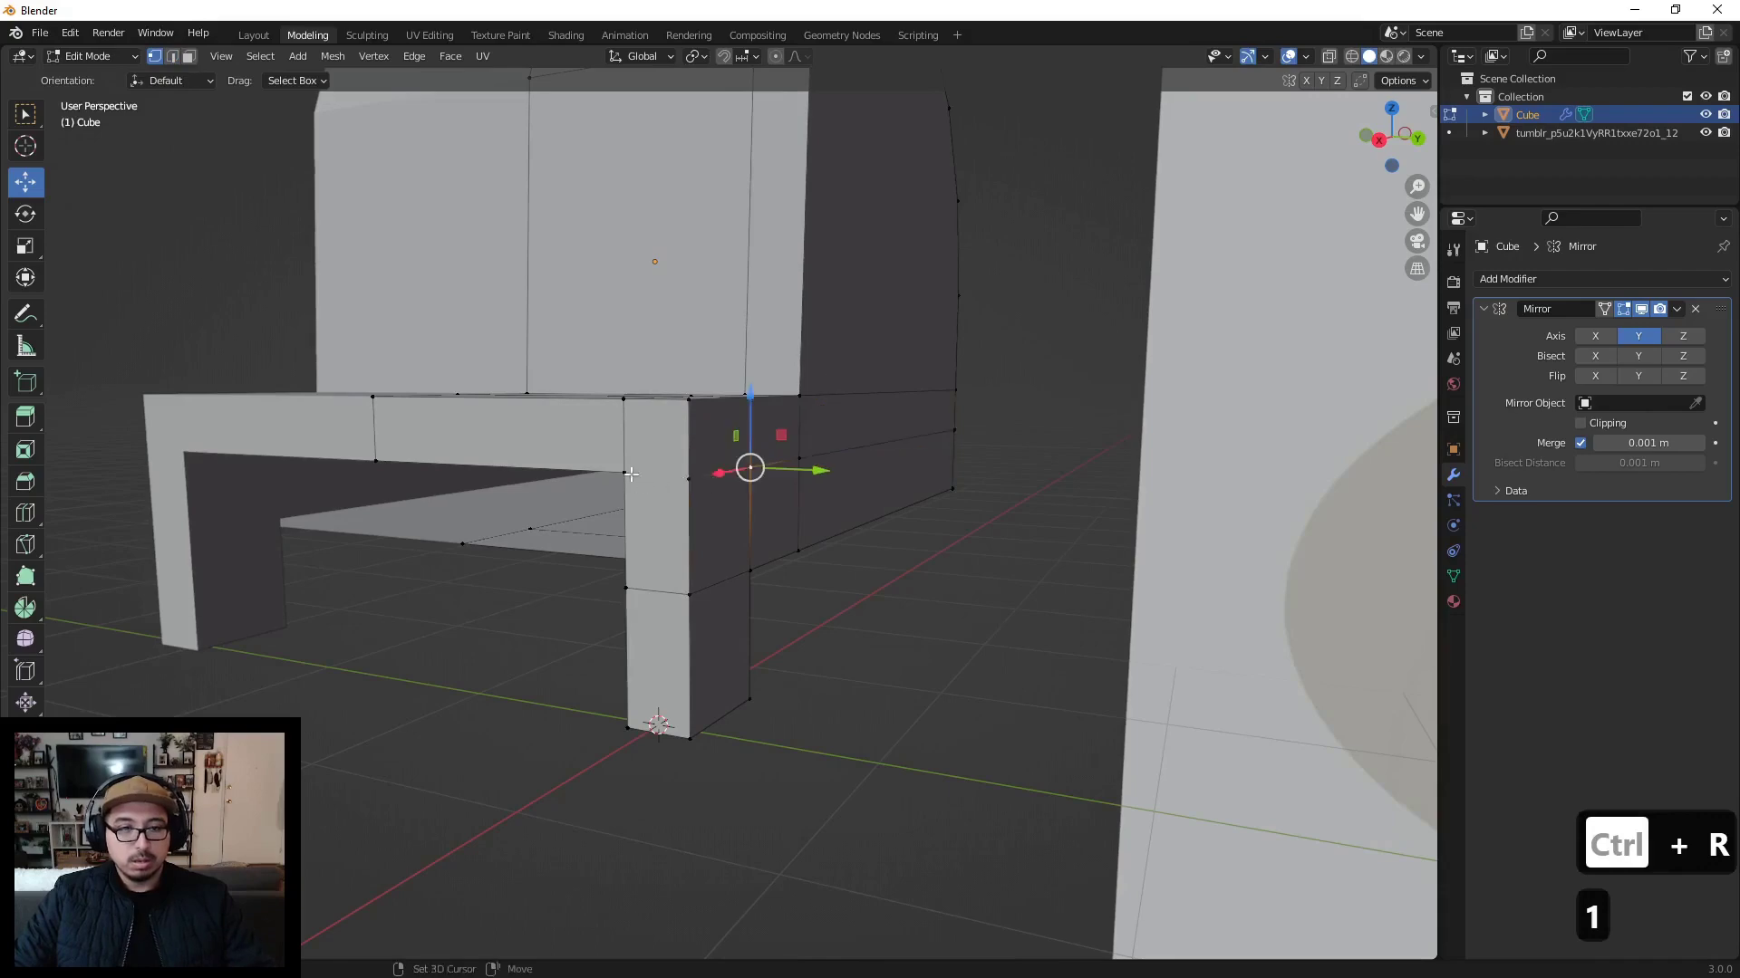
left_click(630, 473)
left_click(700, 485, "shift")
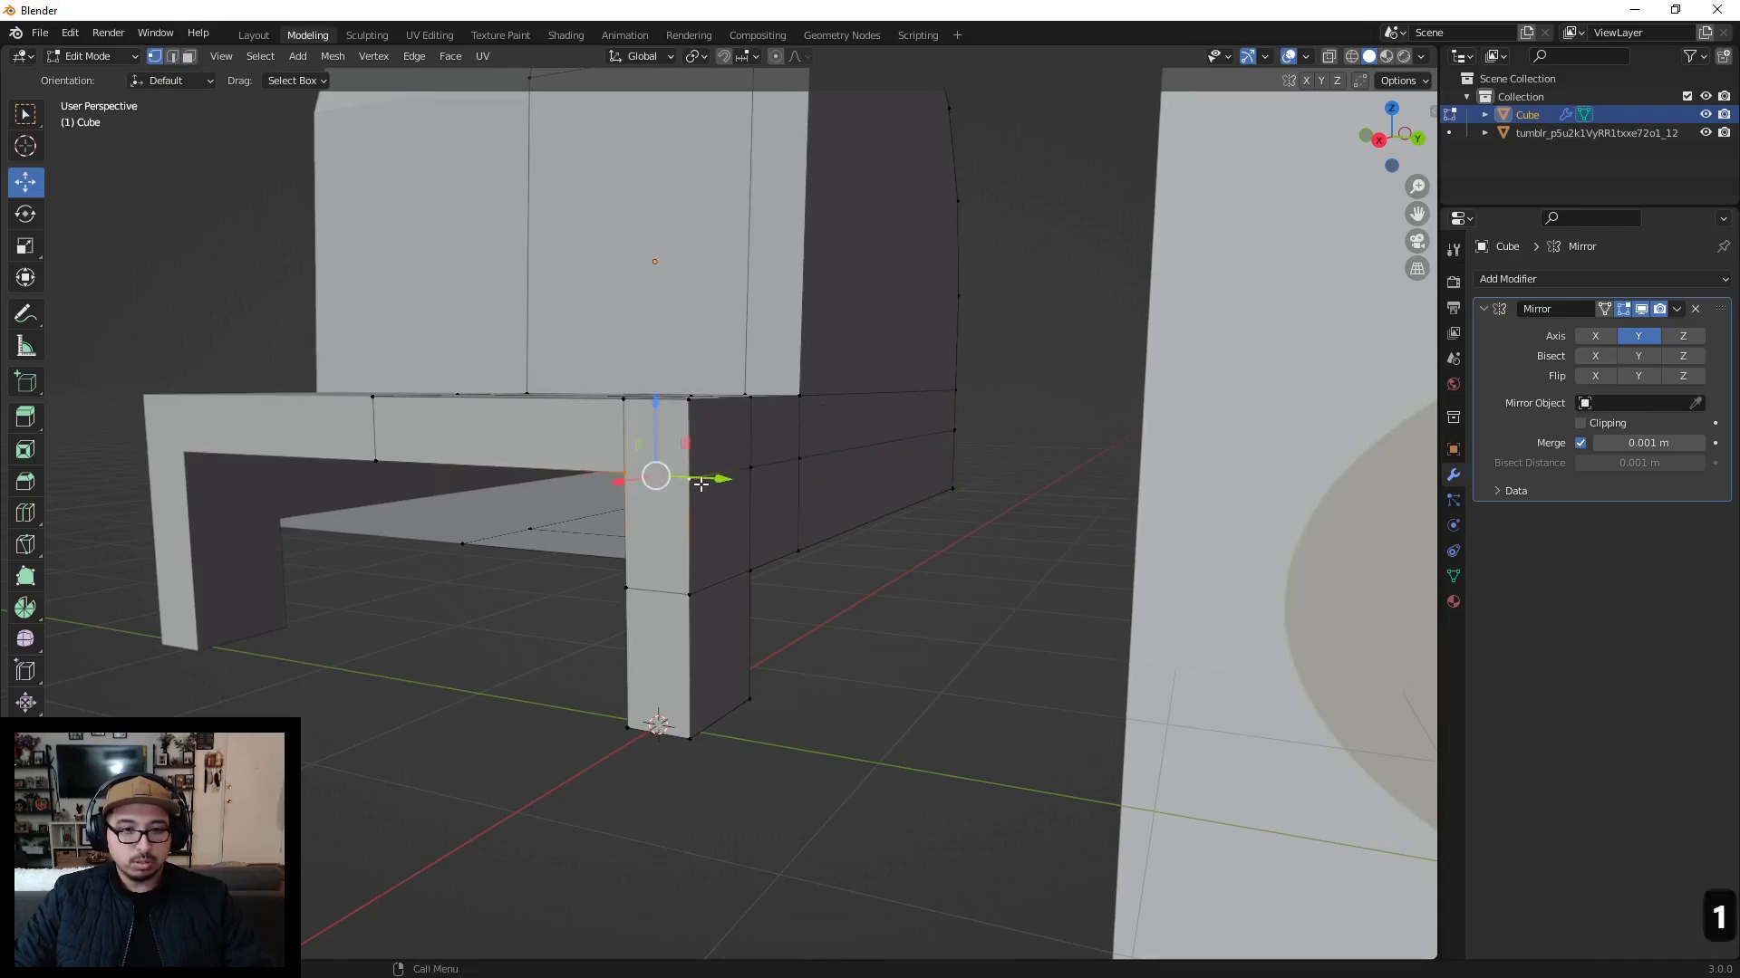
key("j")
Step: Select the lower loop's vertices around the seat and raise them about 0.008 m
middle_click_drag(922, 618, 735, 487)
left_click(749, 470)
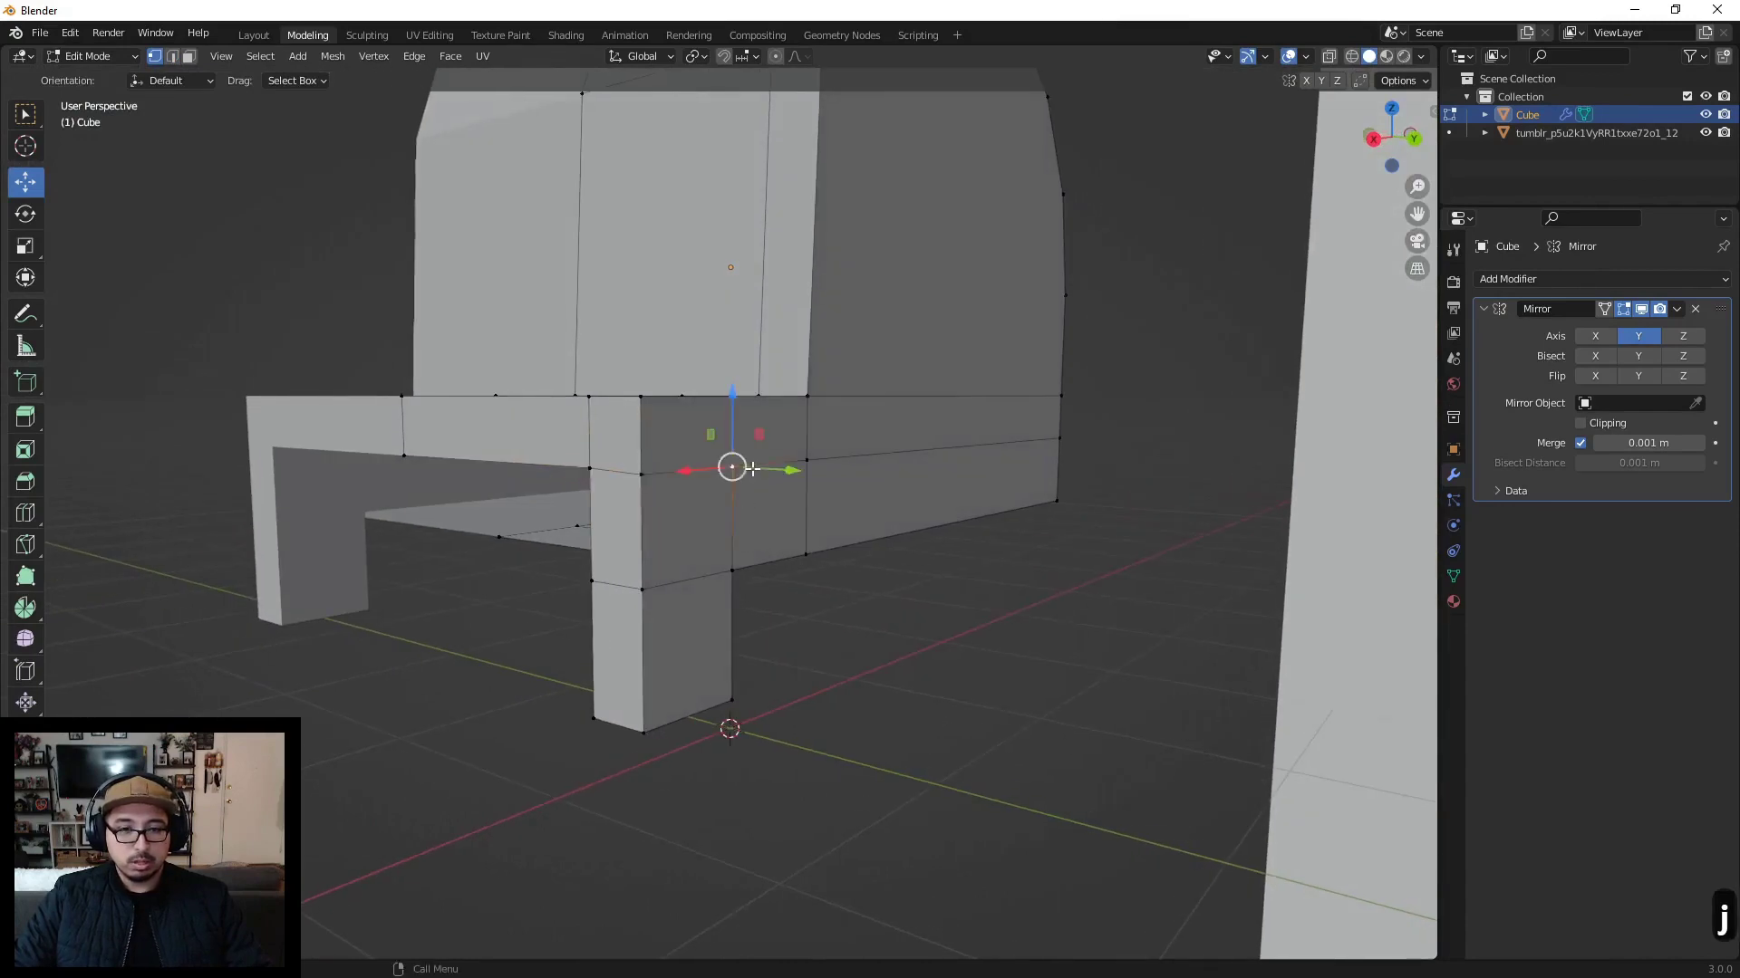
left_click(642, 480, "shift")
left_click(805, 465, "shift")
middle_click_drag(1102, 462, 782, 494)
left_click(874, 587, "shift")
left_click(912, 581, "shift")
left_click(1123, 578, "shift")
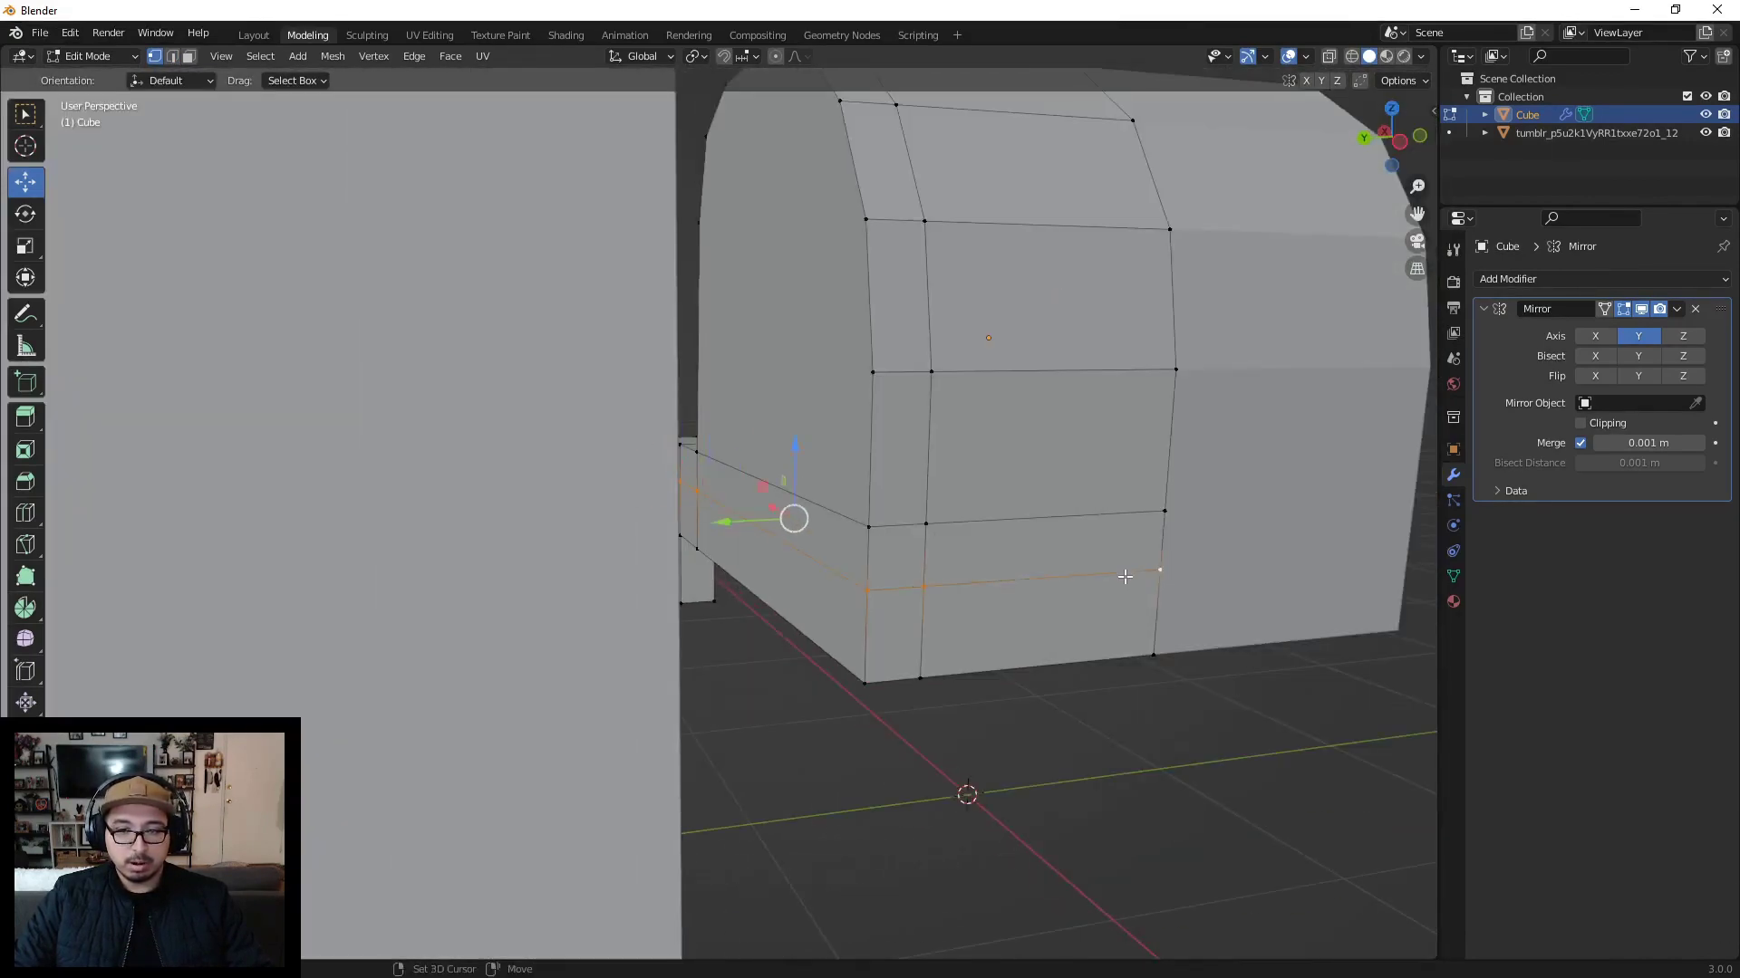
middle_click_drag(480, 579, 757, 450)
scroll(758, 450, "up", 5)
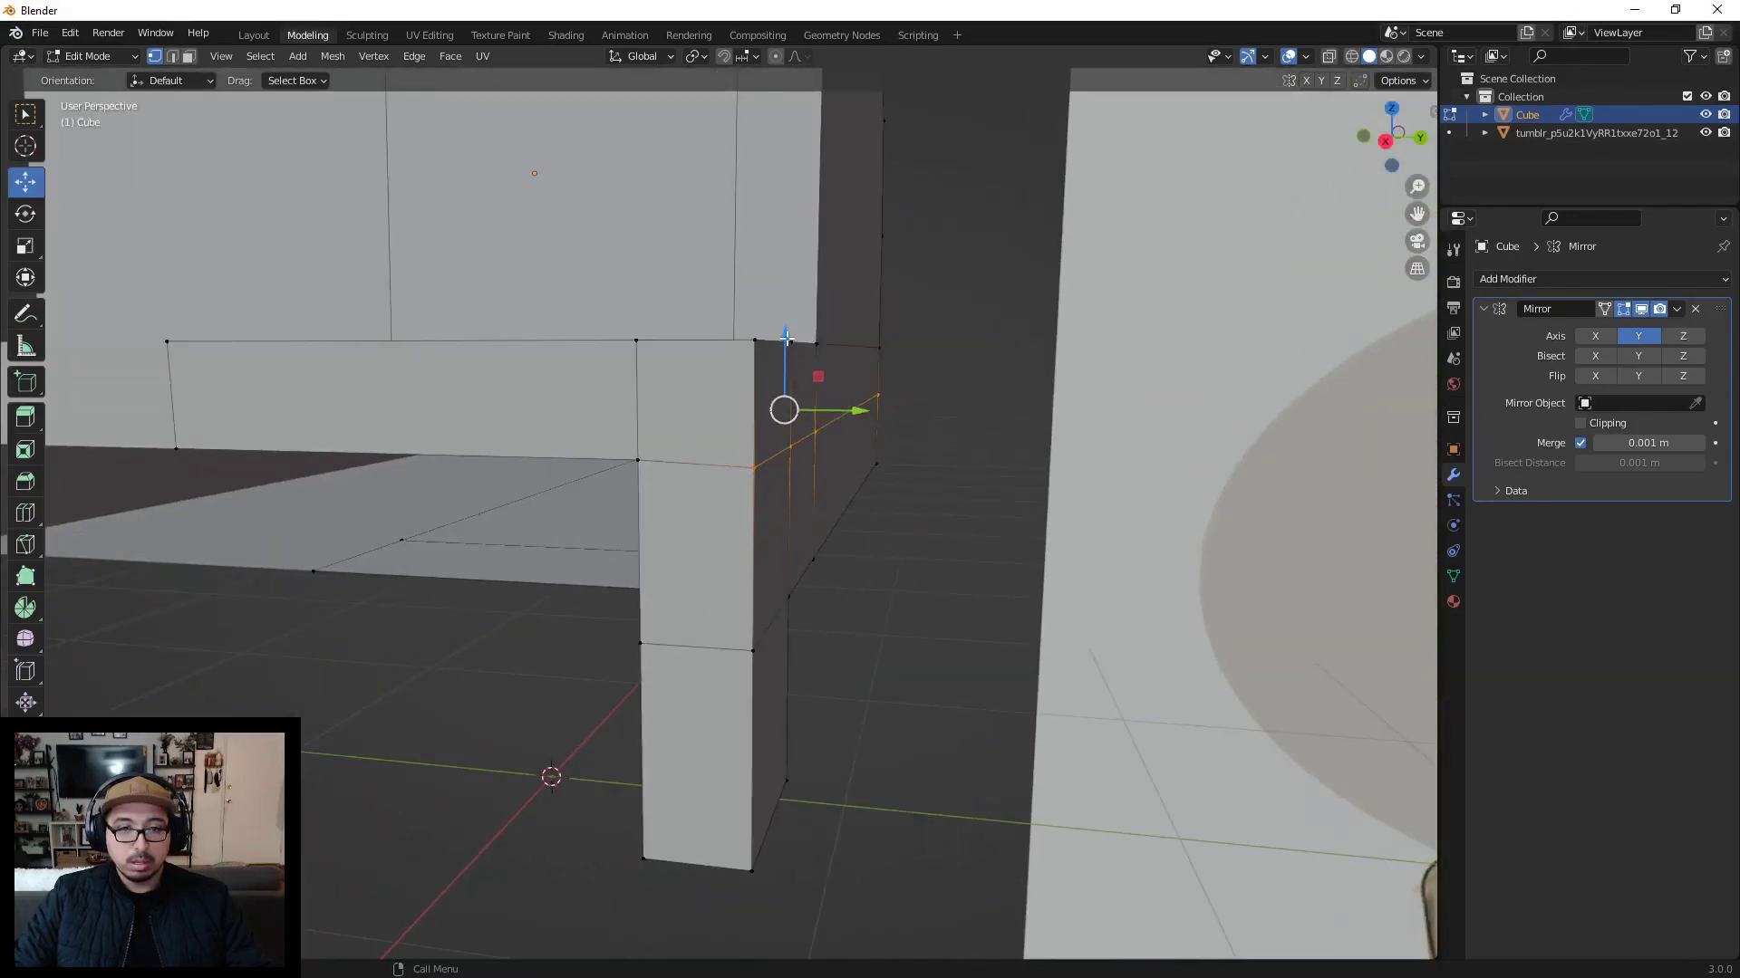
left_click_drag(785, 316, 781, 349)
scroll(777, 415, "down", 6)
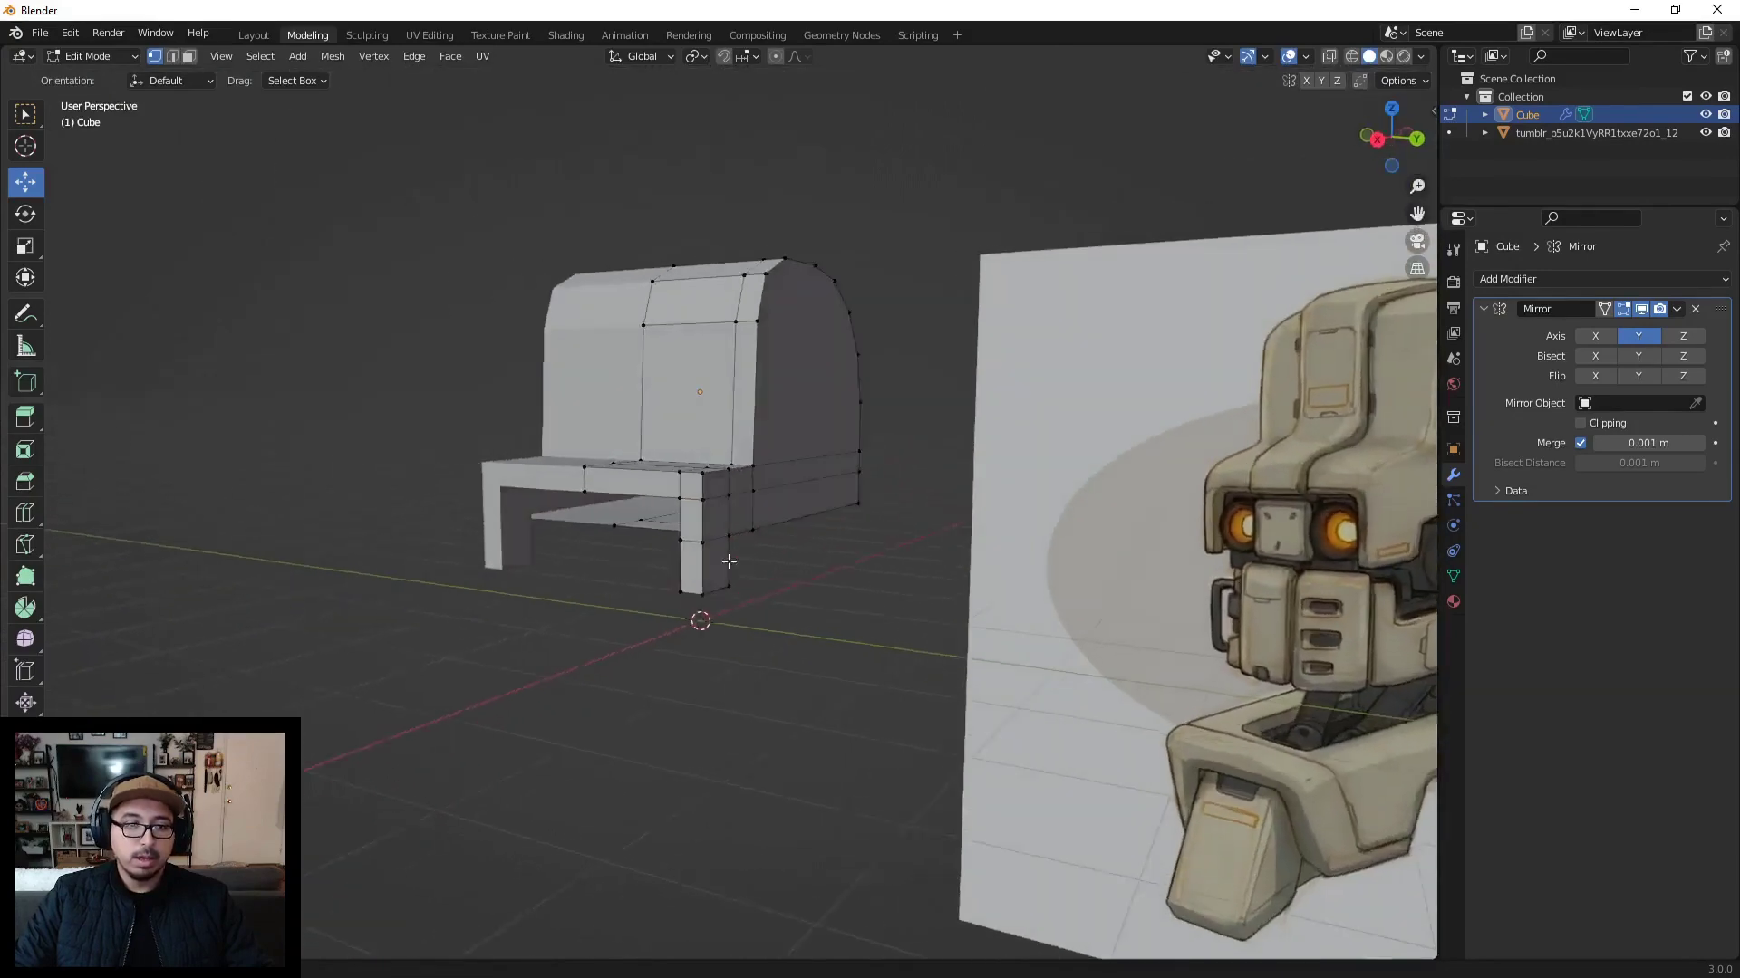
middle_click_drag(728, 561, 843, 495)
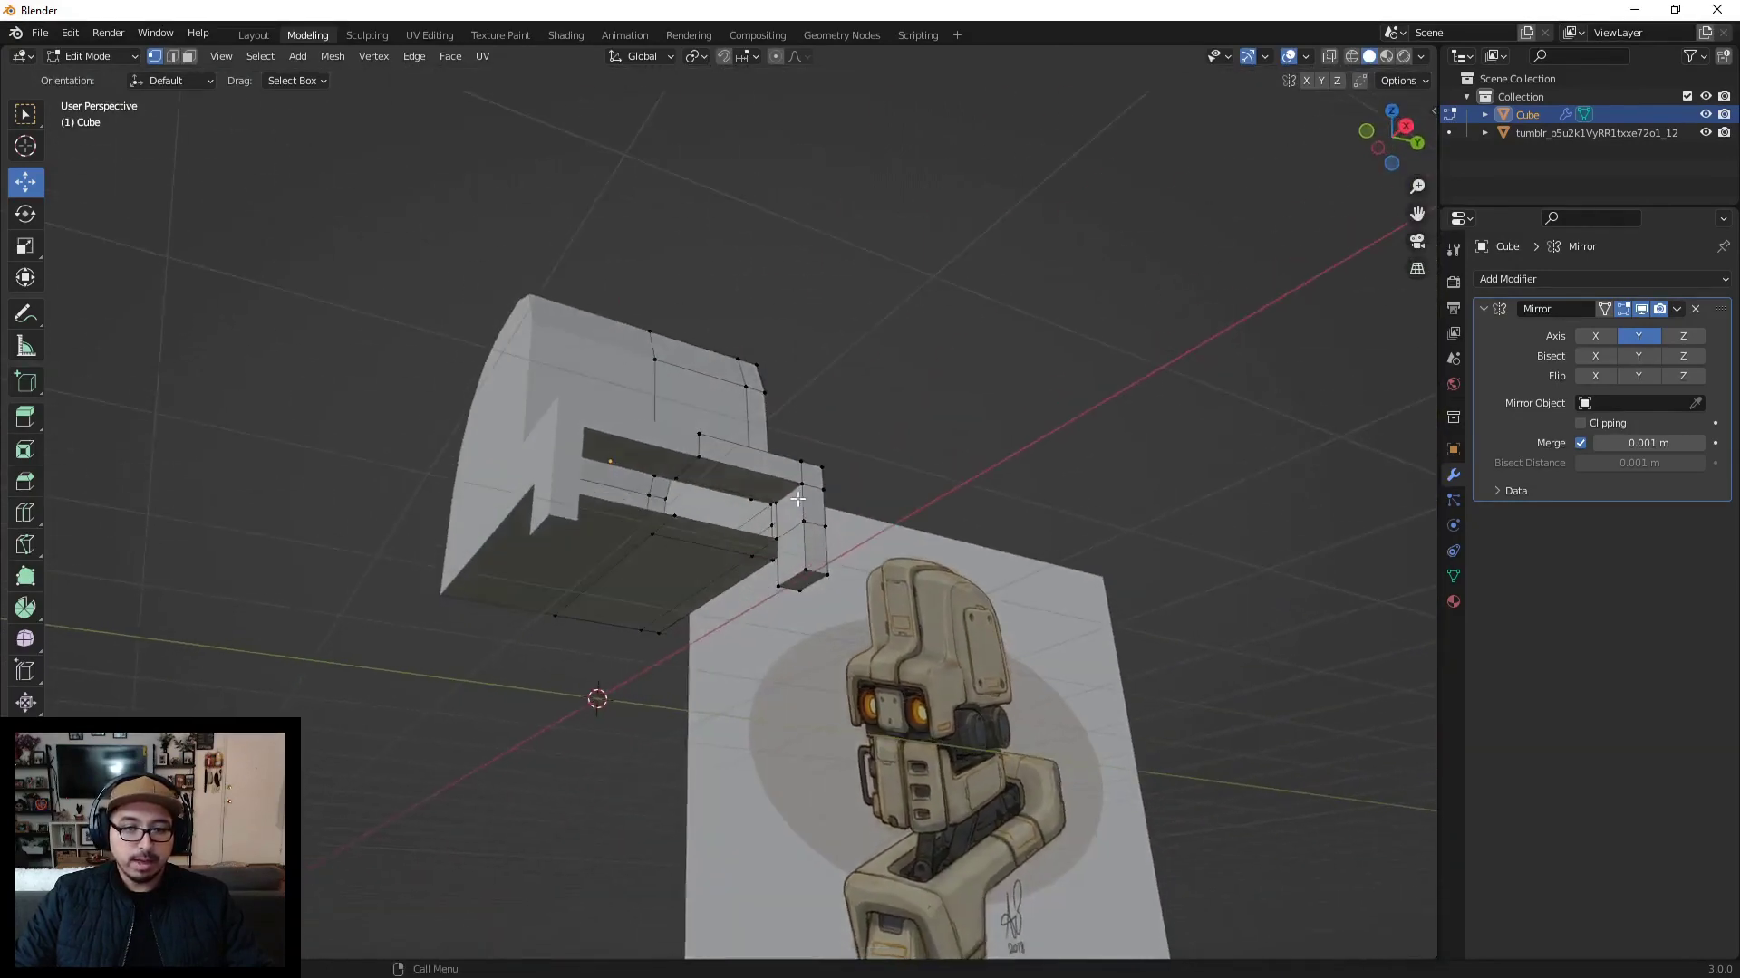
scroll(792, 493, "up", 3)
Step: Select the edge beneath the seat in edge mode and inspect it from below
key("2")
left_click(773, 483)
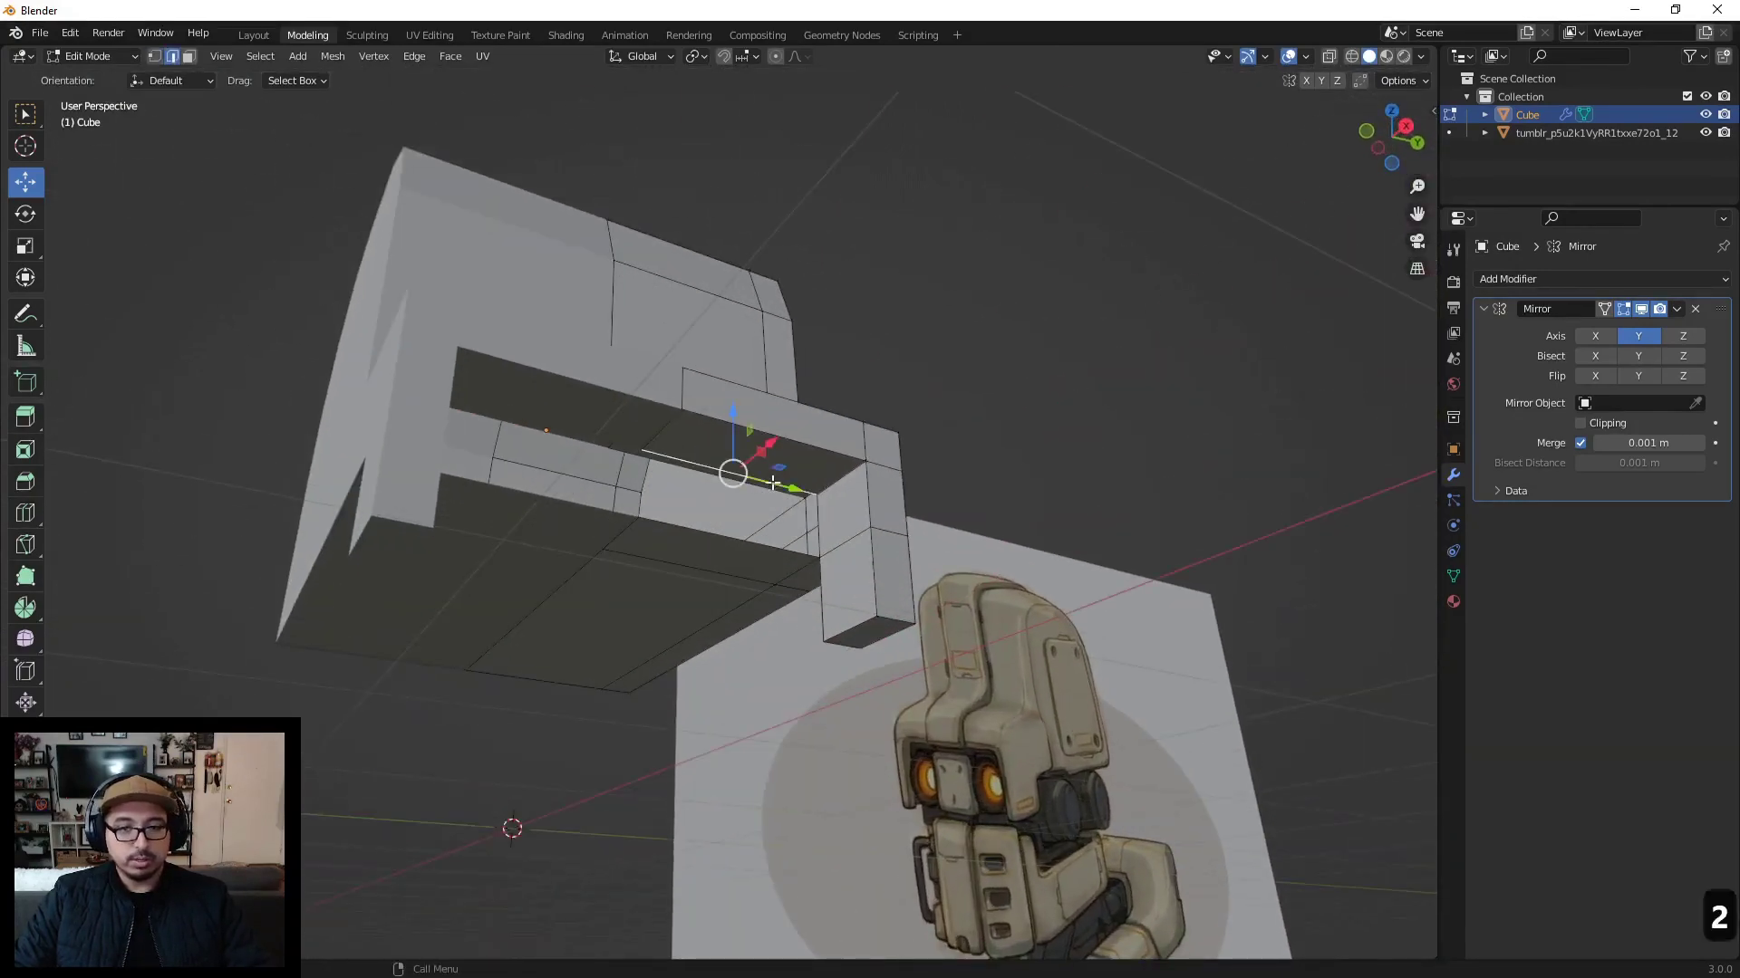
mouse_move(757, 544)
middle_mouse_down()
mouse_move(699, 583)
mouse_move(730, 528)
middle_mouse_up()
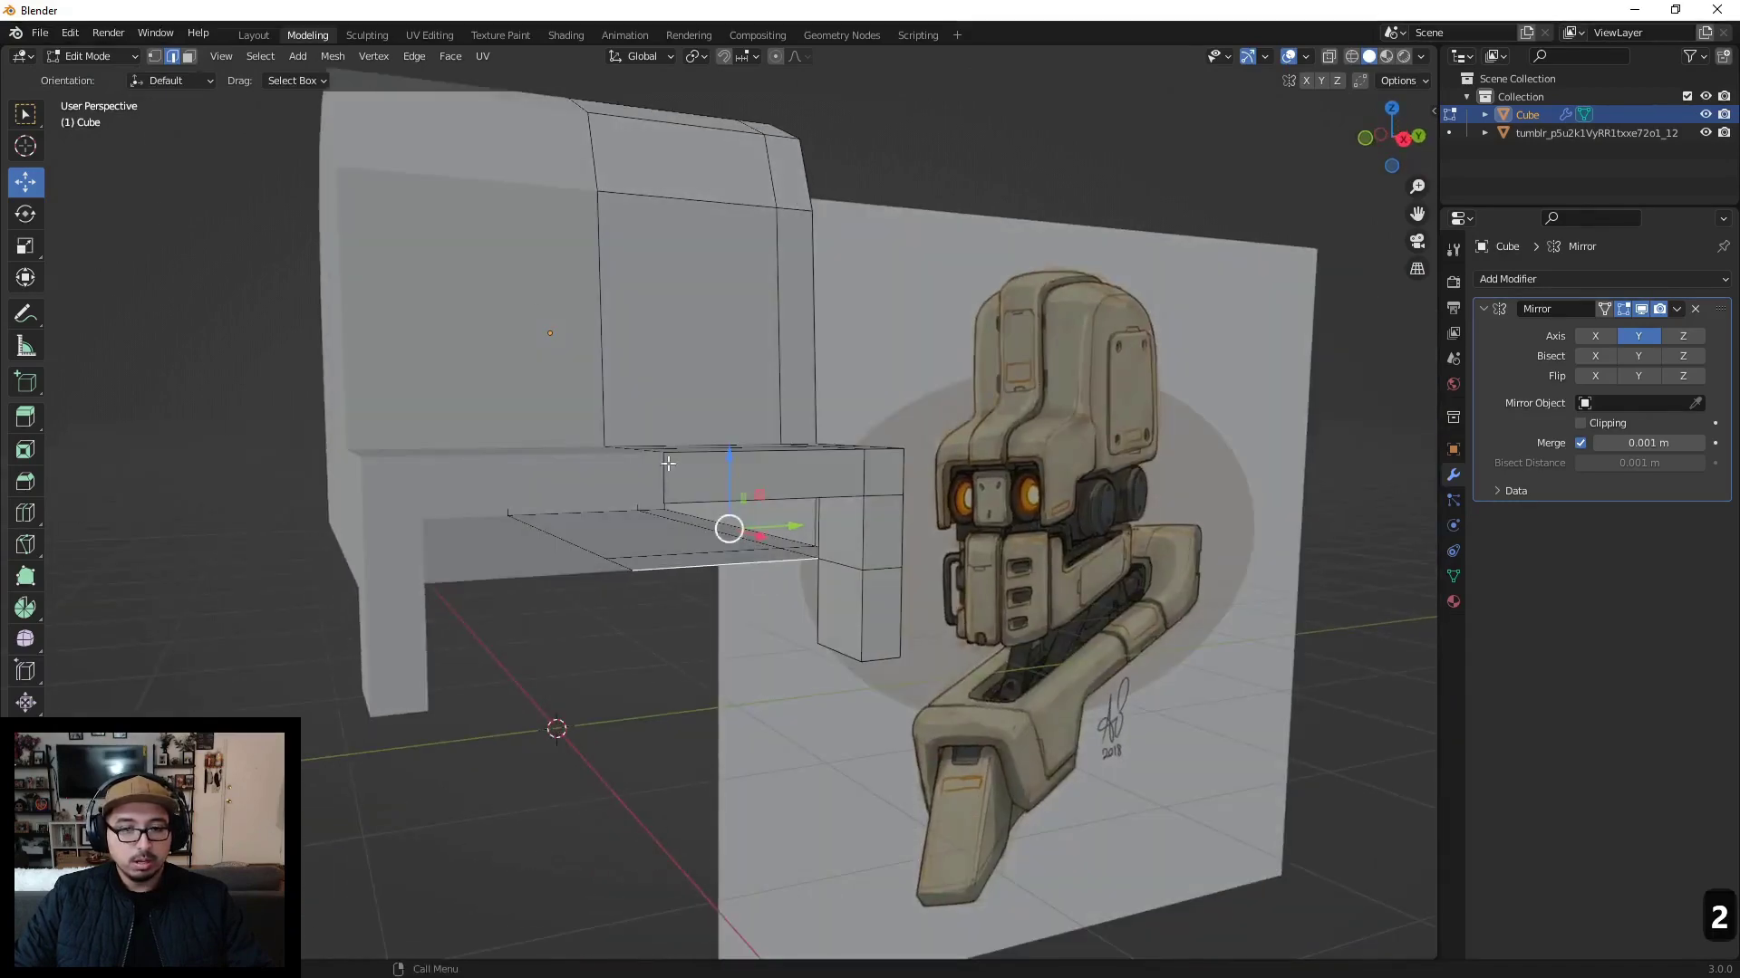
middle_click_drag(446, 220, 537, 288)
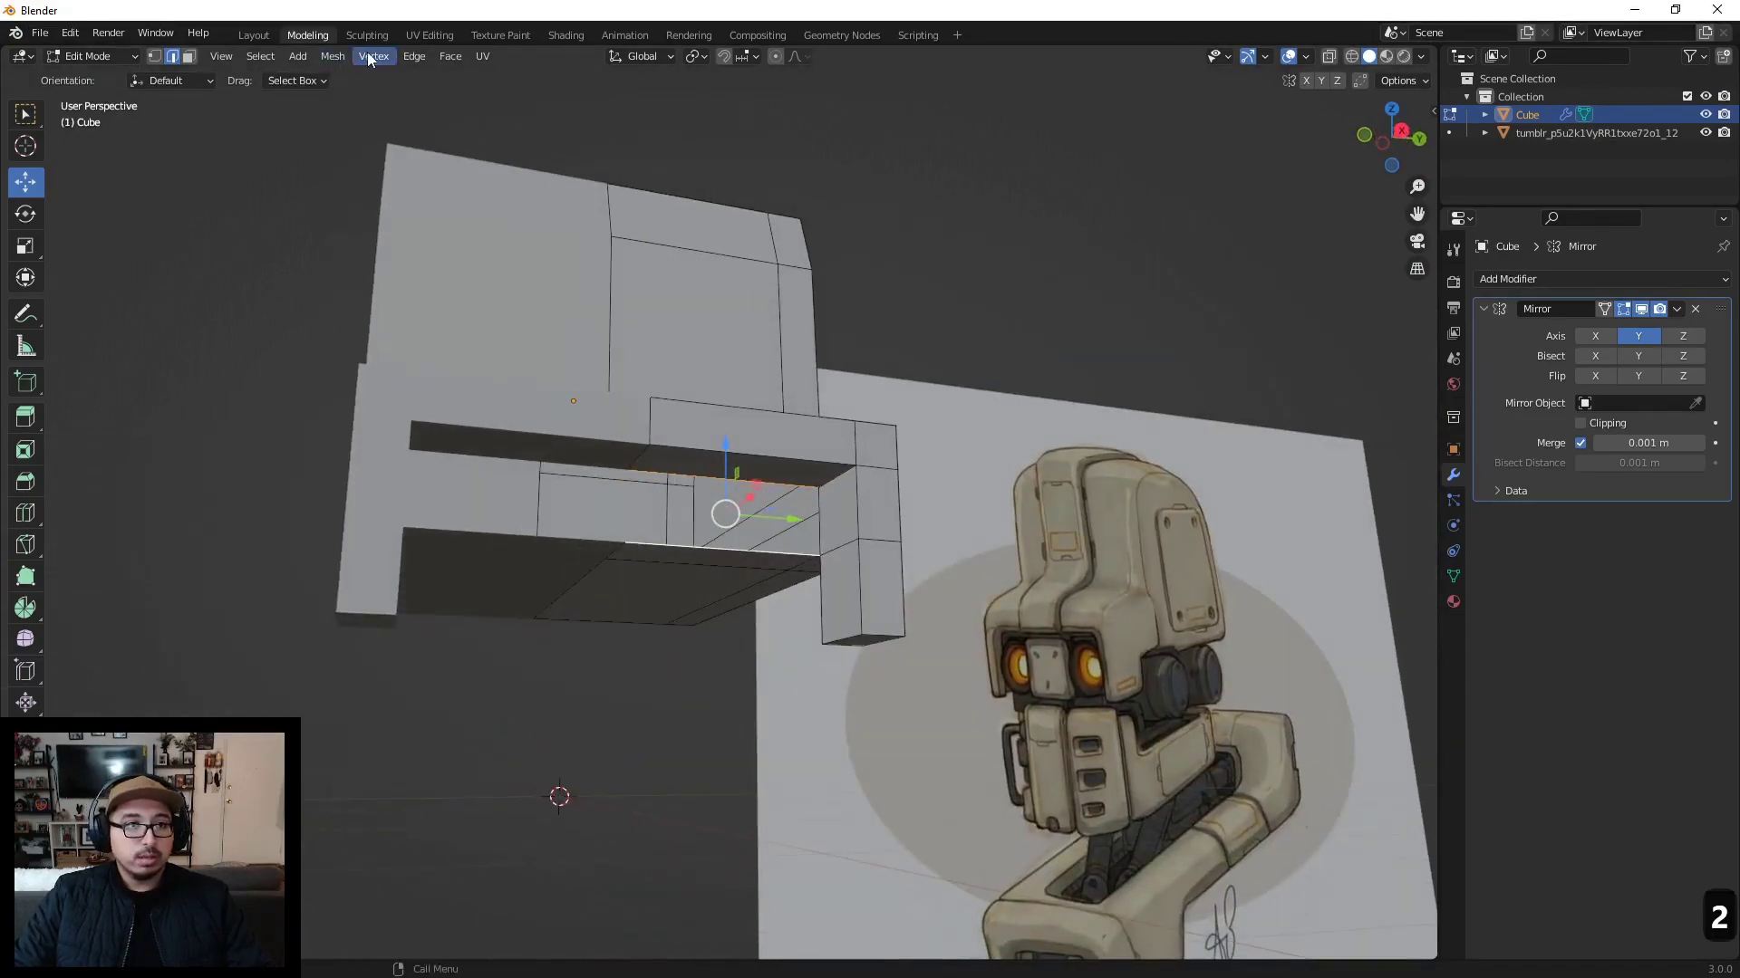
left_click(414, 56)
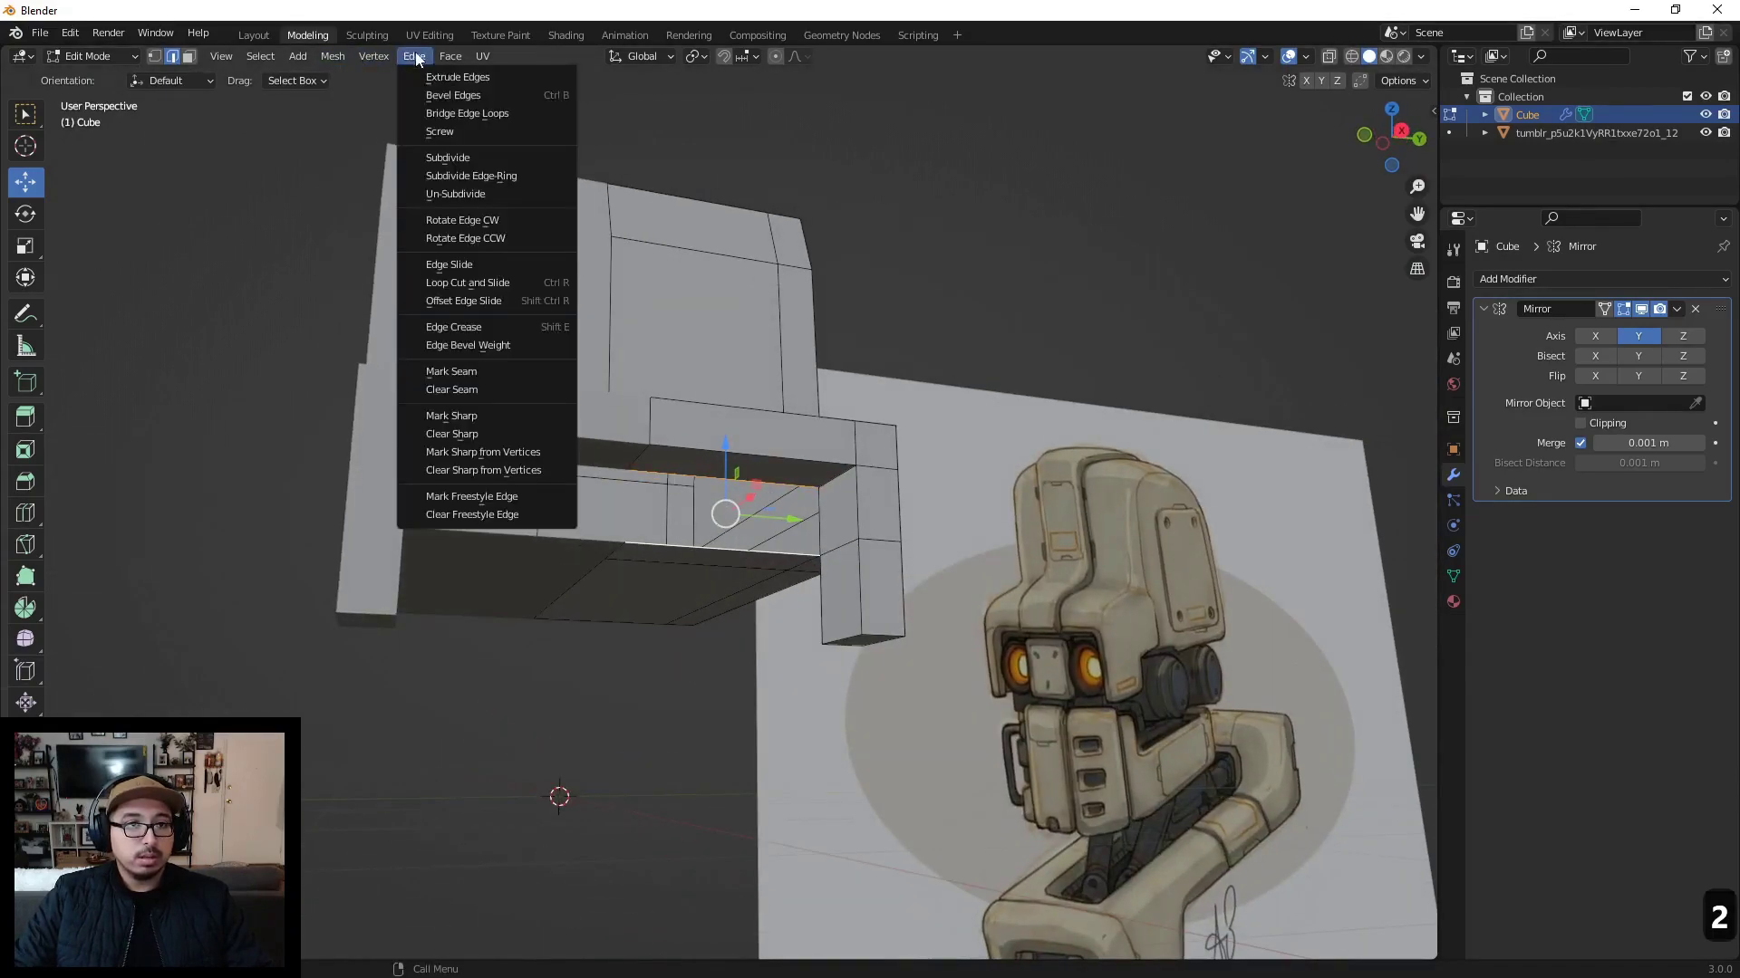
left_click(449, 116)
middle_click_drag(965, 377, 788, 635)
left_click(716, 725)
scroll(718, 724, "down", 2)
middle_click_drag(660, 523, 715, 571, "shift")
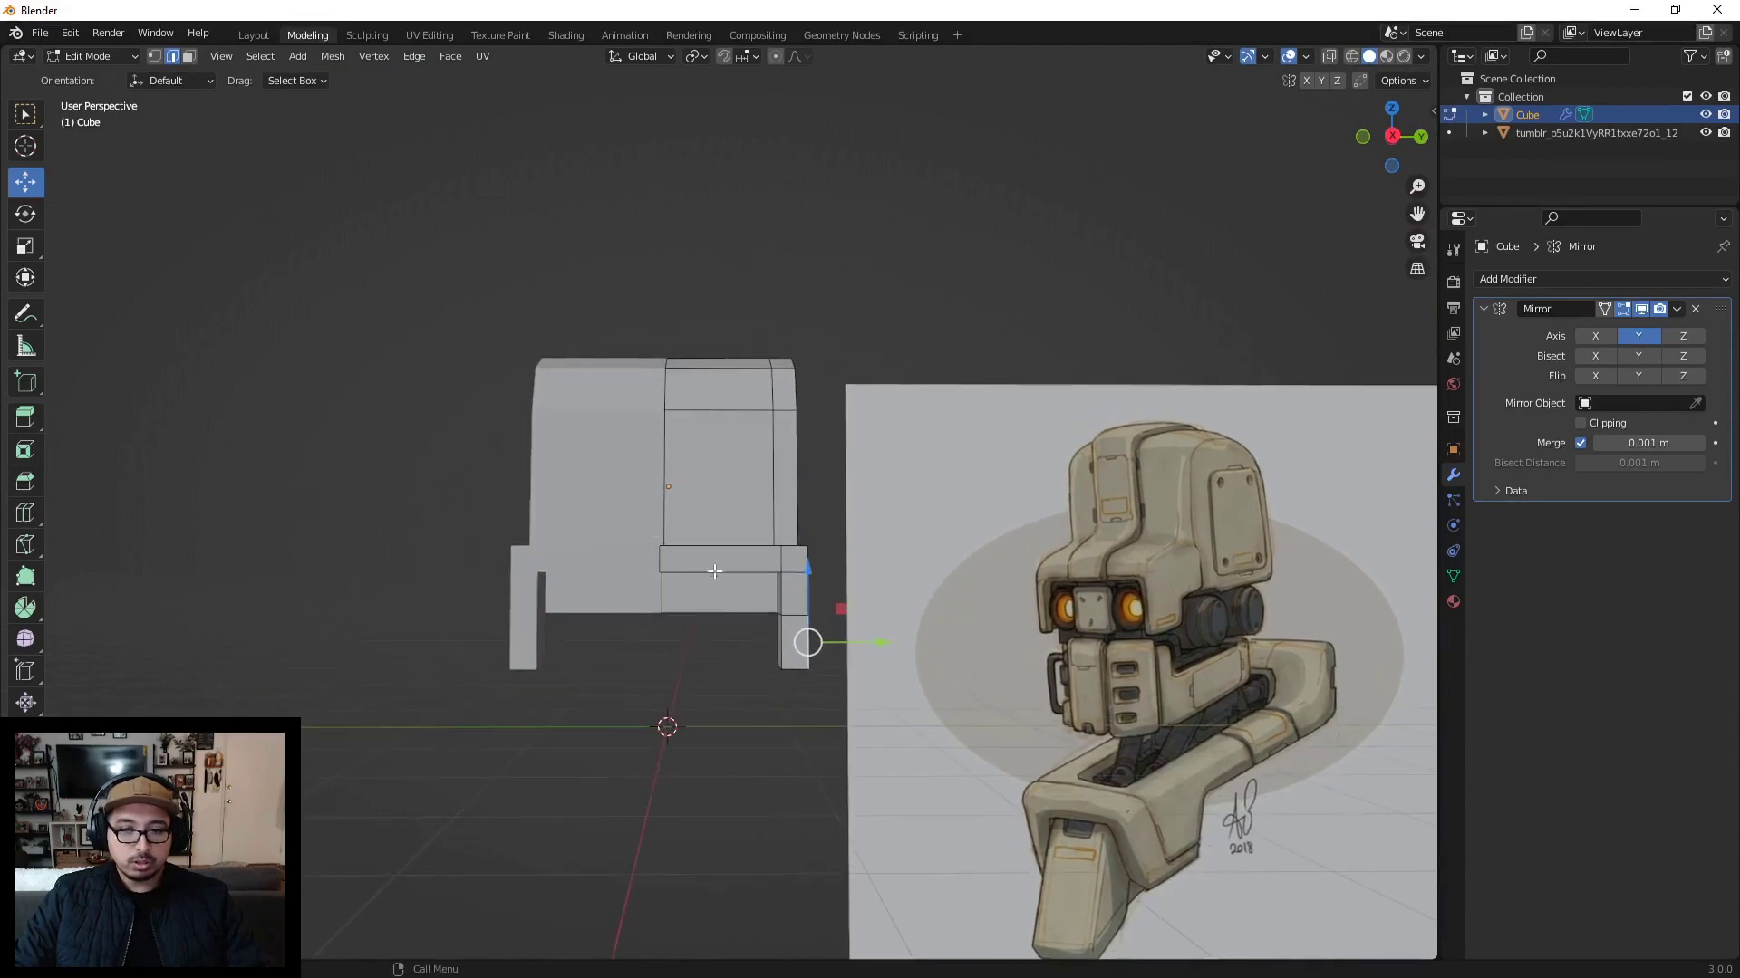
middle_click_drag(959, 576, 950, 505)
left_click(737, 513)
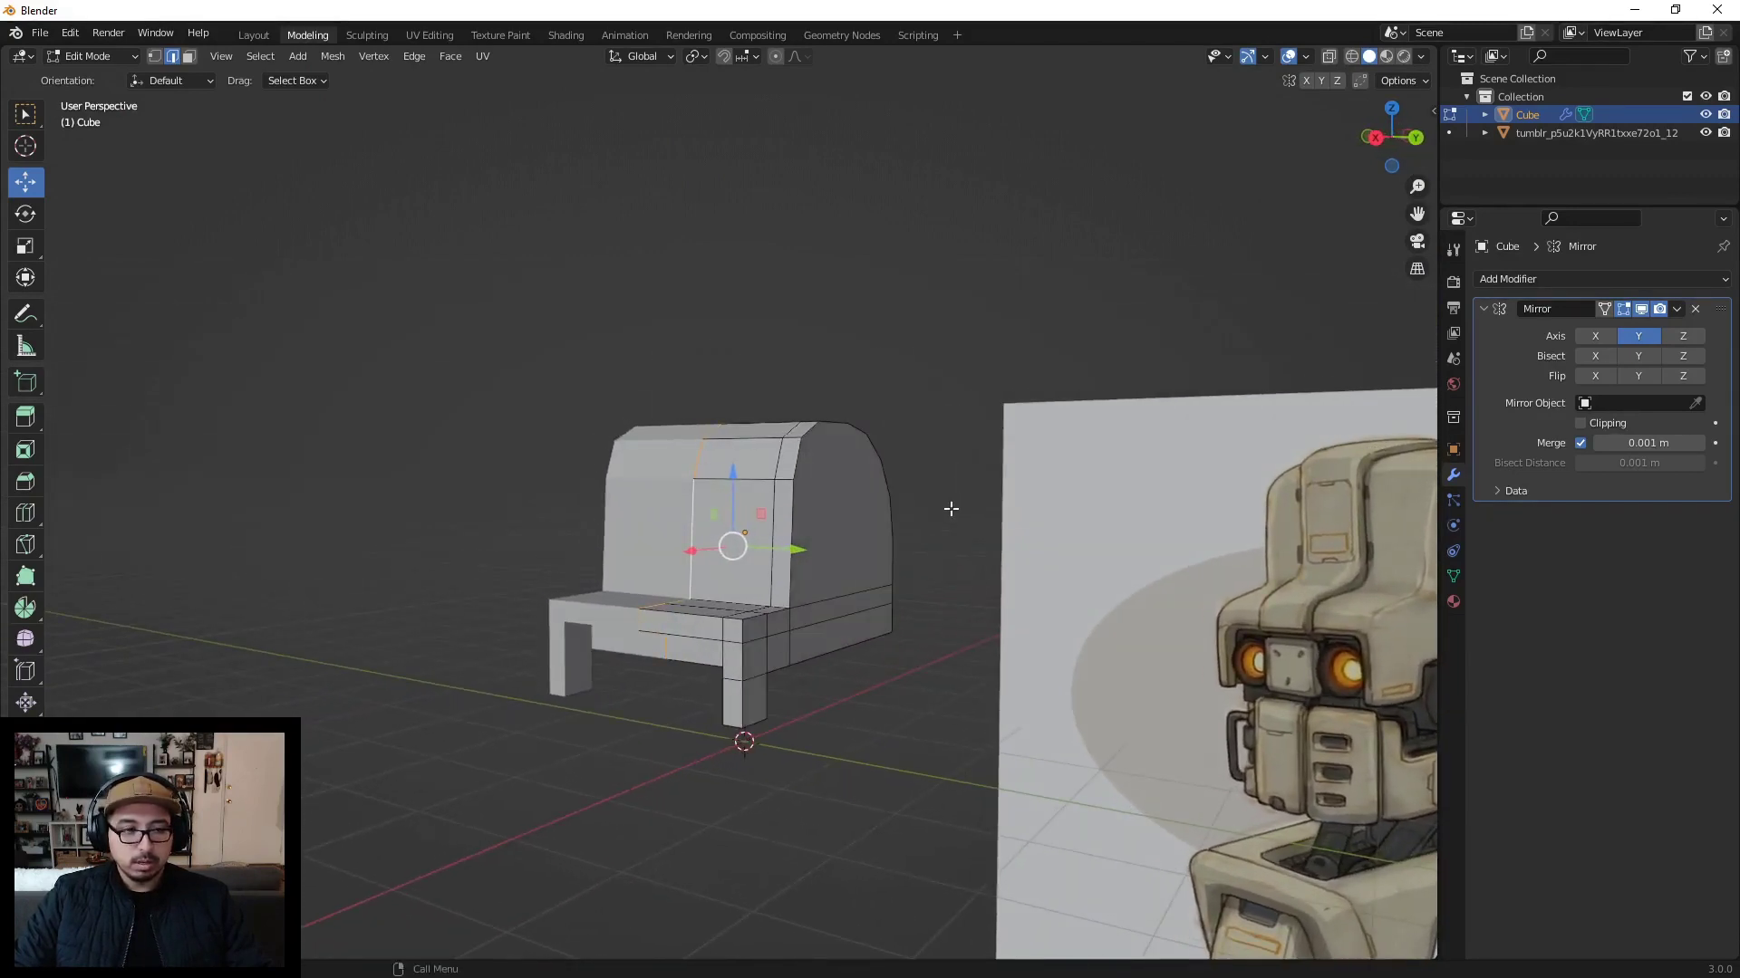
Step: Scale the selected backrest edges up slightly
left_click(26, 245)
middle_click_drag(668, 400, 759, 504)
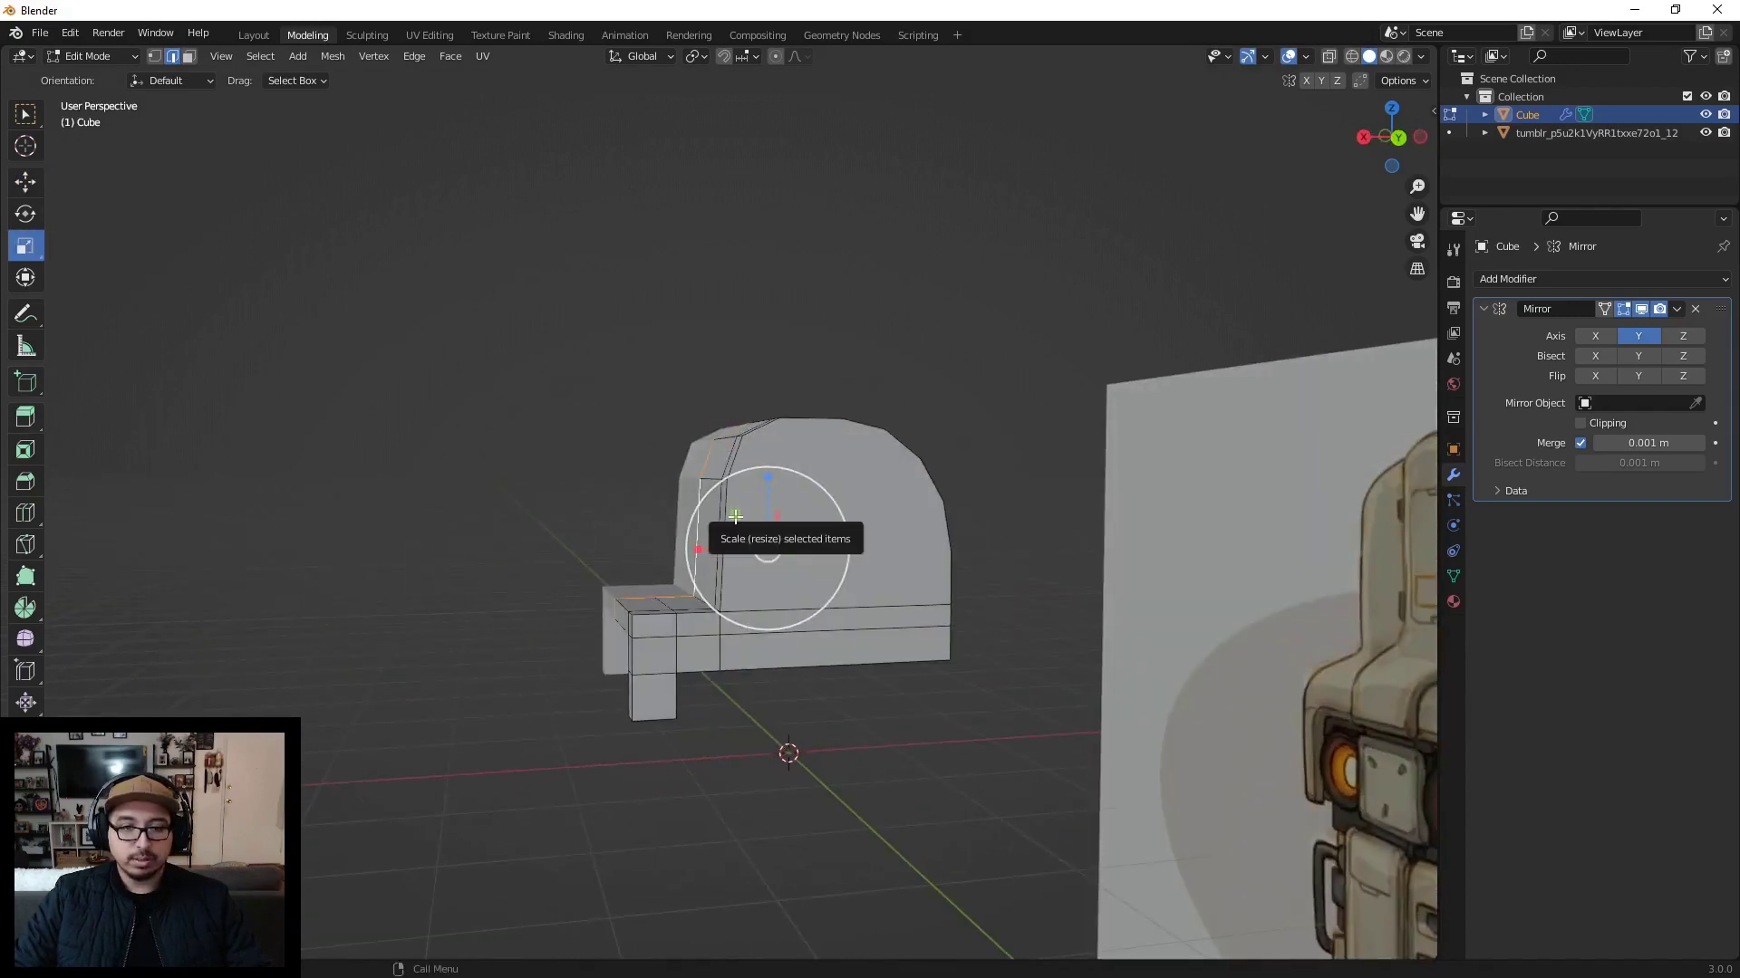
left_click_drag(735, 516, 722, 504)
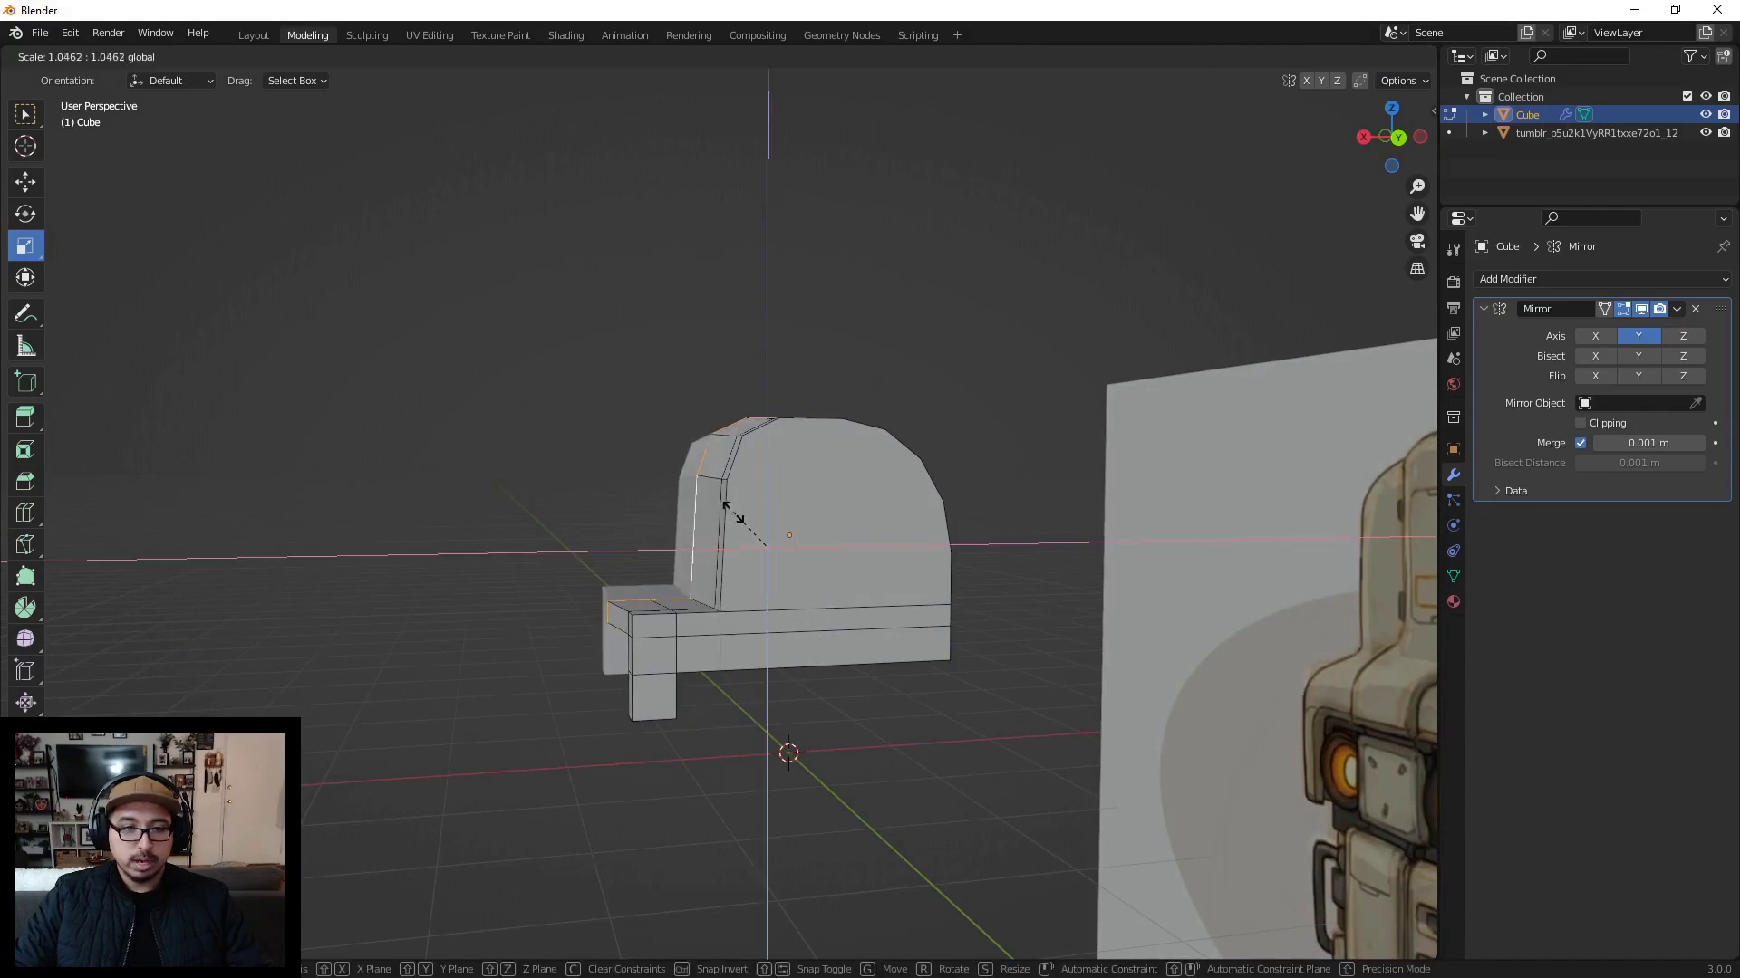
left_click_drag(722, 504, 725, 505)
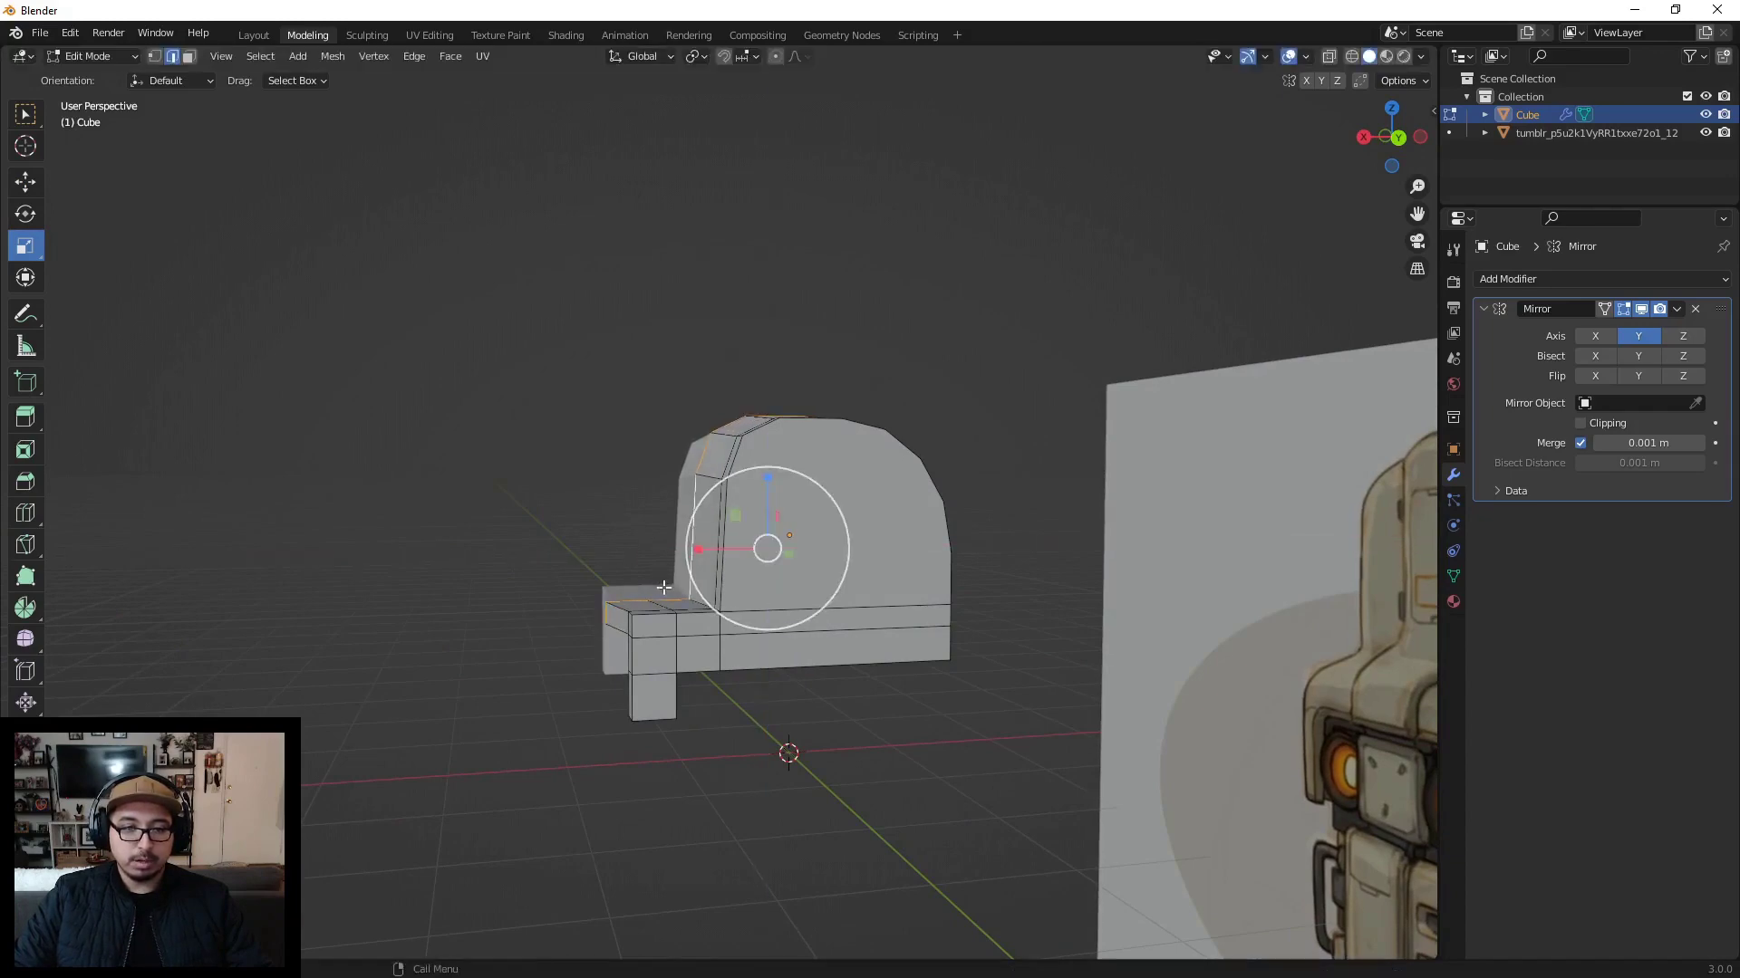
middle_click_drag(779, 544, 827, 622)
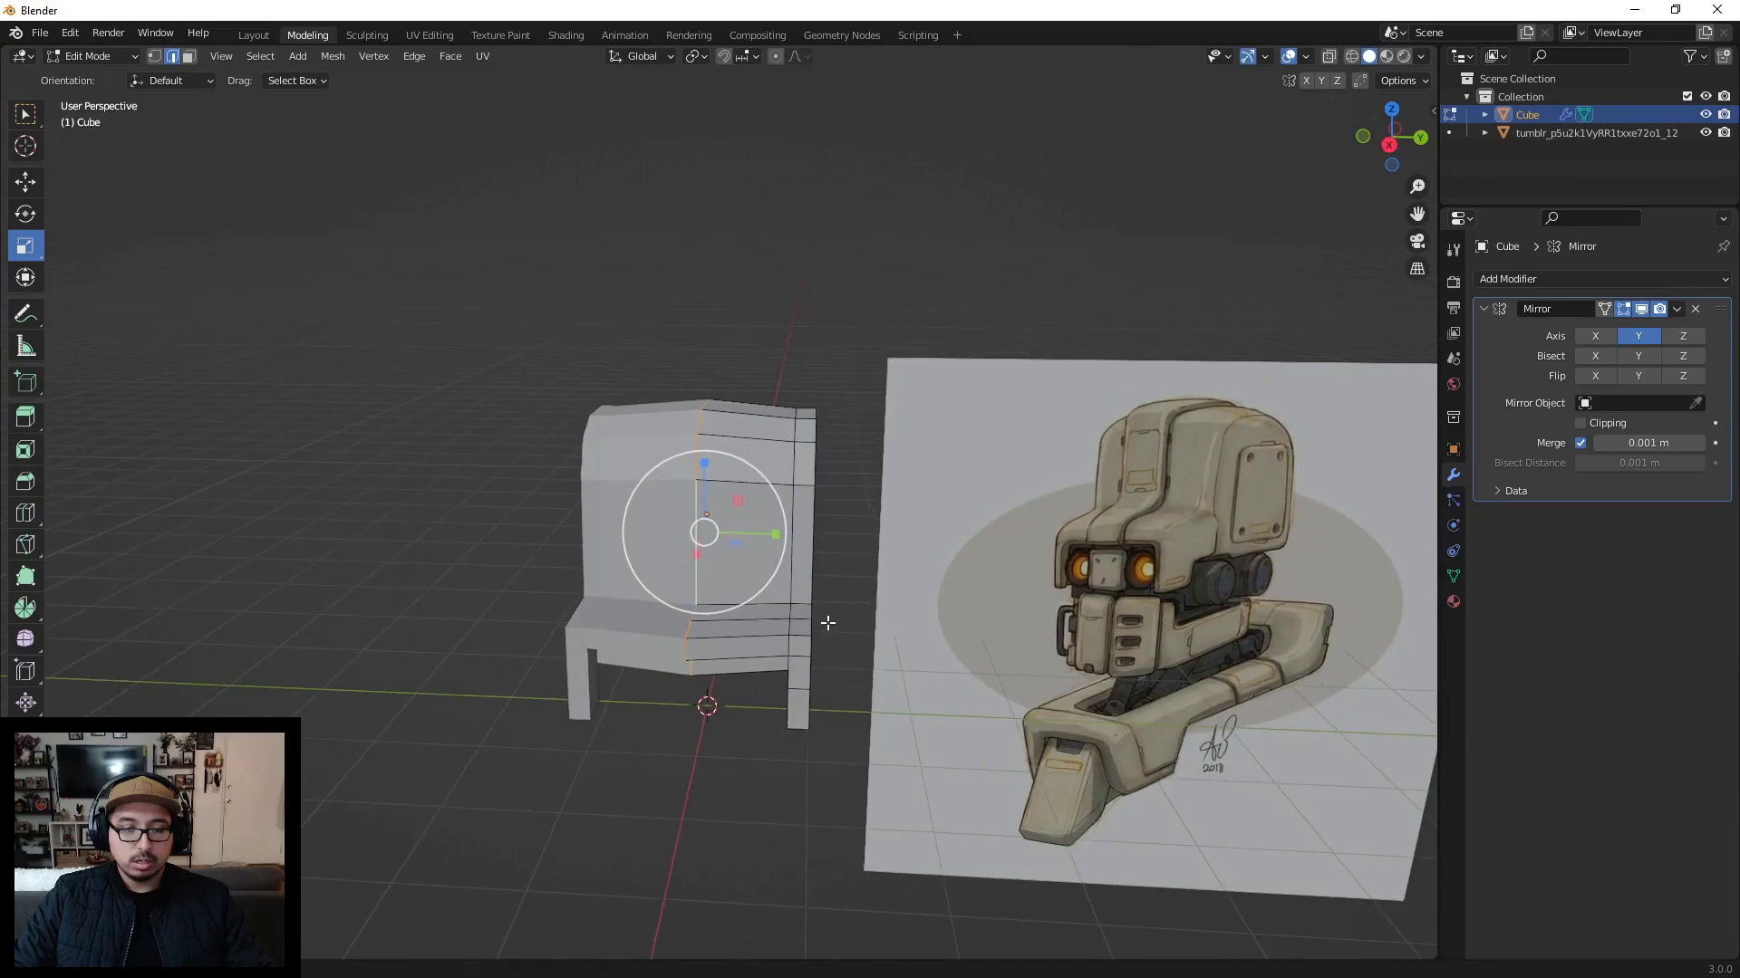
Step: Add a vertical edge loop around the backrest
key("ctrl+r")
left_click(758, 417)
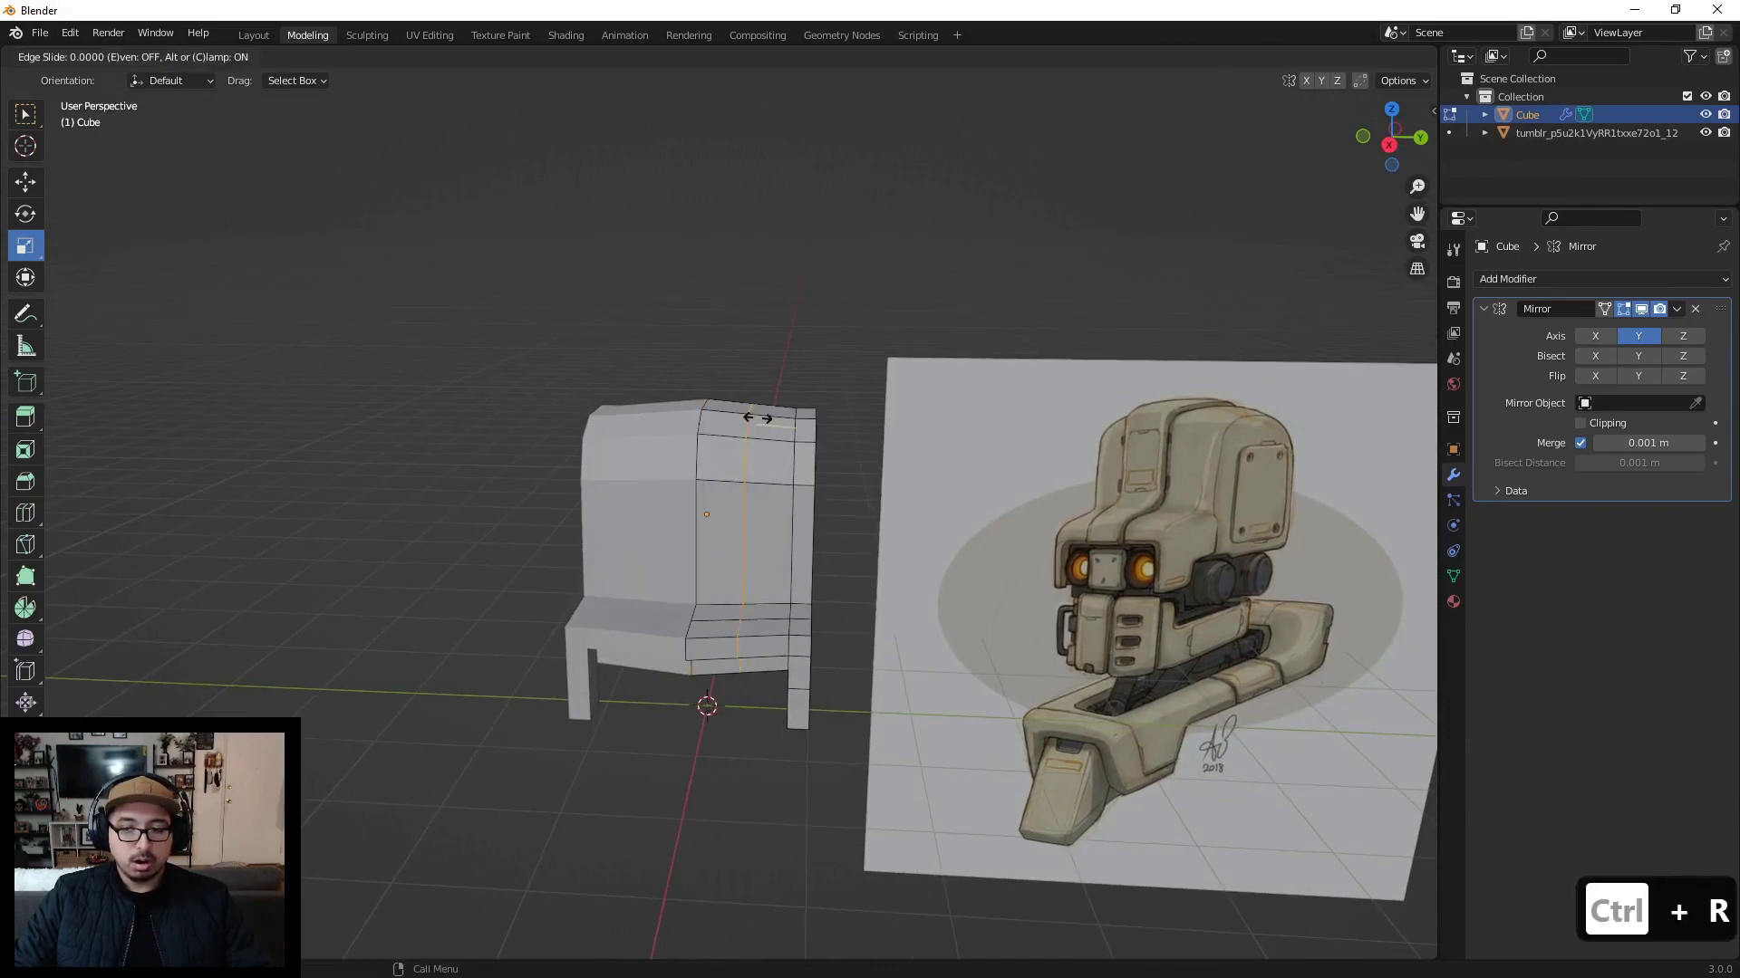
left_click(843, 453)
middle_click_drag(842, 453, 809, 642)
scroll(757, 523, "up", 3)
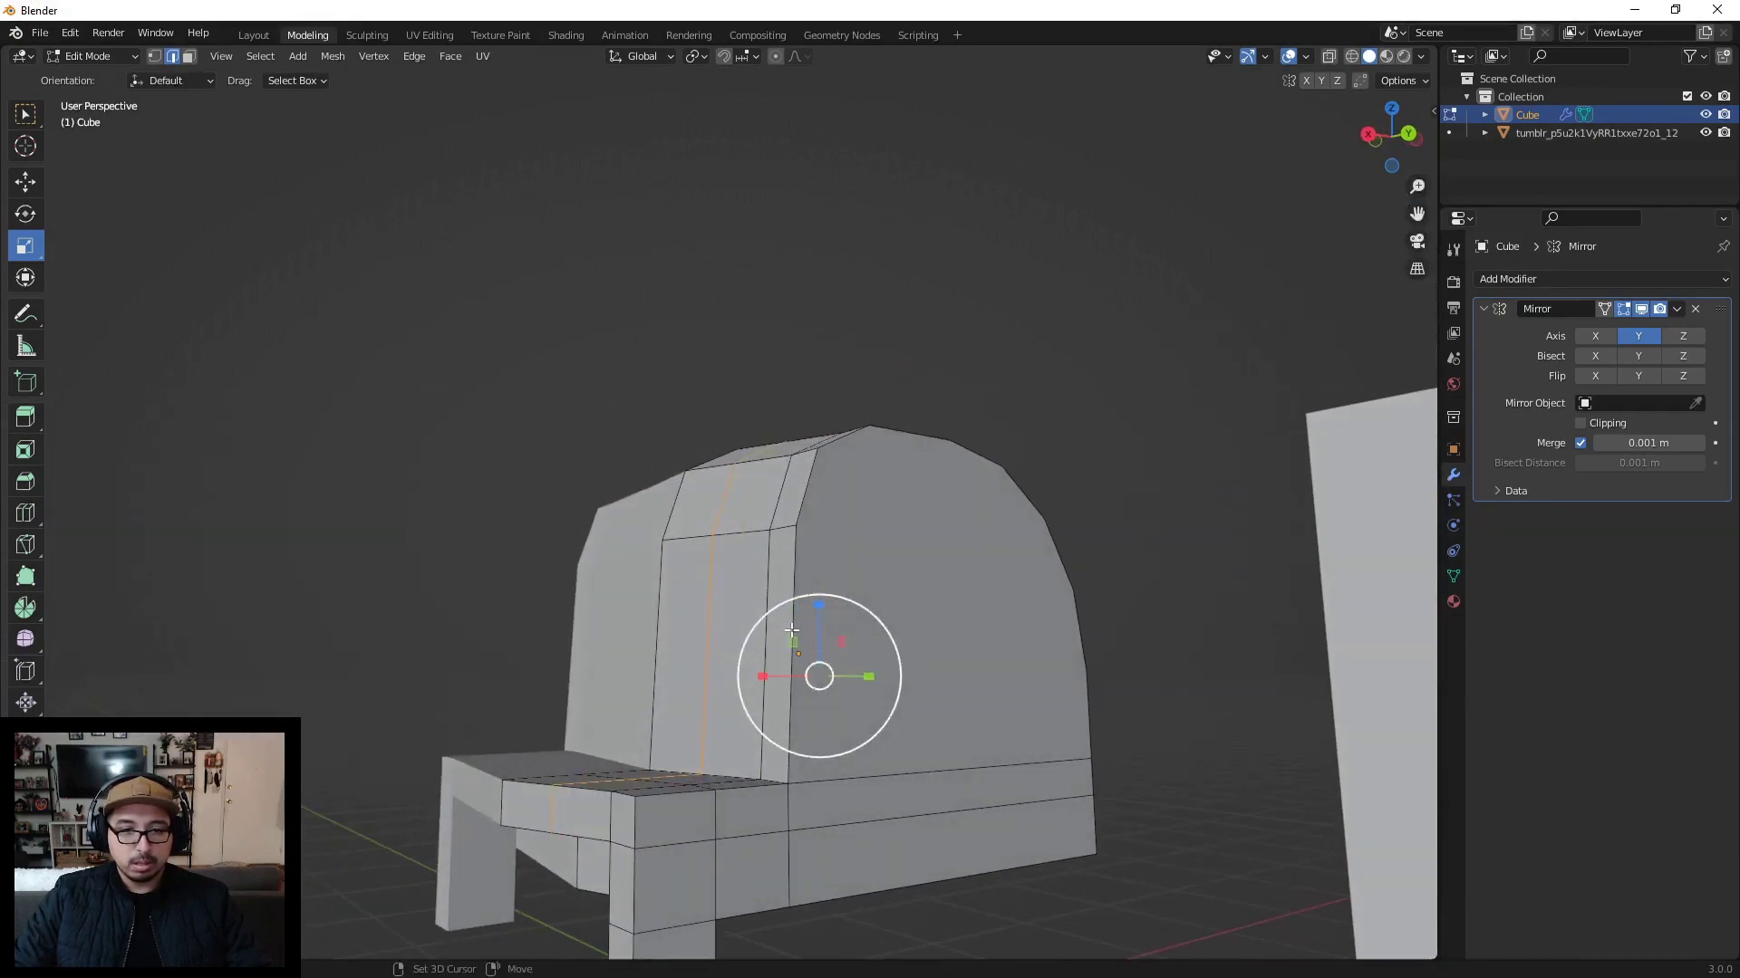
Step: Scale the new backrest loop within the X–Z plane, excluding Y
key("s")
key("shift+y")
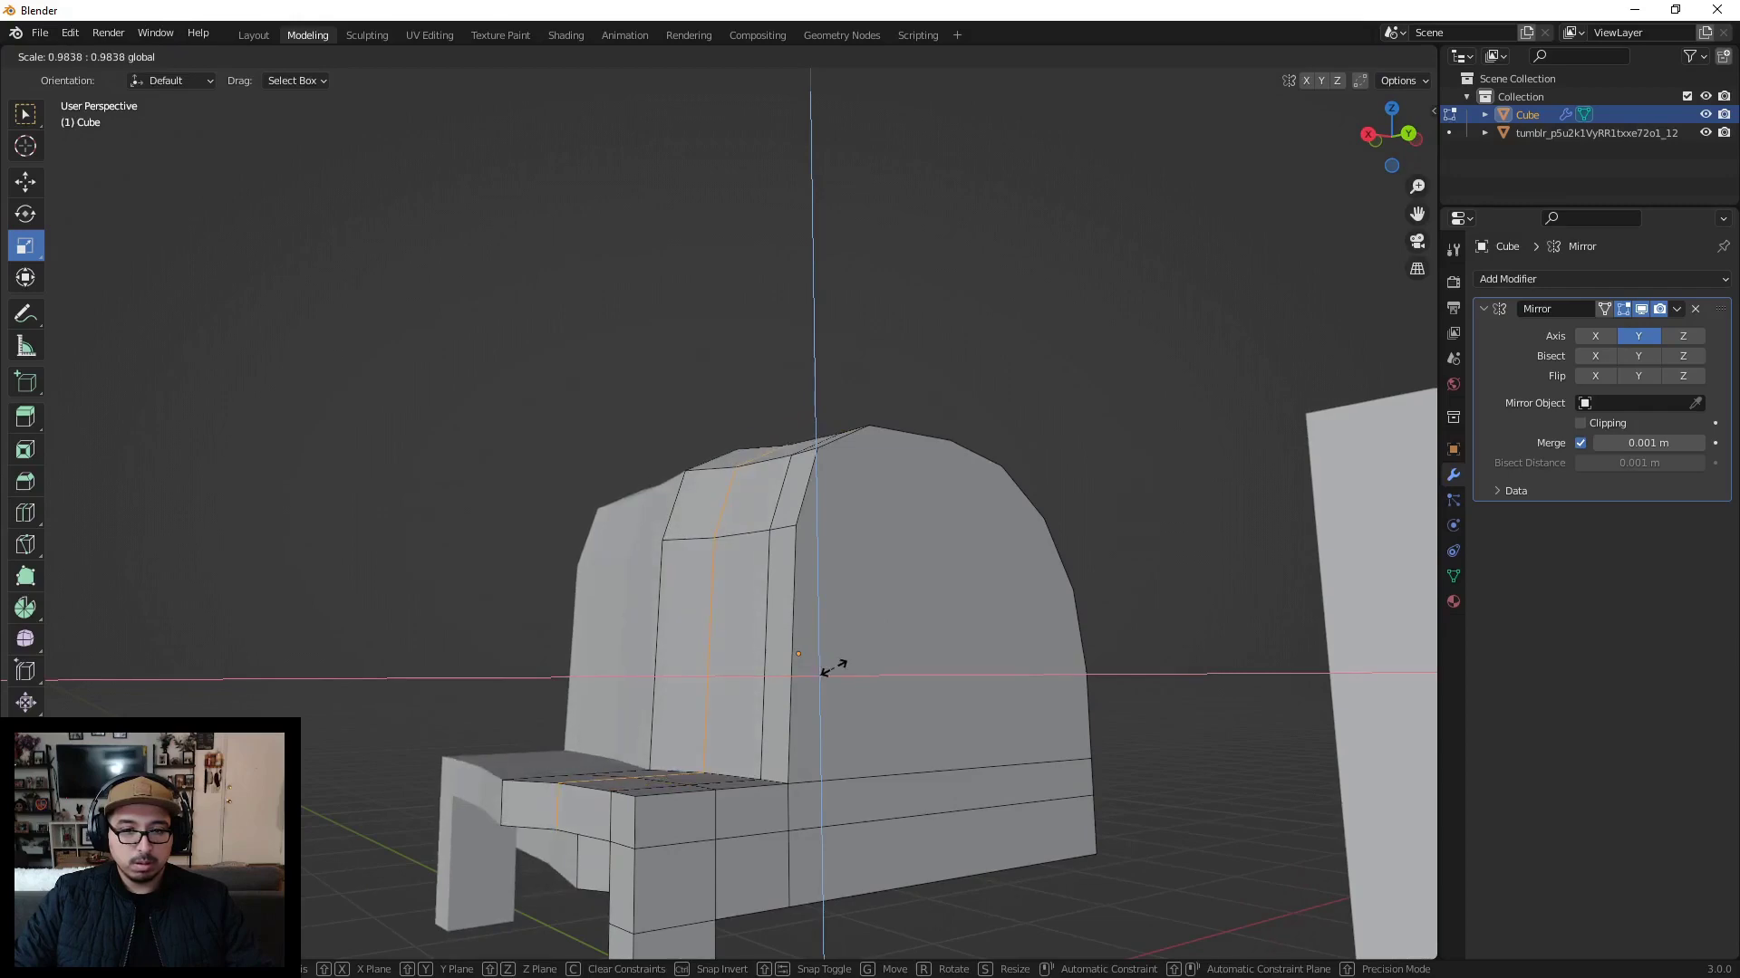
left_click(820, 660)
mouse_move(821, 660)
middle_mouse_down()
mouse_move(834, 553)
mouse_move(838, 678)
middle_mouse_up()
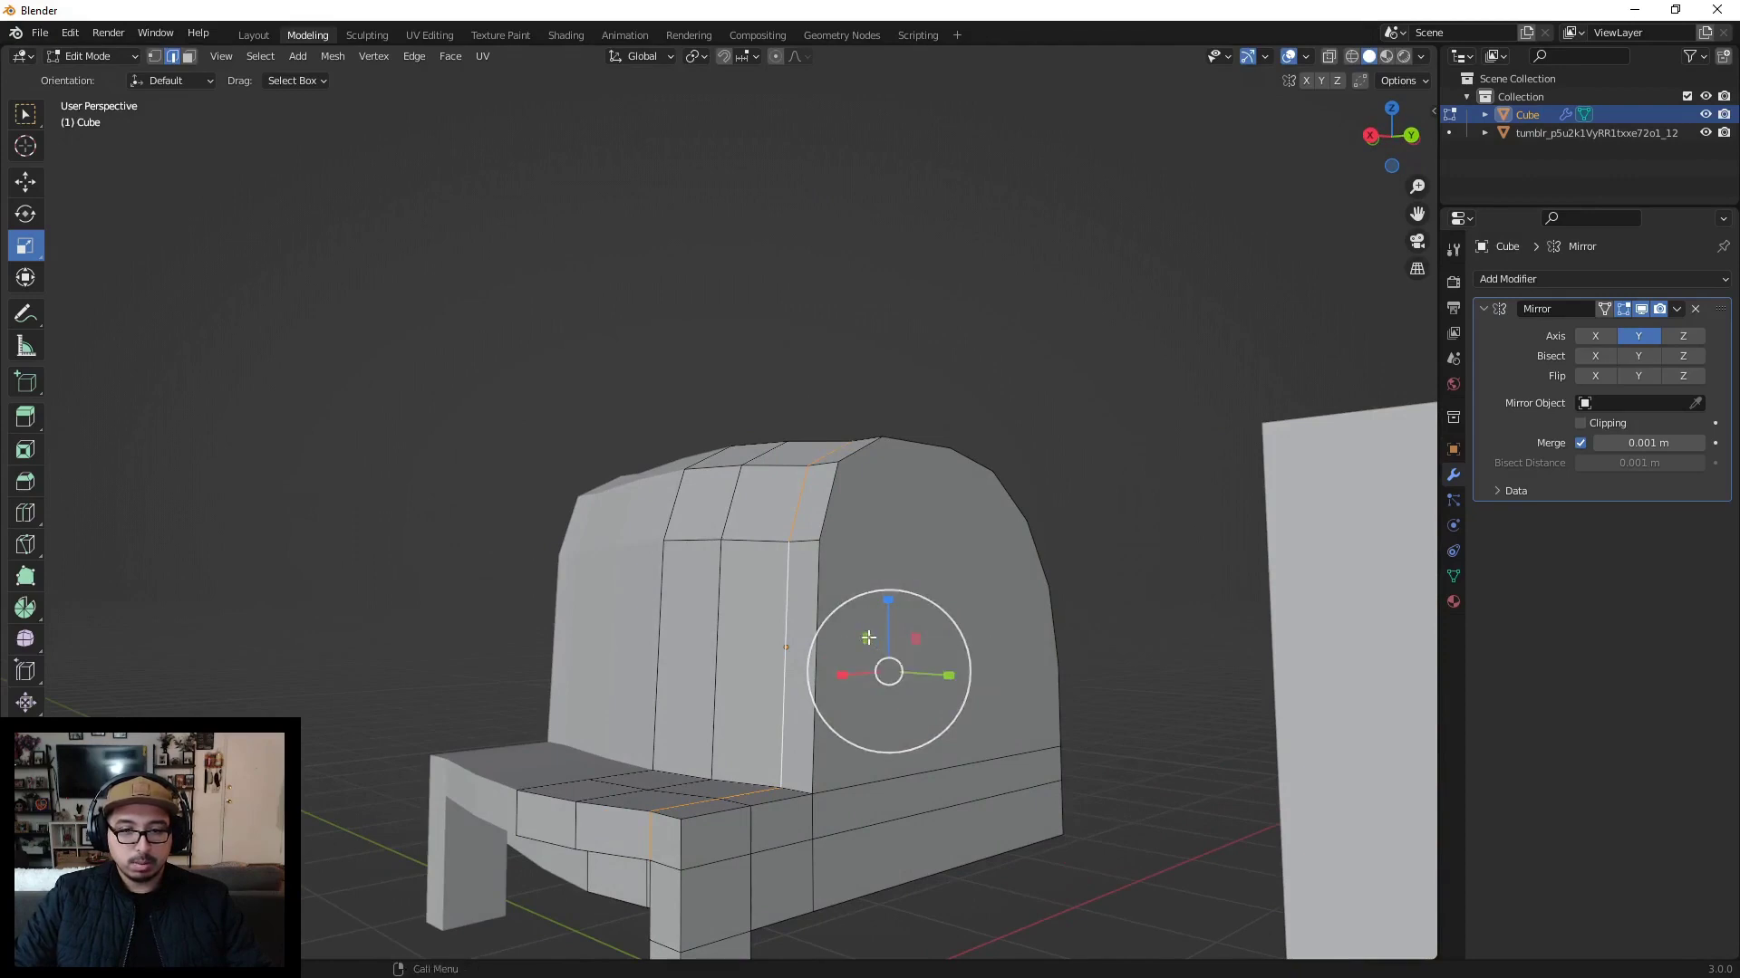
left_click_drag(866, 636, 885, 661)
middle_click_drag(886, 661, 970, 684)
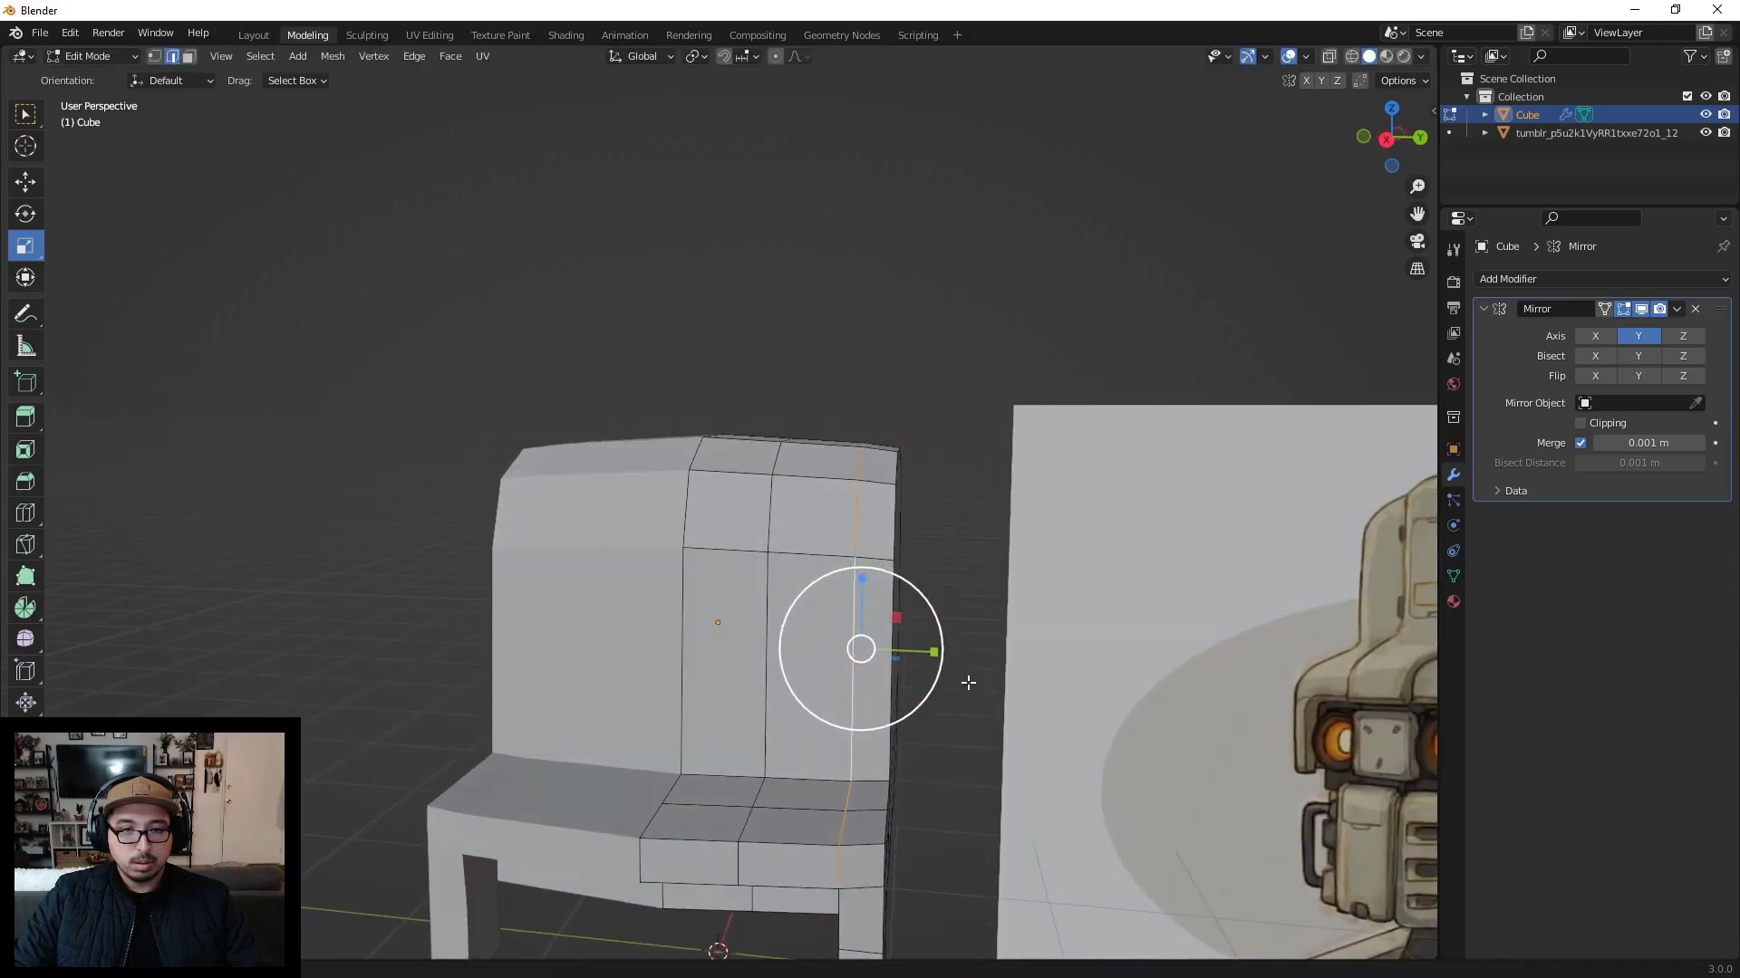
Step: Scale the neighbouring vertical loop in X–Z to even out the central backrest strips
left_click(786, 515, "alt")
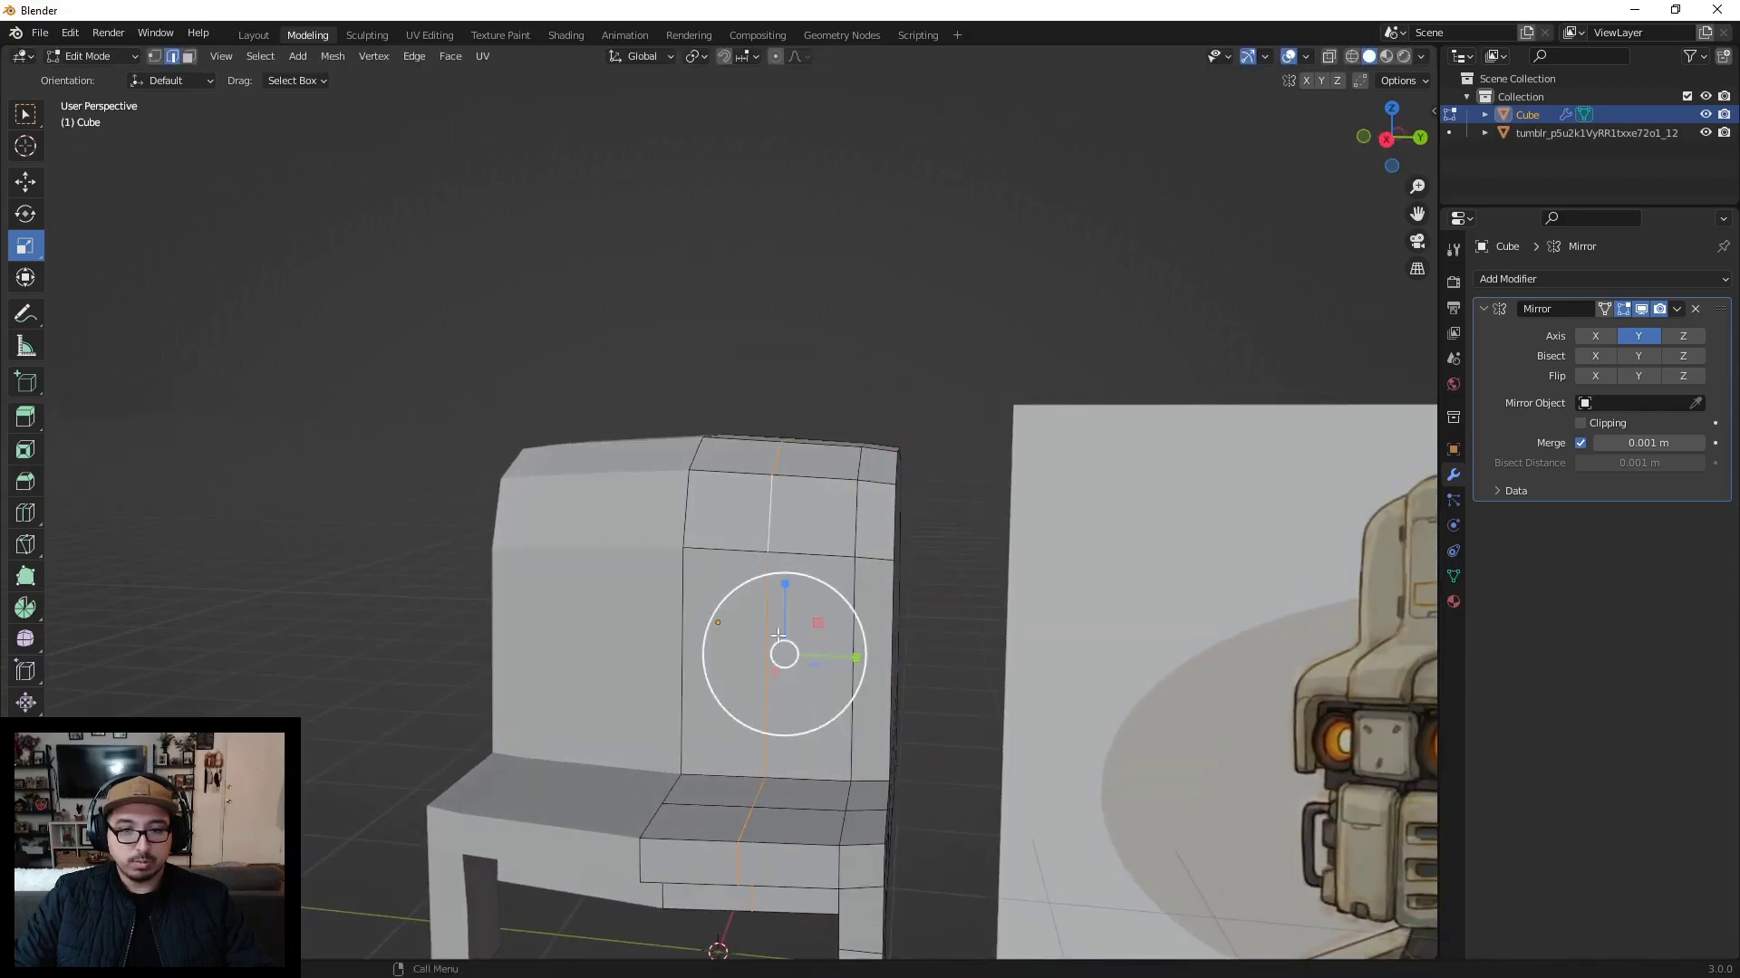
middle_click_drag(778, 634, 790, 637)
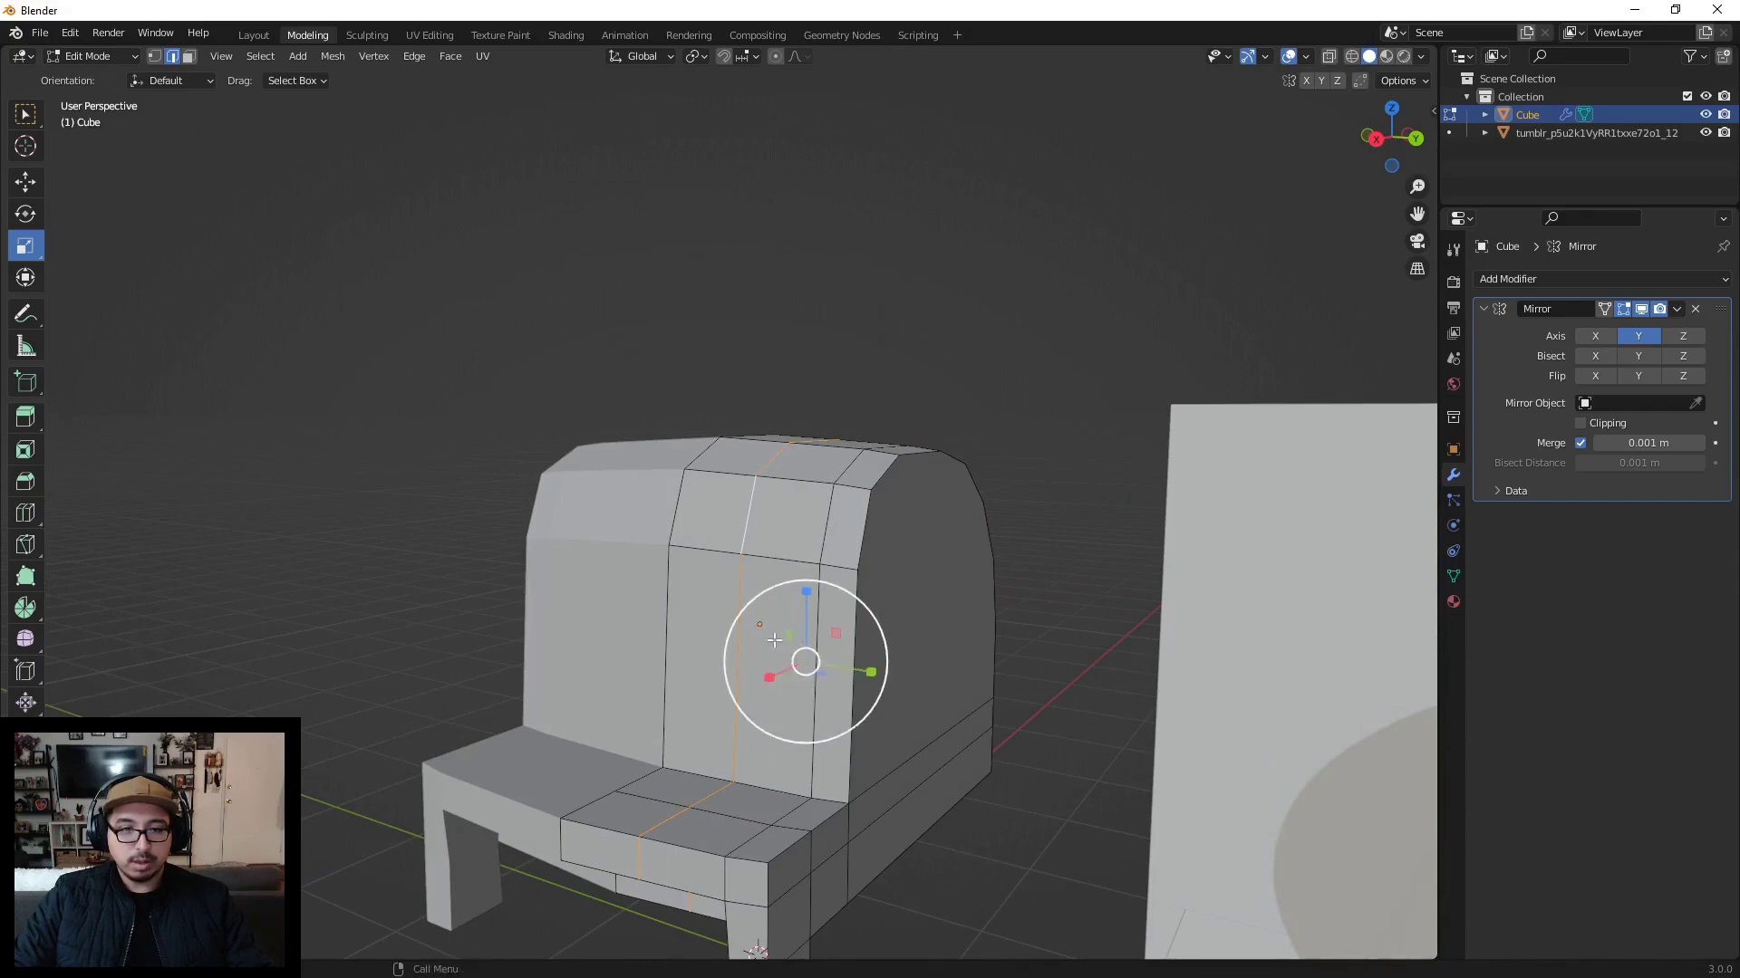
left_click_drag(775, 641, 821, 648)
right_click(821, 648)
key("ctrl+z")
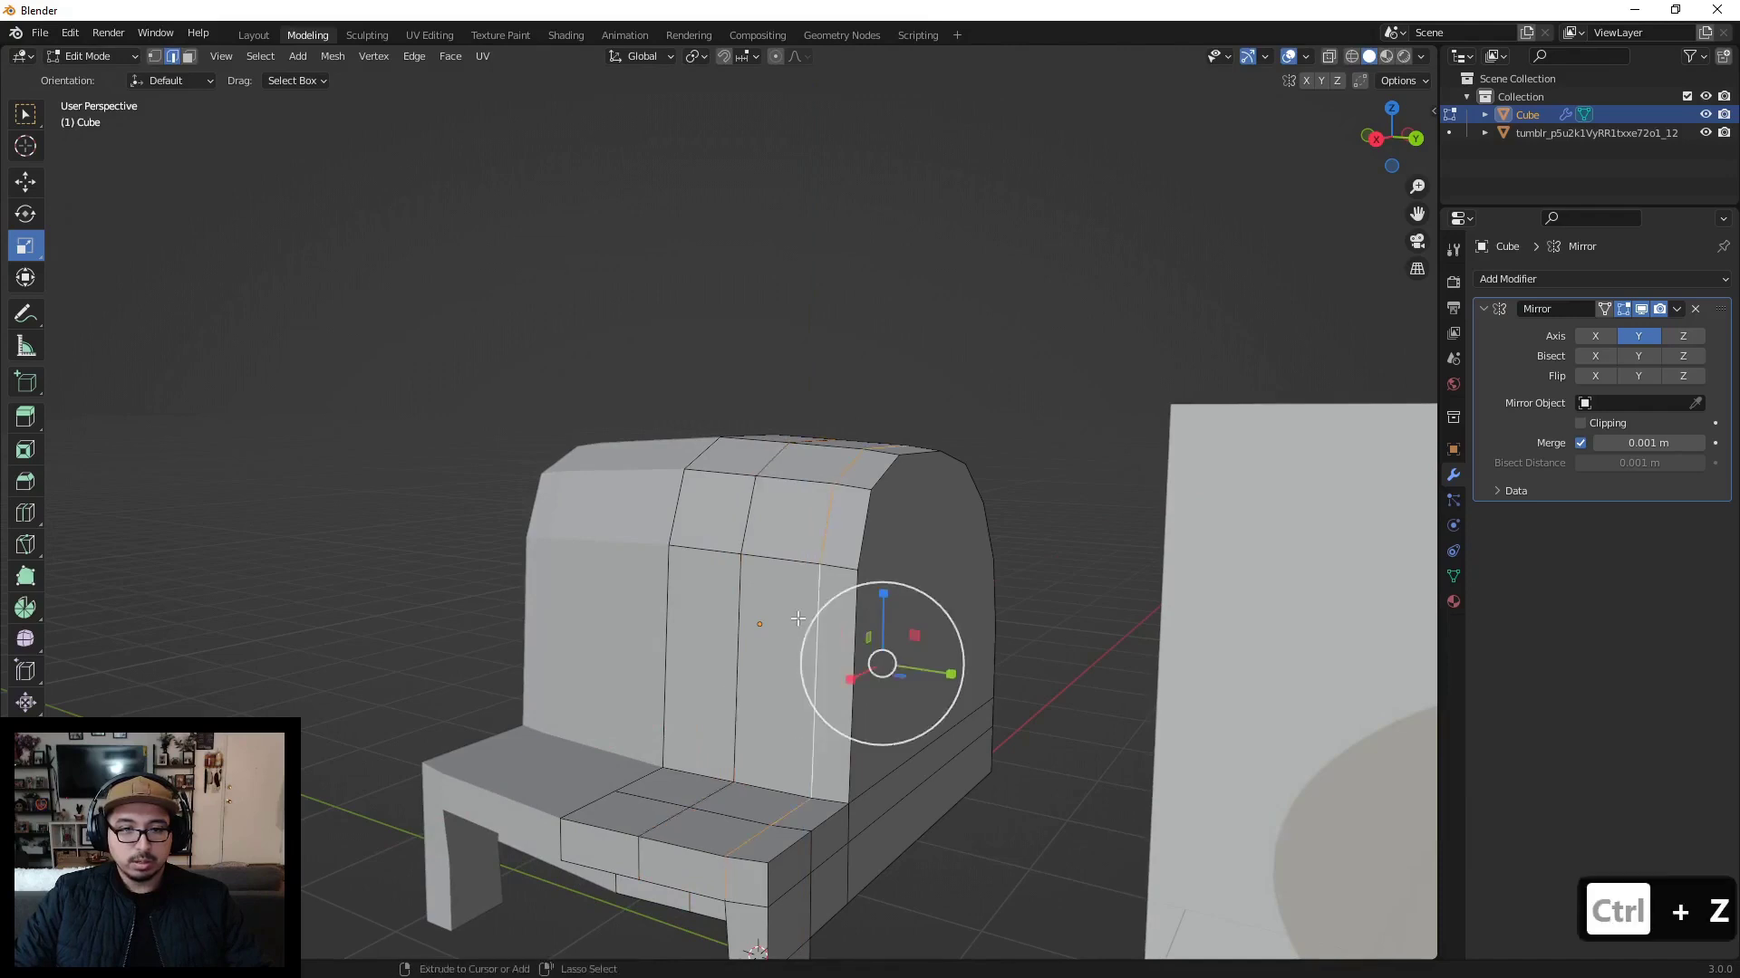
key("ctrl+shift+z")
key("s")
key("shift+y")
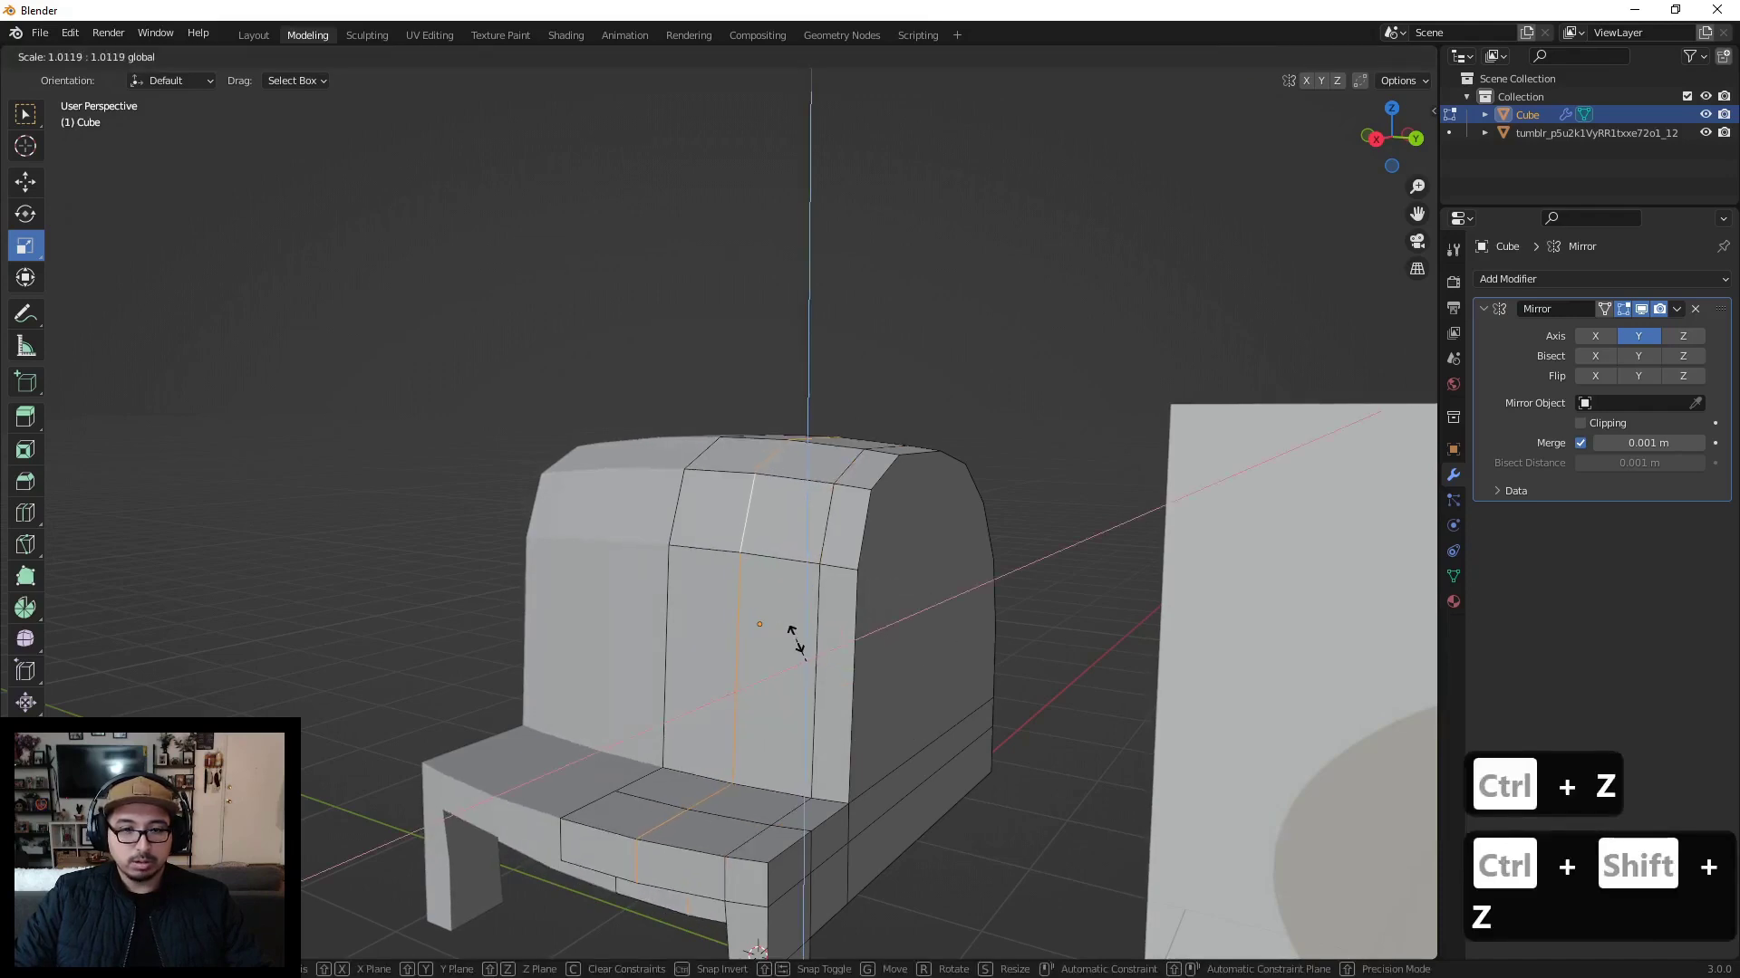
left_click(797, 640)
middle_click_drag(797, 640, 727, 586)
scroll(893, 594, "down", 5)
left_click(834, 547)
scroll(772, 698, "up", 3)
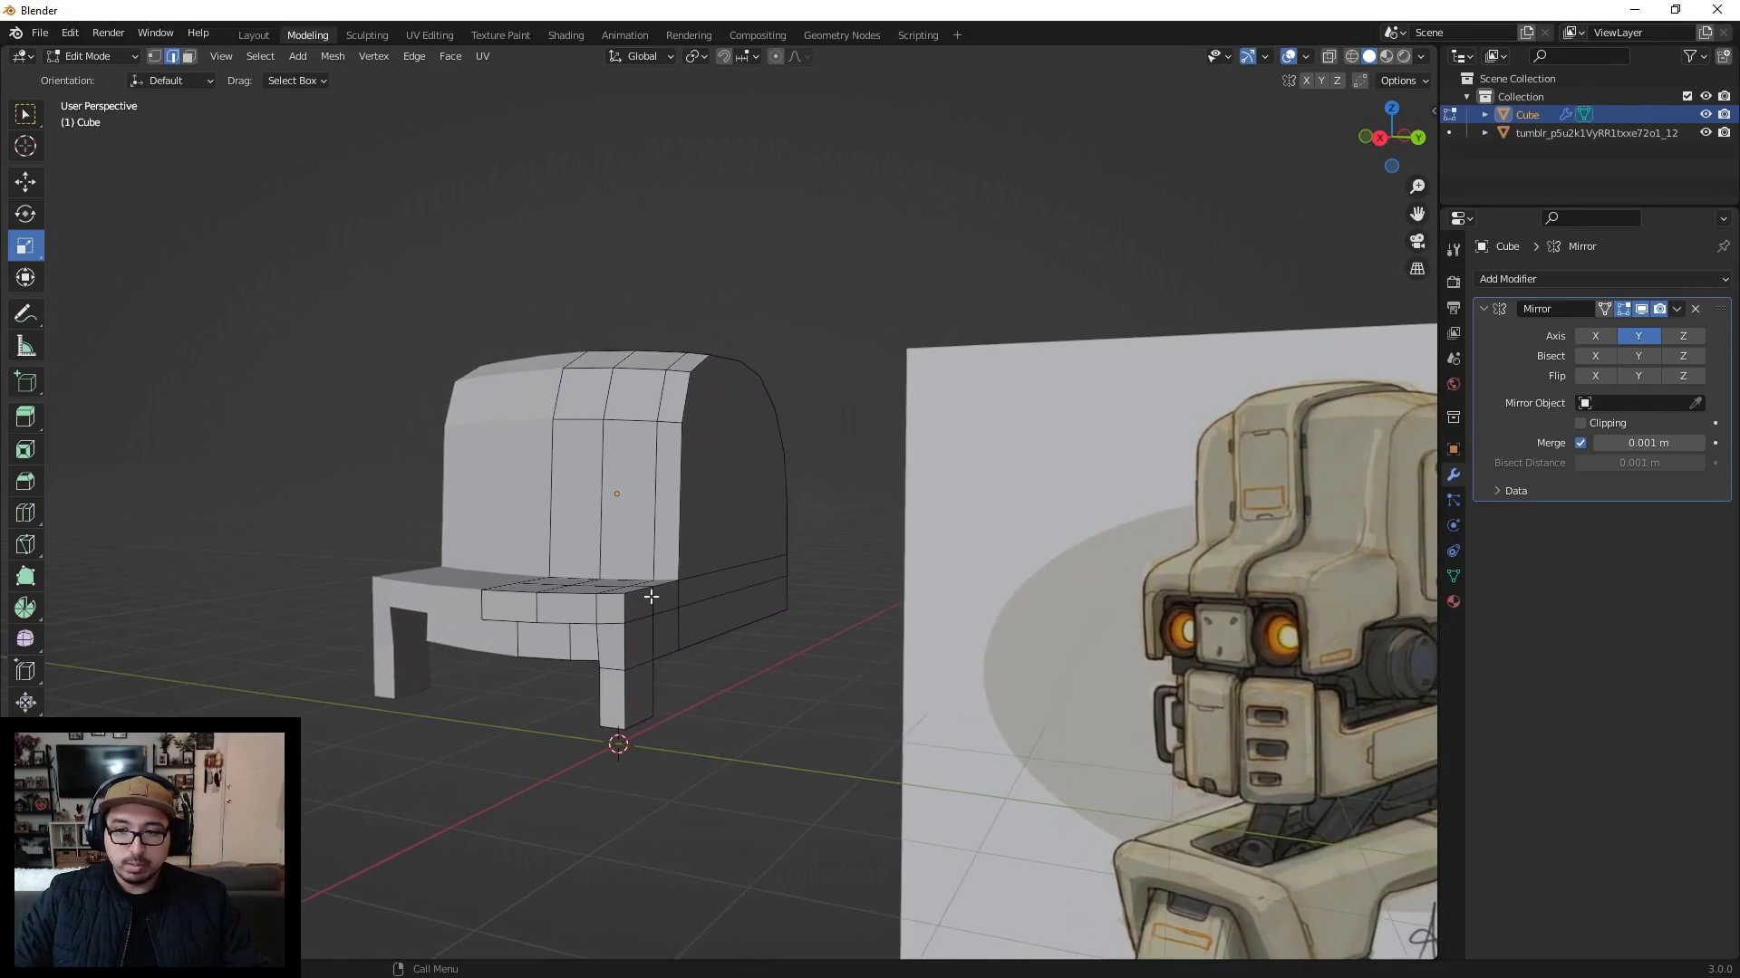
Step: Select the seat's front-top edge and vertical corner edge and try a bevel on them
left_click(582, 598)
left_click(625, 612, "shift")
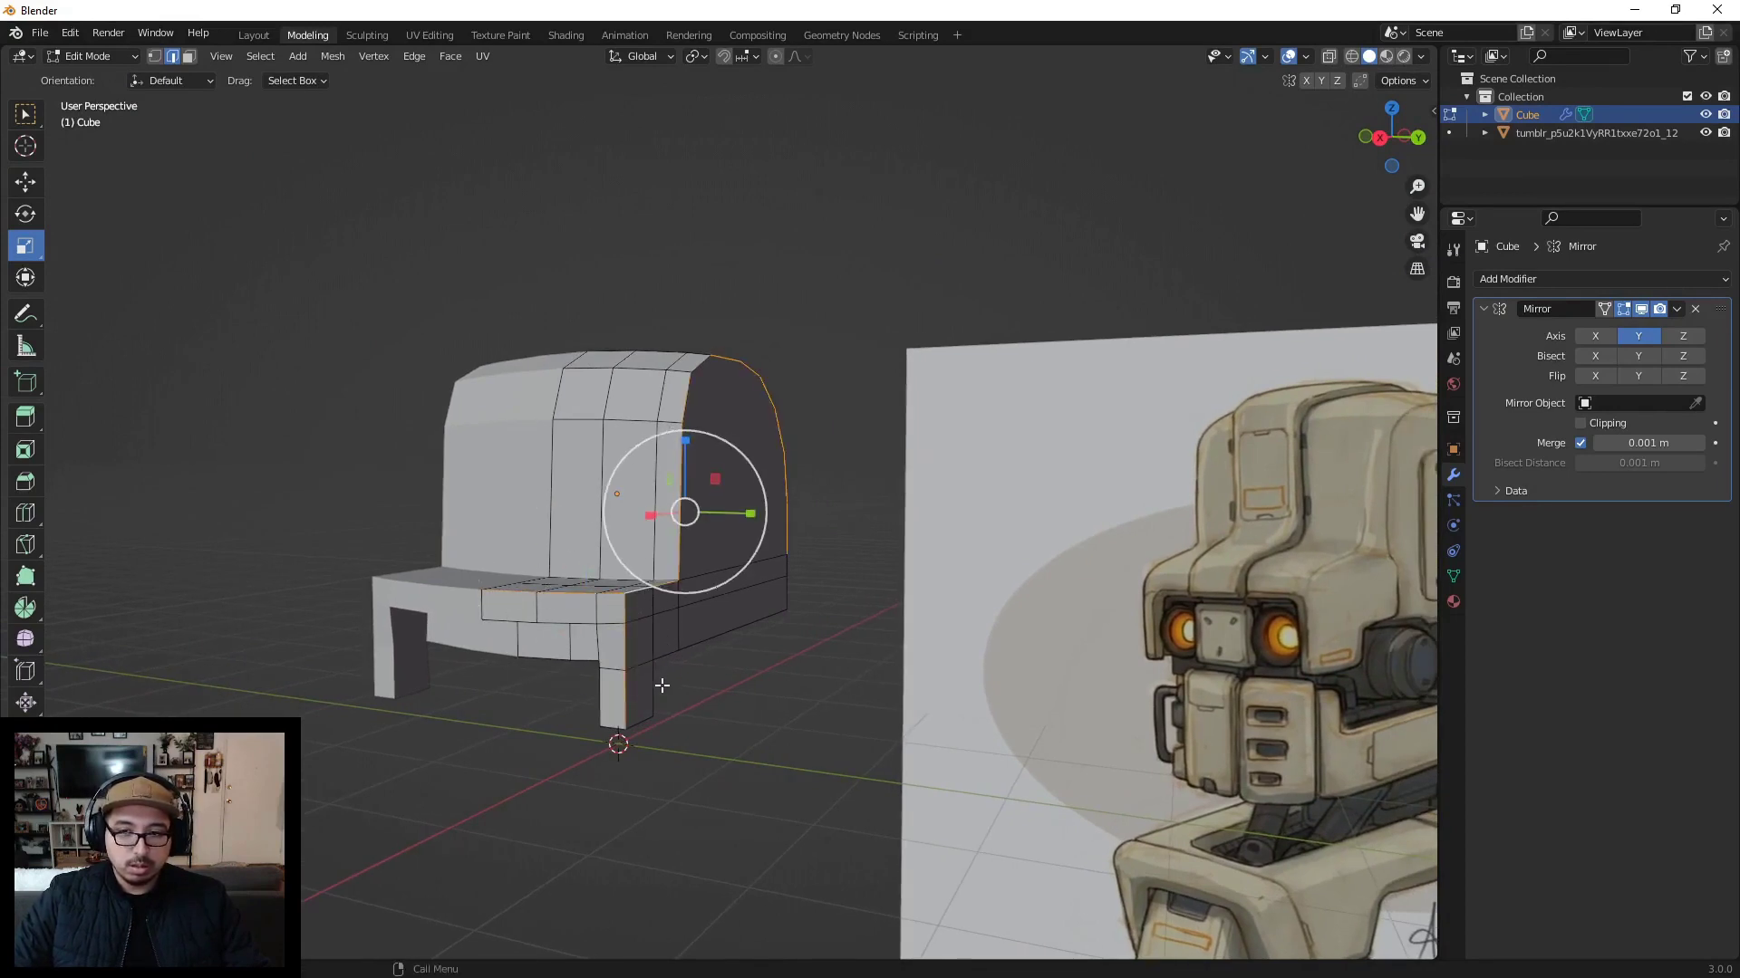
middle_click_drag(662, 686, 768, 524)
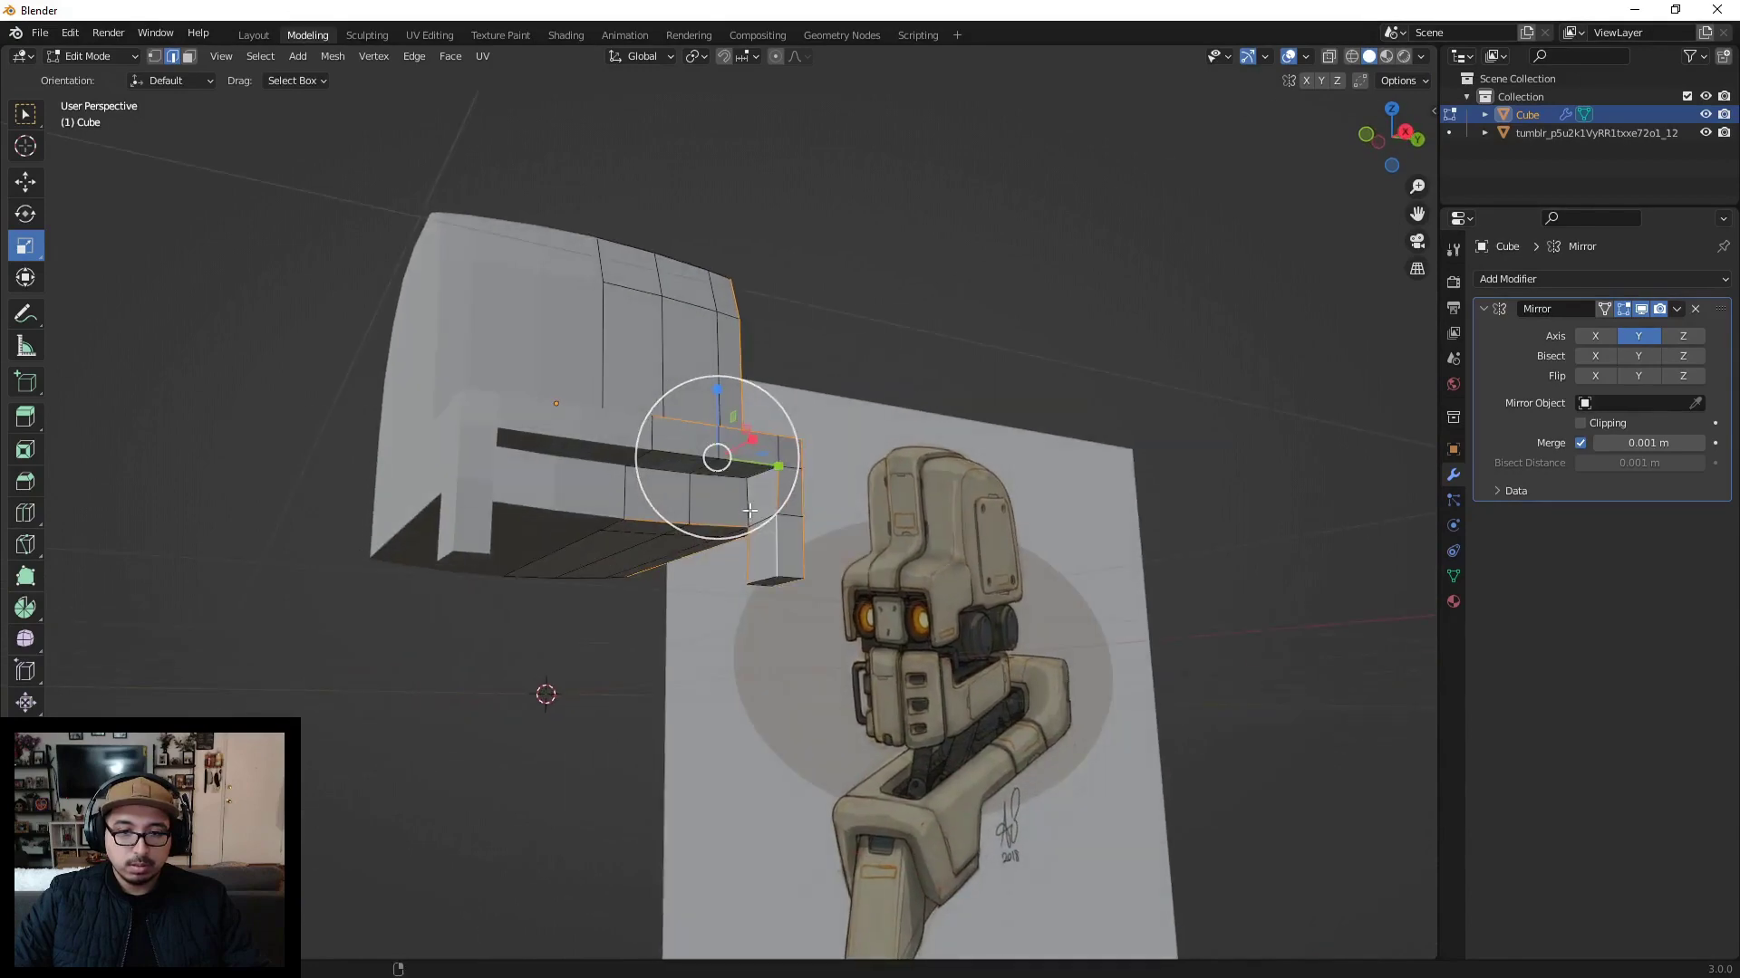
middle_click_drag(768, 479, 493, 478)
middle_click_drag(689, 581, 757, 556, "shift")
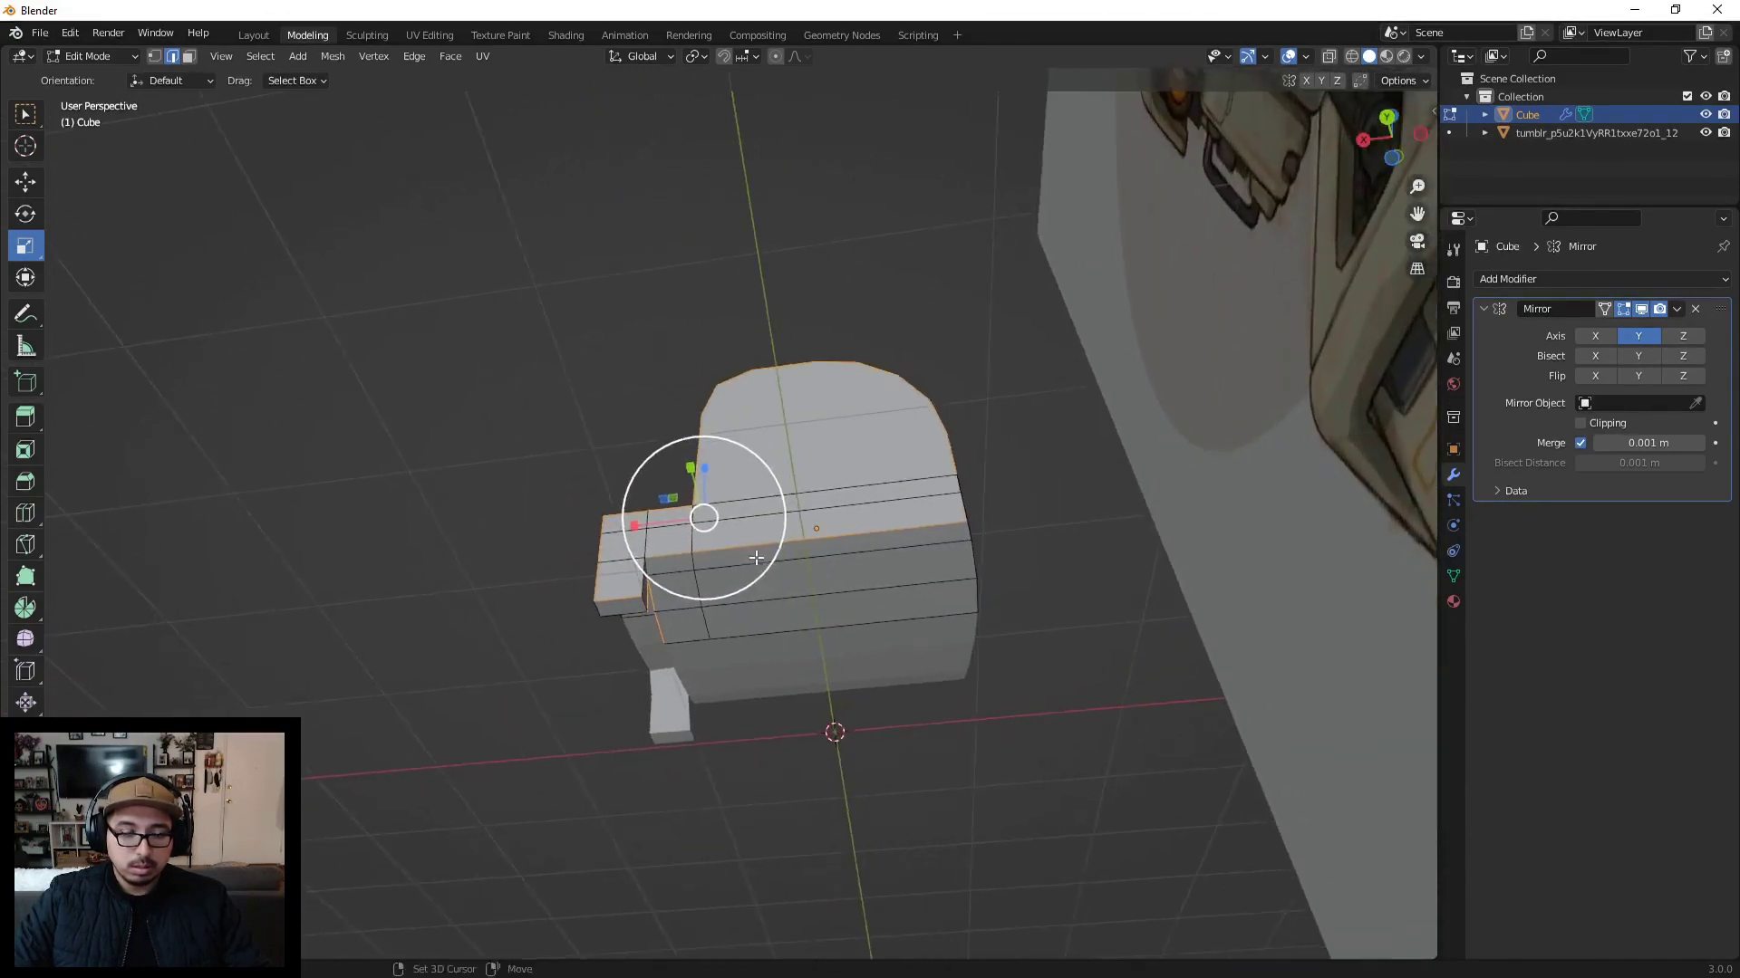
scroll(758, 555, "up", 4)
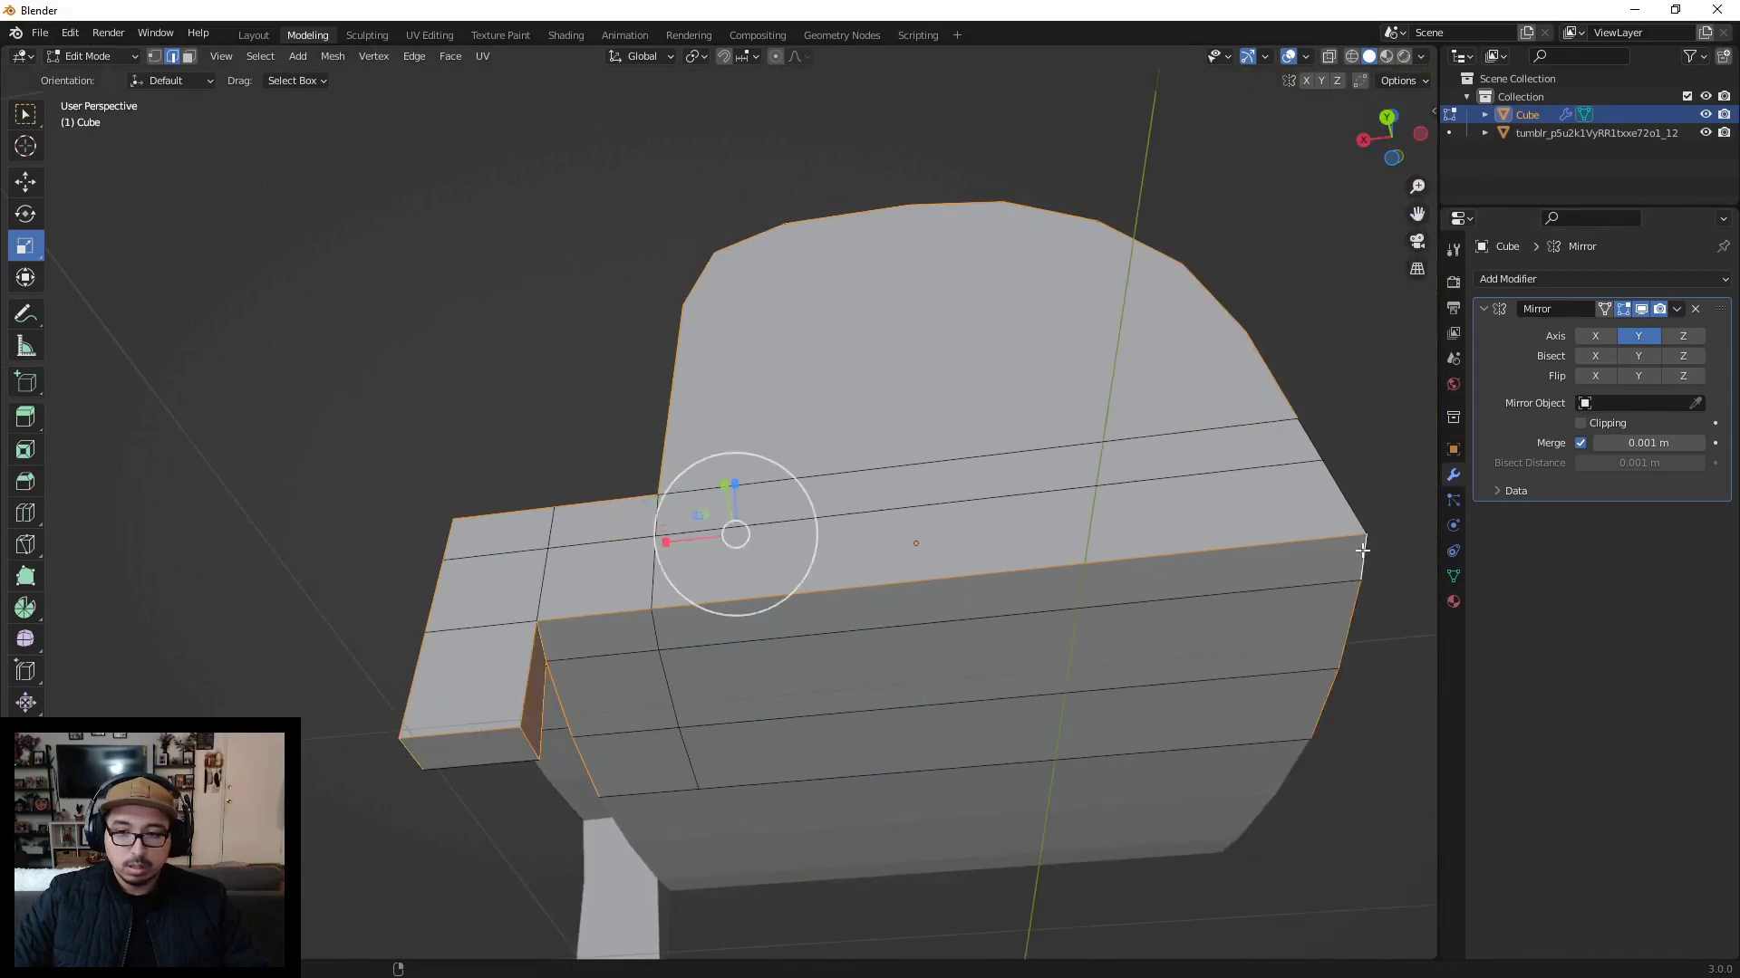
scroll(1362, 549, "down", 3)
middle_click_drag(1099, 516, 916, 547)
key("ctrl+b")
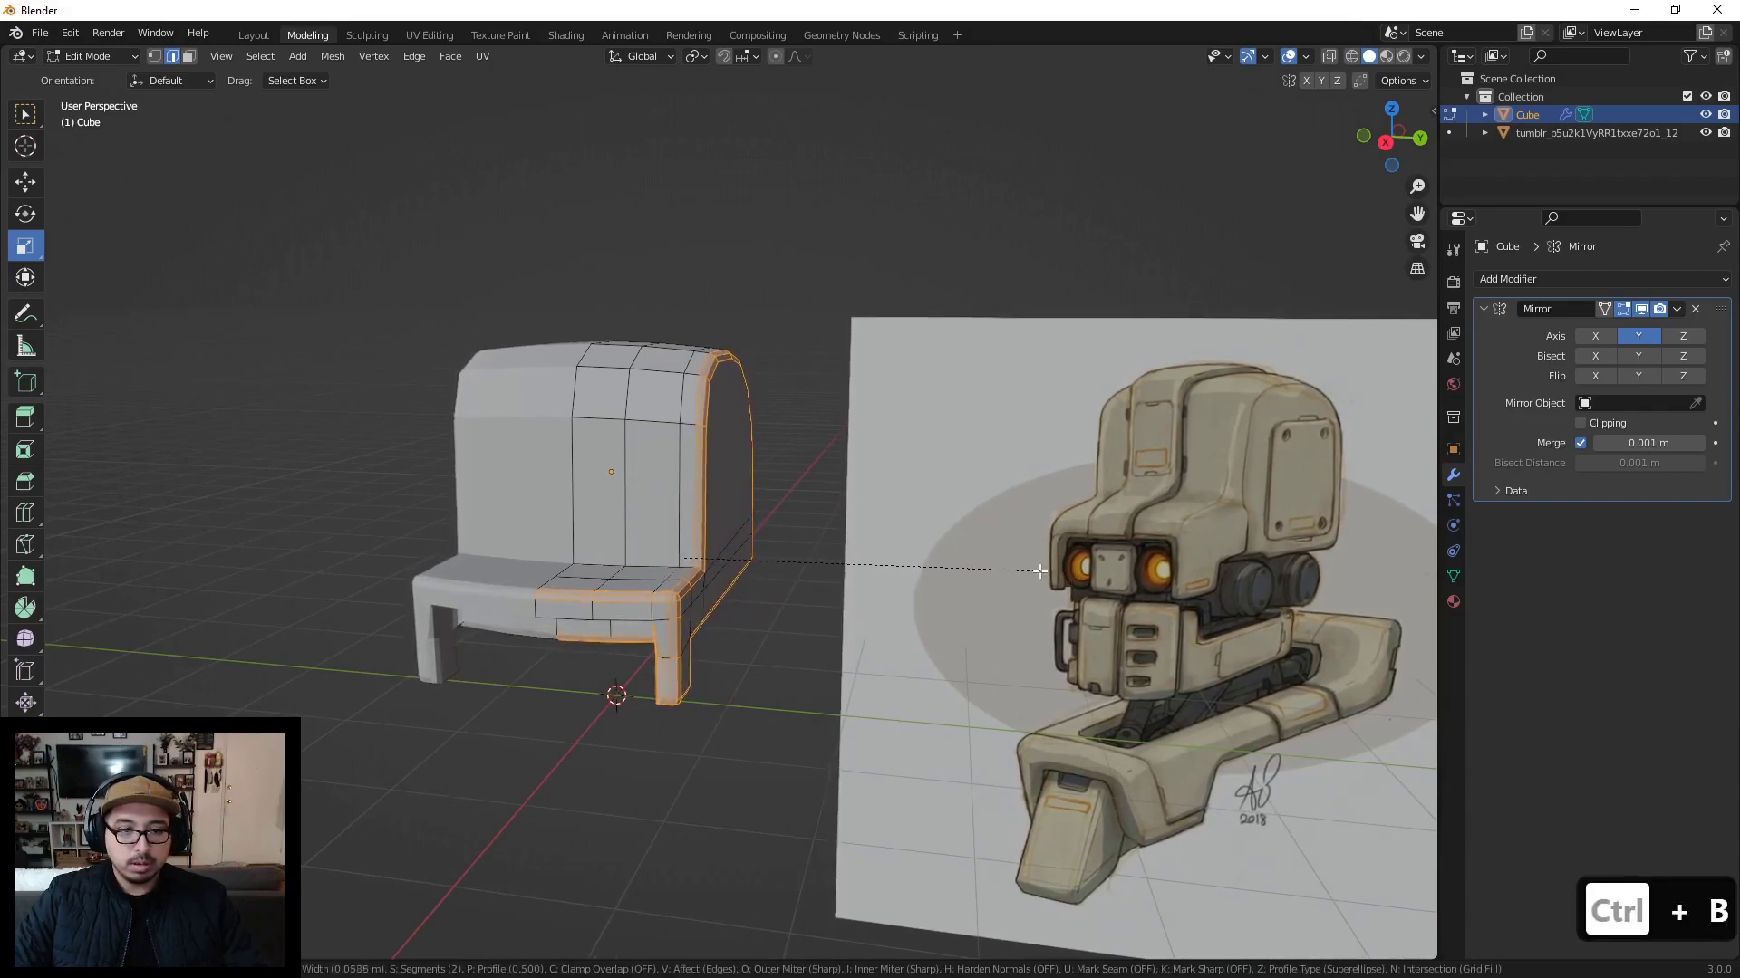
left_click(1055, 579)
Step: Undo the trial seat-edge bevel and the selection change
middle_click_drag(942, 616, 842, 567)
scroll(915, 584, "up", 4)
middle_click_drag(1099, 565, 1071, 567, "shift")
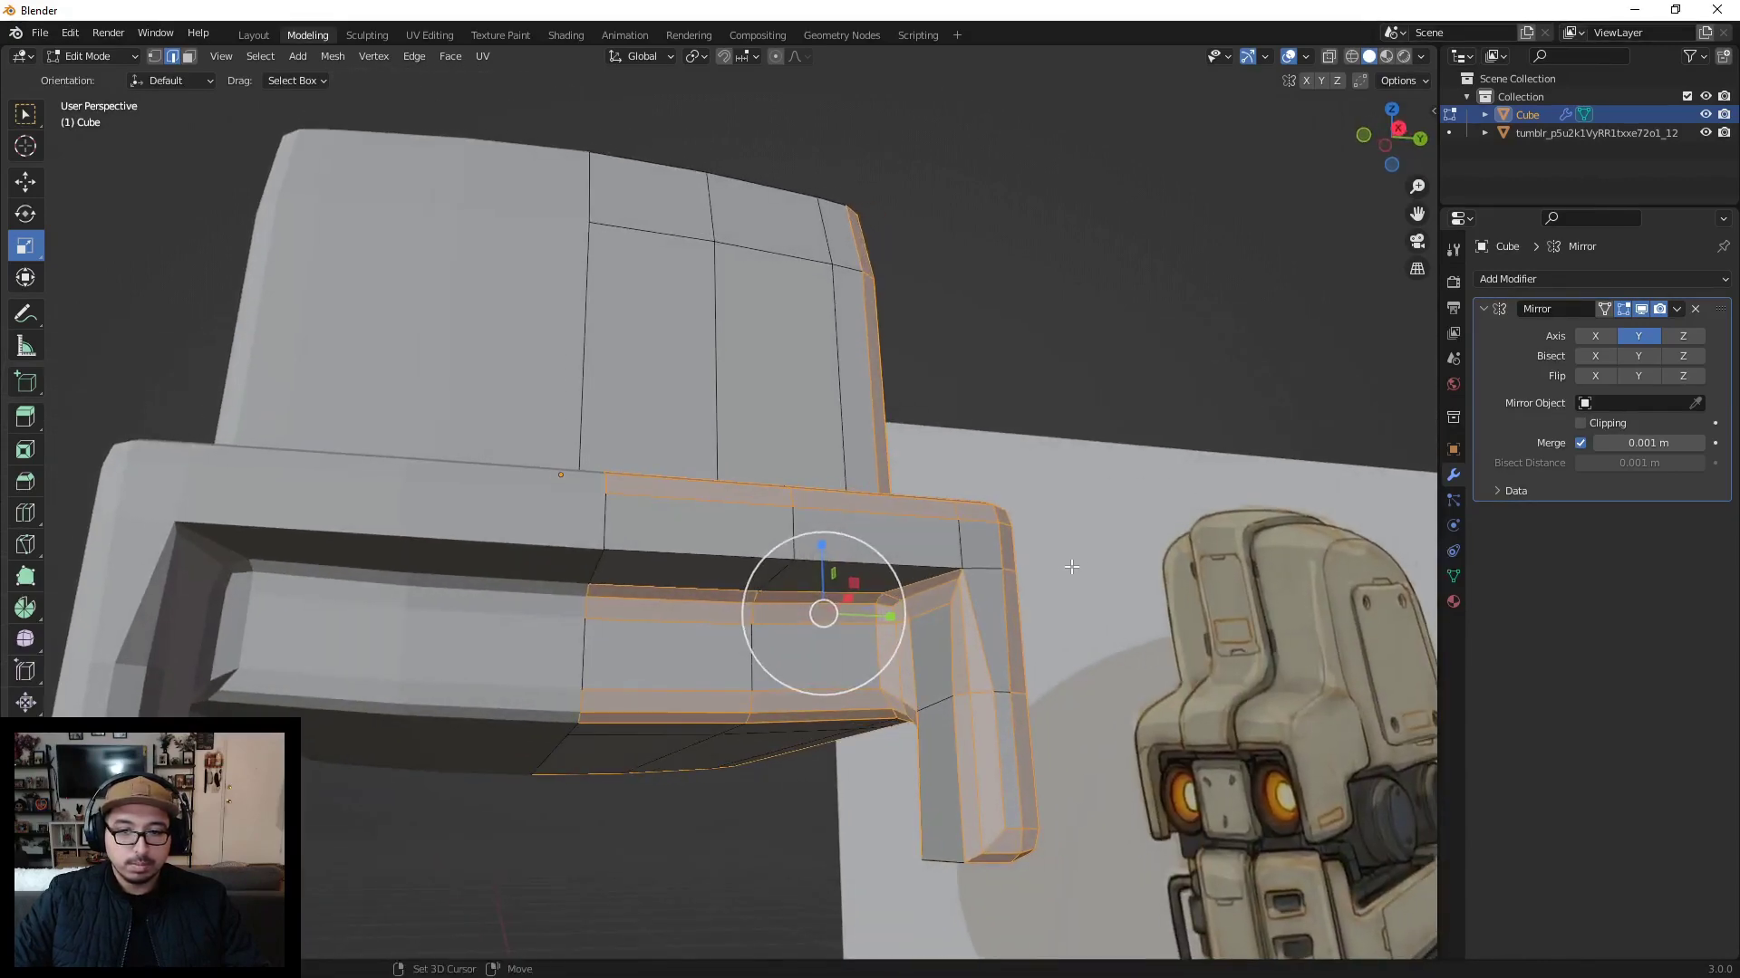
key("ctrl+z")
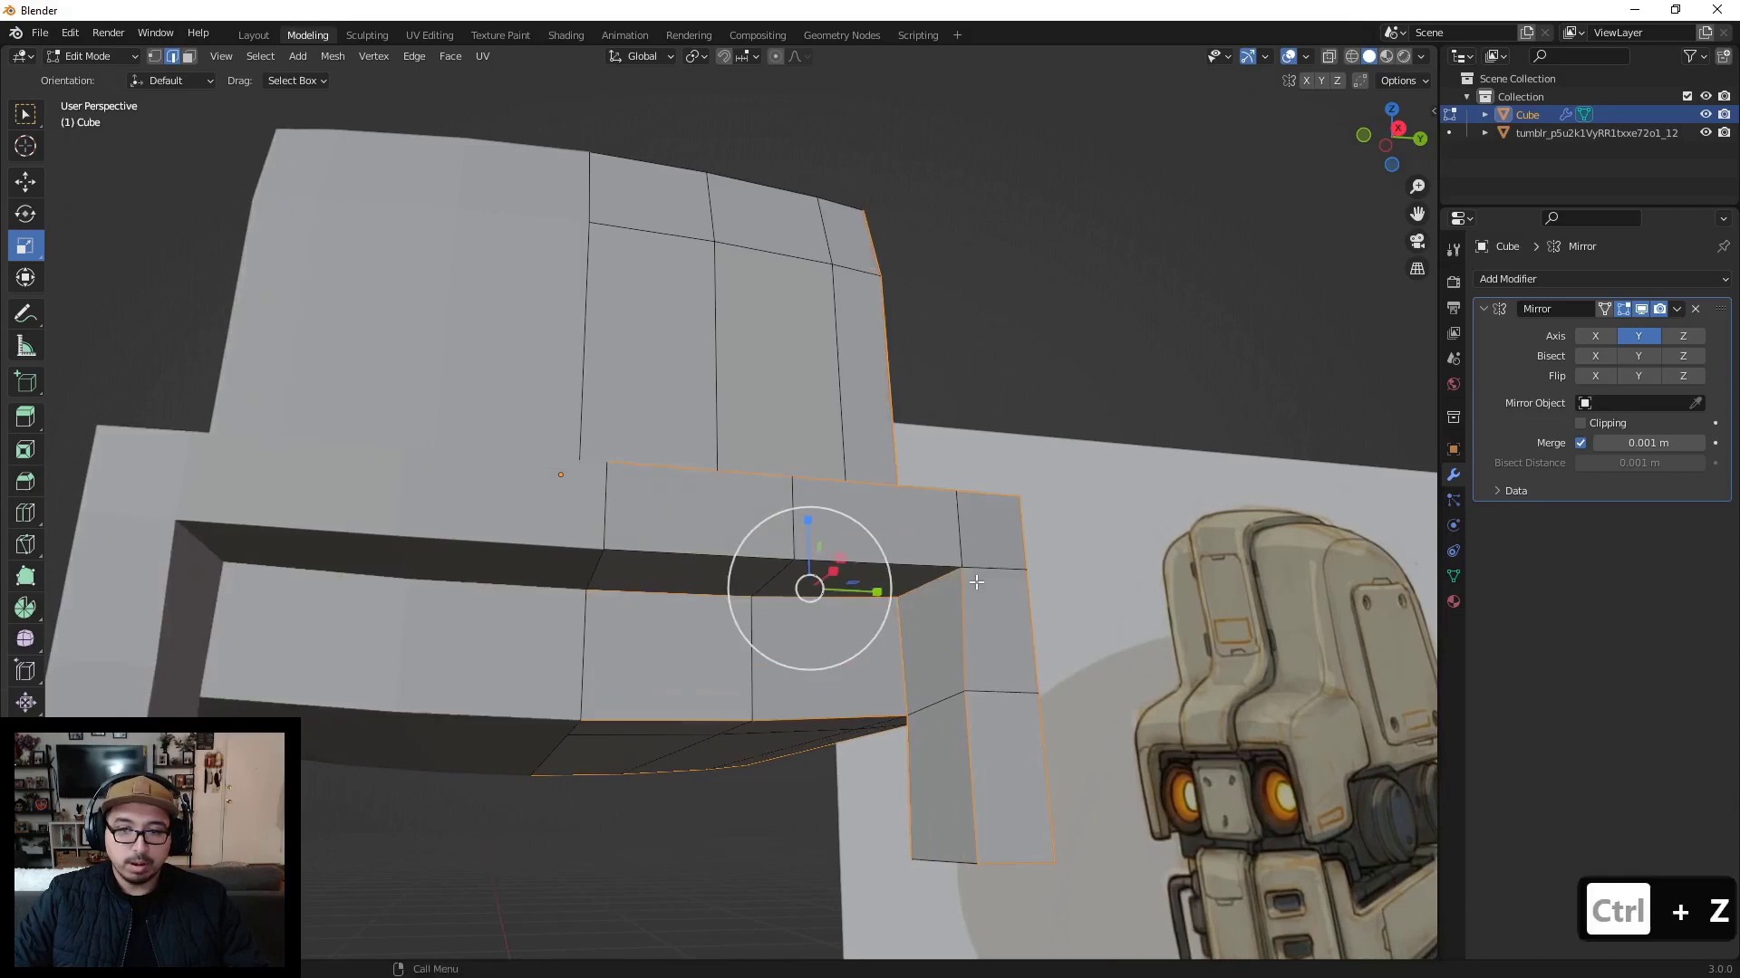
key("ctrl+b")
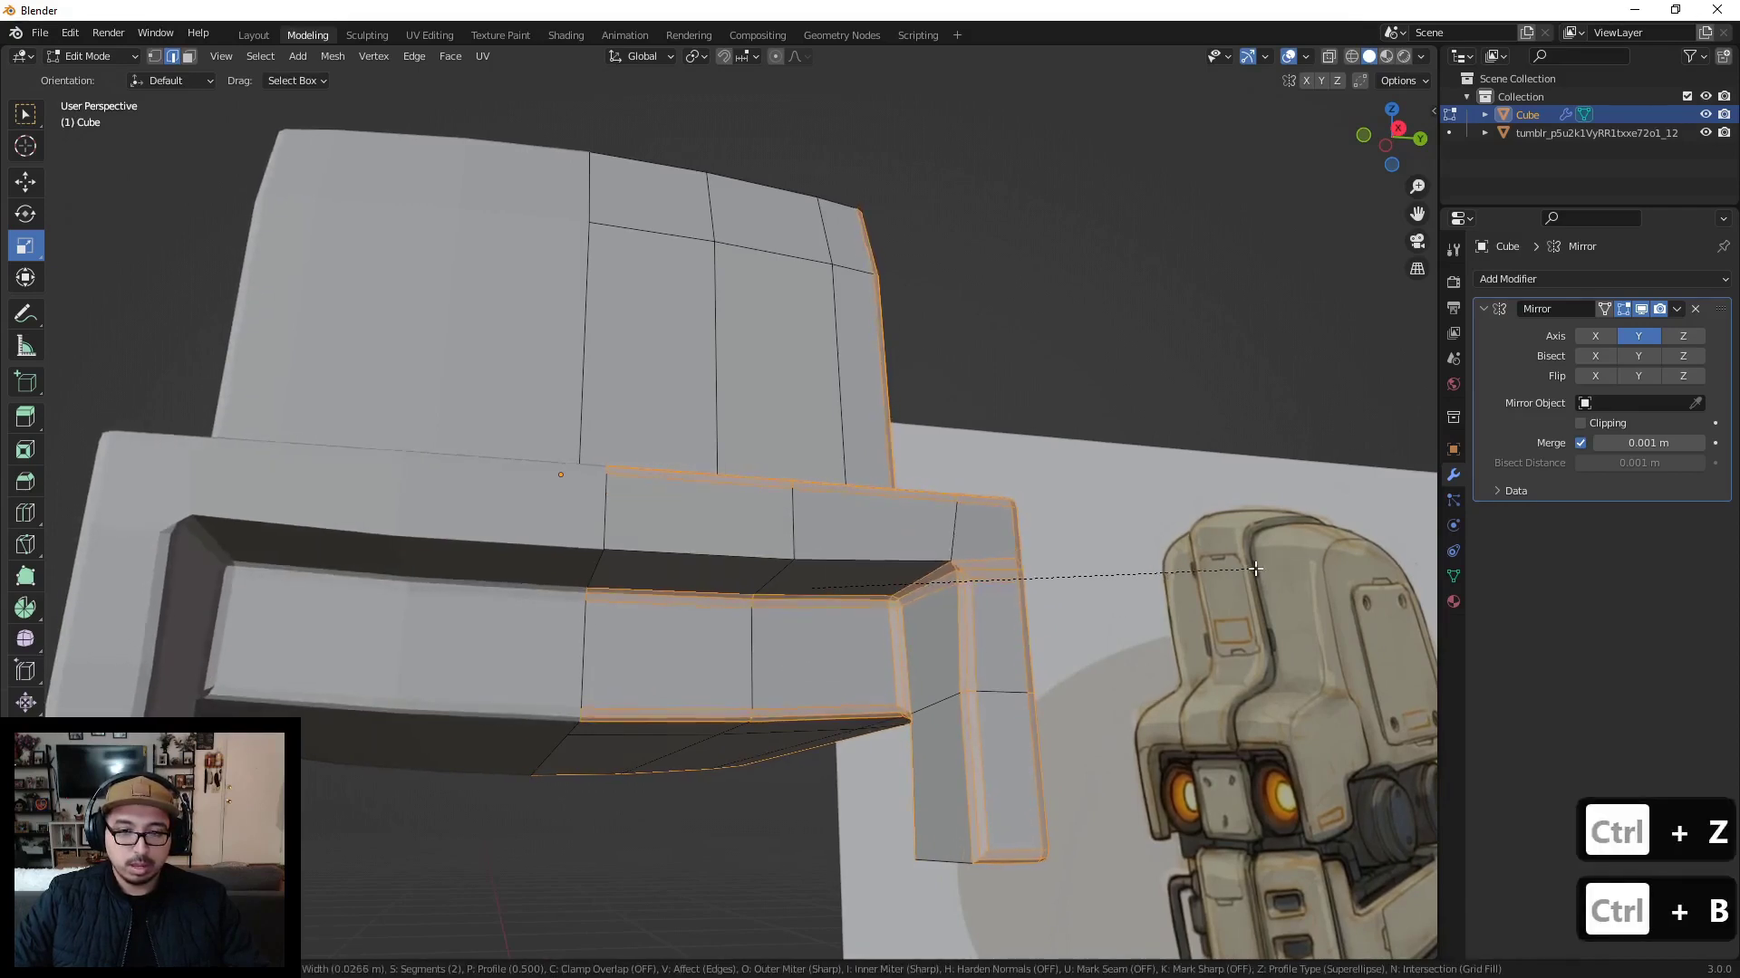
key("Escape")
middle_click_drag(987, 567, 962, 596)
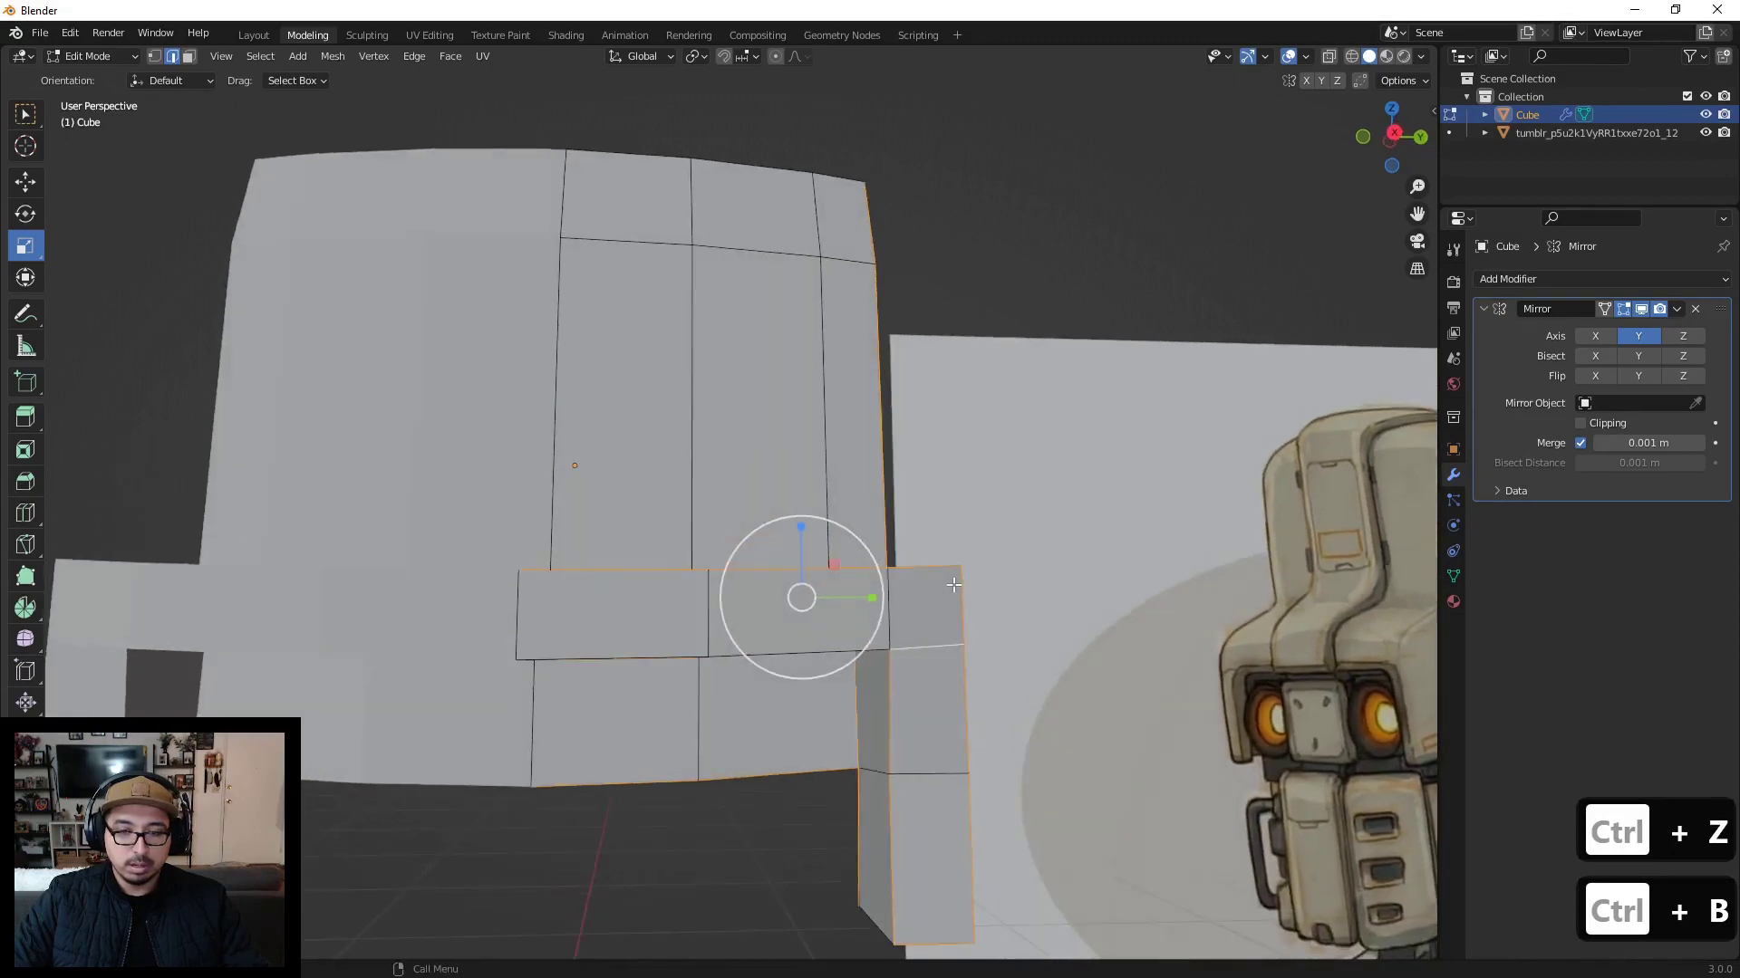
key("ctrl+z")
Step: Join the inner and outer corner vertices with a diagonal edge
key("1")
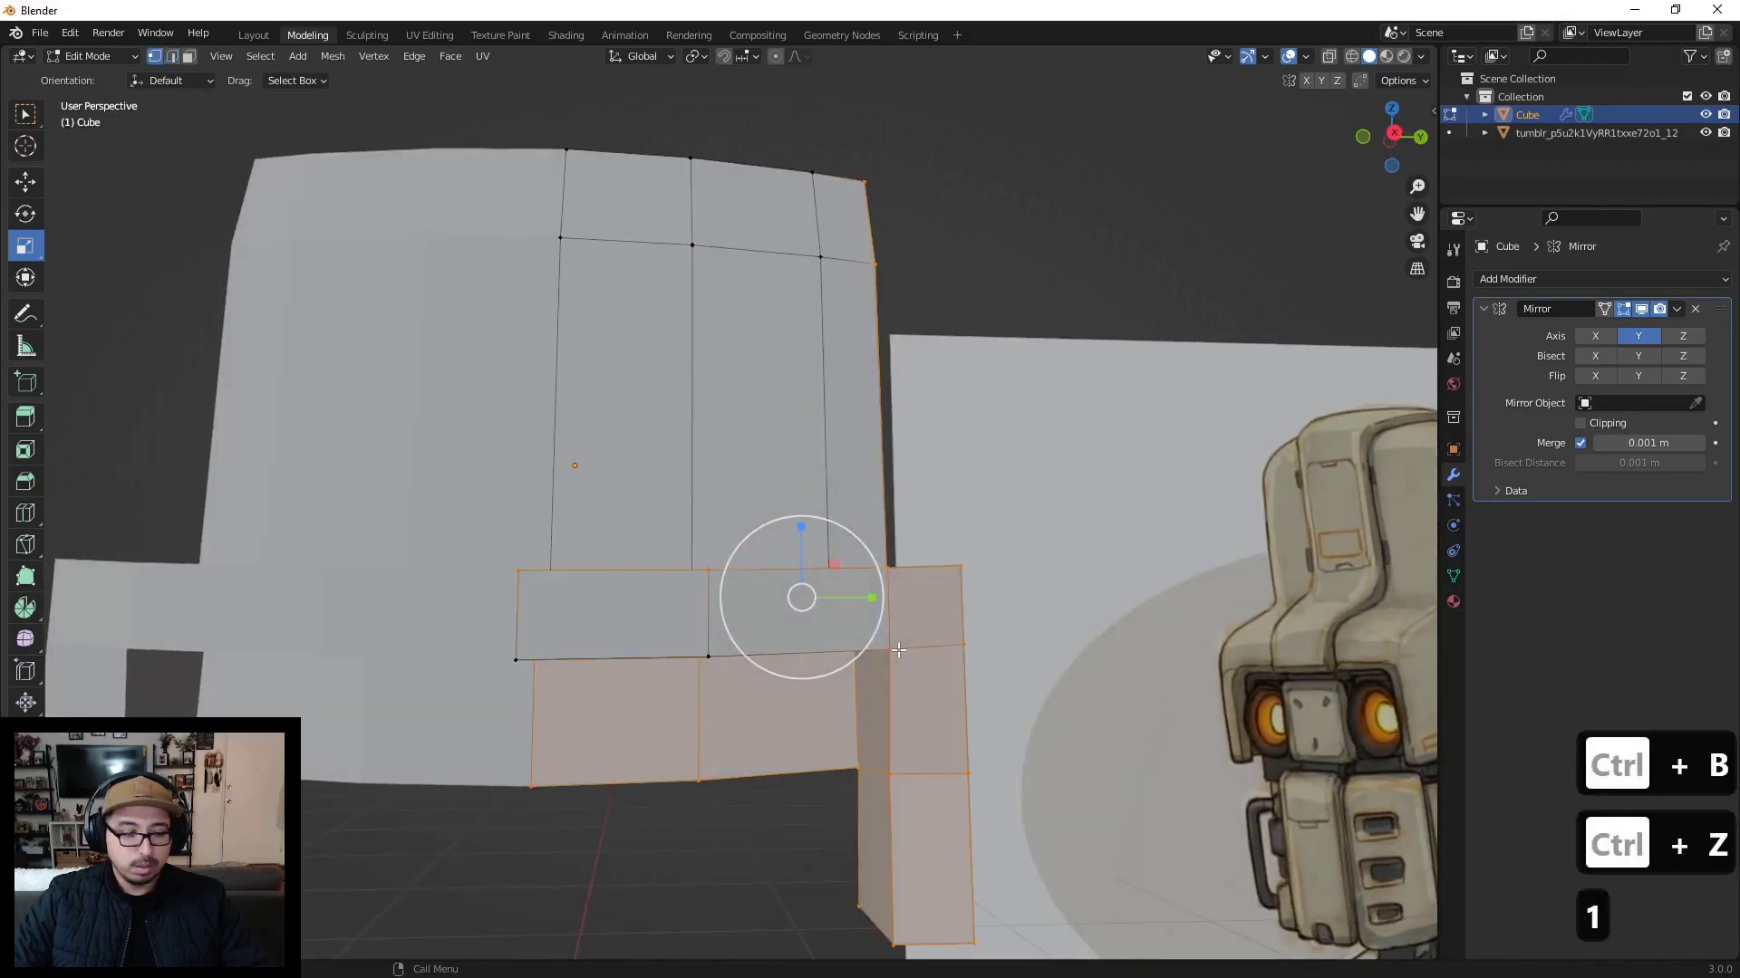
left_click(895, 648)
left_click(963, 571, "shift")
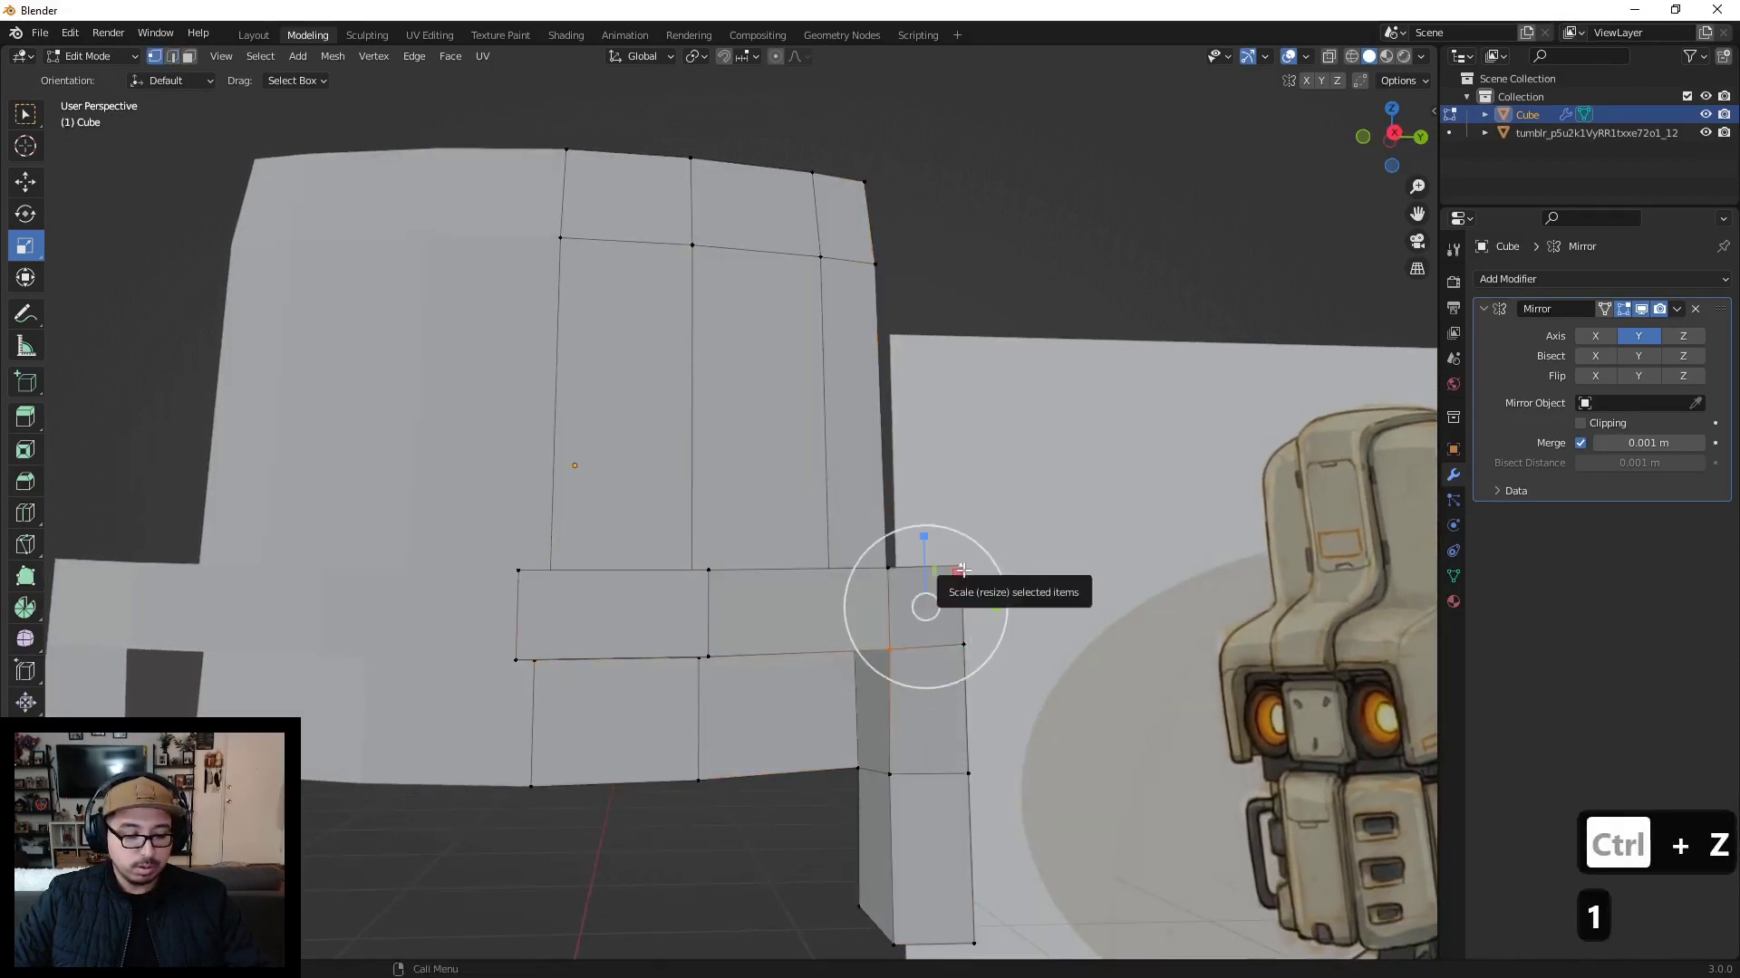
key("j")
Step: Select the leg's inner, front and outer edge loops and bevel them into a double loop
key("2")
middle_click_drag(854, 632, 847, 602)
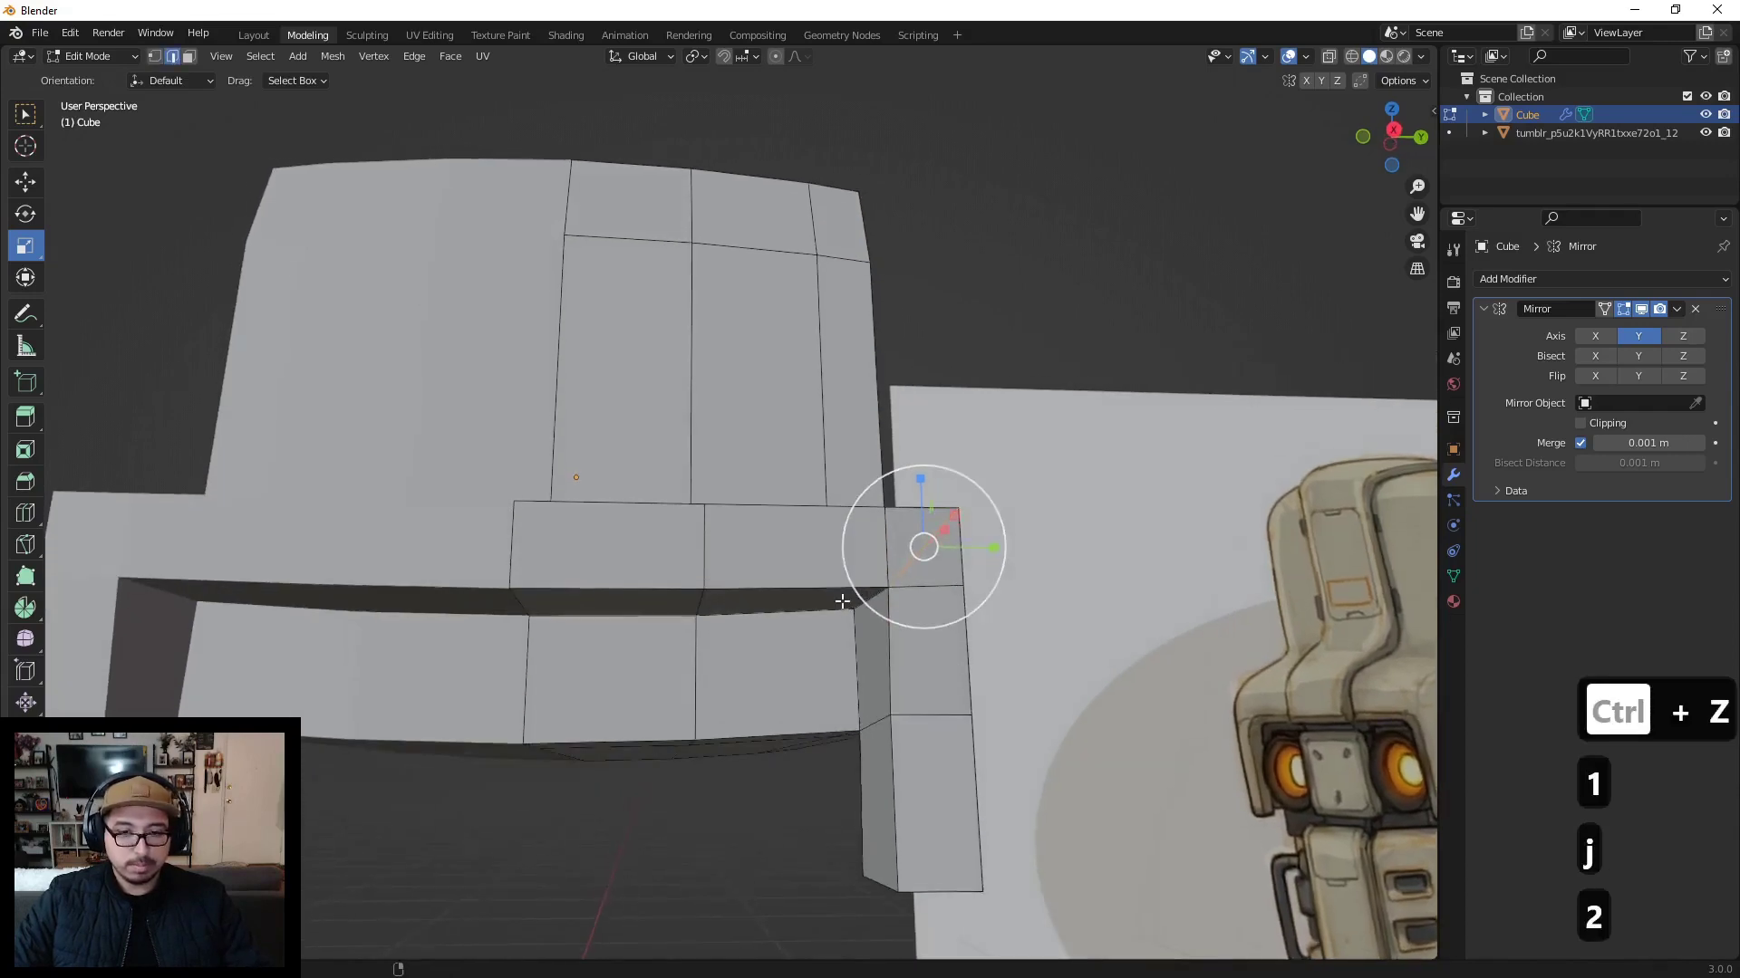
left_click(827, 614, "alt+shift")
left_click(859, 645, "alt+shift")
left_click(891, 673, "alt+shift")
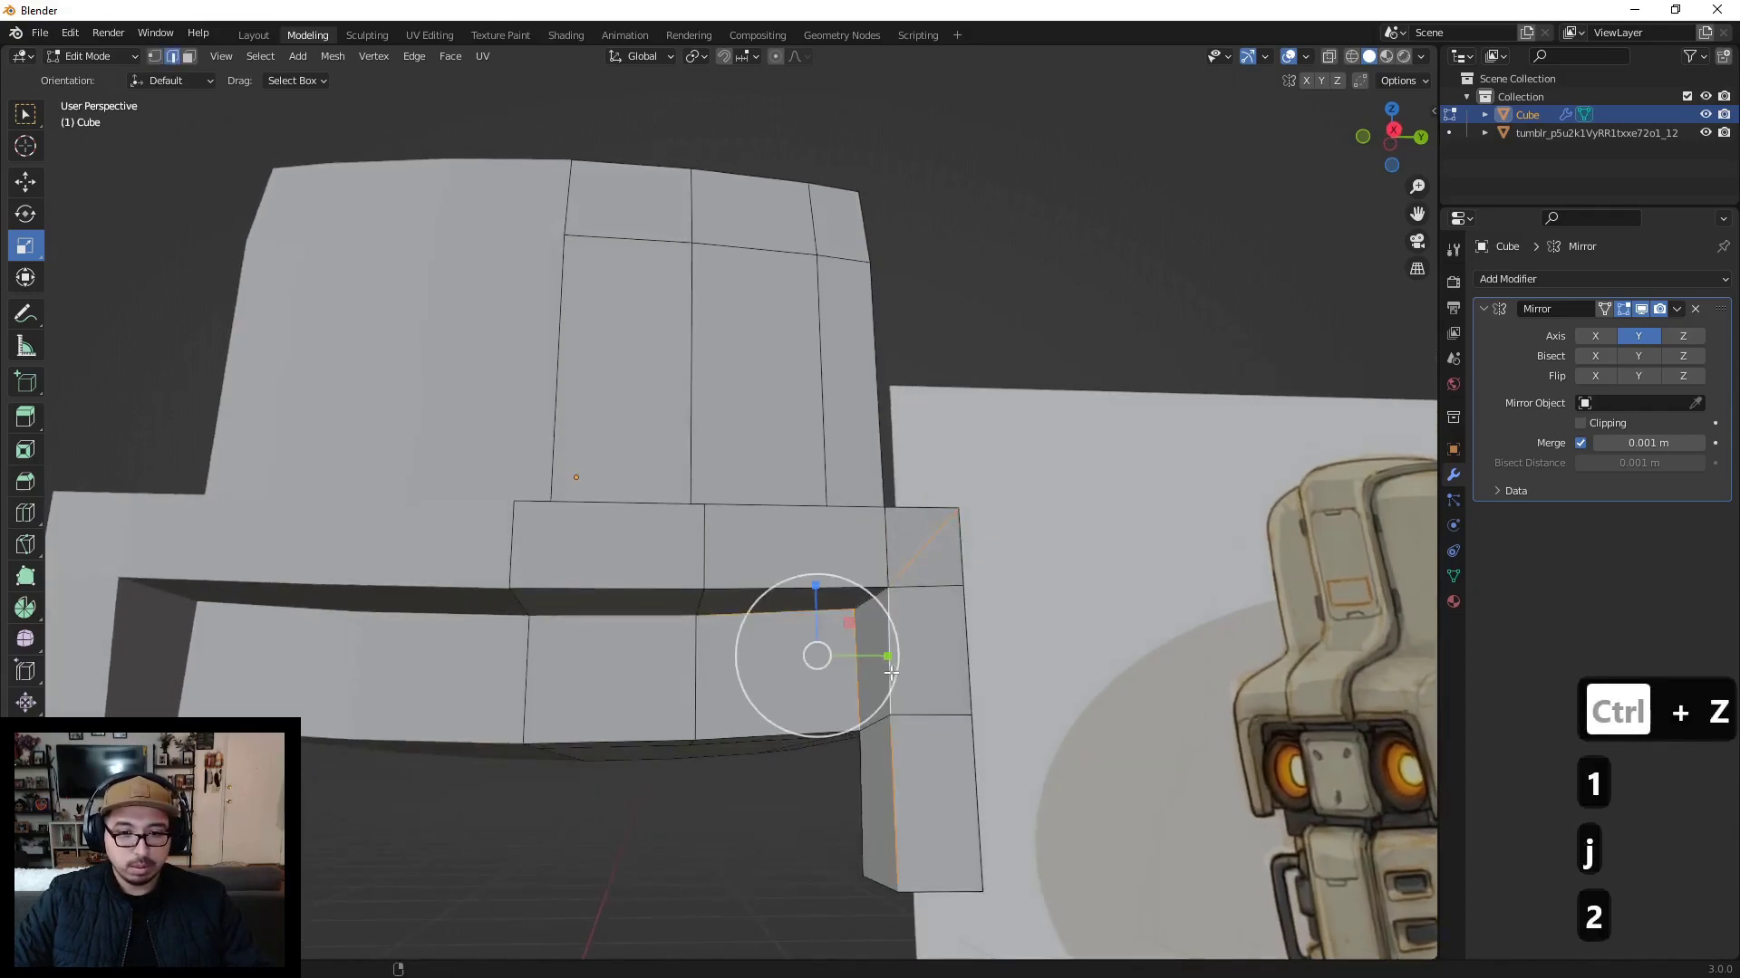
left_click(801, 589, "alt+shift")
left_click(962, 632, "alt+shift")
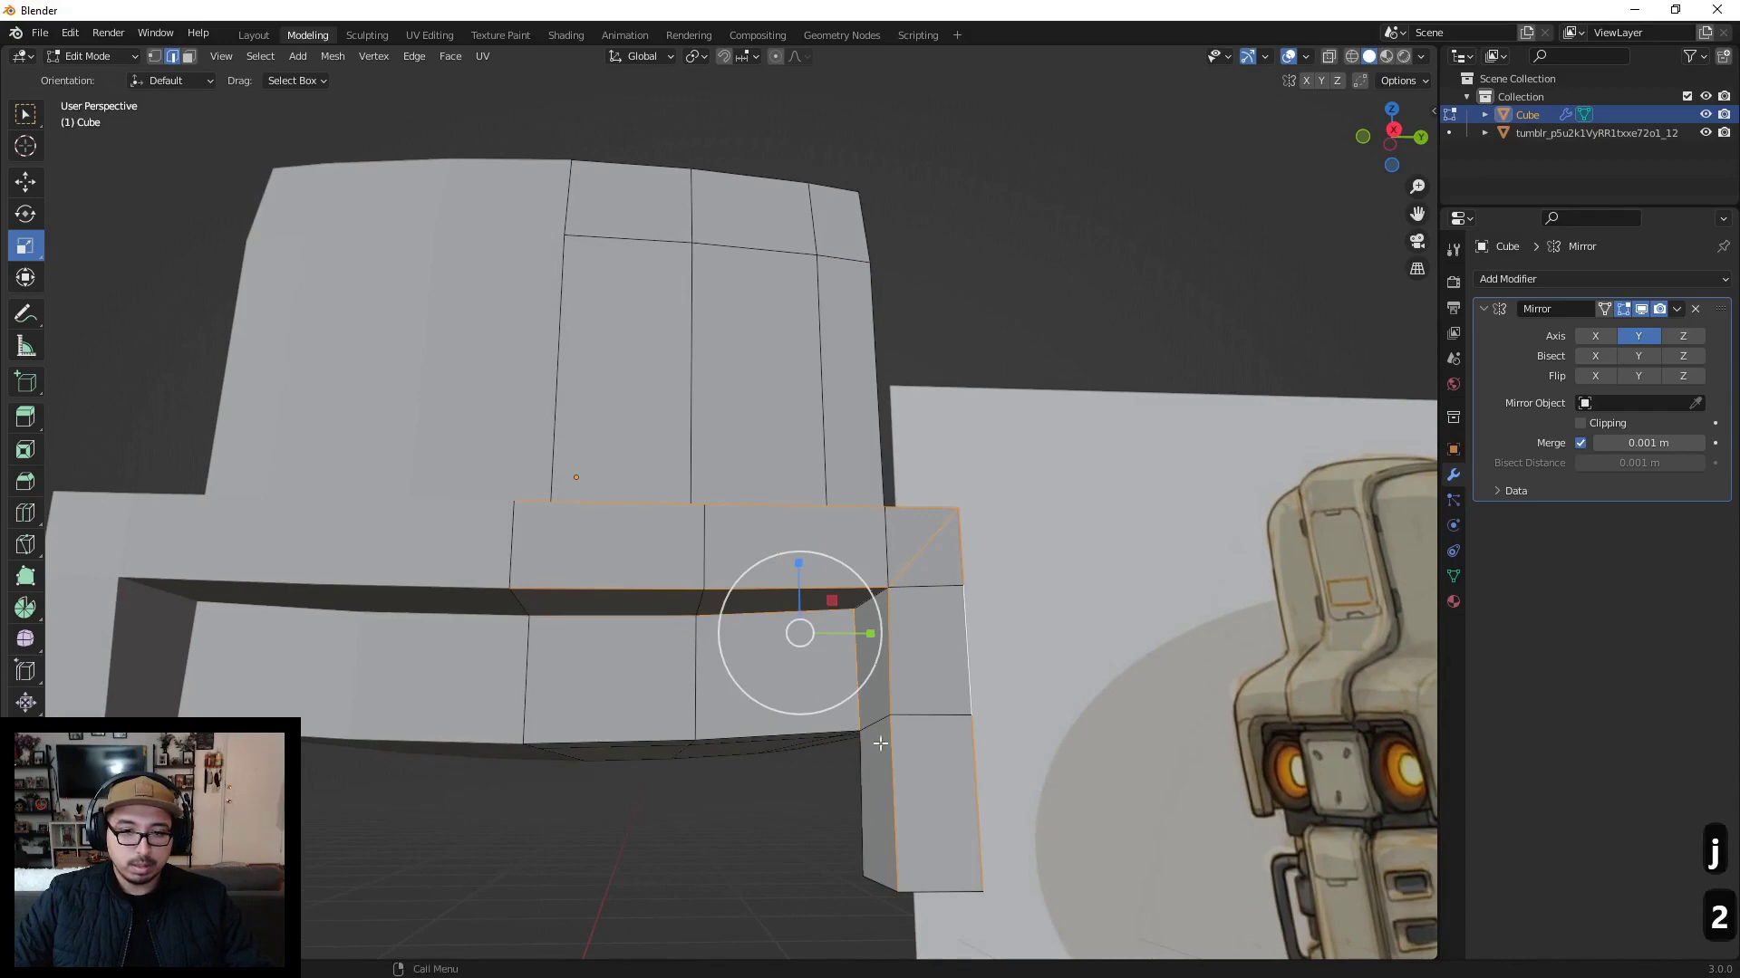
key("ctrl+b")
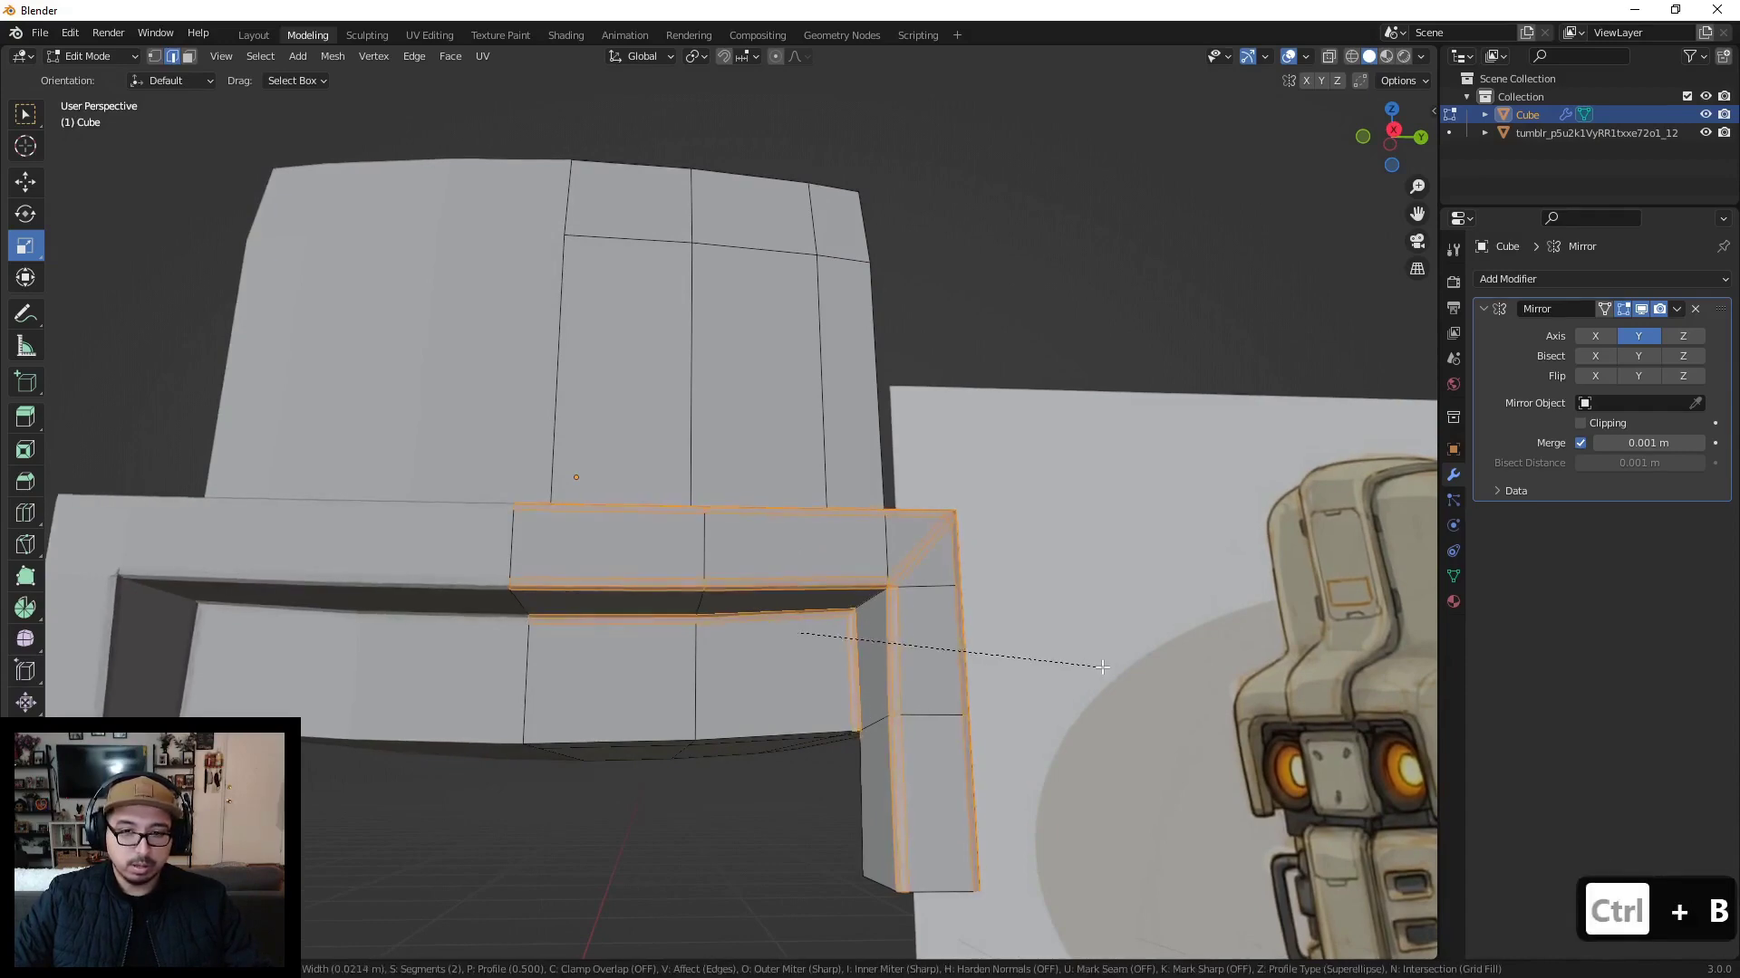
left_click(1107, 670)
Step: Undo the leg bevel, zoom out and return to Object Mode
middle_click_drag(1107, 671, 1163, 567)
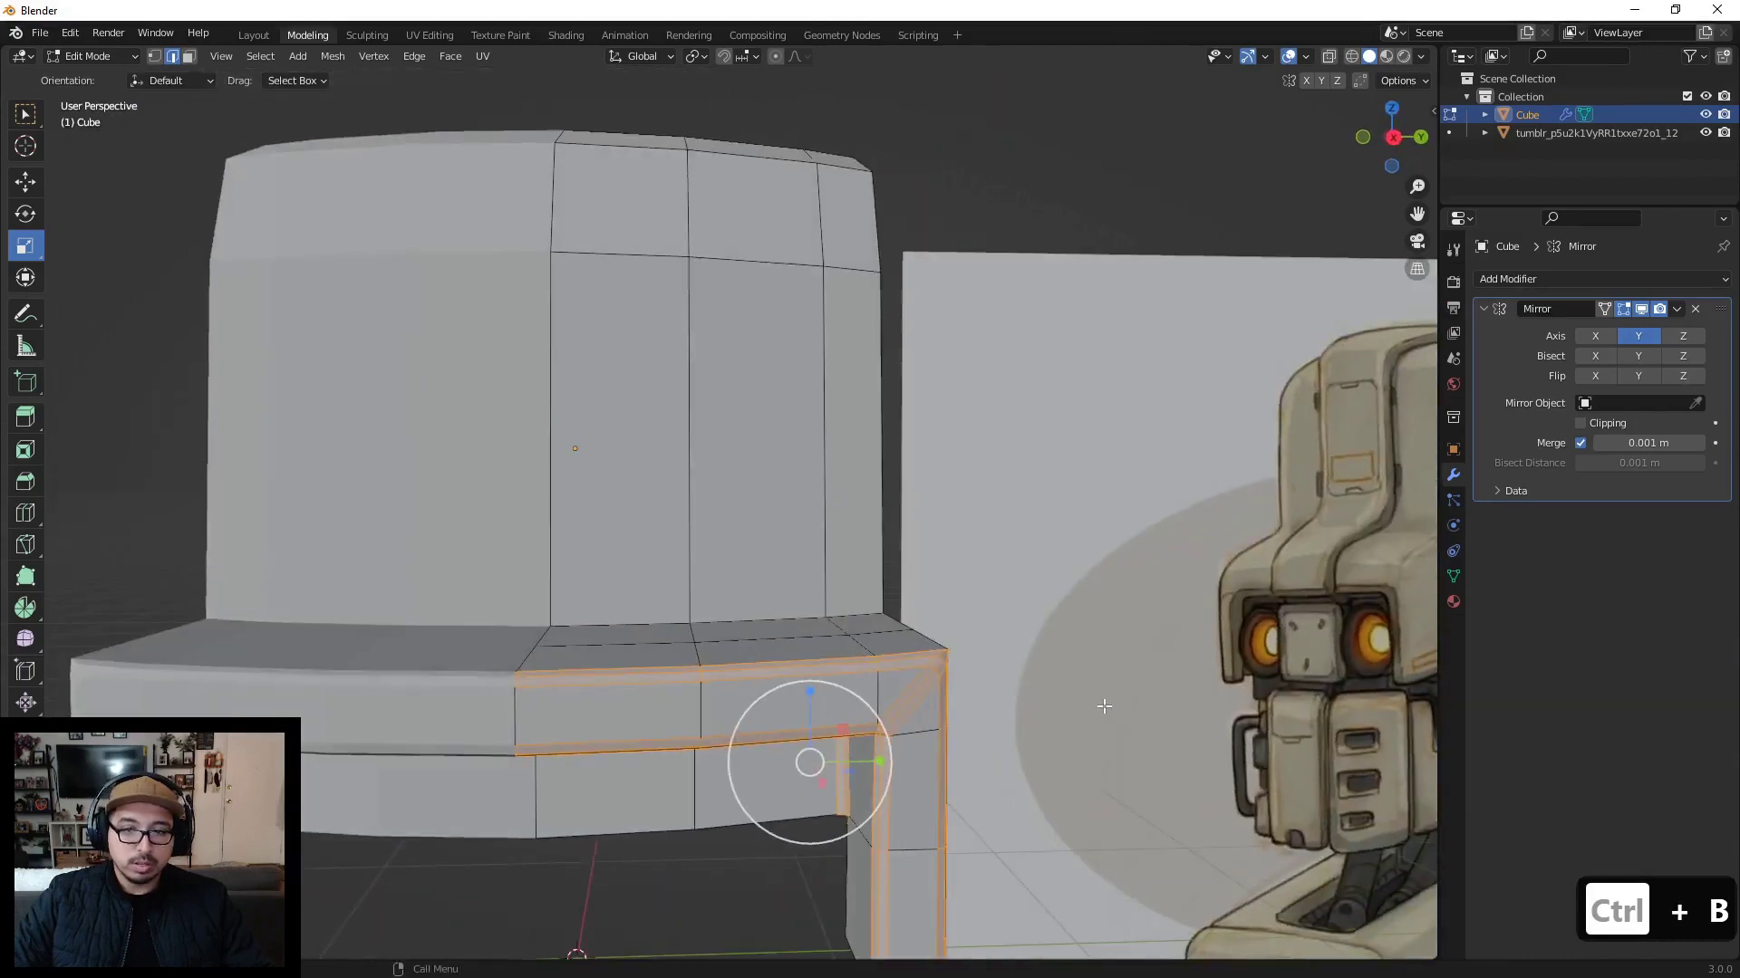
key("ctrl+z")
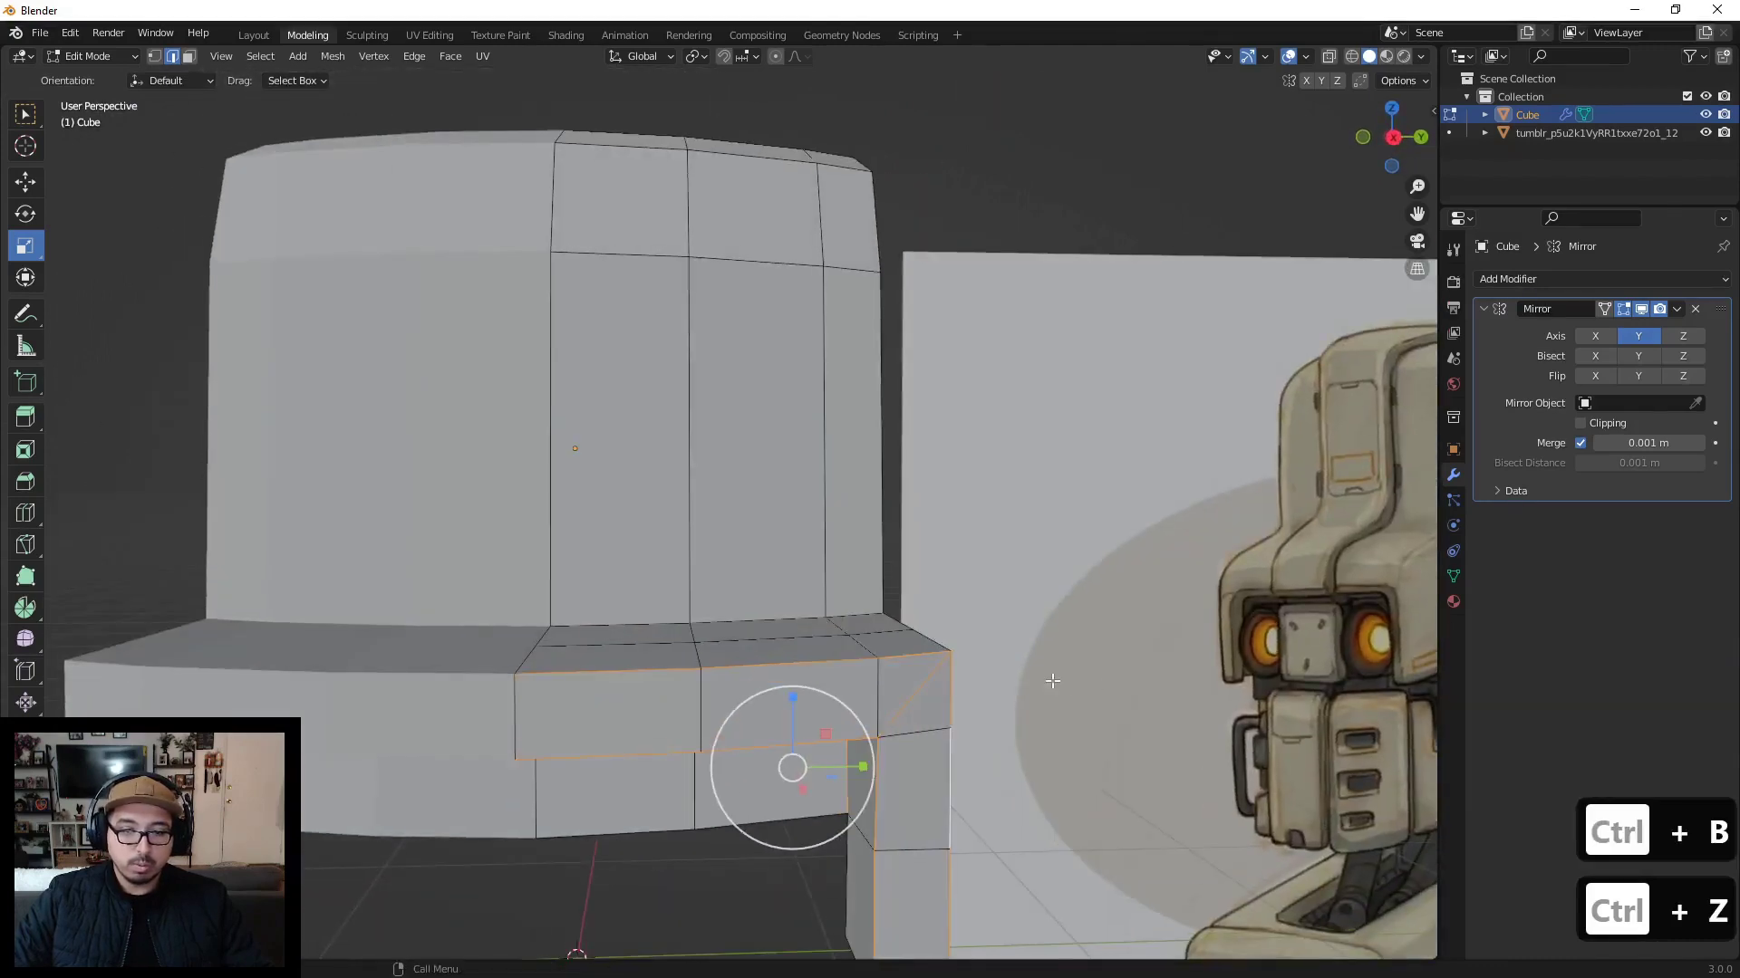
scroll(839, 540, "down", 3)
key("Tab")
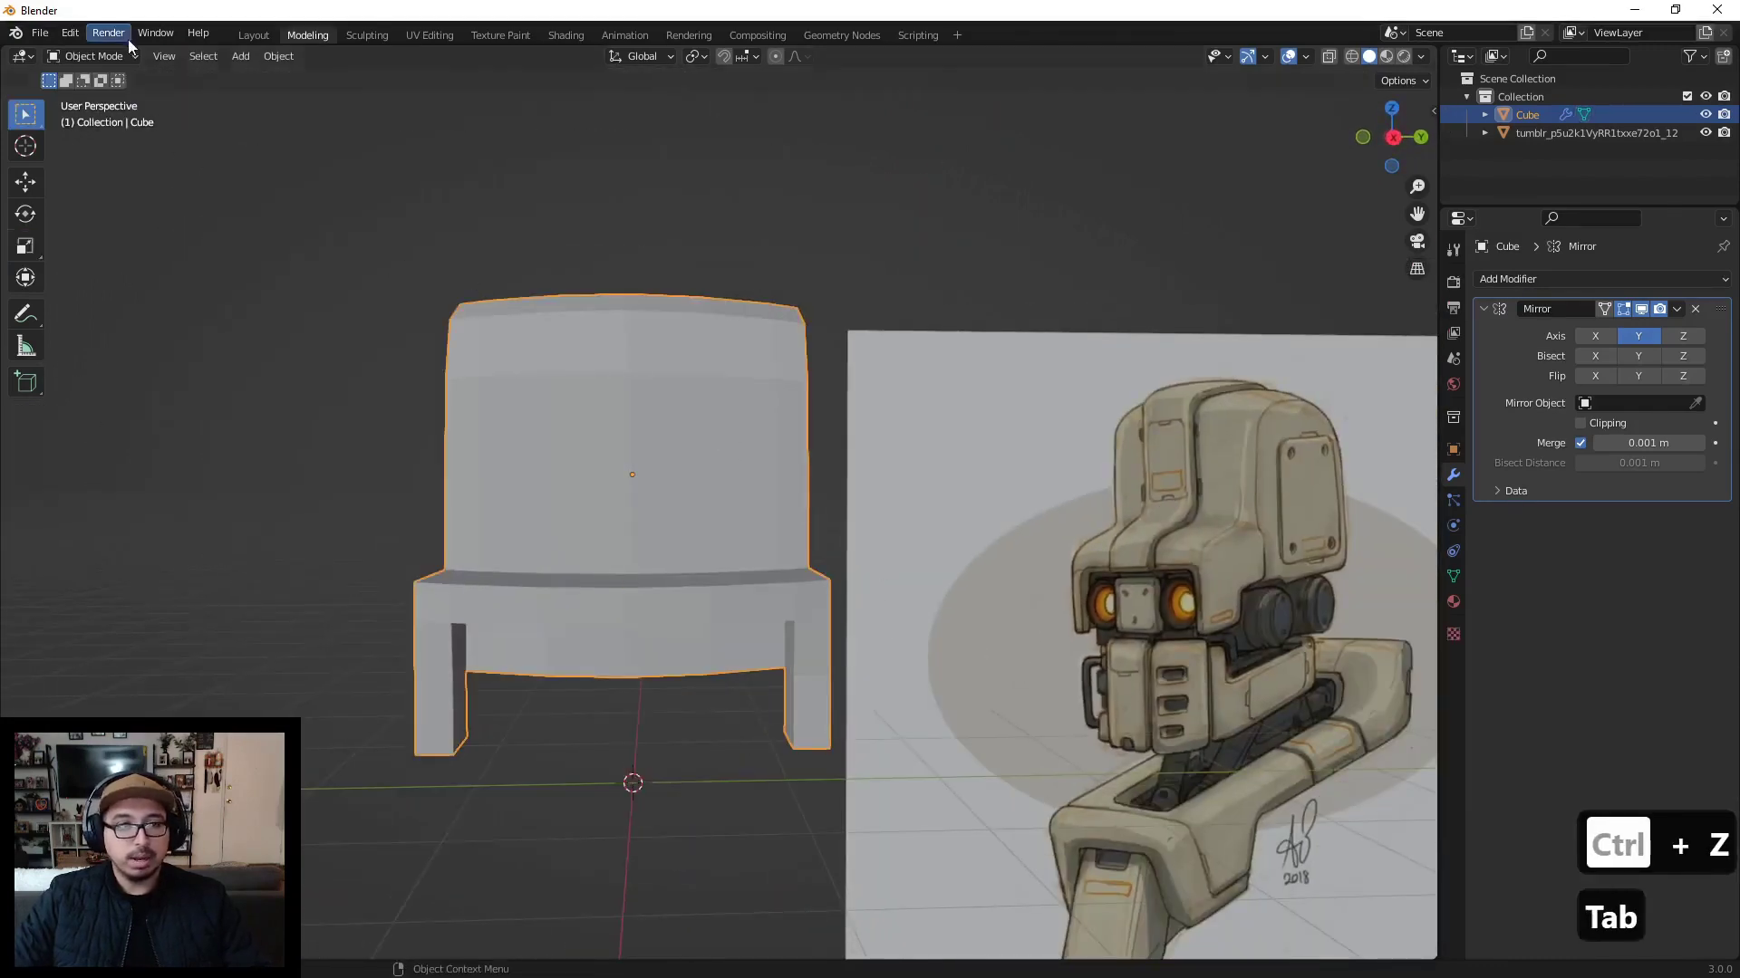
Step: Apply all transforms to the chair and go back into Edit Mode
left_click(279, 55)
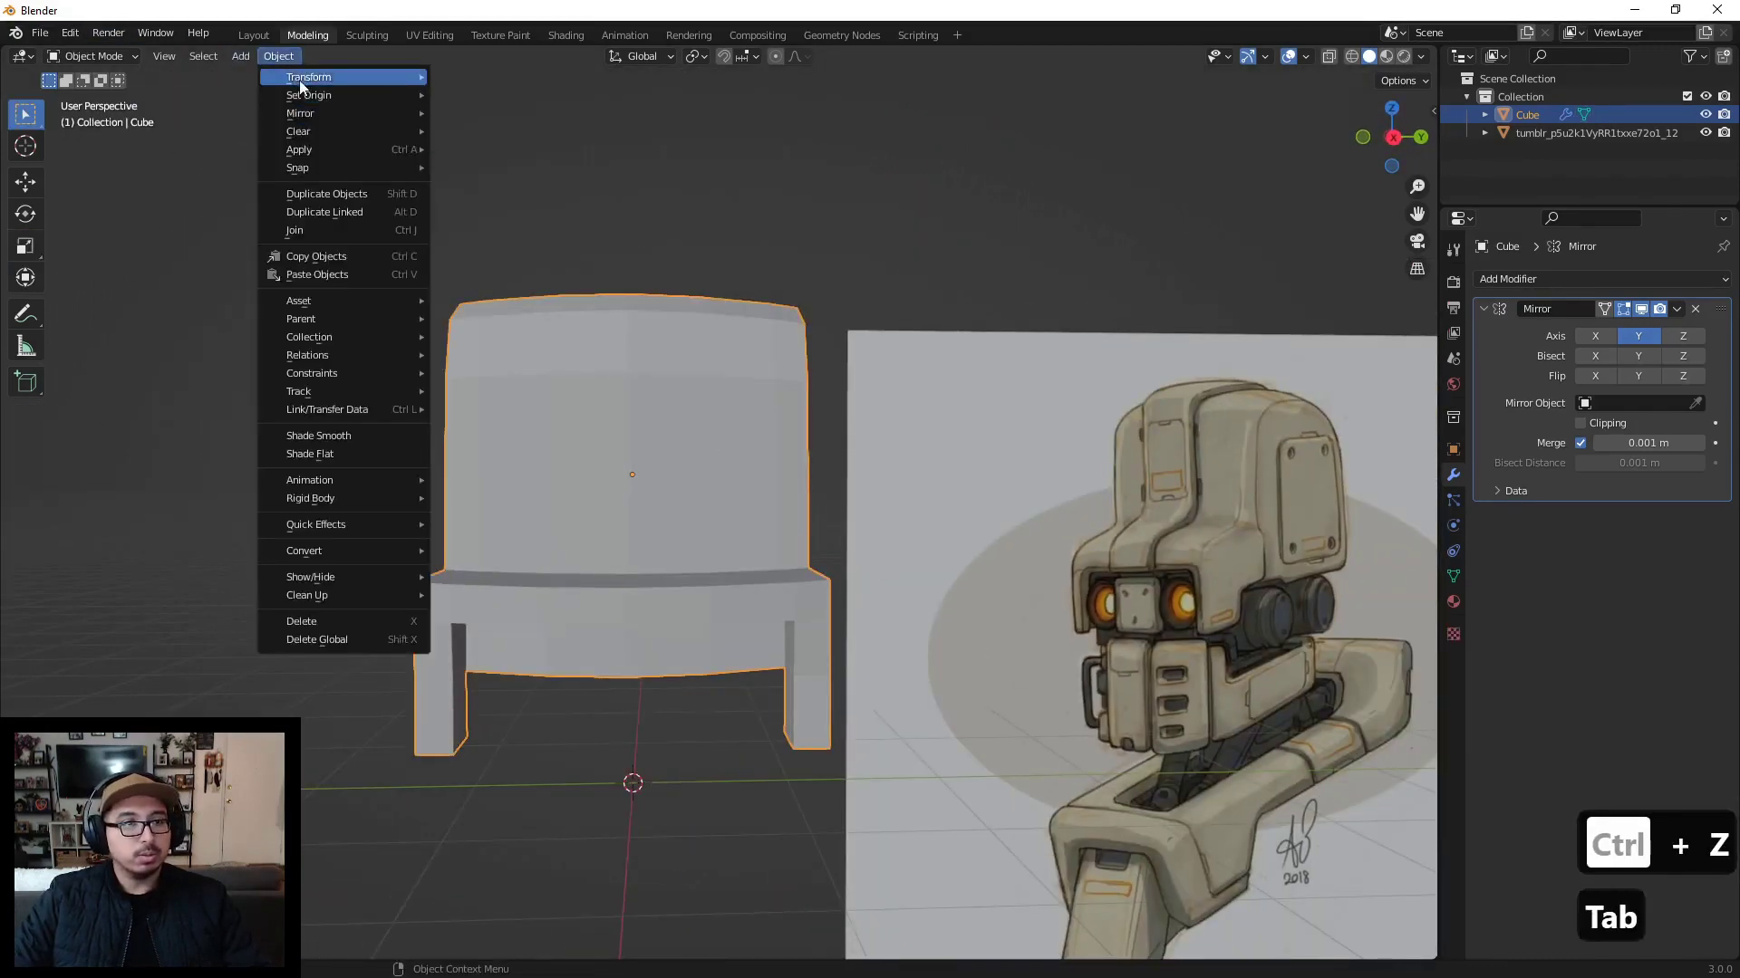
mouse_move(307, 136)
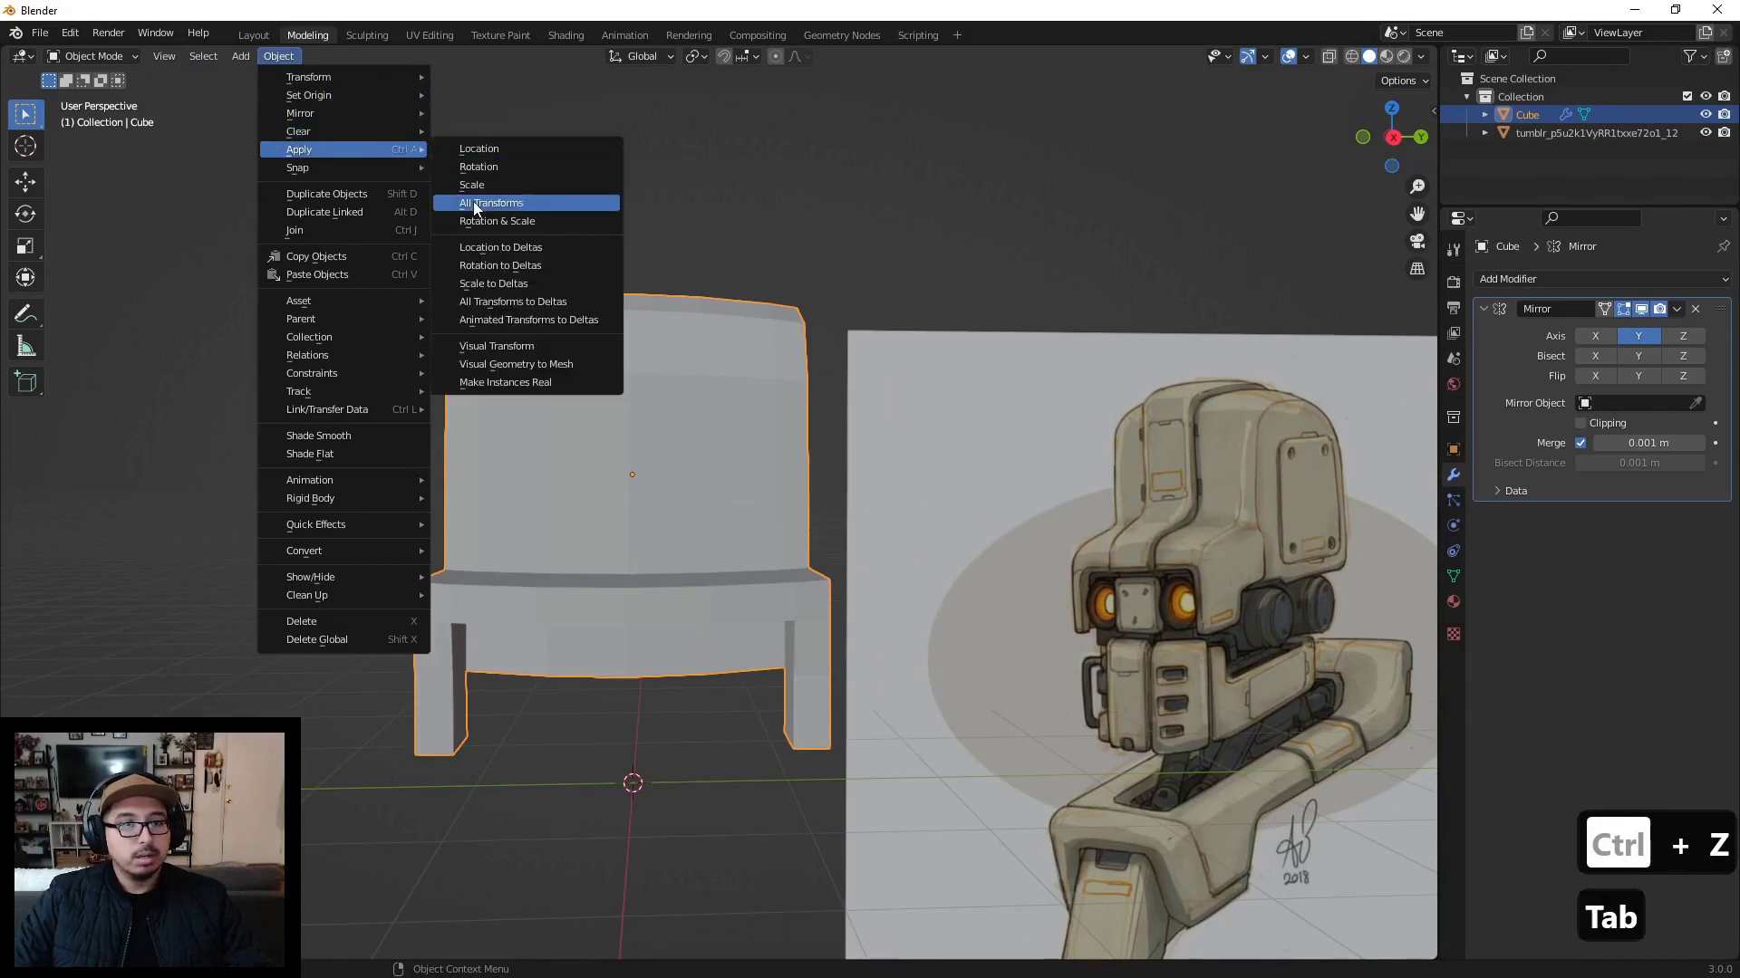
left_click(481, 203)
key("Tab")
Step: Select the leg's diagonal, bottom and vertical edges plus the seat's side edge loop
middle_click_drag(816, 445, 765, 489)
scroll(681, 503, "up", 4)
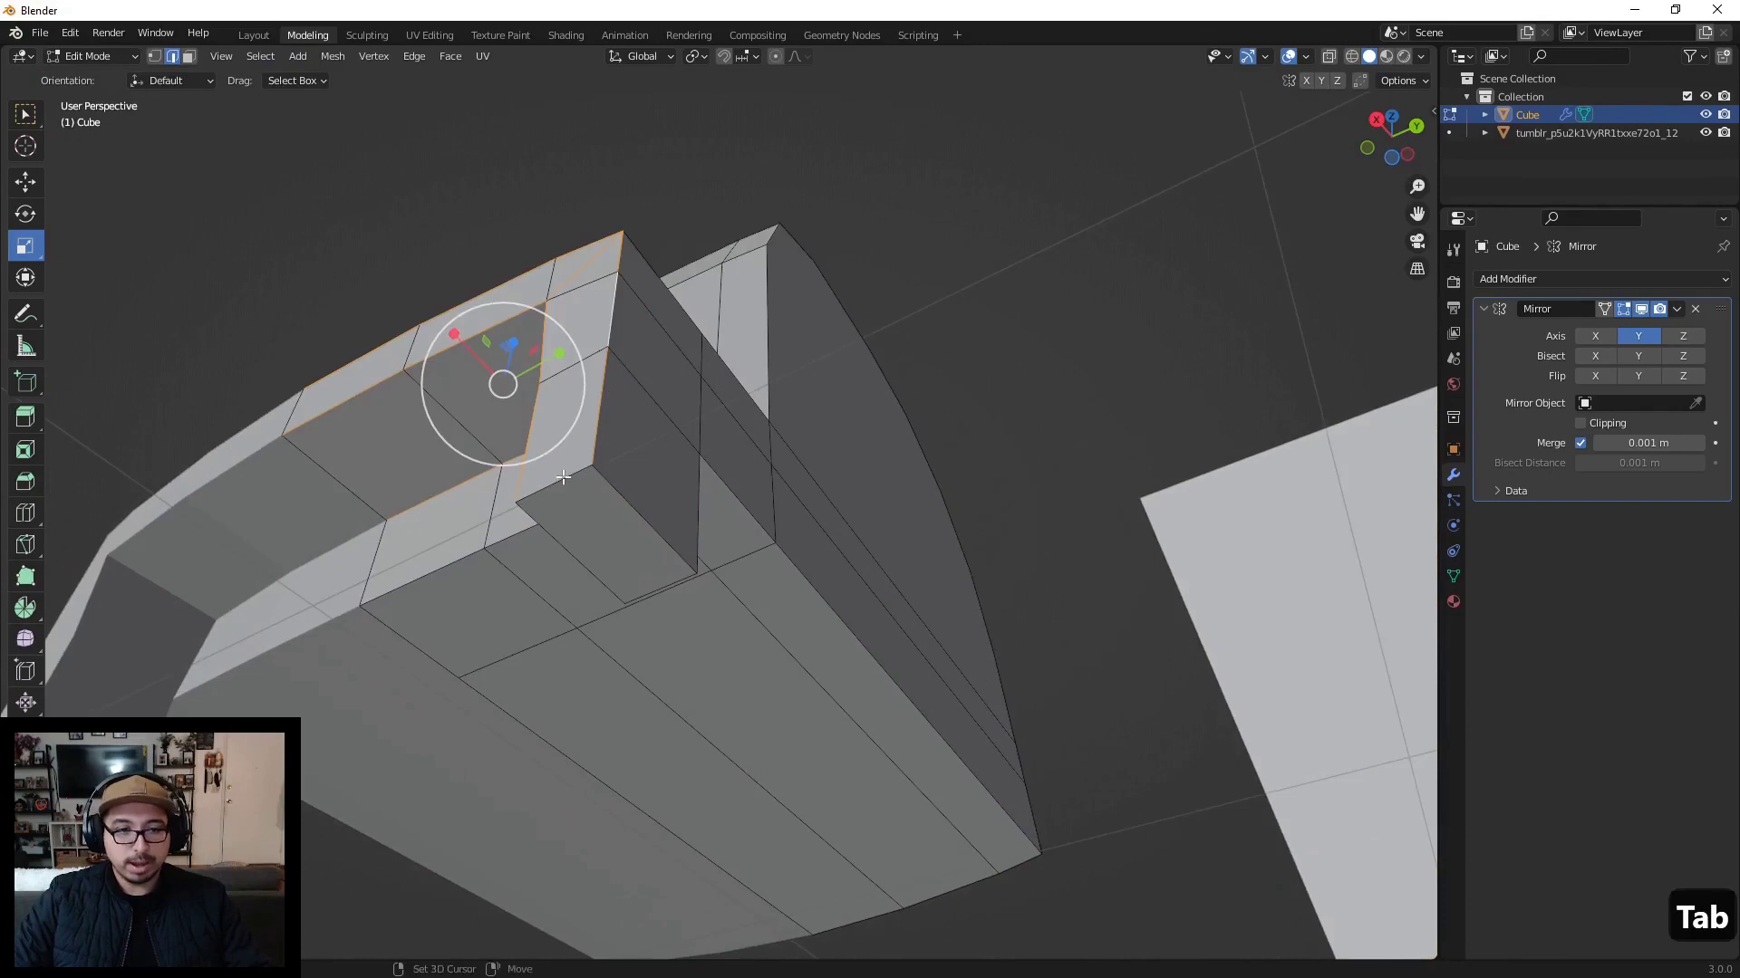
left_click(679, 586, "shift")
left_click(668, 546, "shift")
left_click(669, 591, "shift")
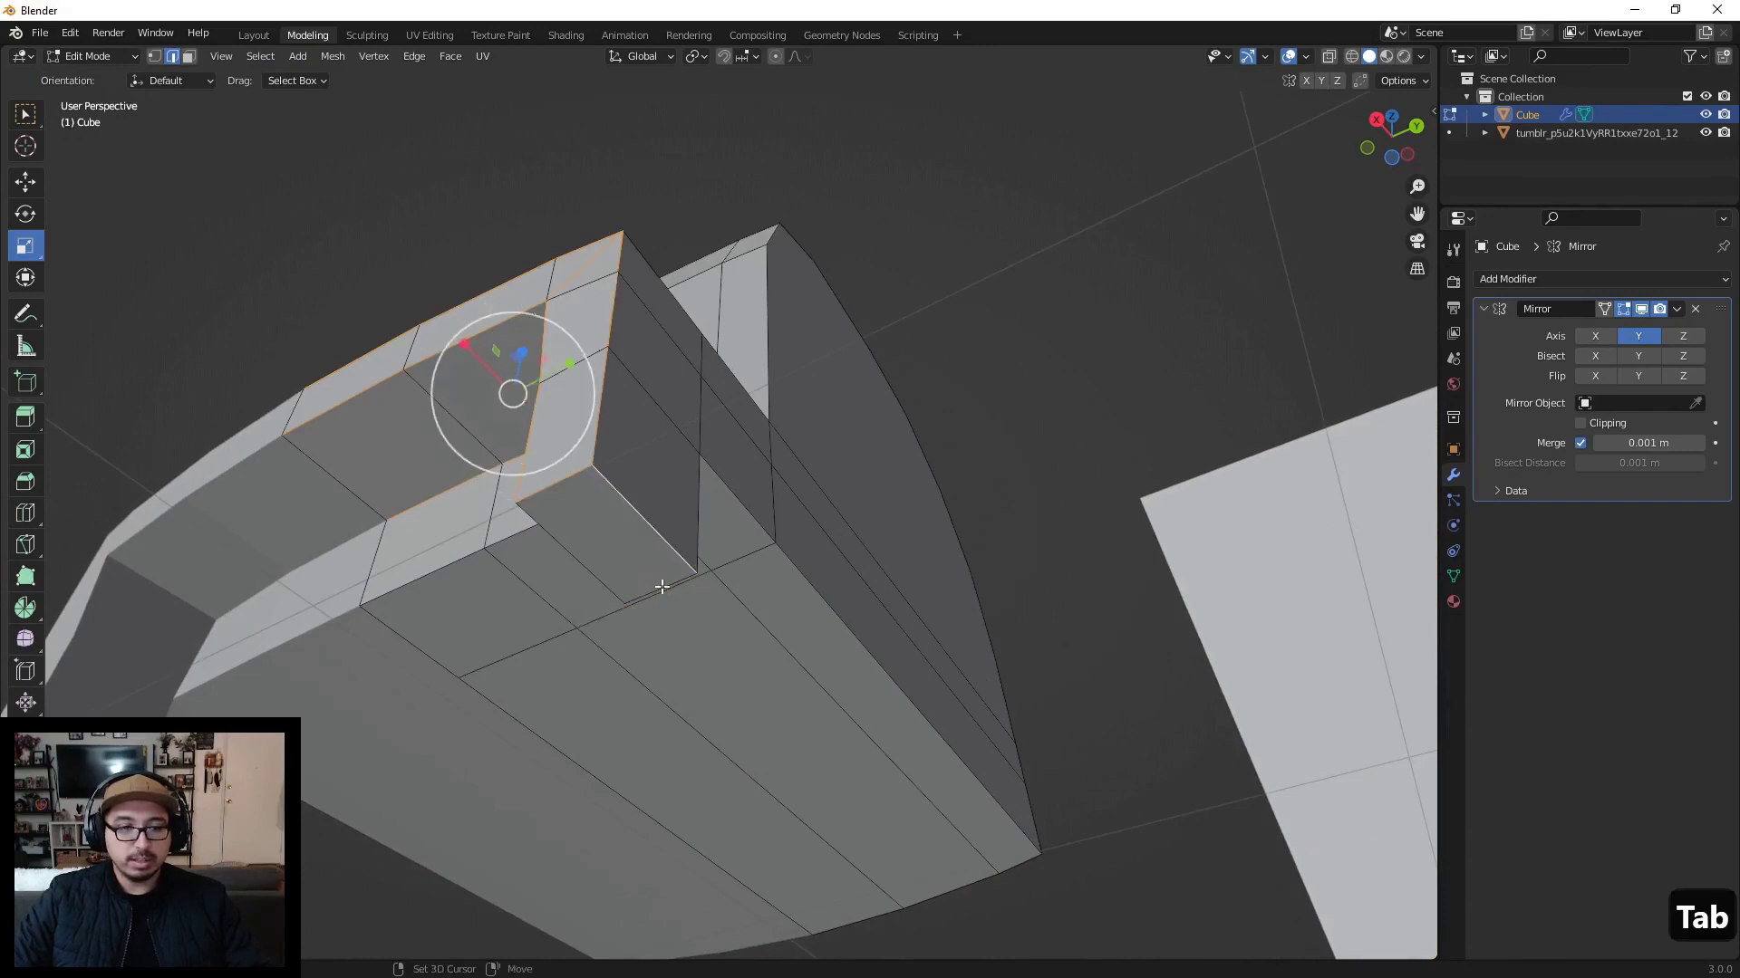
left_click(661, 587, "shift")
left_click(605, 573, "shift")
left_click(696, 516, "shift")
left_click(730, 489, "shift")
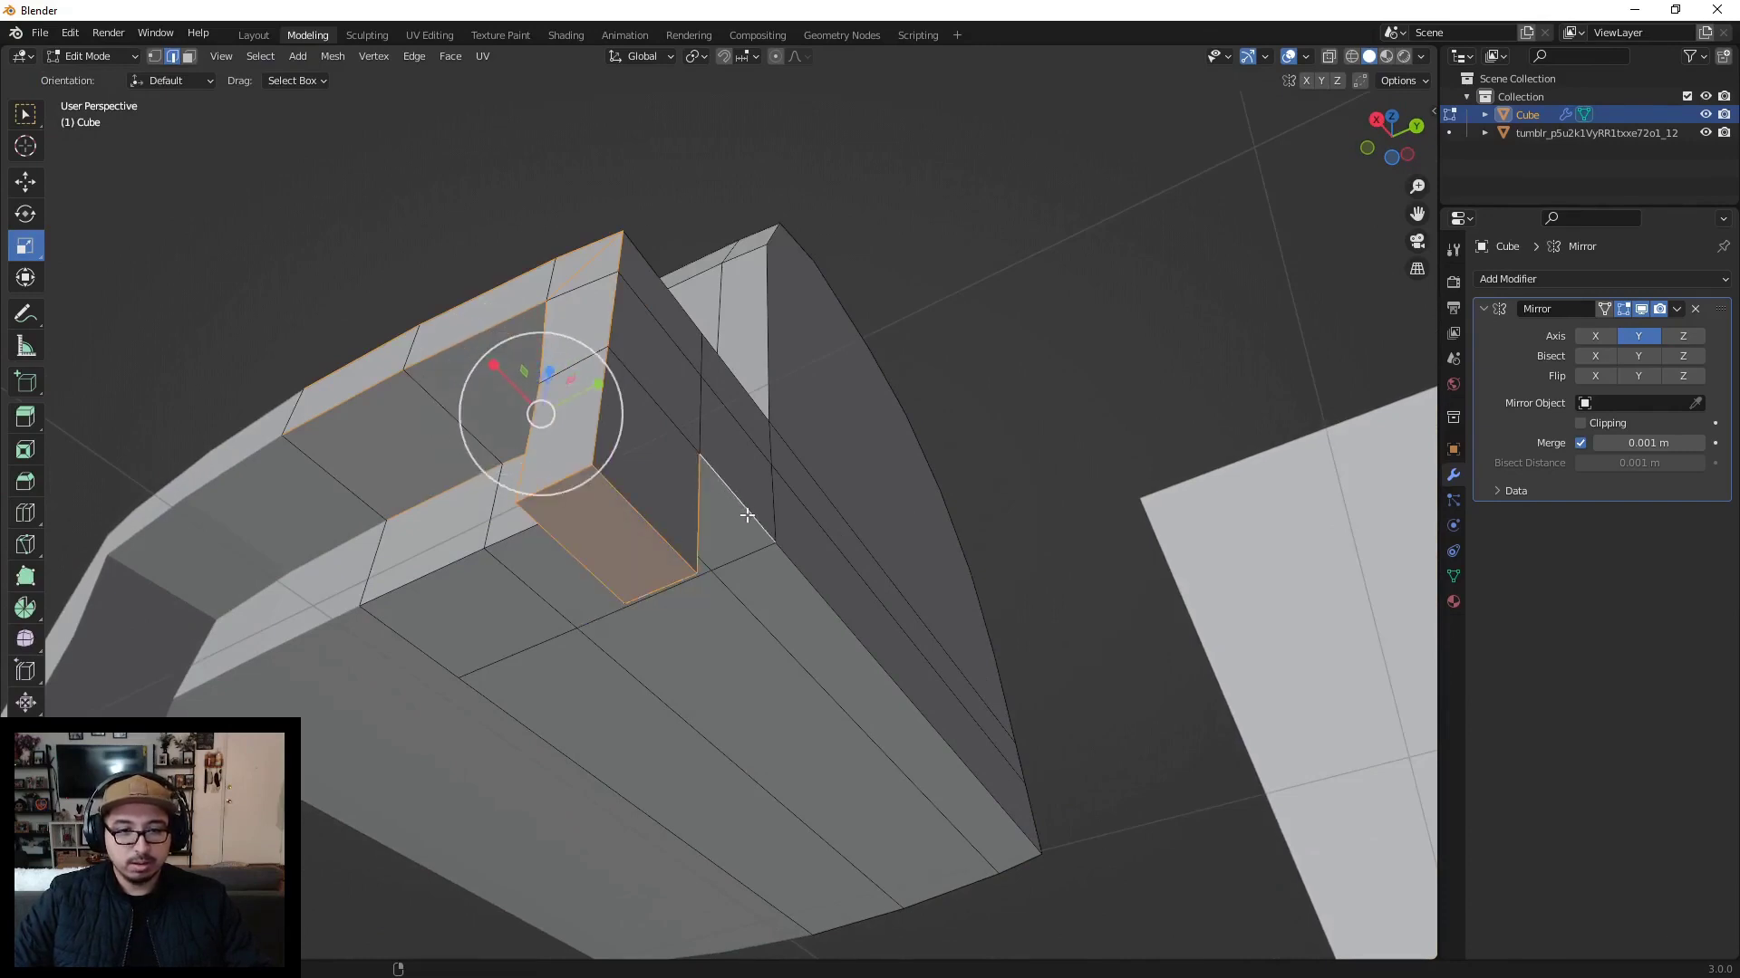
double_click(749, 513, "shift")
middle_click_drag(750, 513, 696, 603)
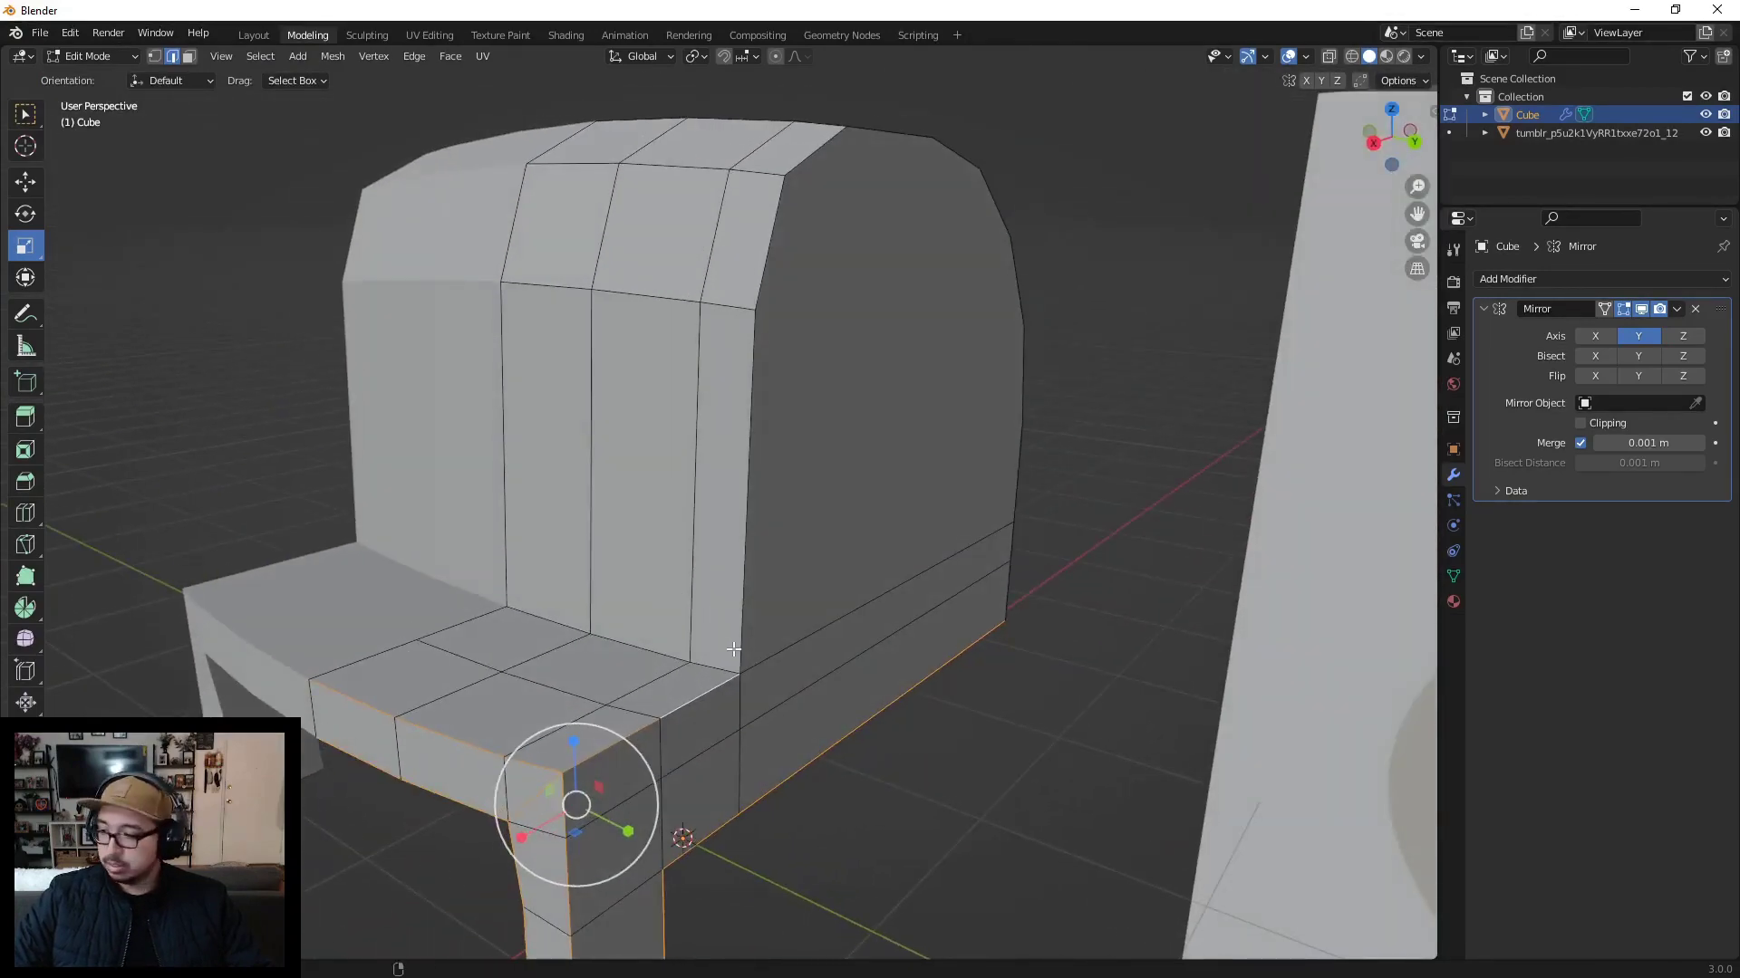
scroll(739, 593, "down", 5)
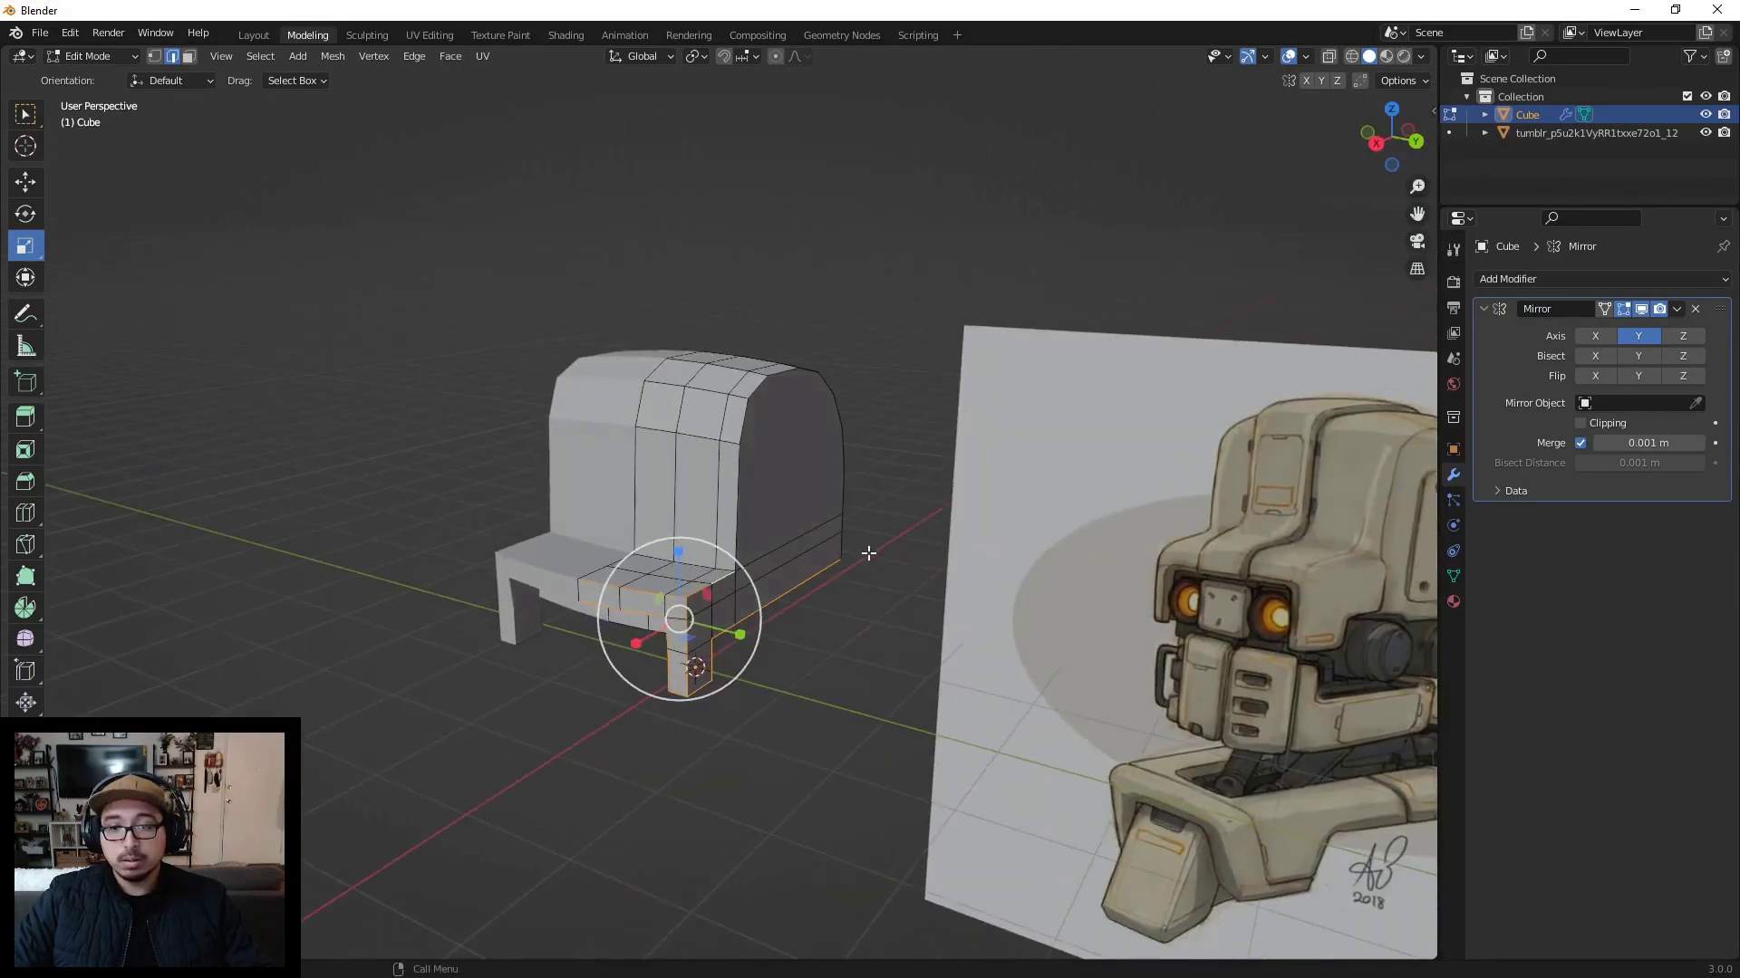
scroll(786, 586, "up", 2)
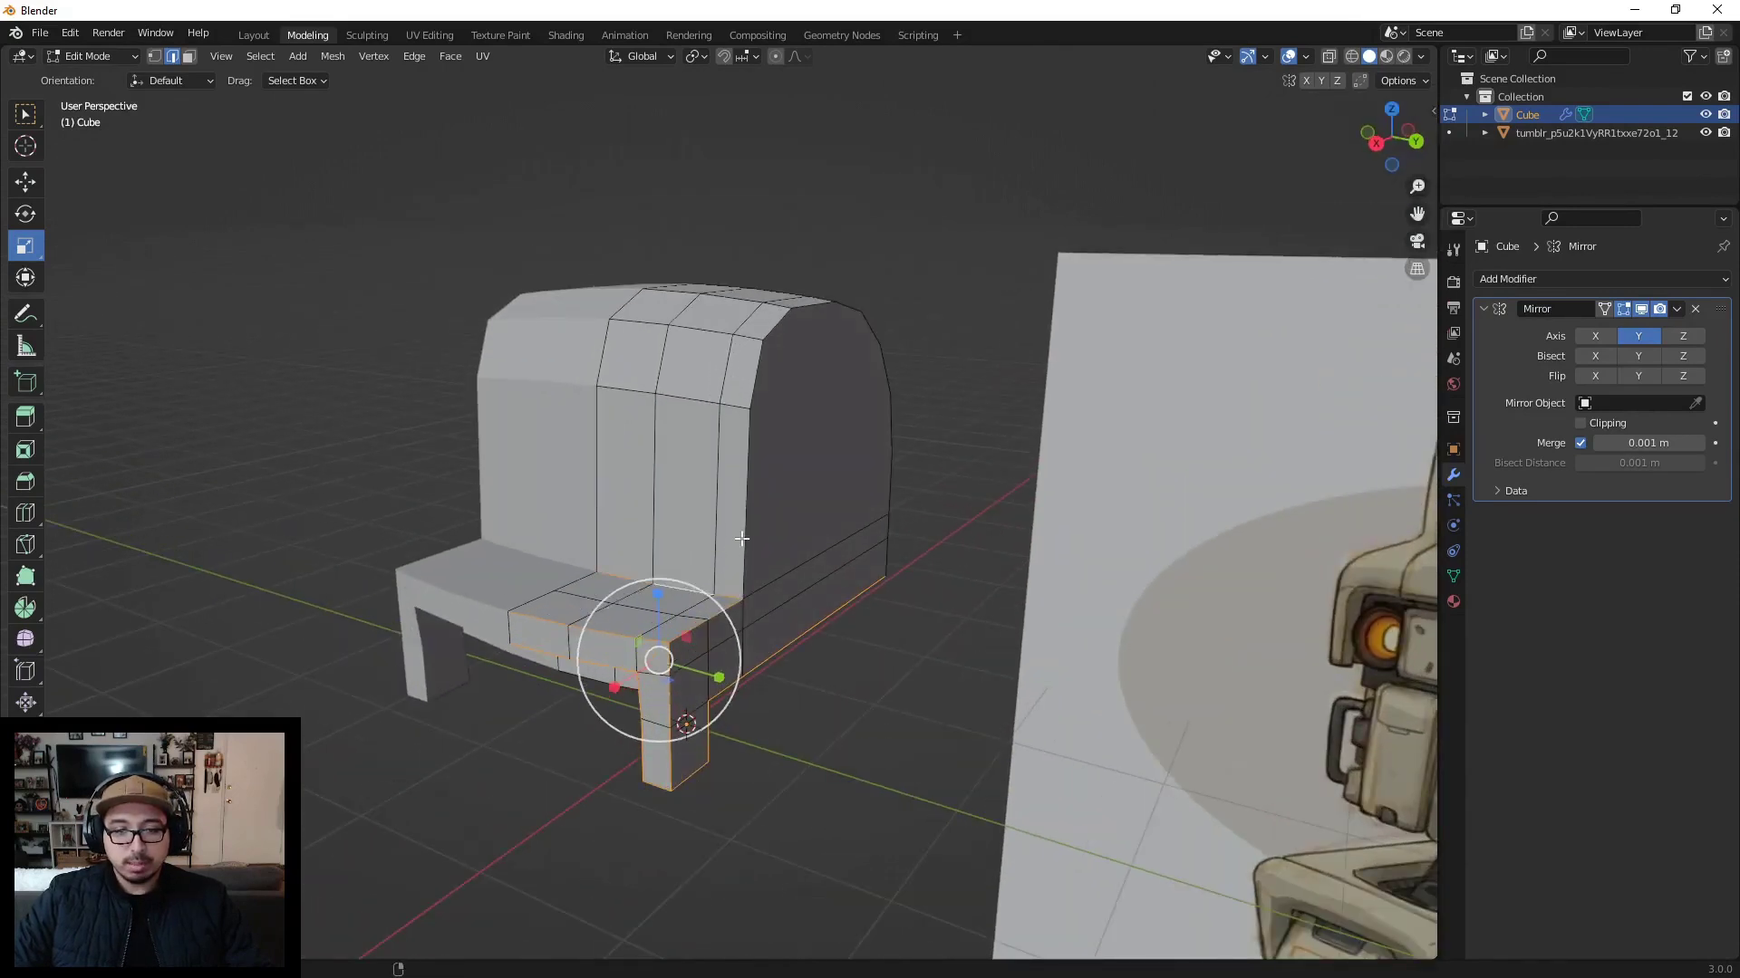
middle_click_drag(693, 585, 816, 371)
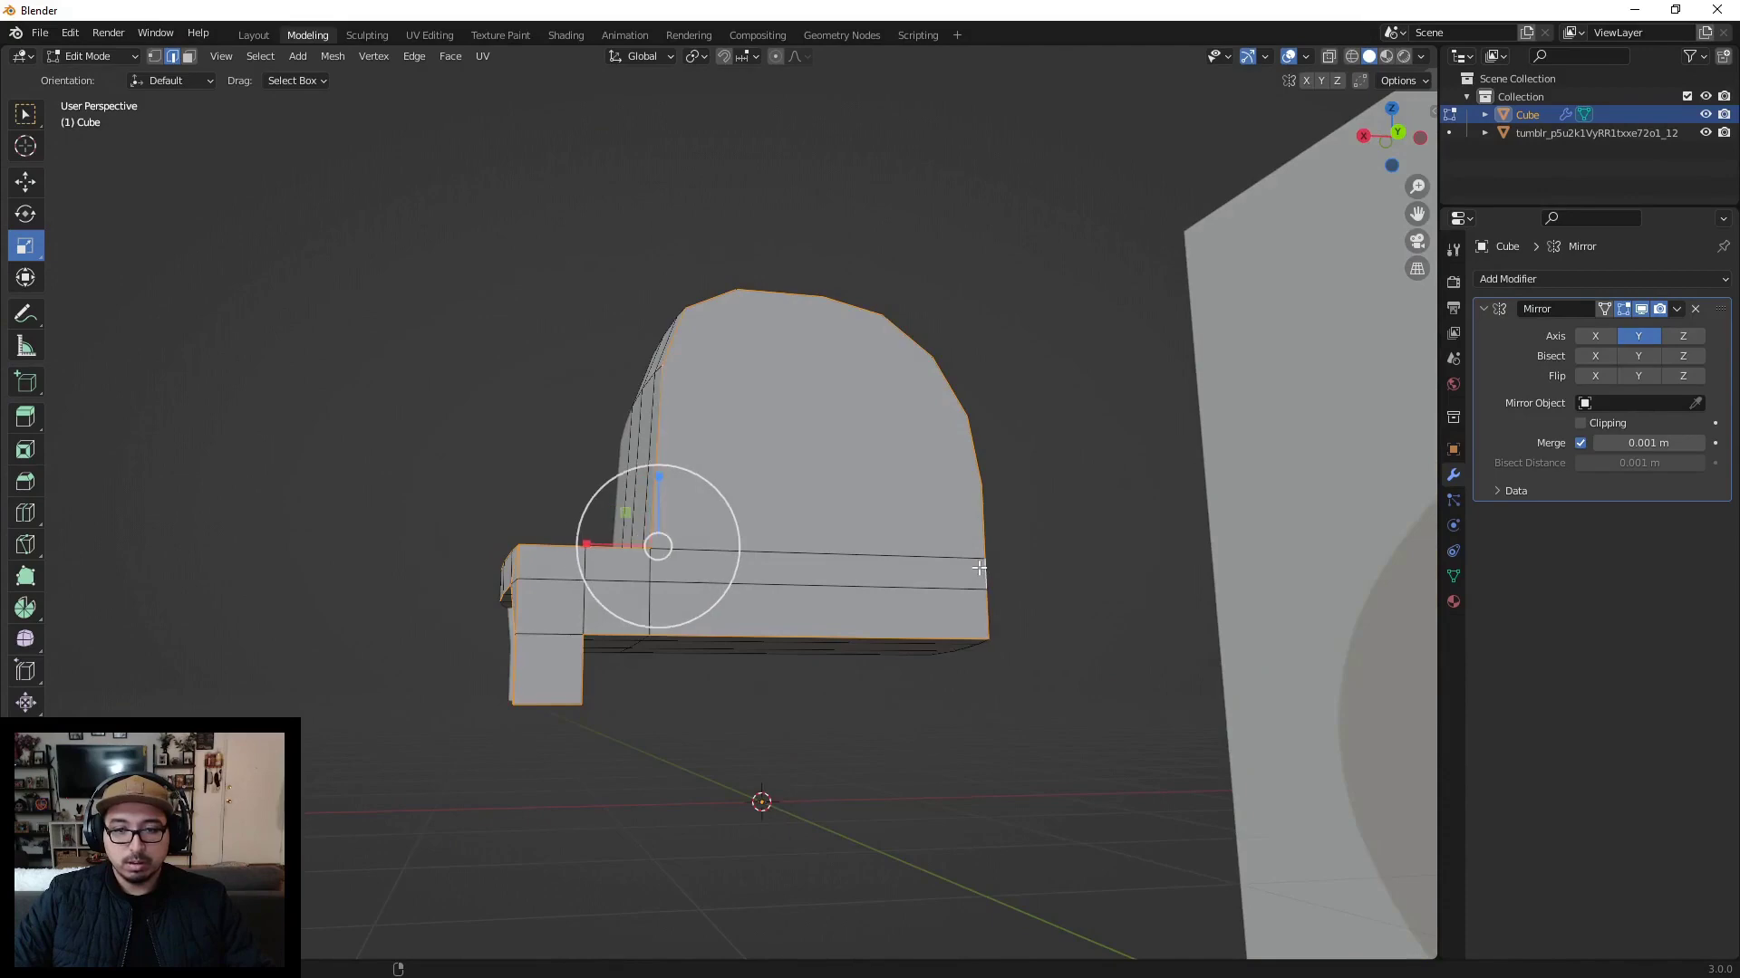
middle_click_drag(992, 584, 772, 632)
Step: Bevel the selected leg and seat-front edges, redoing it once for a better width
key("ctrl+b")
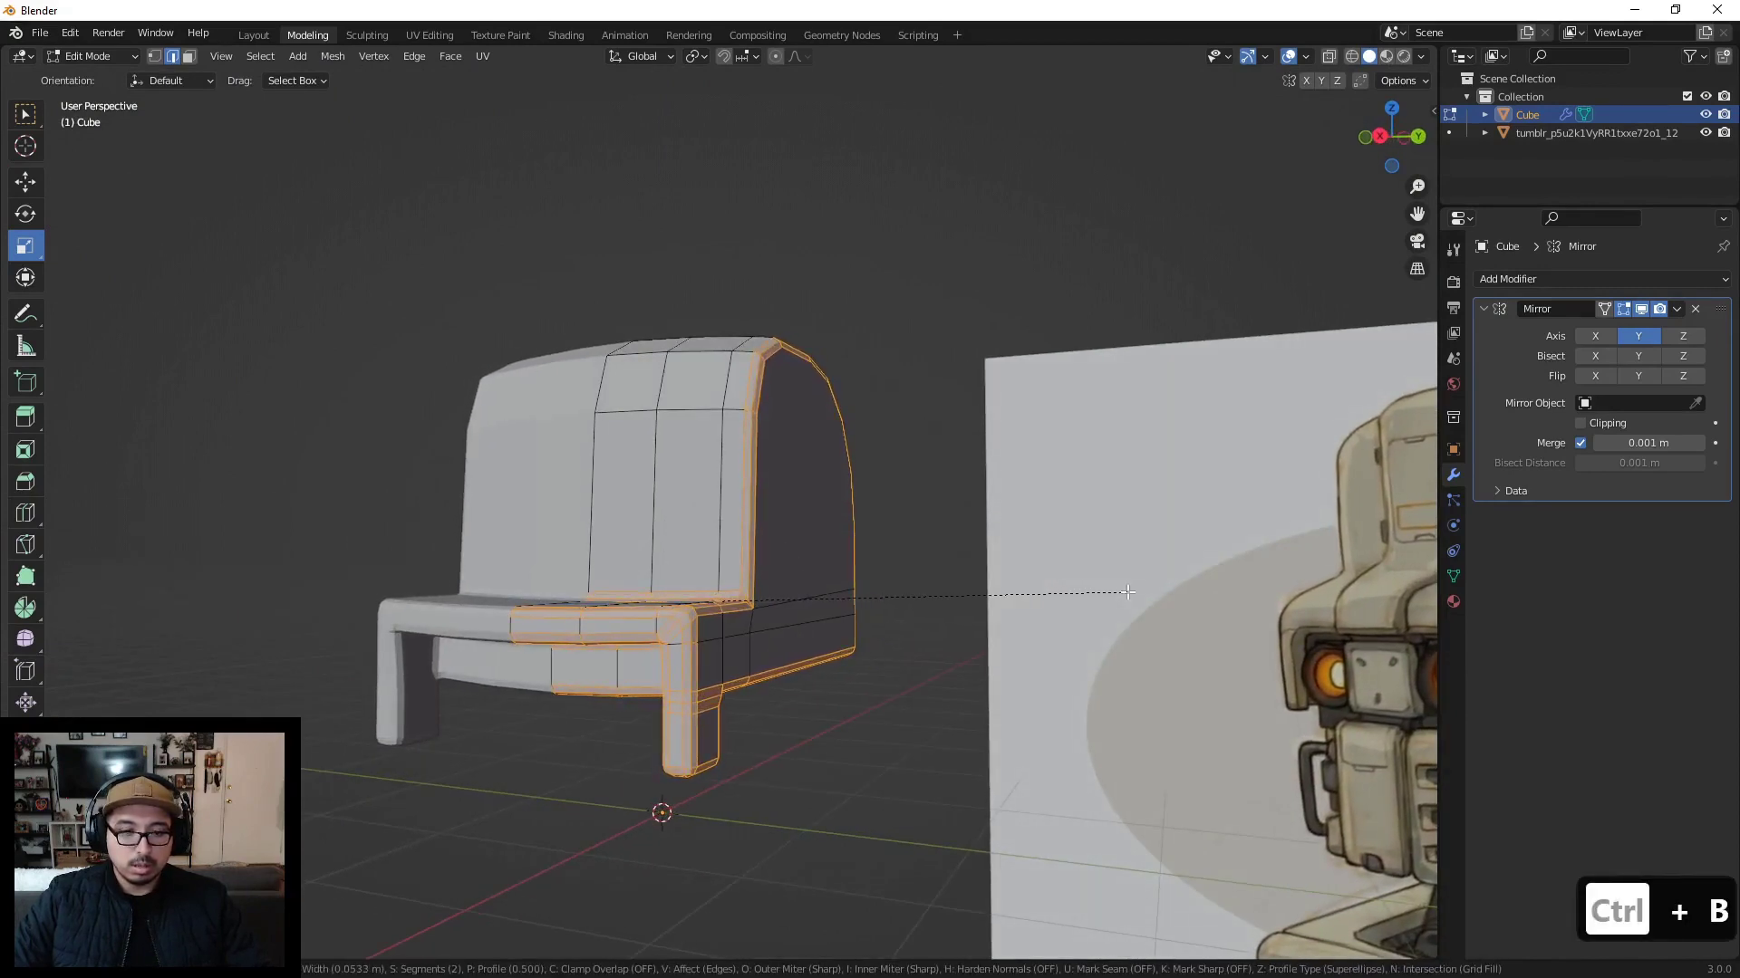
left_click(1127, 592)
middle_click_drag(773, 622, 746, 567)
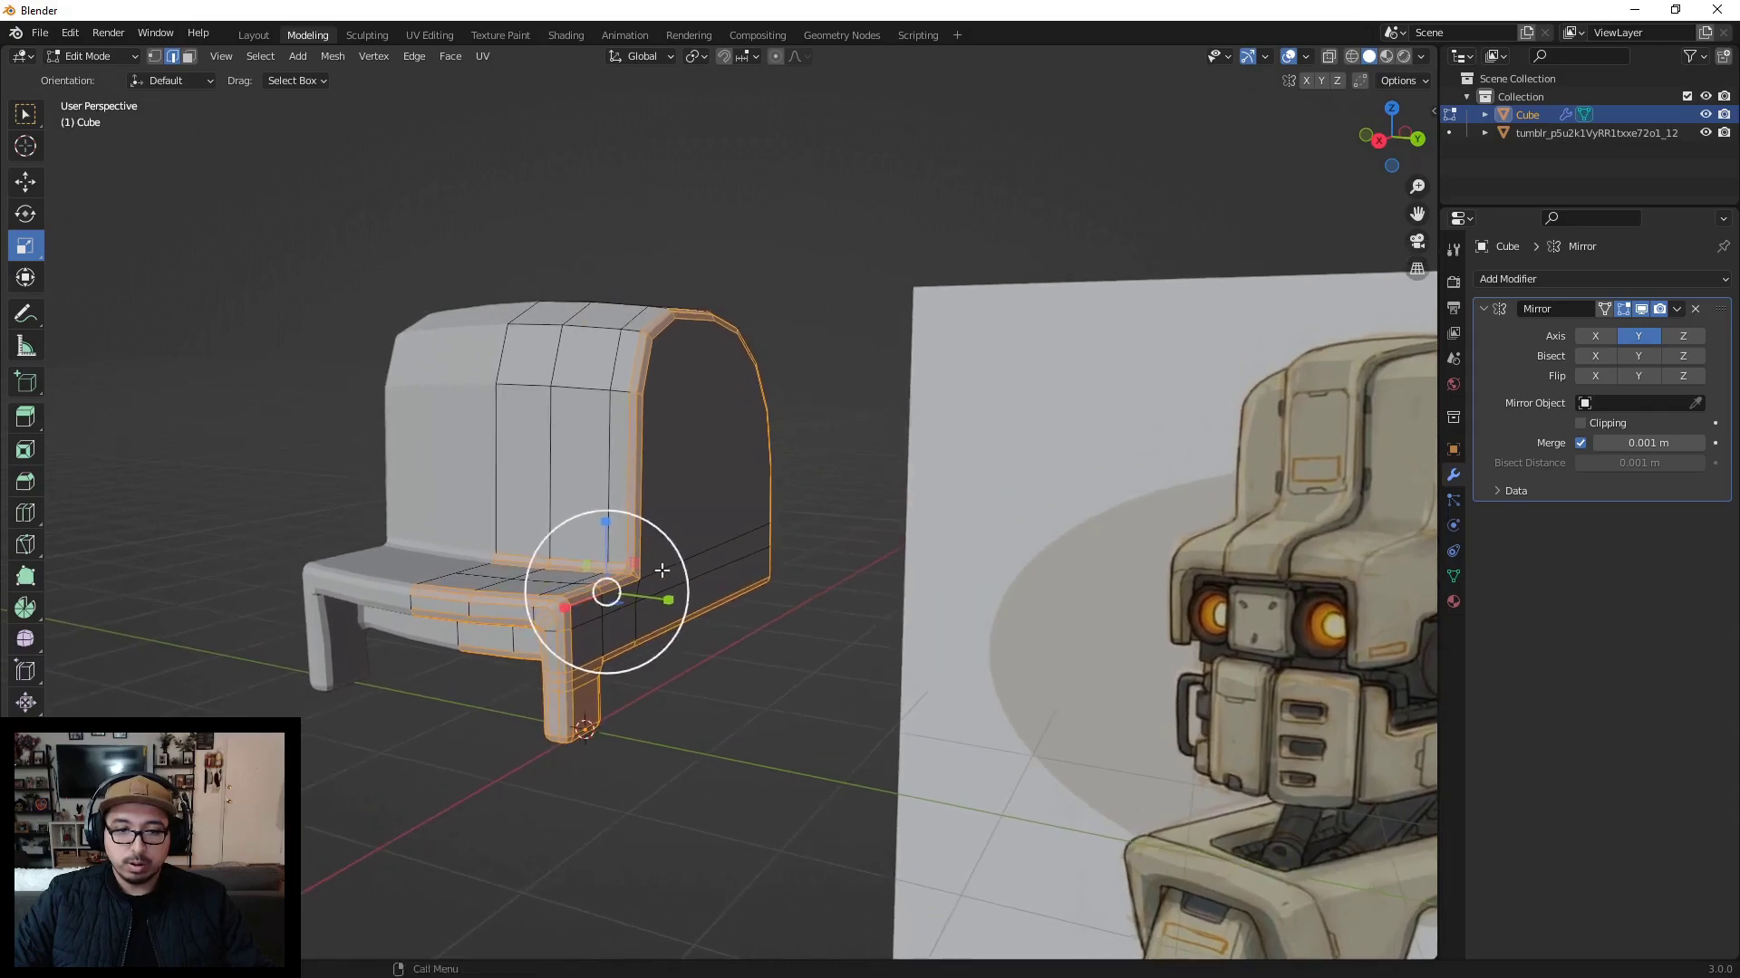
key("ctrl+z")
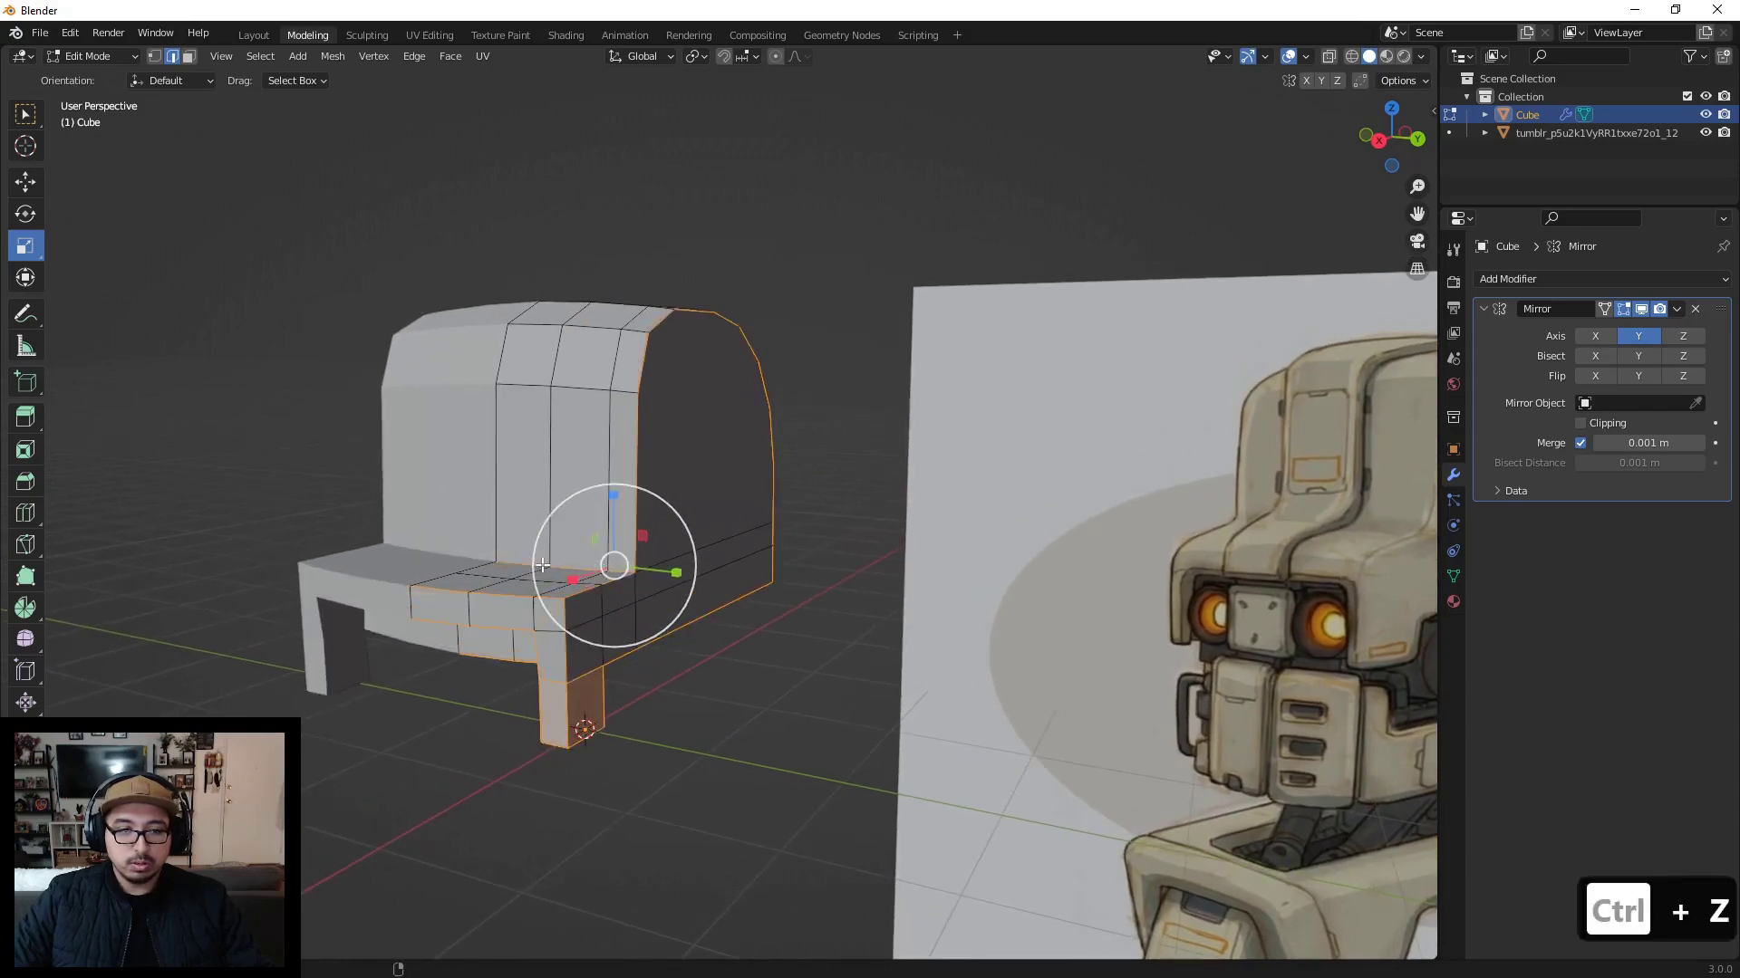
key("ctrl+b")
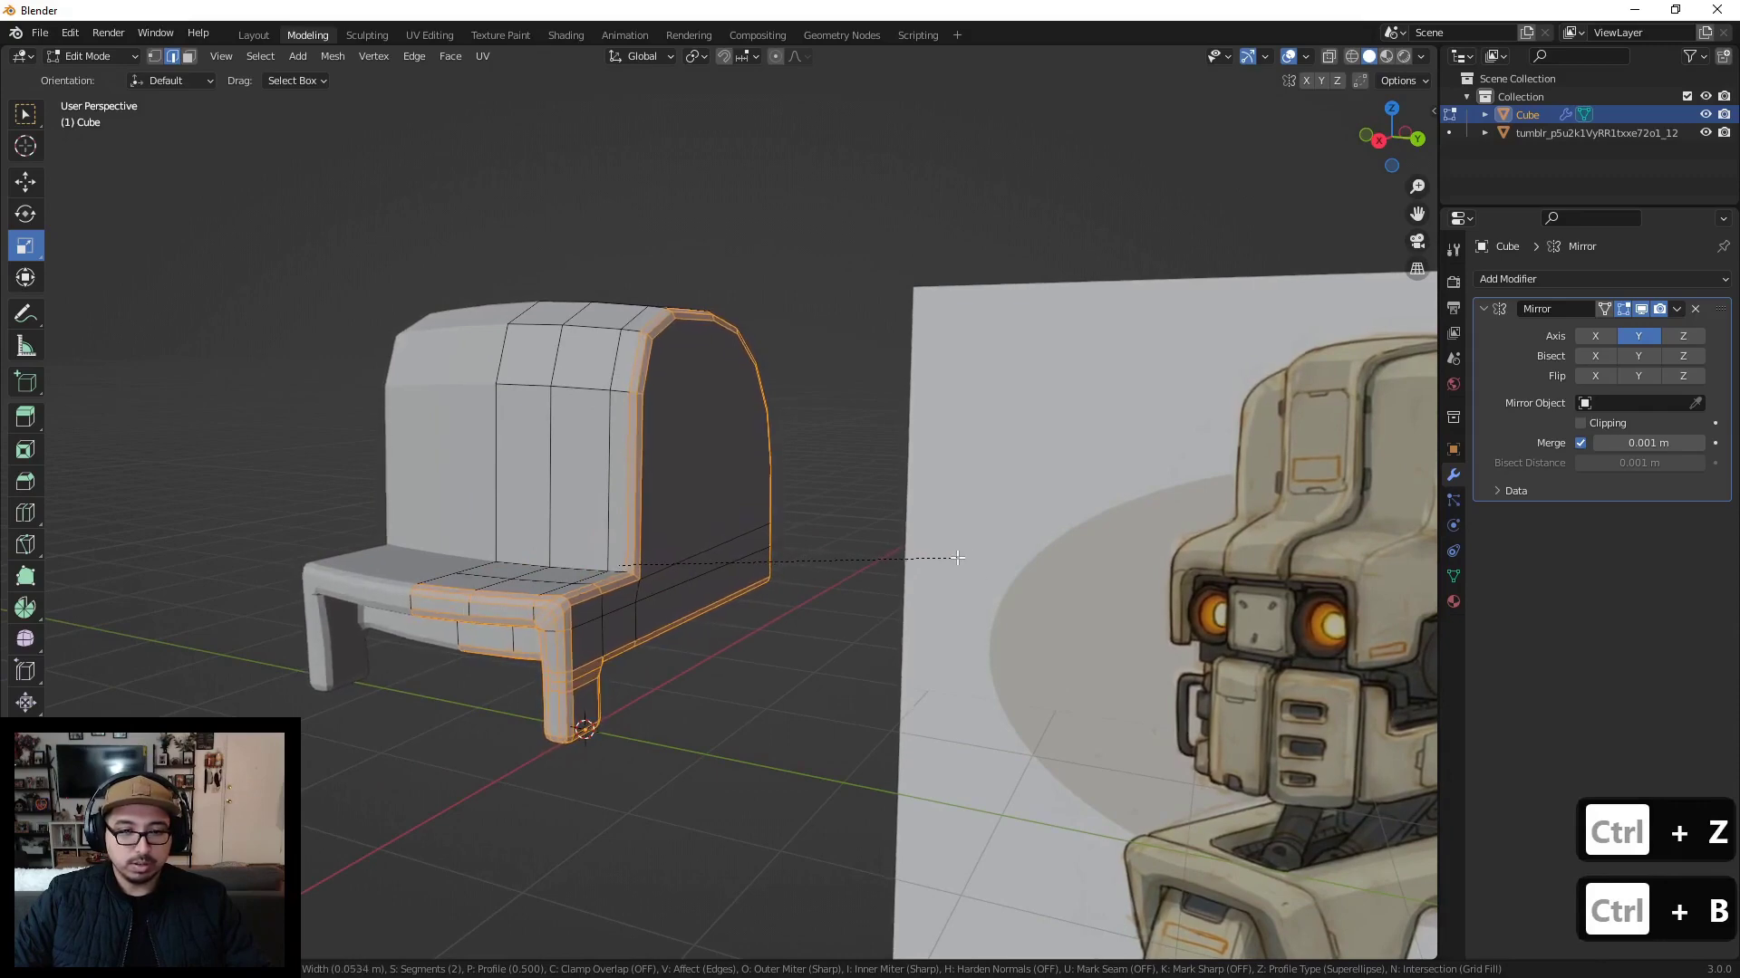
left_click(970, 560)
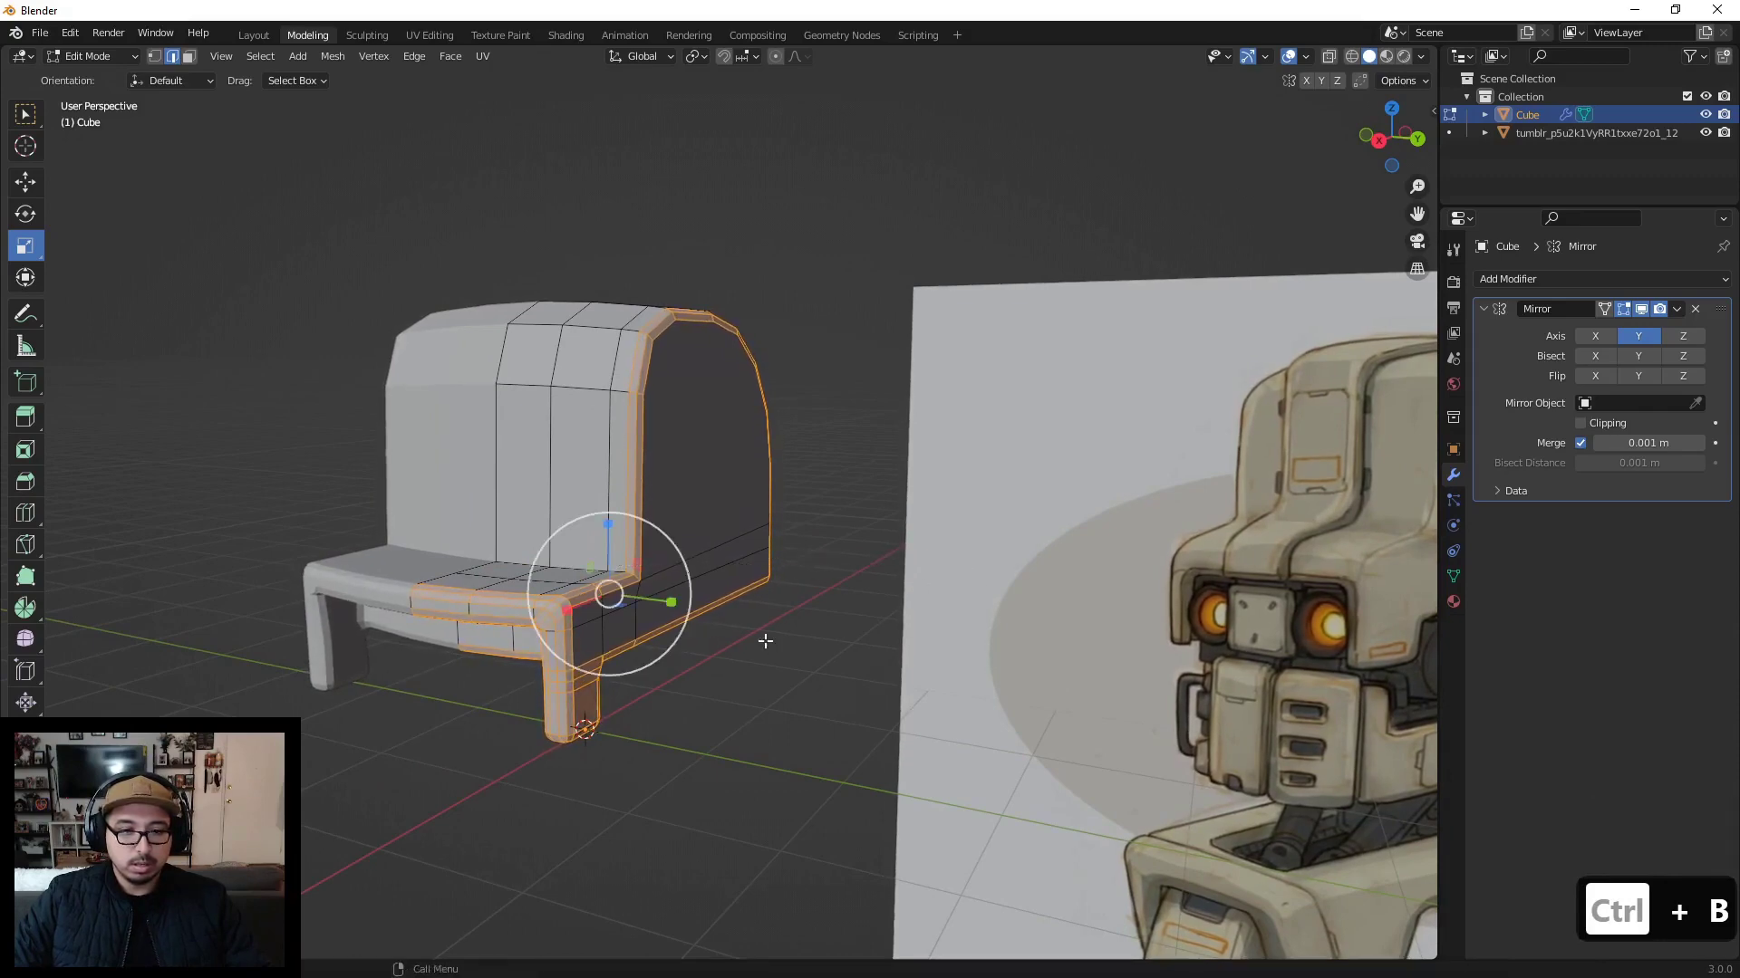
middle_click_drag(744, 720, 715, 761)
scroll(738, 751, "down", 3)
Step: Select the edge row where seat meets backrest and bevel it
left_click(715, 756)
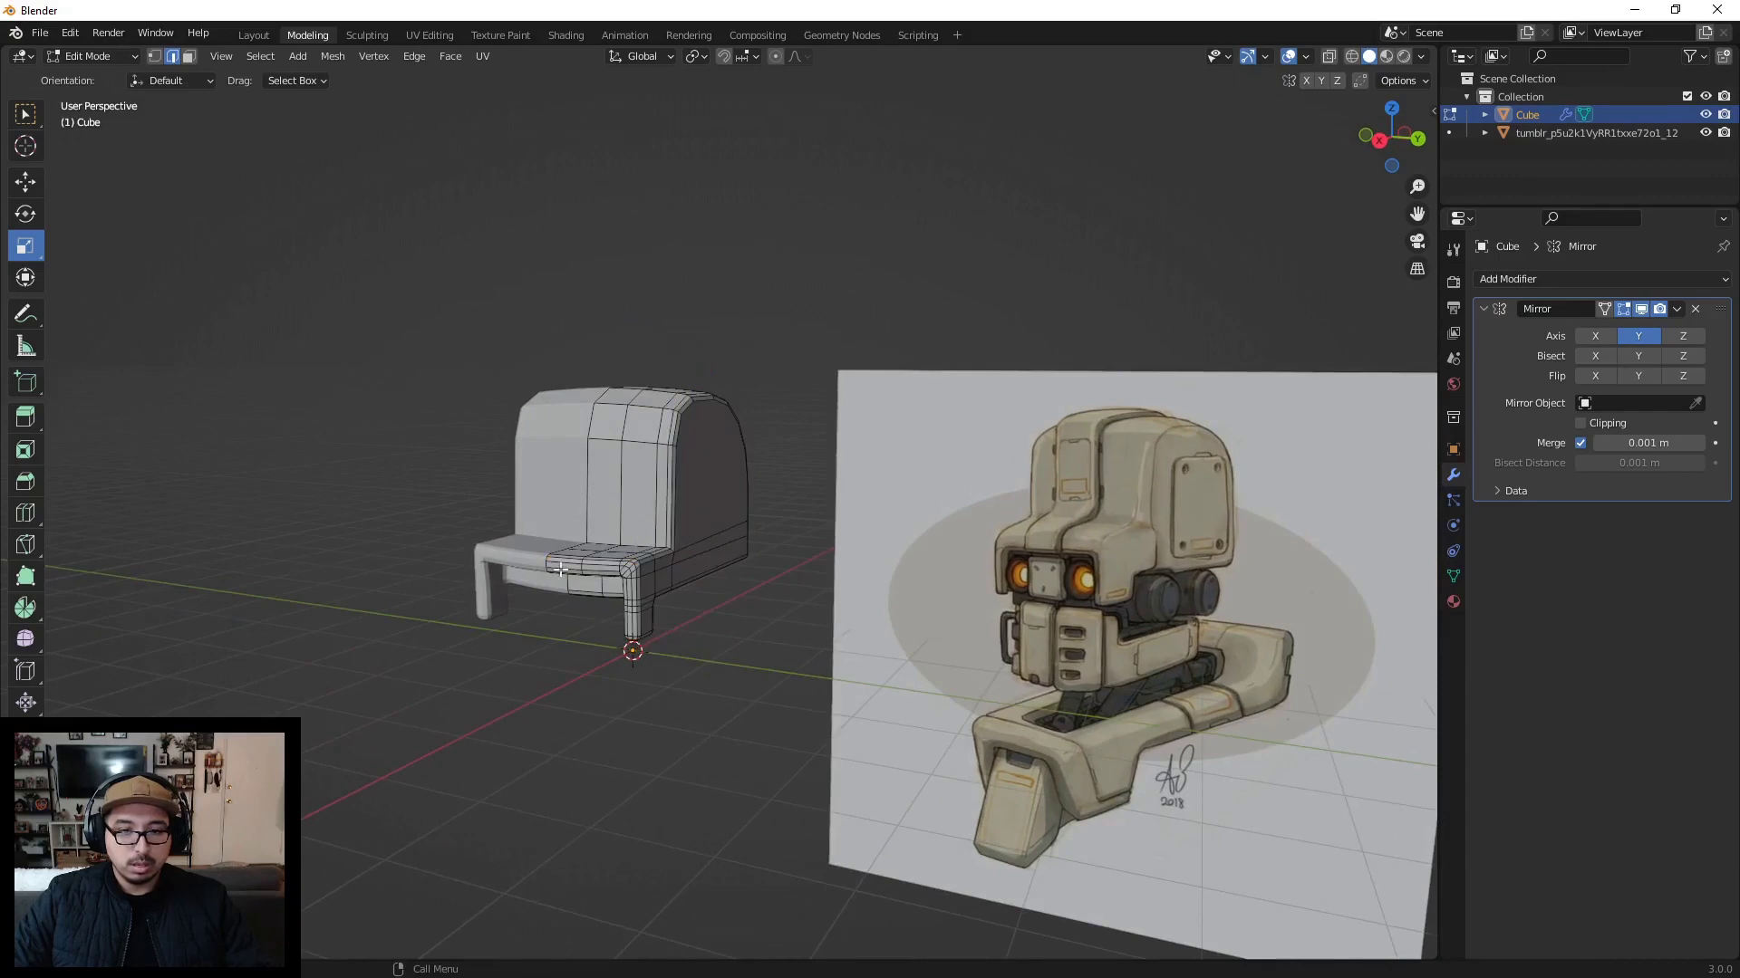
scroll(579, 605, "up", 4)
middle_click_drag(549, 584, 598, 625, "shift")
left_click(598, 626, "alt")
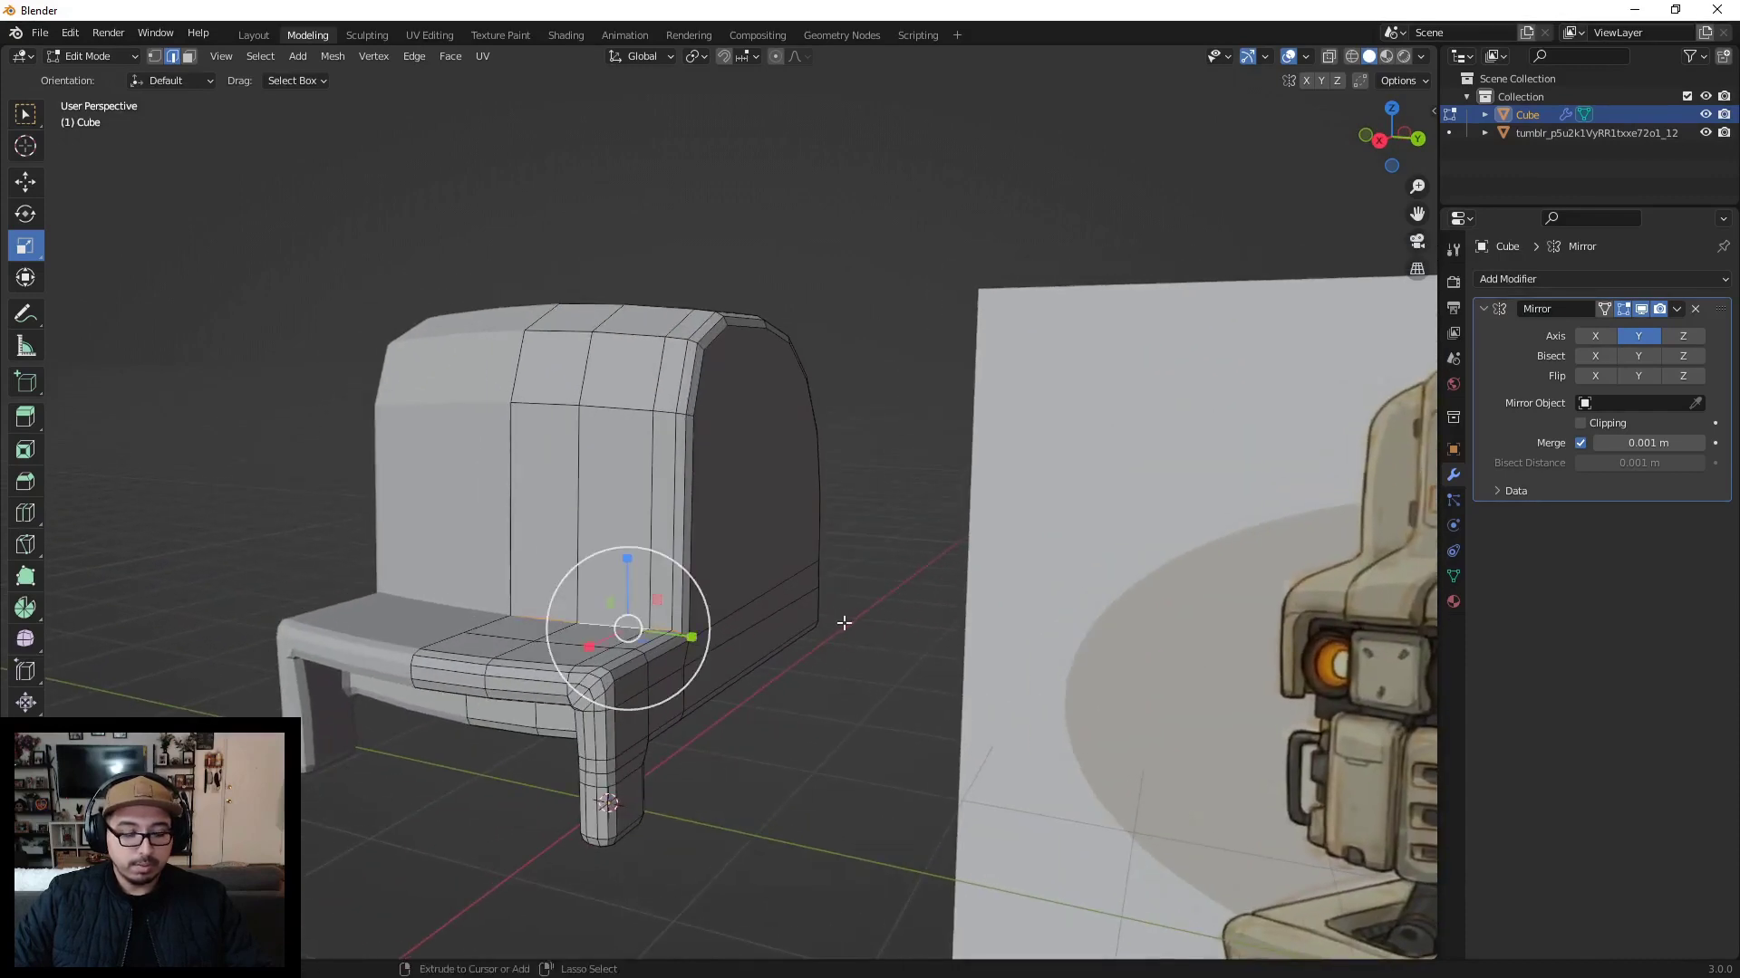
key("ctrl+b")
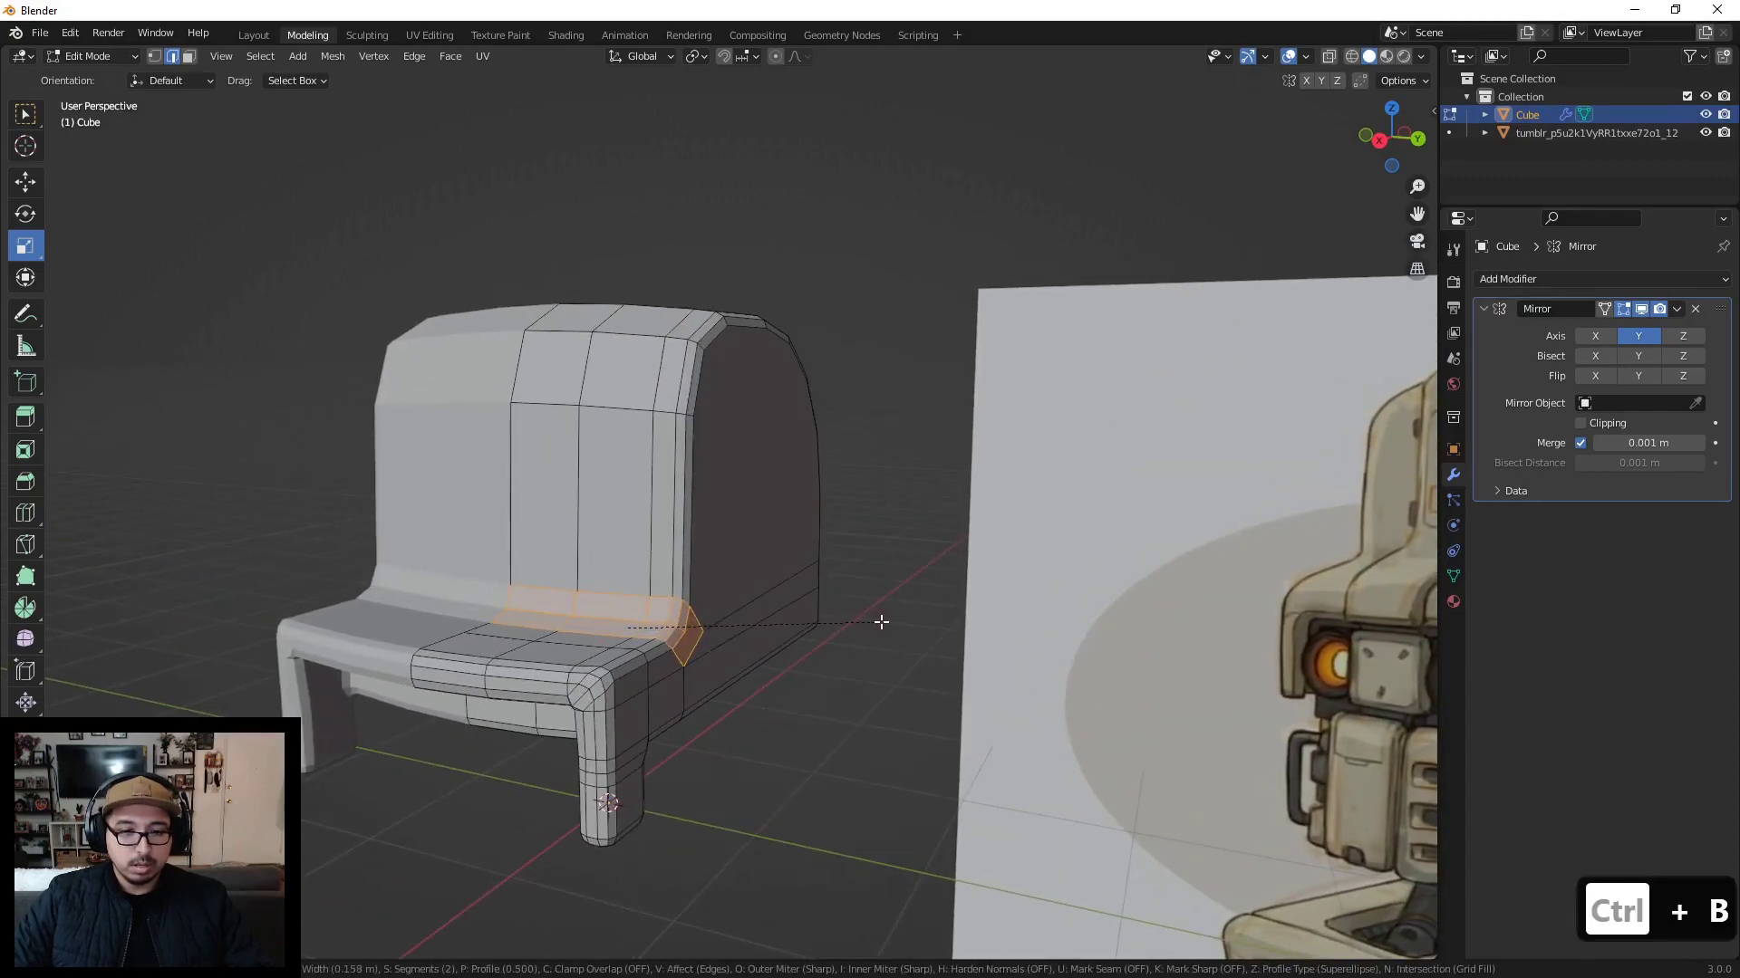
left_click(886, 622)
Step: Orbit to the chair's side and select an edge loop on the seat
middle_click_drag(900, 622, 839, 649)
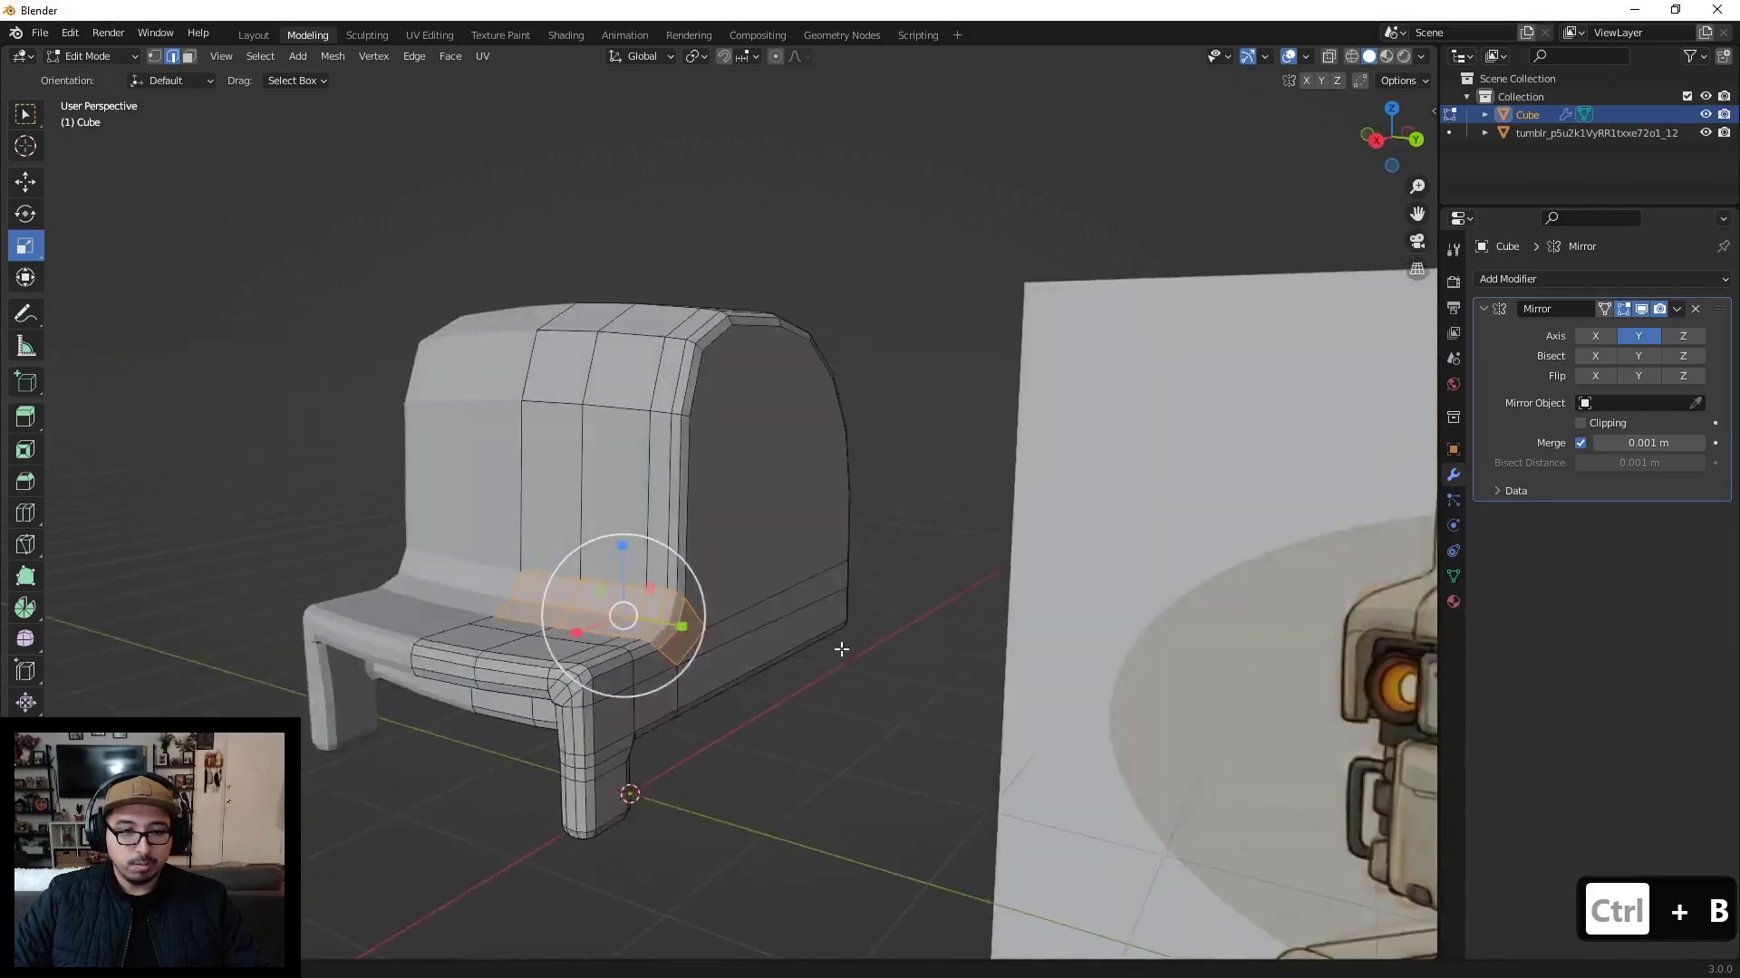
scroll(781, 623, "down", 3)
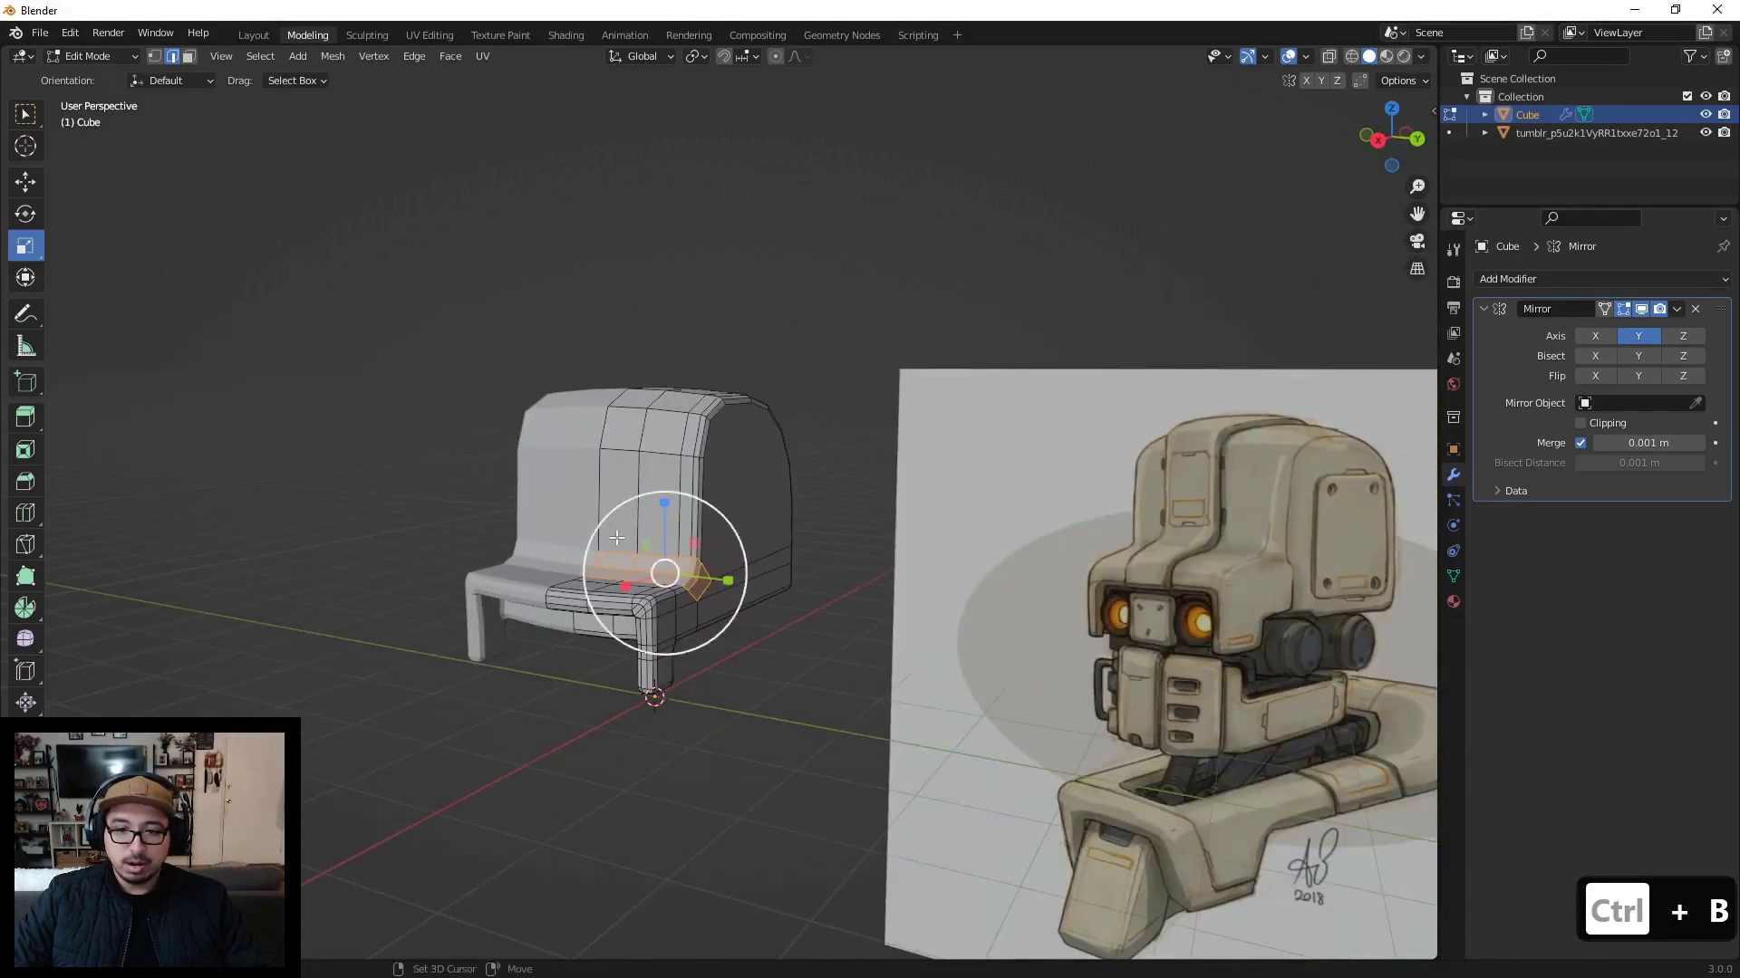
middle_click_drag(638, 623, 779, 680, "shift")
middle_click_drag(797, 679, 418, 455)
scroll(761, 693, "up", 3)
left_click(735, 632, "alt")
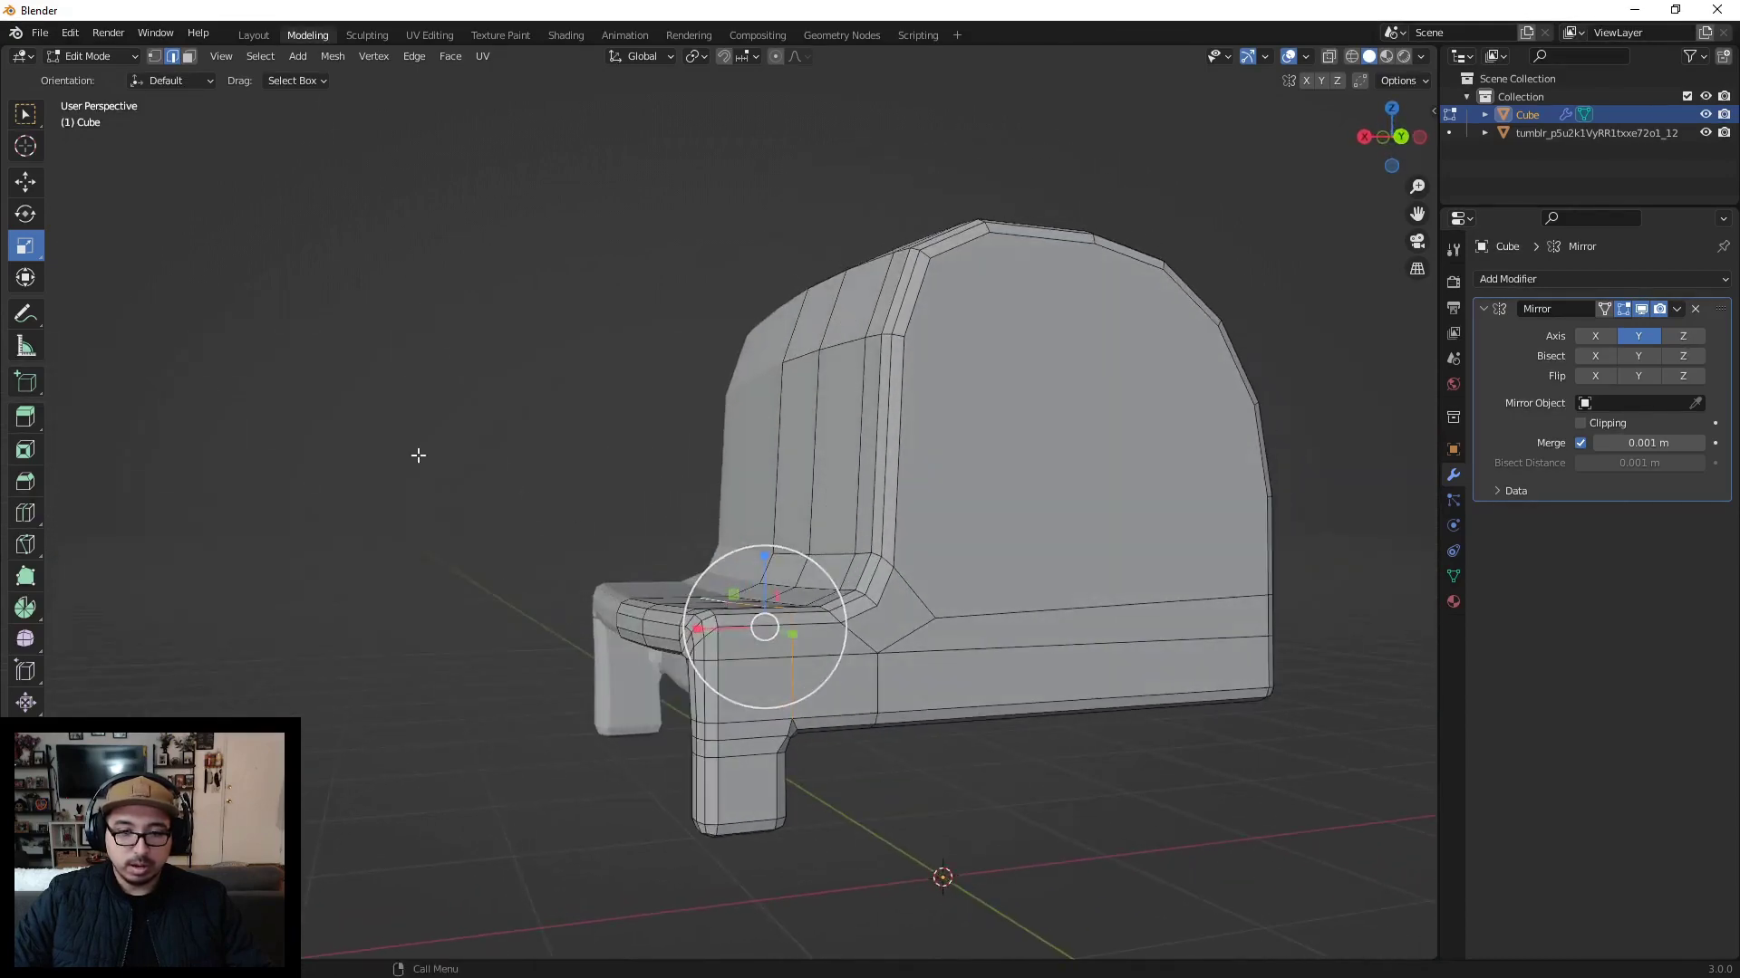
Step: With the Move tool, raise the seat-crease edge loops slightly along Z
left_click(36, 192)
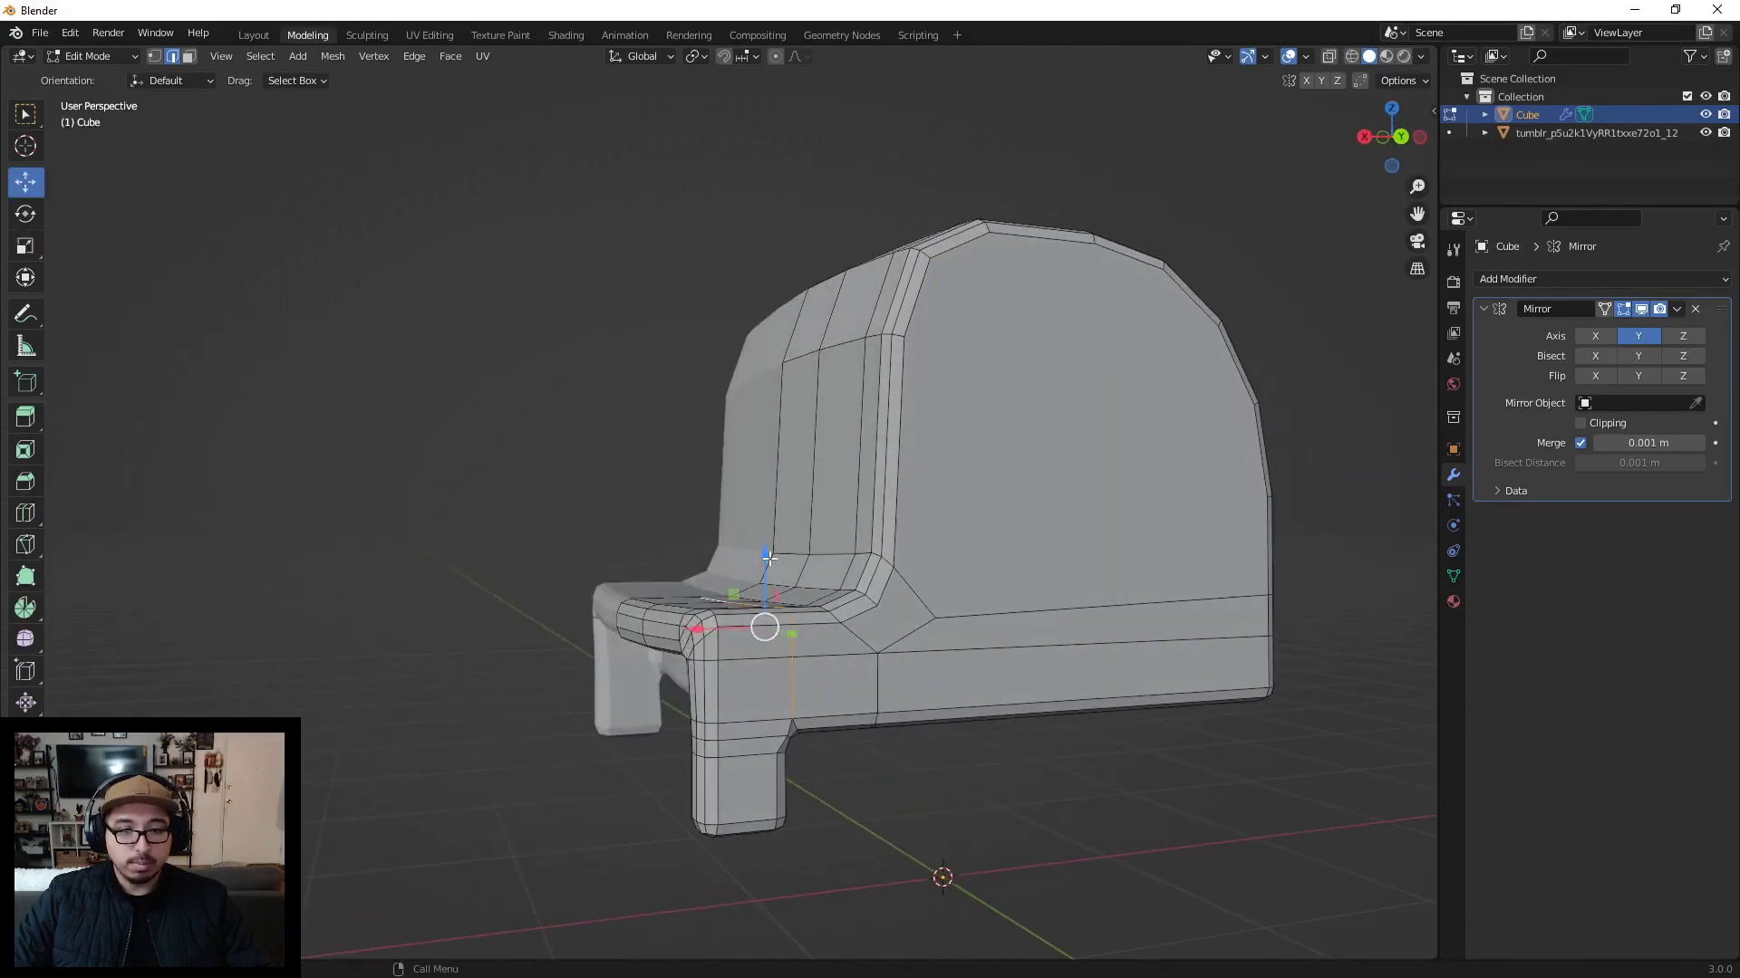
left_click_drag(770, 559, 770, 549)
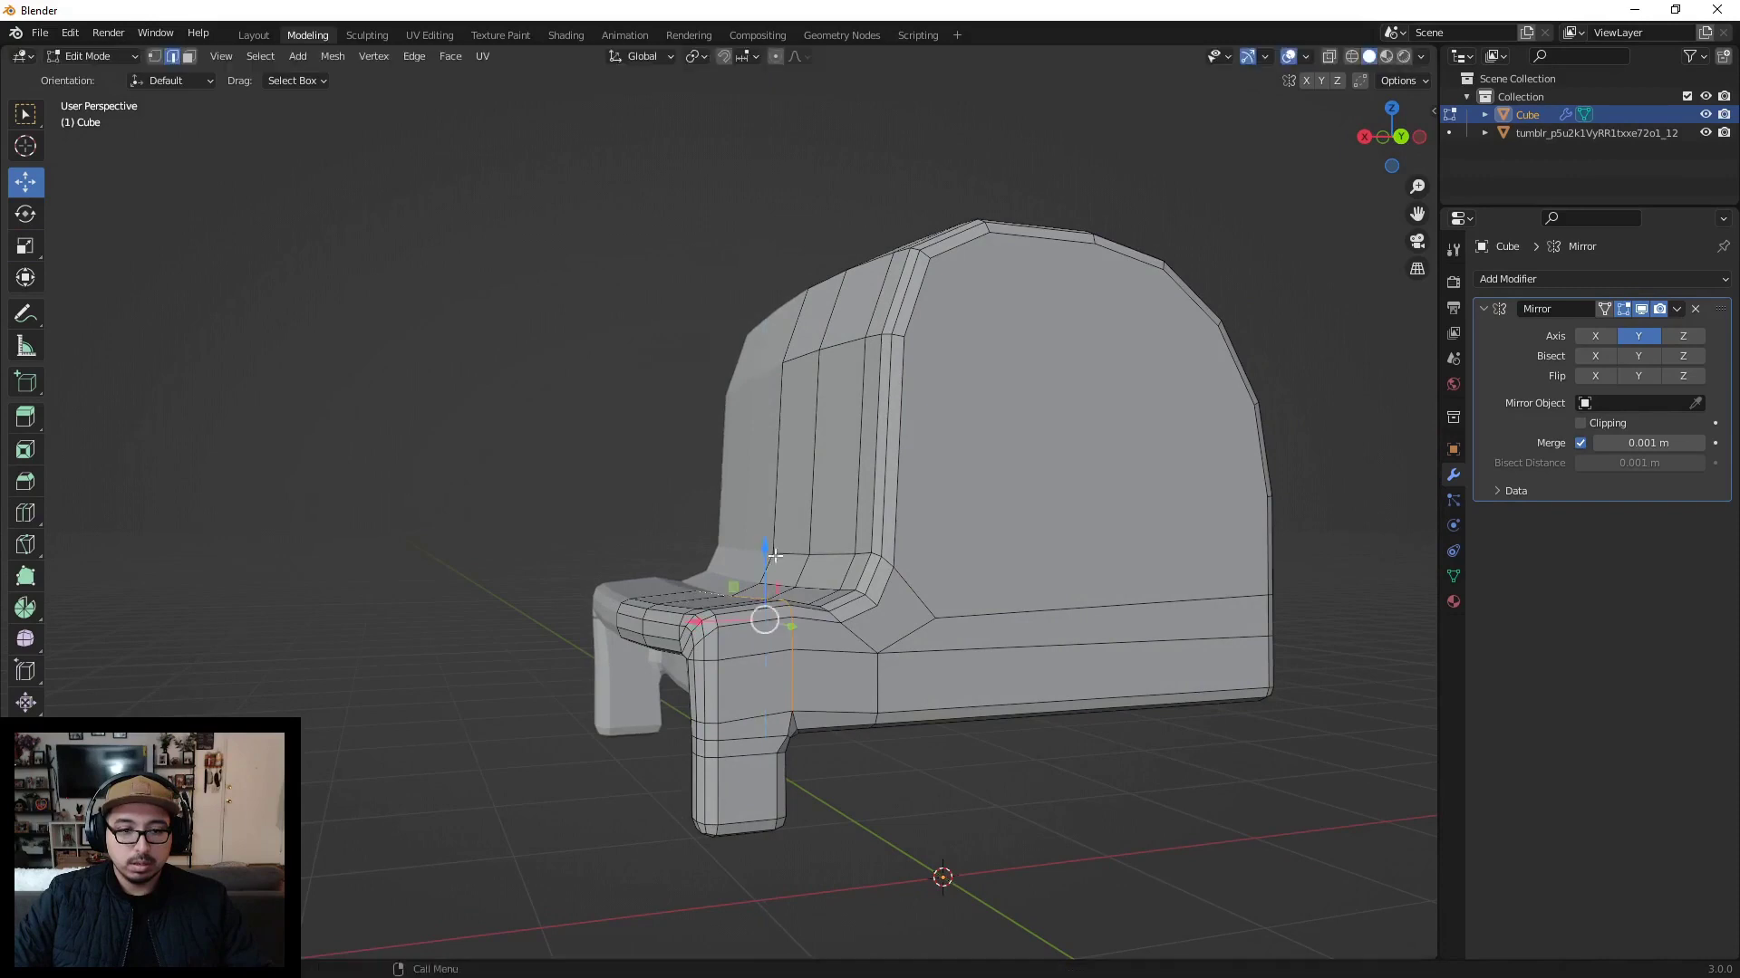
middle_click_drag(774, 576, 748, 633)
left_click(715, 653, "alt")
left_click(748, 637, "alt+shift")
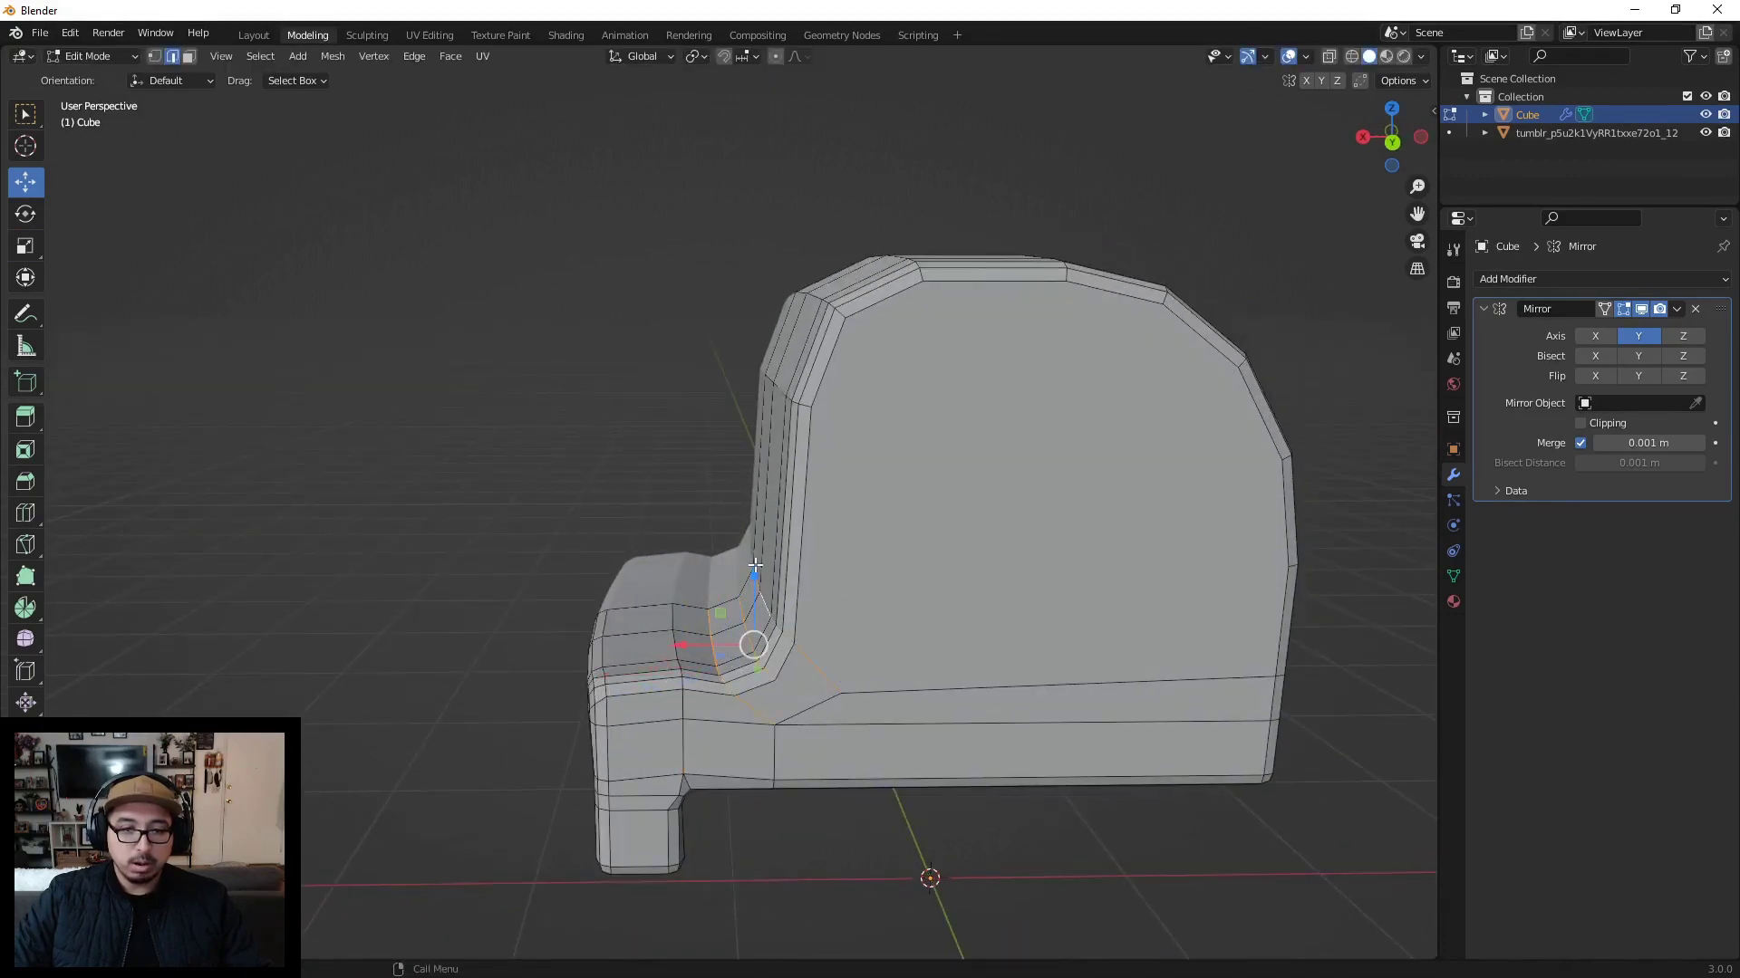
left_click_drag(754, 583, 757, 563)
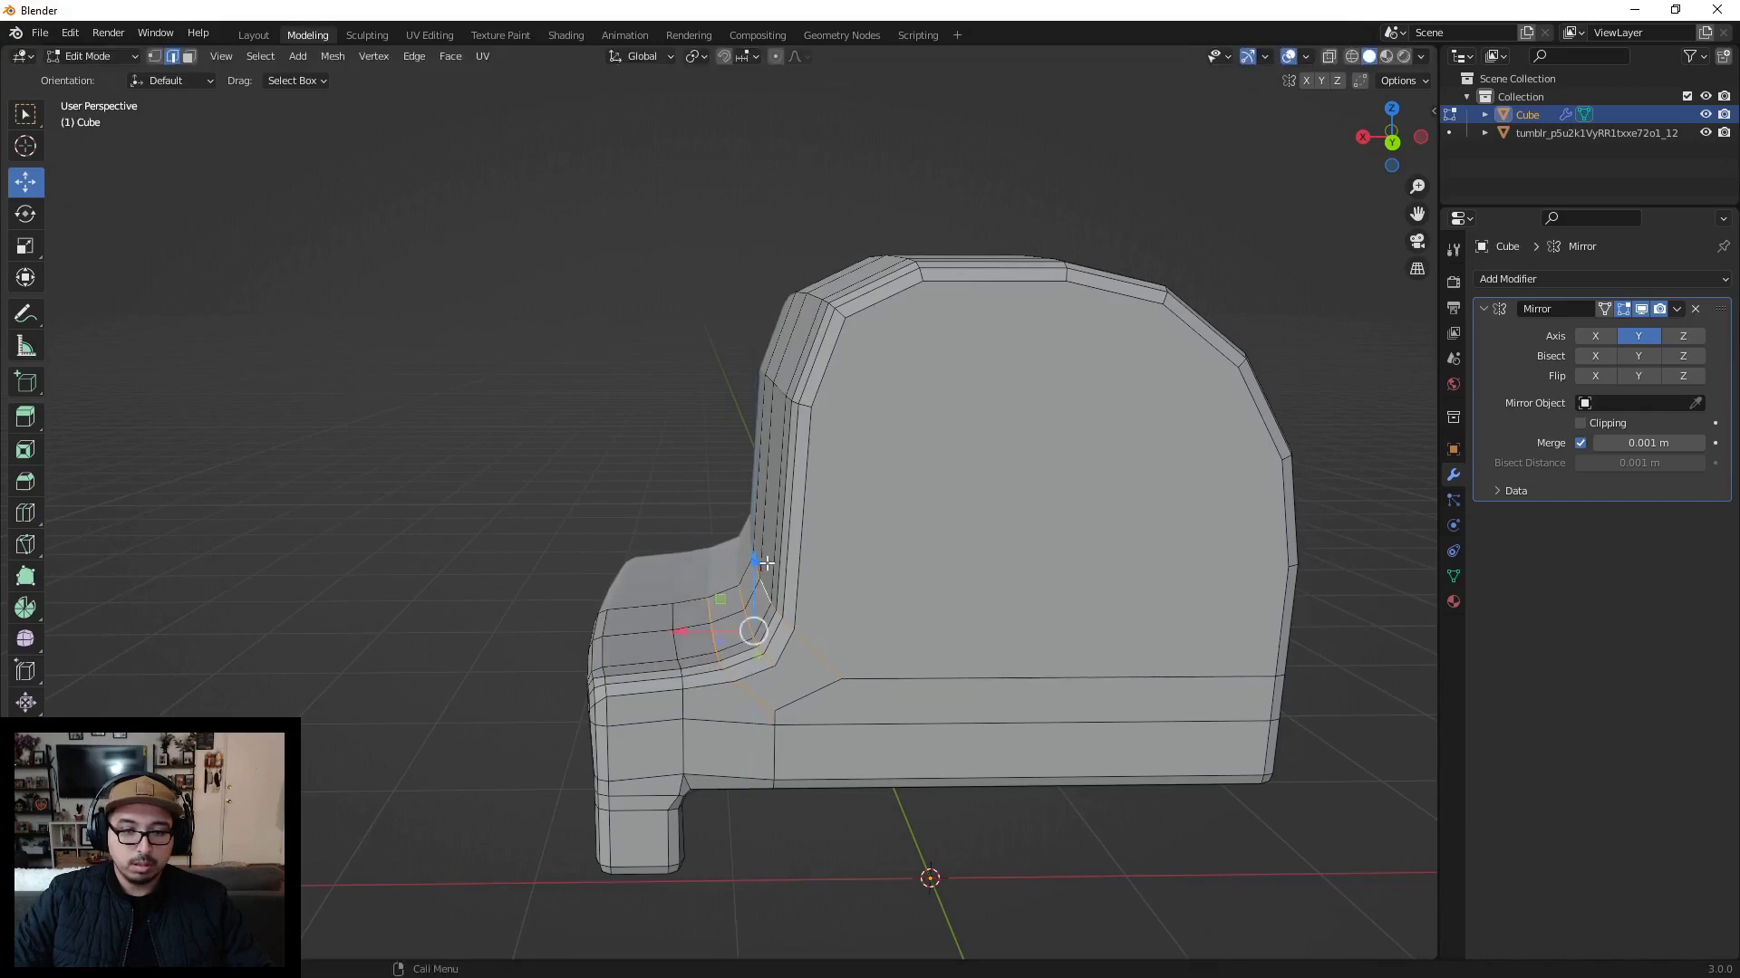
mouse_move(764, 570)
middle_mouse_down()
mouse_move(813, 526)
mouse_move(753, 572)
middle_mouse_up()
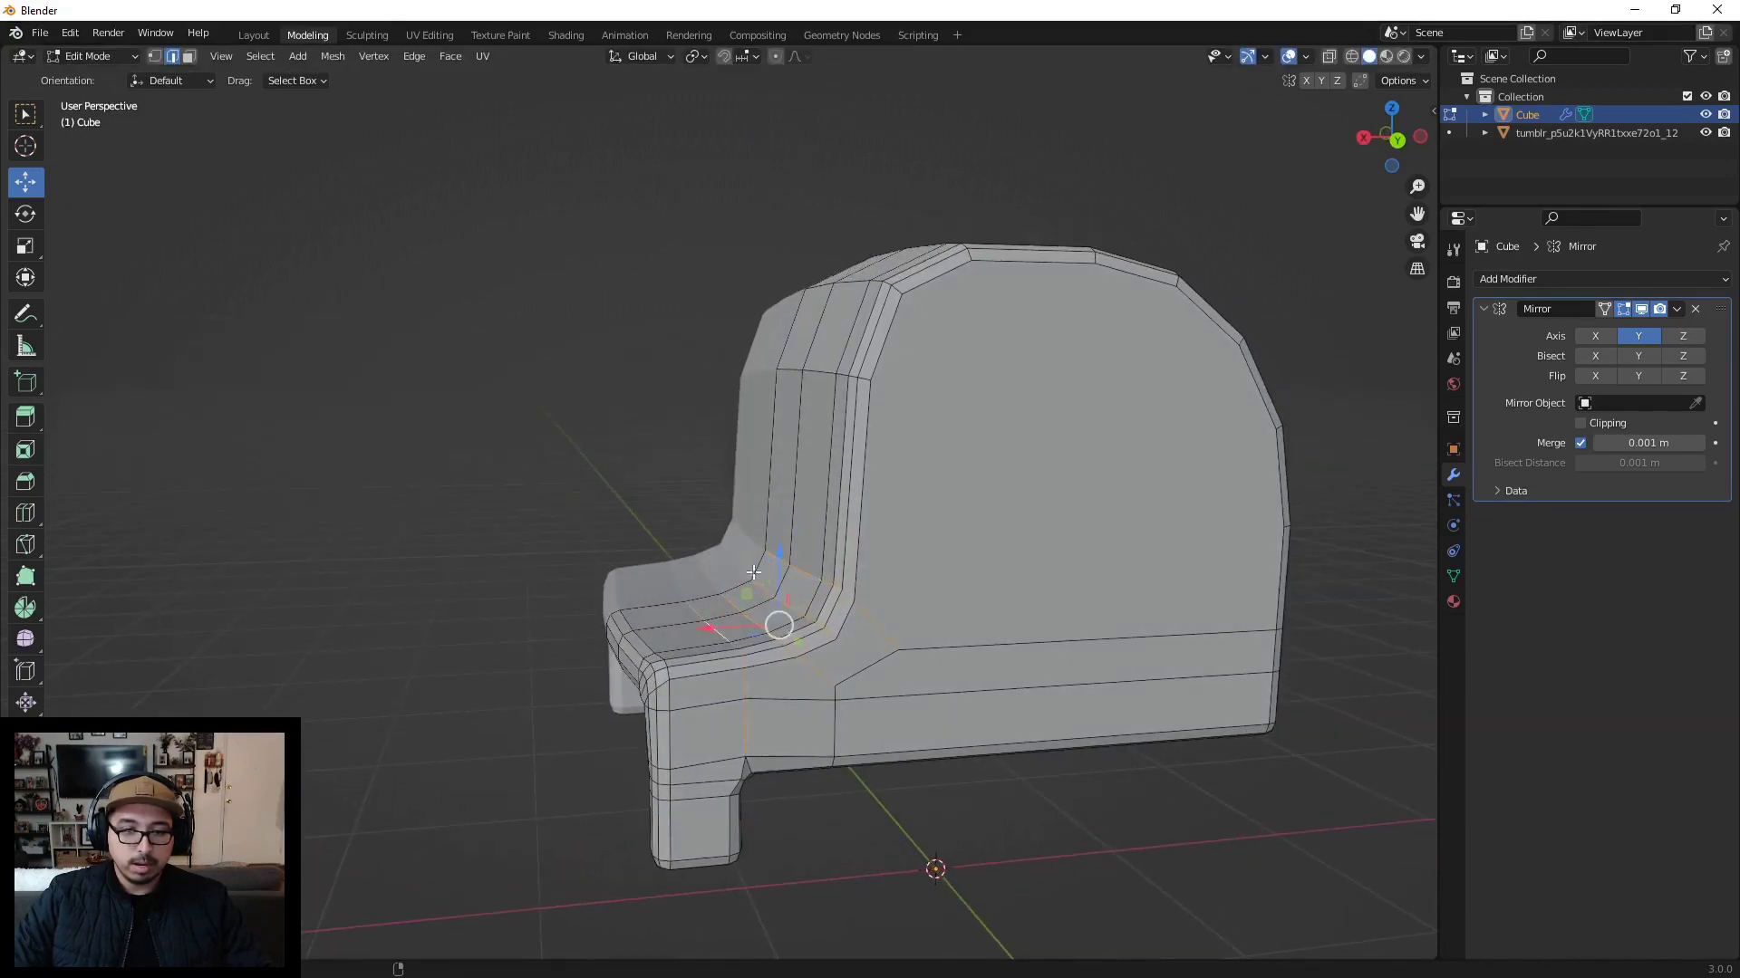
left_click_drag(781, 555, 778, 549)
middle_click_drag(777, 549, 754, 539)
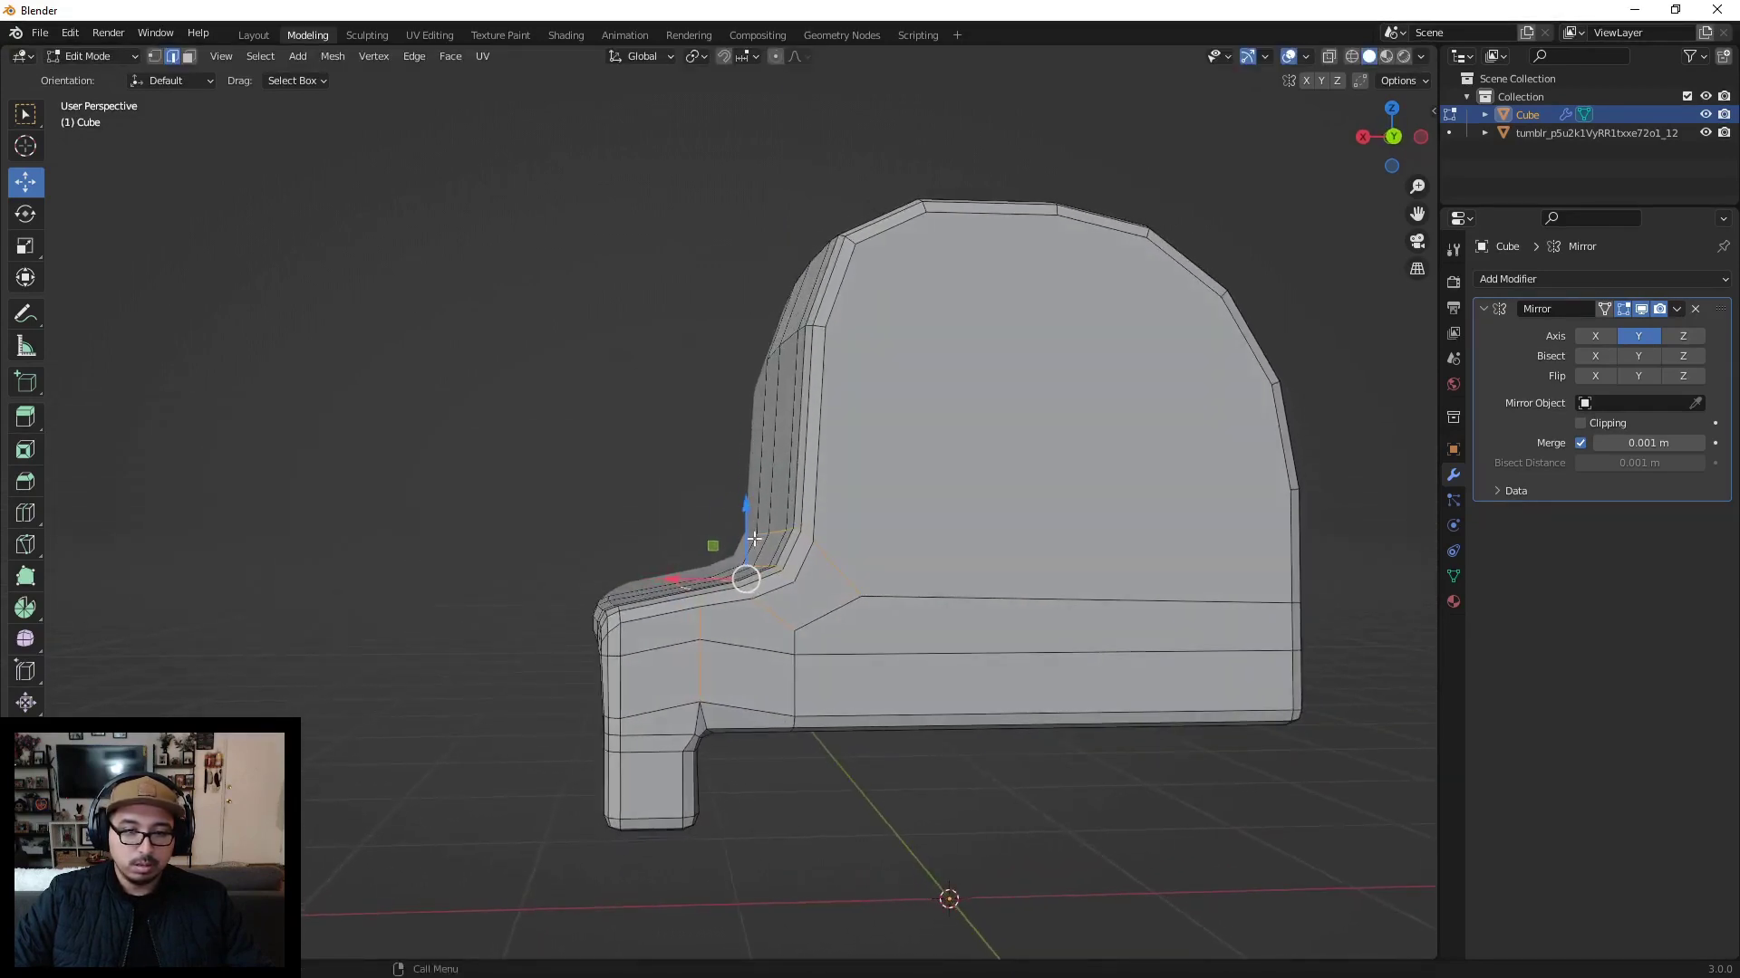
Step: Drop the vertical and lower loops and lift the remaining selection about 0.014 m
left_click(702, 626, "alt+shift")
left_click_drag(769, 487, 768, 501)
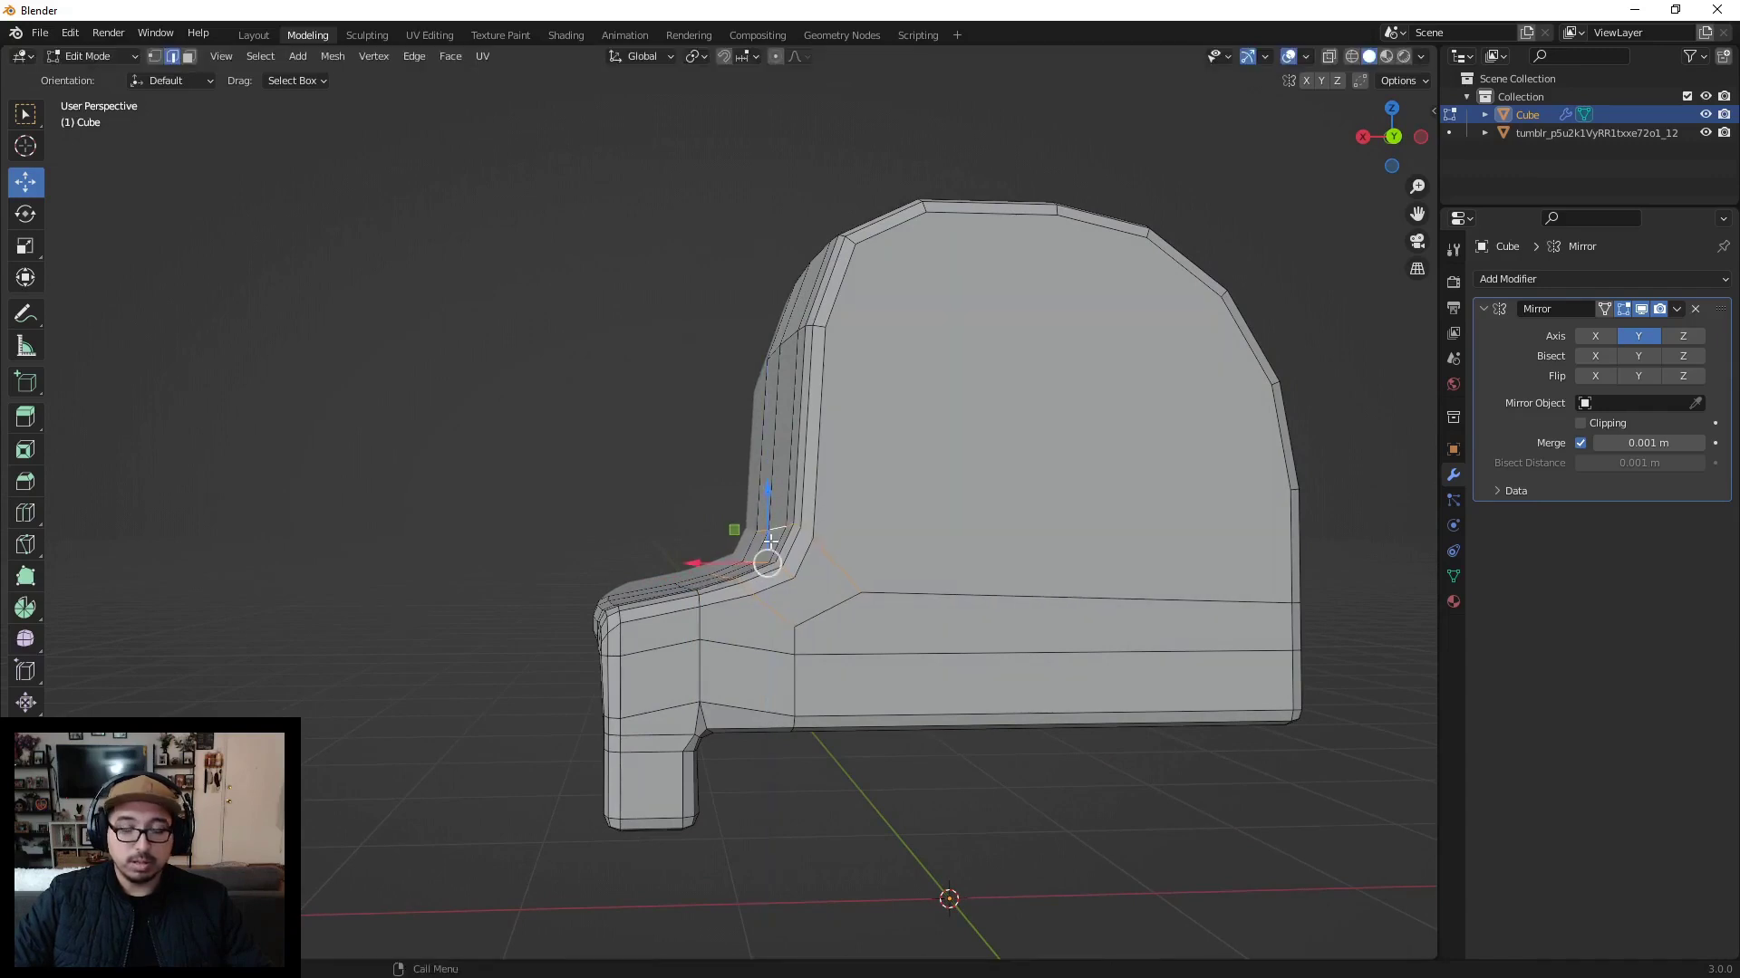
left_click(770, 614, "shift")
left_click(751, 592, "alt+shift")
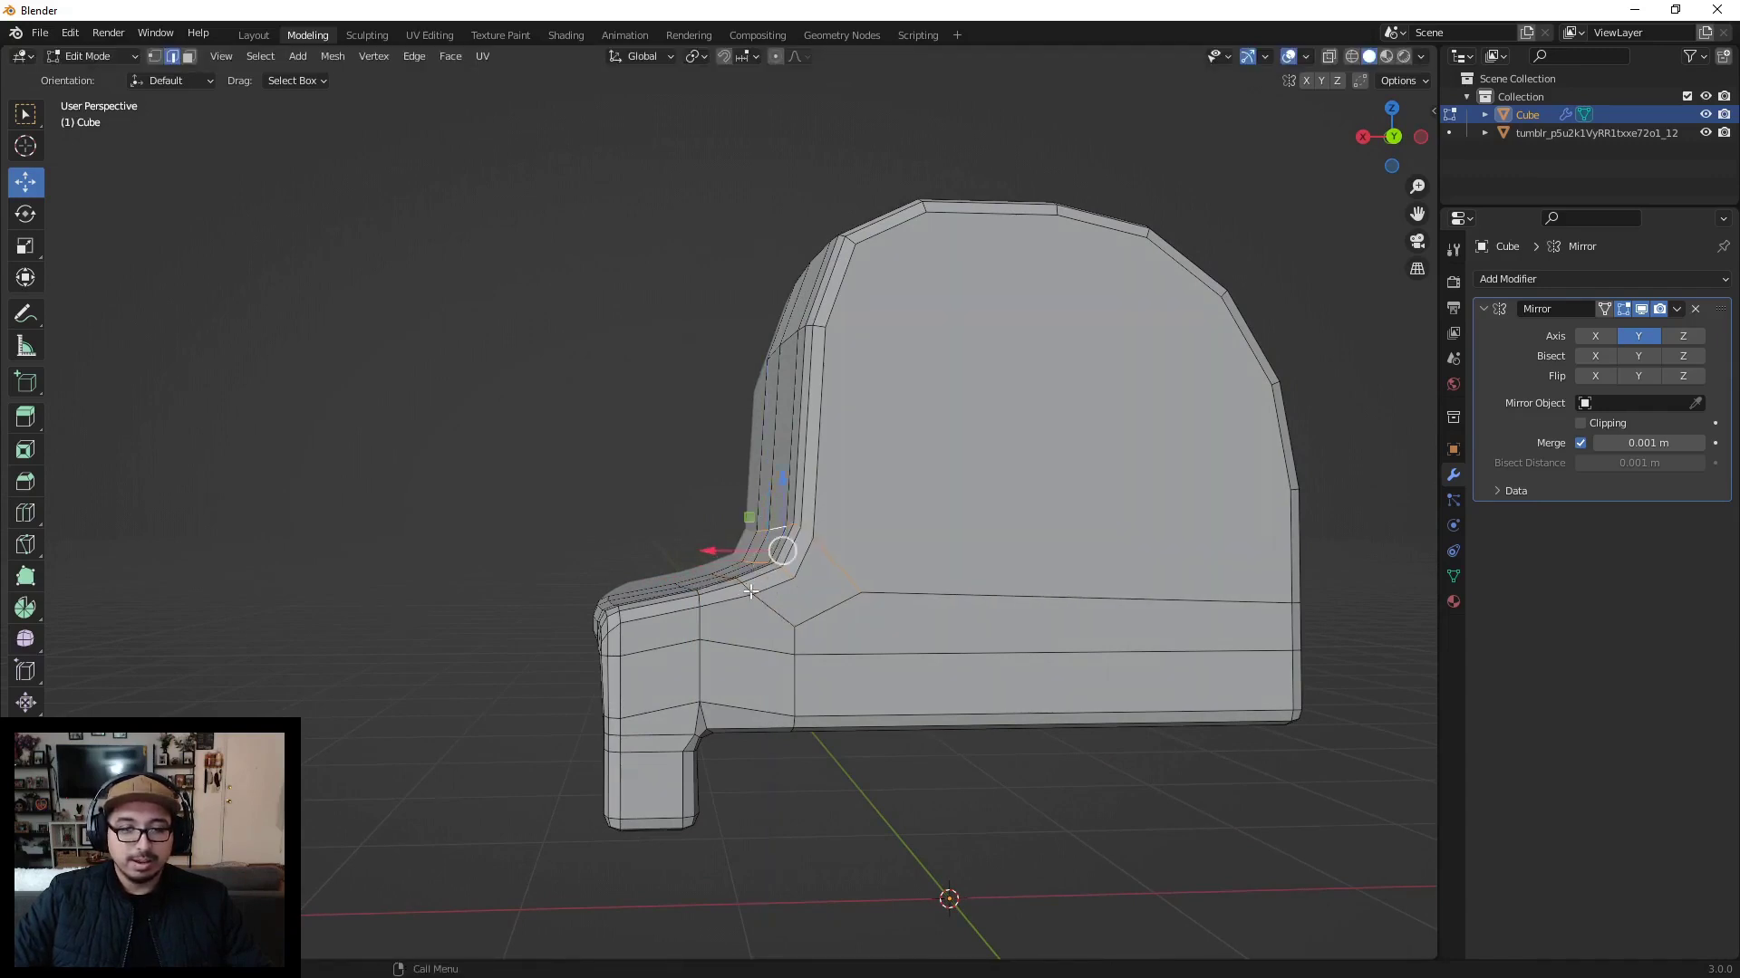
left_click_drag(783, 479, 783, 473)
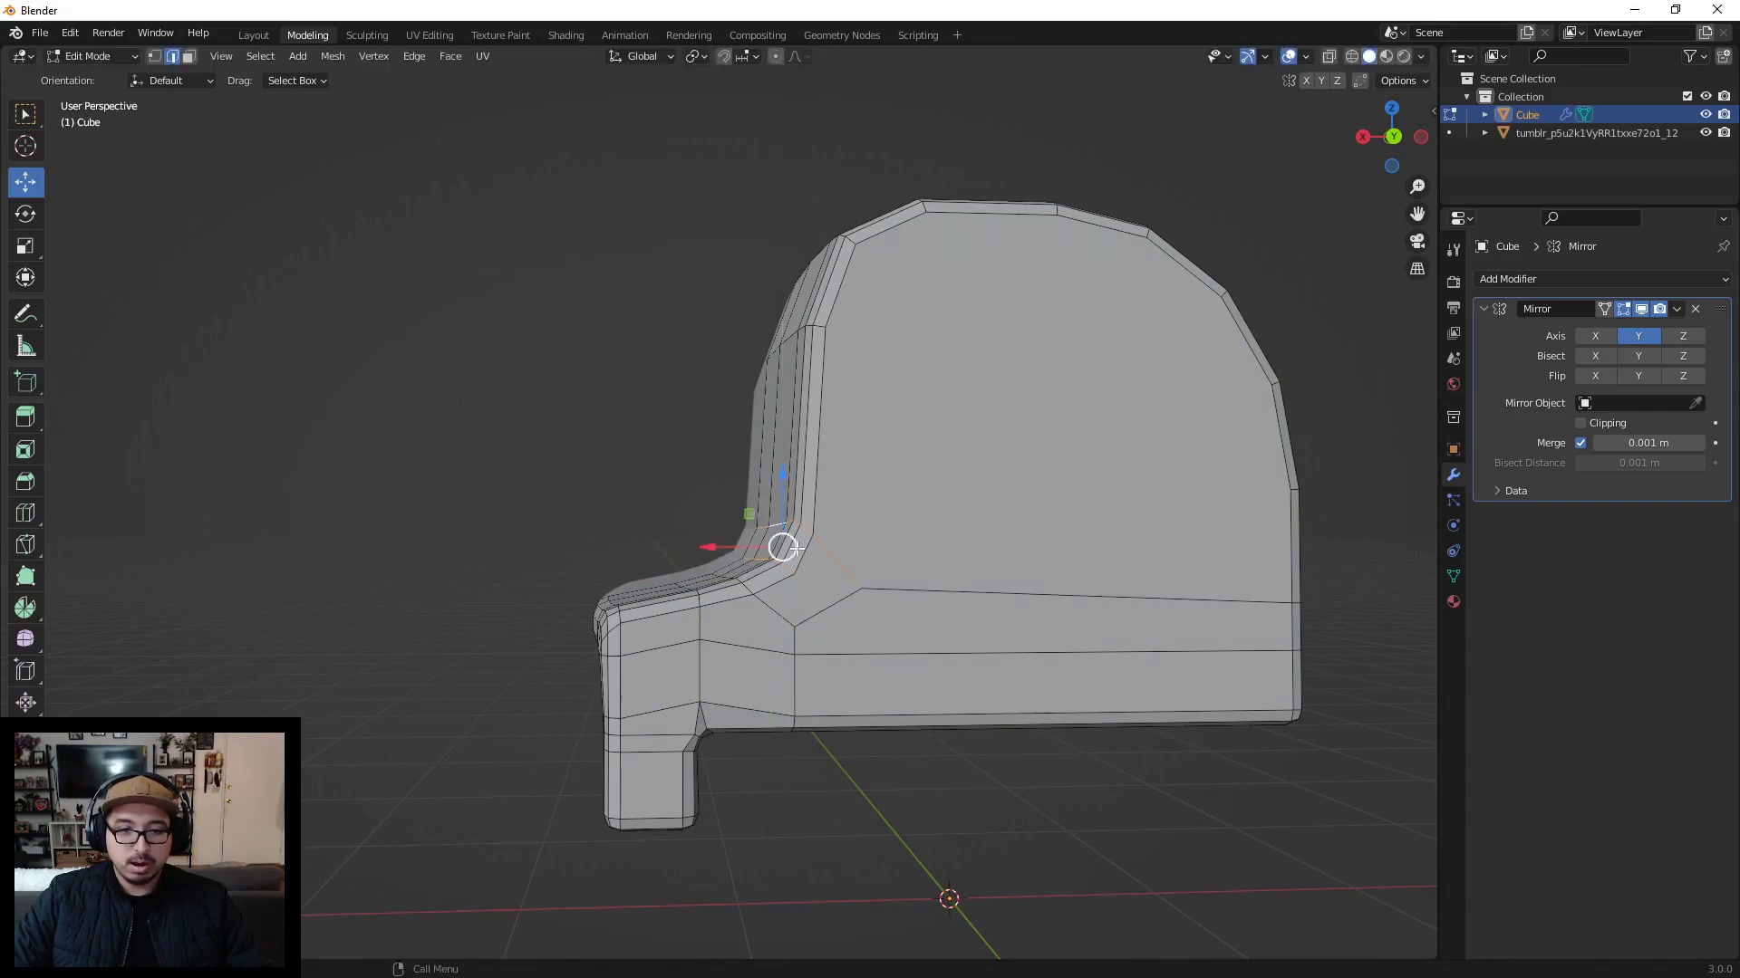
Step: Raise the seat-back corner vertex slightly upward, then clear the selection
left_click(843, 569, "alt")
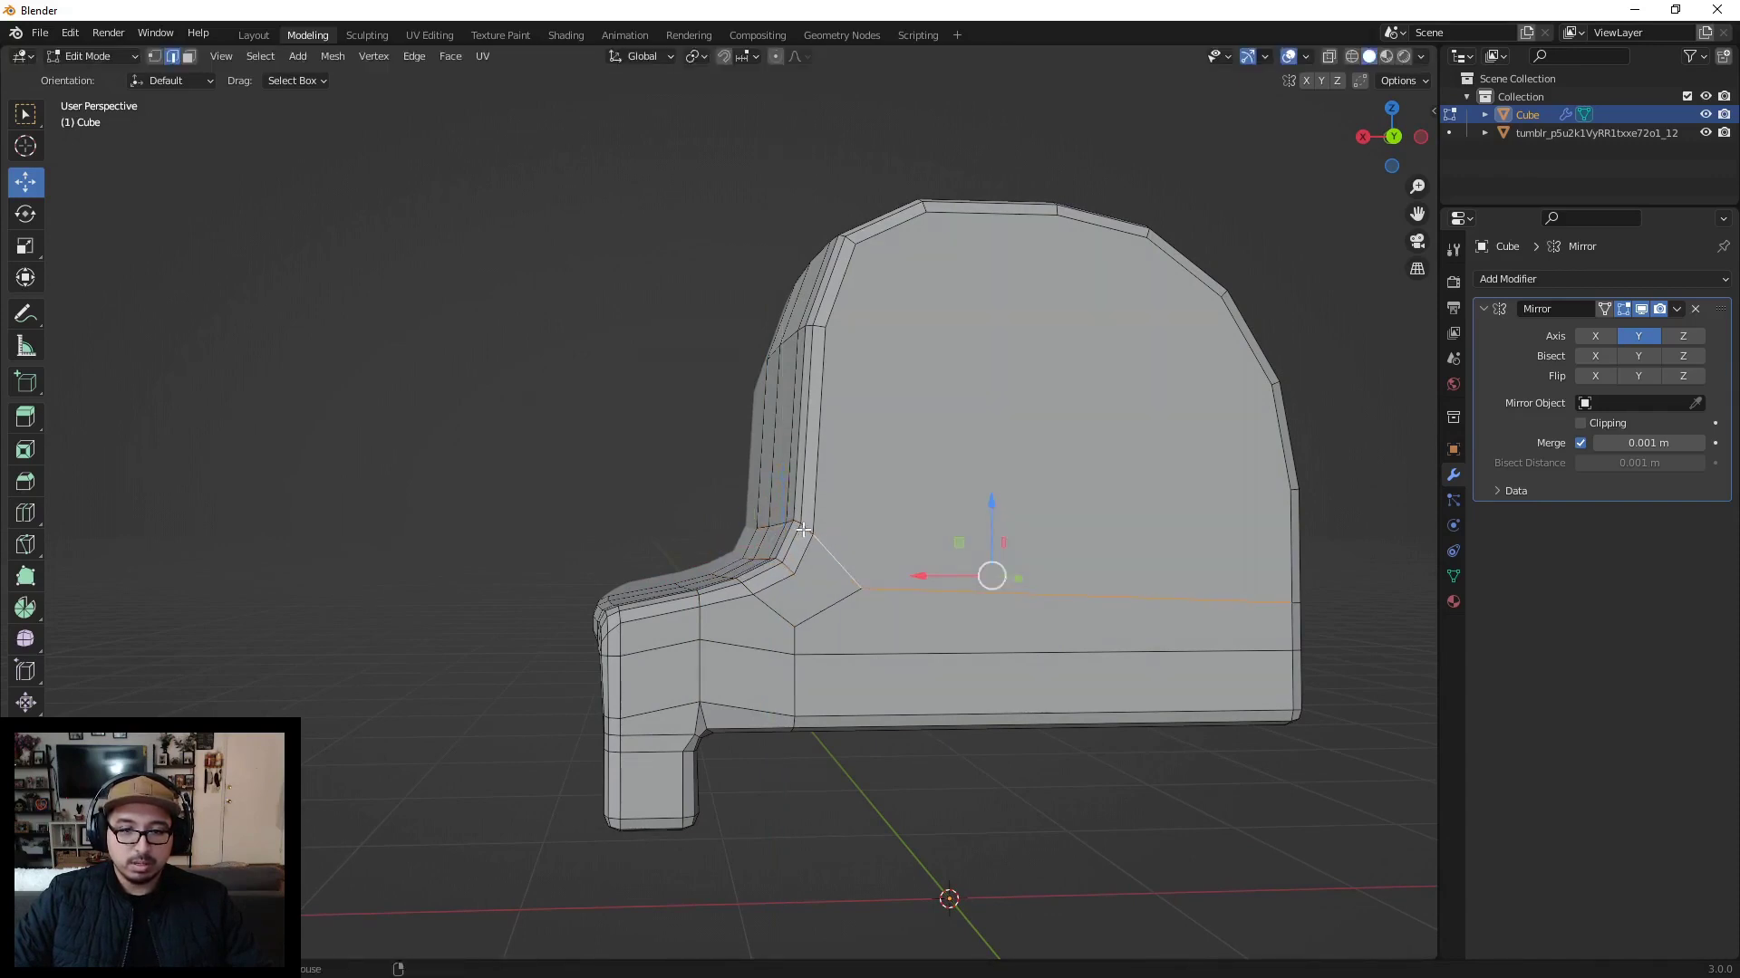
left_click(803, 530)
left_click_drag(797, 475, 795, 451)
scroll(634, 464, "down", 7)
left_click(625, 466)
middle_click_drag(627, 467, 730, 493)
scroll(892, 569, "up", 3)
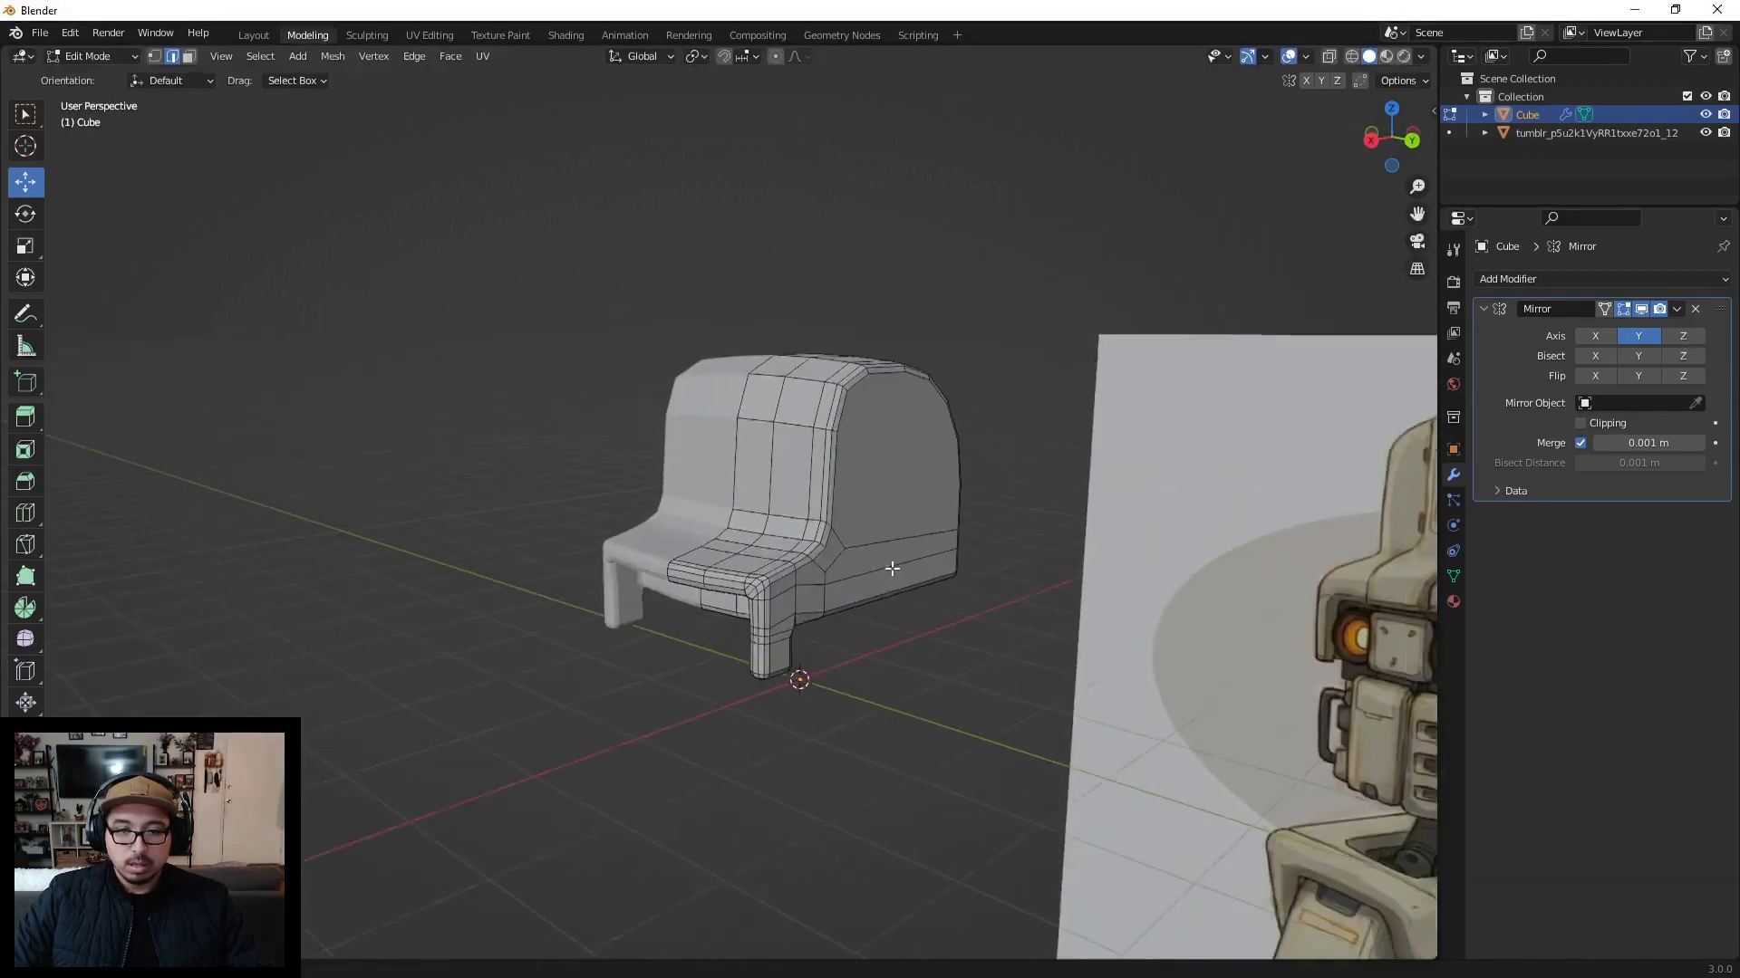
Step: Add a centred vertical loop cut (Ctrl+R) down the backrest and seat from a front view
scroll(892, 569, "down", 1)
middle_click_drag(892, 568, 1307, 619, "shift")
scroll(835, 621, "up", 3)
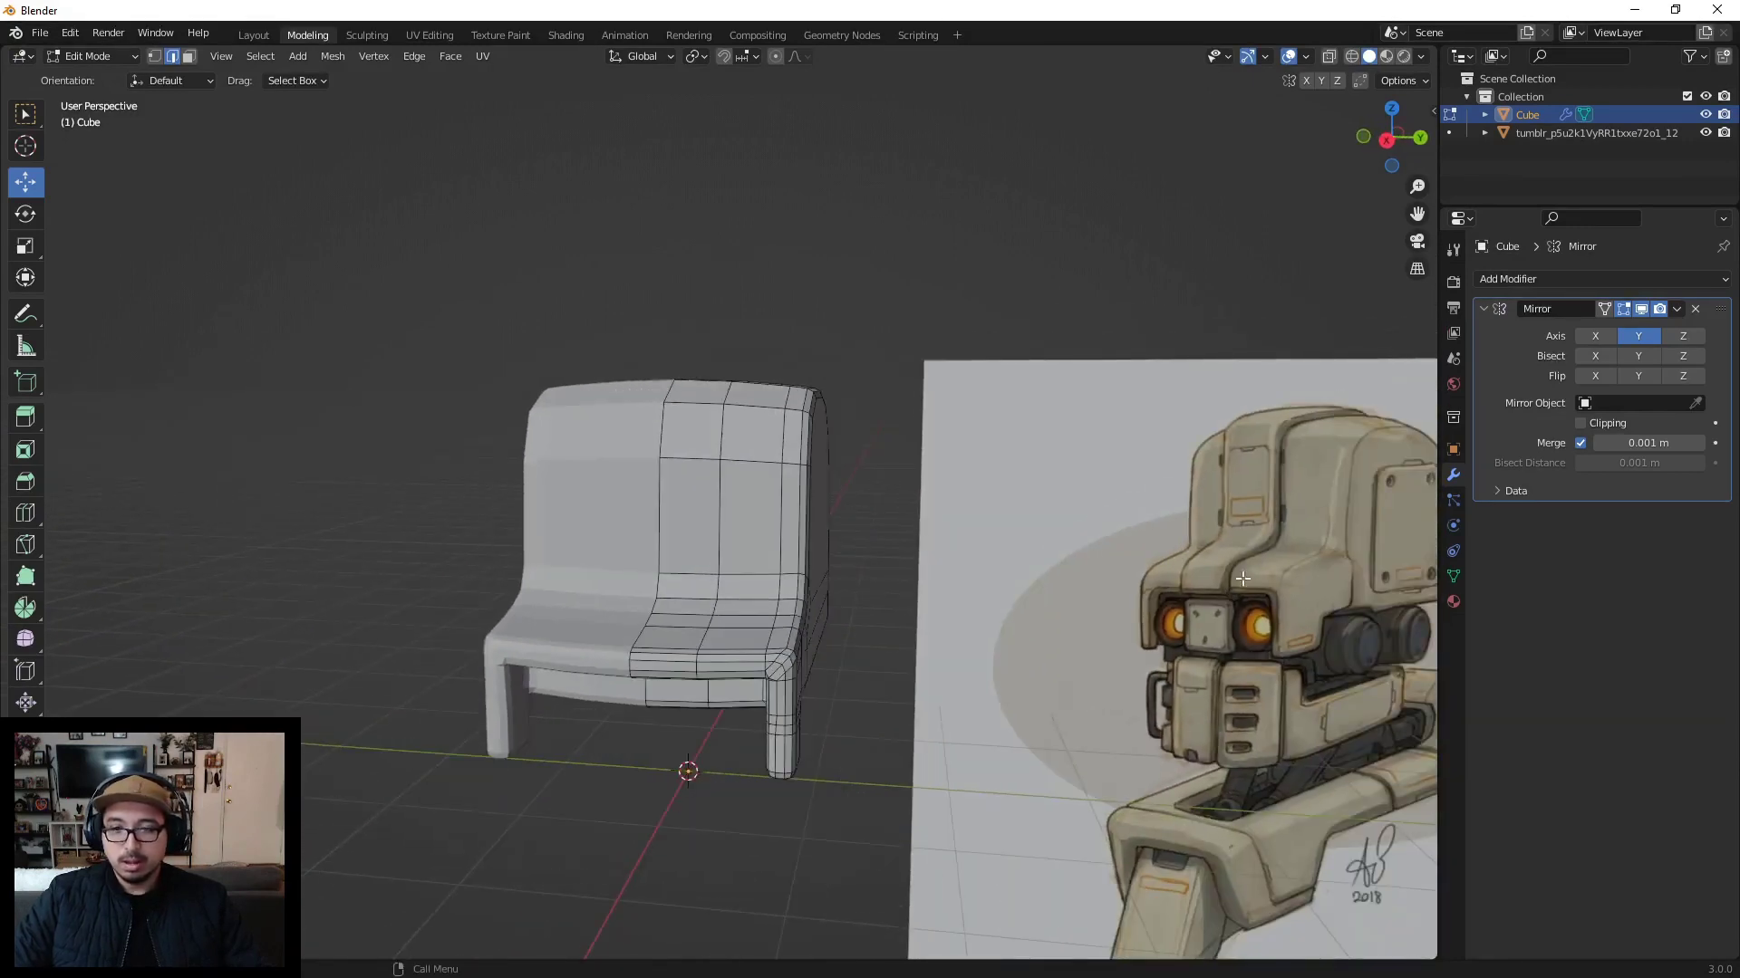
mouse_move(836, 603)
middle_mouse_down()
mouse_move(792, 590)
mouse_move(932, 516)
mouse_move(830, 580)
mouse_move(819, 617)
middle_mouse_up()
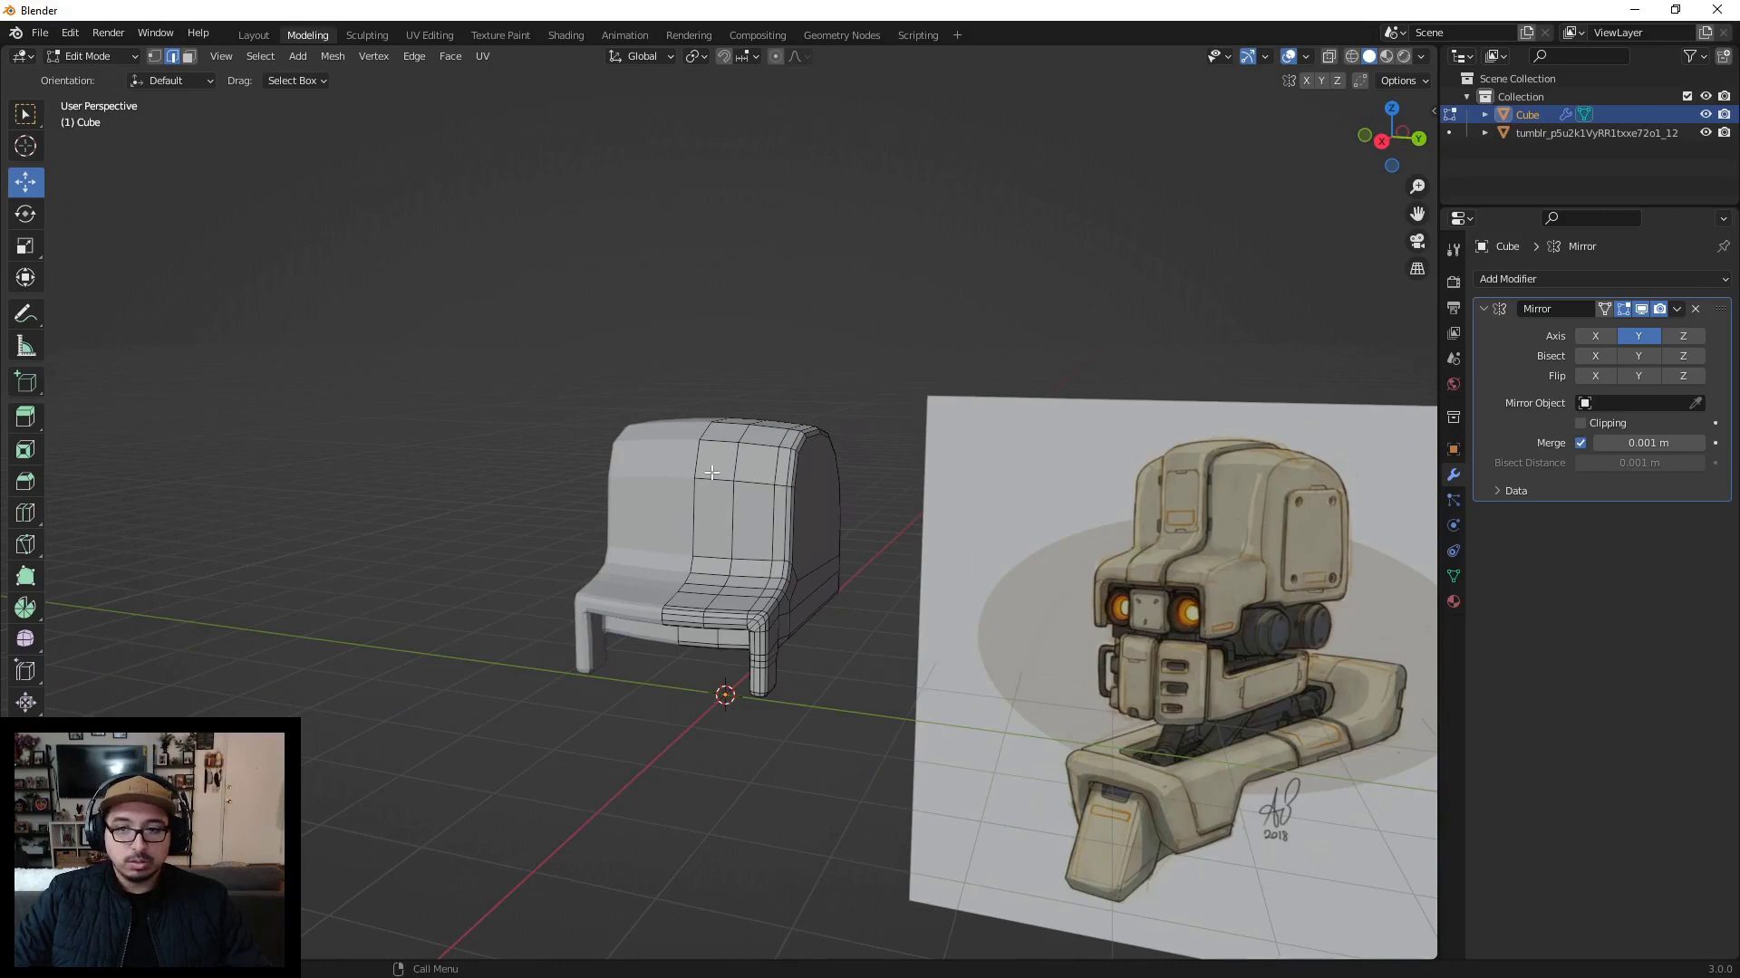
middle_click_drag(712, 472, 754, 494)
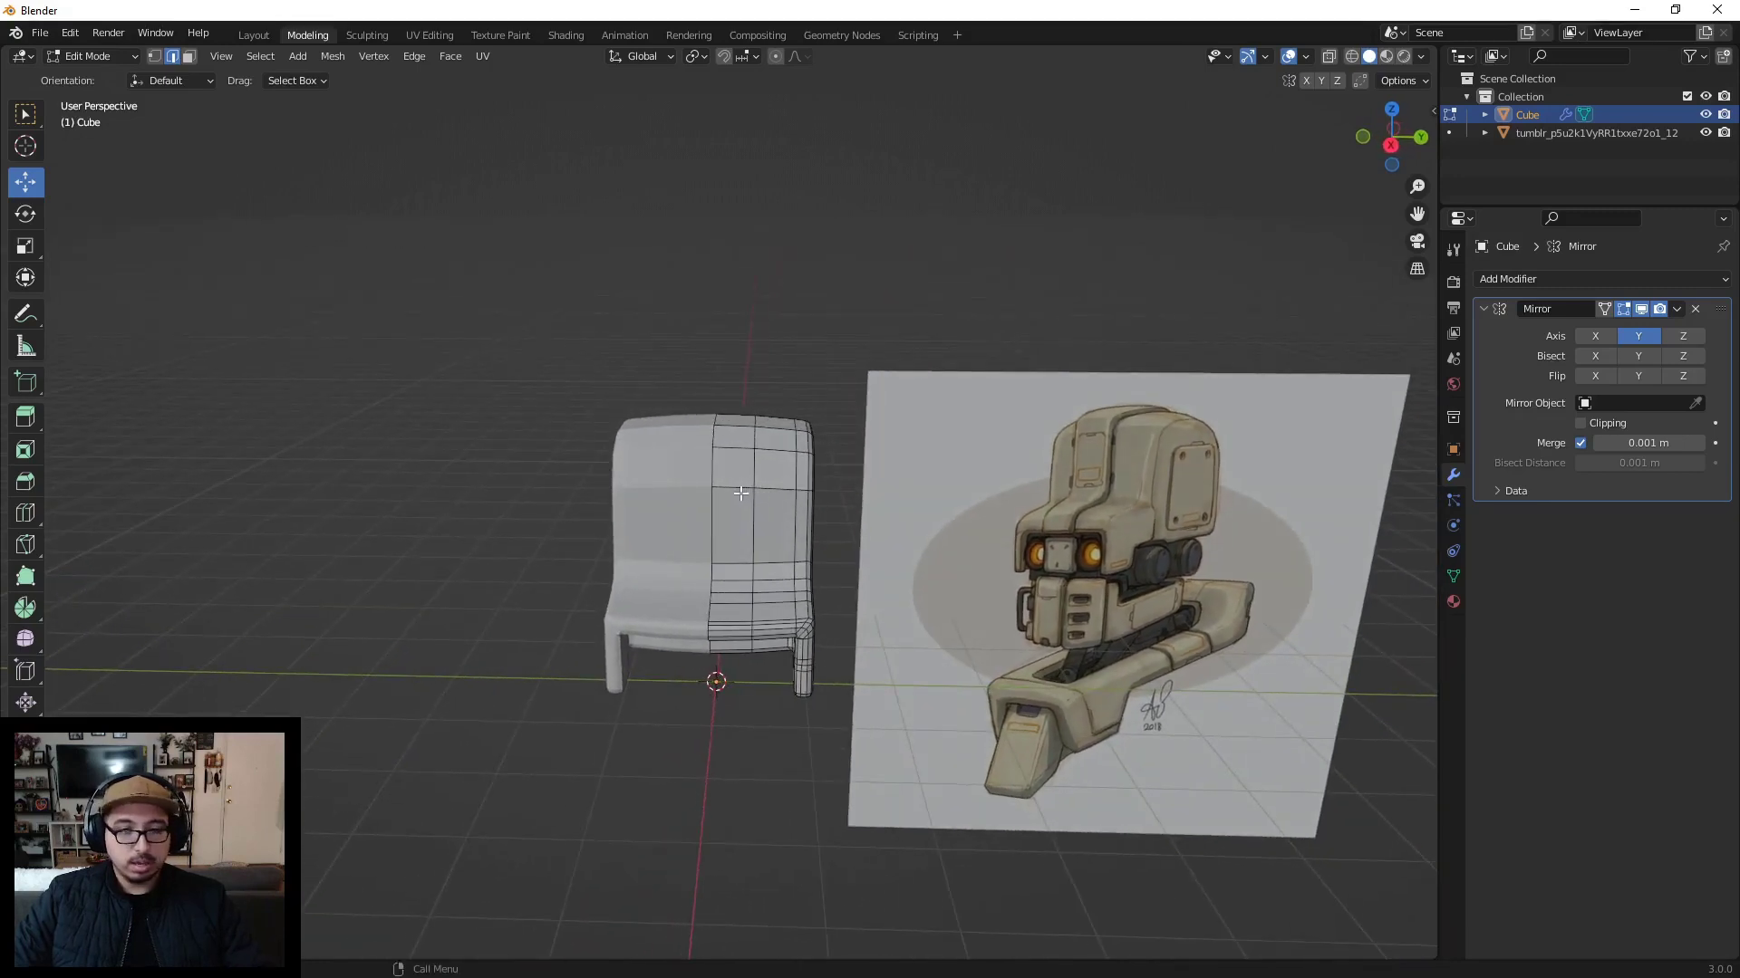
key("ctrl+r")
left_click(735, 489)
right_click(729, 480)
scroll(702, 518, "up", 3)
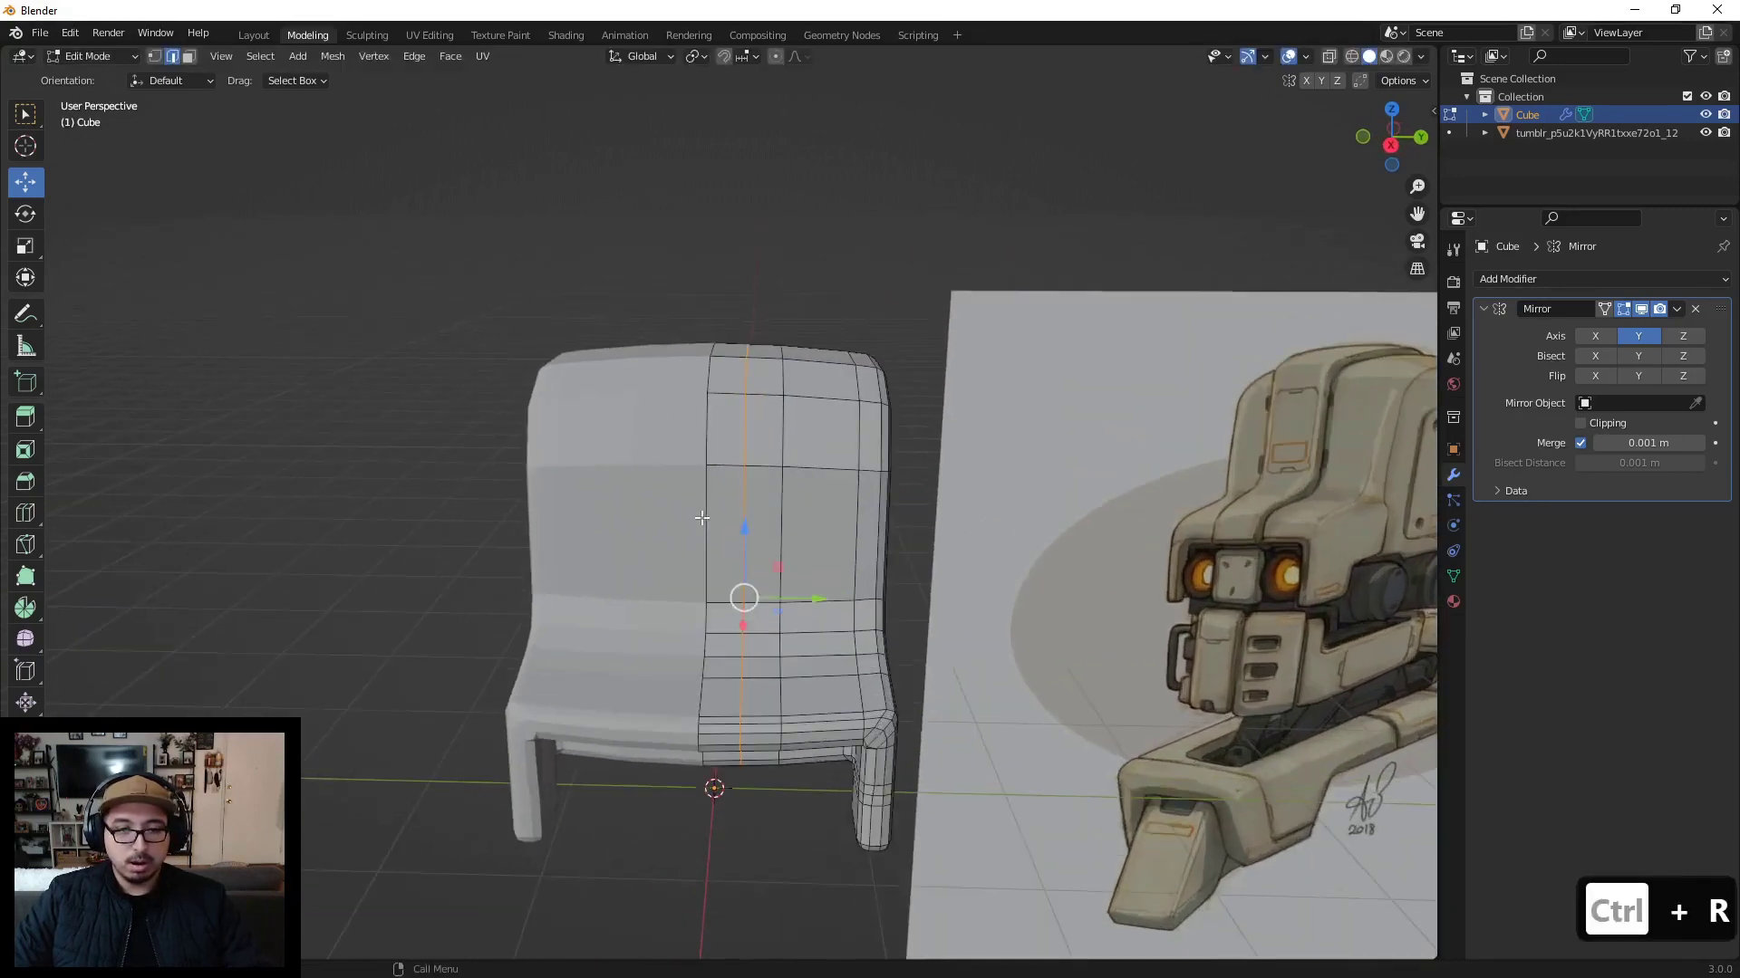
Step: Select the middle face loop, then deselect the faces under the seat front
key("3")
left_click(728, 467, "alt")
middle_click_drag(727, 466, 737, 564)
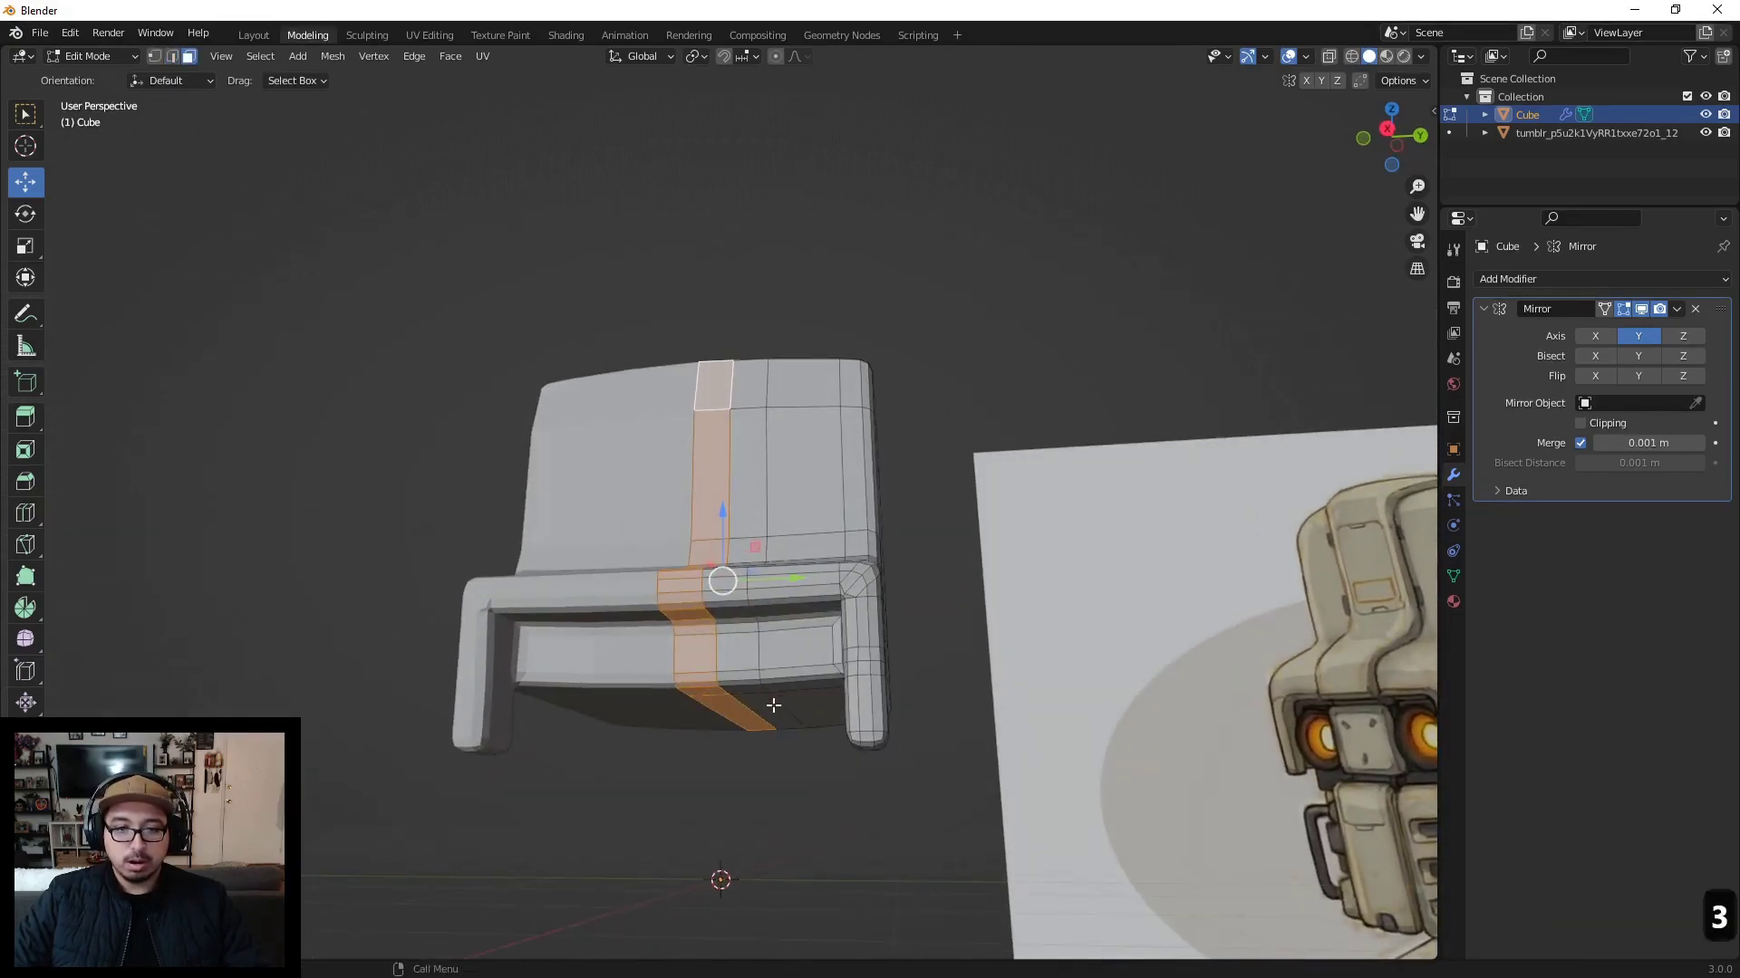
left_click_drag(790, 750, 687, 607)
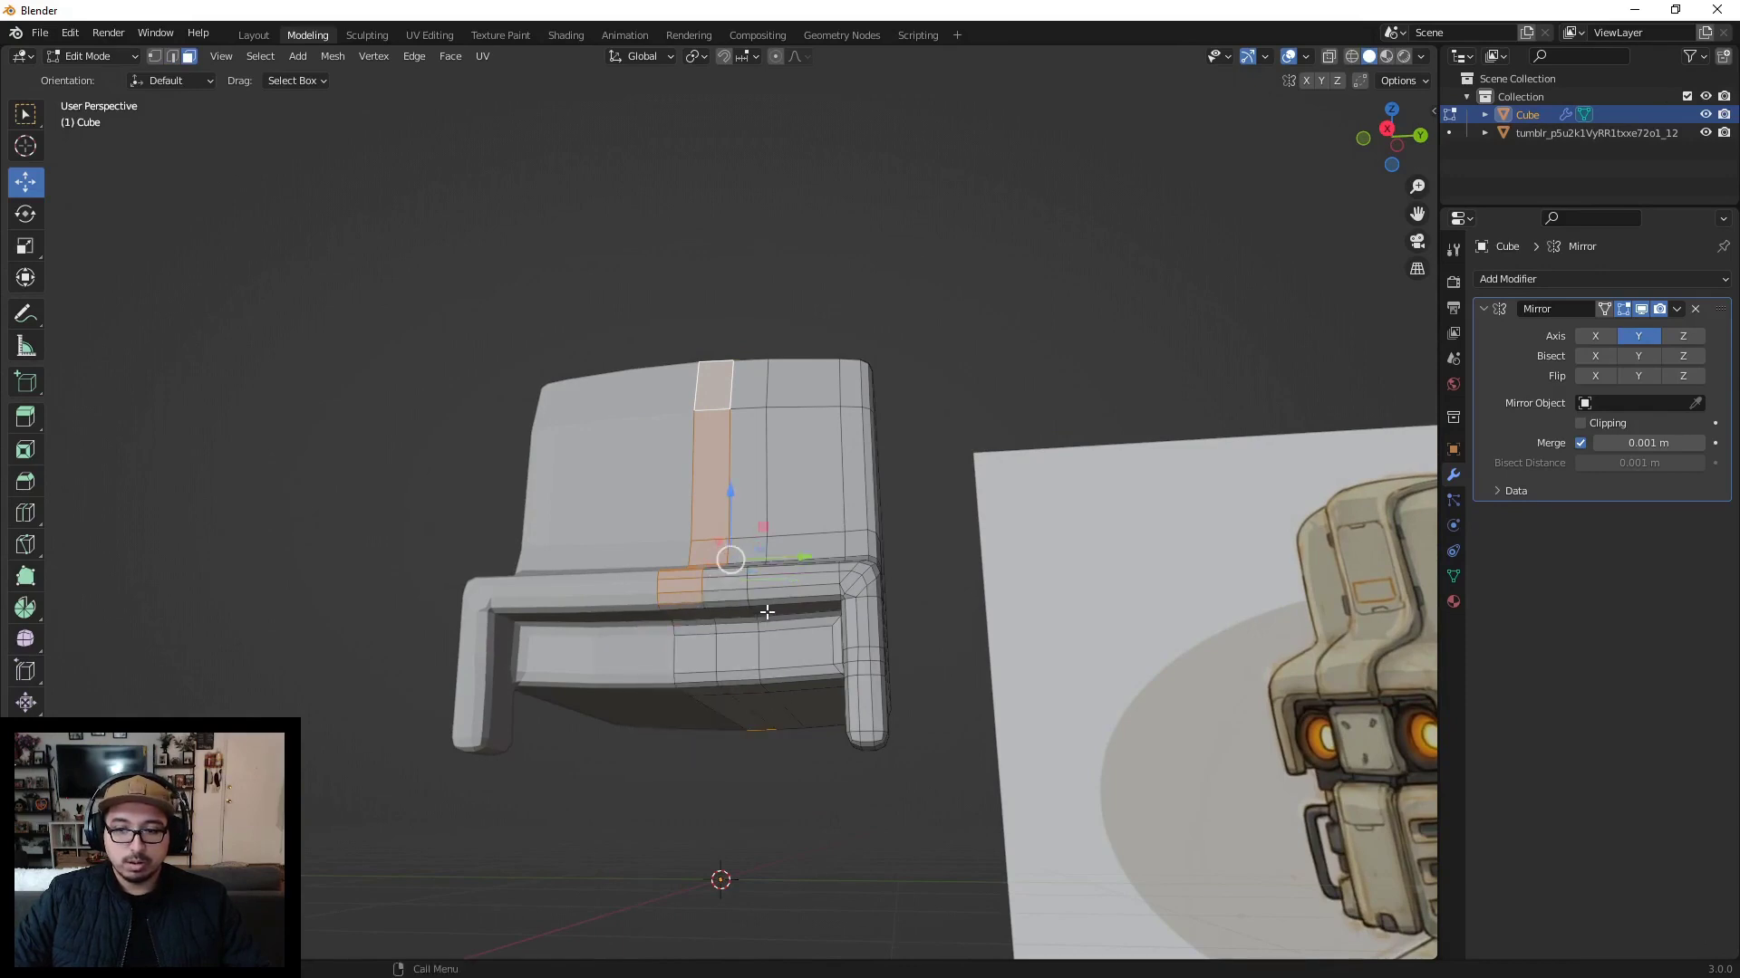
left_click(693, 602, "ctrl")
middle_click_drag(693, 603, 910, 590)
Step: Inset the face strip with depth, inspect it, and undo the unsatisfactory result
key("i")
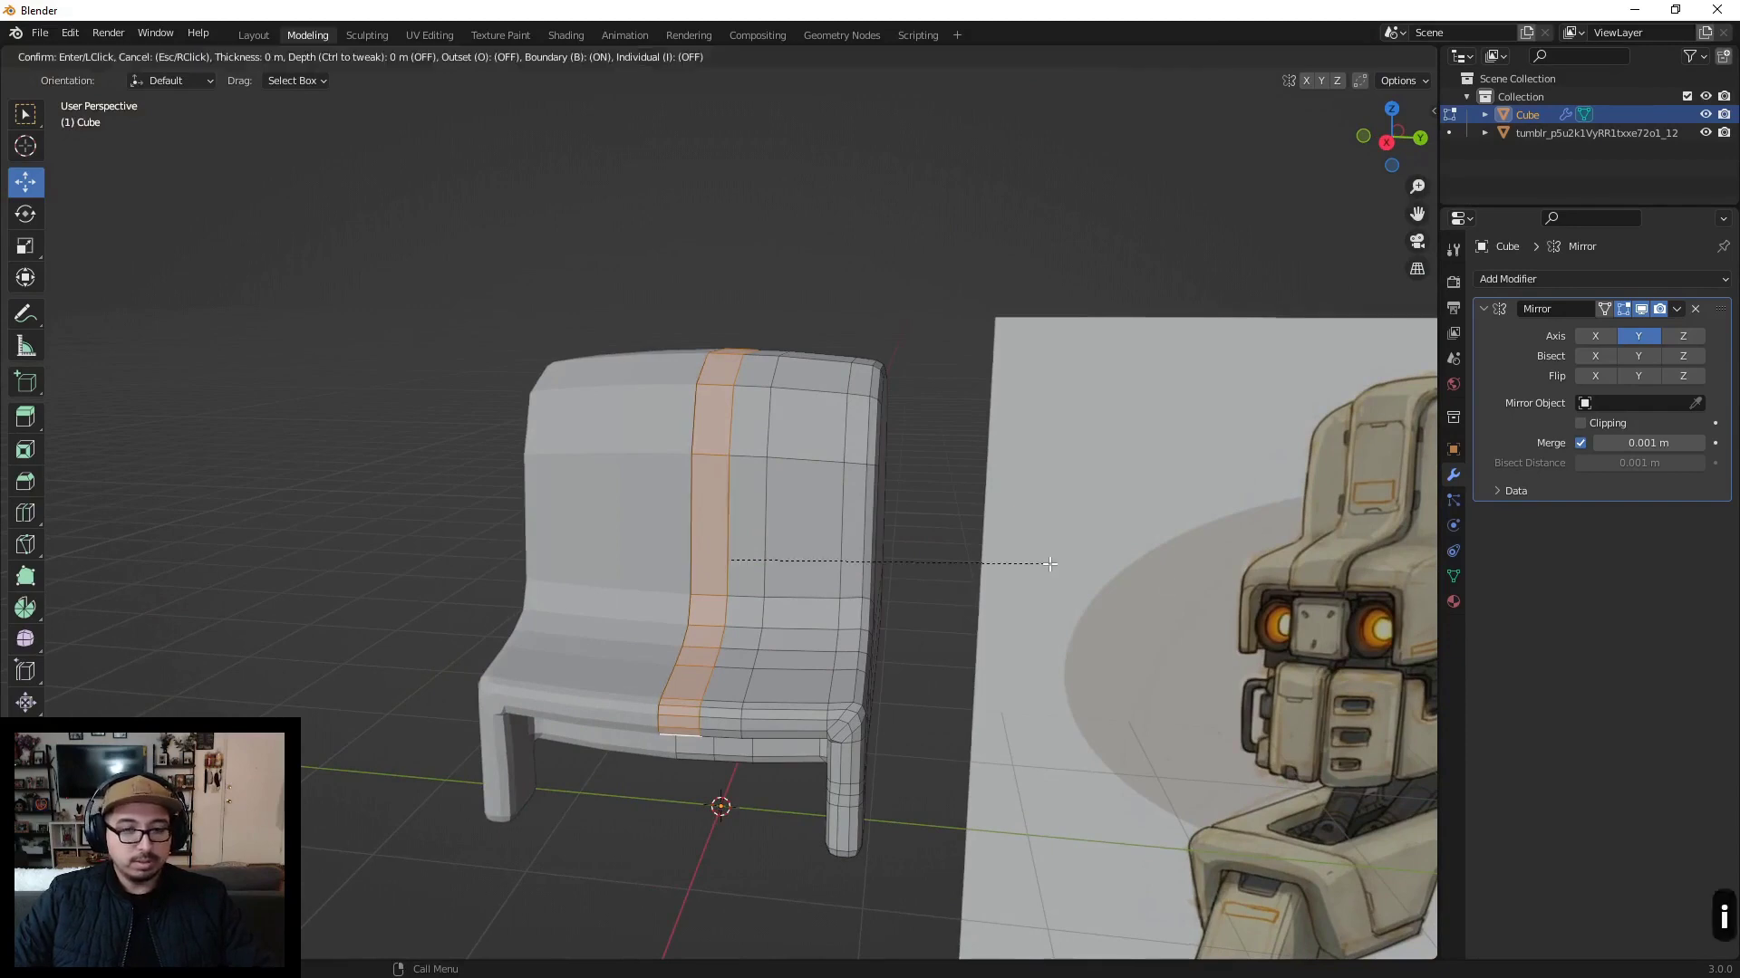
key("ctrl")
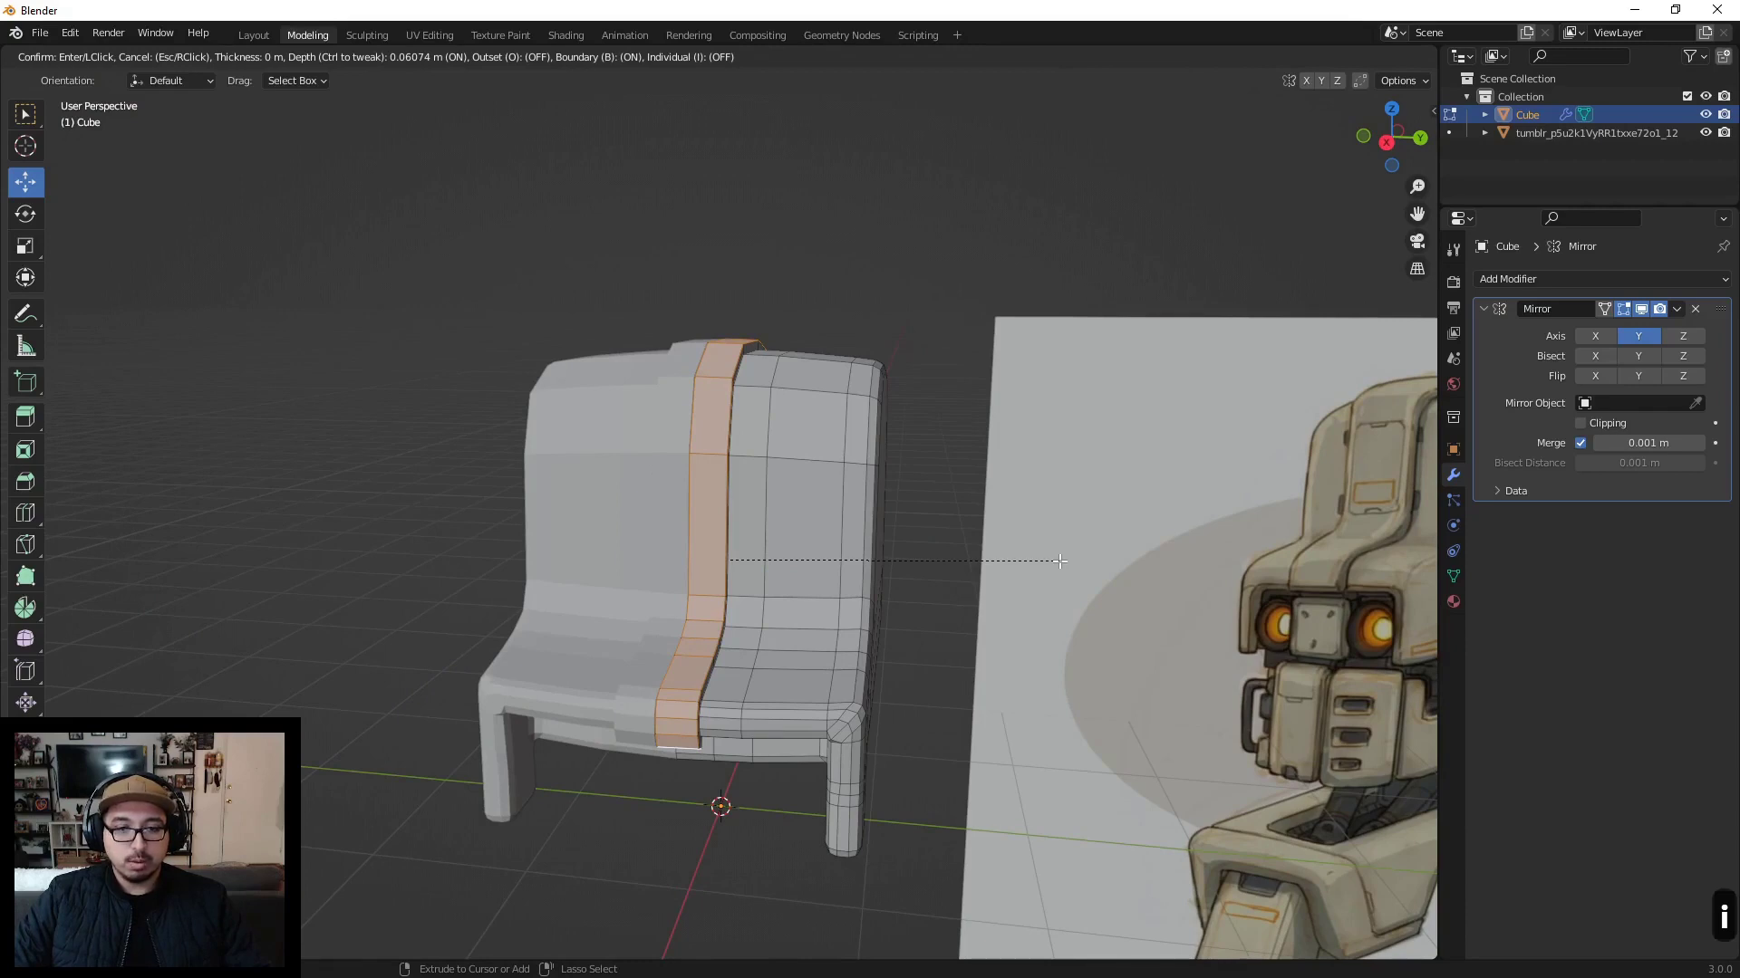
left_click(1042, 589)
middle_click_drag(1042, 589, 617, 636)
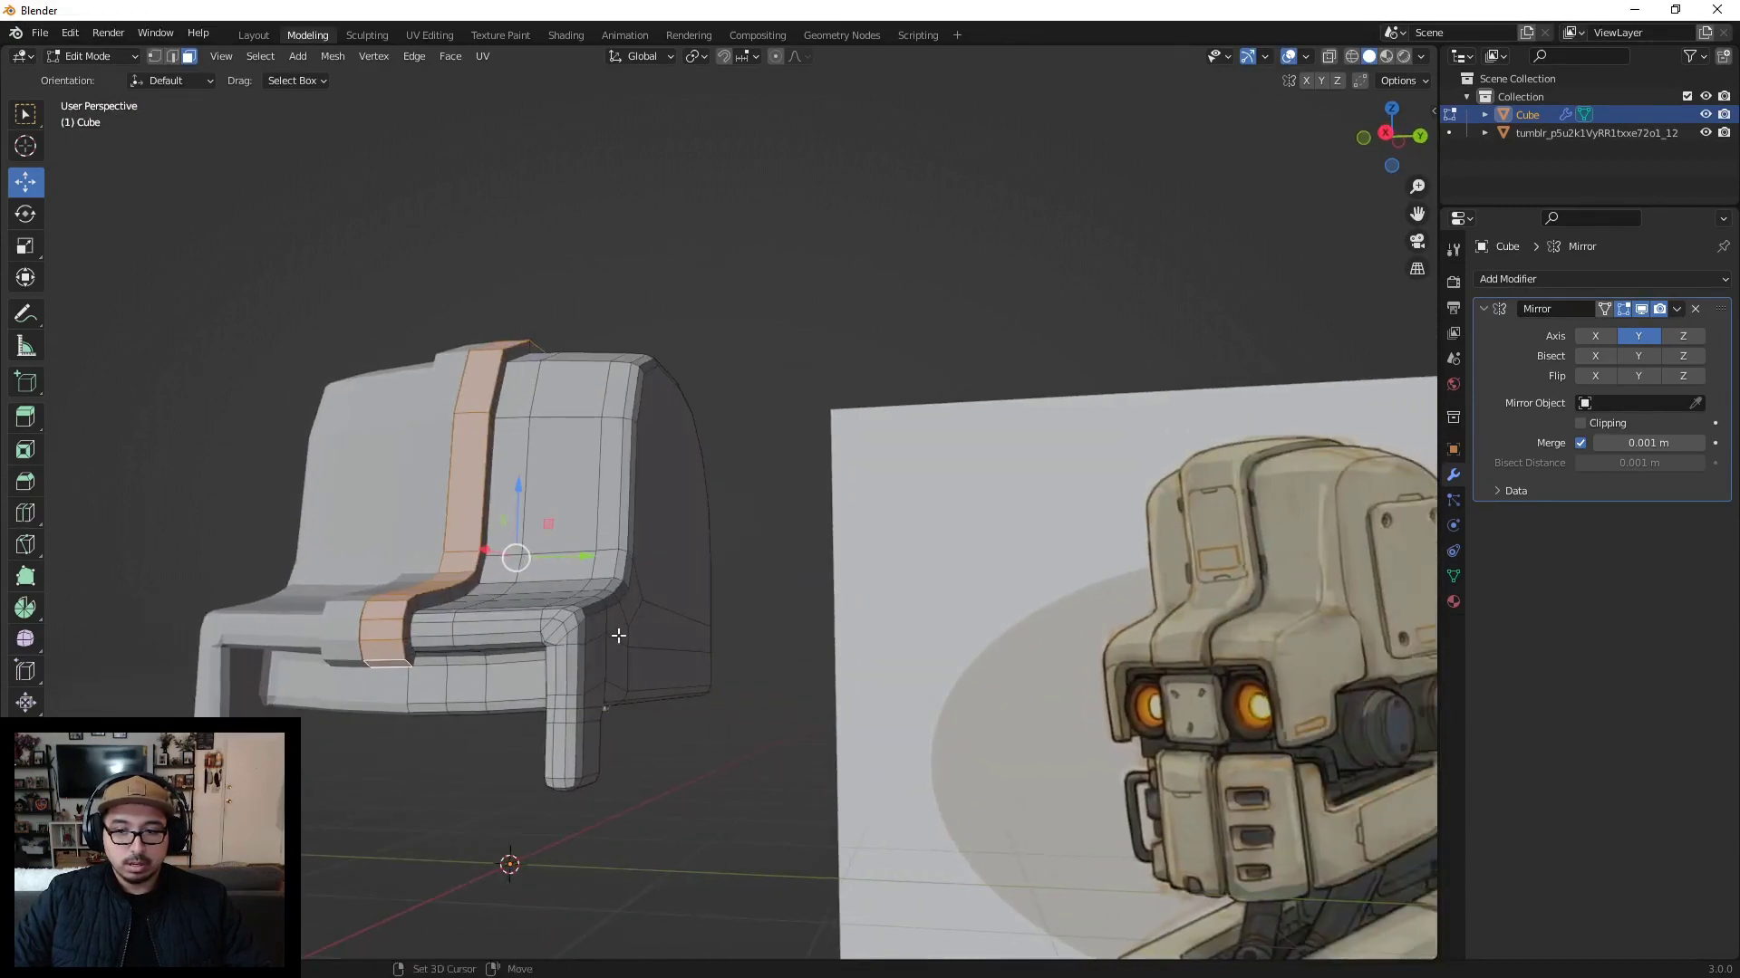
middle_click_drag(450, 641, 507, 653)
key("ctrl+z")
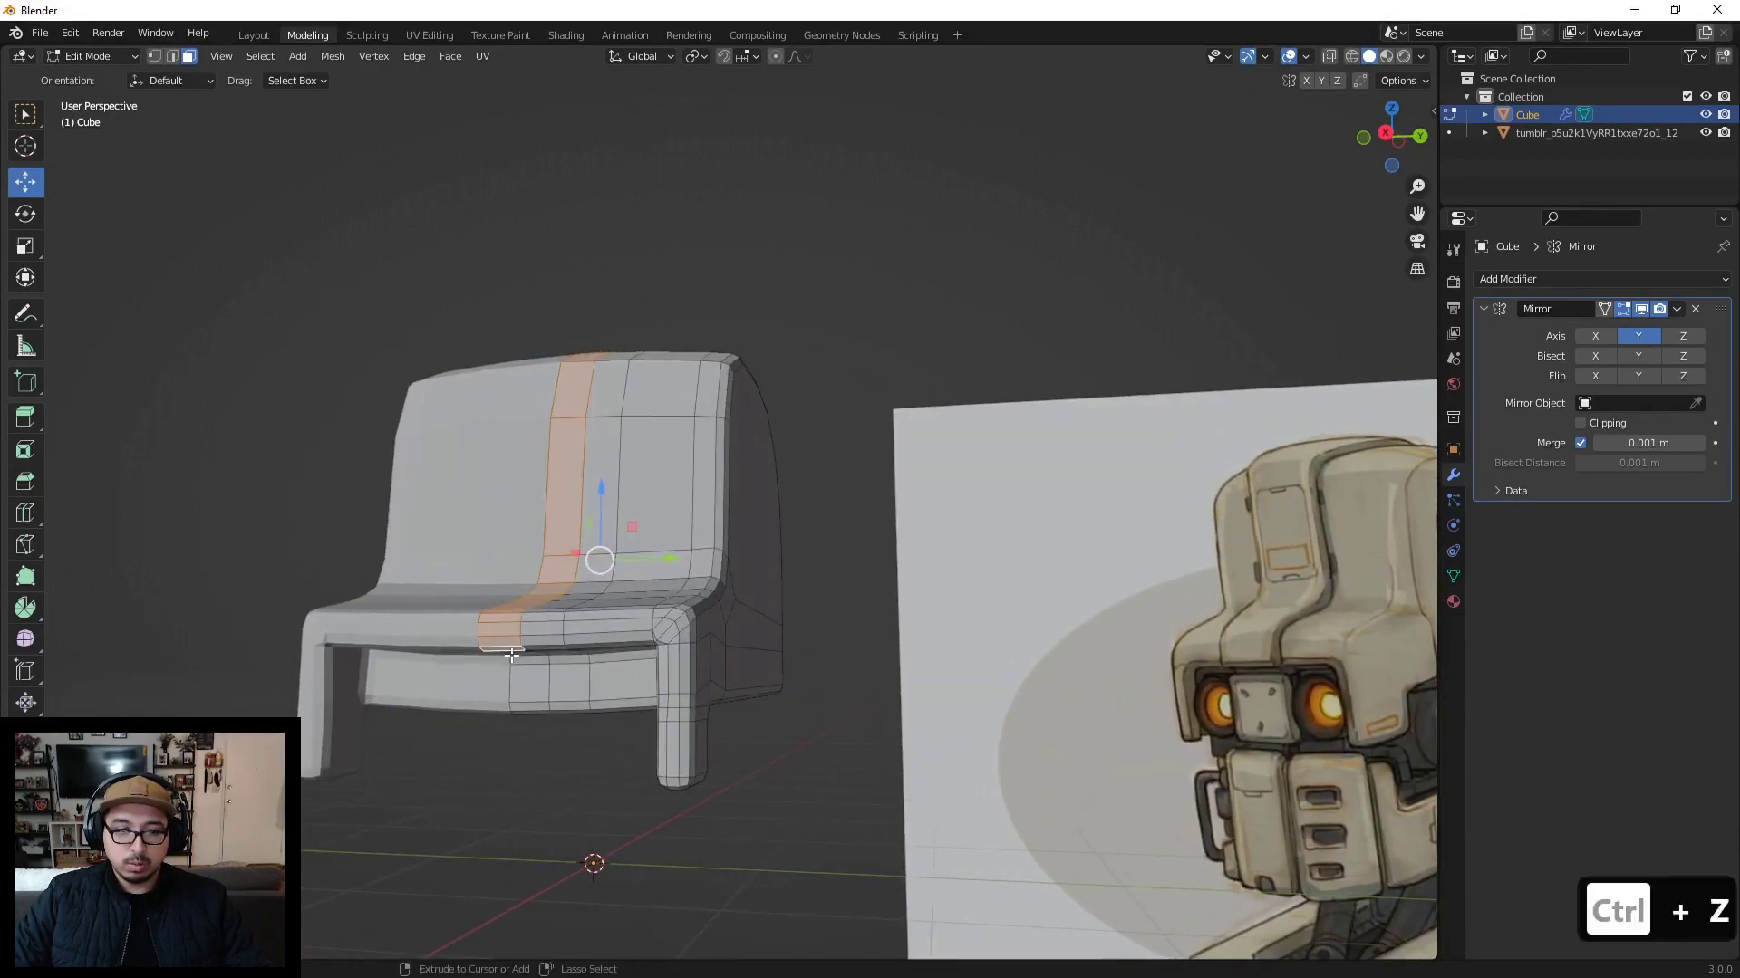
middle_click_drag(600, 562, 904, 655)
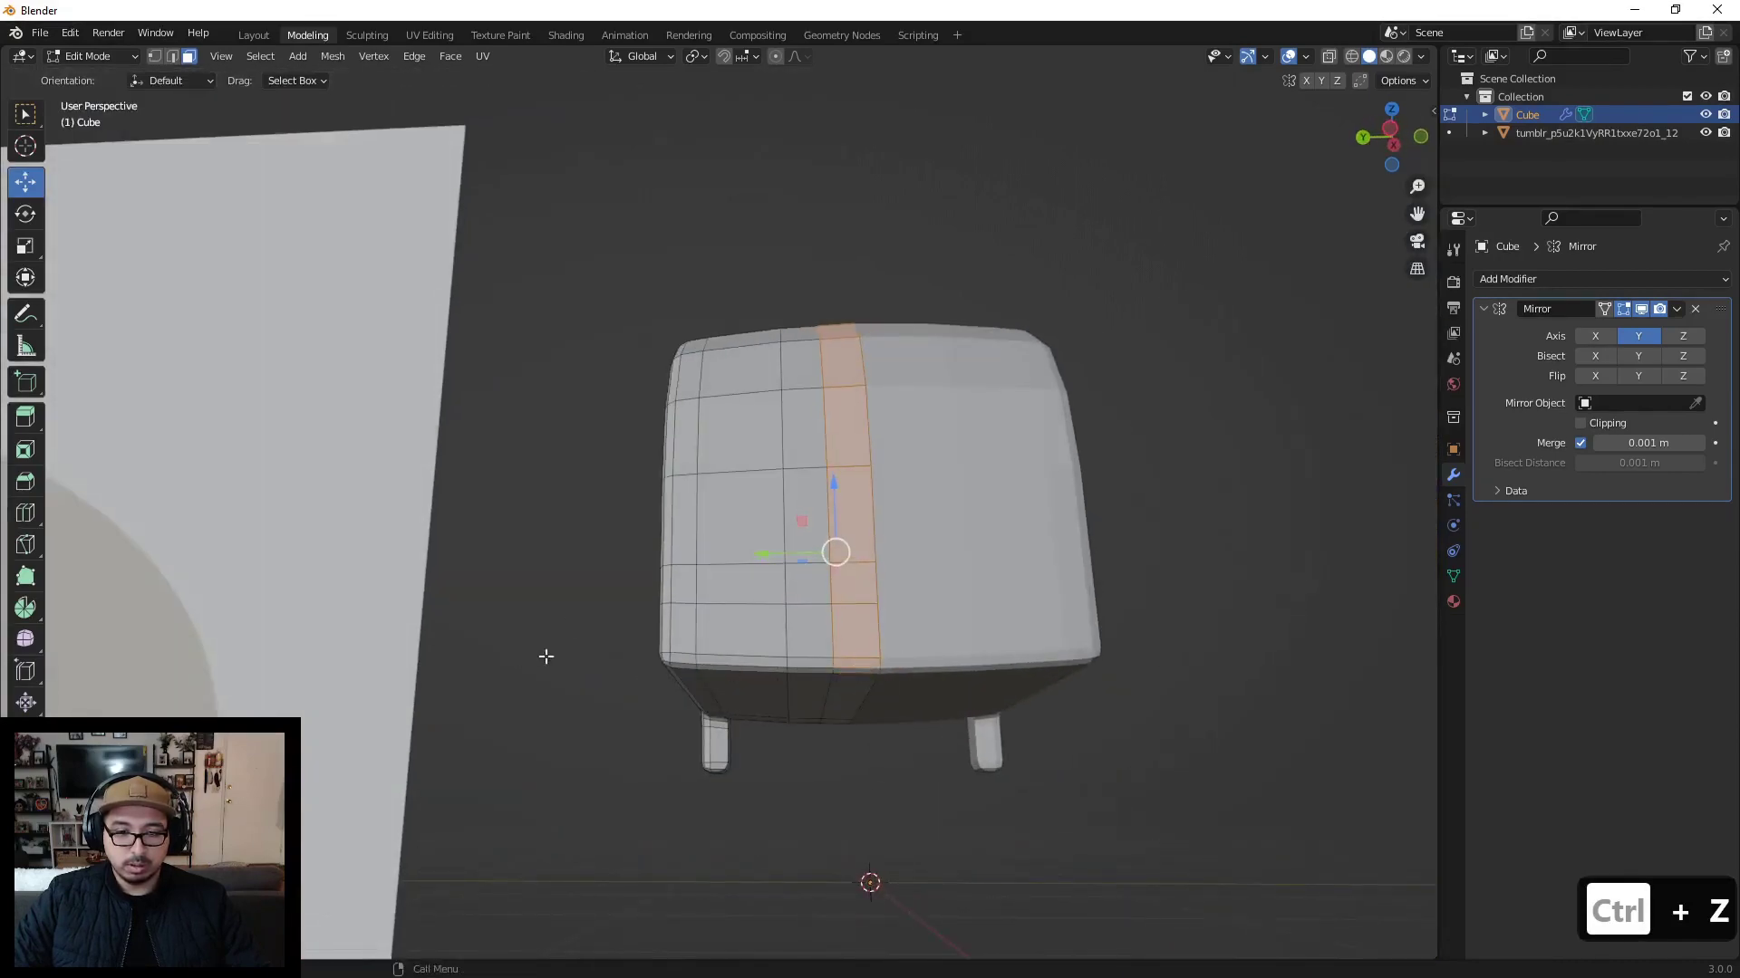
middle_click_drag(544, 656, 920, 679)
Step: Inset the strip again, adjusting the groove depth to about 0.2294 m
key("i")
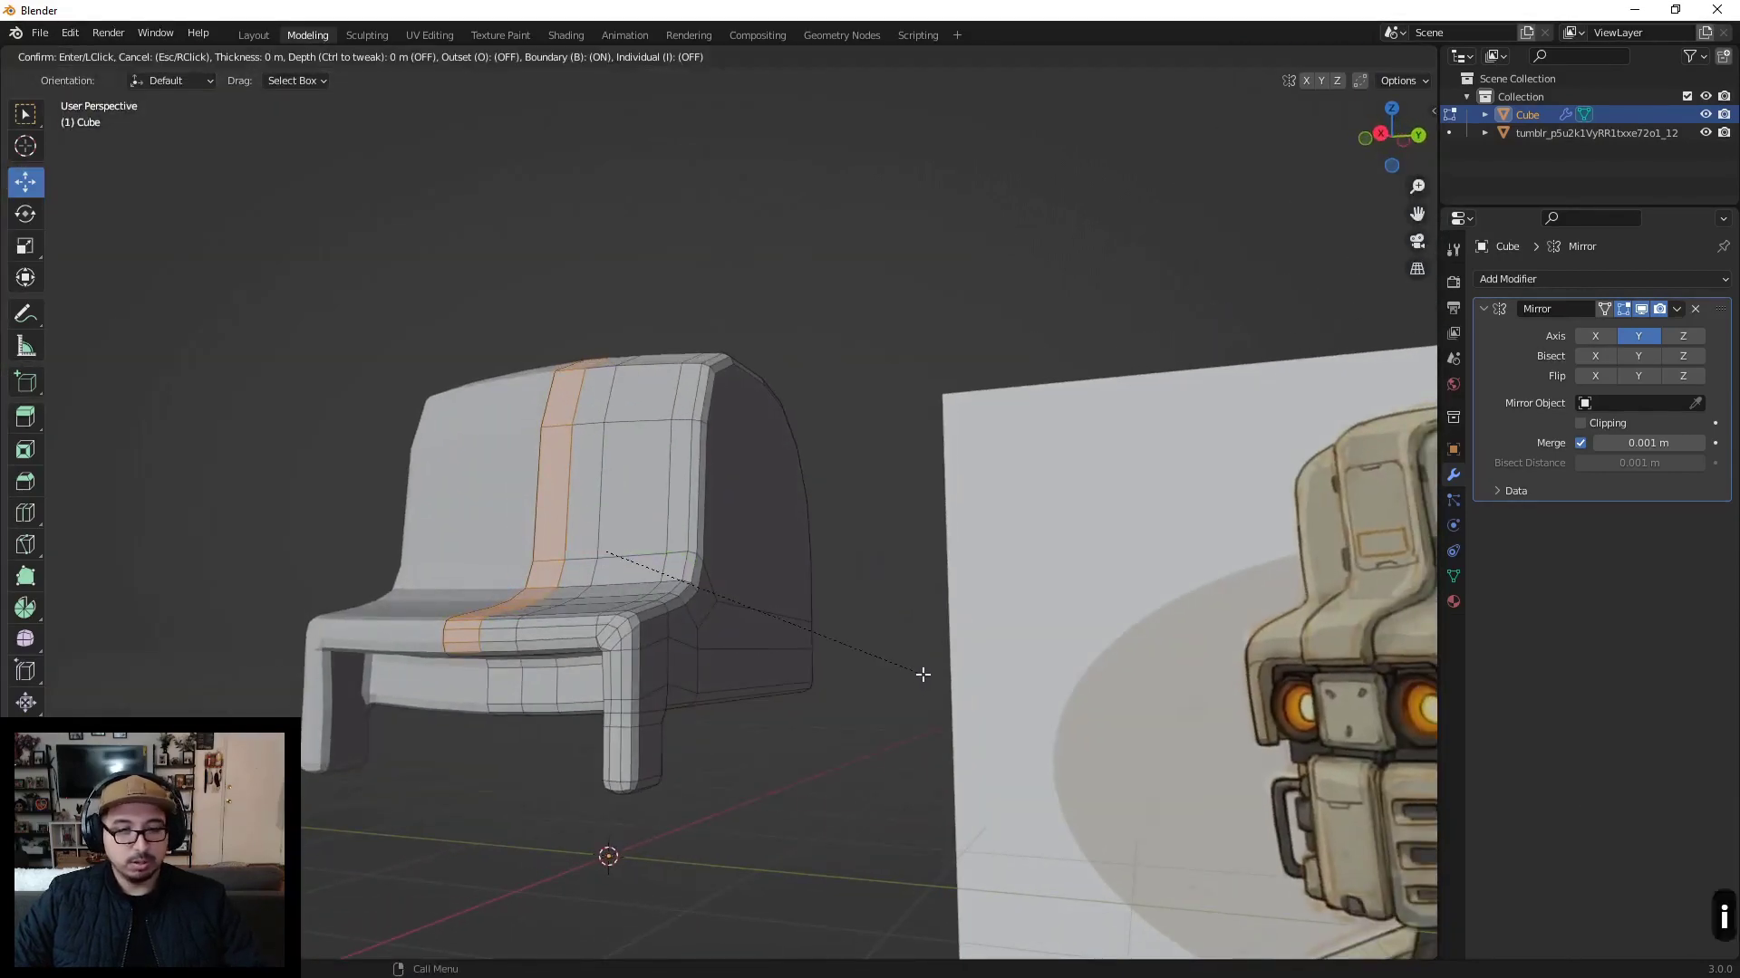
key("ctrl")
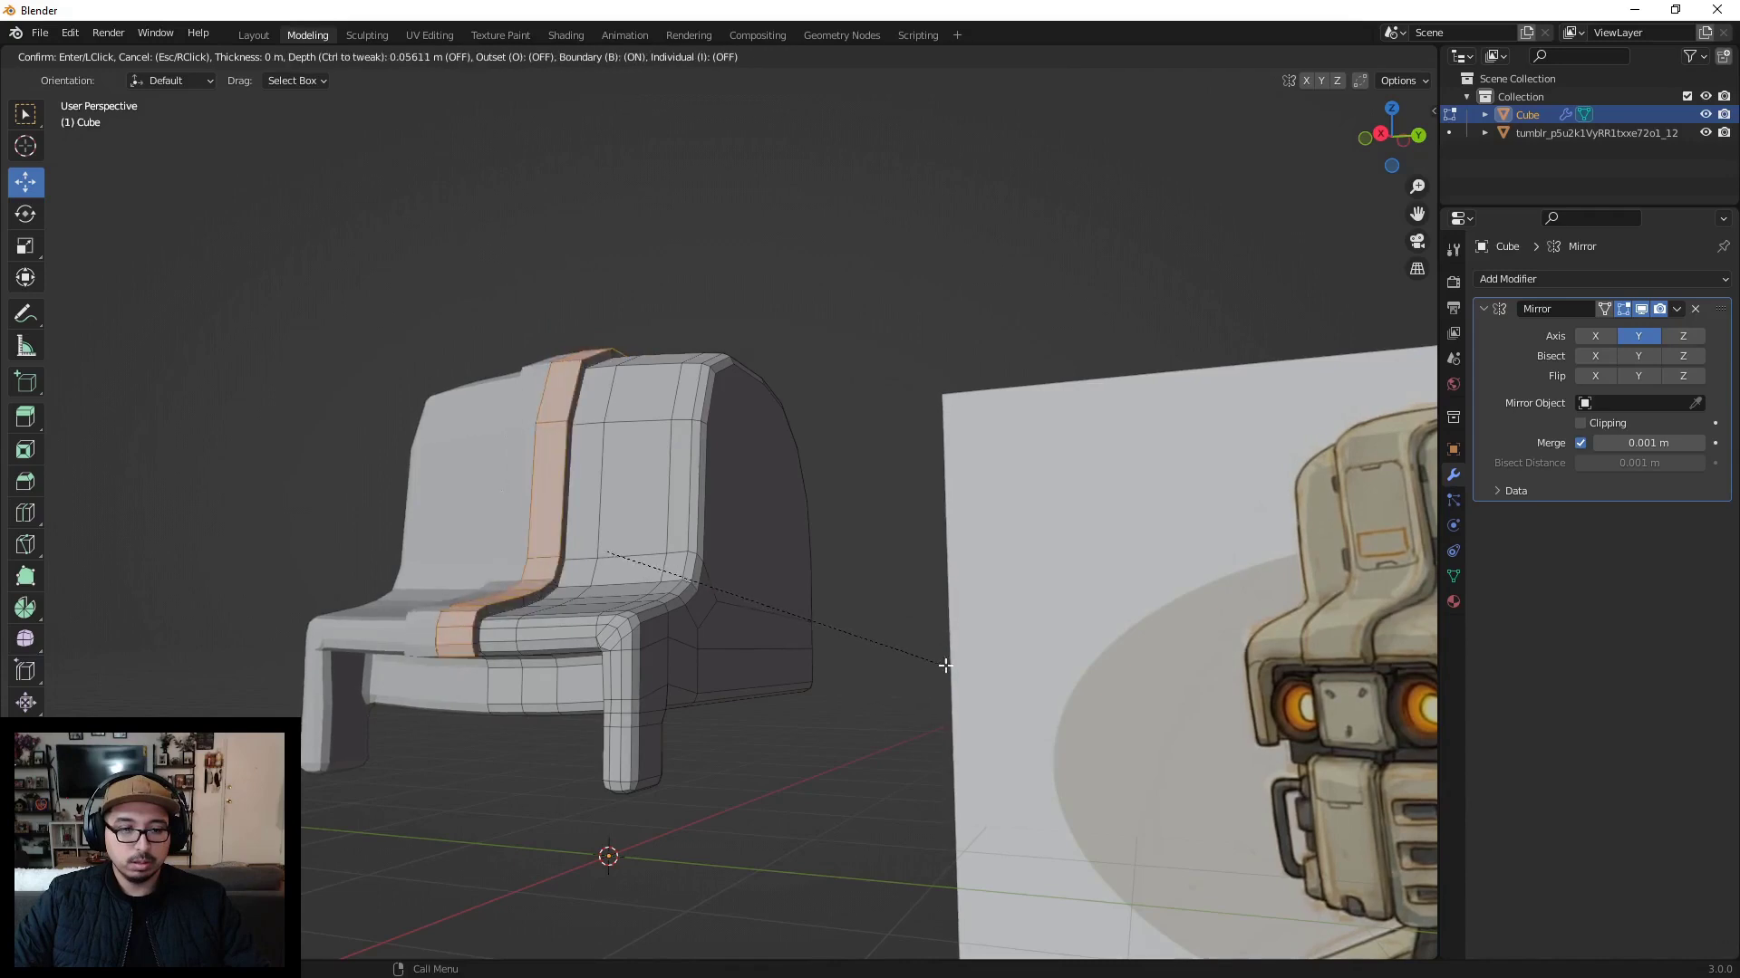
key("shift")
key("ctrl")
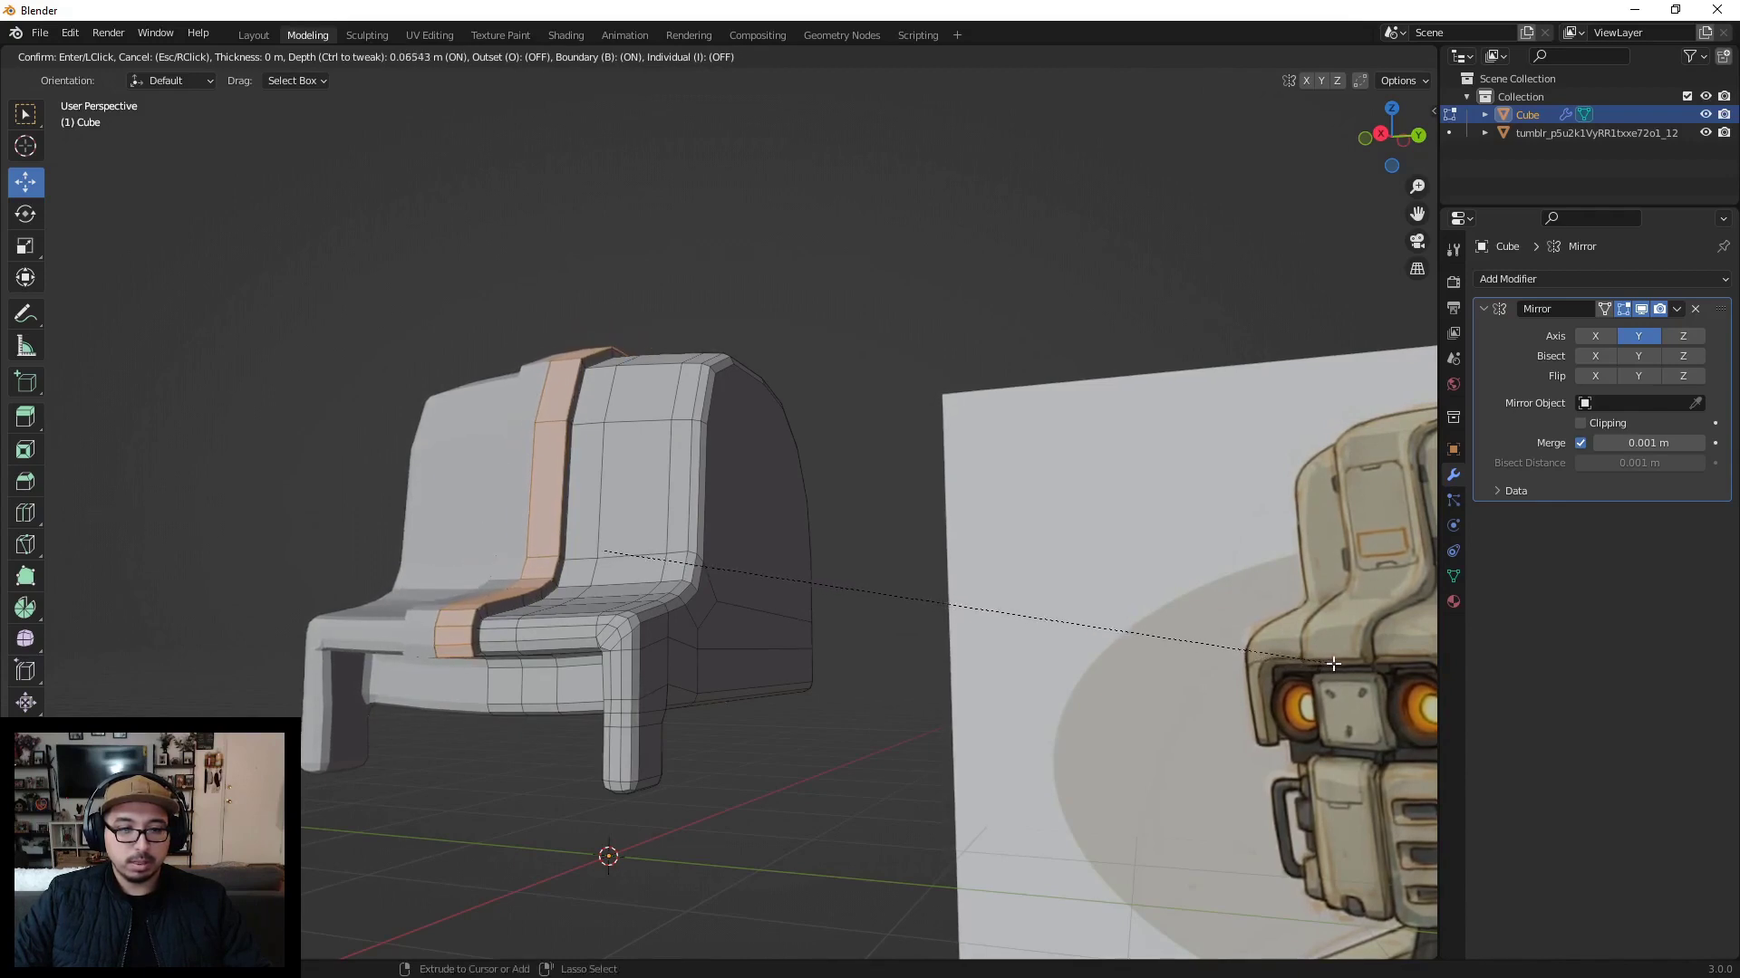
key("ctrl")
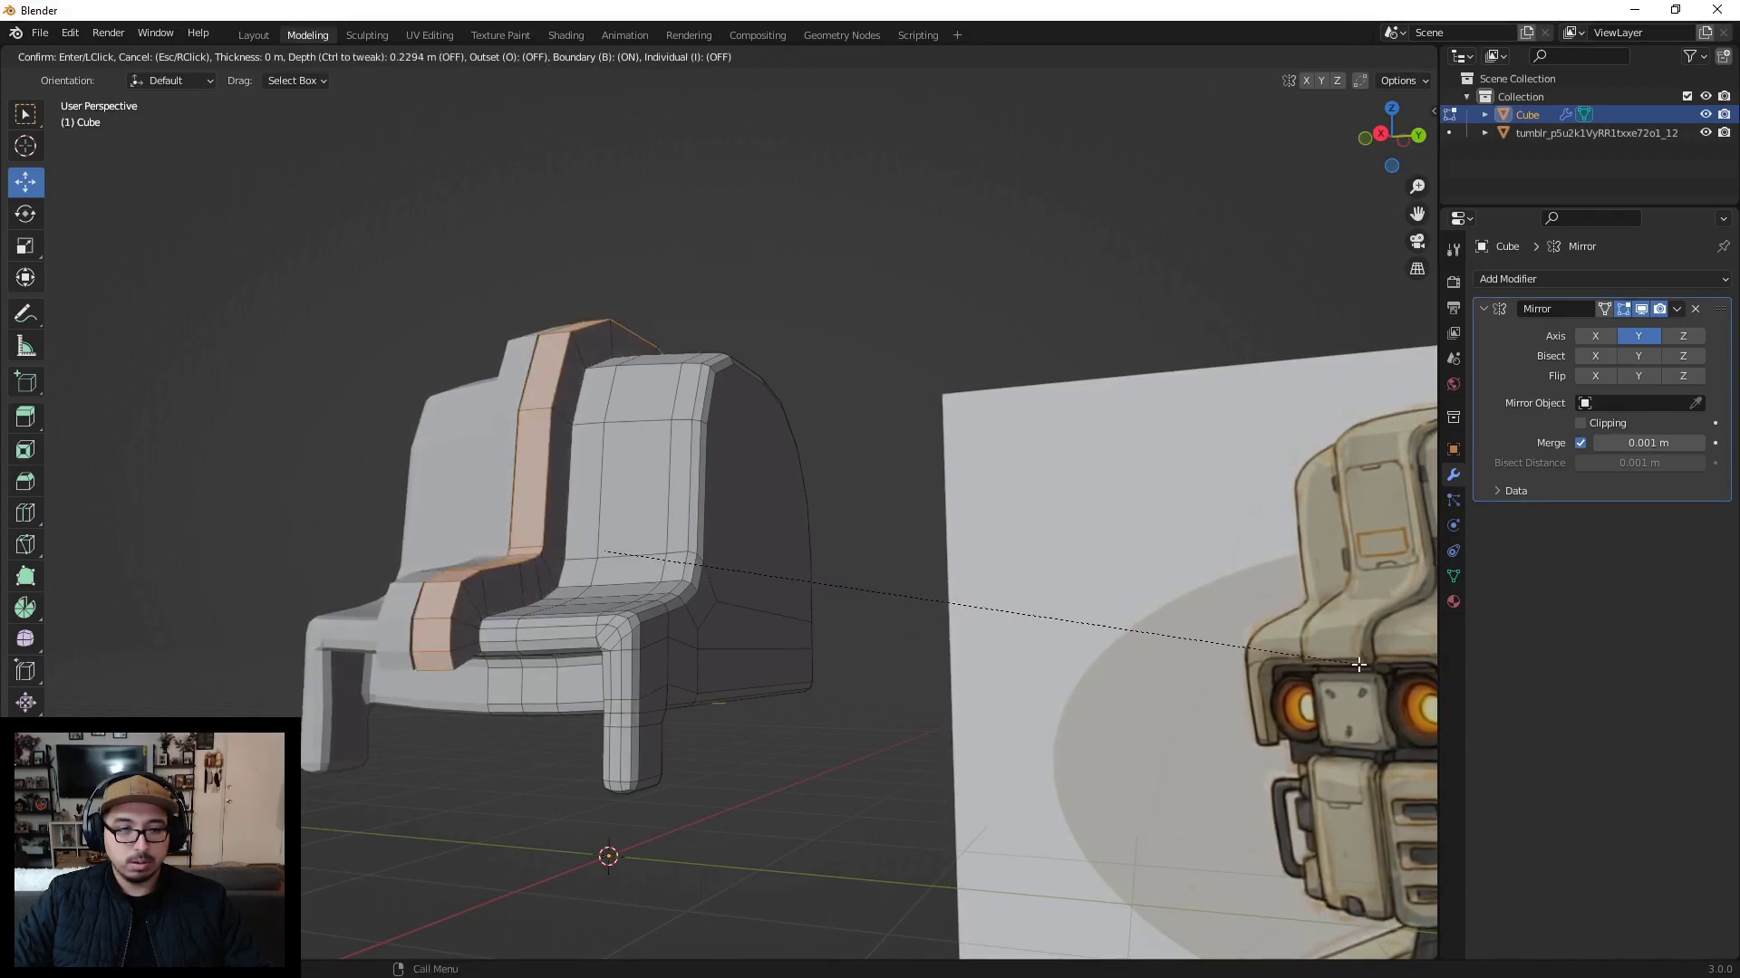
Step: Confirm the groove inset and hide the Mirror modifier's edit-mode display
left_click(1125, 616)
middle_click_drag(823, 516, 711, 317)
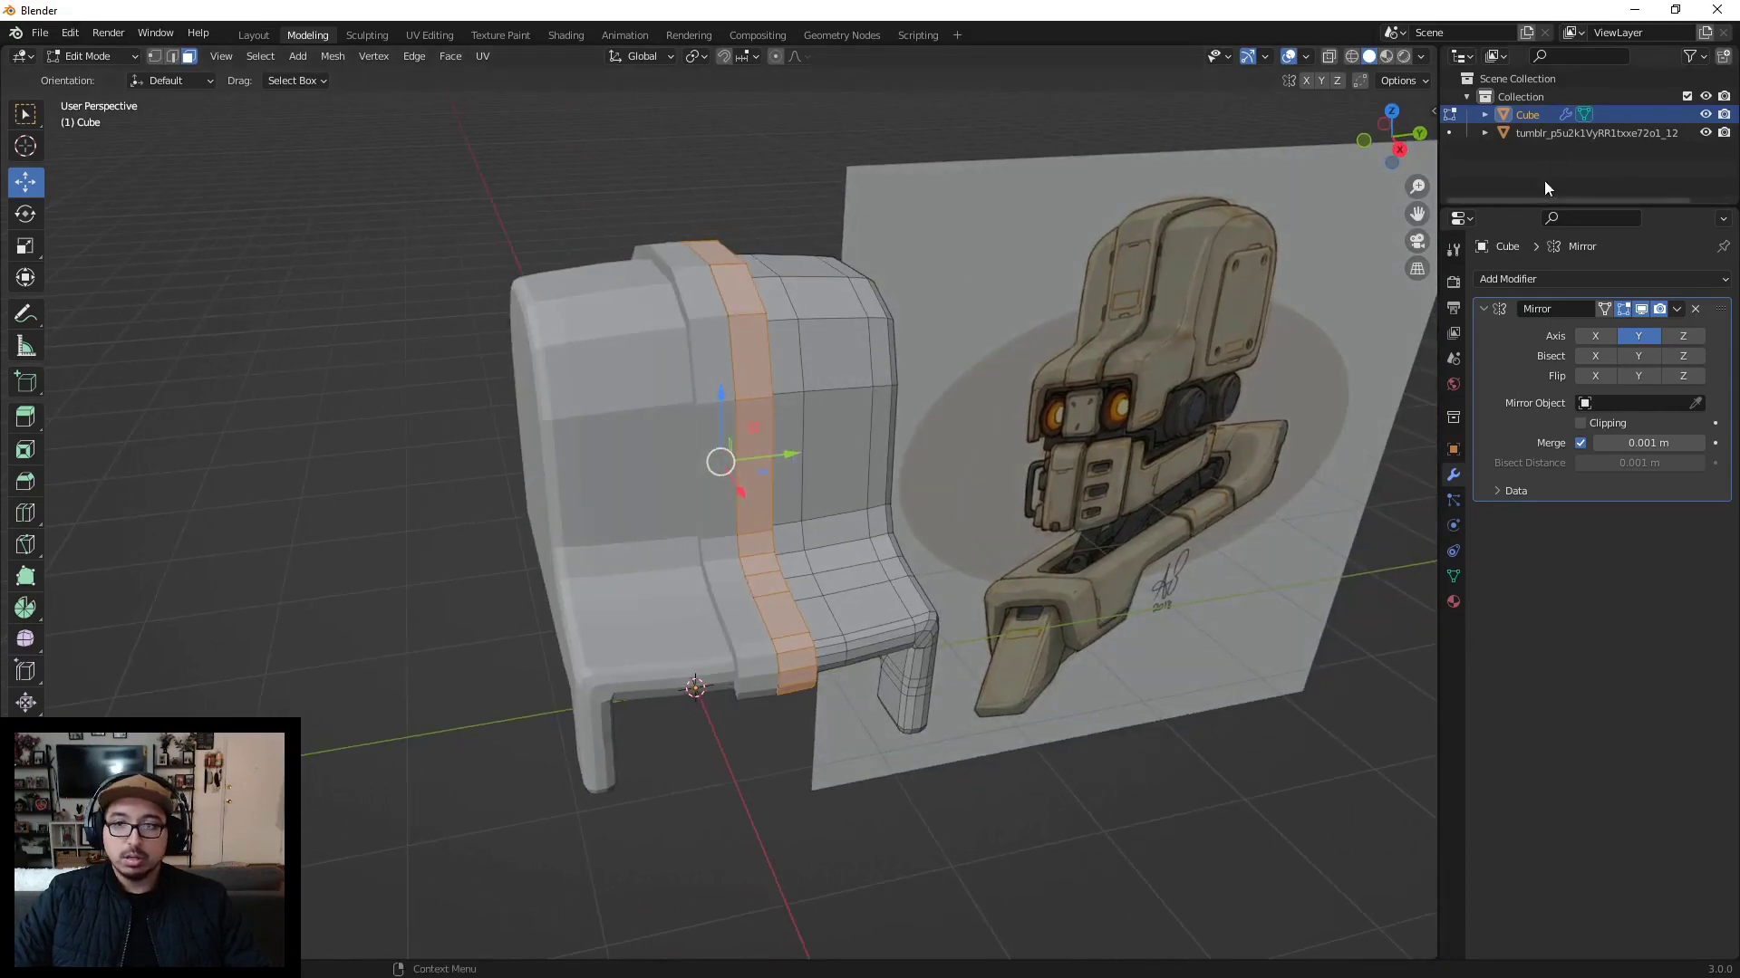
left_click(1641, 309)
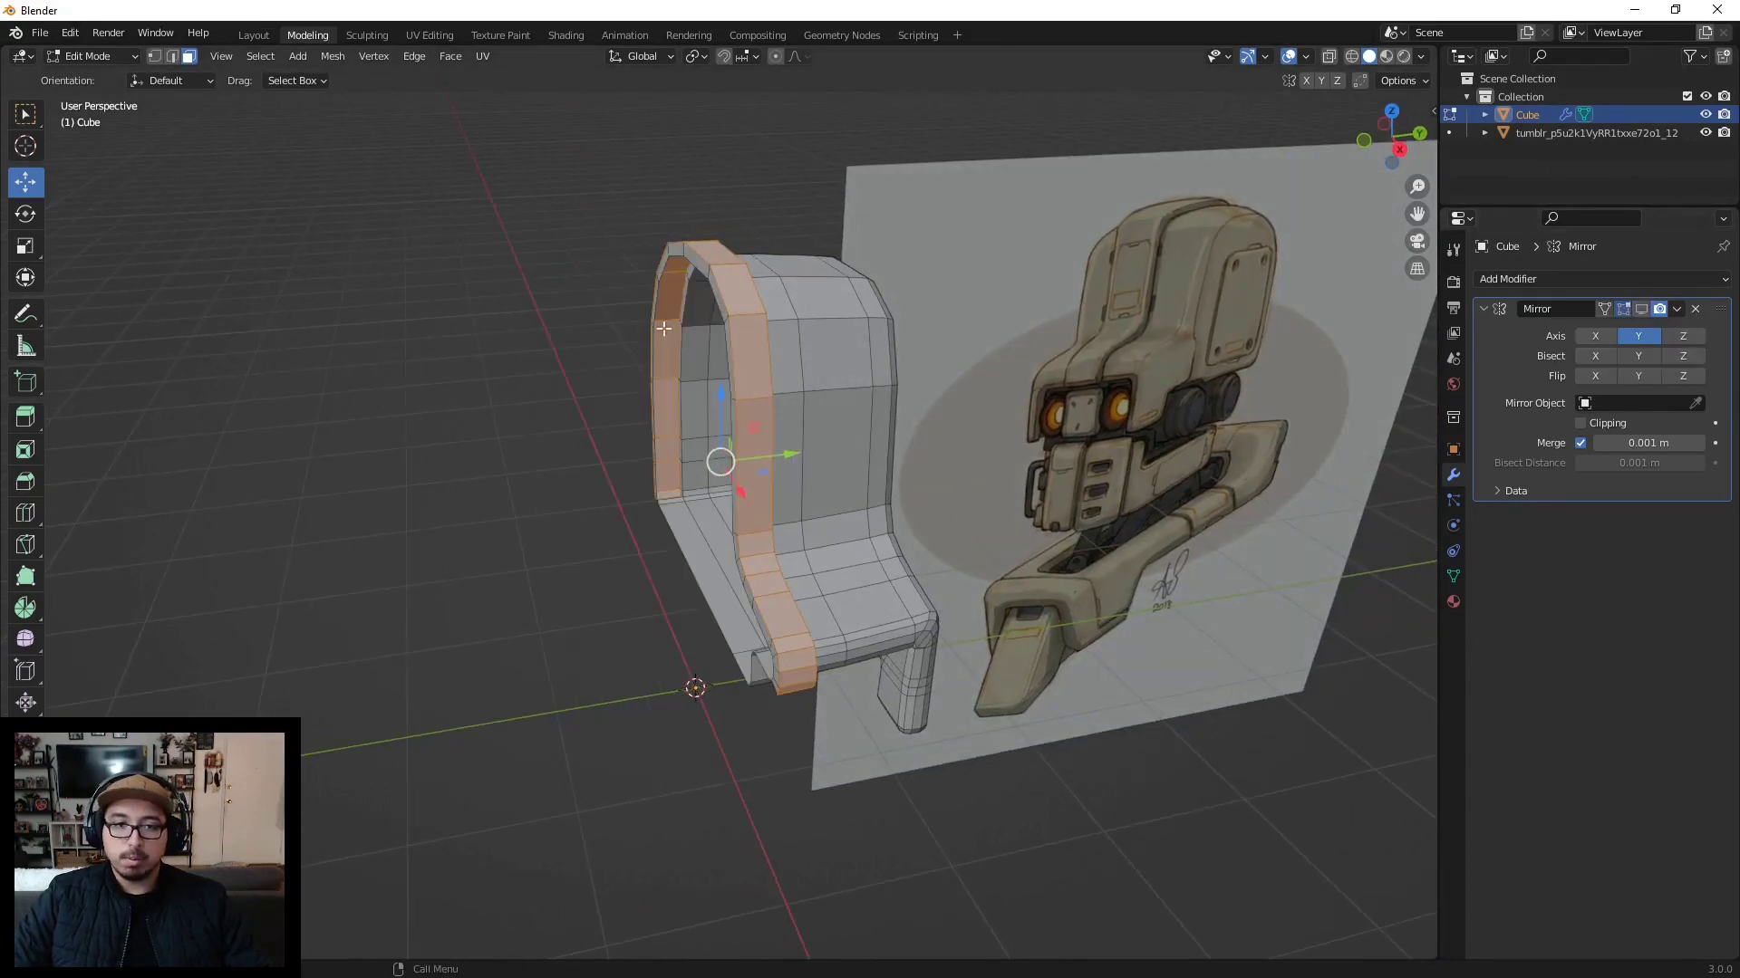
middle_click_drag(664, 329, 881, 592)
Step: Delete the leftover face at the seat tip along the centre seam
left_click(924, 640, "alt+shift")
scroll(881, 591, "up", 3)
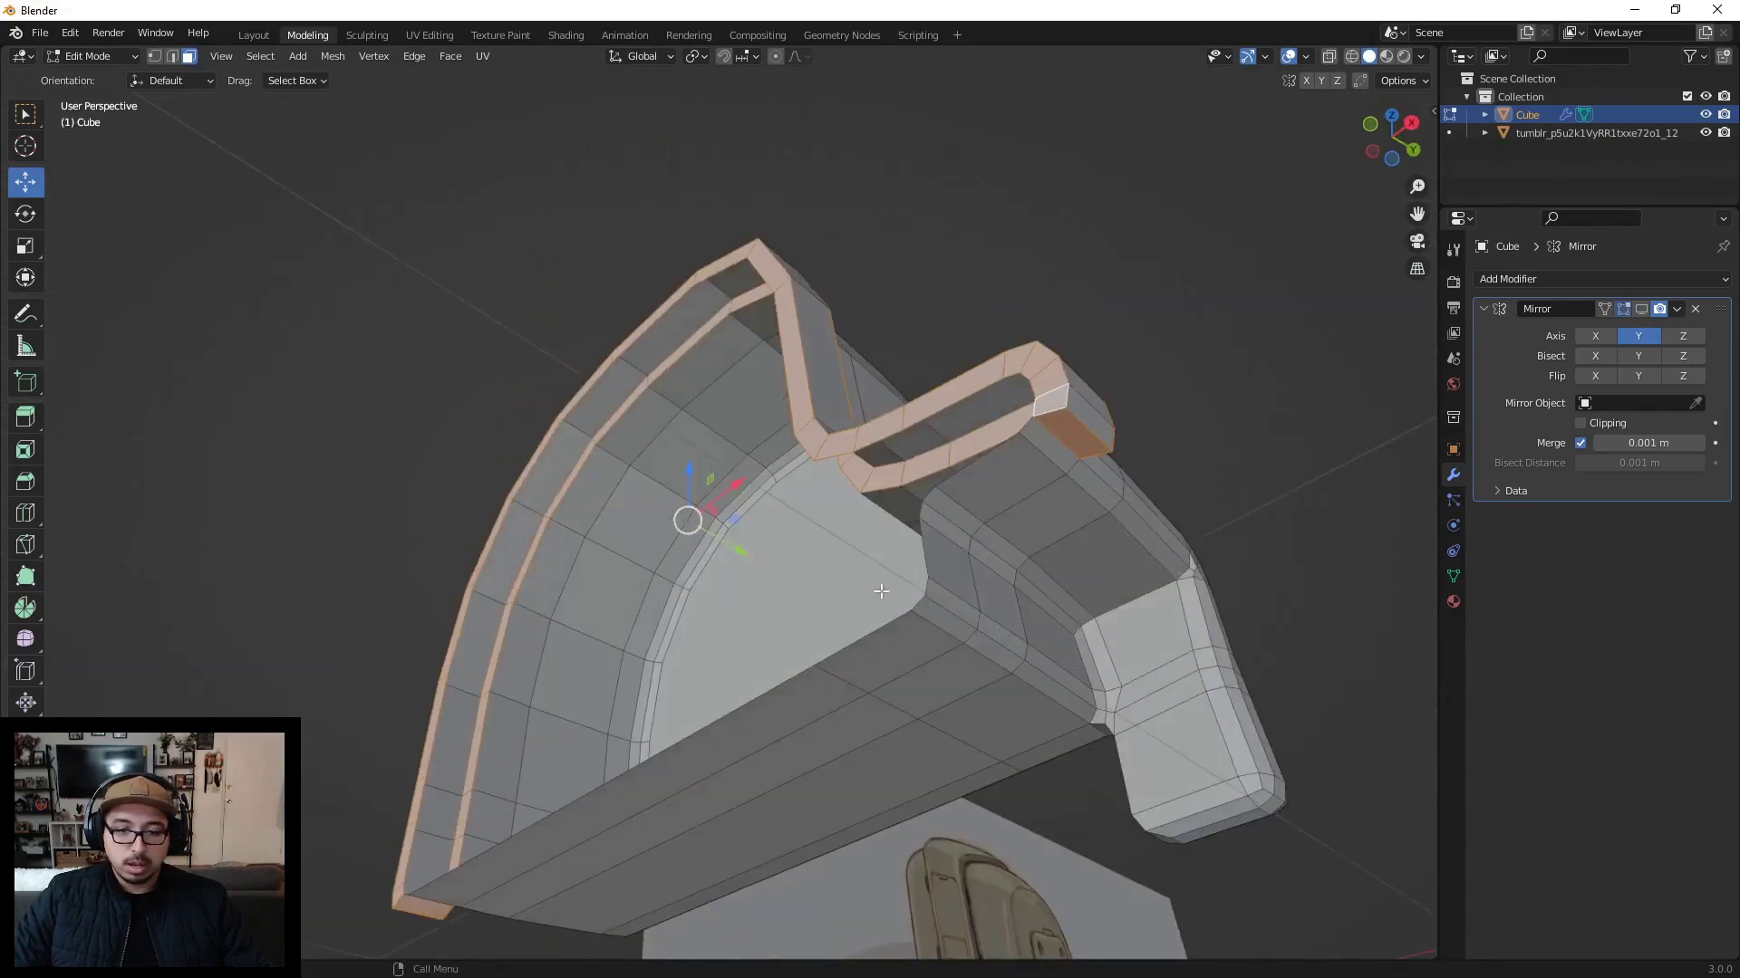
left_click(1051, 399)
middle_click_drag(233, 493, 287, 676)
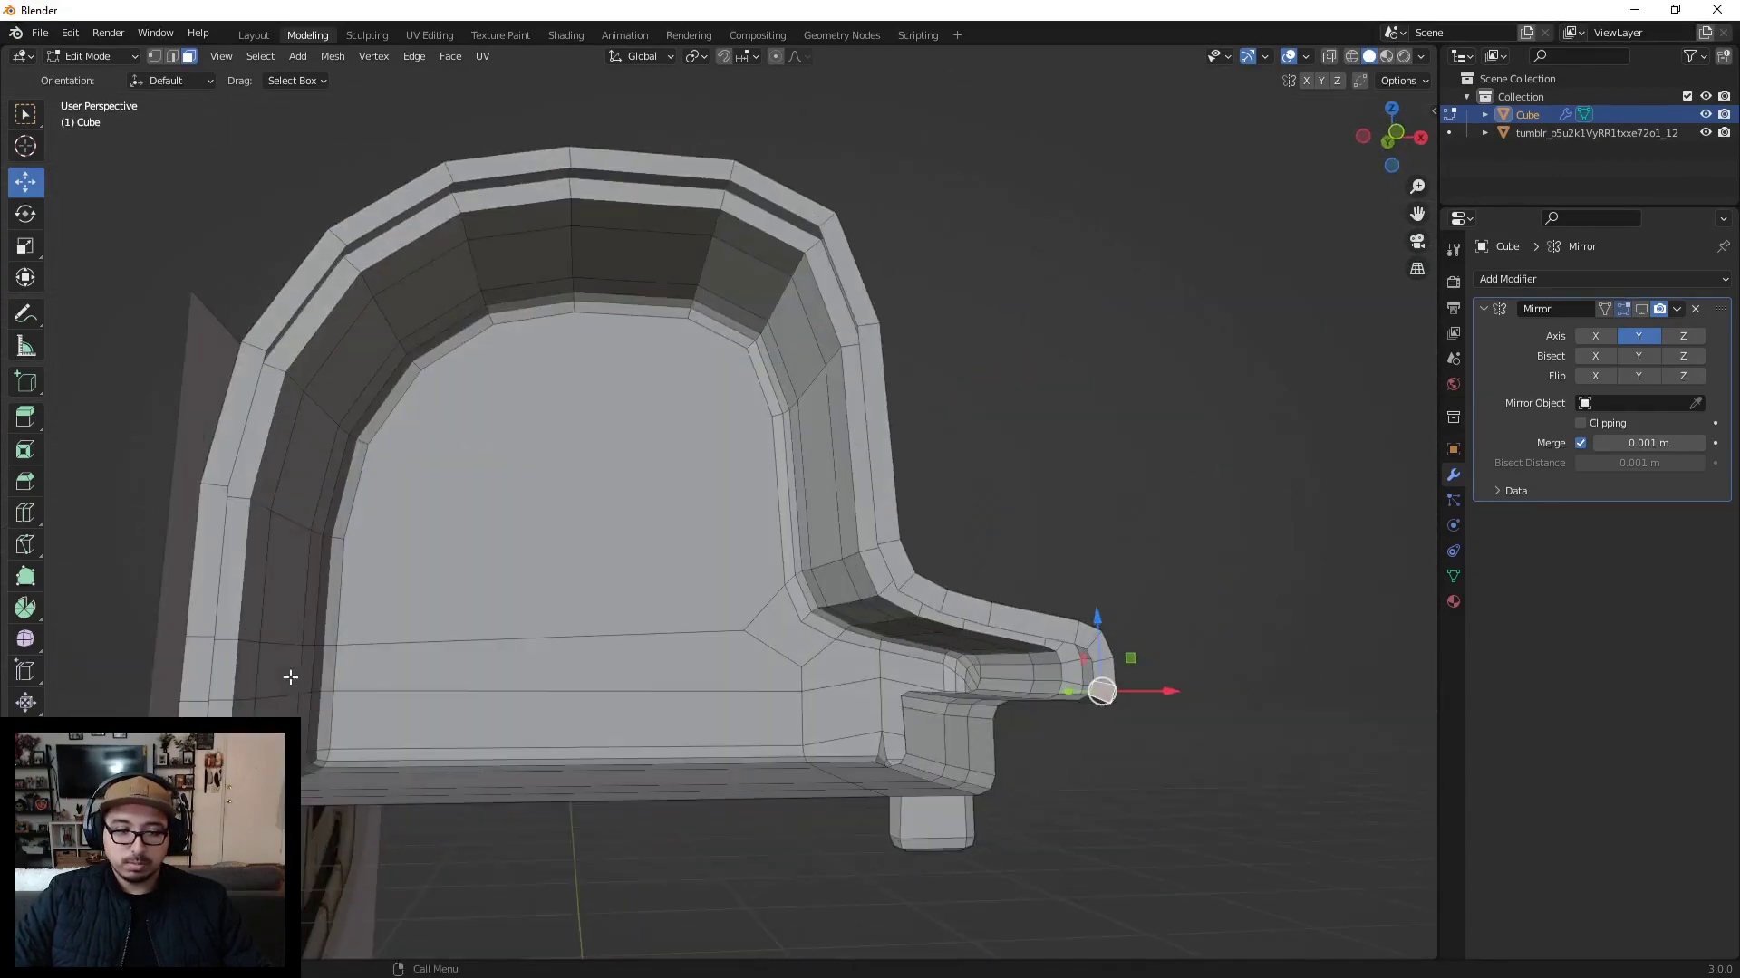
left_click(208, 784, "shift")
mouse_move(222, 784)
middle_mouse_down()
mouse_move(360, 787)
mouse_move(342, 722)
mouse_move(249, 785)
middle_mouse_up()
key("x")
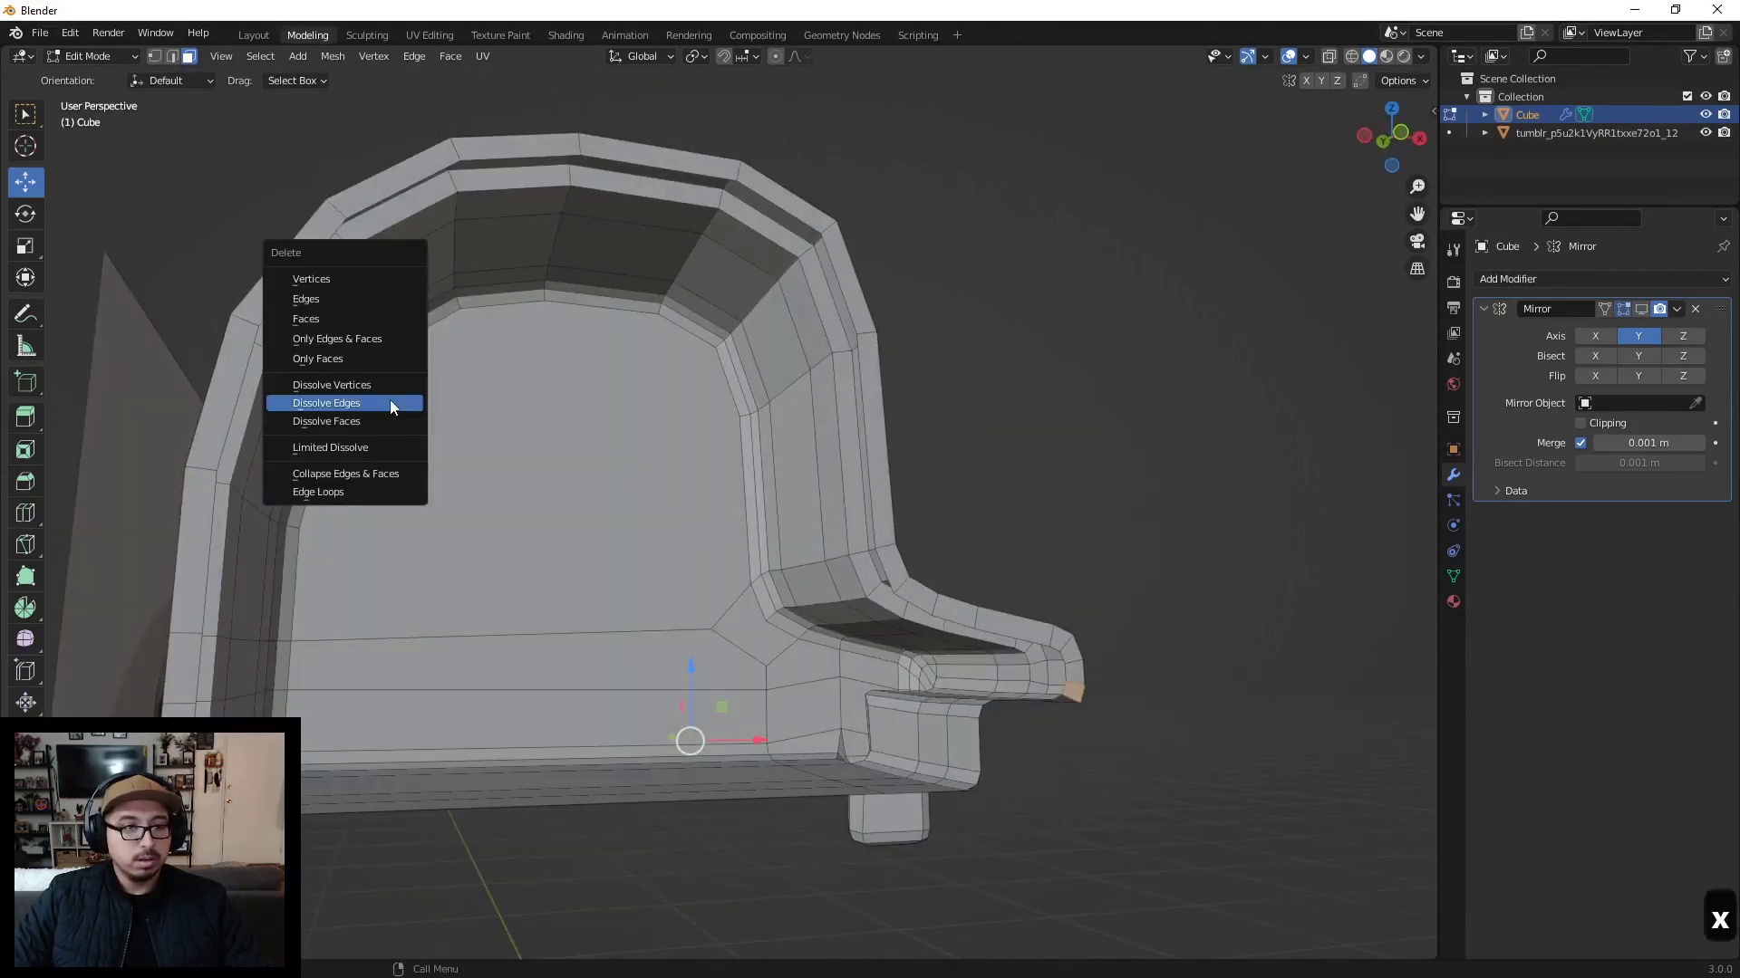
left_click(399, 338)
Step: Select the outer rim face loop along the seam and delete those faces
left_click(185, 705, "alt")
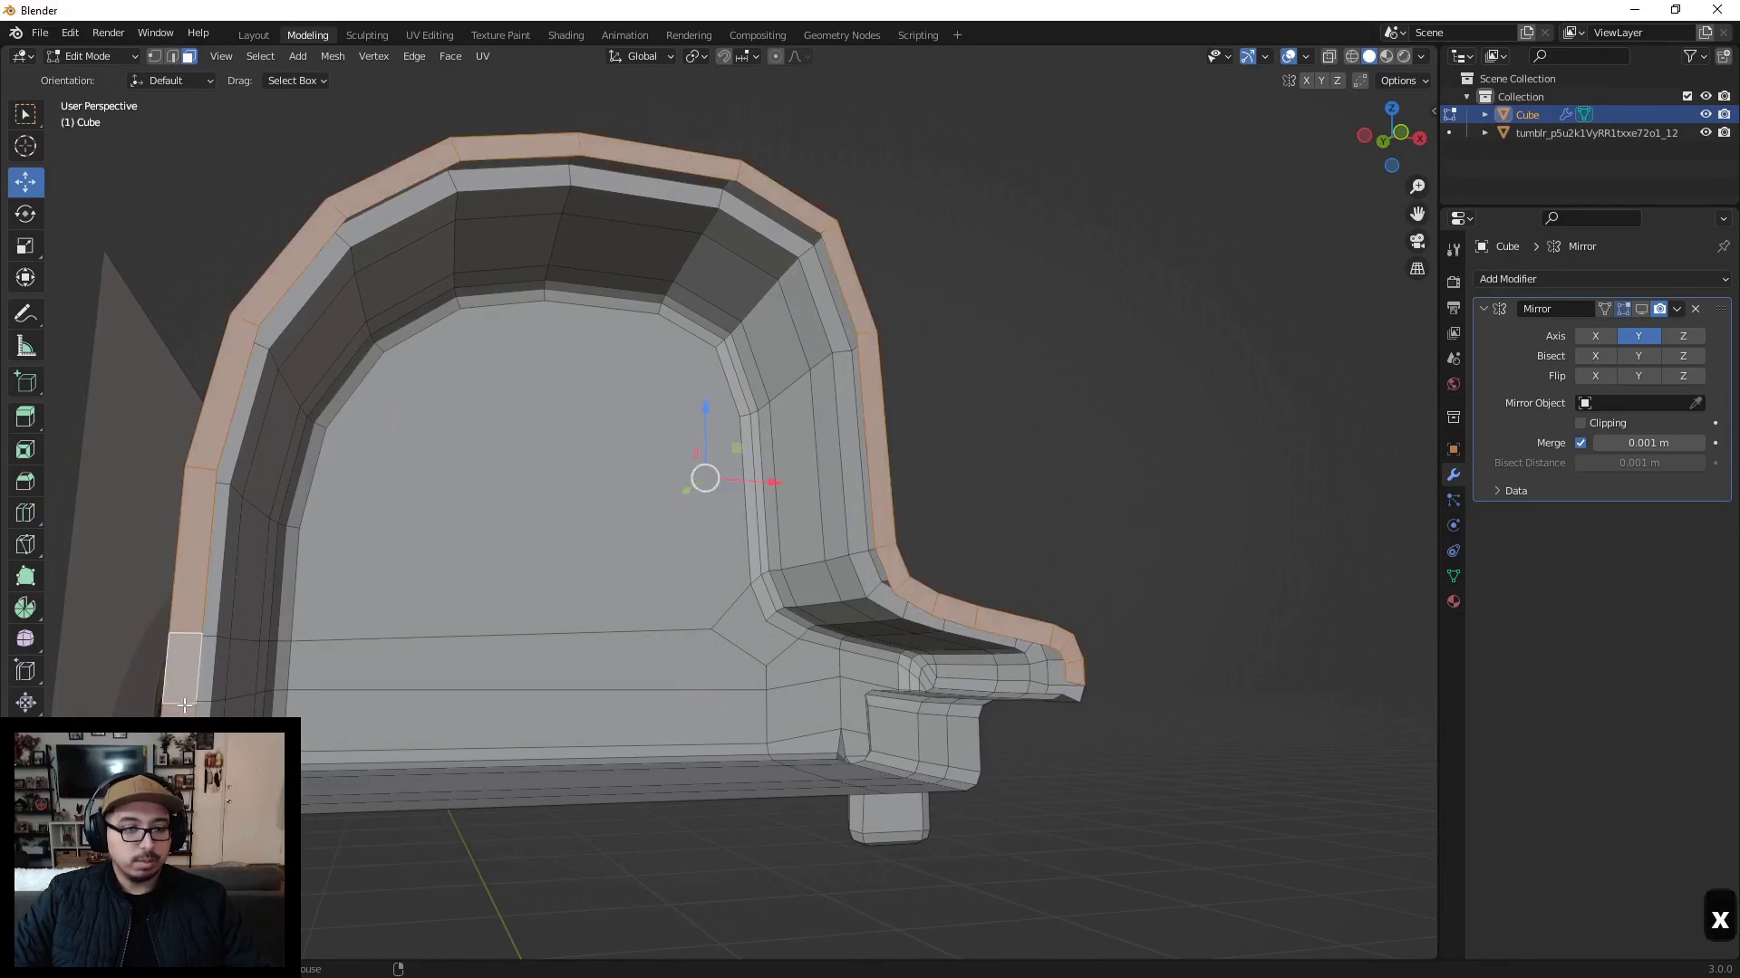
middle_click_drag(561, 643, 676, 721)
key("x")
left_click(675, 721)
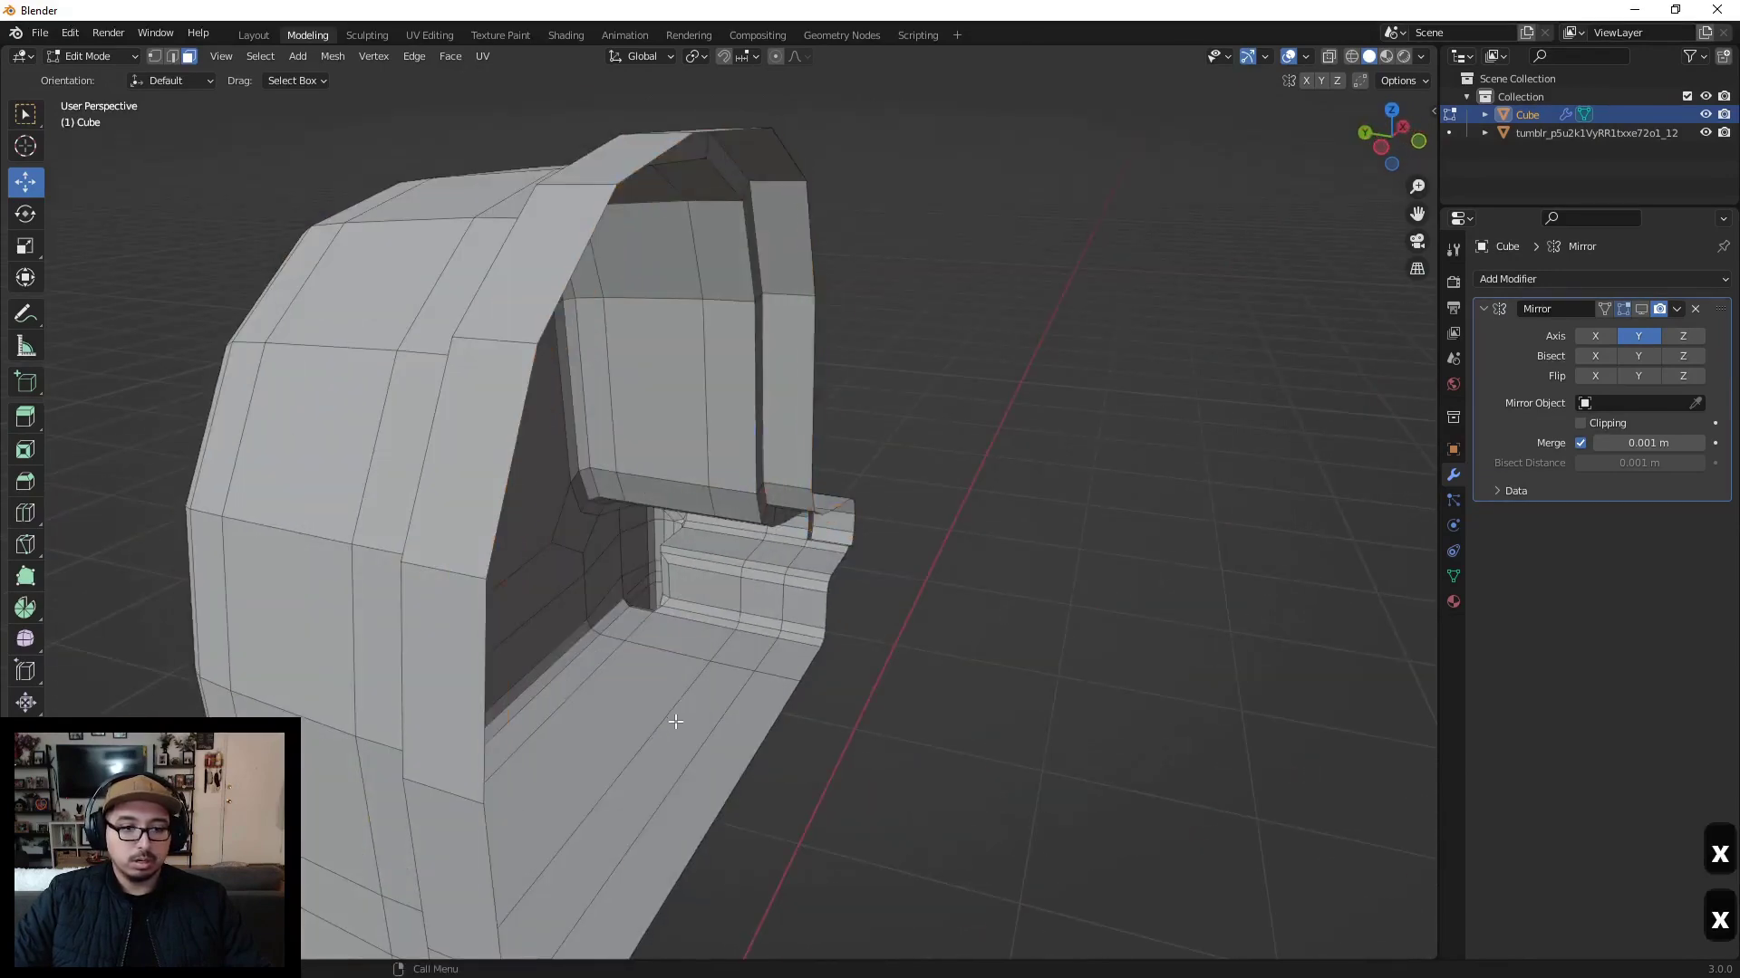
mouse_move(816, 603)
middle_mouse_down()
mouse_move(547, 574)
mouse_move(677, 631)
mouse_move(640, 664)
mouse_move(637, 644)
mouse_move(834, 587)
middle_mouse_up()
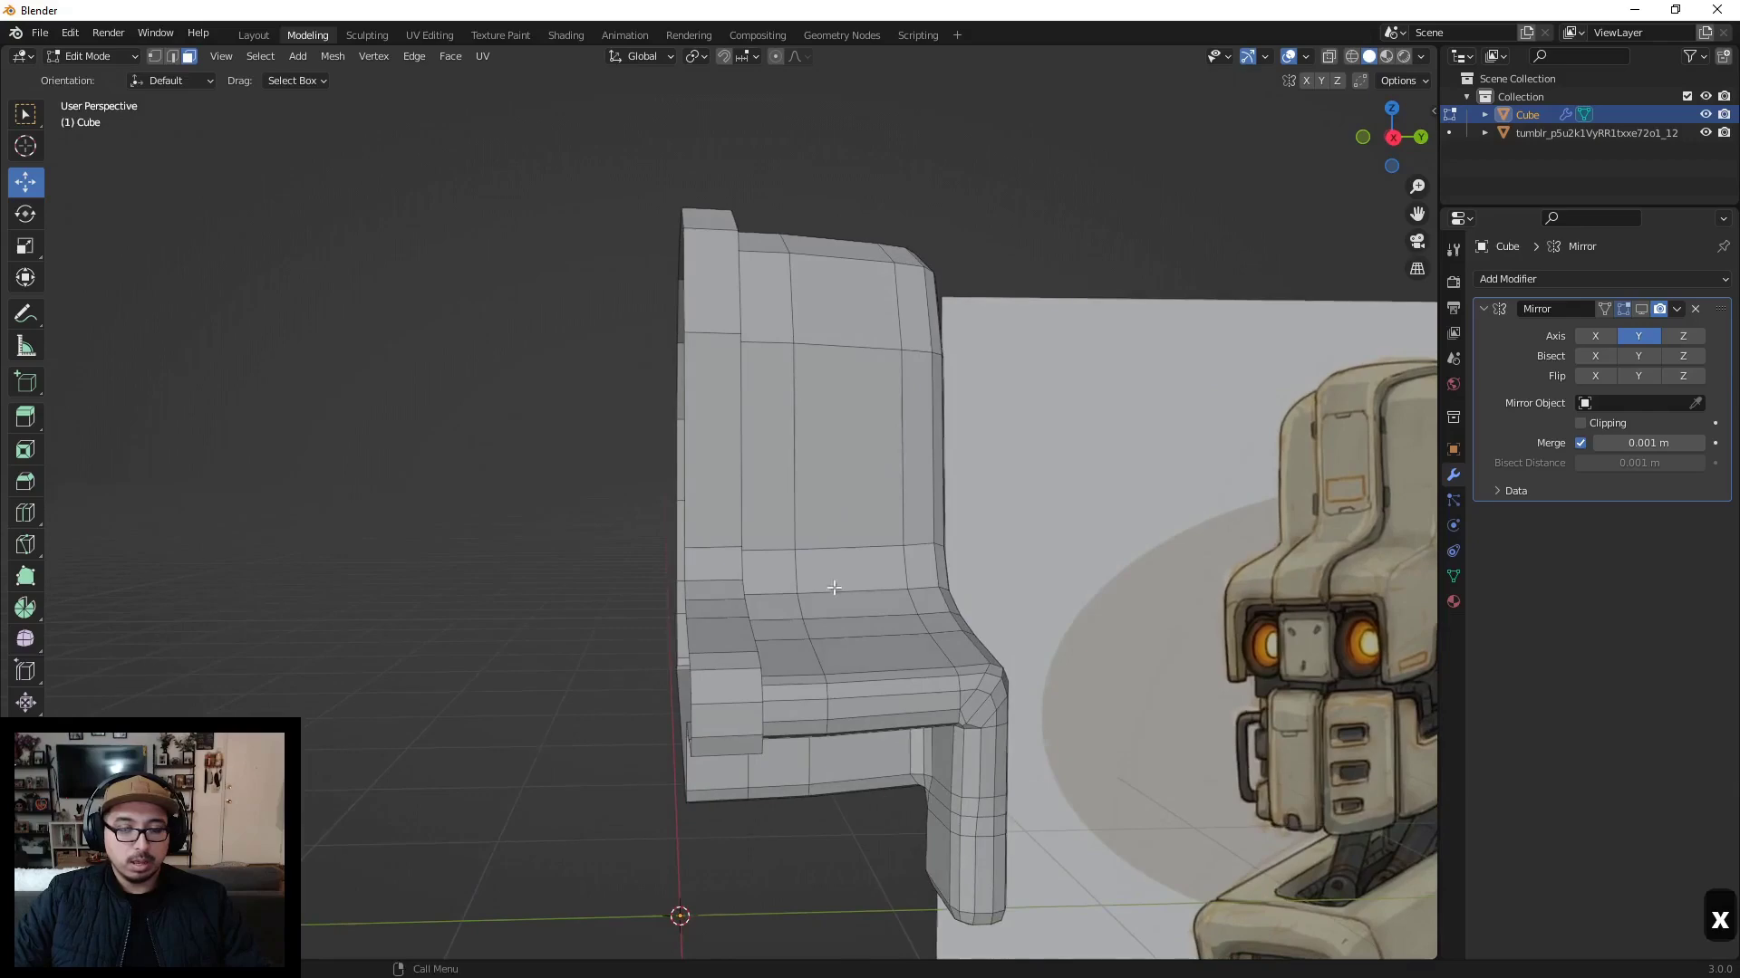
Step: Show the mirrored half again and select the chair's centre edge loop
left_click(1641, 309)
middle_click_drag(766, 435, 757, 389)
scroll(757, 388, "up", 2)
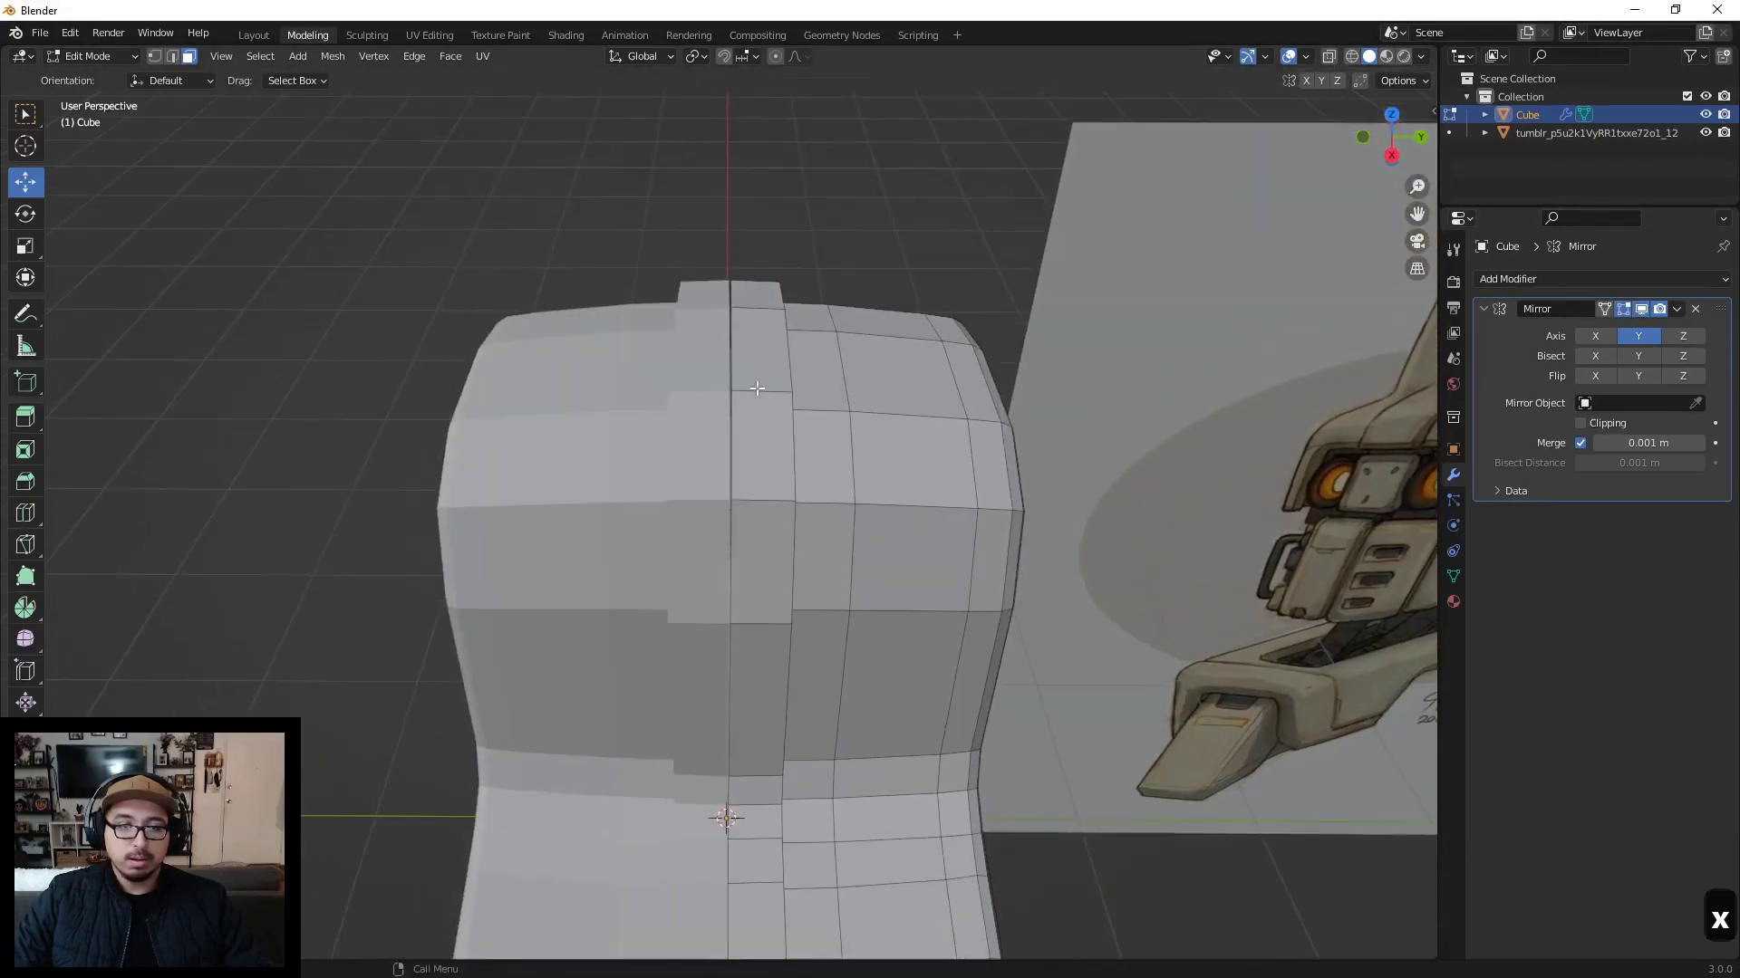
left_click(175, 59)
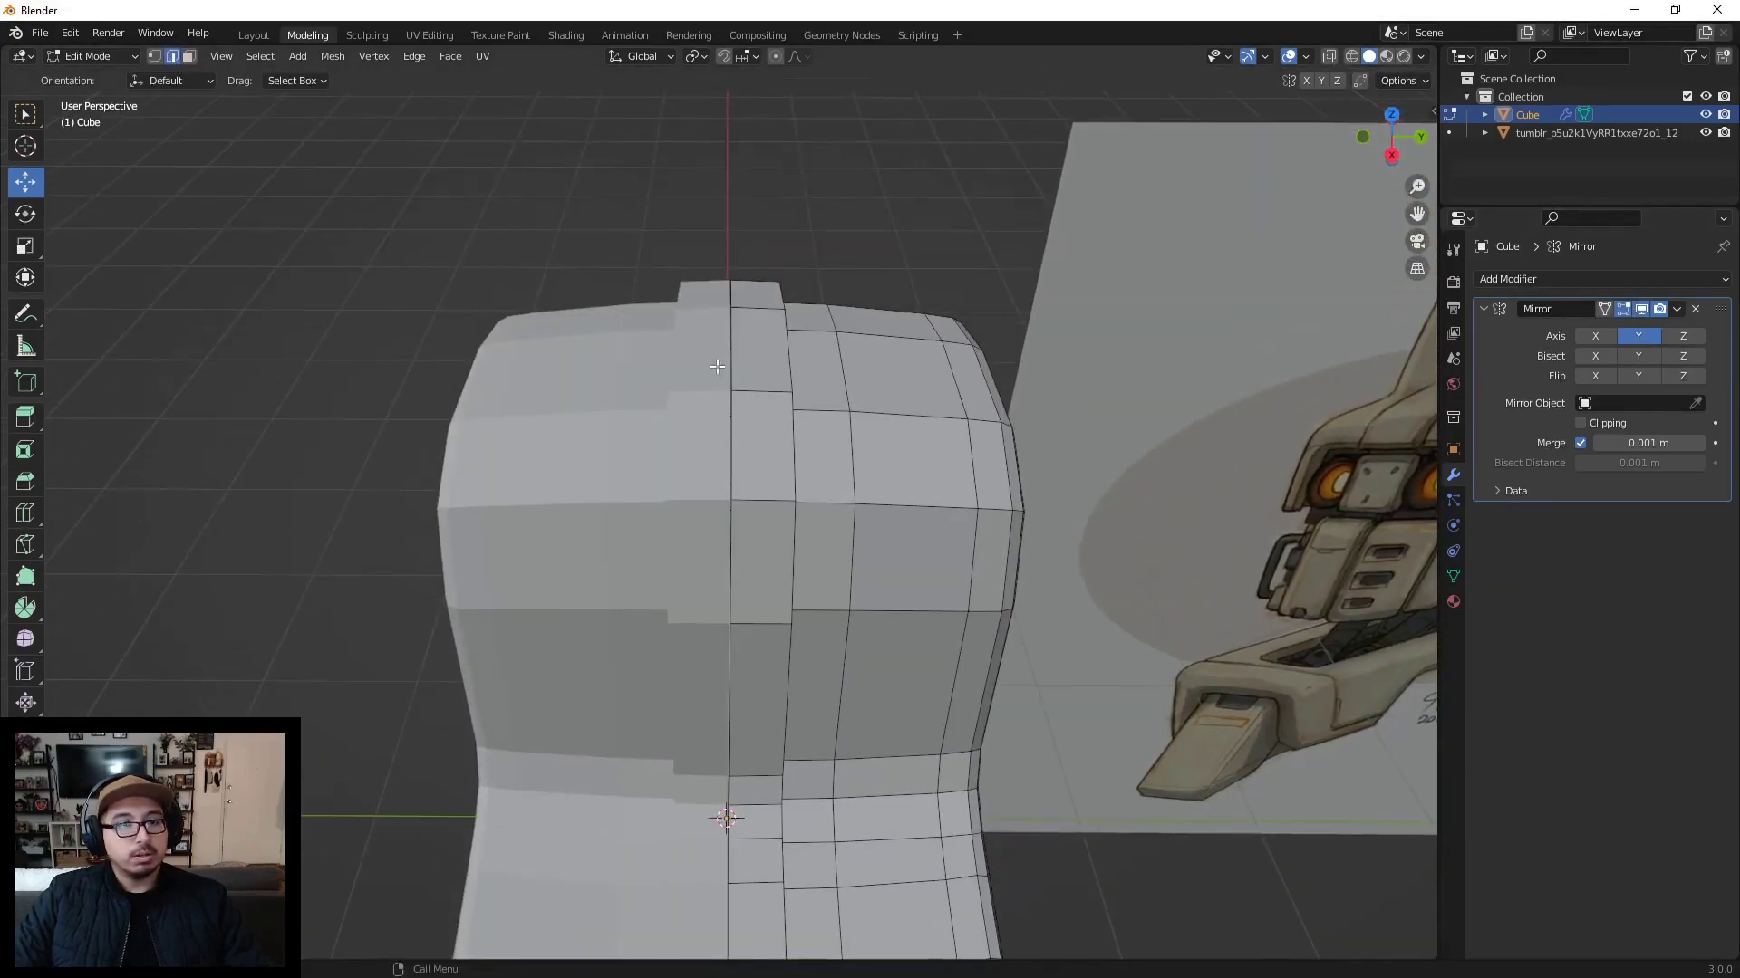
left_click(736, 347, "alt")
Step: Try scaling the centre loop along the Y axis, cancelling most attempts
middle_click_drag(705, 603, 689, 426, "shift")
key("s")
key("y")
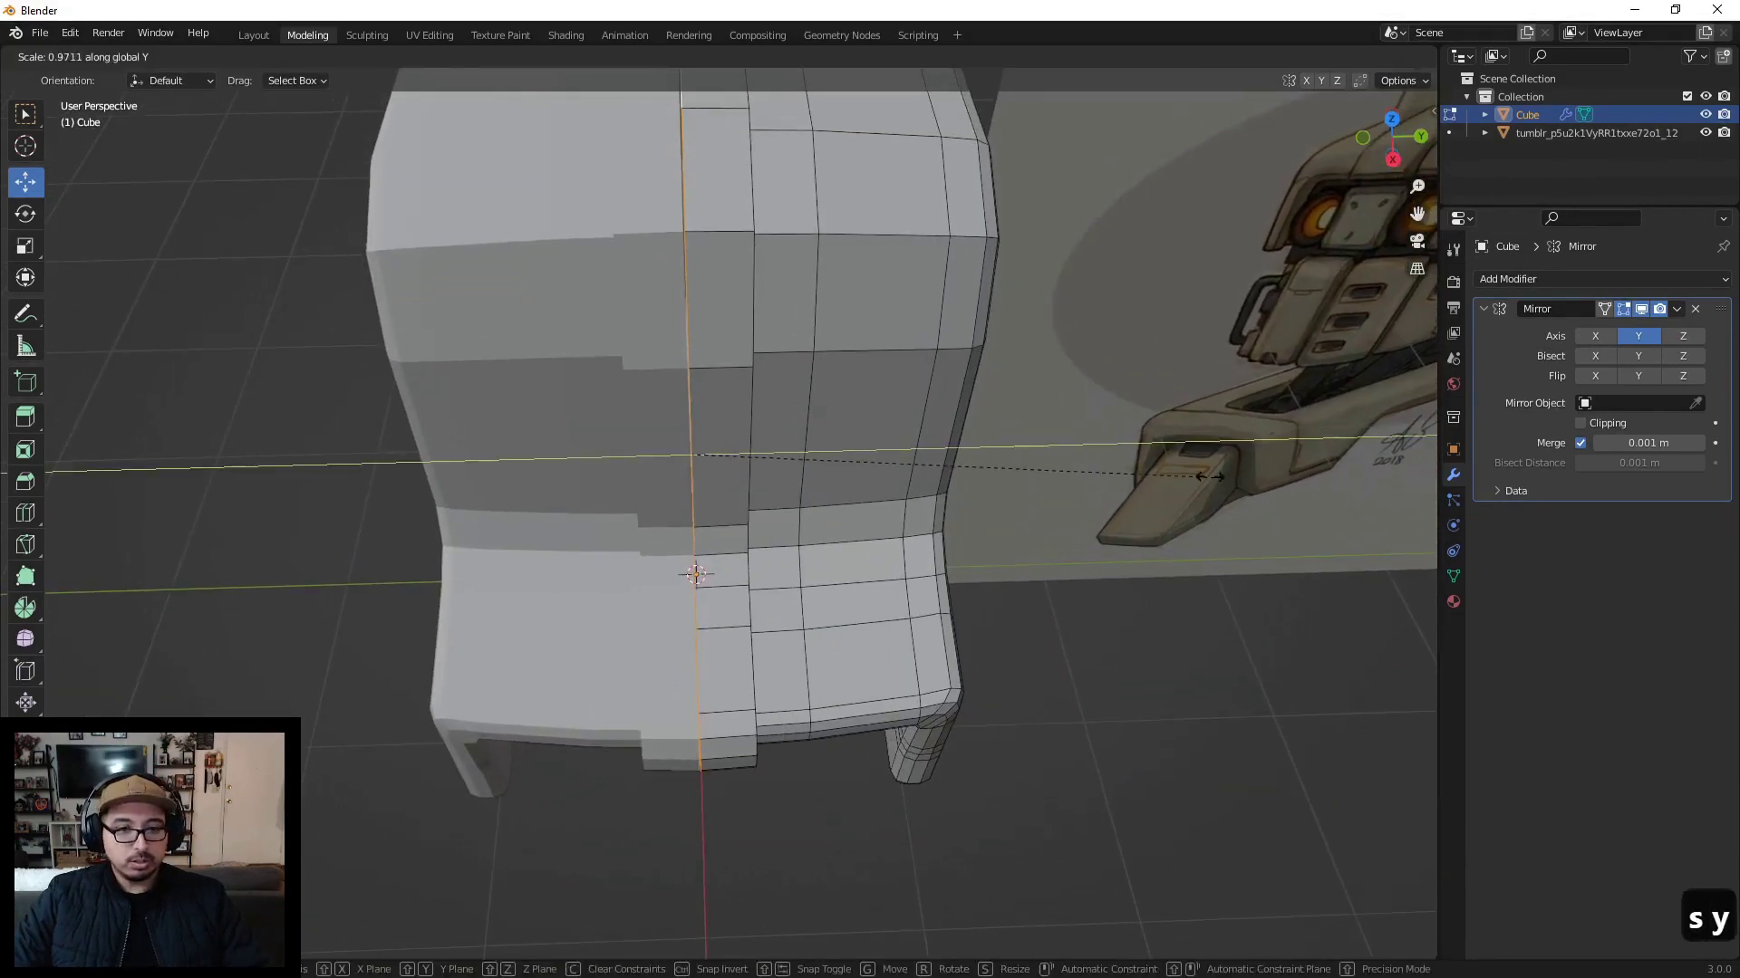
right_click(971, 462)
key("s")
key("y")
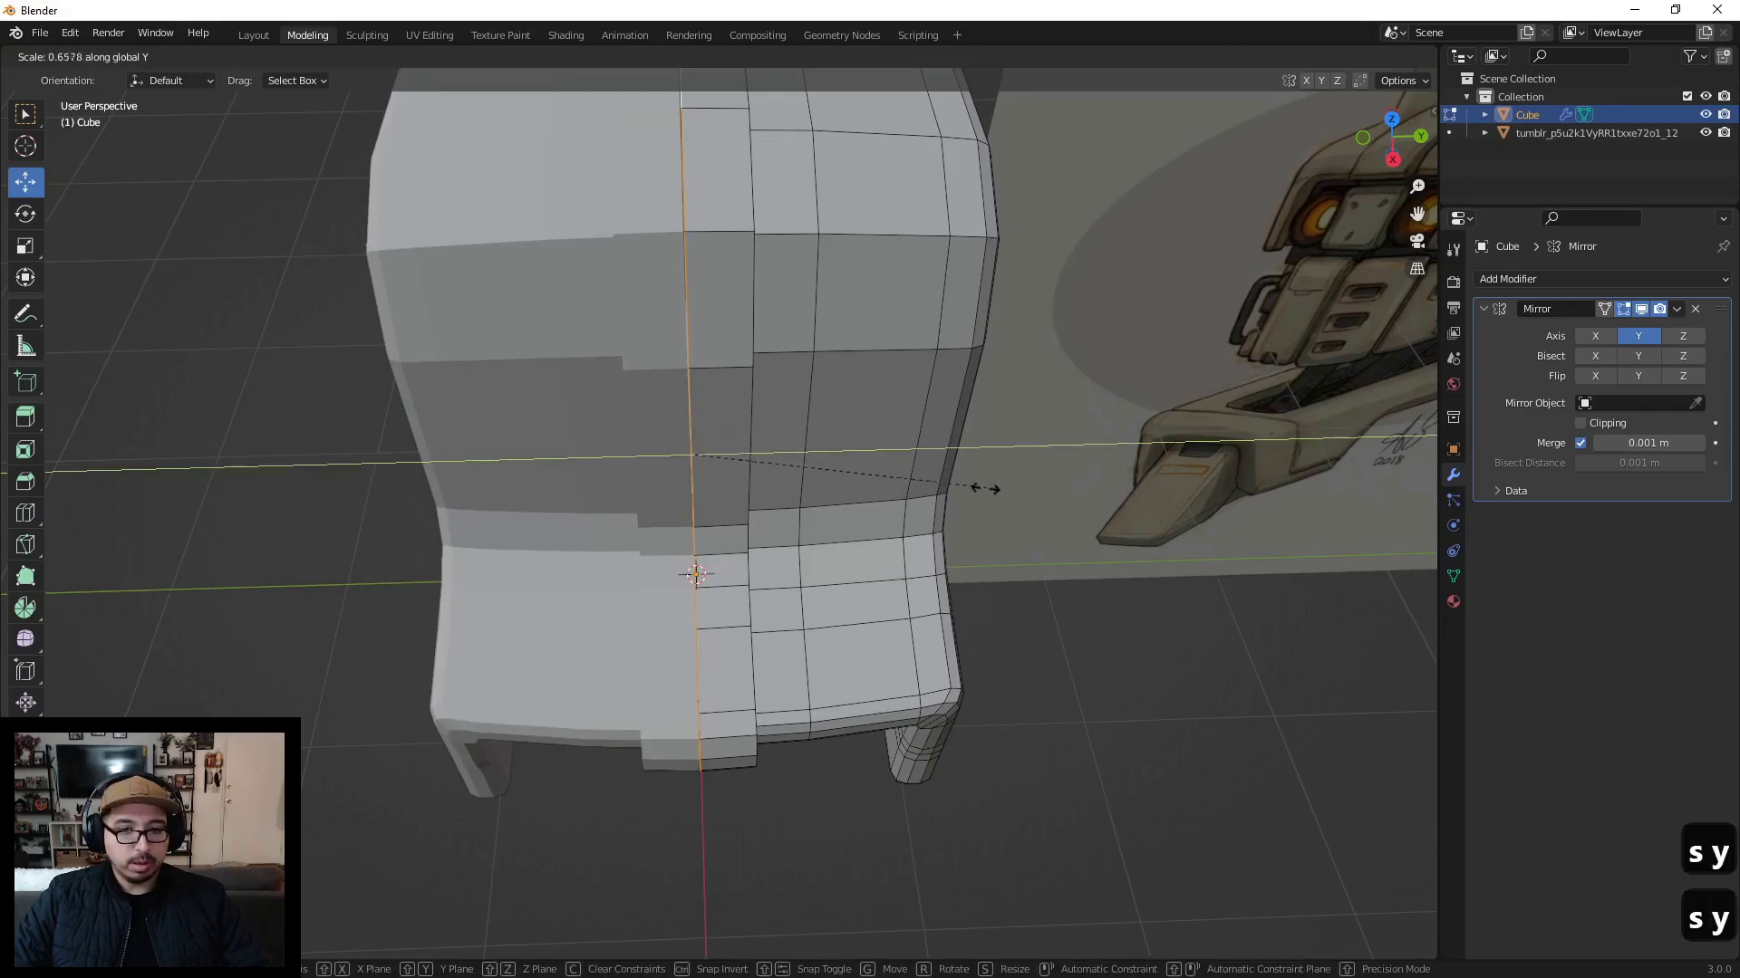
left_click(1169, 496)
key("s")
key("y")
right_click(1106, 478)
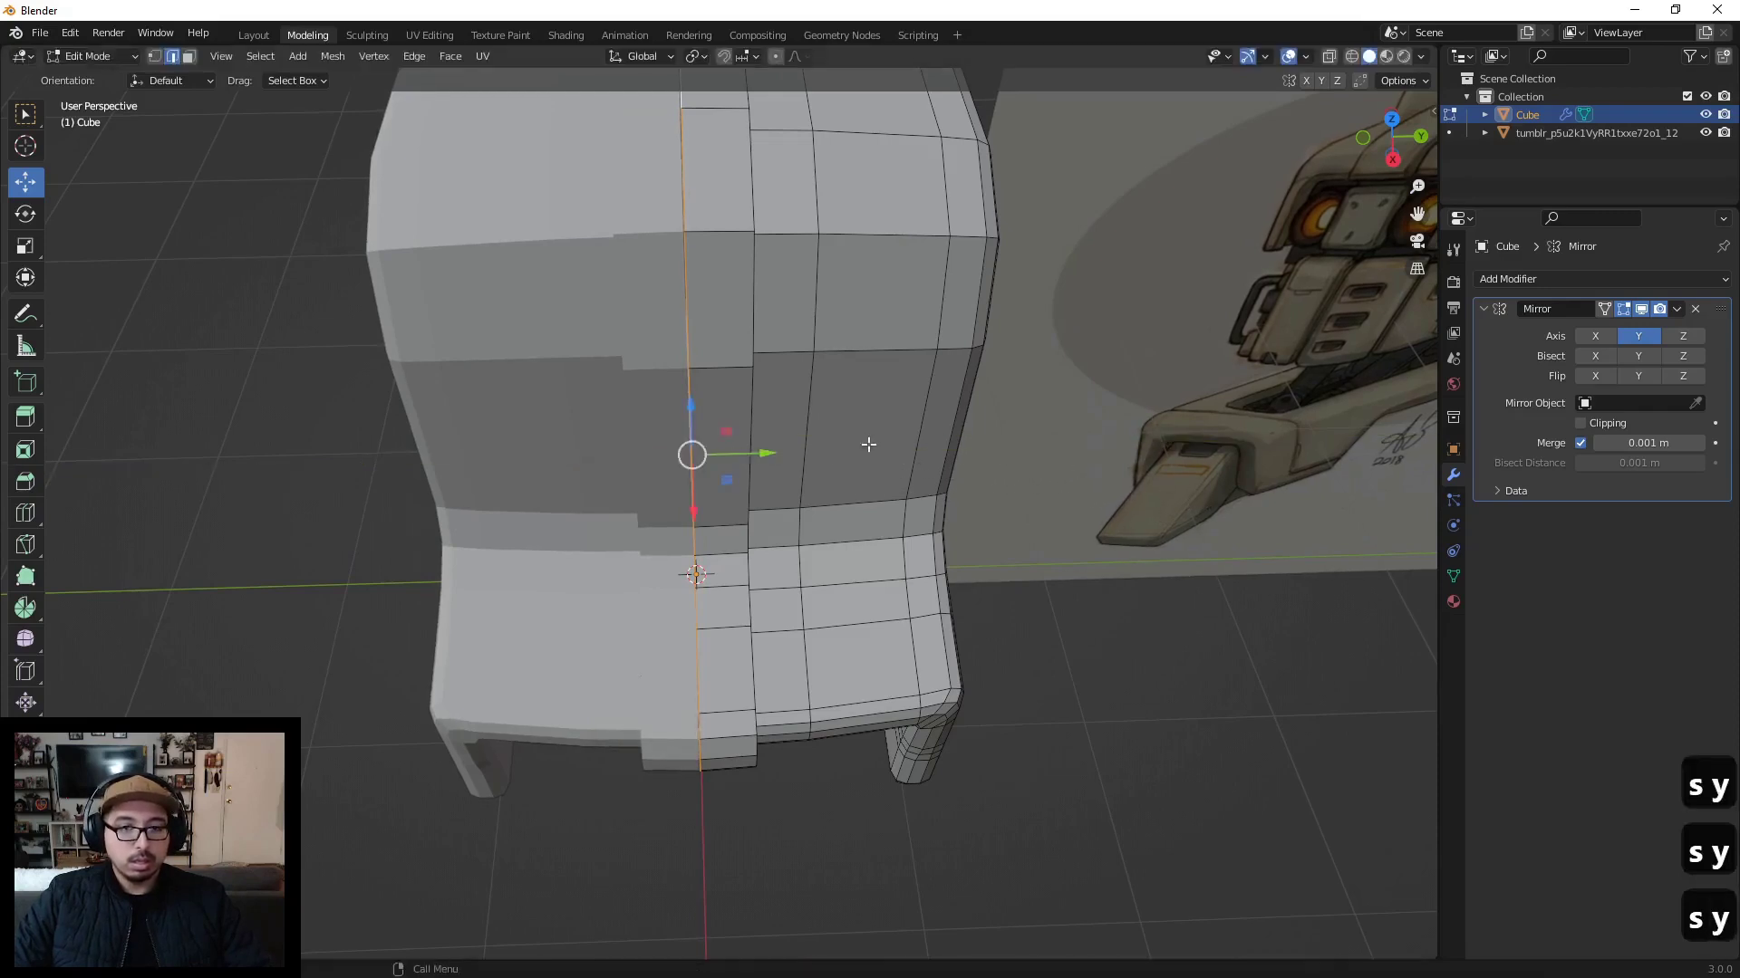
key("s")
key("y")
right_click(851, 468)
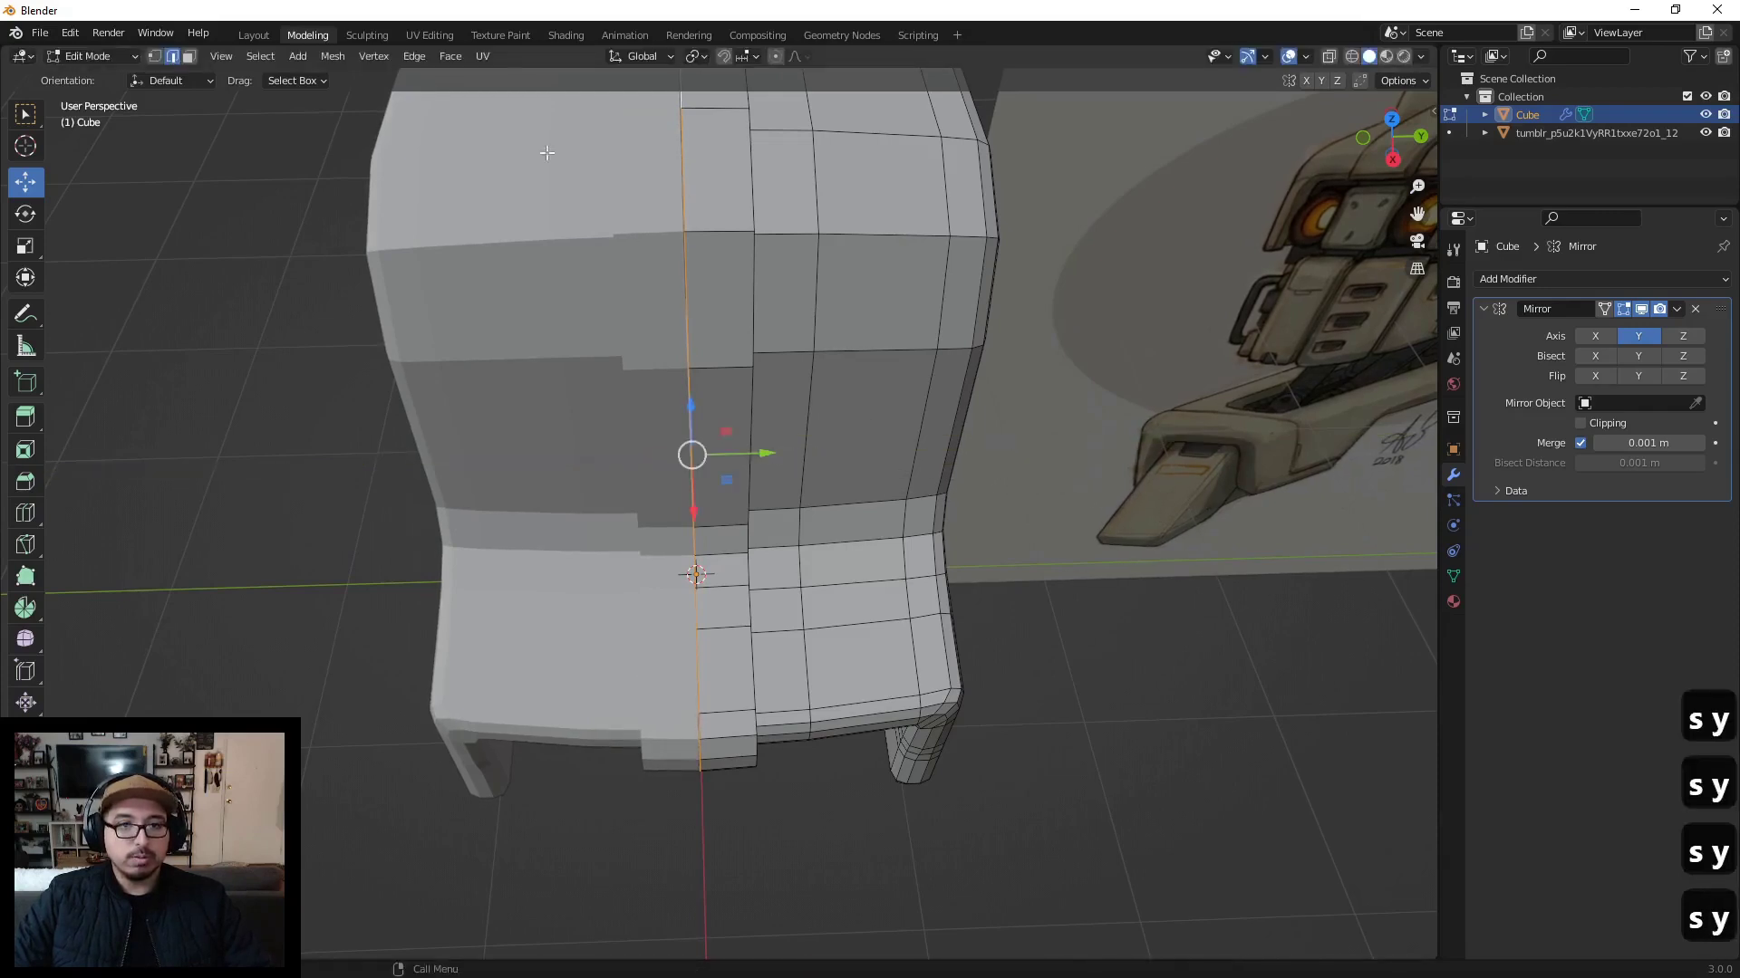
Step: Turn on snapping with Absolute Grid Snap as the snap target
left_click(724, 56)
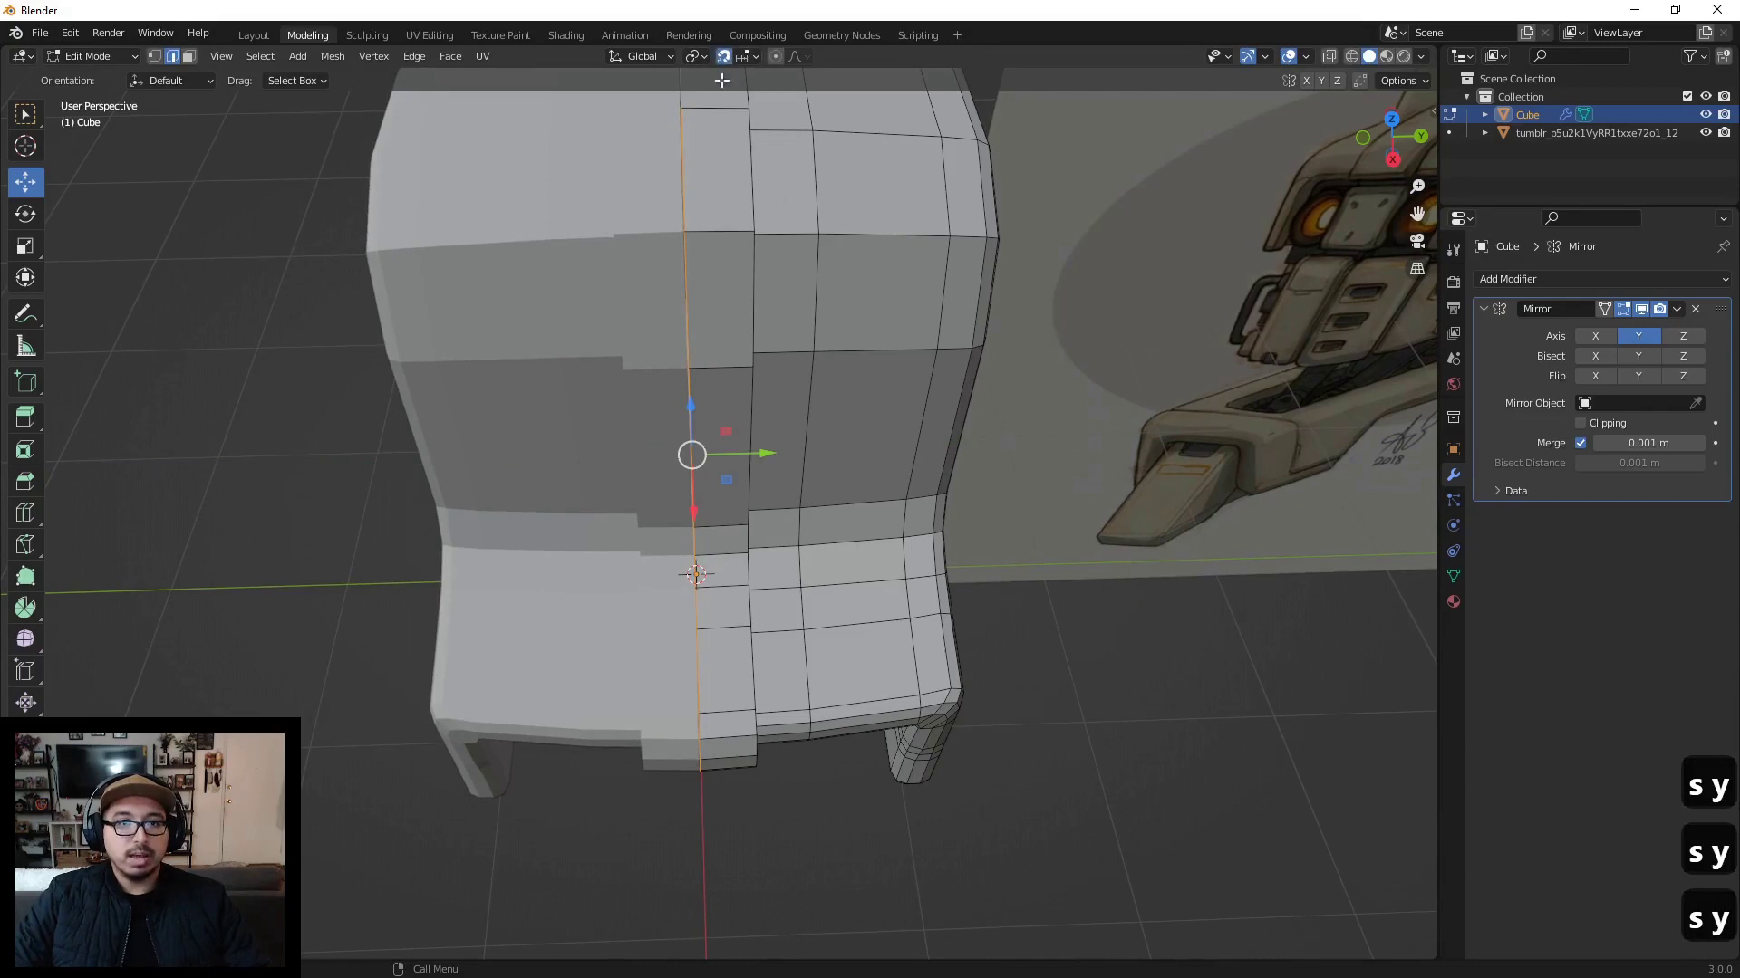
left_click(746, 56)
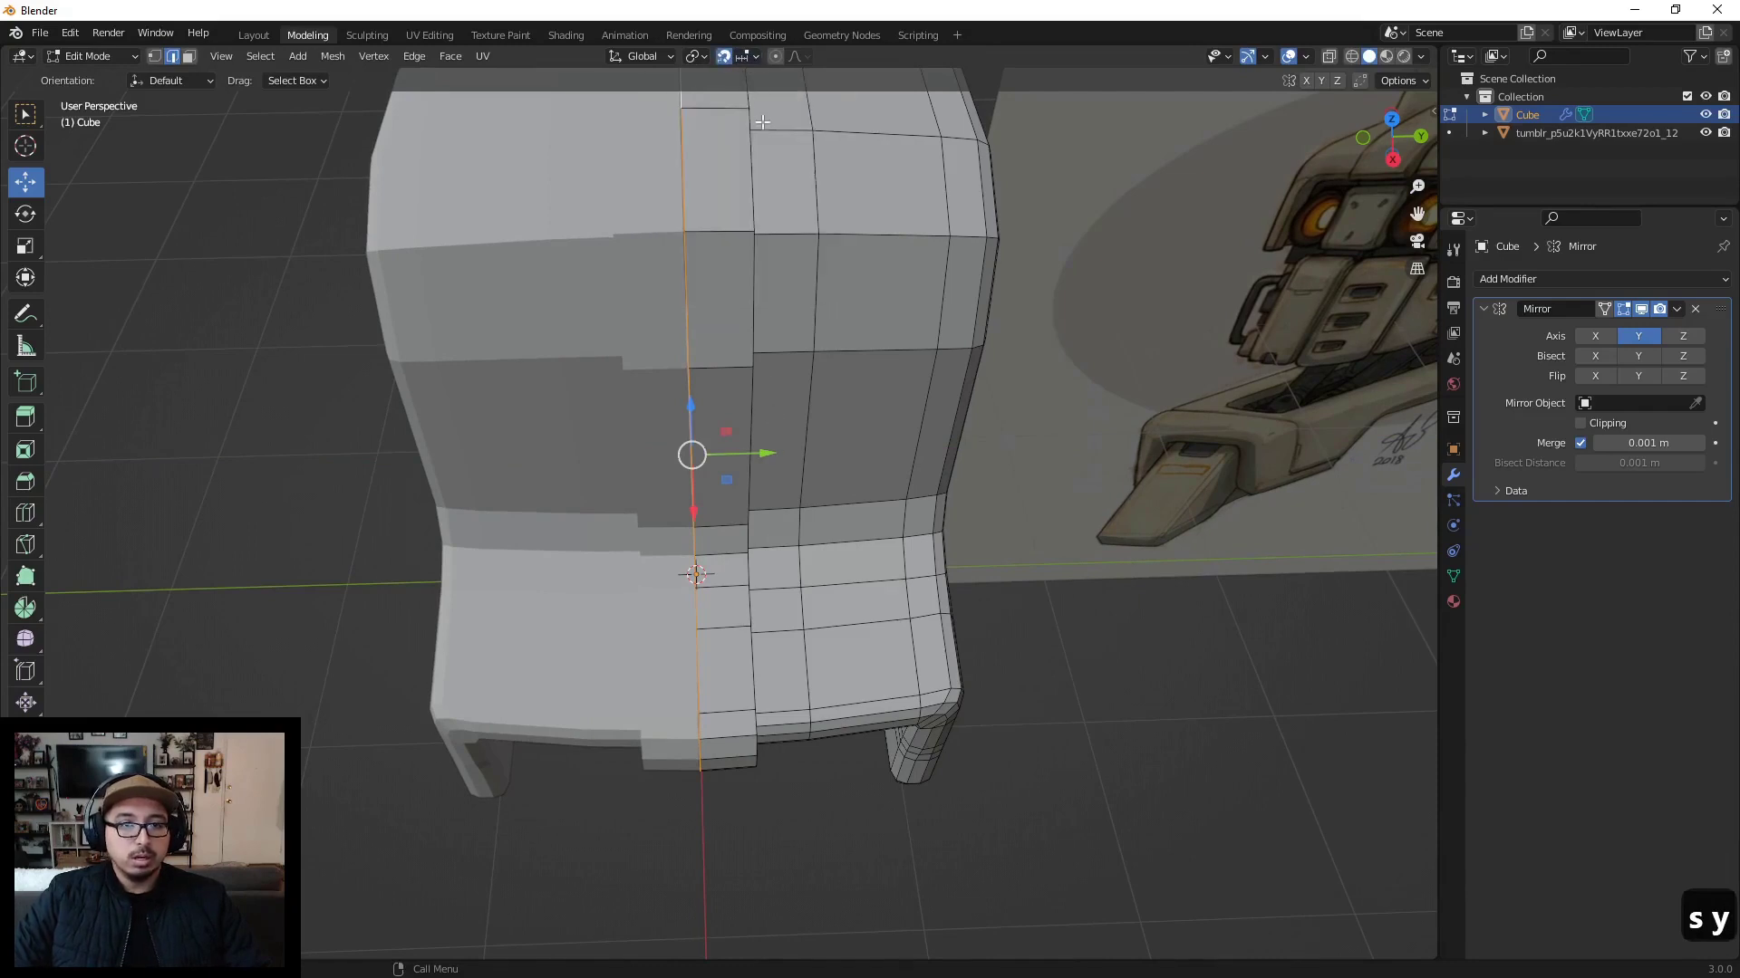
left_click(757, 55)
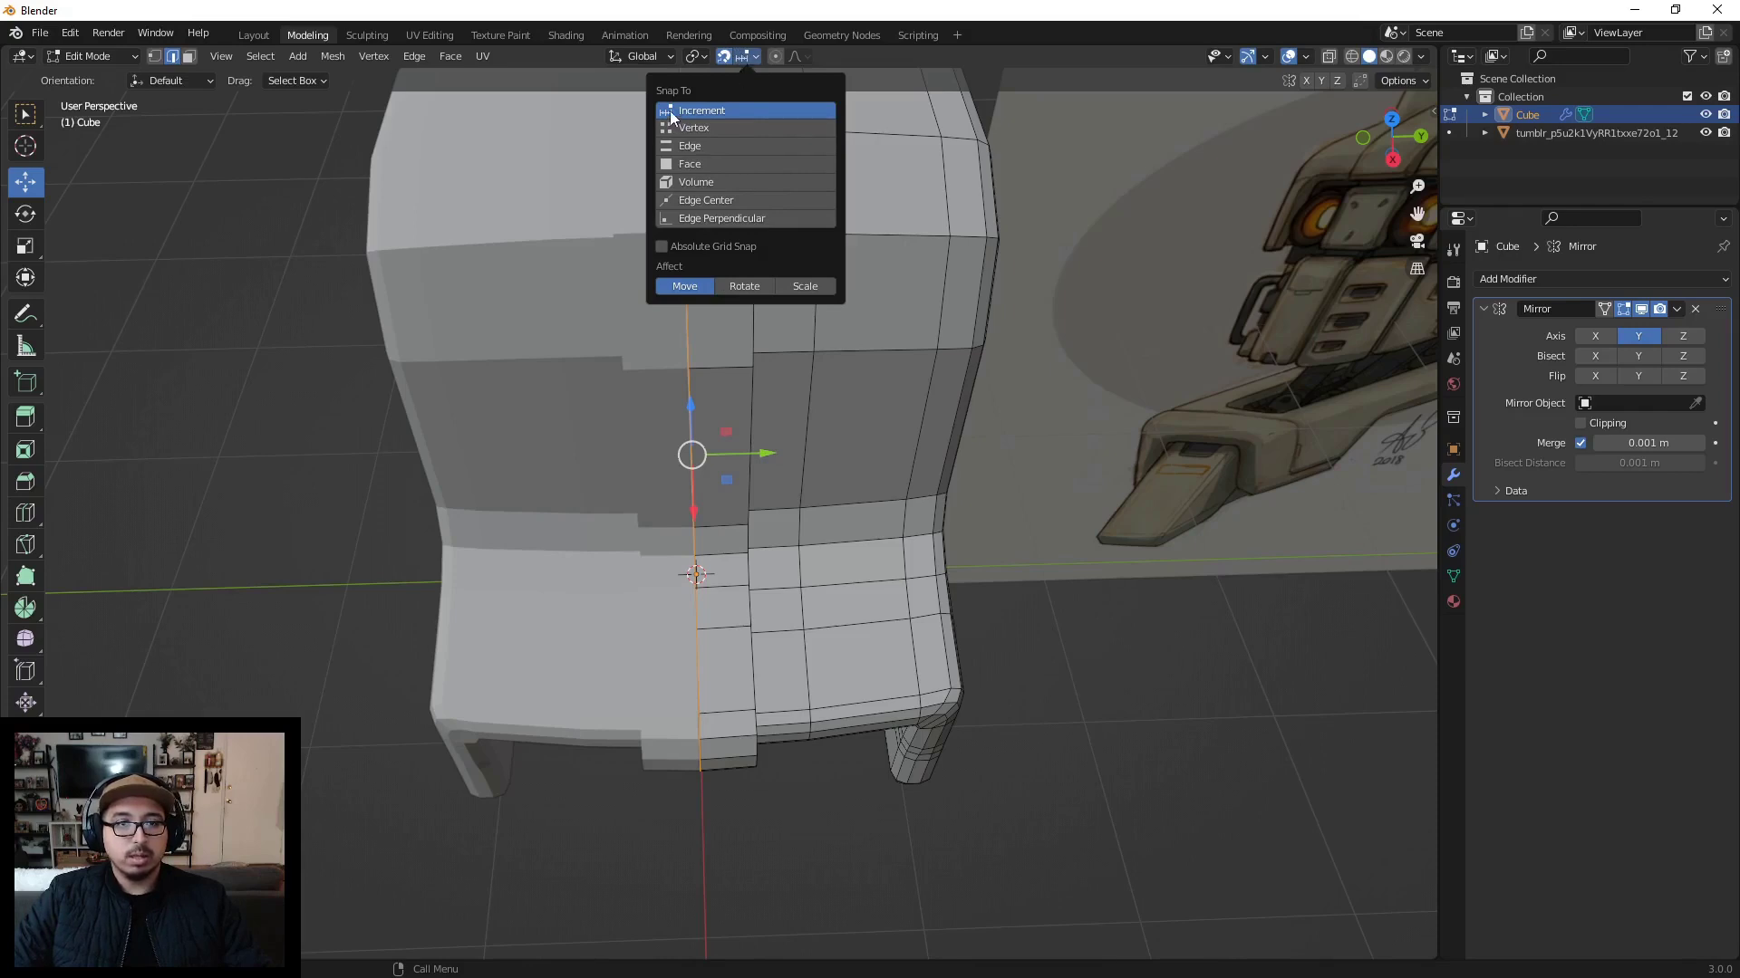
left_click(662, 246)
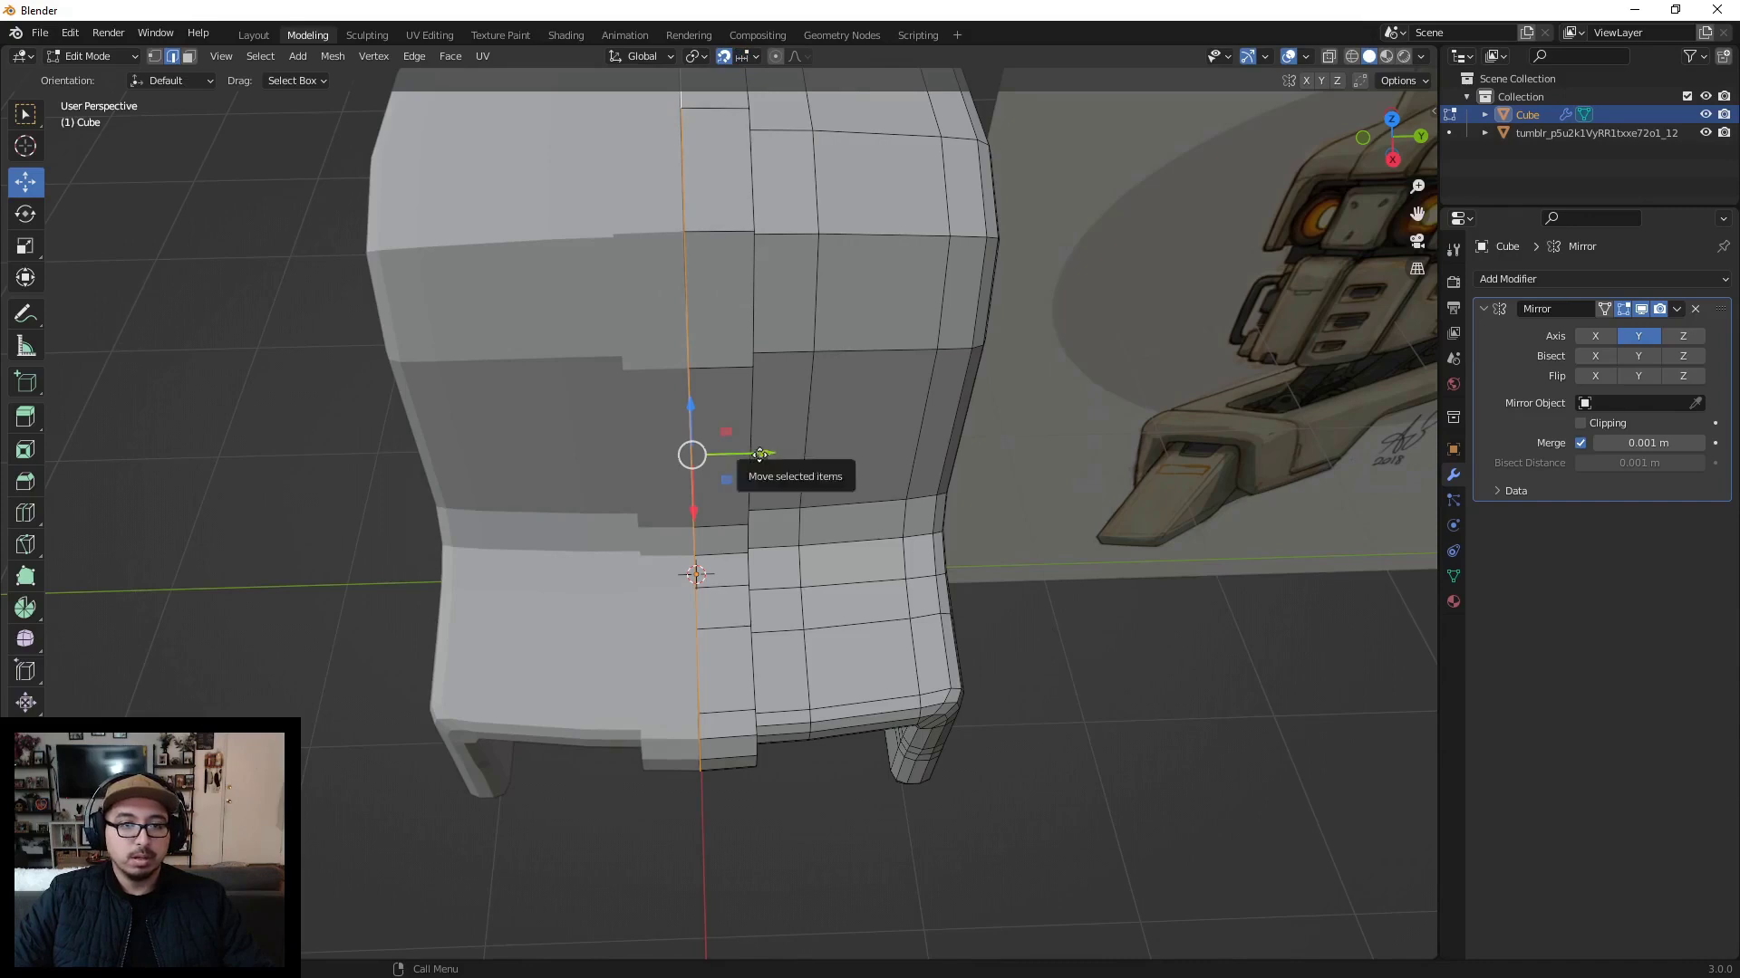
Step: Snap the seam edges onto the mirror centre line, redoing the move once
left_click_drag(762, 455, 742, 460)
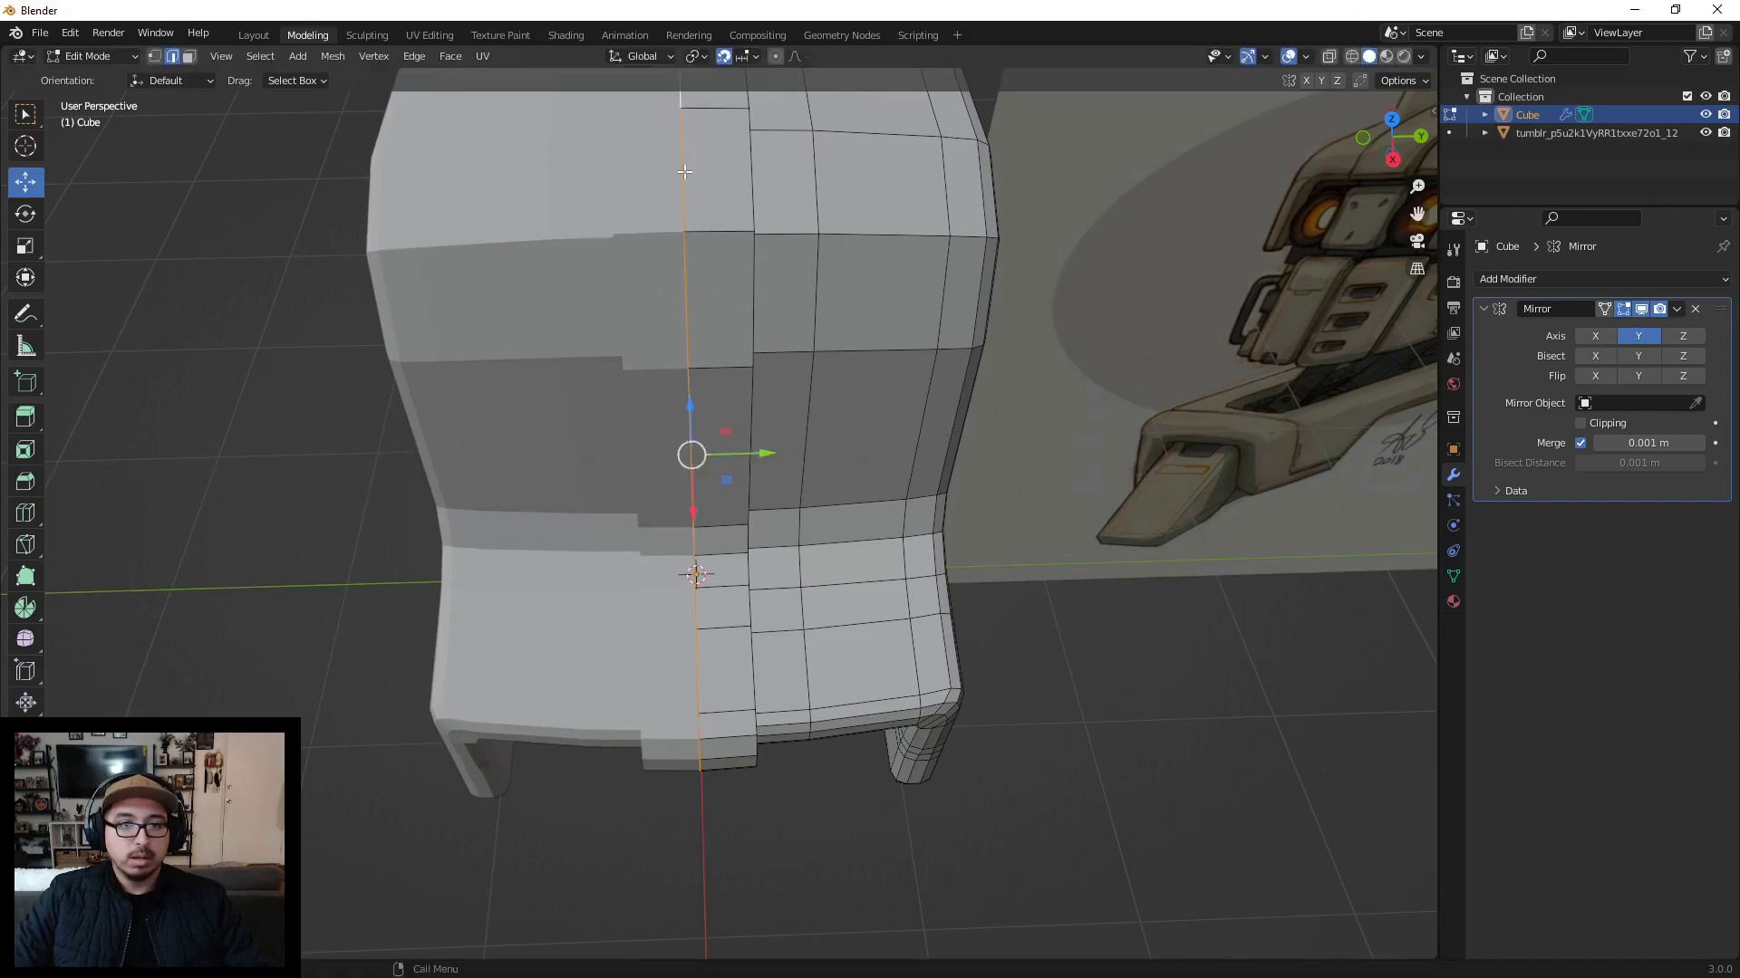
scroll(716, 357, "up", 6)
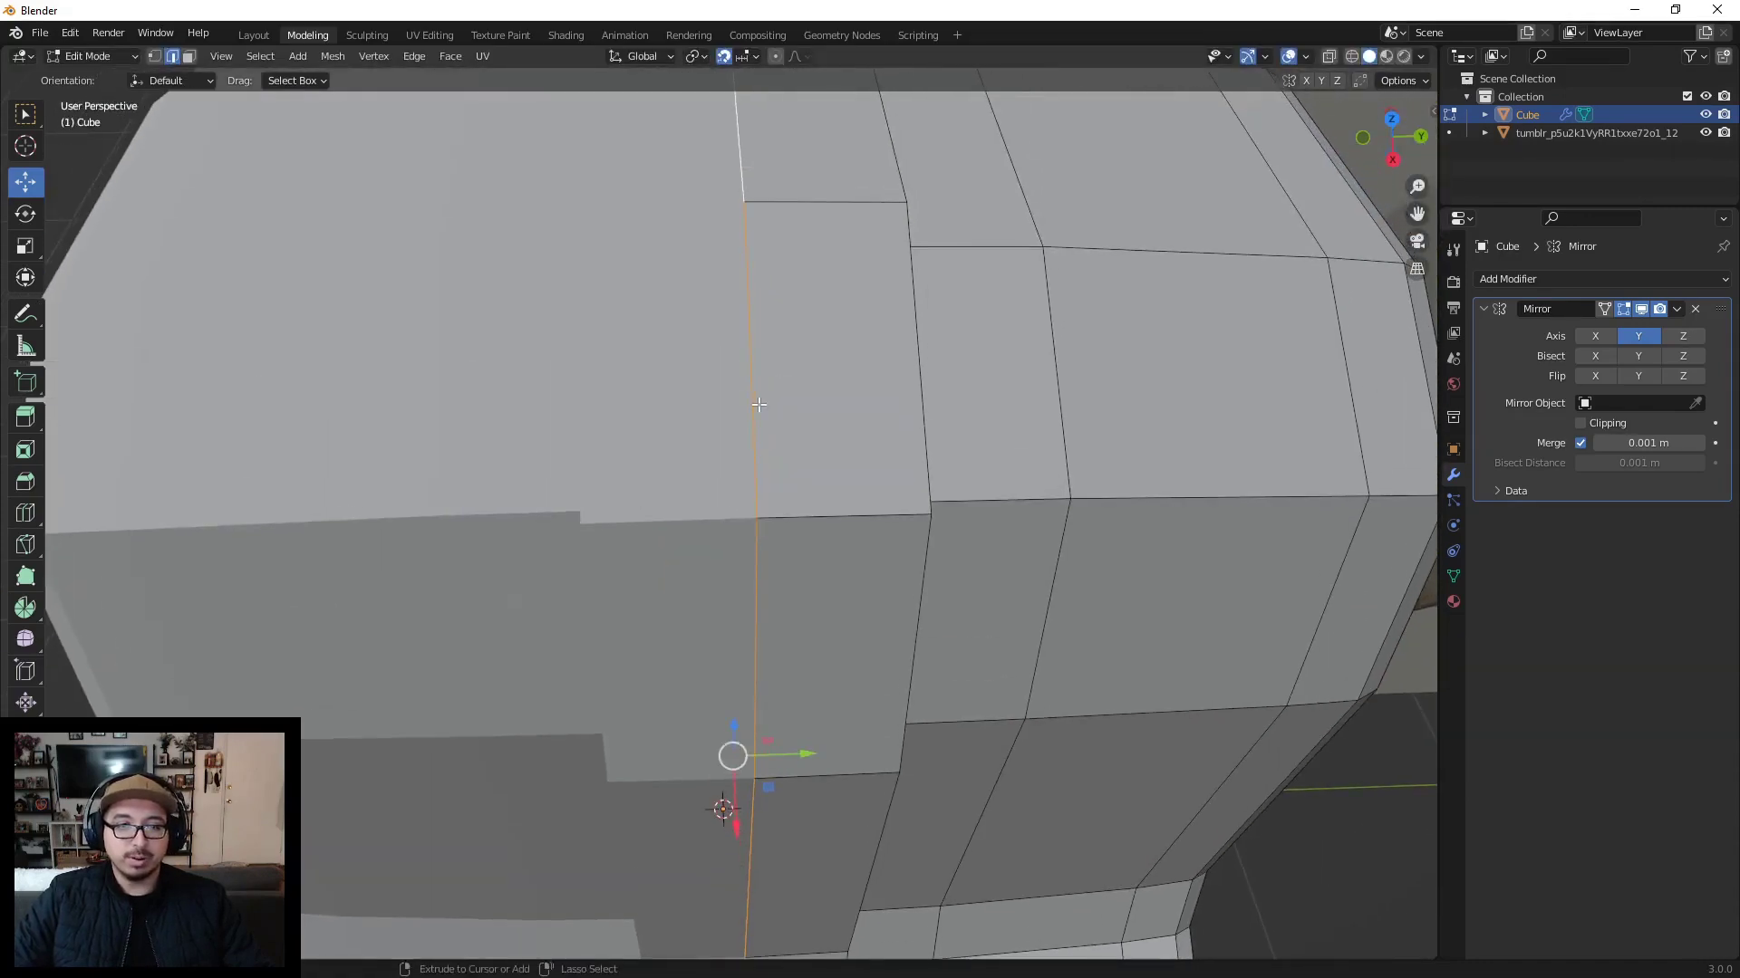
key("ctrl+z")
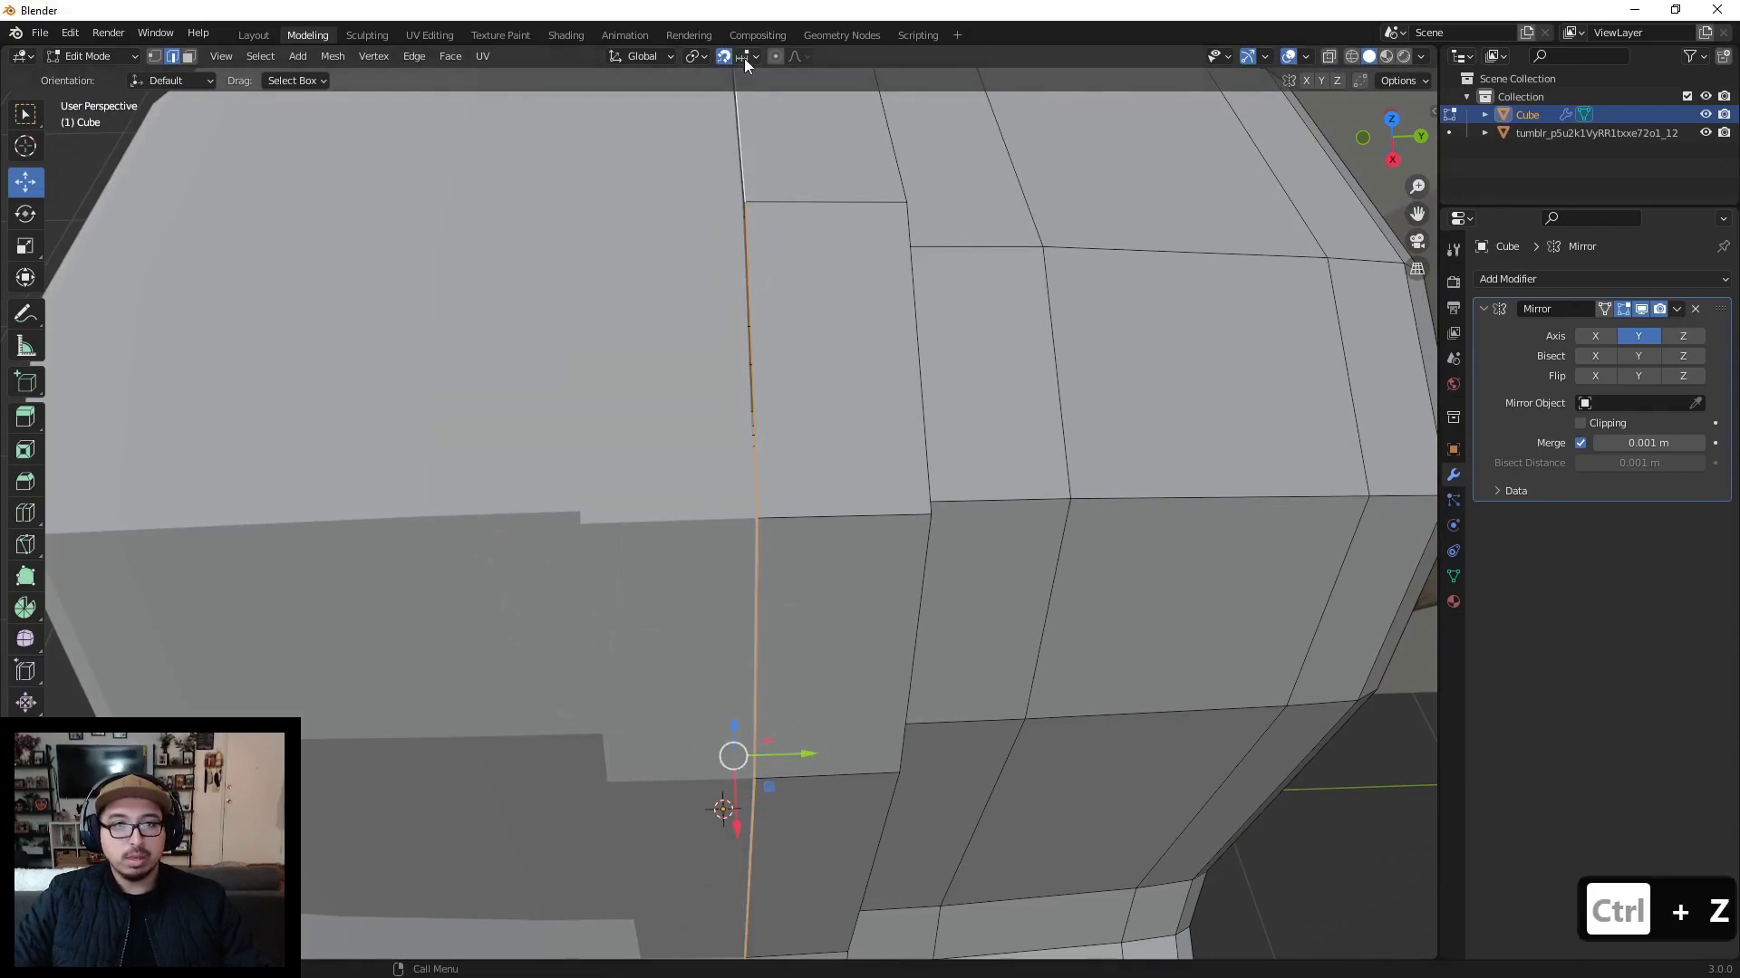
left_click_drag(806, 754, 796, 754)
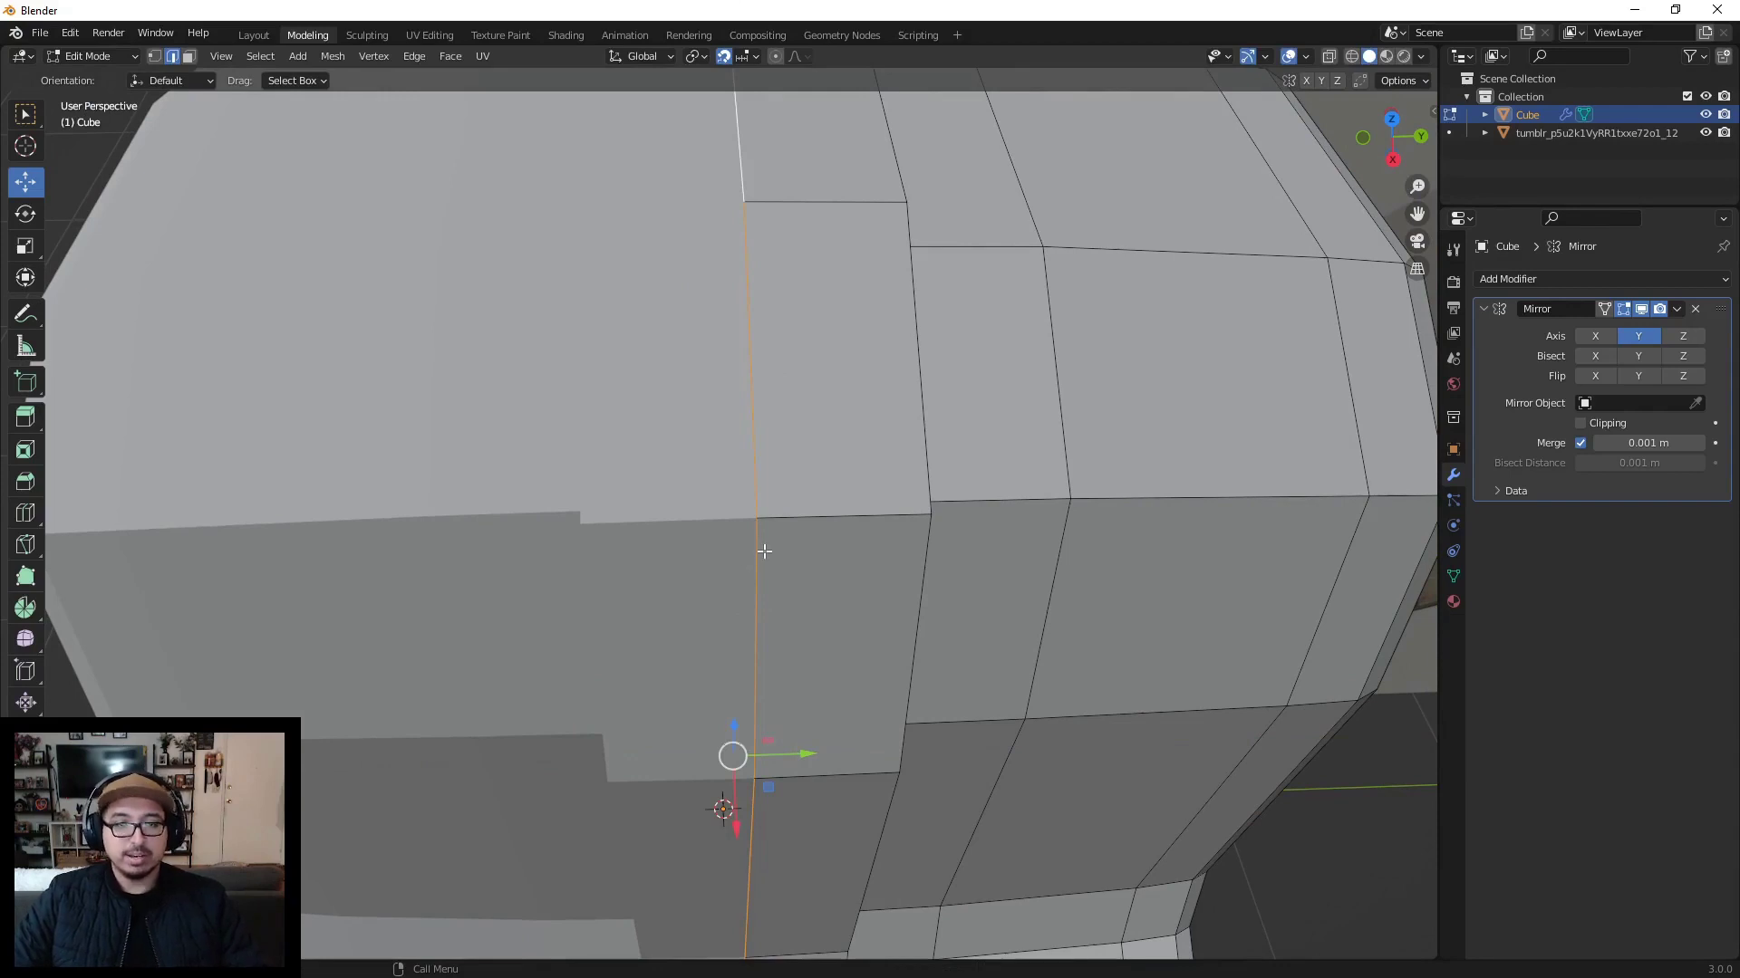
scroll(752, 542, "down", 5)
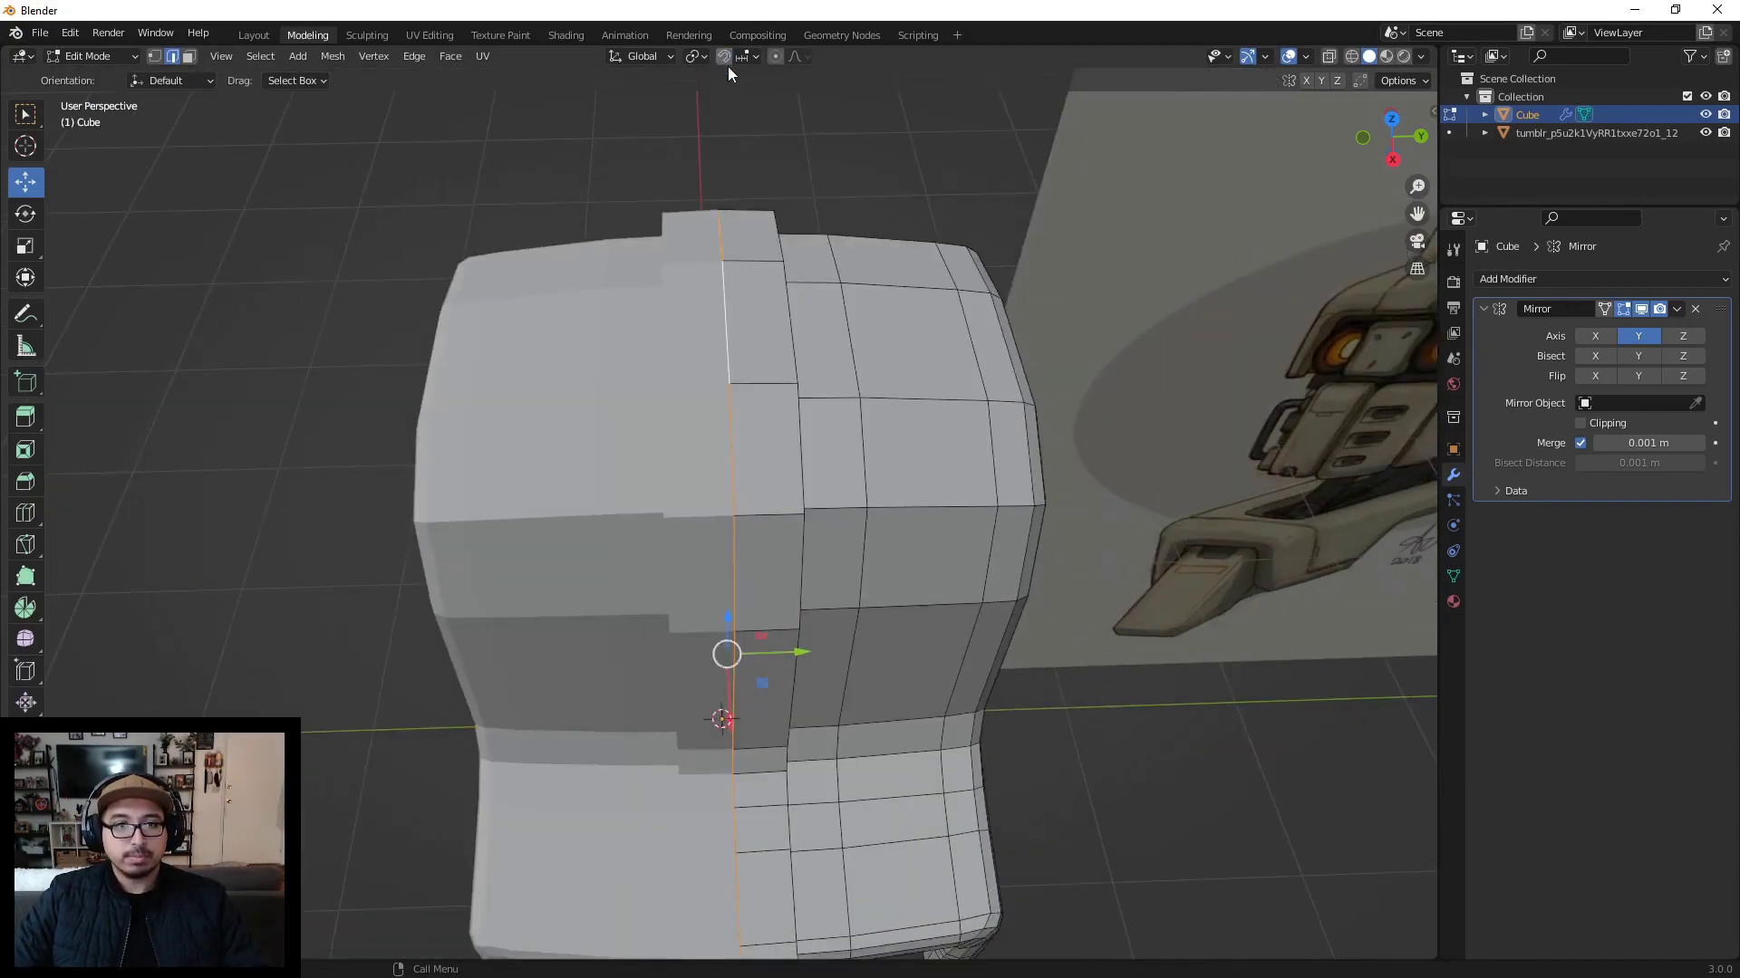
scroll(851, 695, "down", 4)
middle_click_drag(851, 695, 873, 812)
middle_click_drag(830, 759, 846, 732)
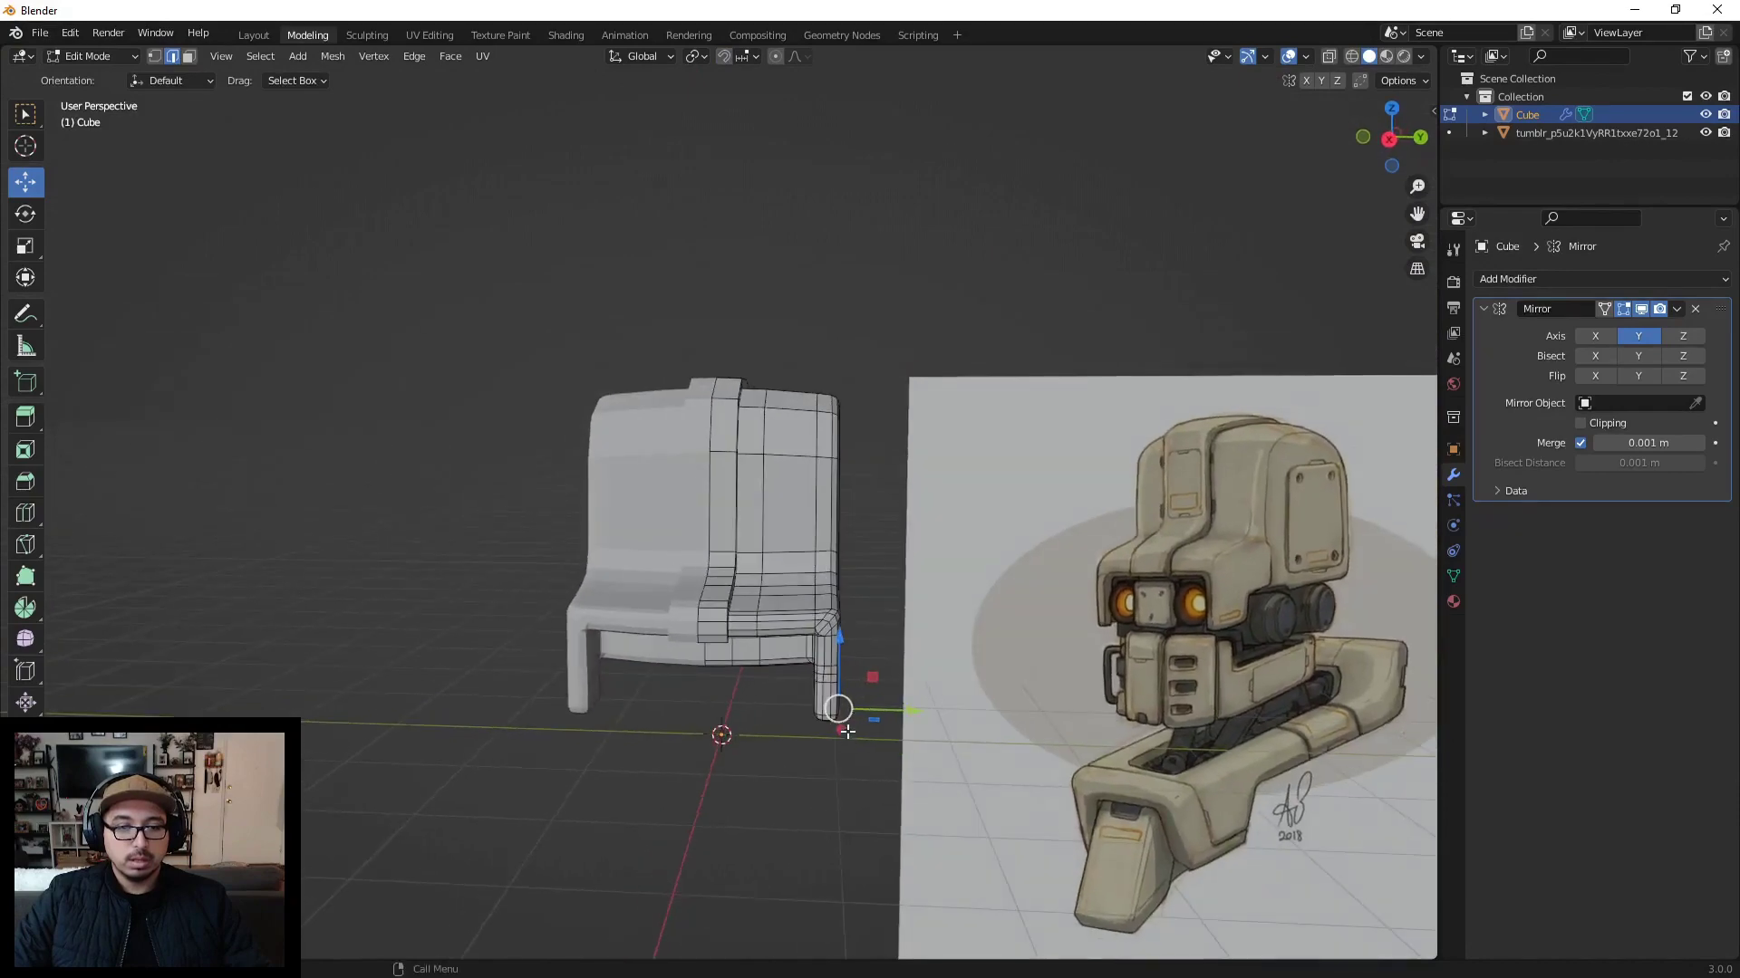
Step: Reselect the chair mesh in Object Mode and return to Edit Mode
key("Tab")
left_click(706, 769)
middle_click_drag(707, 769, 738, 598)
left_click(660, 494)
key("Tab")
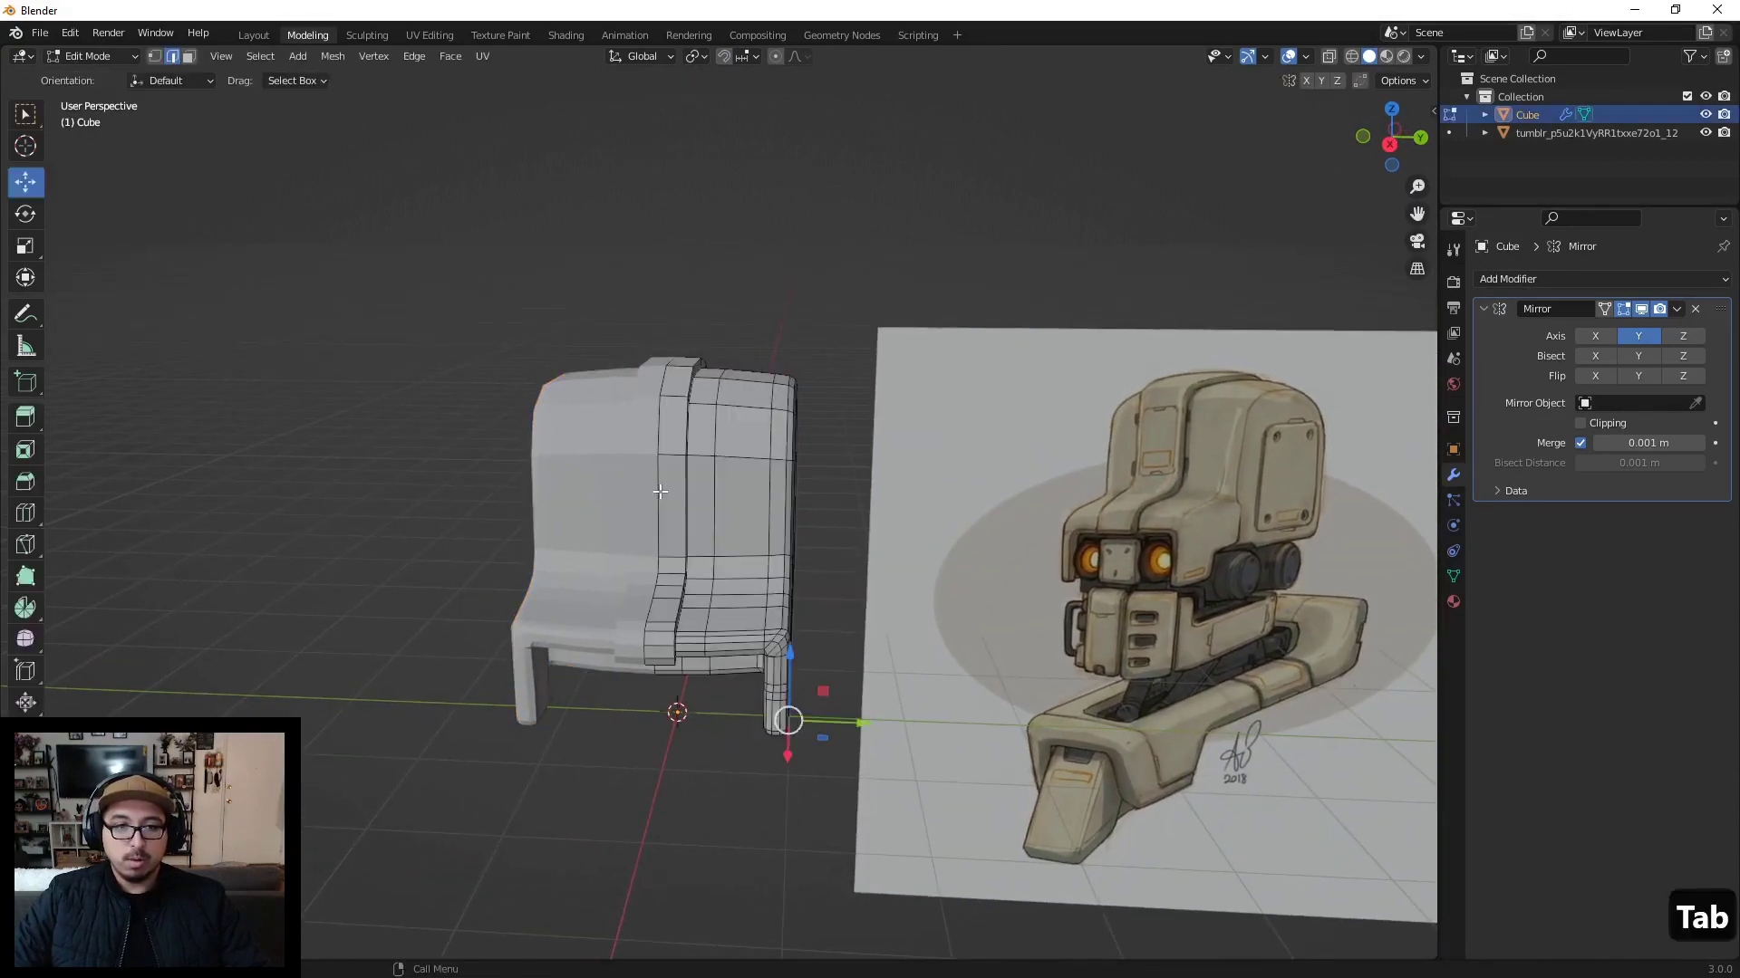
middle_click_drag(708, 490, 661, 444)
scroll(608, 395, "up", 3)
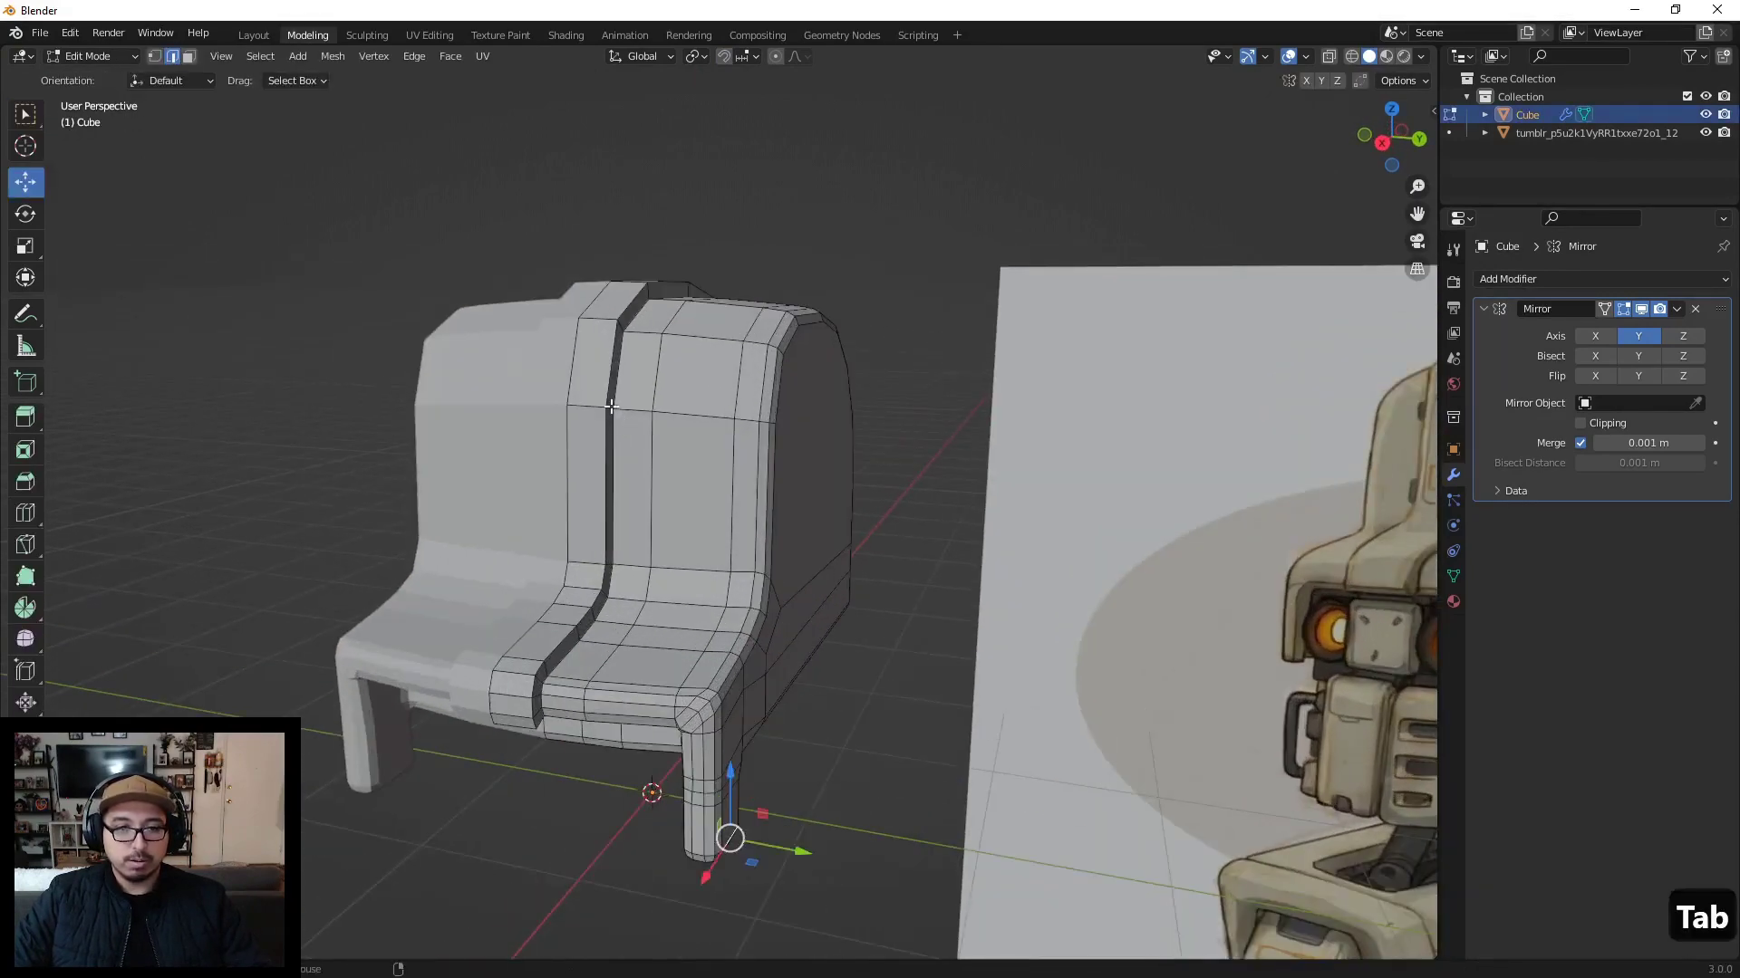
Step: Select the centre groove face loop and nudge it slightly along Y
left_click(610, 406, "alt")
left_click(188, 56)
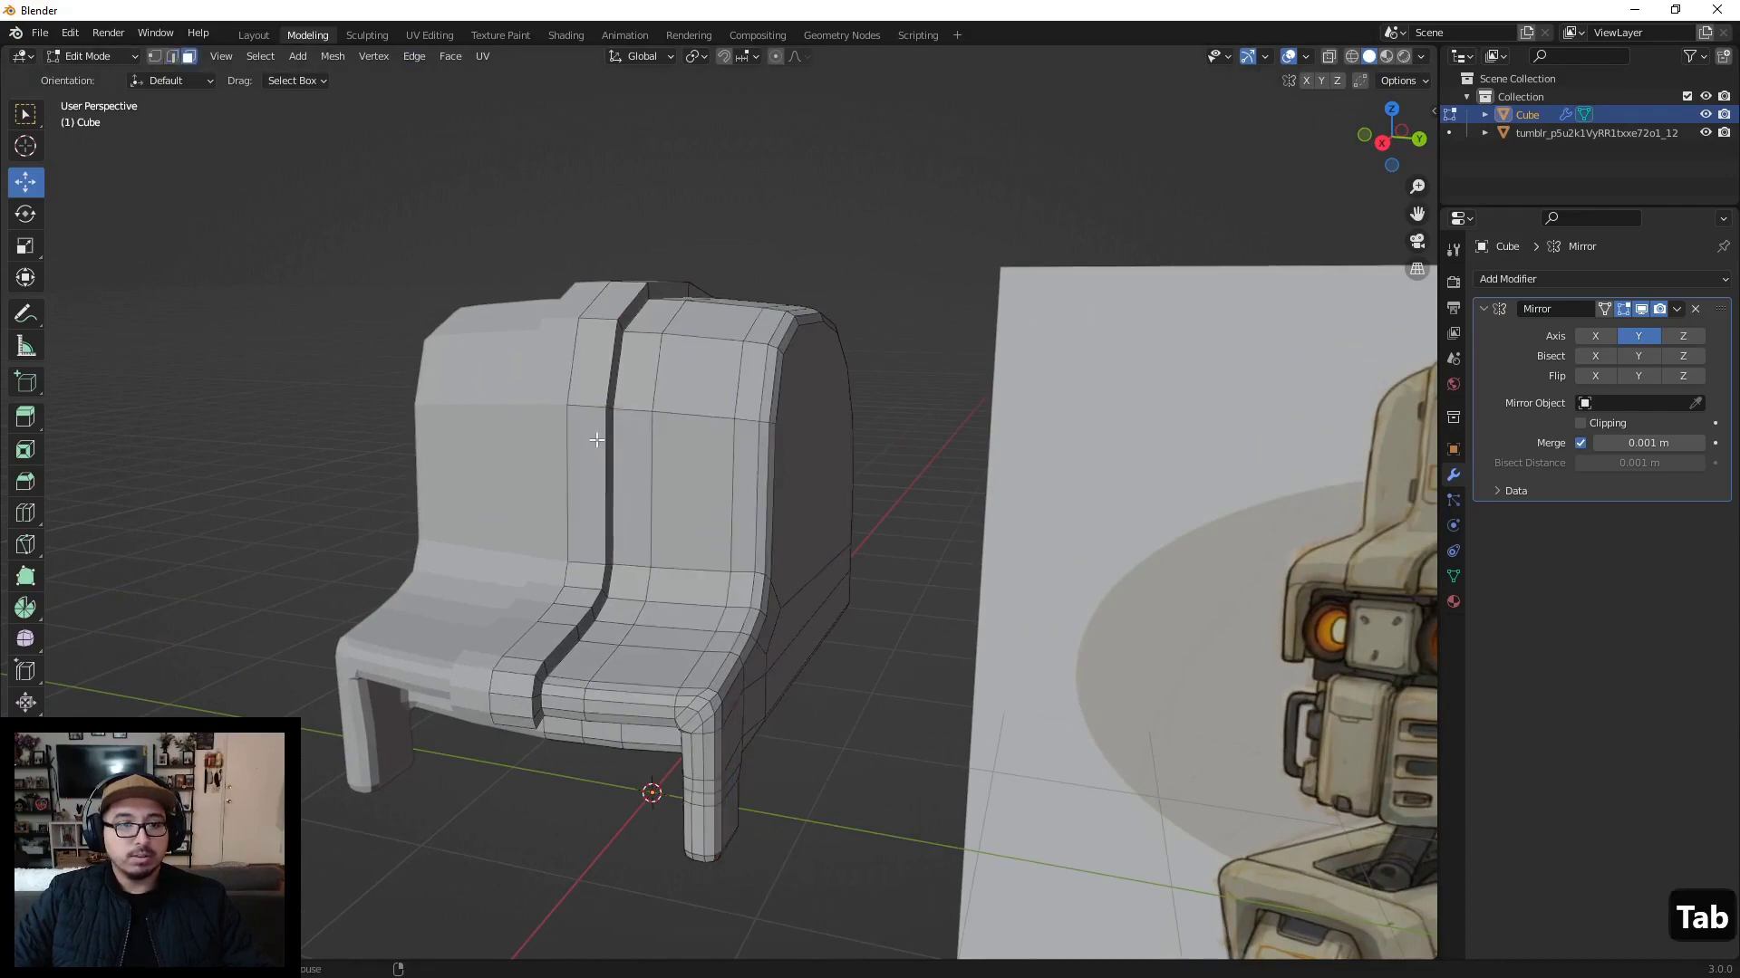
left_click(612, 407, "alt")
middle_click_drag(613, 407, 633, 409)
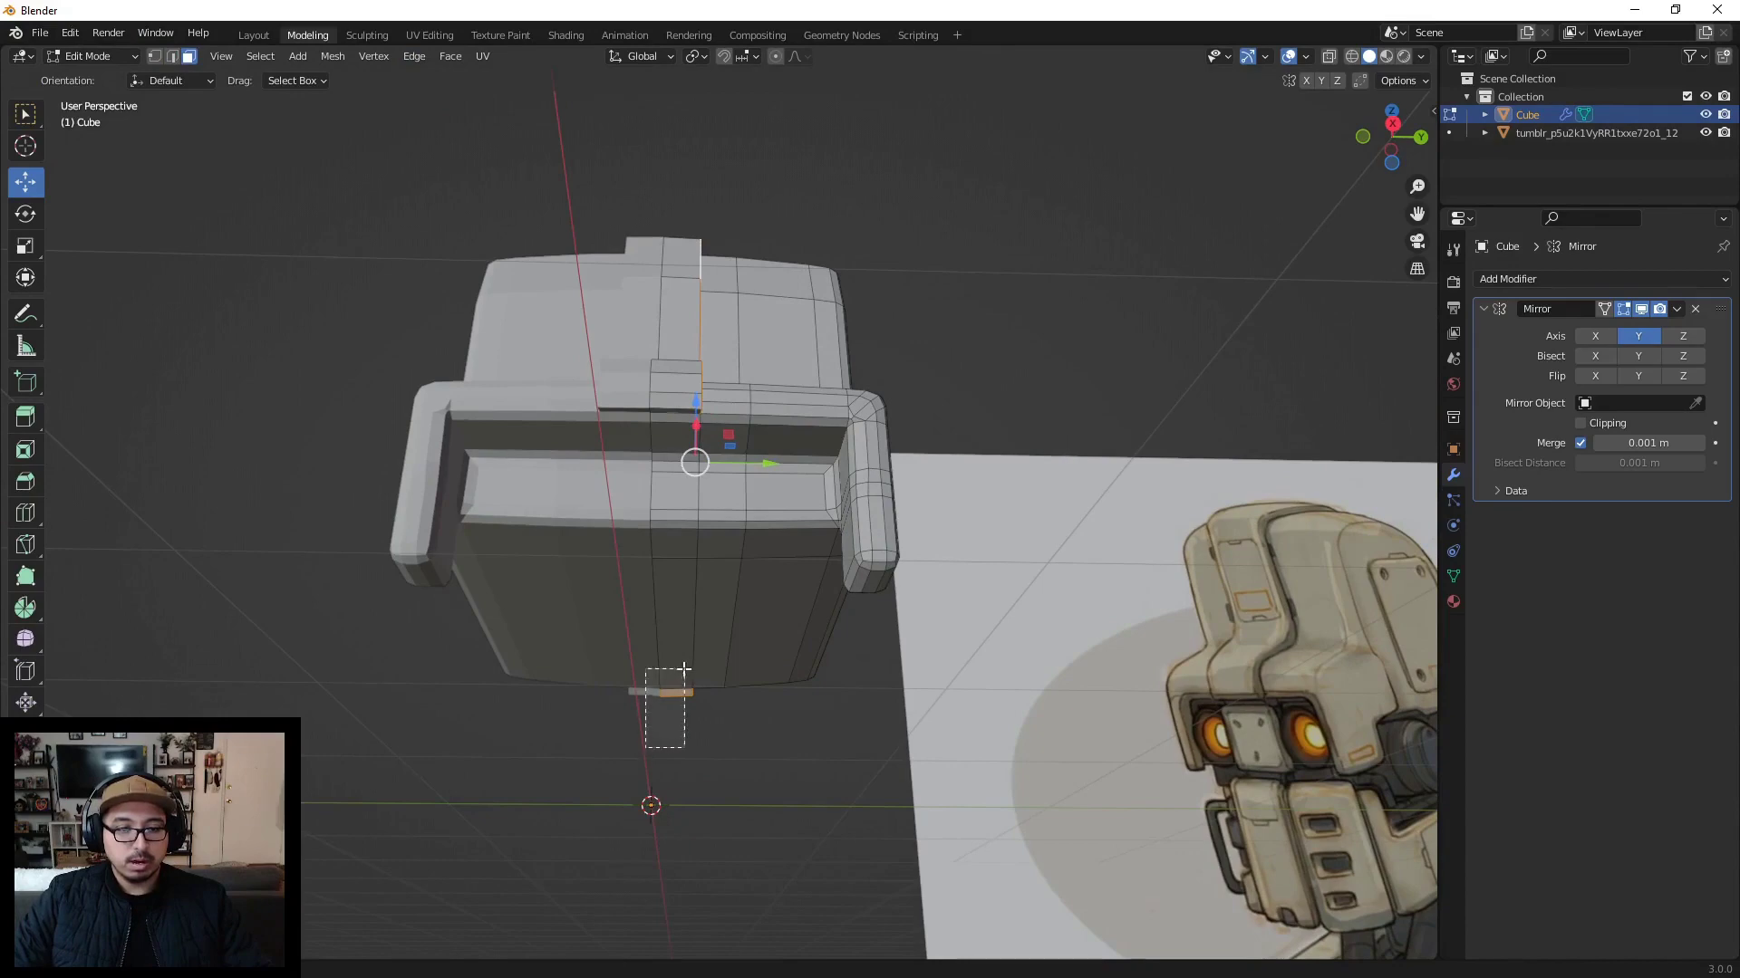
mouse_move(729, 457)
middle_mouse_down()
mouse_move(734, 505)
mouse_move(750, 451)
middle_mouse_up()
left_click_drag(751, 560, 754, 543)
Step: Review the grooved chair from several angles in Object Mode
key("Tab")
scroll(790, 622, "down", 5)
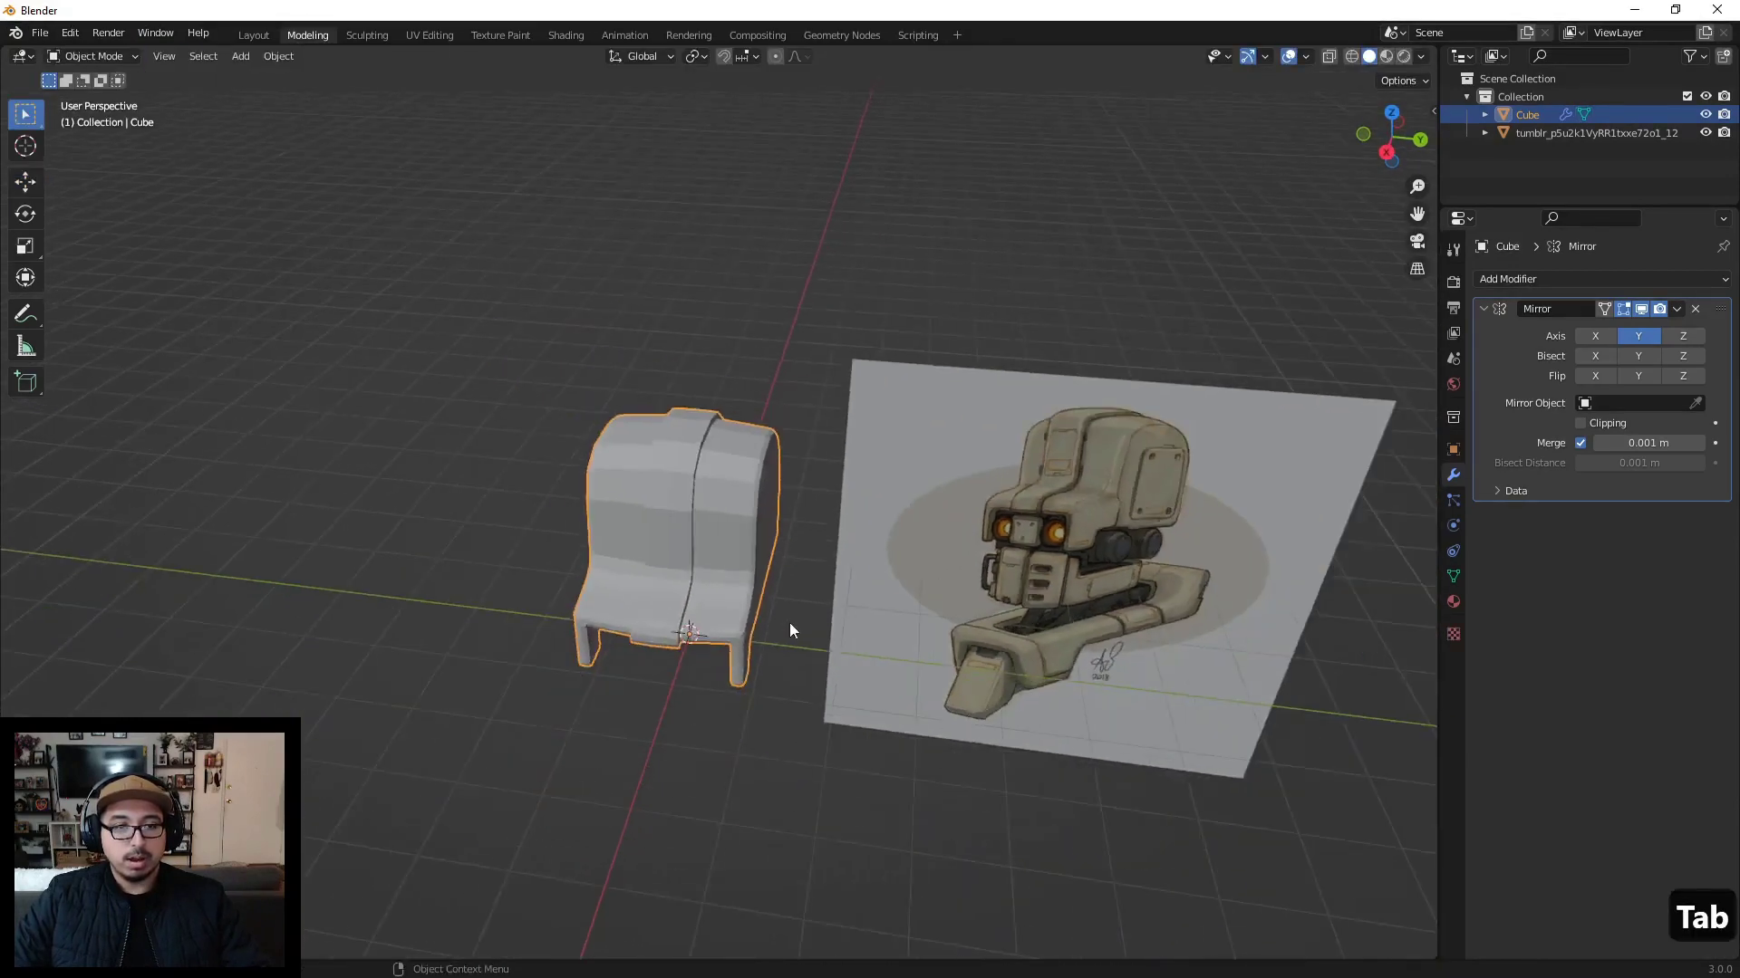
middle_click_drag(790, 623, 737, 551)
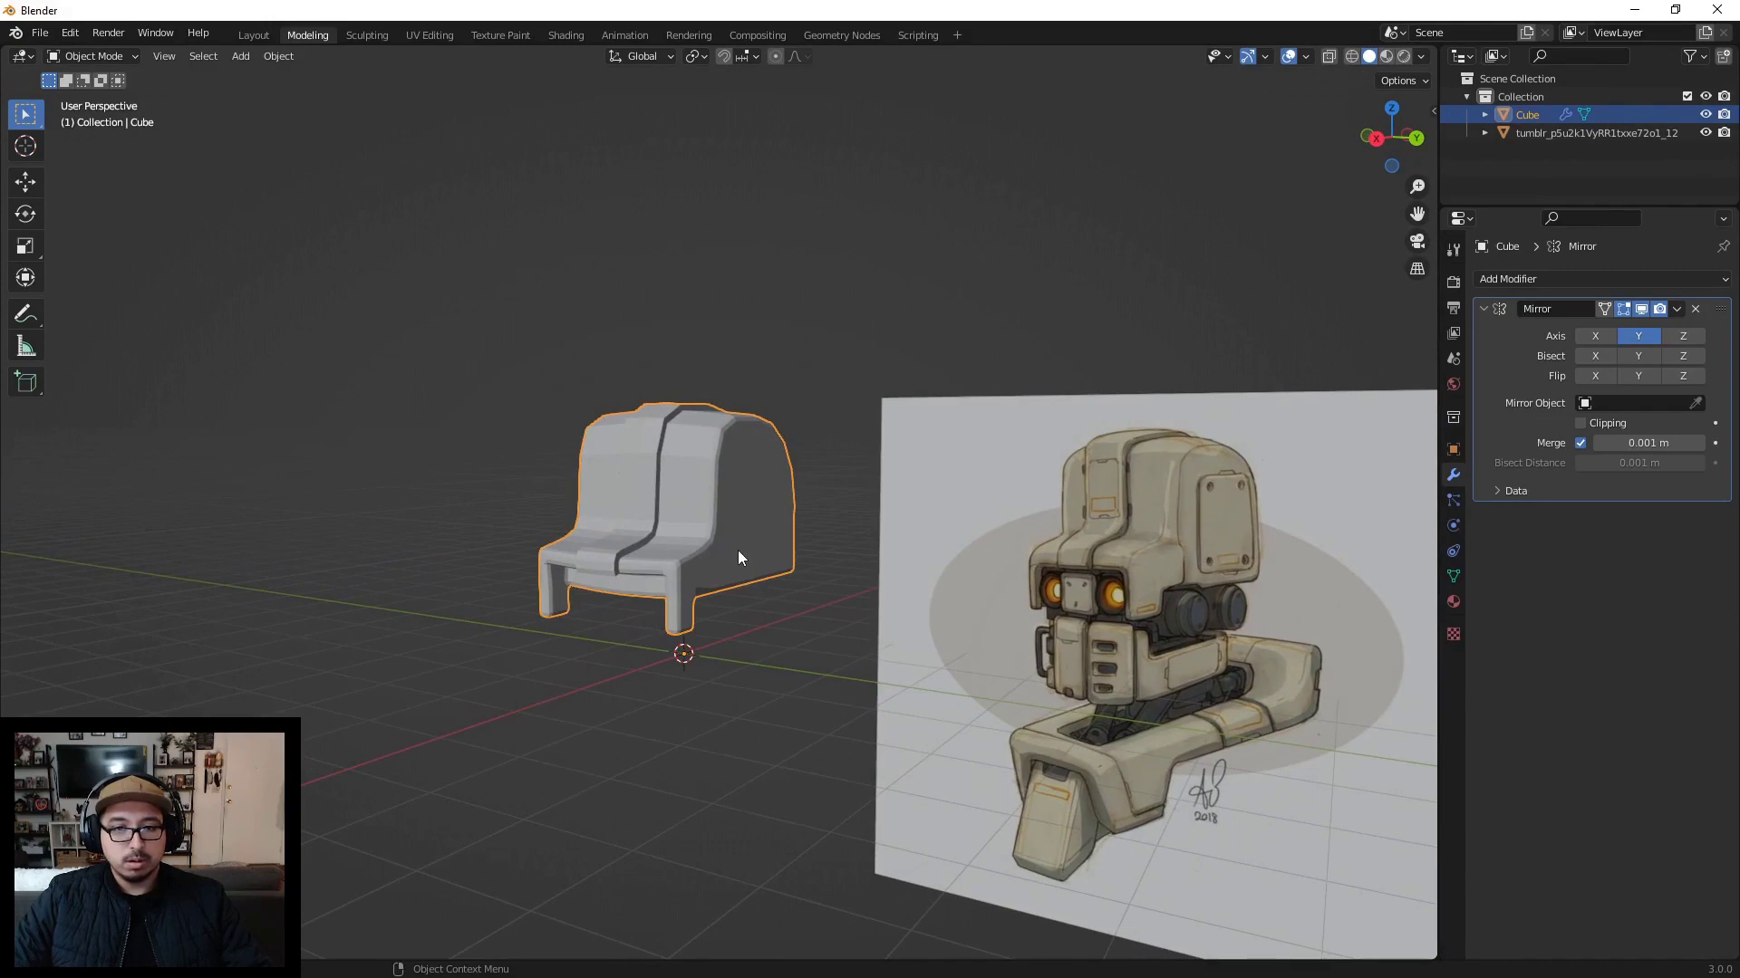
middle_click_drag(738, 551, 721, 590)
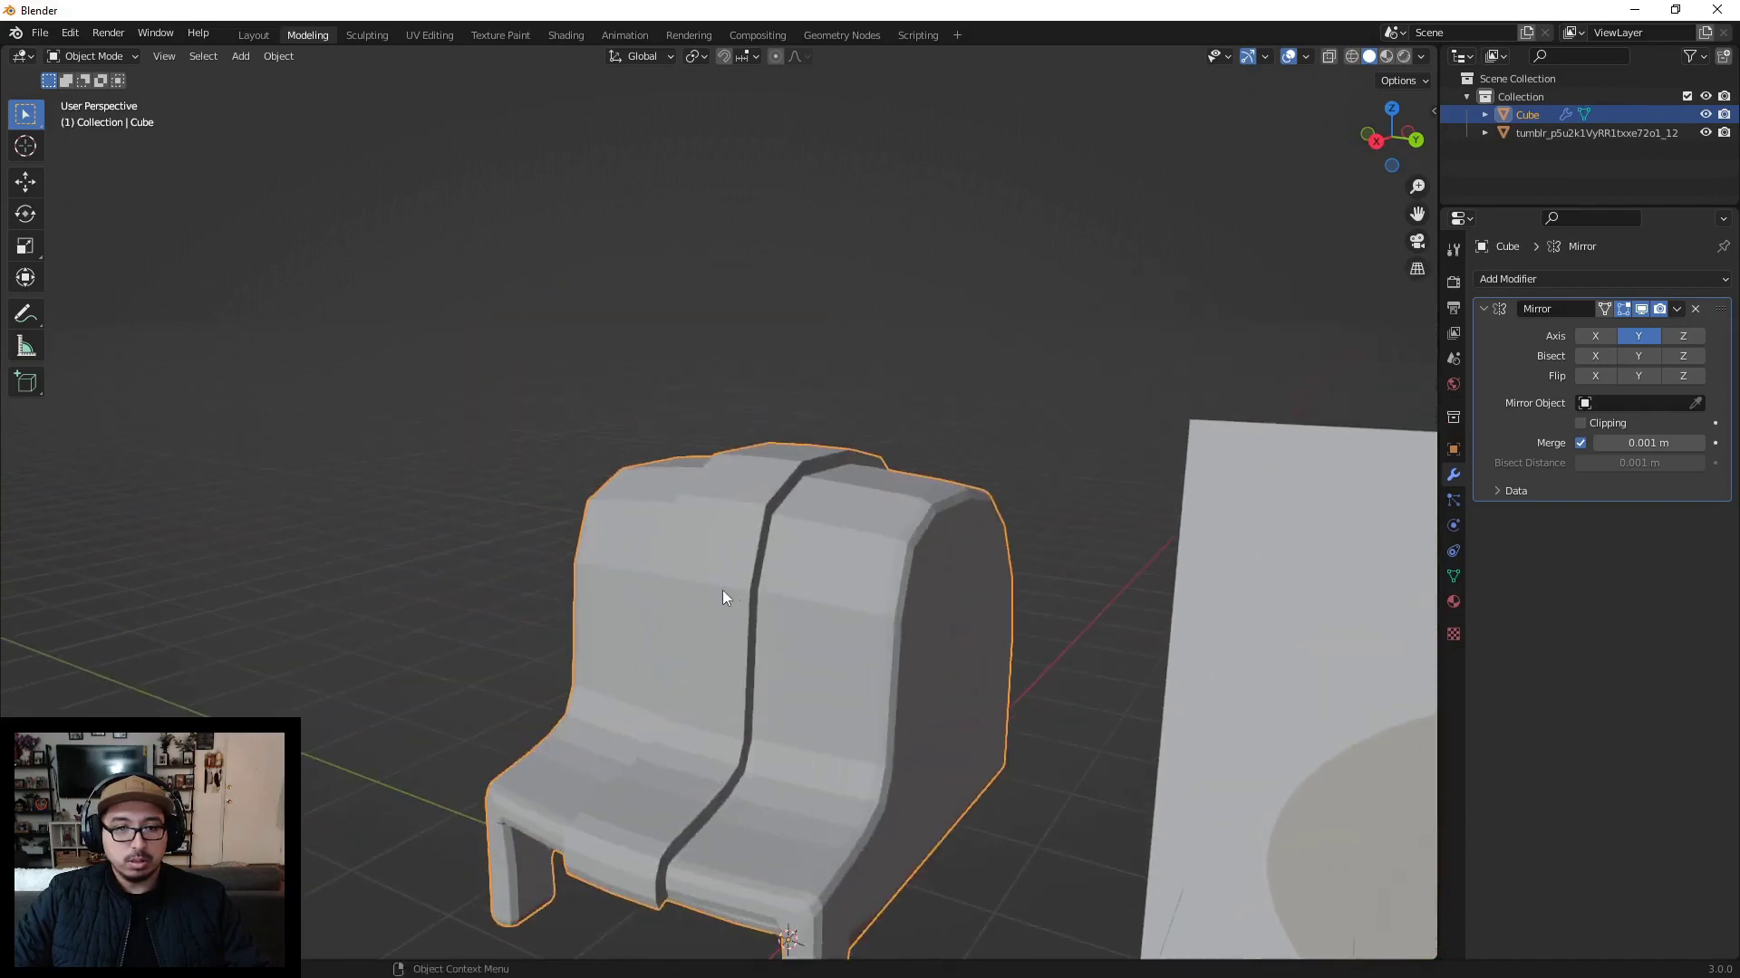
key("Tab")
Step: Select an edge loop across the backrest and raise it upward
left_click(843, 609, "alt")
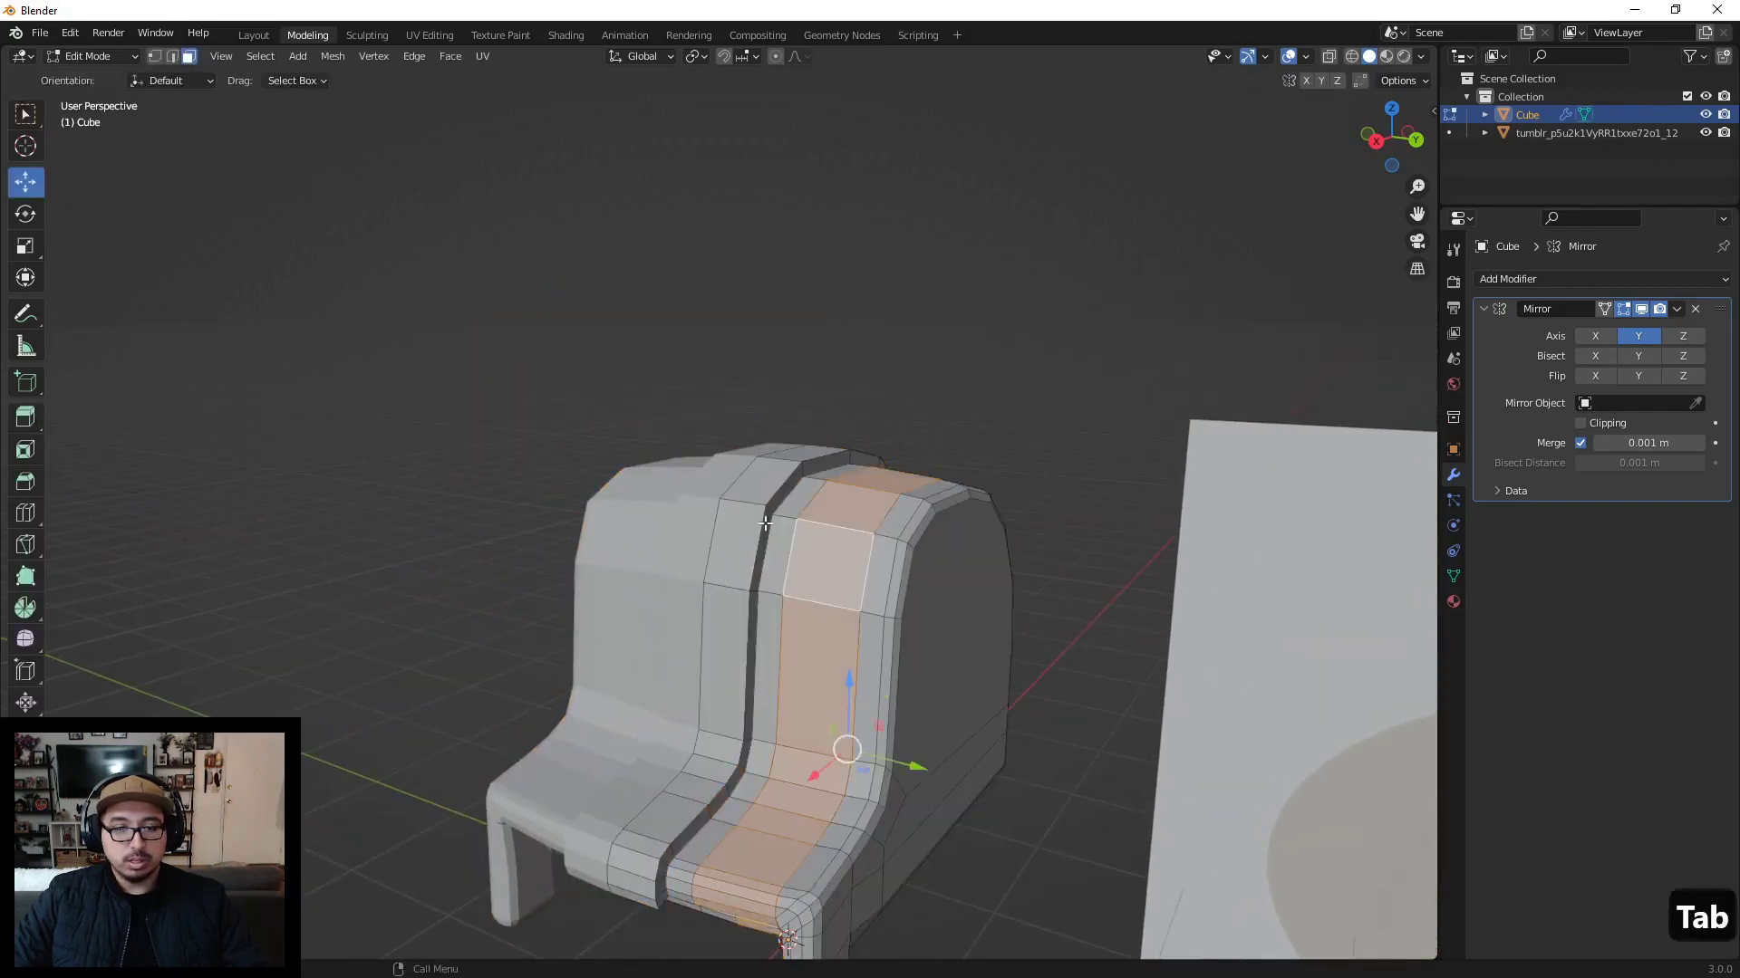
left_click(169, 58)
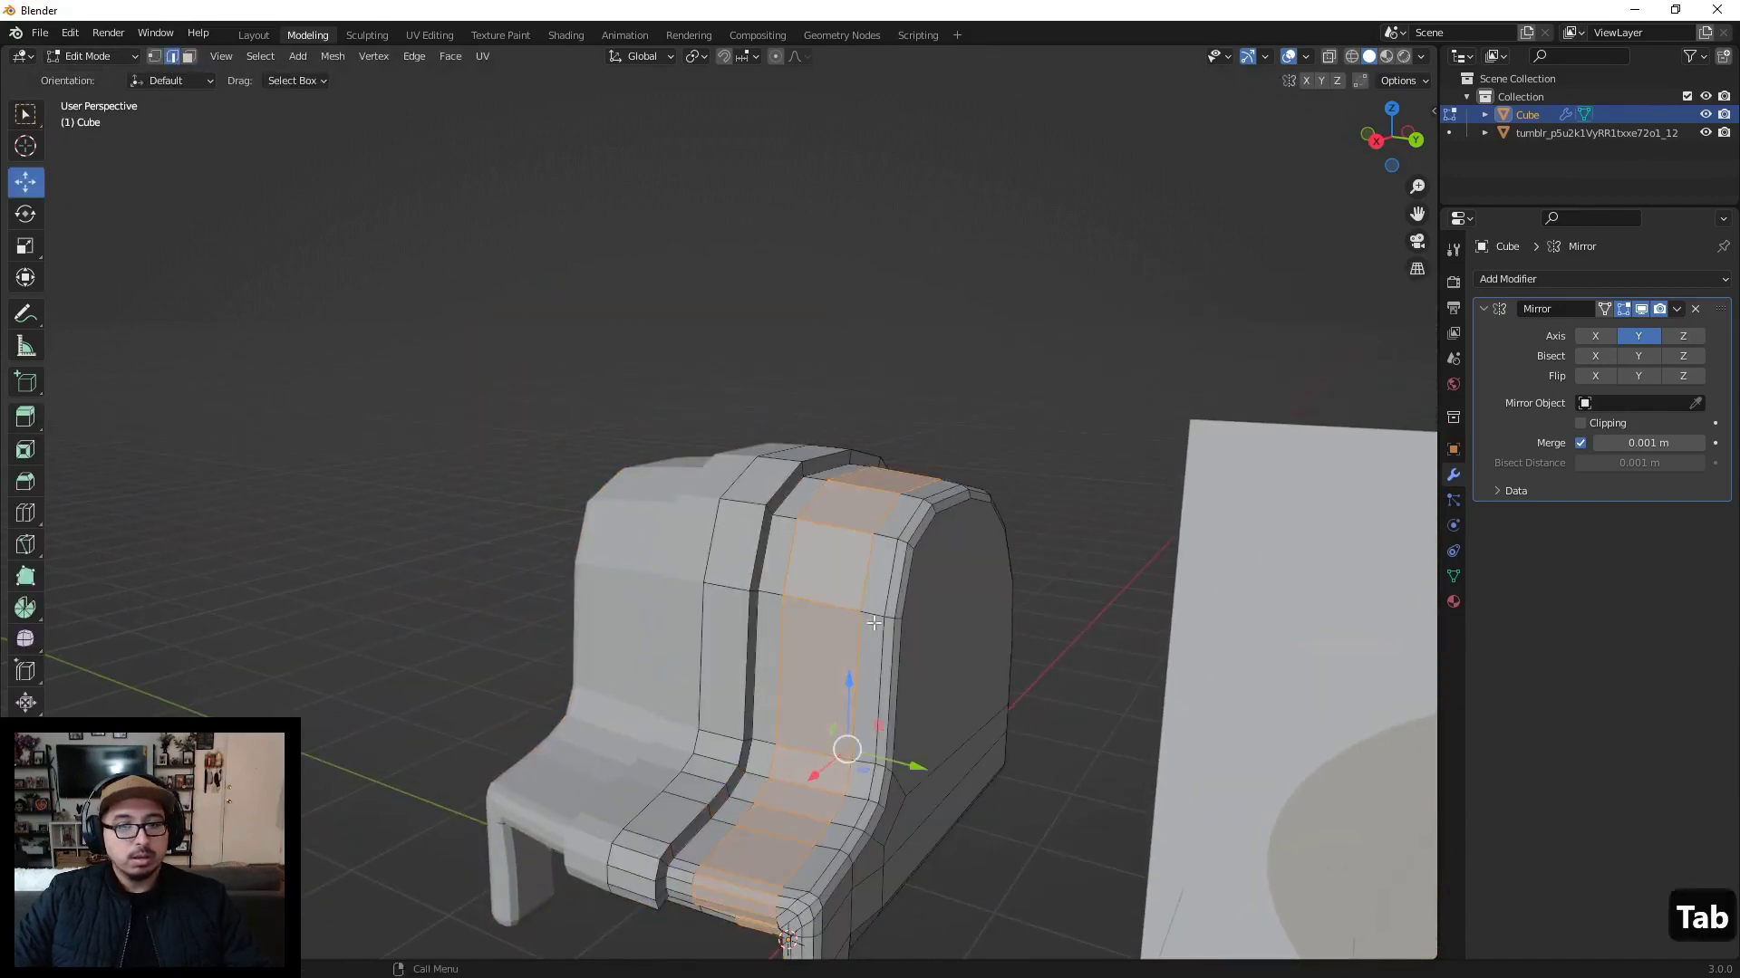
left_click(822, 605, "alt")
left_click_drag(816, 531, 823, 499)
scroll(932, 563, "down", 2)
middle_click_drag(933, 563, 672, 533, "shift")
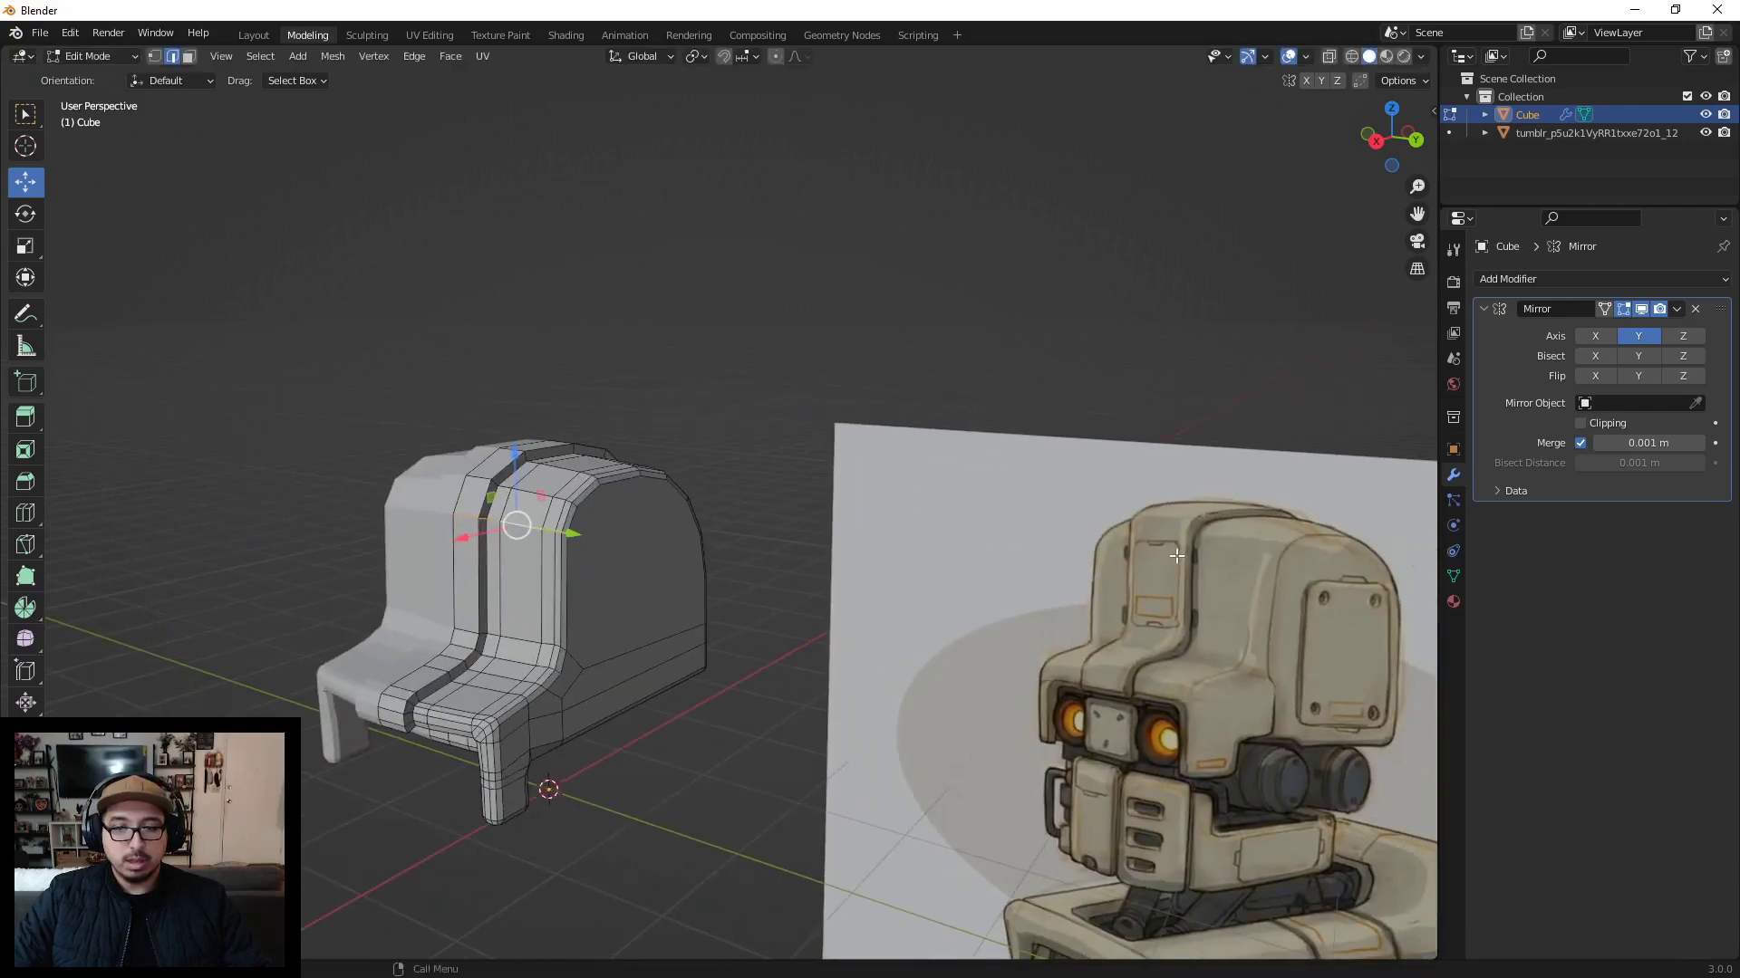
Step: Shift the backrest's top edge loops along X, constraining one move to the X–Z plane
left_click(531, 487, "alt")
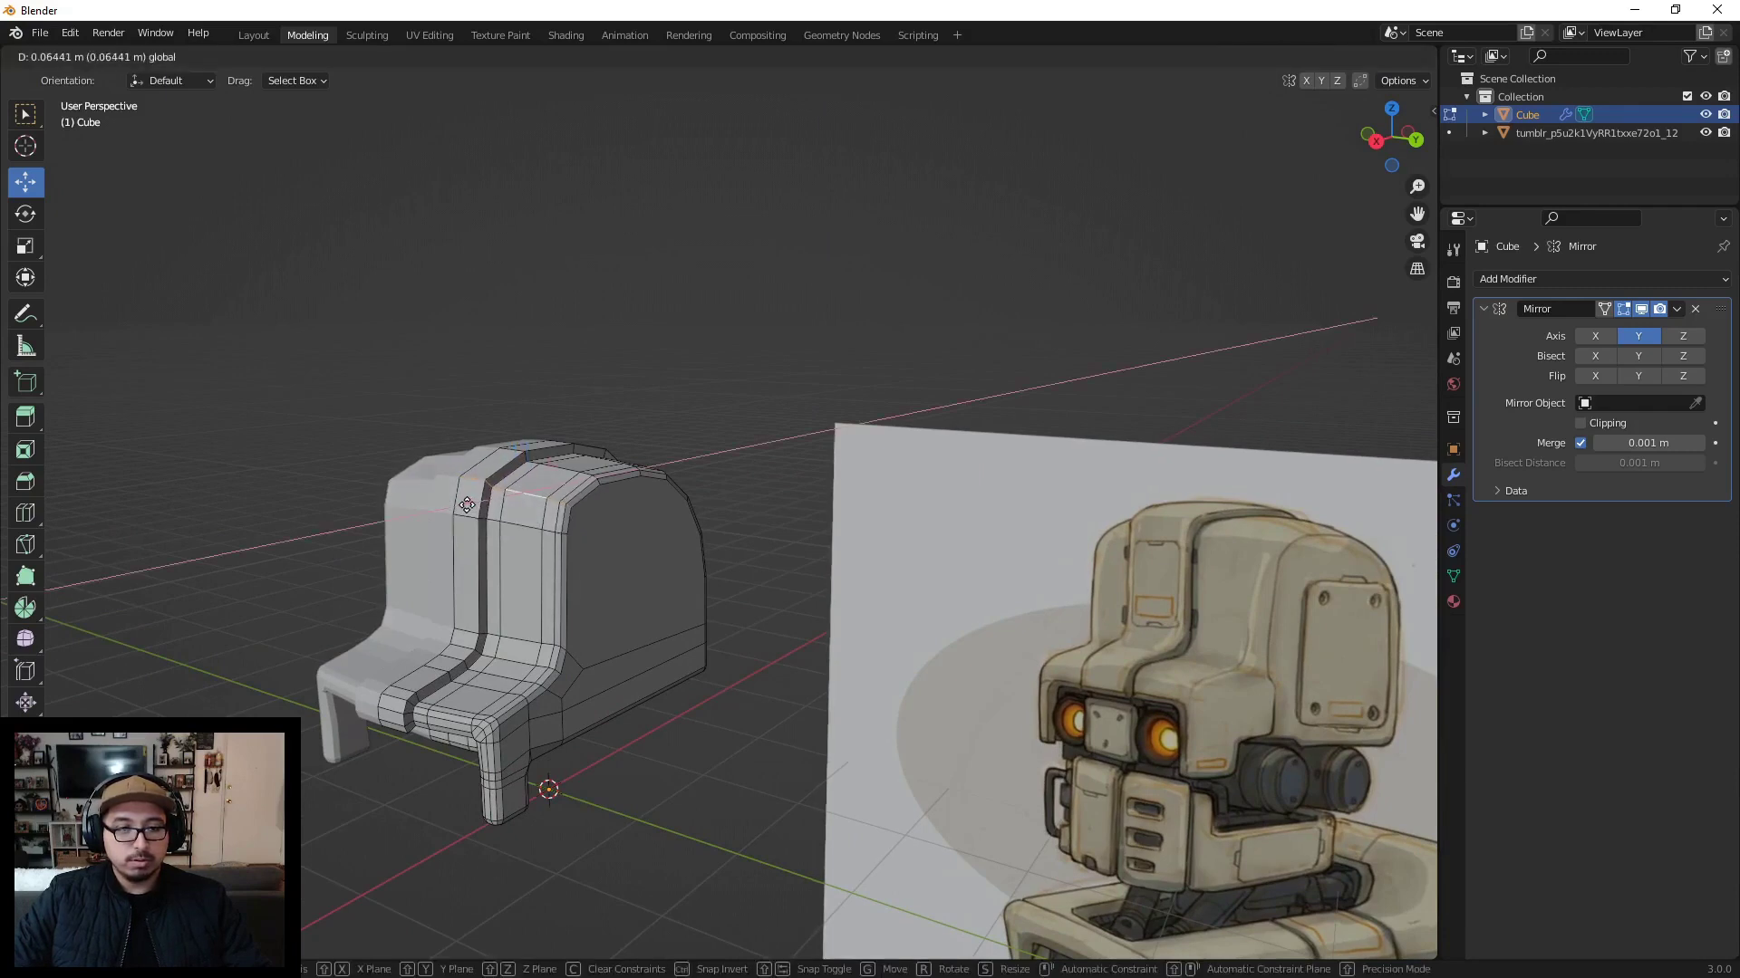
left_click(568, 466, "alt")
left_click(566, 465, "alt")
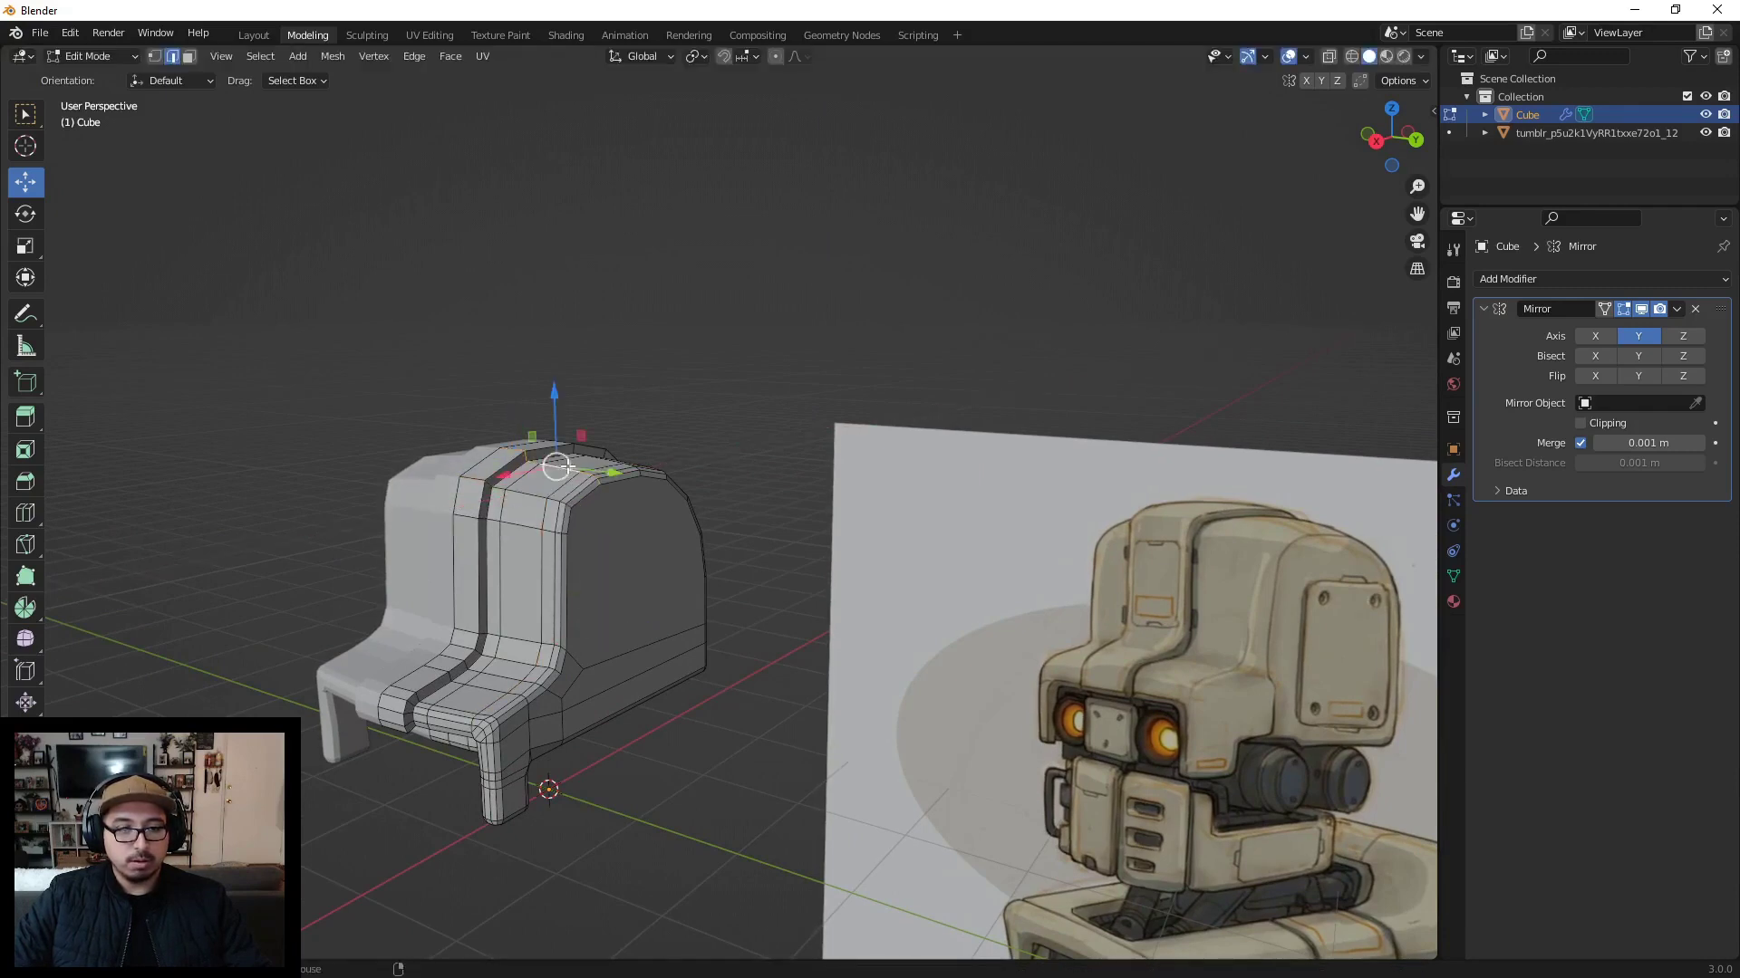
left_click_drag(513, 477, 487, 478)
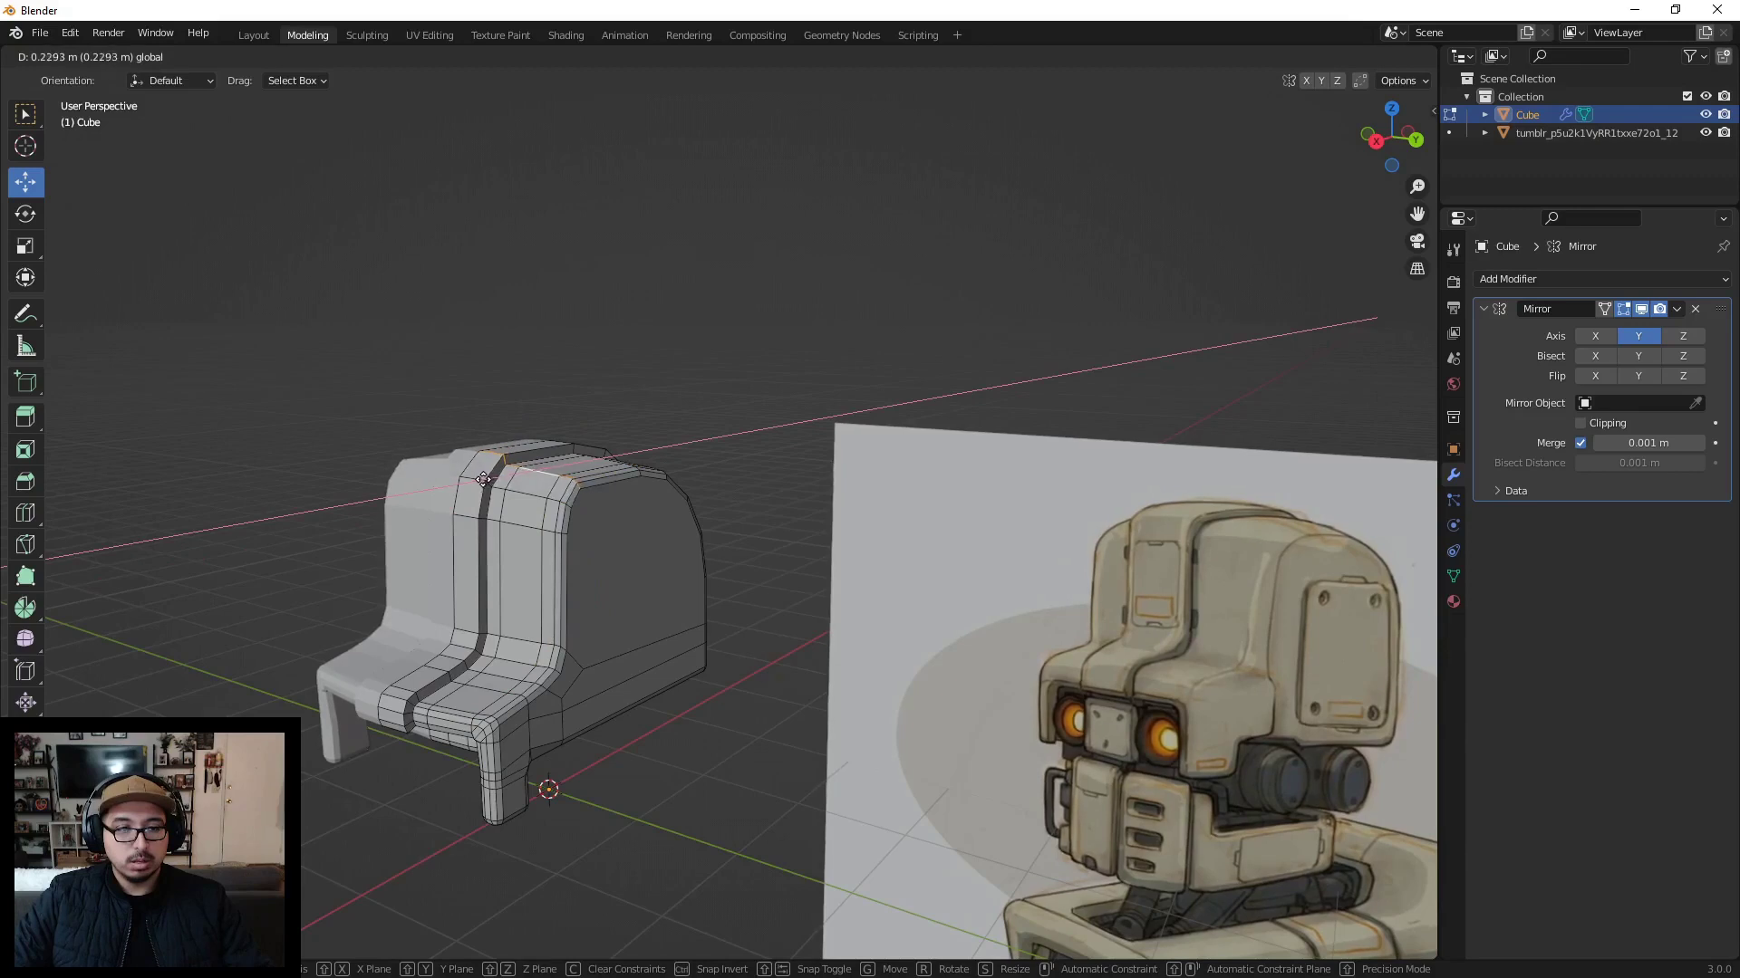
left_click(480, 481)
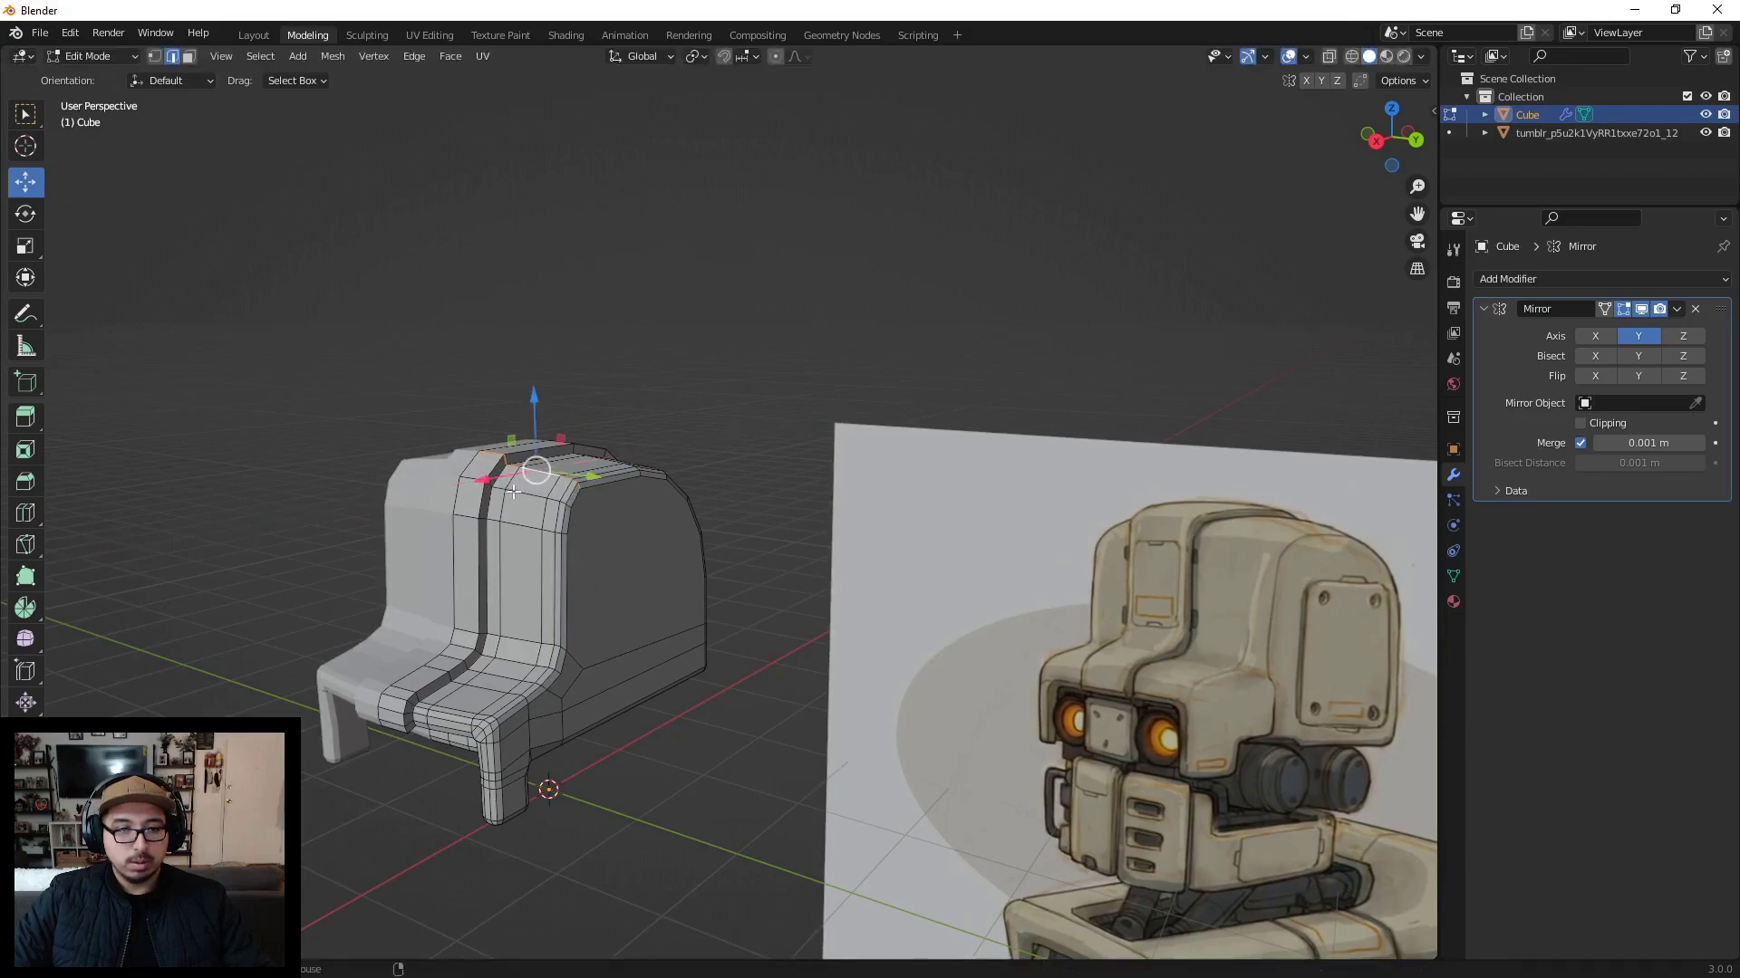
left_click(500, 463)
key("g")
key("shift+y")
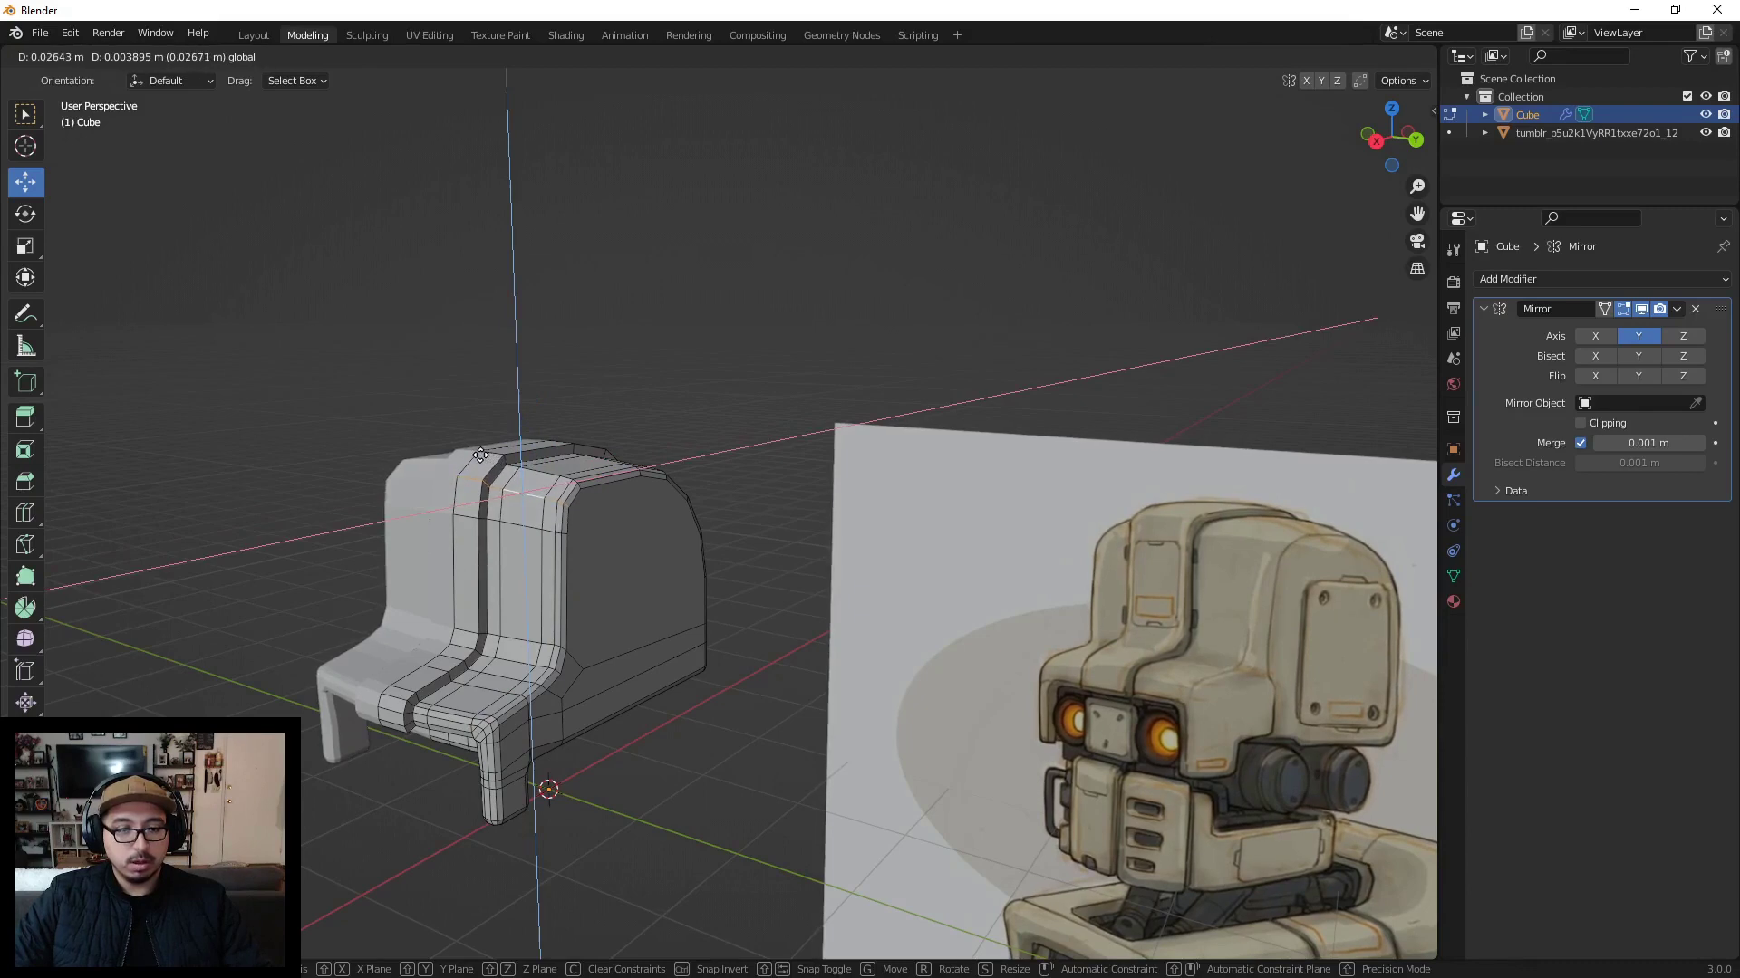
left_click(482, 457)
mouse_move(497, 460)
middle_mouse_down("shift")
mouse_move(626, 476)
mouse_move(510, 448)
middle_mouse_up("shift")
scroll(626, 476, "up", 3)
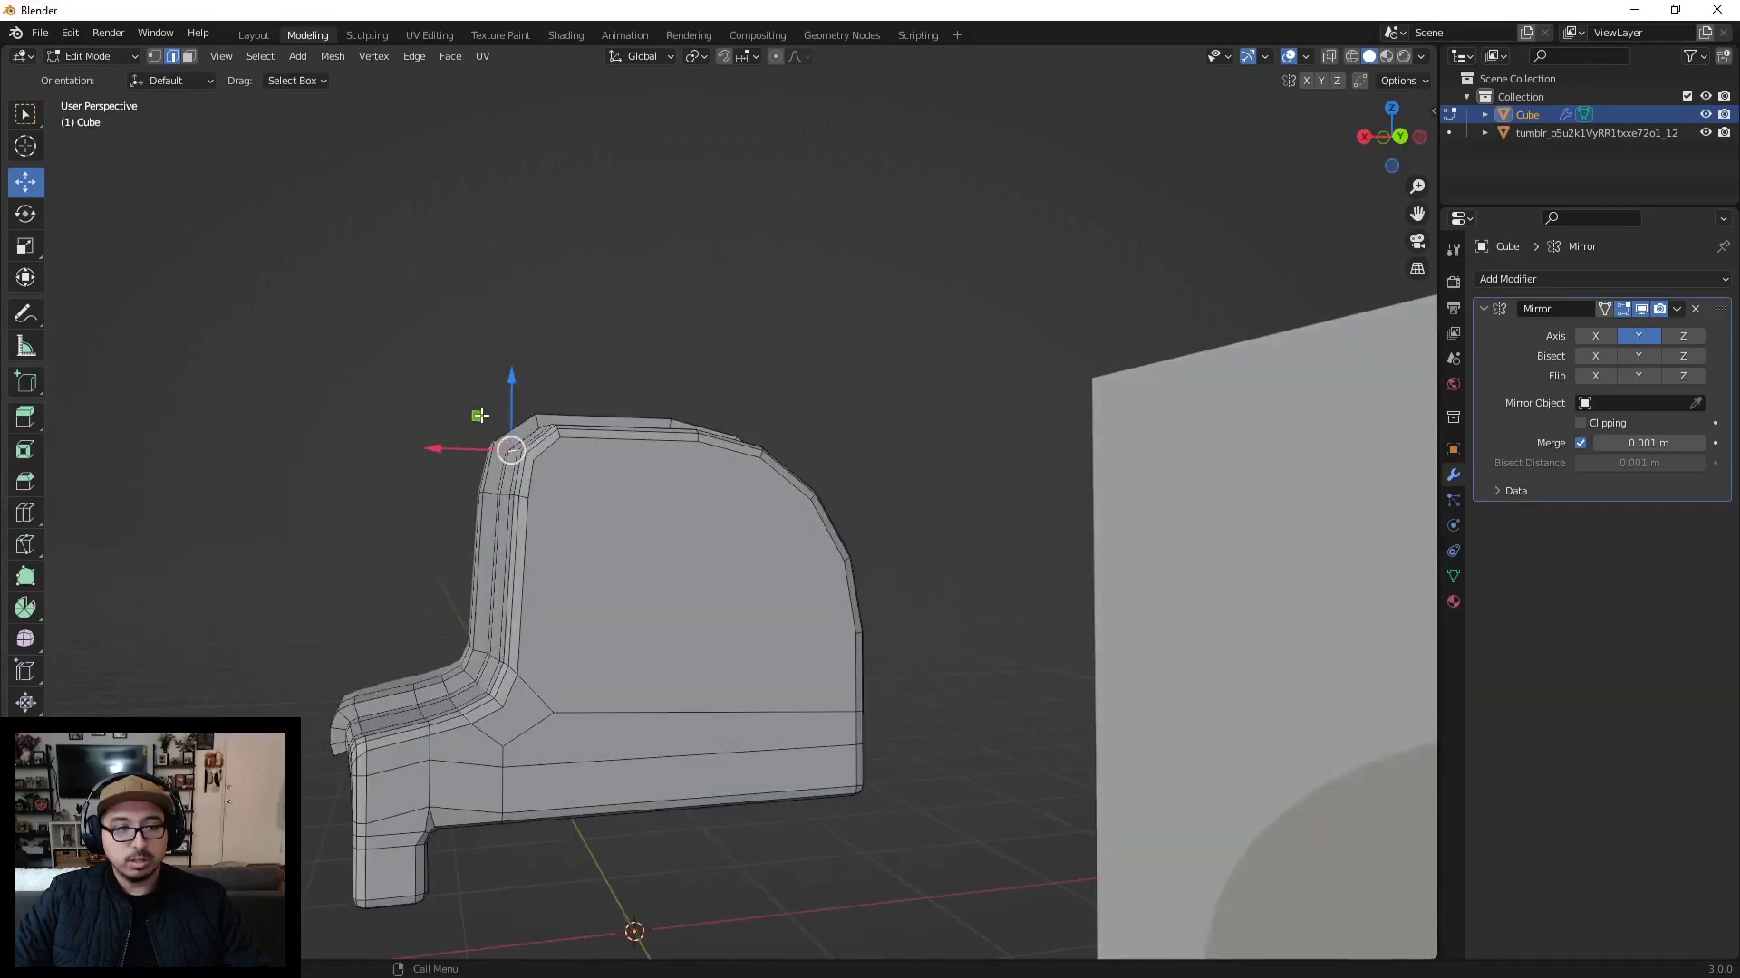
Step: Round the backrest top by moving the corner vertex and upper loops along Z and X
left_click_drag(481, 416, 484, 411)
middle_click_drag(489, 494, 571, 467)
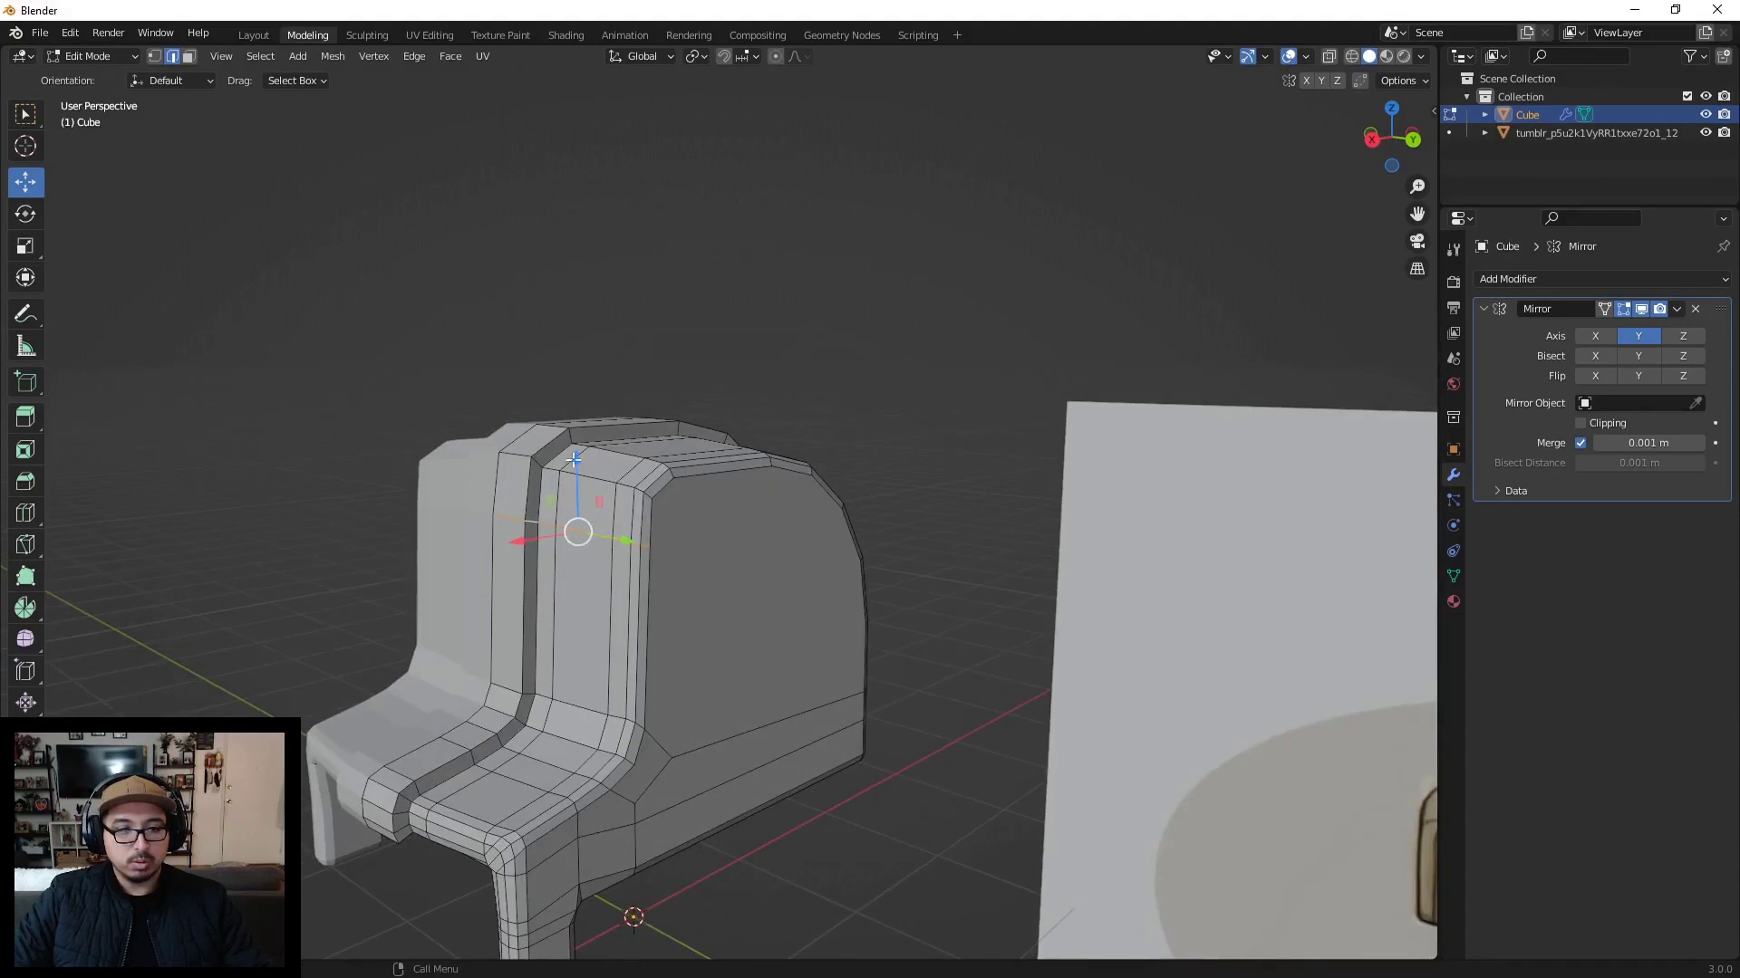
left_click_drag(575, 460, 578, 435)
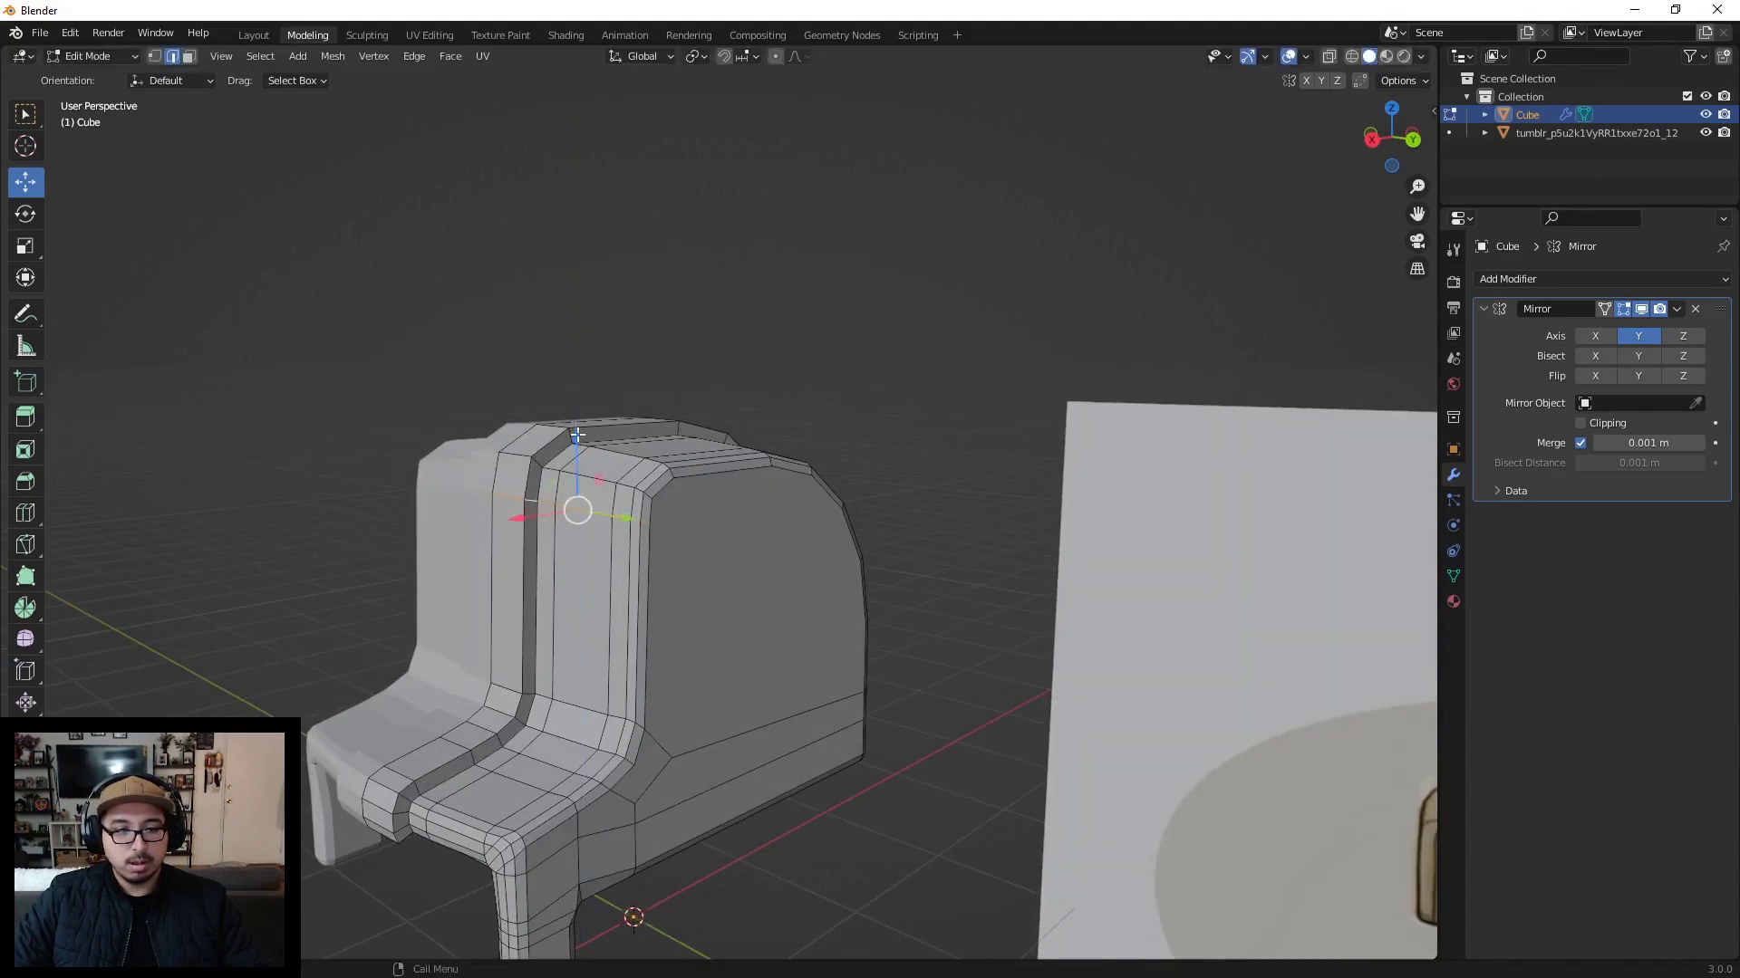
left_click(562, 472, "alt")
left_click_drag(520, 485, 529, 484)
scroll(508, 417, "down", 5)
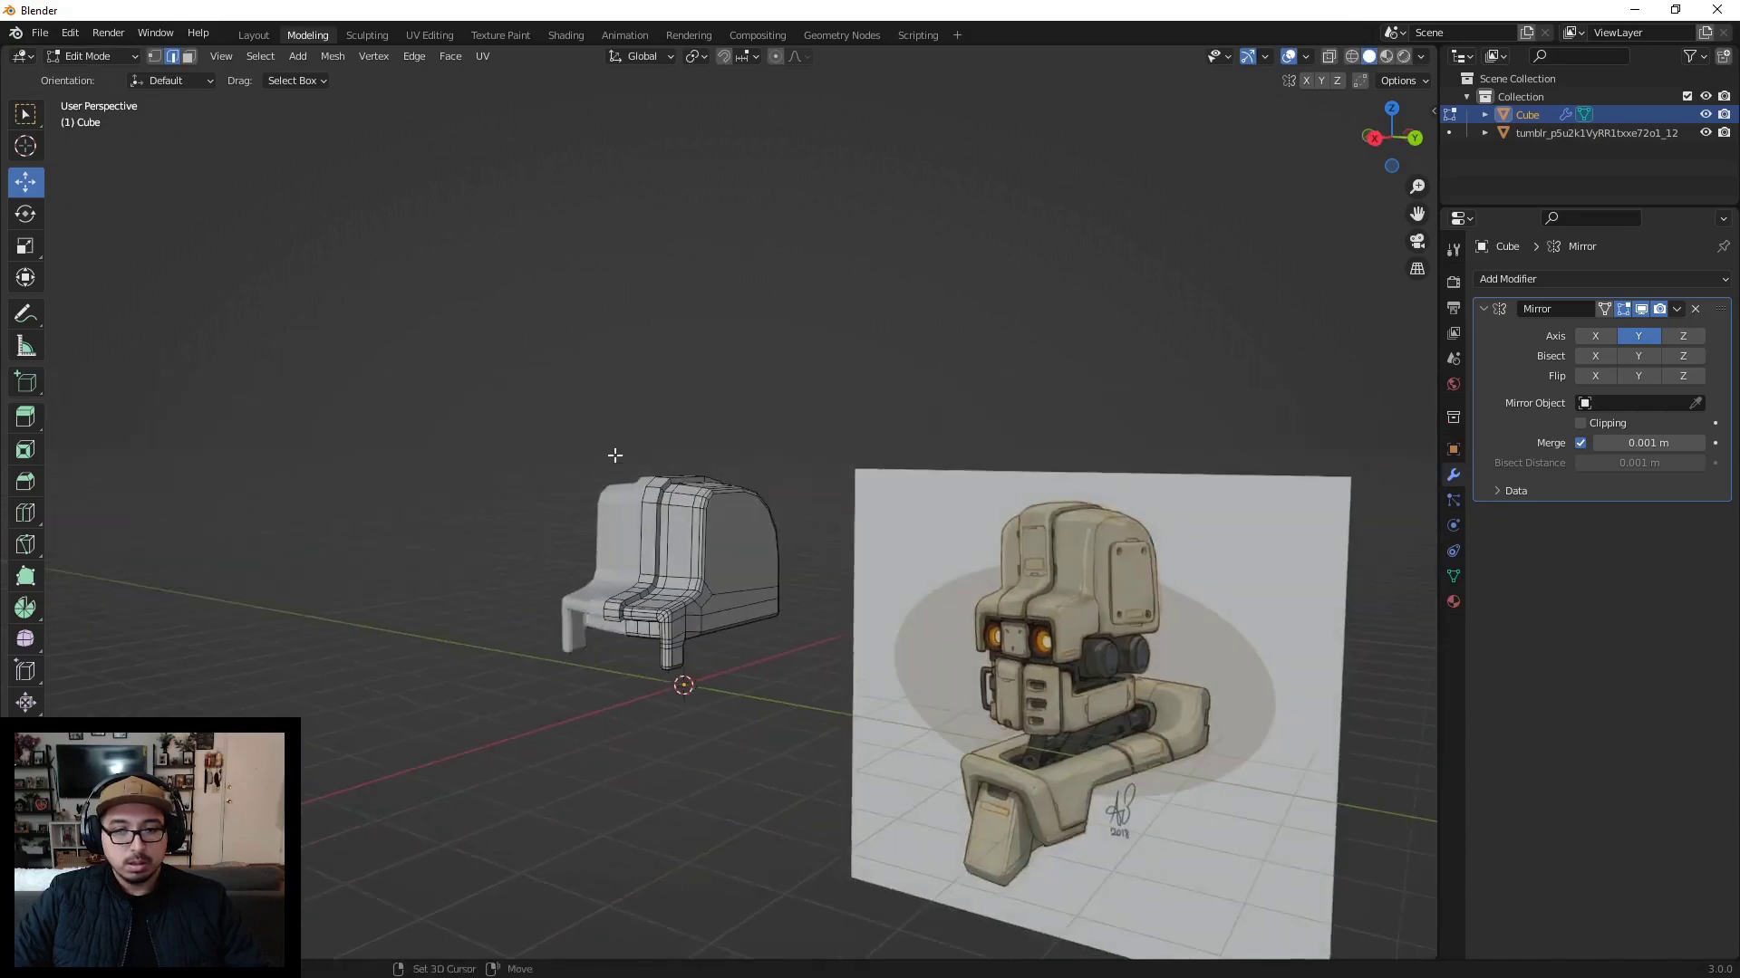
scroll(610, 459, "up", 1)
middle_click_drag(617, 436, 623, 438)
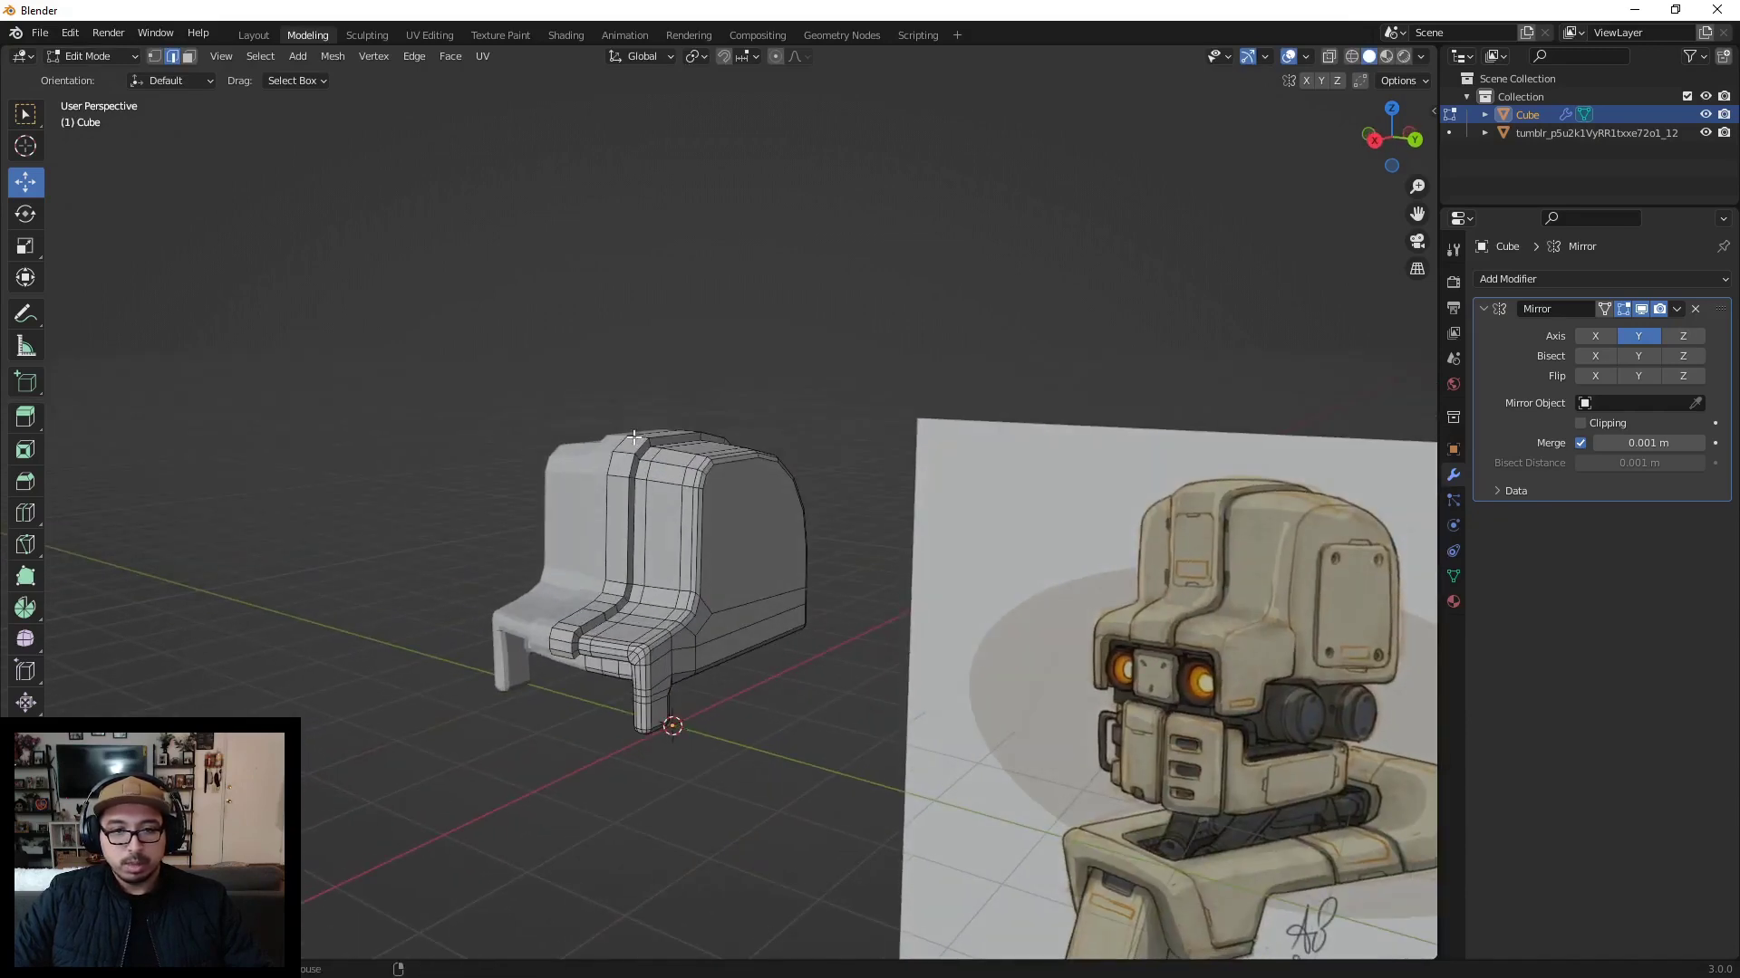
left_click(634, 438)
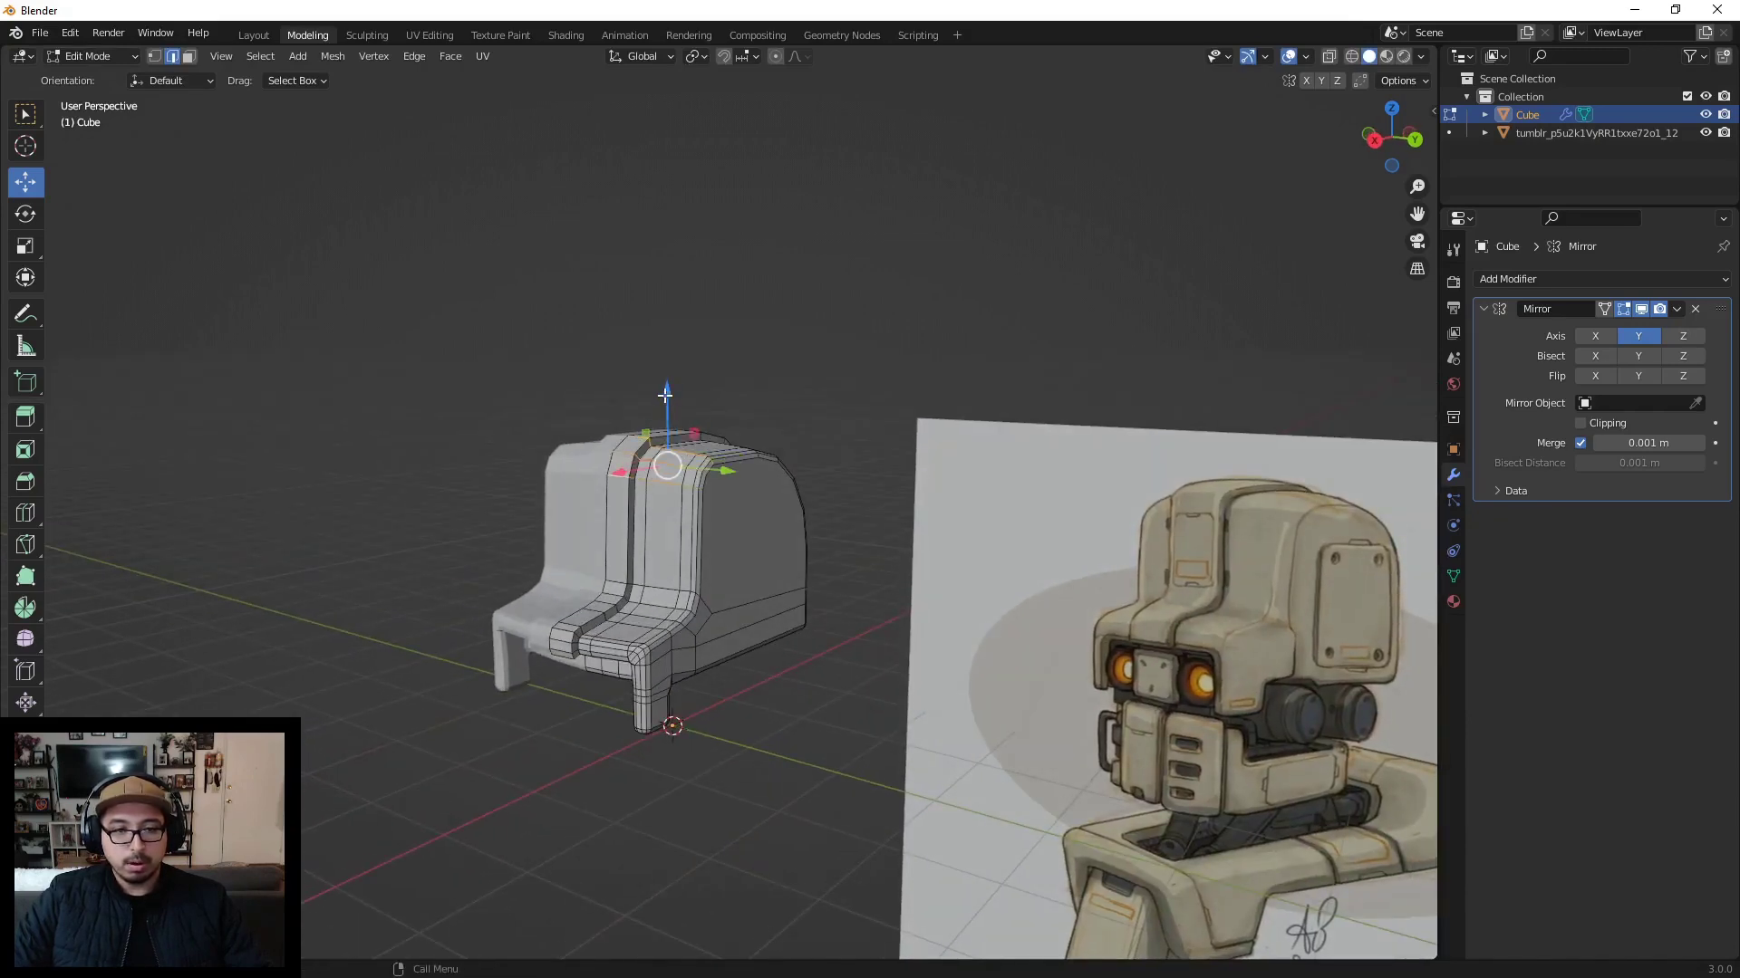
left_click_drag(665, 395, 804, 396)
middle_click_drag(803, 396, 696, 547)
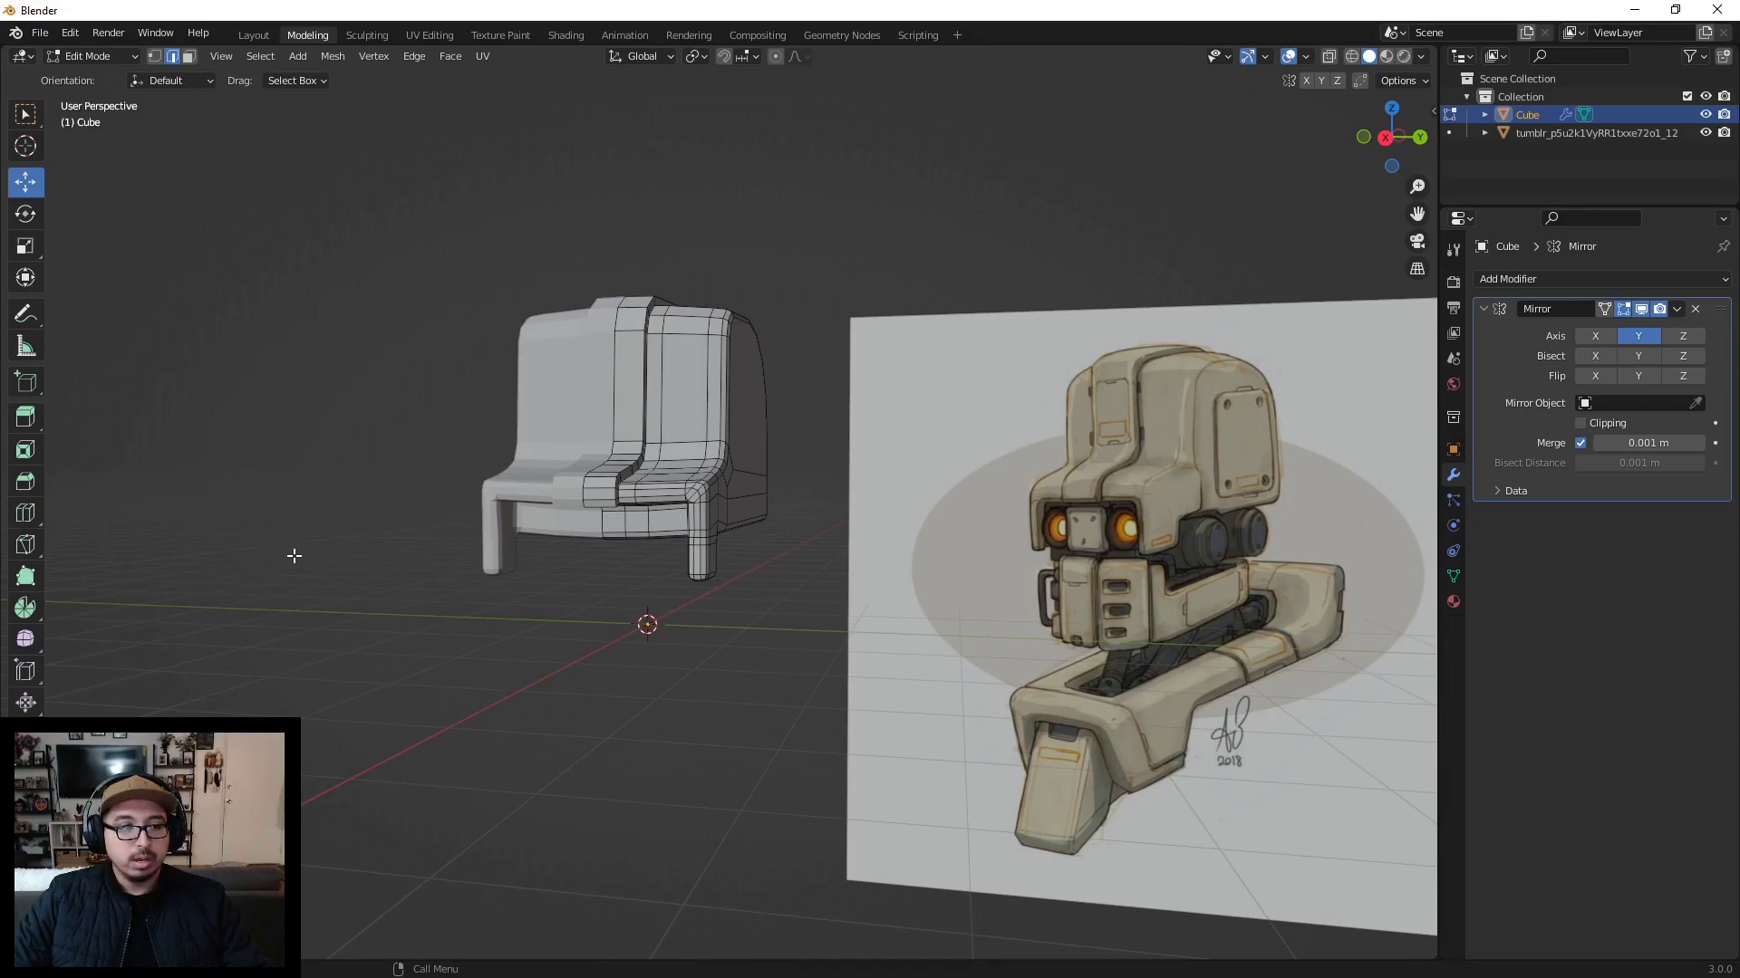
Step: In Object Mode, draw a cylinder outward from the chair body's side wall with Add Cylinder
key("Tab")
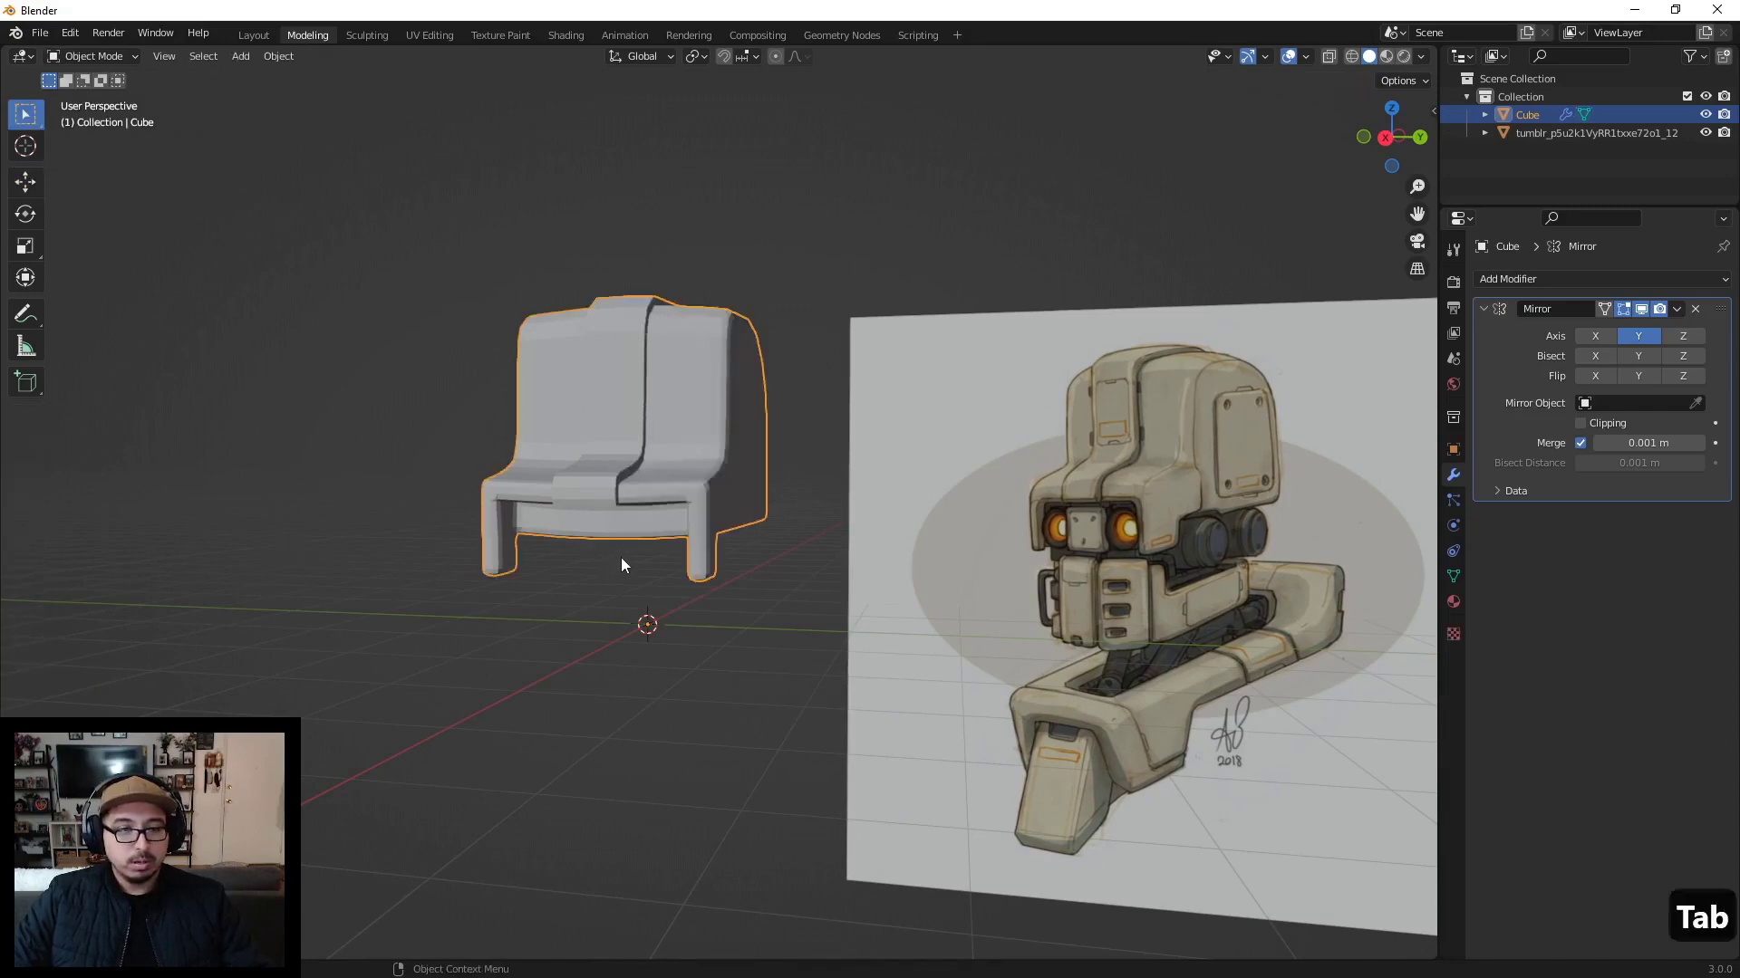
left_click(25, 385)
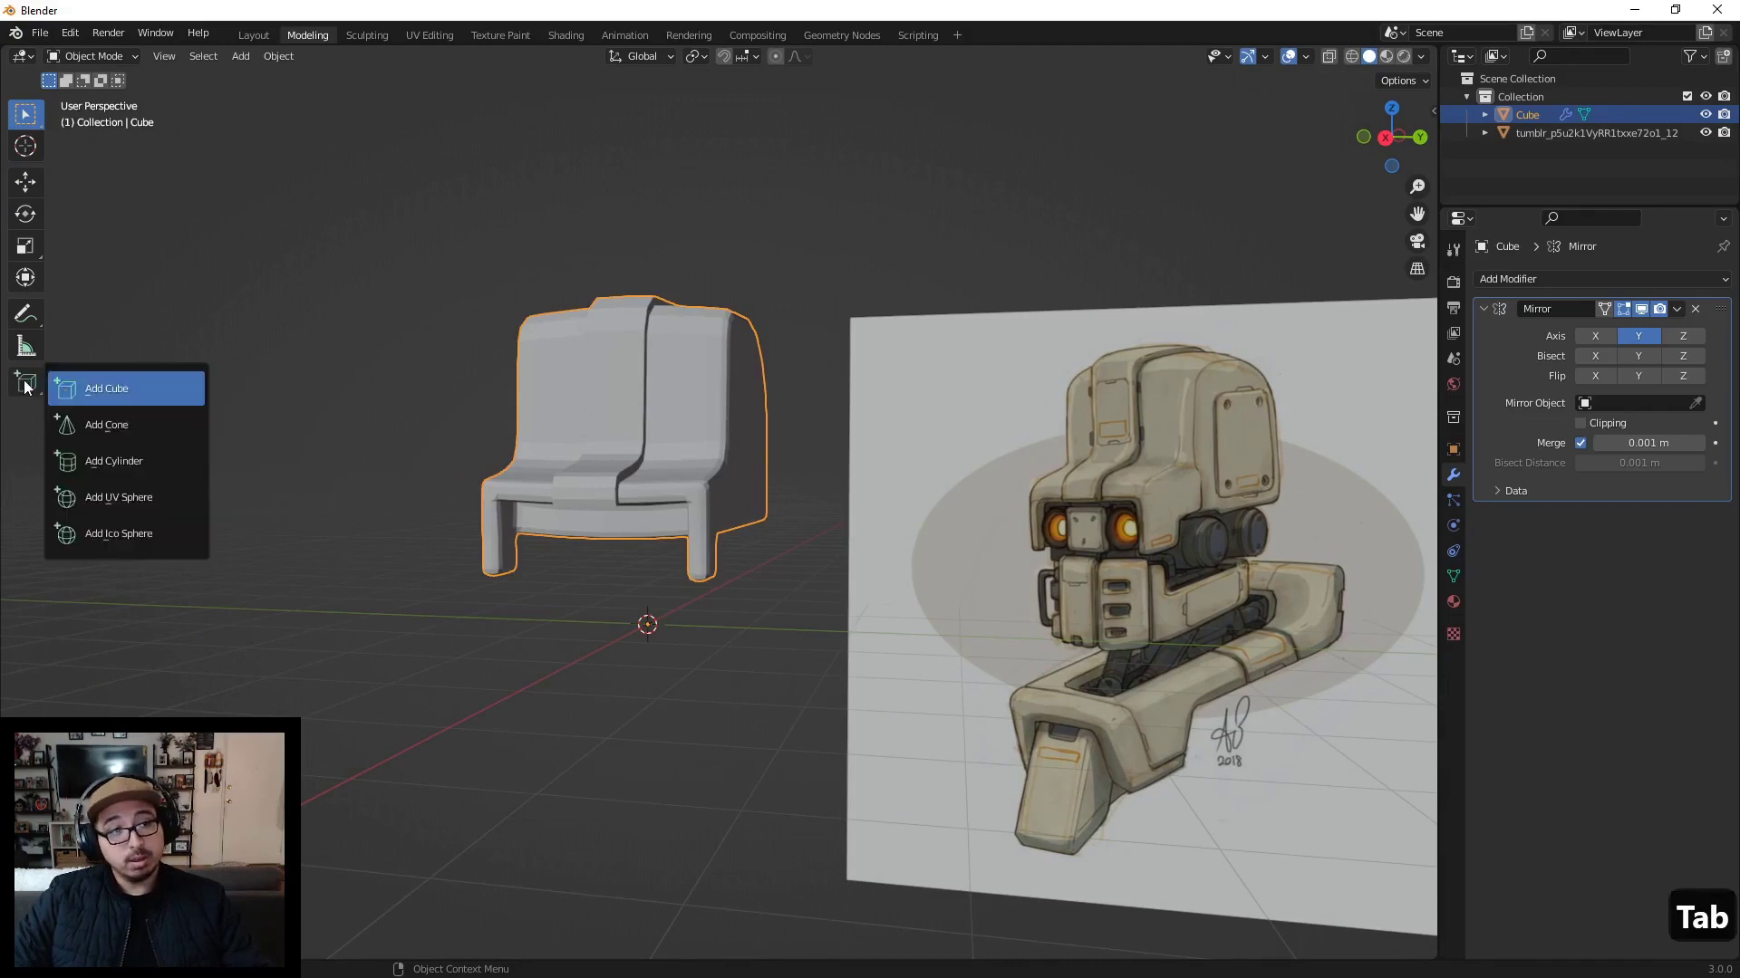
left_click(118, 464)
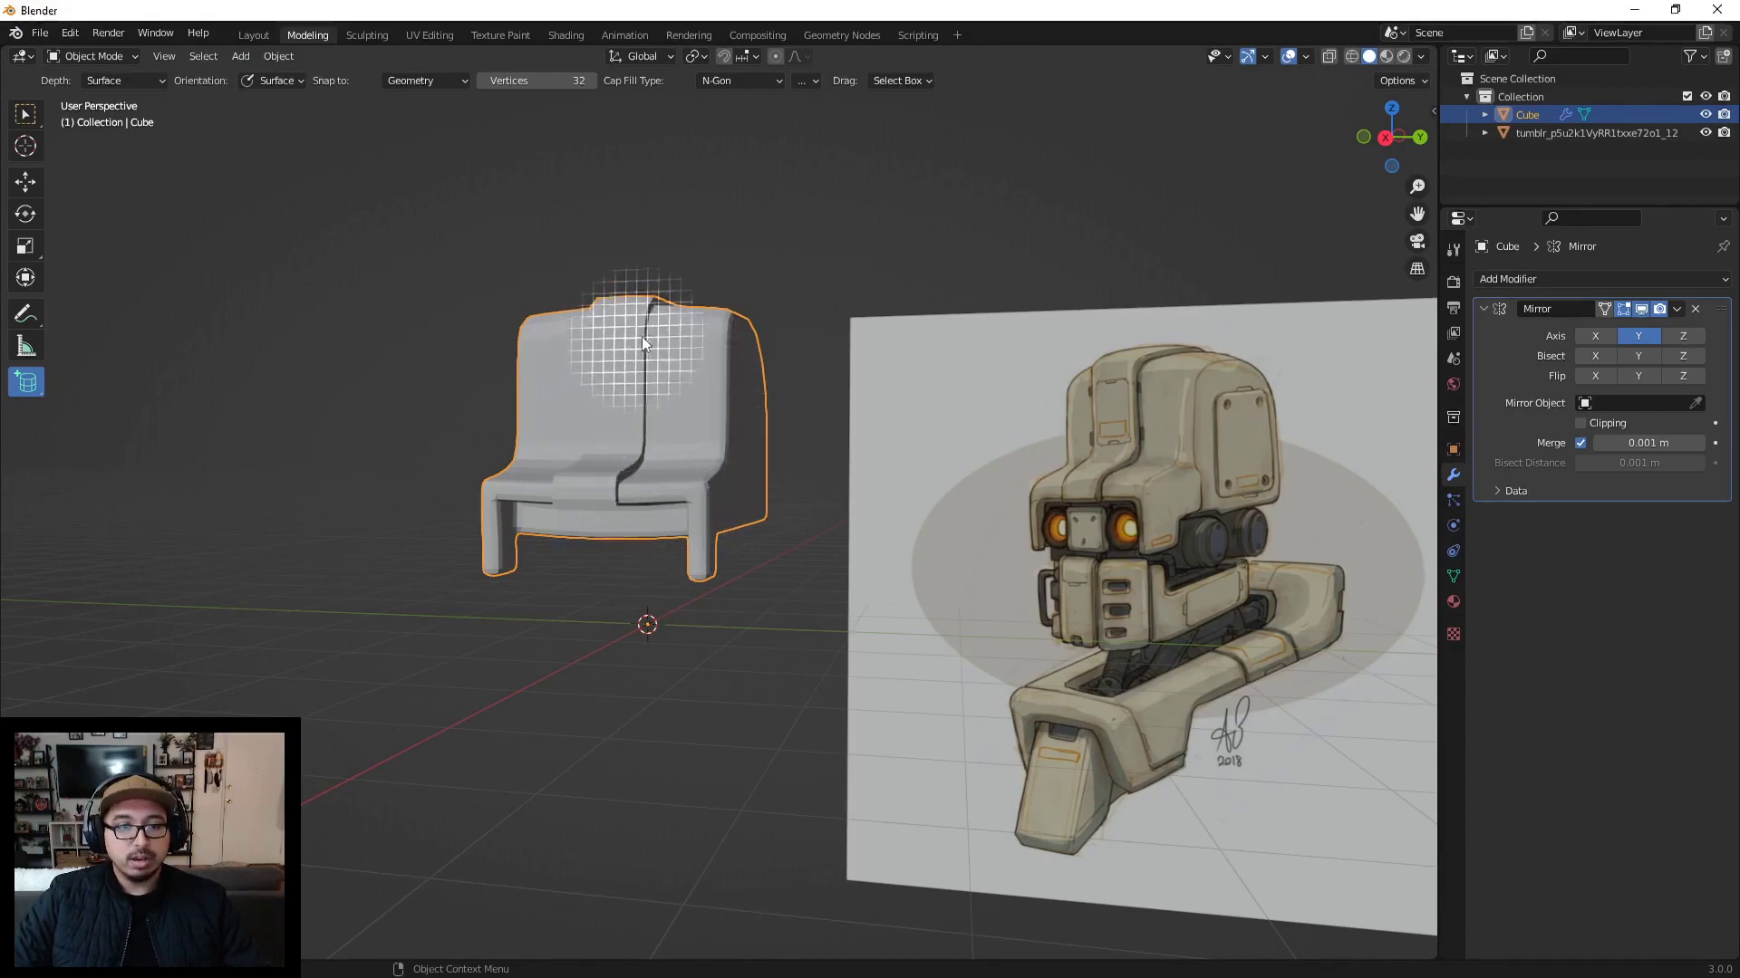
middle_click_drag(718, 425, 712, 442)
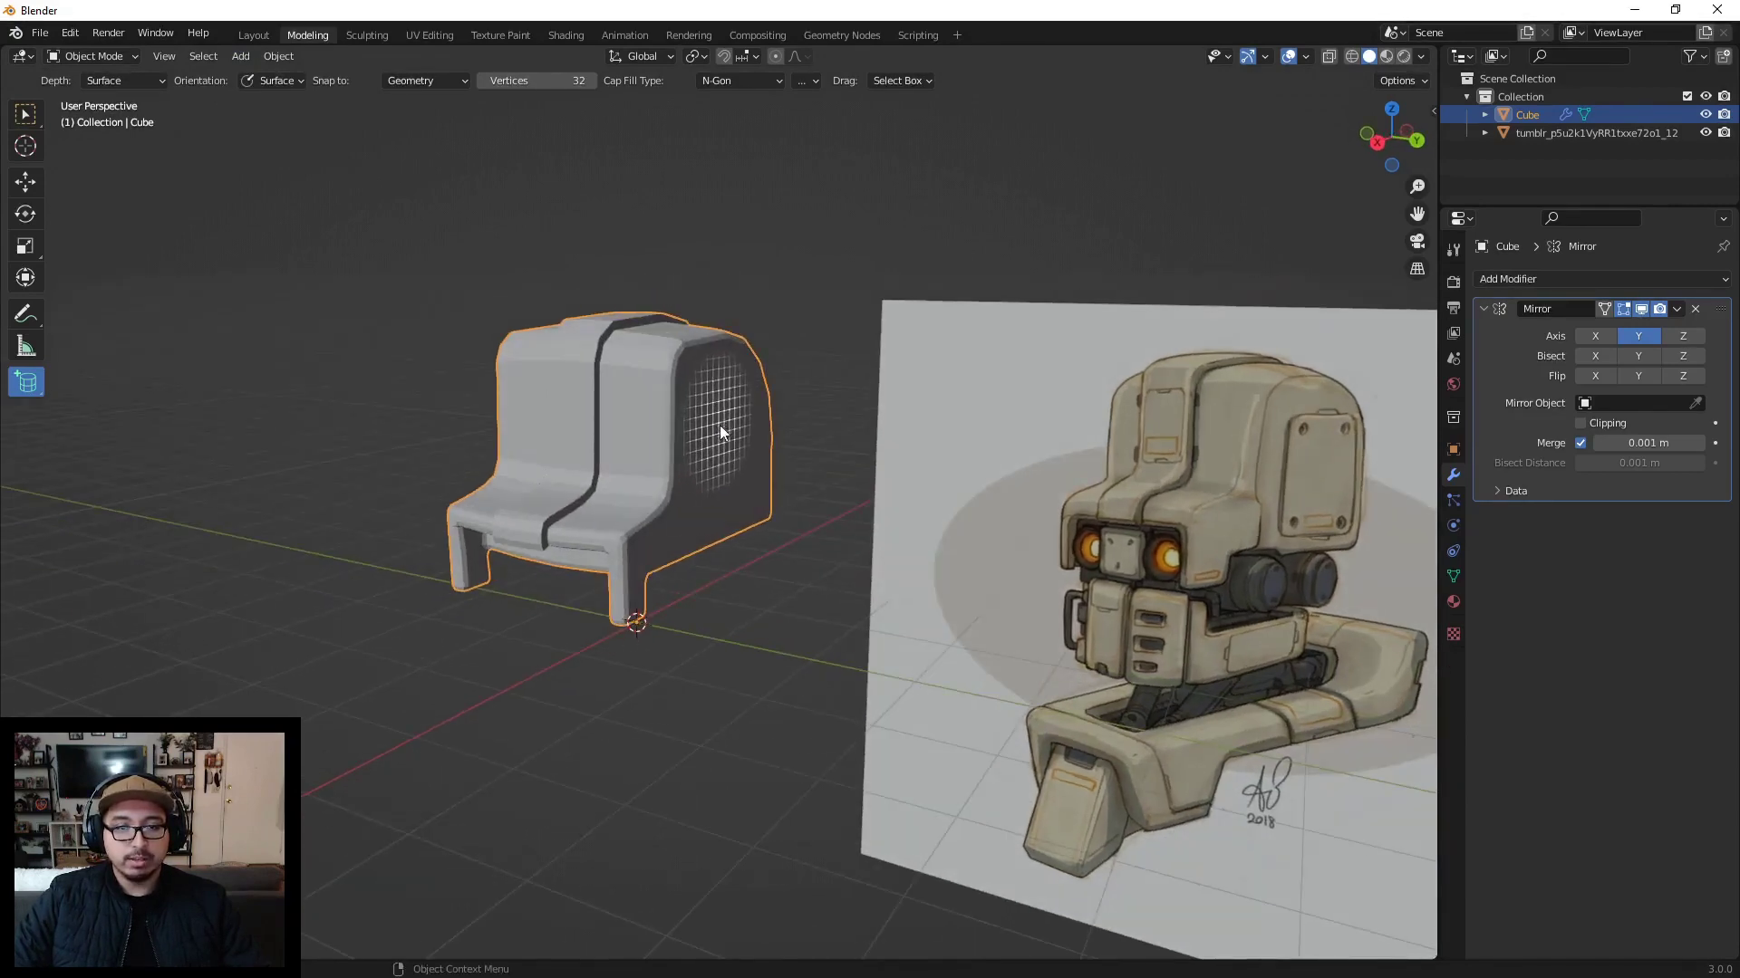
left_click_drag(720, 426, 736, 438)
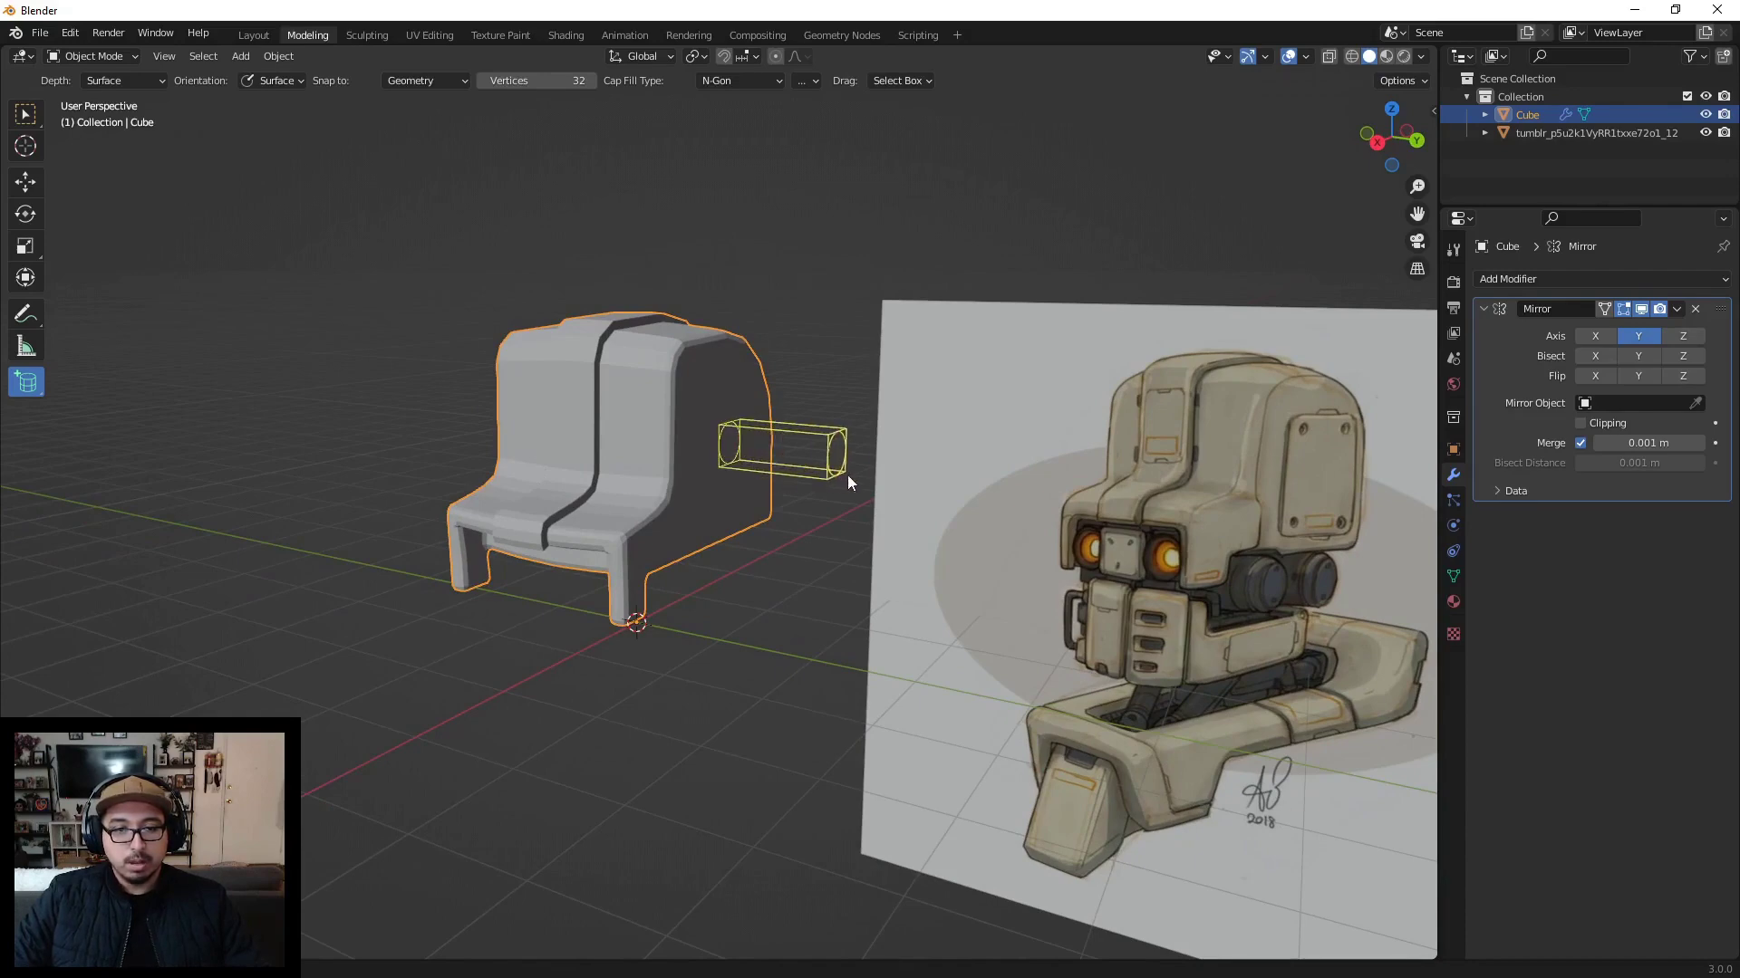
left_click(849, 481)
mouse_move(833, 477)
middle_mouse_down()
mouse_move(921, 502)
mouse_move(846, 493)
middle_mouse_up()
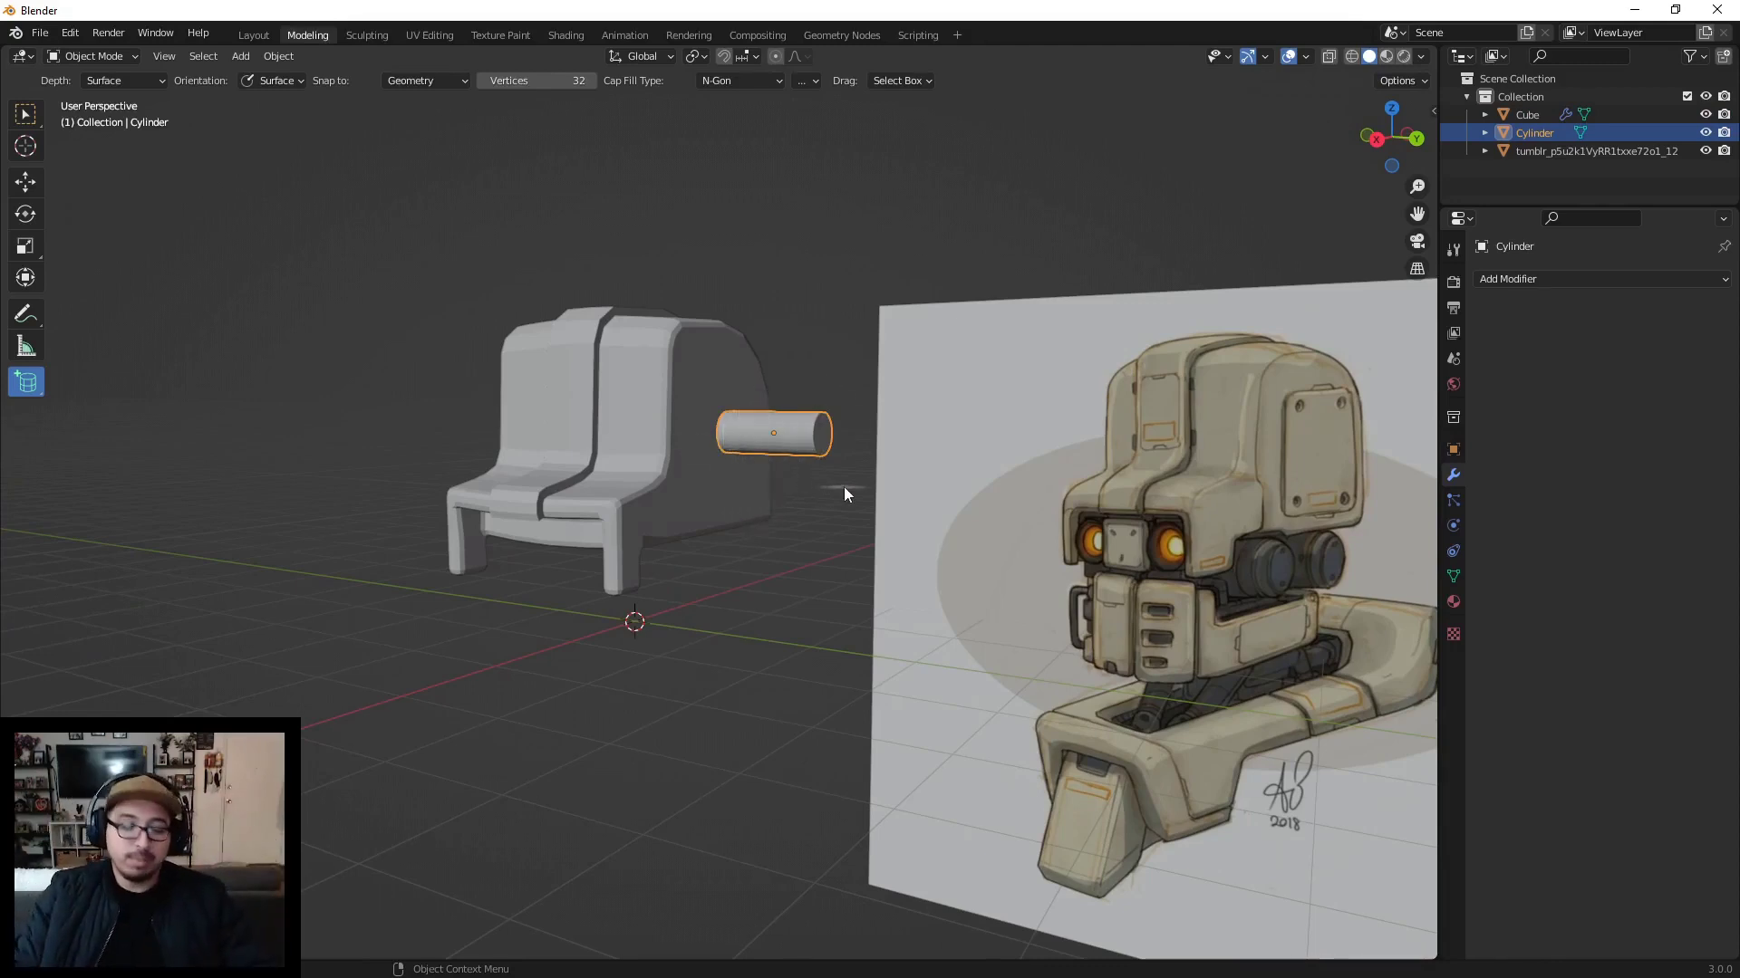
Step: Undo the stray cylinder and draw a small new one under the seat
key("ctrl+z")
middle_click_drag(667, 602, 820, 557)
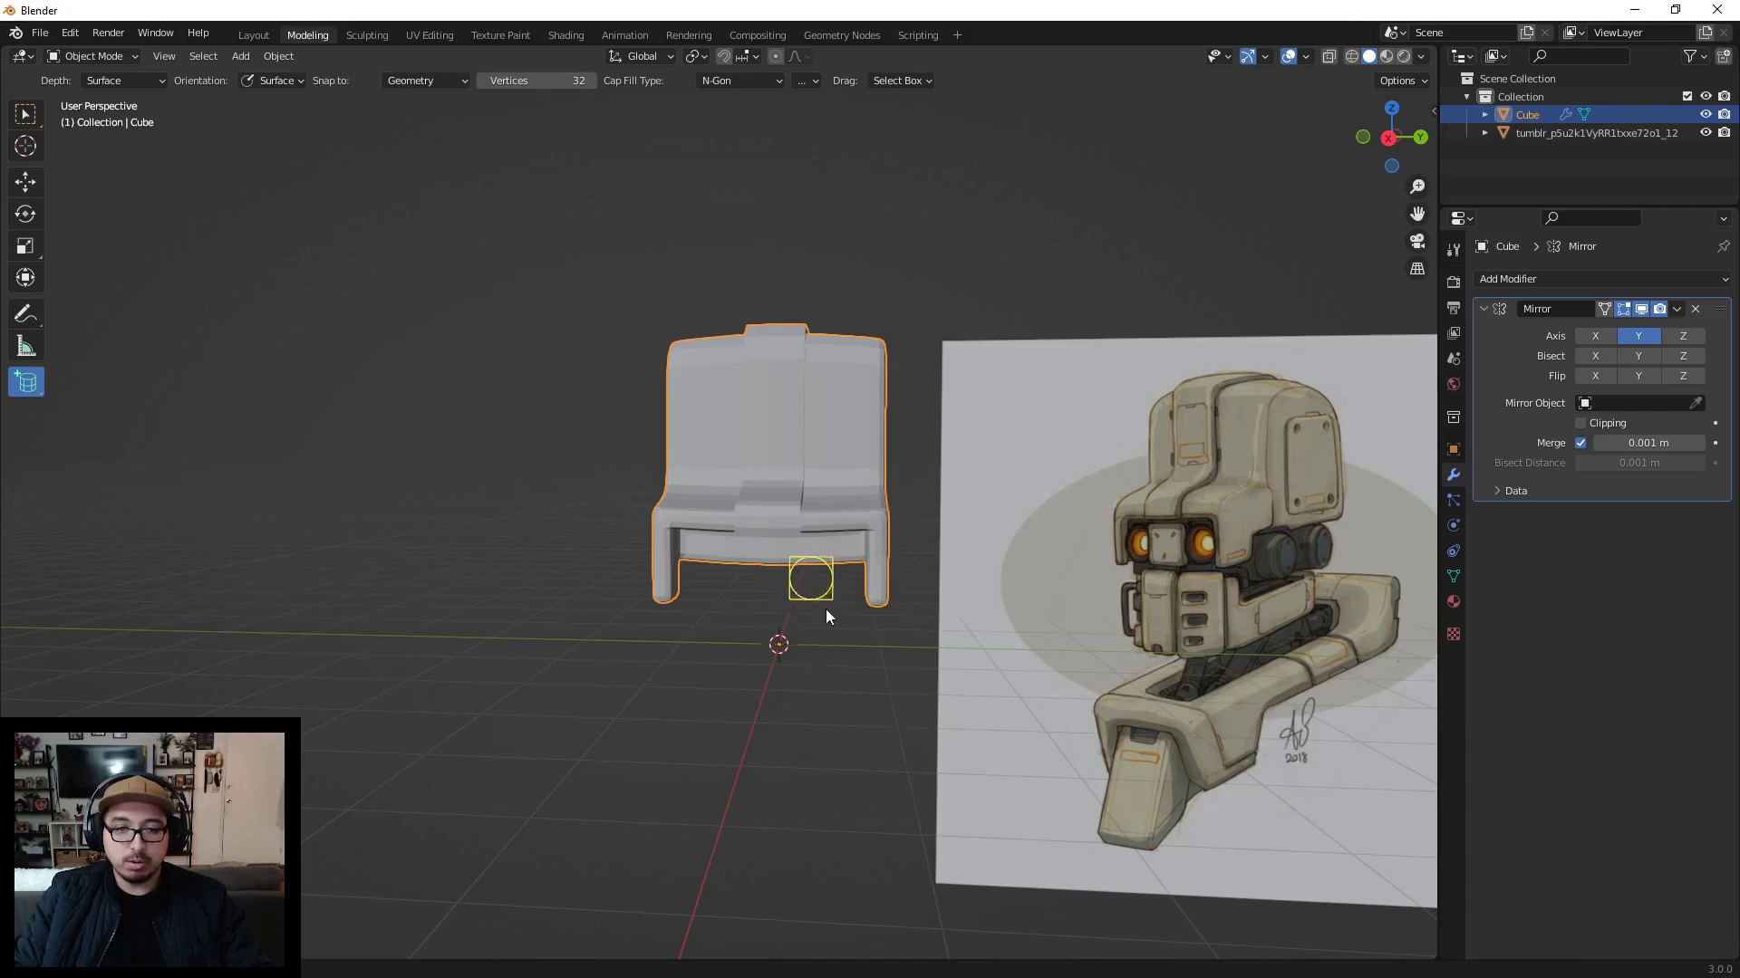
left_click_drag(856, 561, 897, 535)
left_click(897, 534)
middle_click_drag(824, 562, 764, 656)
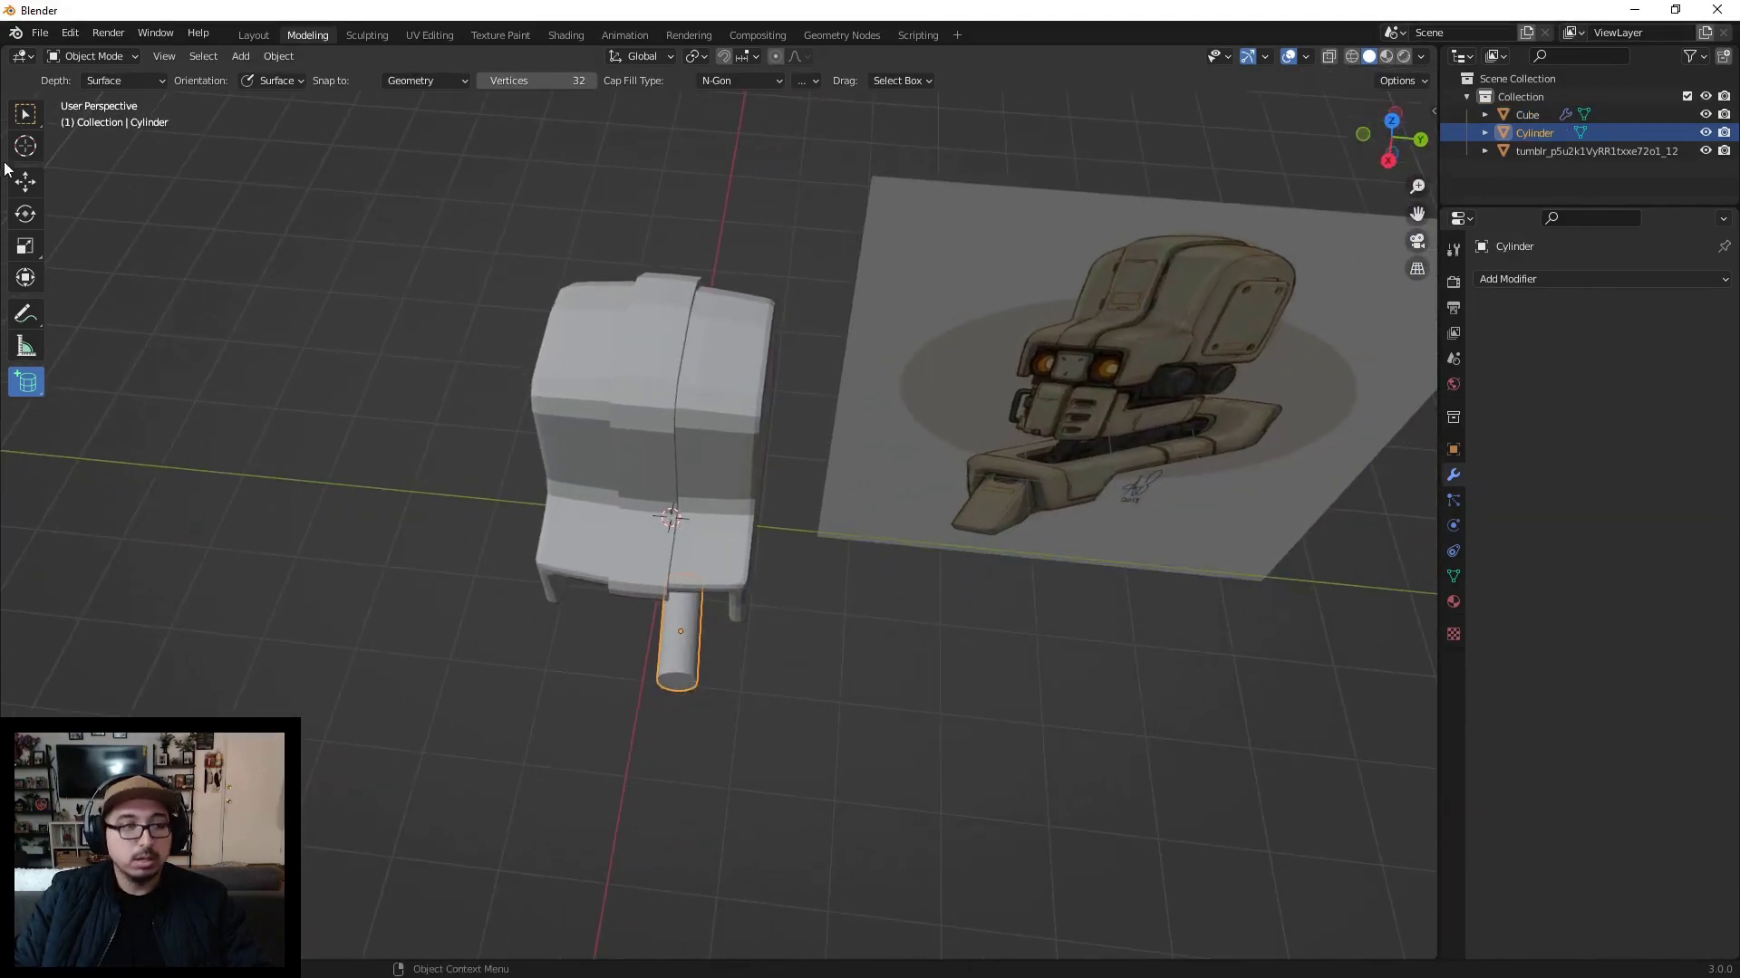
Step: Slide the cylinder about 0.13 m along X under the seat front beside a leg
left_click(25, 184)
middle_click_drag(769, 676, 664, 597)
left_click_drag(612, 618, 654, 598)
middle_click_drag(654, 598, 766, 546)
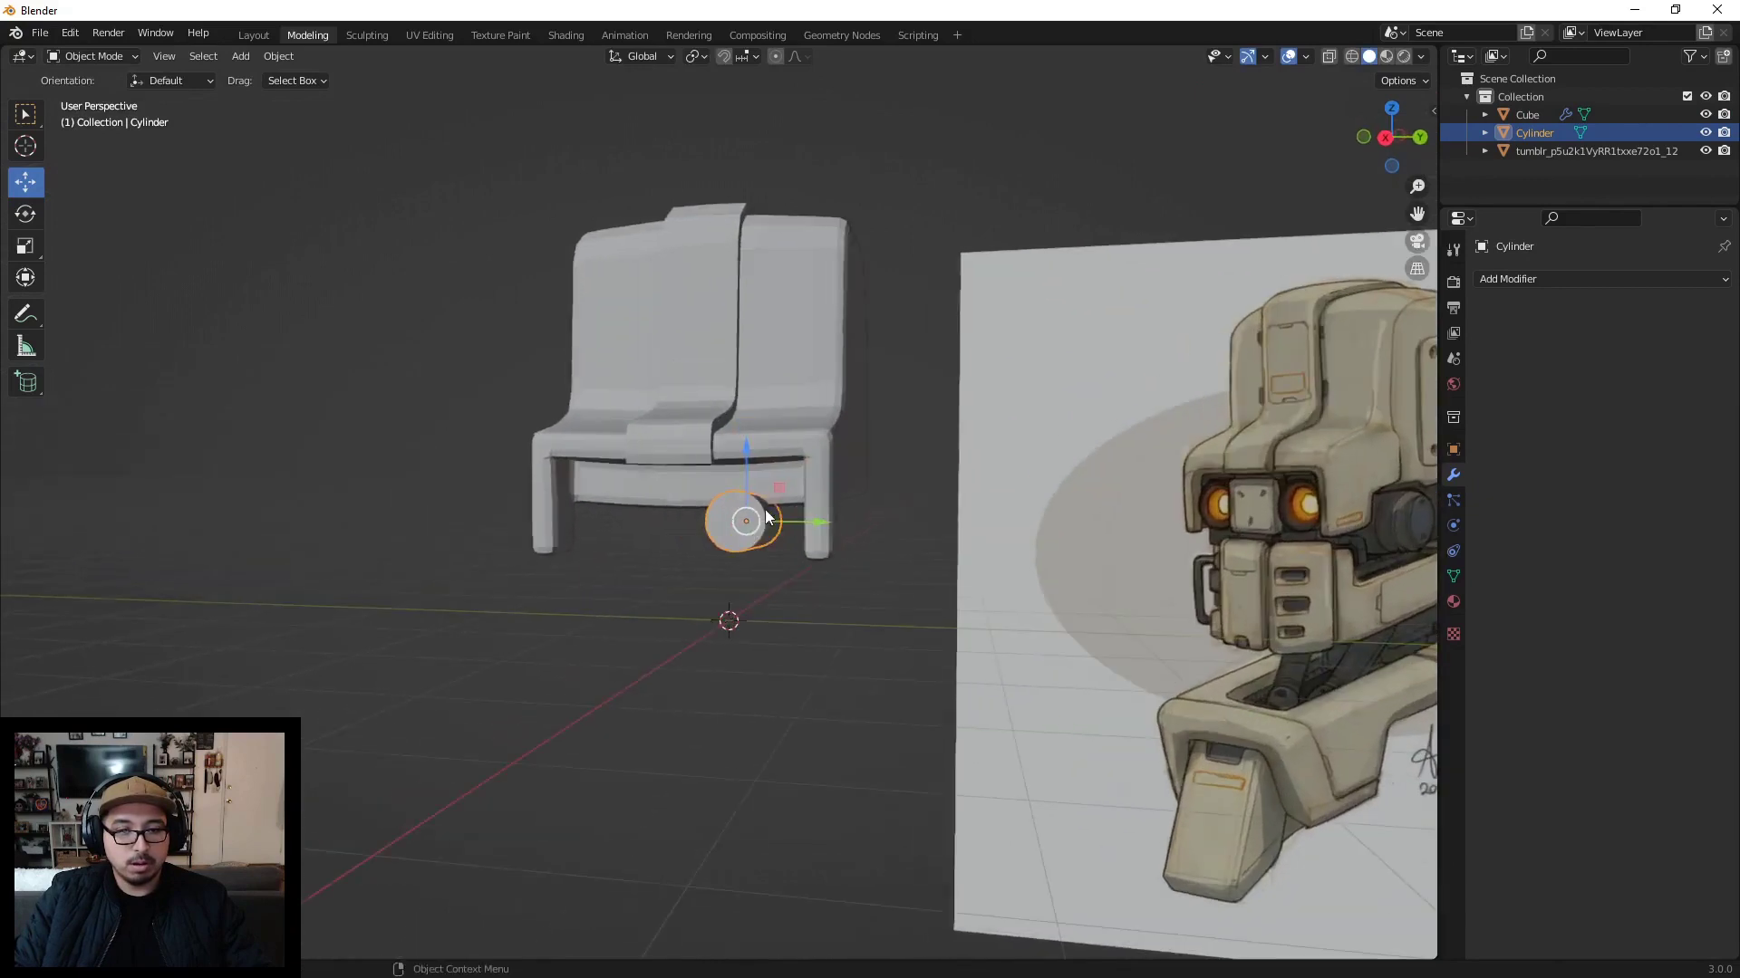
scroll(783, 545, "up", 2)
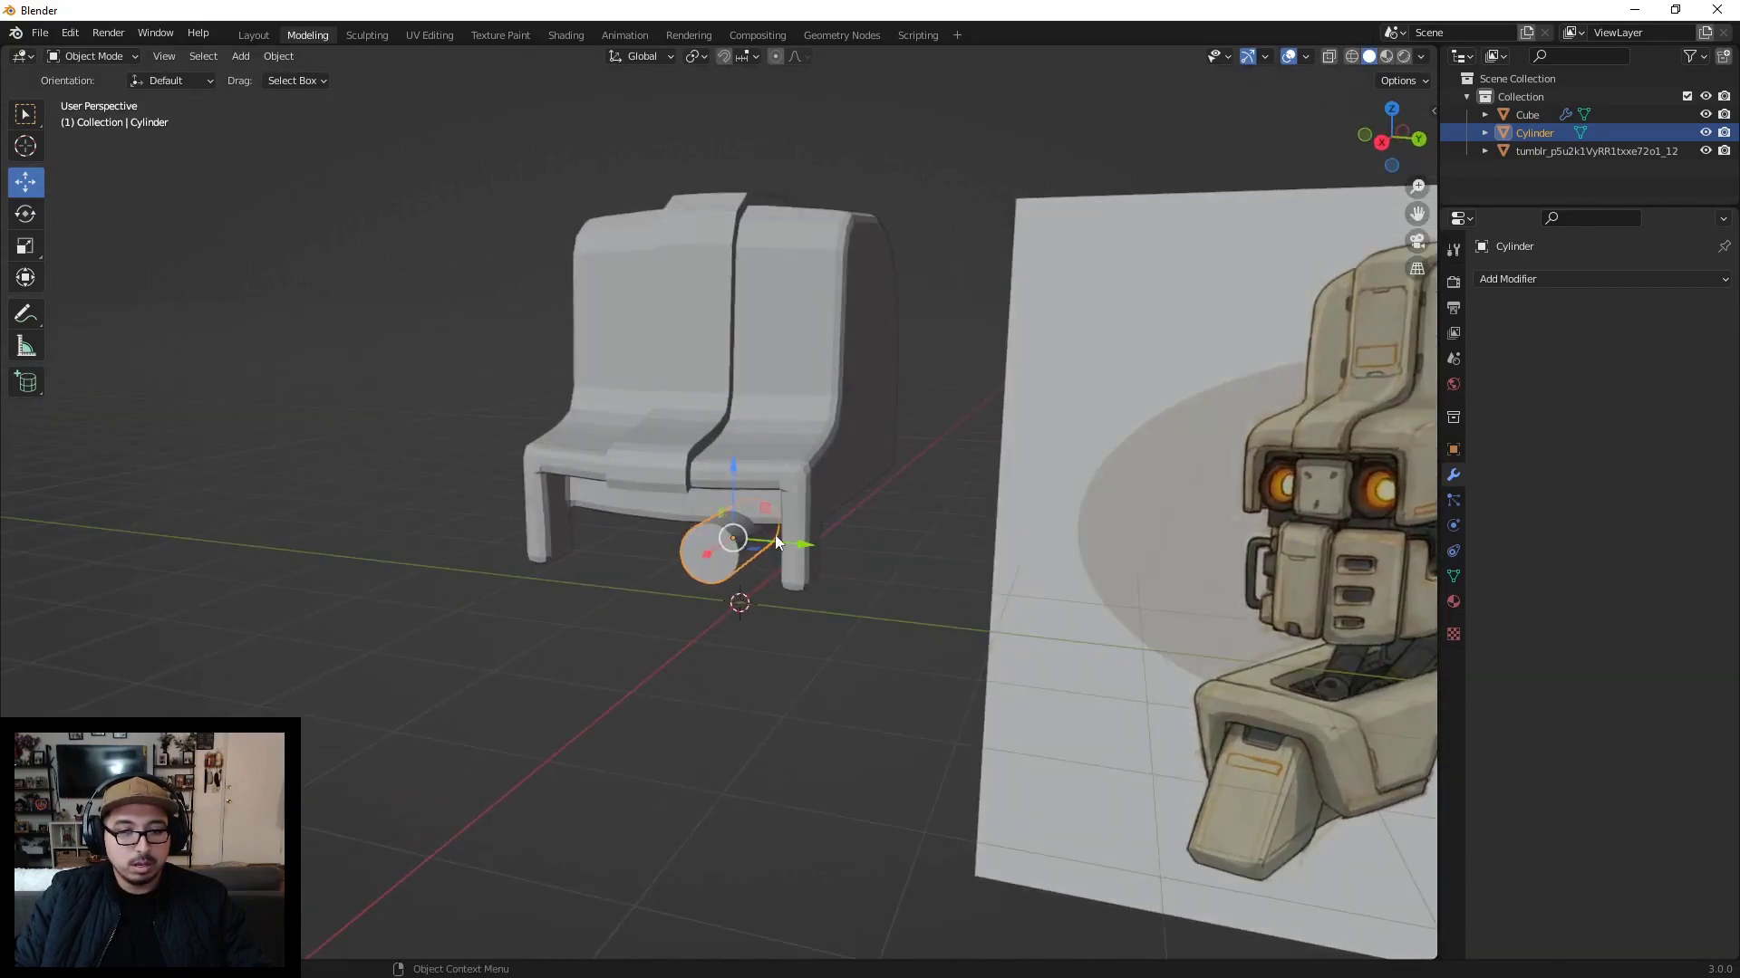
middle_click_drag(775, 545, 828, 522)
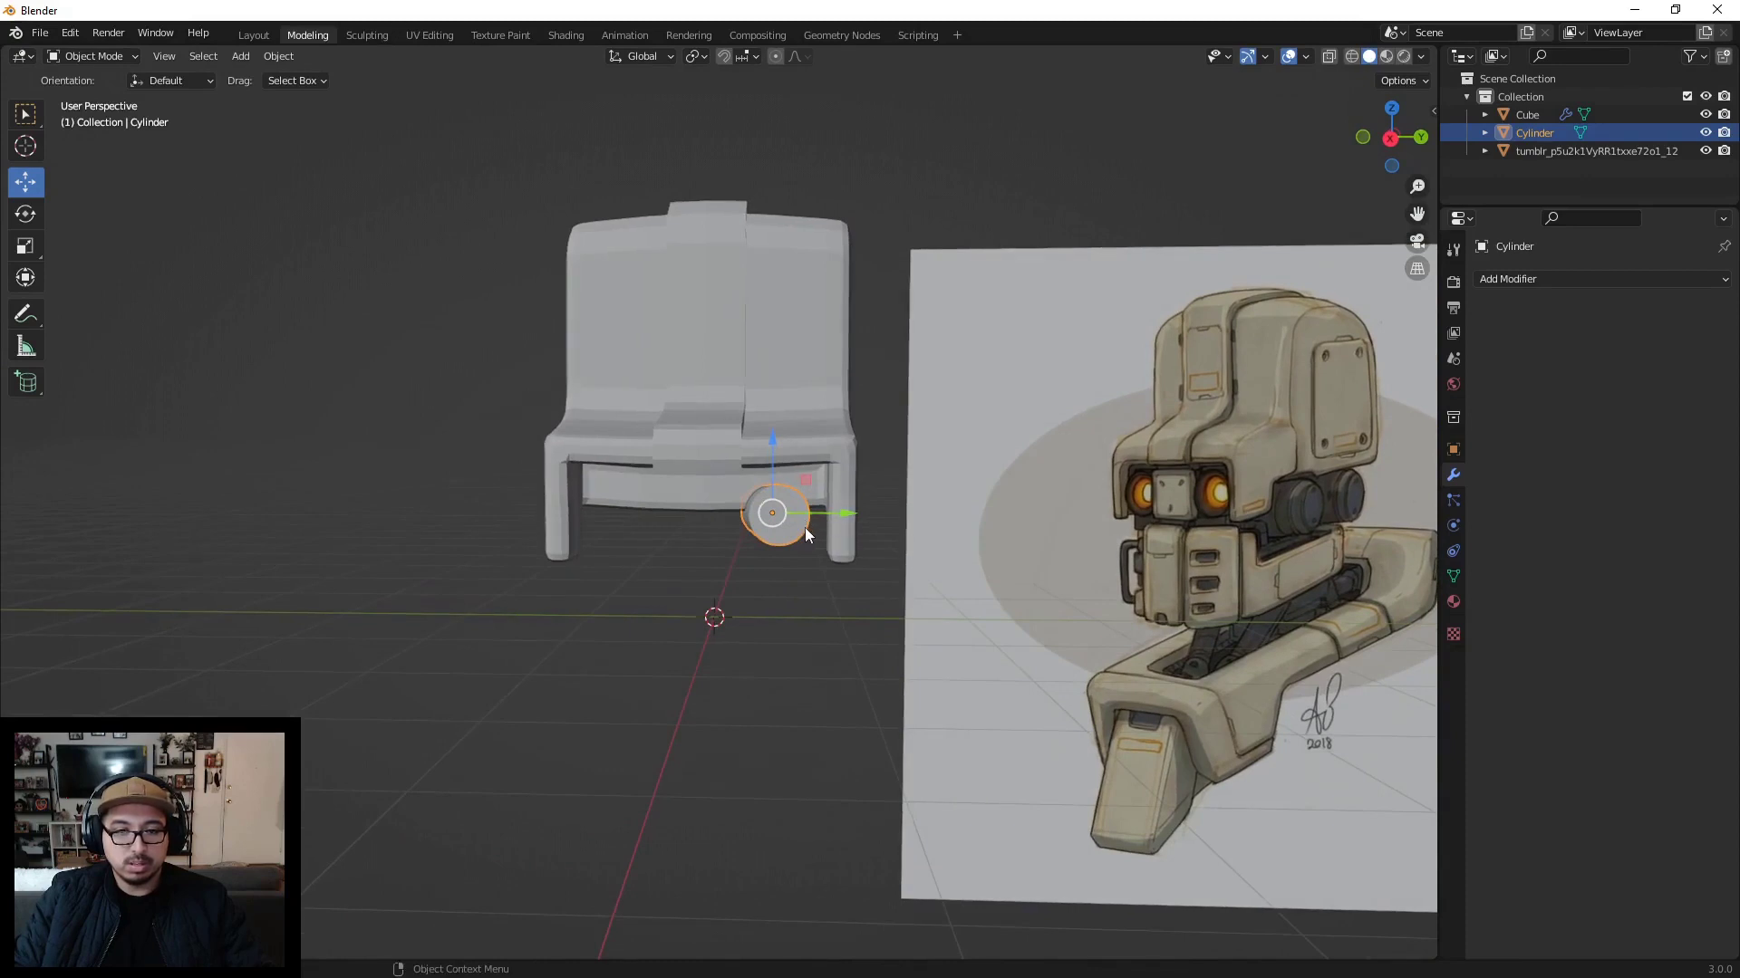
left_click(1392, 109)
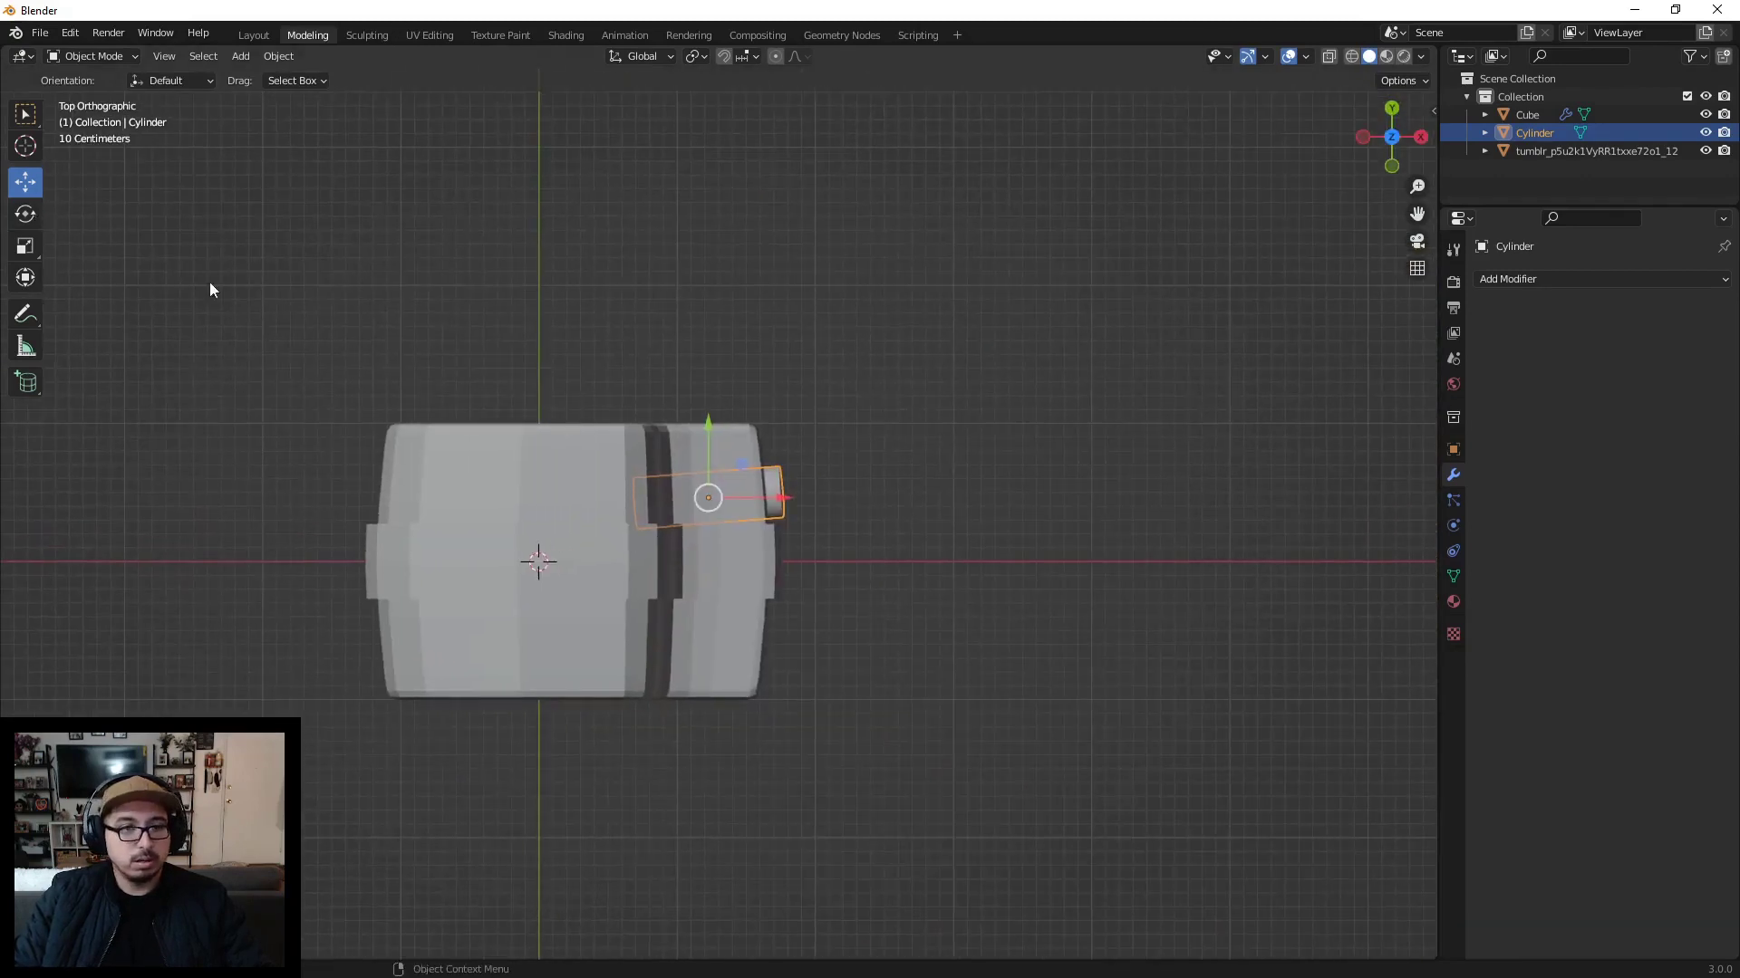
Step: Rotate the cylinder in Top, Right and Back views so it lies horizontal under the seat
scroll(718, 515, "up", 4)
left_click(26, 216)
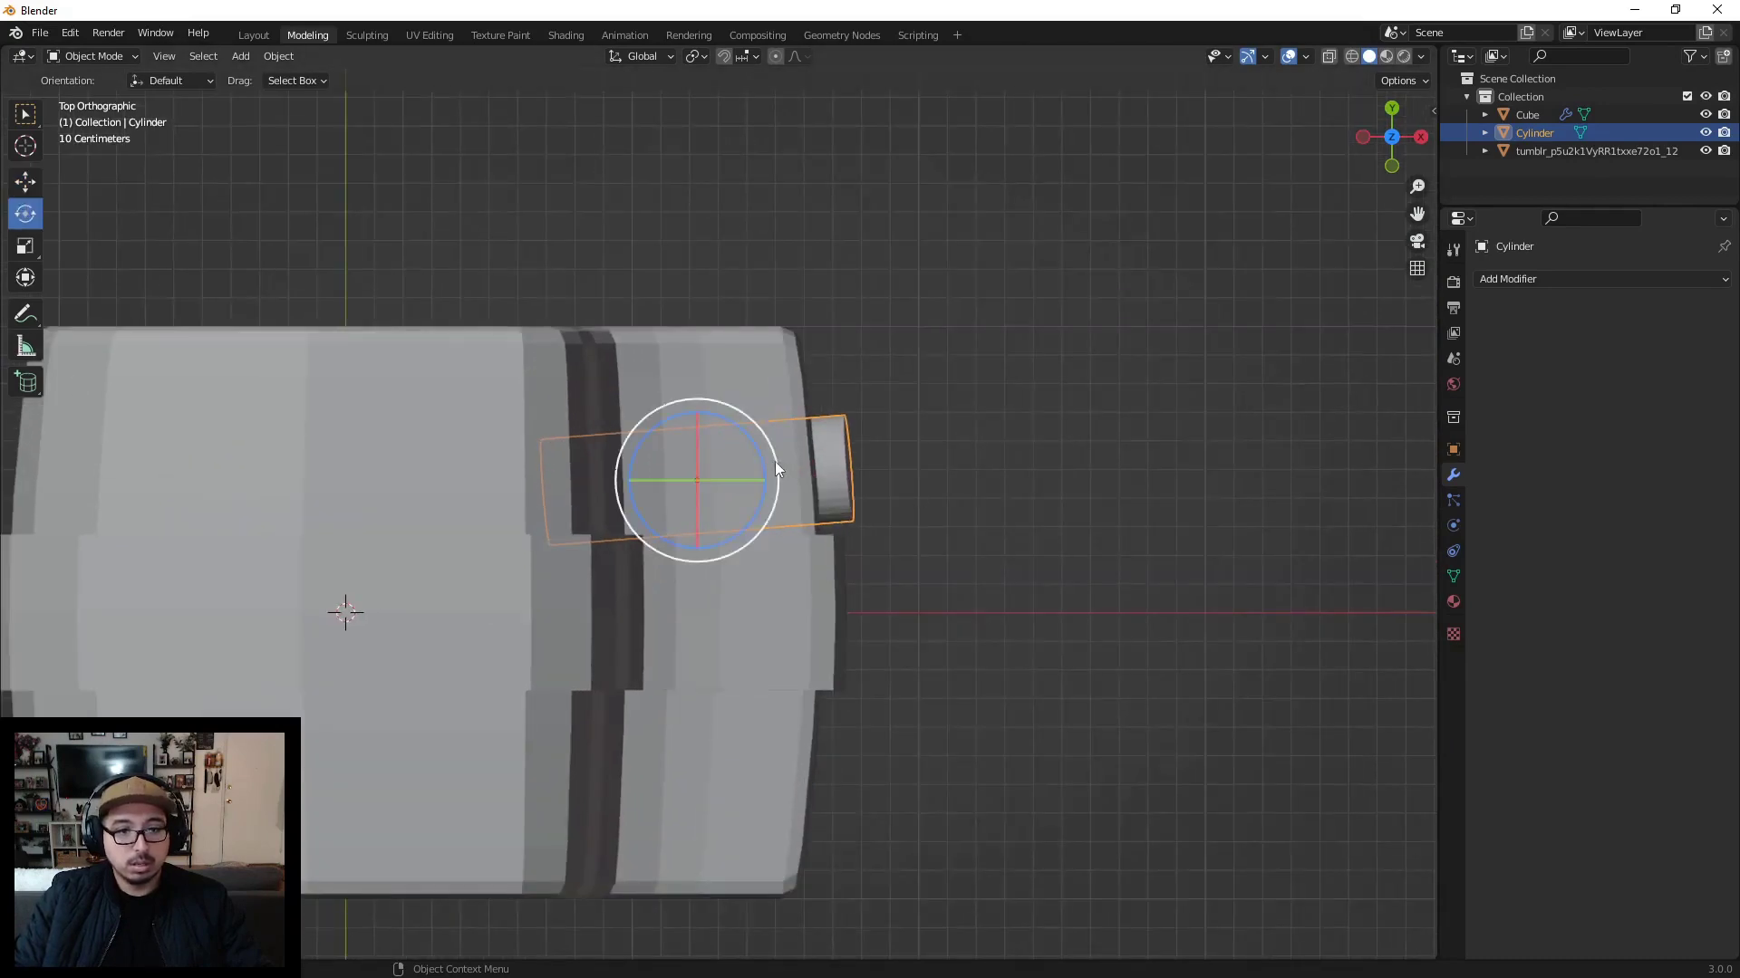
left_click_drag(767, 463, 780, 486)
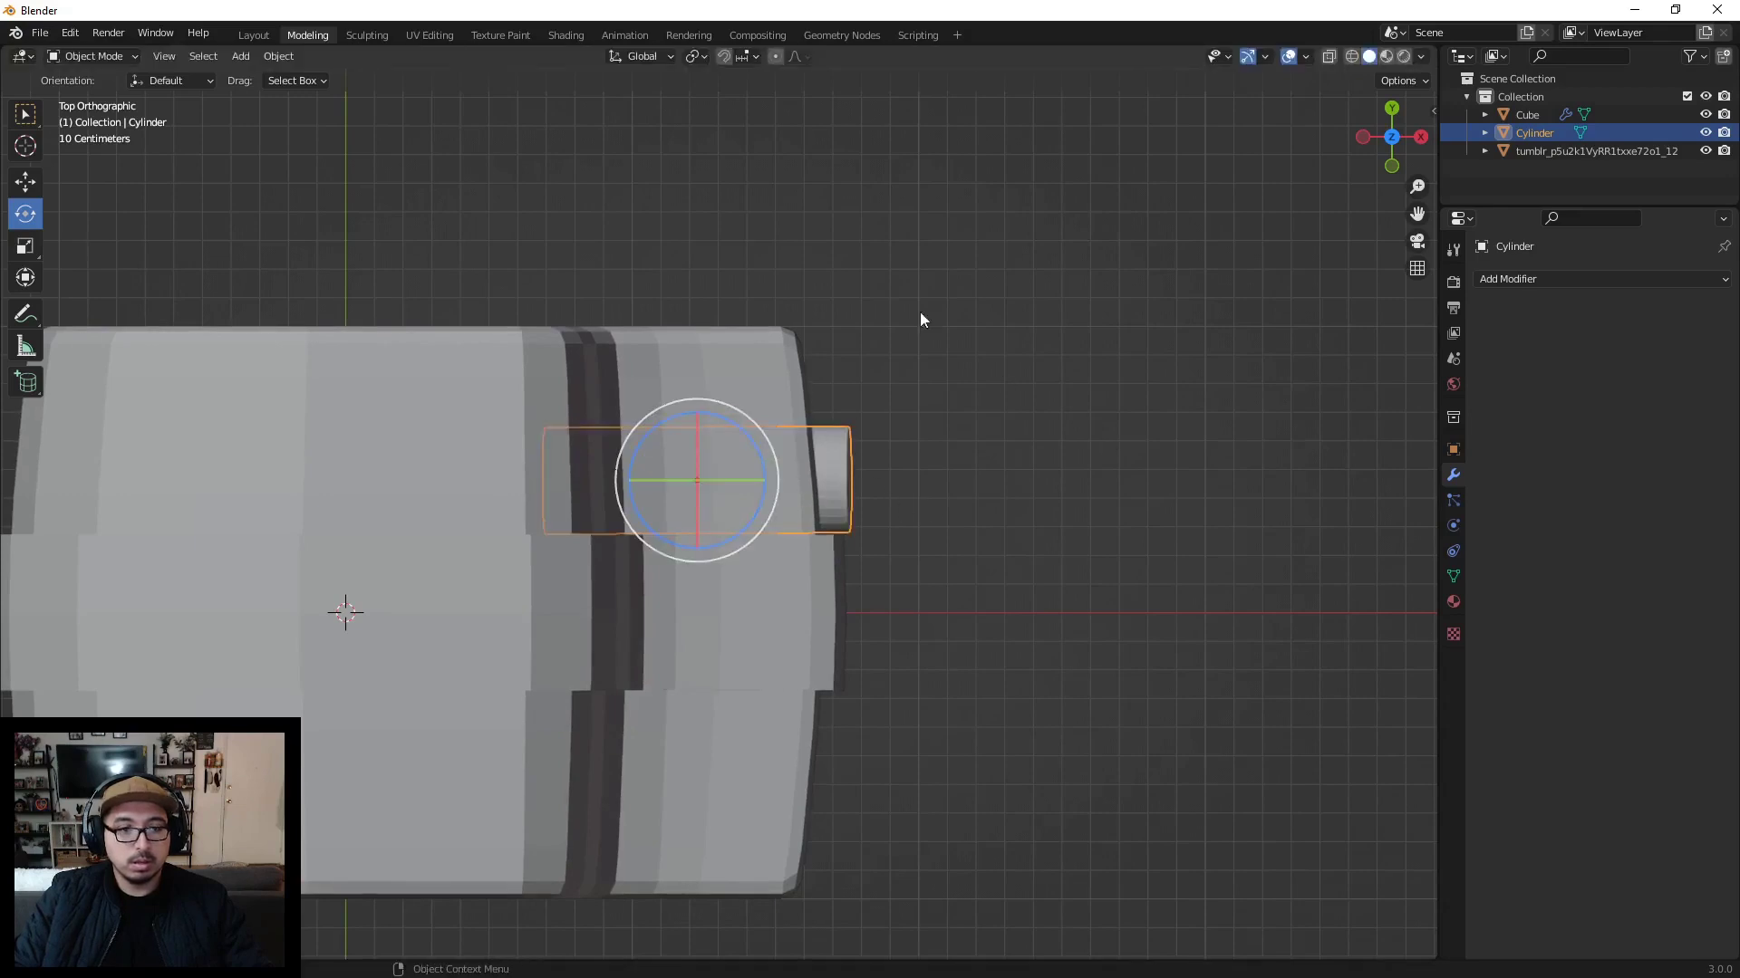
left_click(1421, 136)
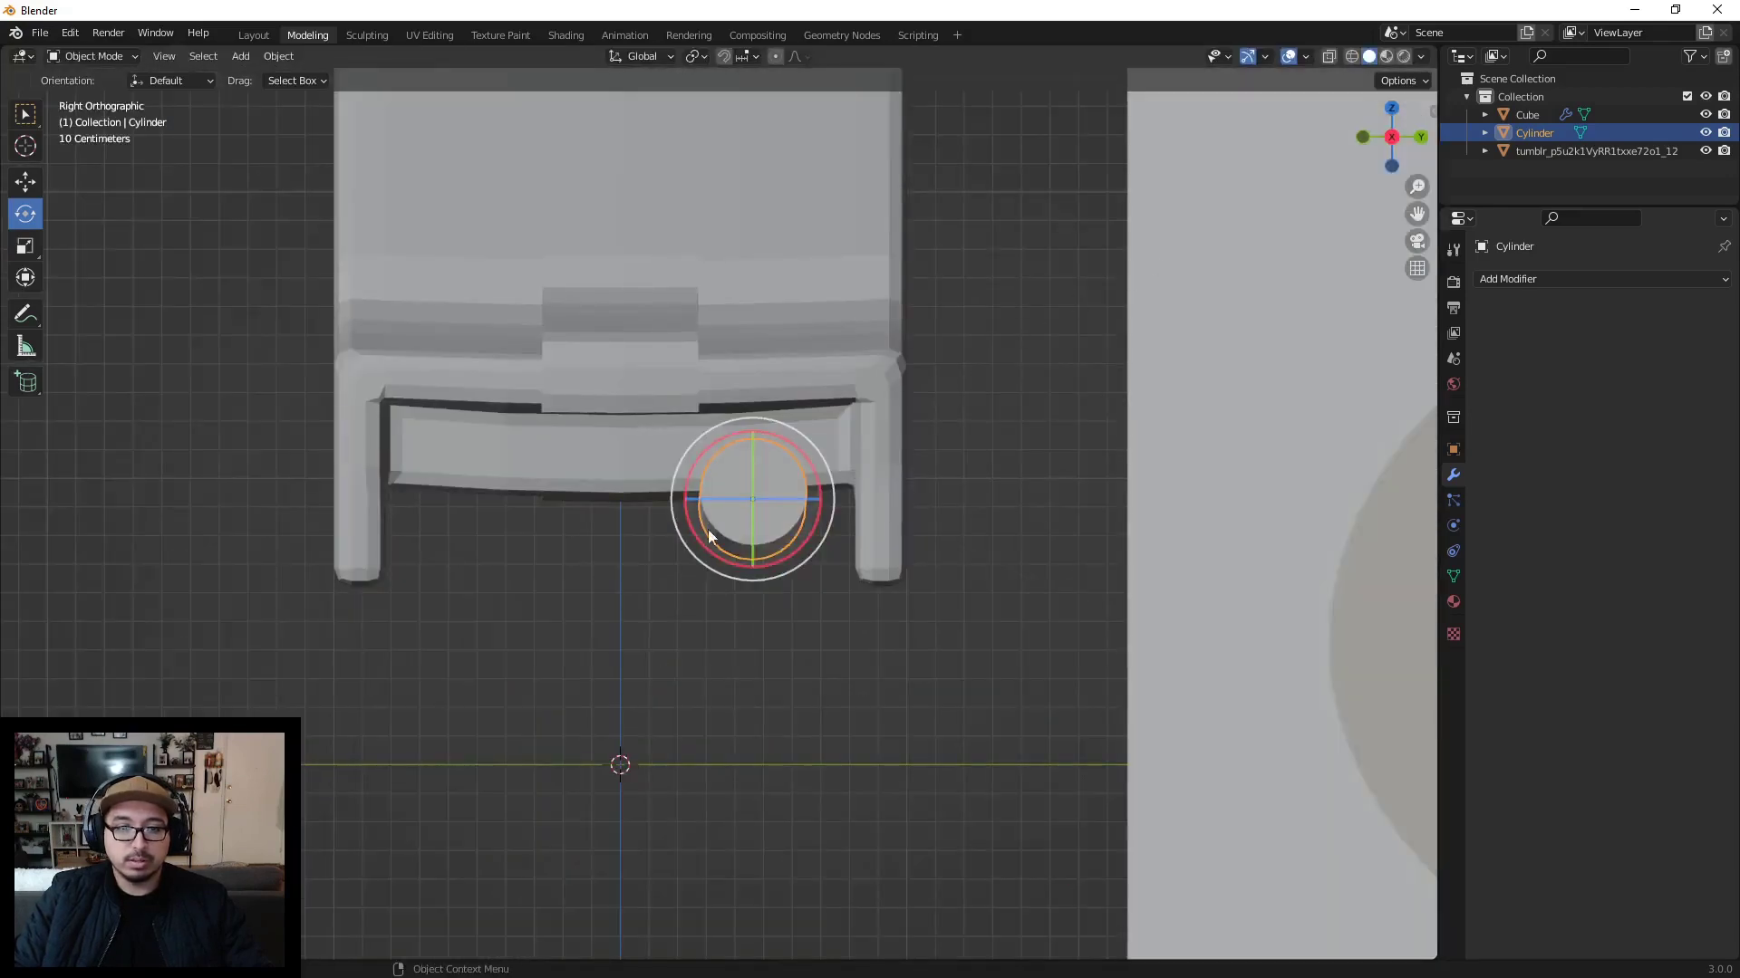
left_click_drag(755, 471, 683, 520)
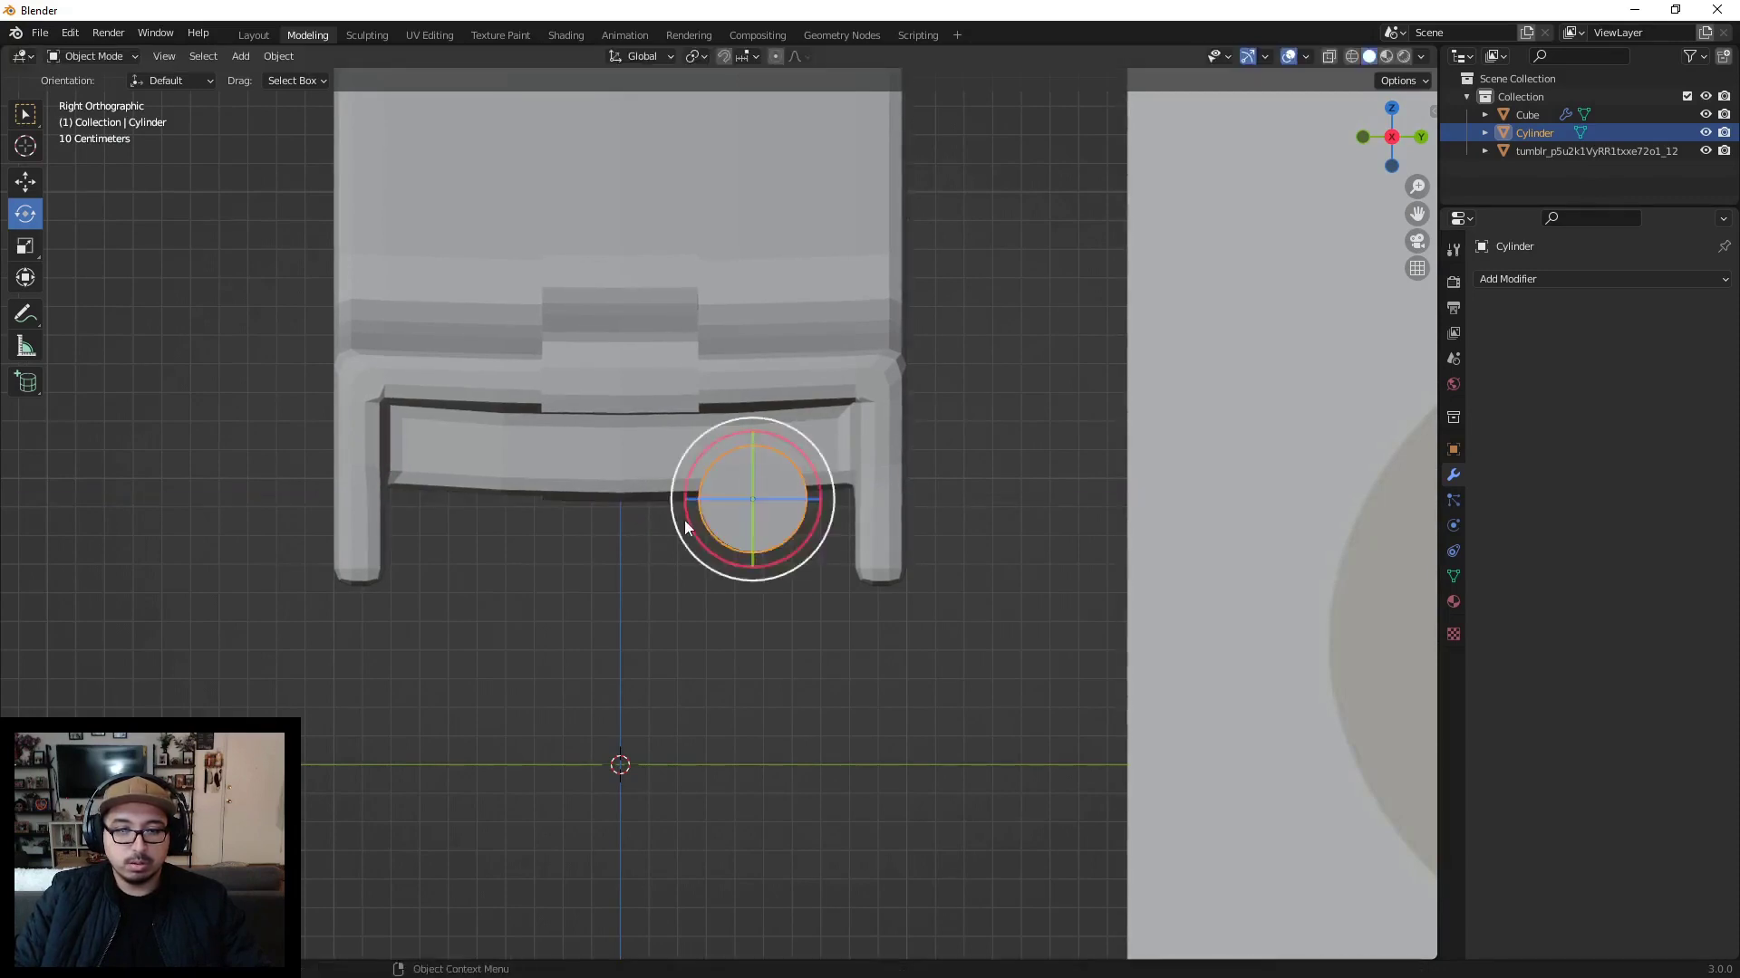
left_click(1419, 137)
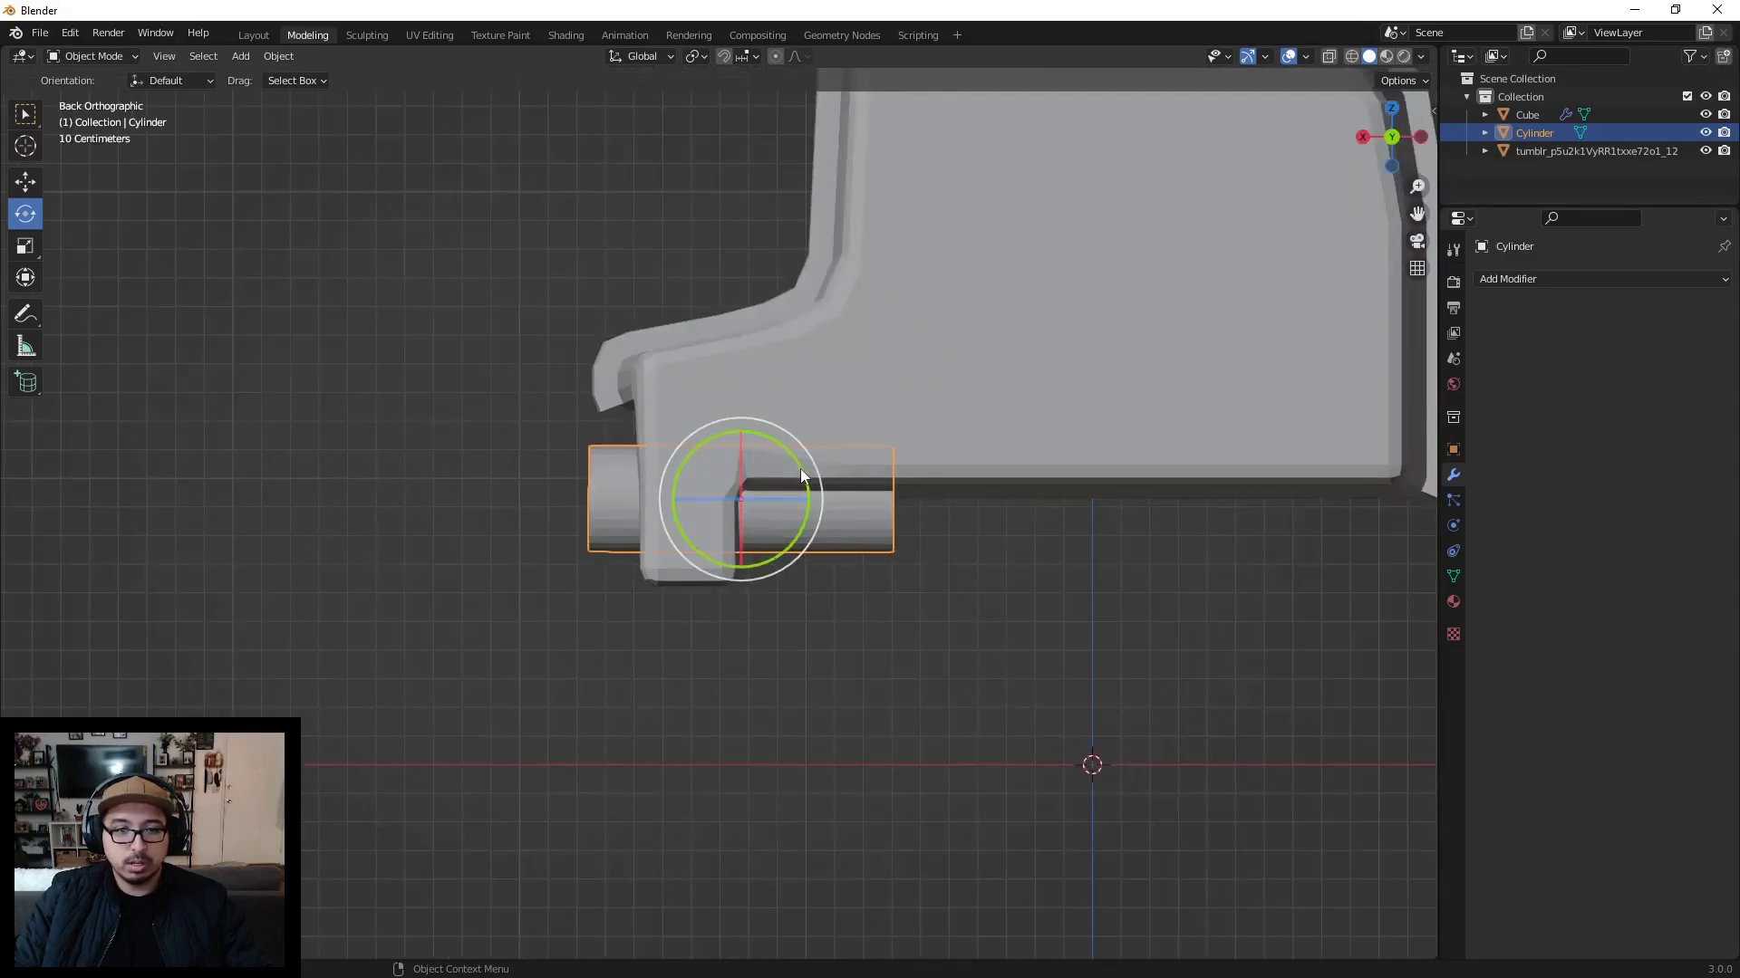
left_click_drag(801, 475, 846, 367)
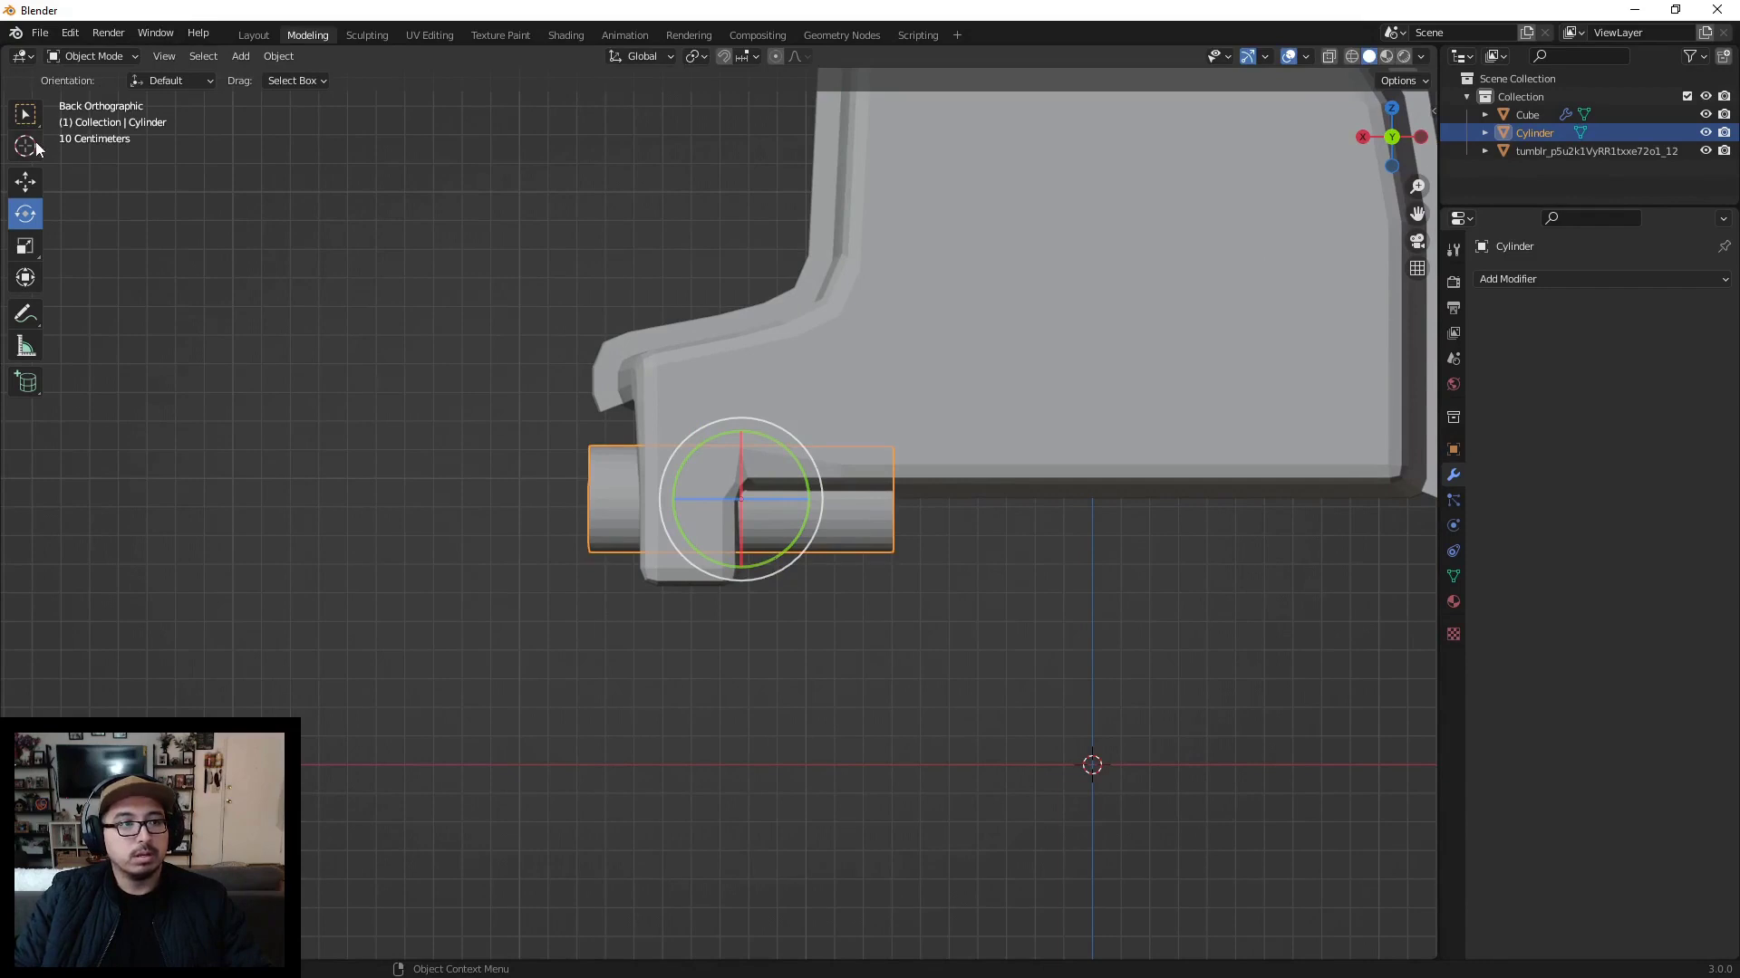
mouse_move(787, 242)
middle_mouse_down()
mouse_move(843, 289)
mouse_move(804, 453)
mouse_move(949, 451)
mouse_move(862, 406)
mouse_move(627, 397)
middle_mouse_up()
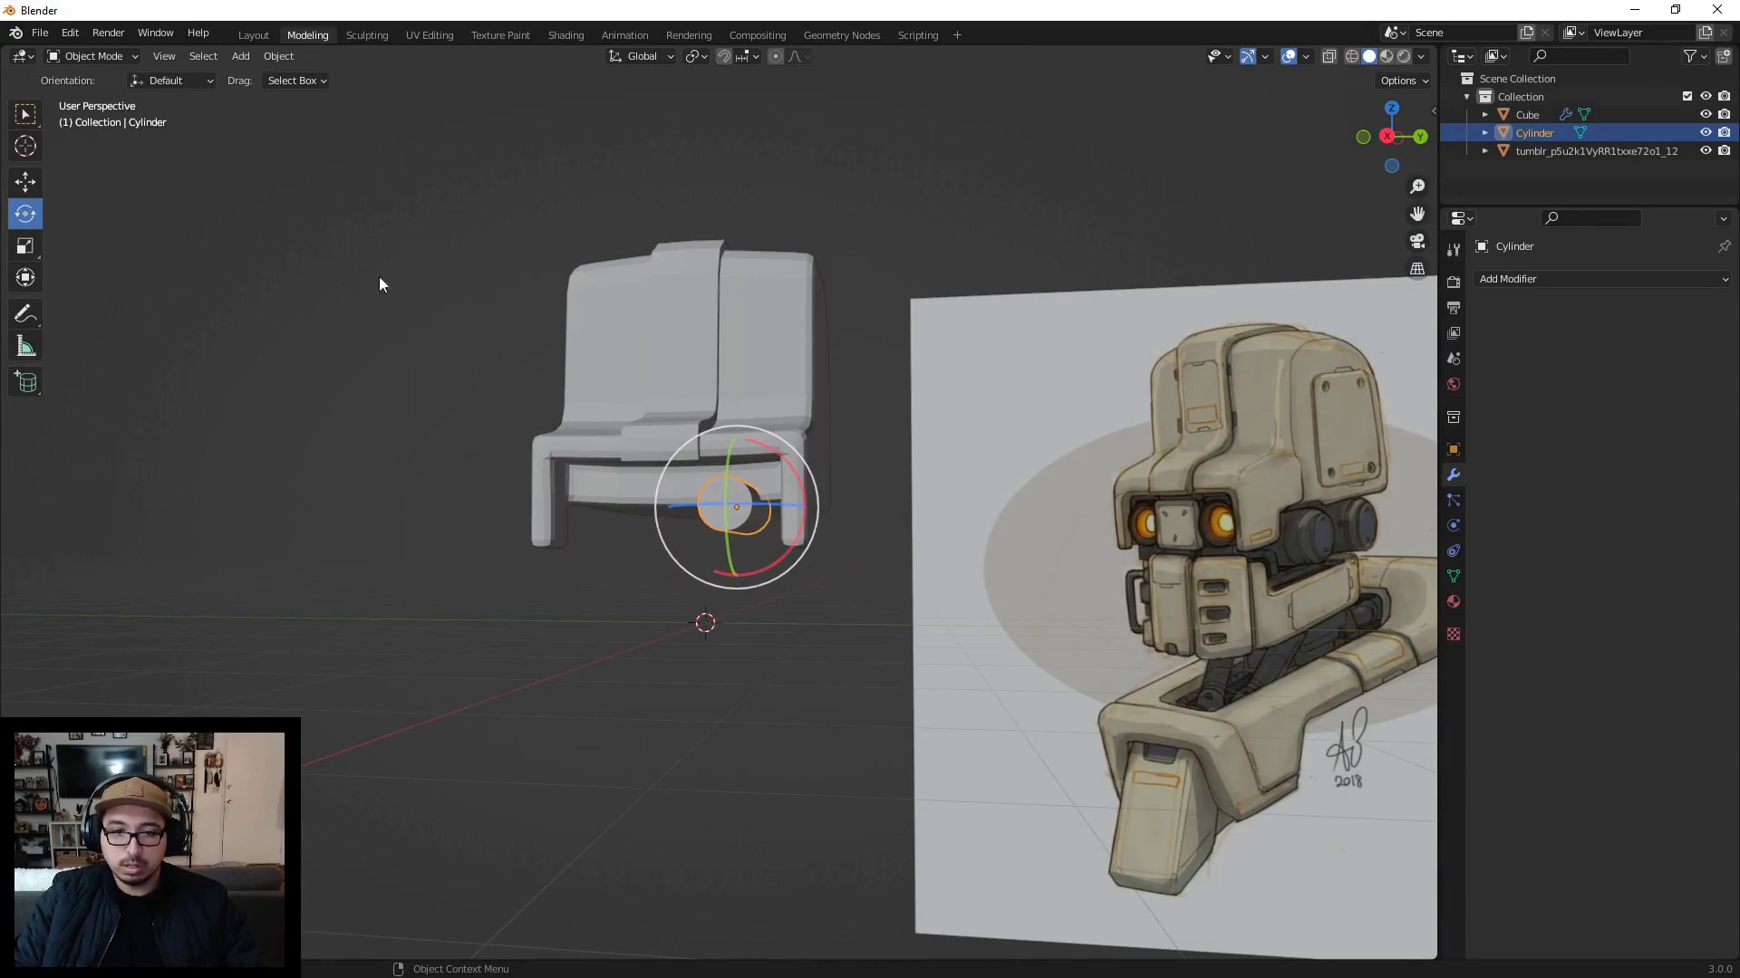
Step: Scale the cylinder up about 1.27× and add a Mirror modifier to it
left_click(35, 243)
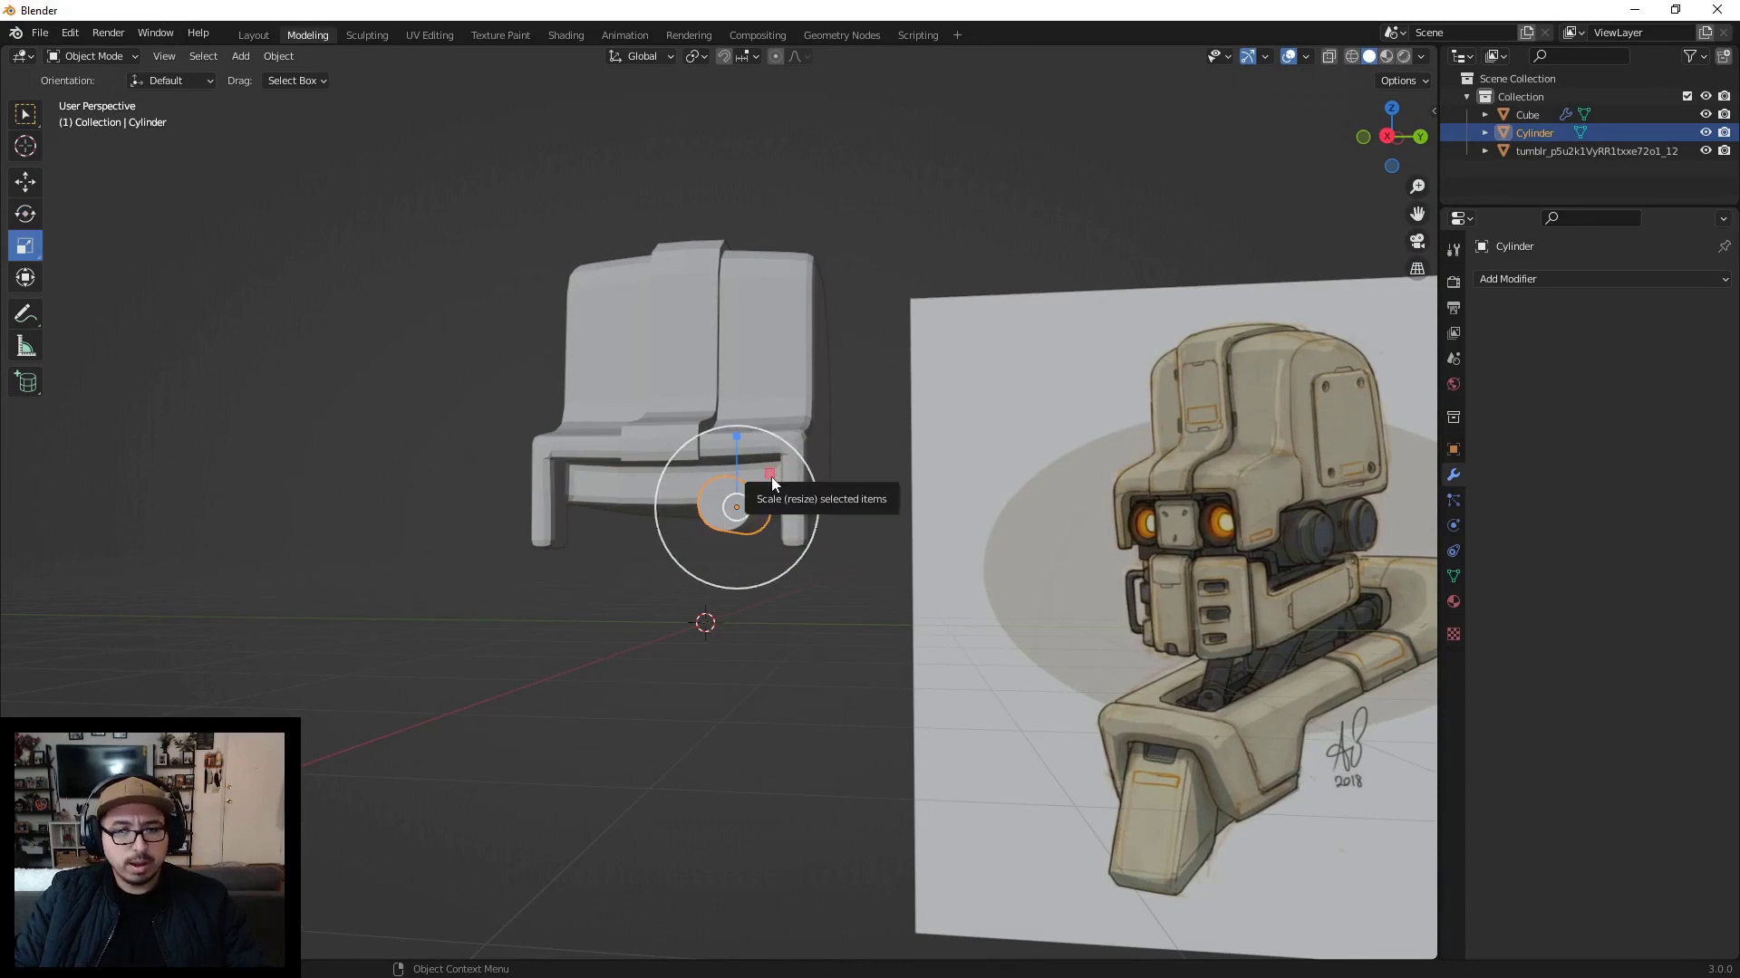
left_click_drag(772, 478, 918, 433)
middle_click_drag(910, 441, 930, 458)
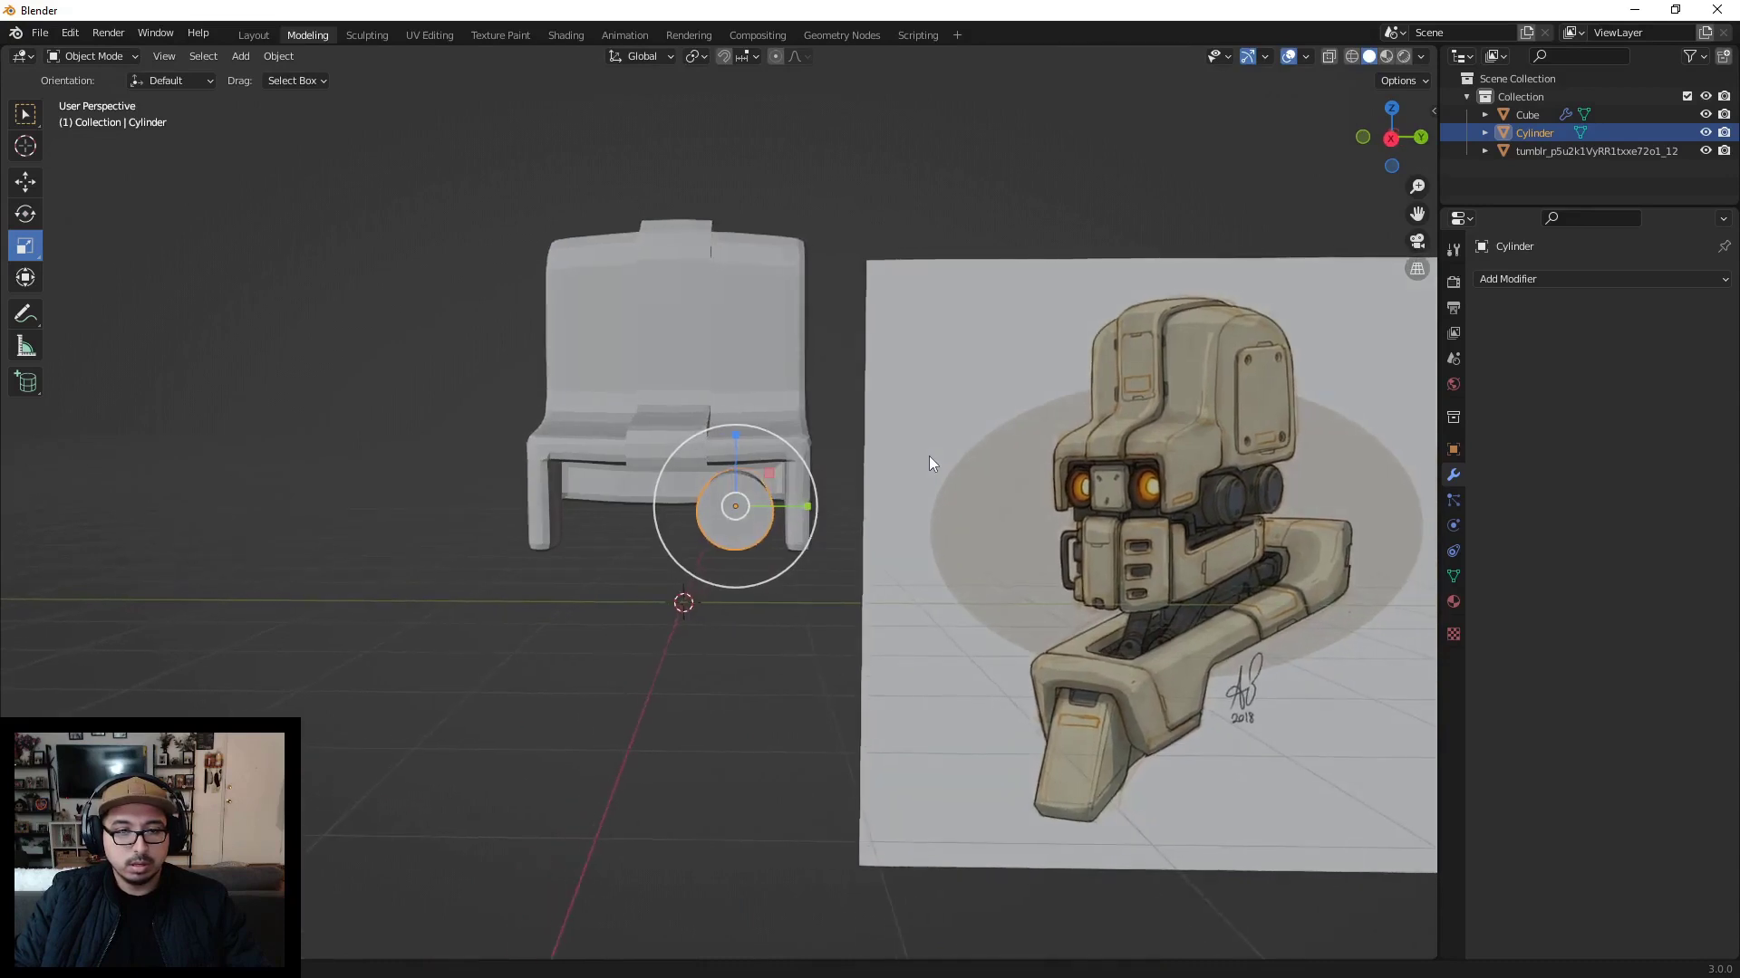
left_click(1601, 273)
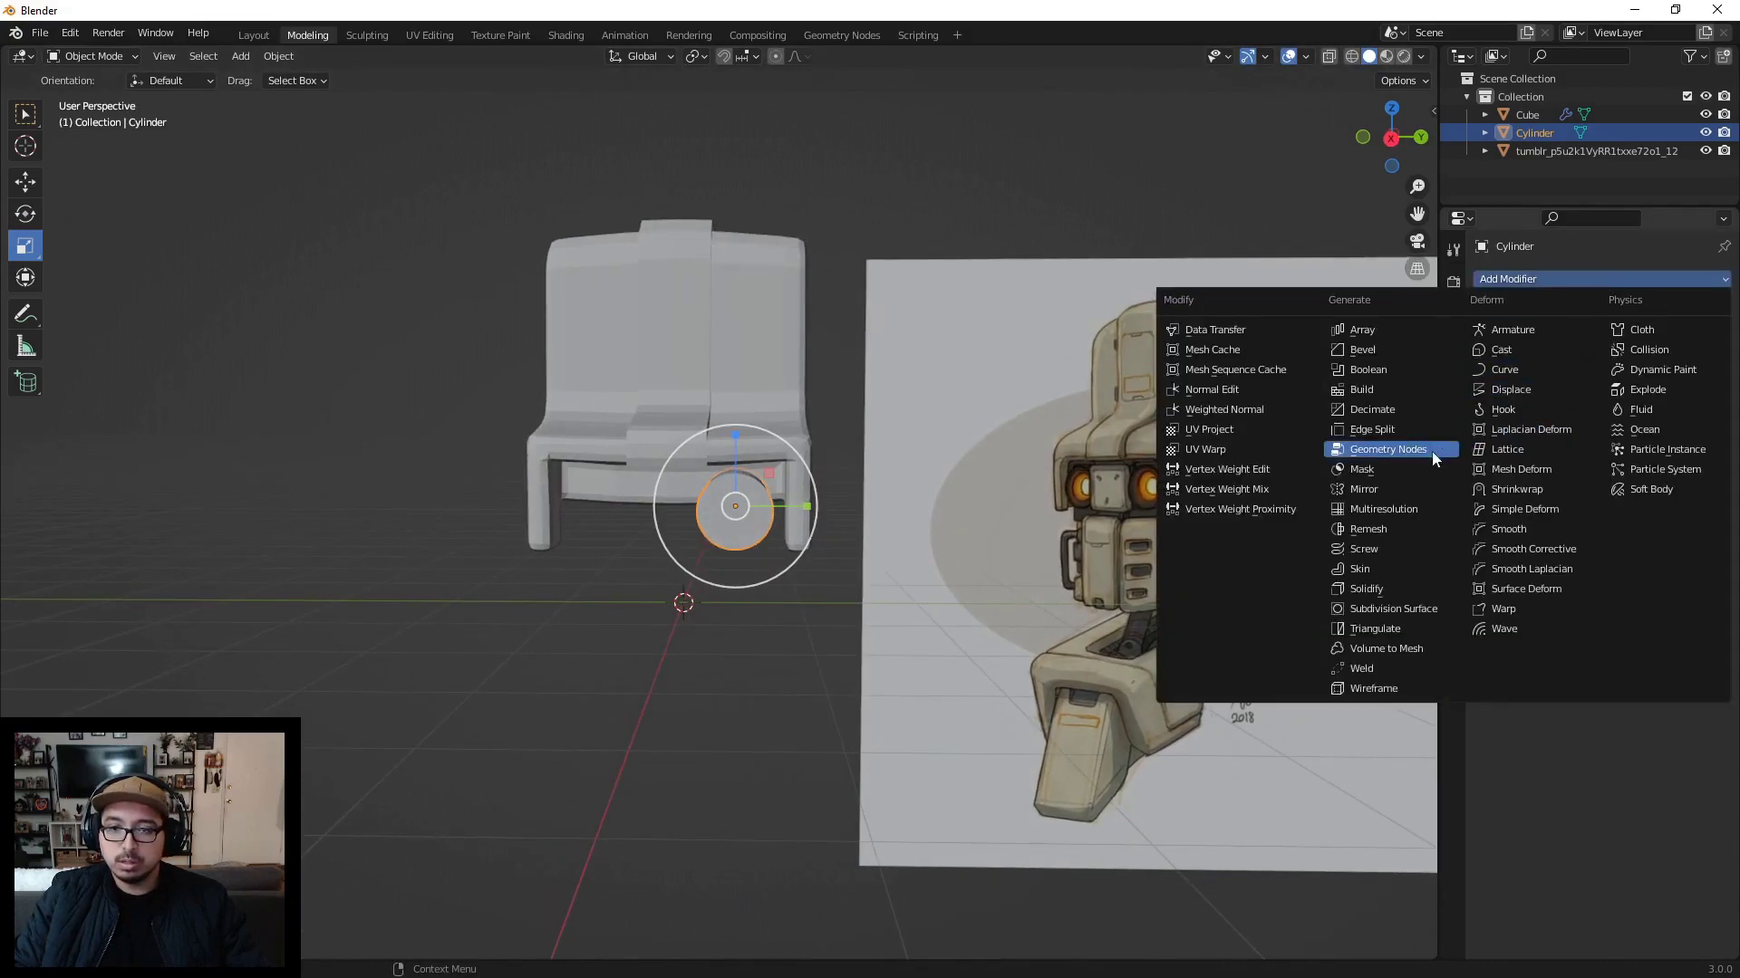
left_click(1379, 489)
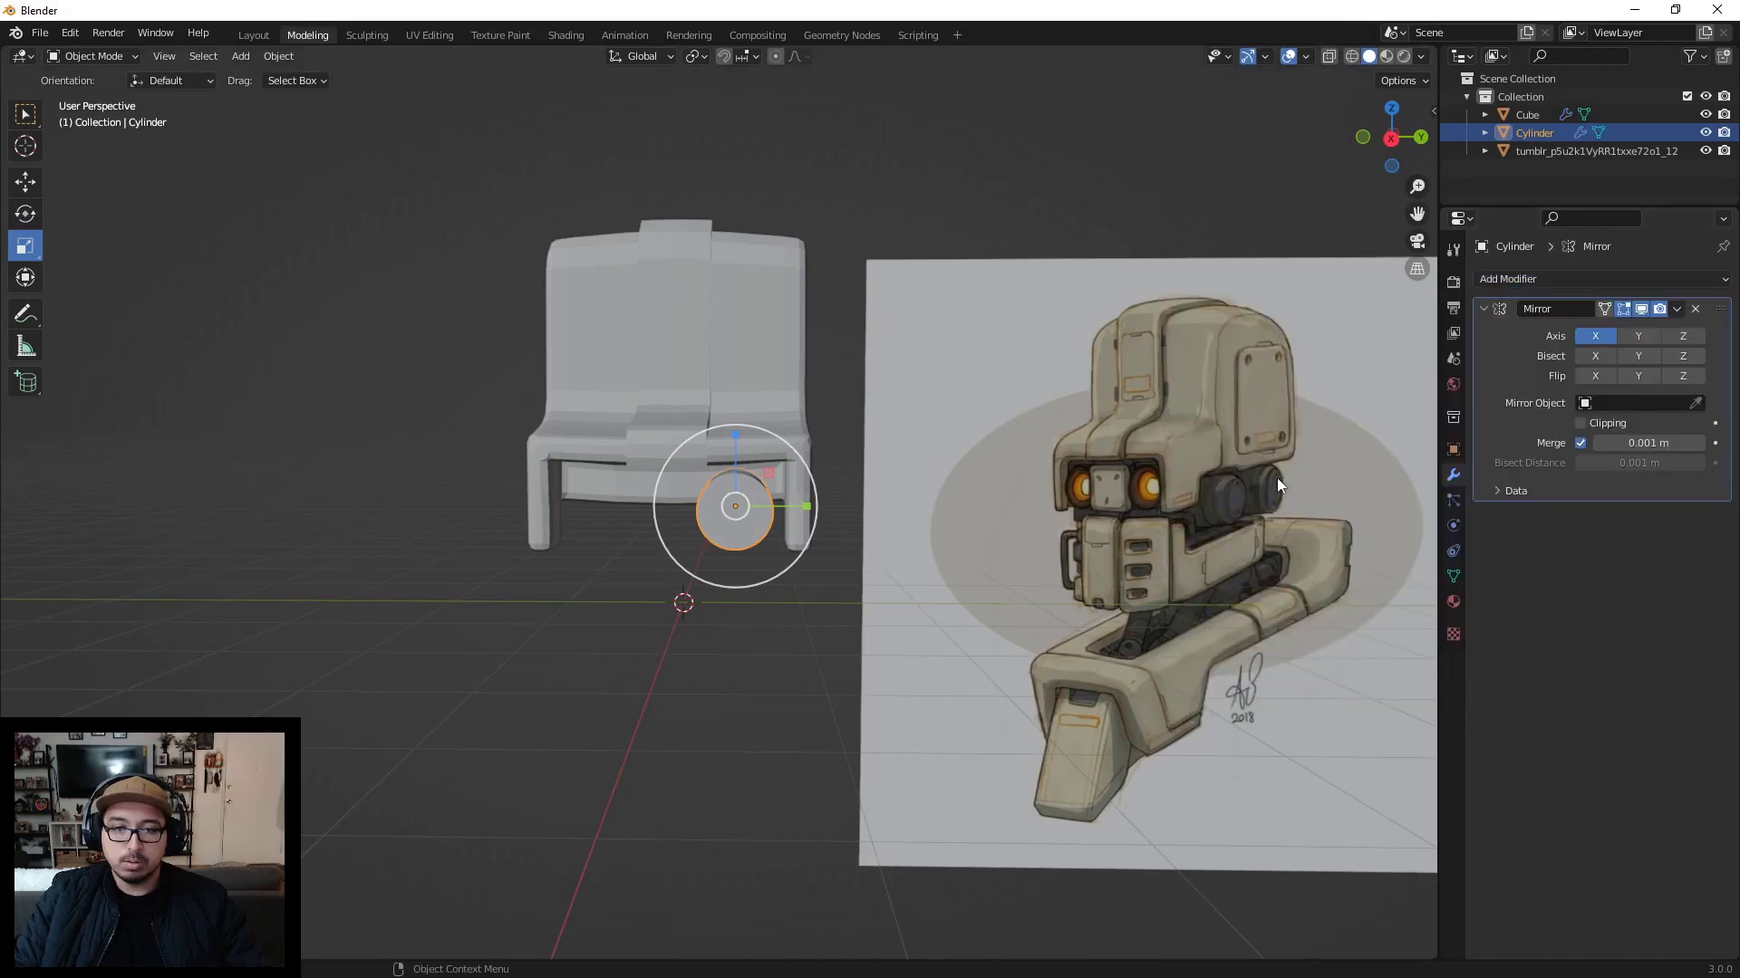
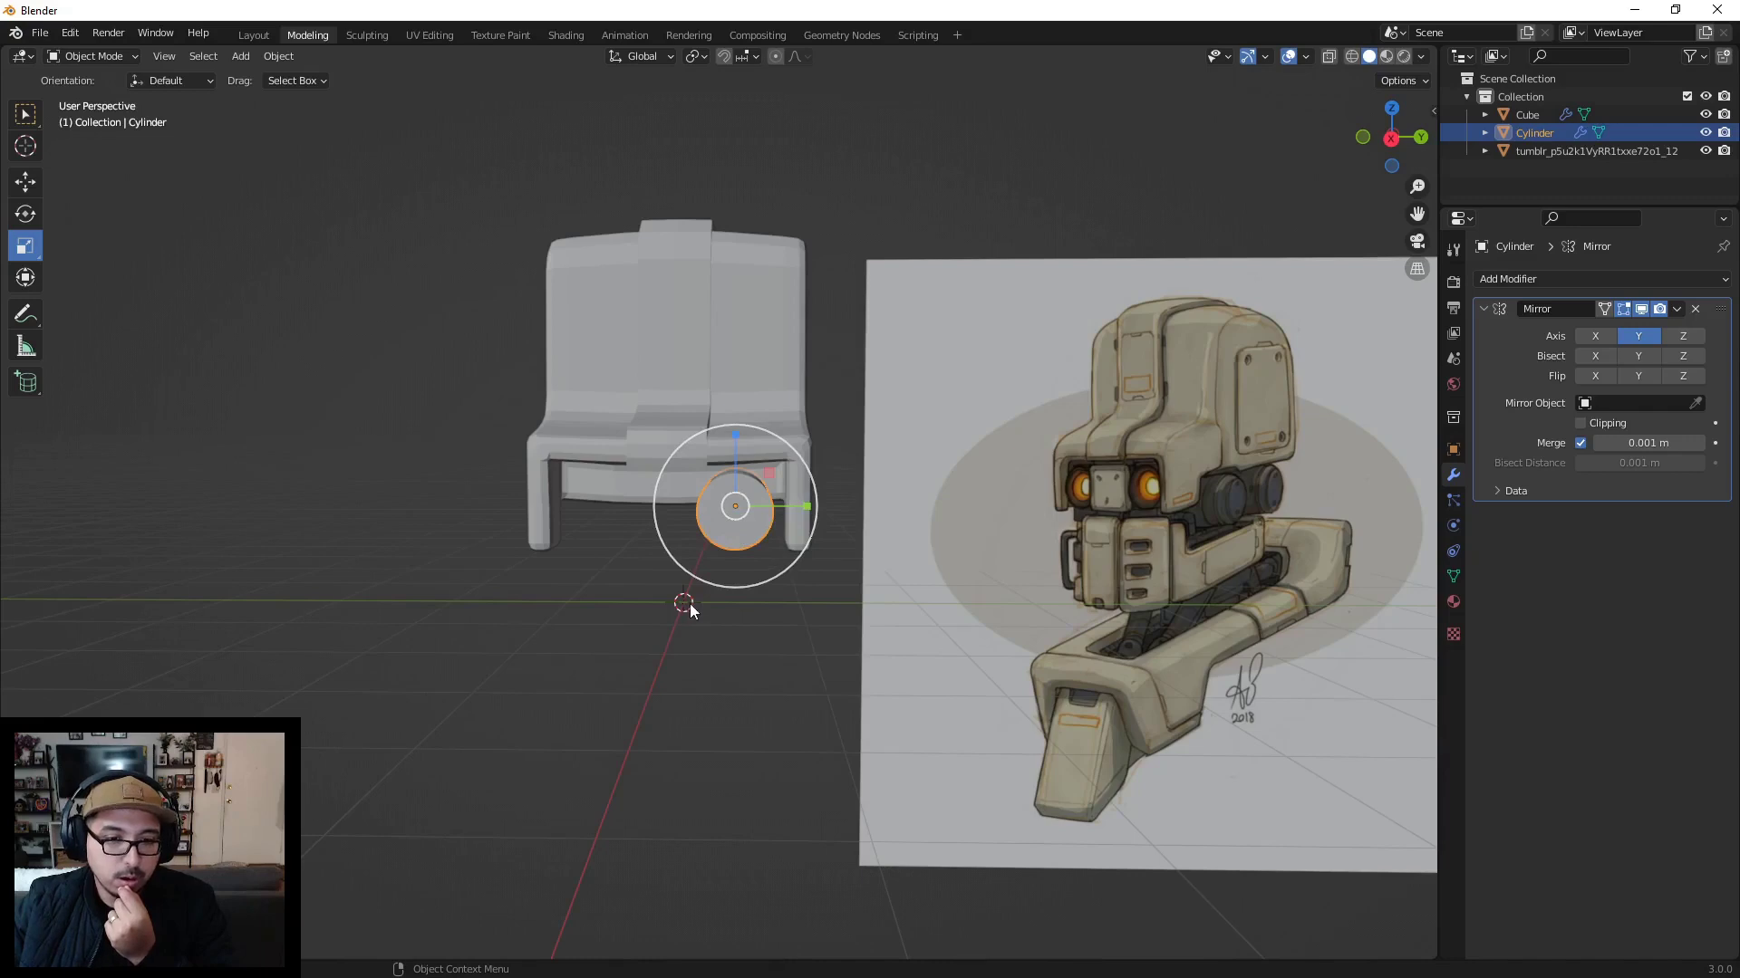
Step: Set the cylinder's origin to the 3D cursor
left_click(274, 56)
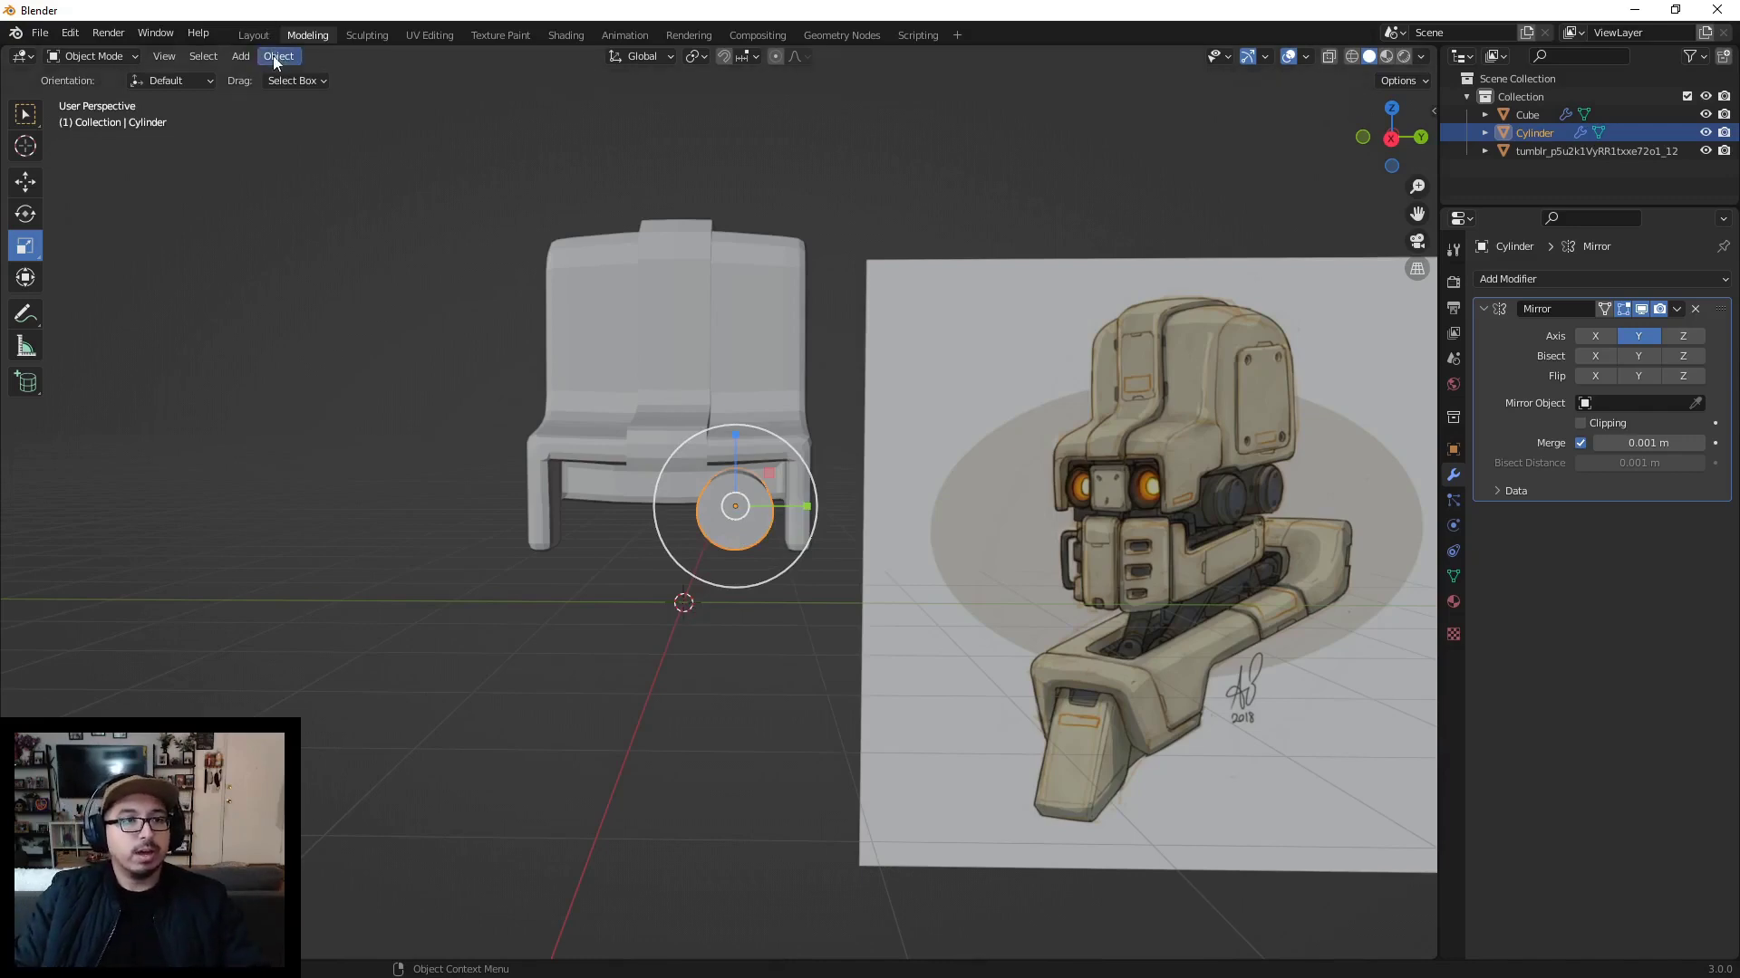
mouse_move(283, 94)
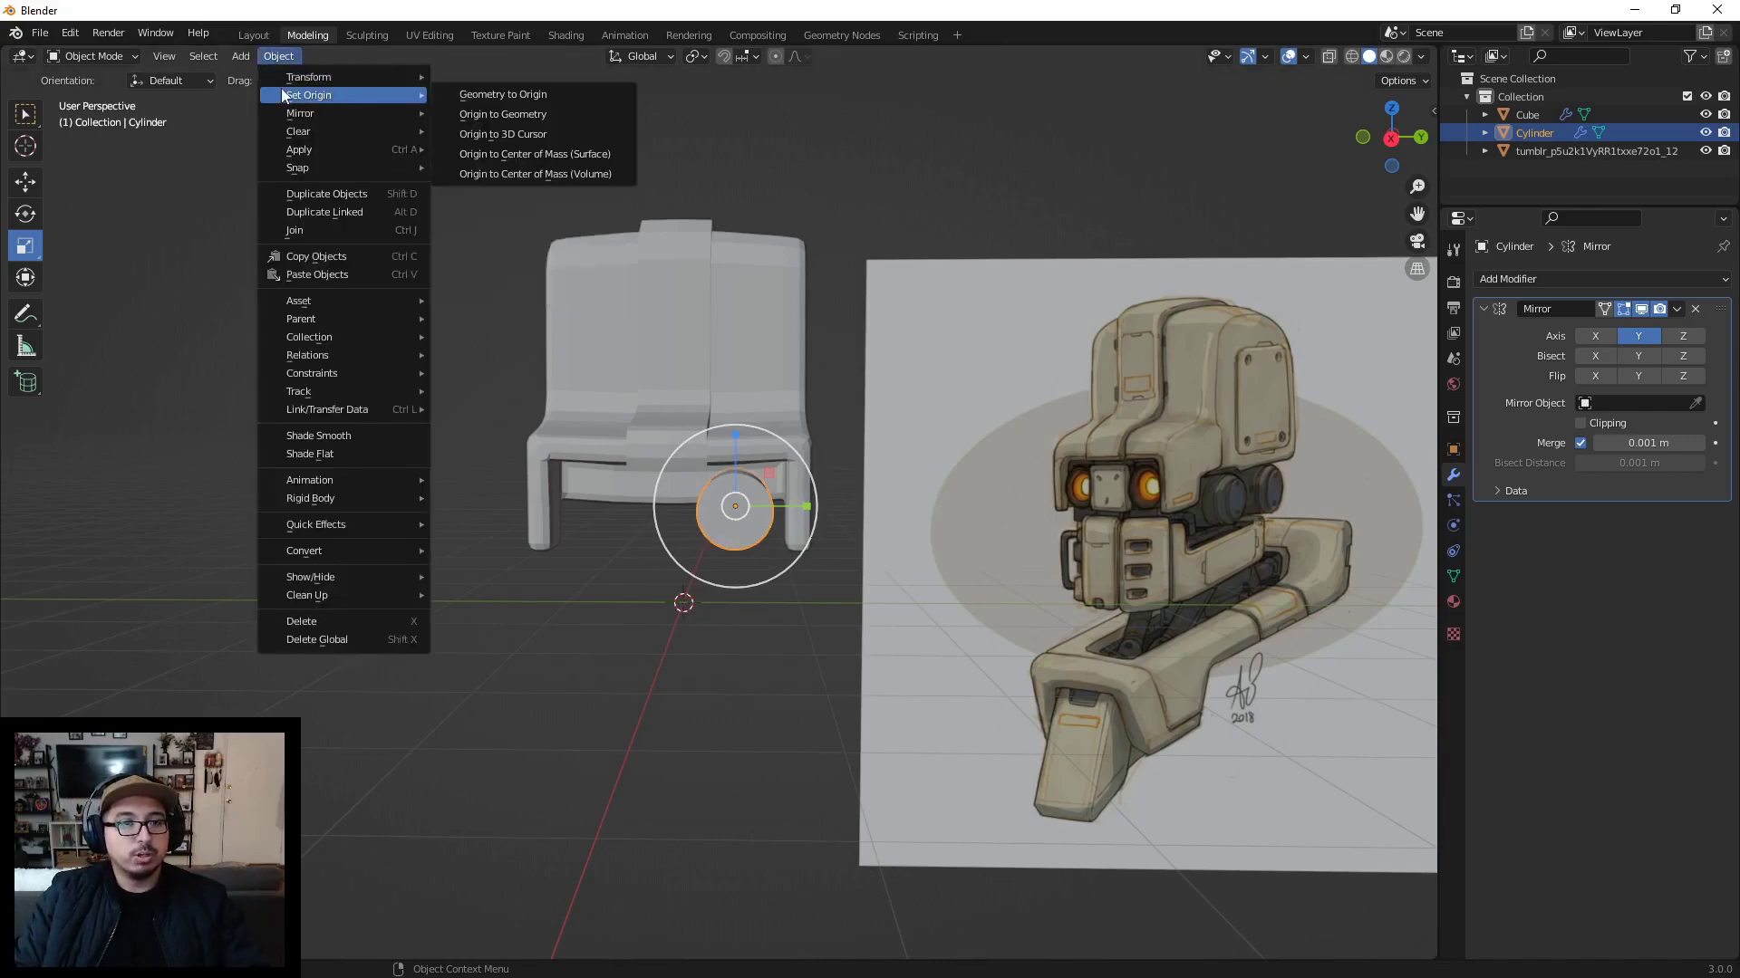
left_click(471, 136)
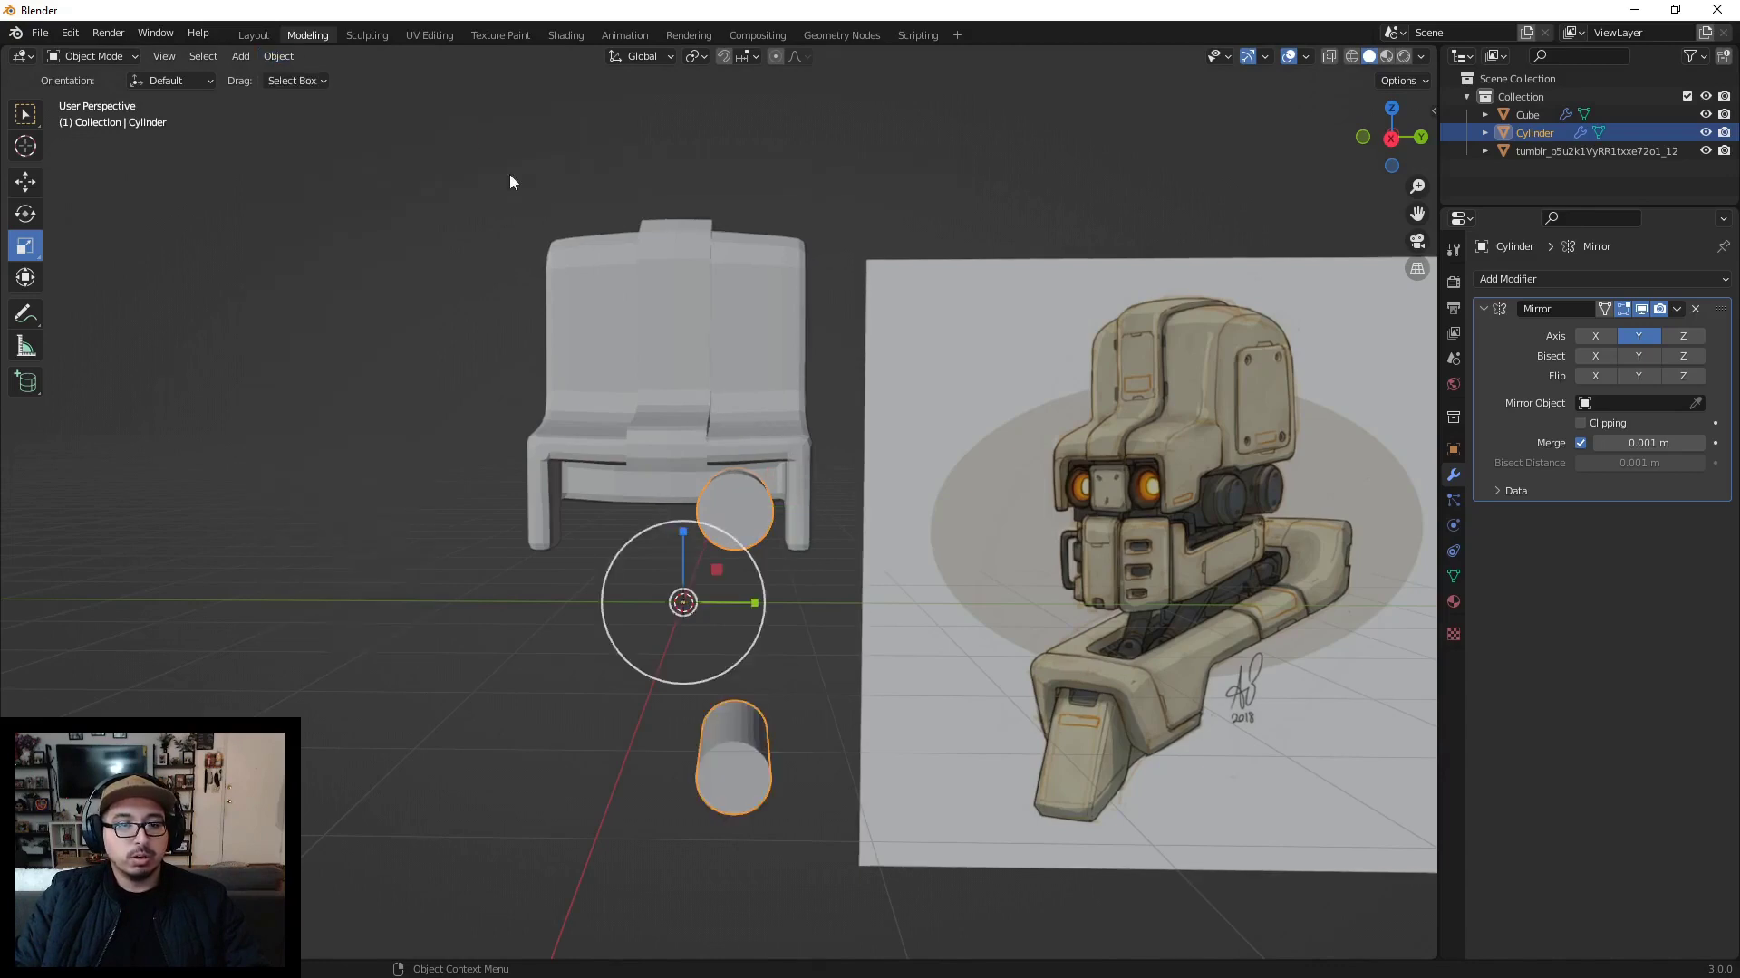
Step: Mirror the cylinder on X only, turning Y off, and enter Edit Mode
left_click(1591, 338)
left_click(1645, 337)
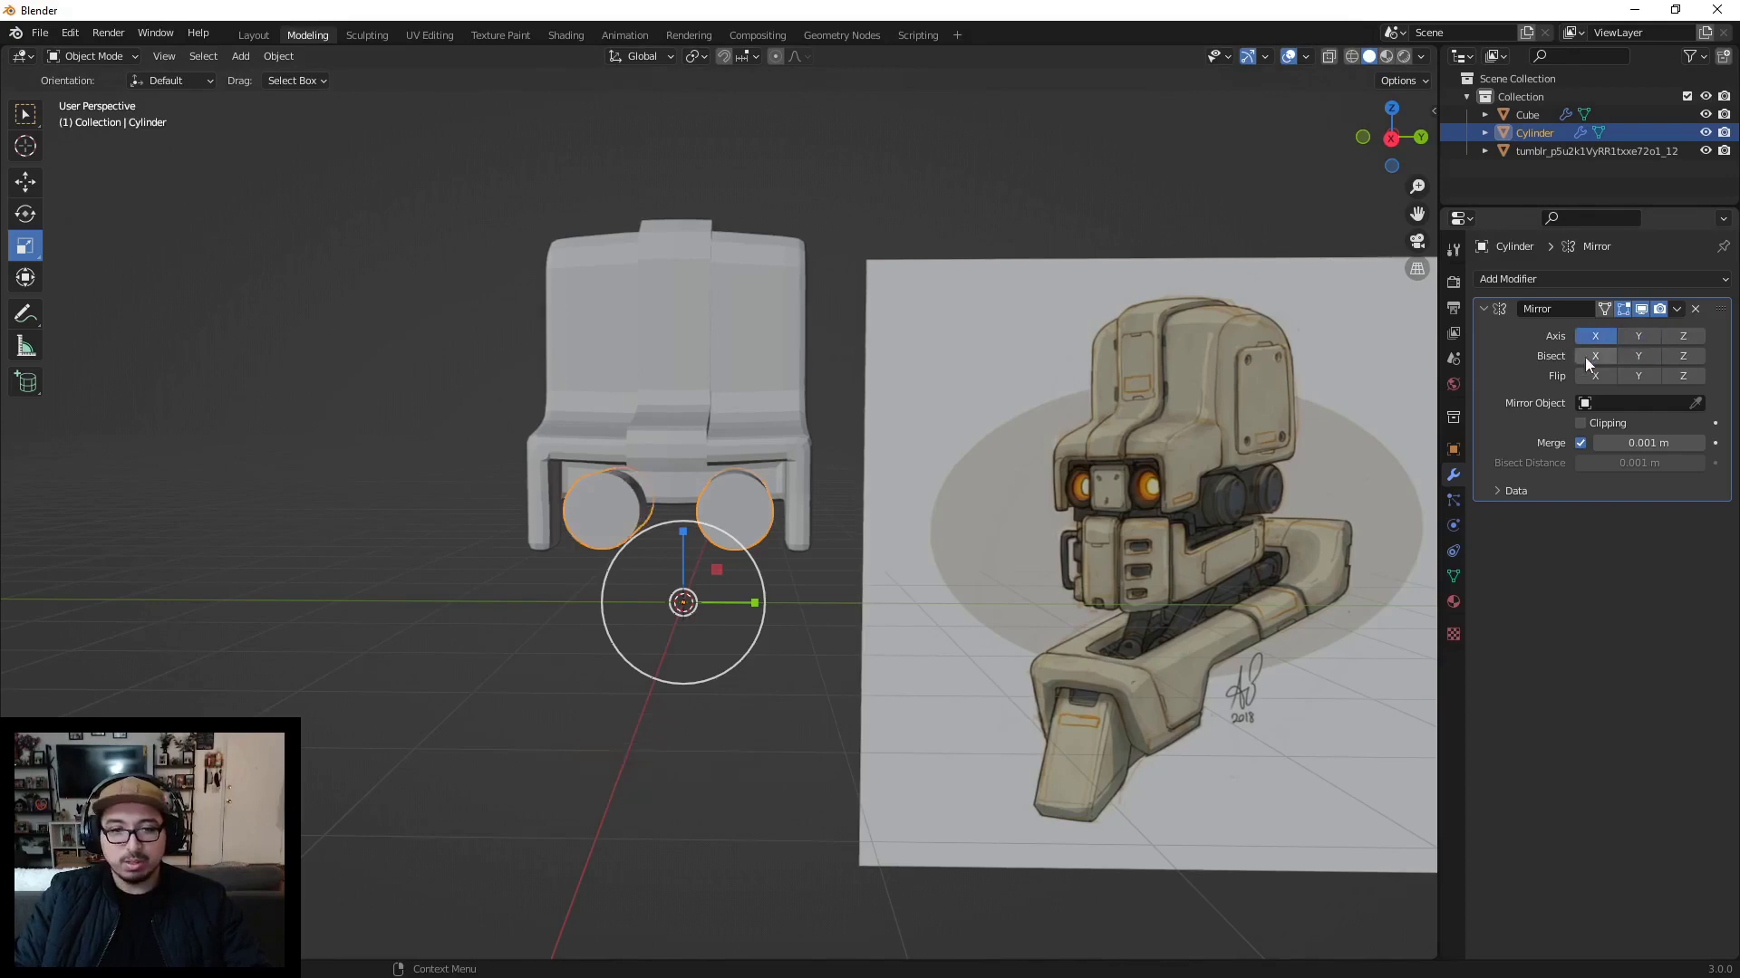
mouse_move(676, 474)
middle_mouse_down()
mouse_move(633, 460)
mouse_move(748, 497)
mouse_move(703, 475)
middle_mouse_up()
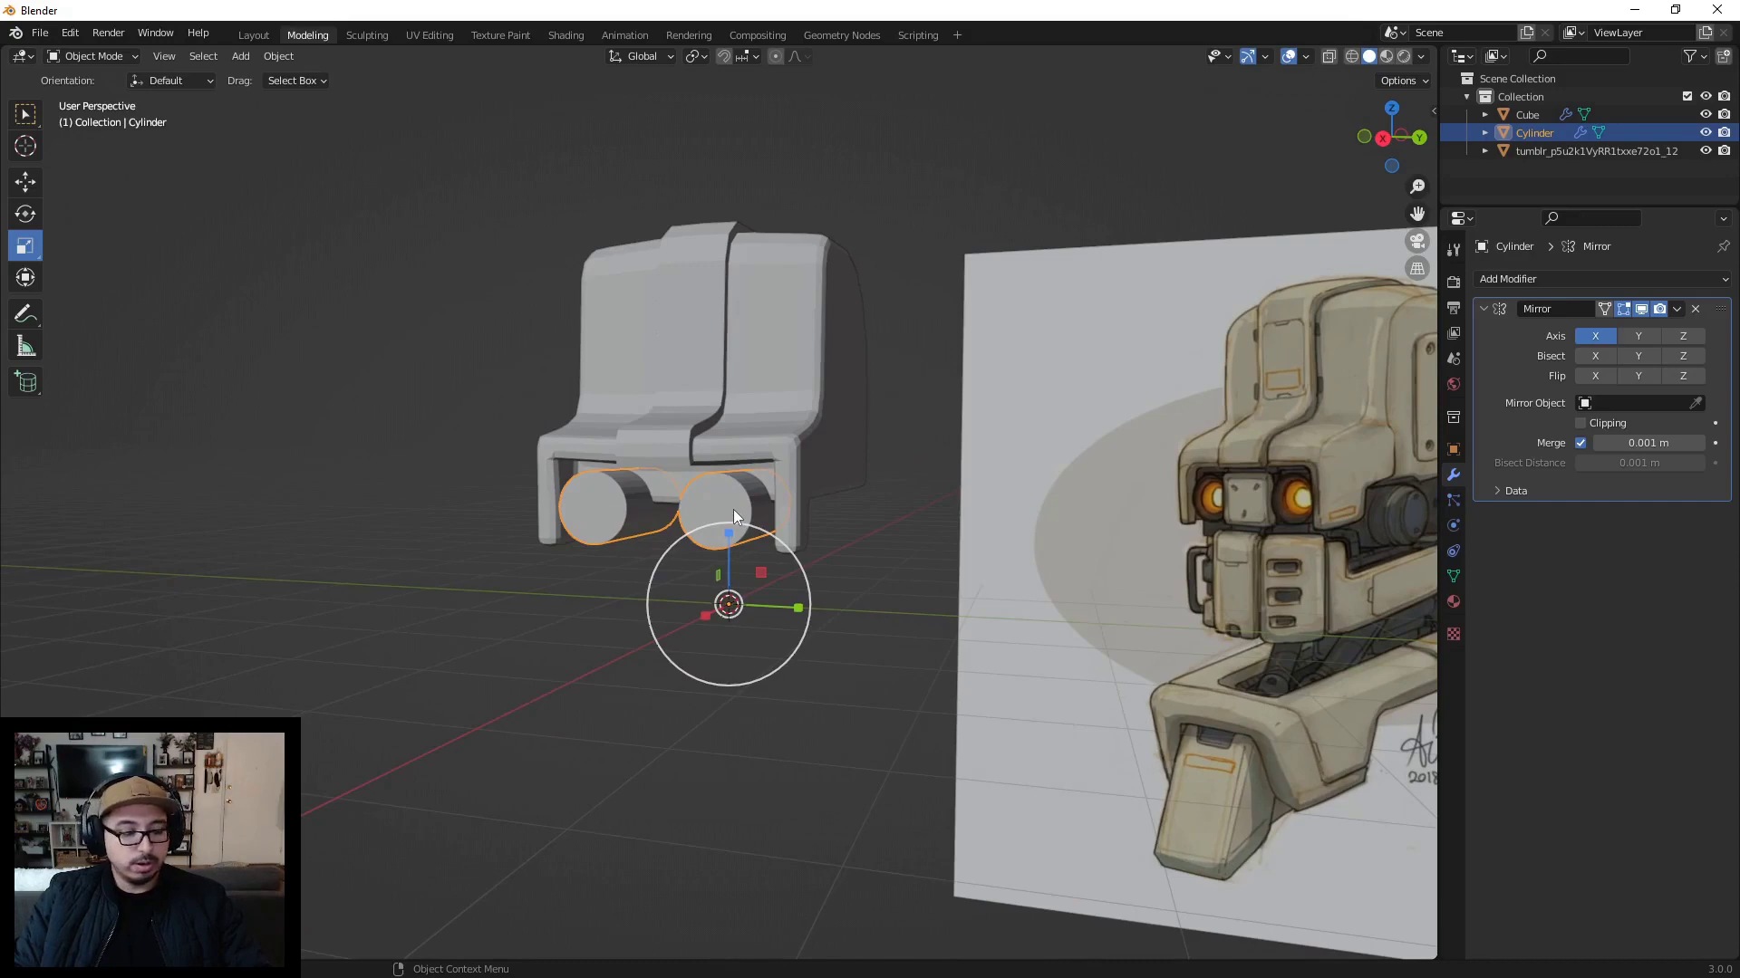
key("Tab")
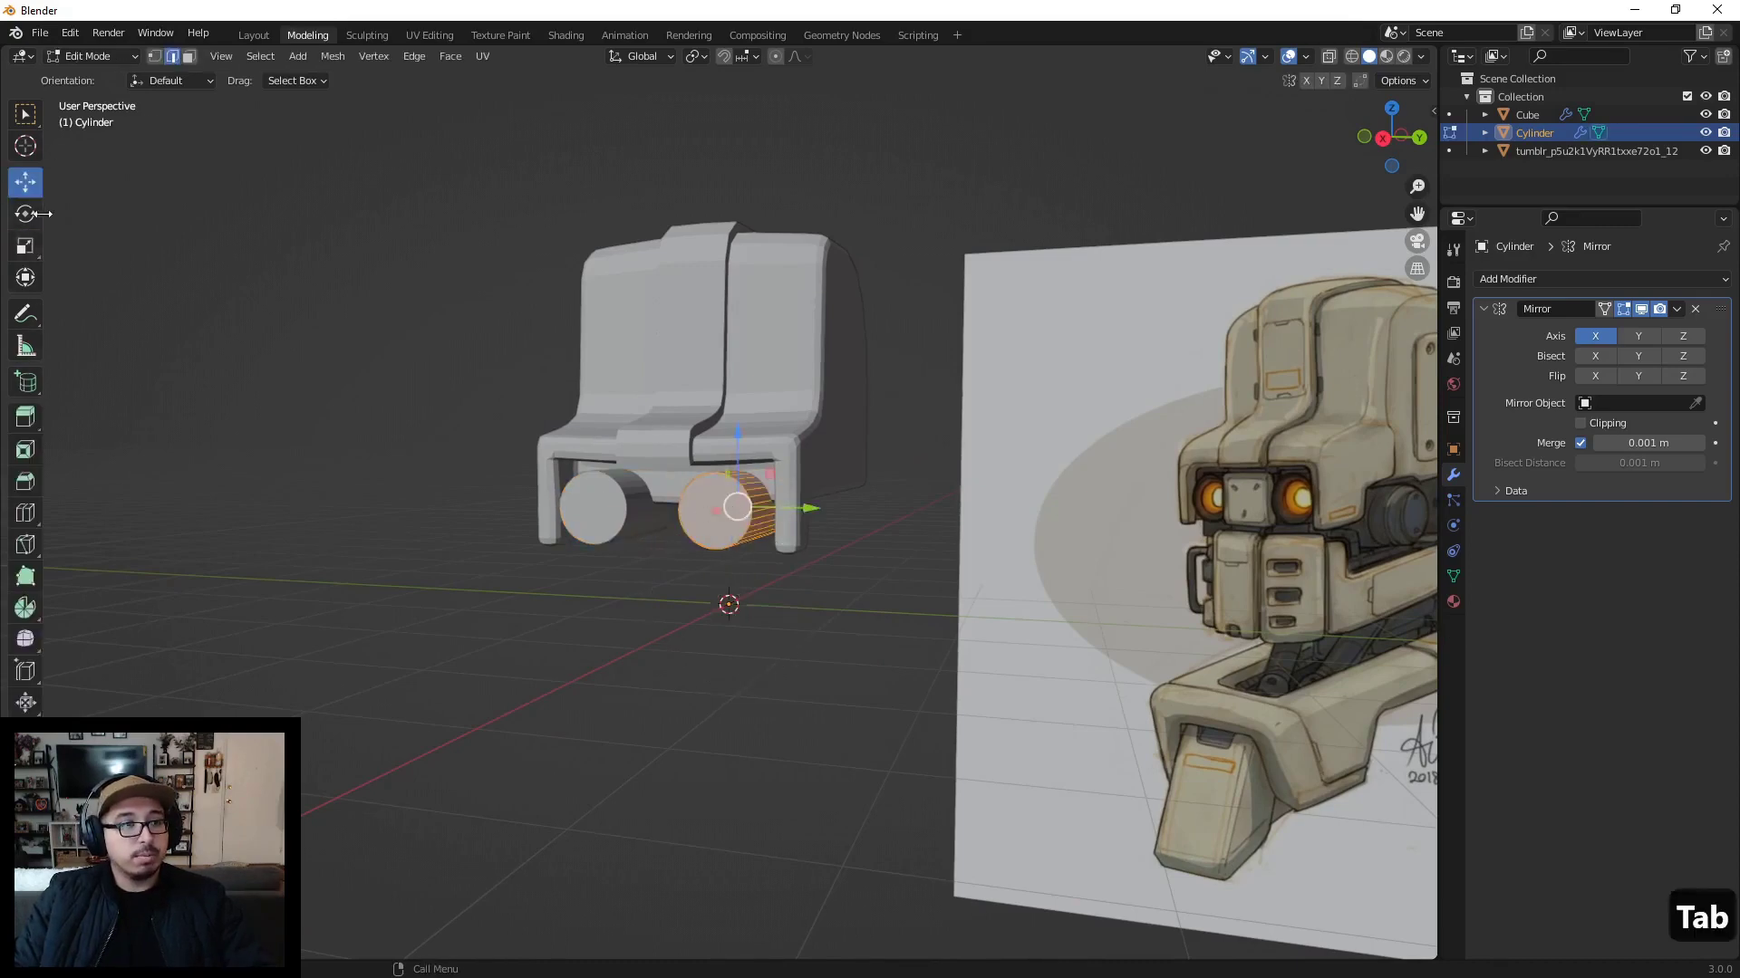
Step: In face select mode, select the cylinder's front cap face
left_click(187, 60)
left_click(698, 539)
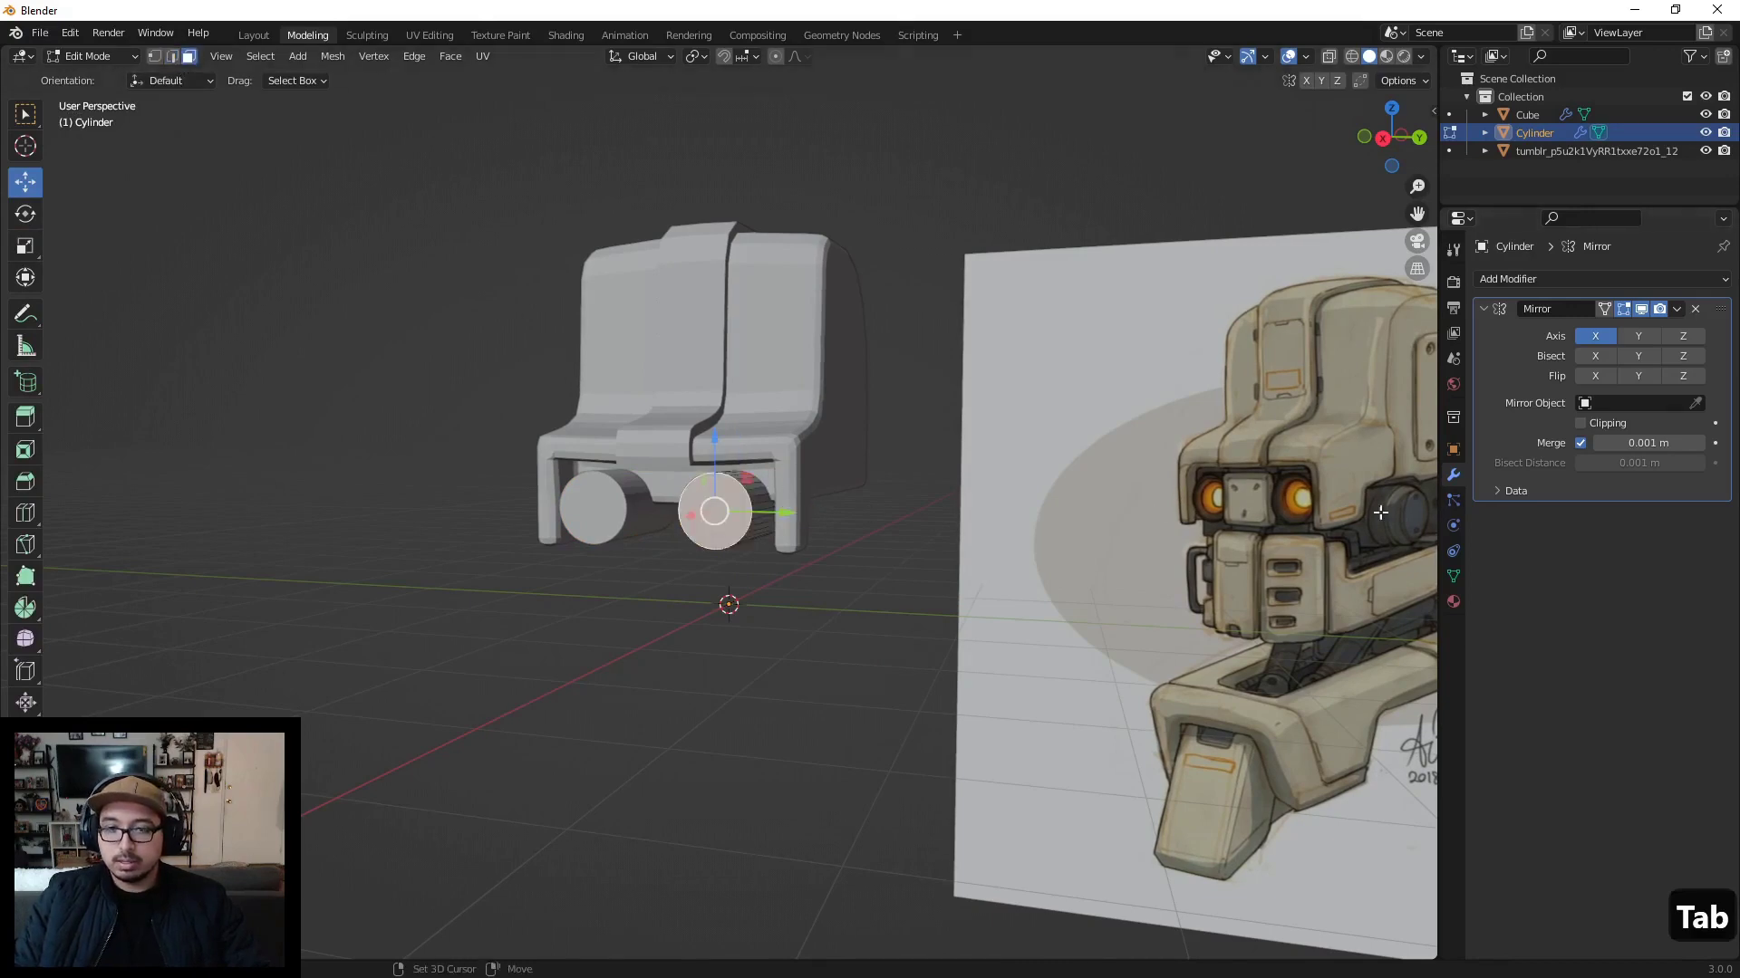
middle_click_drag(1382, 513, 835, 512, "shift")
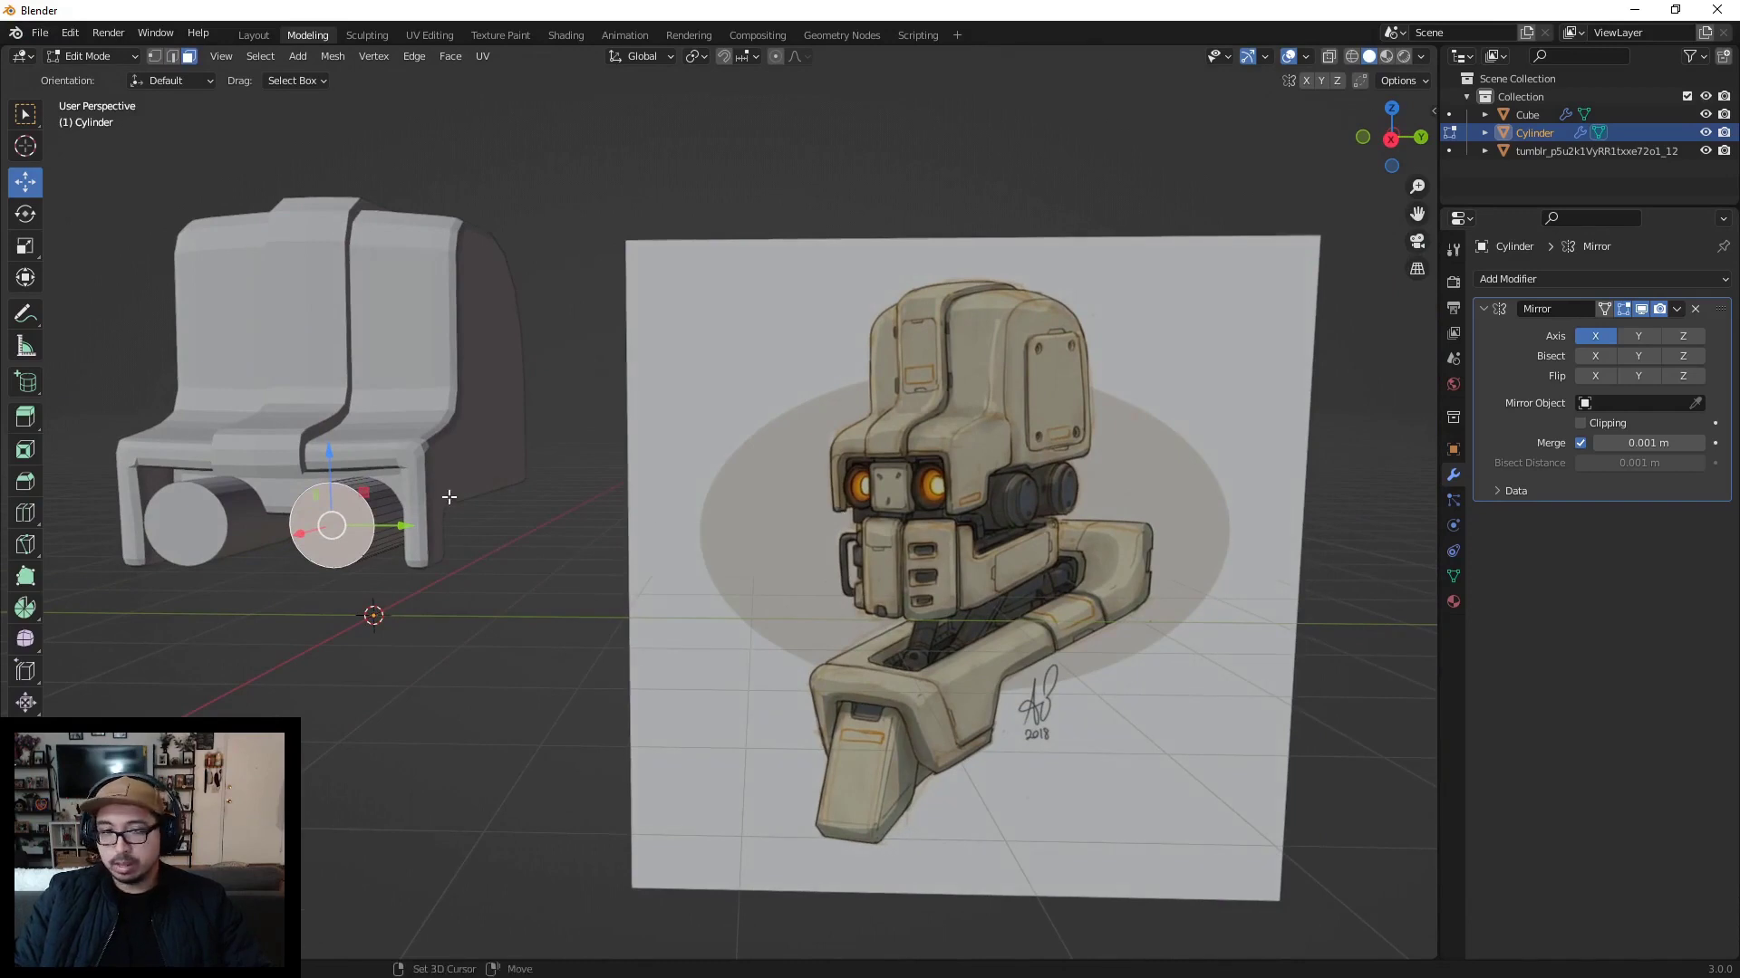
middle_click_drag(447, 492, 629, 484, "shift")
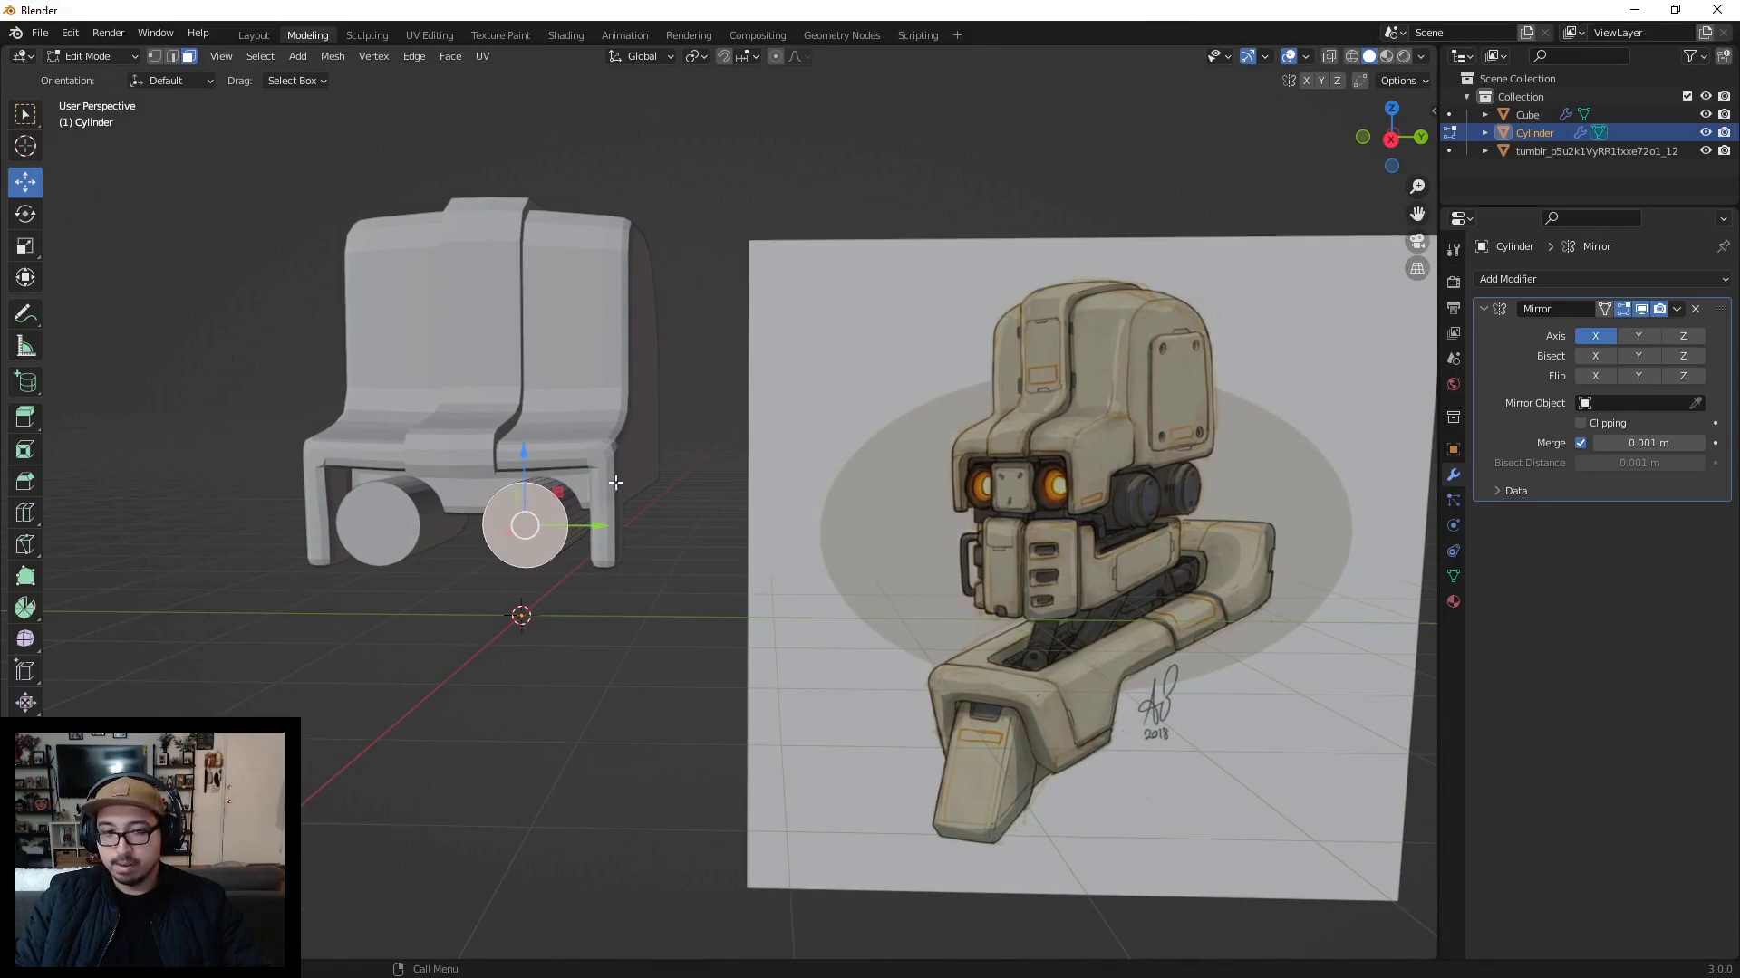
scroll(613, 476, "up", 4)
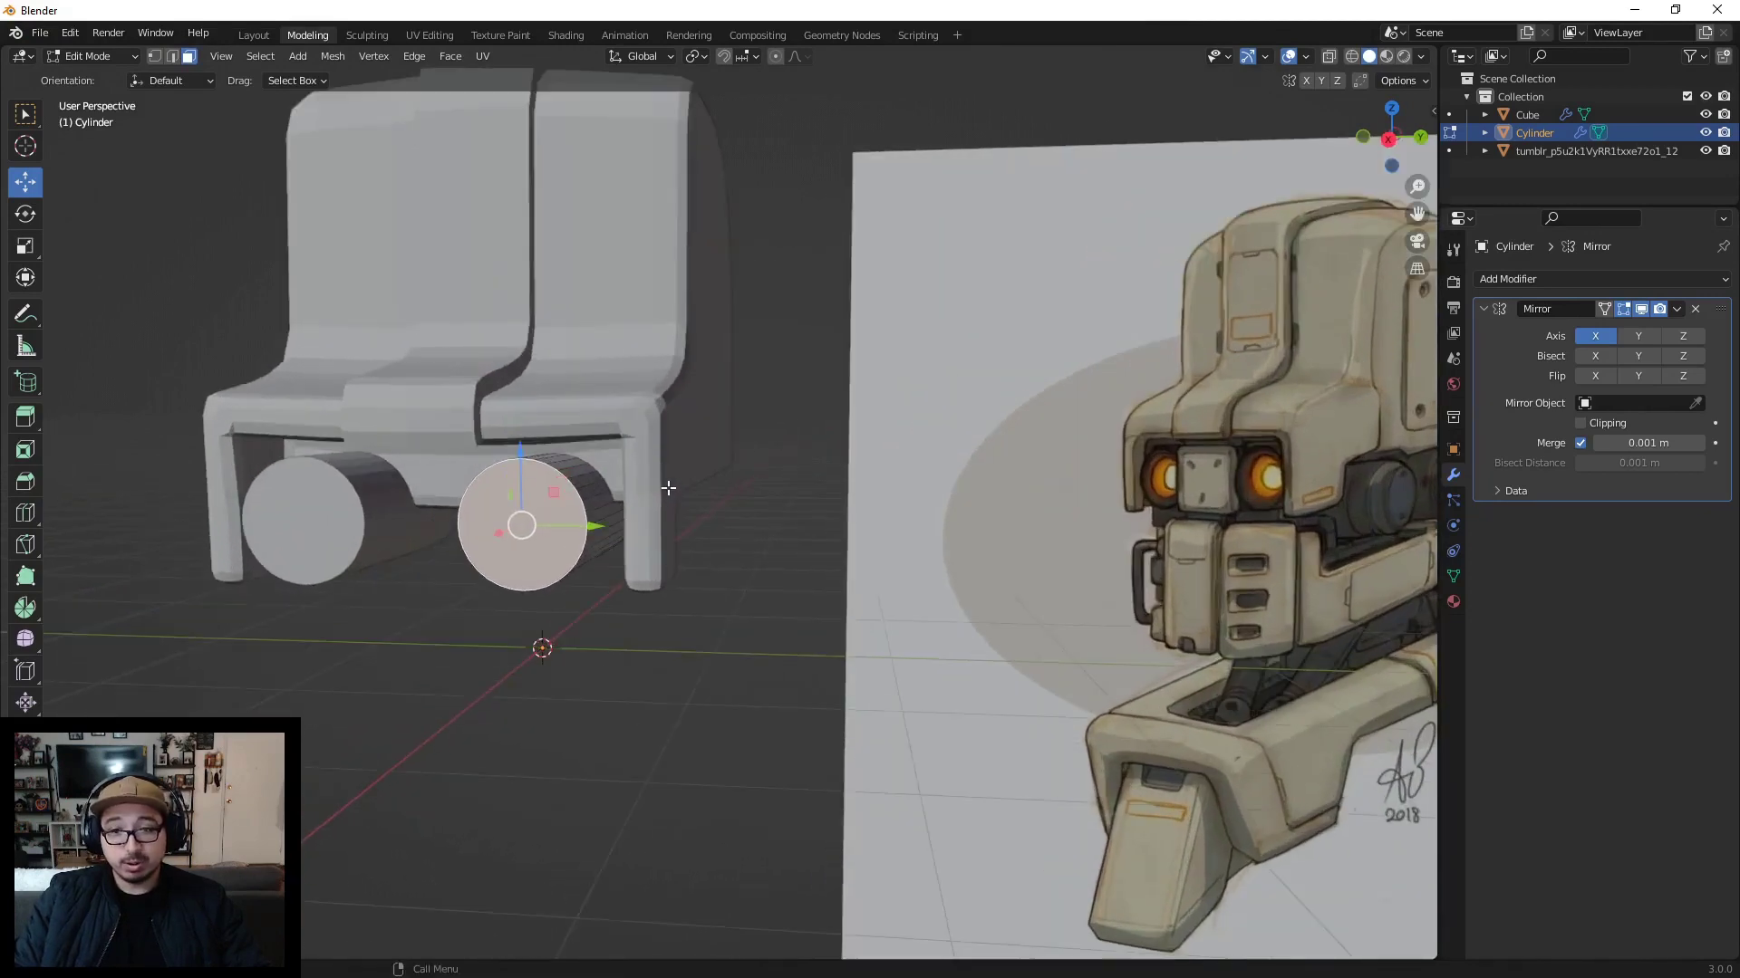
scroll(660, 512, "down", 1)
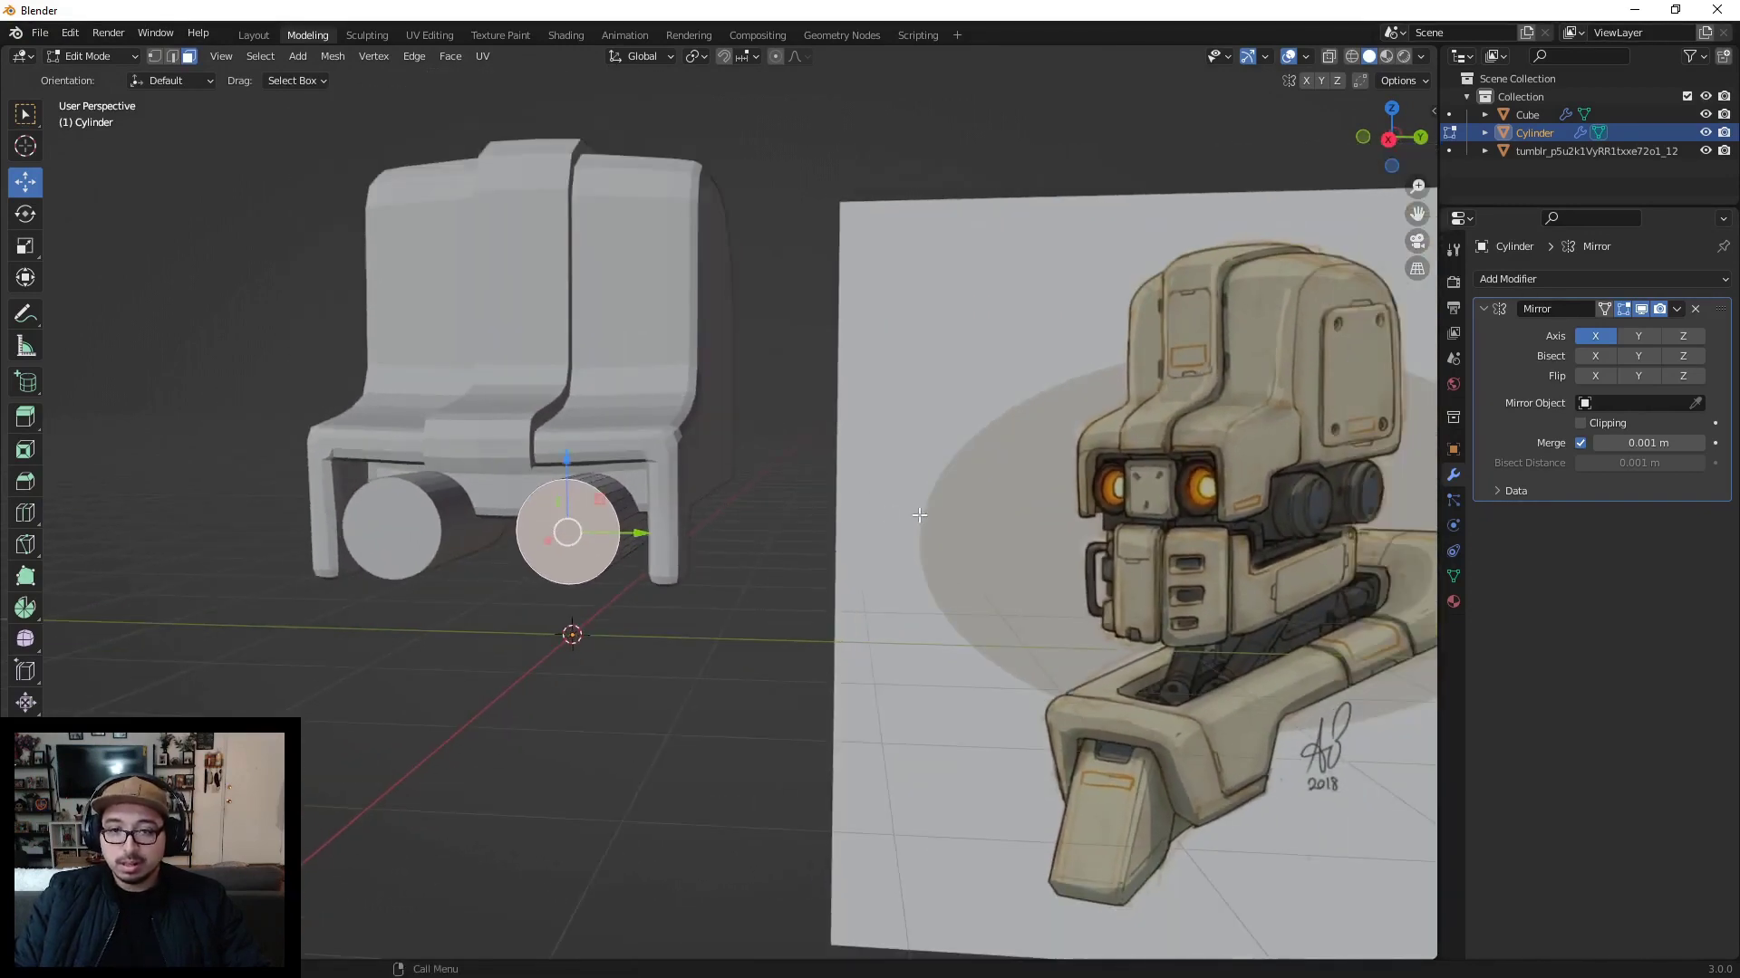
Step: Inset the front cap three times, pushing the second inset inward to recess it
key("i")
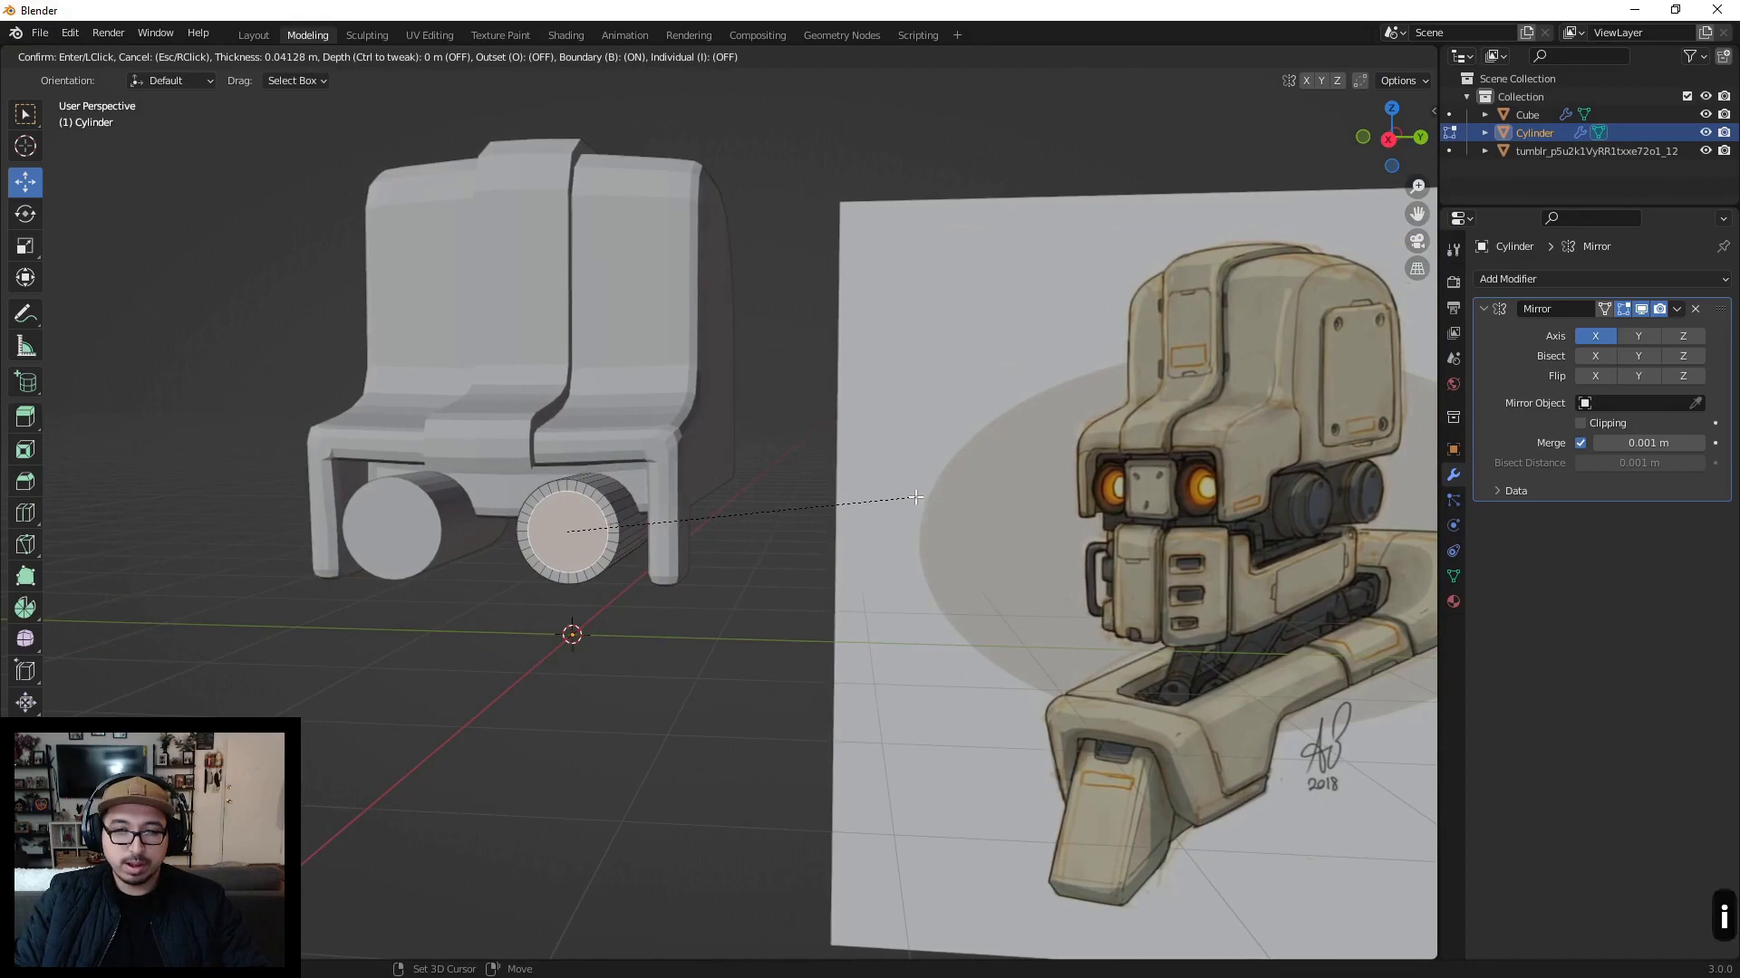
left_click(937, 497)
key("i")
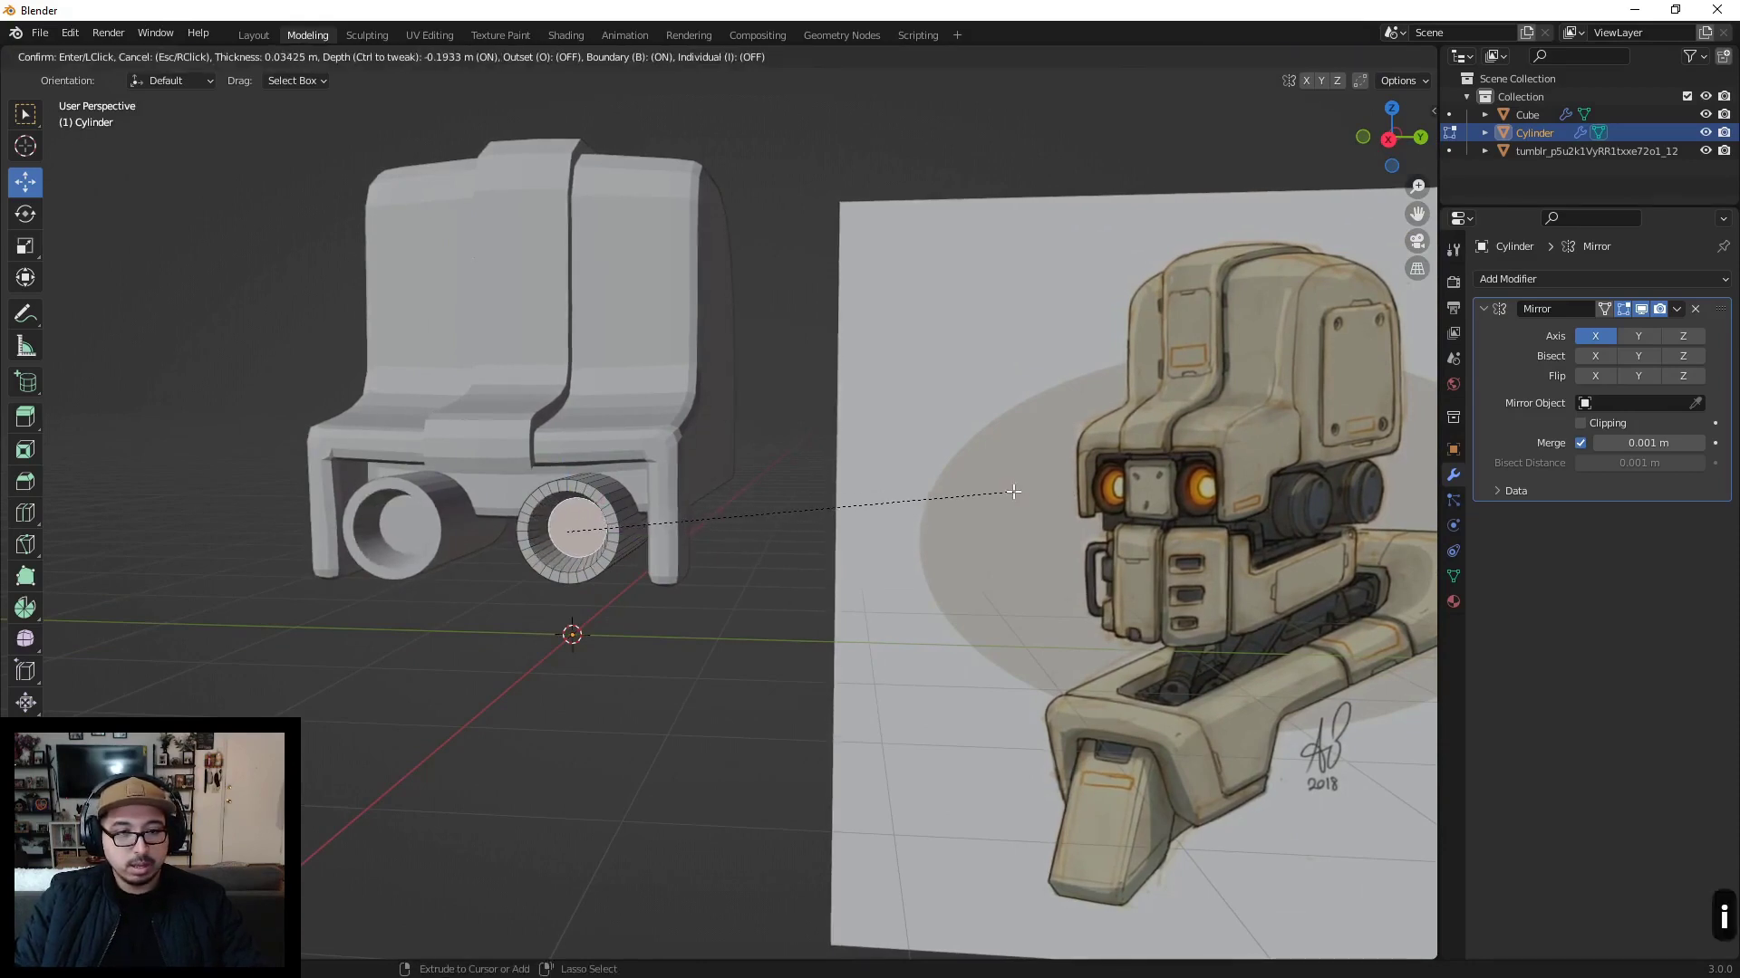
key("ctrl")
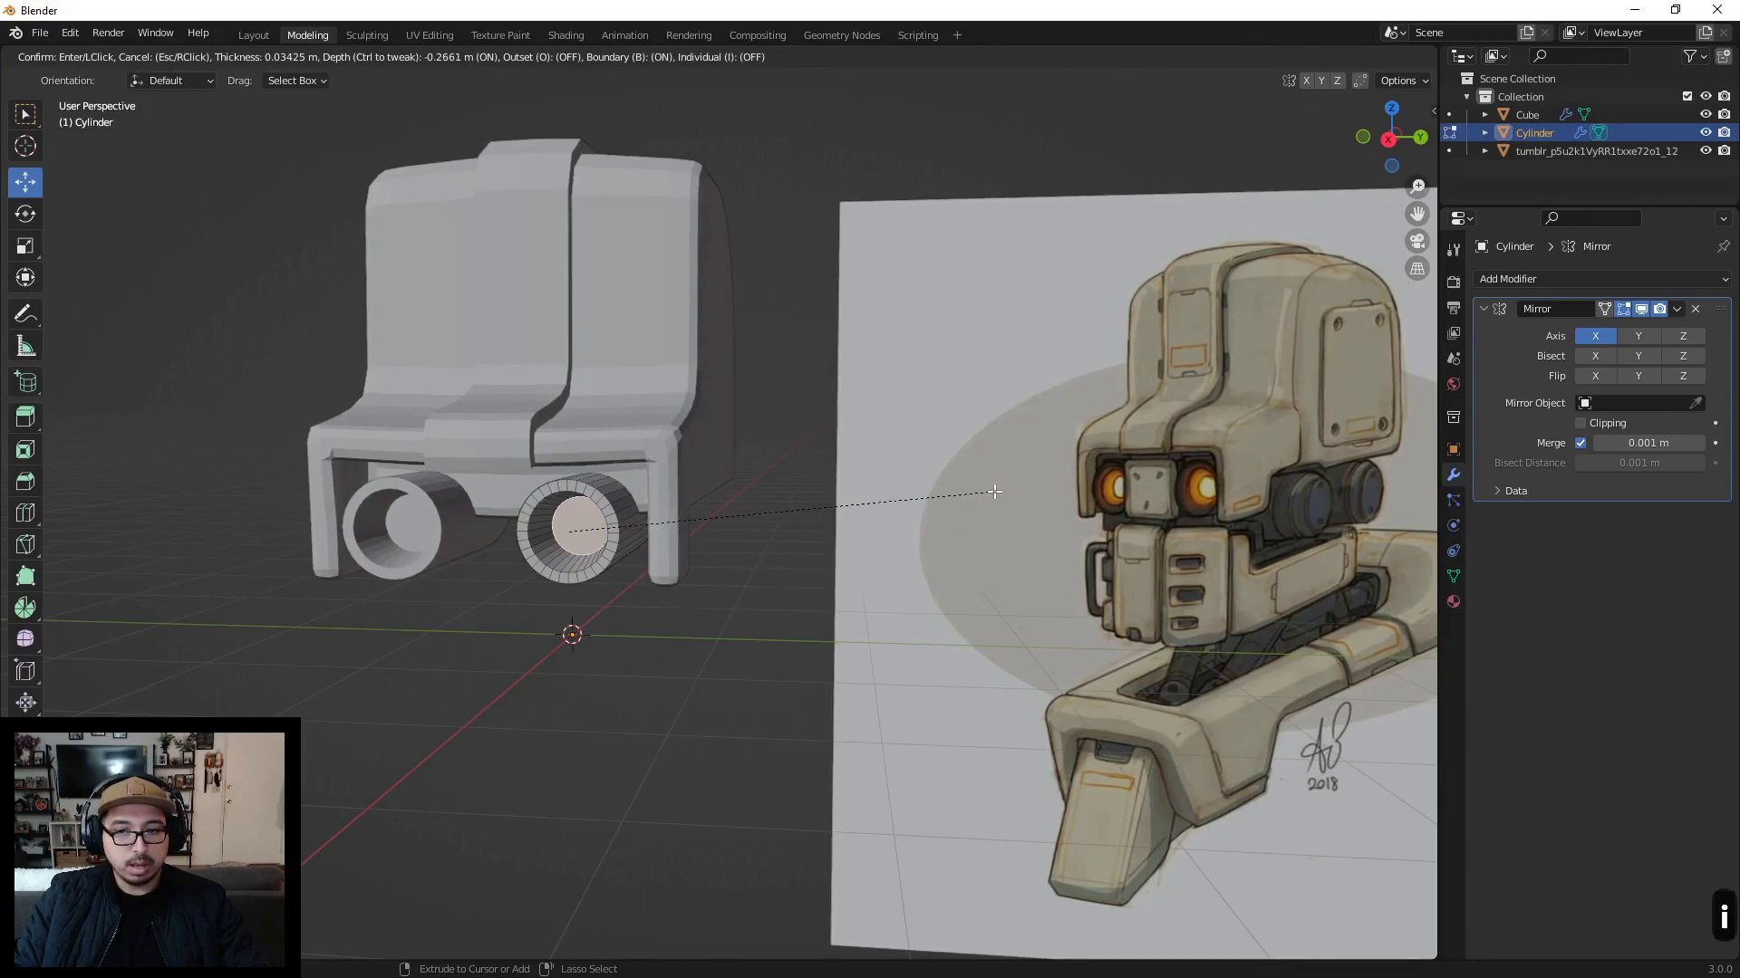
left_click(994, 492)
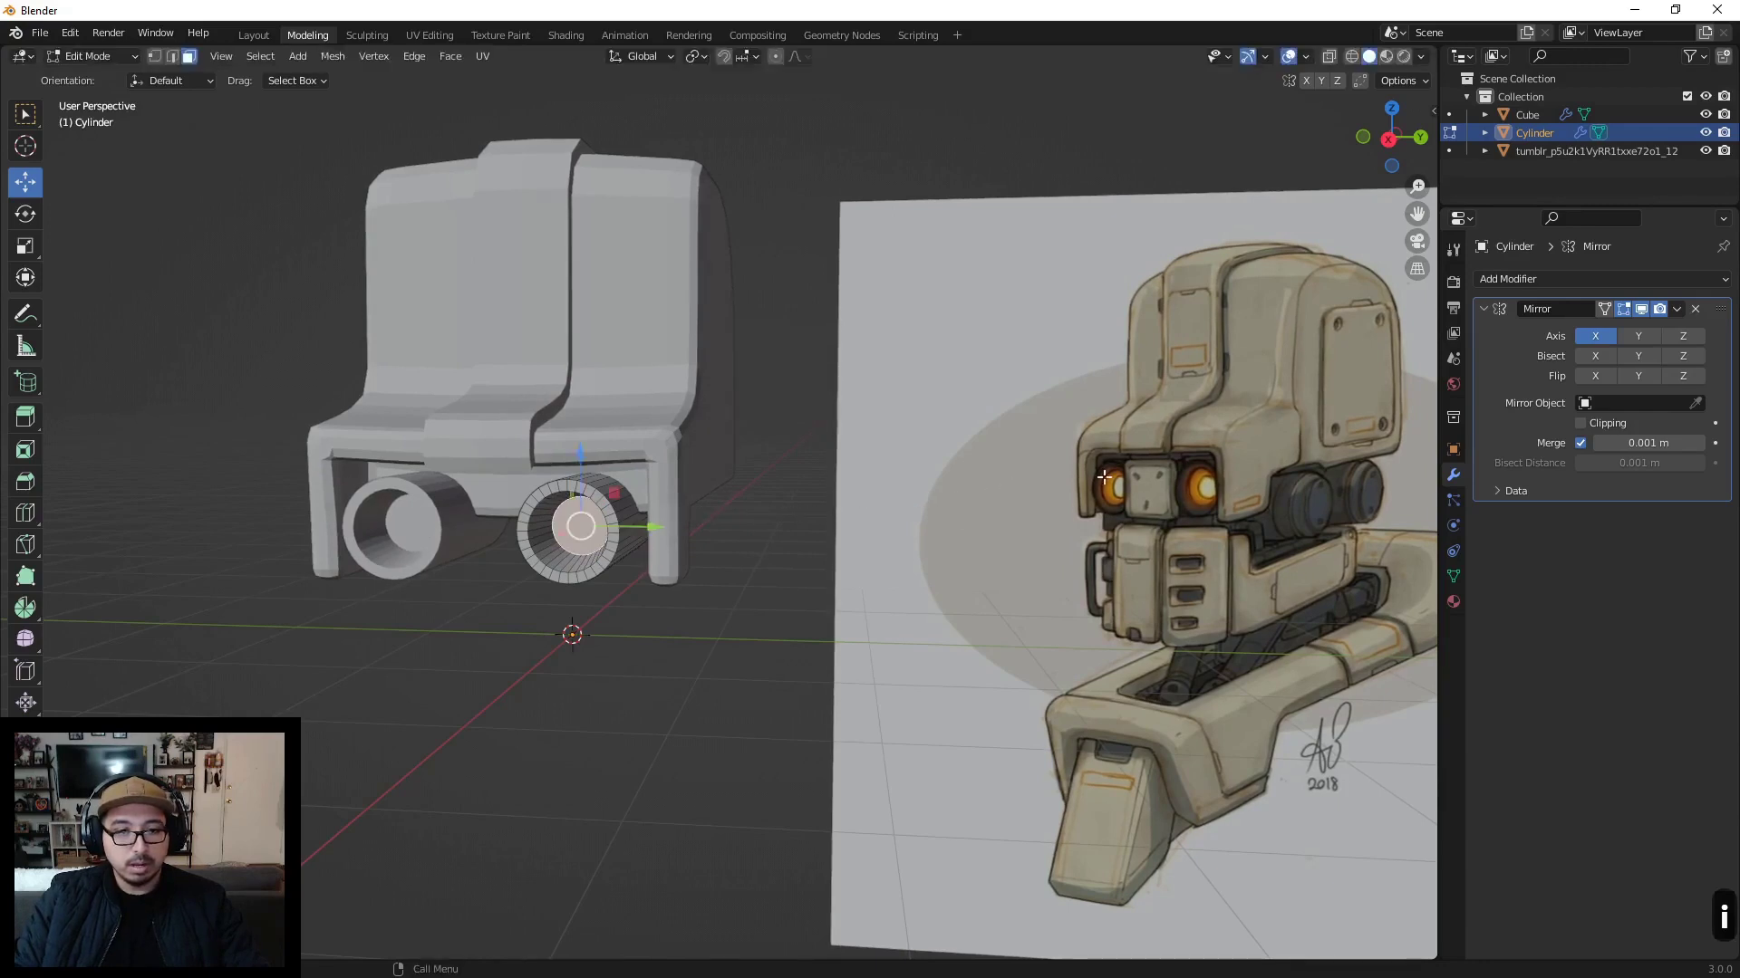
key("i")
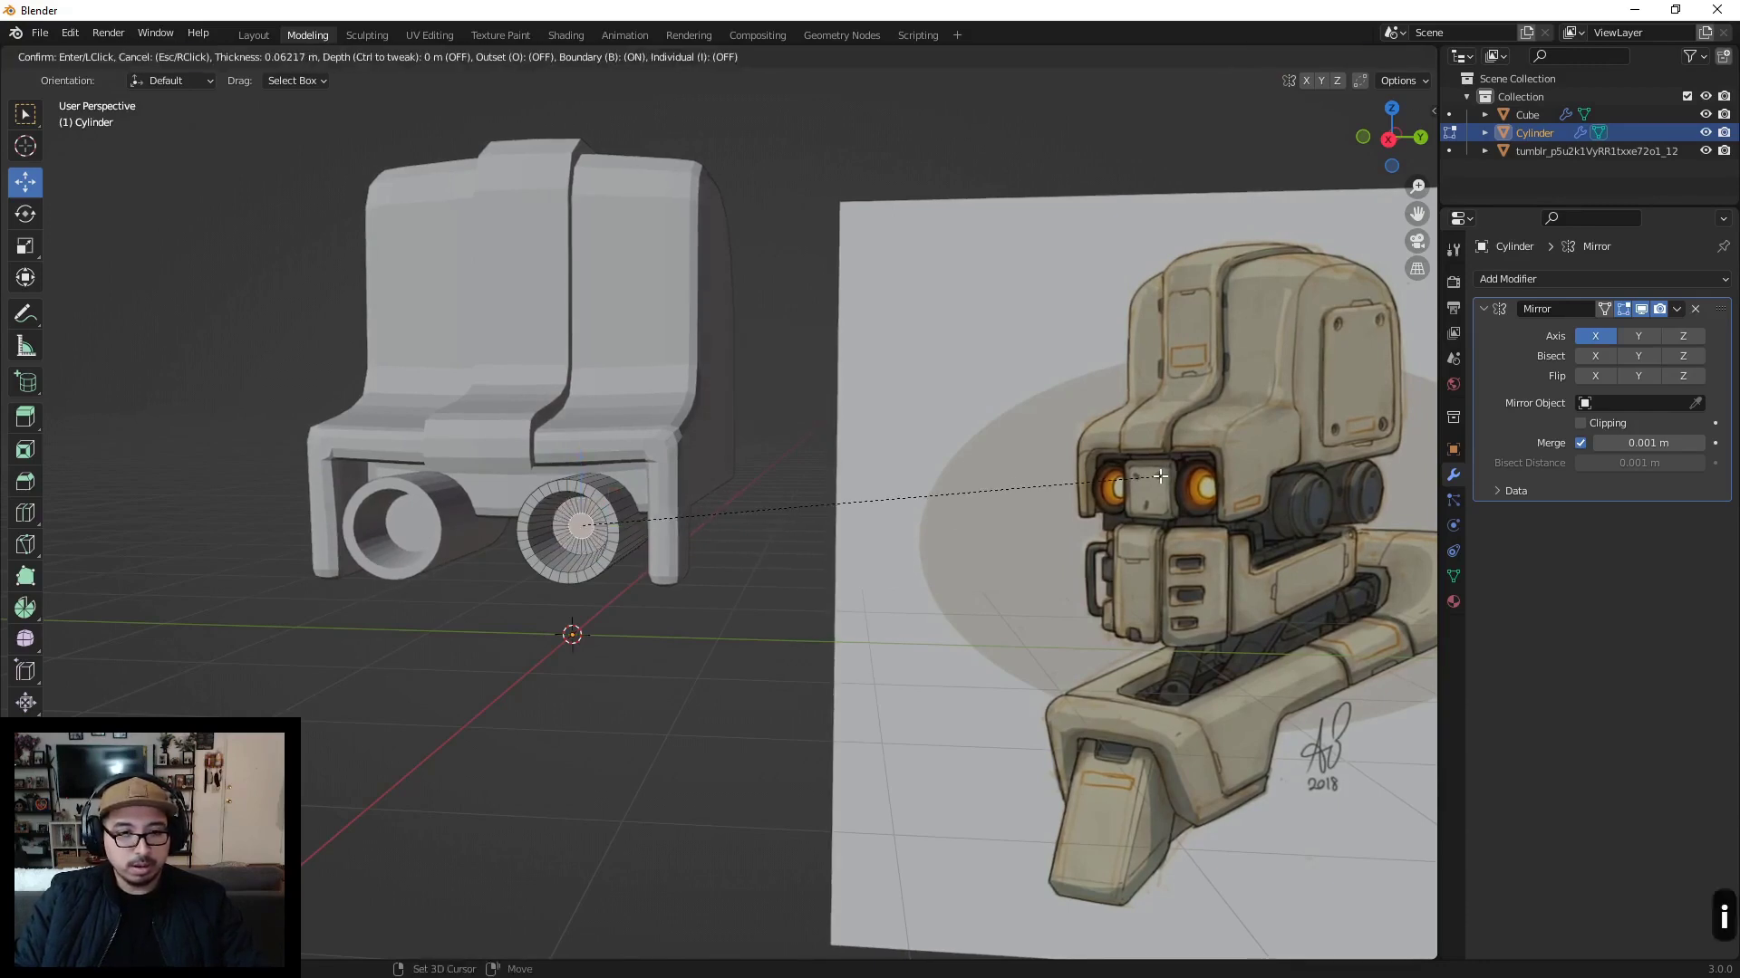
left_click(1214, 481)
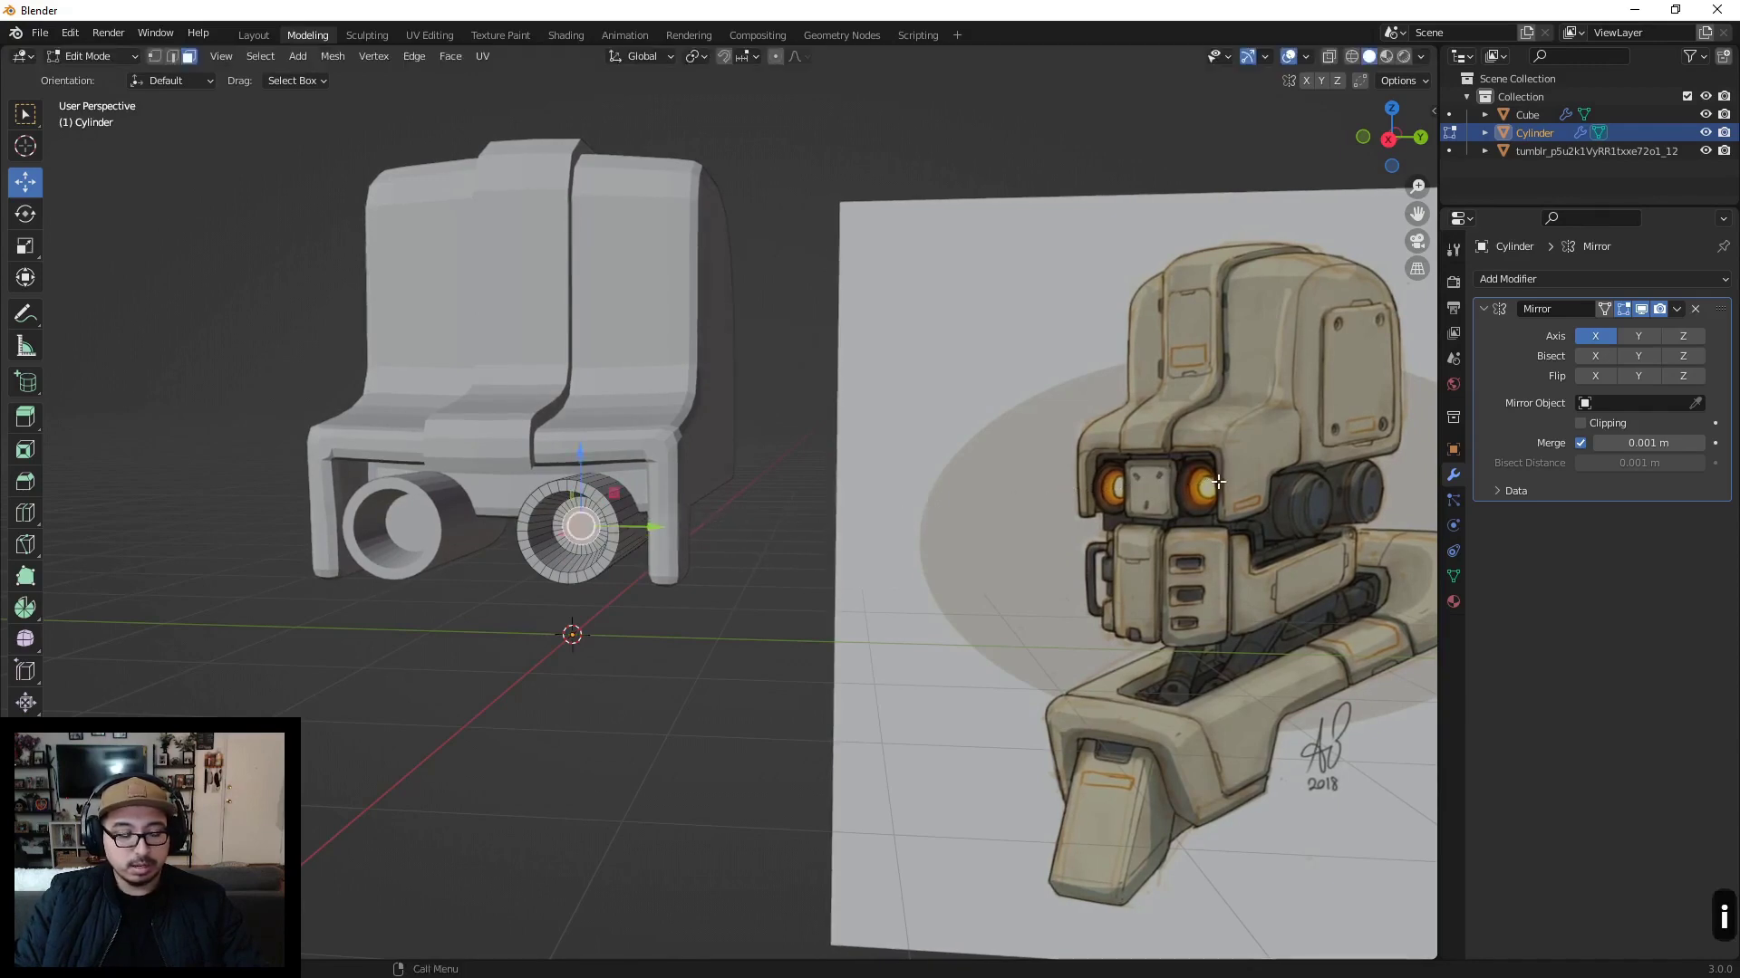
Step: Inset the inner face once more and bevel it into a rounded boss
key("i")
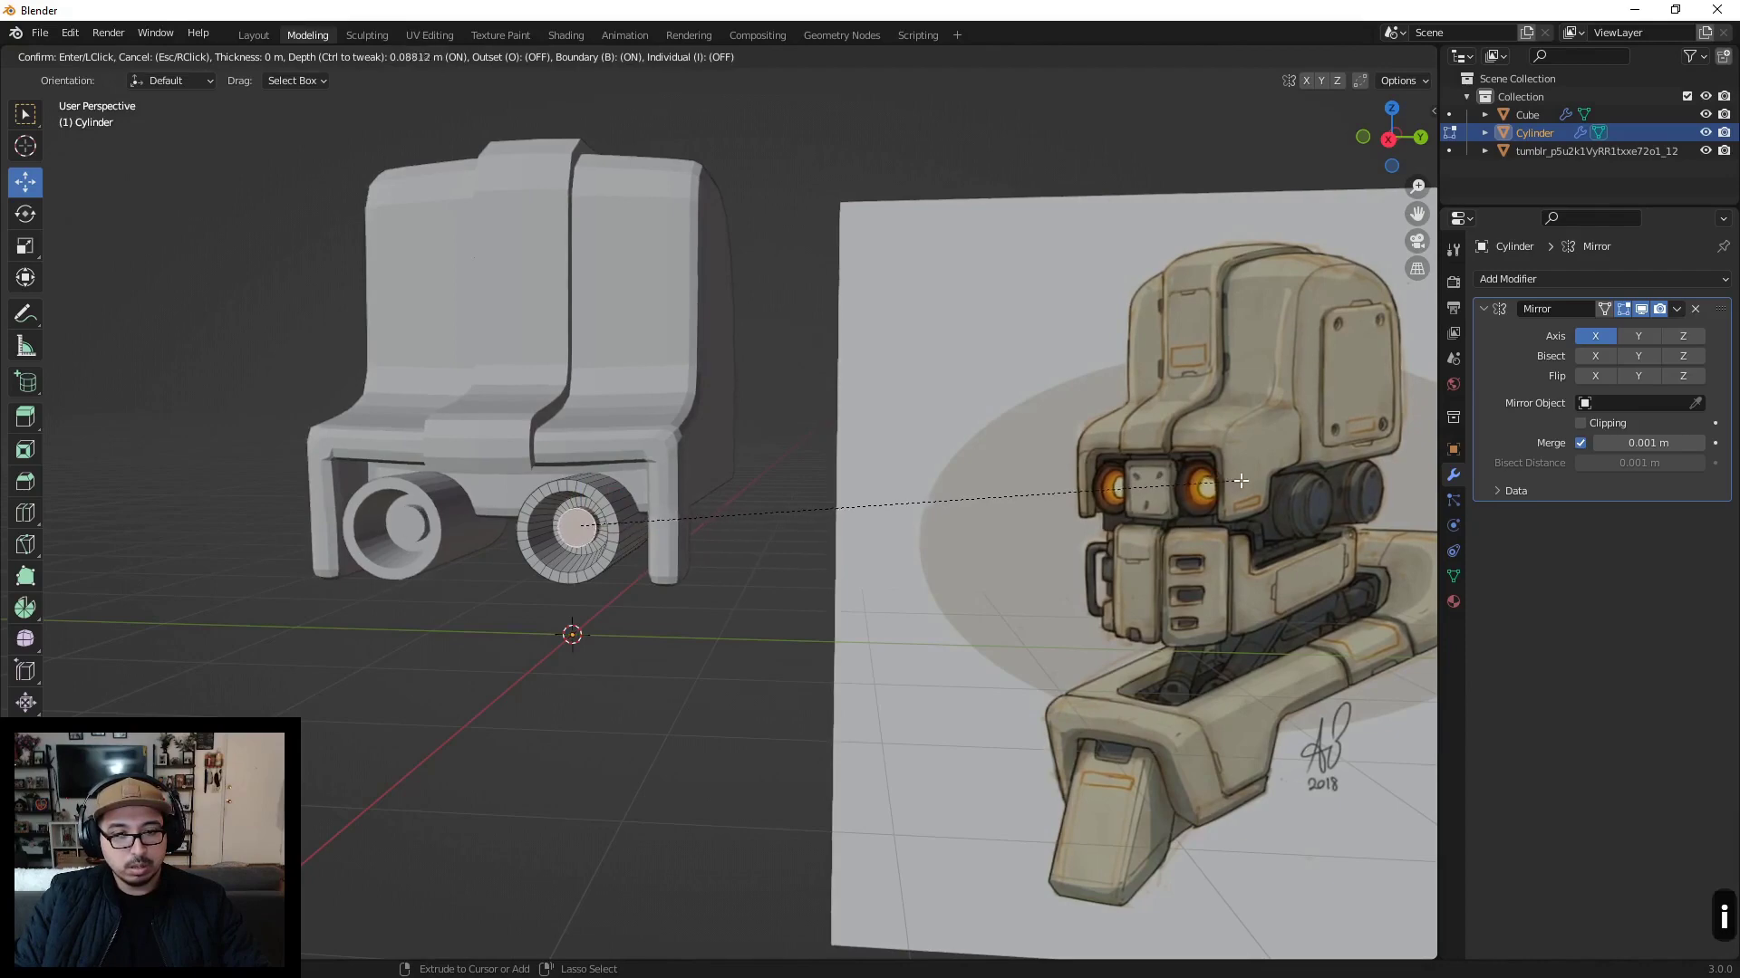
left_click(1248, 481)
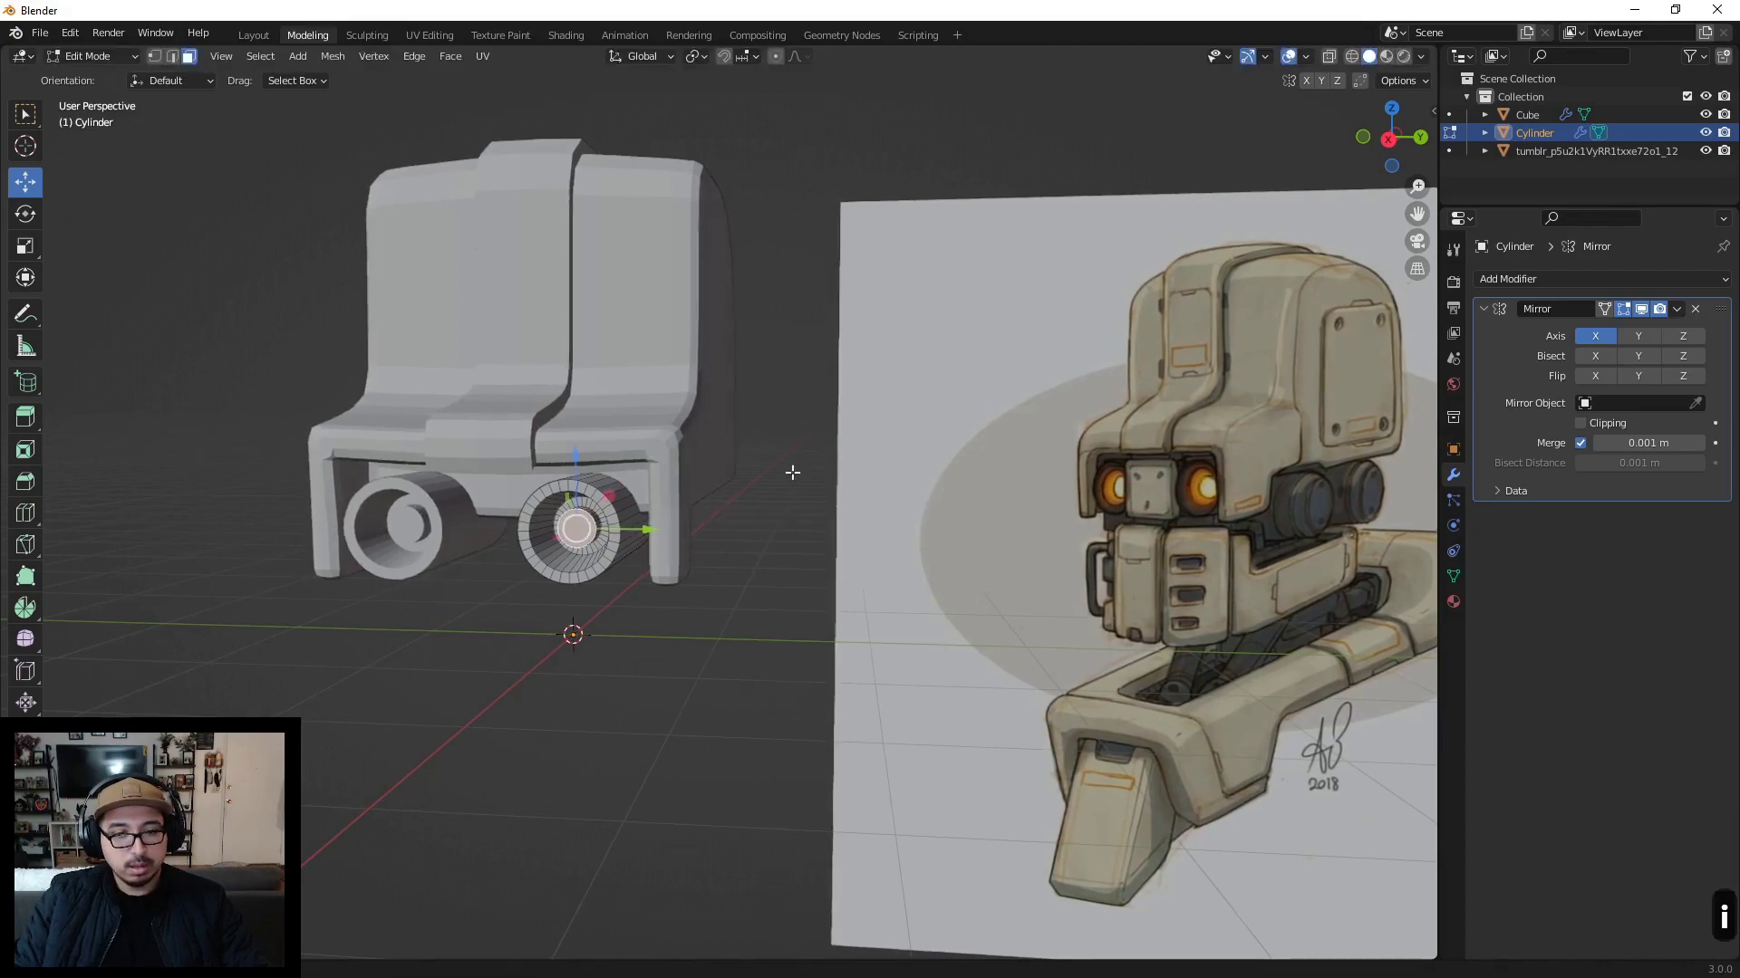
scroll(787, 473, "up", 4)
middle_click_drag(662, 503, 747, 481, "shift")
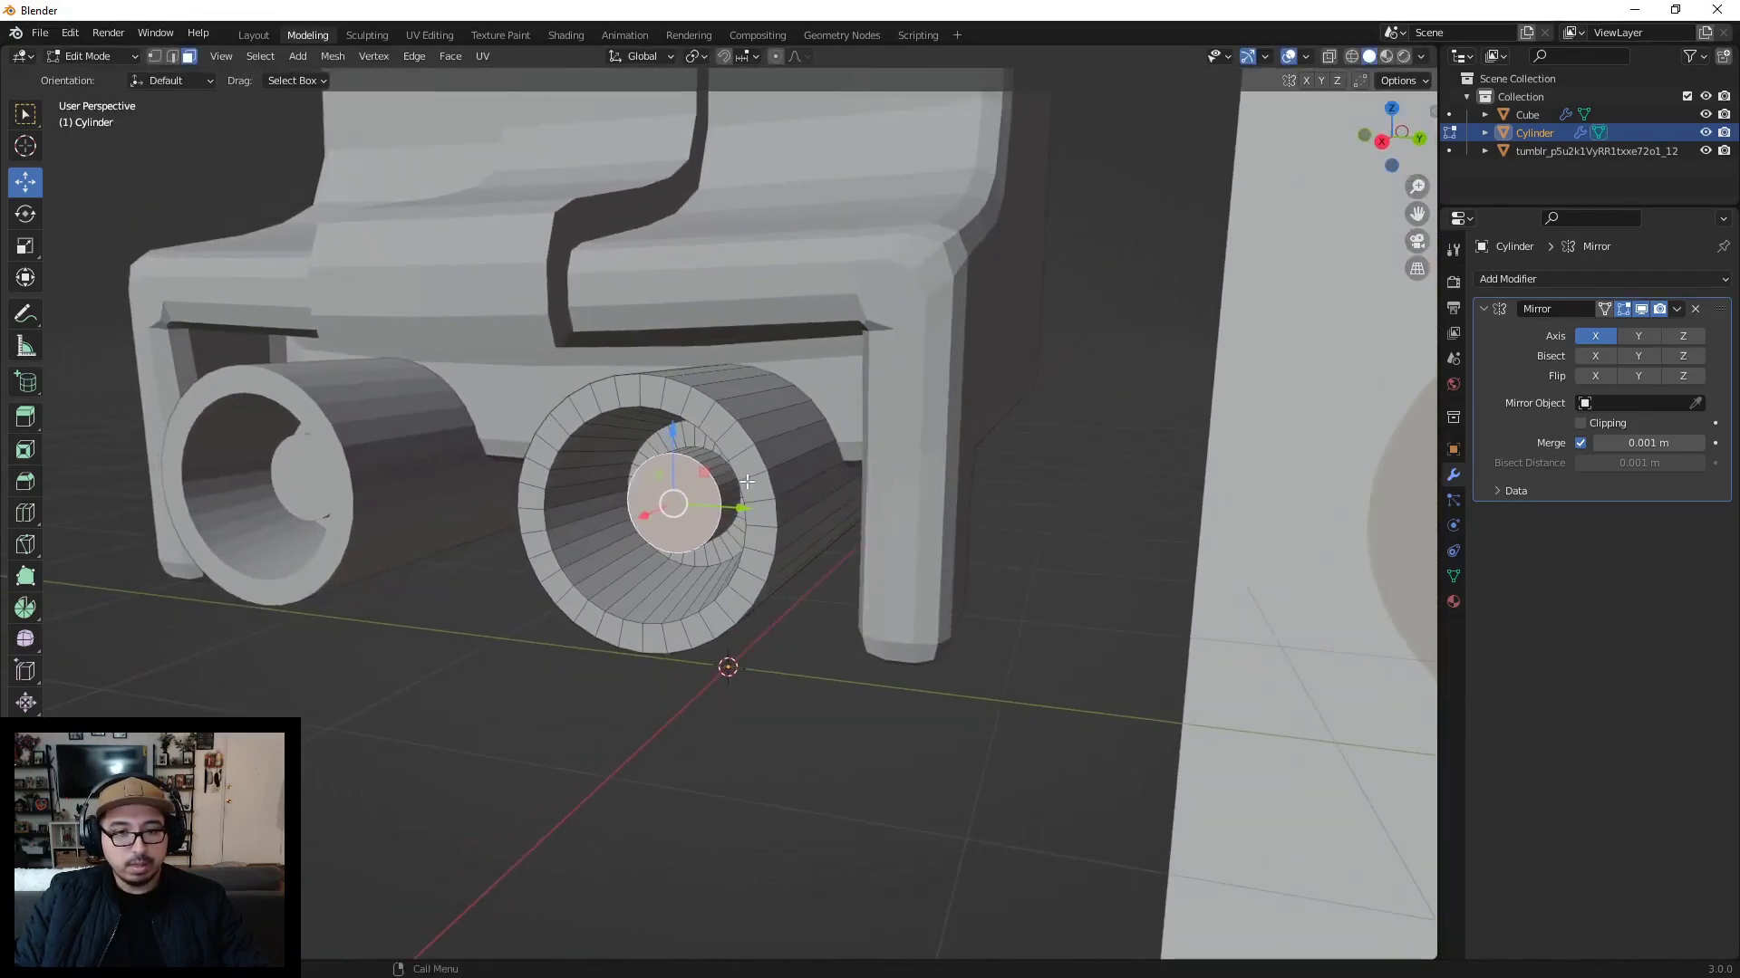
key("ctrl+b")
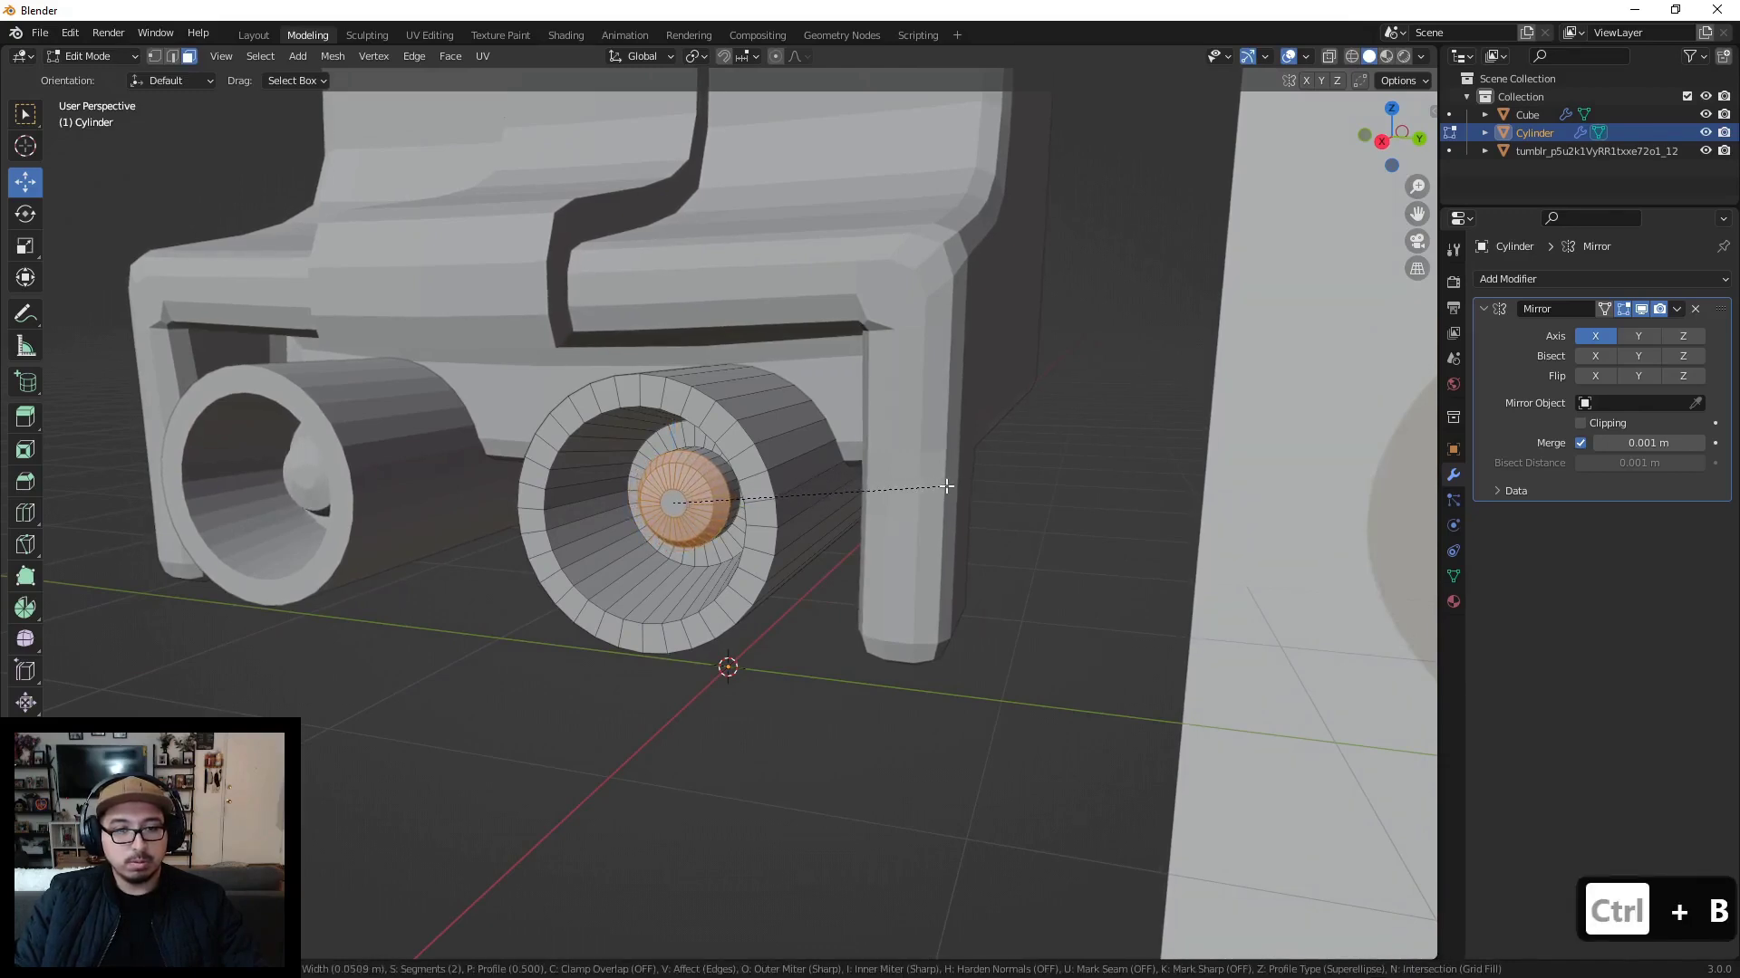
scroll(946, 487, "up", 1)
left_click(946, 486)
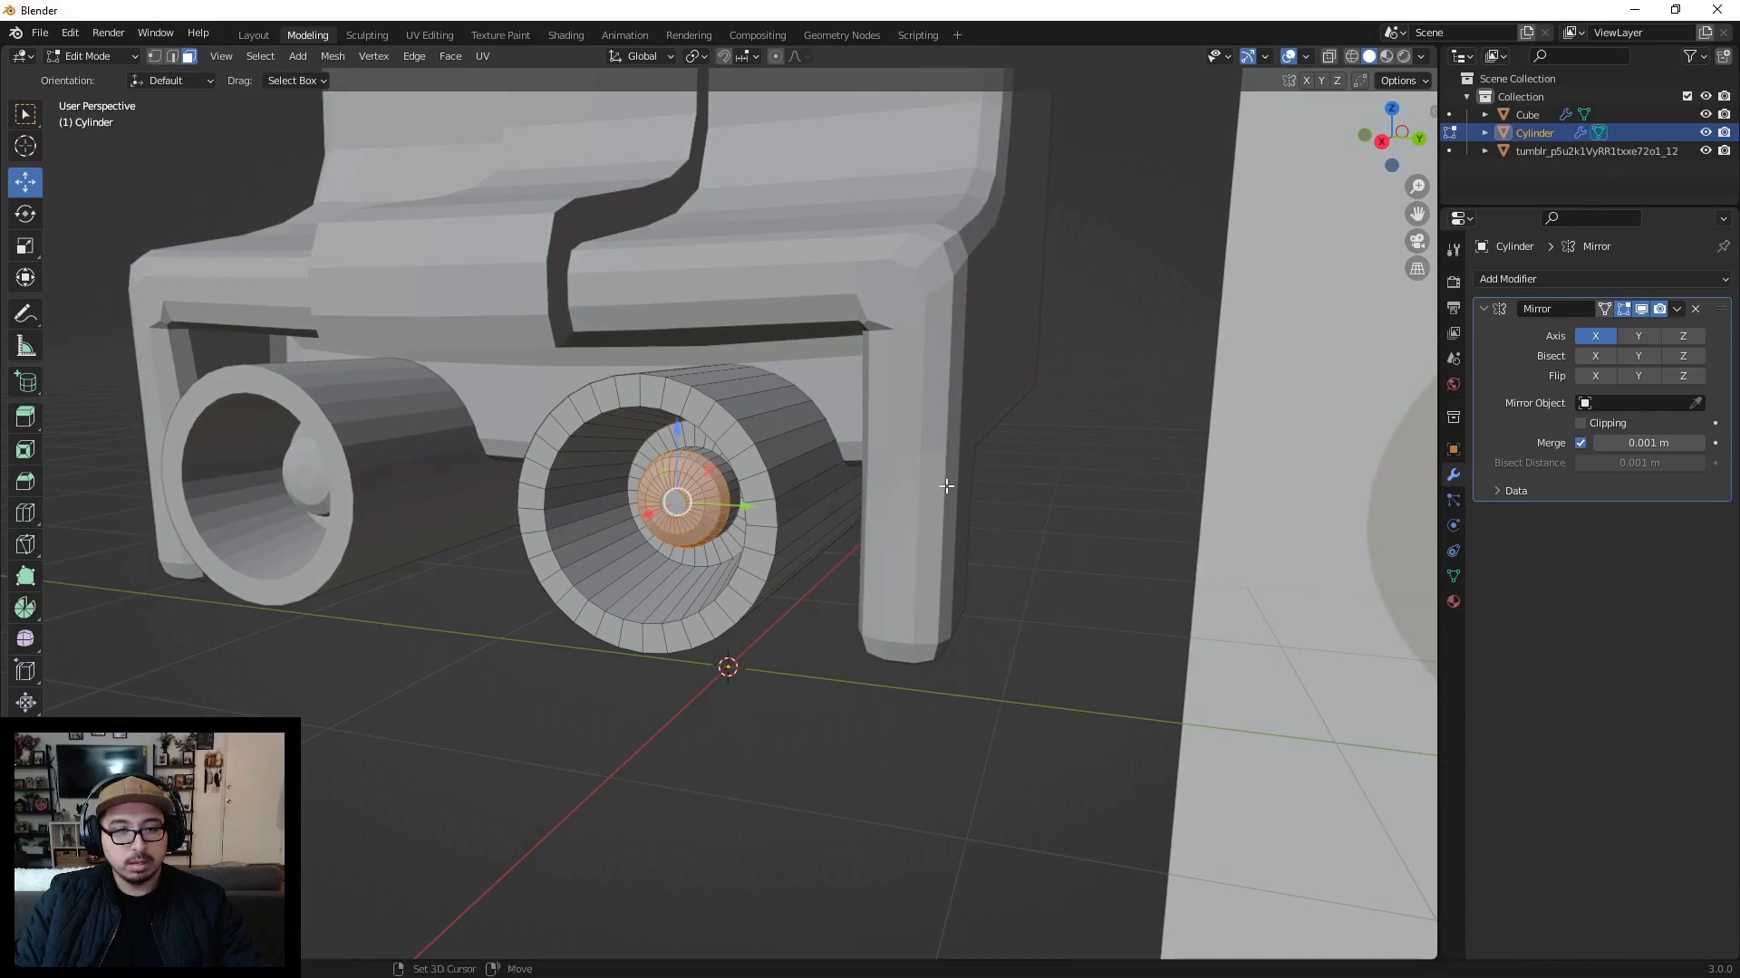
Step: Clear the selection, check the lenses from the front, and return to Object Mode
key("alt+a")
scroll(842, 625, "down", 4)
mouse_move(842, 625)
middle_mouse_down()
mouse_move(861, 607)
mouse_move(848, 592)
middle_mouse_up()
scroll(756, 508, "down", 4)
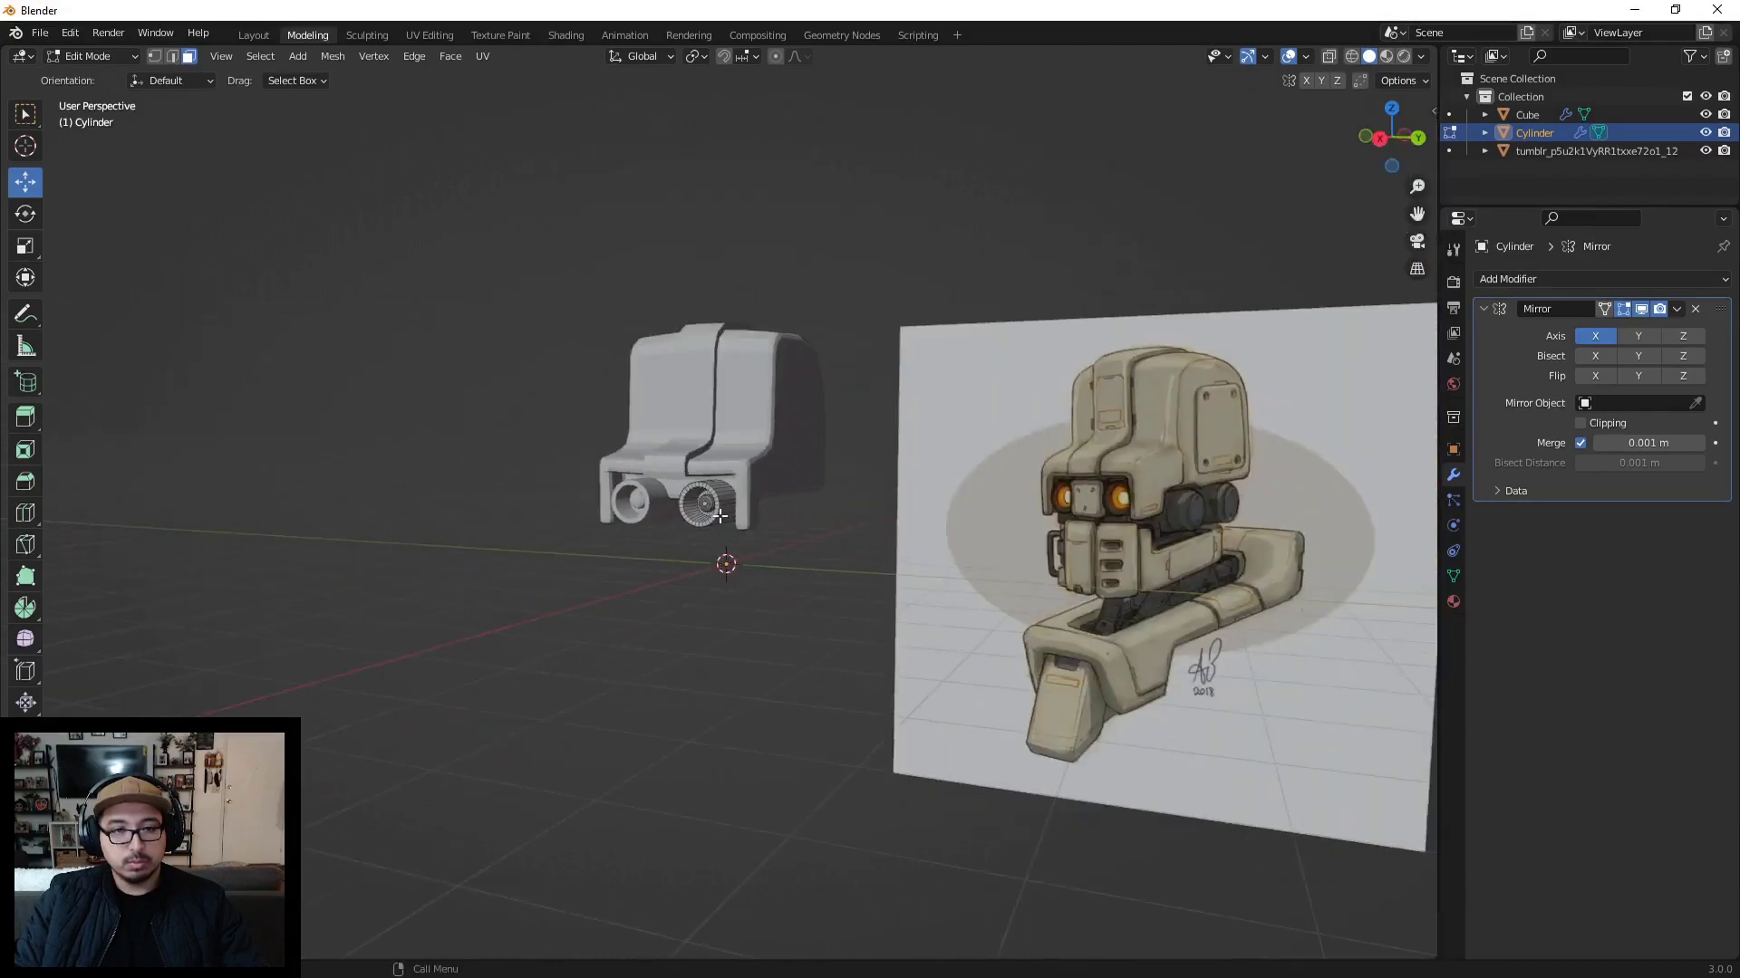
middle_click_drag(761, 512, 809, 534)
scroll(795, 521, "up", 5)
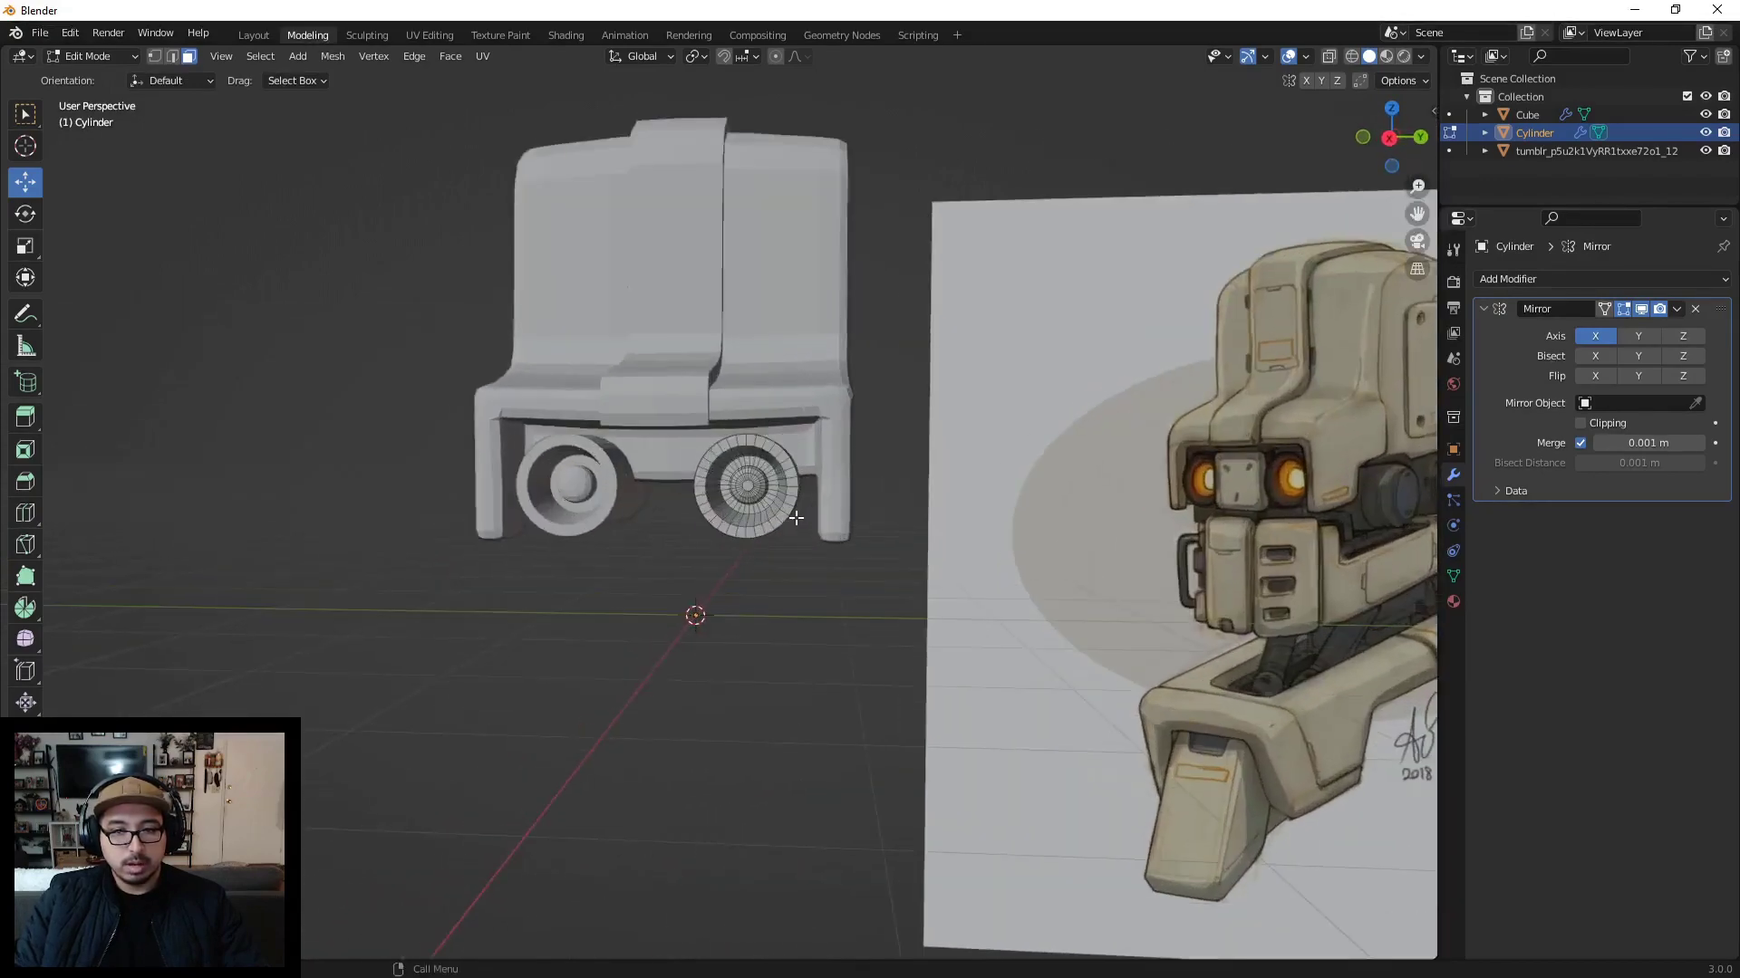
middle_click_drag(709, 459, 709, 427)
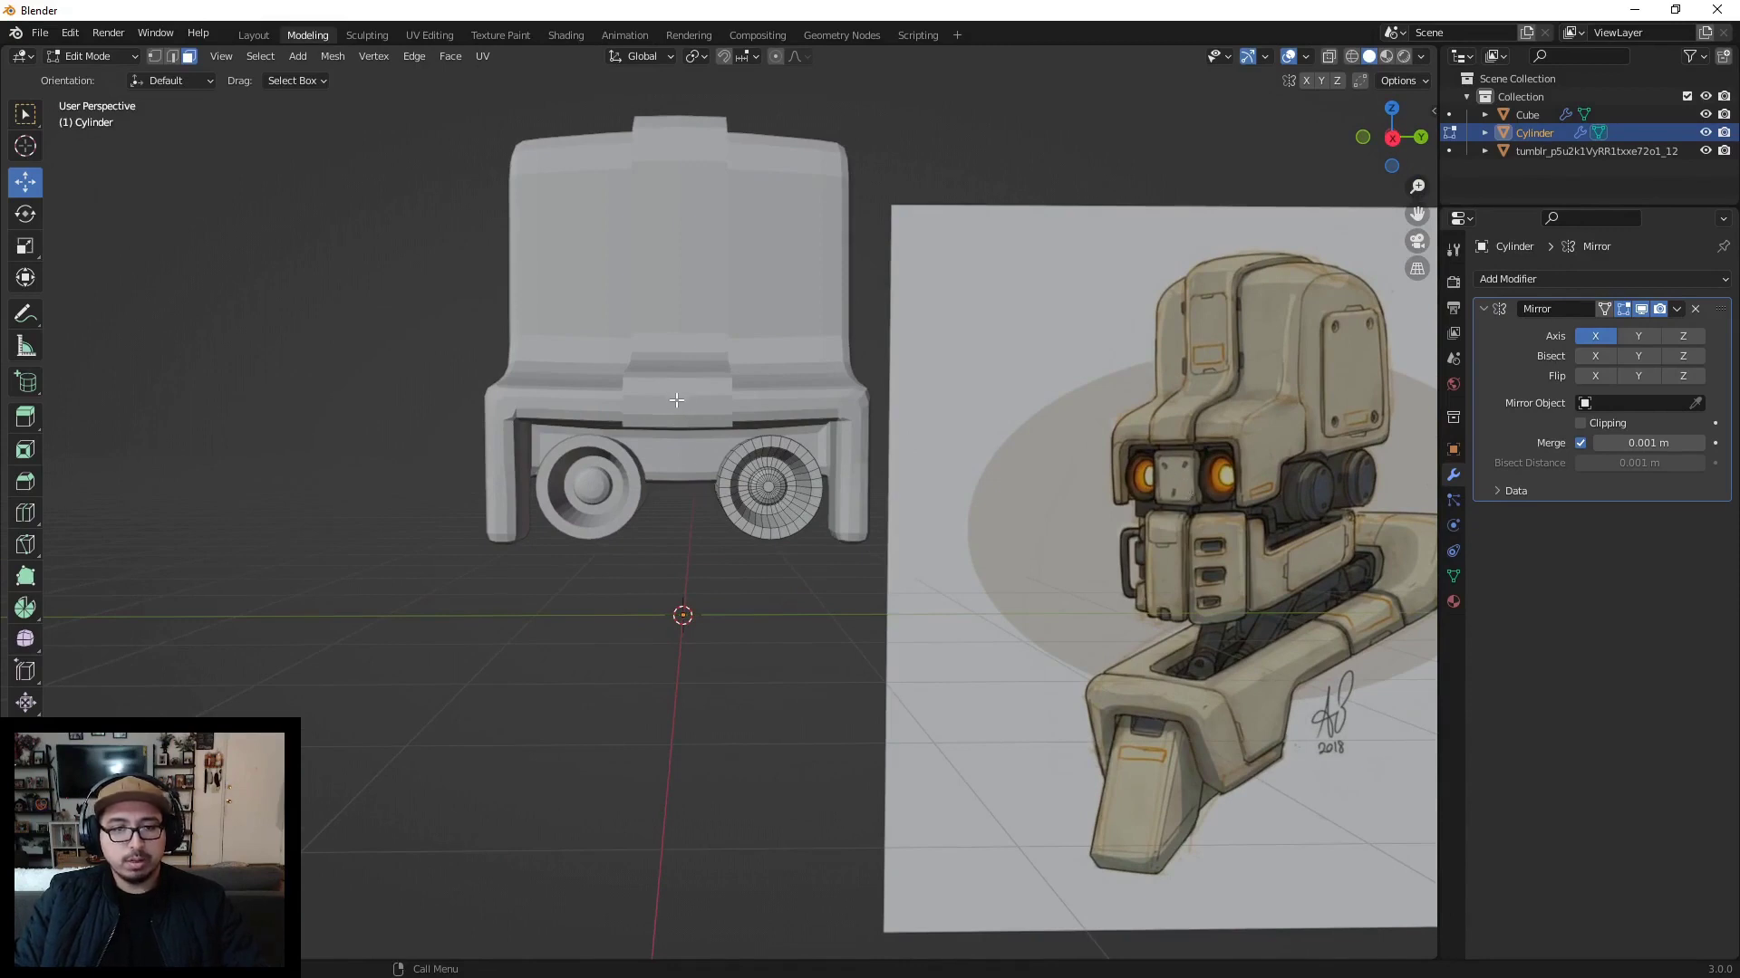
key("Tab")
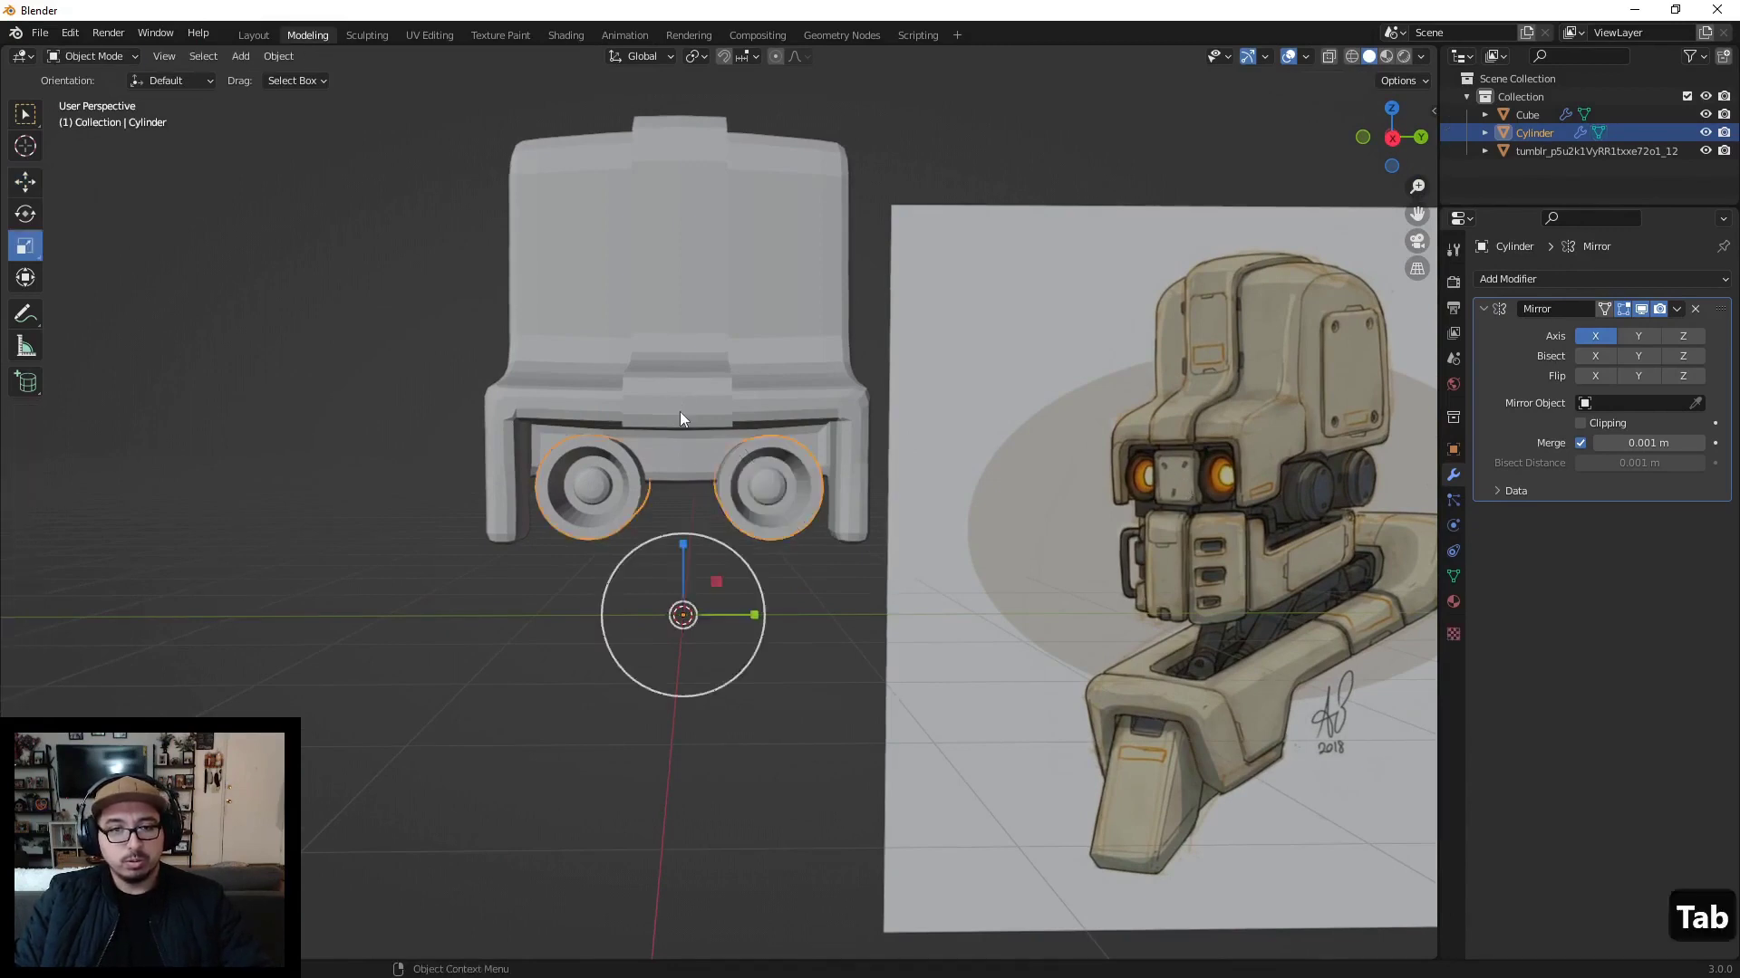
Step: In the body's Edit Mode, duplicate a small front face and move the copy straight down along Z
left_click(681, 414)
key("Tab")
middle_click_drag(681, 414, 708, 351)
left_click(680, 248)
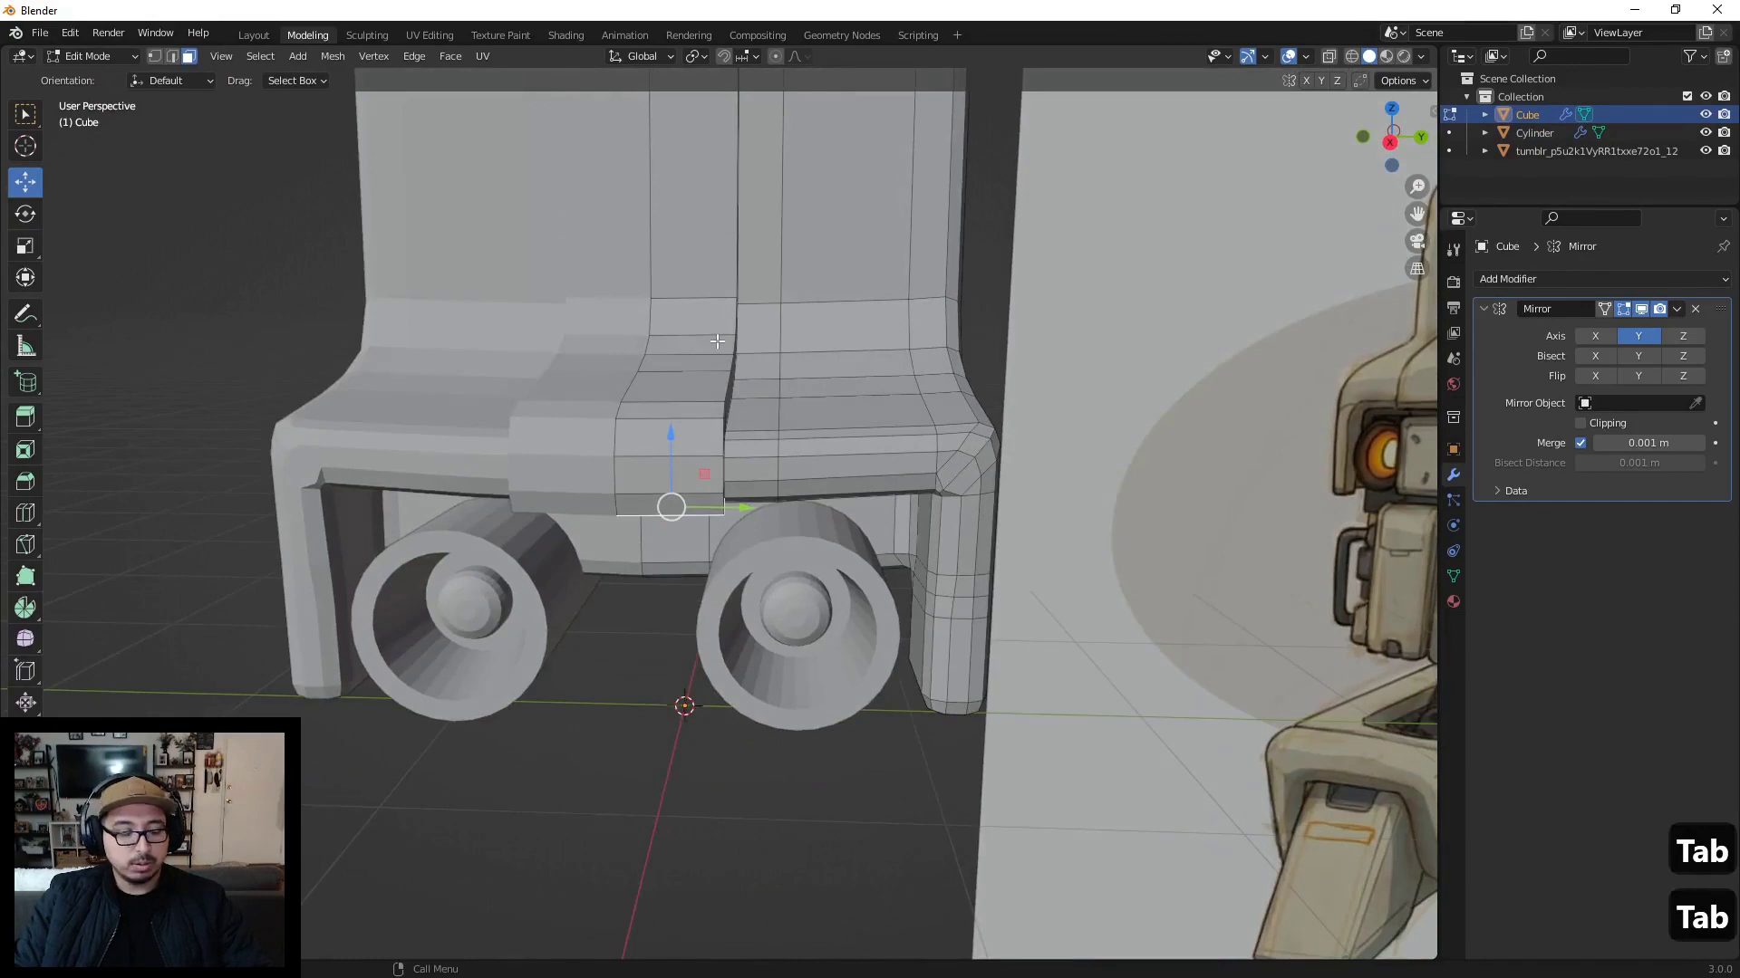
key("shift+d")
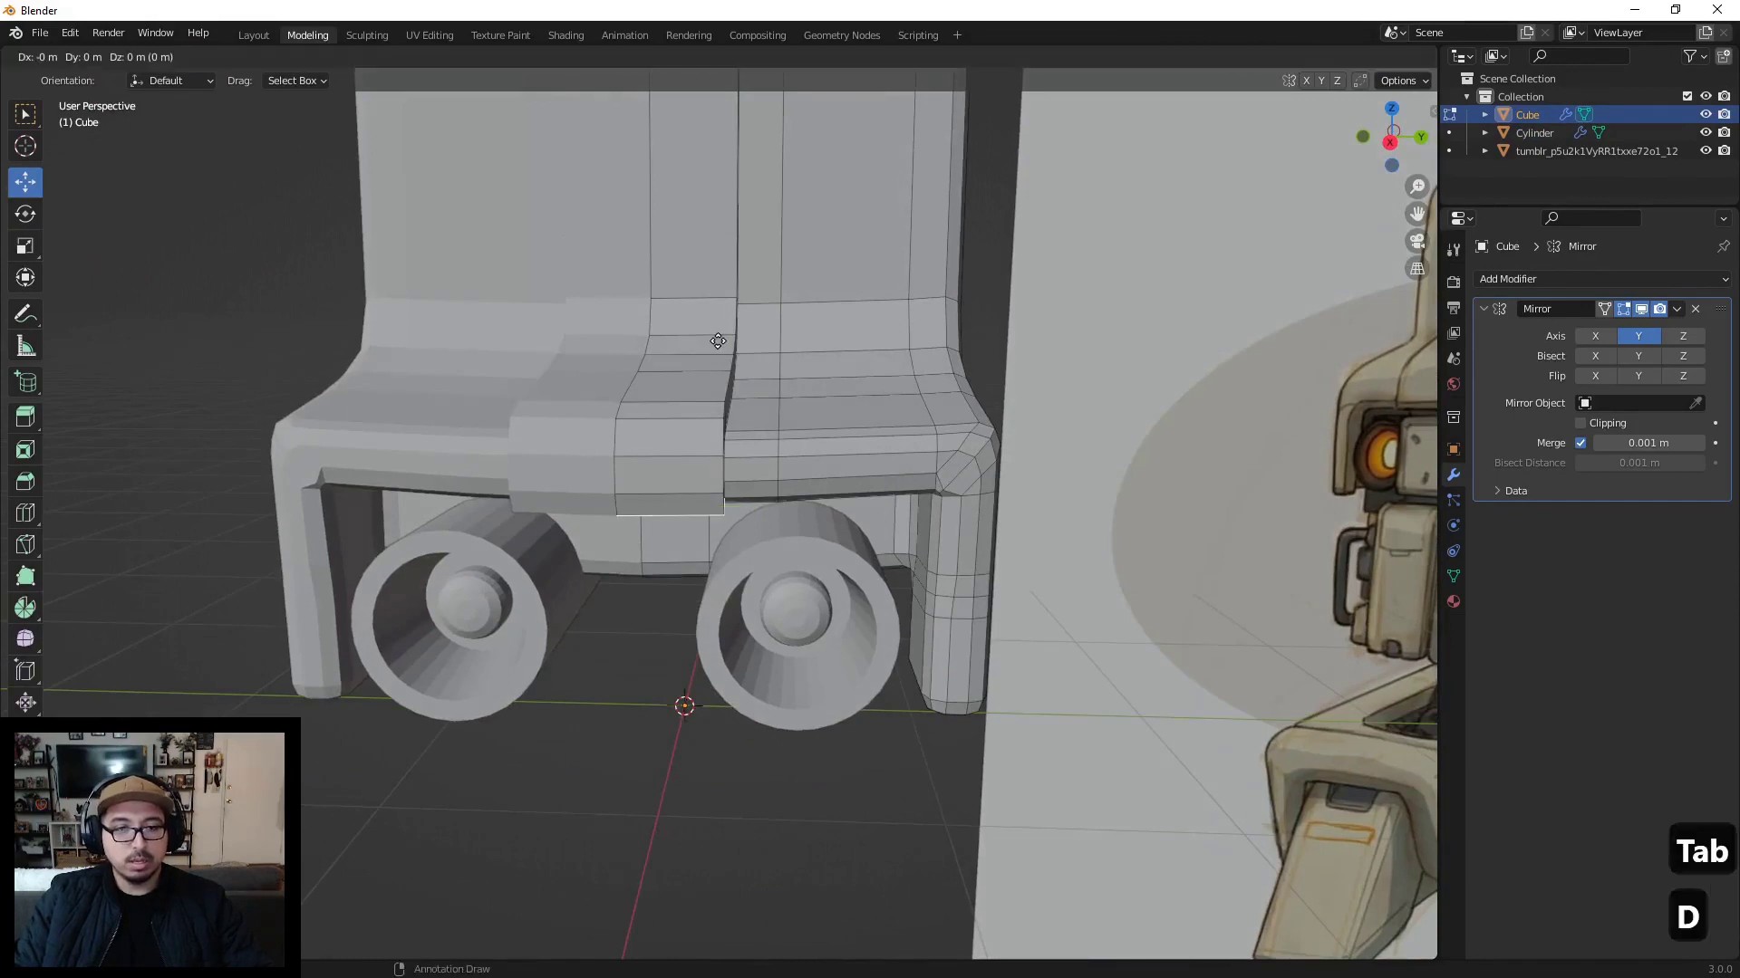
key("z")
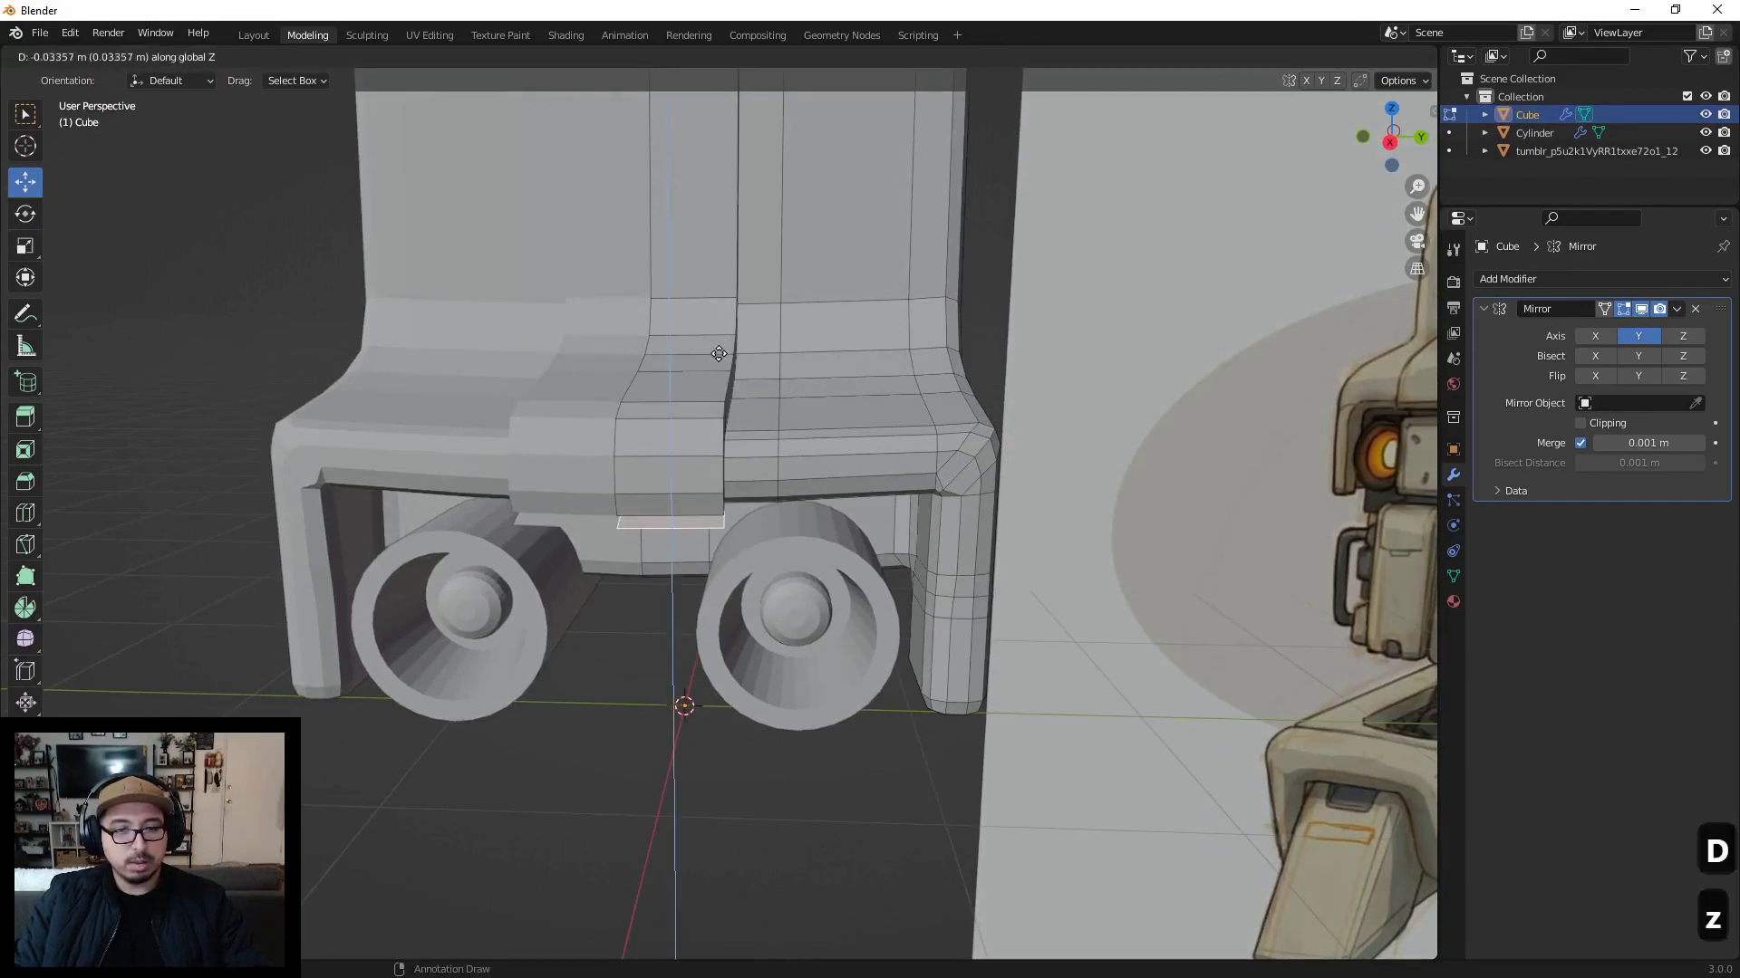
left_click(714, 529)
scroll(716, 526, "down", 3)
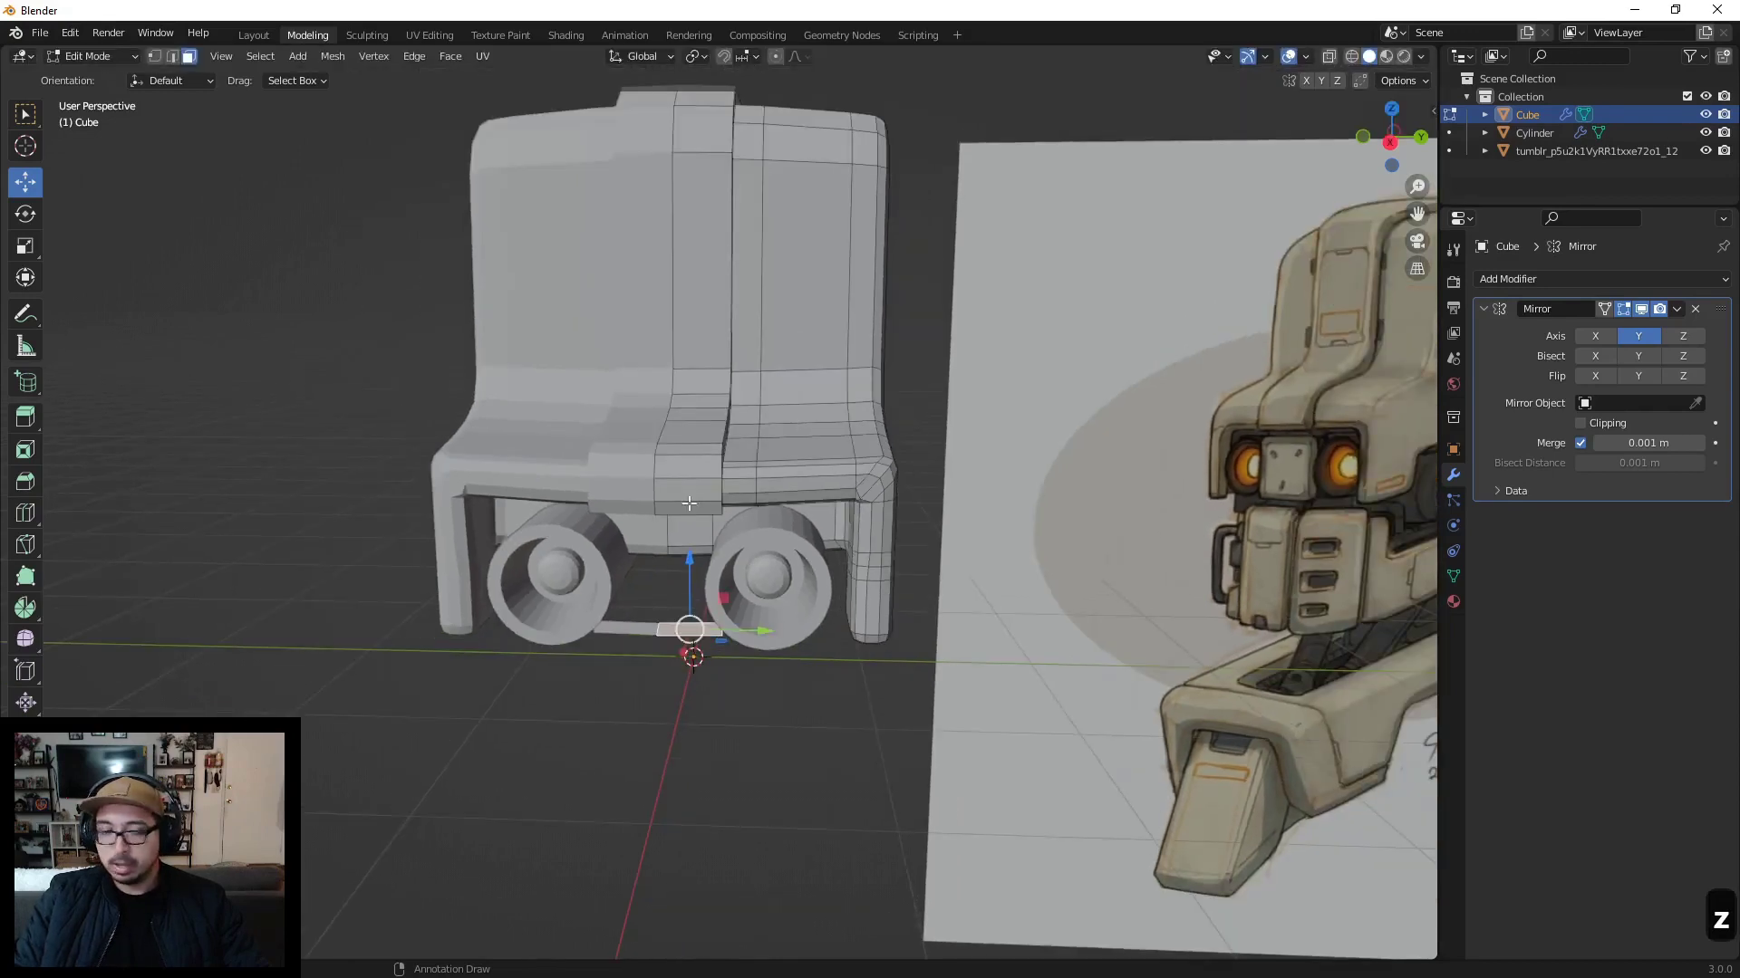
middle_click_drag(689, 503, 722, 542)
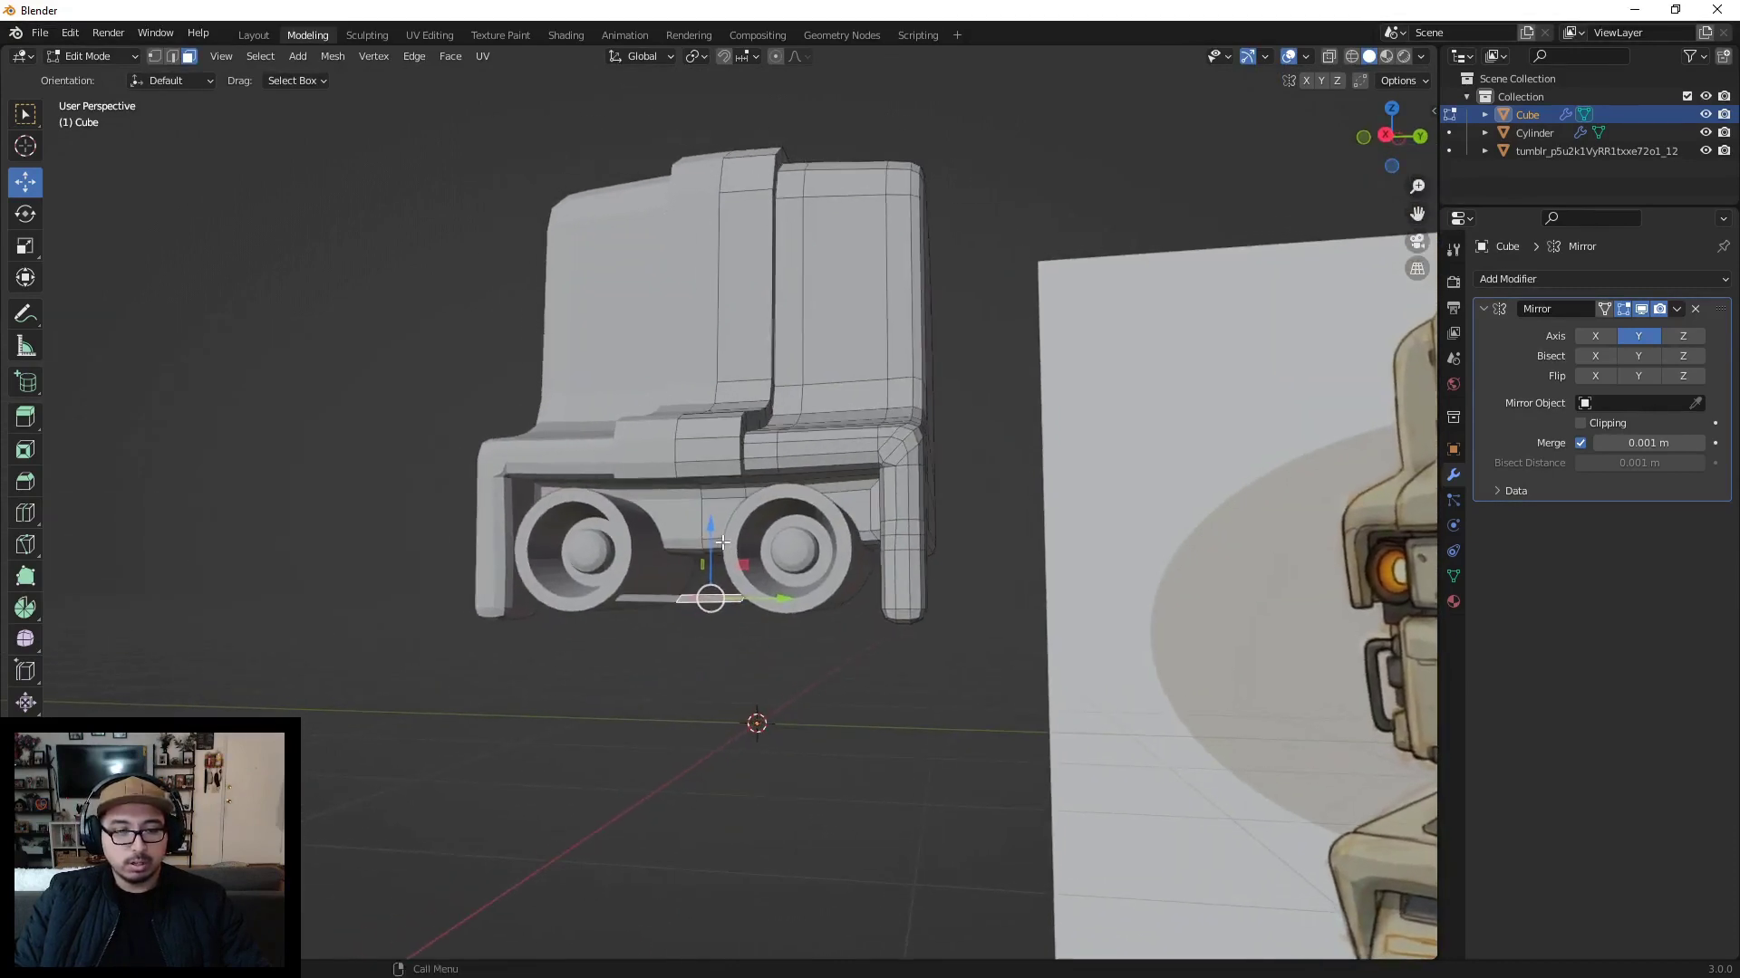
Step: Extrude the copied face vertically along global Z, then hide the cylinder lenses
key("e")
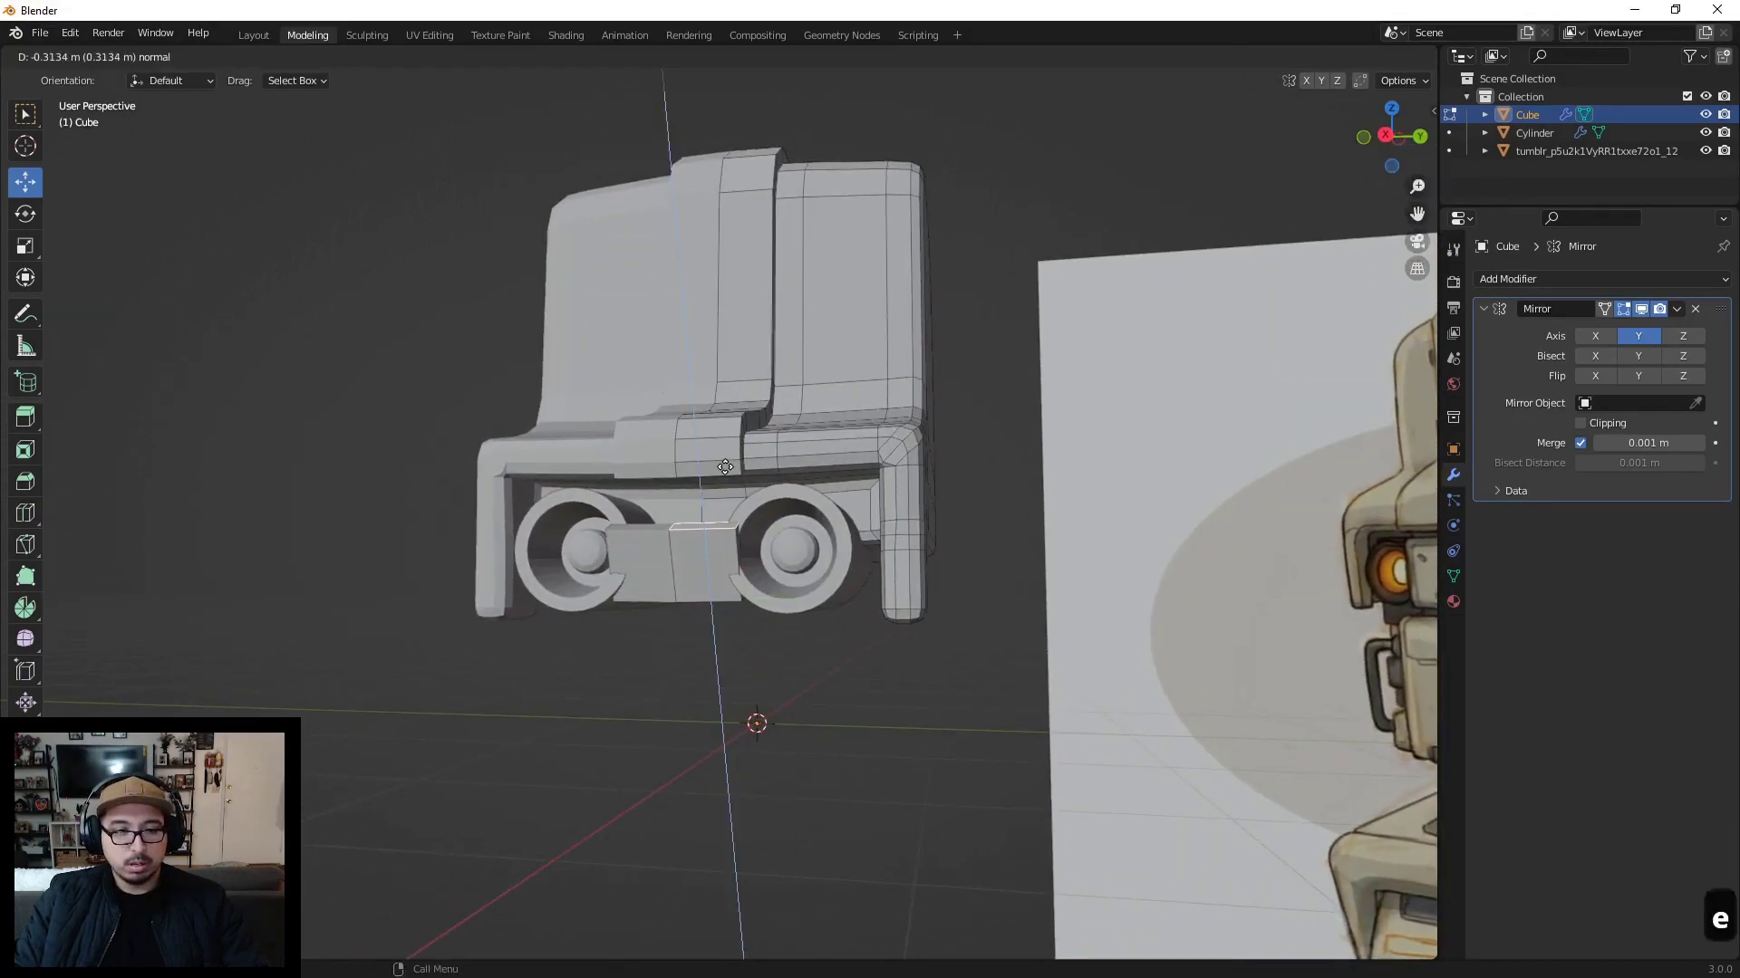
key("z")
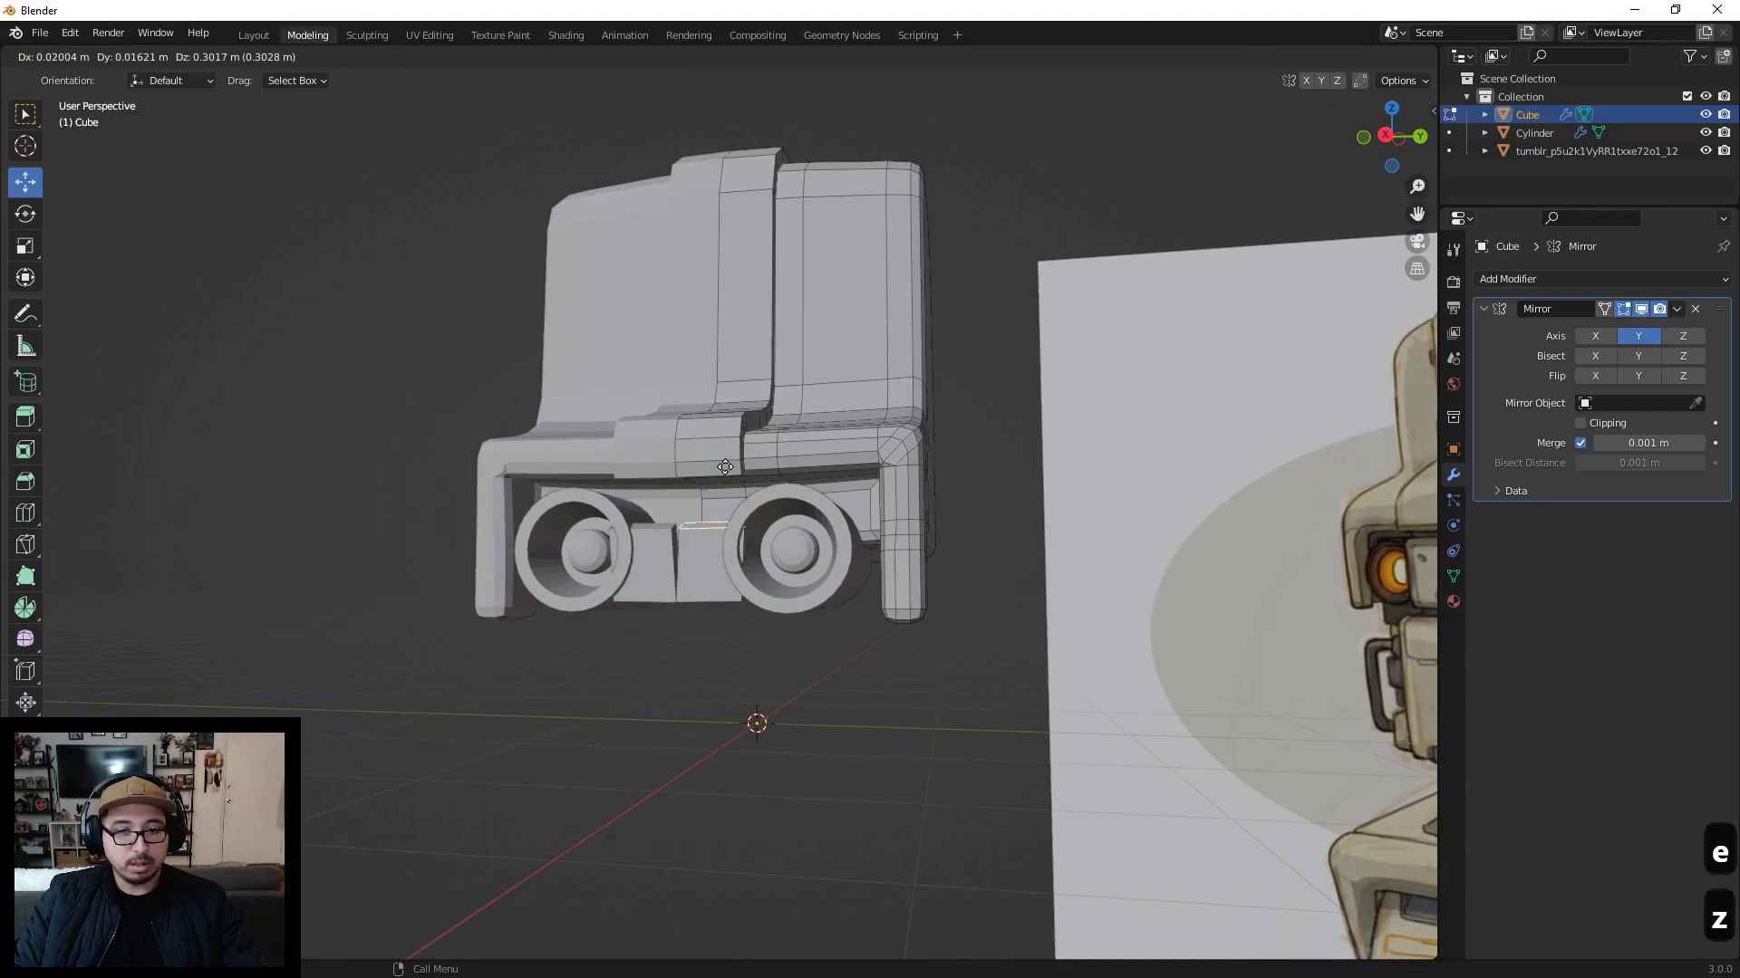
key("z")
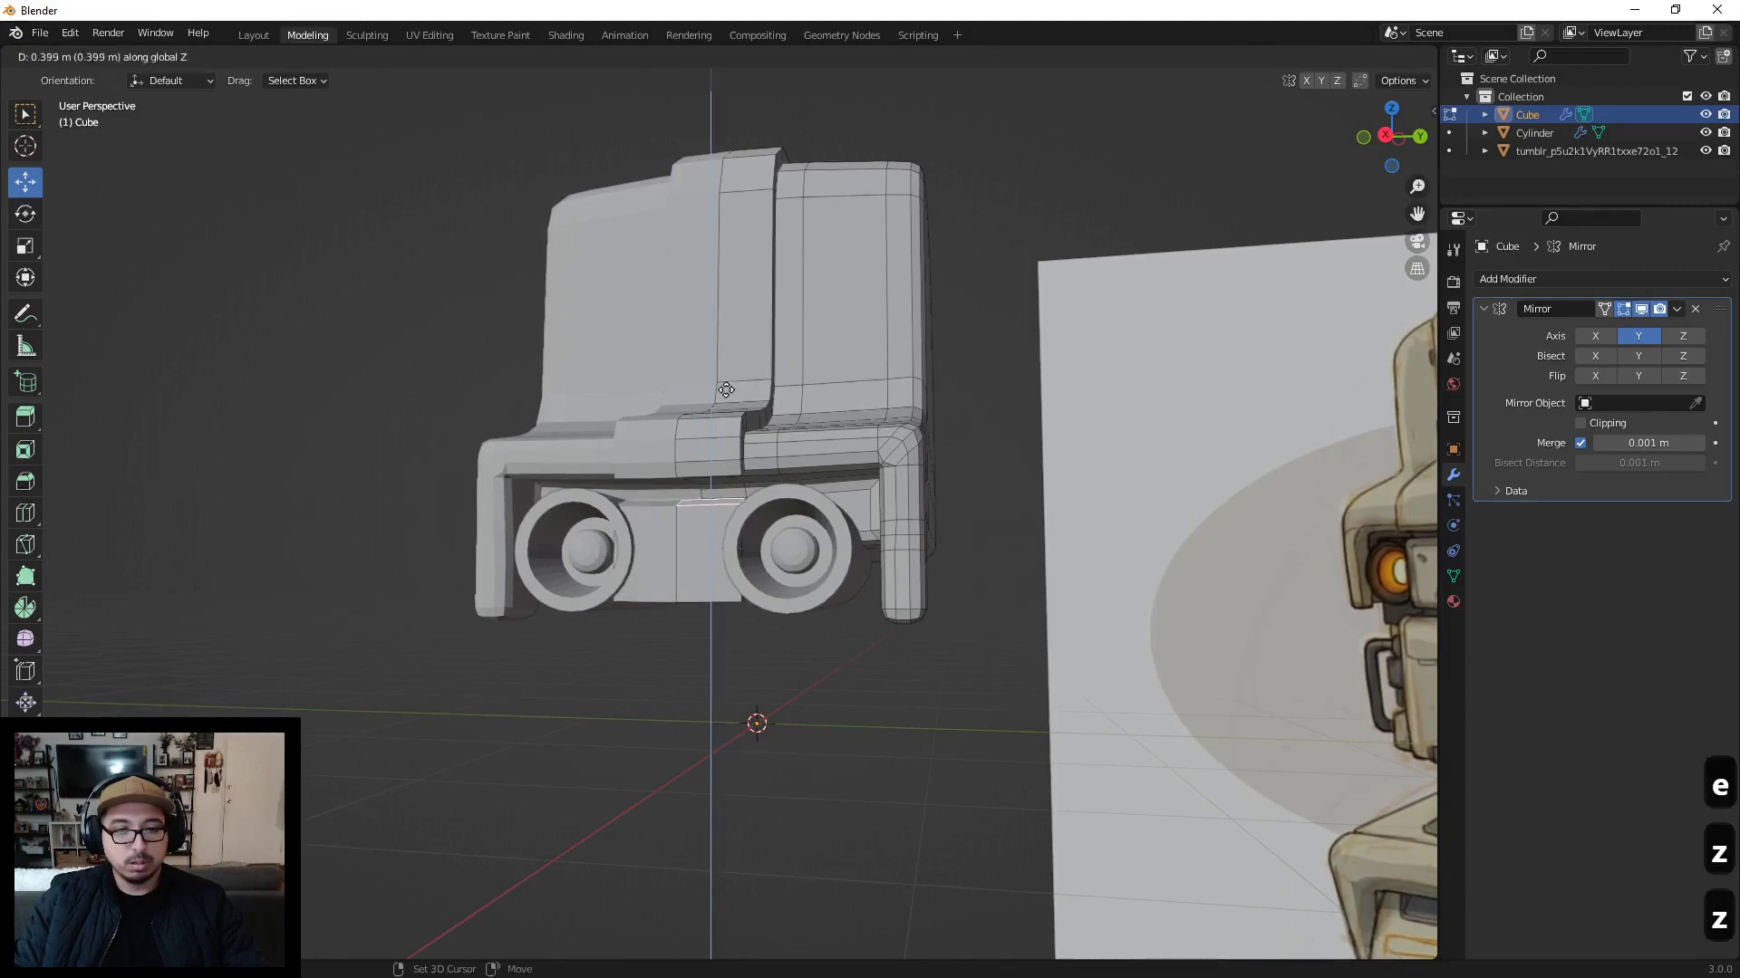
left_click(728, 242)
middle_click_drag(714, 348, 670, 392)
middle_click_drag(671, 391, 715, 444)
scroll(699, 423, "up", 5)
left_click(1706, 133)
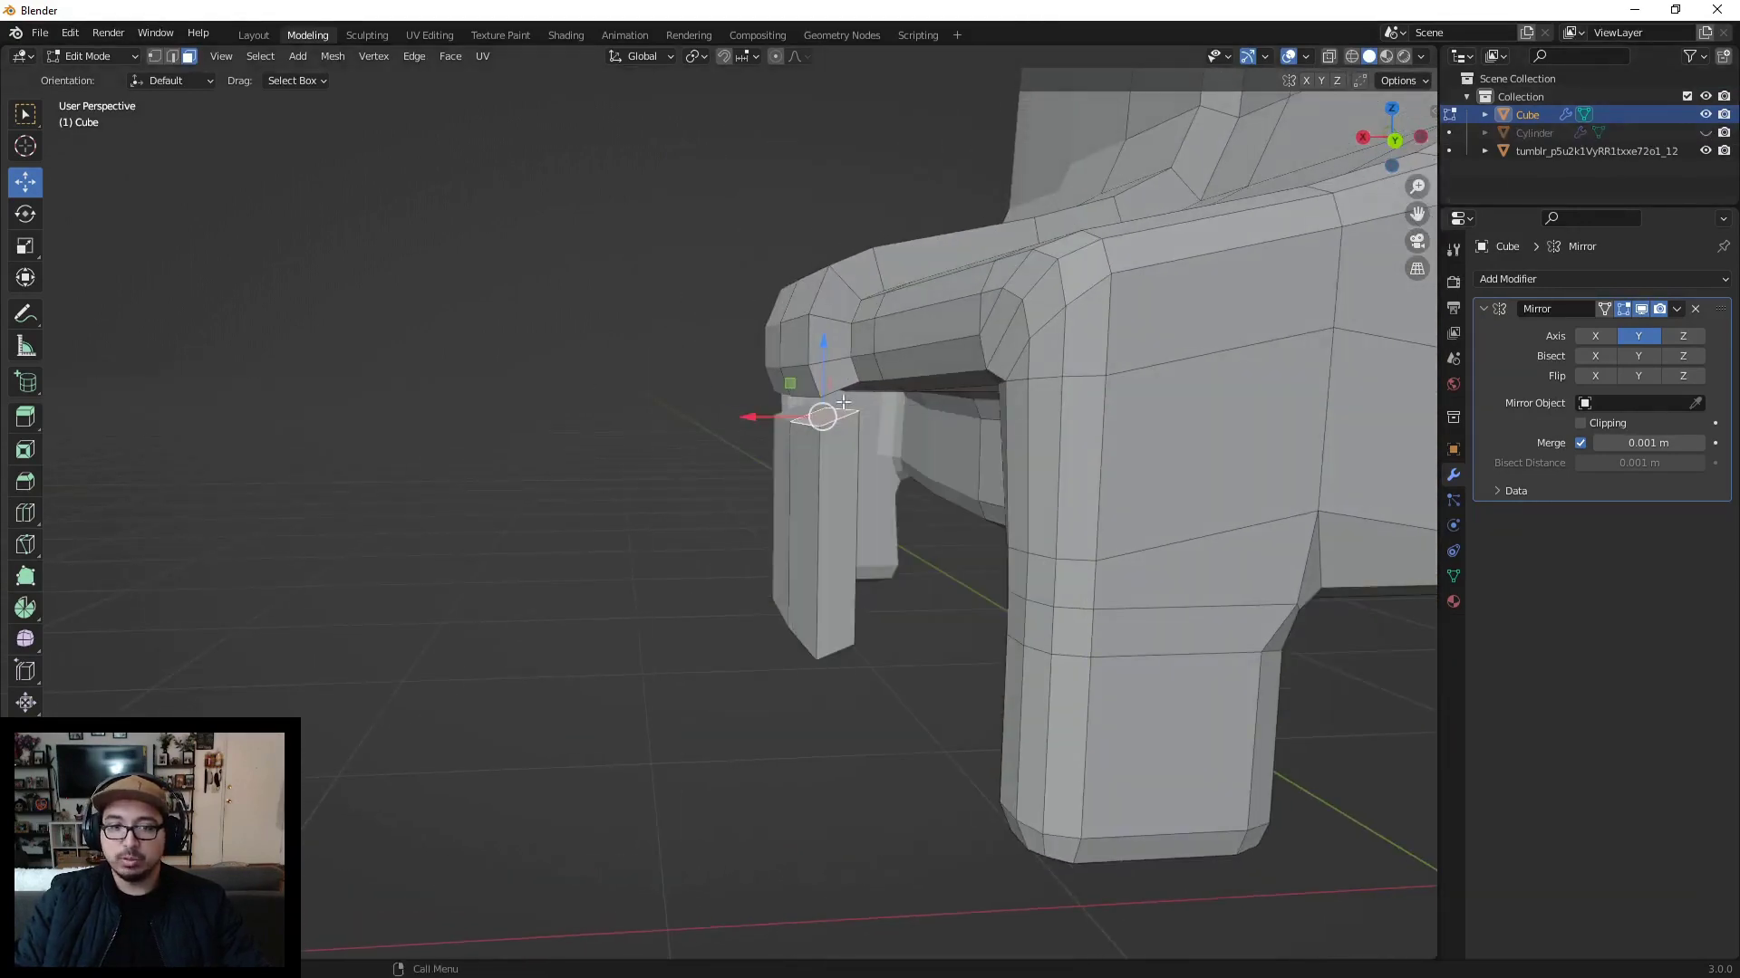
Step: In Back view, select the hanging strip's bottom edge
left_click(1394, 143)
scroll(645, 384, "up", 4)
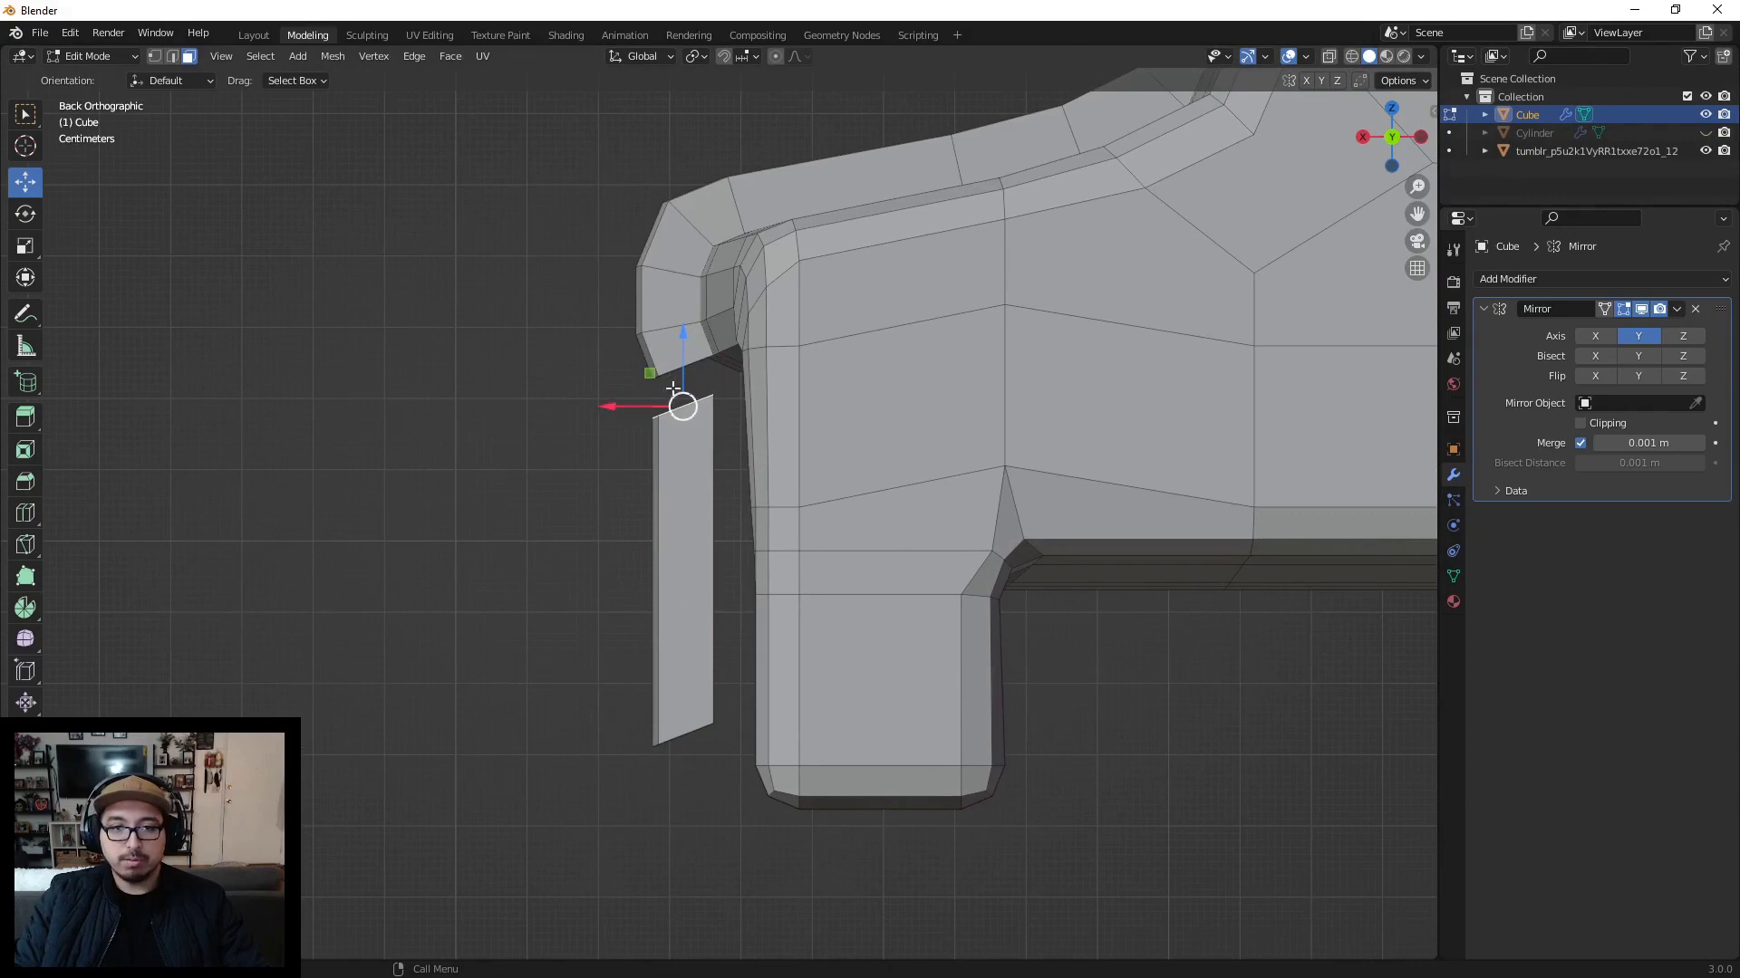
left_click_drag(650, 373, 664, 352)
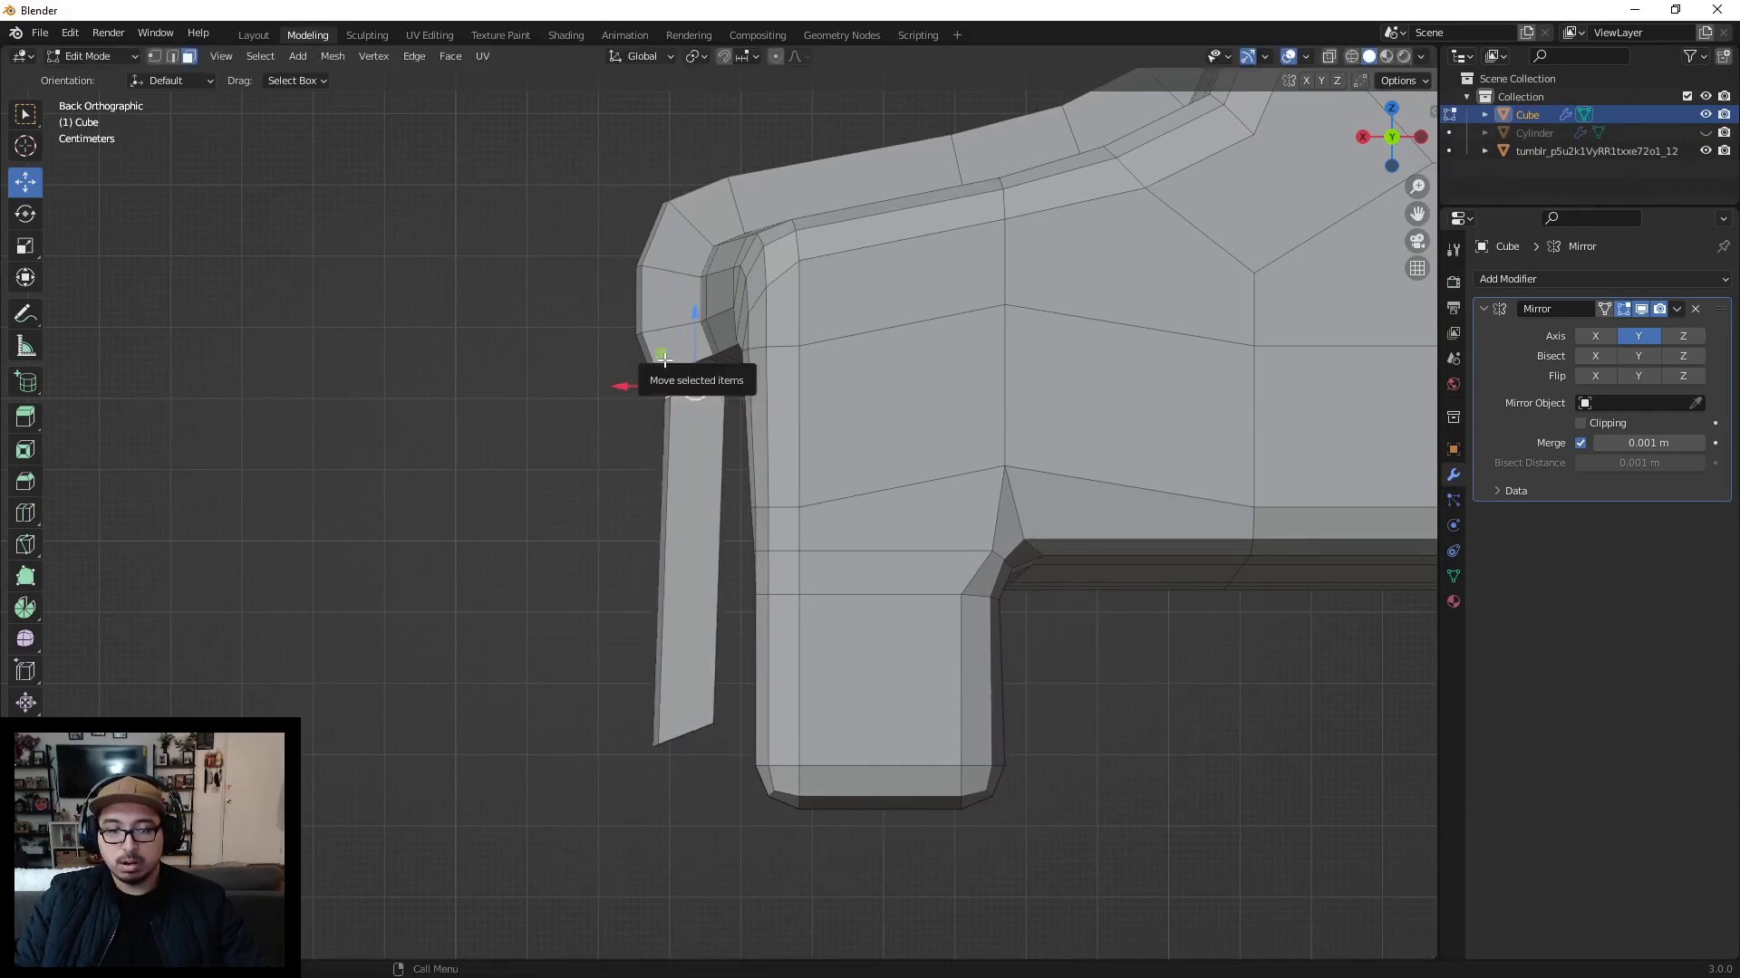
middle_click_drag(684, 739, 684, 660)
left_click(680, 523)
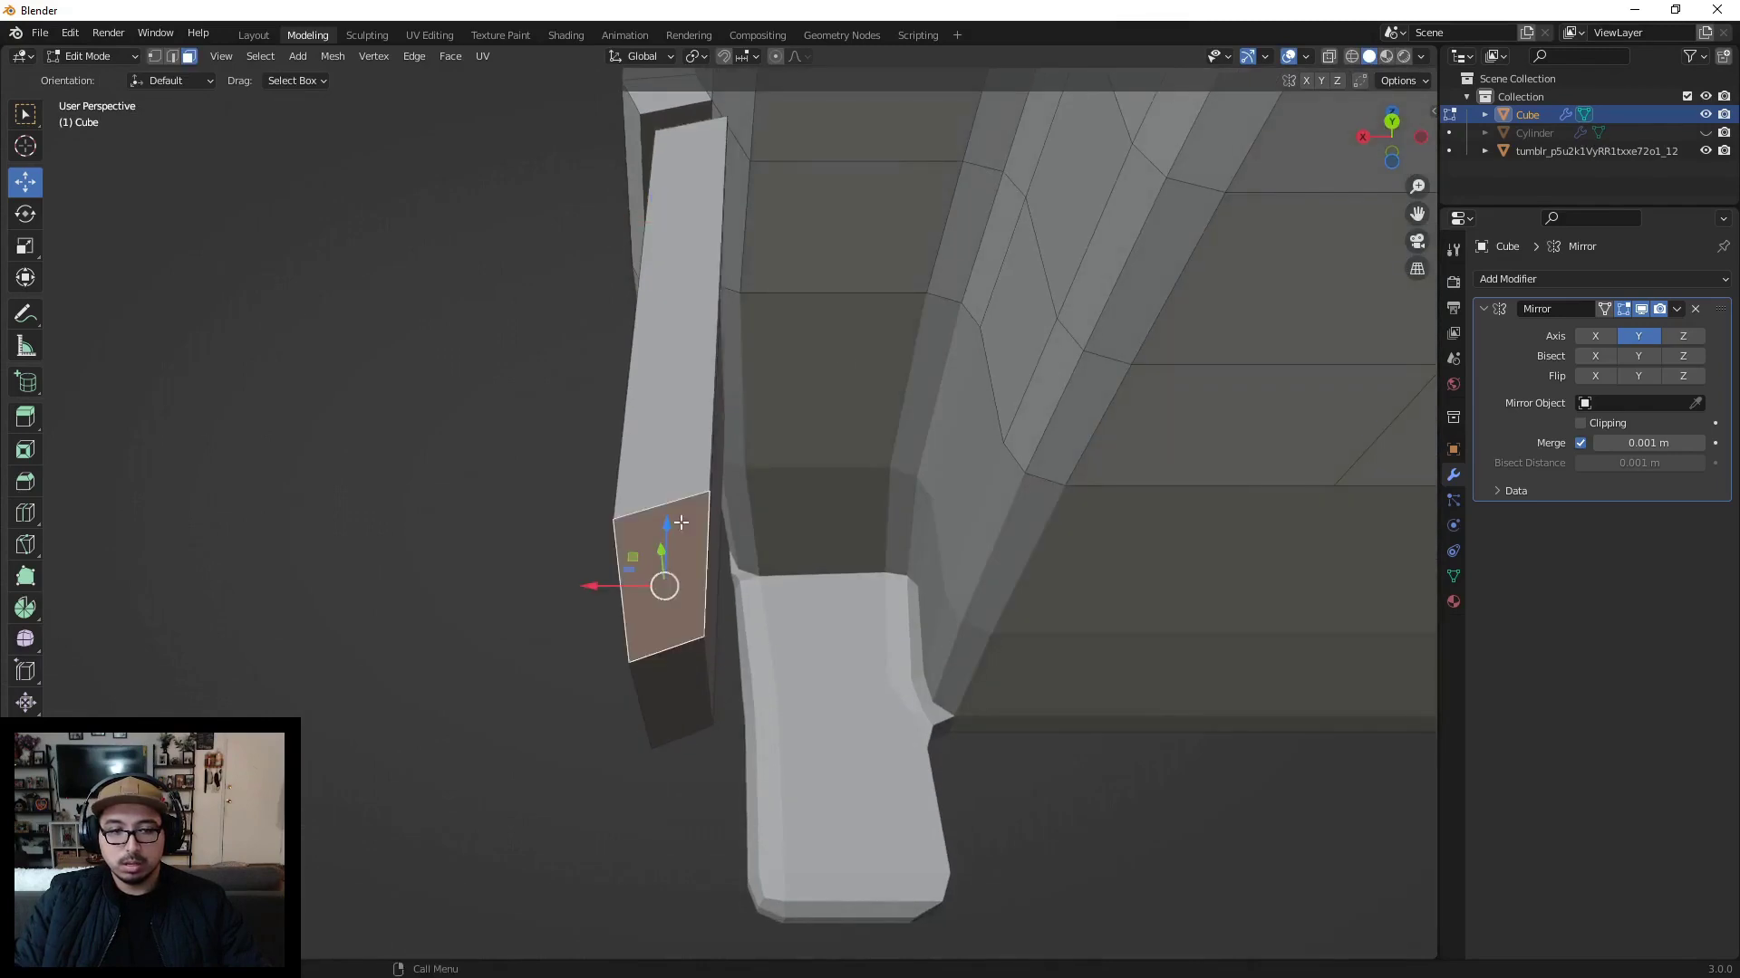
left_click(1393, 130)
left_click(608, 728)
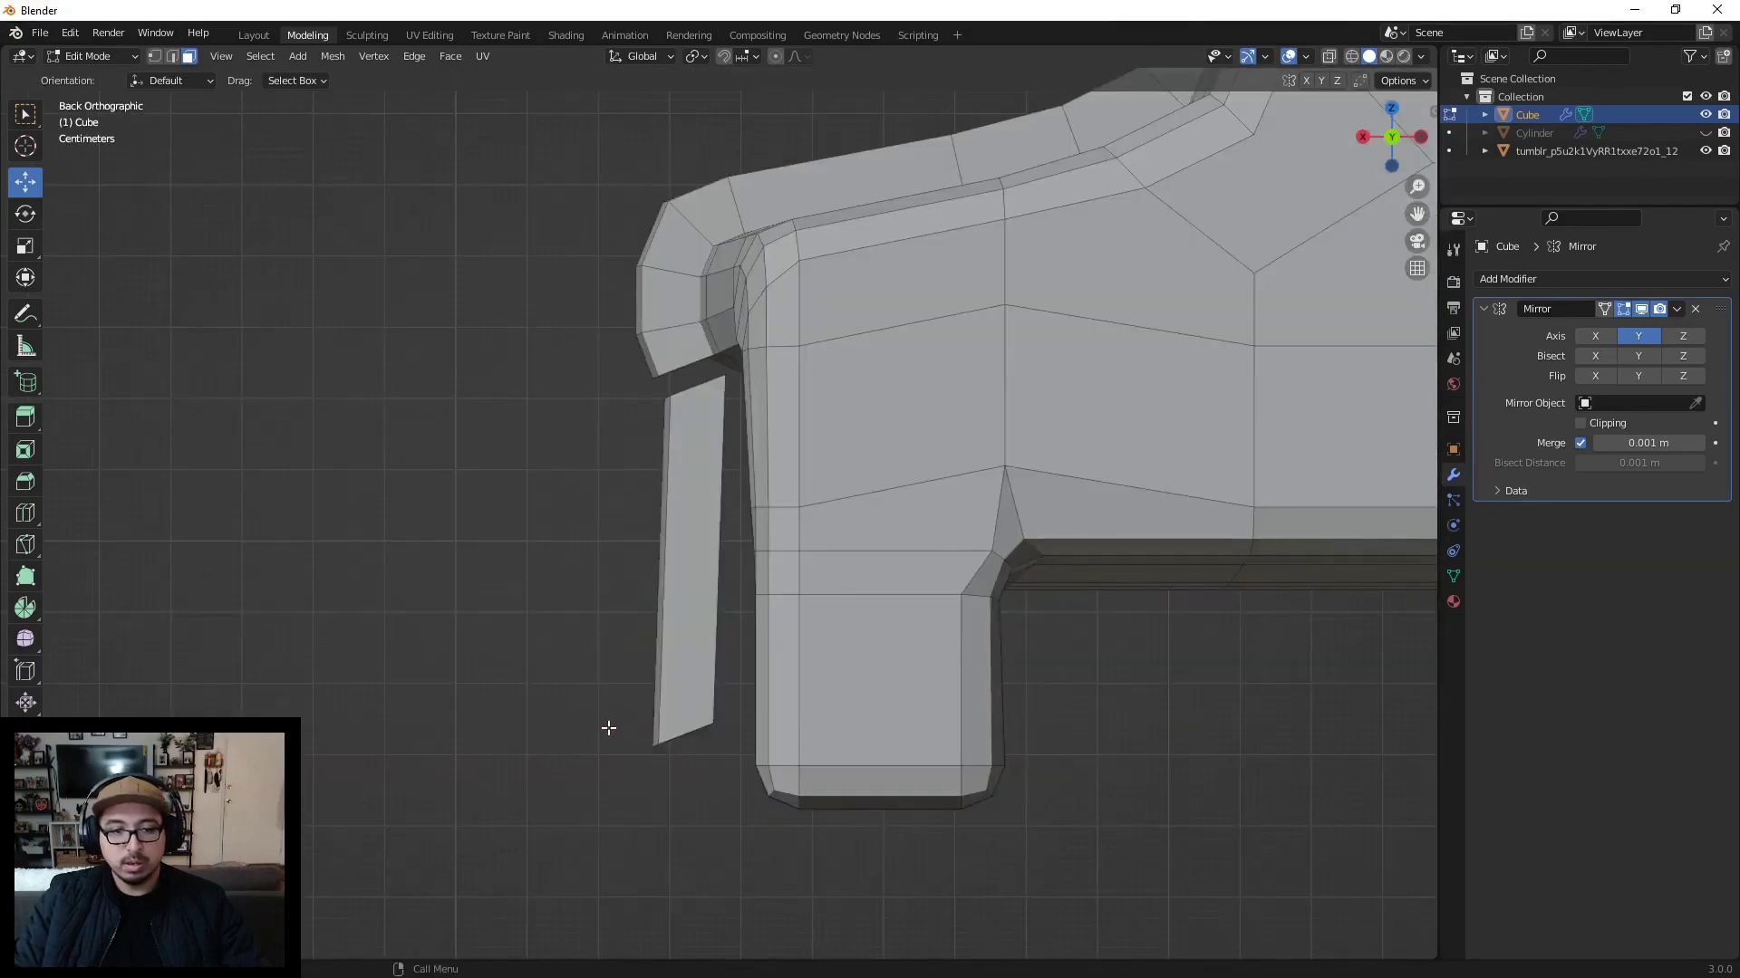
key("ctrl+z")
Step: Slide the strip's bottom edge sideways along X toward the body
left_click_drag(604, 731, 699, 726)
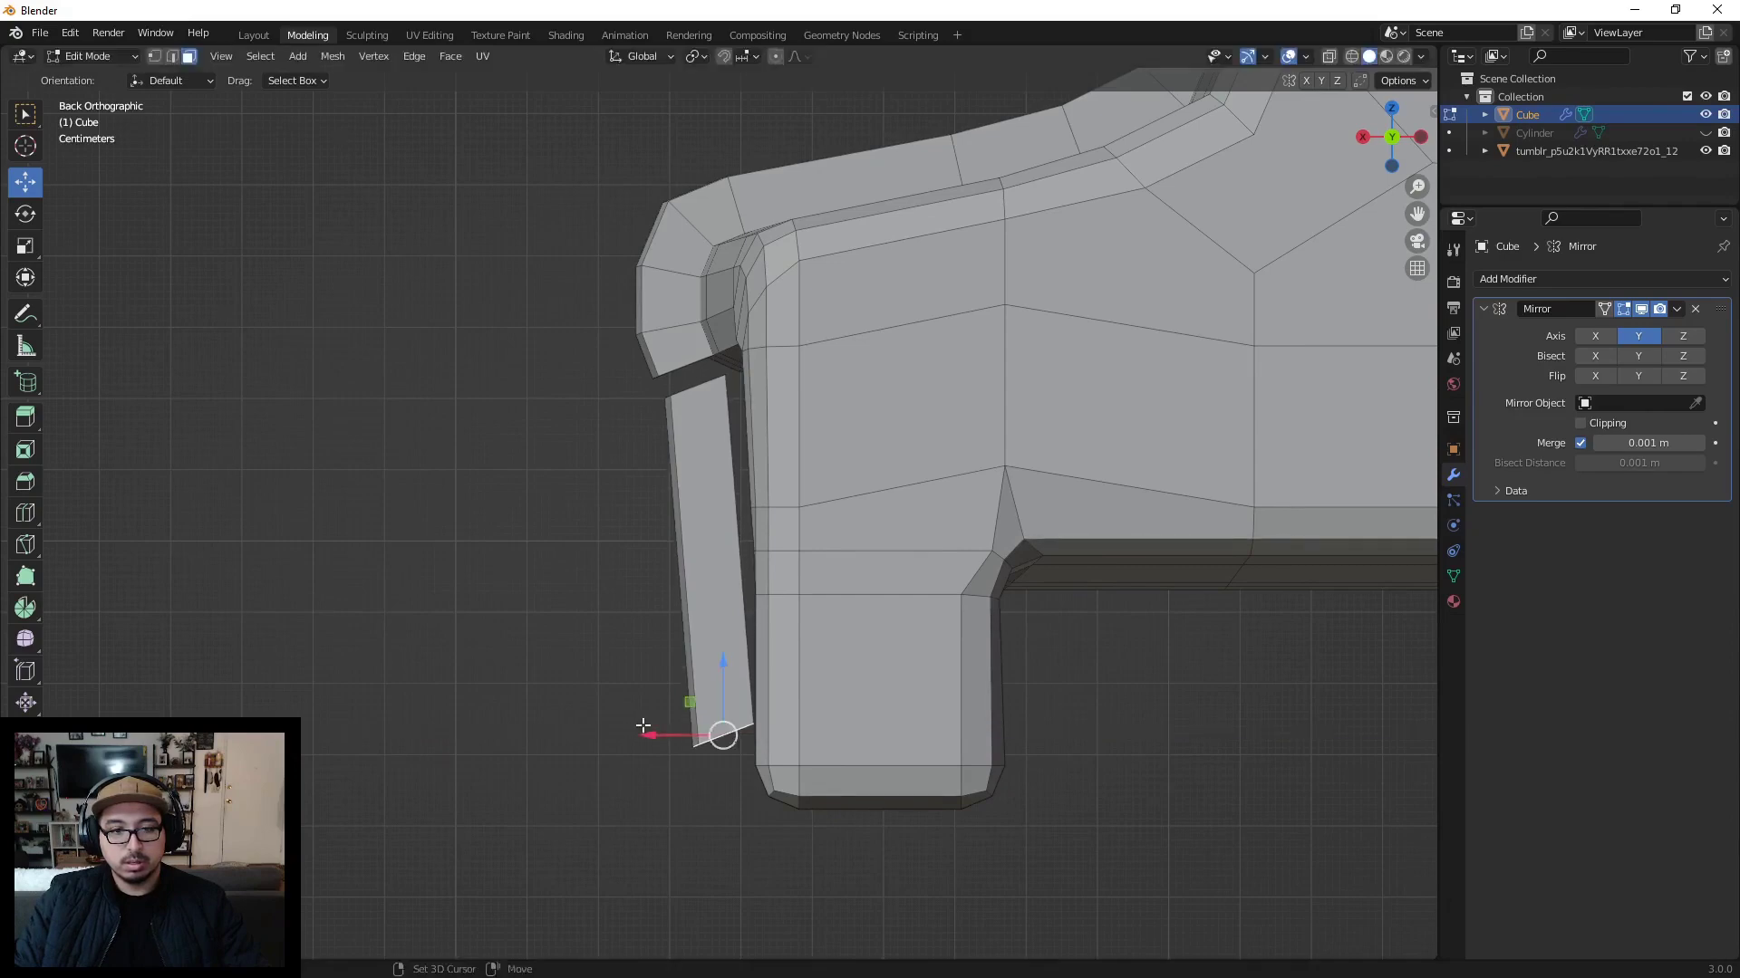
middle_click_drag(699, 726, 889, 602)
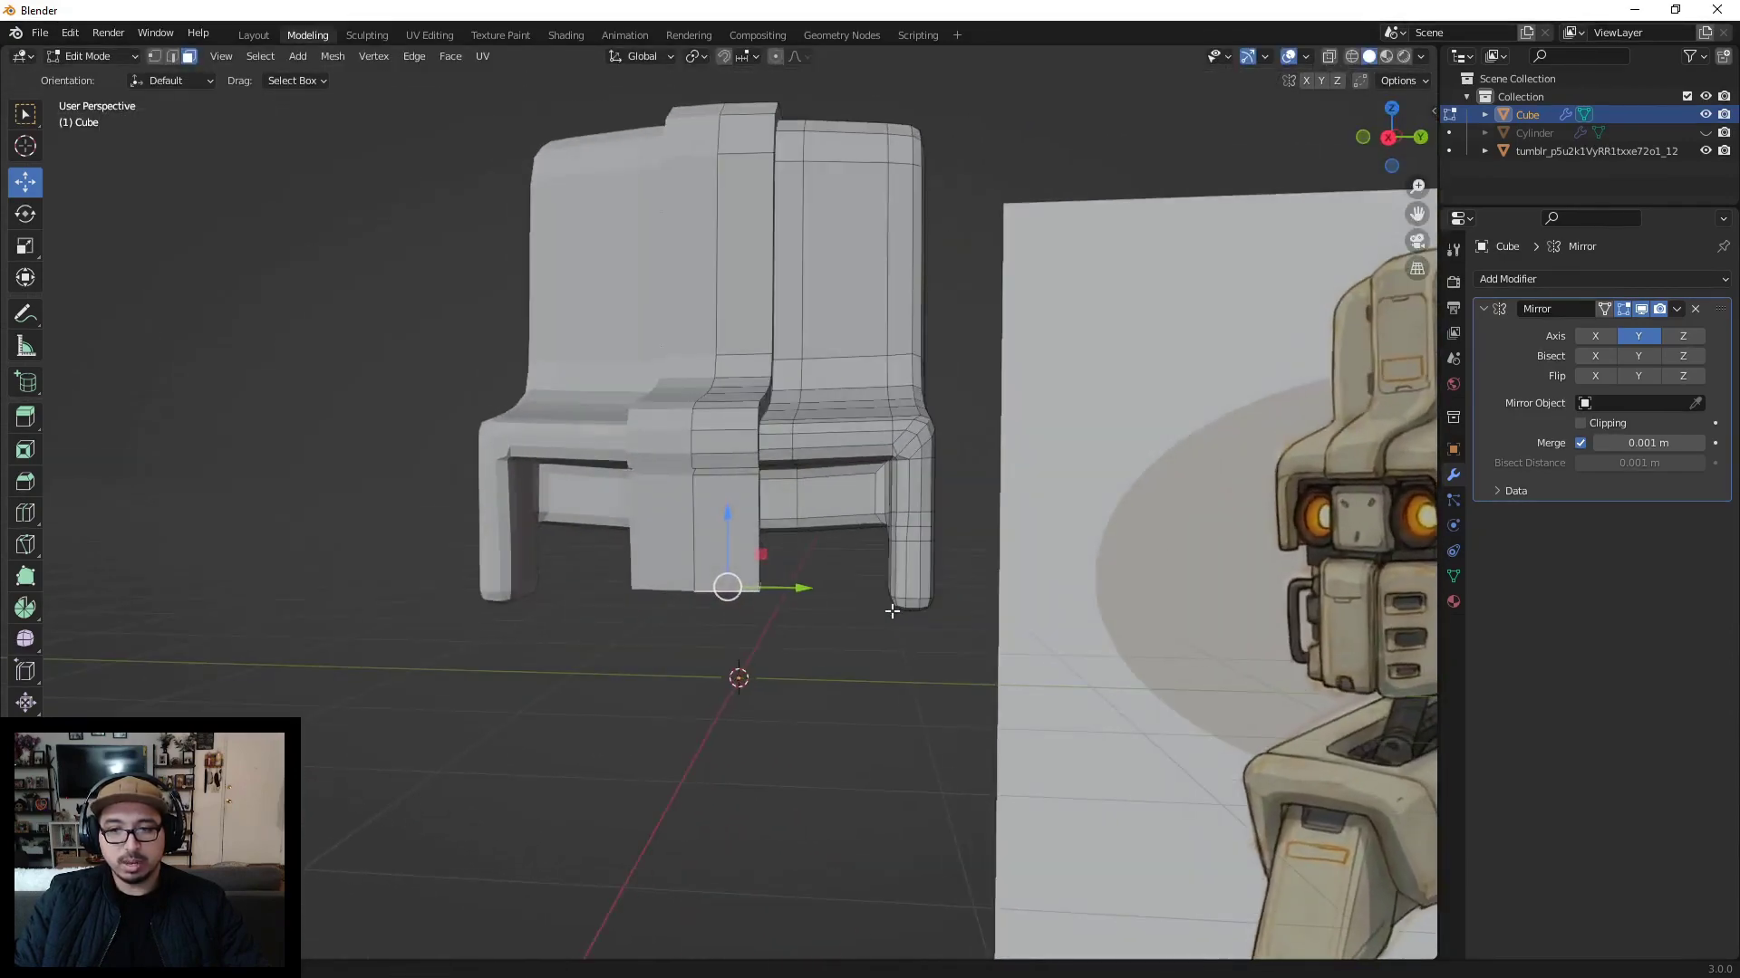
scroll(907, 581, "down", 2)
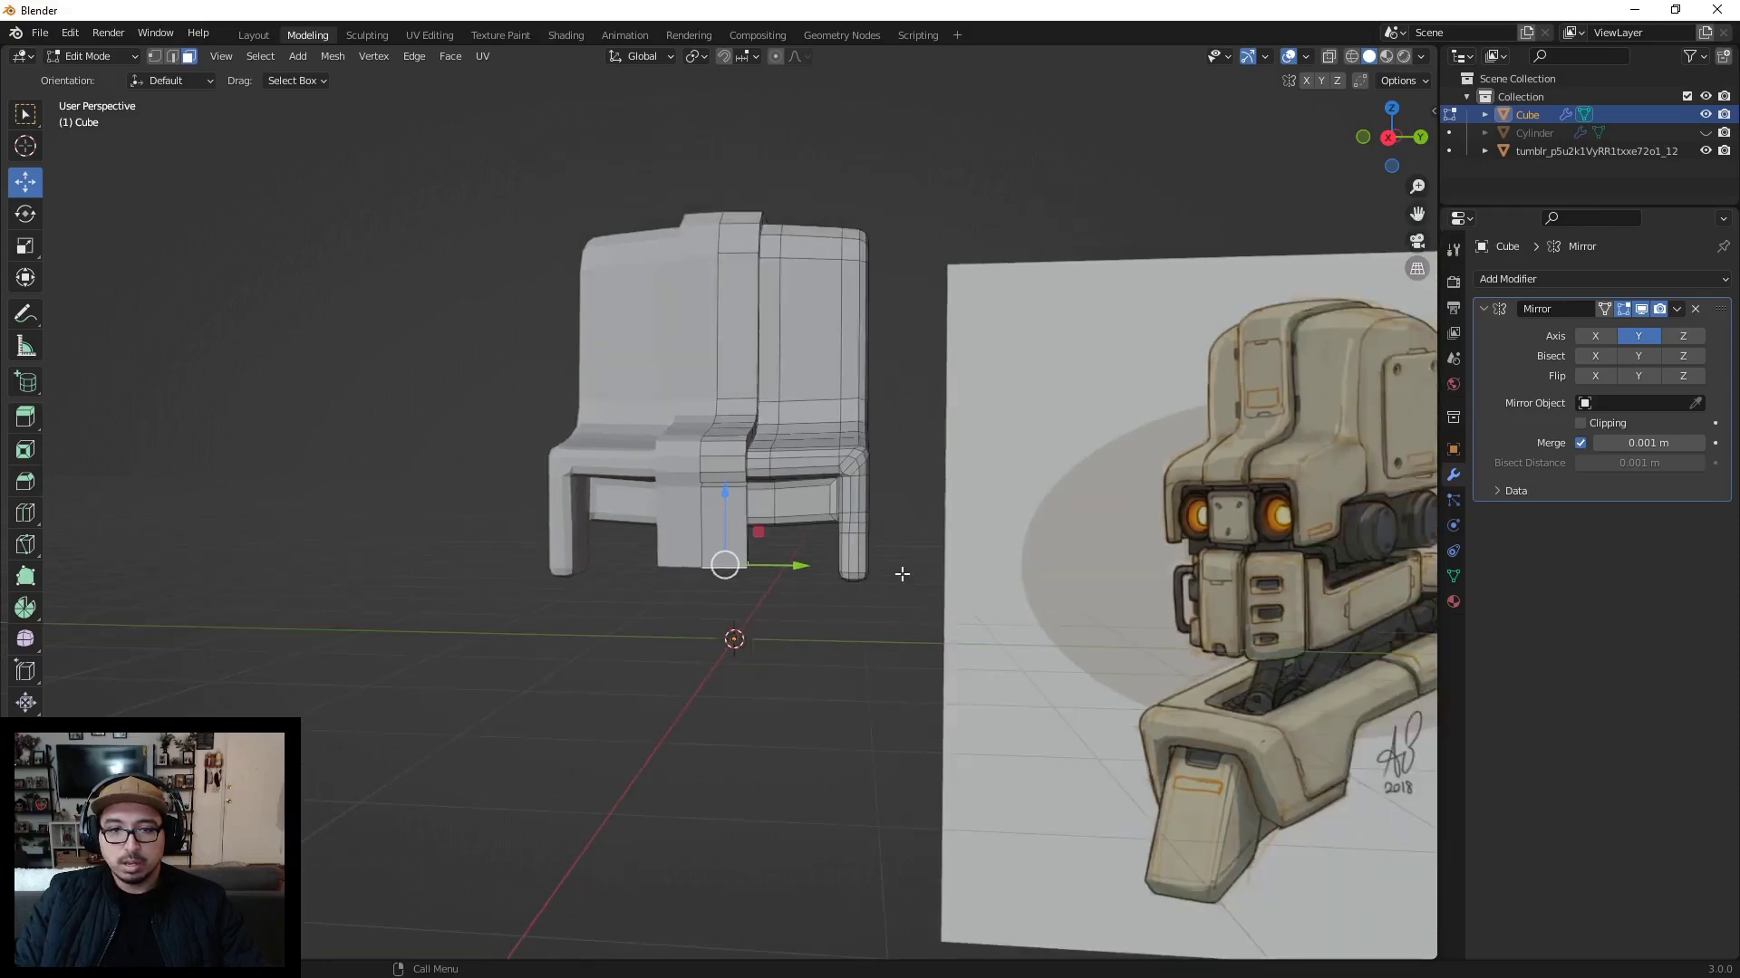
middle_click_drag(943, 473, 660, 556)
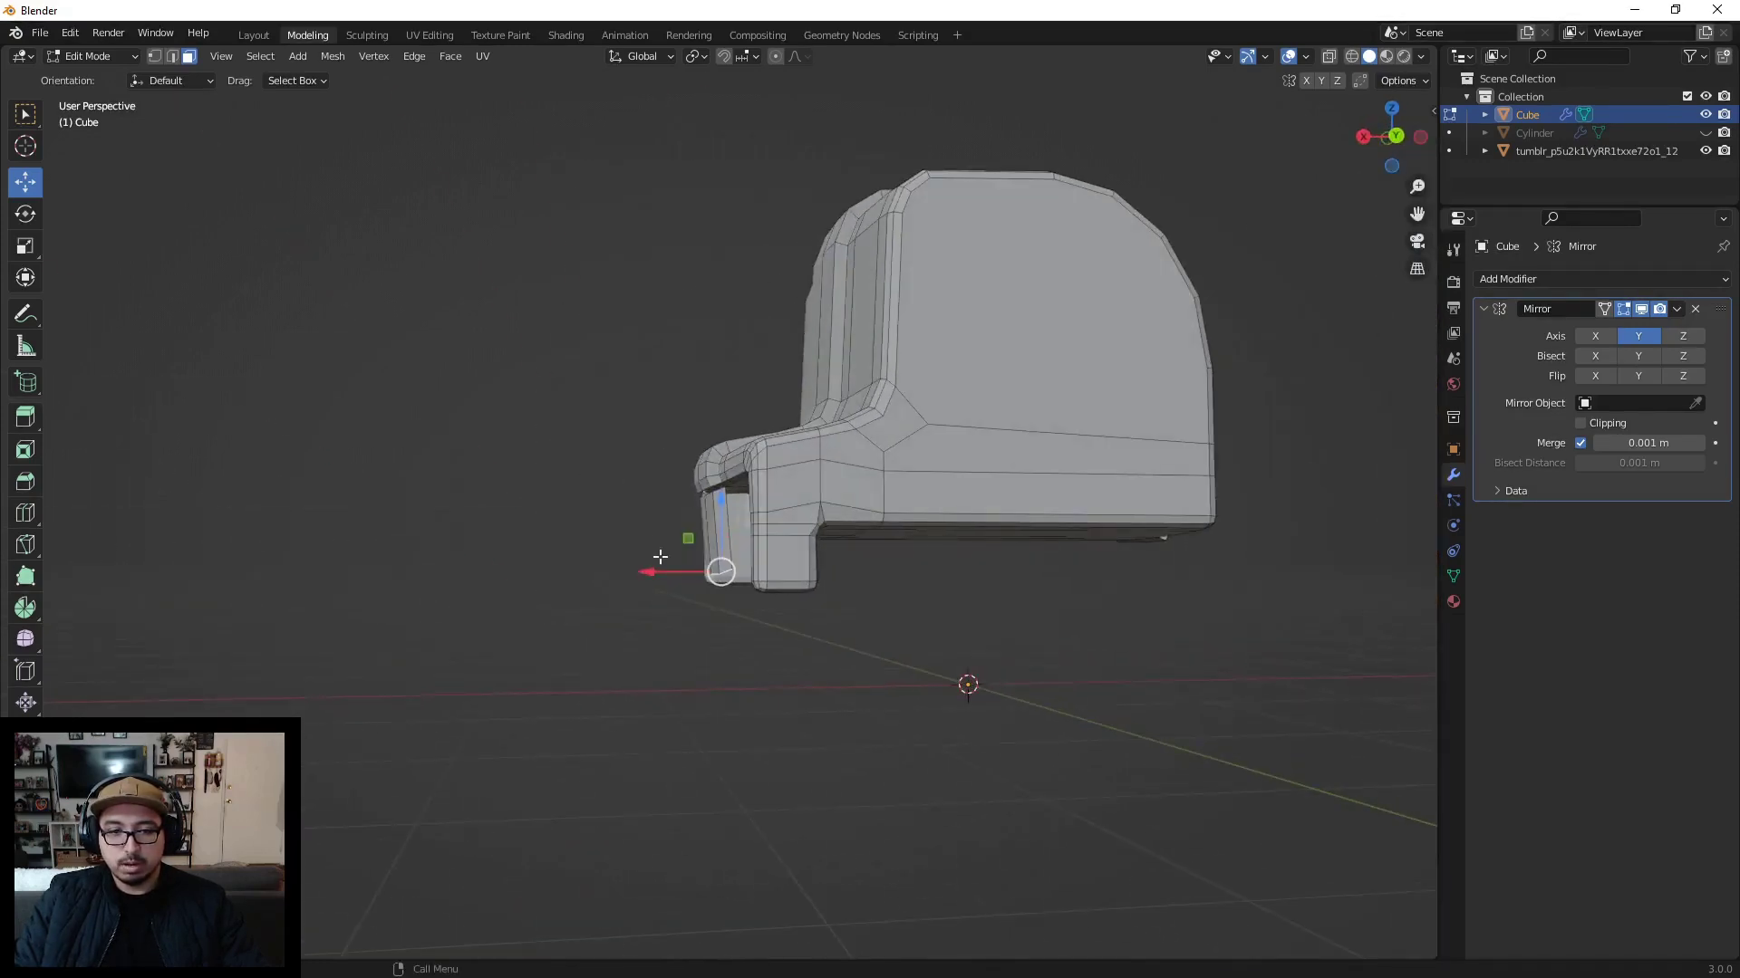
scroll(661, 571, "up", 4)
mouse_move(696, 625)
middle_mouse_down()
mouse_move(675, 589)
mouse_move(683, 627)
middle_mouse_up()
scroll(698, 612, "up", 1)
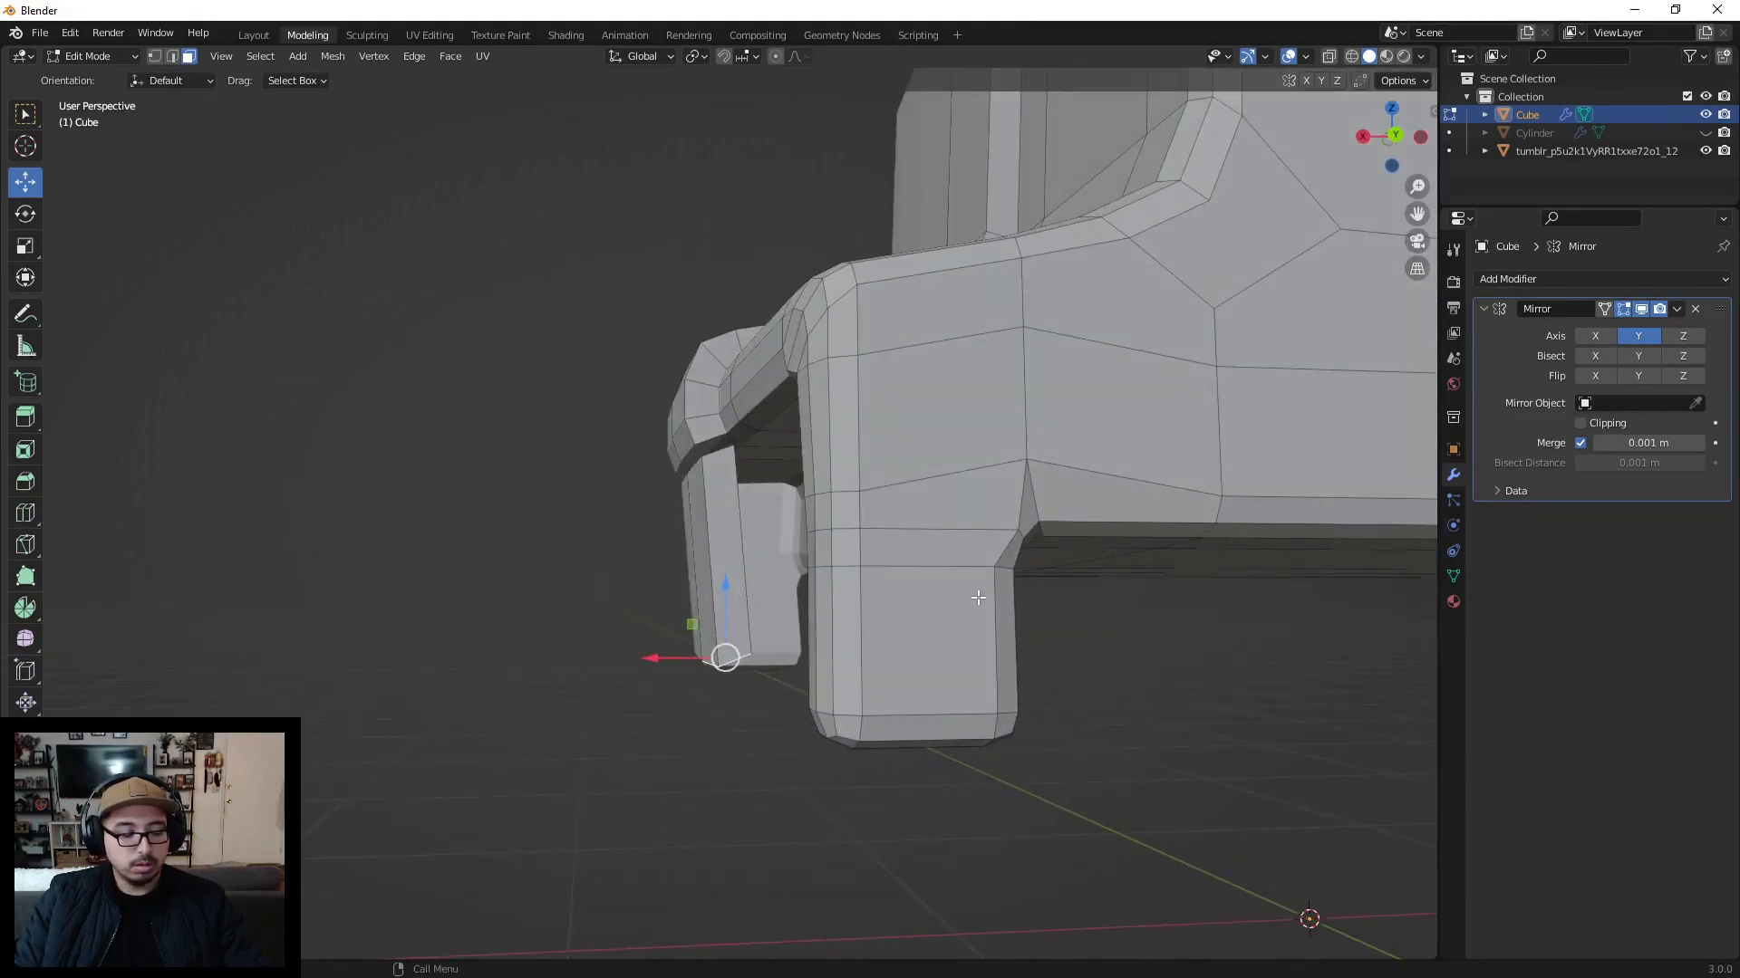
Step: Scale the bottom vertices along Z three times to flatten the strip's bottom edge
key("s")
key("z")
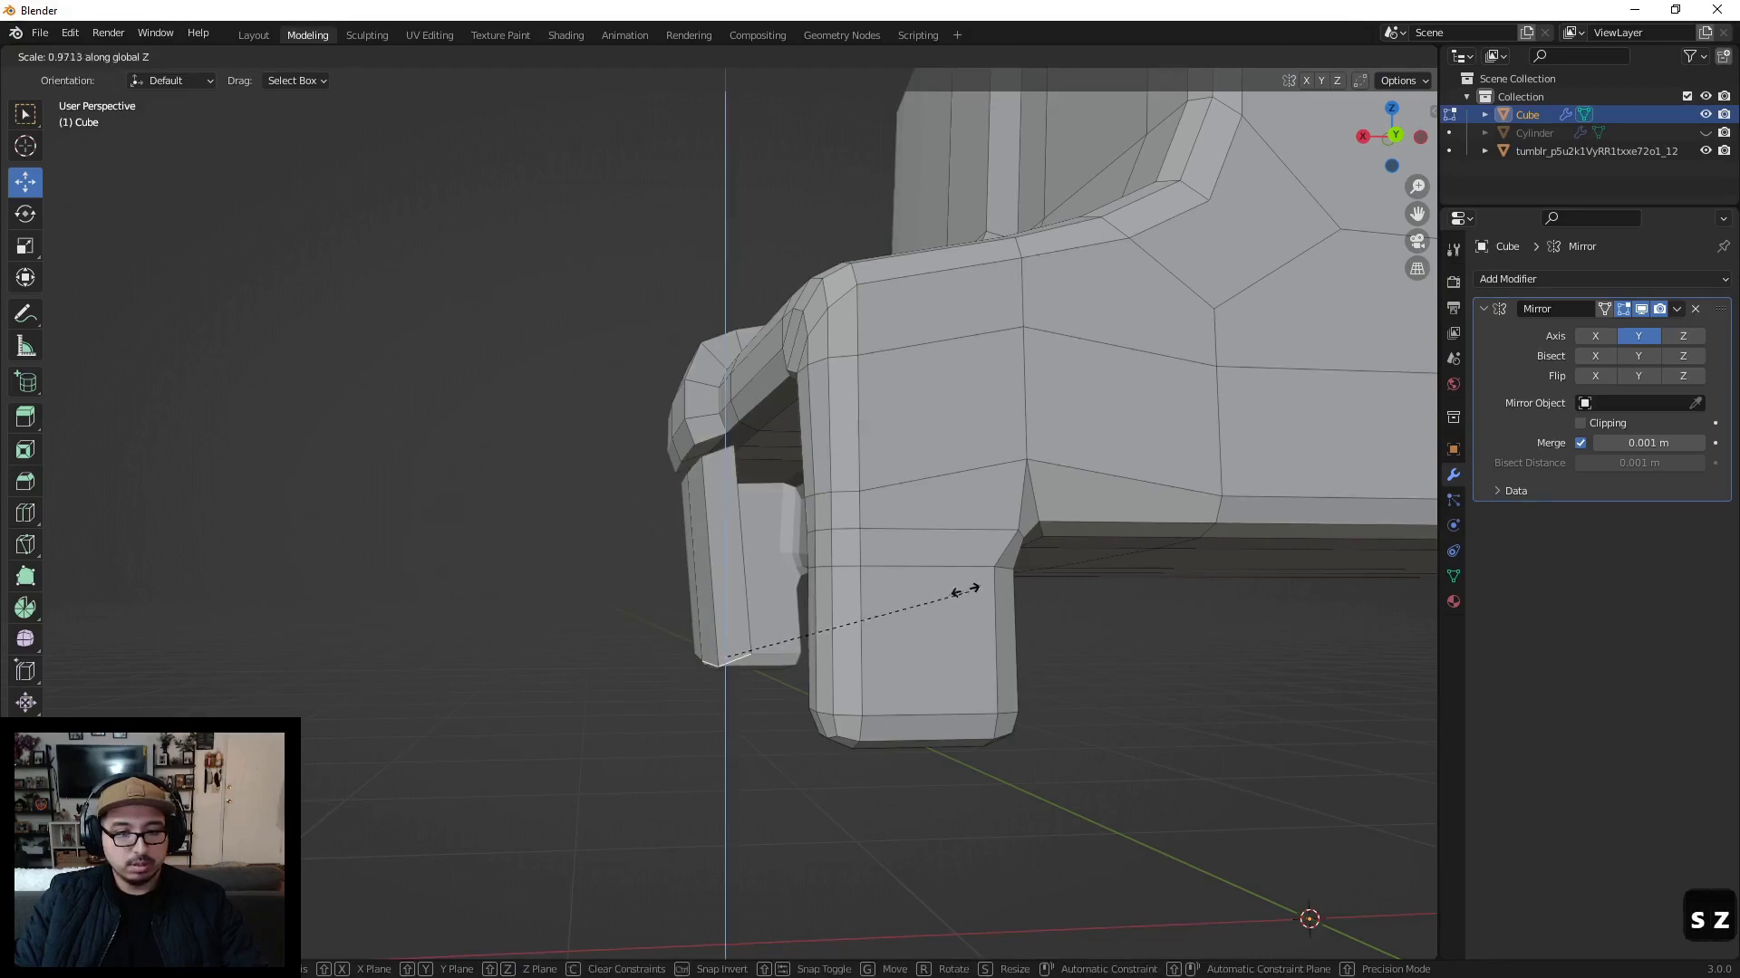
left_click(761, 641)
key("s")
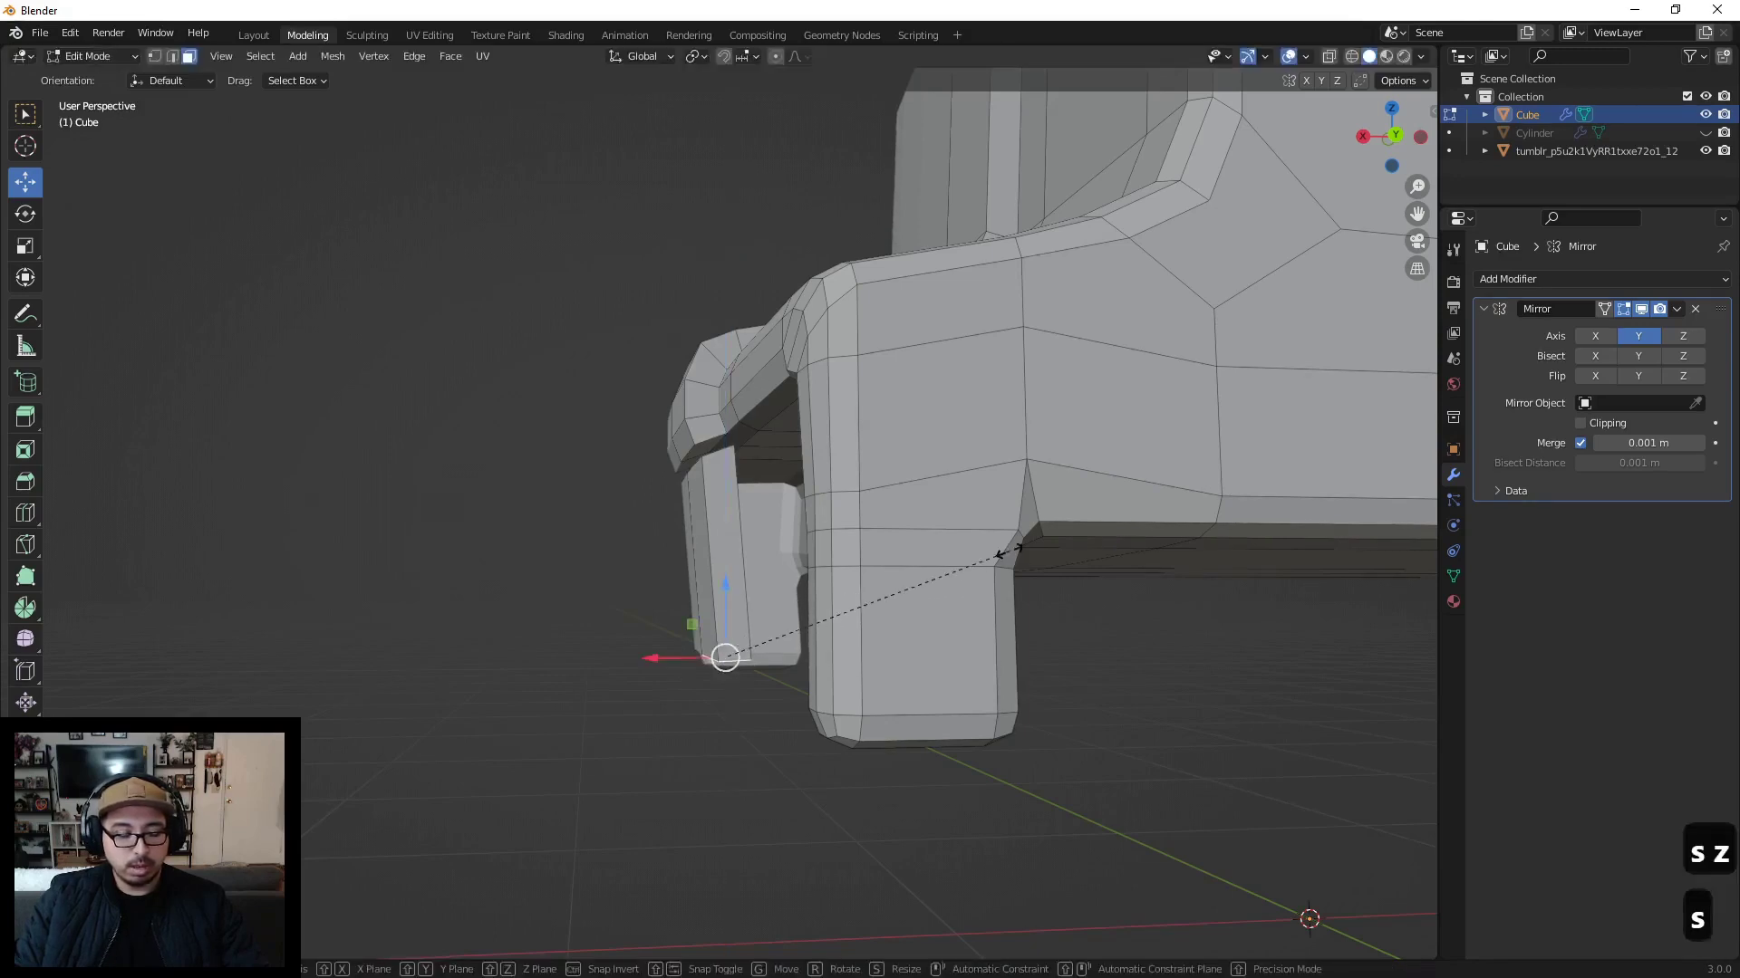
key("z")
left_click(820, 616)
key("s")
key("z")
key("x")
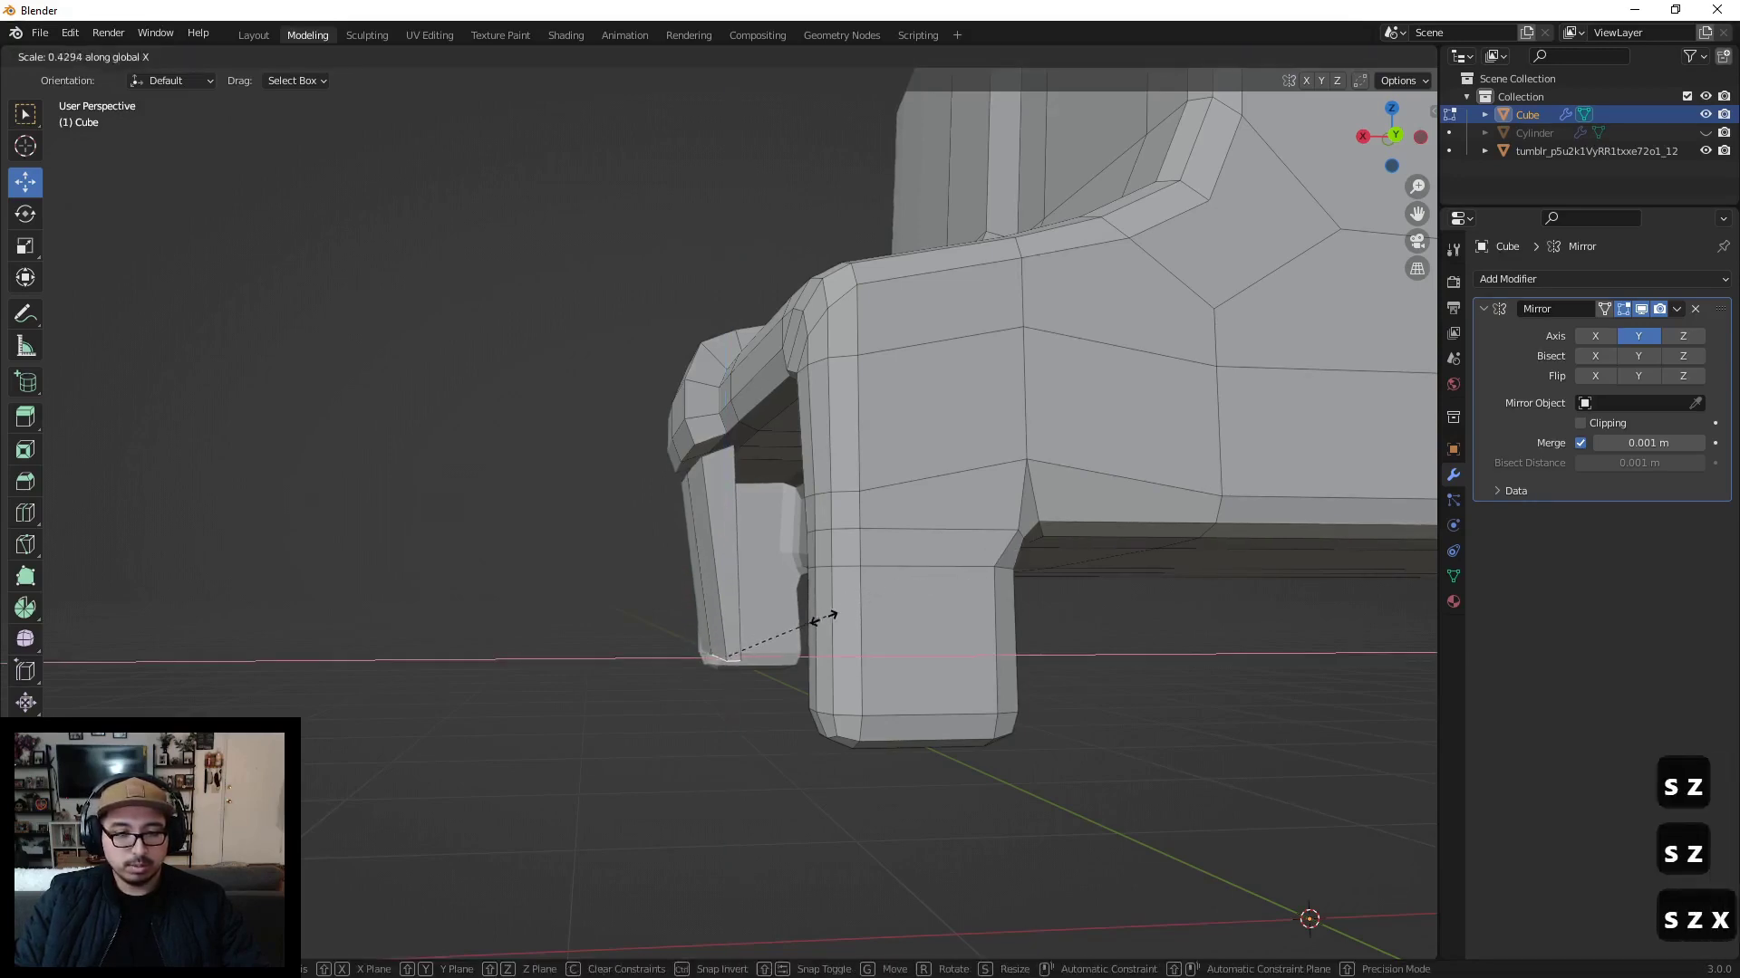
key("z")
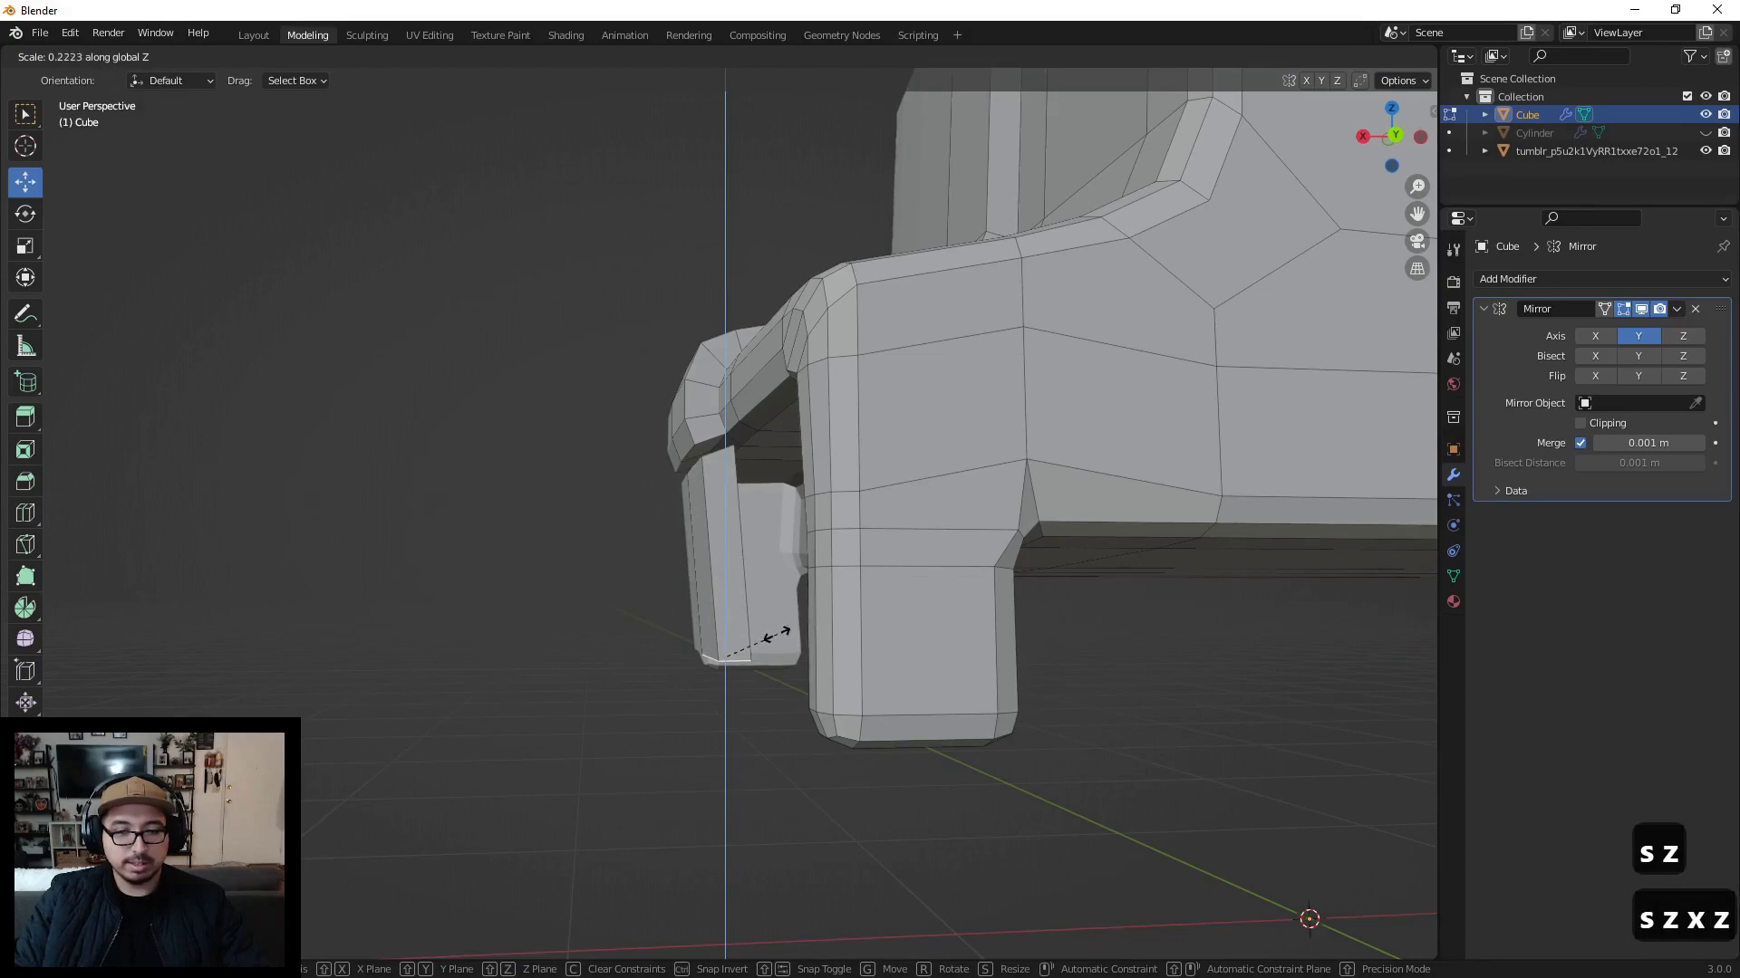
left_click(769, 638)
middle_click_drag(851, 573, 1183, 560)
scroll(854, 570, "down", 2)
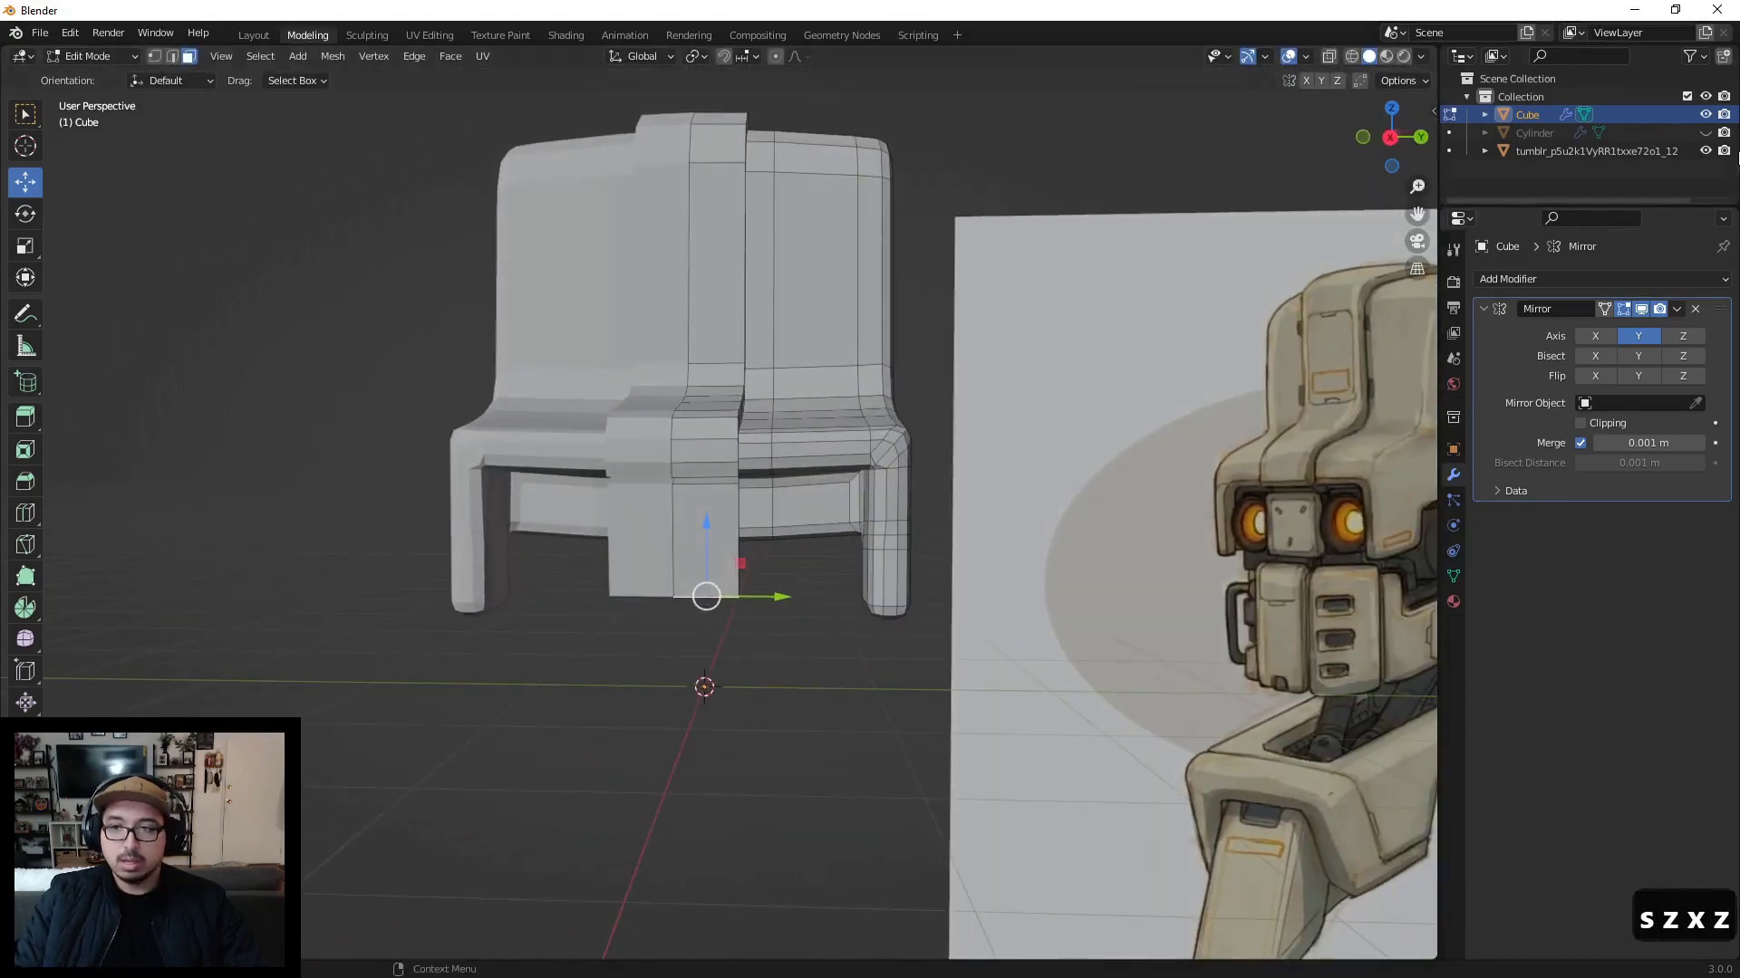
Step: Unhide the cylinder lenses, leave the body's Edit Mode, and enter the cylinder's Edit Mode
left_click(1705, 132)
middle_click_drag(610, 660, 726, 688)
left_click(759, 631)
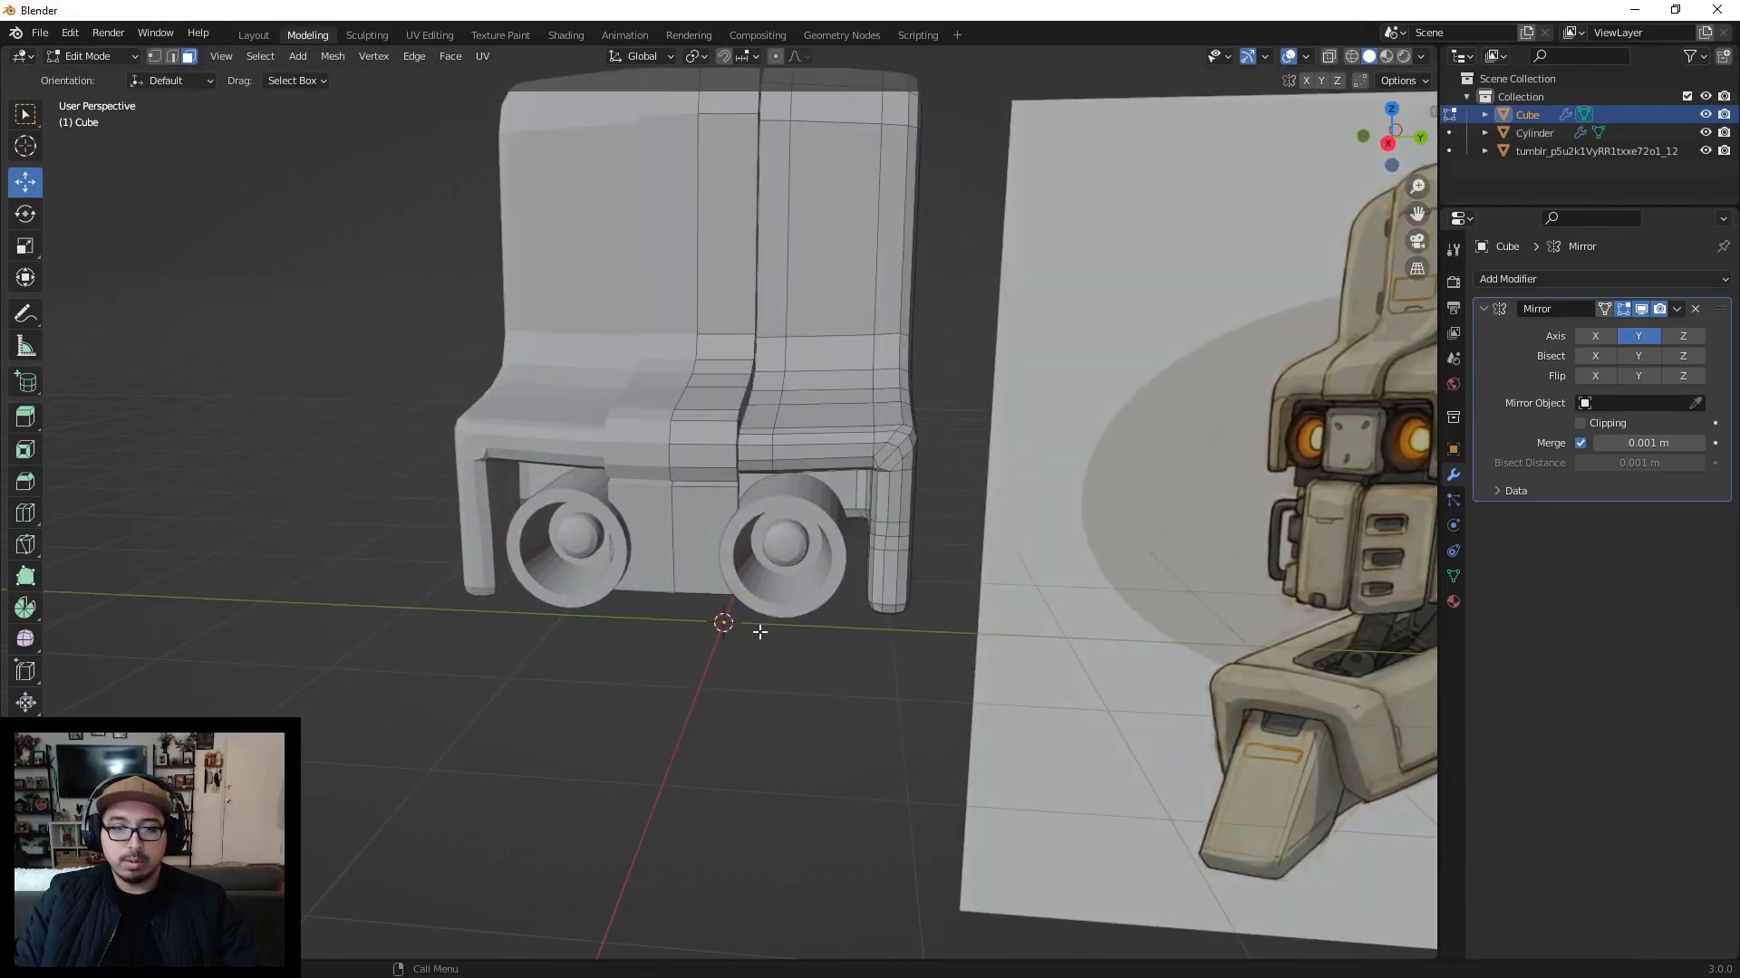
key("Tab")
left_click(796, 564)
key("Tab")
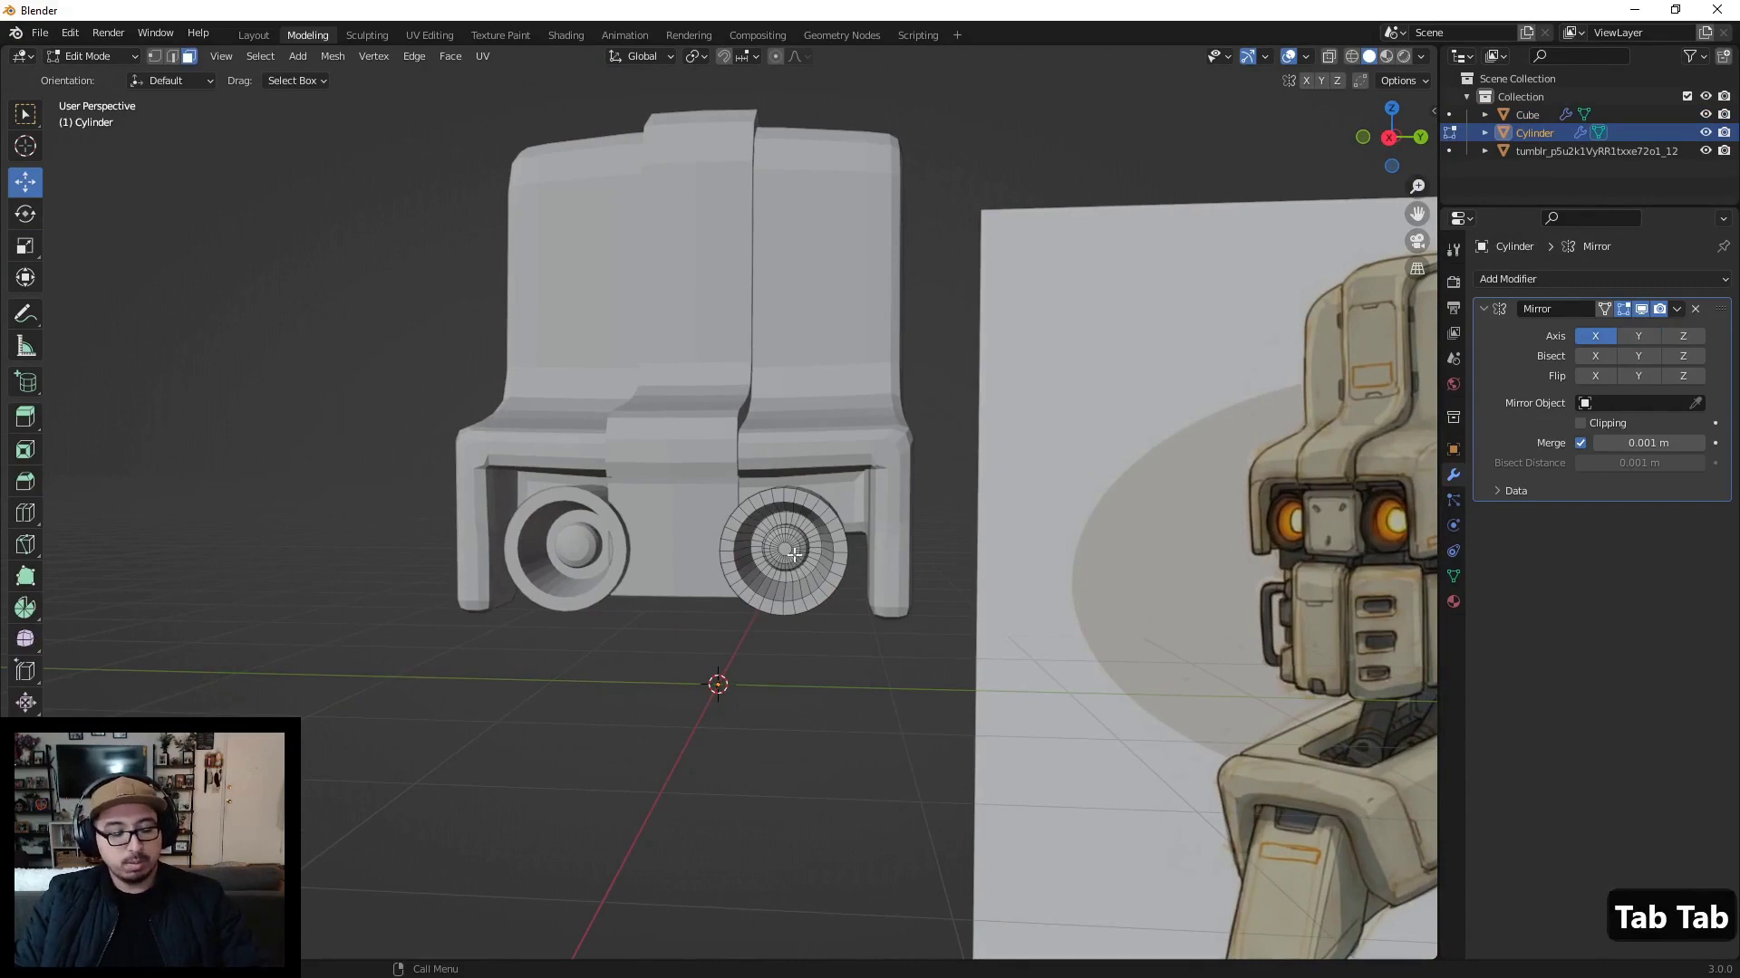
Step: Select the whole cylinder mesh, shift it slightly along Y, and return to Object Mode
key("l")
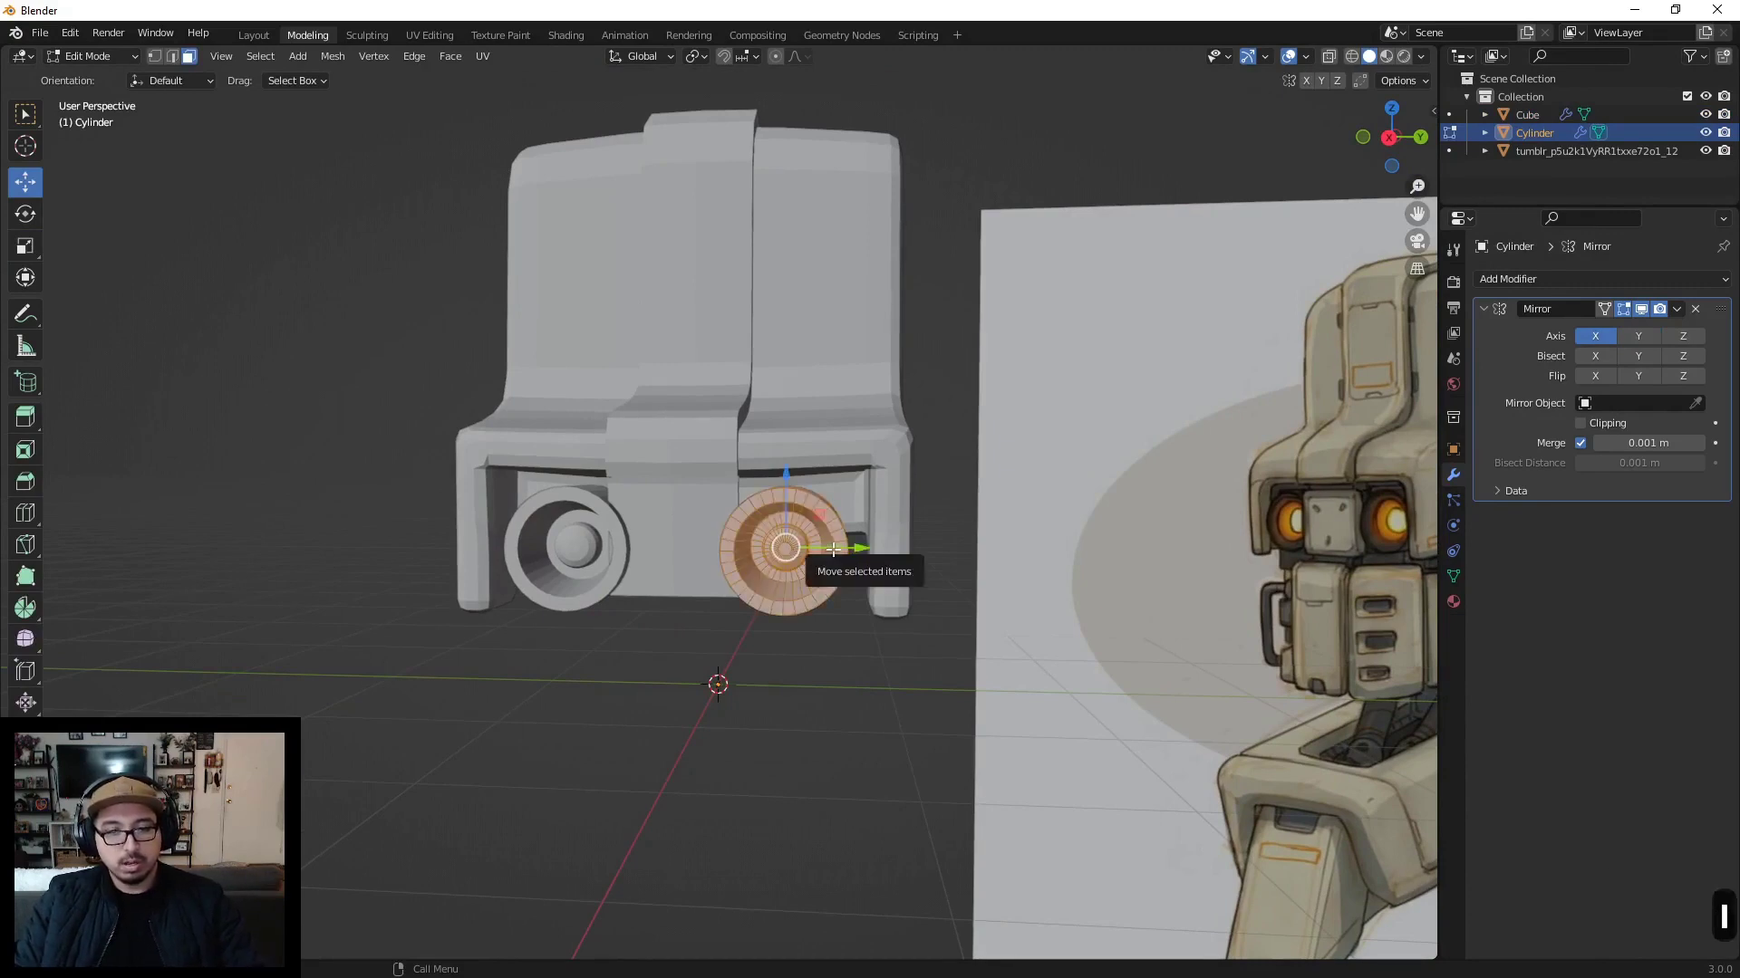
left_click_drag(822, 555, 912, 548)
middle_click_drag(912, 547, 971, 587)
scroll(917, 580, "up", 5)
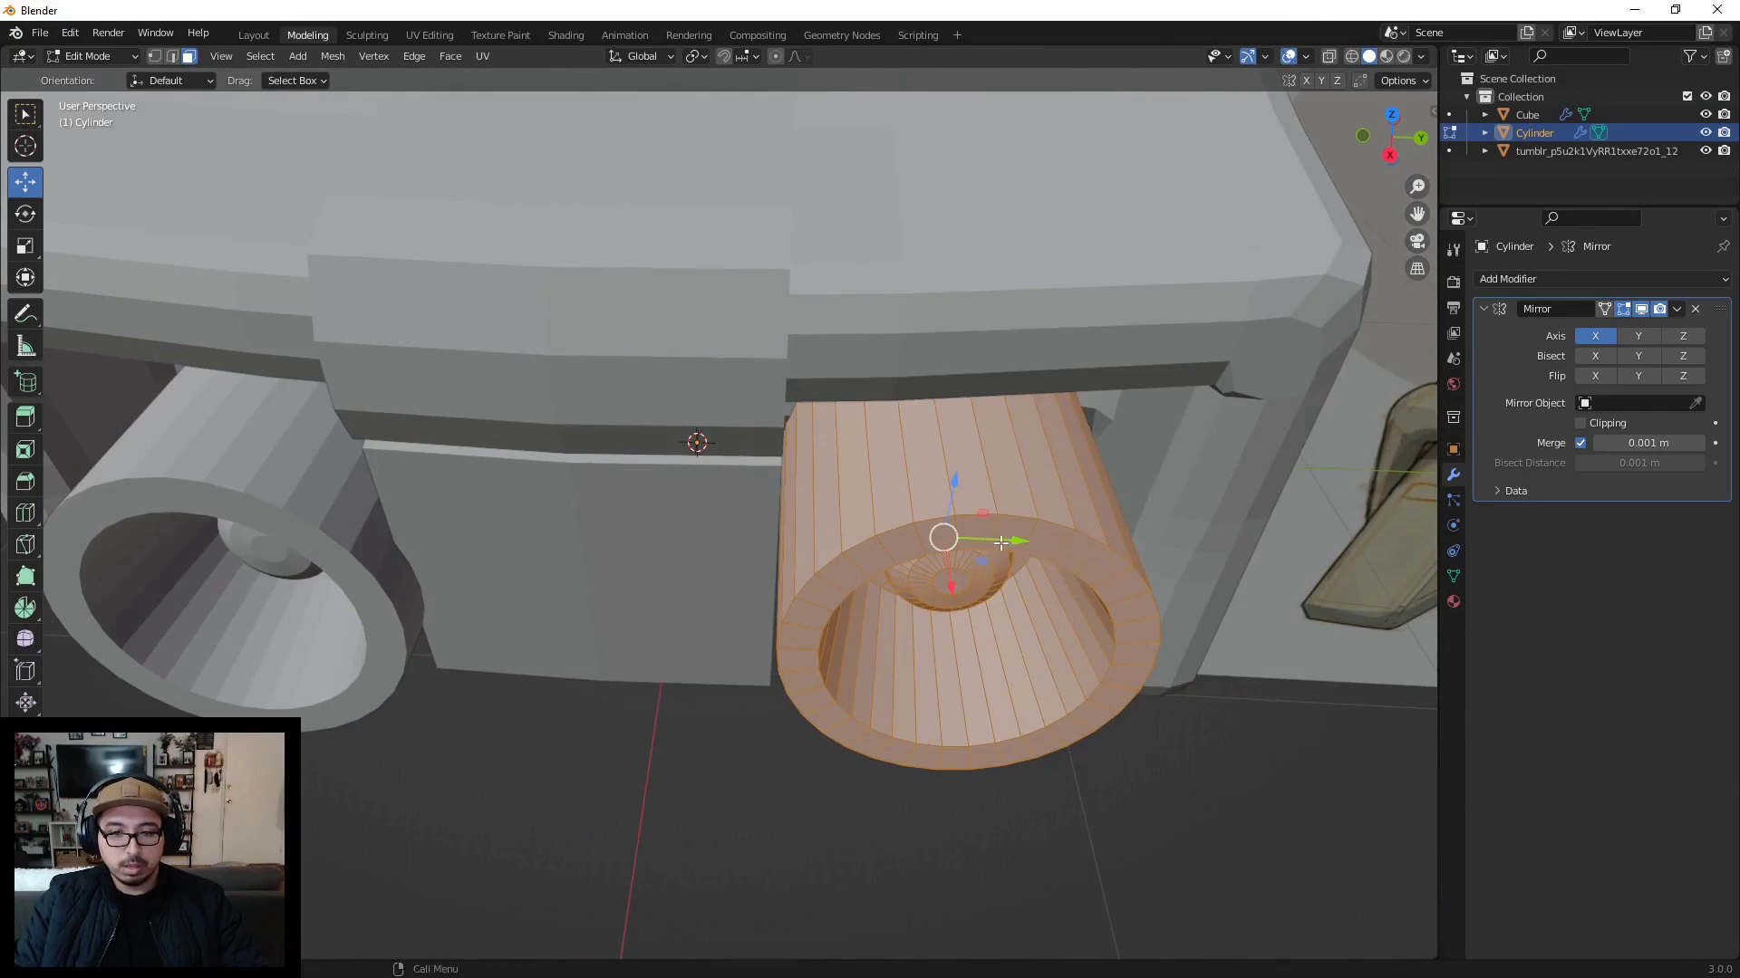
left_click_drag(1007, 542, 1005, 542)
scroll(856, 613, "down", 8)
left_click(841, 769)
middle_click_drag(795, 616, 756, 630)
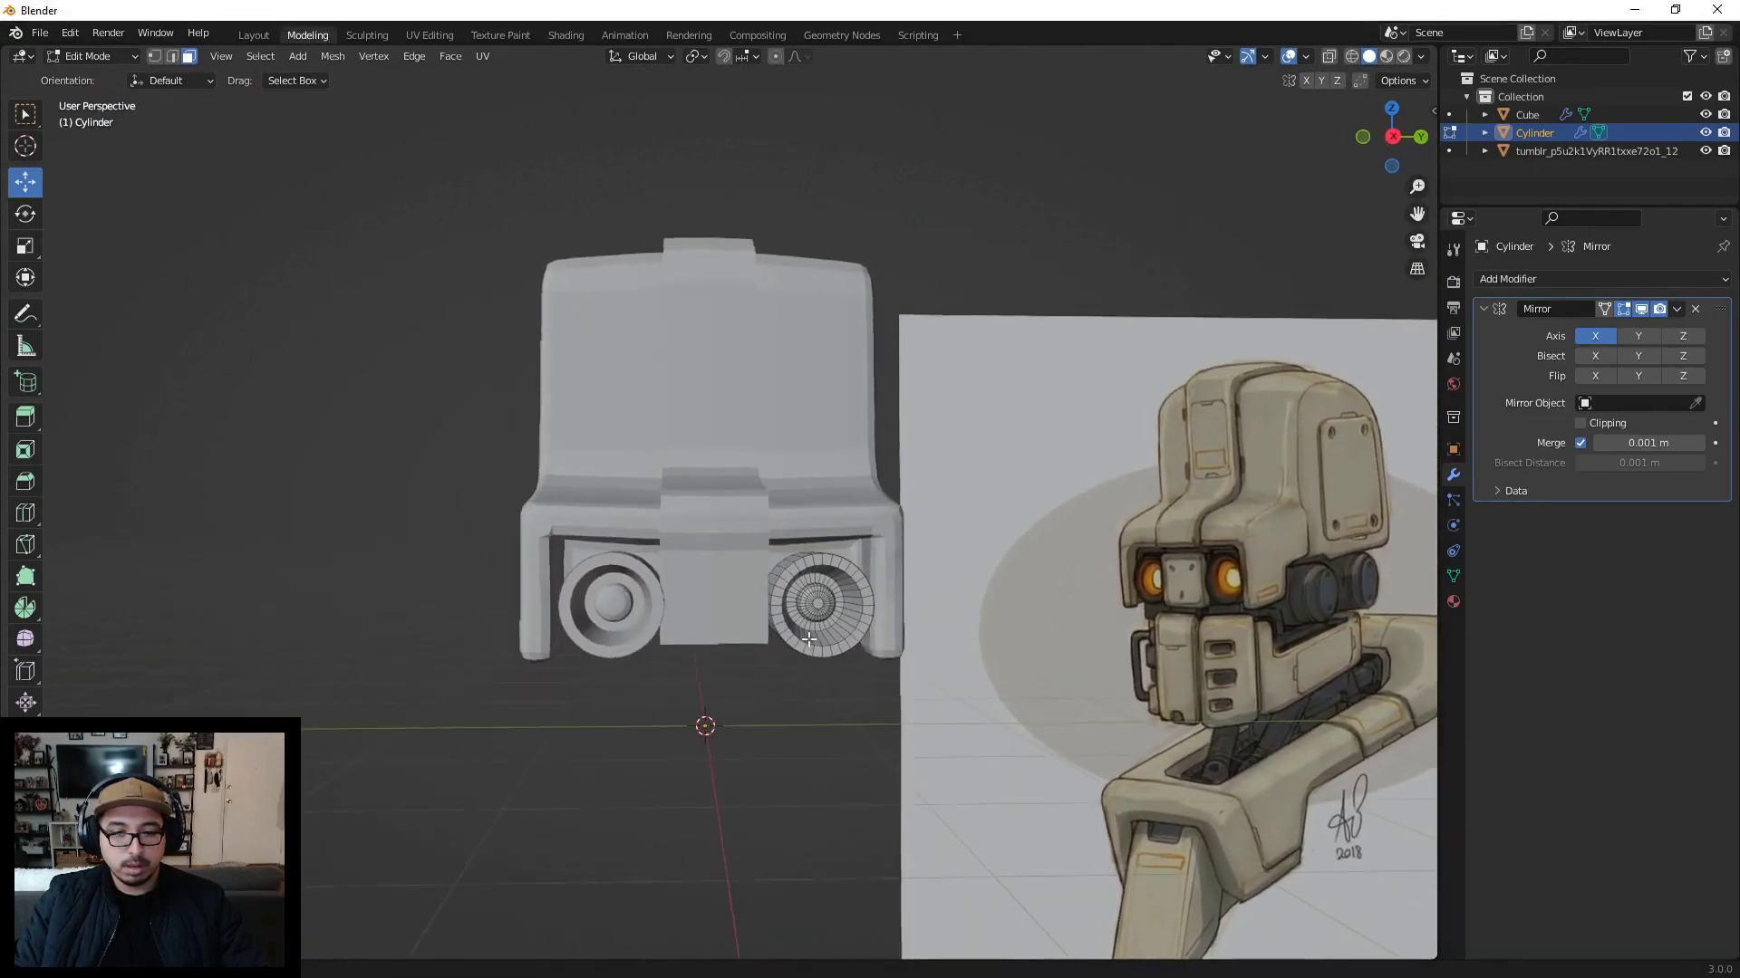
key("Tab")
left_click(740, 585)
mouse_move(758, 580)
middle_mouse_down()
mouse_move(917, 588)
mouse_move(766, 601)
middle_mouse_up()
Step: Alternately select and deselect the cylinder lenses and the body while orbiting the model
left_click(829, 594)
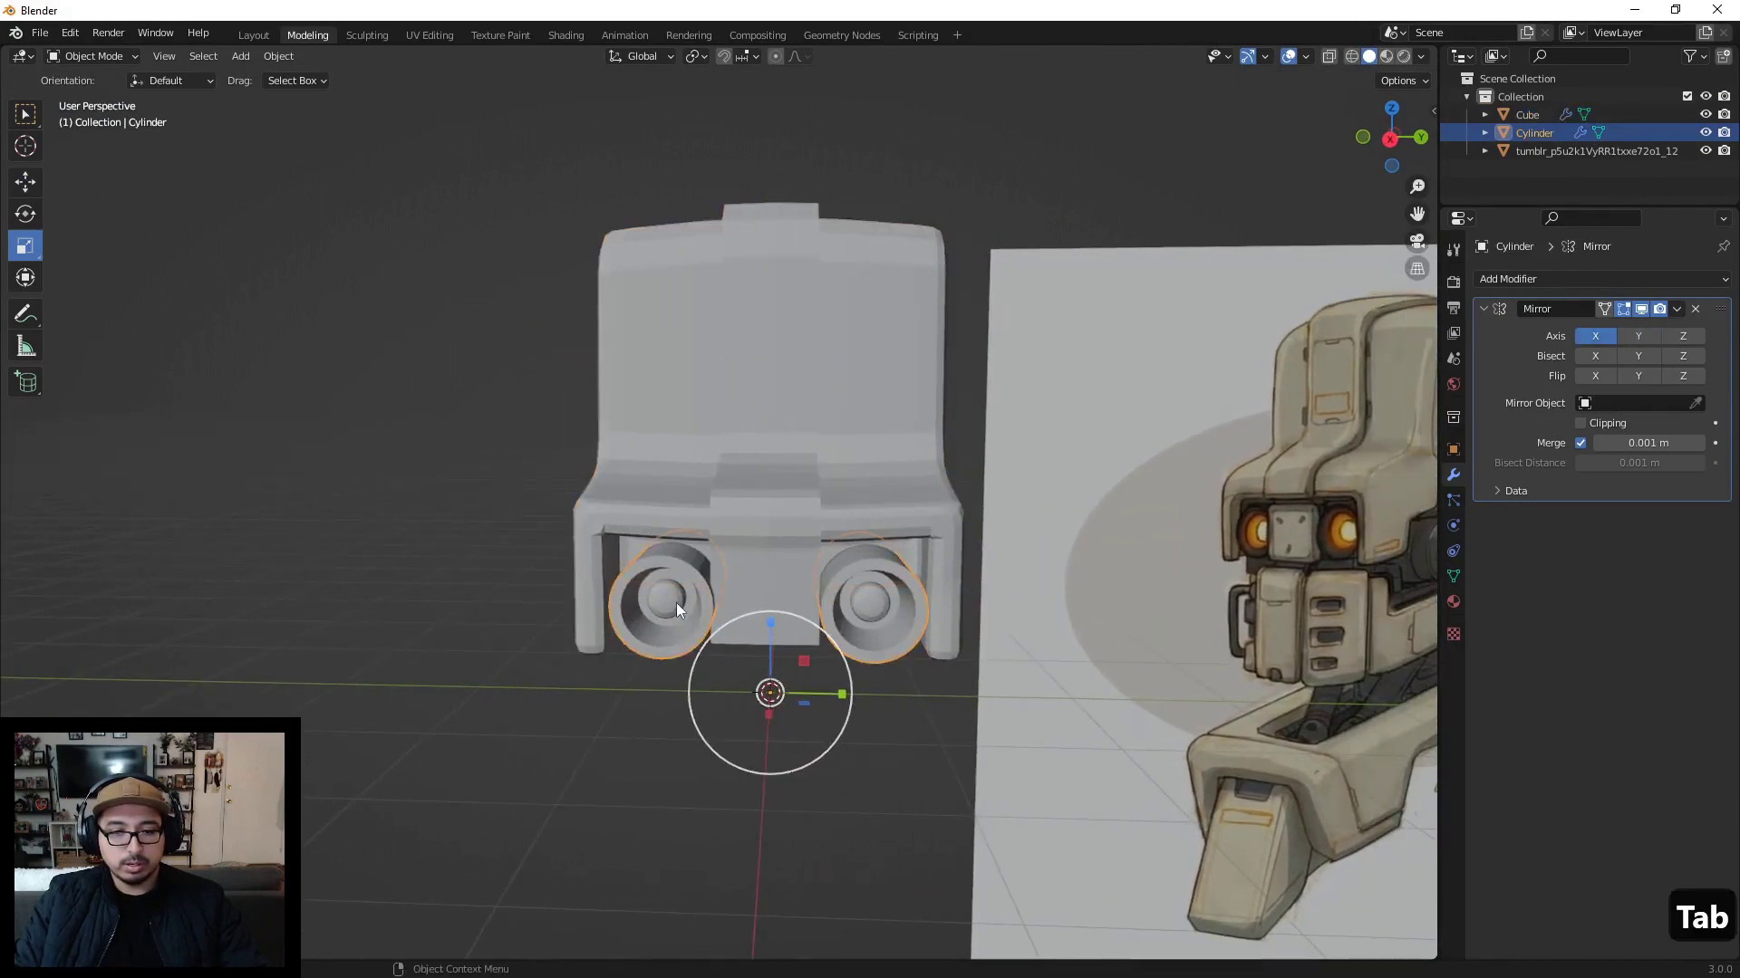
middle_click_drag(689, 603, 698, 609)
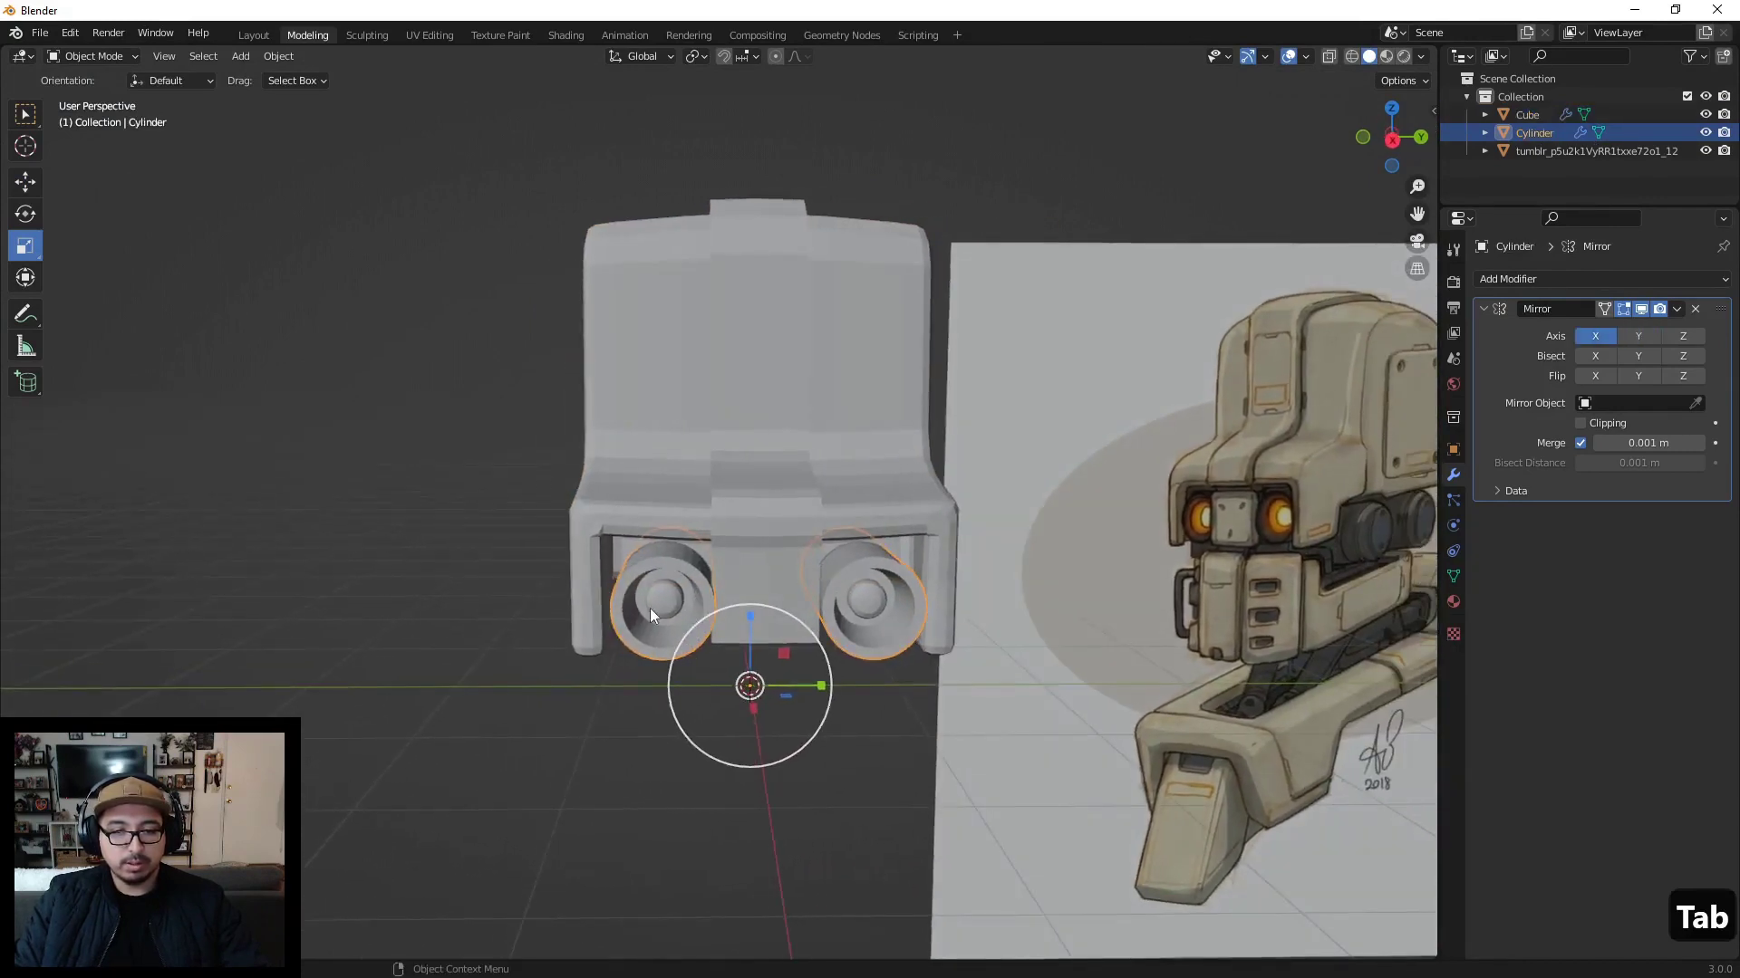
middle_click_drag(848, 609, 834, 645)
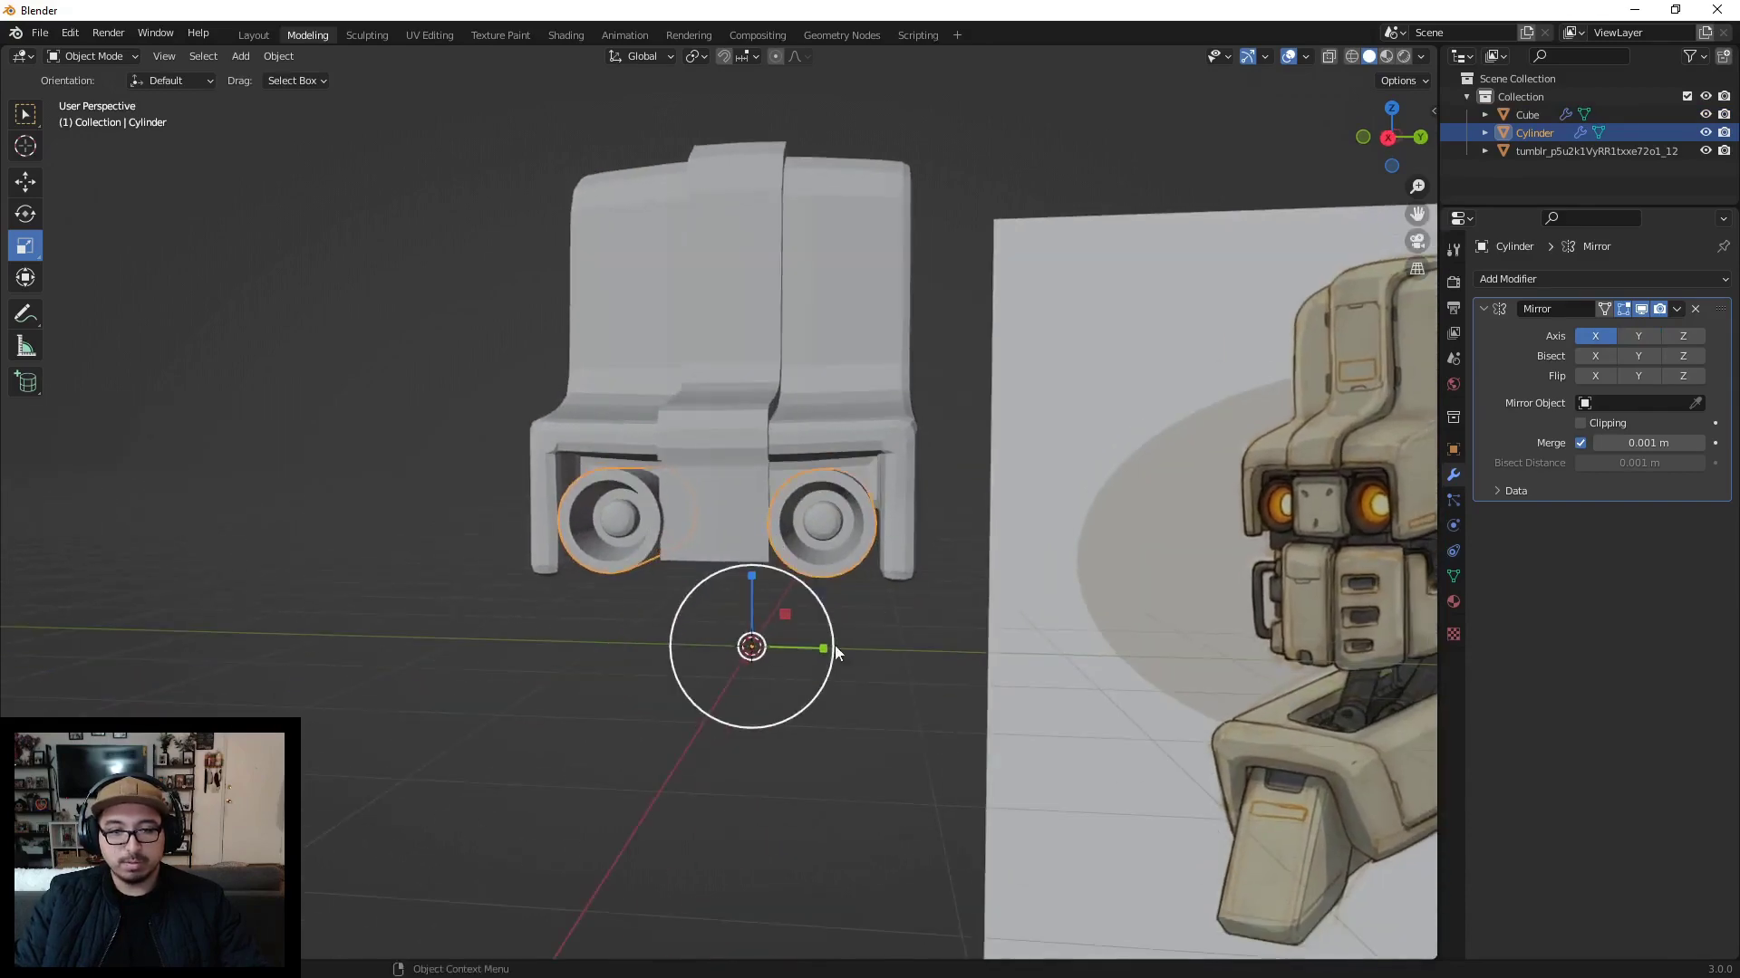
left_click(807, 703)
middle_click_drag(806, 703, 705, 600)
left_click(743, 487)
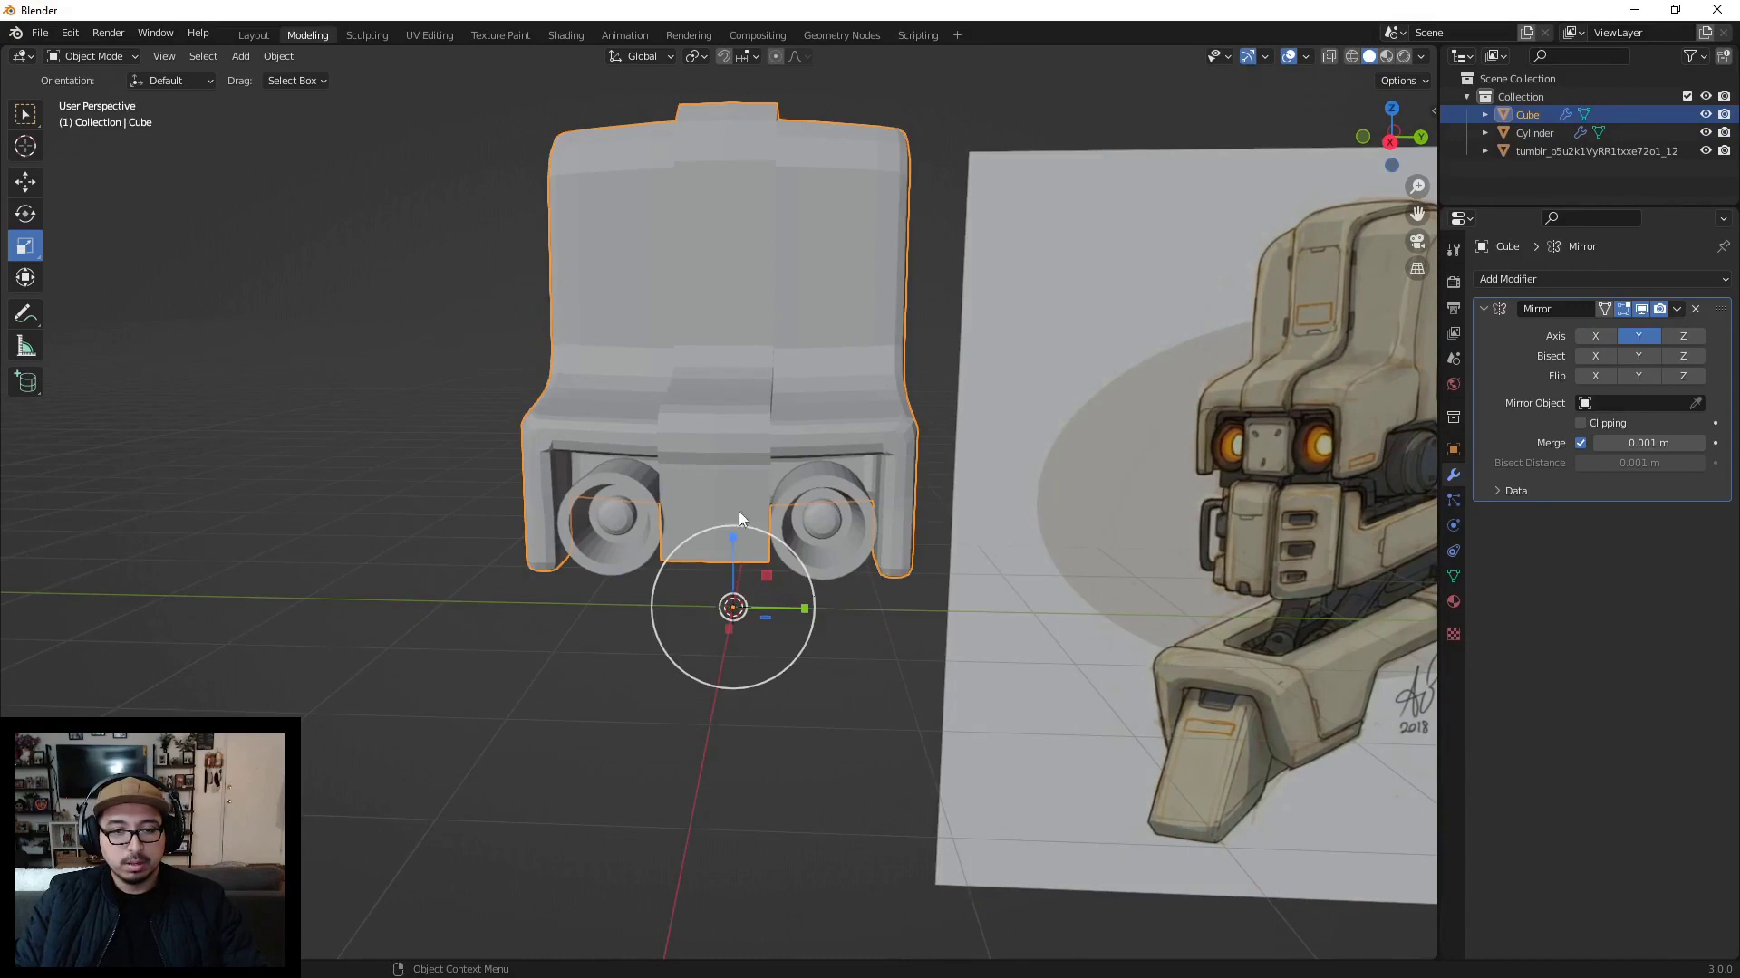
left_click(826, 760)
left_click(821, 494)
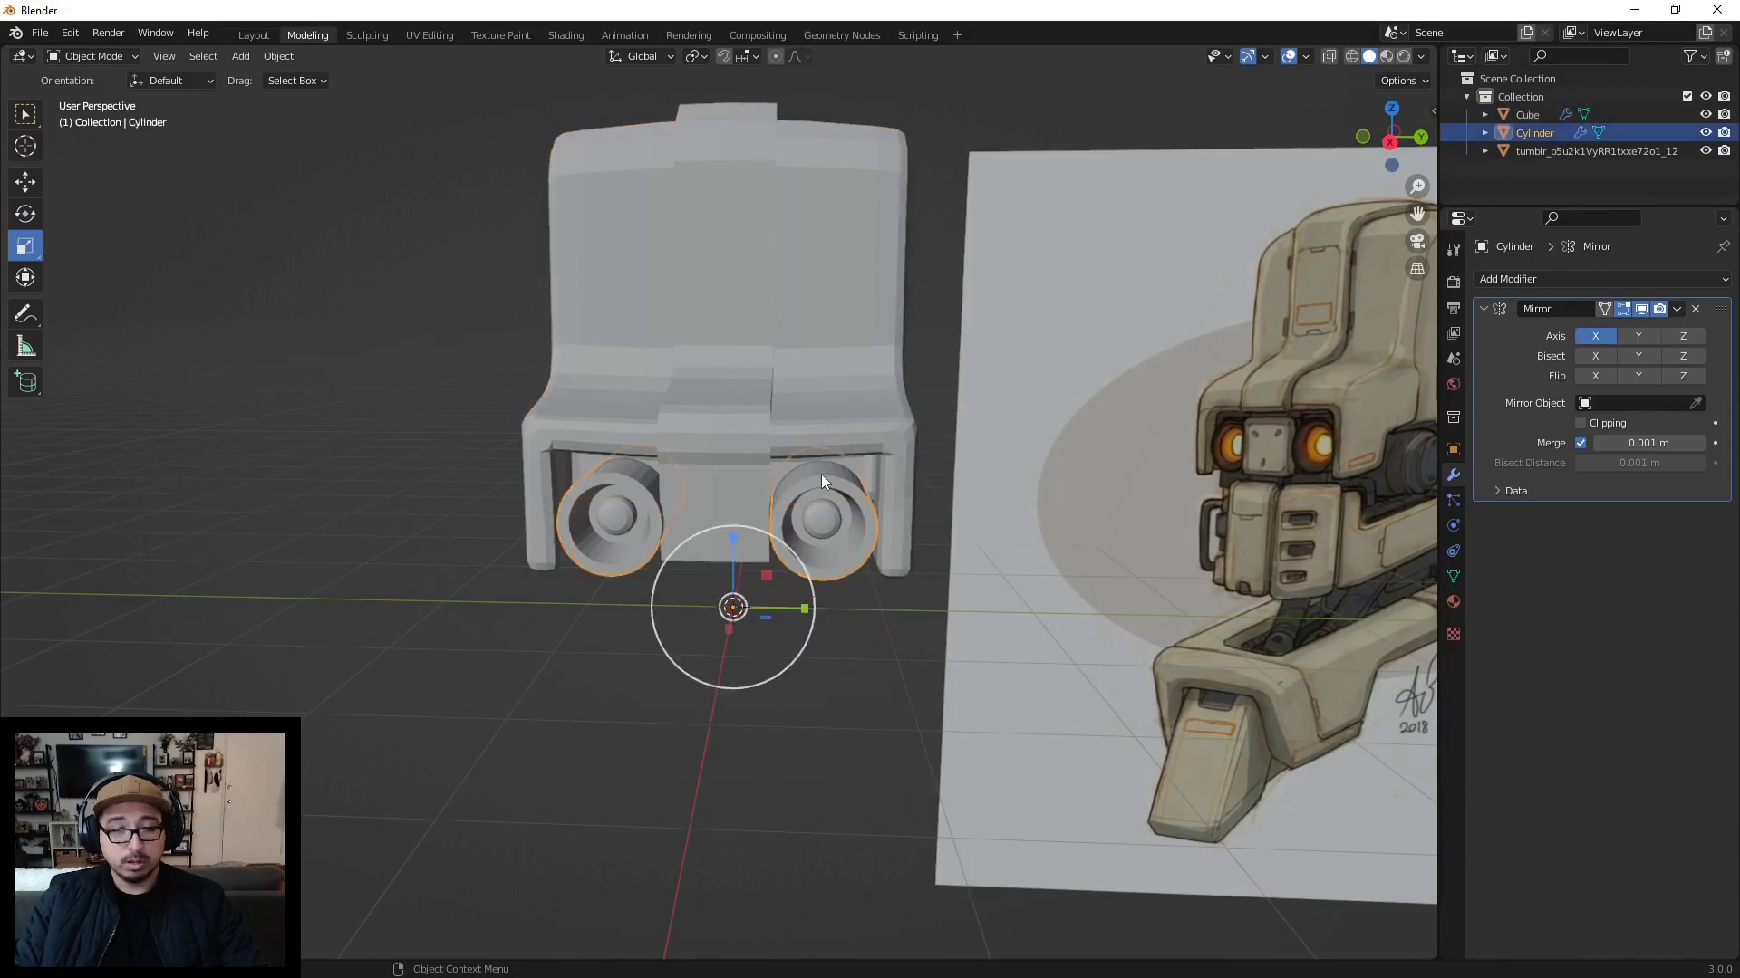
Step: Orbit the model from several angles to compare it with the reference sketch
middle_click_drag(820, 494, 667, 649)
left_click(689, 633)
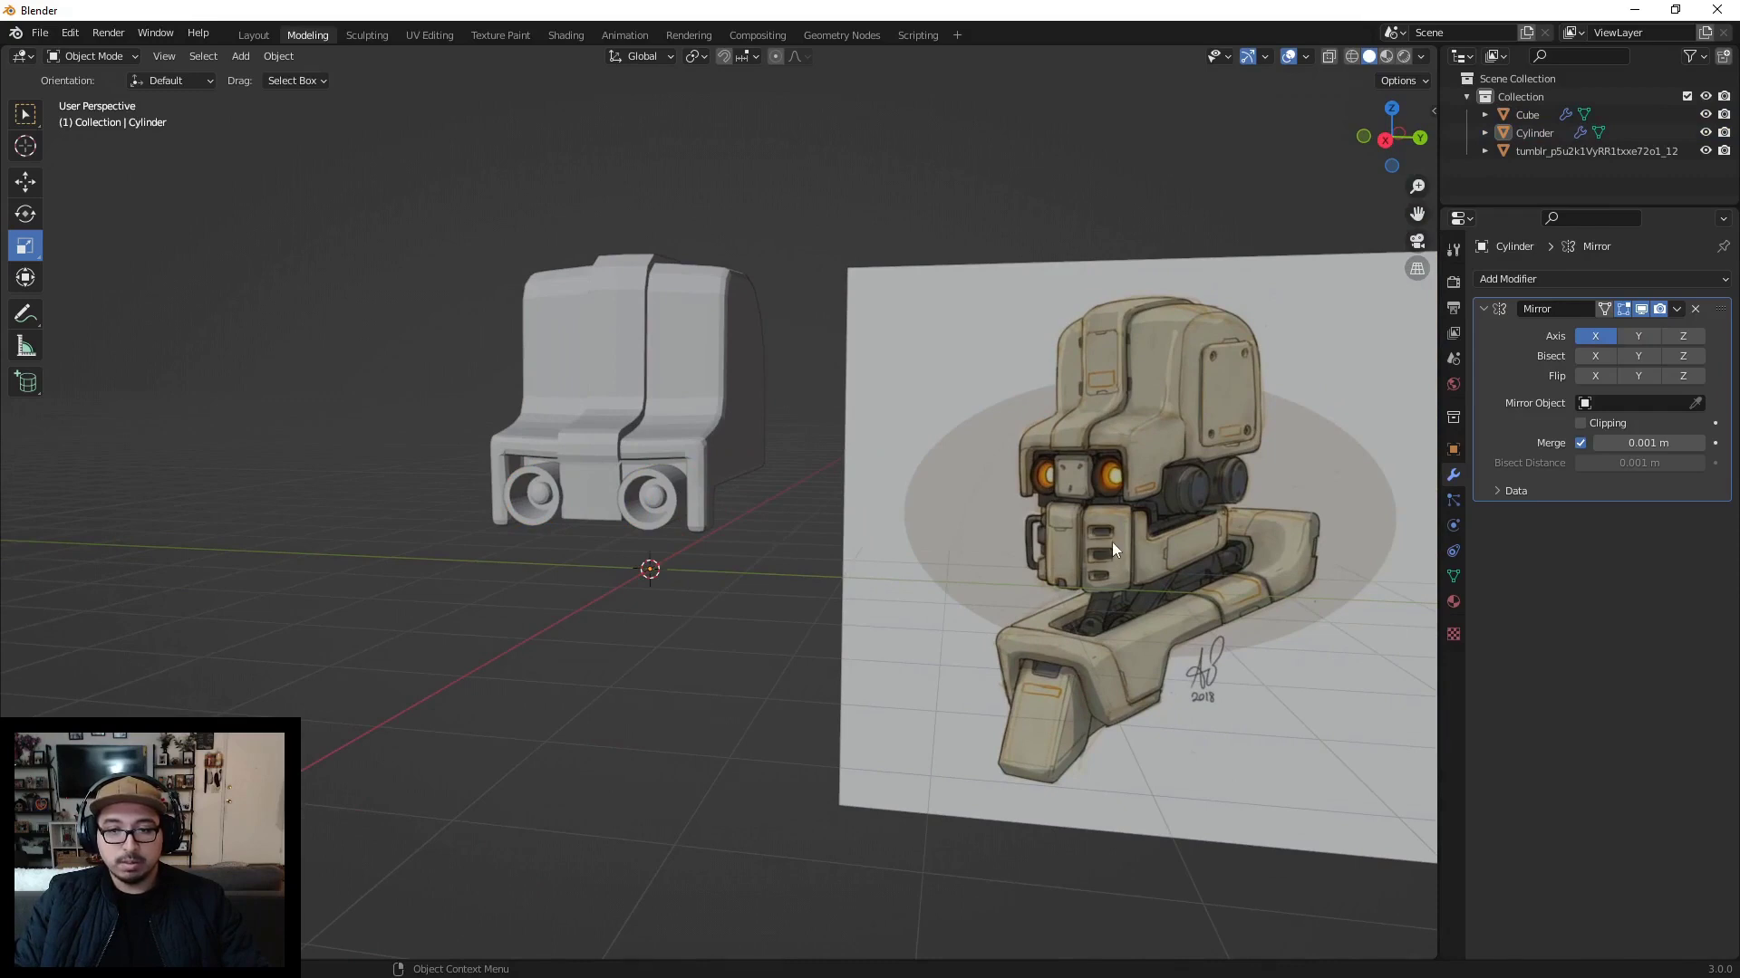
middle_click_drag(732, 533, 645, 488)
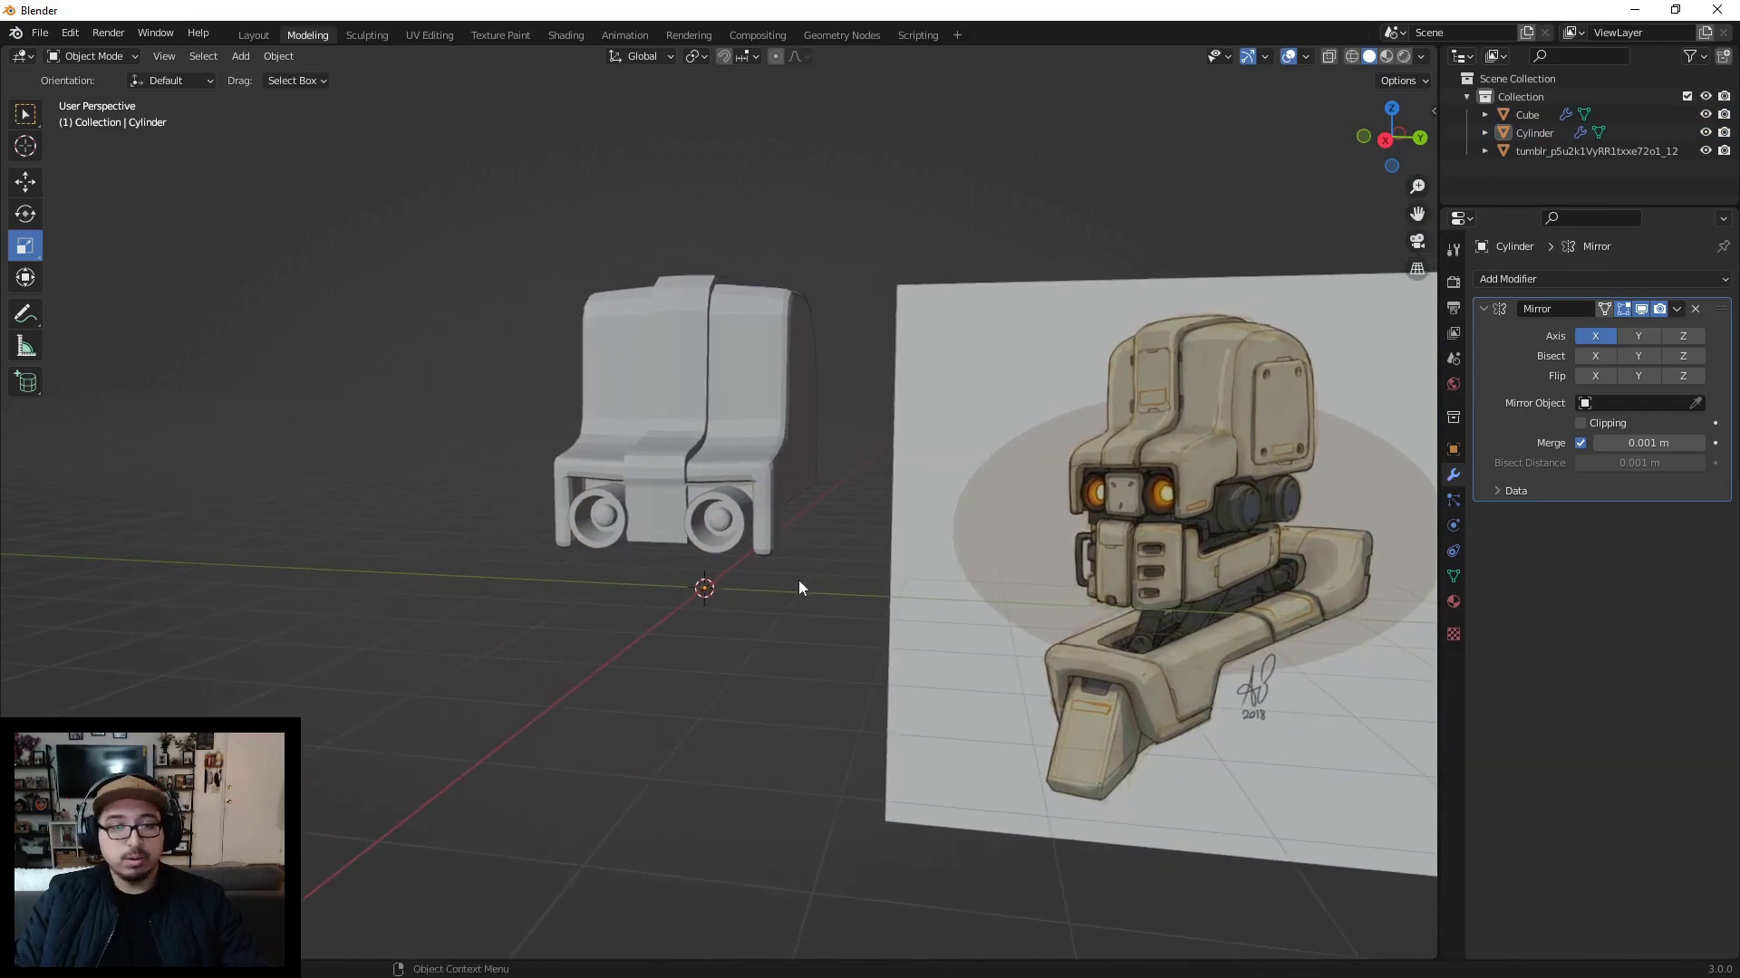
middle_click_drag(765, 466, 753, 541)
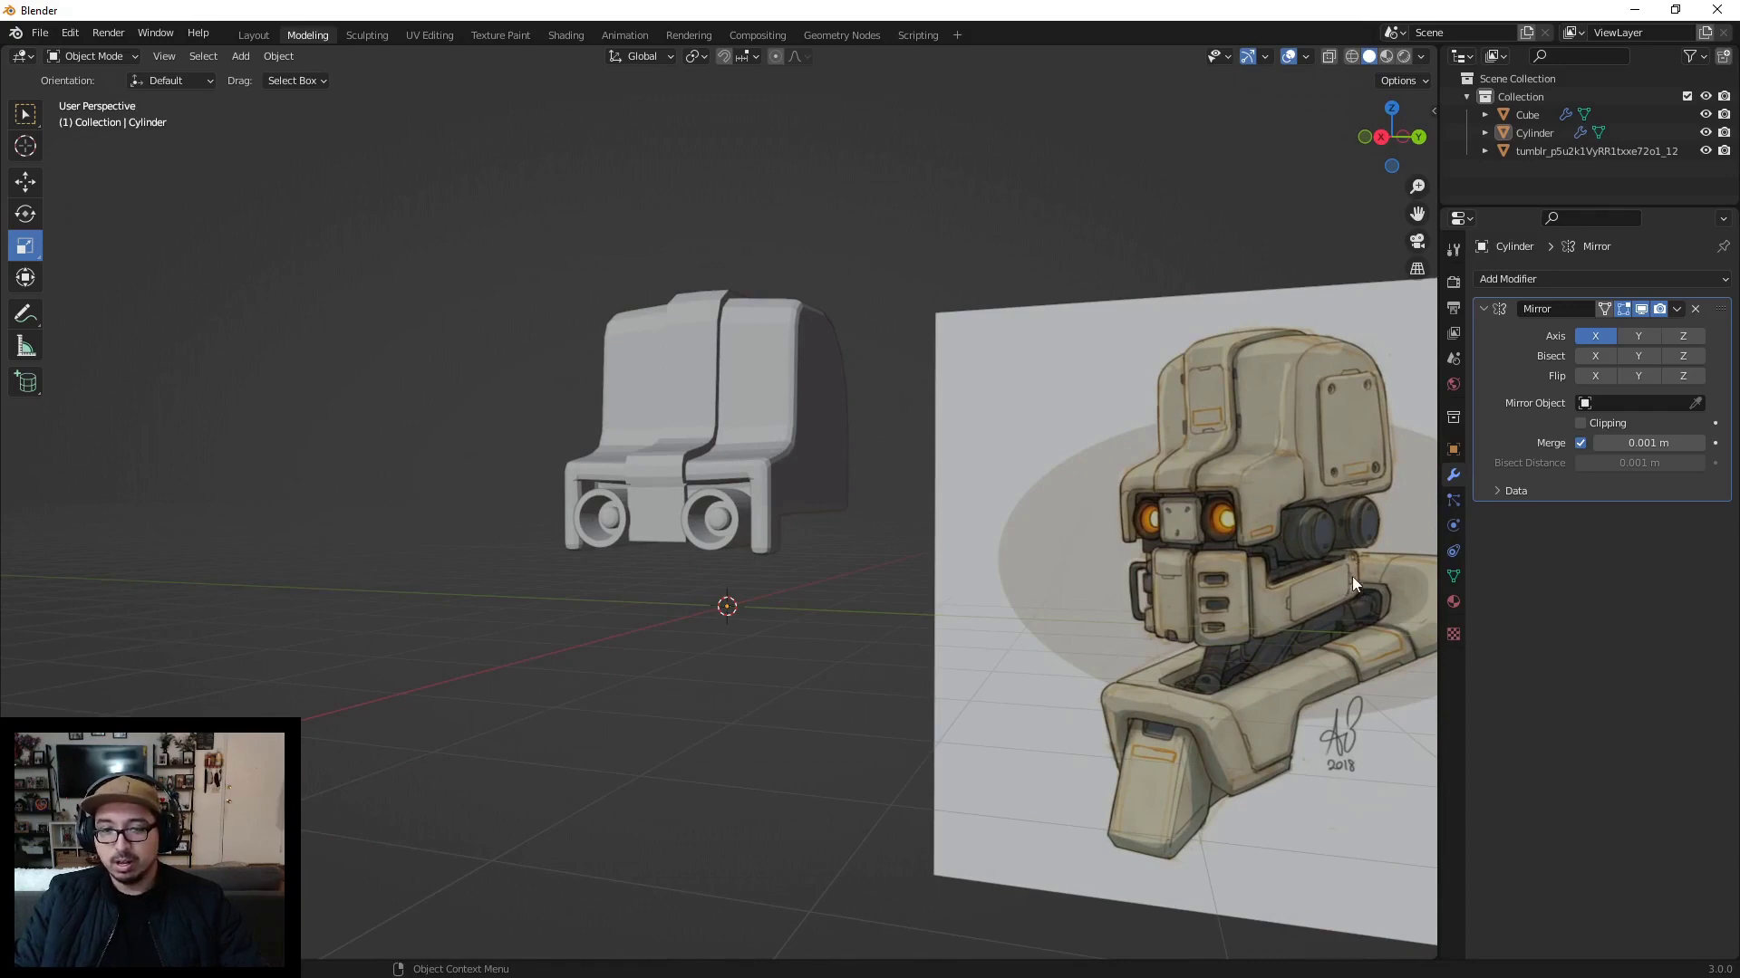
middle_click_drag(1362, 492, 1154, 530)
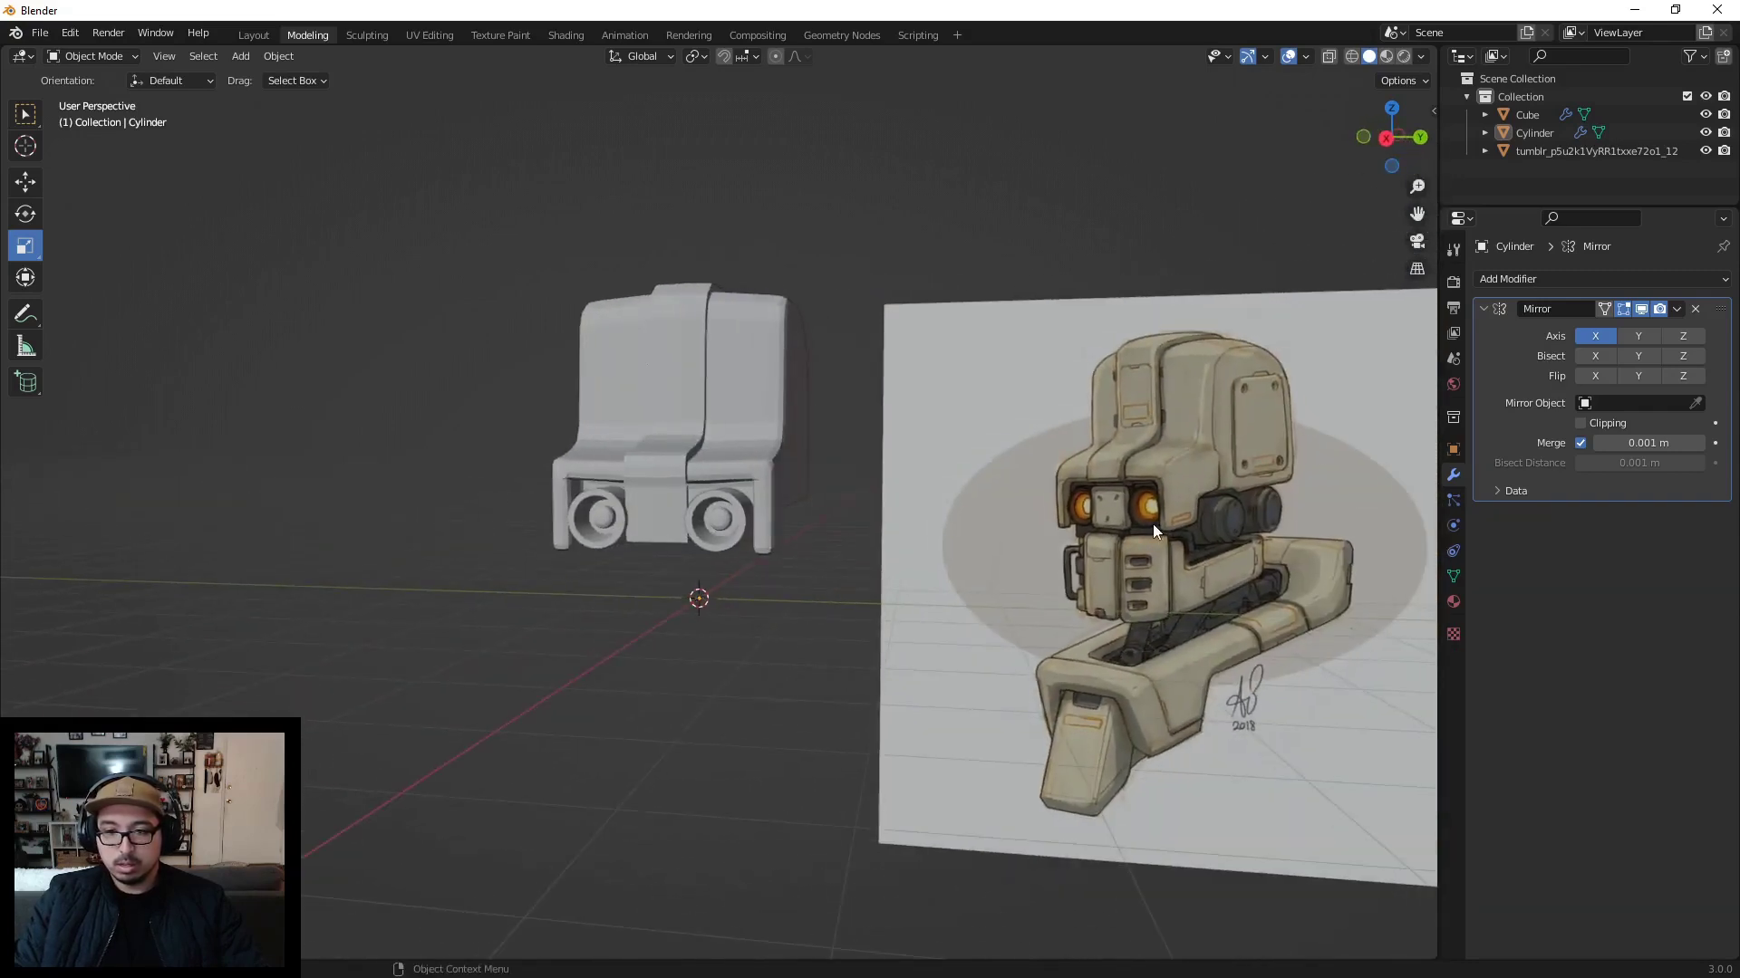
middle_click_drag(731, 521, 741, 611)
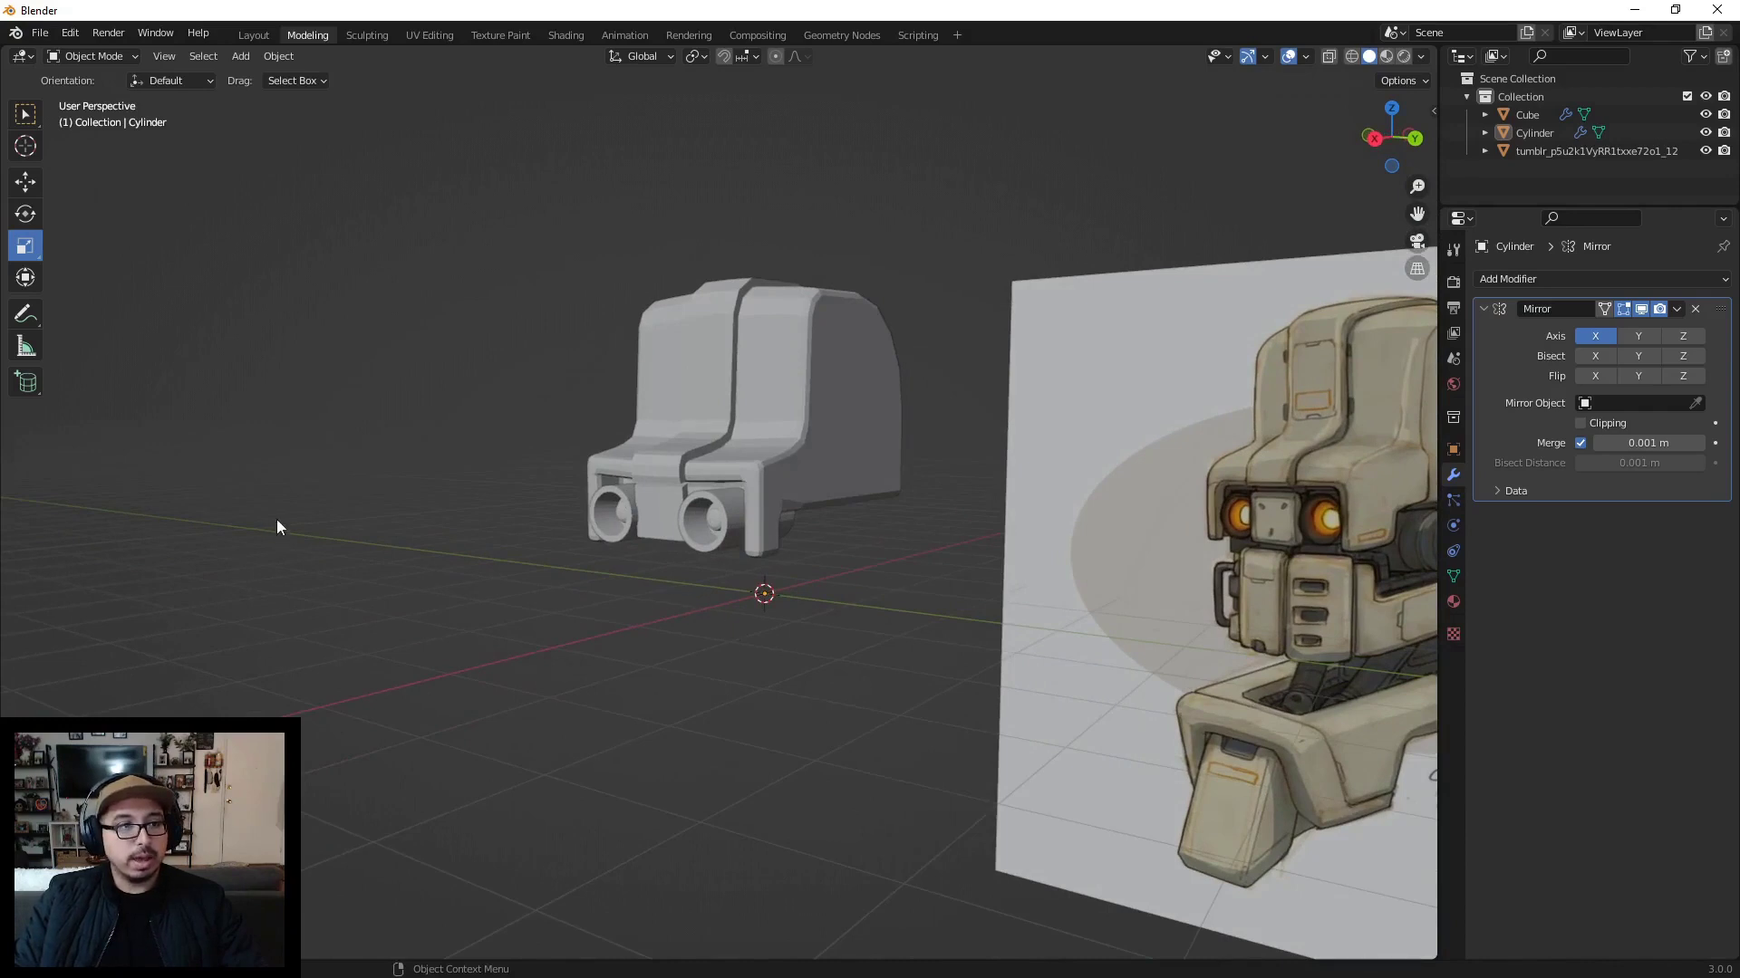
Step: Add a new cube and move it along X and Z to sit beneath the head
left_click(233, 56)
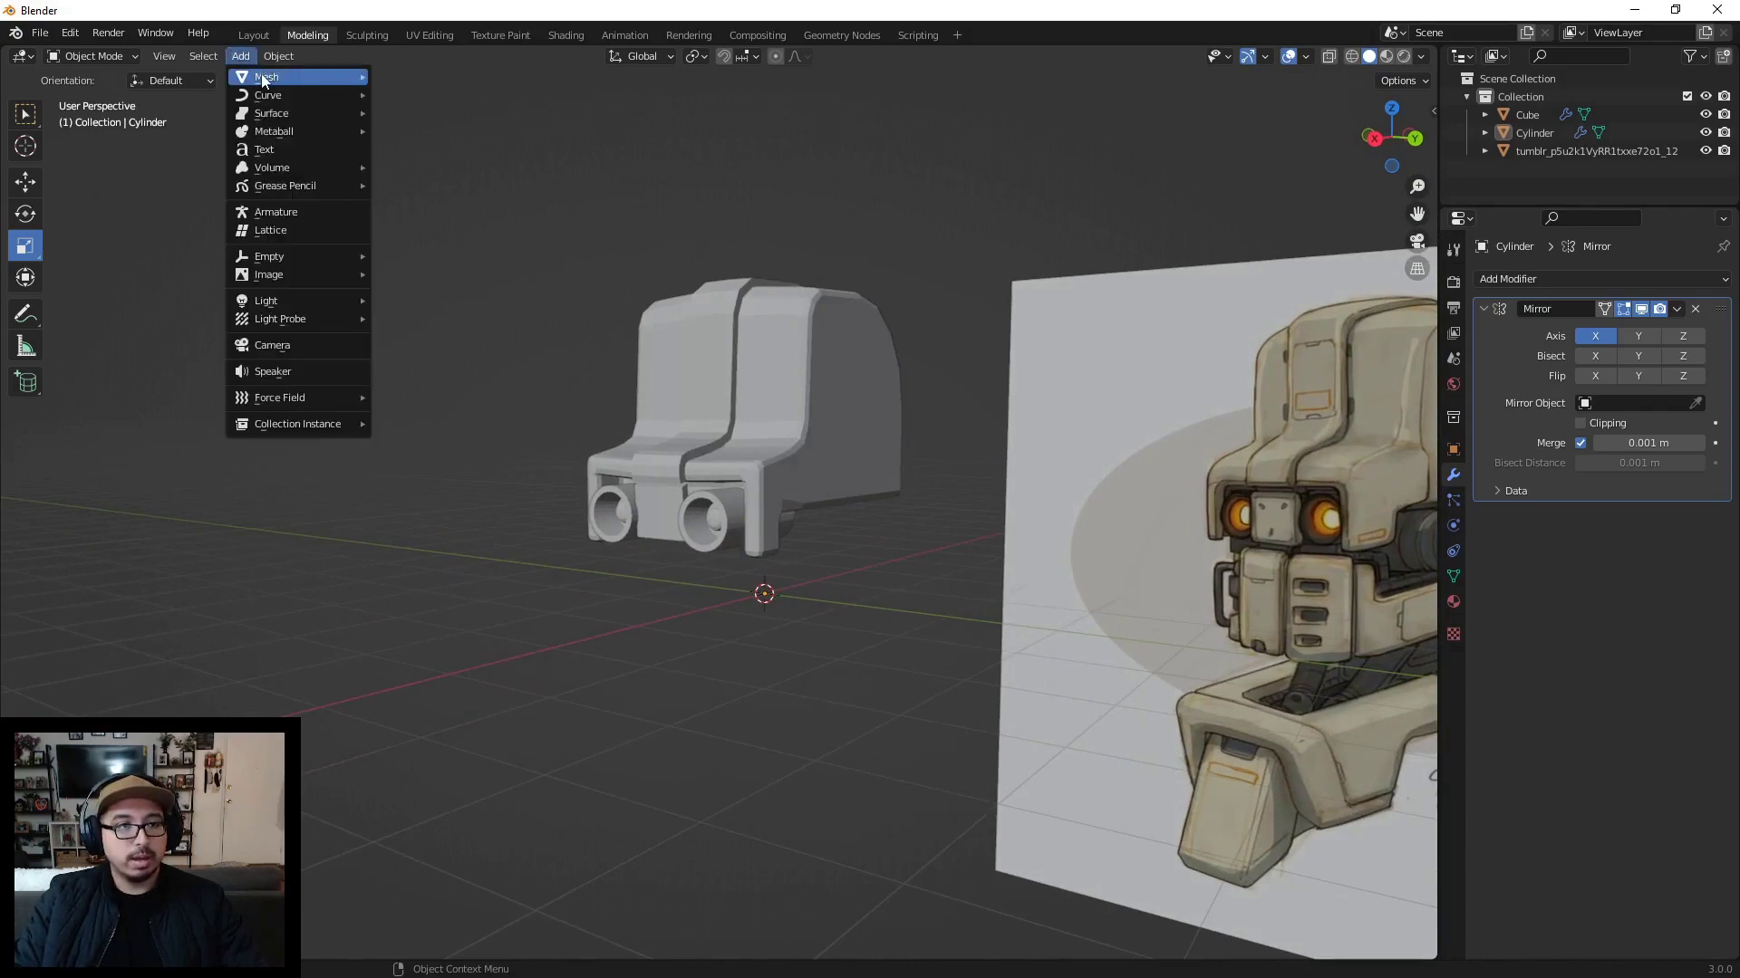
mouse_move(281, 78)
left_click(407, 93)
middle_click_drag(725, 457, 797, 597)
left_click(24, 181)
middle_click_drag(543, 508, 609, 520)
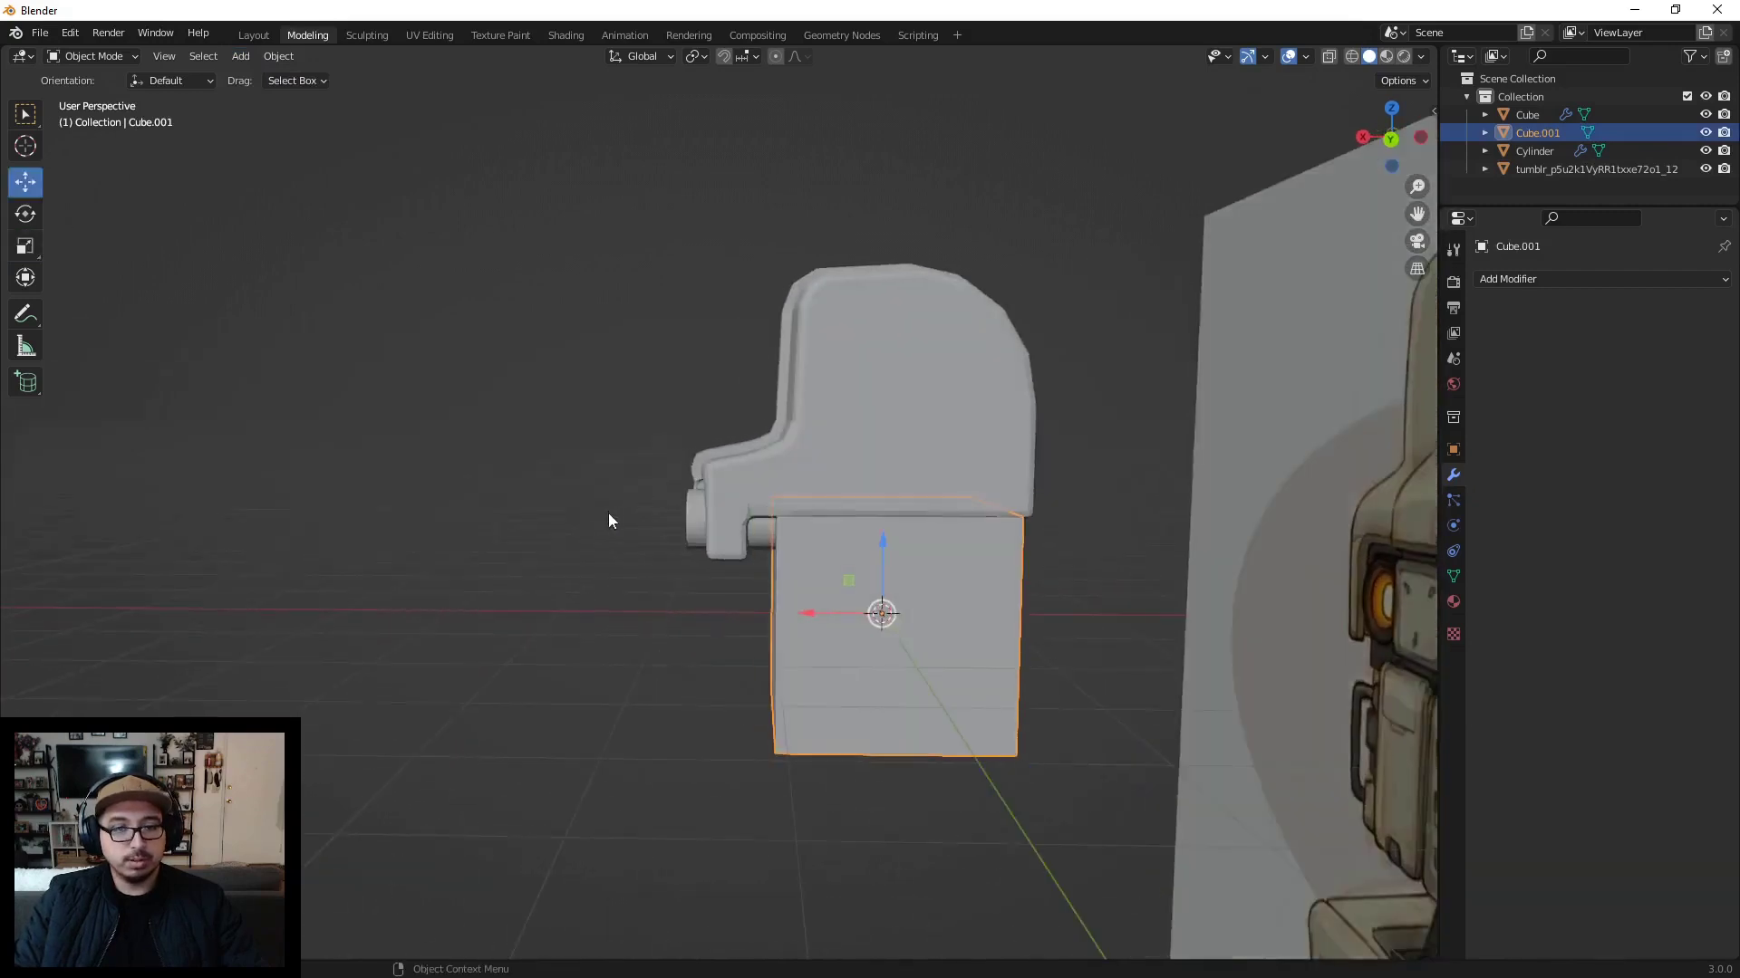
left_click_drag(808, 614, 769, 600)
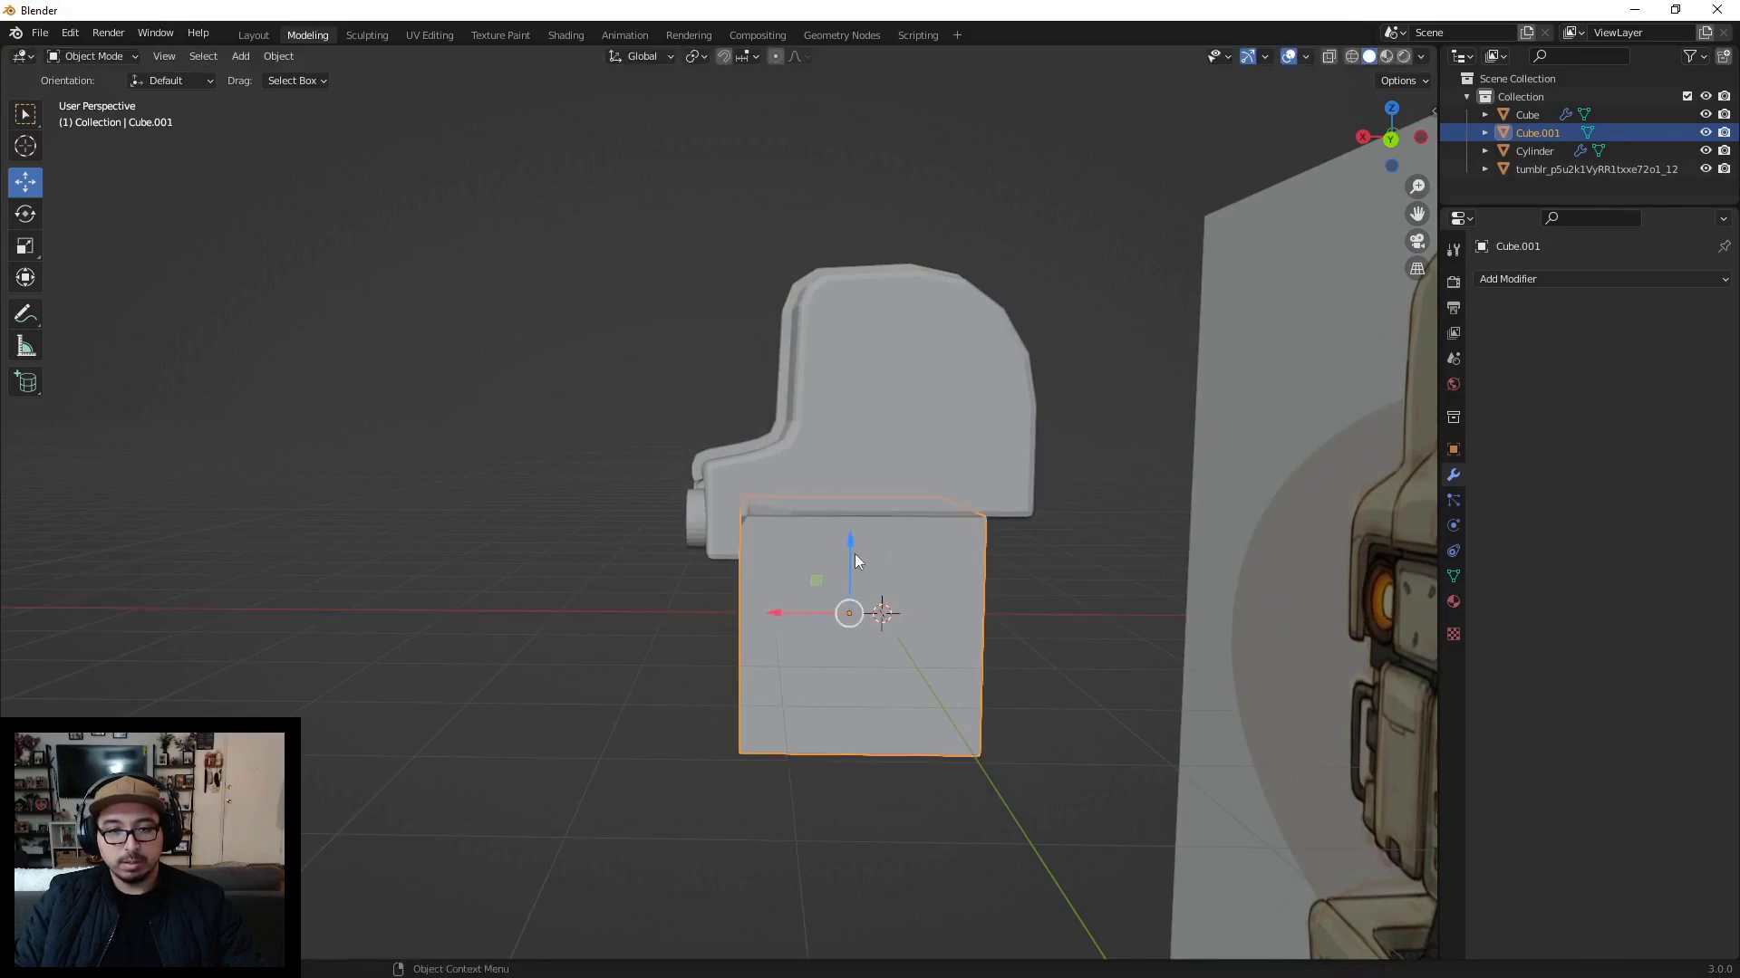
left_click_drag(855, 562, 855, 582)
middle_click_drag(854, 582, 630, 594)
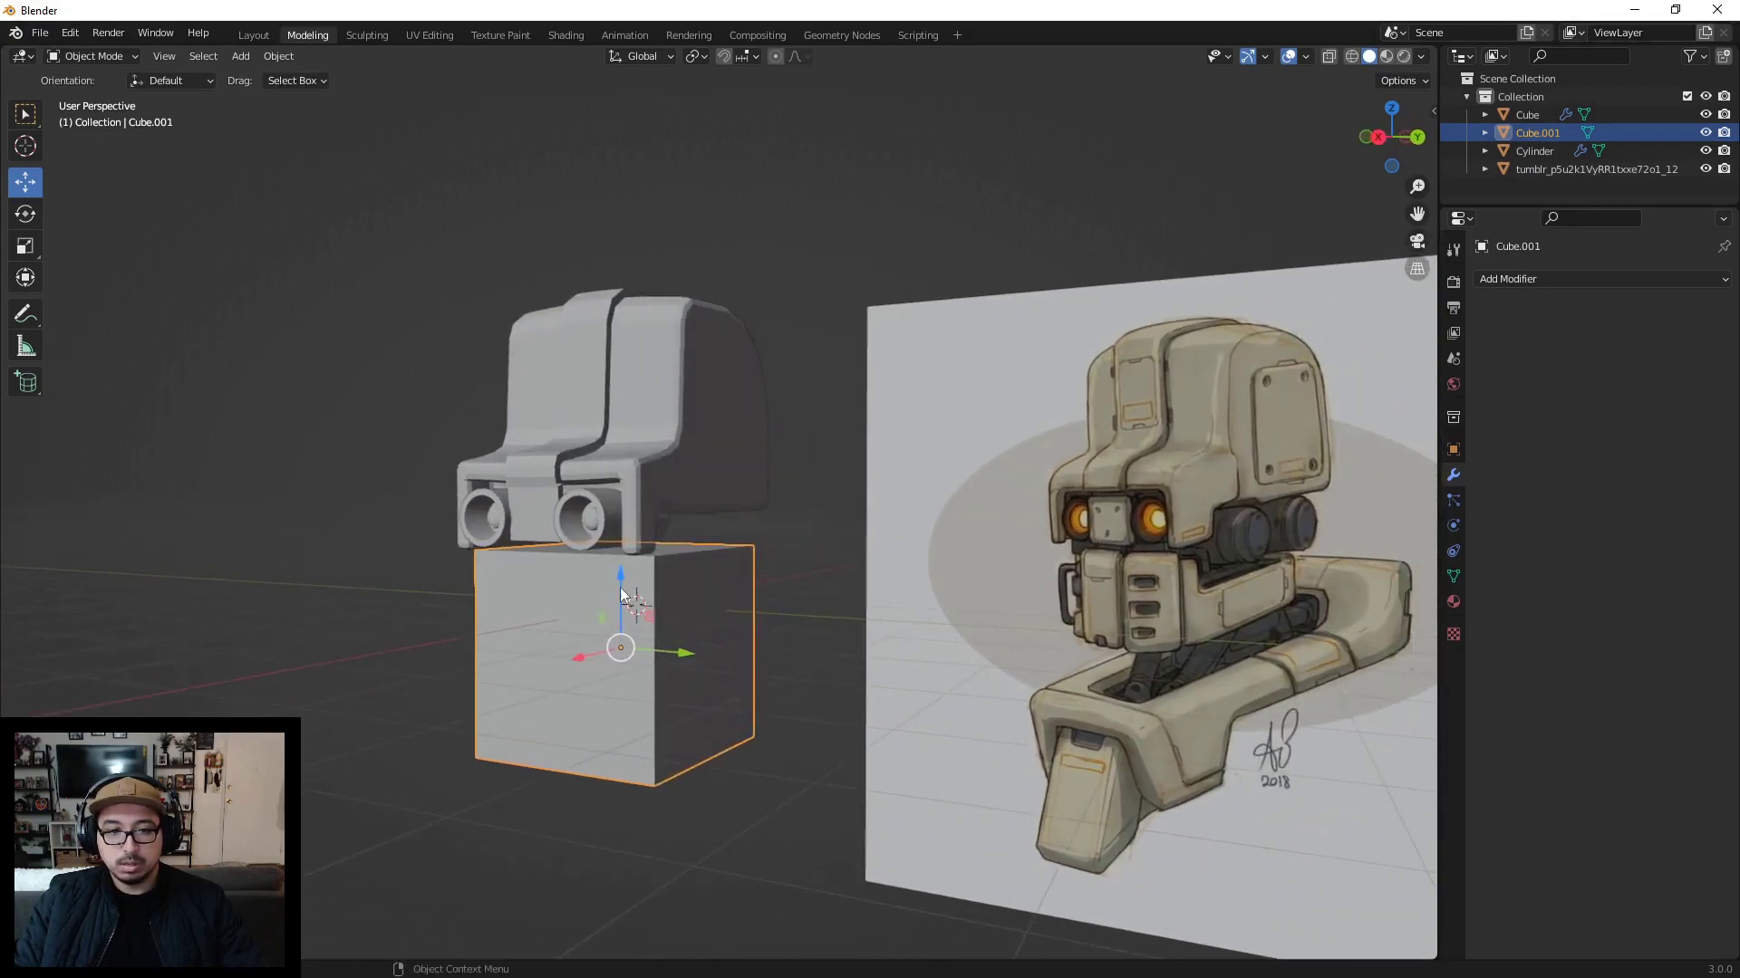
left_click_drag(621, 593, 617, 614)
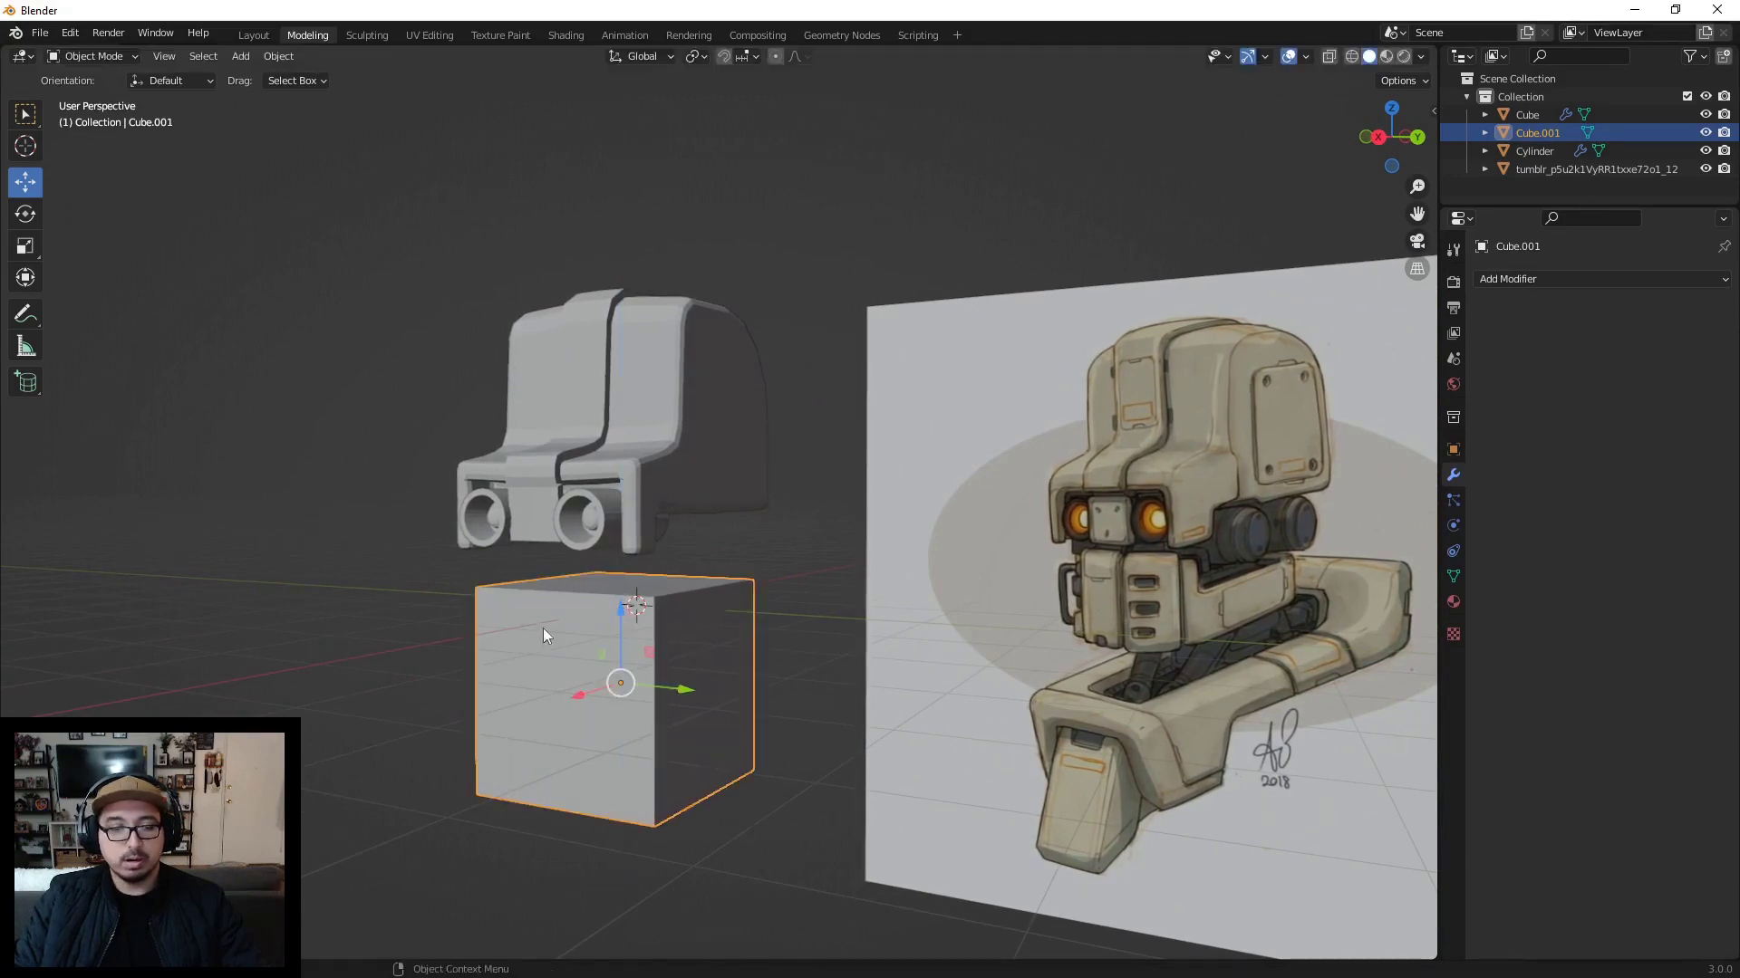
Step: In Edit Mode, raise the cube's bottom face to flatten it into a thin slab
key("Tab")
middle_click_drag(649, 807, 645, 724)
left_click(643, 716)
left_click_drag(640, 636, 652, 491)
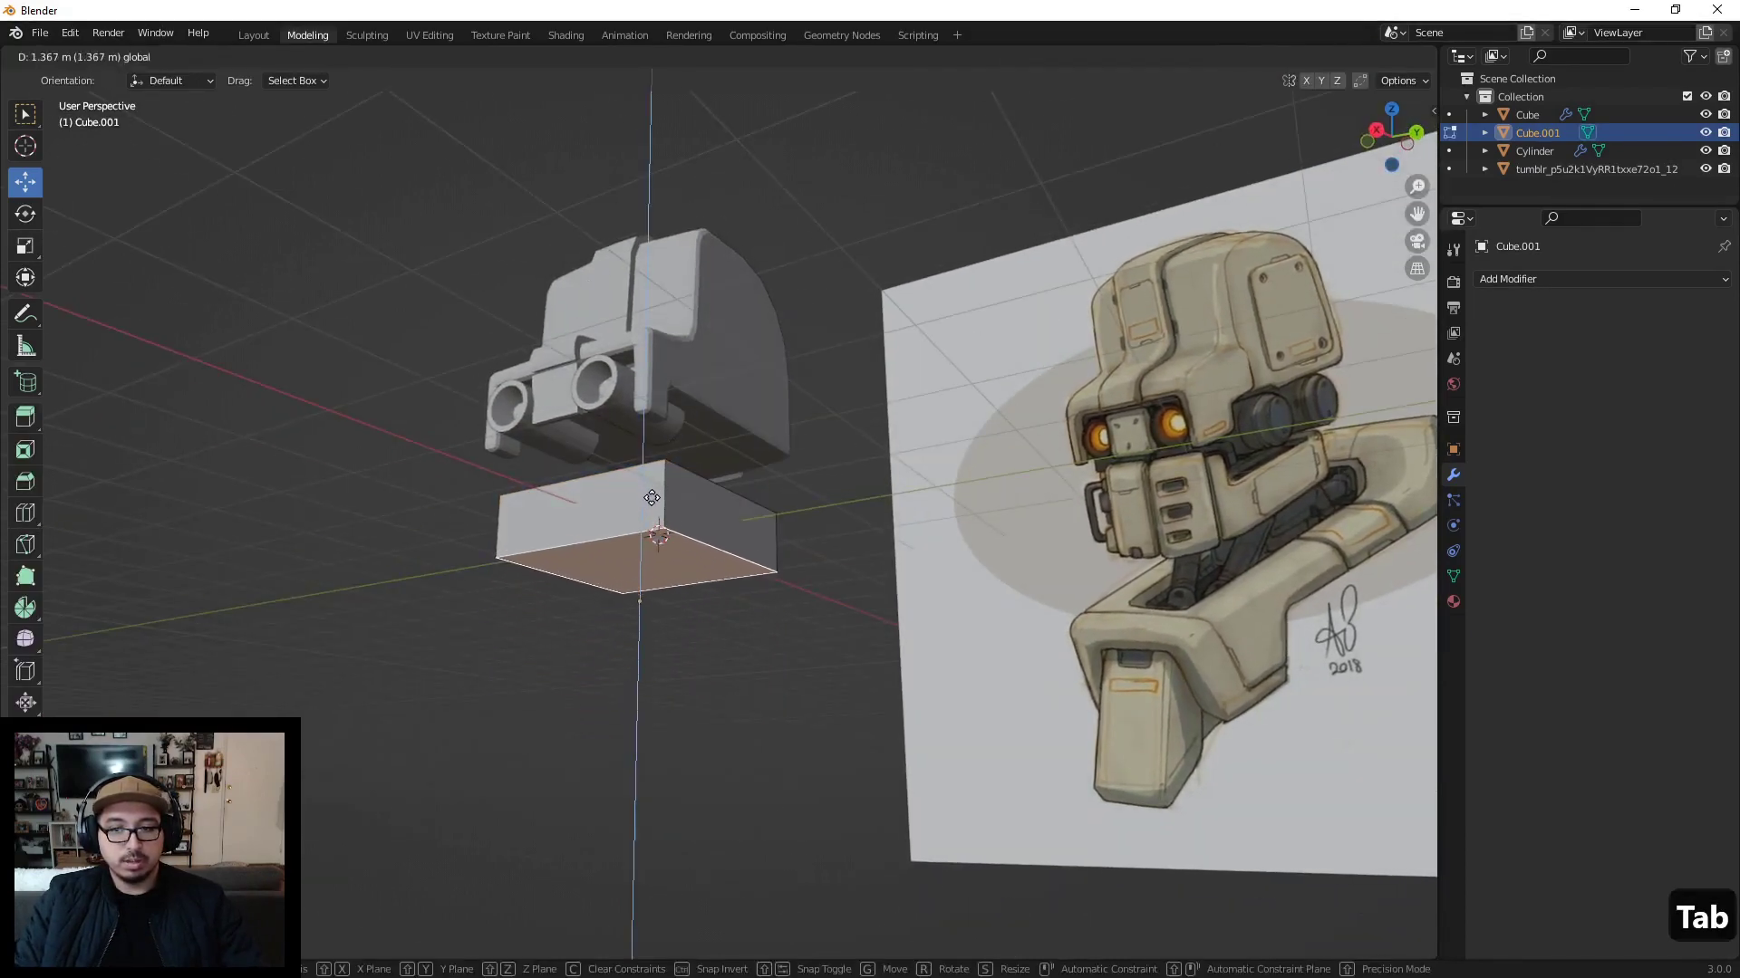
Step: In Top Orthographic view, push the slab's front face out along X flush with the head's front
middle_click_drag(652, 494, 683, 561)
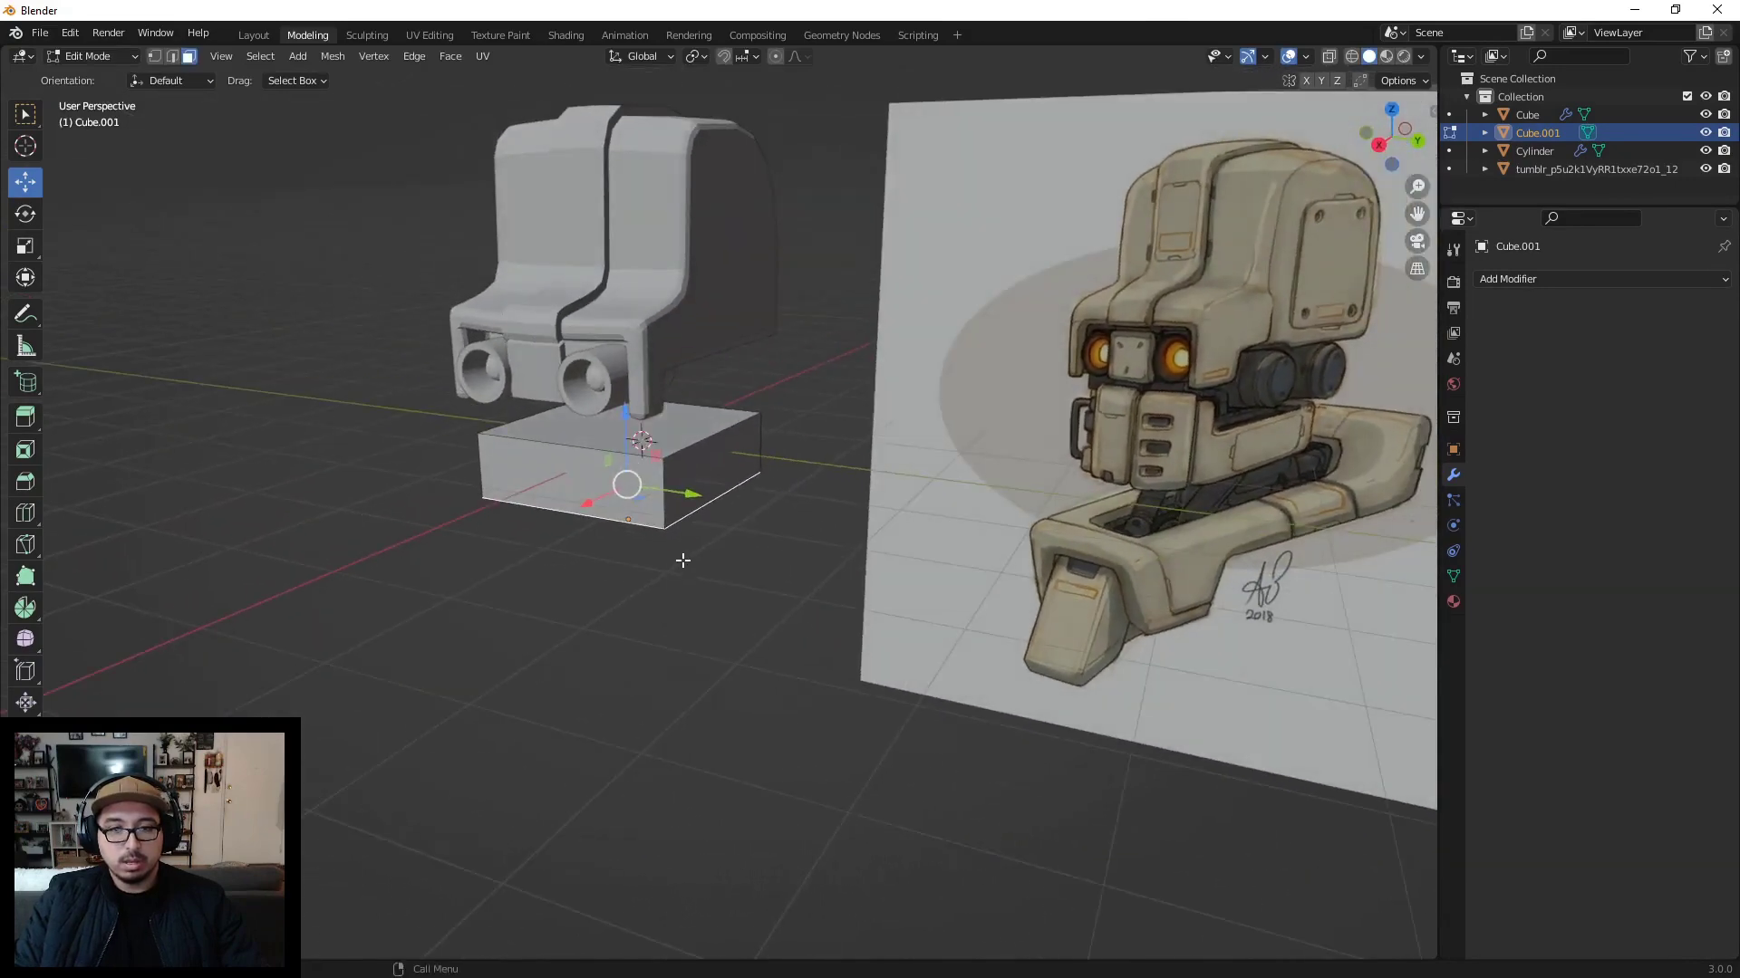
middle_click_drag(547, 489, 697, 422)
left_click_drag(606, 385, 566, 386)
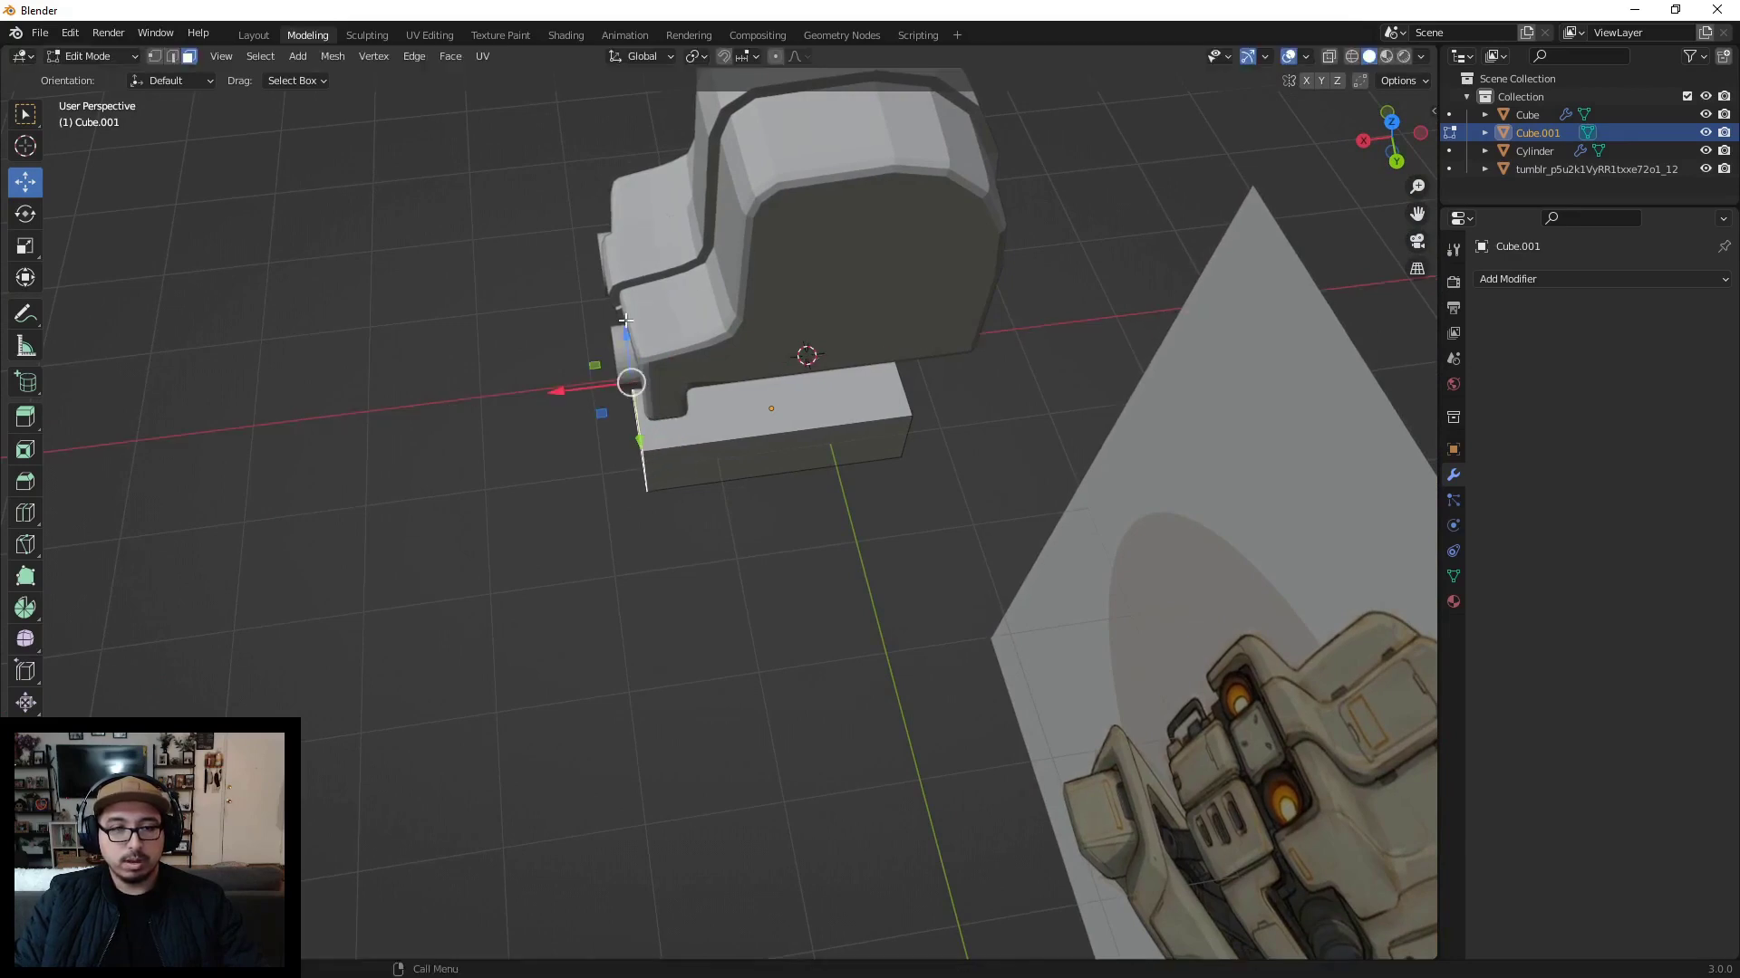
left_click(1391, 122)
scroll(794, 557, "up", 5)
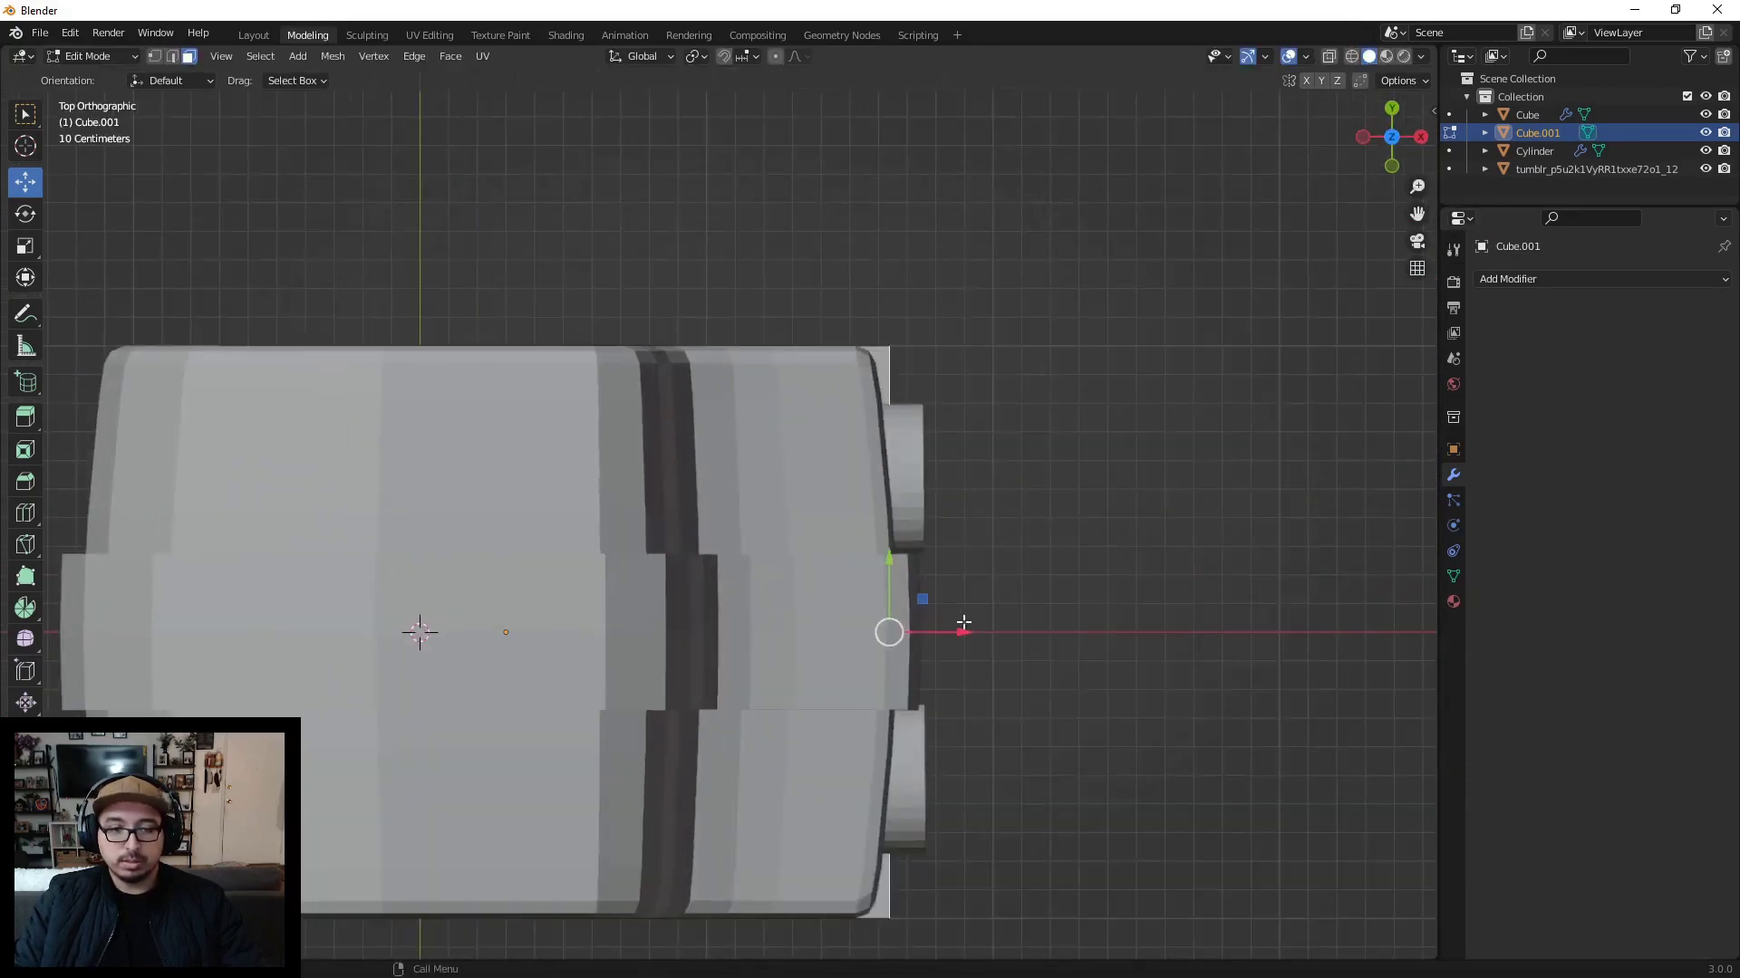
left_click_drag(971, 631, 1005, 628)
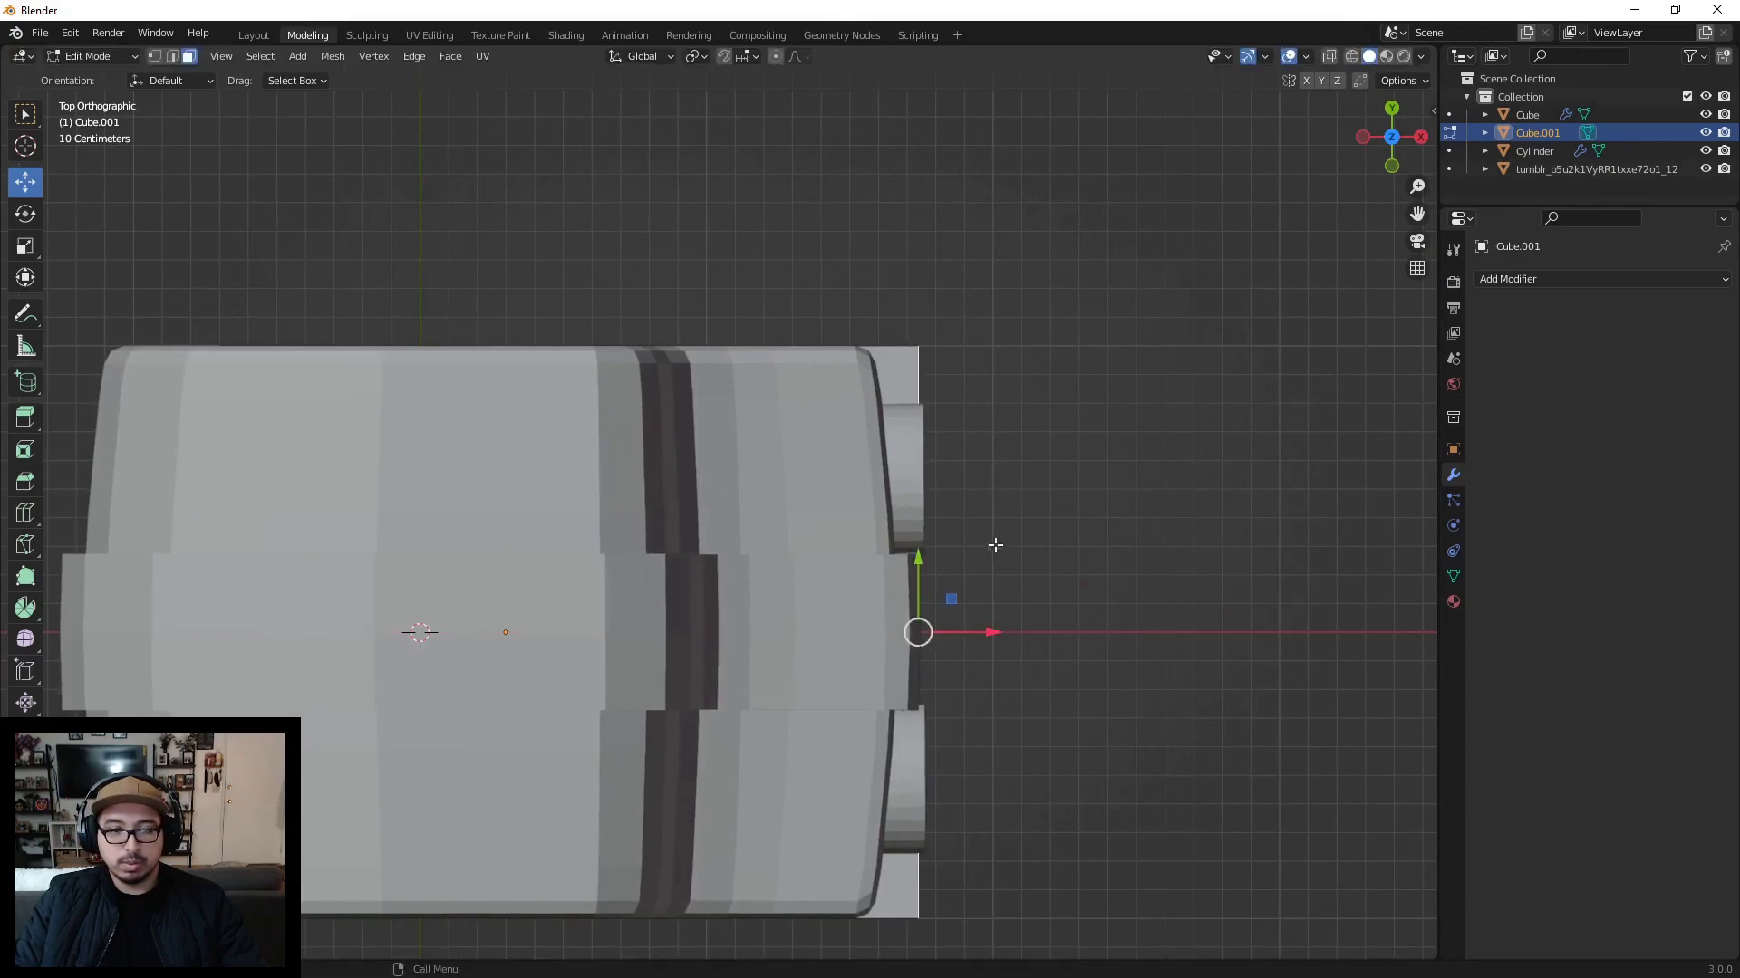
scroll(947, 603, "down", 3)
middle_click_drag(937, 616, 713, 560)
key("ctrl+r")
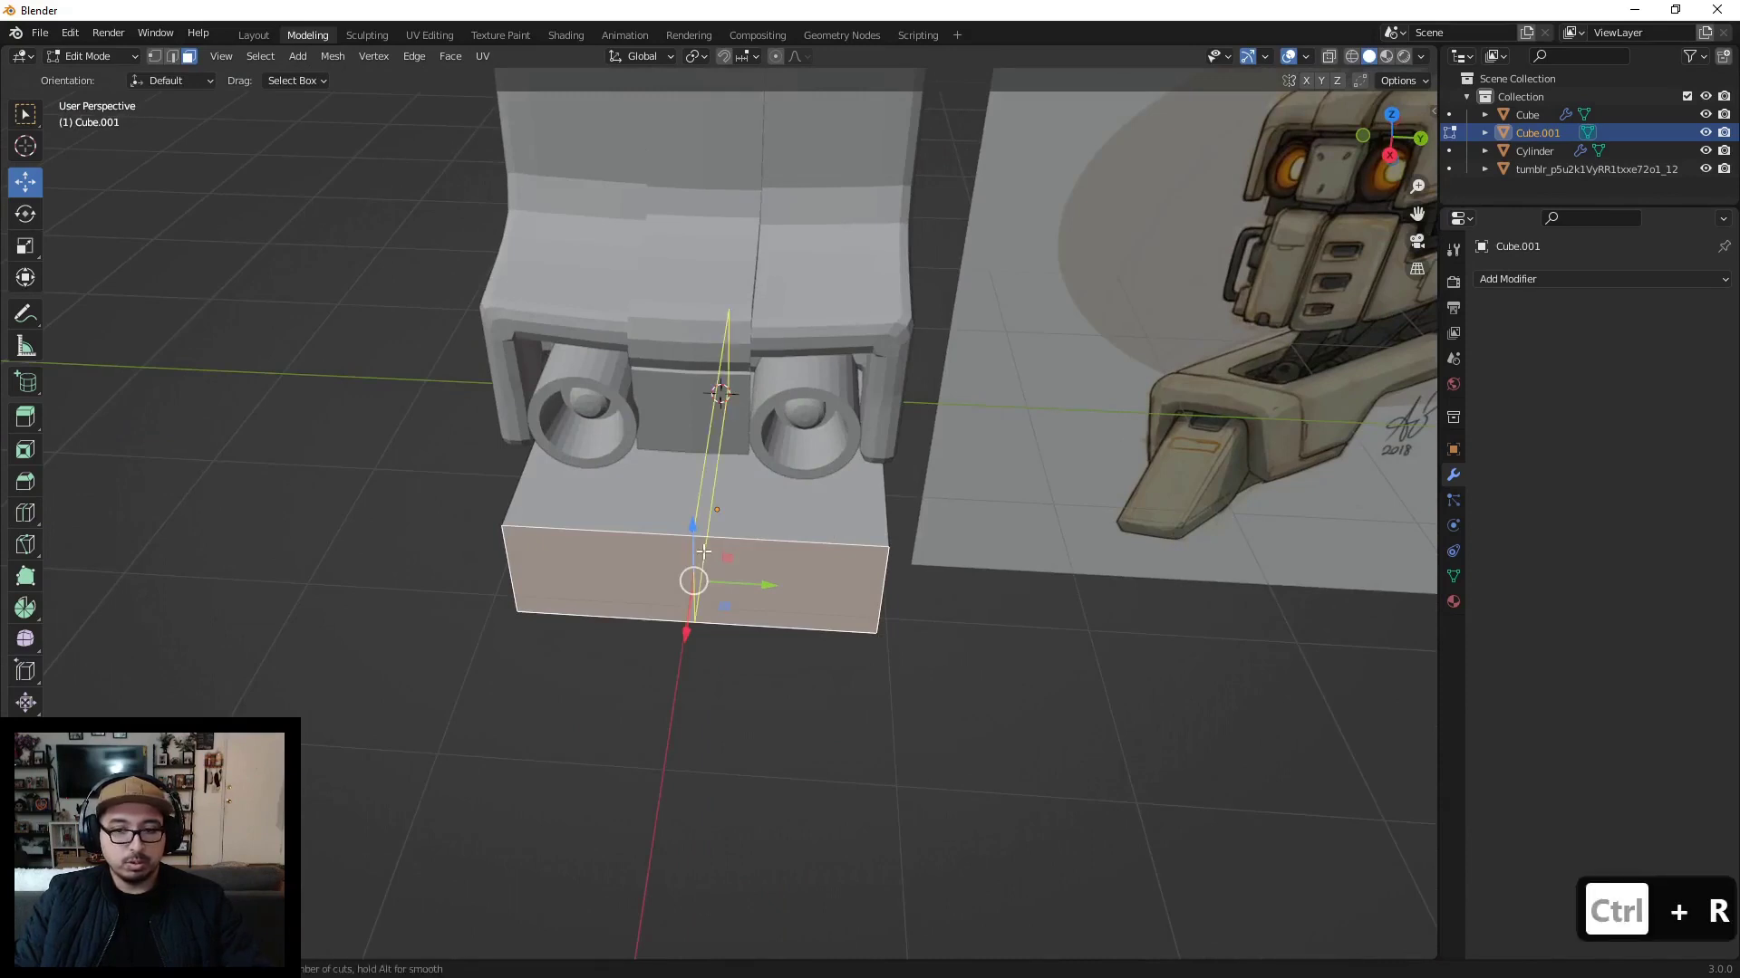
Step: Add a centred edge loop across the base's front and select the two side front edges
left_click(704, 551)
right_click(719, 544)
left_click(880, 586)
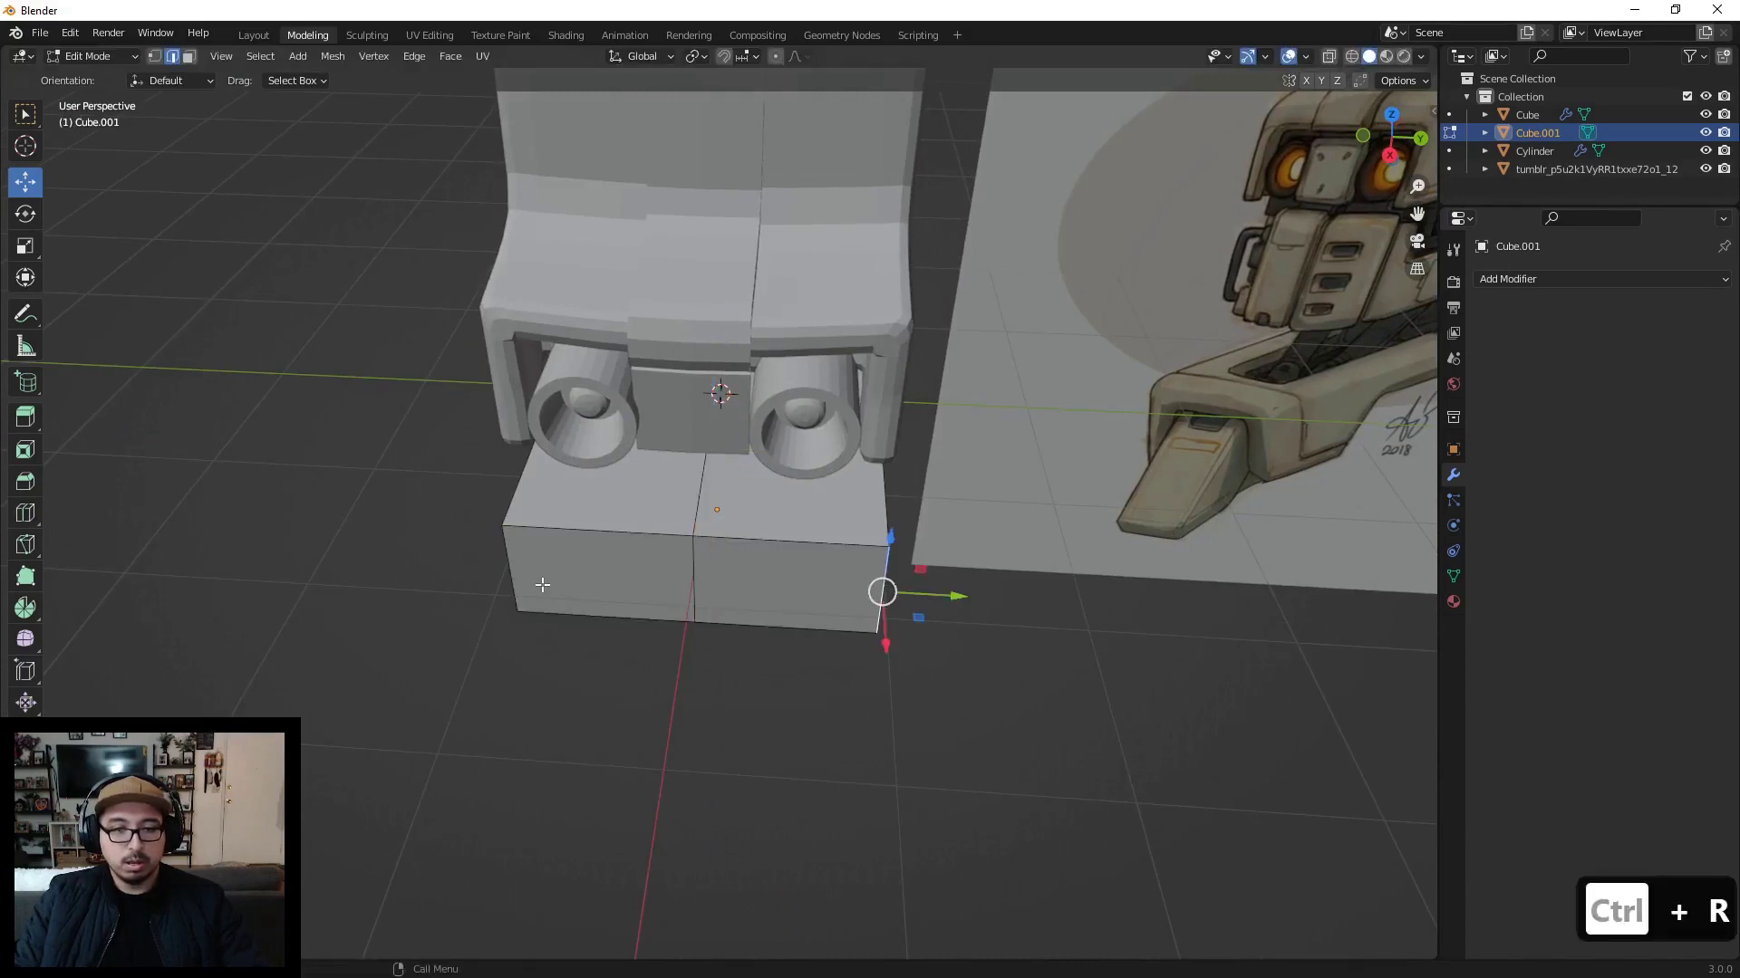
left_click(512, 583, "shift")
middle_click_drag(512, 583, 612, 643)
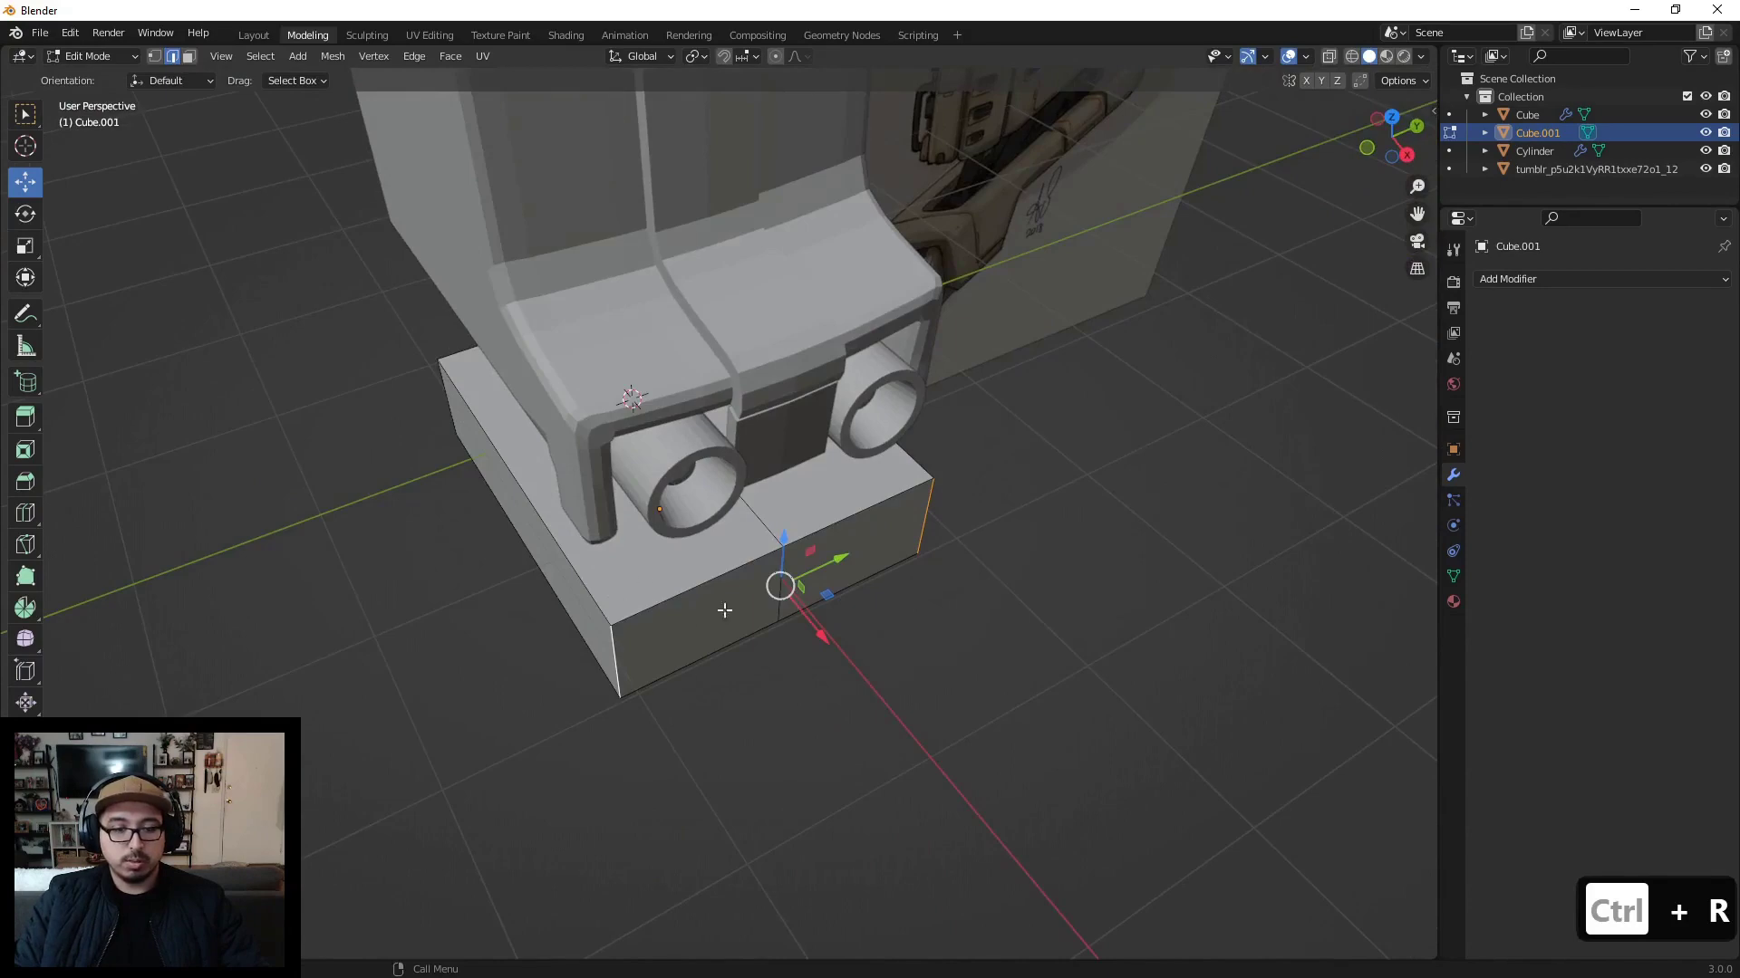
middle_click_drag(724, 610, 854, 622)
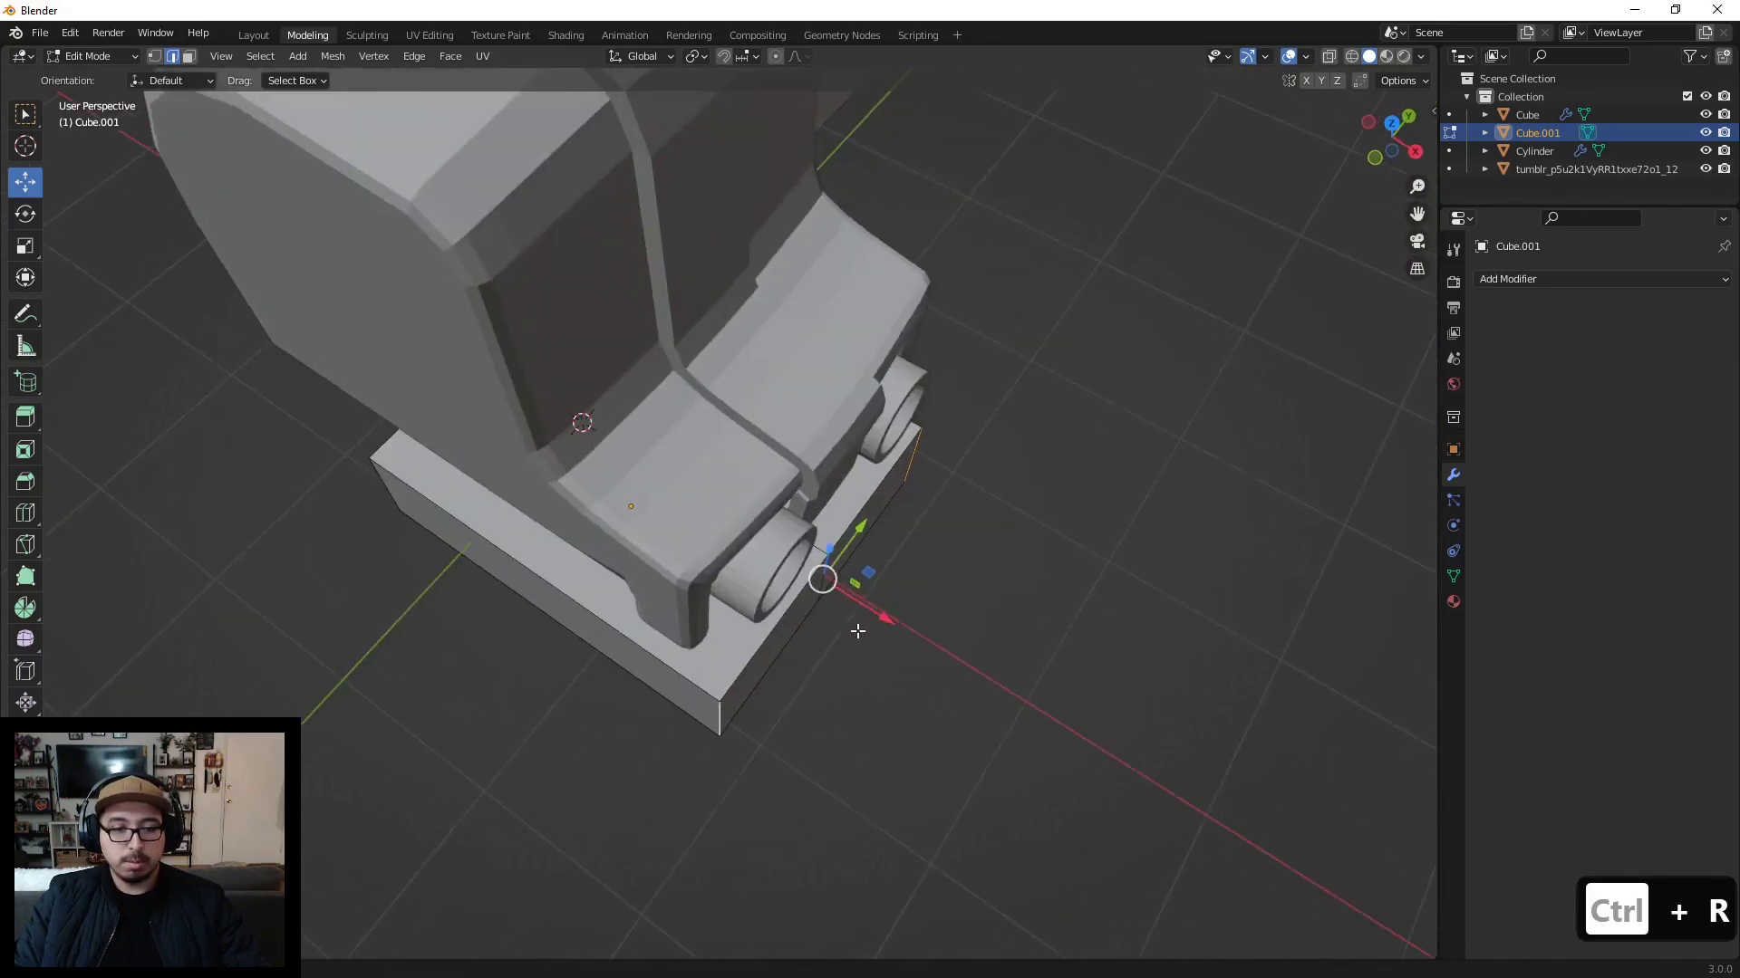
Step: In Top view, pull the side front edges back along X, then select the centre front edge
left_click(1393, 128)
scroll(1044, 539, "up", 5)
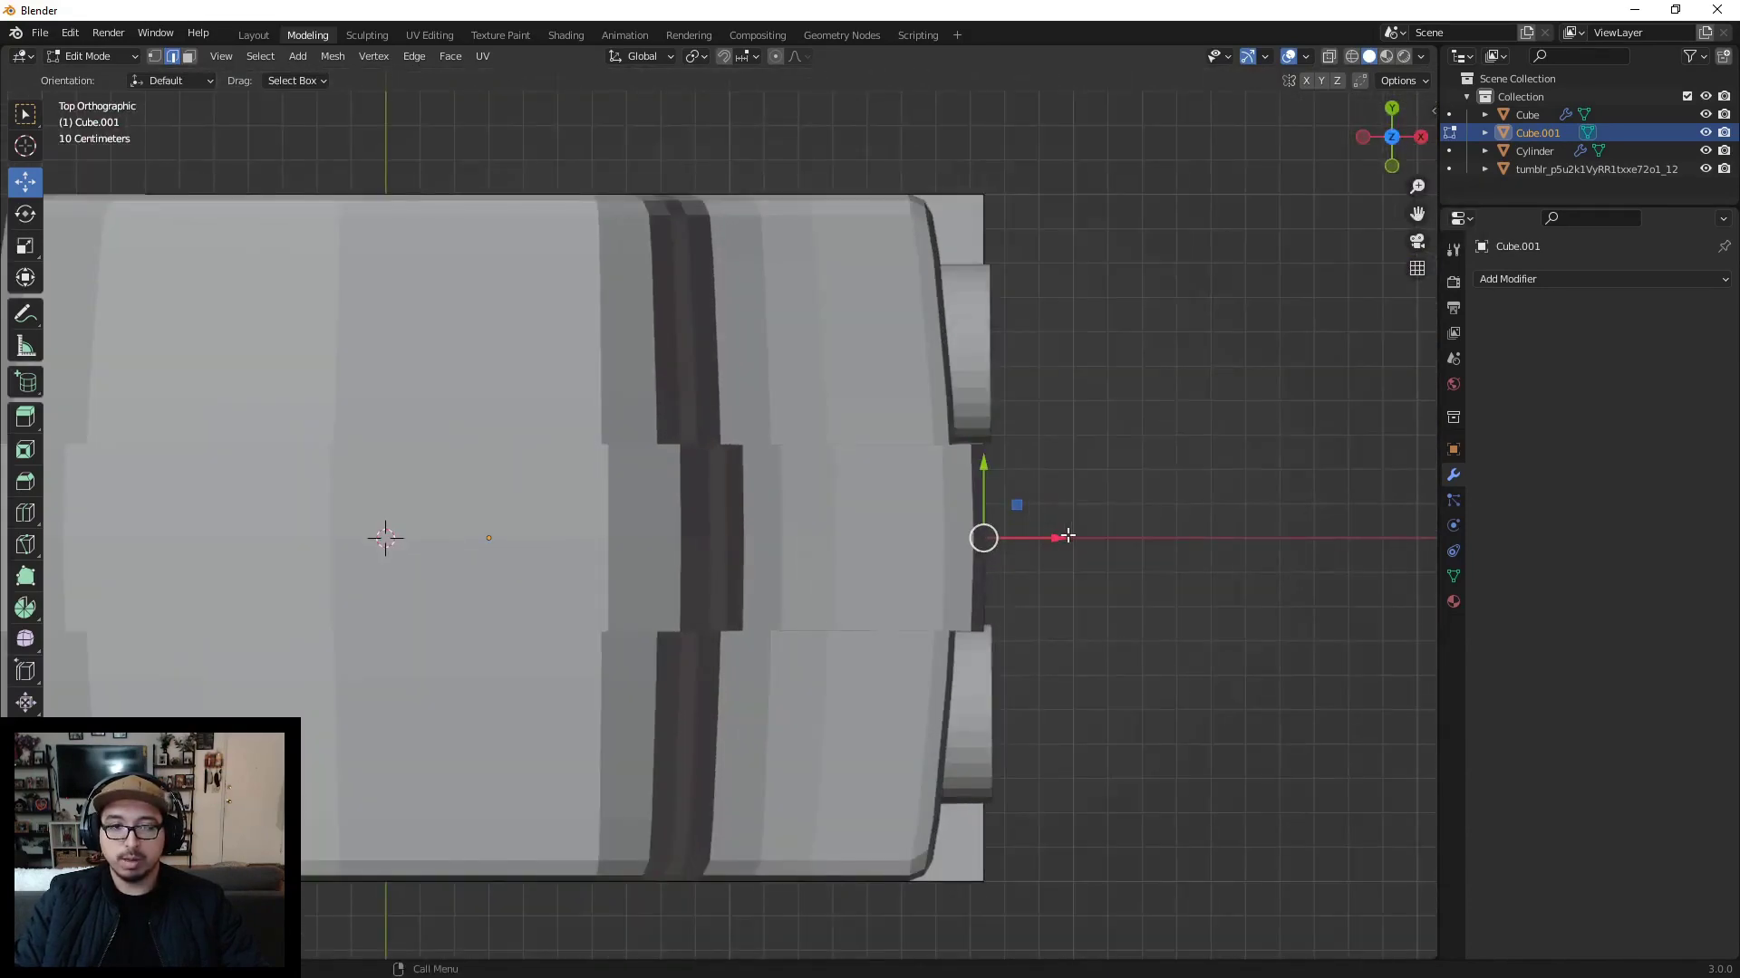
left_click_drag(1067, 536, 1002, 535)
middle_click_drag(997, 621, 720, 523)
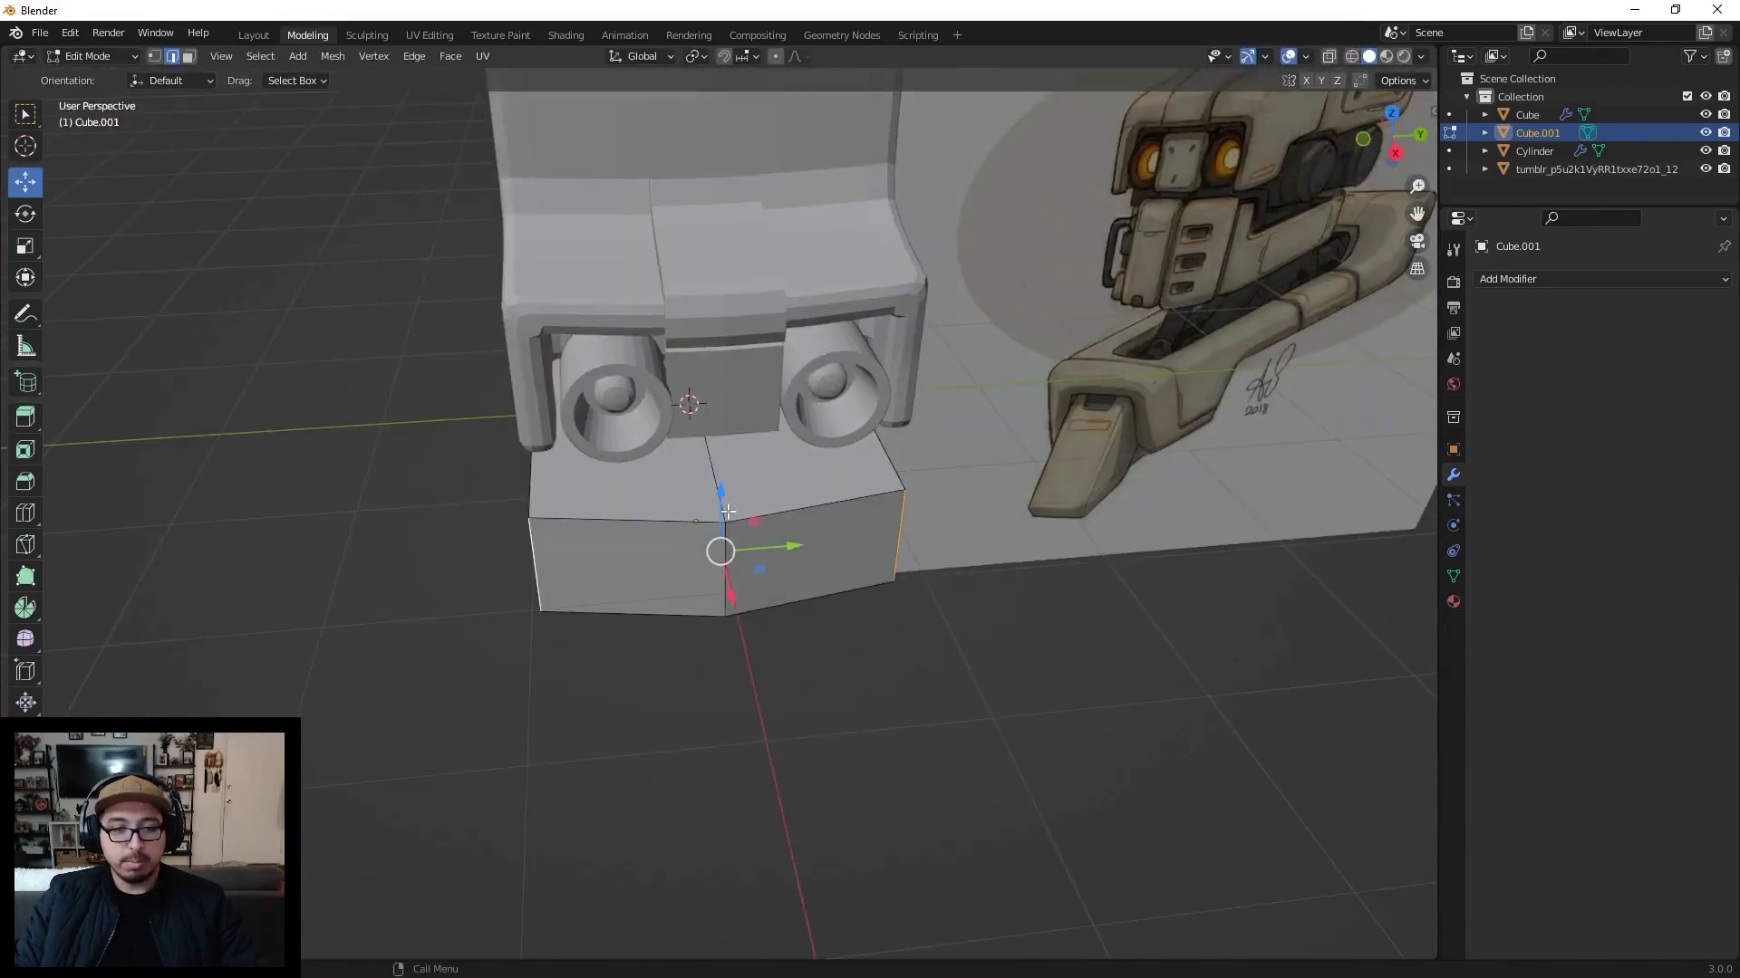
left_click(727, 512, "shift")
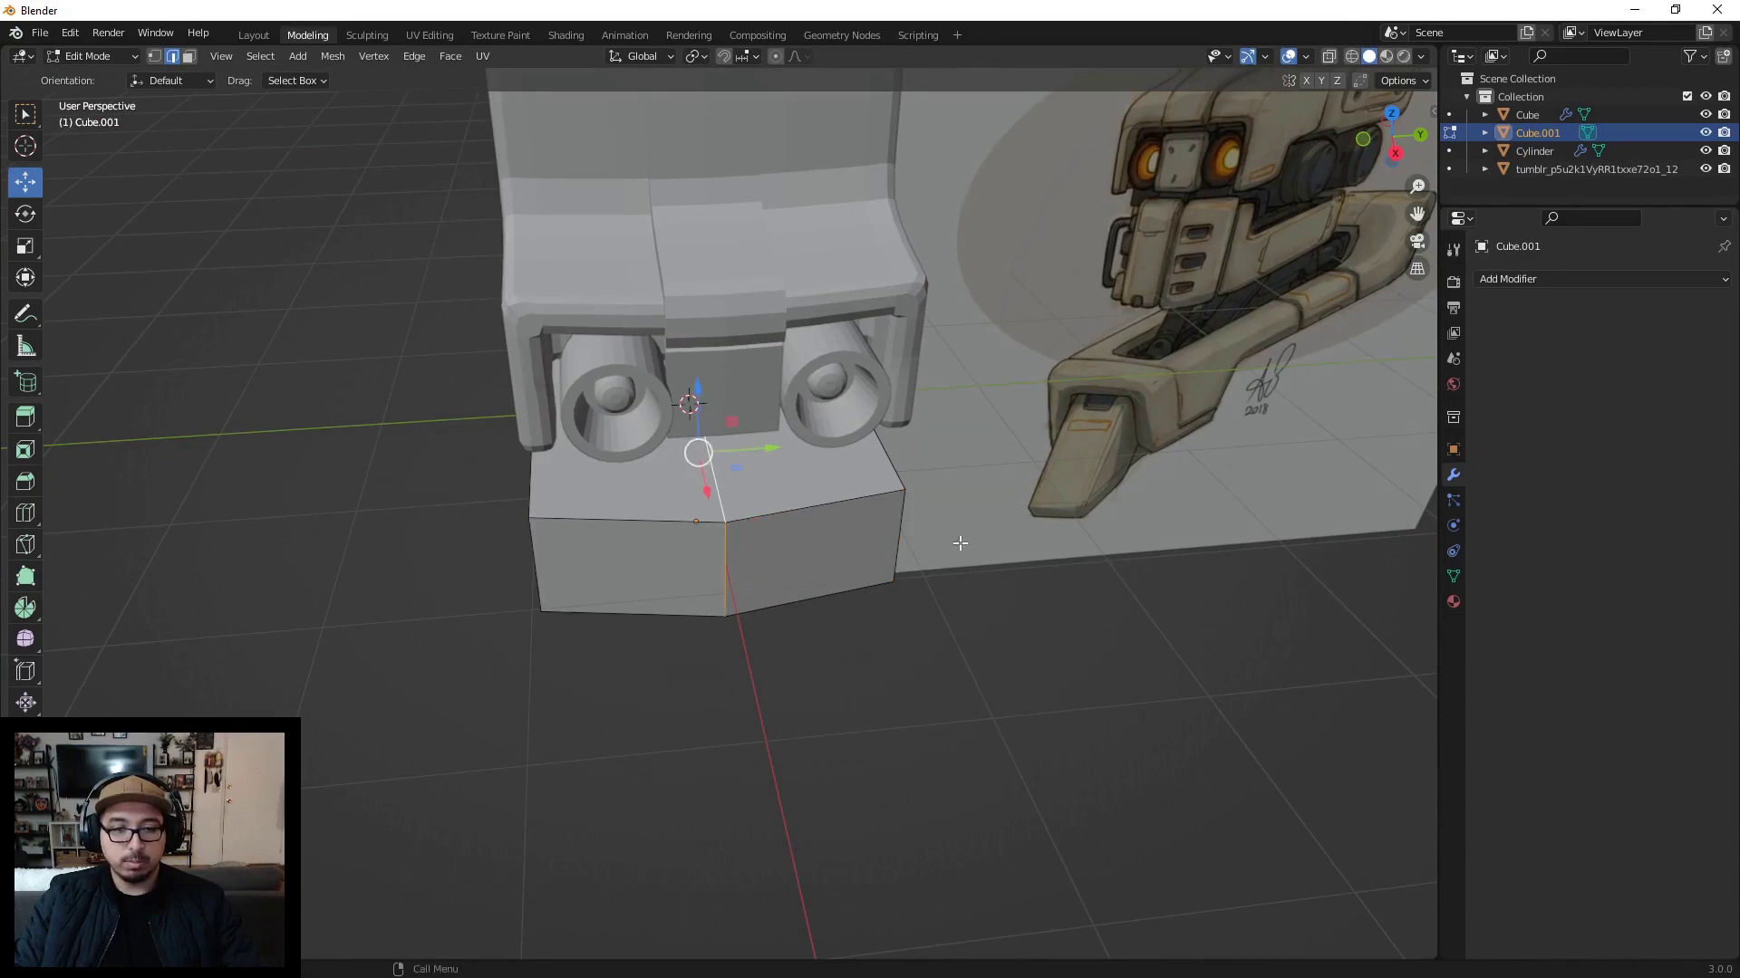
middle_click_drag(795, 586, 770, 620)
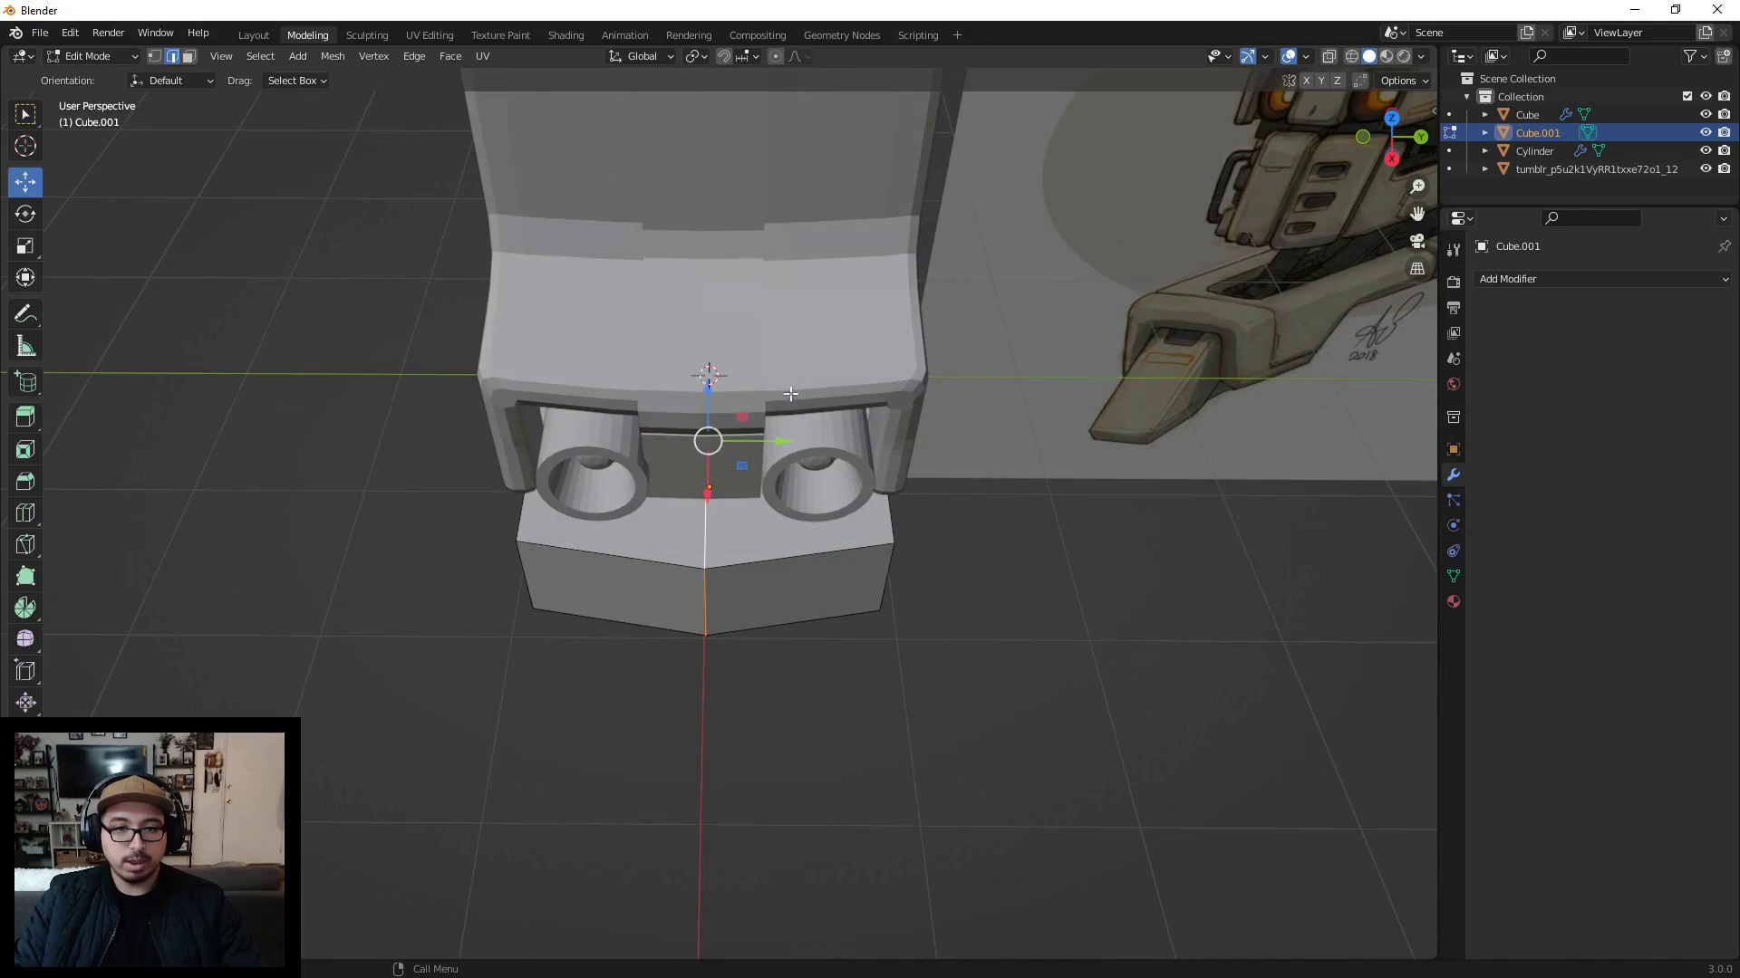
middle_click_drag(790, 394, 832, 422)
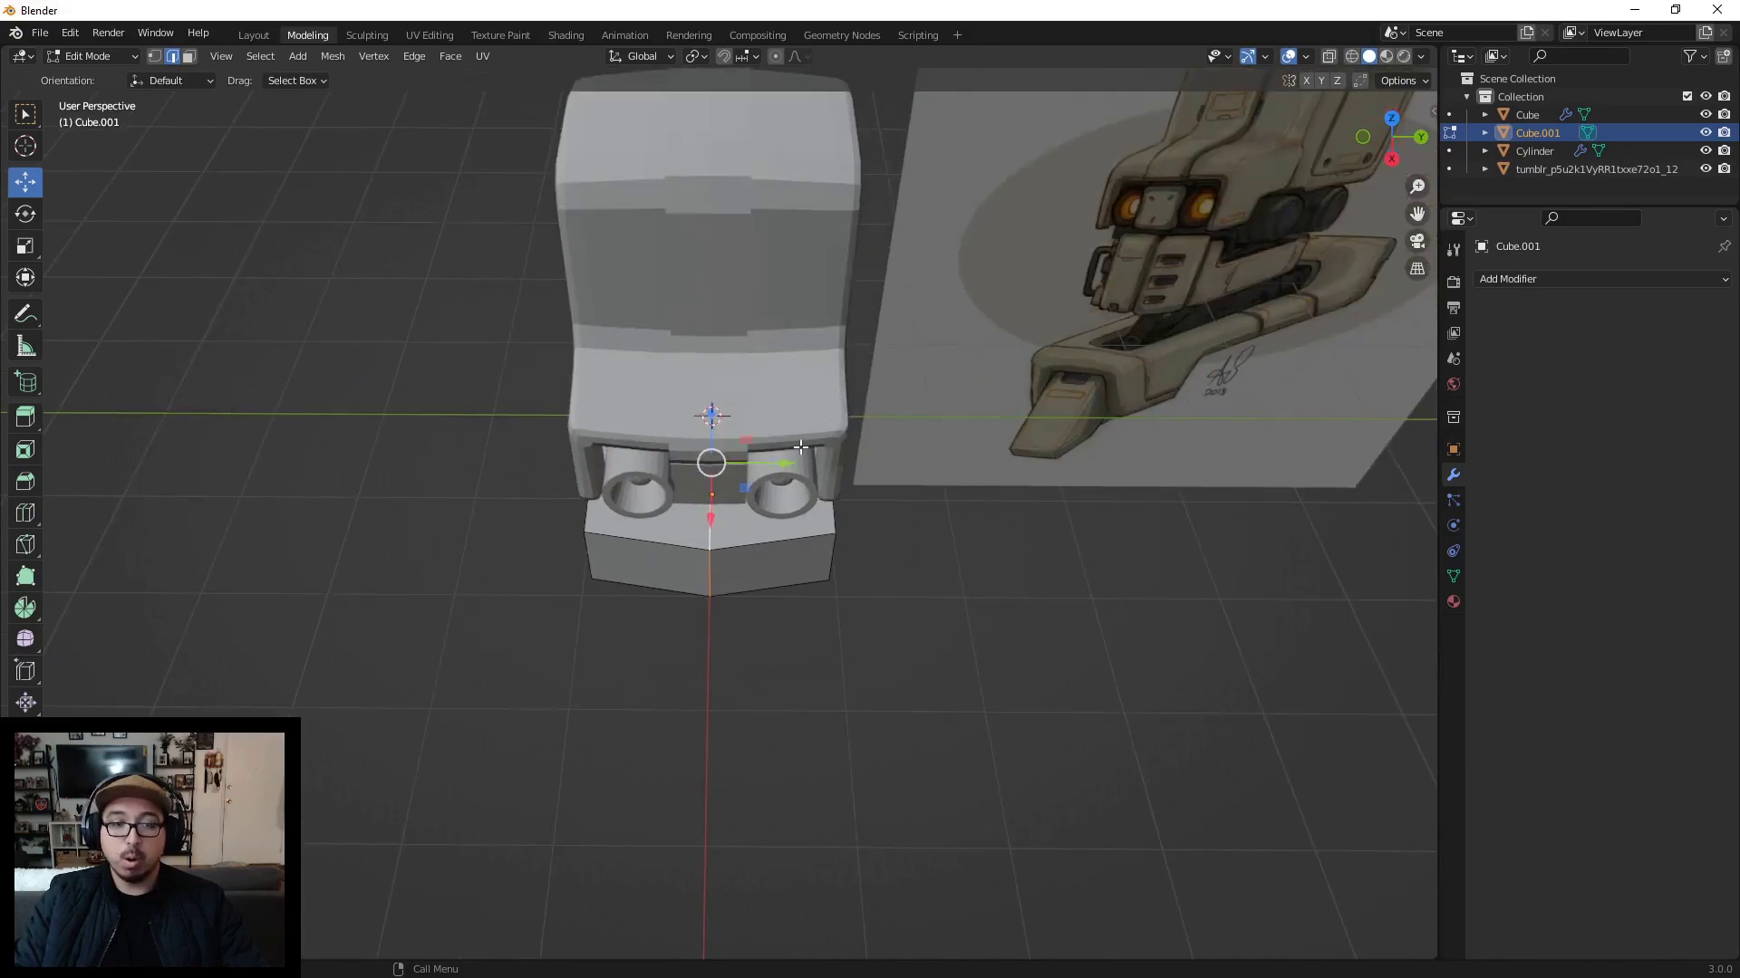
scroll(801, 447, "up", 5)
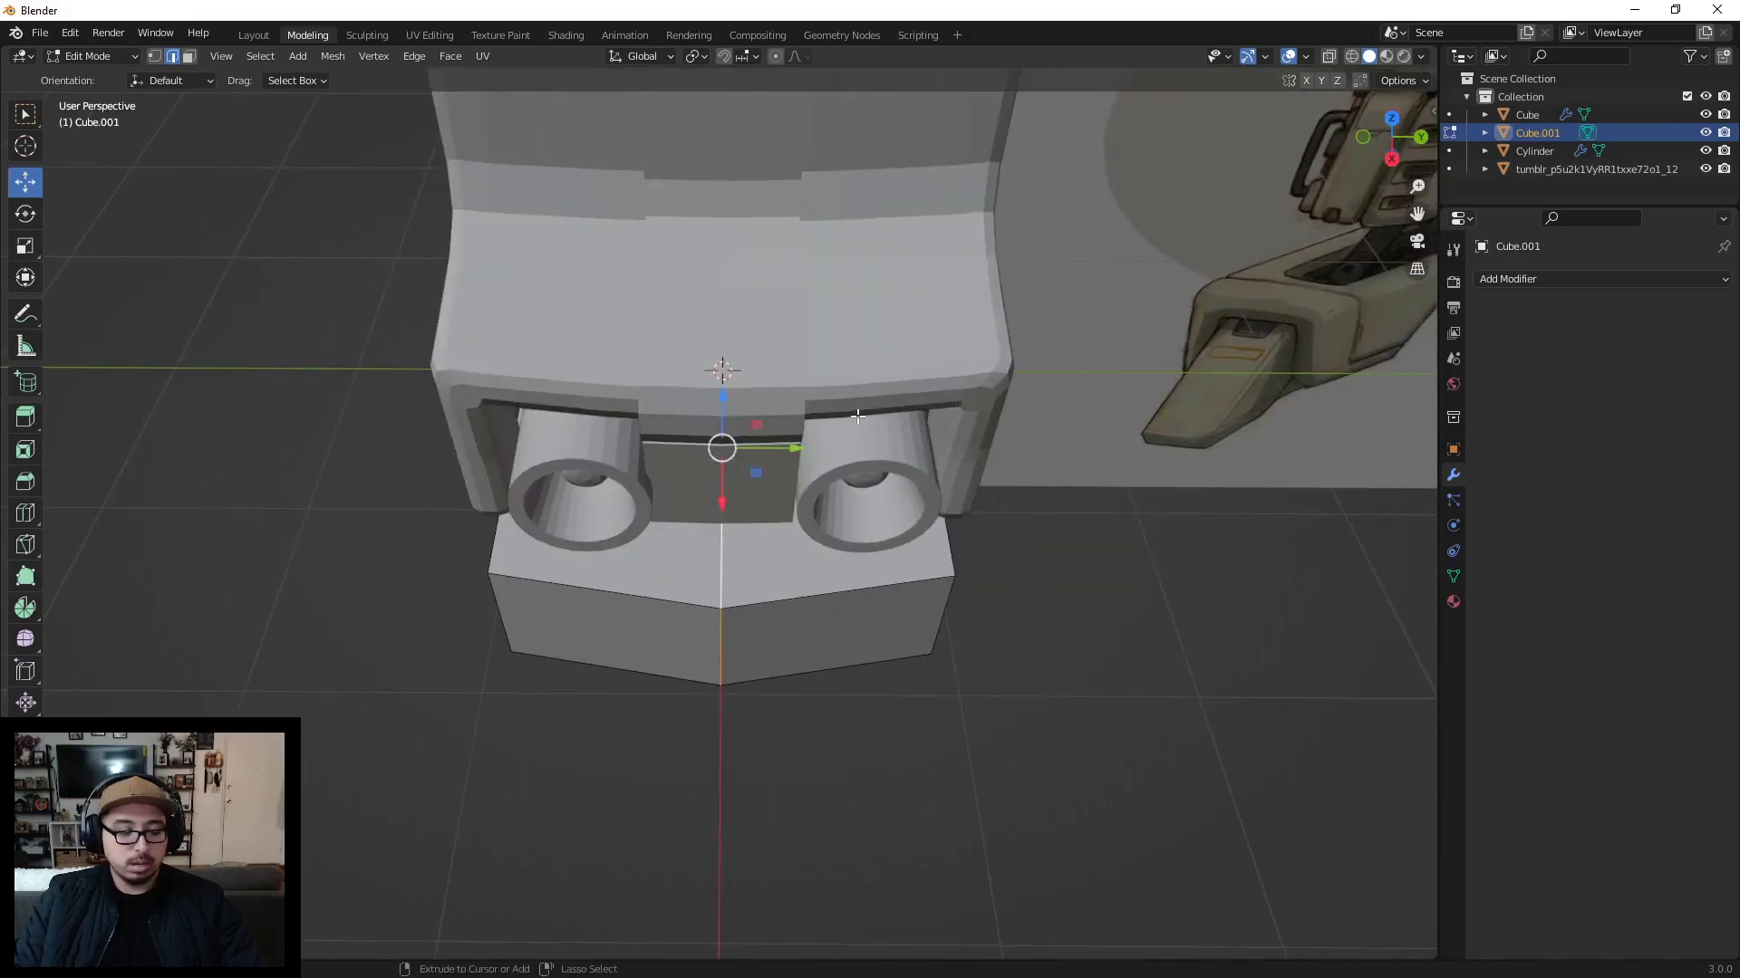
Step: Bevel the centre front edge of the base block
key("ctrl+b")
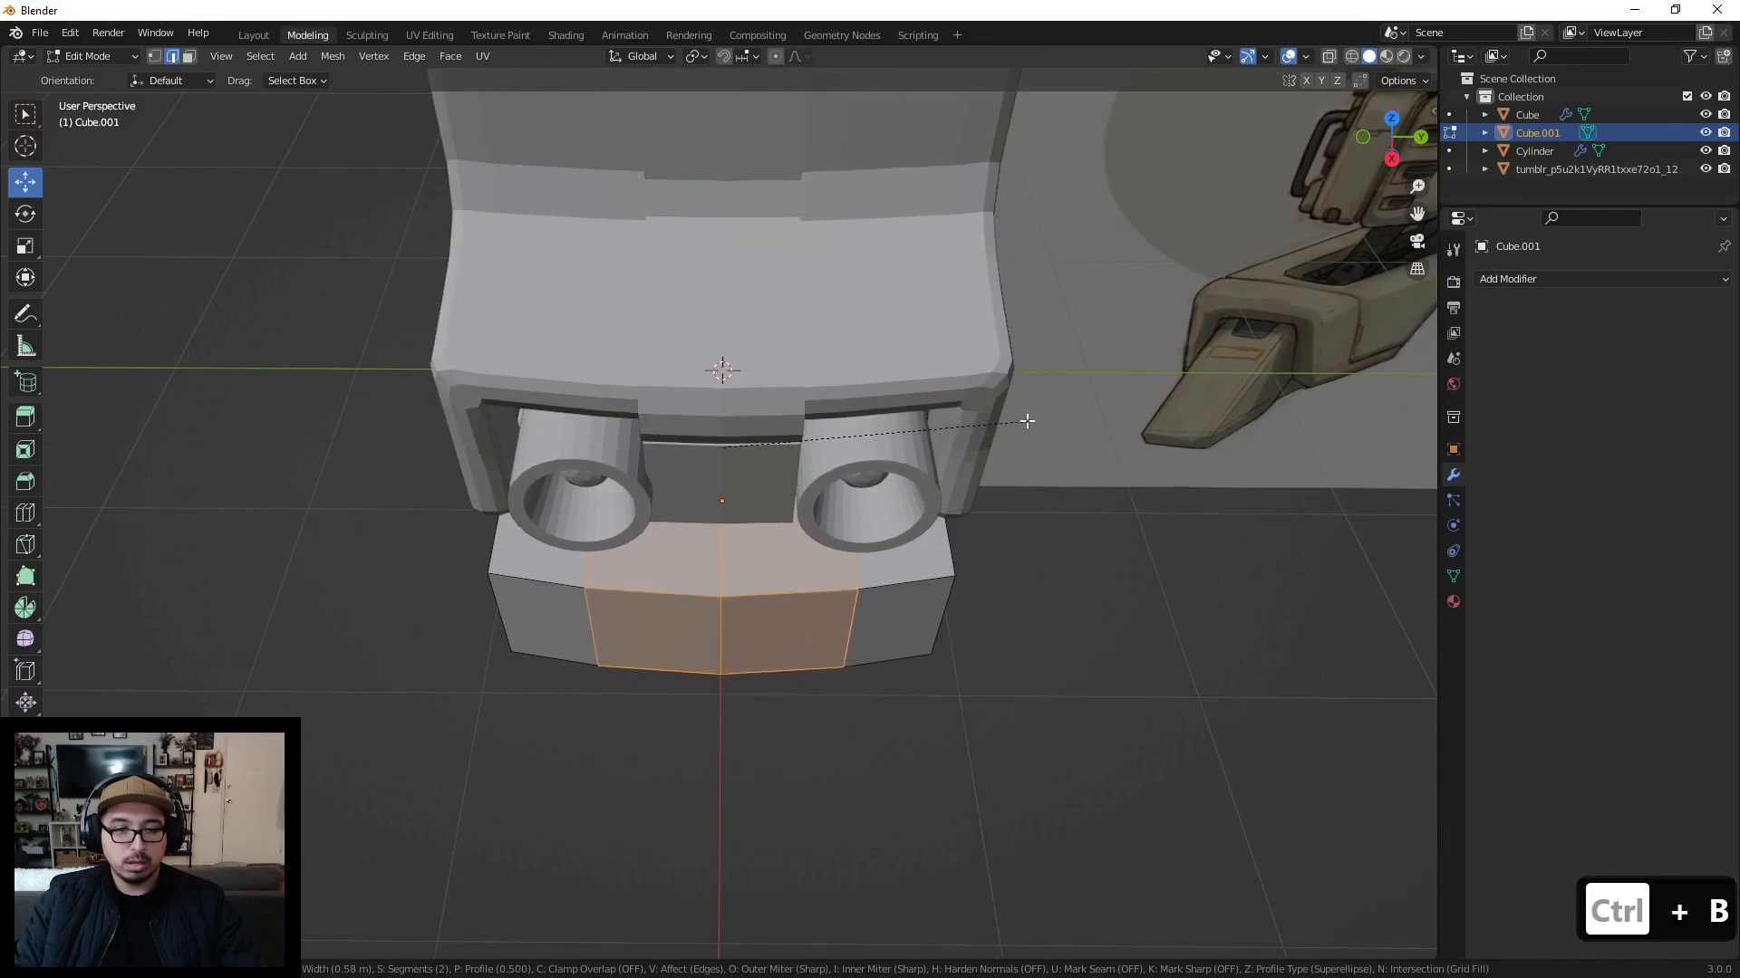
left_click(966, 422)
middle_click_drag(877, 578, 859, 512)
left_click(860, 222)
Step: Leave Edit Mode, check the head object, then re-enter Edit Mode on the base block
key("Tab")
left_click(861, 222)
key("Tab")
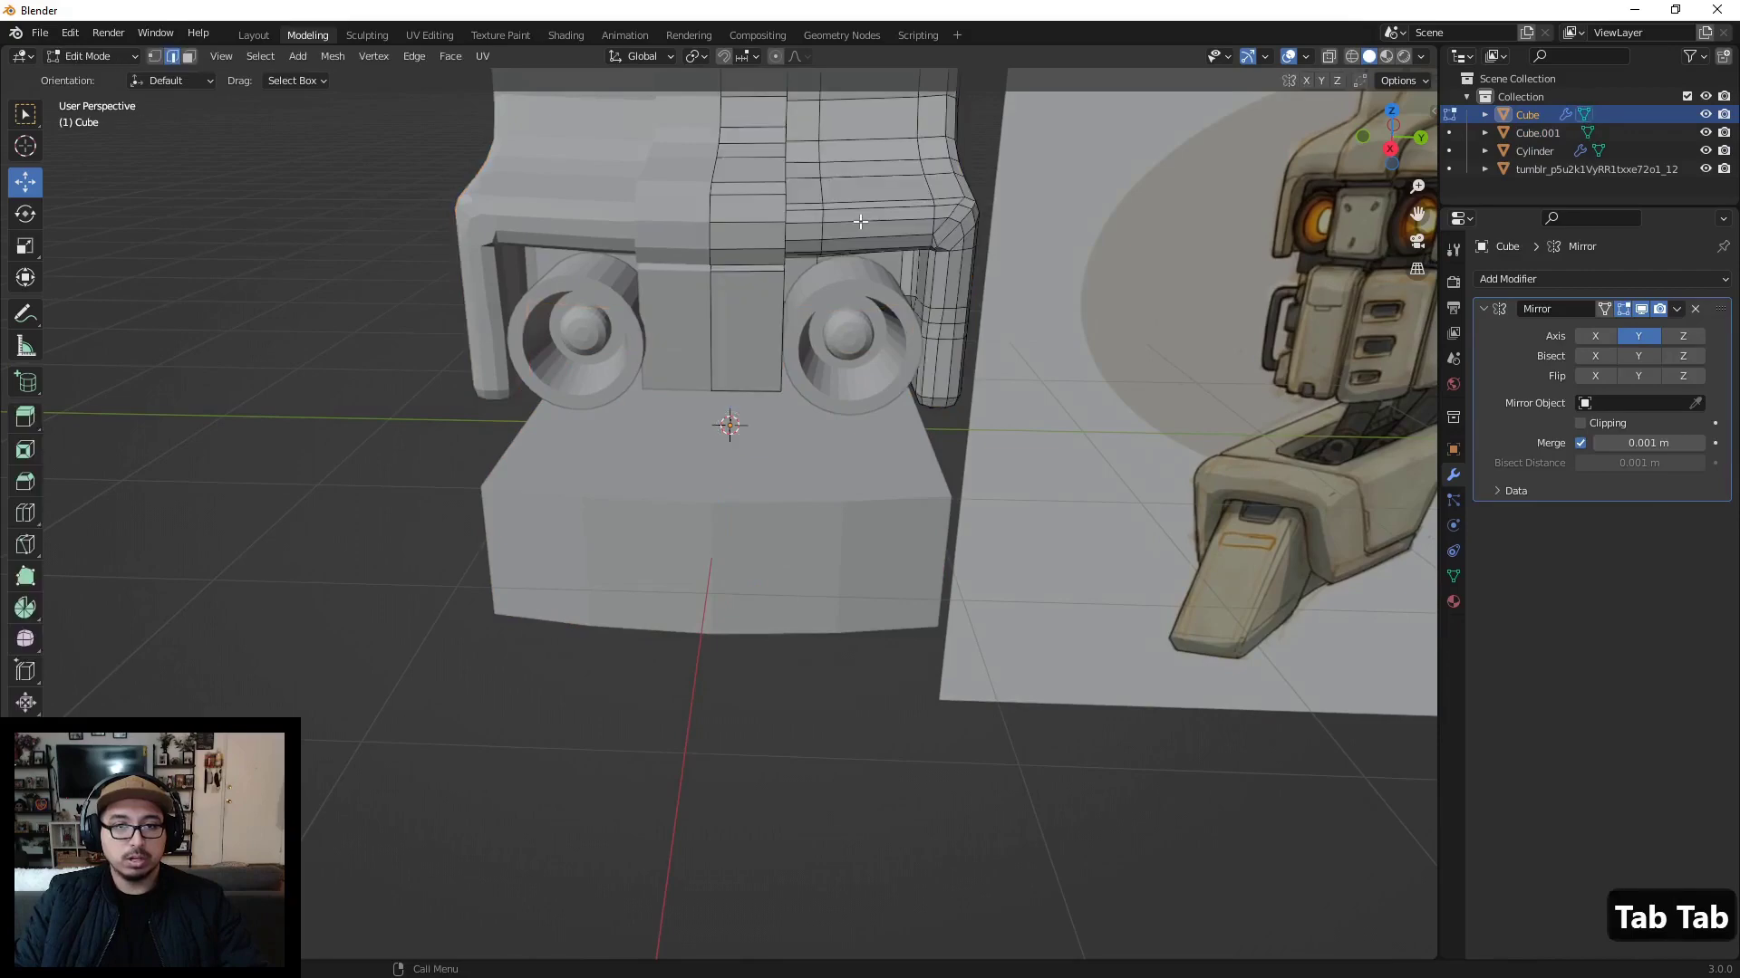
key("Tab")
left_click(862, 529)
key("Tab")
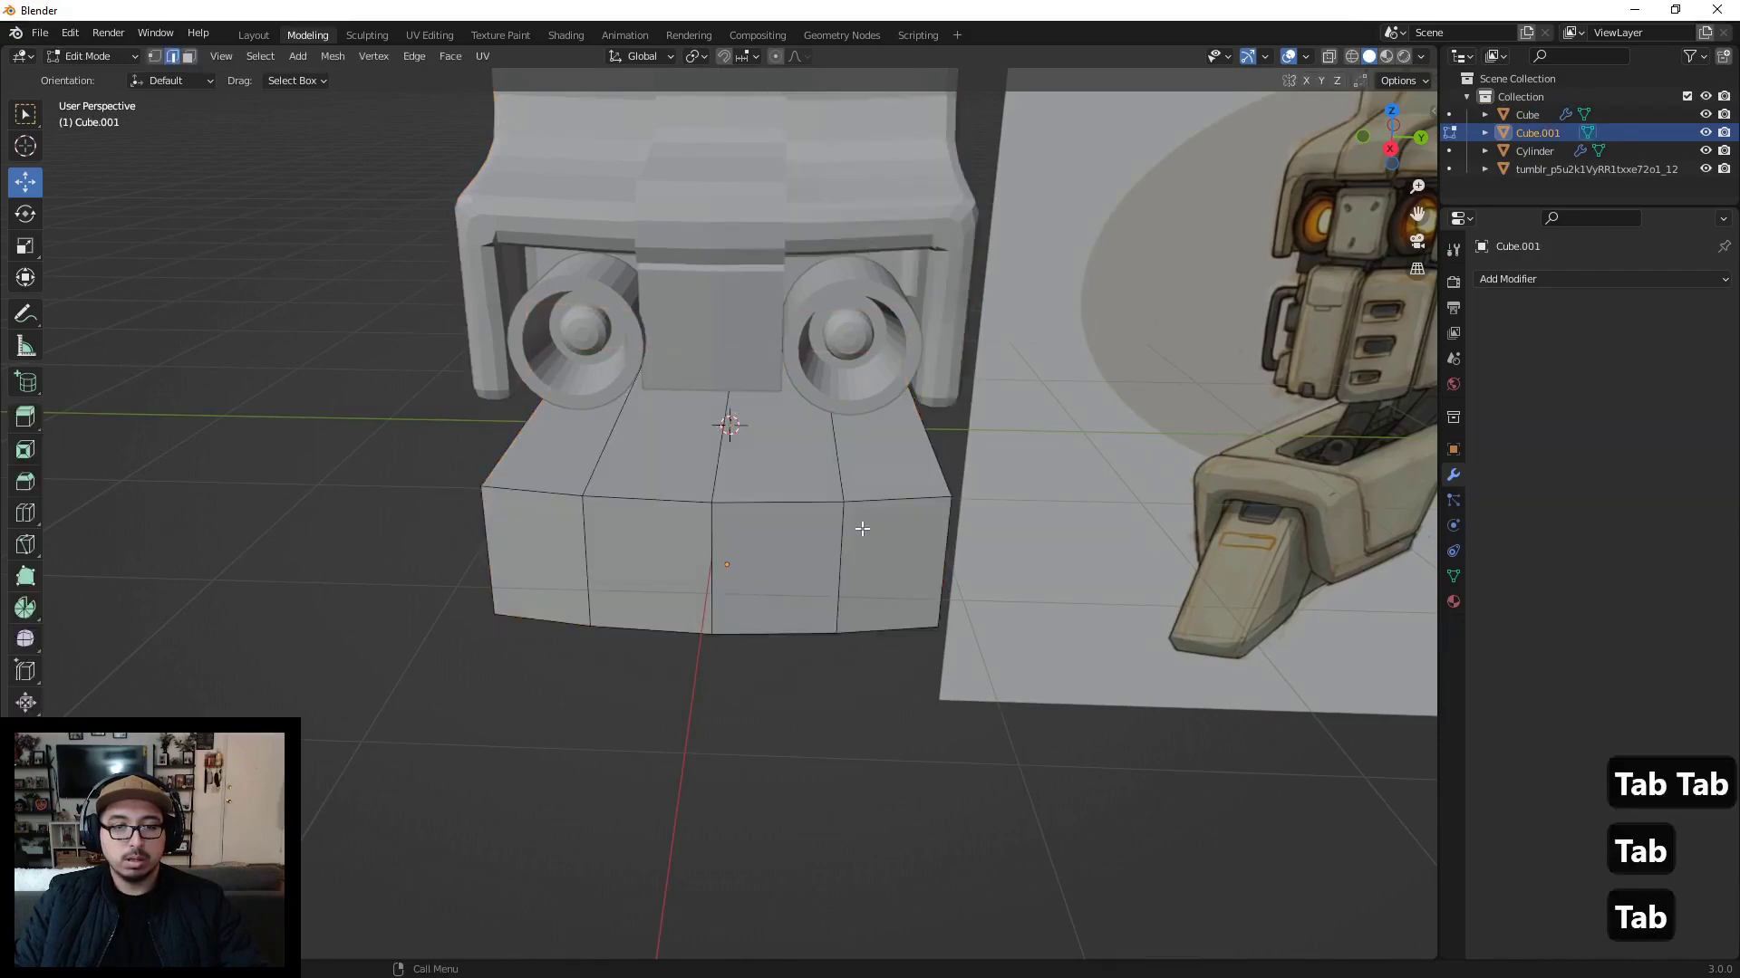
middle_click_drag(862, 529, 851, 634)
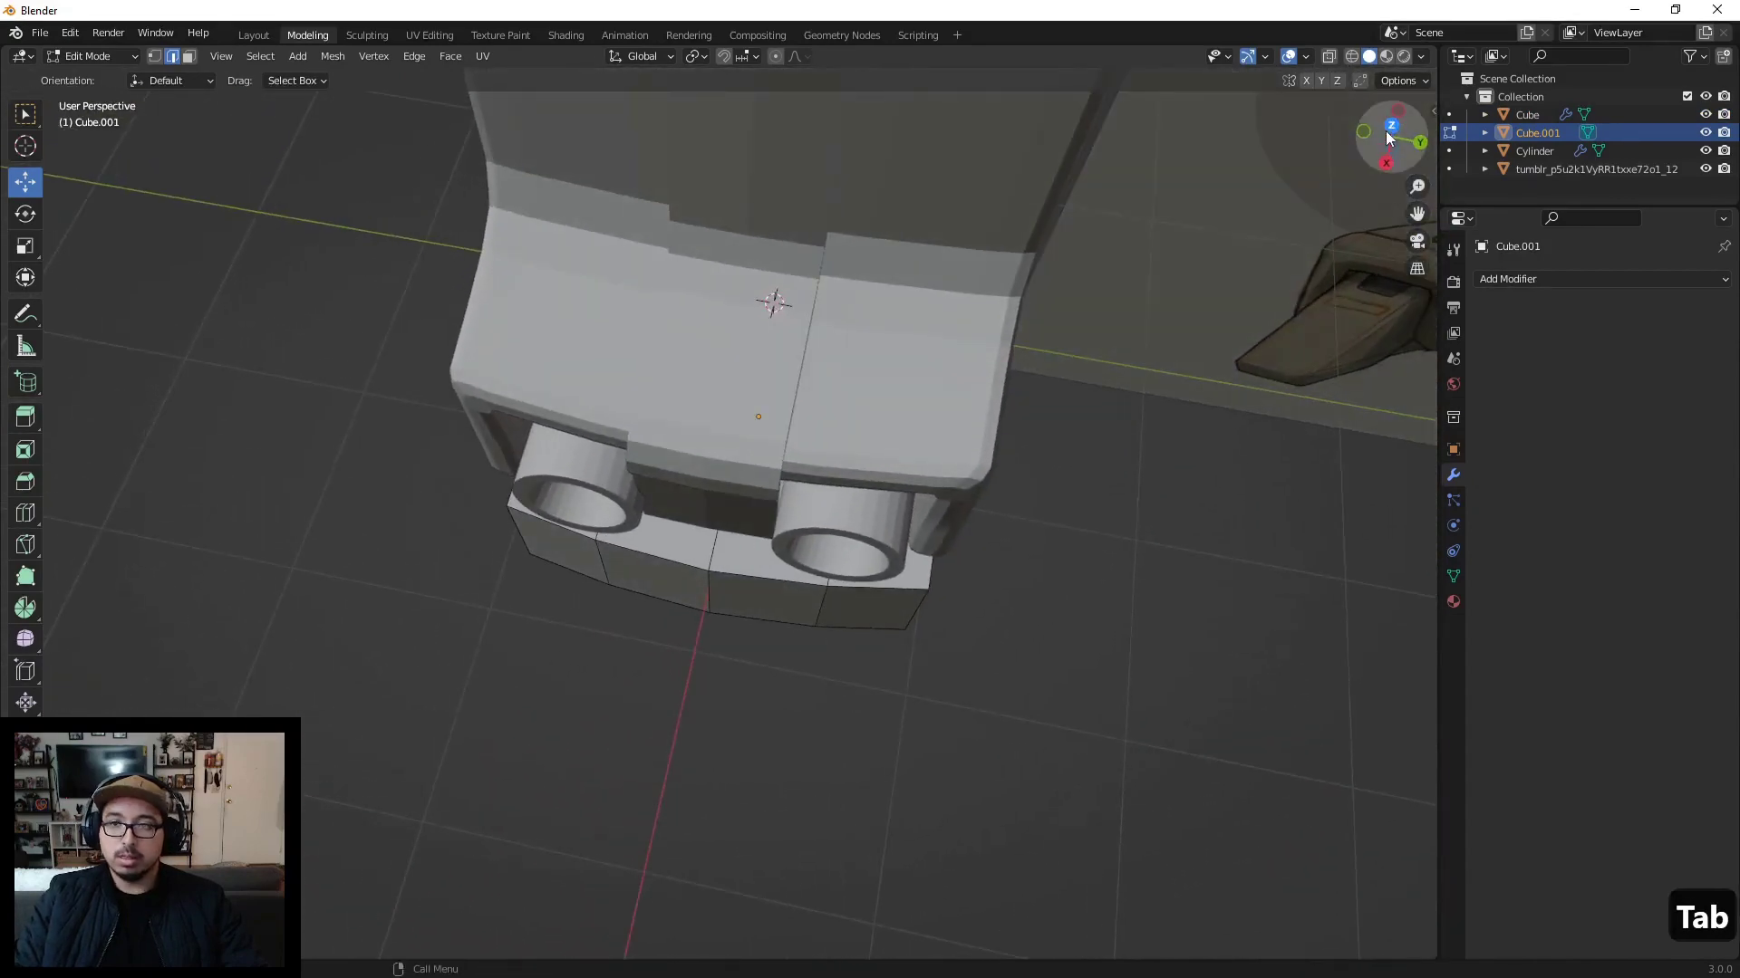
Step: Show the base from top orthographic view with X-ray turned on
left_click(1392, 136)
middle_click_drag(888, 380, 772, 438, "shift")
scroll(786, 349, "up", 4)
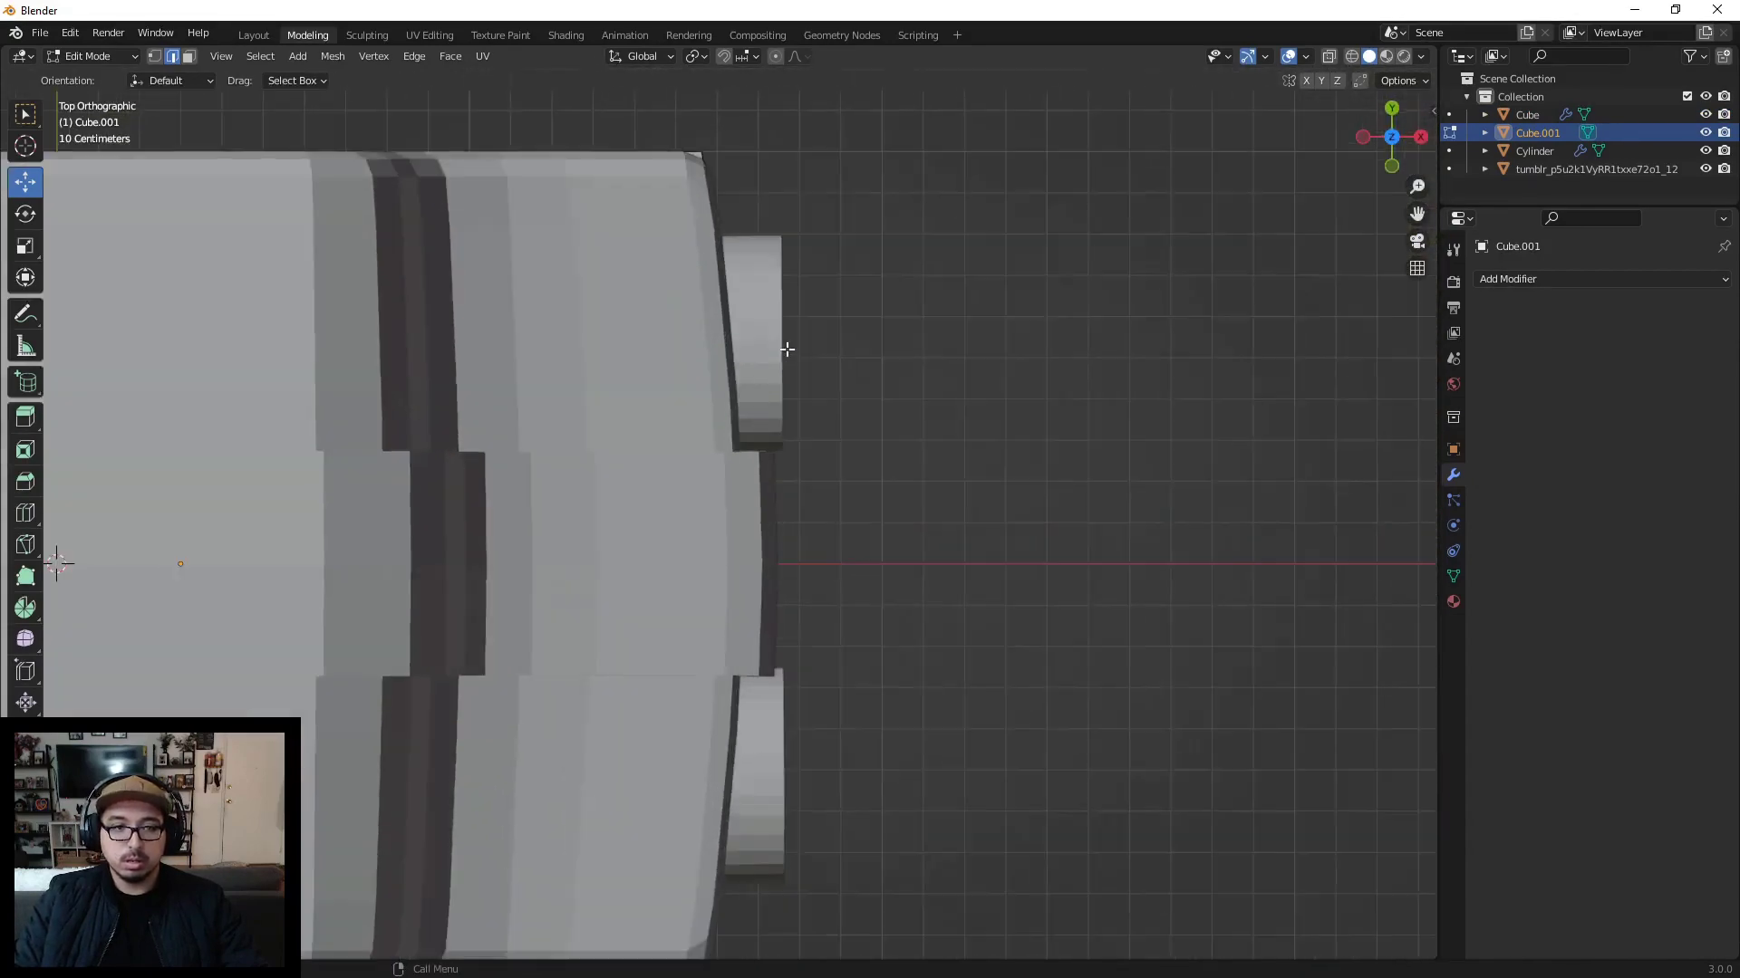
scroll(802, 341, "down", 2)
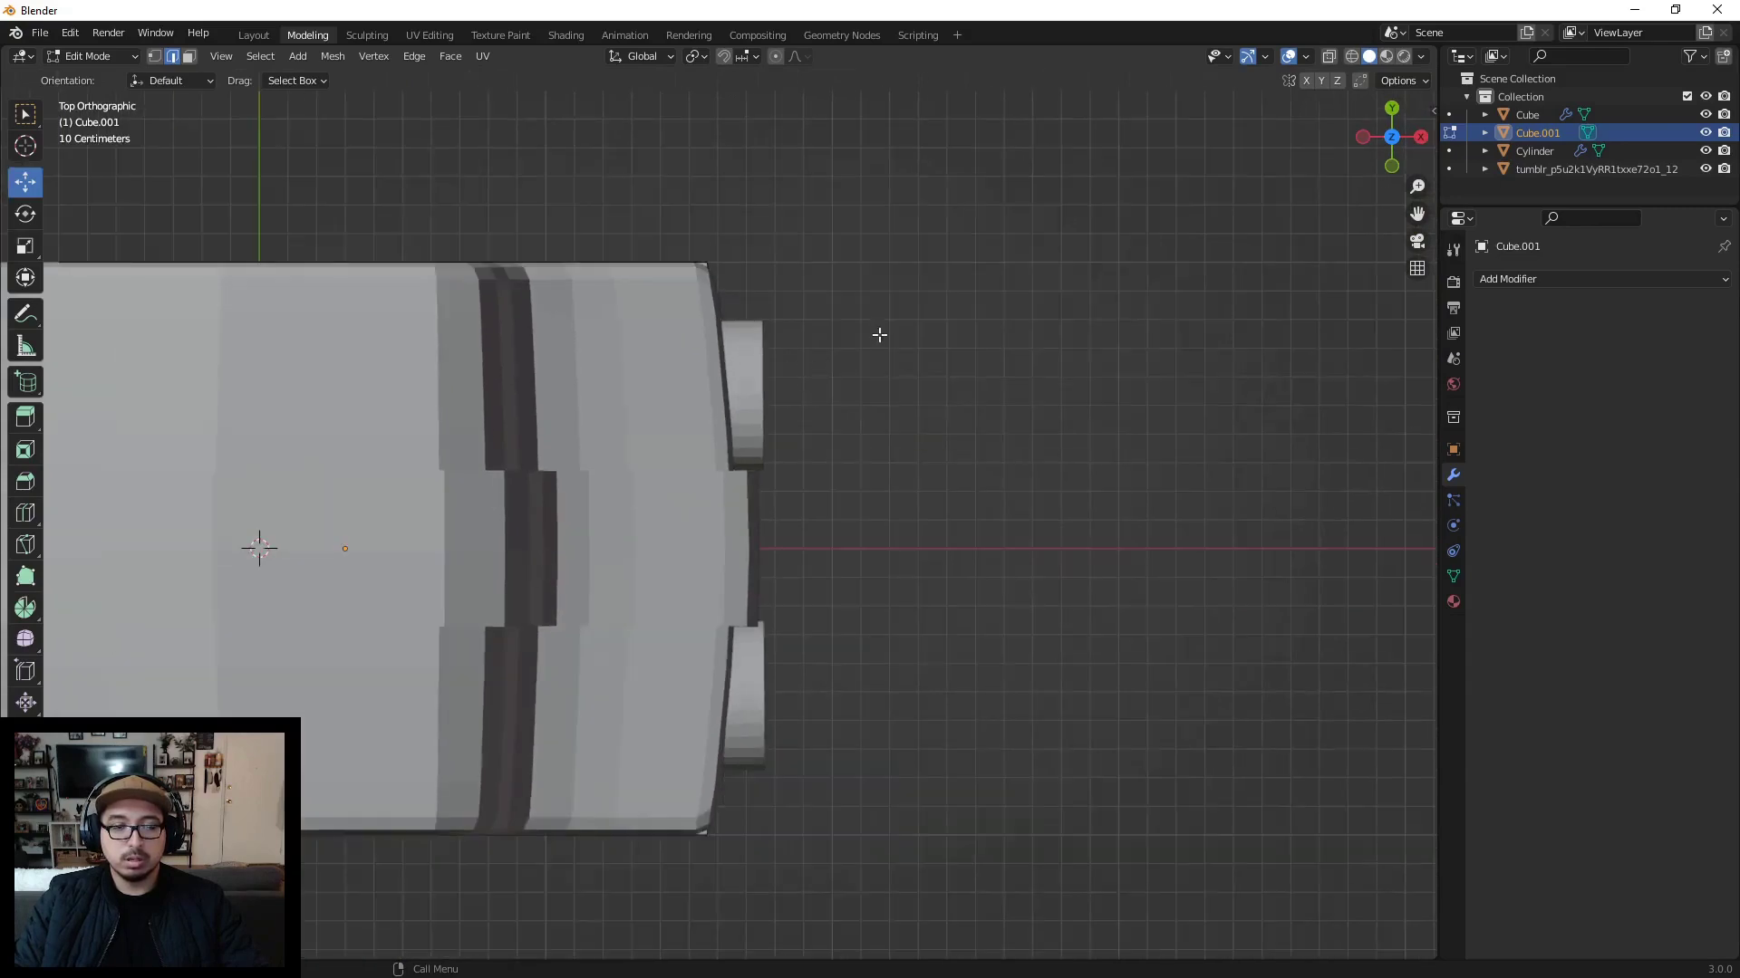
left_click(1329, 57)
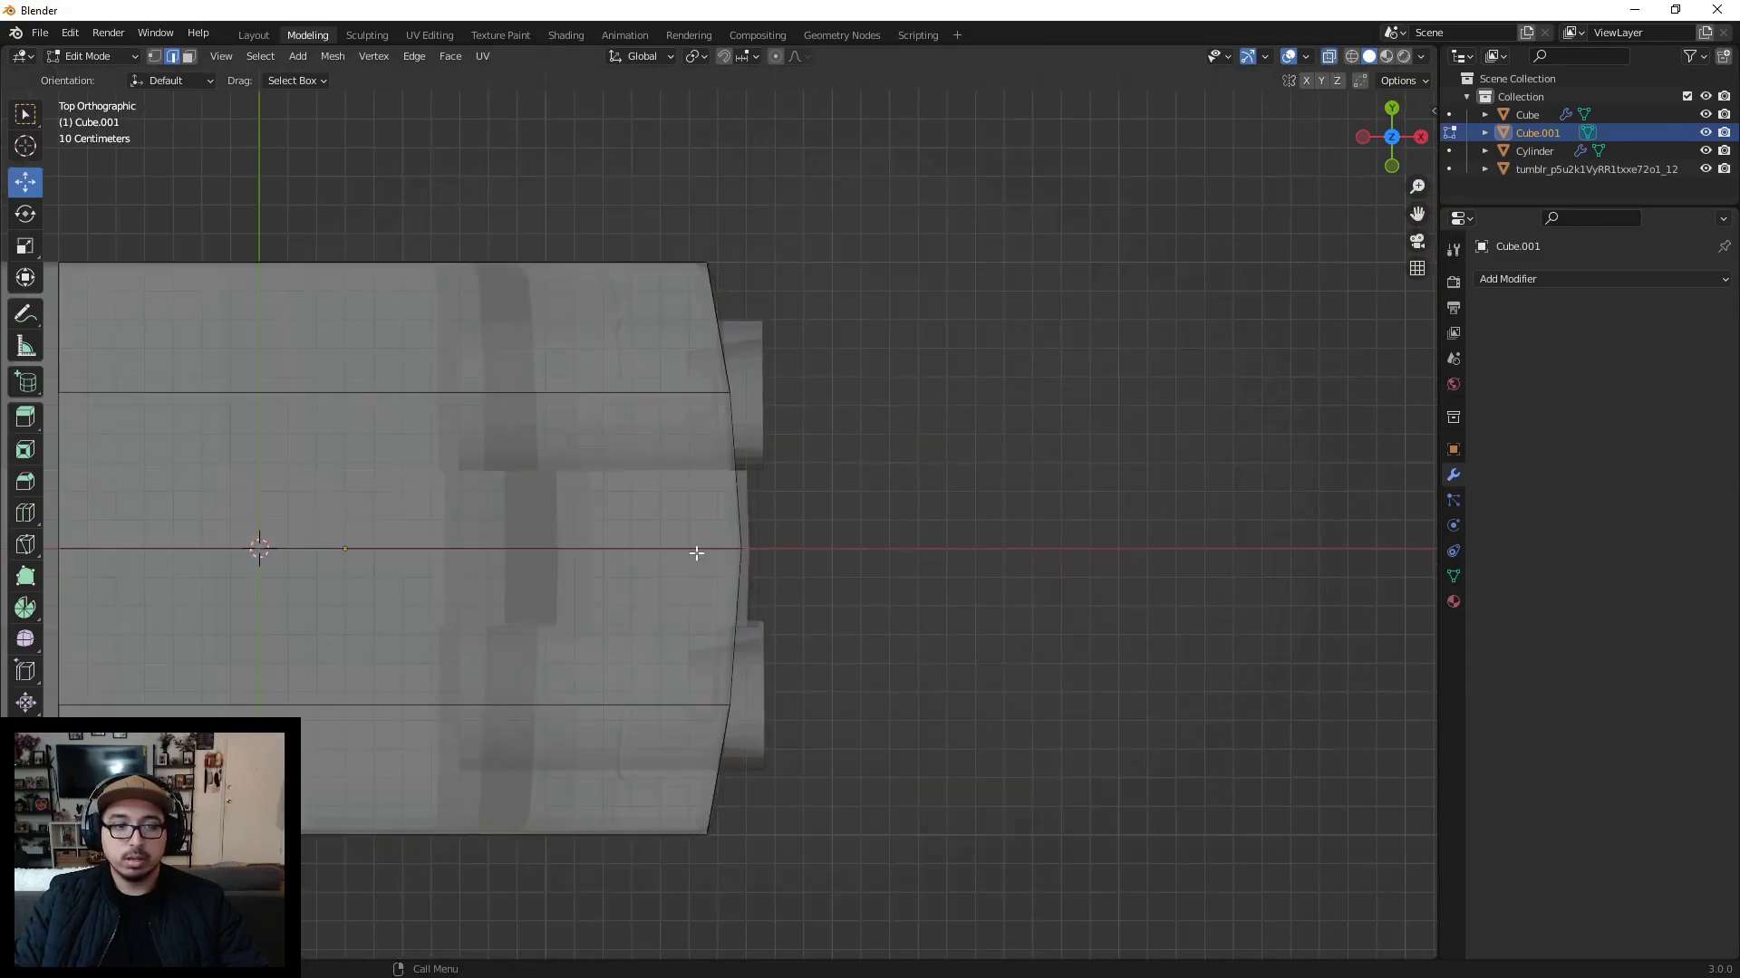
middle_click_drag(786, 562, 737, 525)
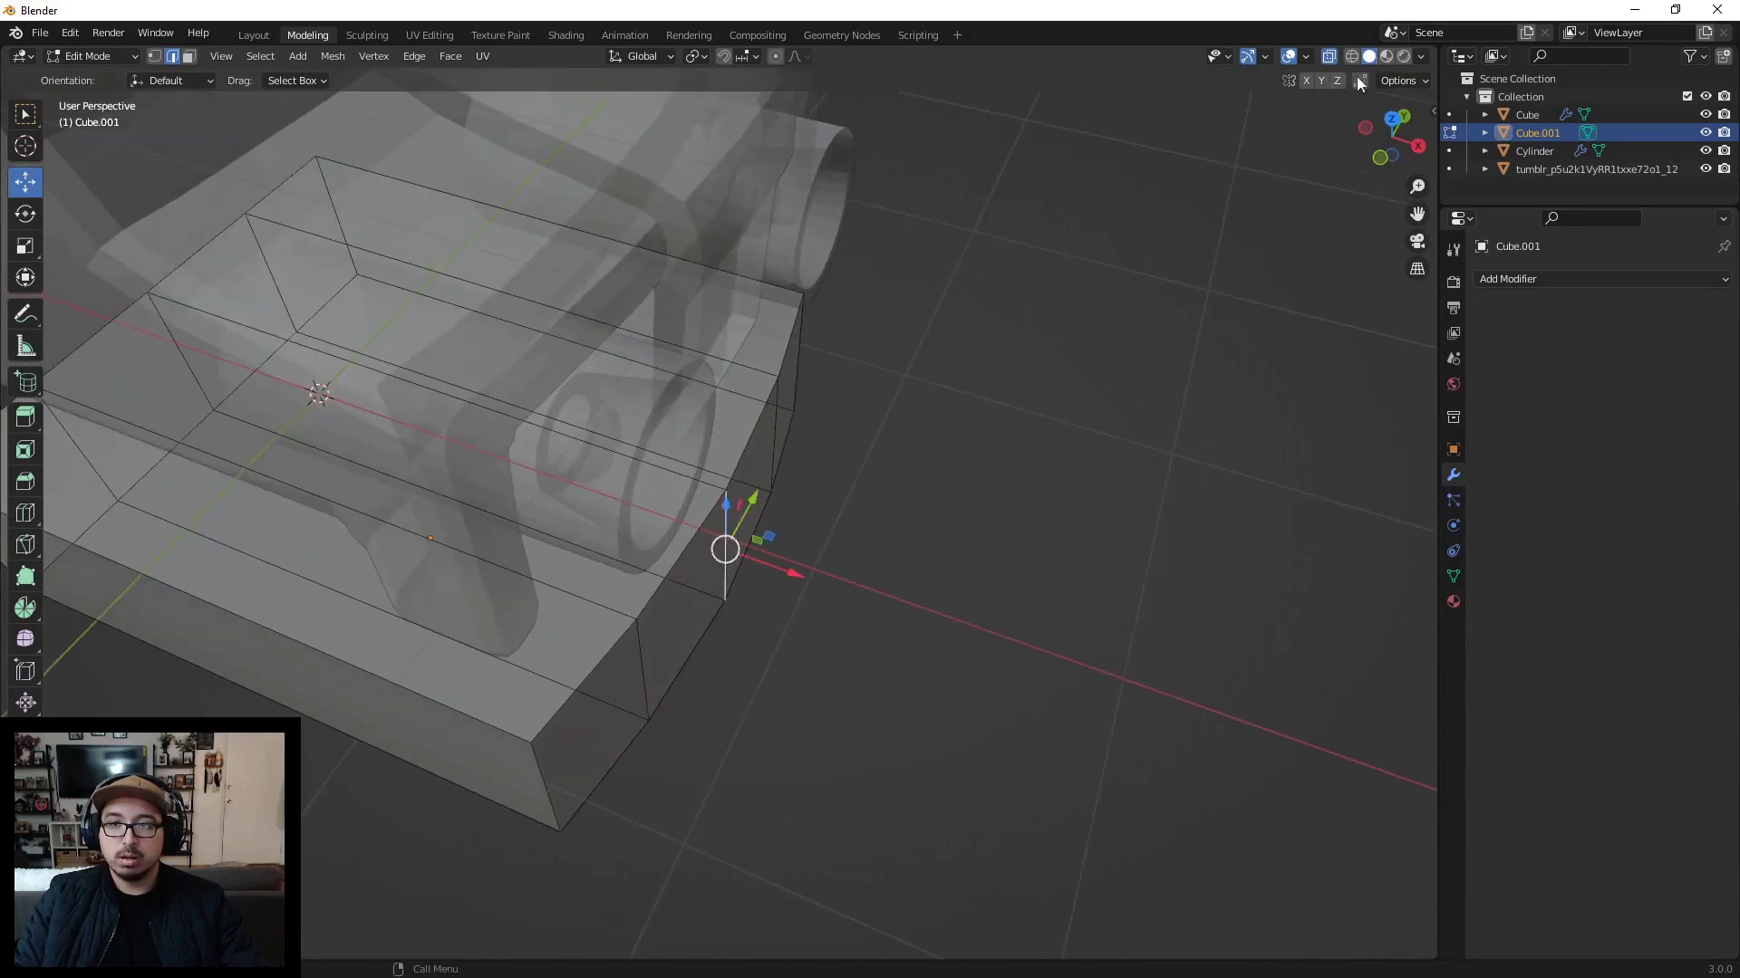
left_click(1393, 118)
scroll(787, 557, "up", 3)
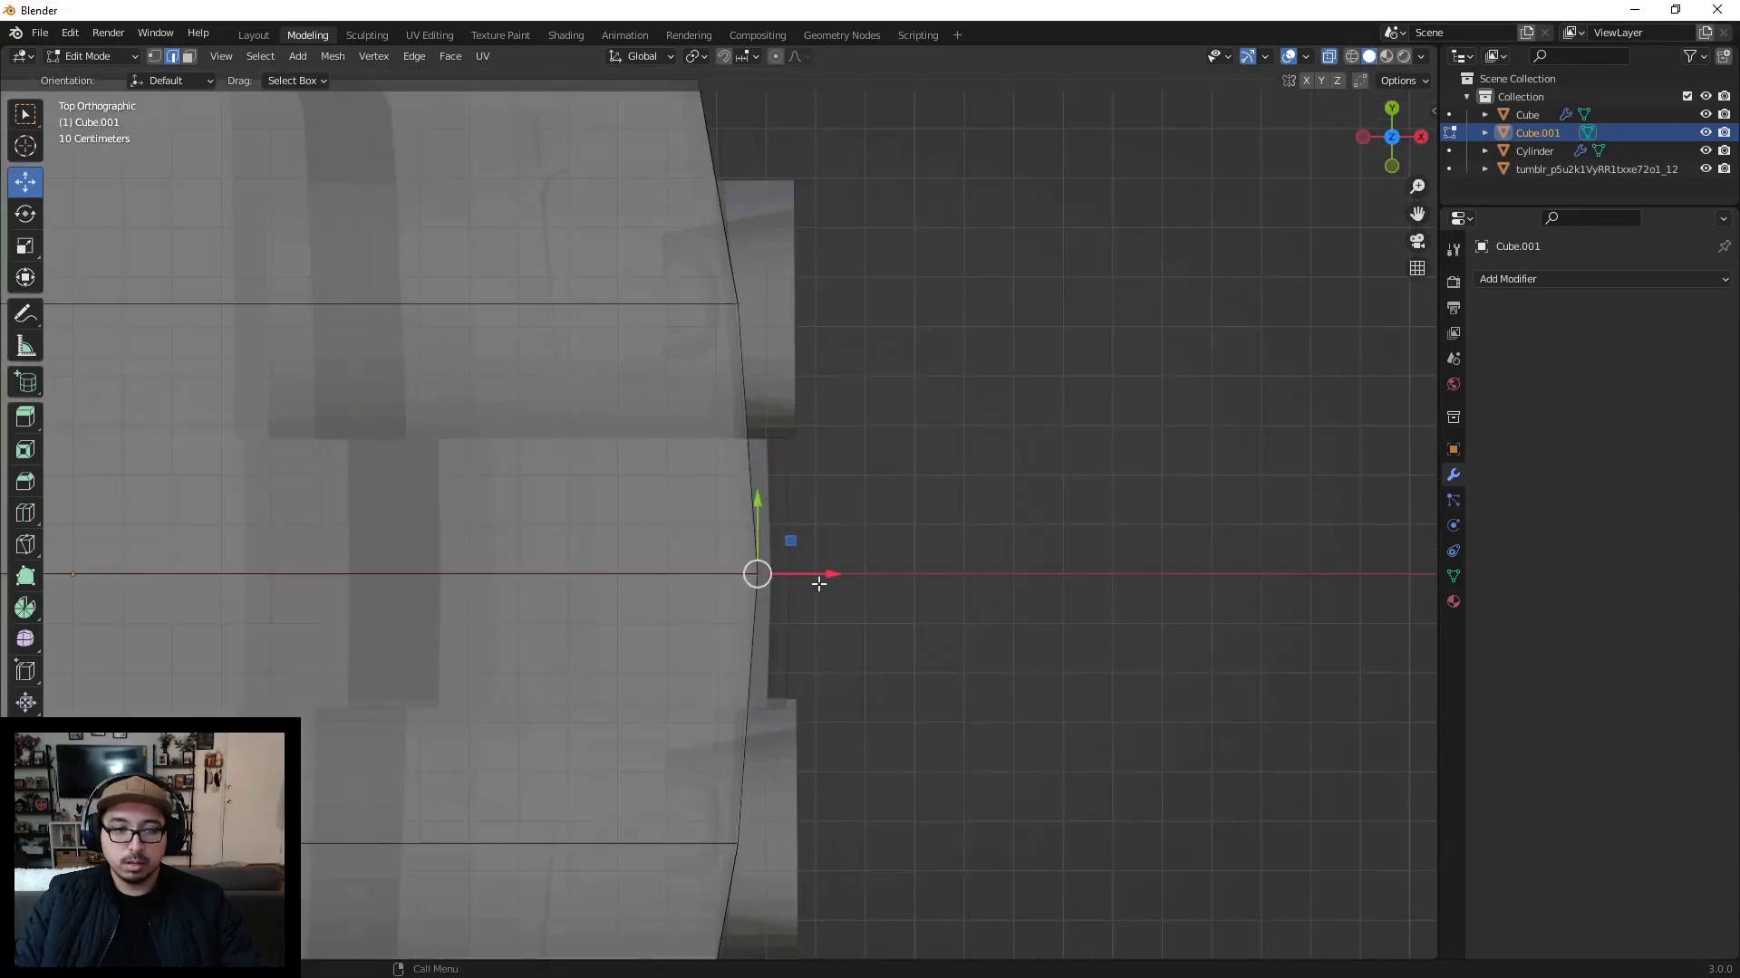
Step: Nudge the middle front edge forward along X
left_click_drag(820, 580, 834, 578)
scroll(833, 578, "down", 1)
scroll(834, 570, "down", 1)
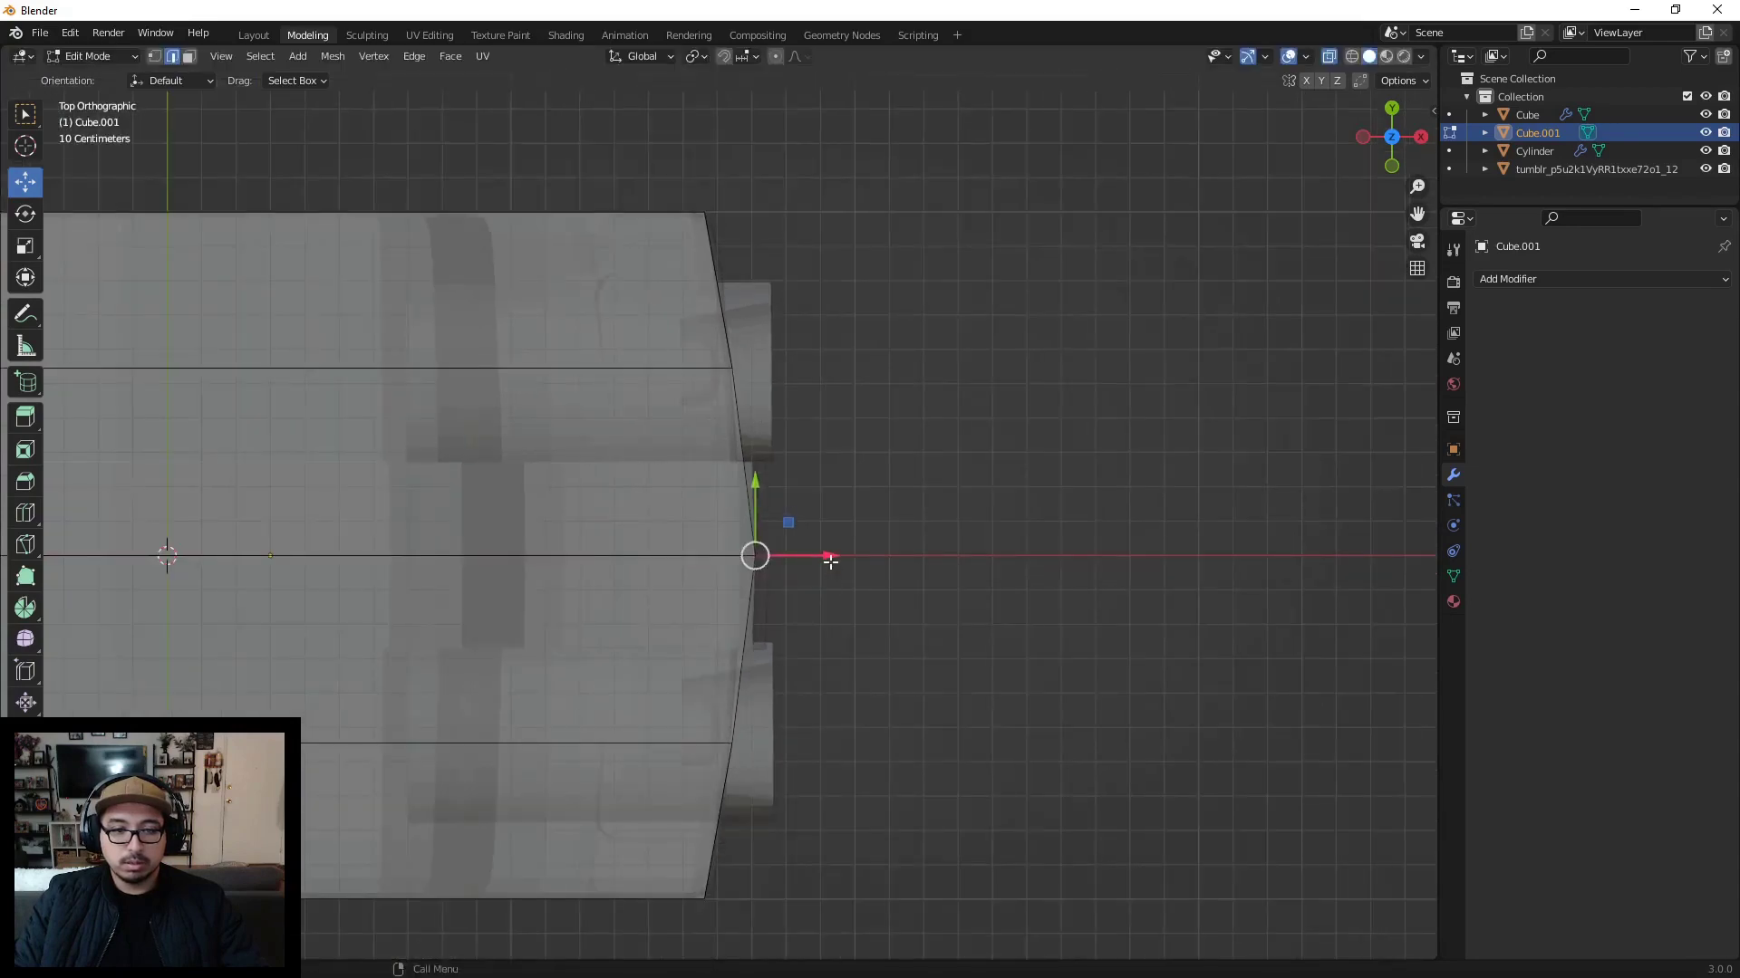
key("g")
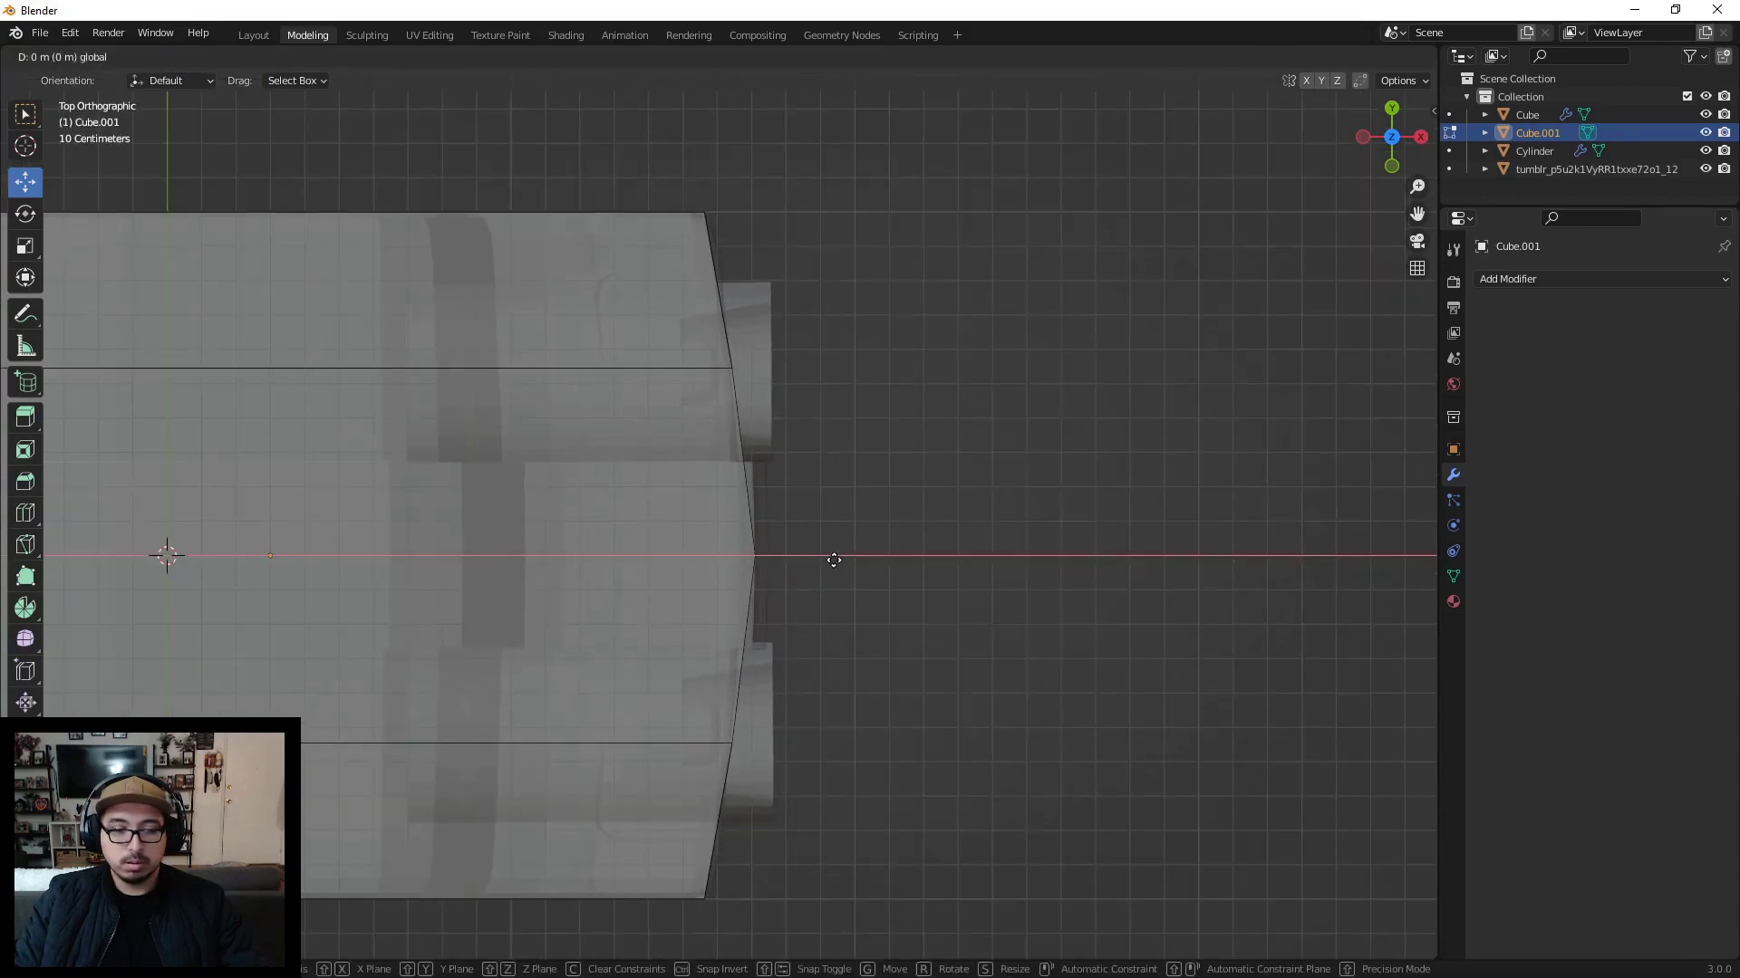
left_click(834, 560)
Step: Move the block's box-selected end edges outward along X in Top view, then turn X-ray off
left_click_drag(691, 796, 761, 701)
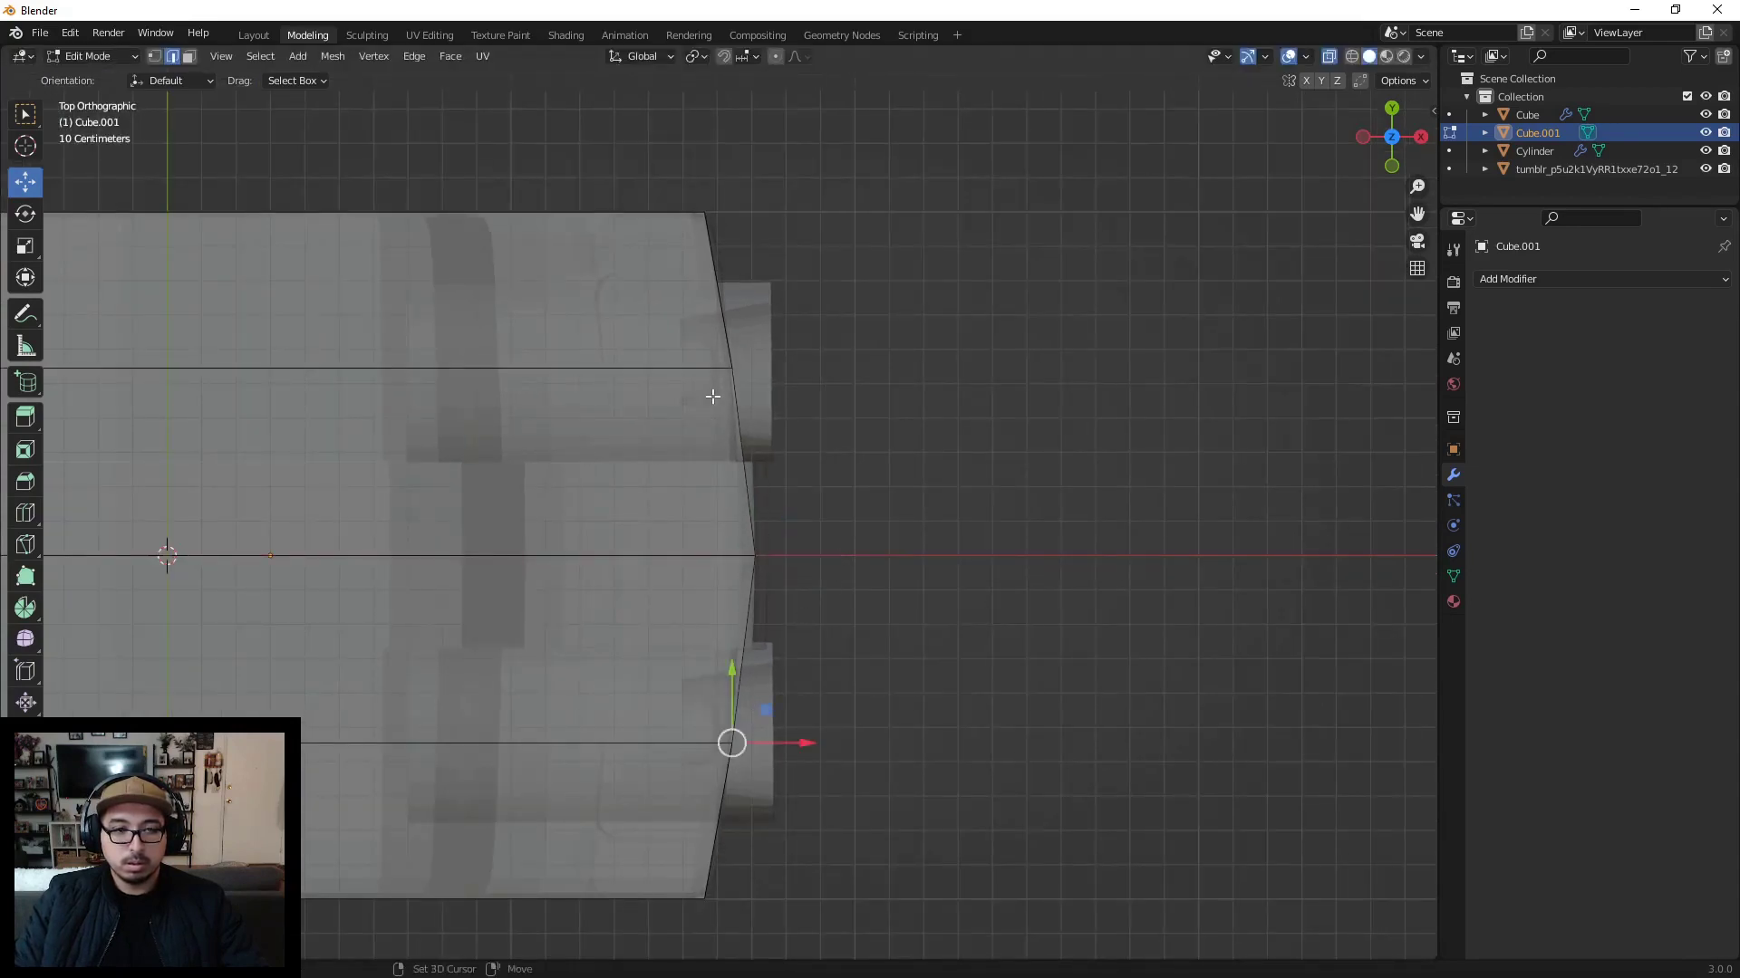
left_click_drag(712, 396, 799, 356, "shift")
middle_click_drag(802, 560, 687, 435)
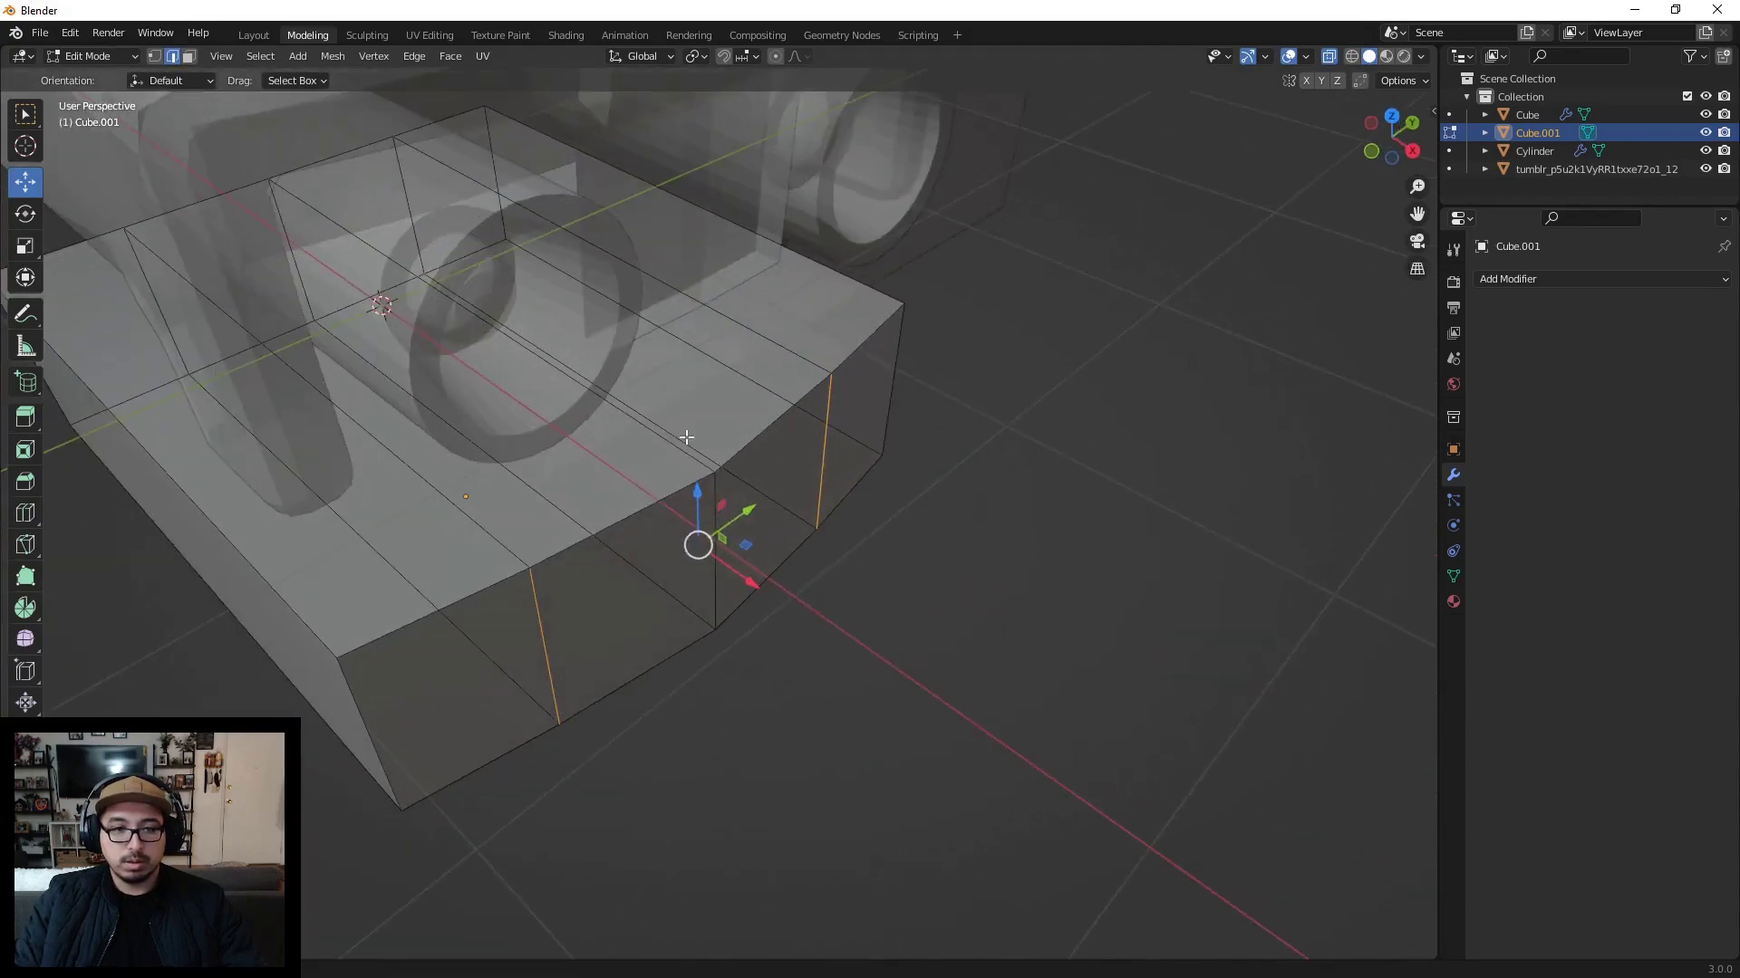
left_click(1396, 118)
left_click_drag(795, 560, 810, 557)
middle_click_drag(961, 609, 710, 588)
left_click(1328, 57)
scroll(760, 541, "down", 4)
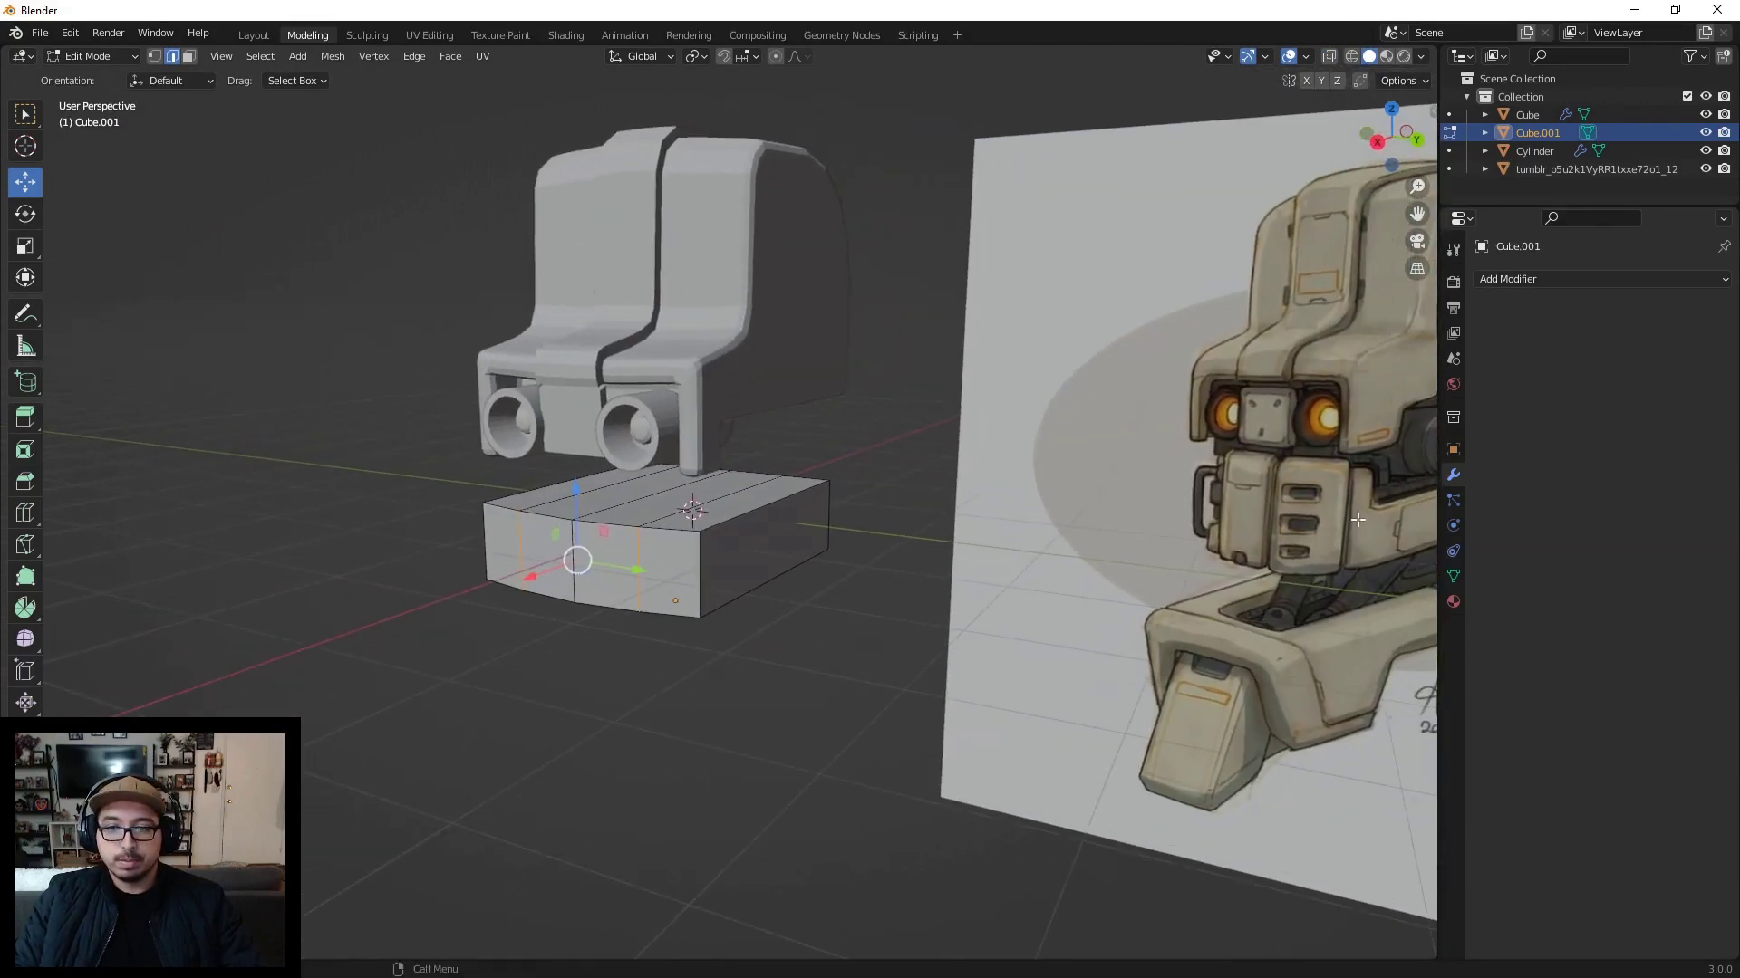
middle_click_drag(1383, 510, 694, 527)
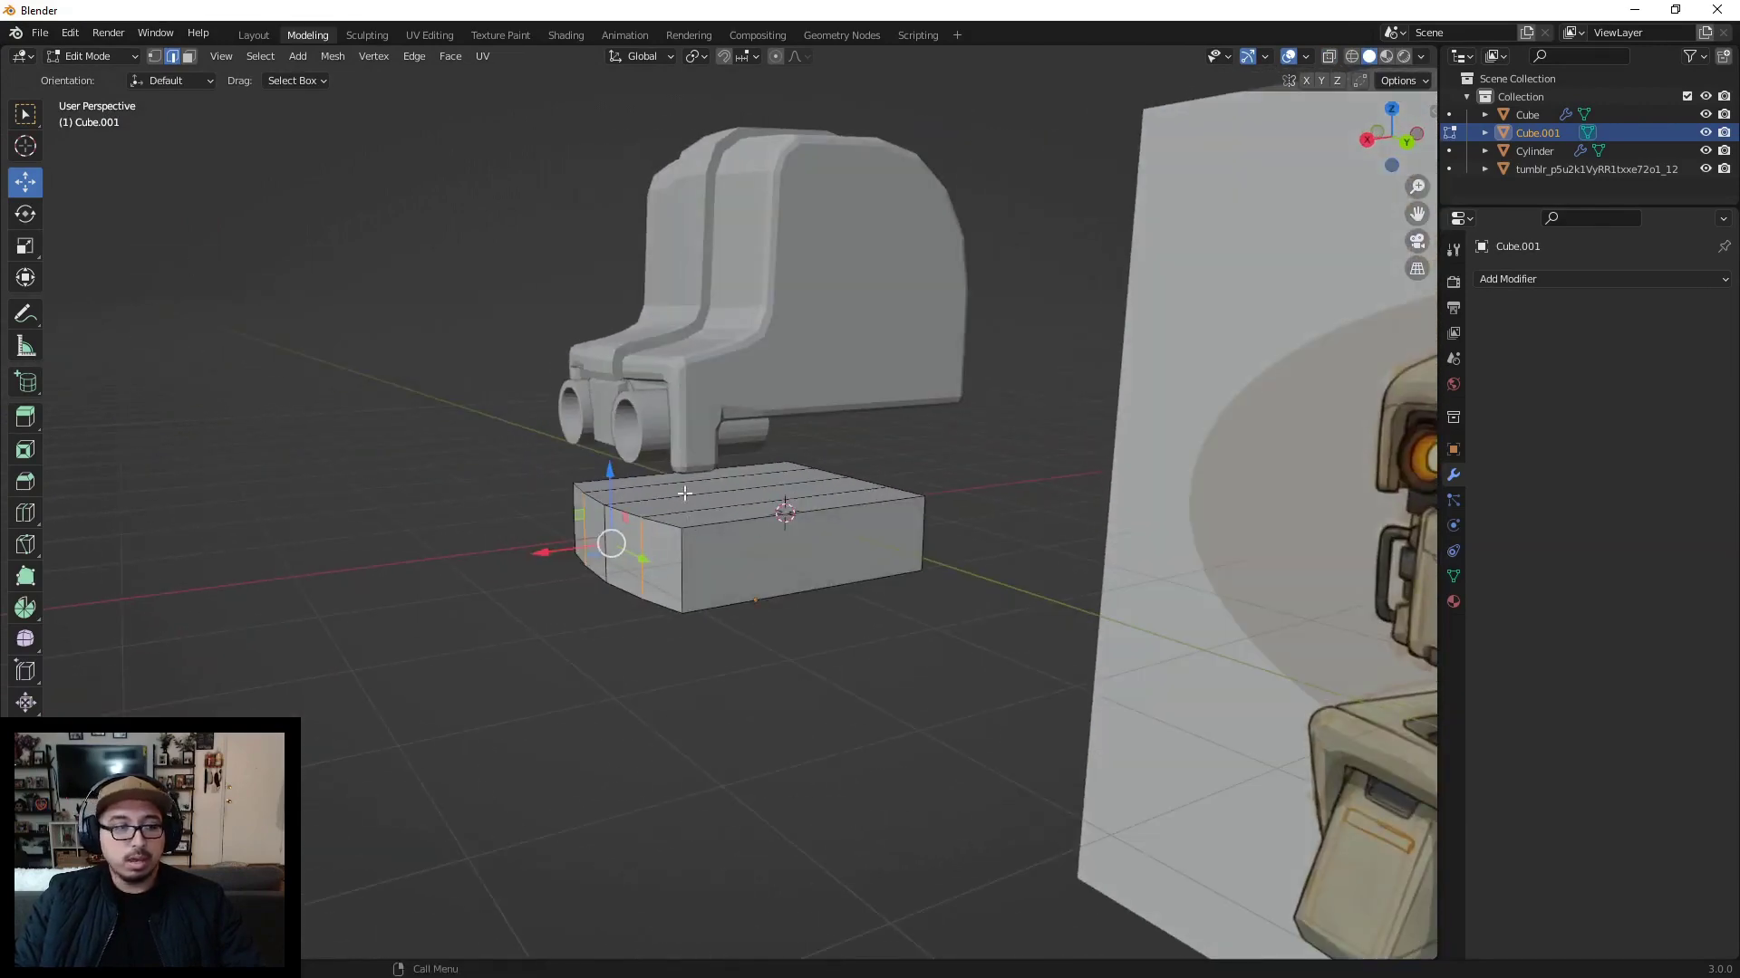
Step: Add a new edge loop near the base block's front end
key("ctrl+r")
left_click(684, 497)
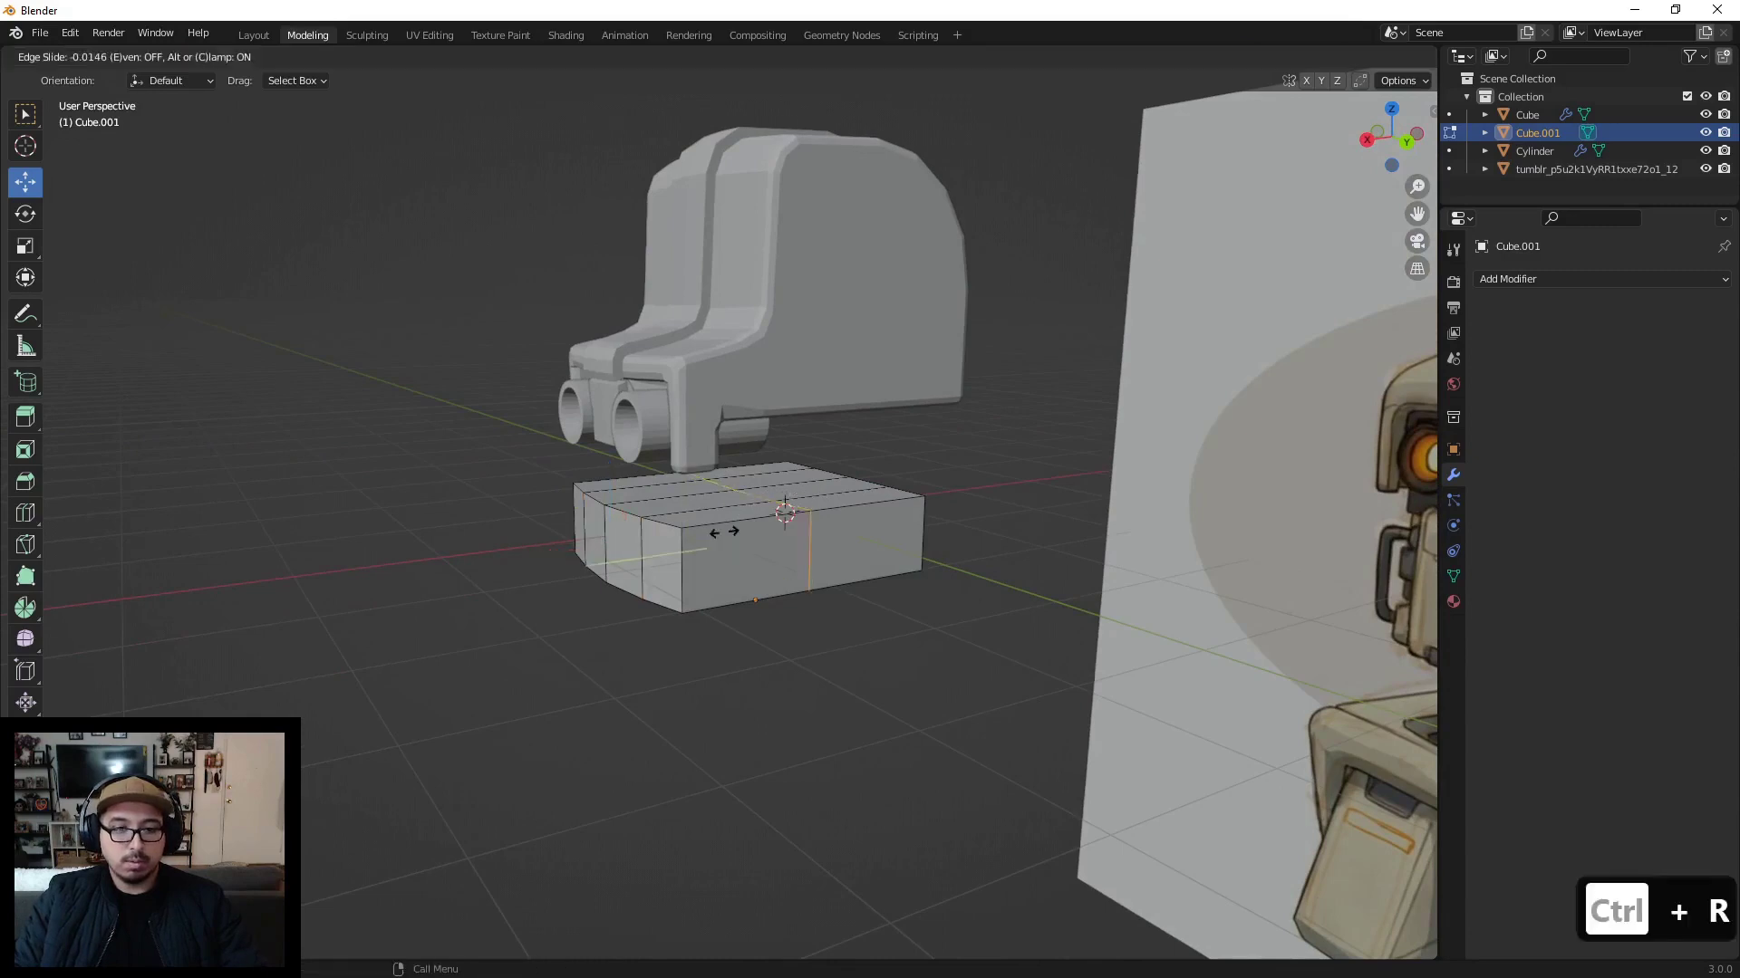
left_click(609, 529)
middle_click_drag(906, 523, 960, 519)
middle_click_drag(960, 518, 871, 494, "shift")
scroll(726, 492, "up", 4)
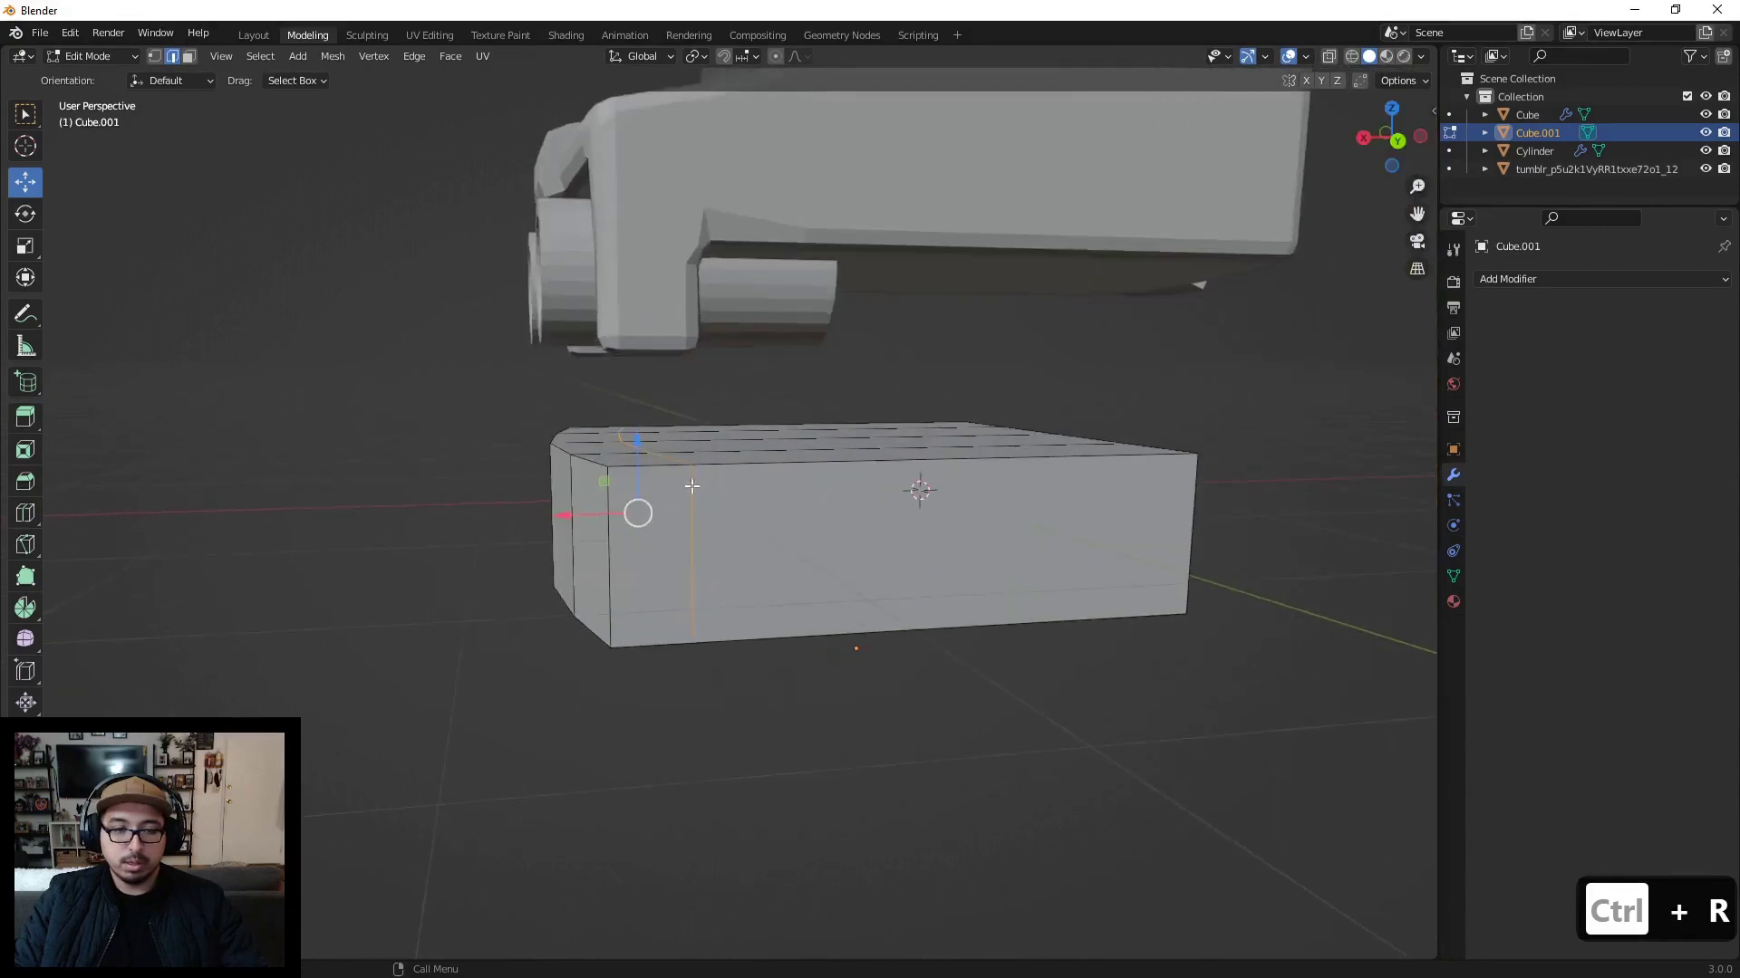
middle_click_drag(692, 486, 663, 519)
Step: Shift the new edge loop left along X to form a beveled corner
left_click_drag(604, 437, 579, 436)
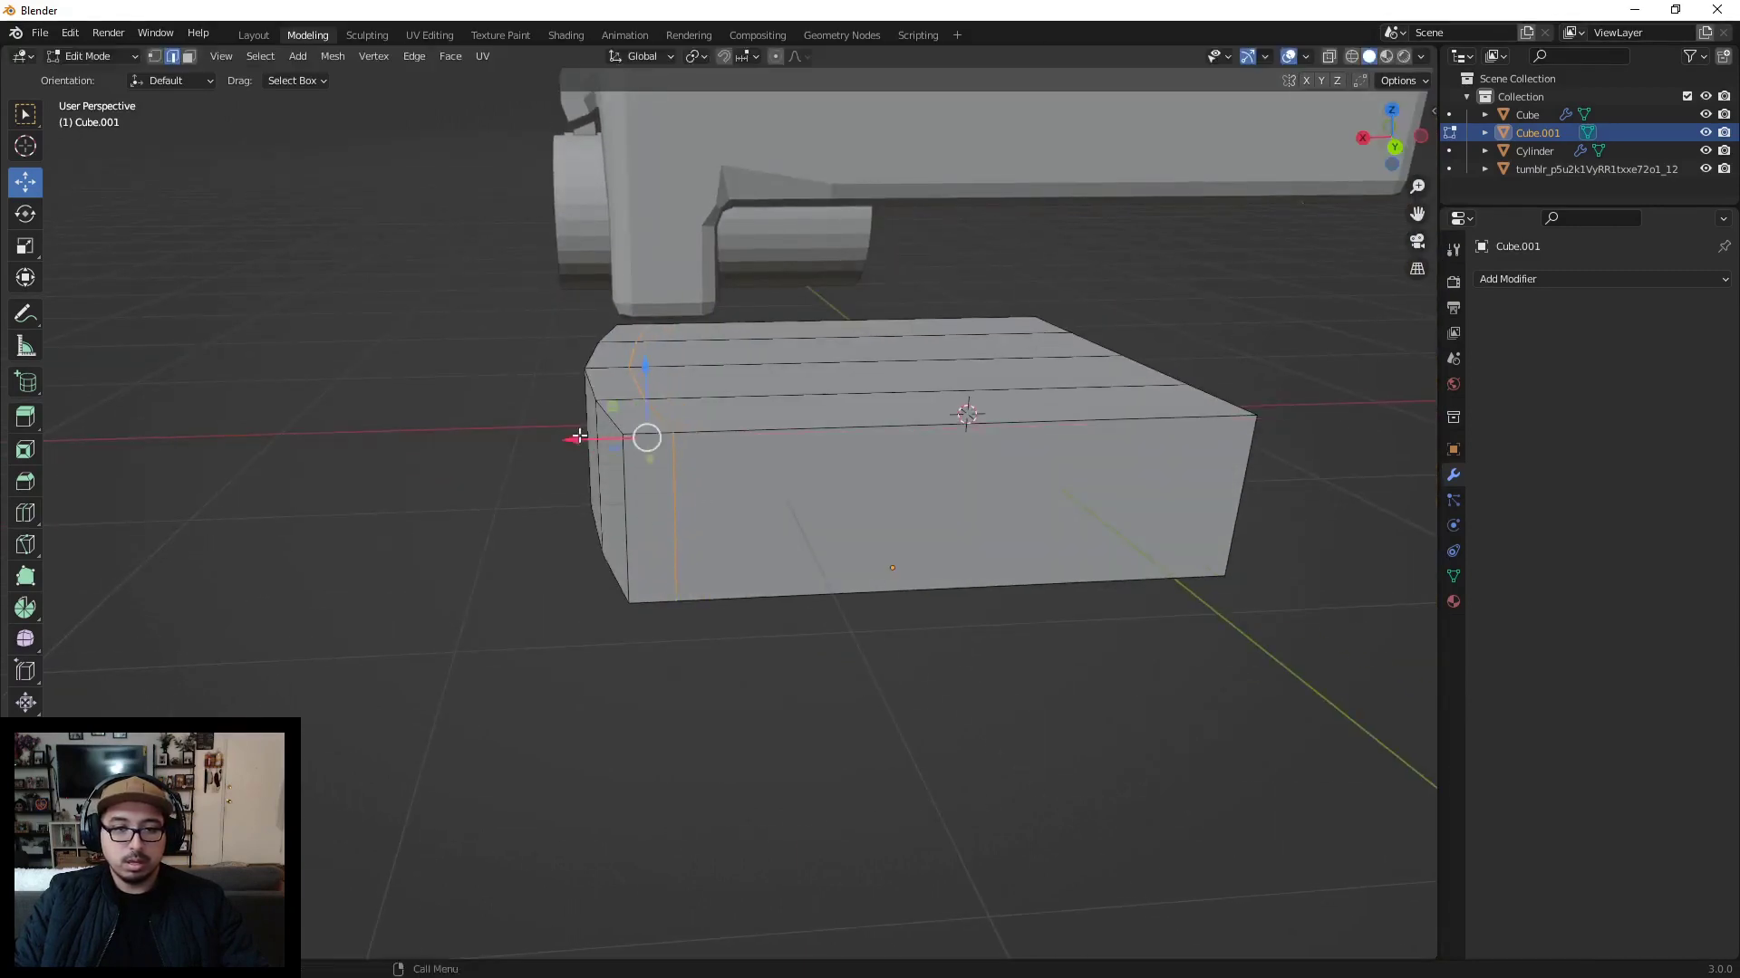
scroll(952, 409, "down", 5)
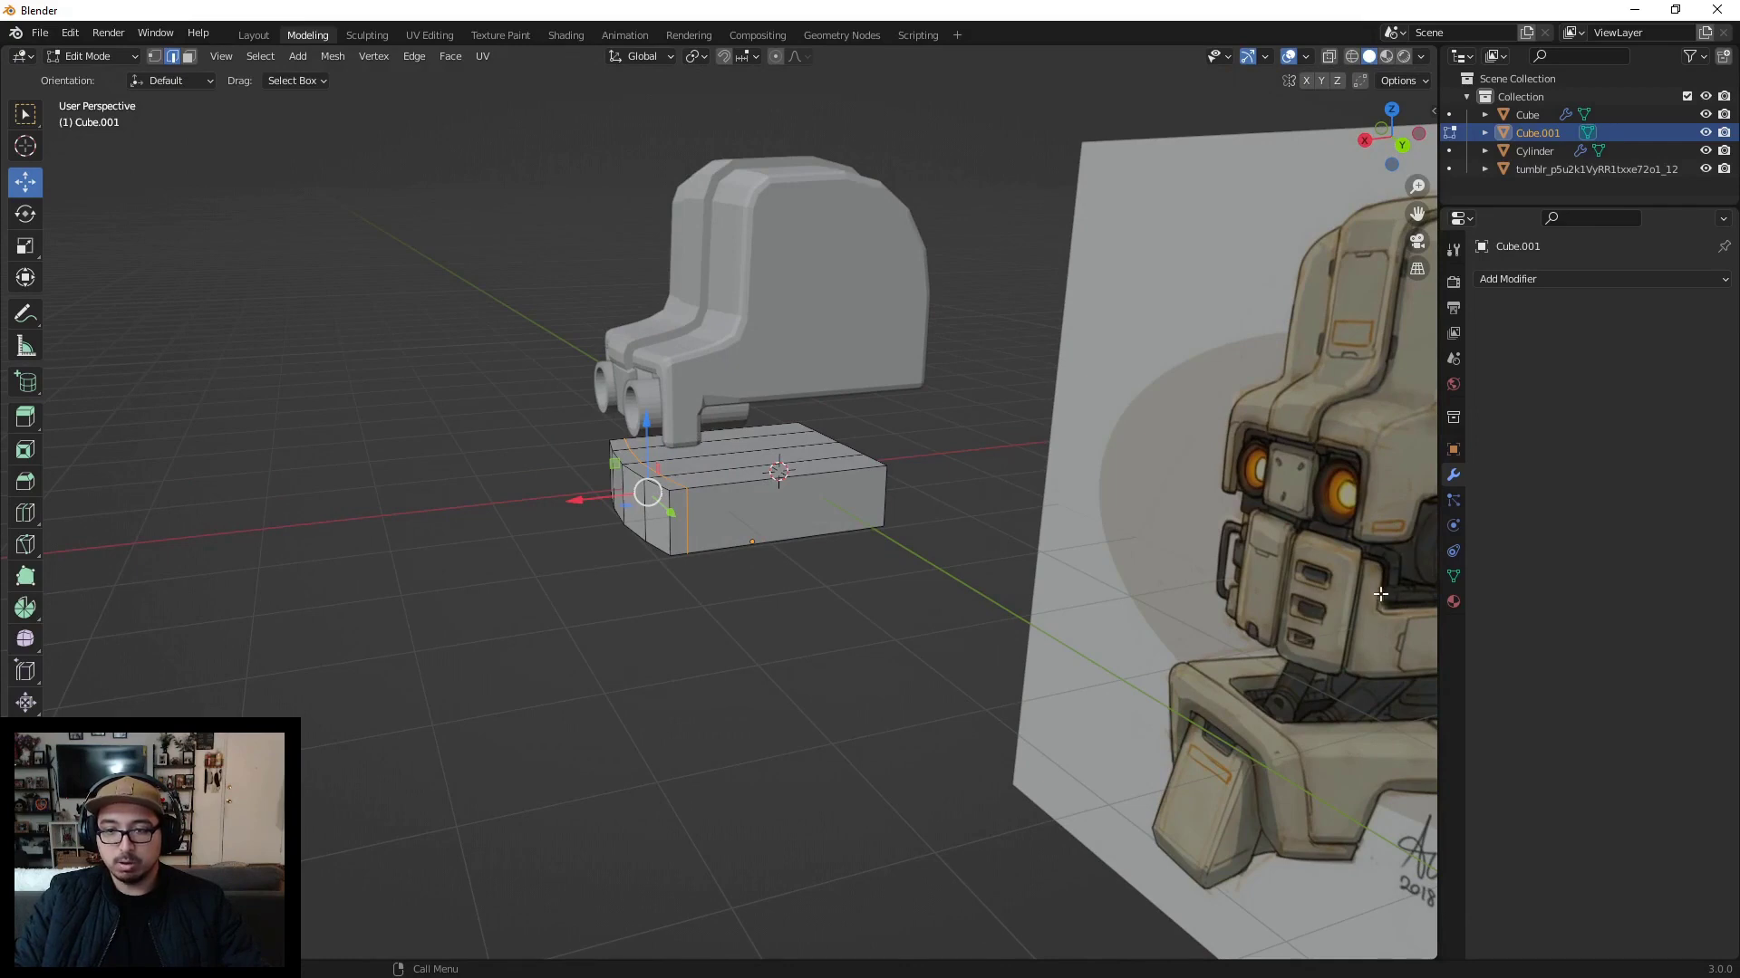
scroll(641, 492, "up", 2)
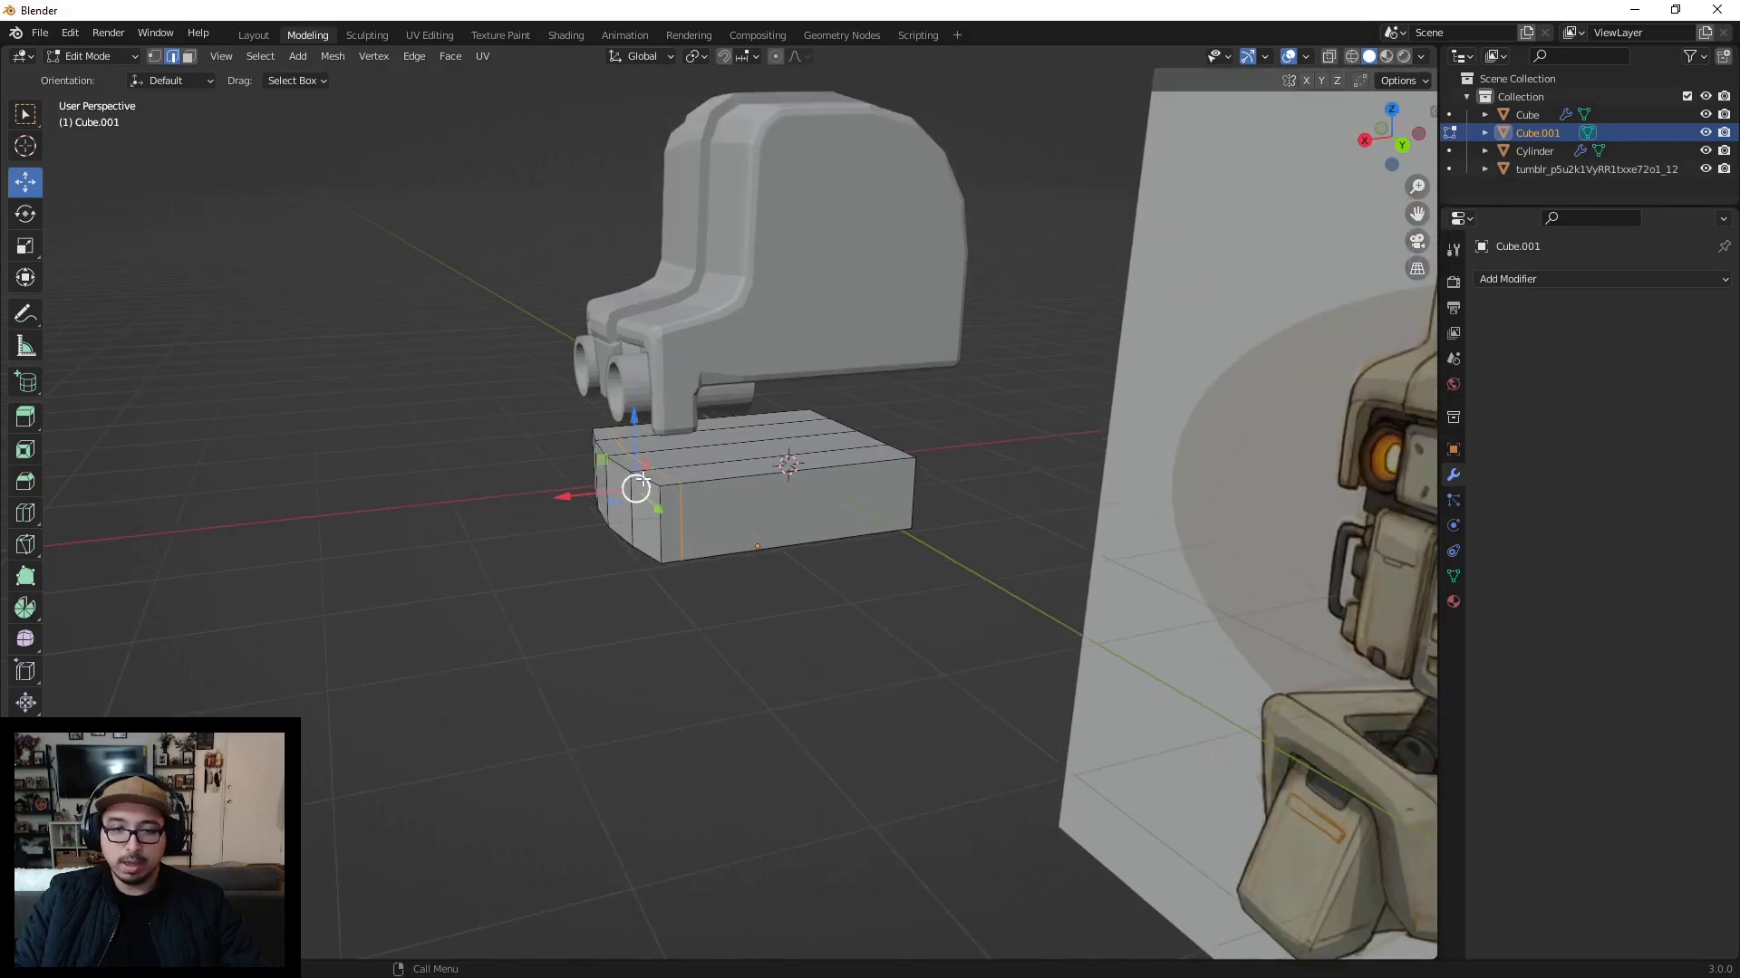
scroll(580, 526, "up", 2)
middle_click_drag(348, 454, 511, 456, "shift")
scroll(560, 494, "up", 3)
middle_click_drag(648, 480, 913, 543, "shift")
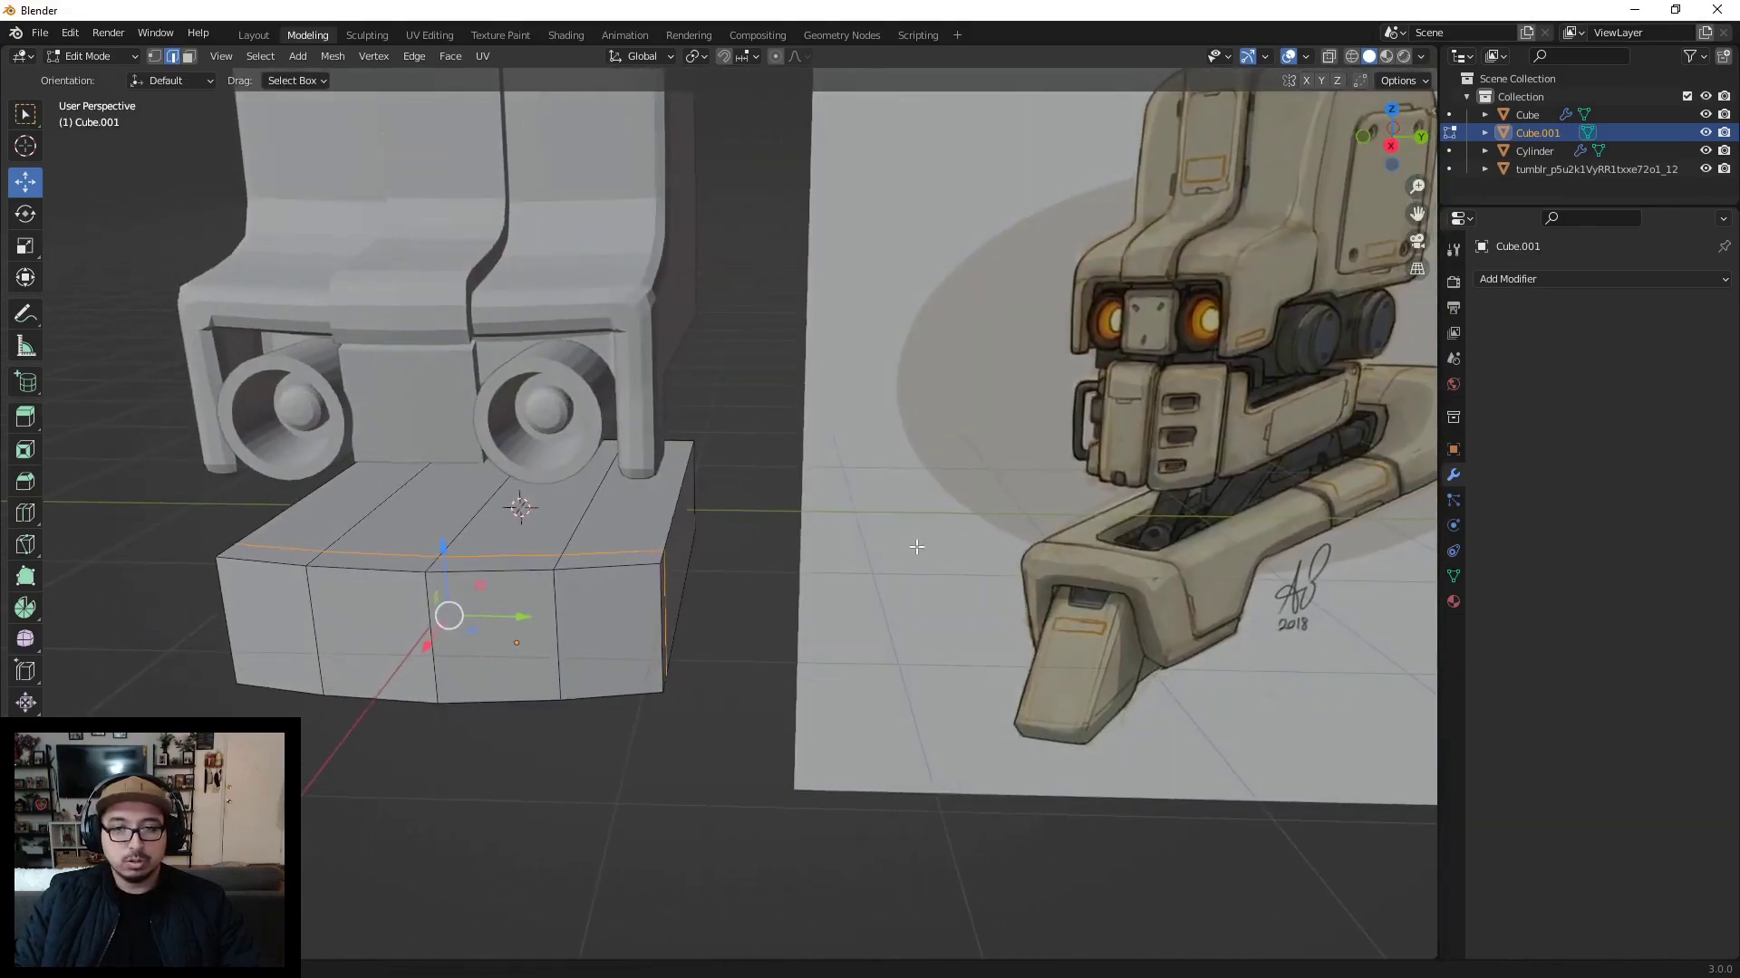
Step: Extrude the three top-front faces of the base upward into a lip
key("3")
left_click(576, 560)
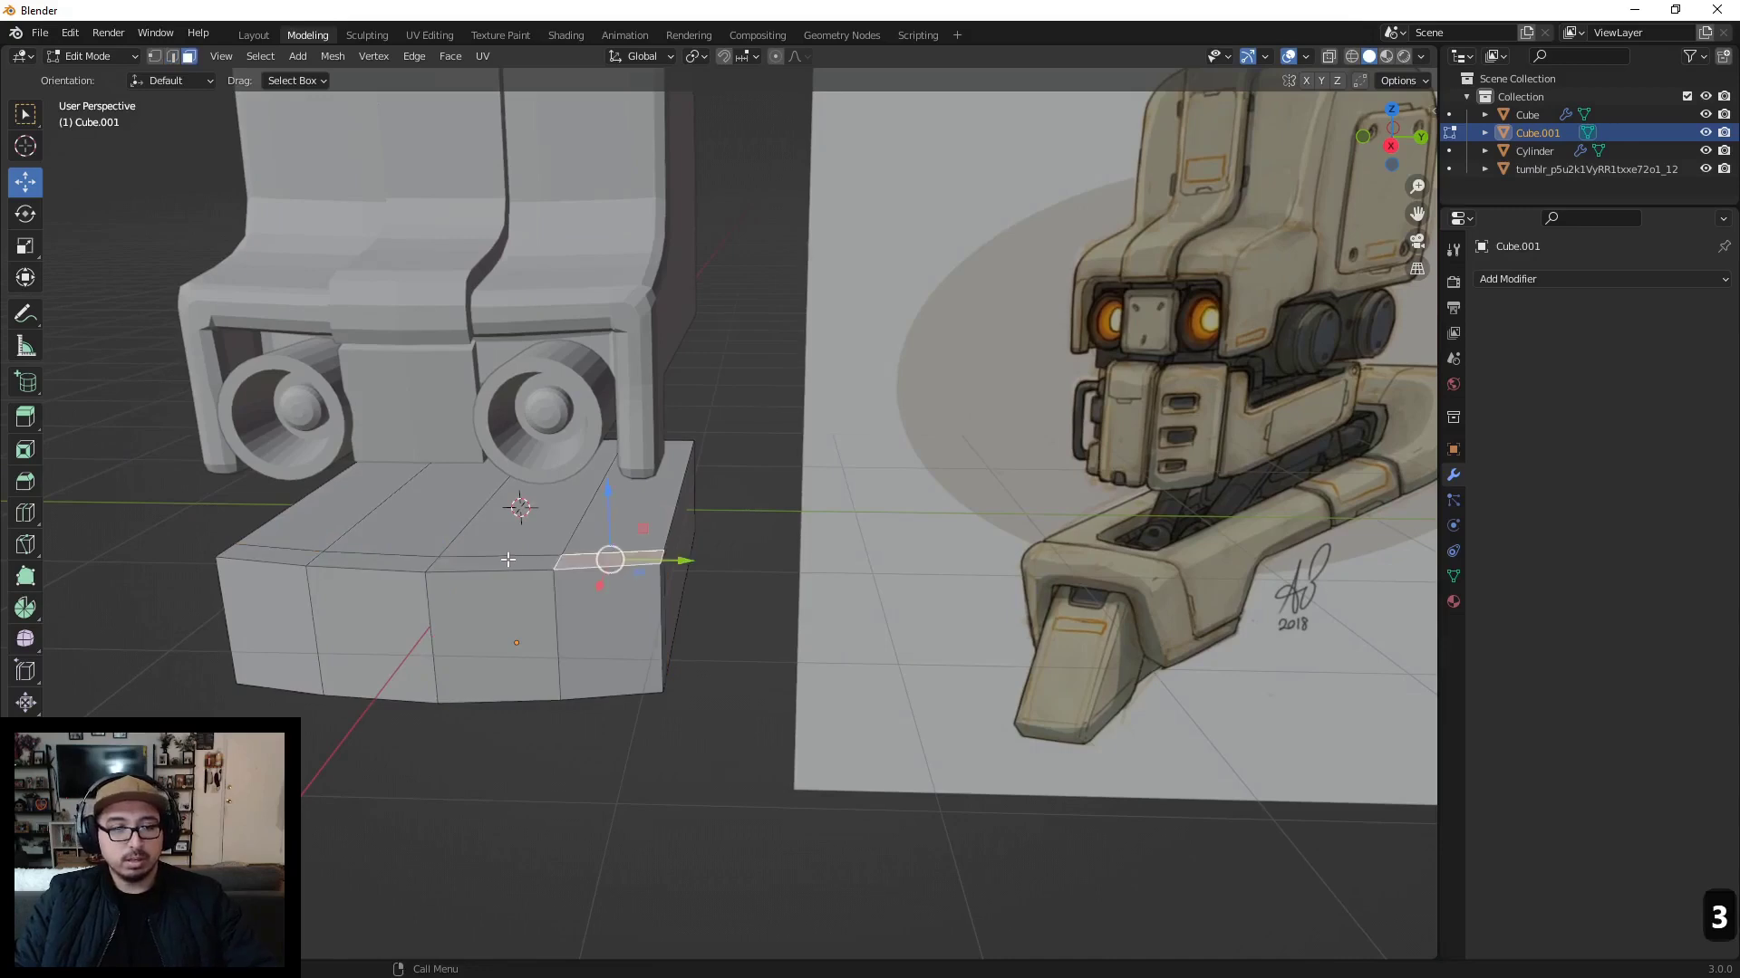
left_click(508, 561, "shift")
left_click(329, 553, "shift")
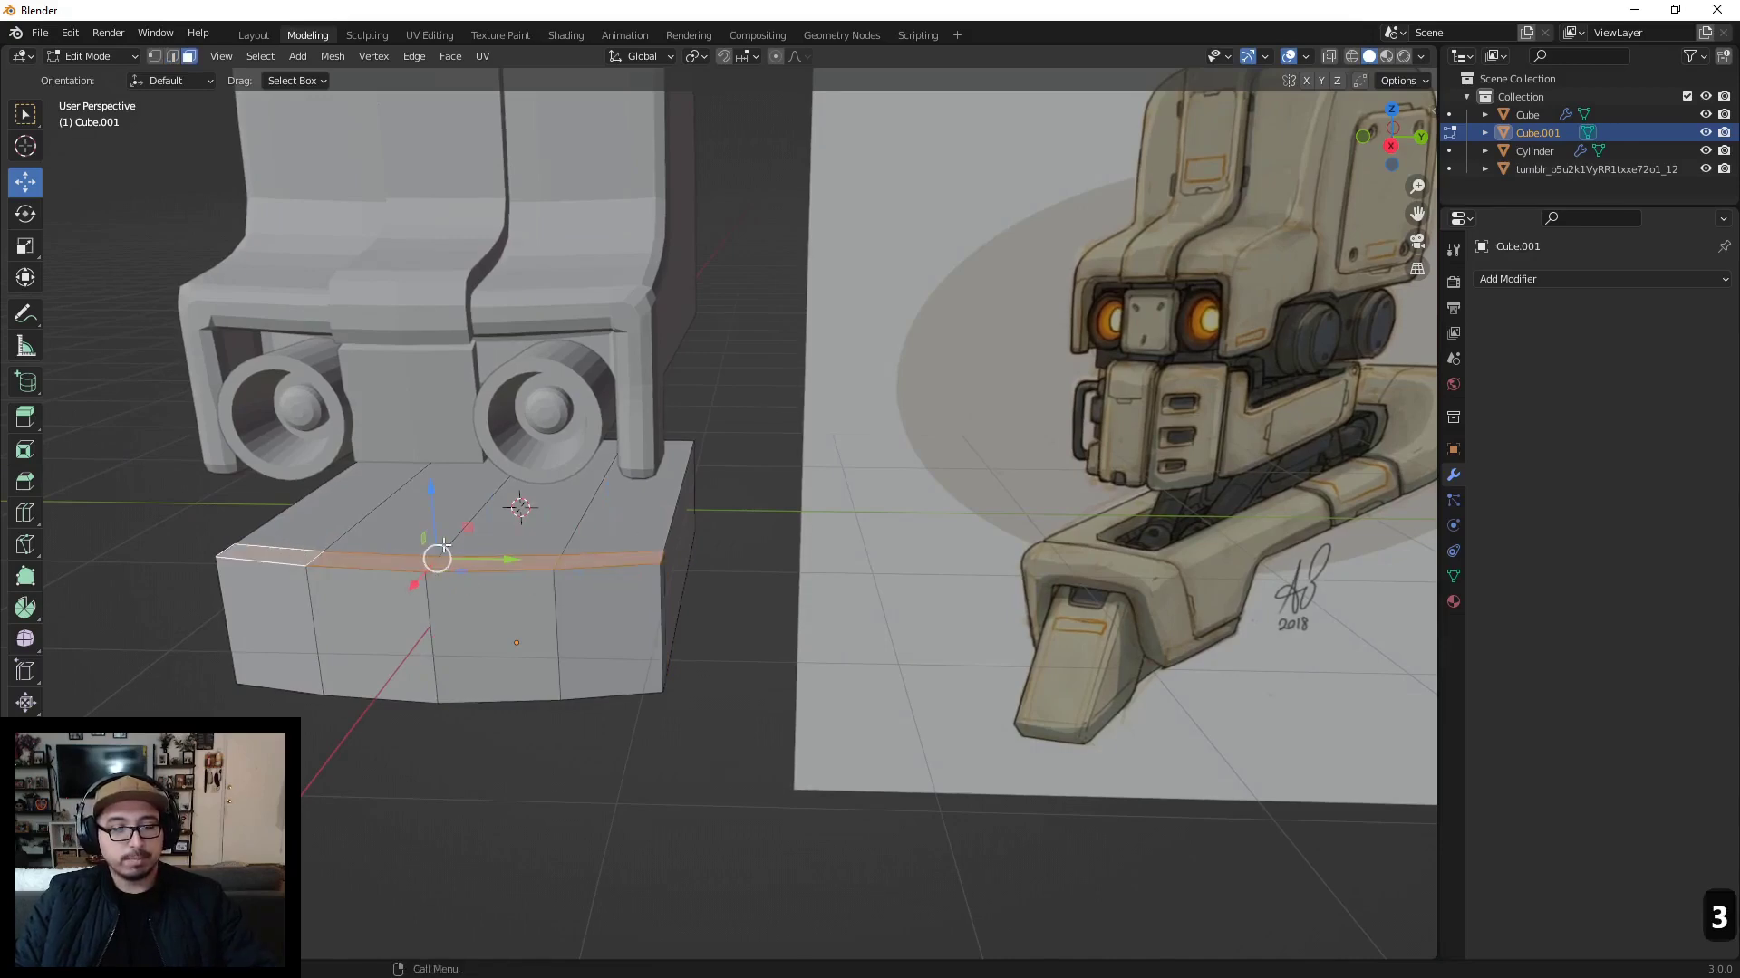
key("e")
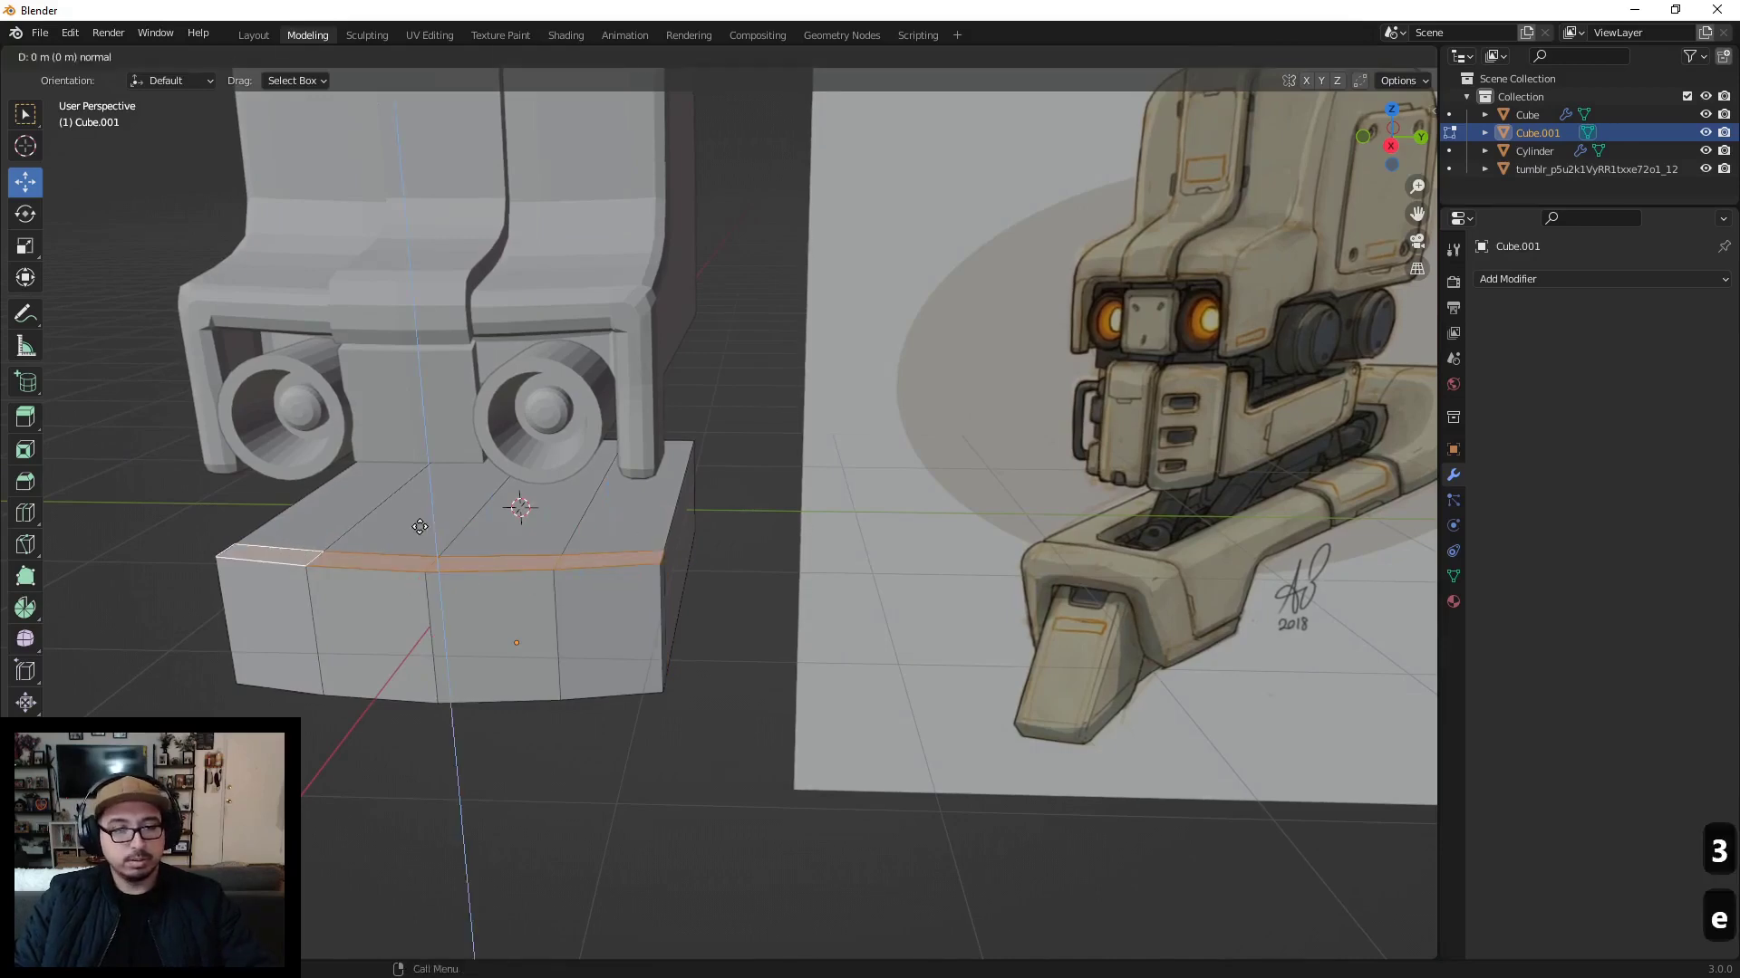
left_click(420, 470)
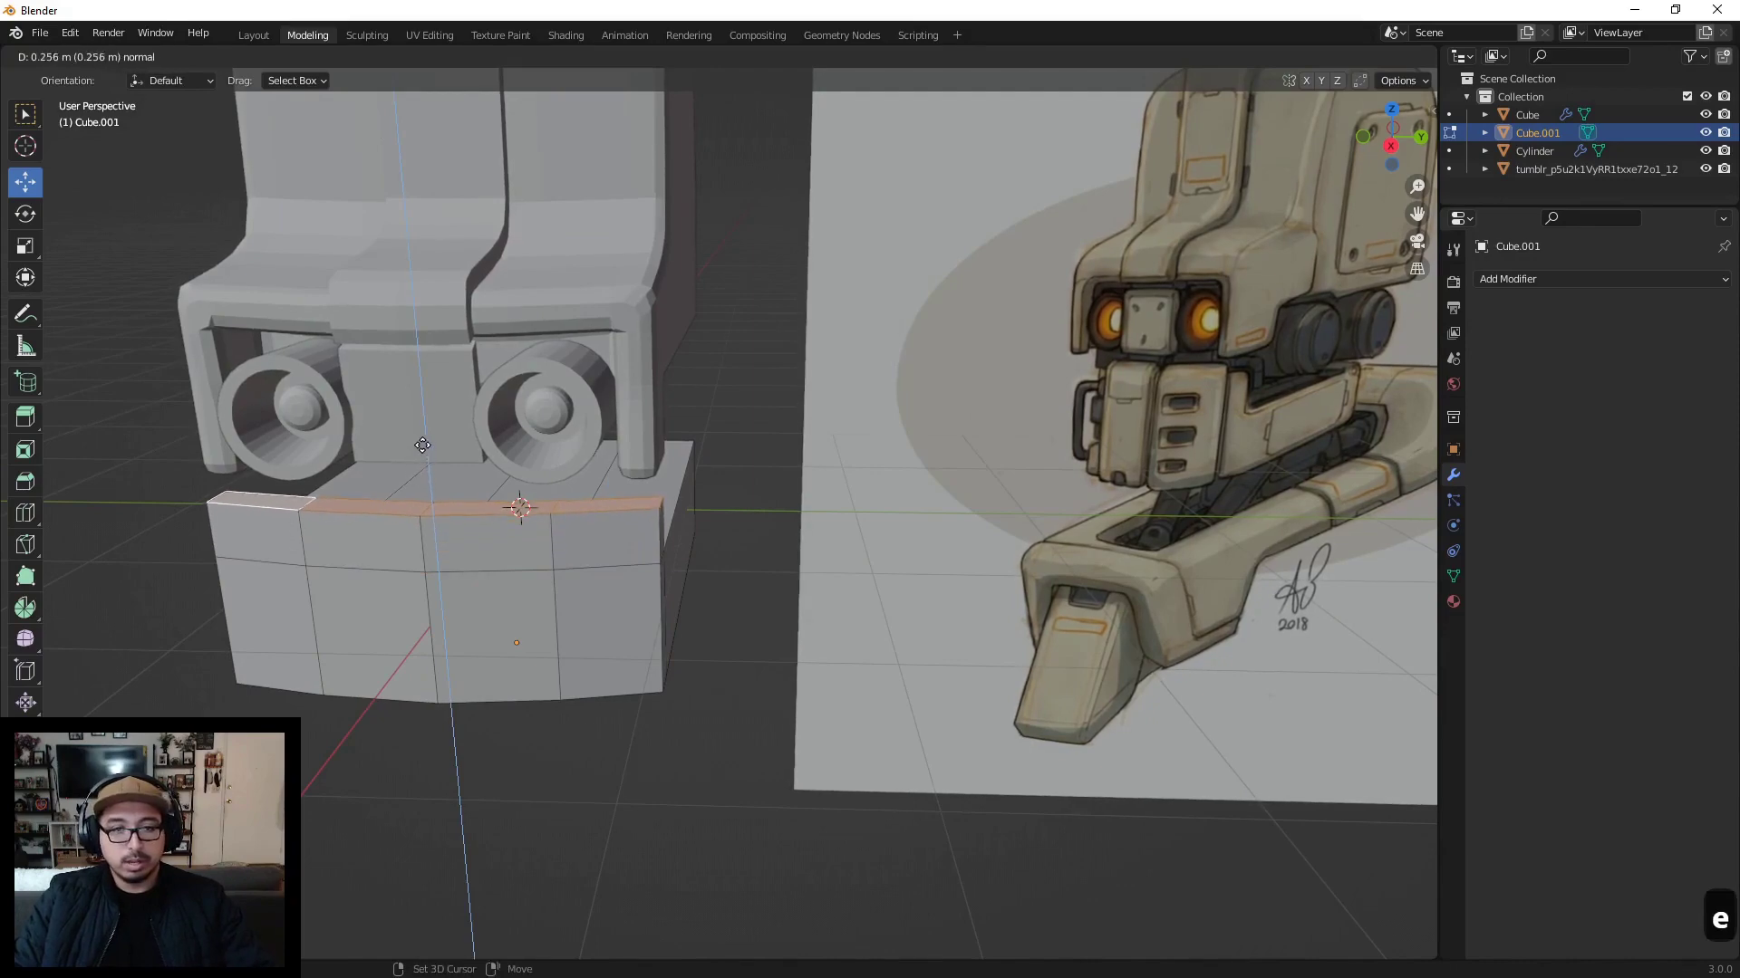
middle_click_drag(425, 471, 652, 578)
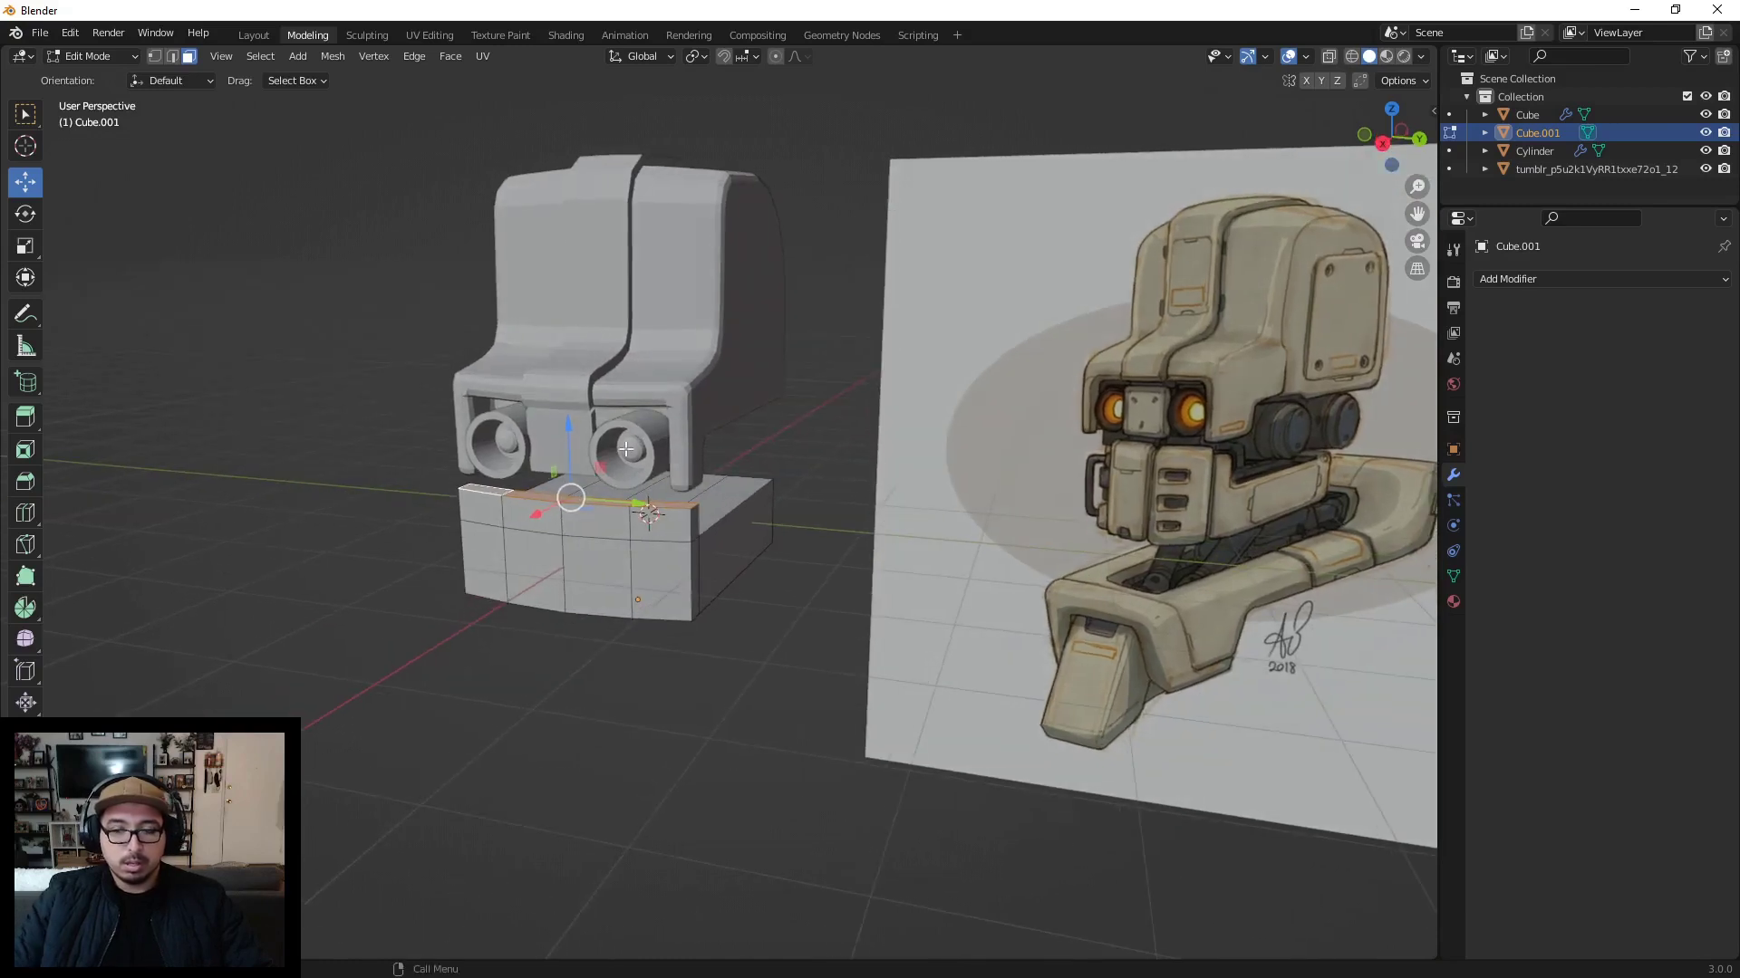
Step: Add two vertical loop cuts across the block's front, one centred, one near the left
key("ctrl+r")
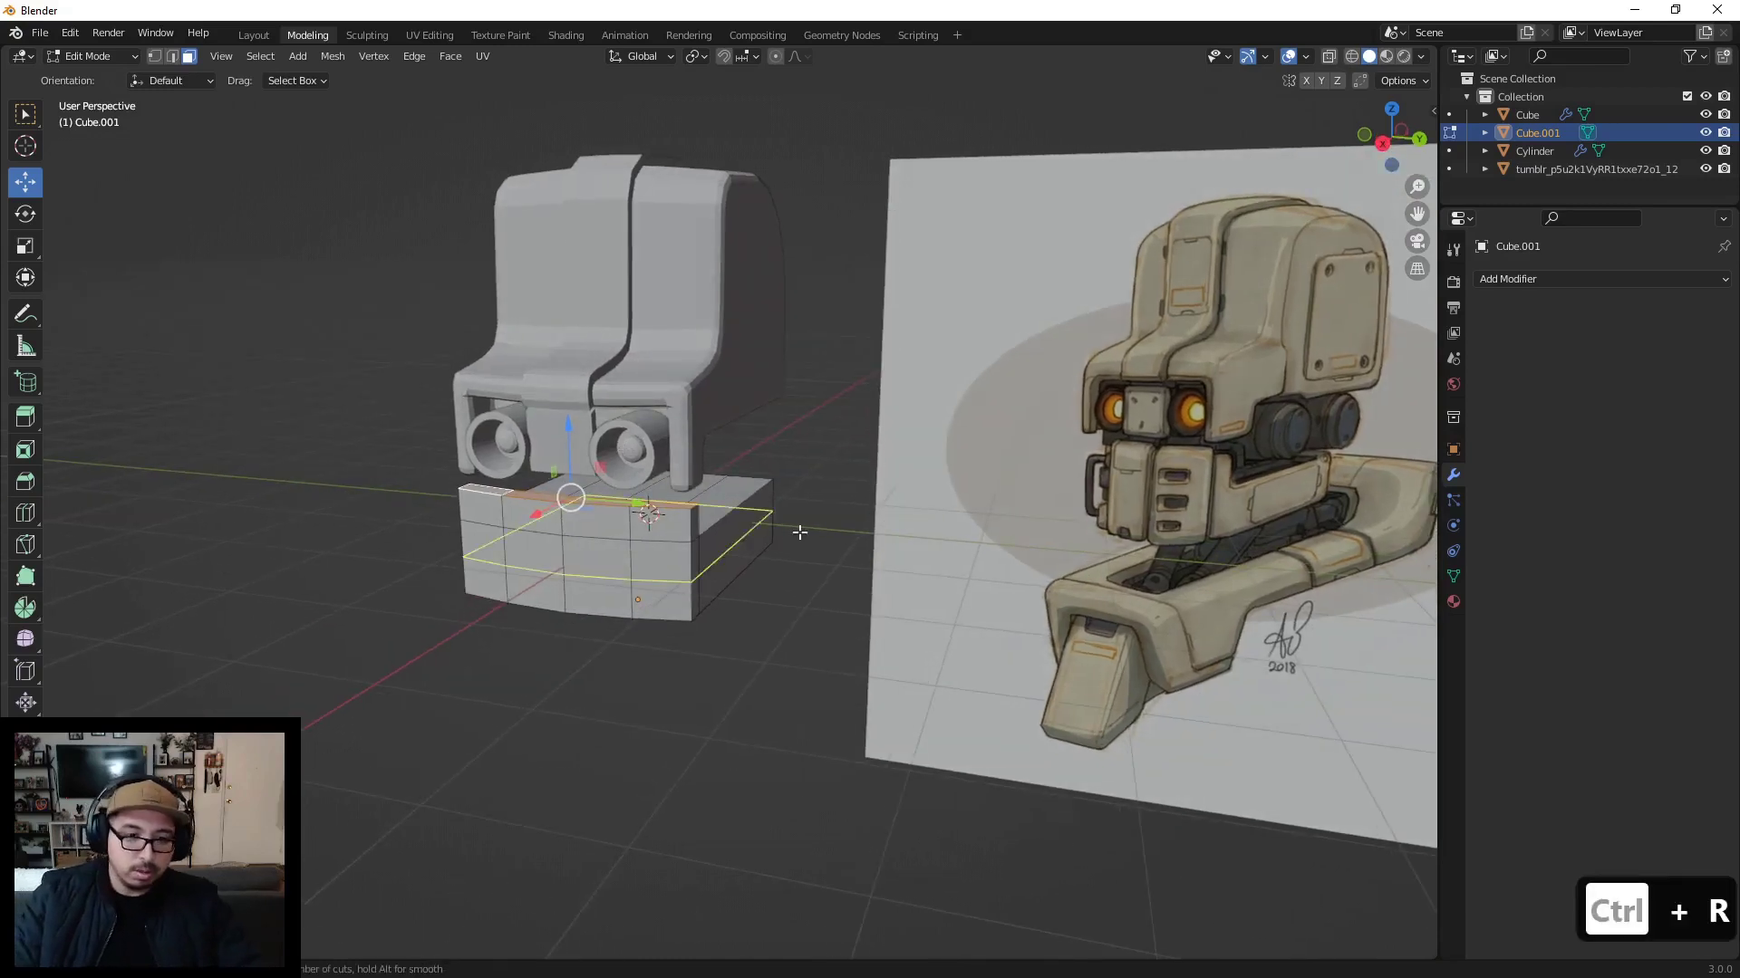
left_click(674, 514)
right_click(626, 513)
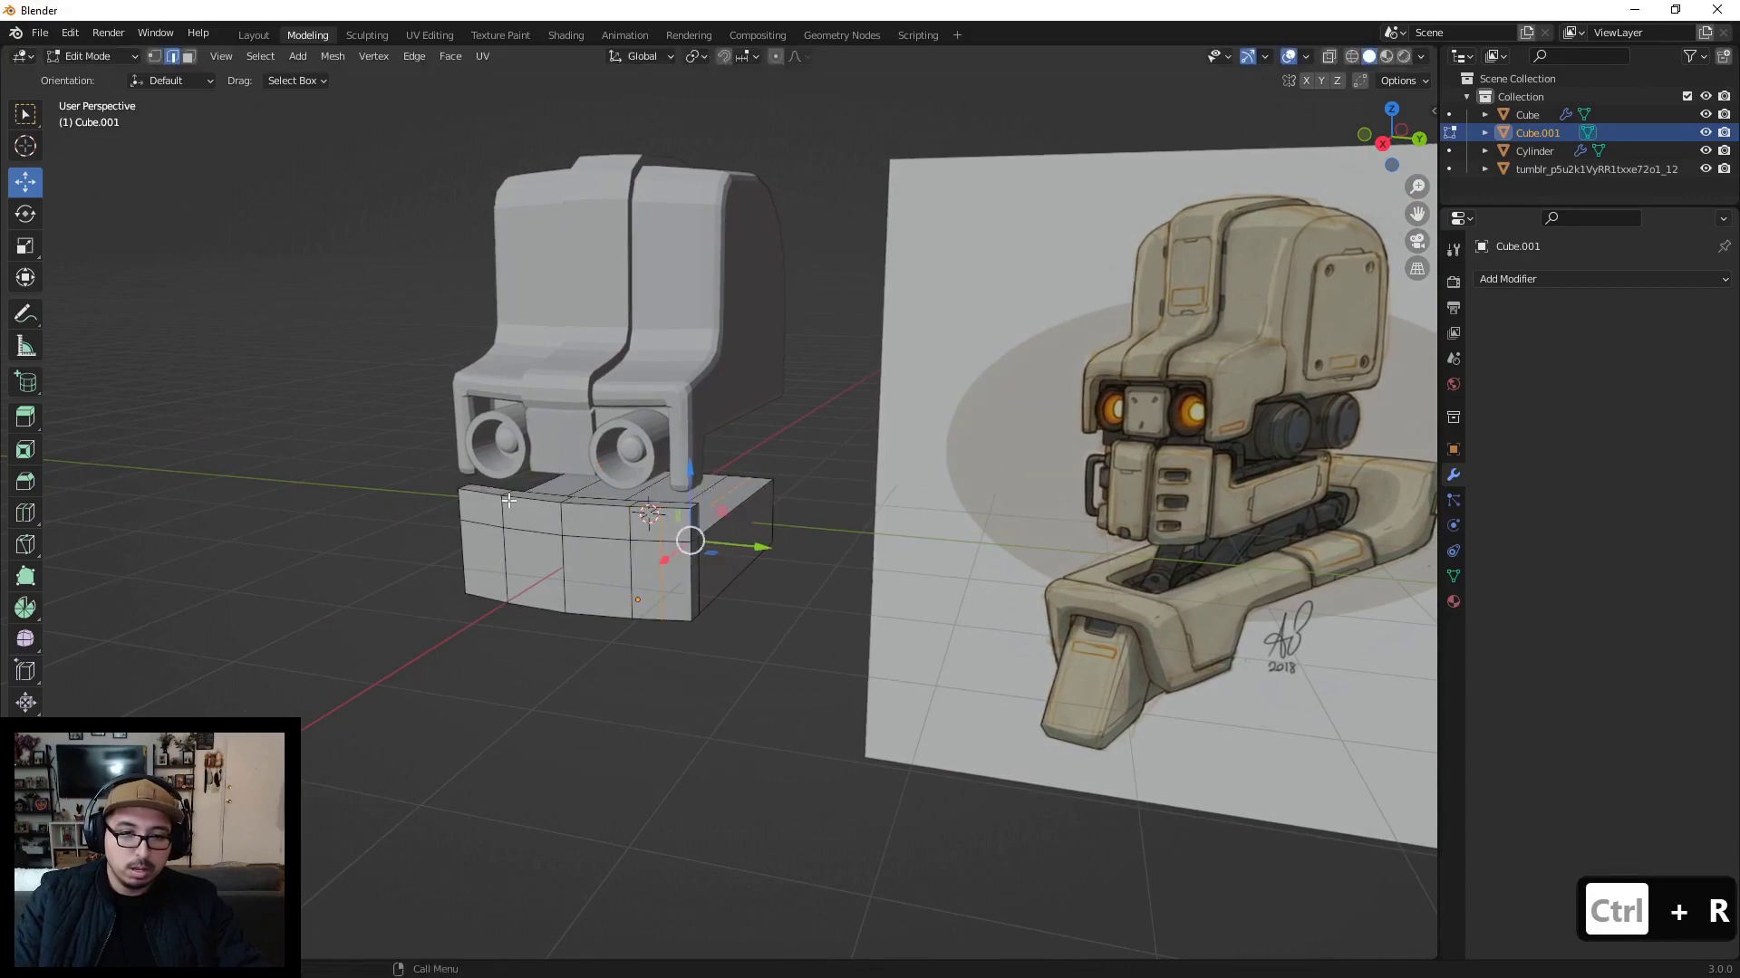
middle_click_drag(508, 501, 608, 508)
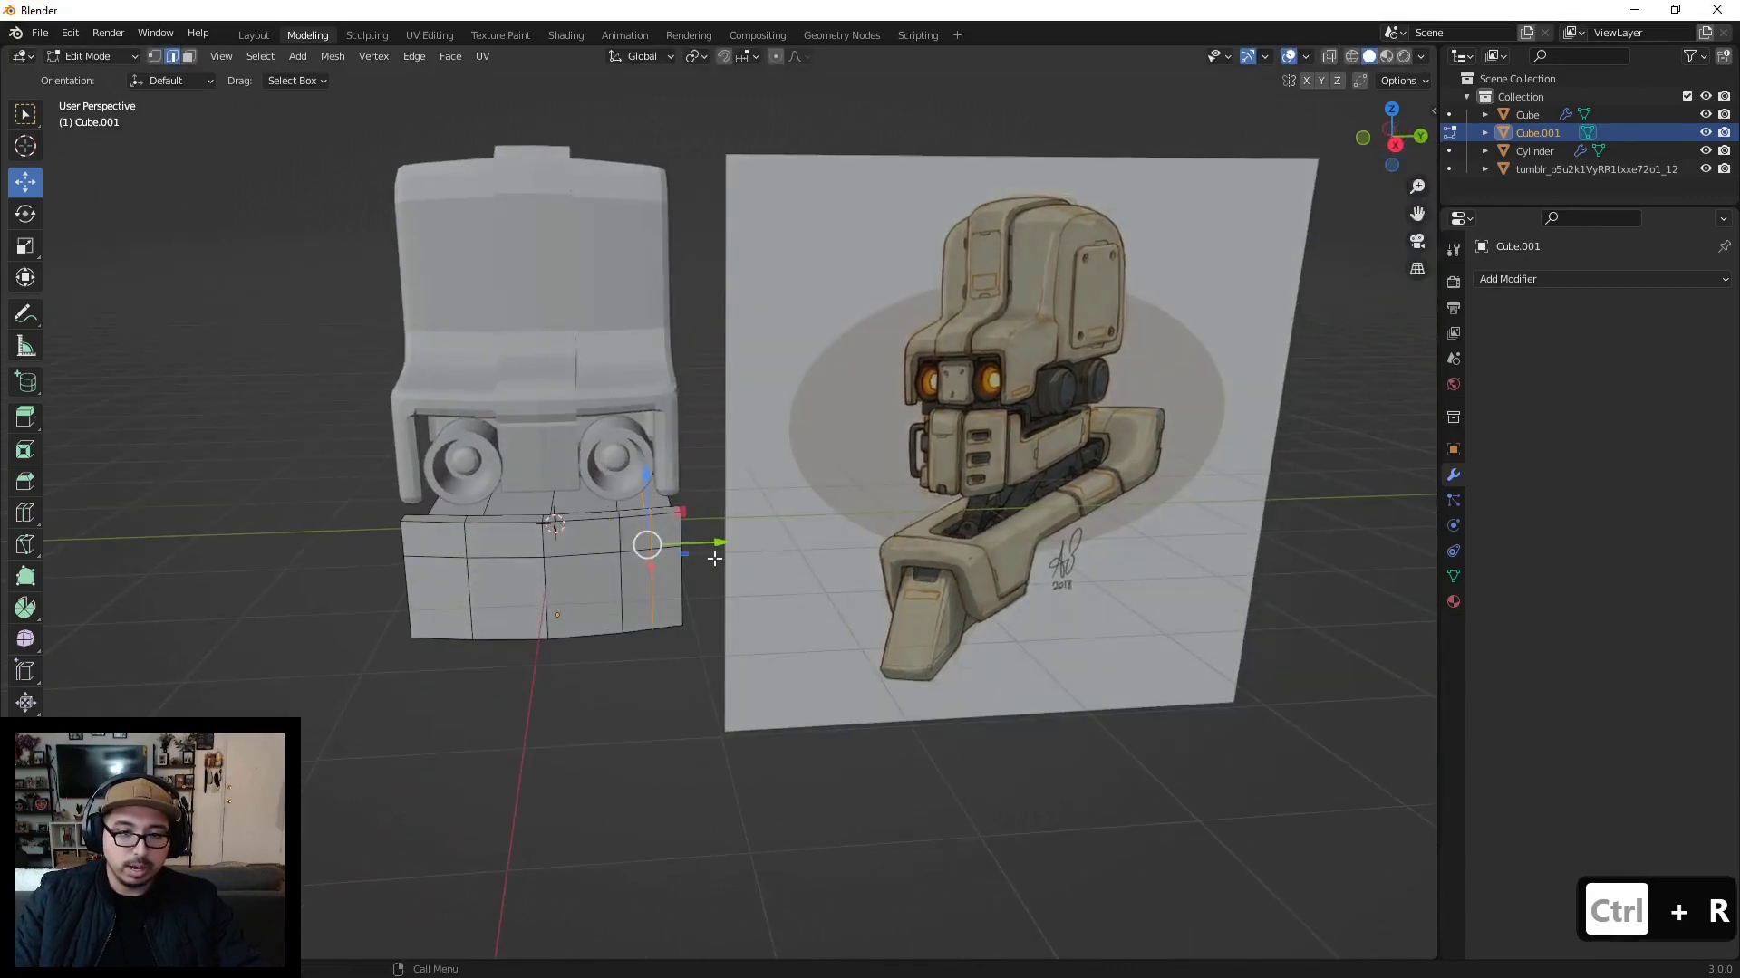
key("ctrl+r")
left_click(440, 523)
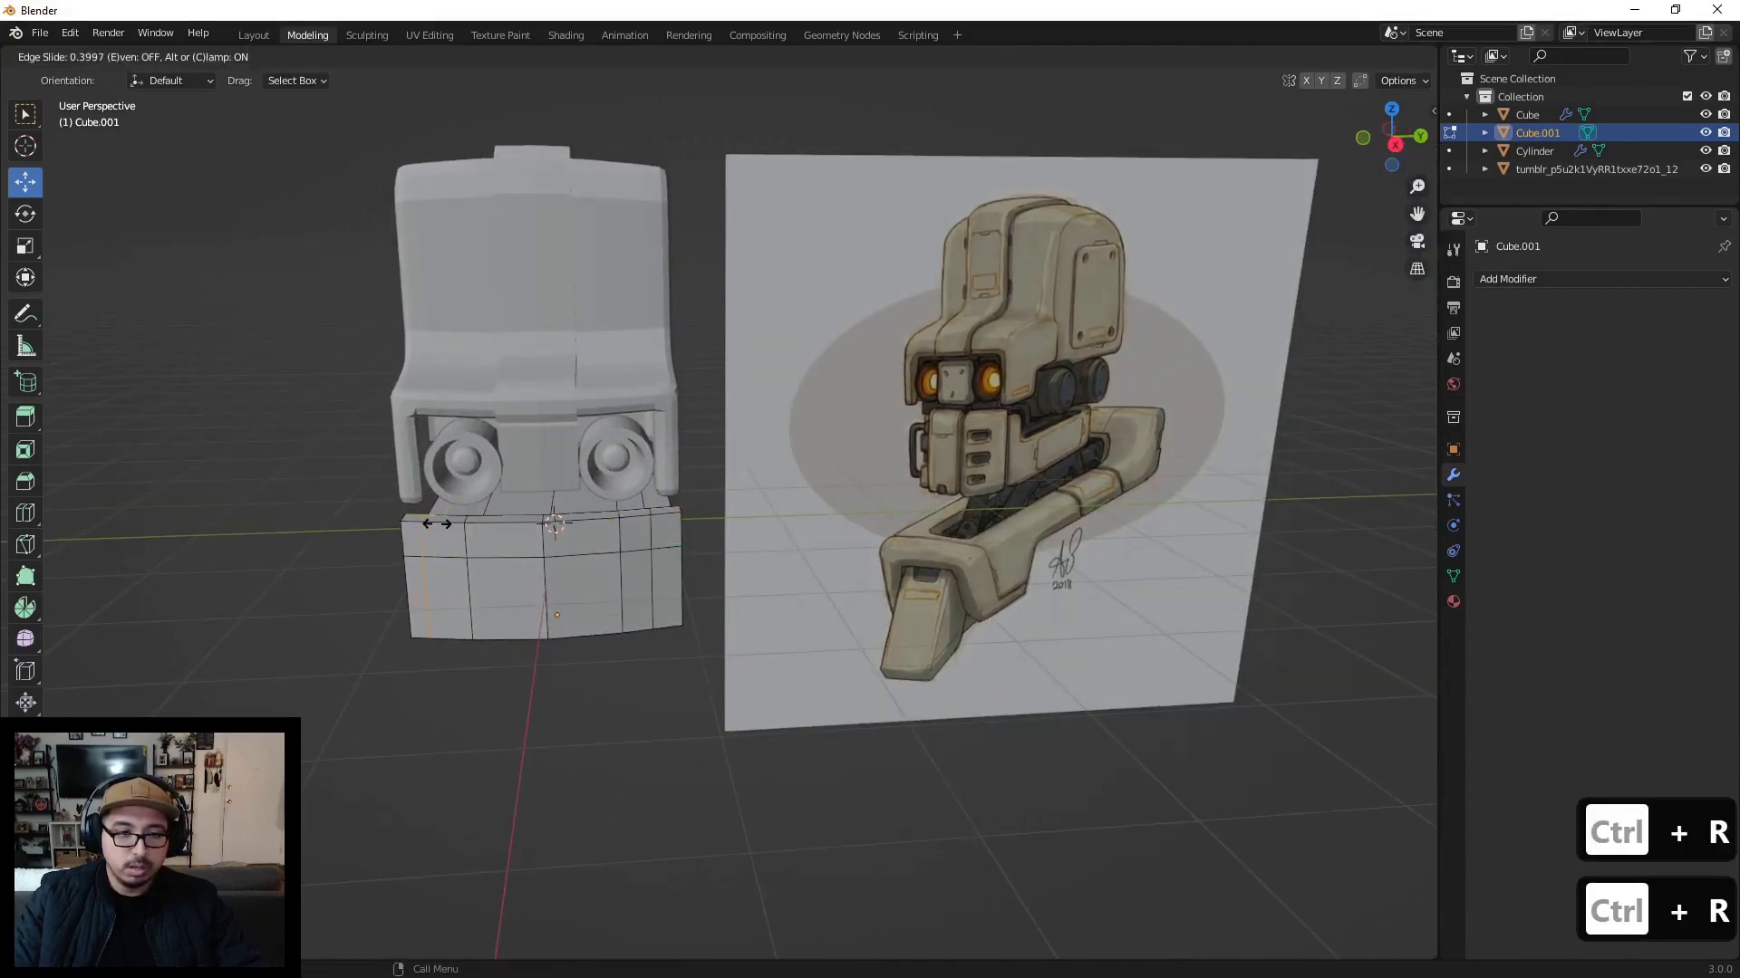
right_click(438, 524)
middle_click_drag(695, 598, 691, 562)
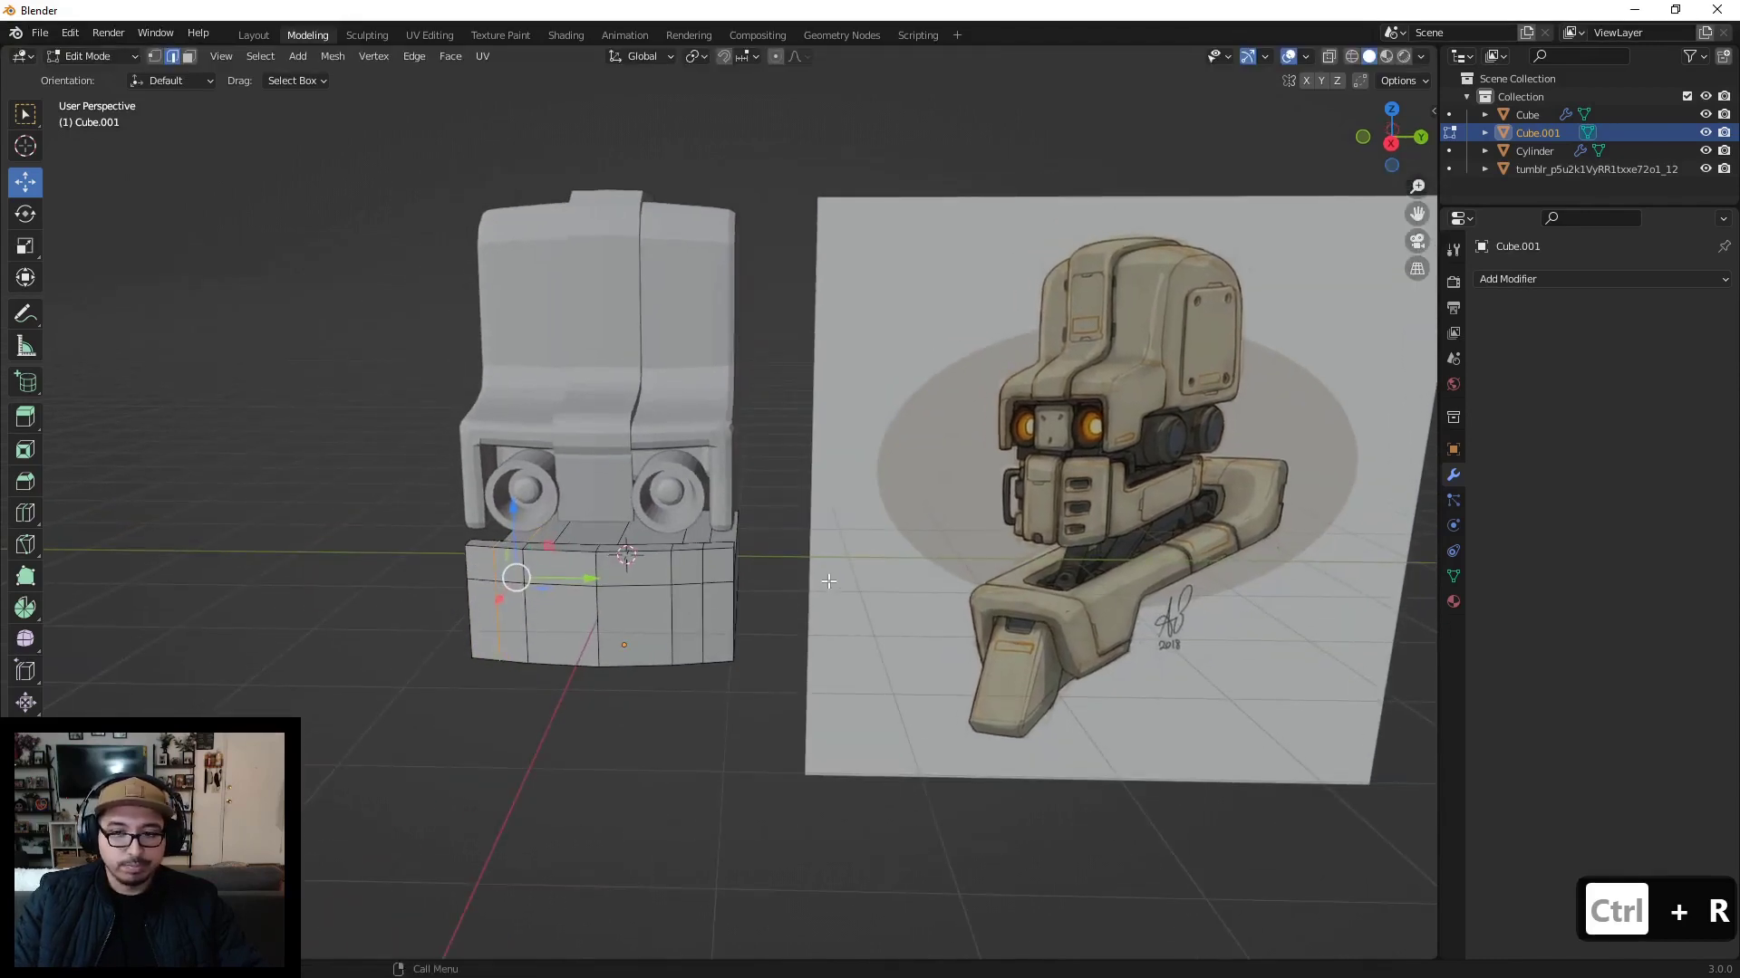
left_click(189, 56)
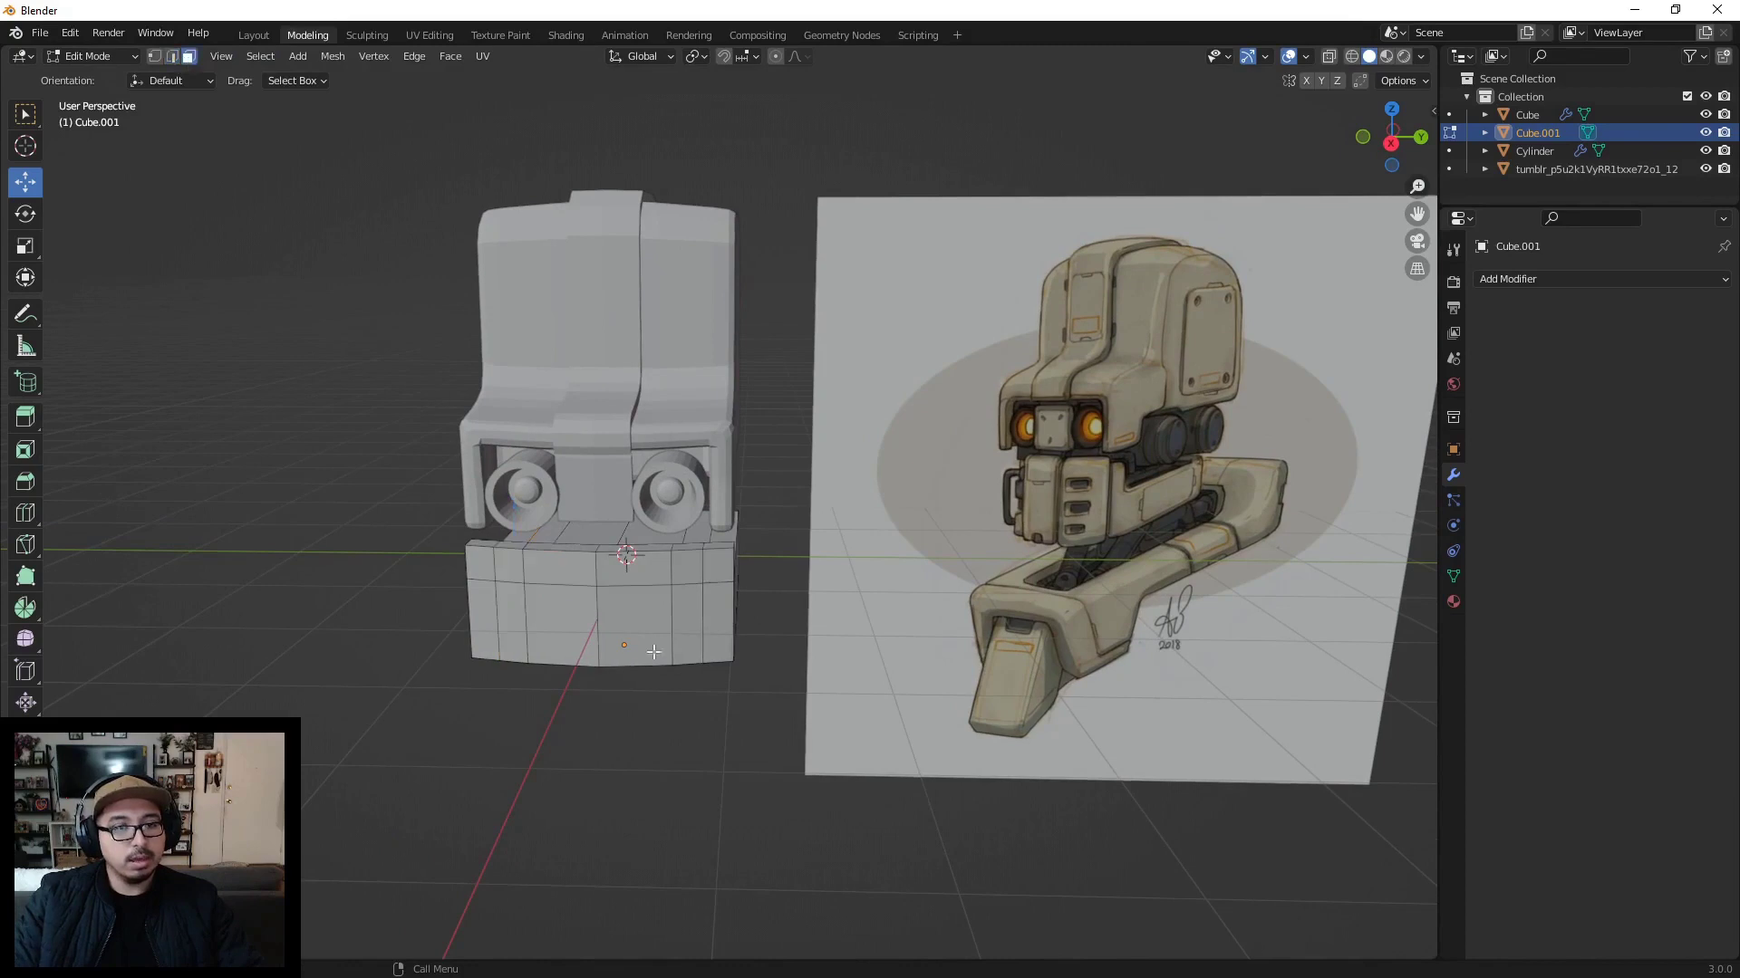
left_click(683, 547)
left_click(686, 565, "shift")
left_click(683, 617, "shift")
left_click(638, 628, "shift")
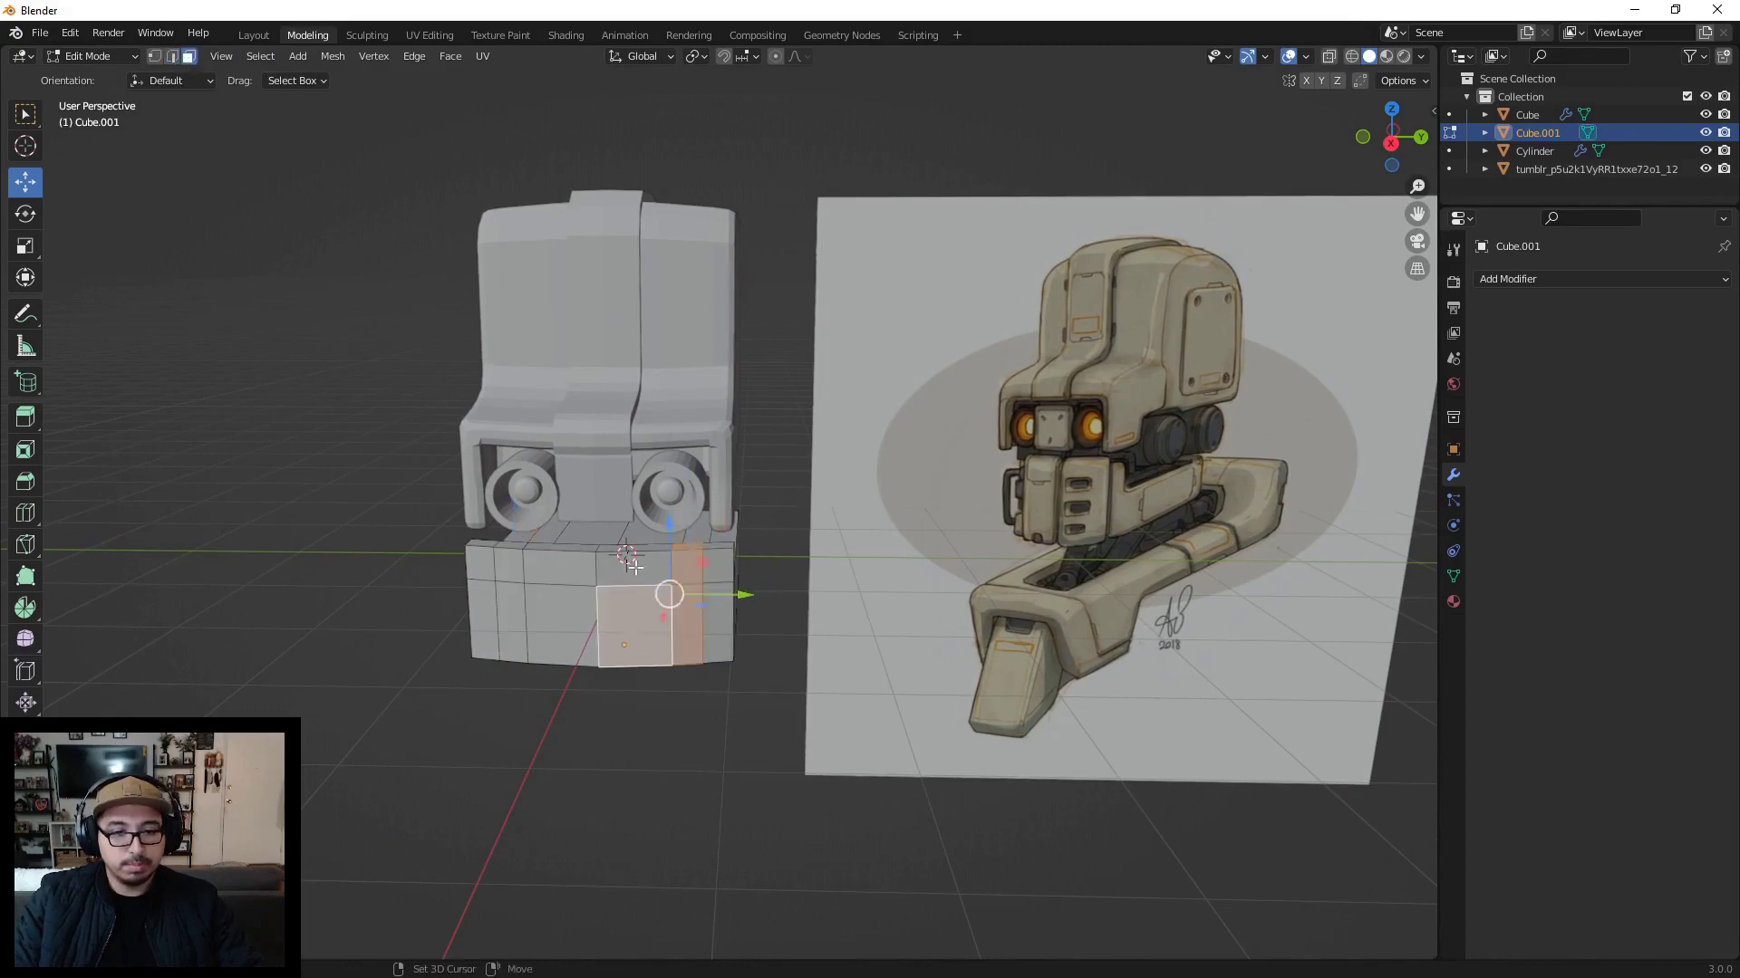
left_click(636, 568, "shift")
left_click(557, 557, "shift")
left_click(557, 625, "shift")
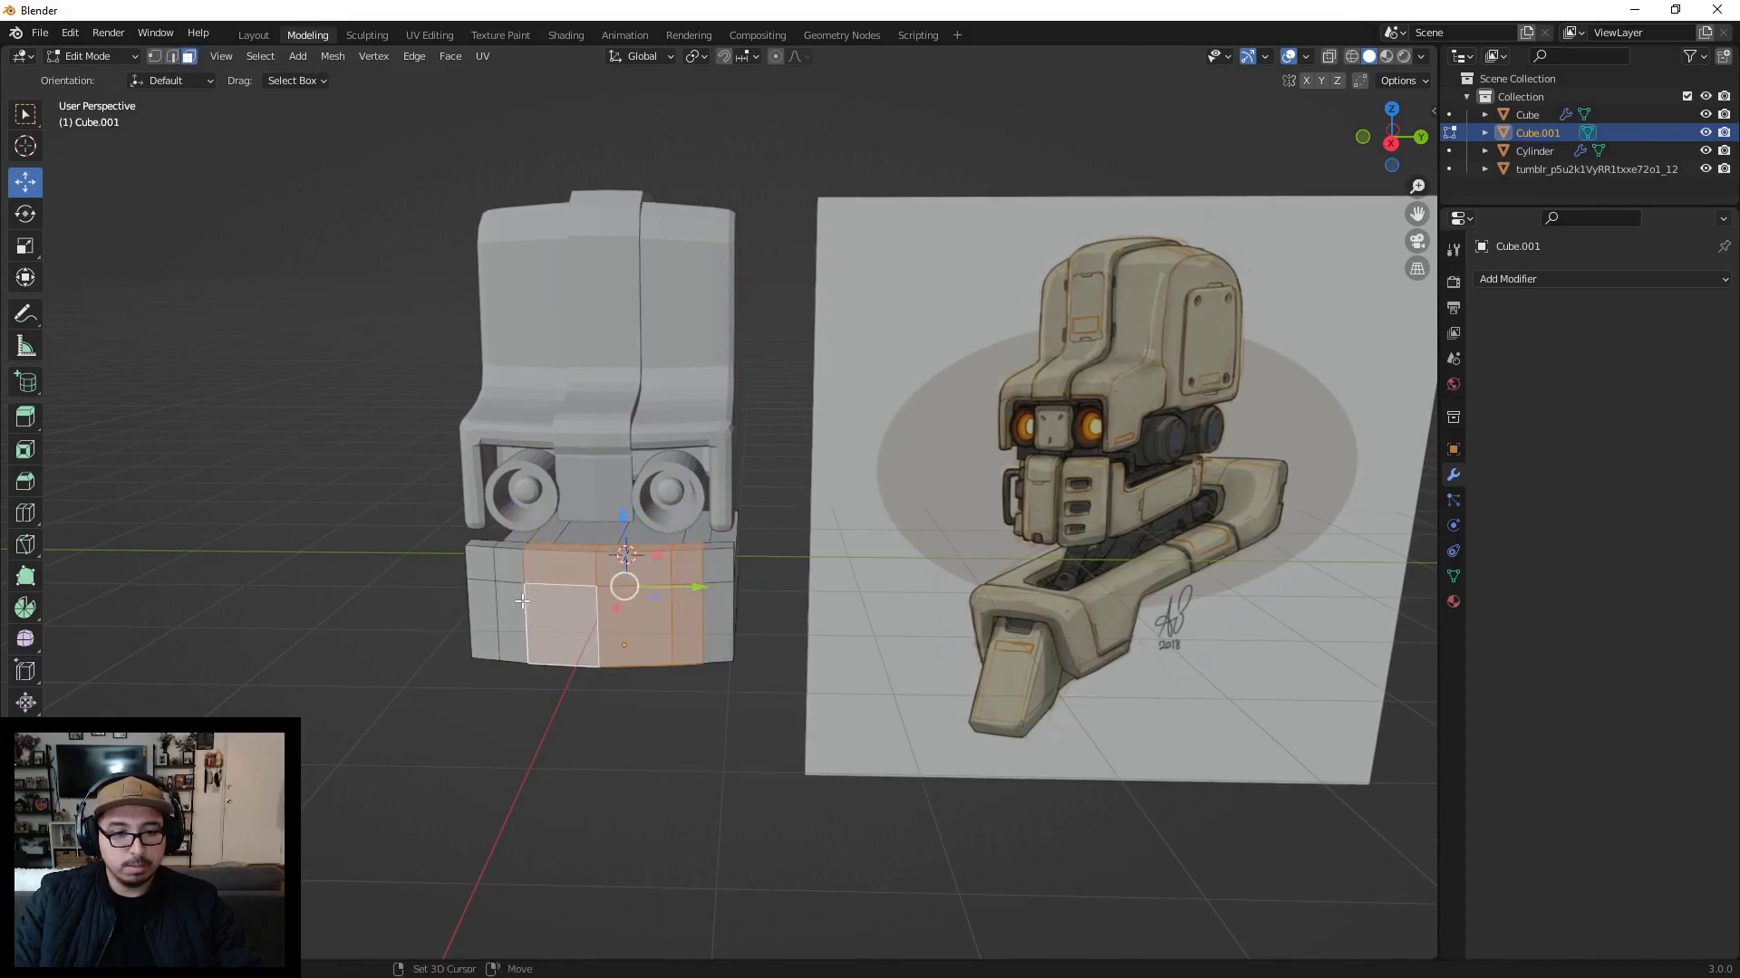
left_click(518, 602, "shift")
left_click(508, 547, "shift")
scroll(737, 570, "up", 3)
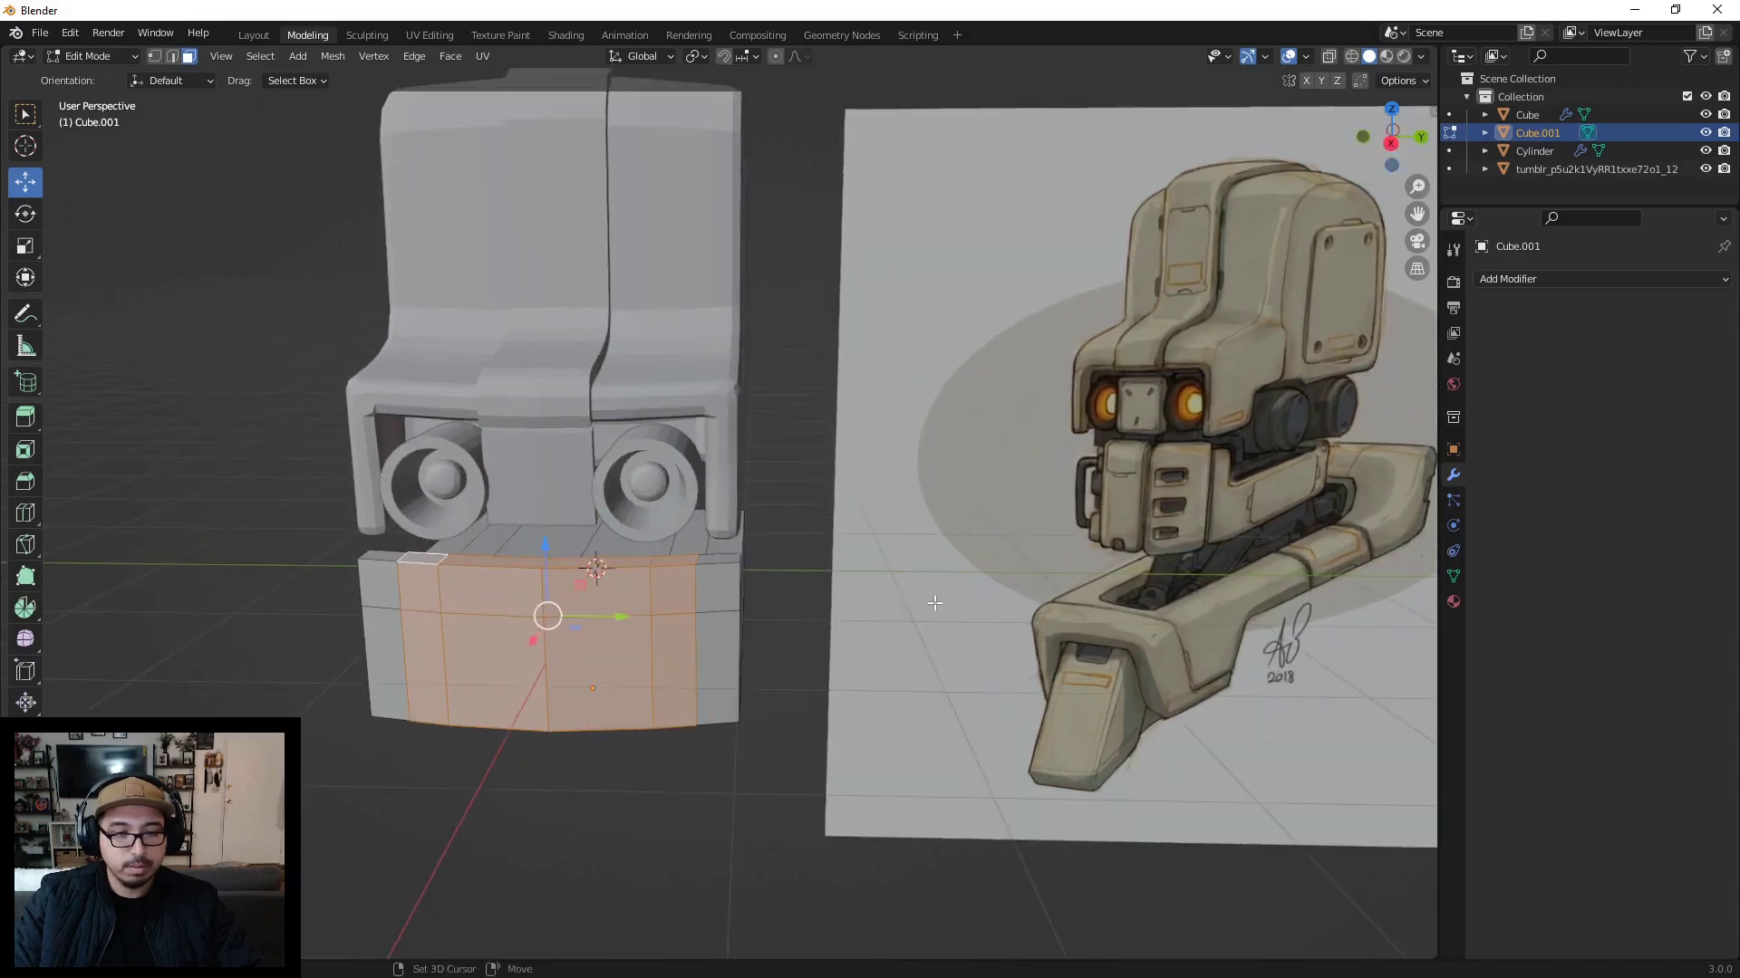
key("i")
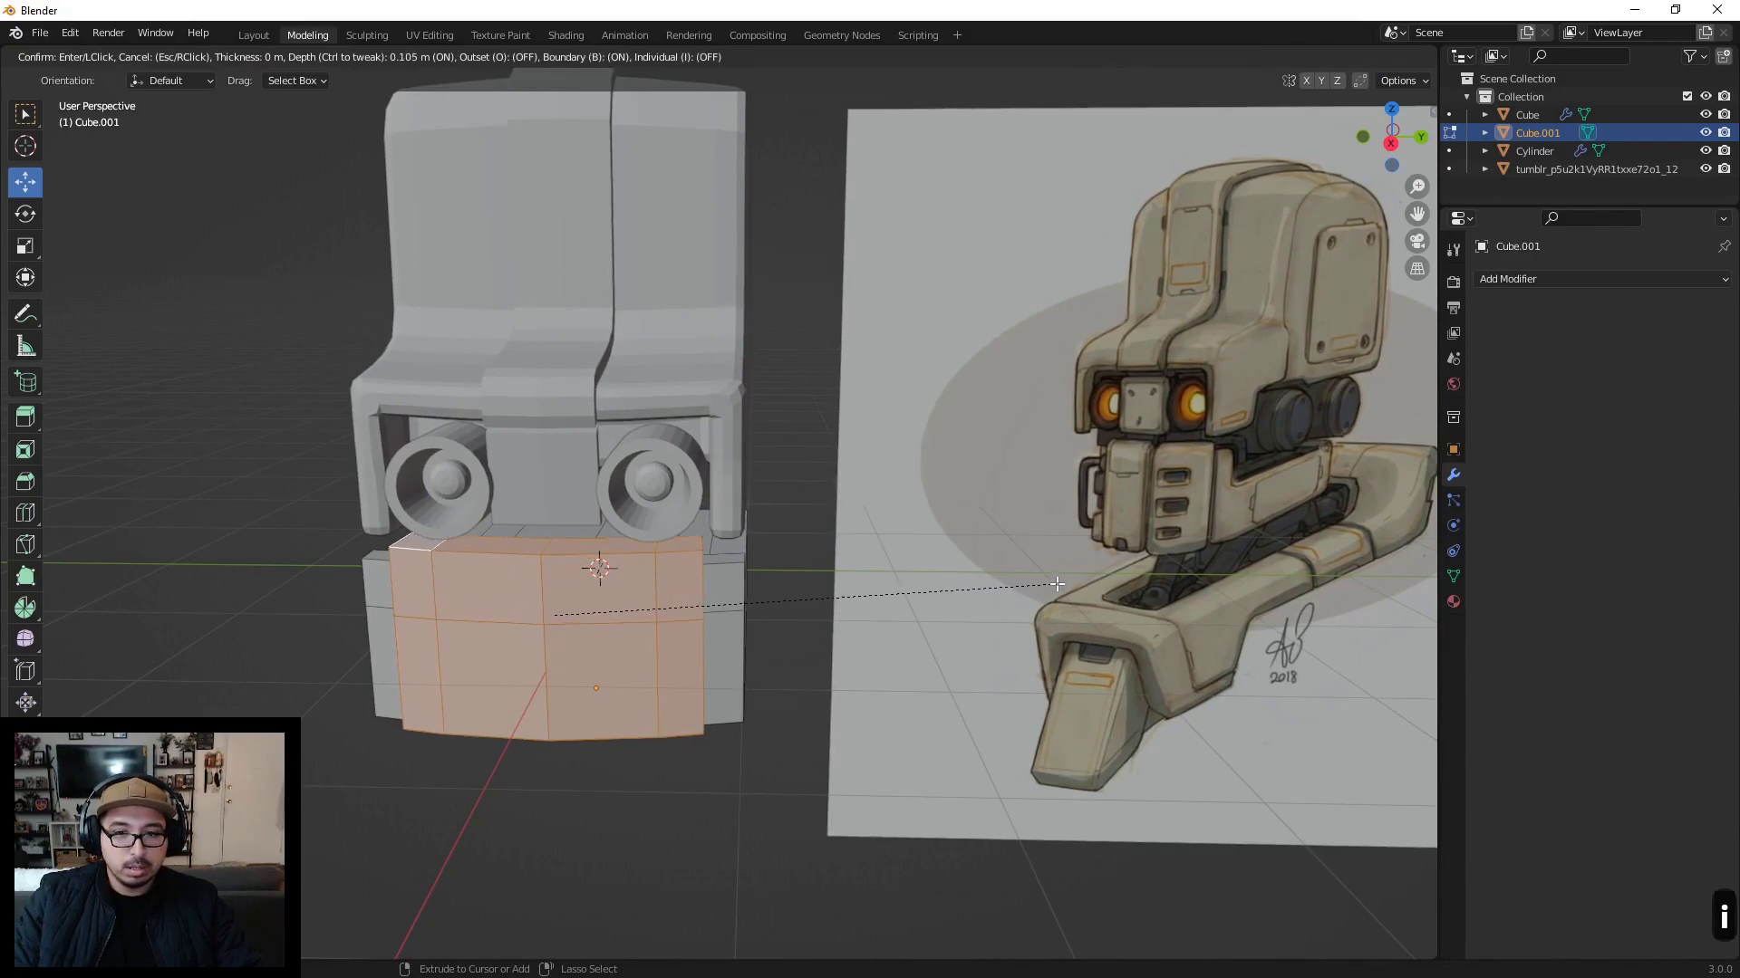
right_click(1057, 585)
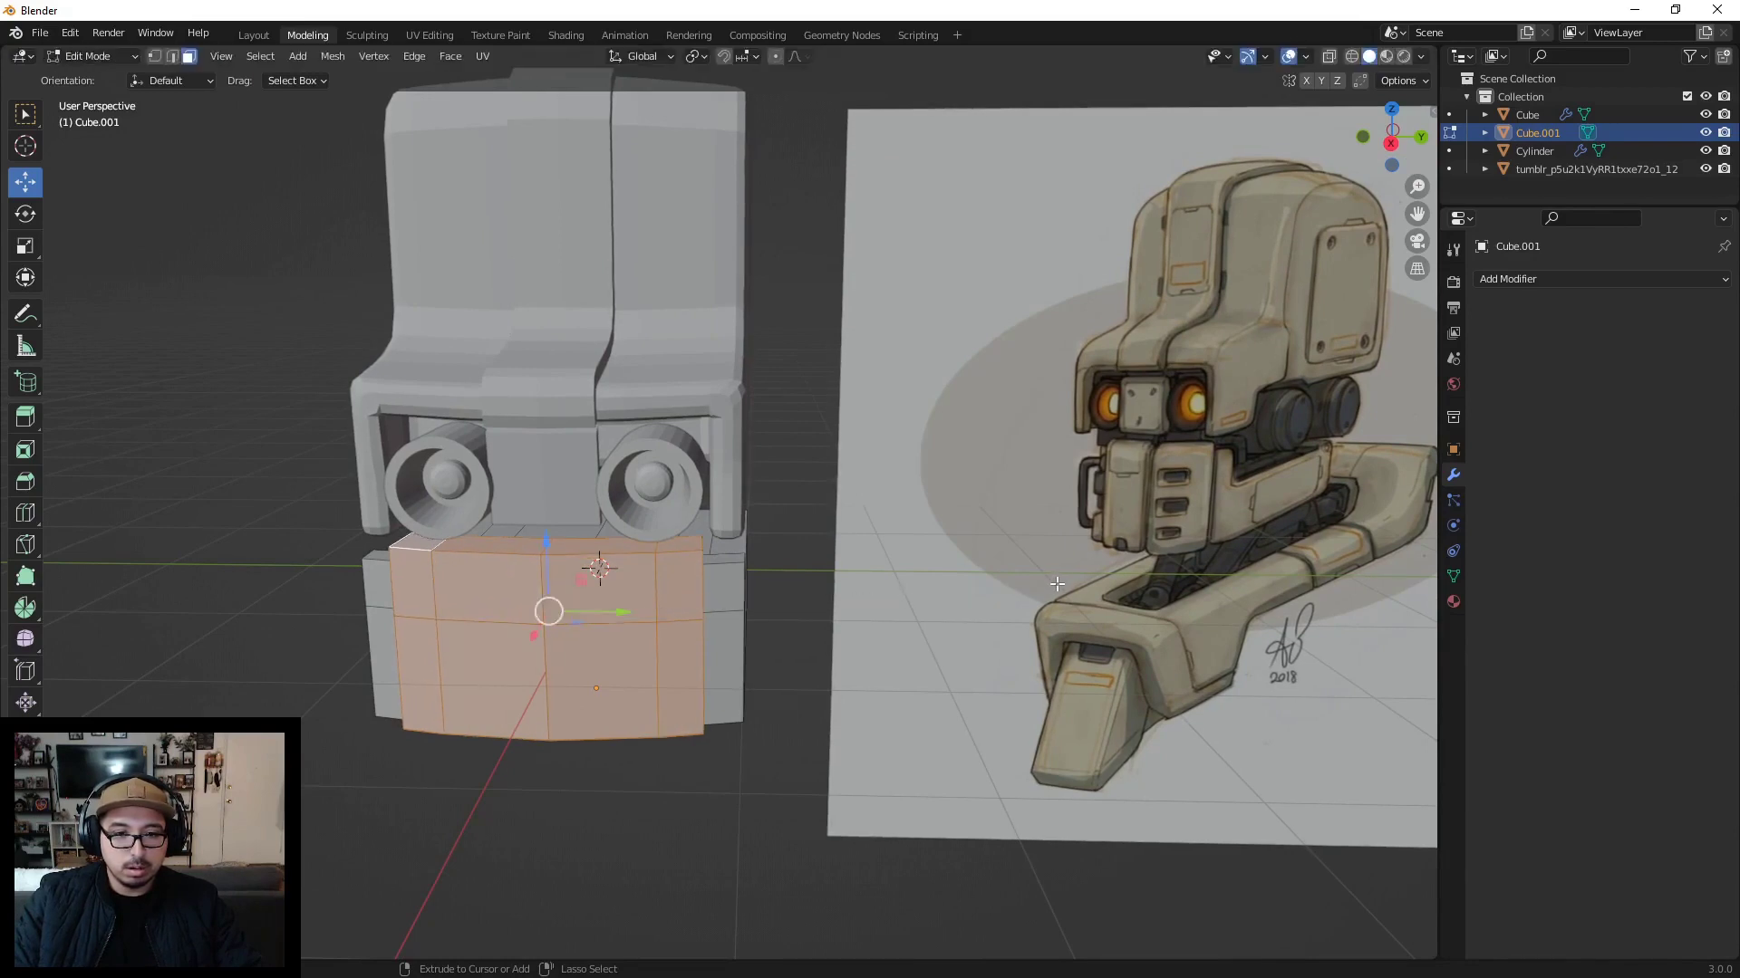
middle_click_drag(1058, 584, 986, 561)
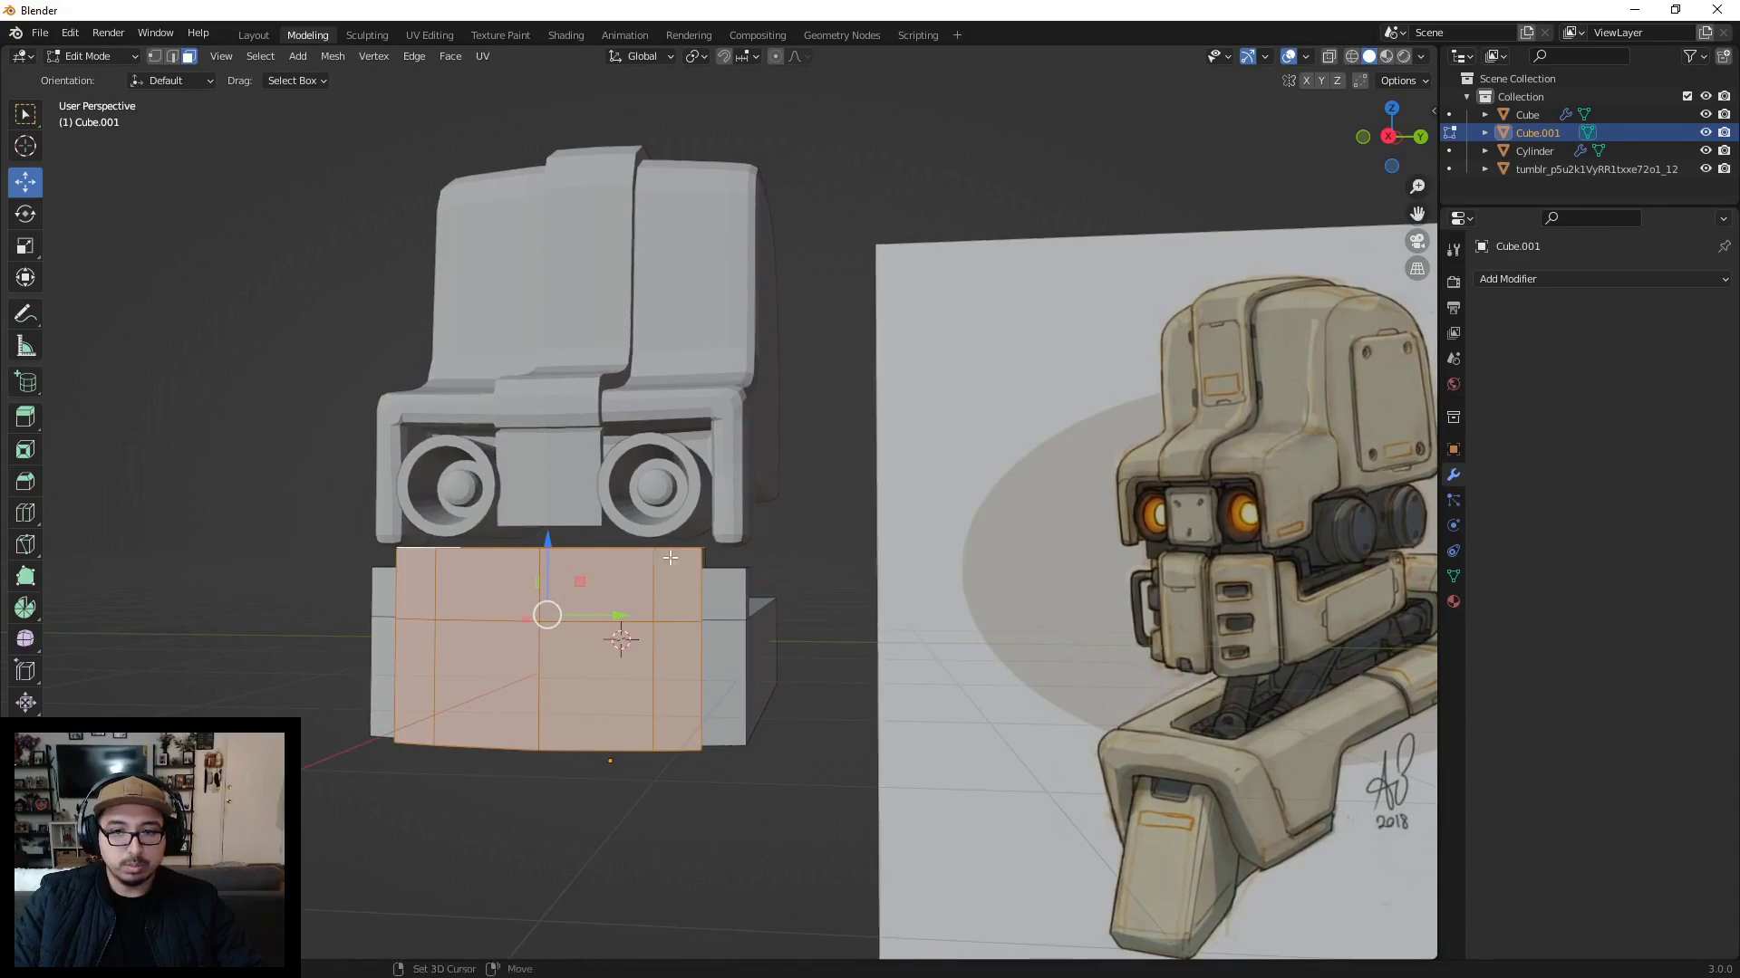
middle_click_drag(666, 557, 788, 565)
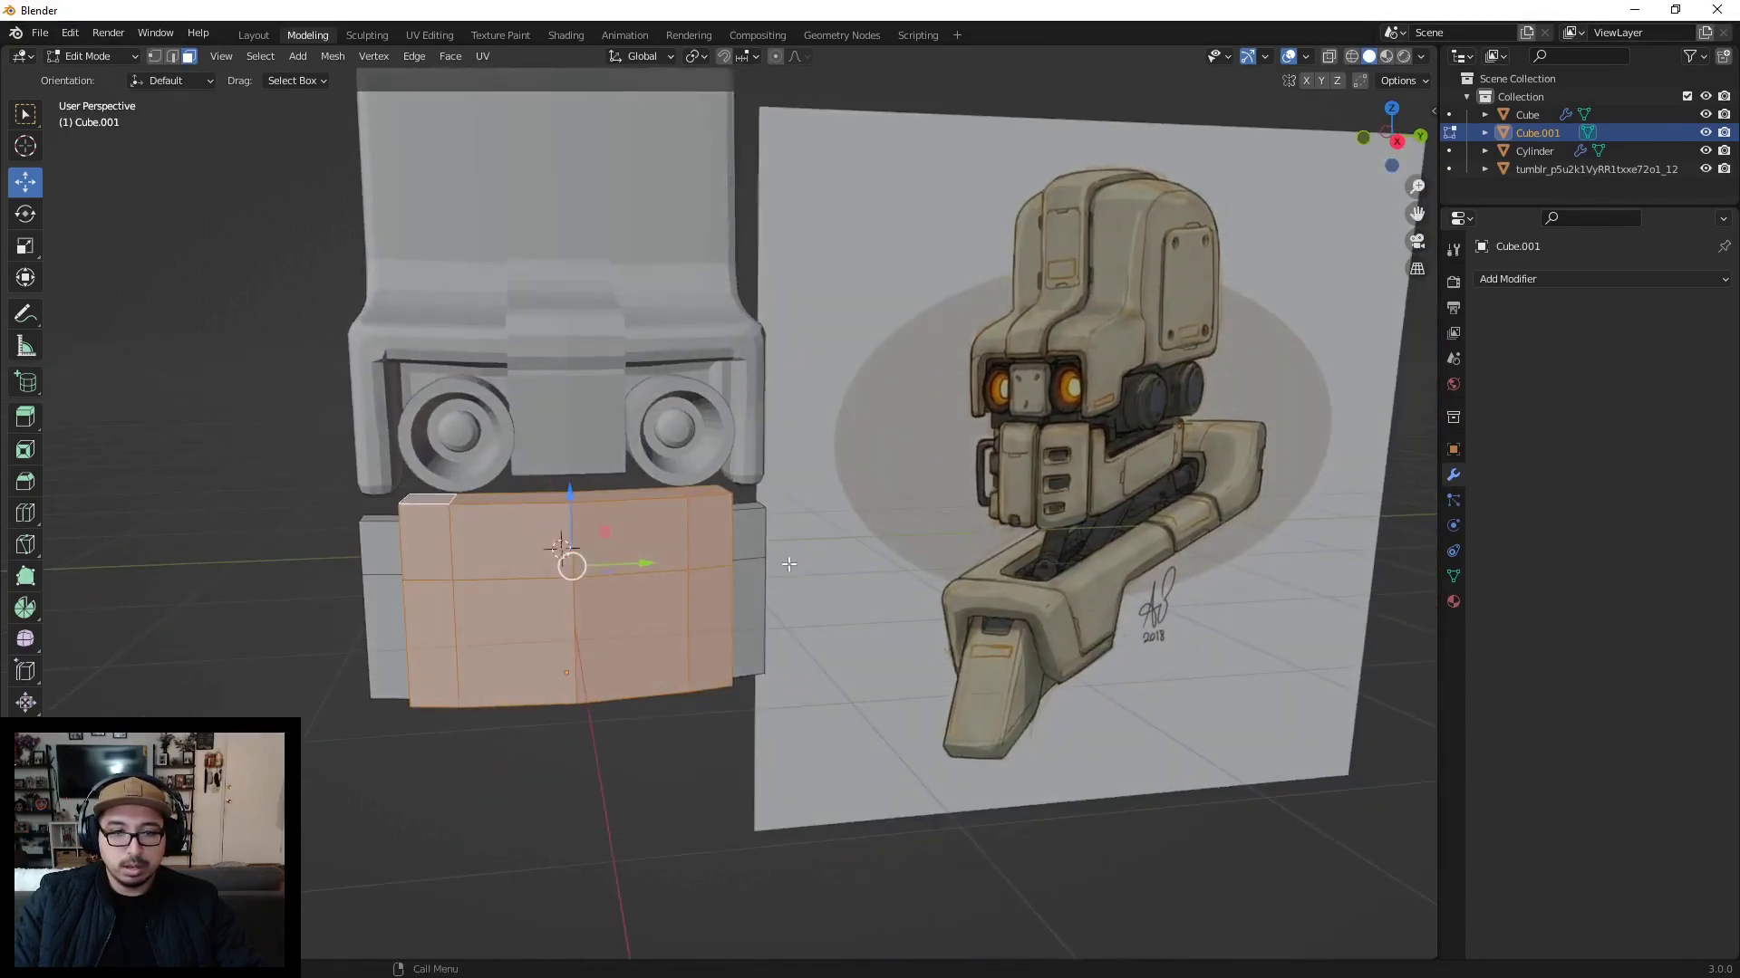
left_click(633, 737)
middle_click_drag(633, 737, 625, 565)
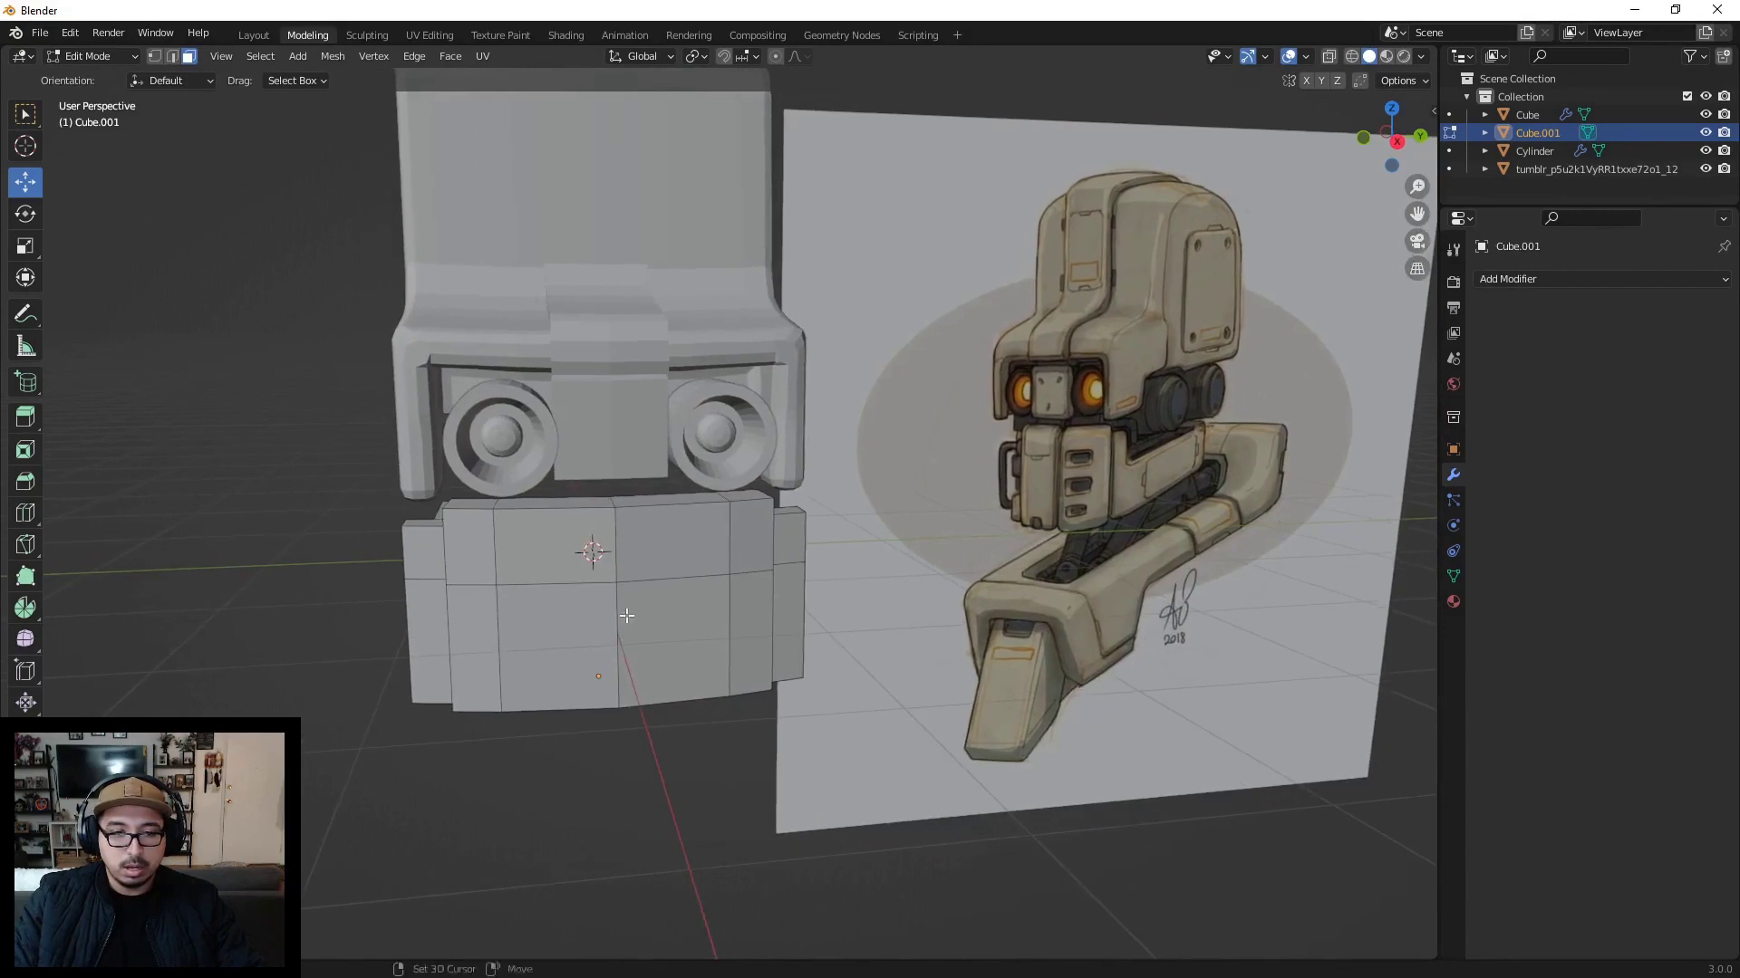
Step: Add two more vertical loop cuts across the front block
key("ctrl+r")
left_click(589, 536)
key("ctrl+r")
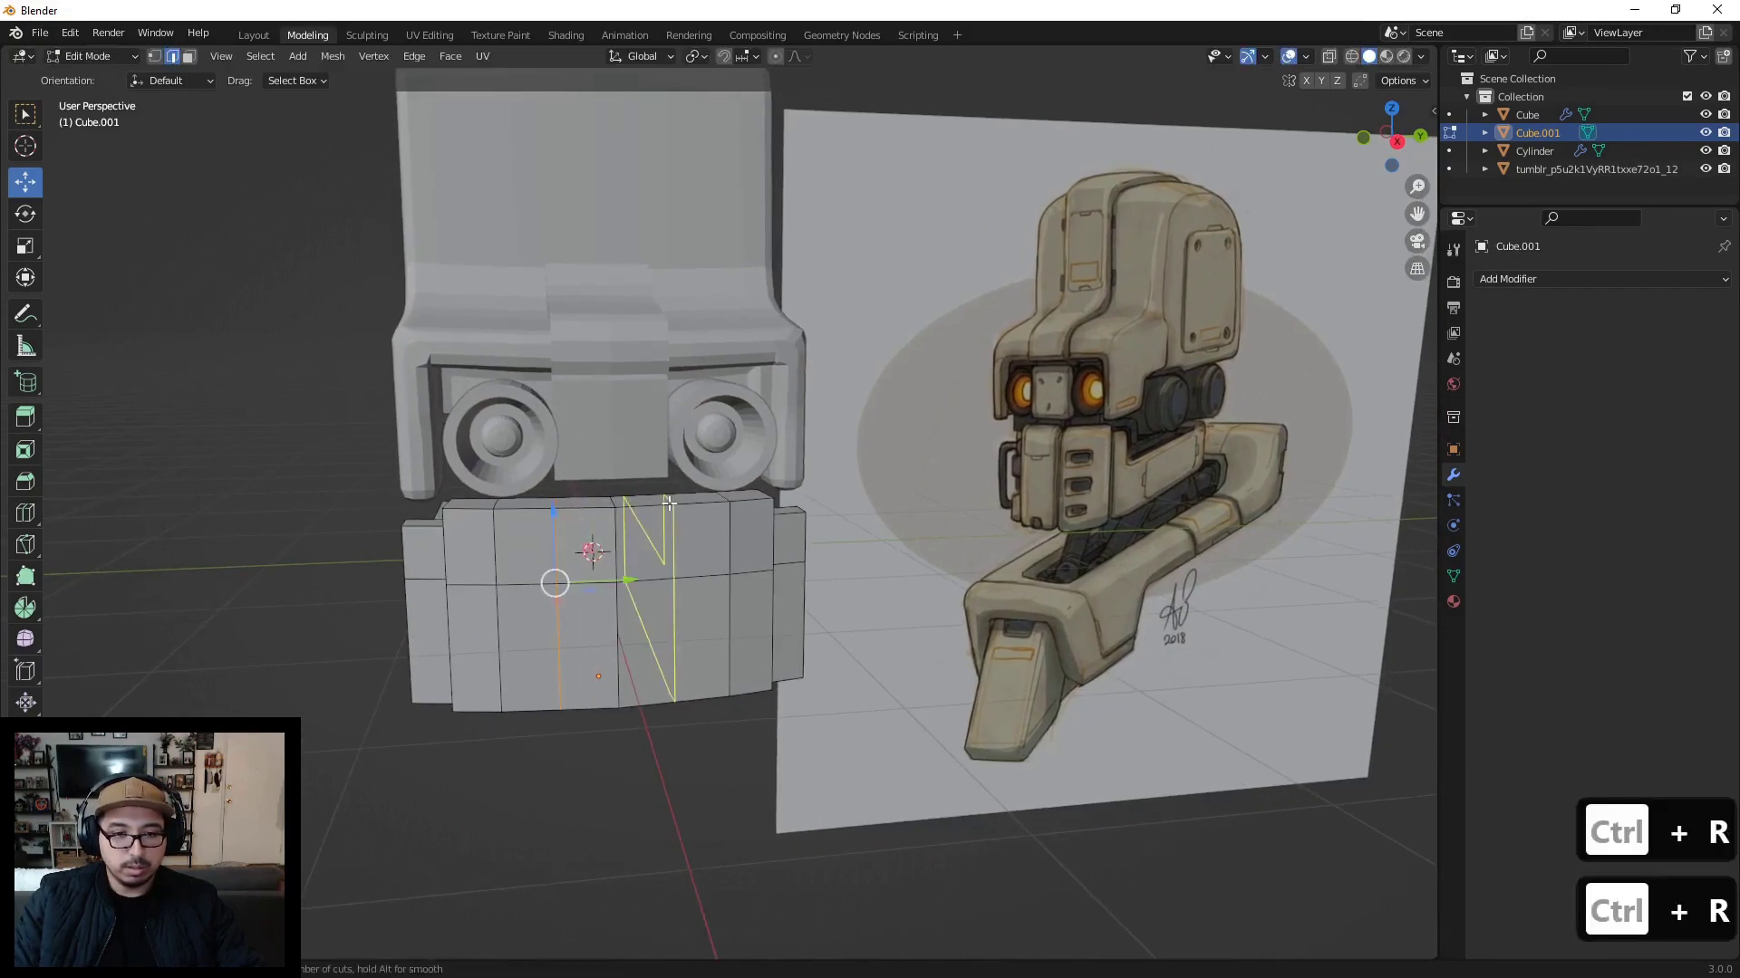
left_click(668, 509)
middle_click_drag(668, 509, 600, 414)
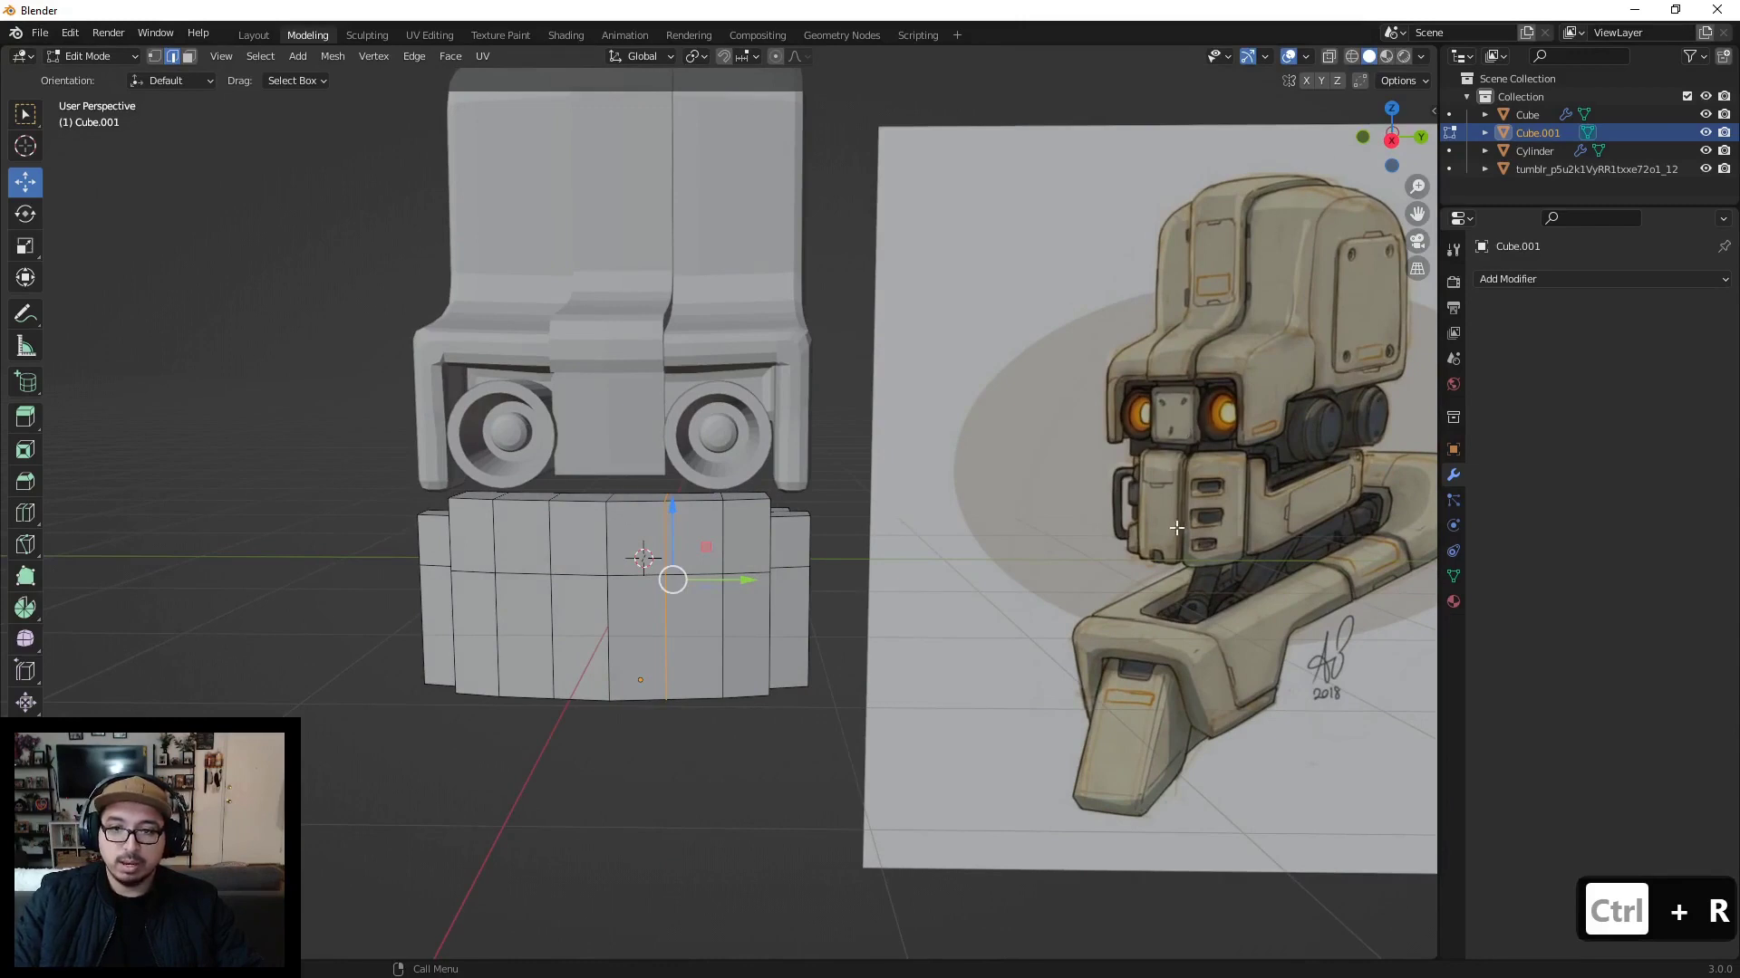
middle_click_drag(552, 535, 609, 548)
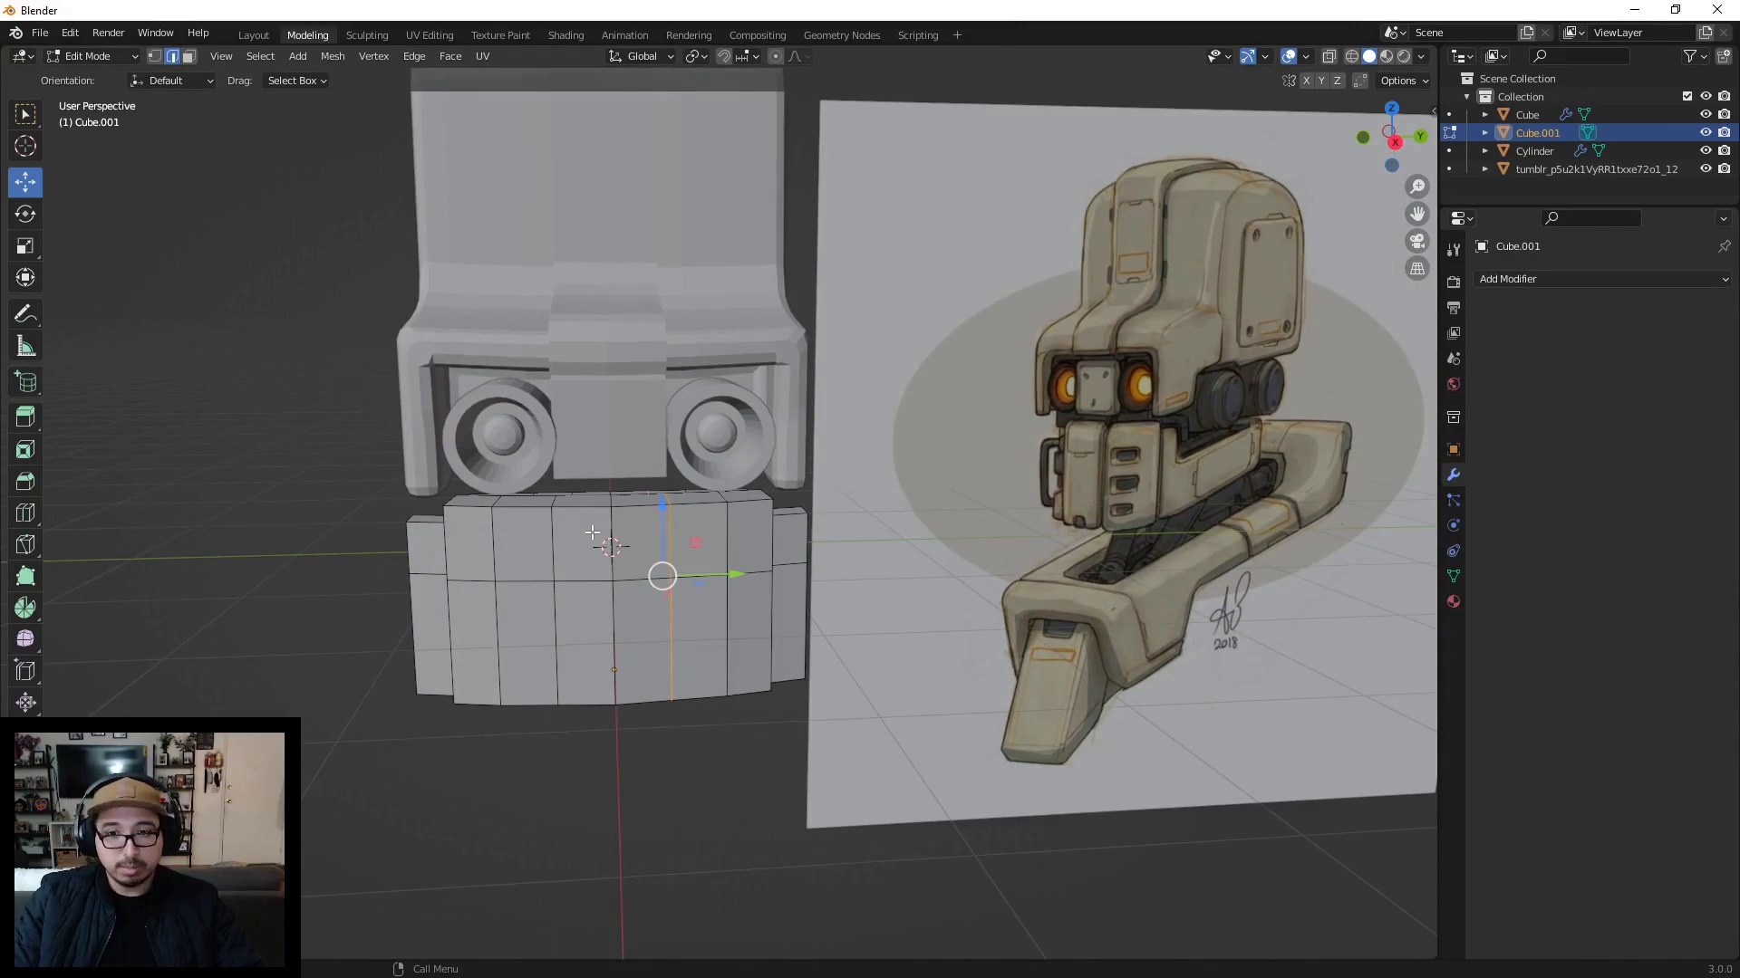
Step: Select the central vertical strip of five front faces
left_click(188, 56)
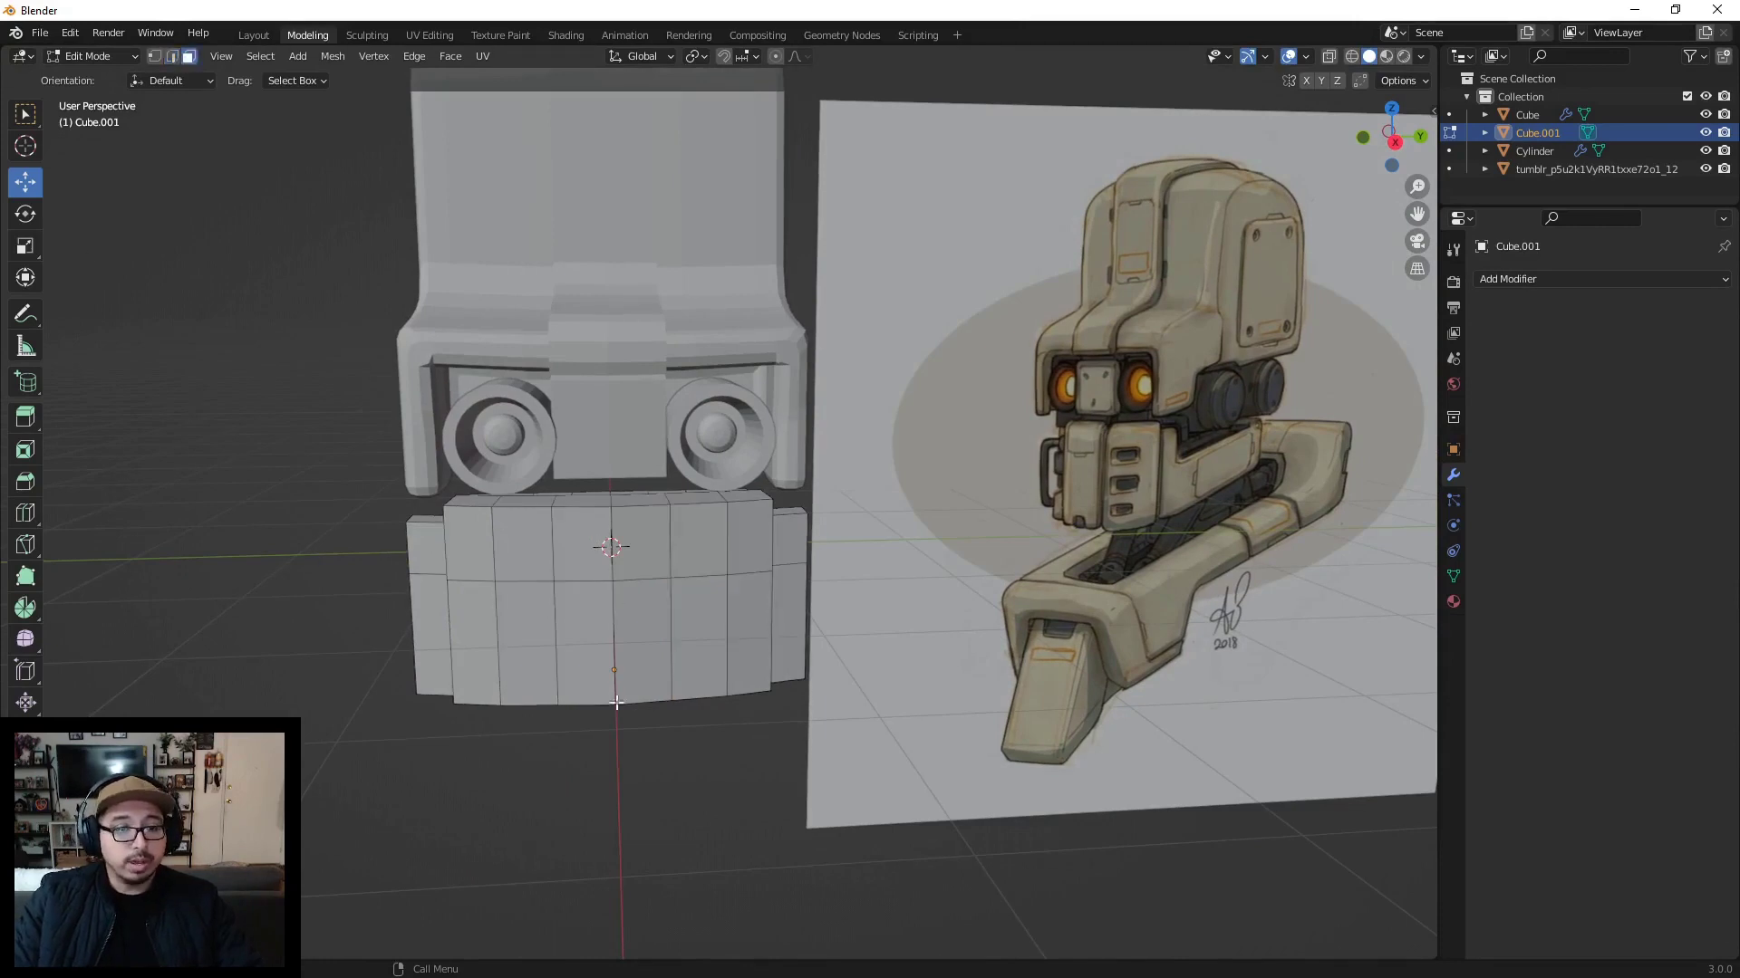
left_click(602, 501)
left_click(627, 501, "shift")
left_click(638, 544, "shift")
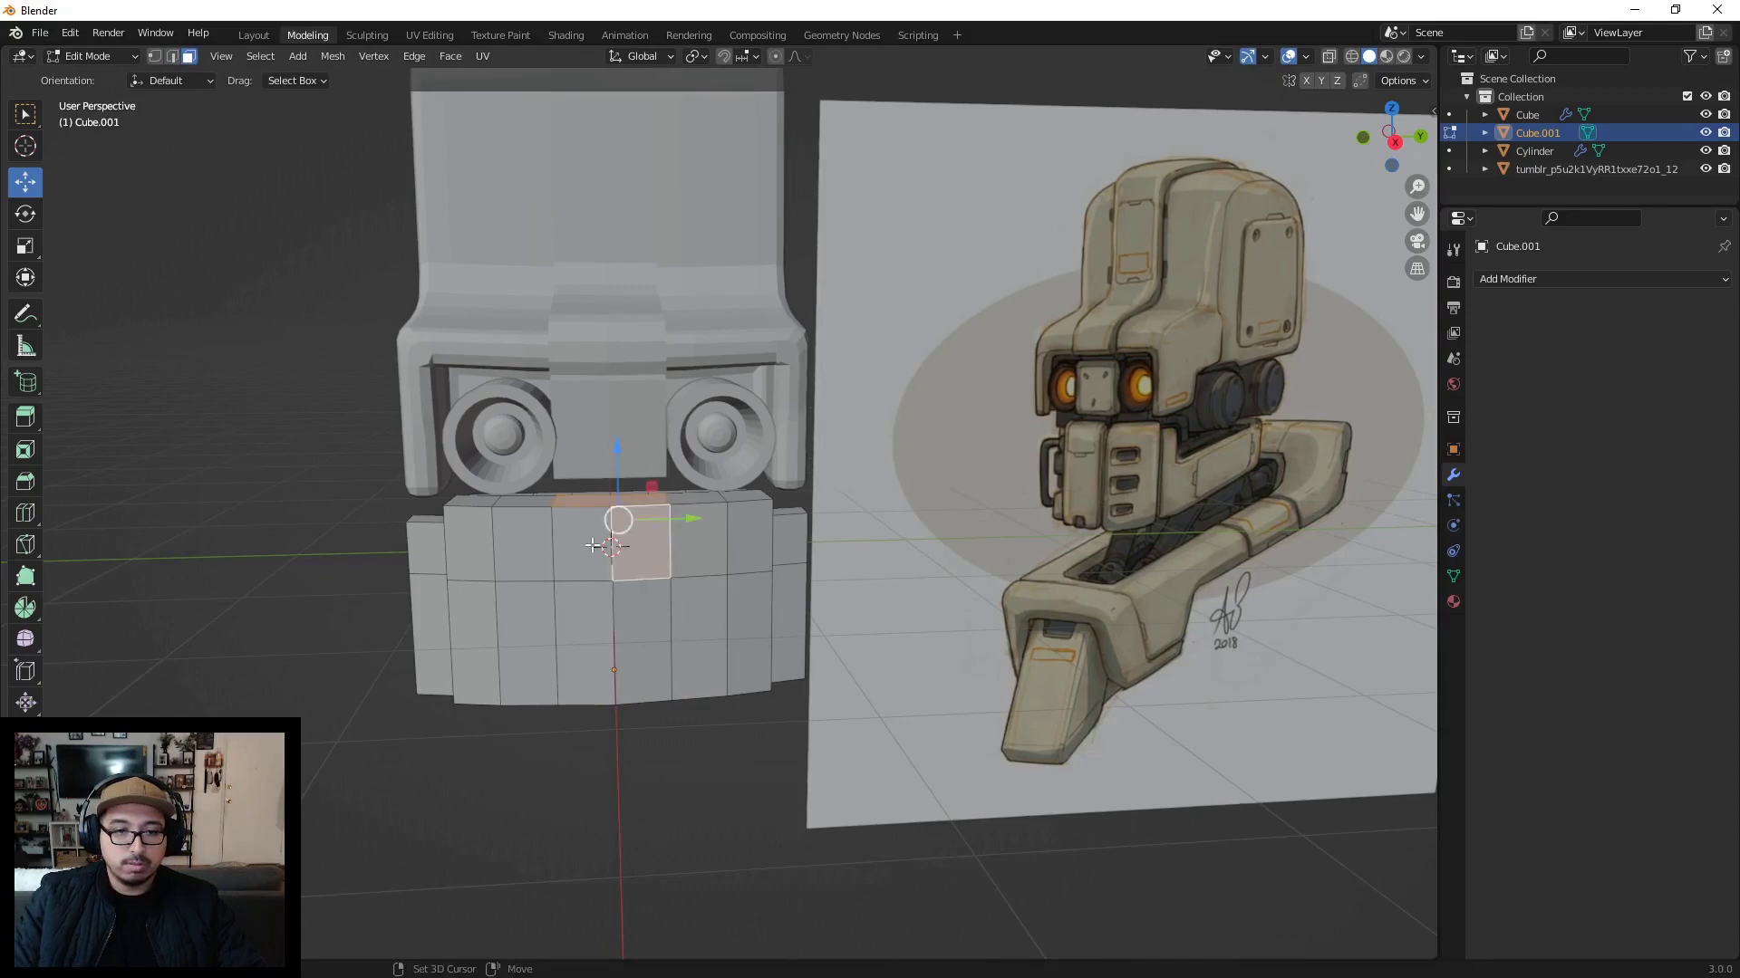
left_click(591, 545, "shift")
left_click(594, 615, "shift")
middle_click_drag(646, 617, 990, 575)
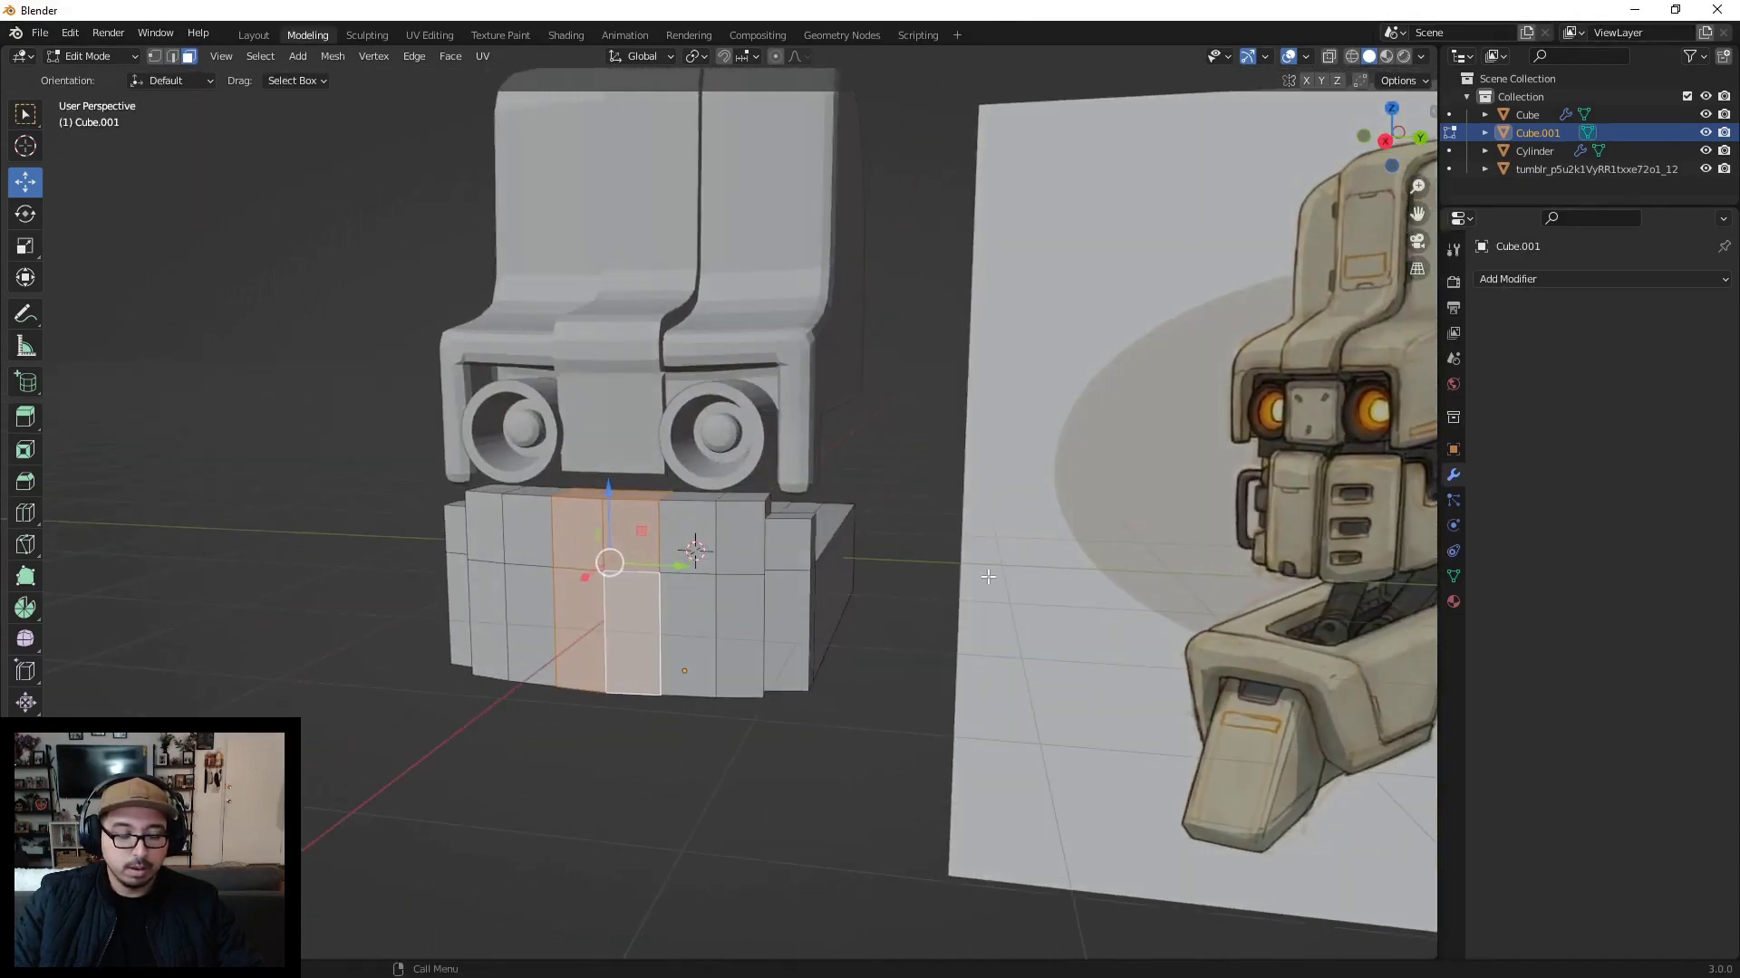
Step: Inset the selected strip by about 0.049 m to frame a panel
key("i")
key("ctrl")
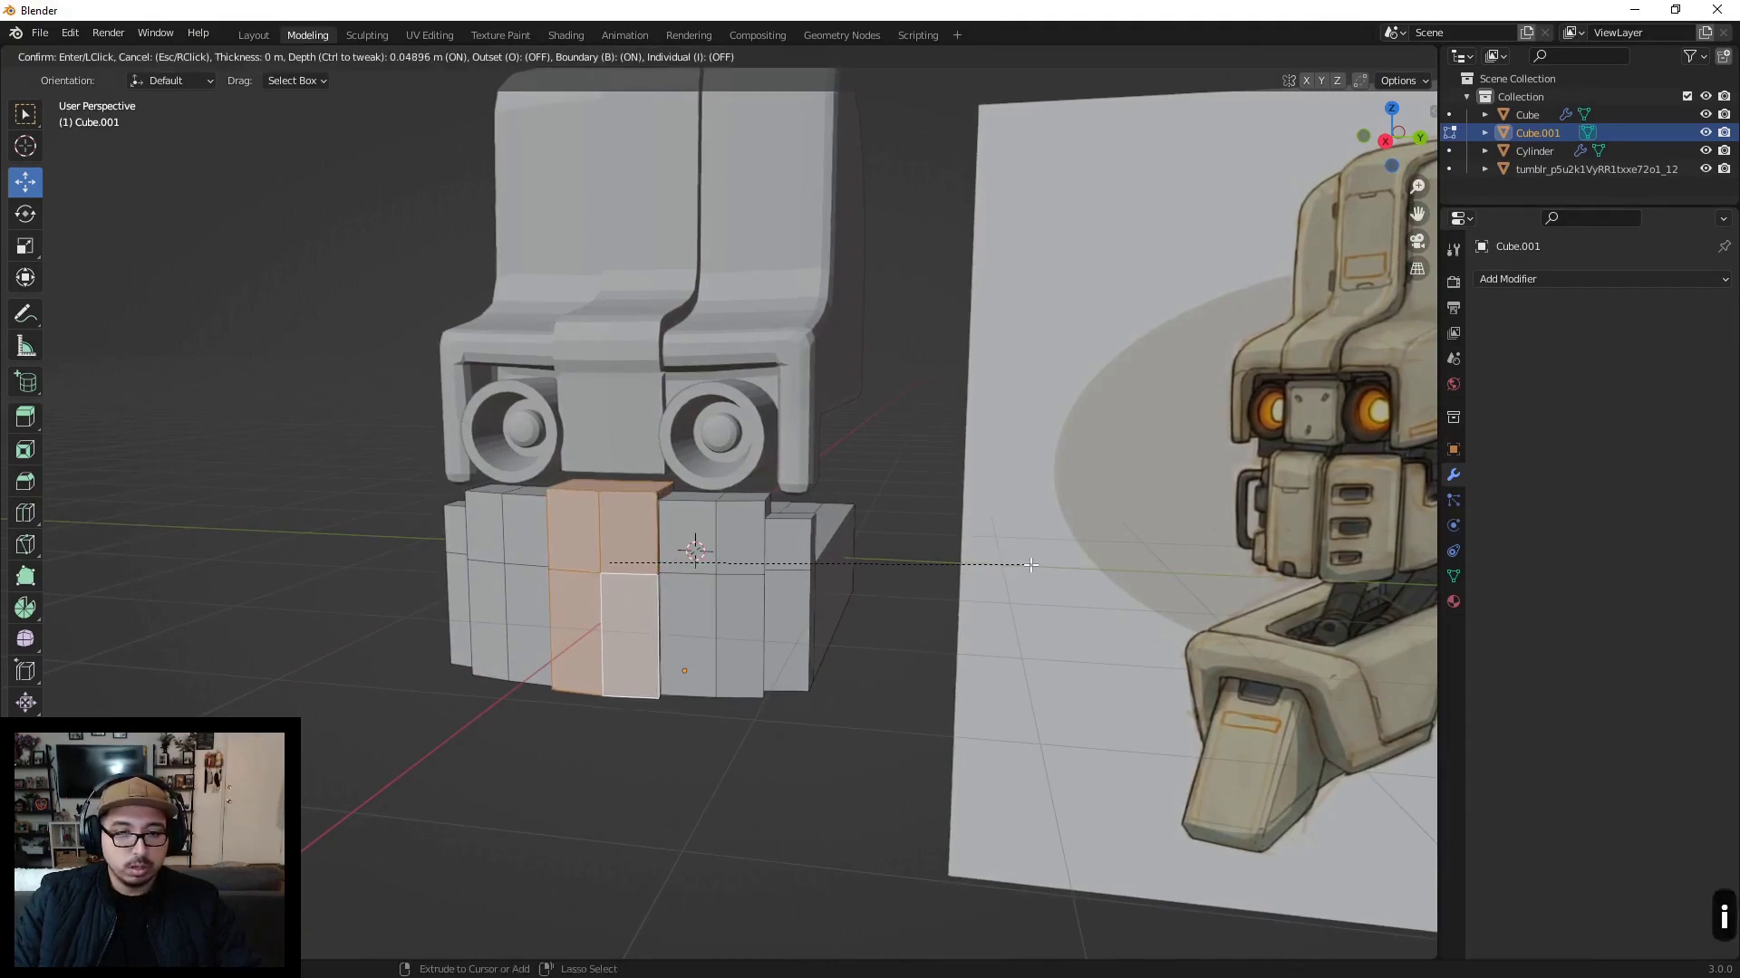
left_click(1004, 569)
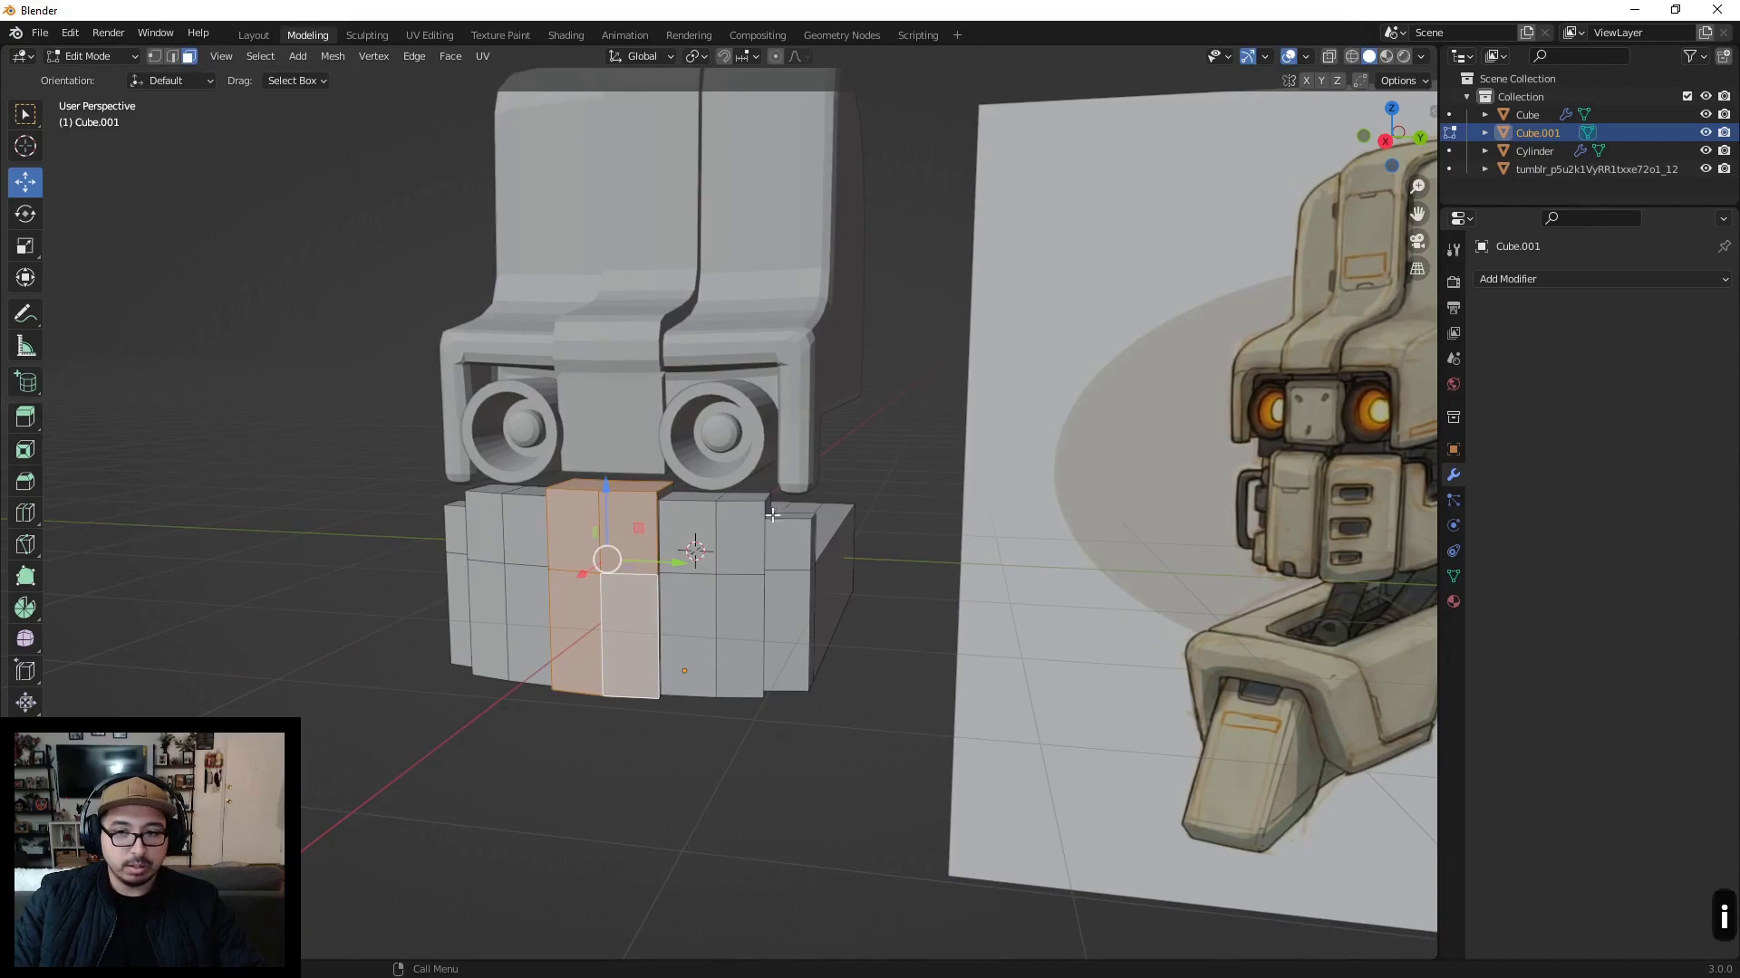
scroll(635, 587, "down", 6)
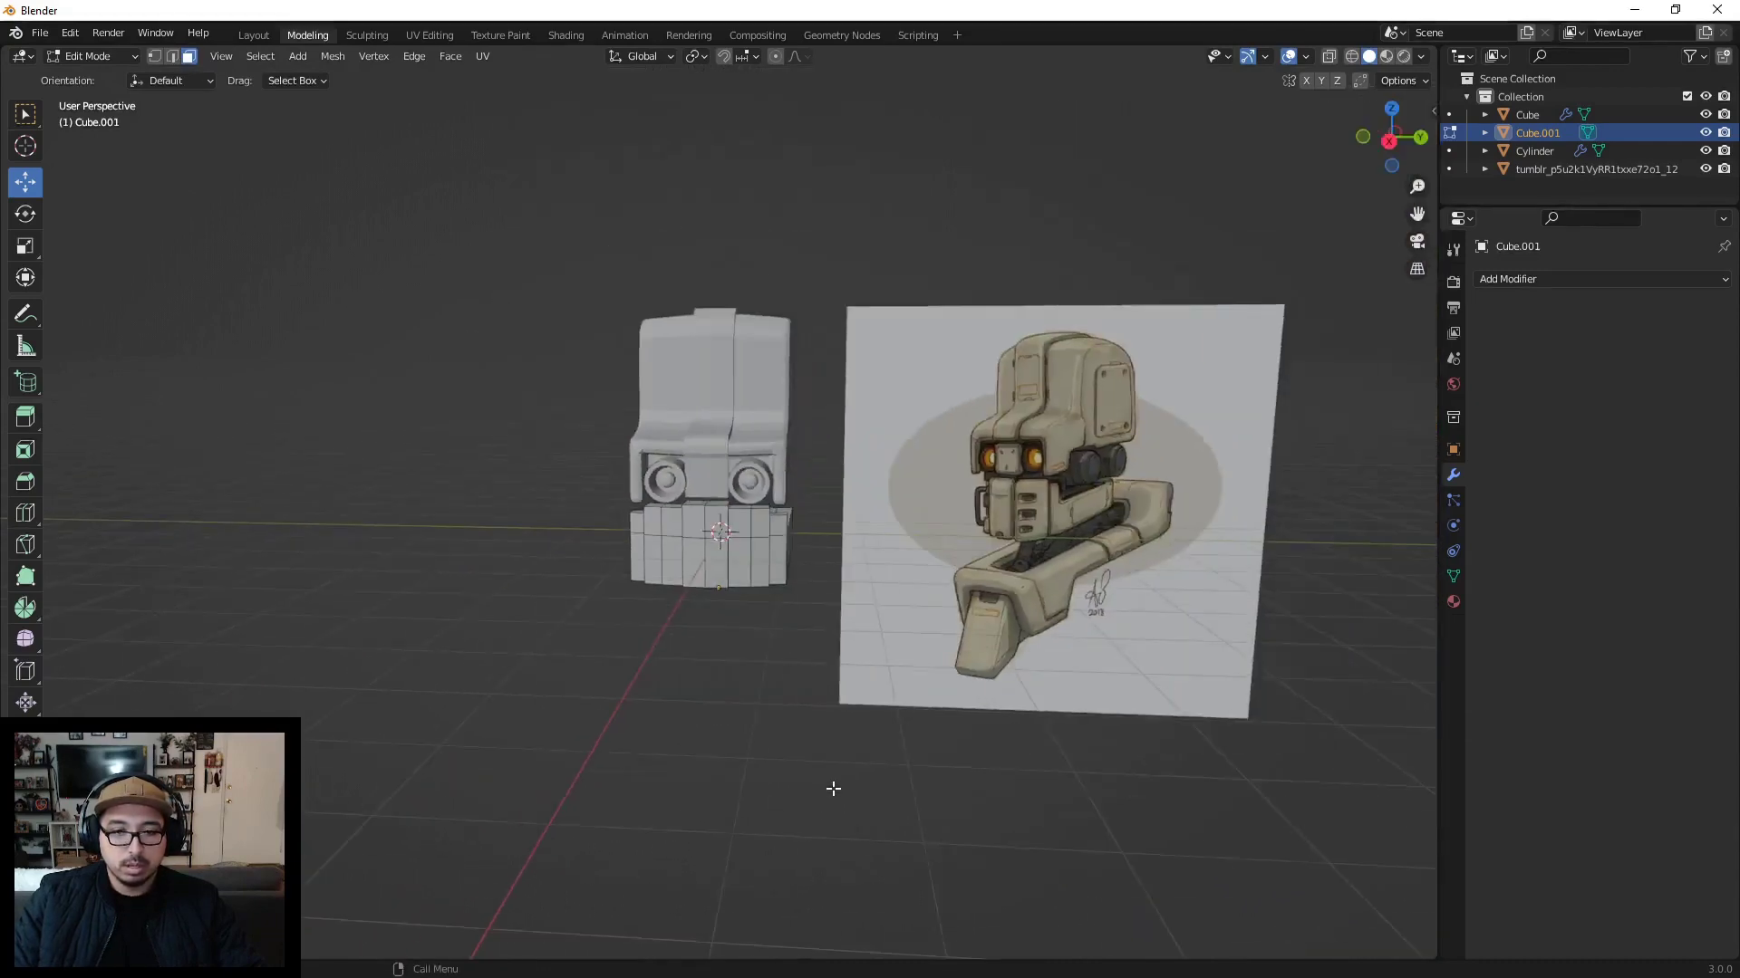
middle_click_drag(833, 788, 738, 711)
scroll(798, 660, "up", 3)
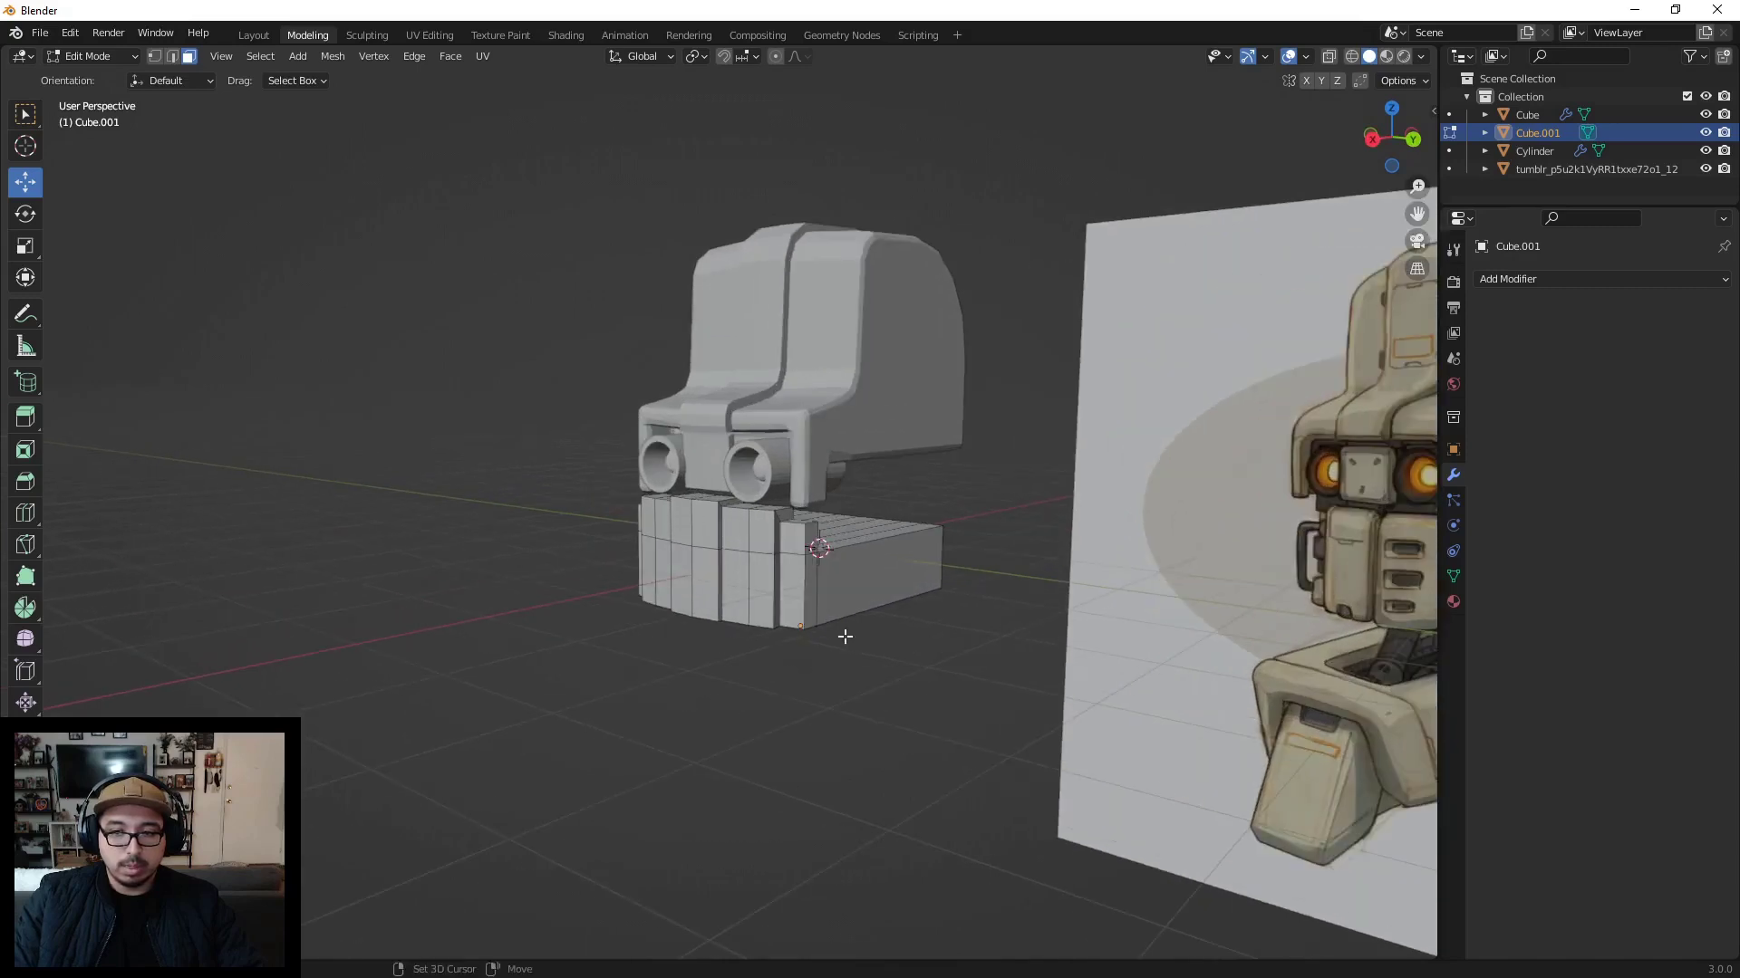
Step: Add a vertical edge loop slid close to the base block's end
middle_click_drag(843, 630, 582, 632, "shift")
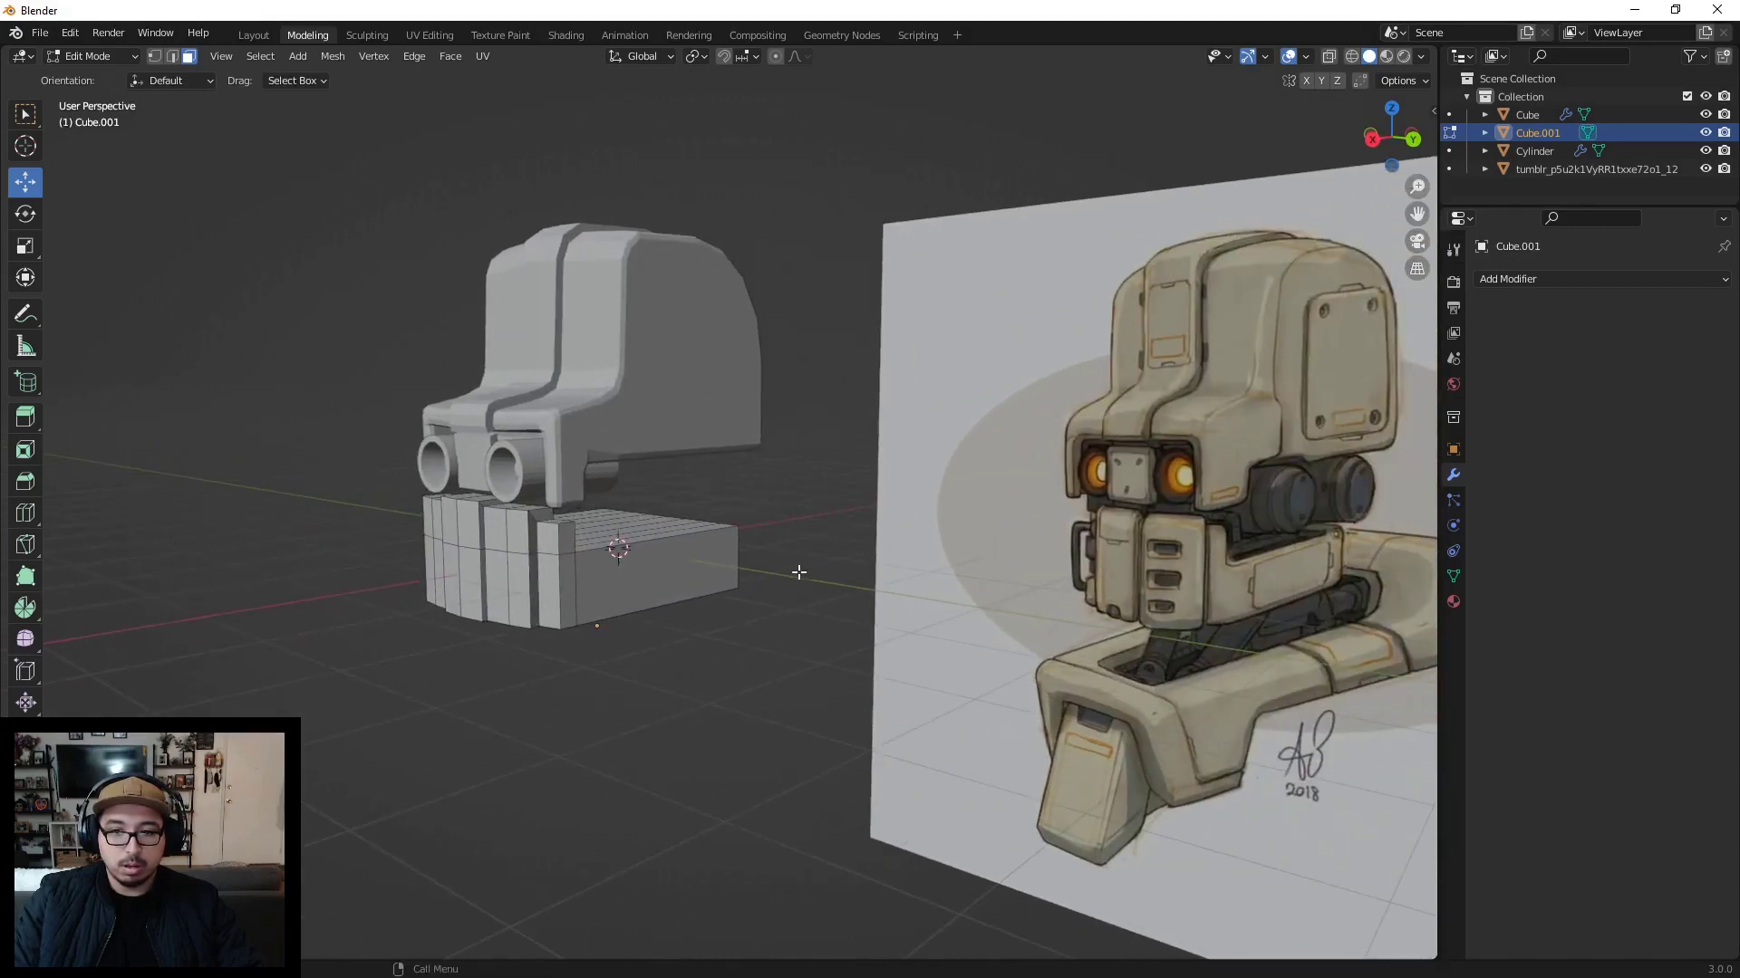
middle_click_drag(488, 548, 521, 584)
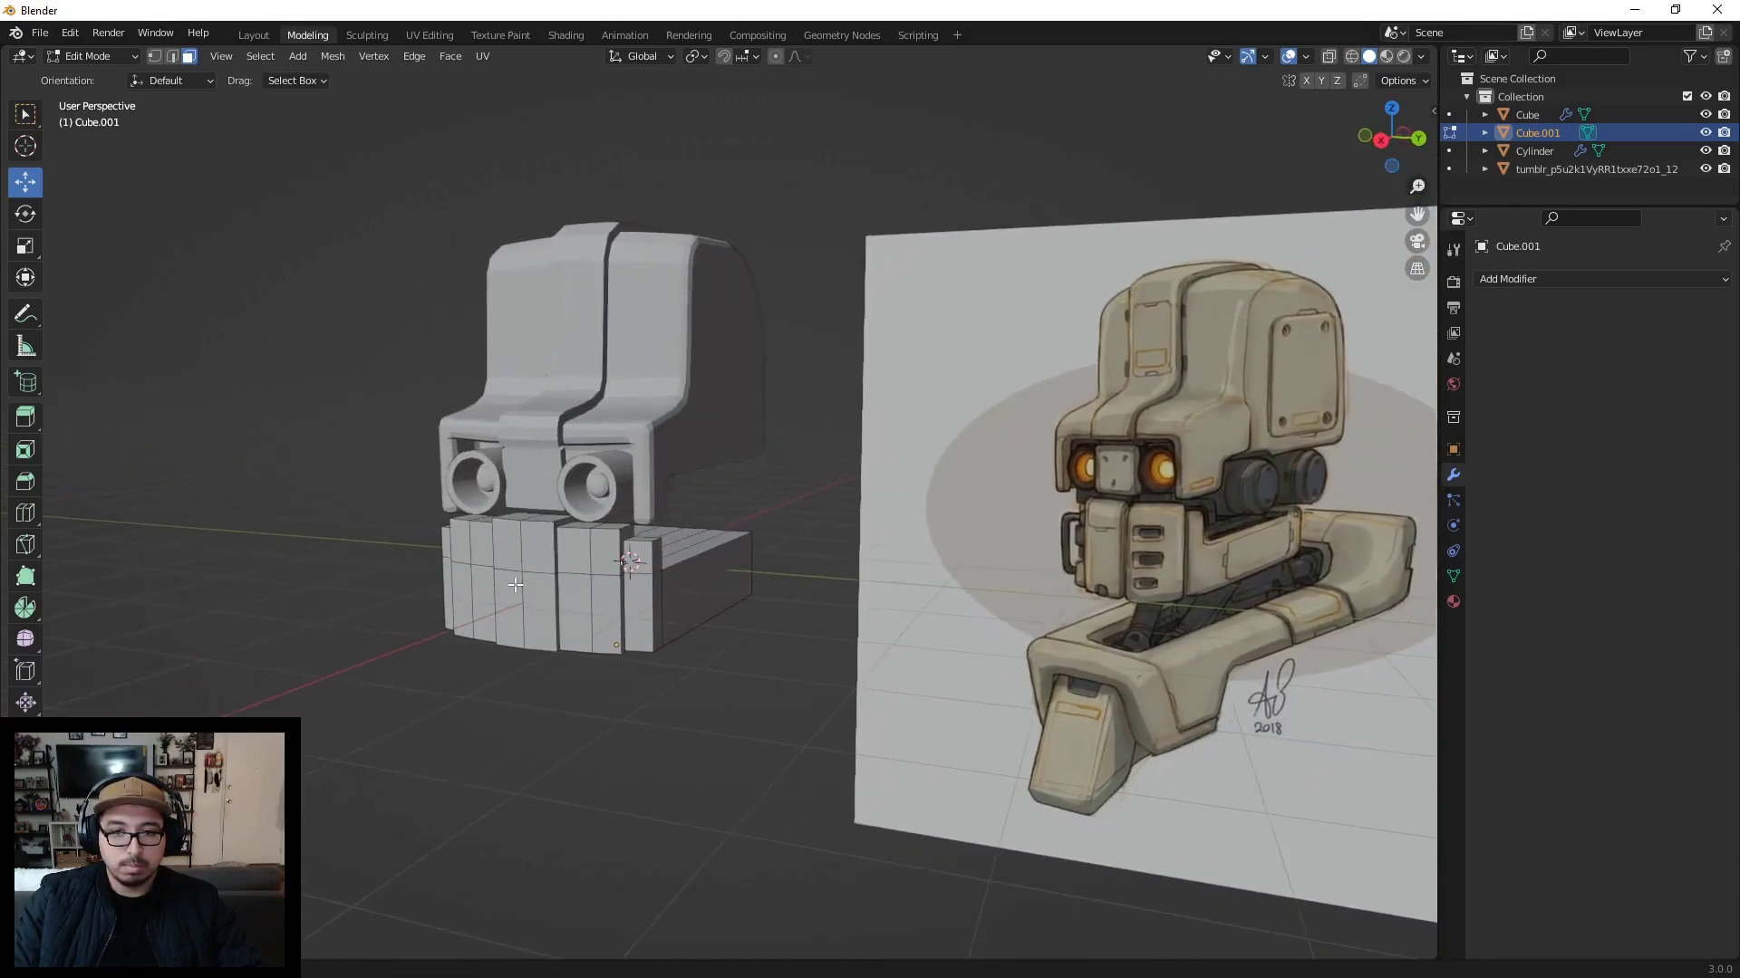
middle_click_drag(772, 560, 712, 562)
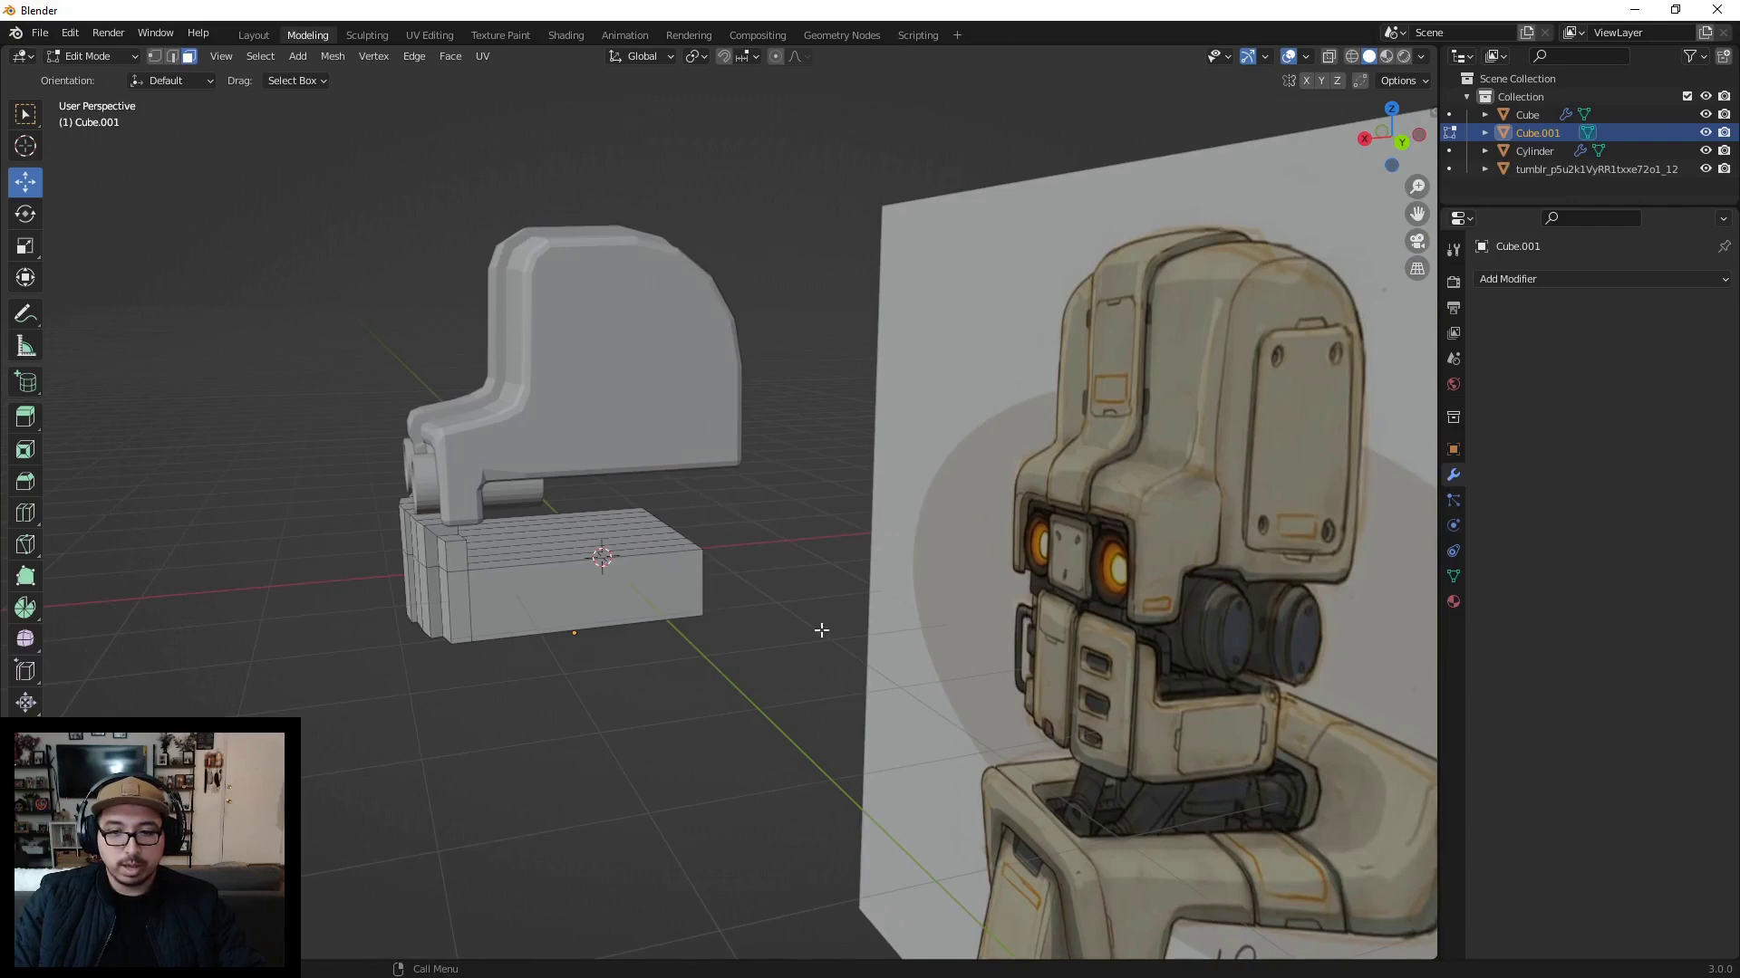
key("ctrl+r")
left_click(670, 546)
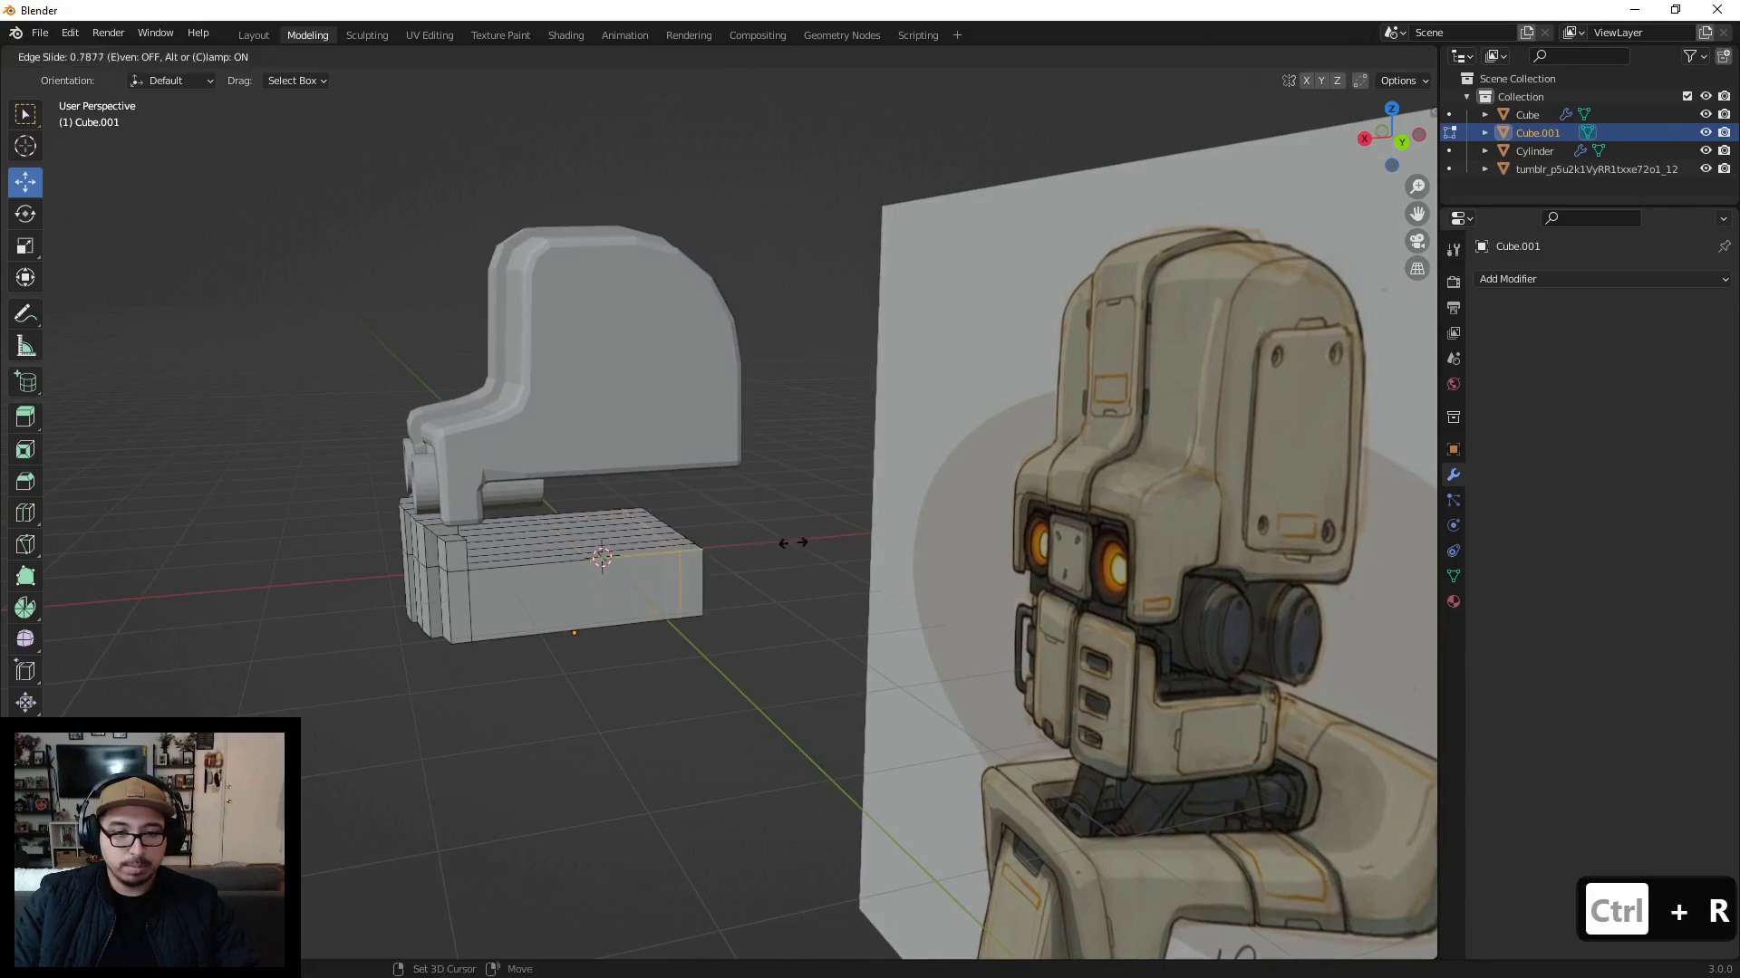
left_click(888, 543)
Step: Select a corner face on the base's top in face mode
scroll(691, 590, "up", 4)
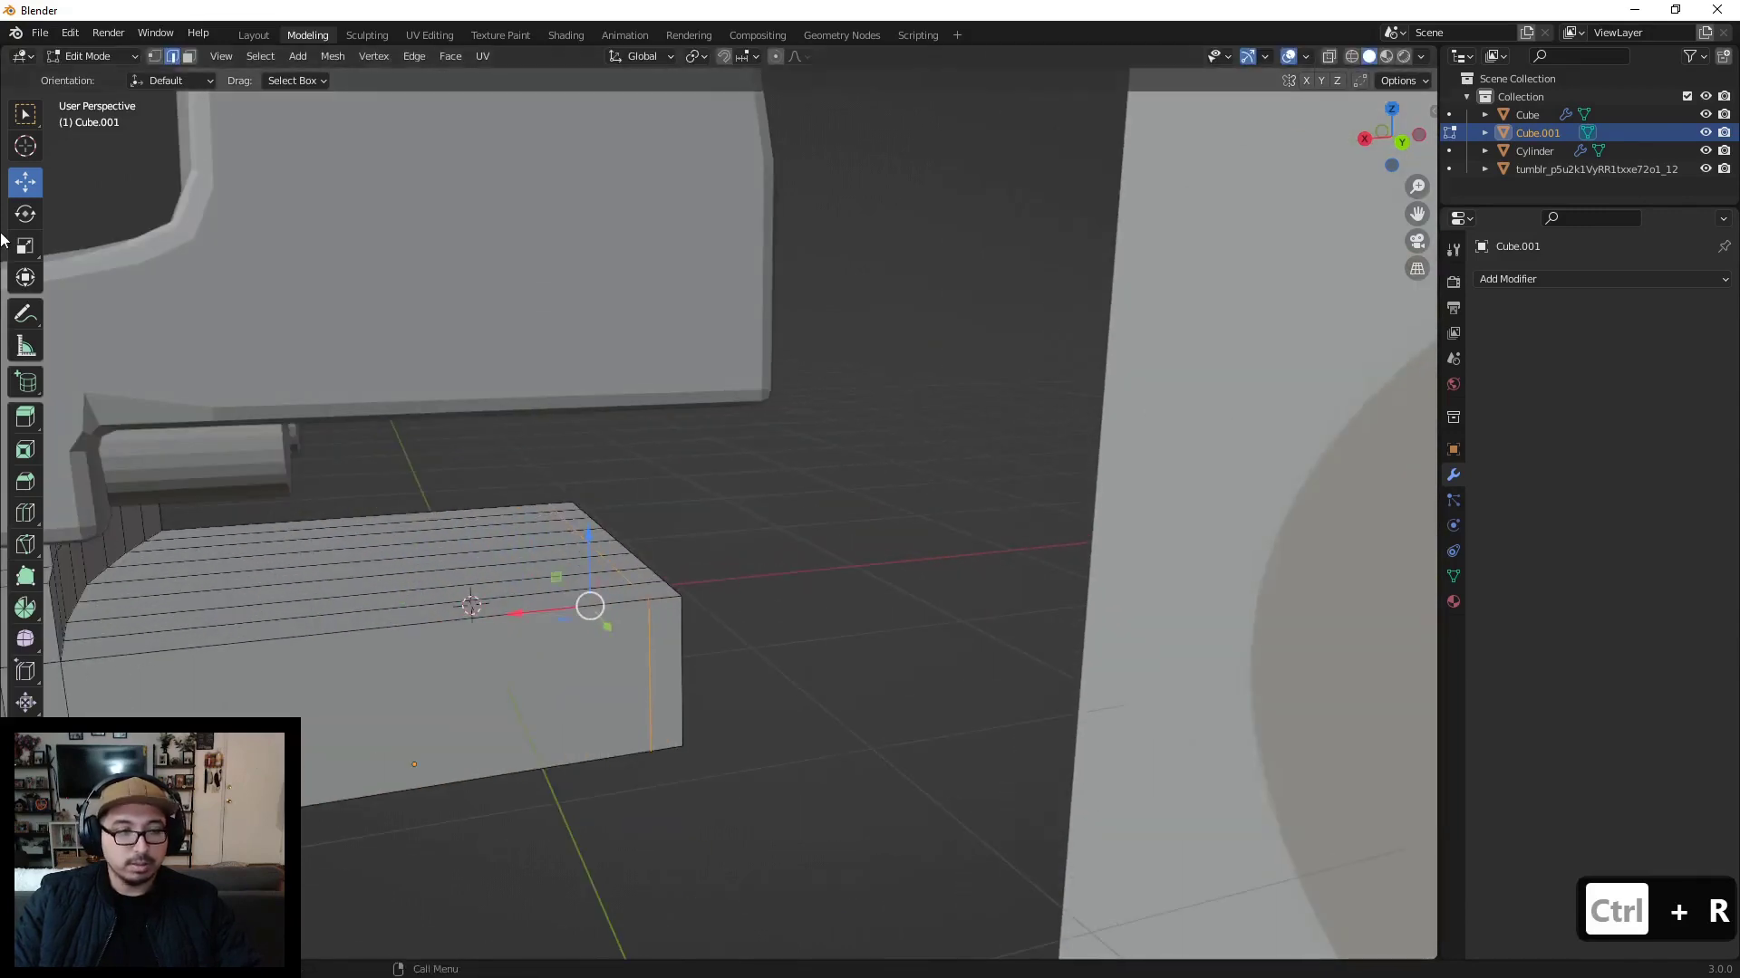
left_click(189, 57)
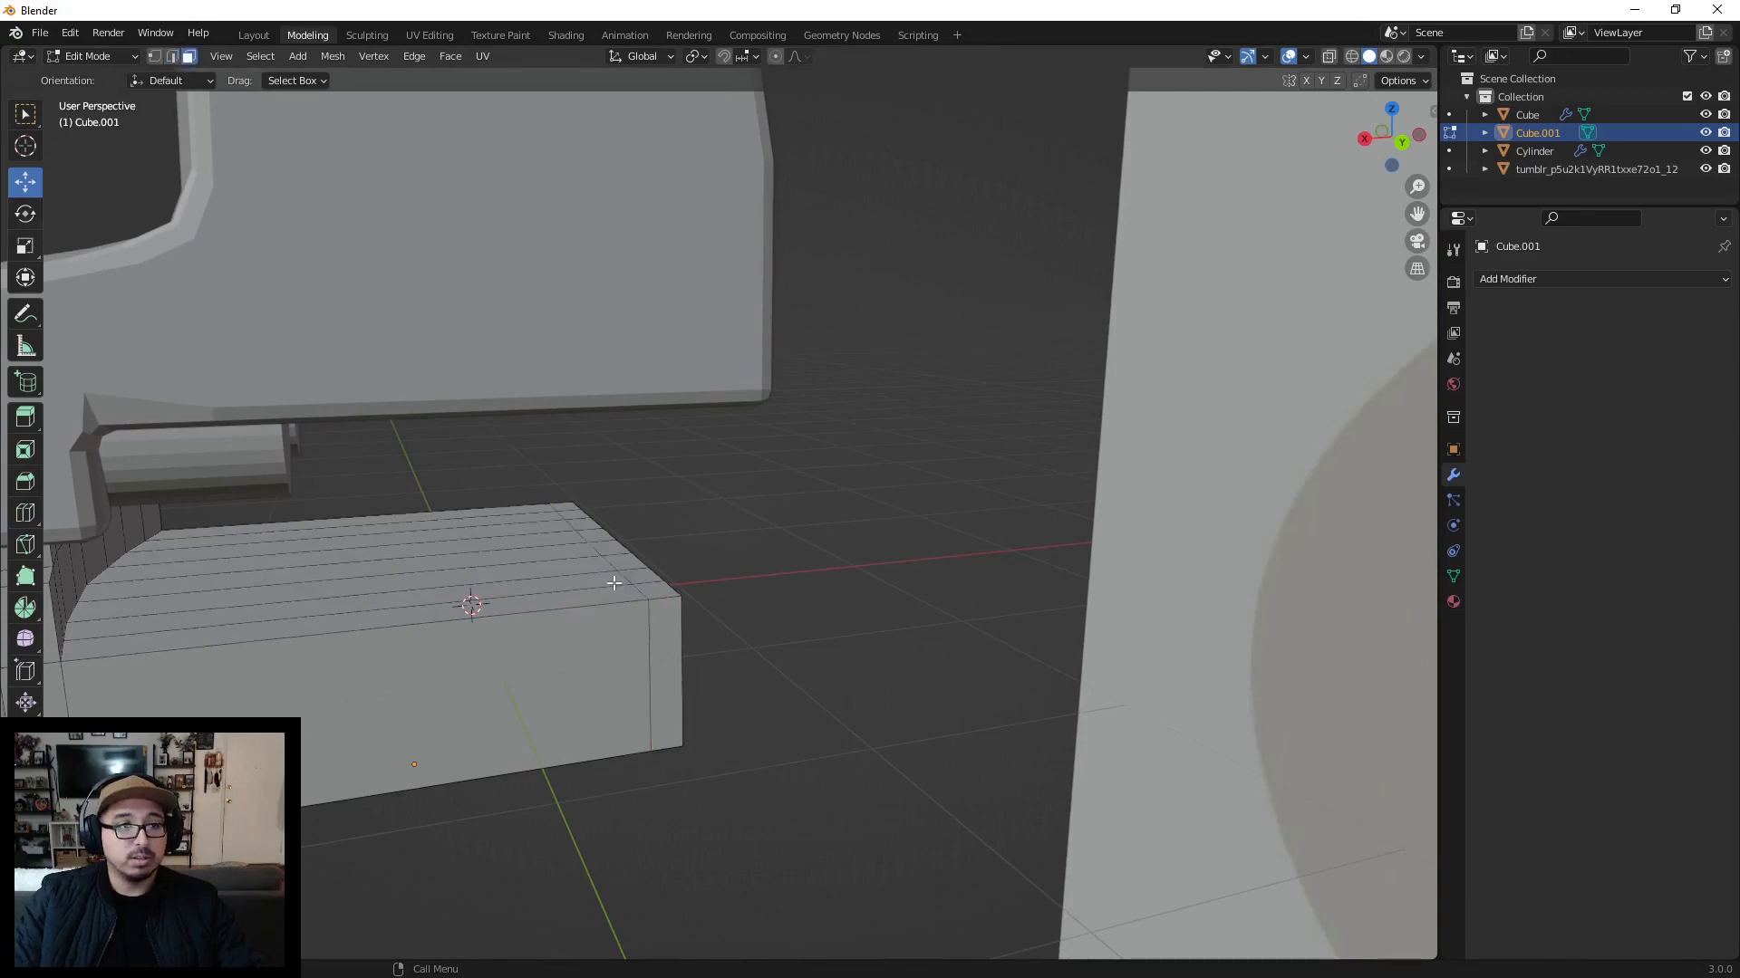
left_click(664, 581)
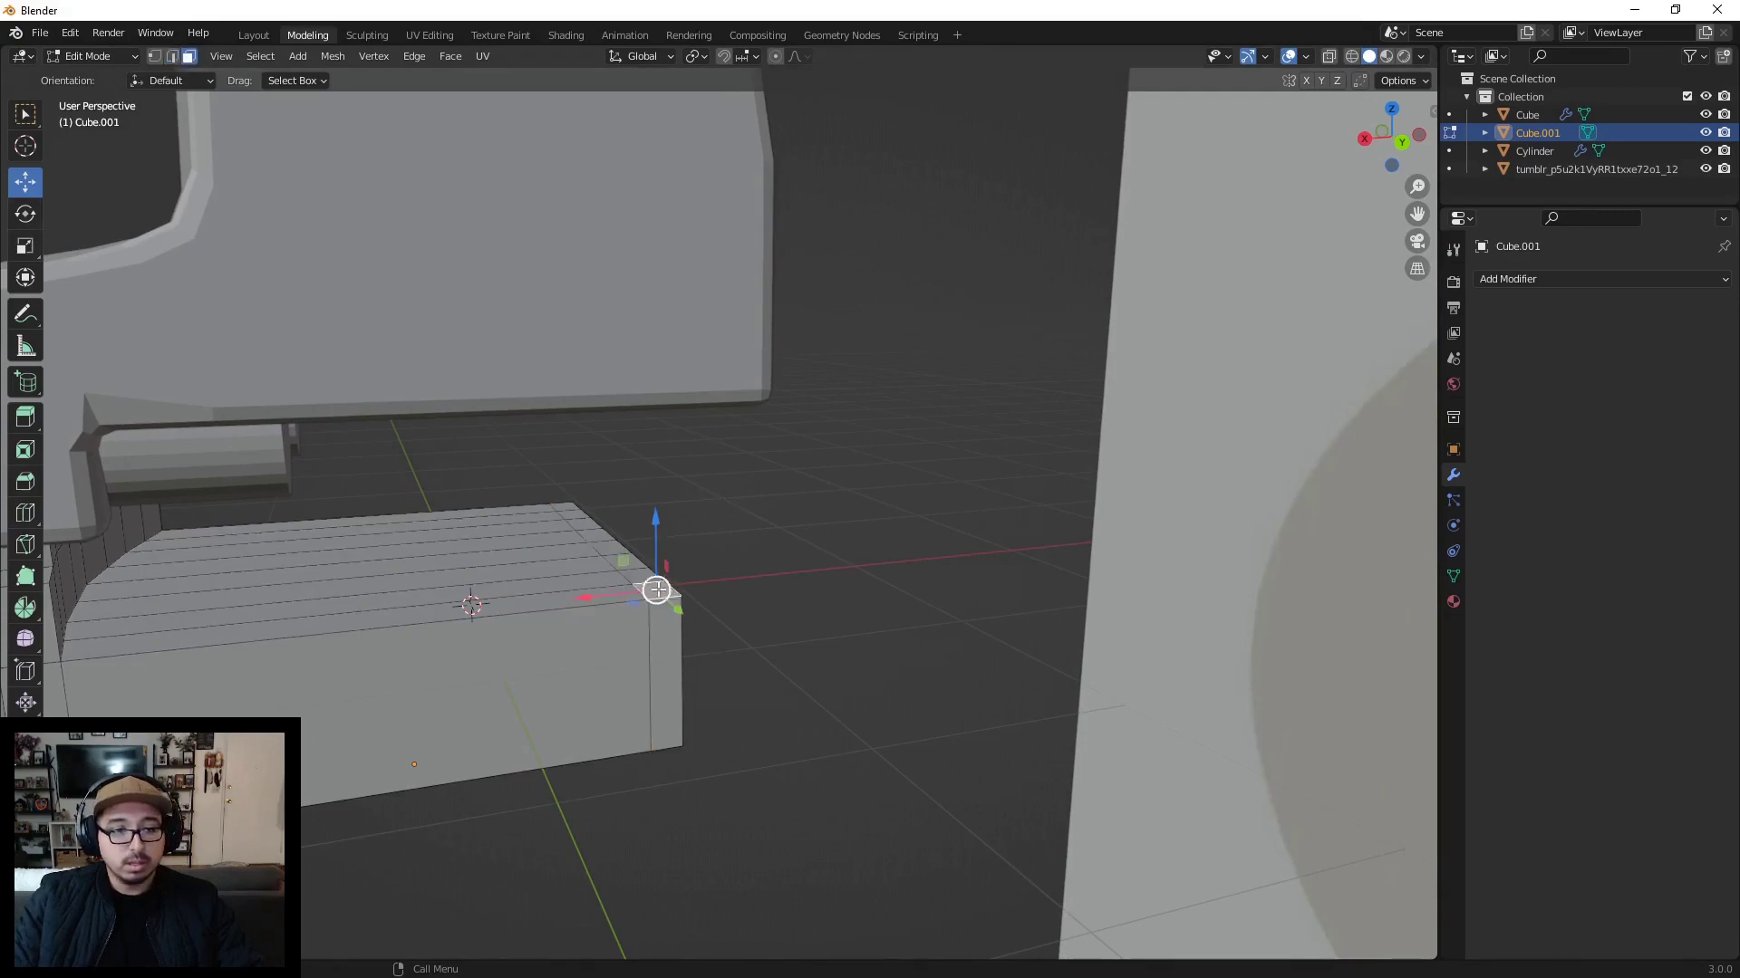
Step: Extrude the end strip of top faces upward into a lip, undoing a stray extrusion
left_click(565, 506, "ctrl")
scroll(590, 550, "down", 2)
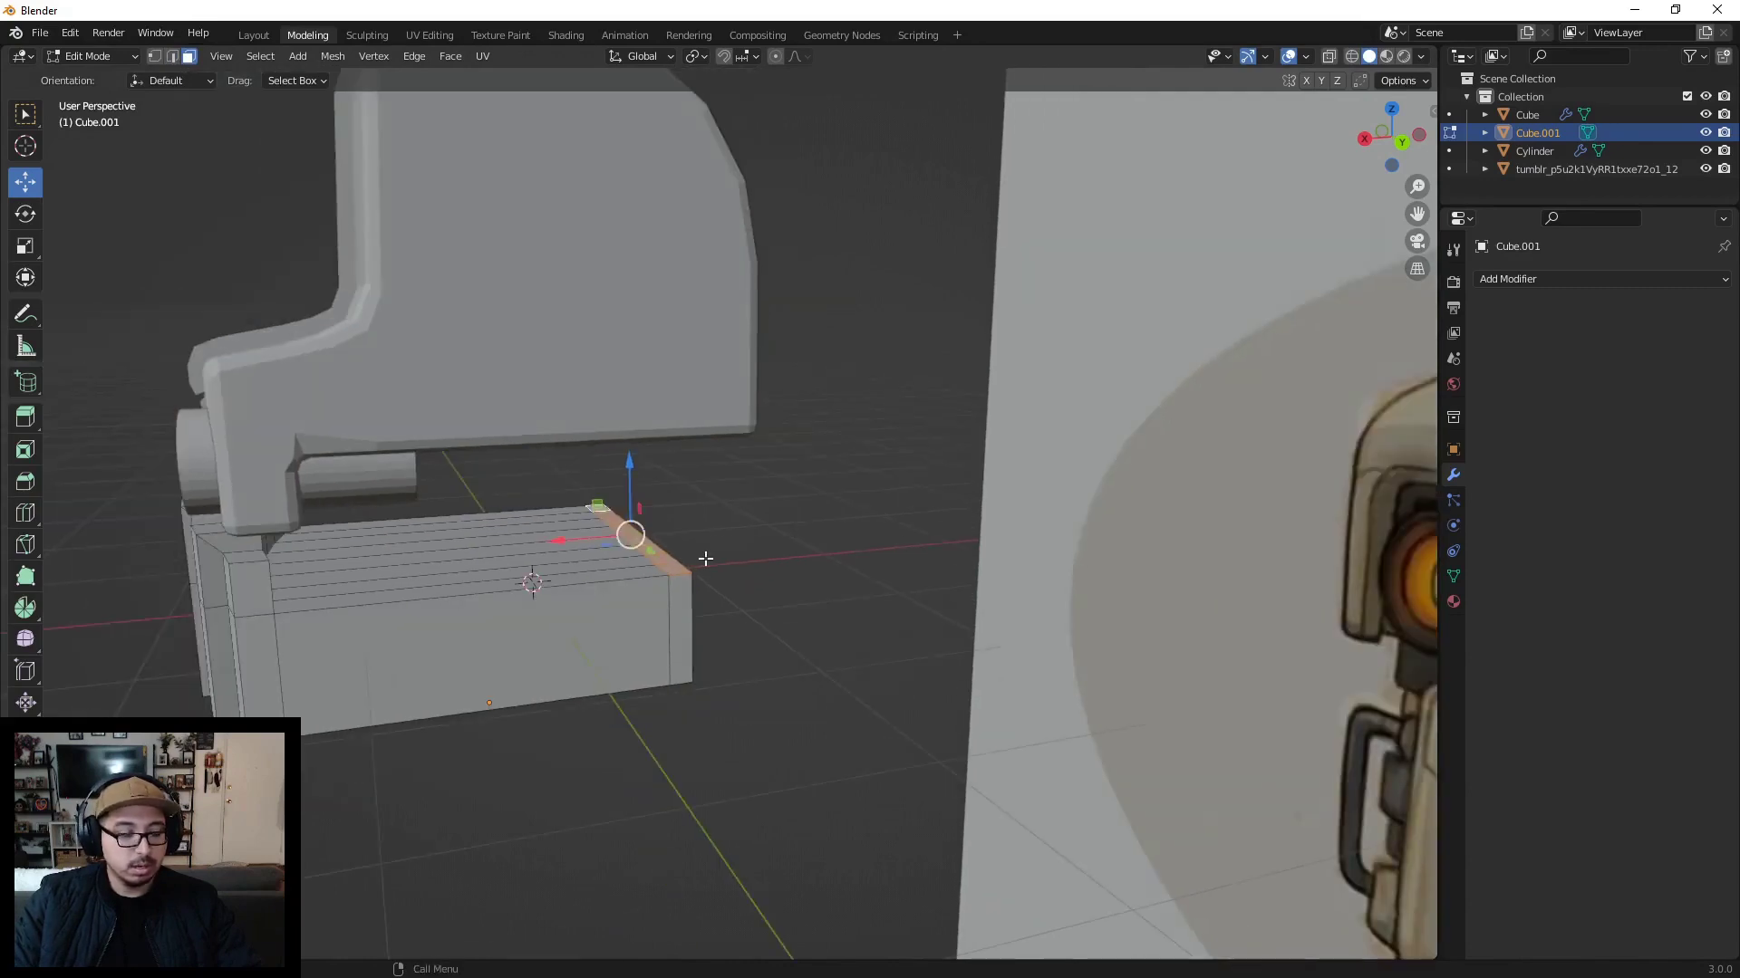
key("e")
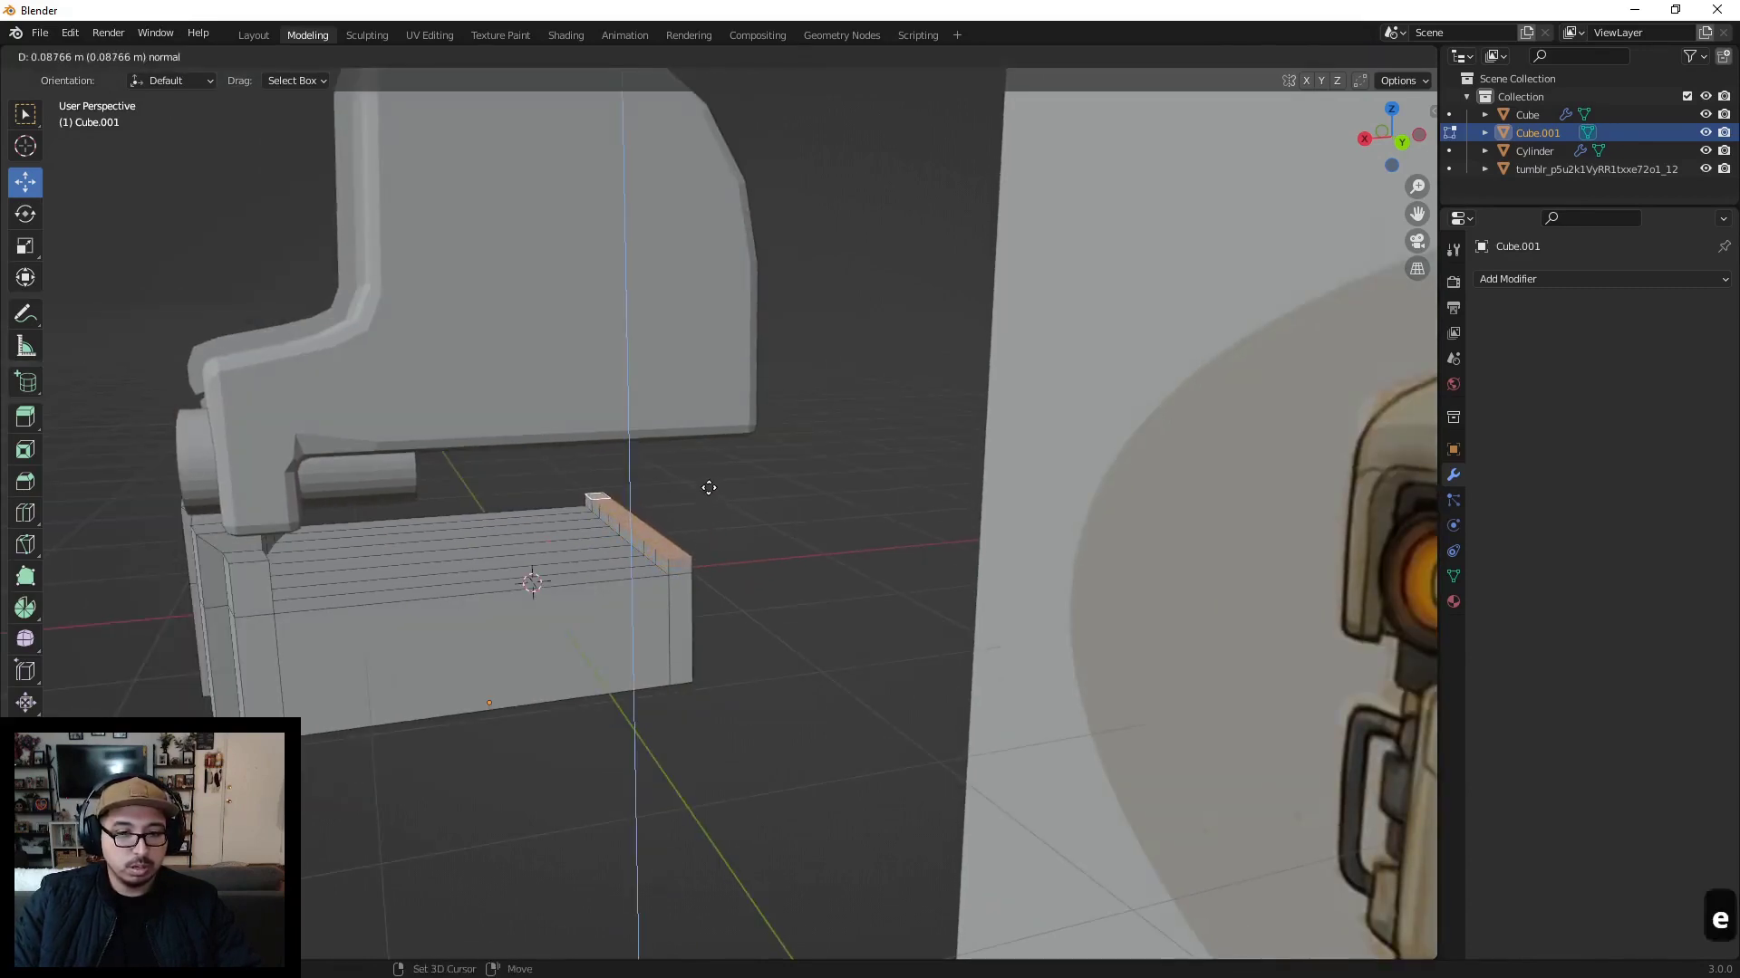
left_click(709, 487)
middle_click_drag(712, 575, 608, 633)
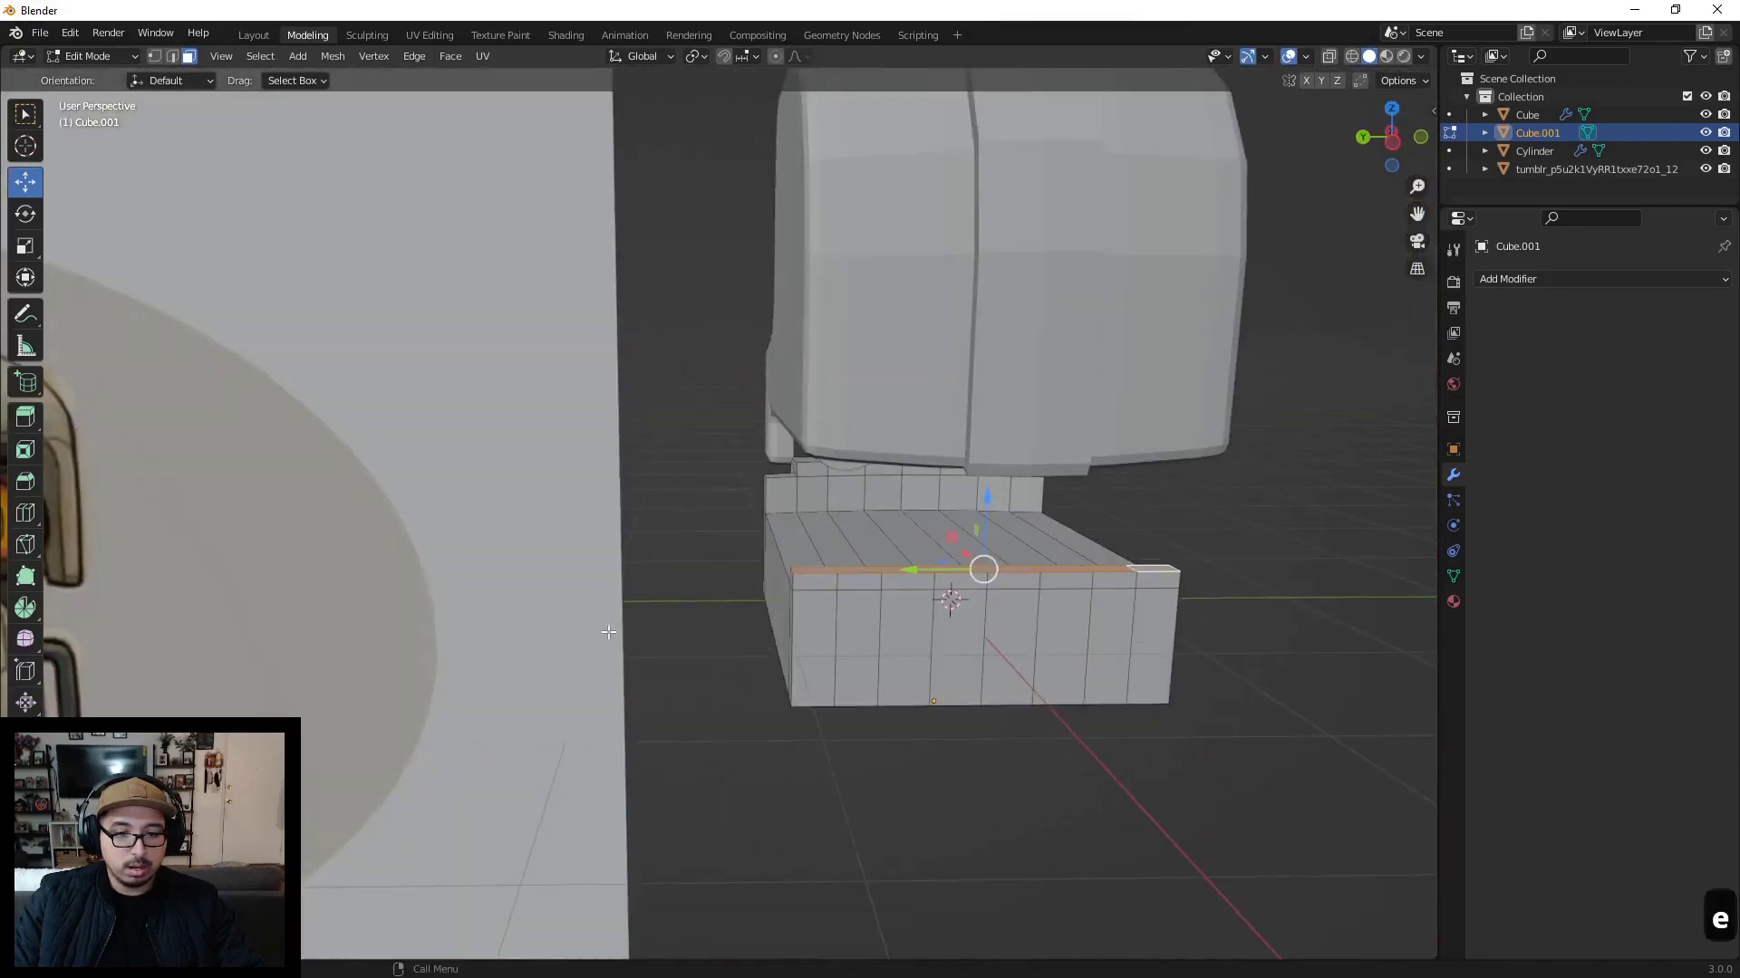
left_click(821, 591)
key("e")
key("ctrl+z")
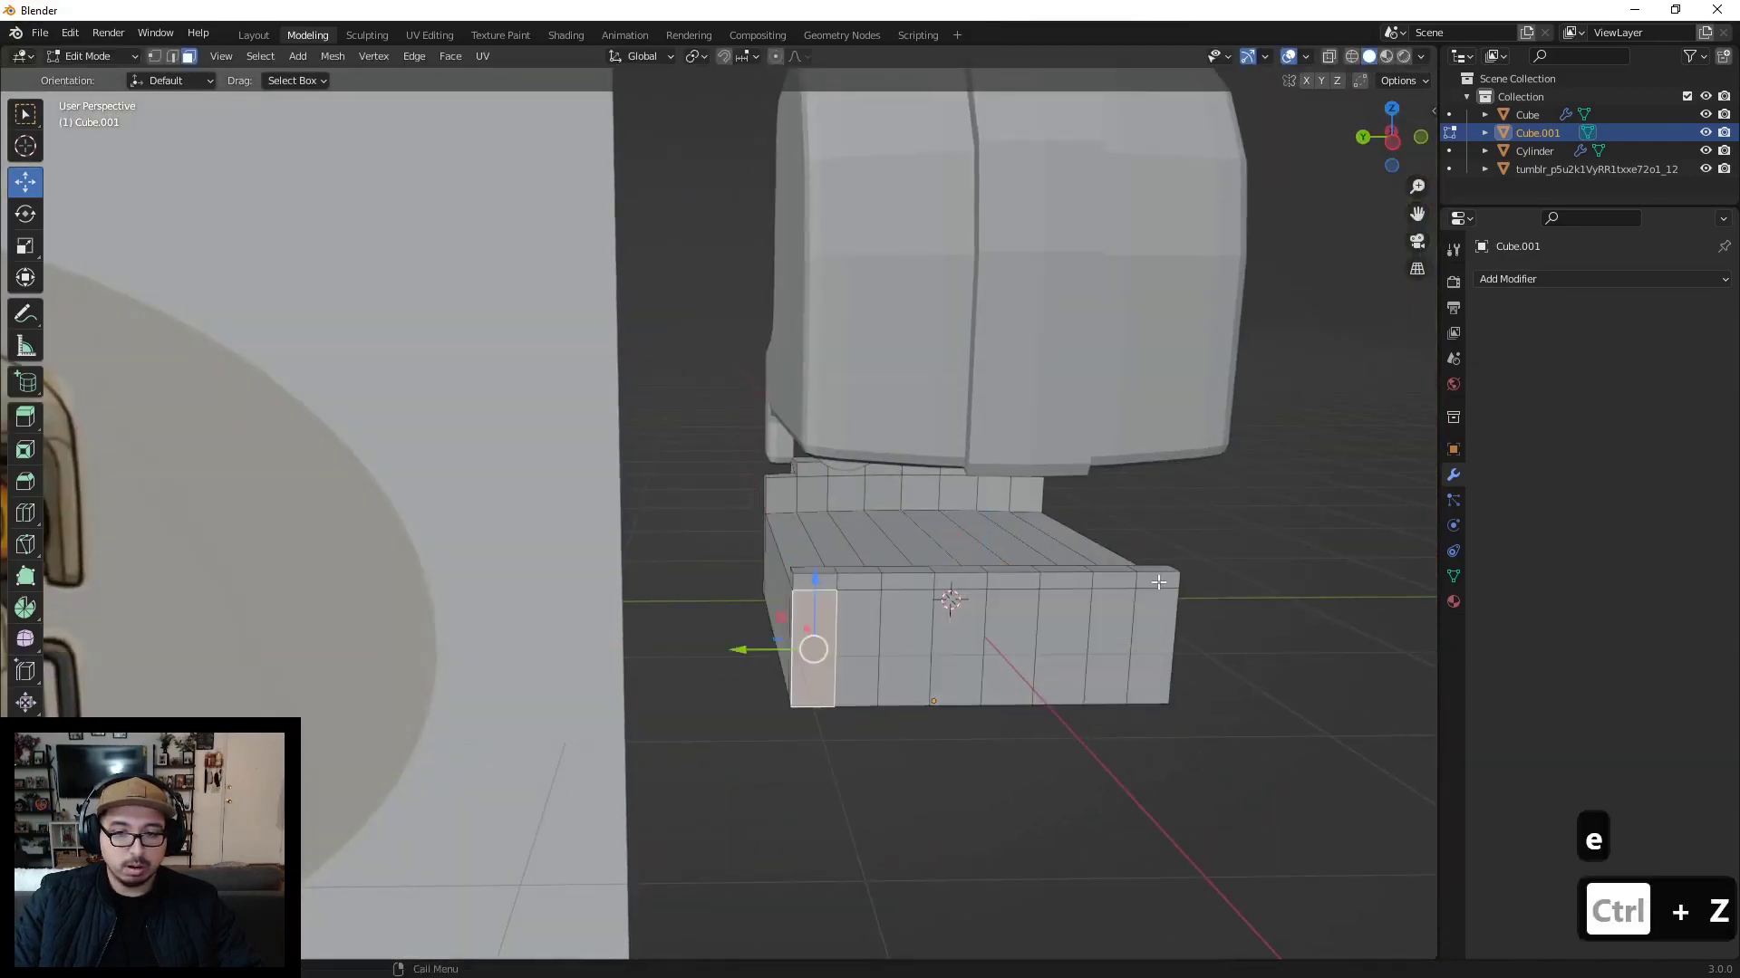
Step: Push the front row of faces outward along X to lengthen the base
left_click(996, 649, "alt")
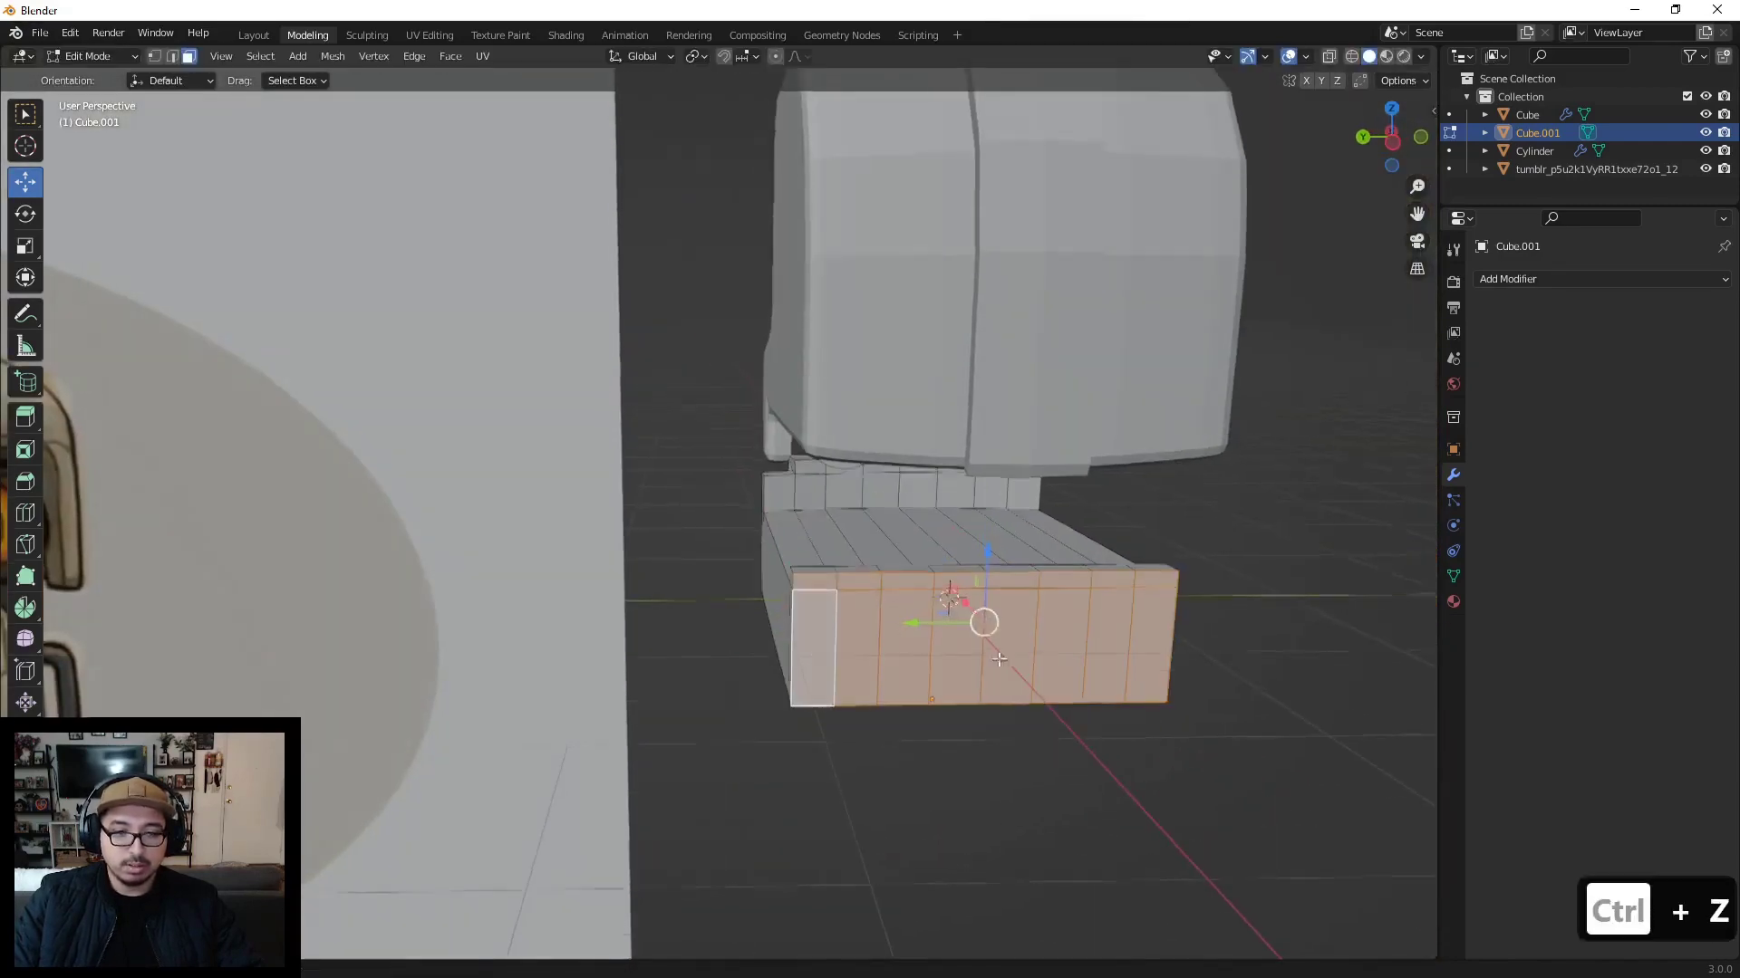
middle_click_drag(999, 659, 684, 479)
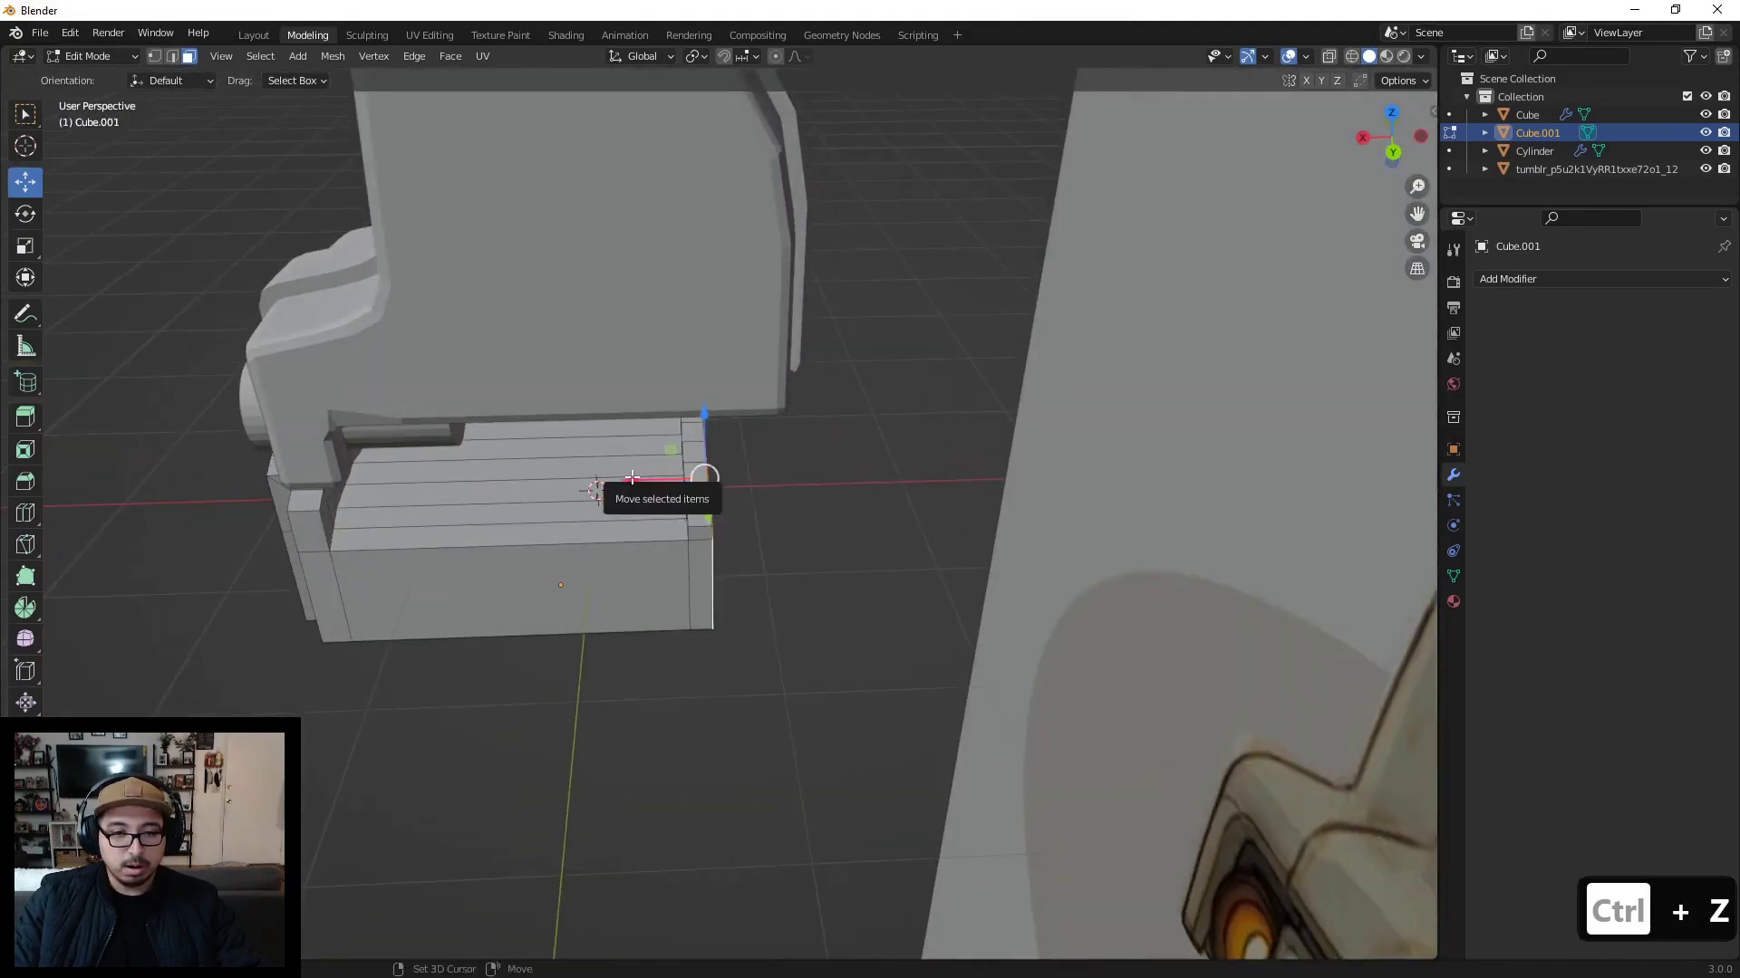
left_click_drag(634, 481, 681, 485)
left_click(820, 592)
scroll(746, 651, "down", 5)
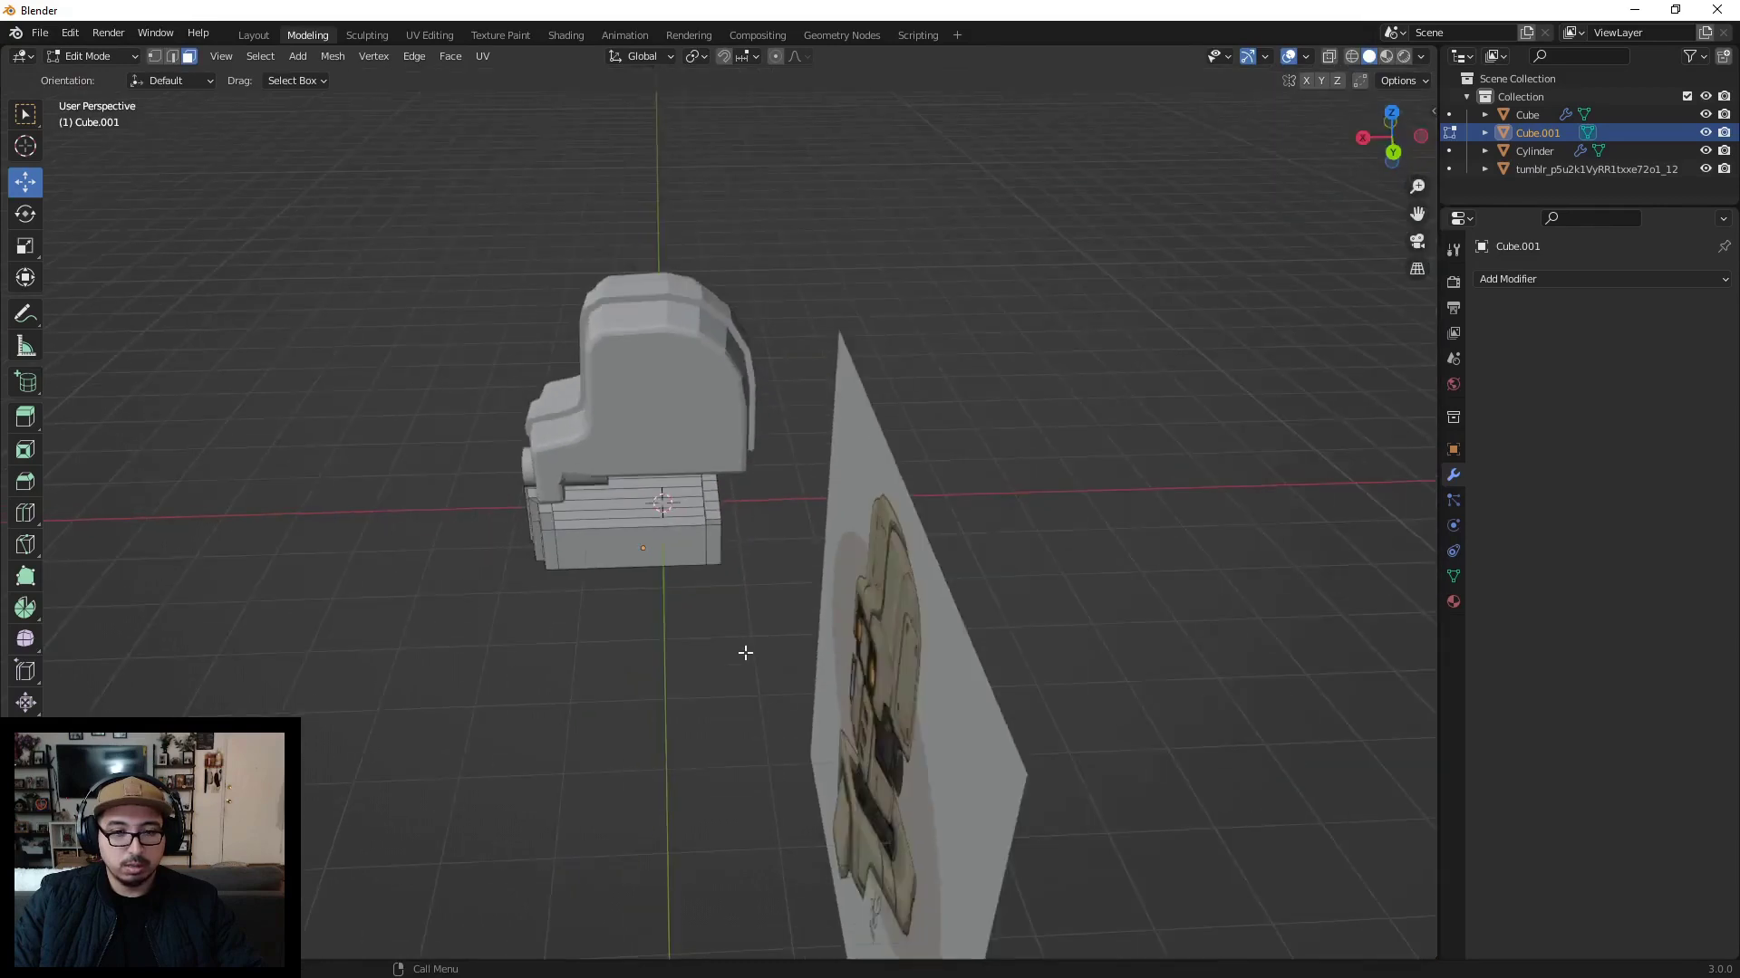
middle_click_drag(745, 651, 825, 590)
middle_click_drag(706, 587, 702, 659, "shift")
scroll(800, 648, "up", 2)
Step: Orbit around the model to compare its sides with the reference
middle_click_drag(765, 663, 223, 196, "shift")
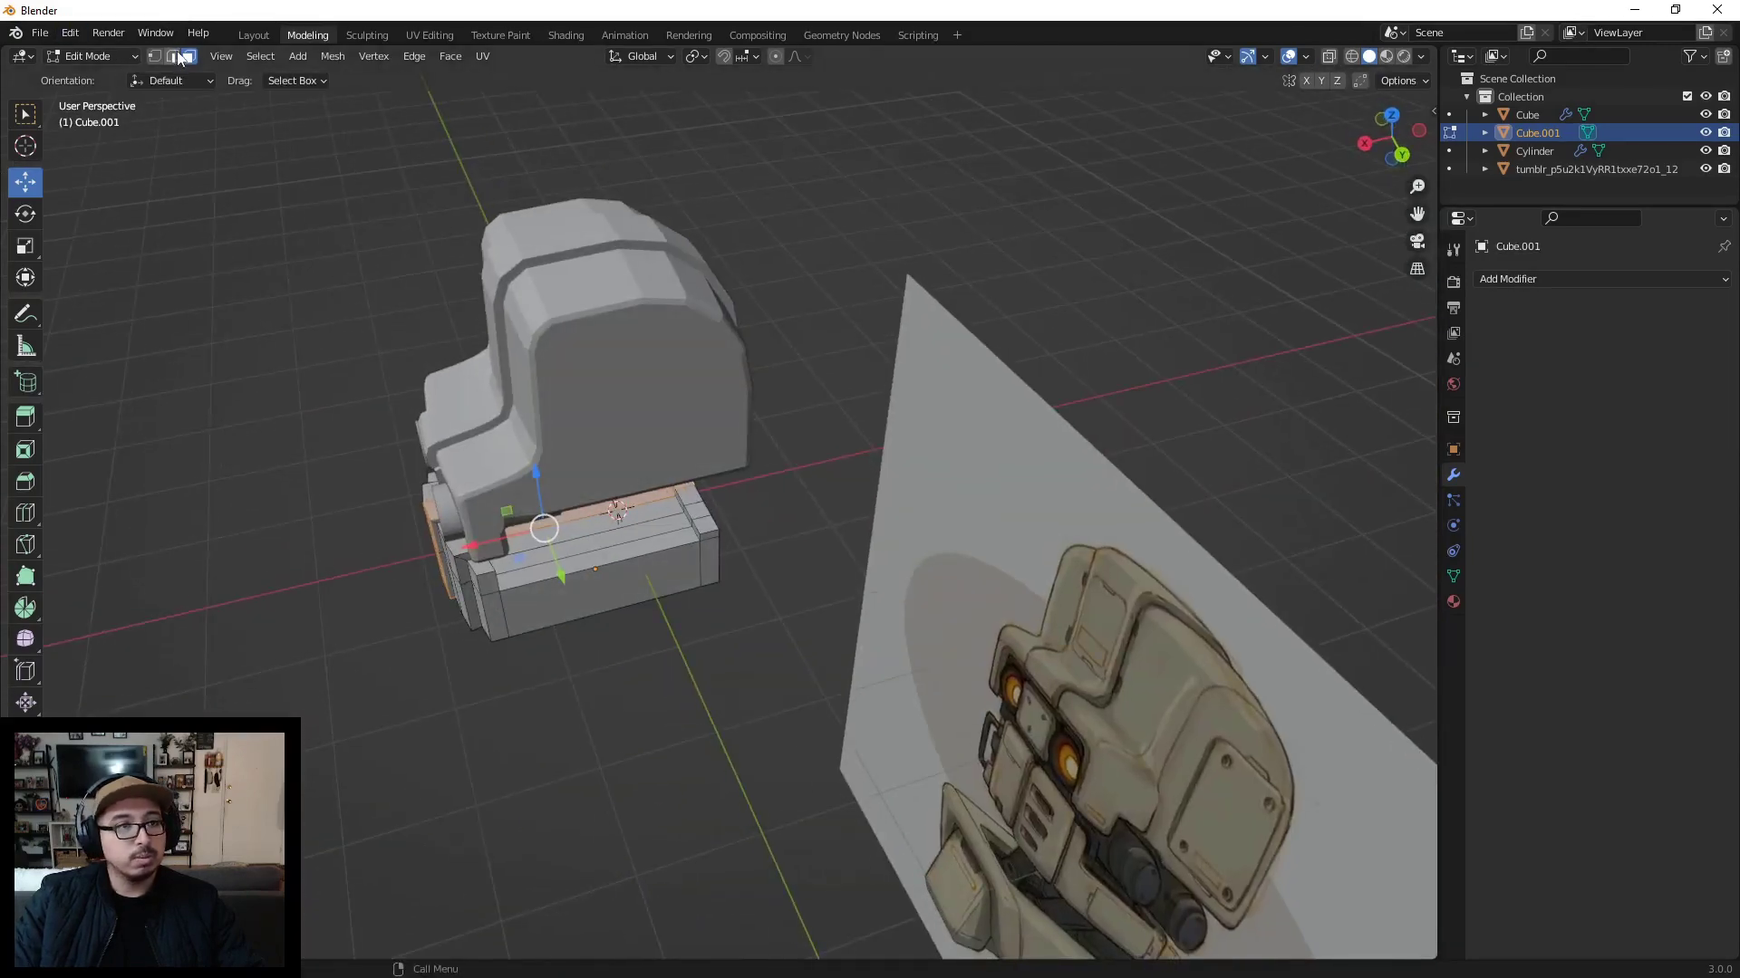
middle_click_drag(813, 428, 811, 563)
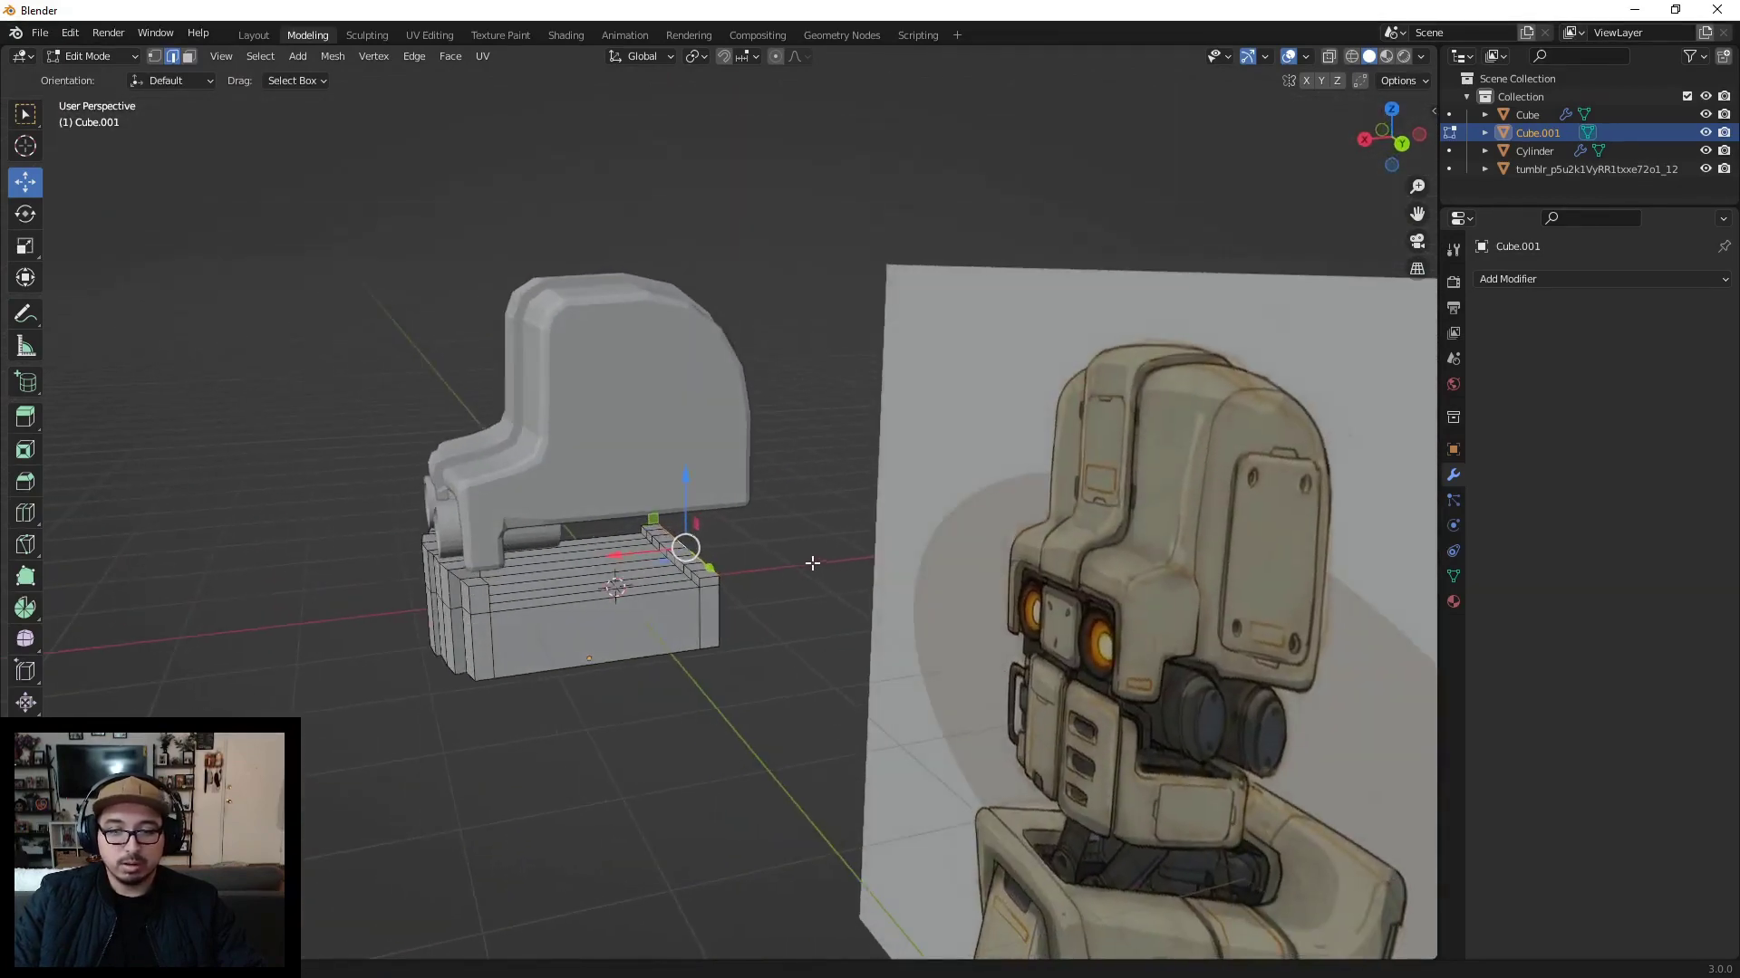
scroll(777, 614, "up", 4)
middle_click_drag(792, 660, 799, 677)
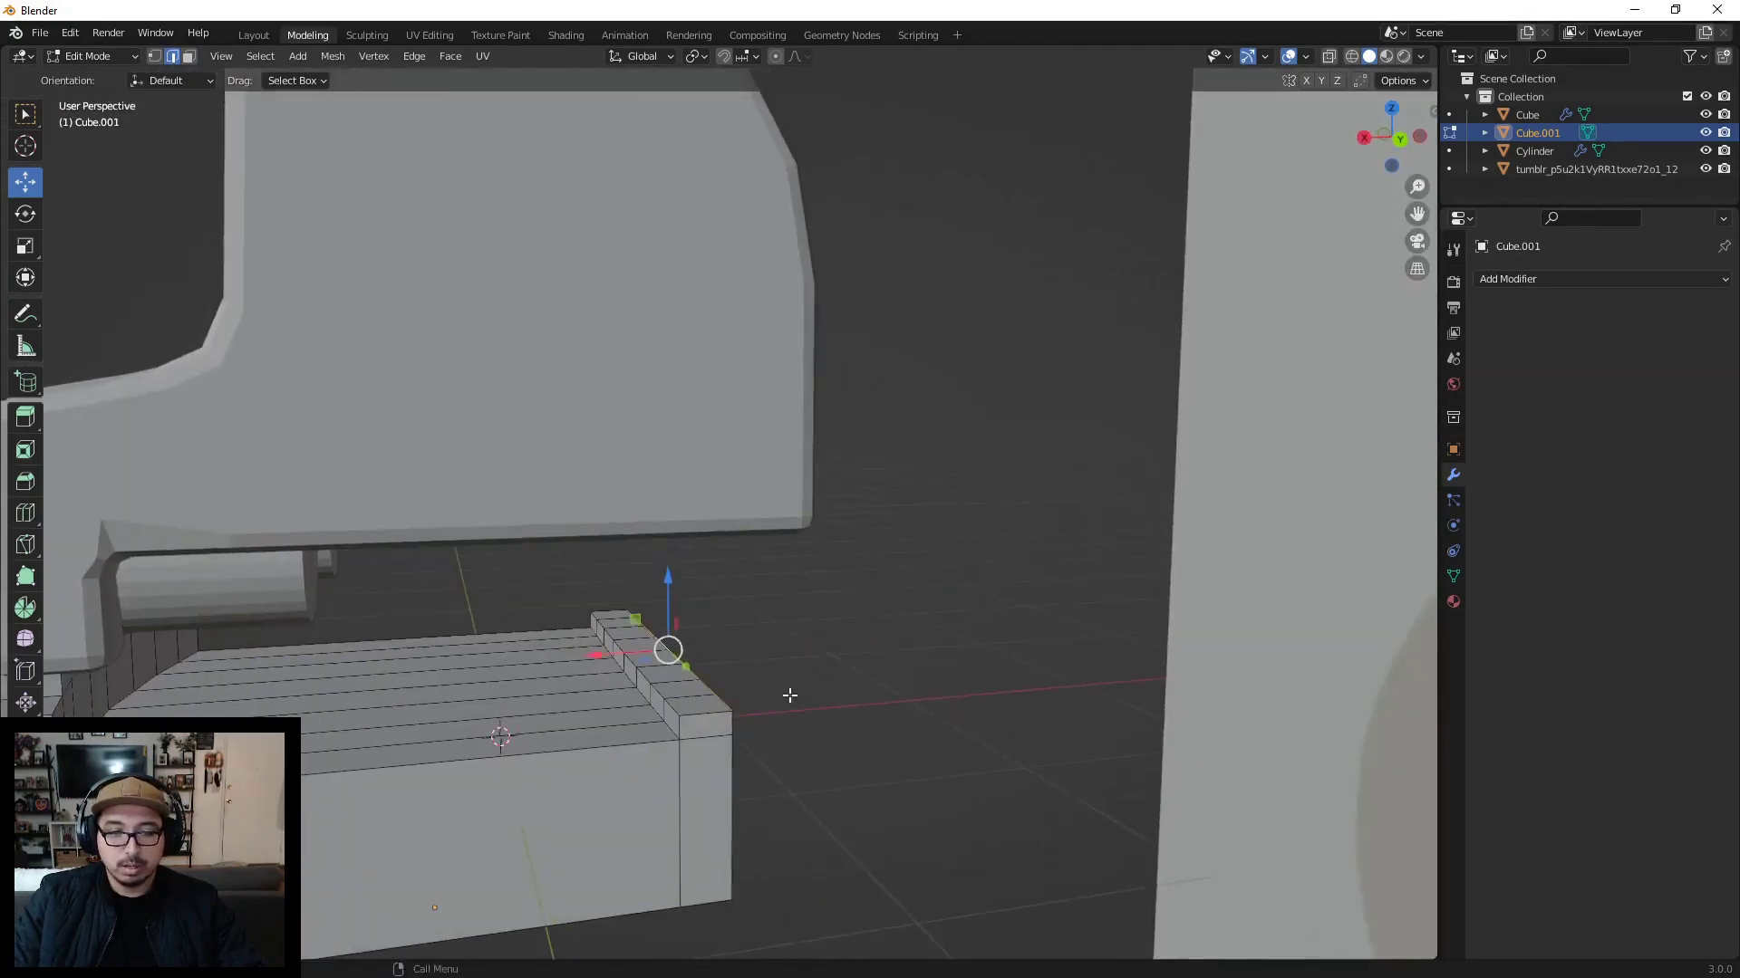
scroll(731, 698, "down", 5)
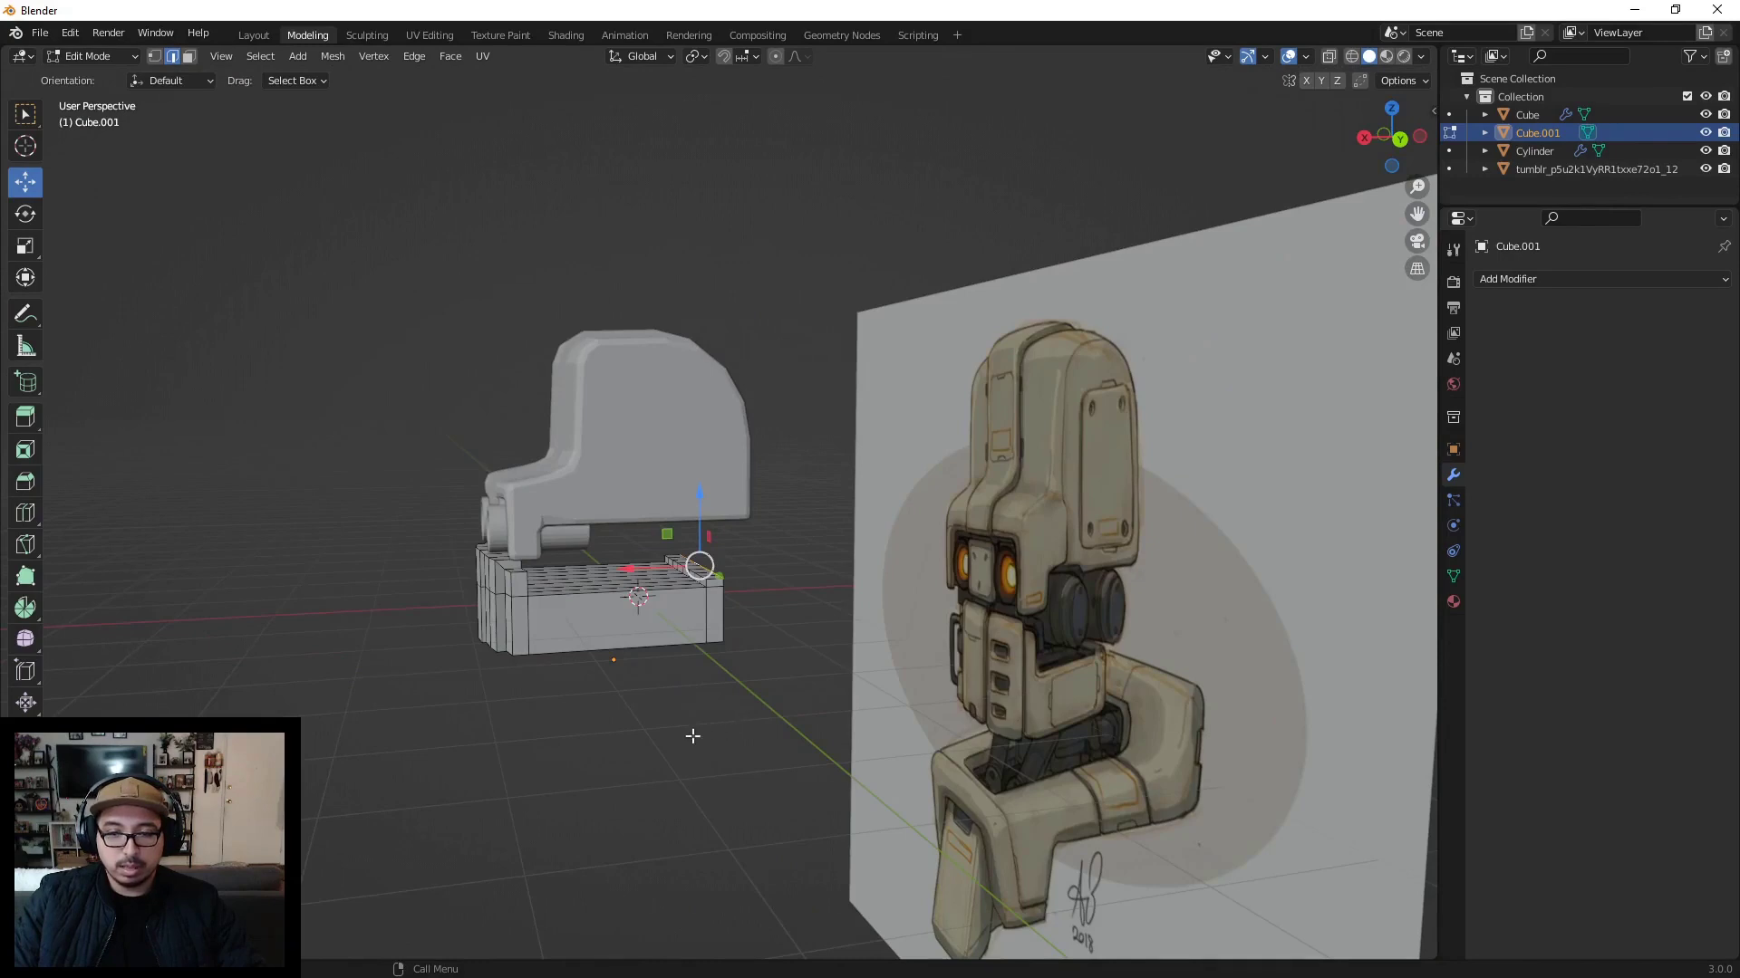
middle_click_drag(594, 700, 386, 539)
scroll(554, 642, "up", 4)
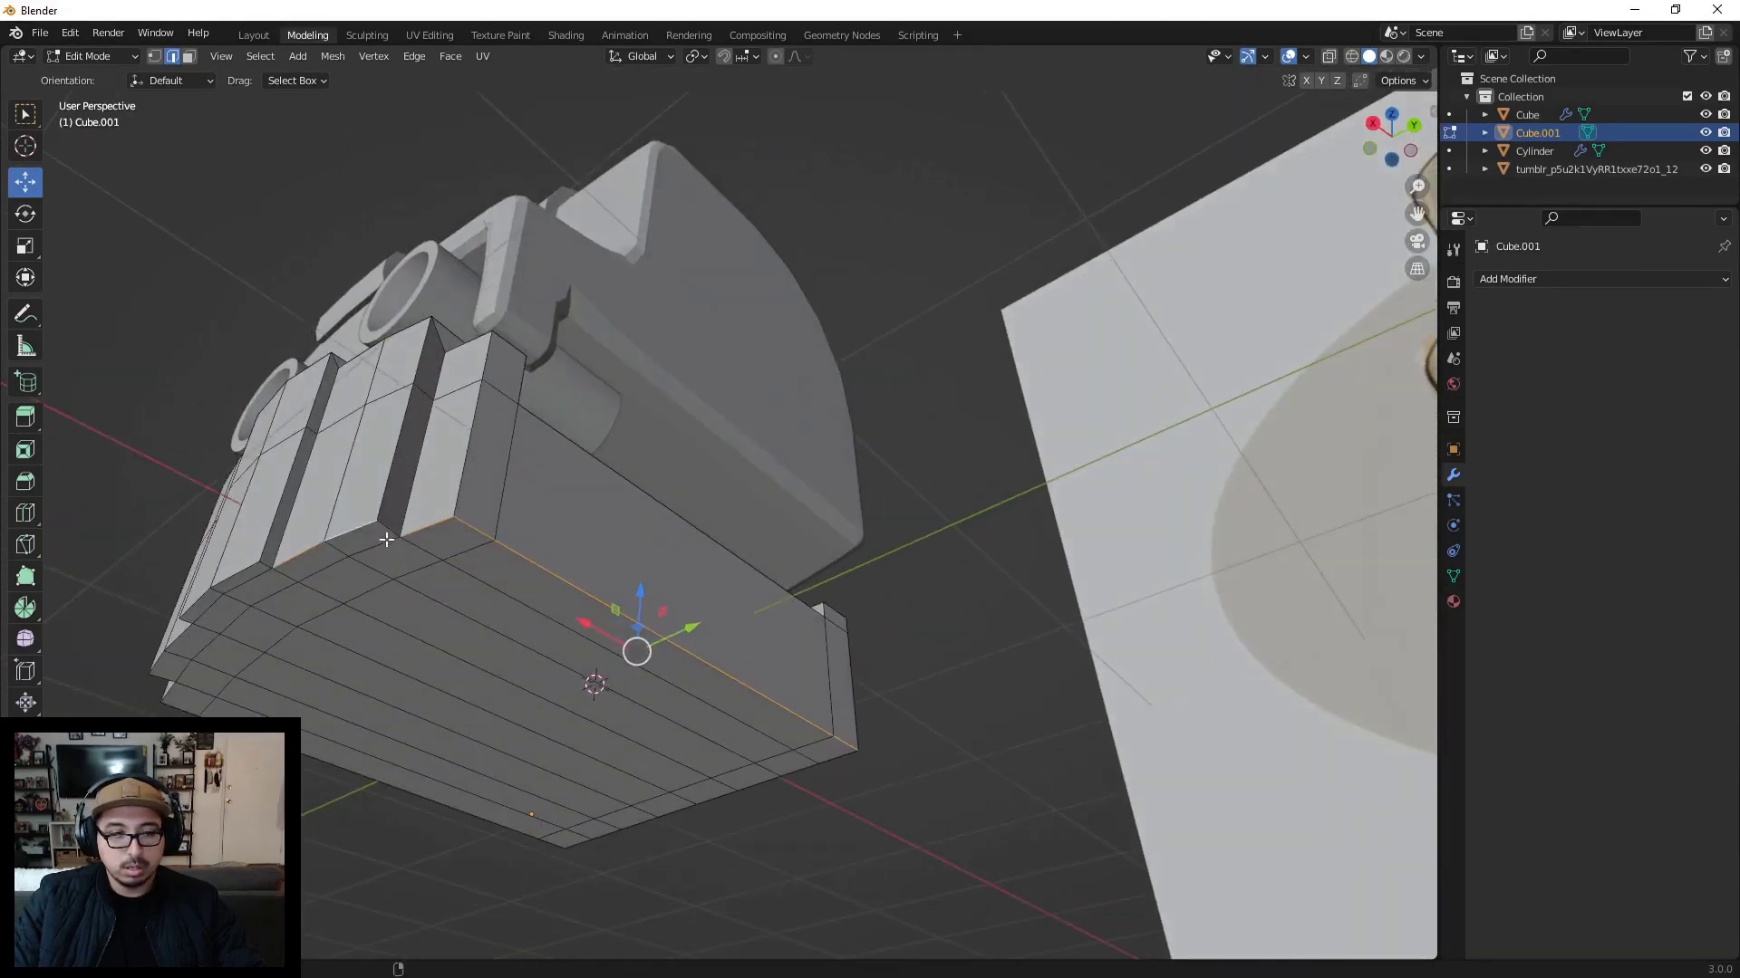
Step: Select the base block's bottom and front rim edges all around its underside
left_click(263, 567, "alt+shift")
left_click(235, 578, "alt+shift")
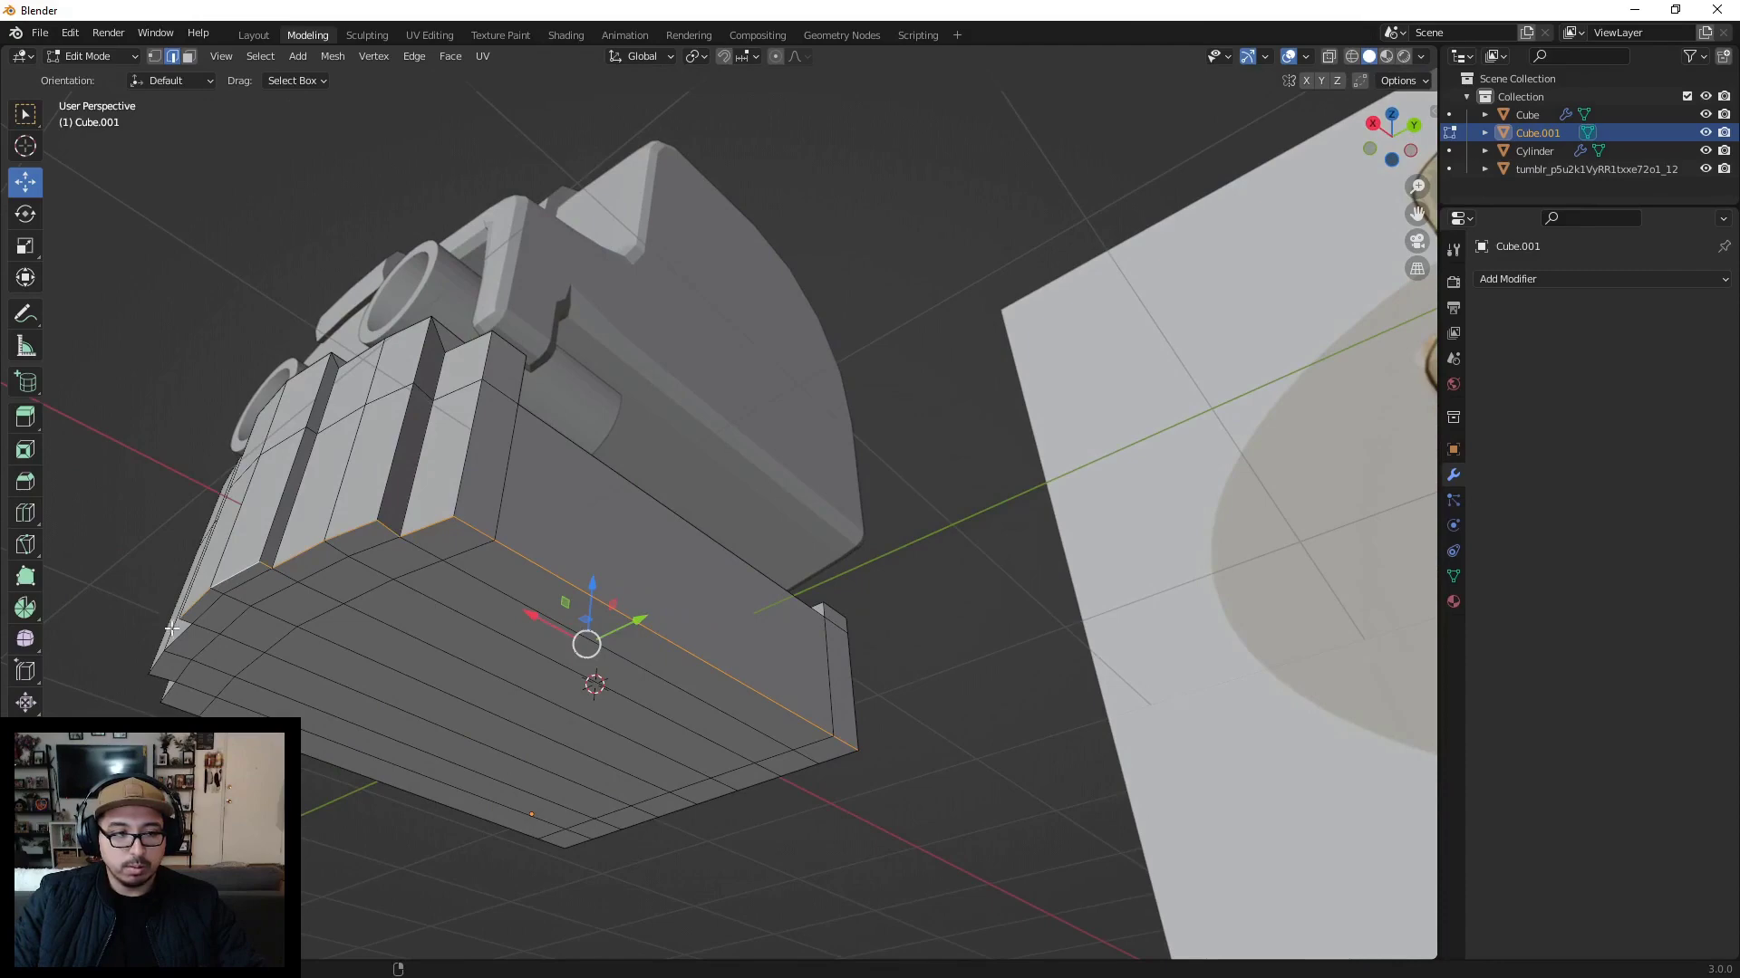
middle_click_drag(170, 627, 688, 539)
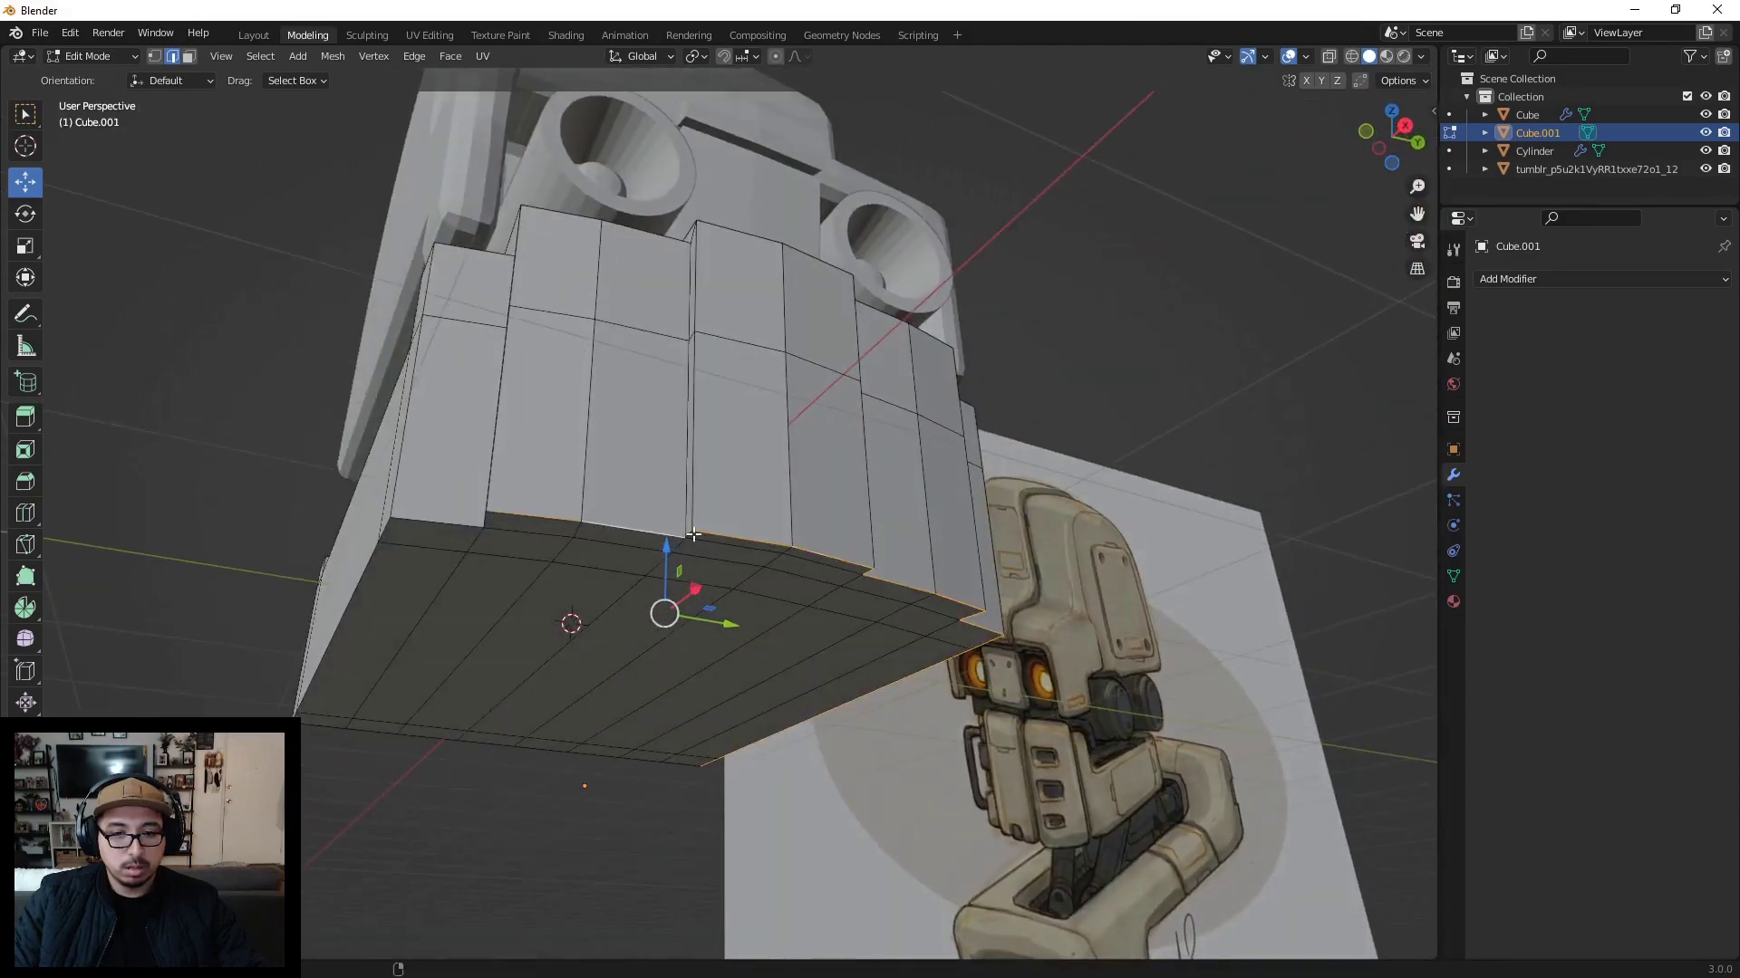
middle_click_drag(512, 525, 659, 572)
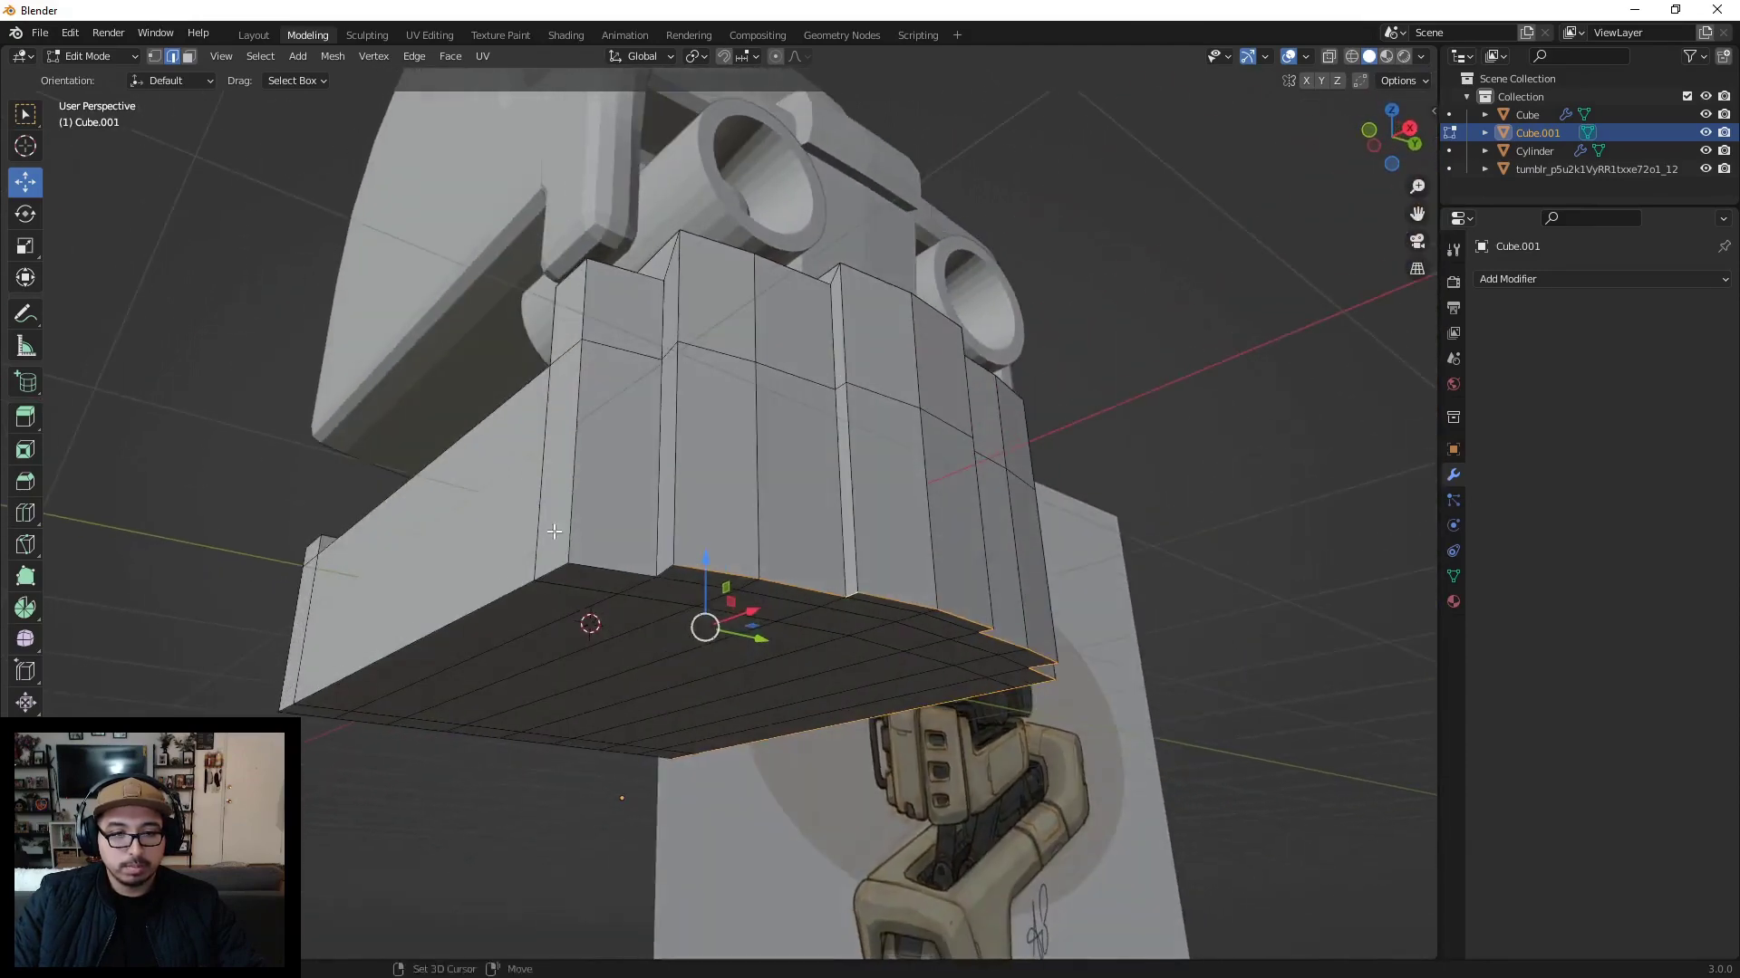
left_click(661, 573, "alt+shift")
left_click(634, 571, "alt+shift")
left_click(548, 570, "shift")
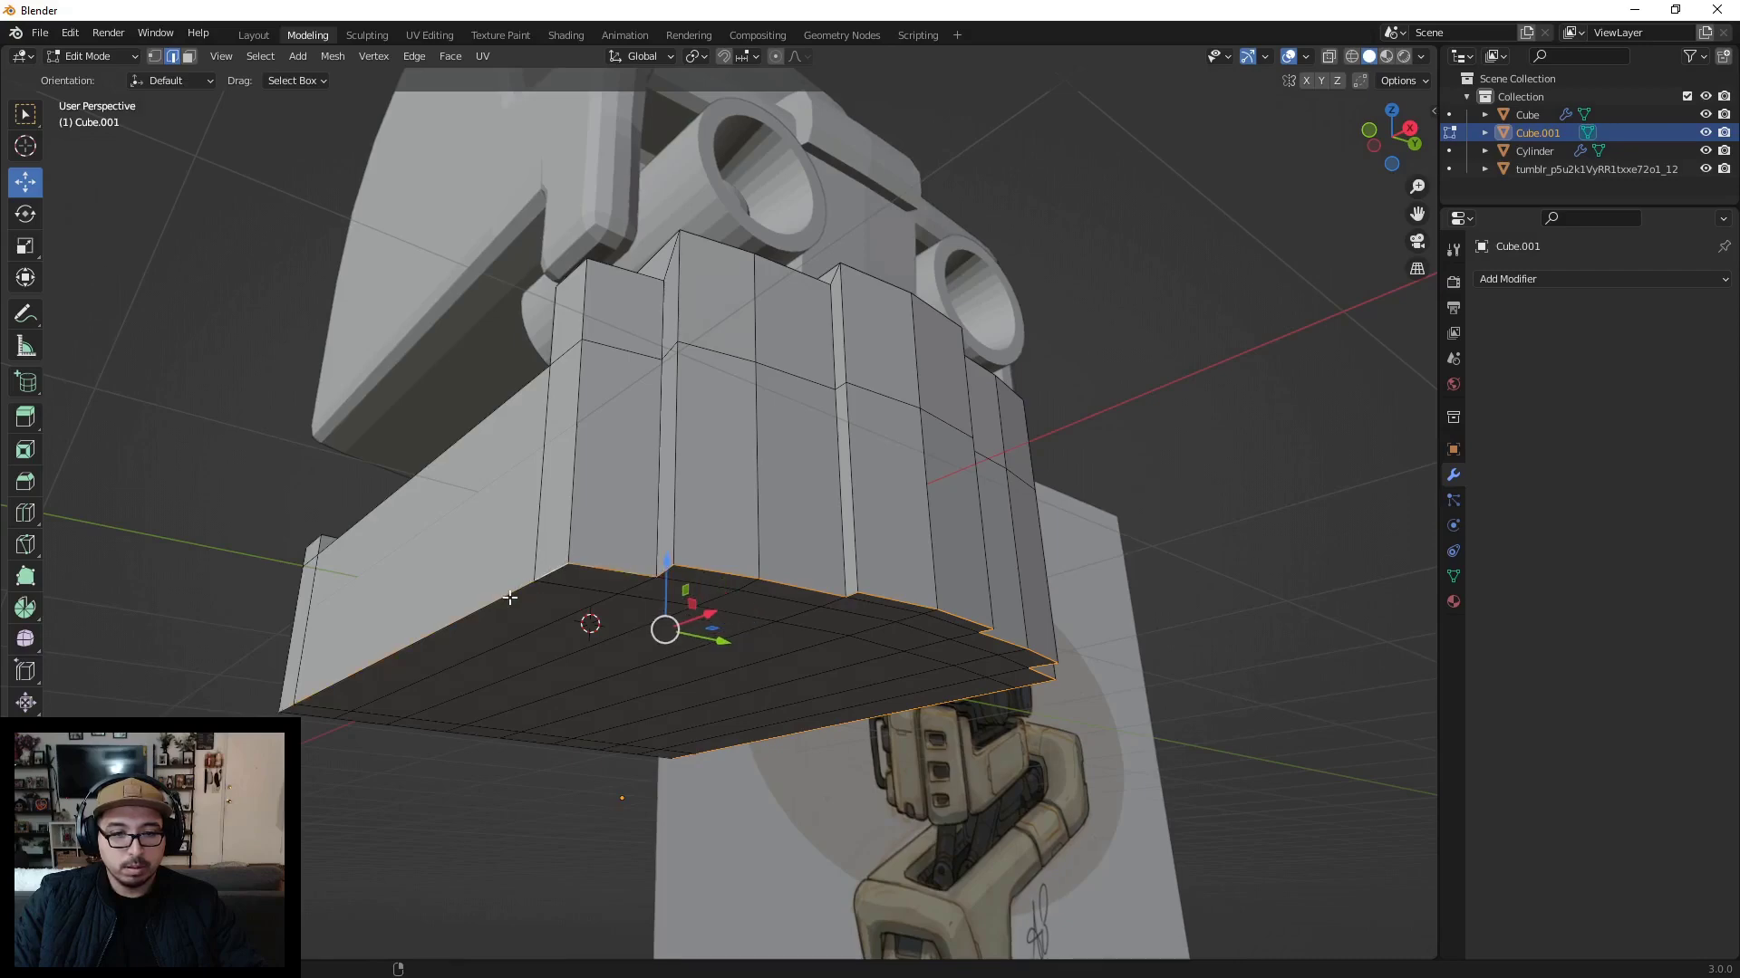
middle_click_drag(548, 571, 781, 644)
left_click(684, 672, "shift")
scroll(471, 703, "down", 3)
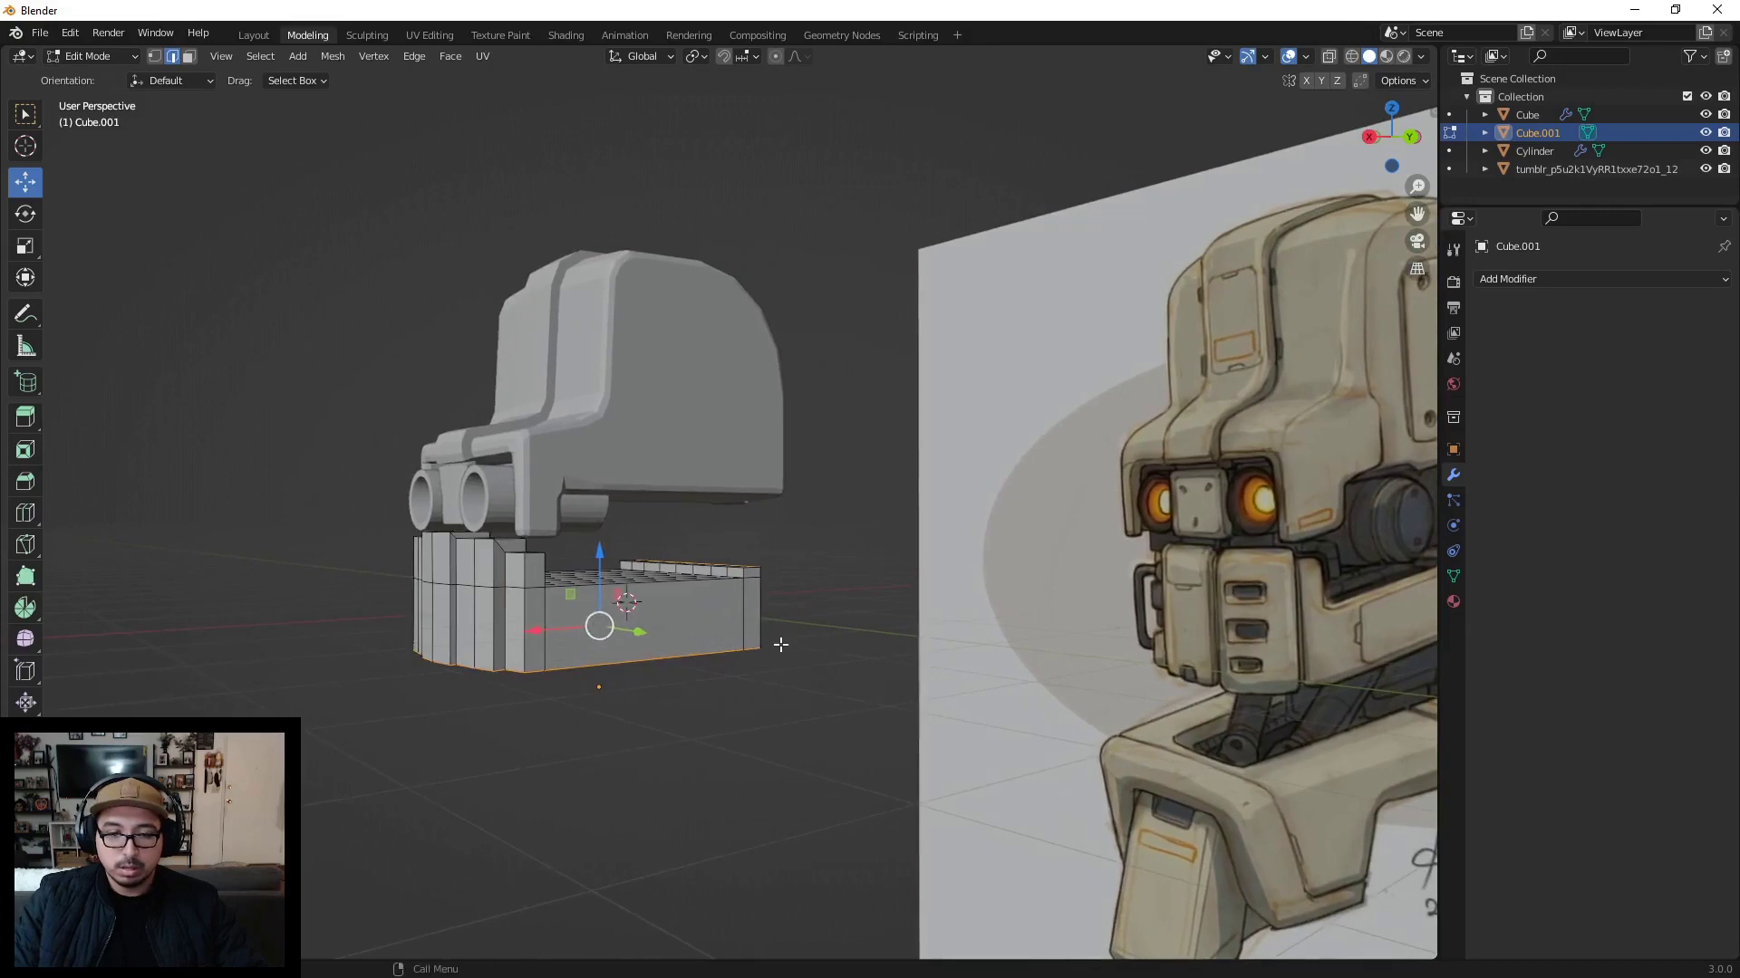
Step: Bevel the selected rim edges with 2 segments and widen the bevel to 0.0882 m
key("ctrl+b")
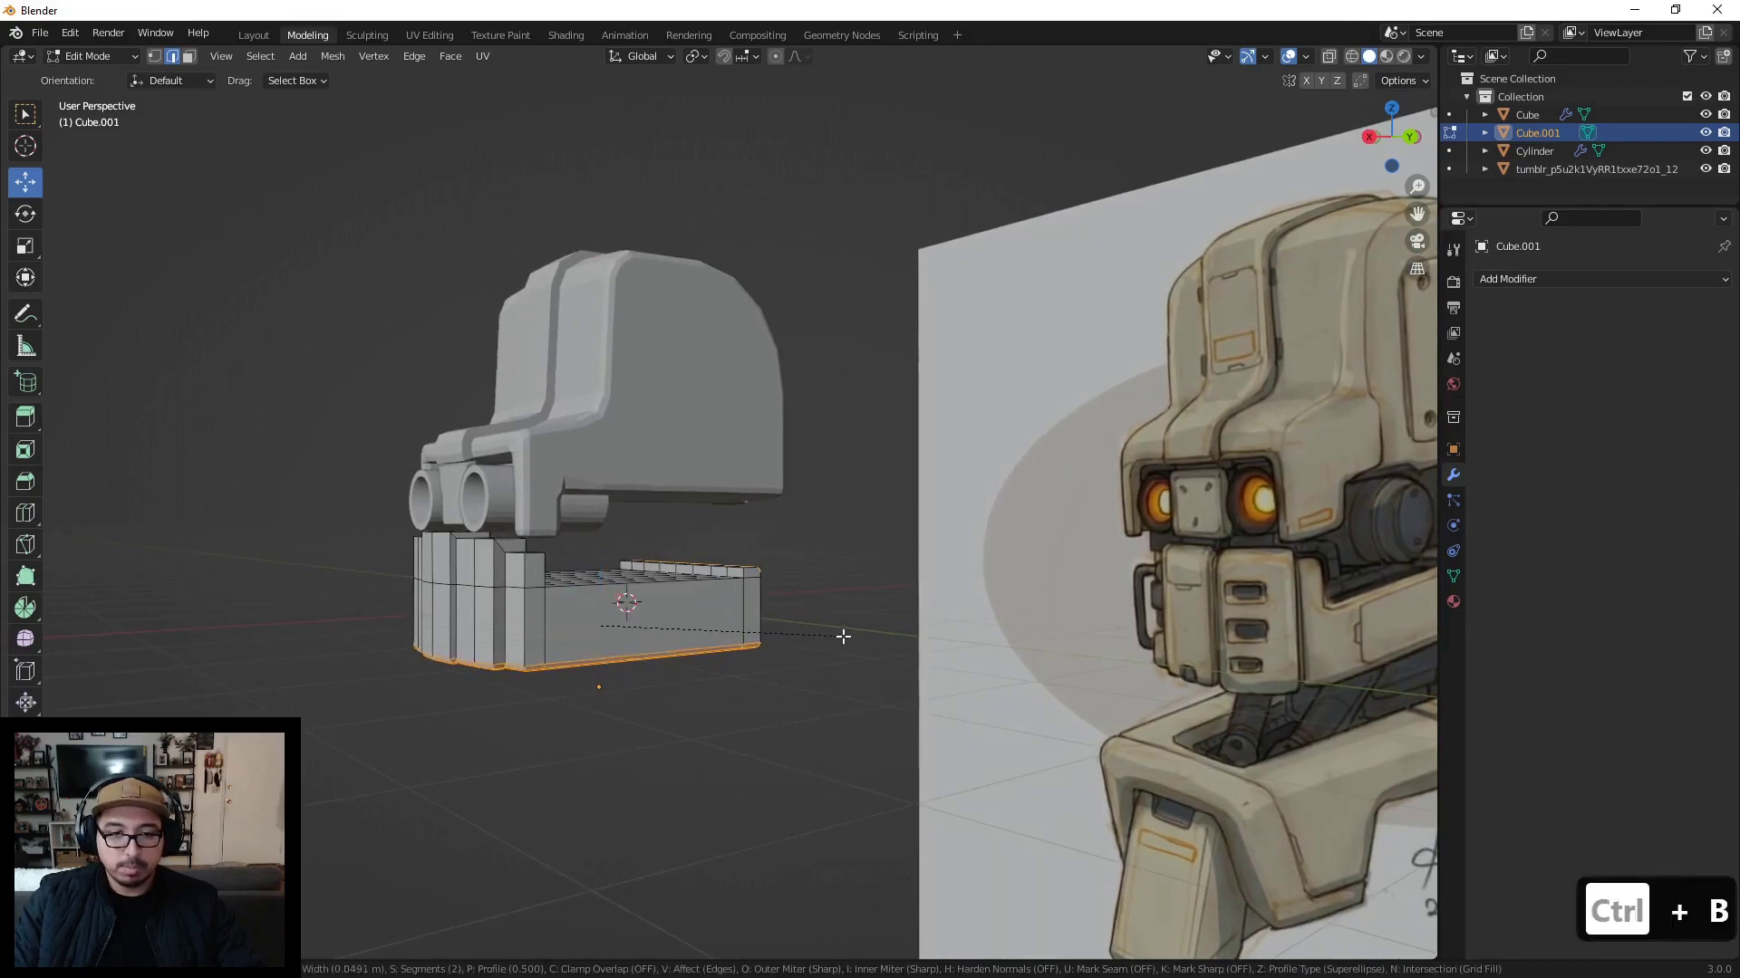
left_click(868, 636)
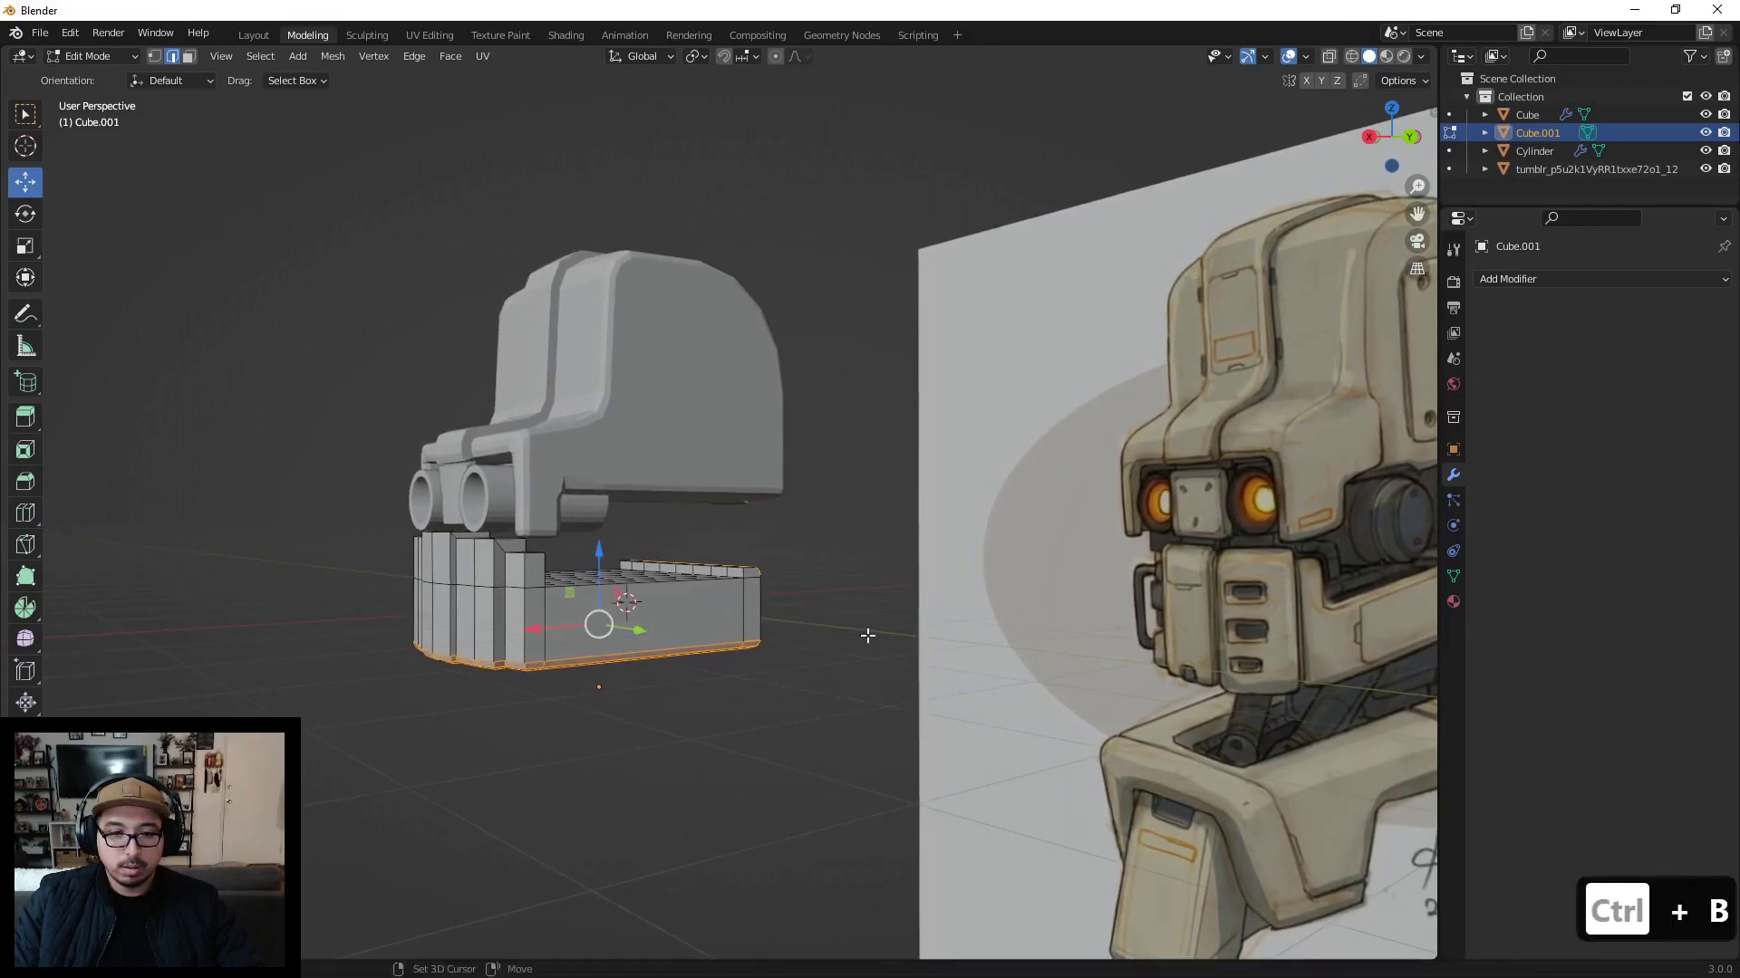
middle_click_drag(868, 636, 659, 638)
scroll(658, 649, "up", 6)
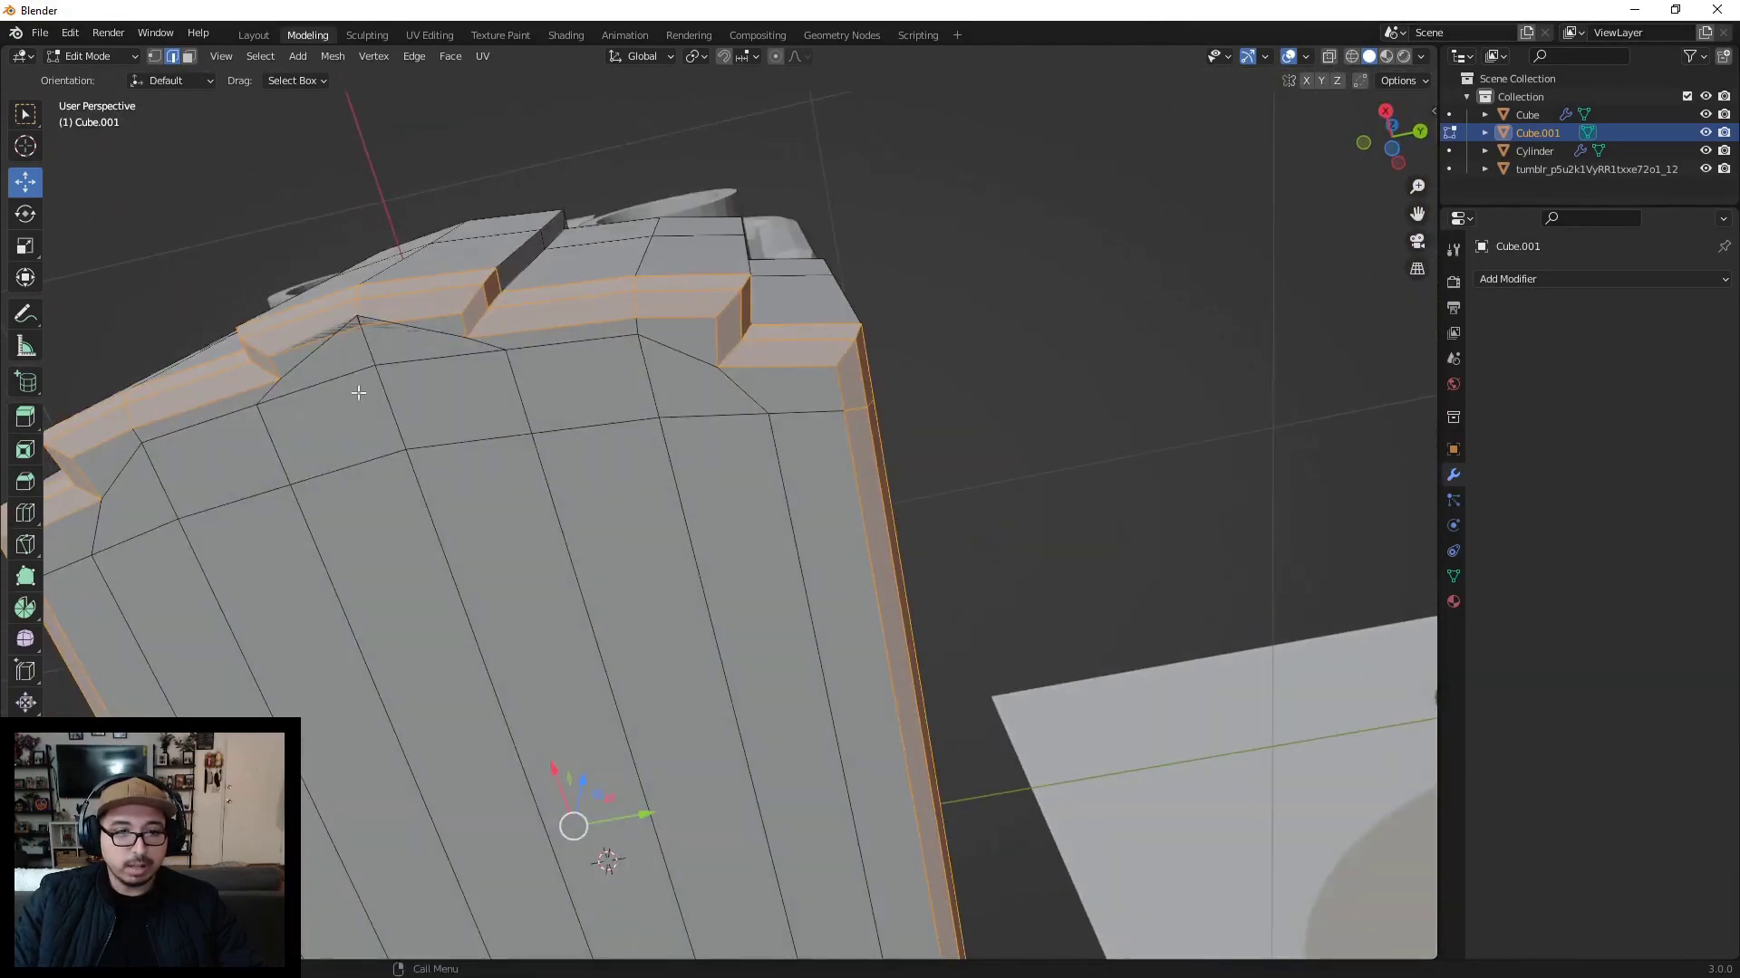
scroll(720, 422, "down", 6)
middle_click_drag(861, 553, 892, 571)
scroll(620, 636, "up", 6)
left_click(87, 944)
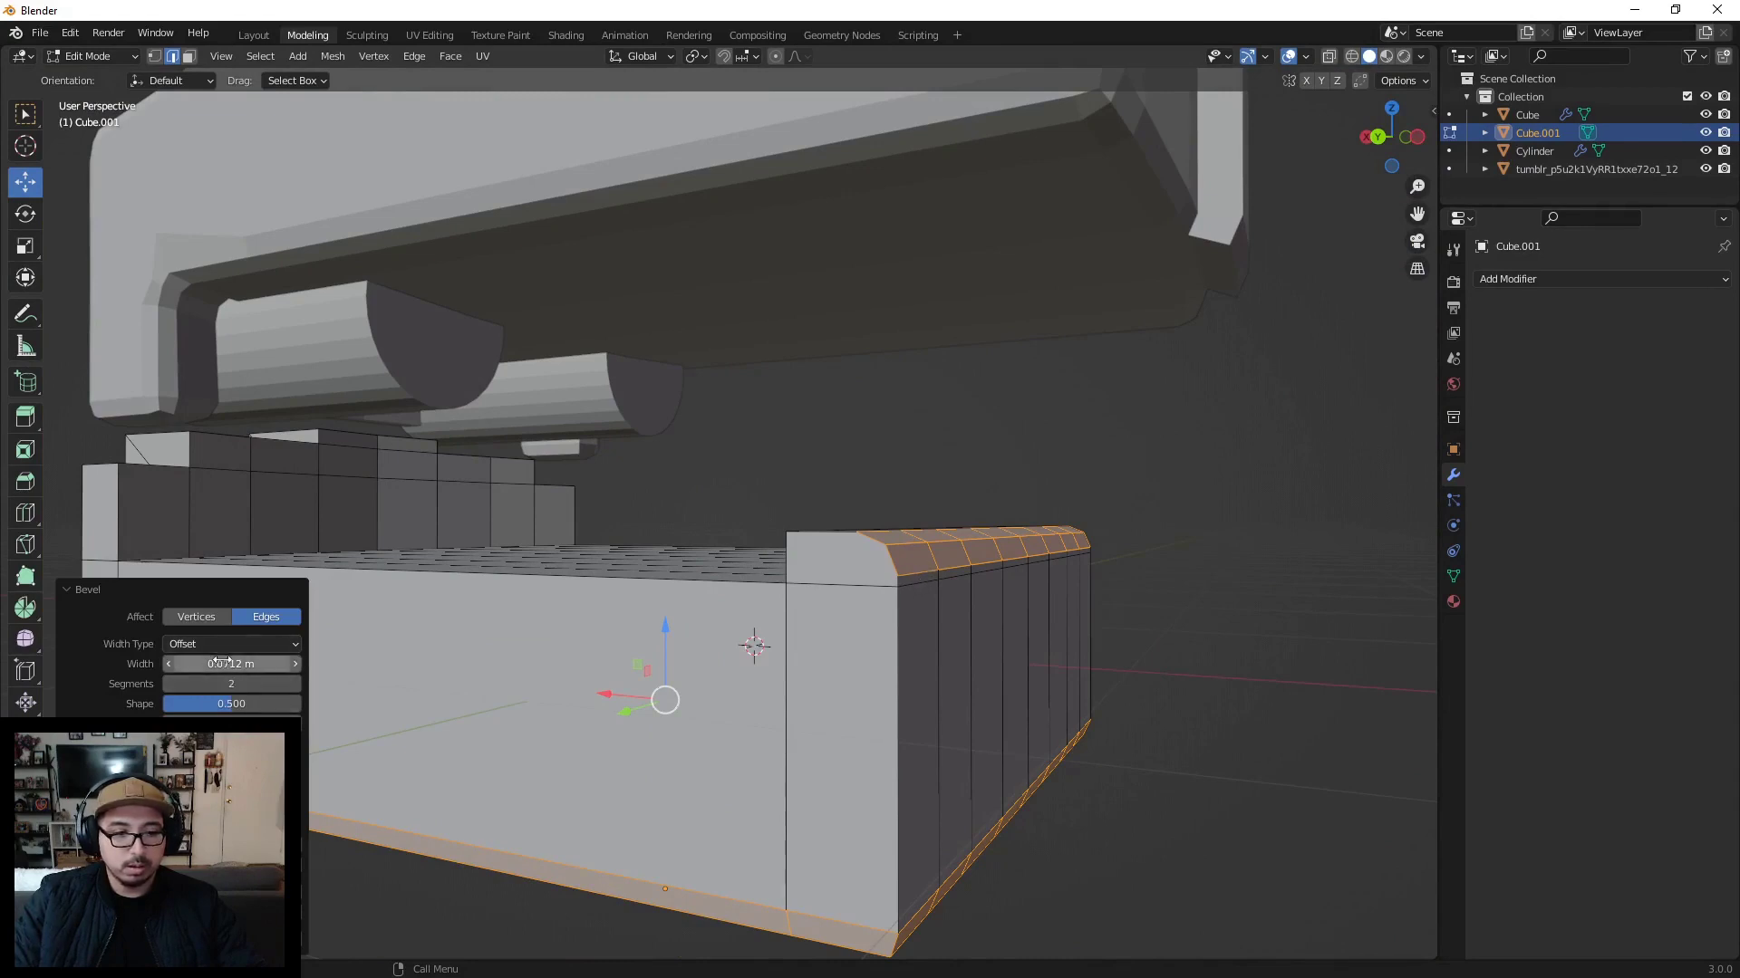
left_click_drag(231, 664, 264, 664)
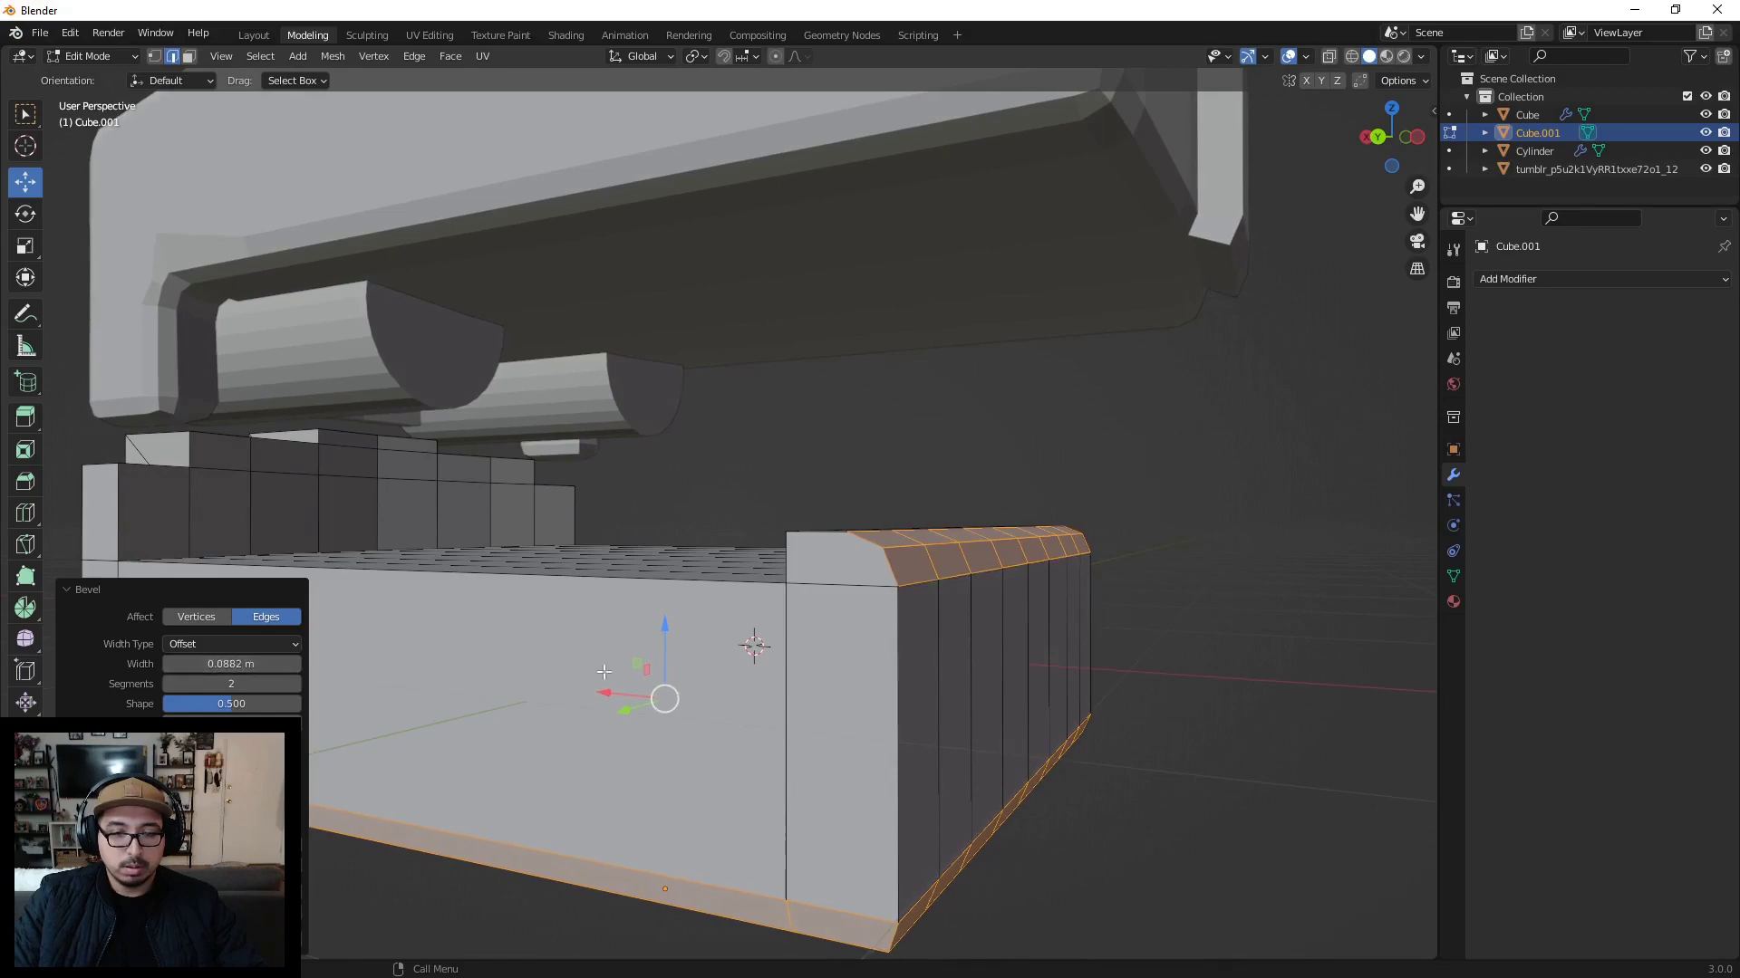
scroll(997, 687, "down", 3)
middle_click_drag(997, 688, 918, 649)
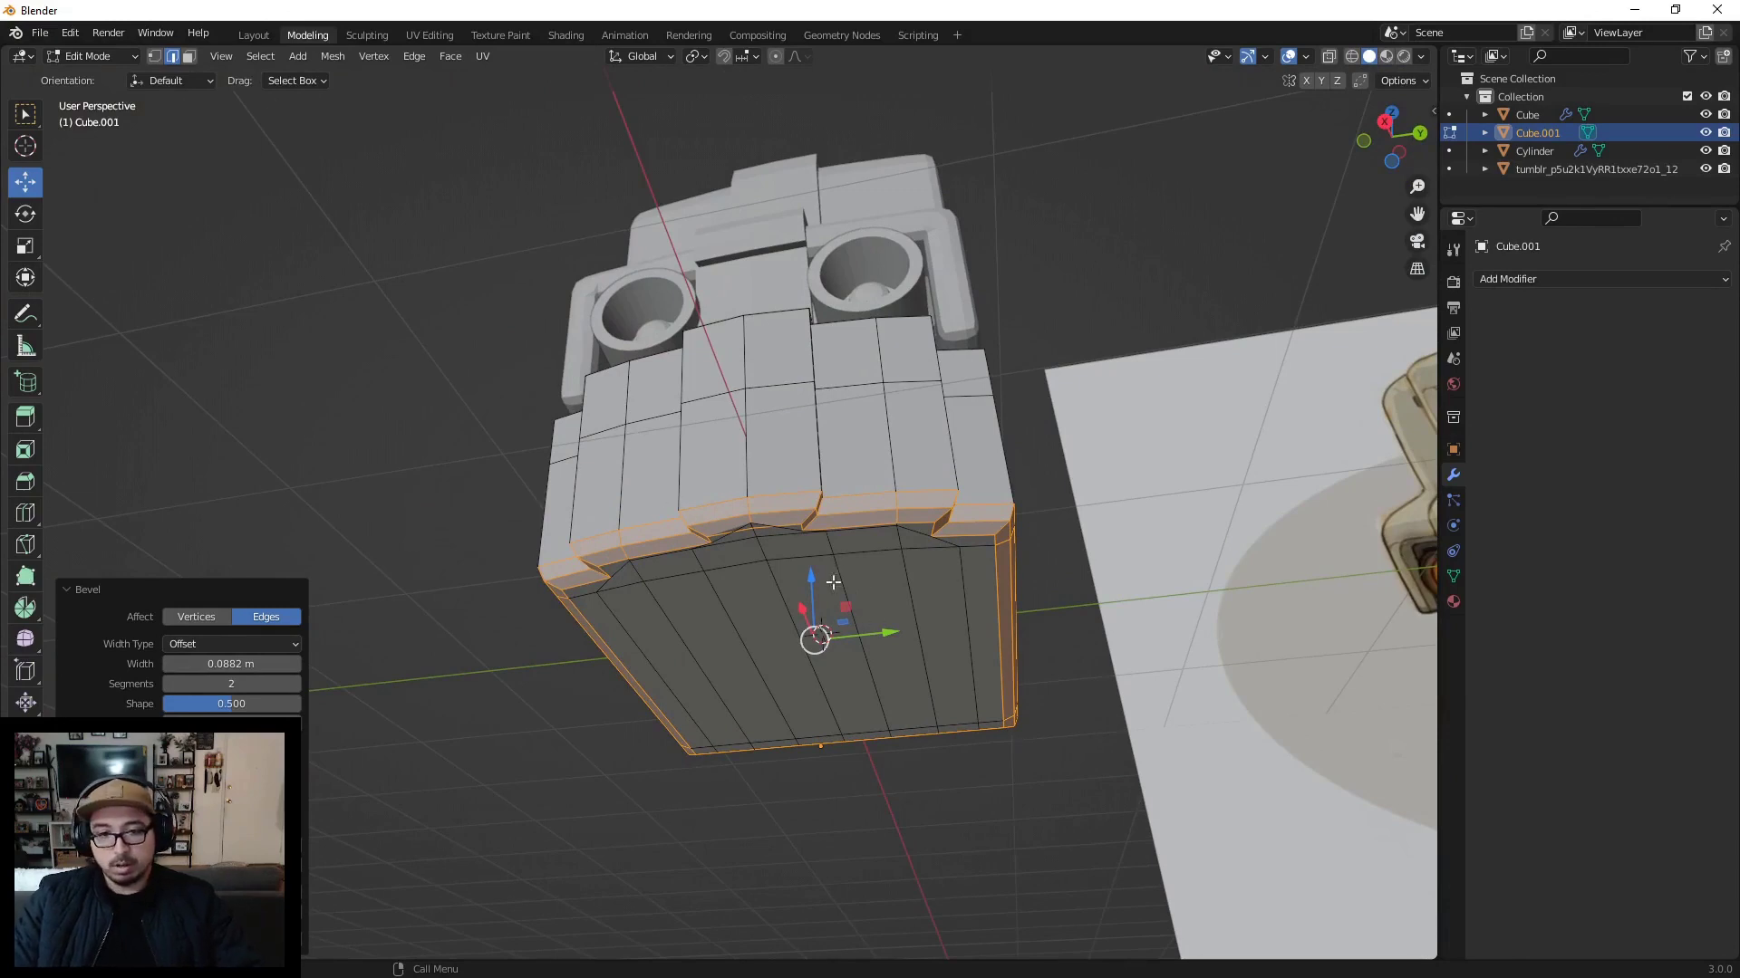
scroll(772, 536, "up", 2)
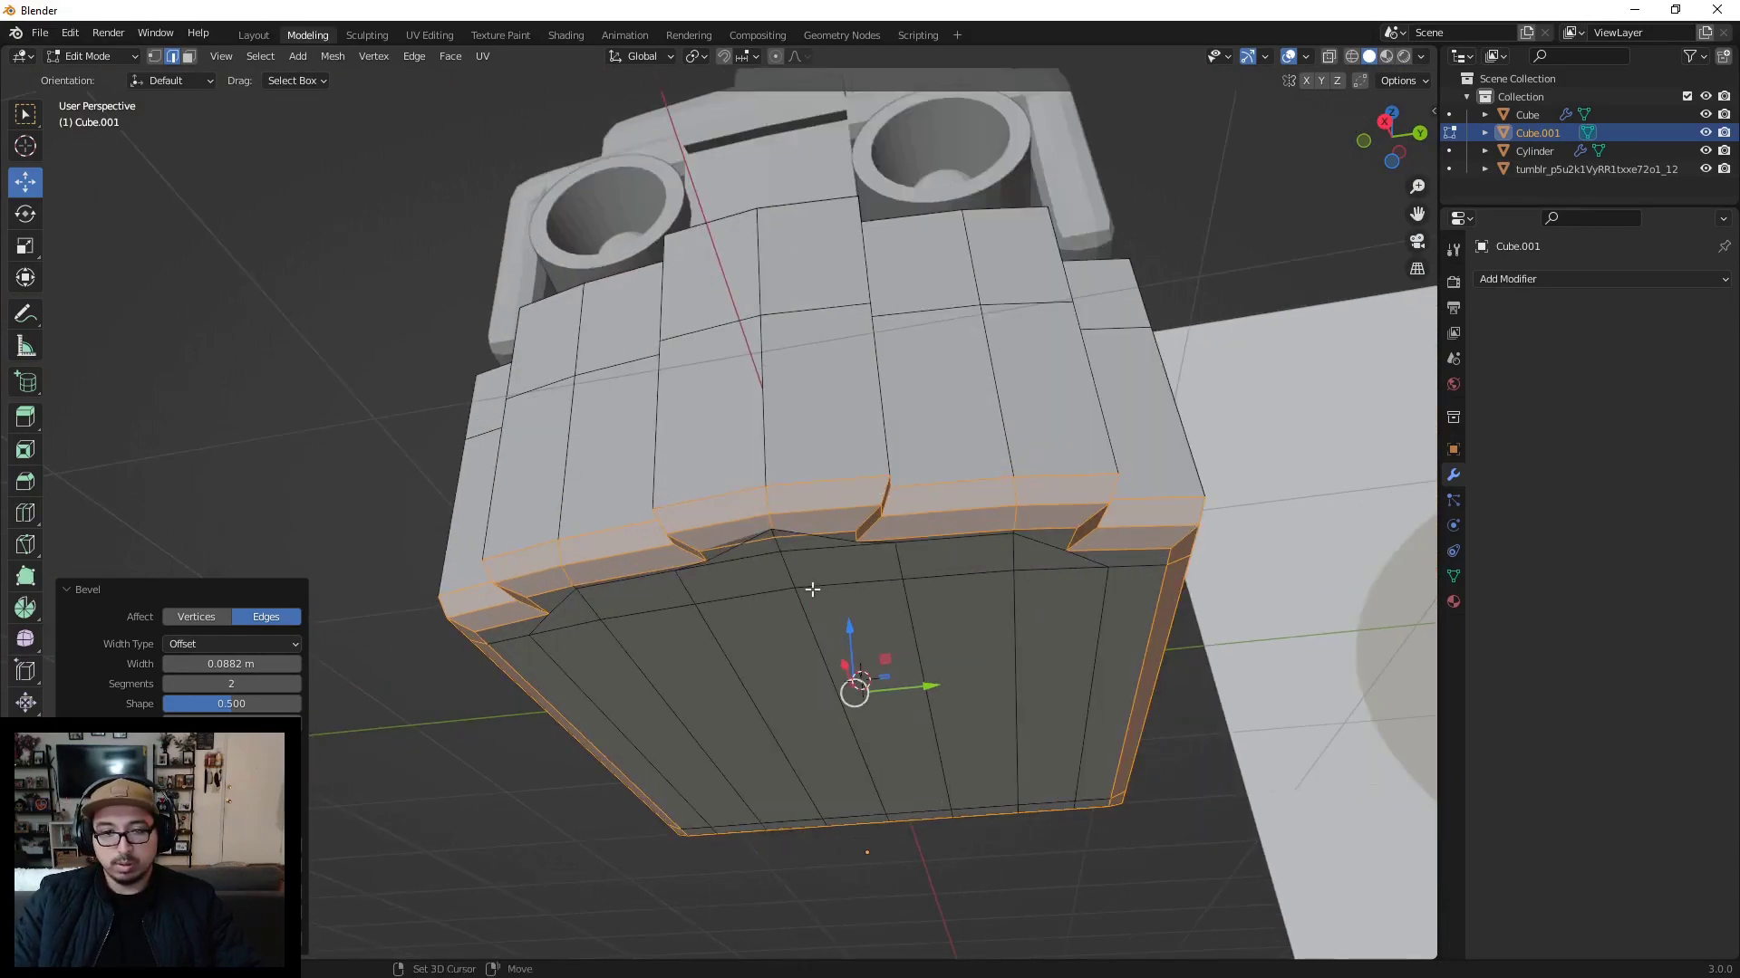
Step: In vertex mode, slide three notched-rim vertices along X and Y
middle_click_drag(884, 492, 761, 493)
left_click(154, 56)
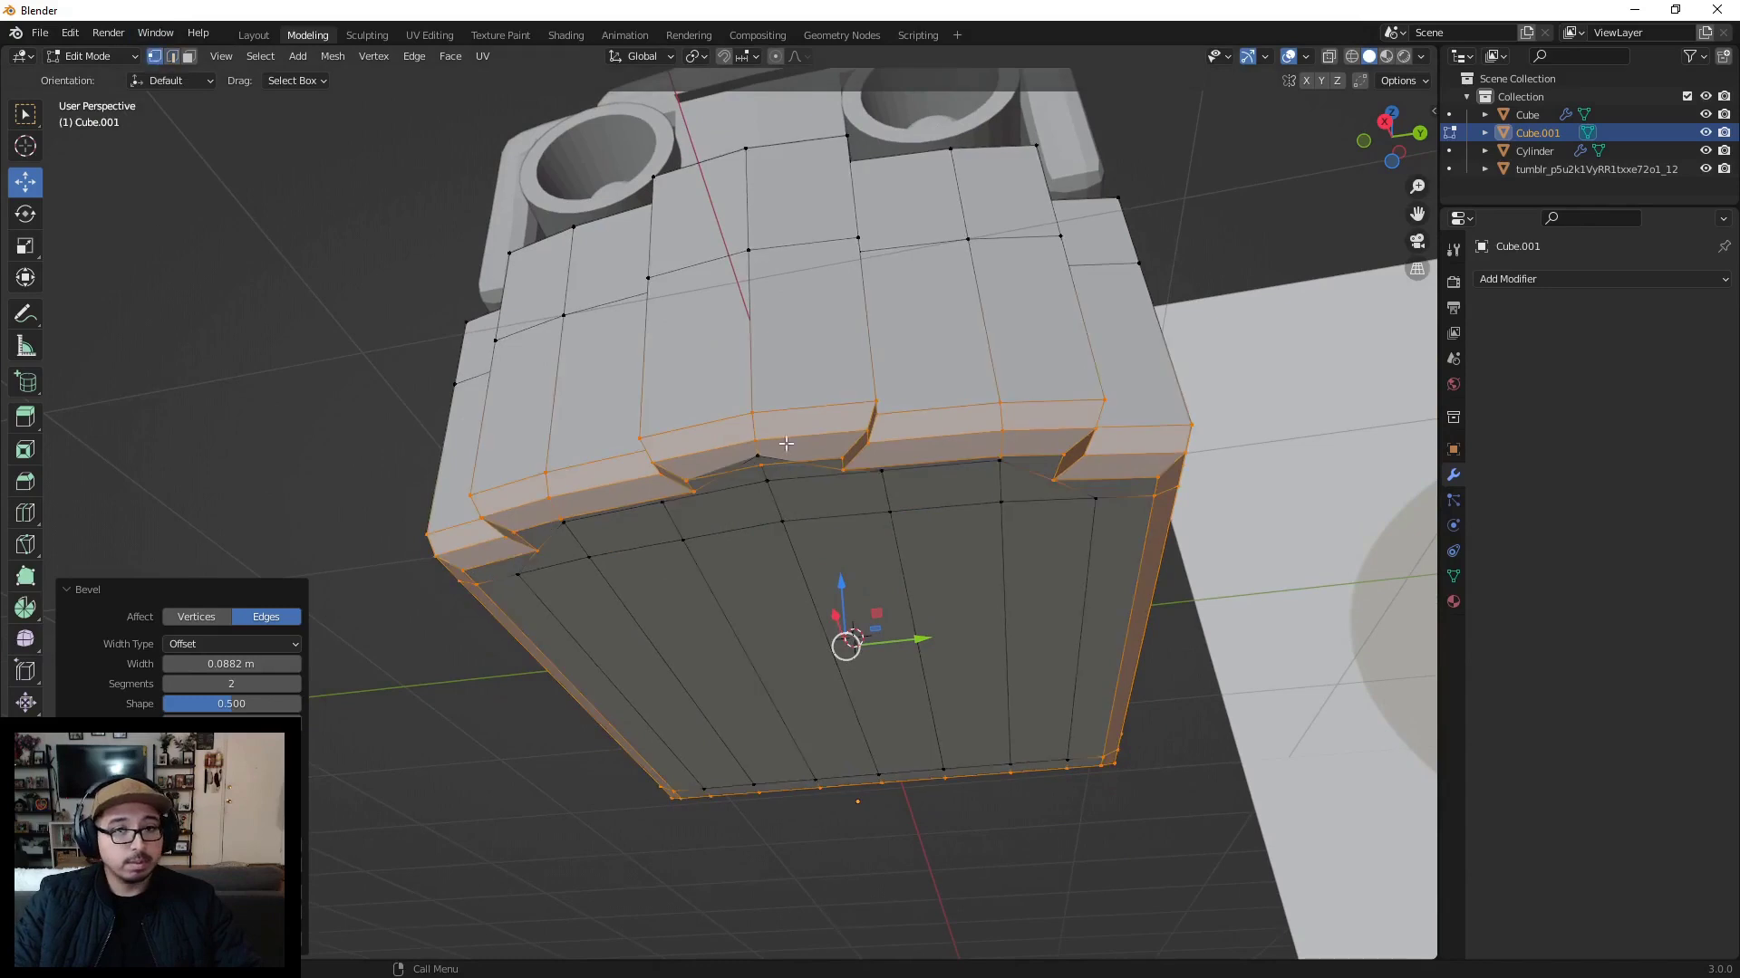
left_click(766, 469)
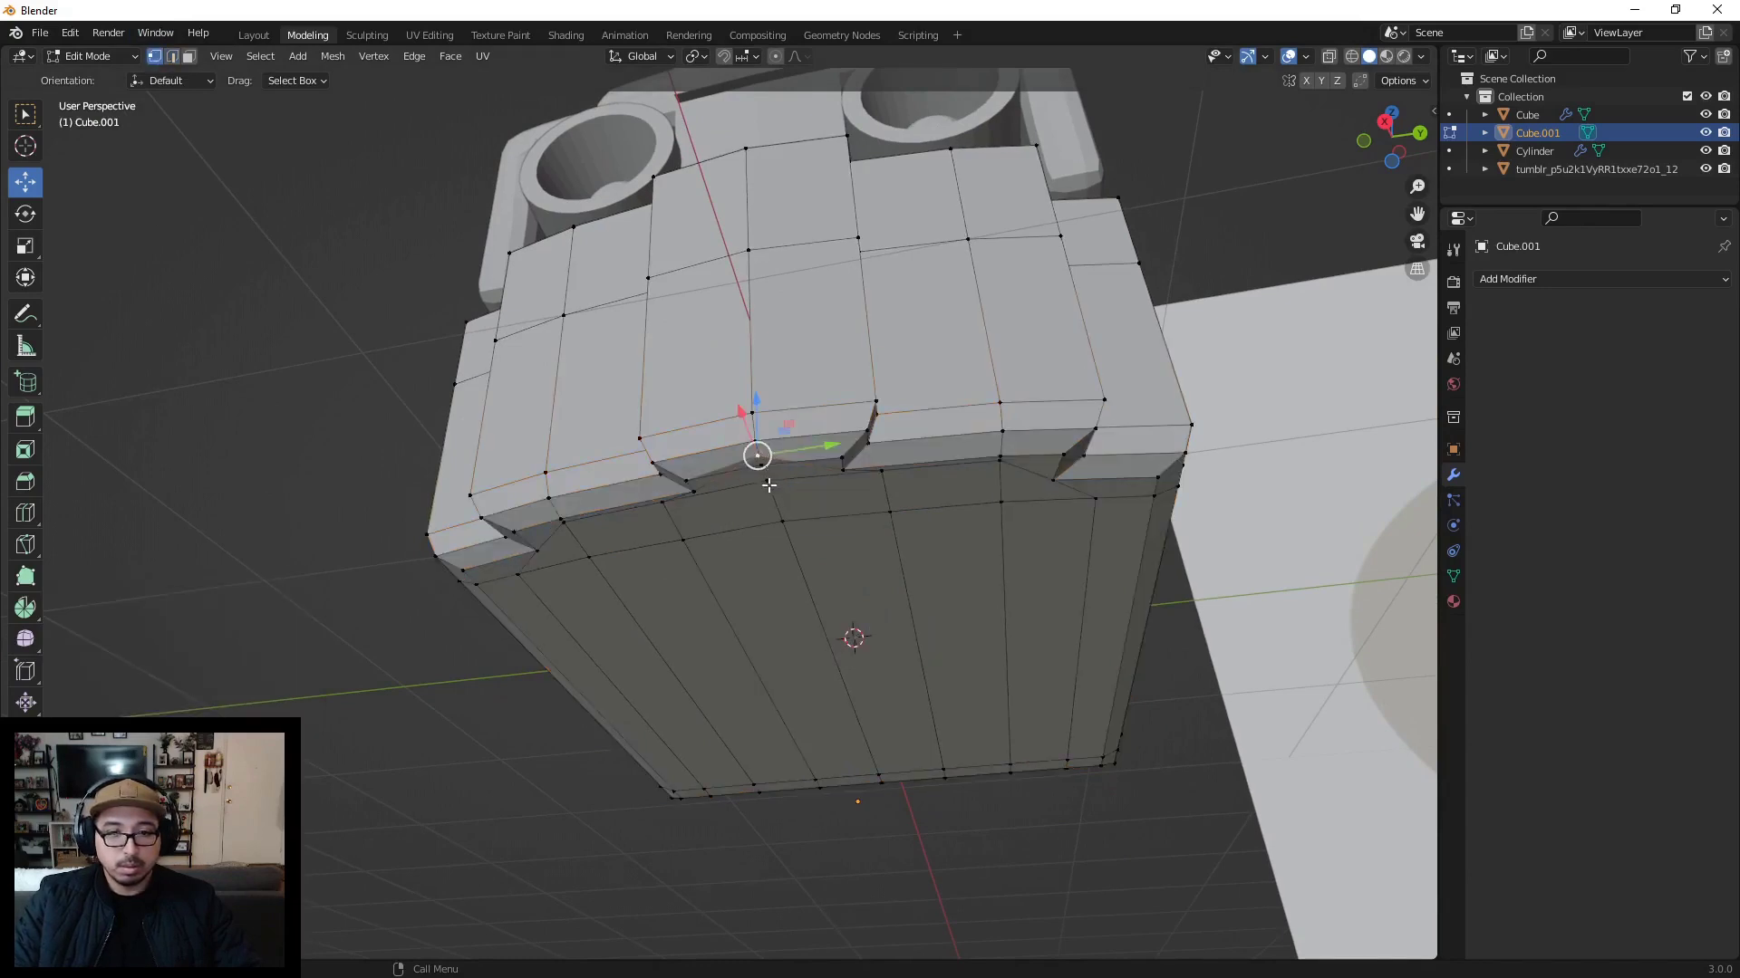
scroll(760, 457, "up", 3)
key("g")
key("x")
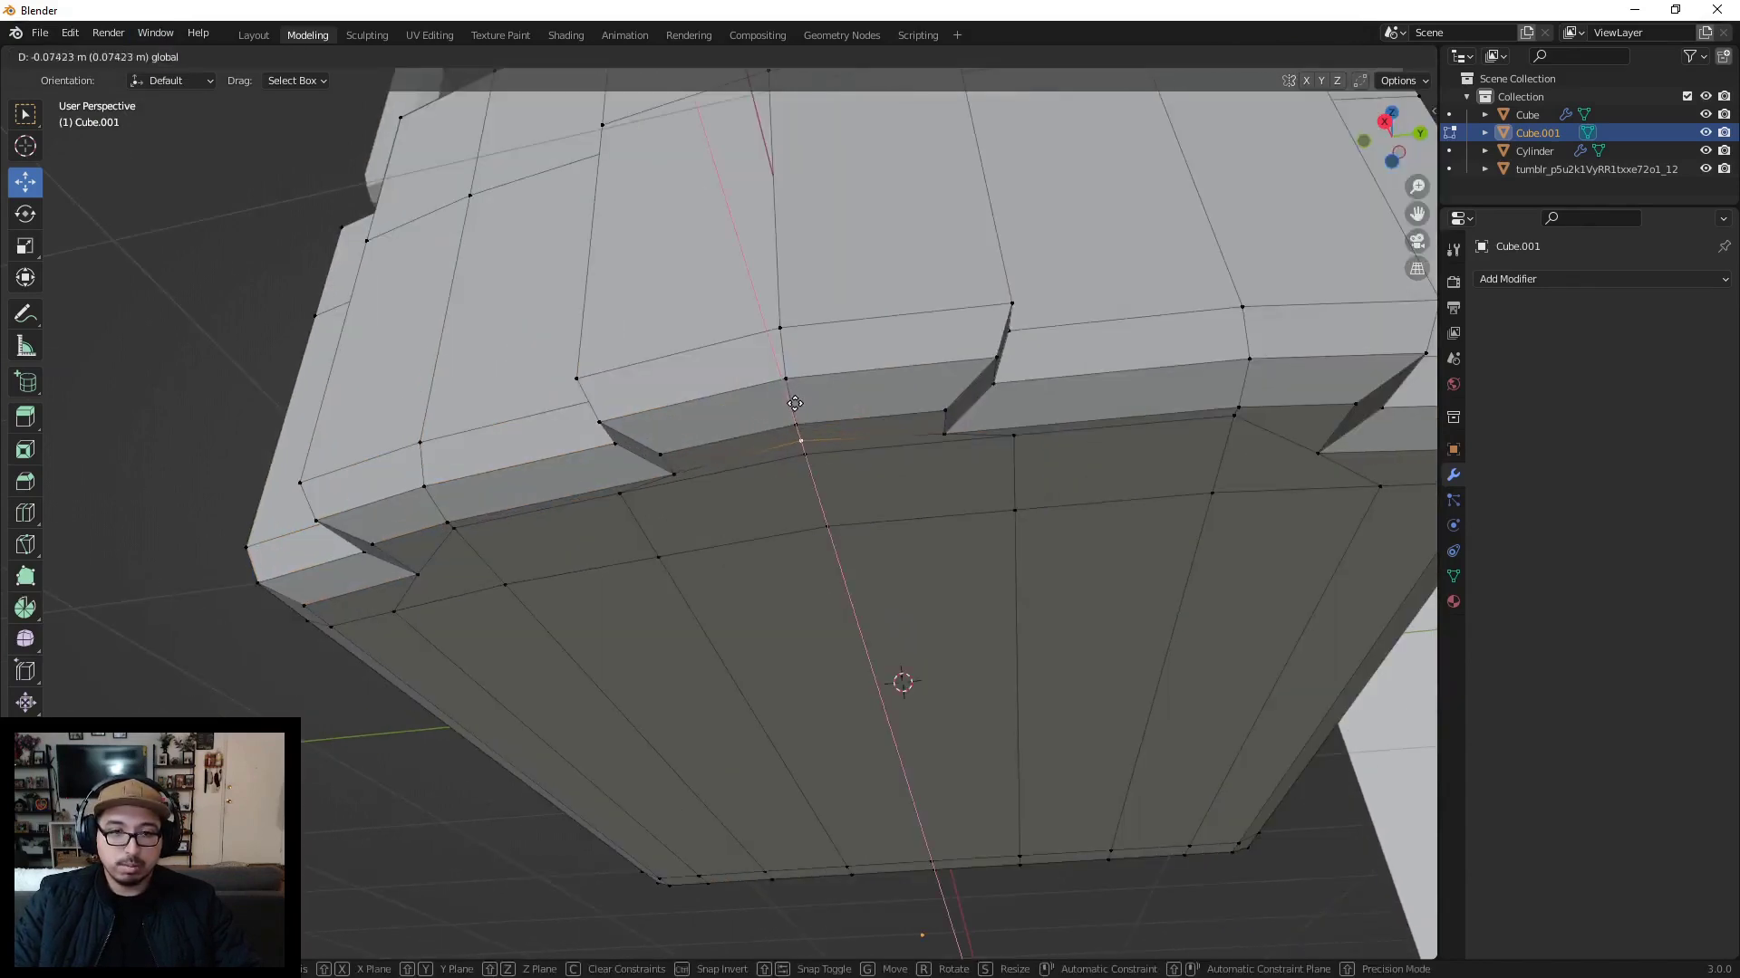
left_click(795, 413)
left_click(619, 494)
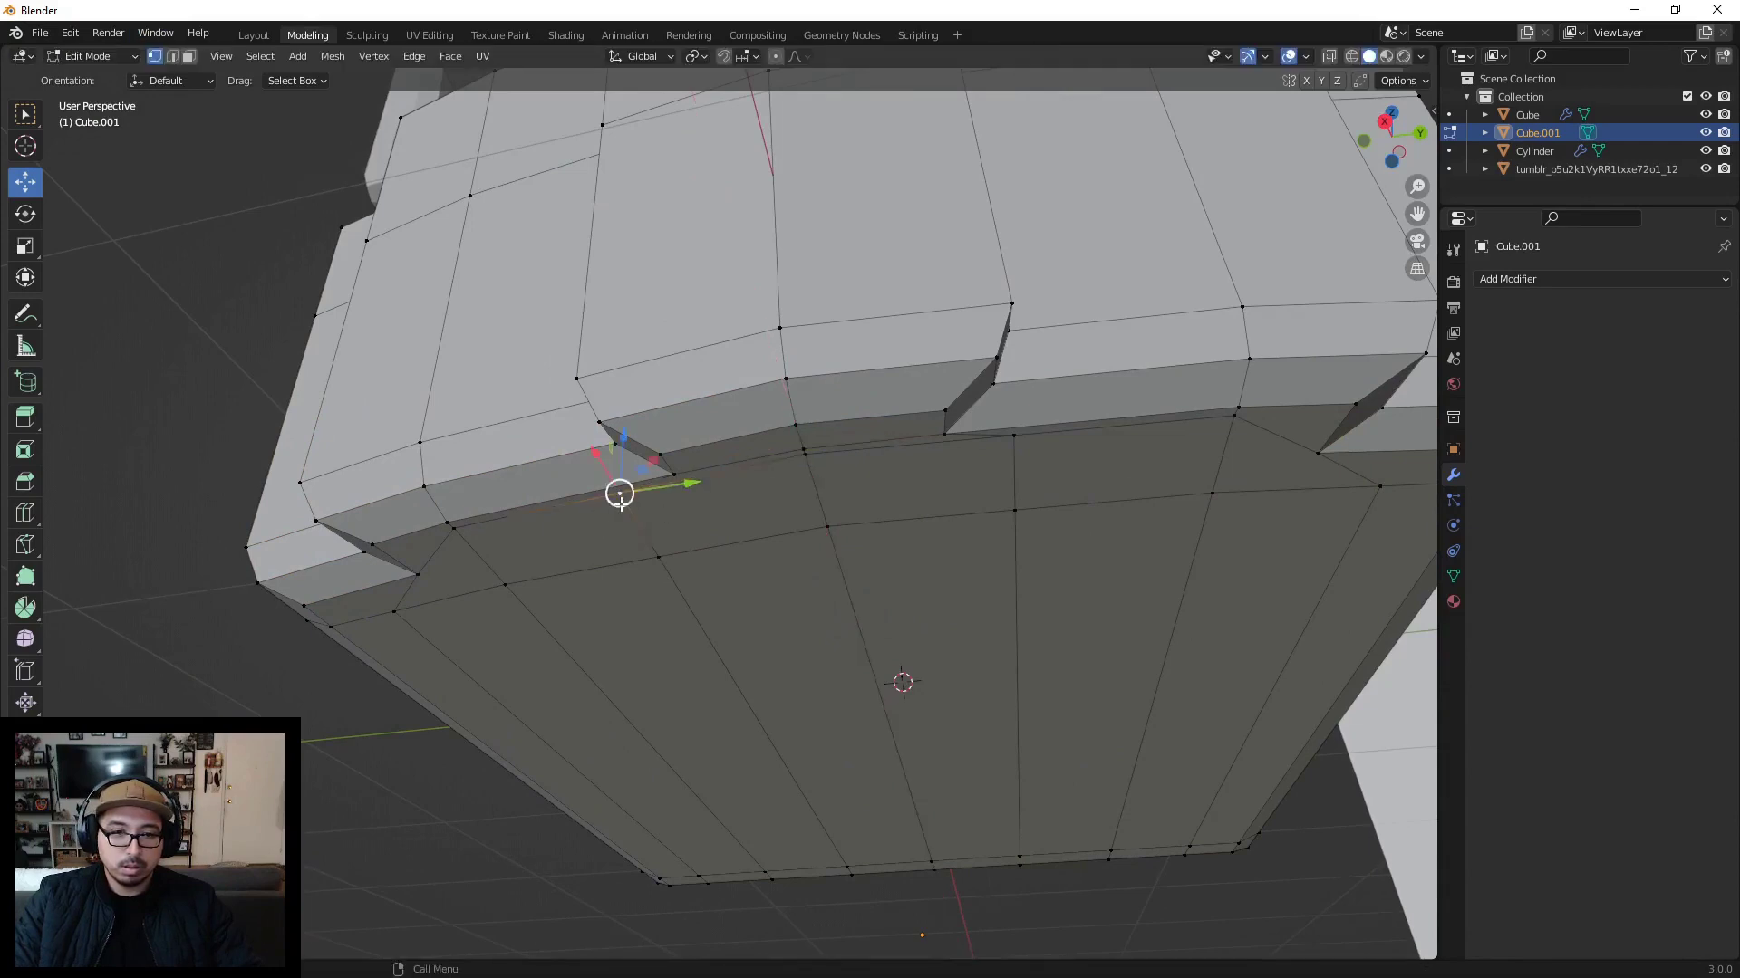
key("g")
key("x")
left_click(818, 482)
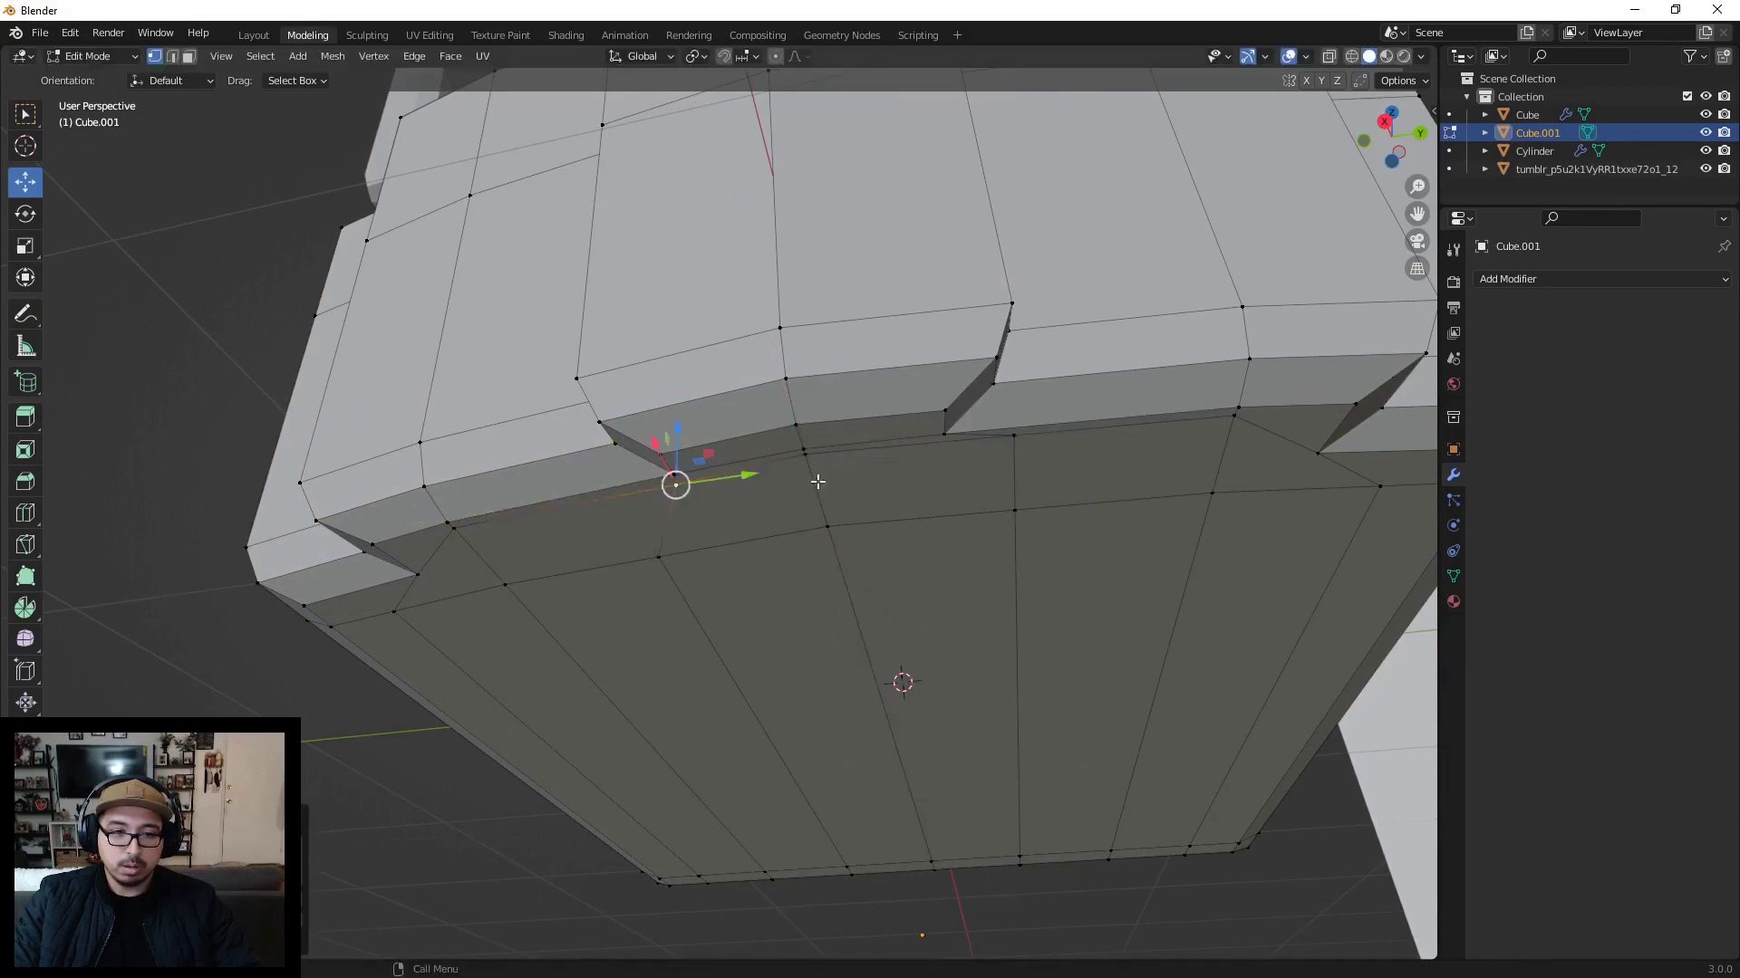
left_click(1014, 439)
key("g")
key("y")
left_click(1005, 434)
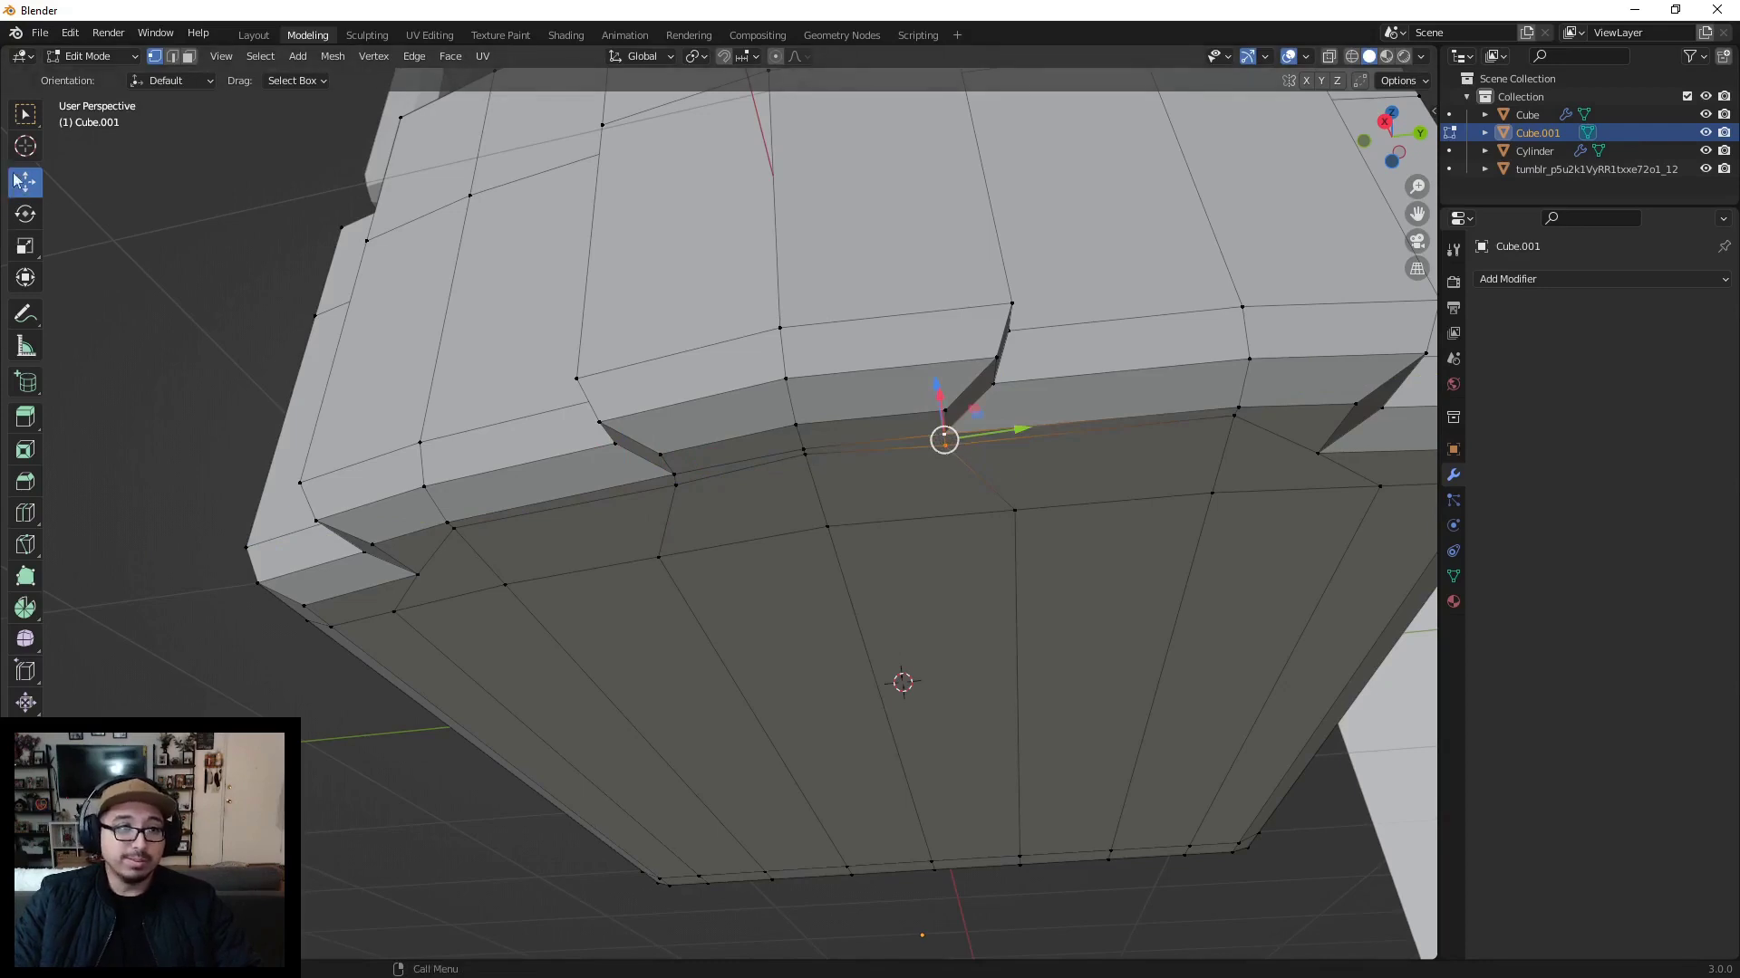
Step: Collapse the slid rim vertices, repeating the merge on the next pairs and the left notch
key("m")
left_click(925, 448)
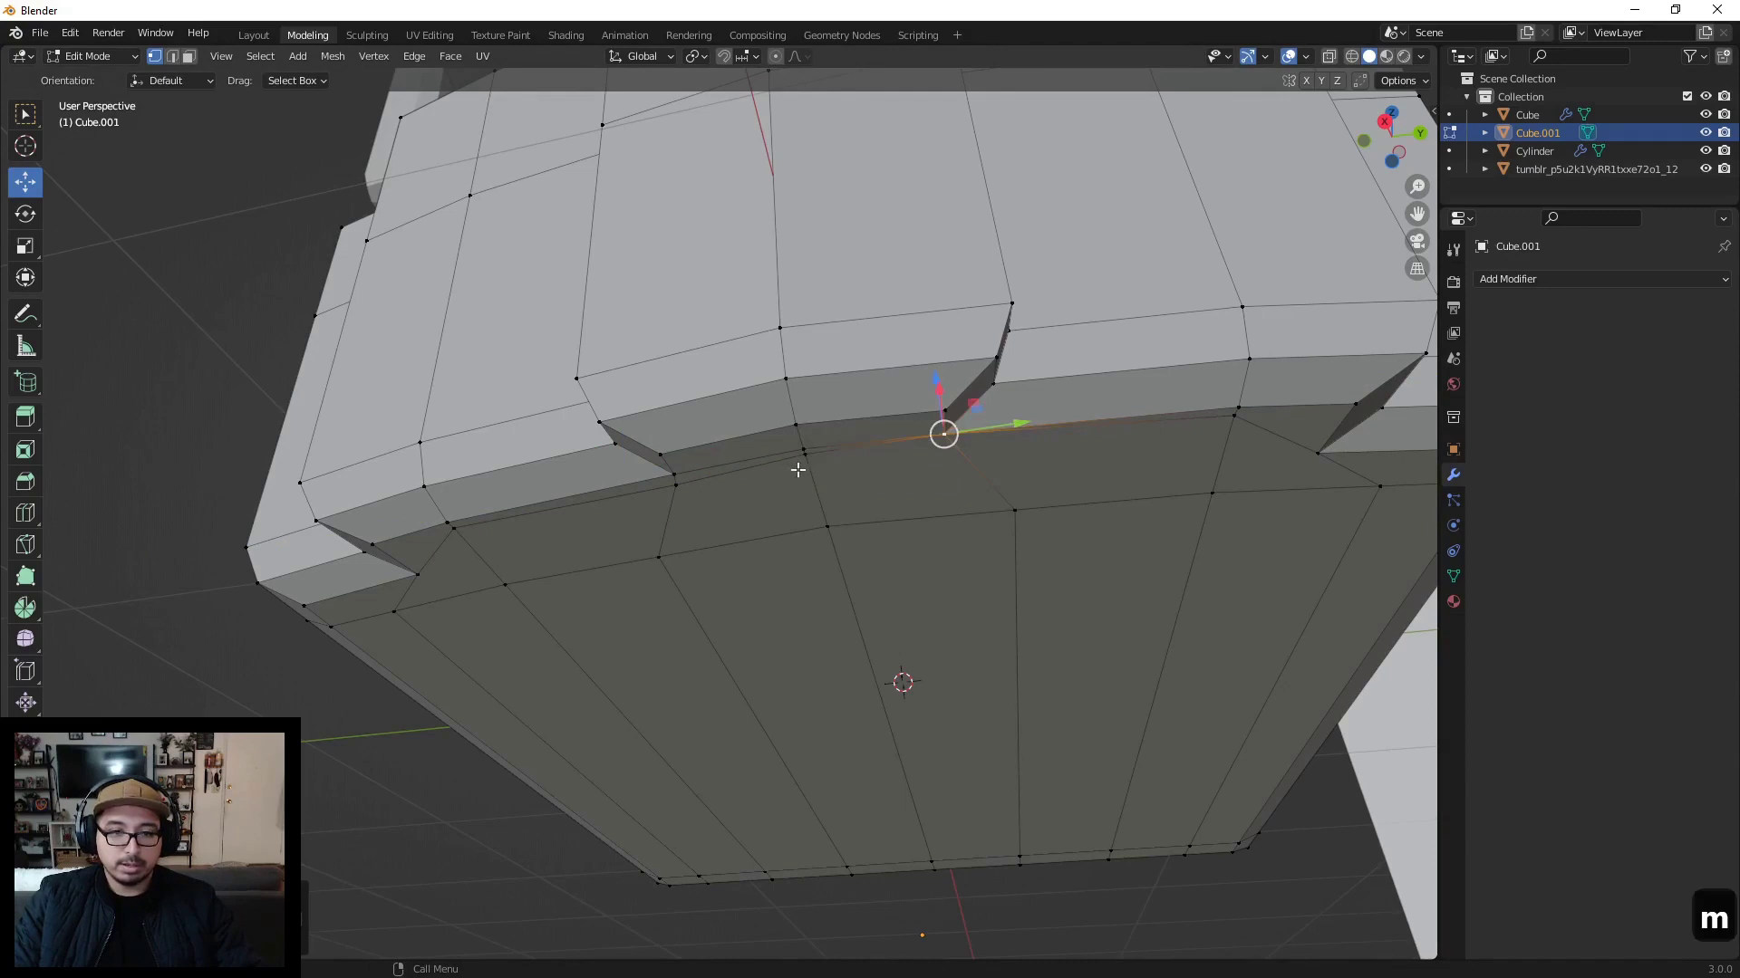
left_click(799, 469)
left_click(798, 449, "shift")
key("shift+r")
left_click(672, 489)
key("shift+r")
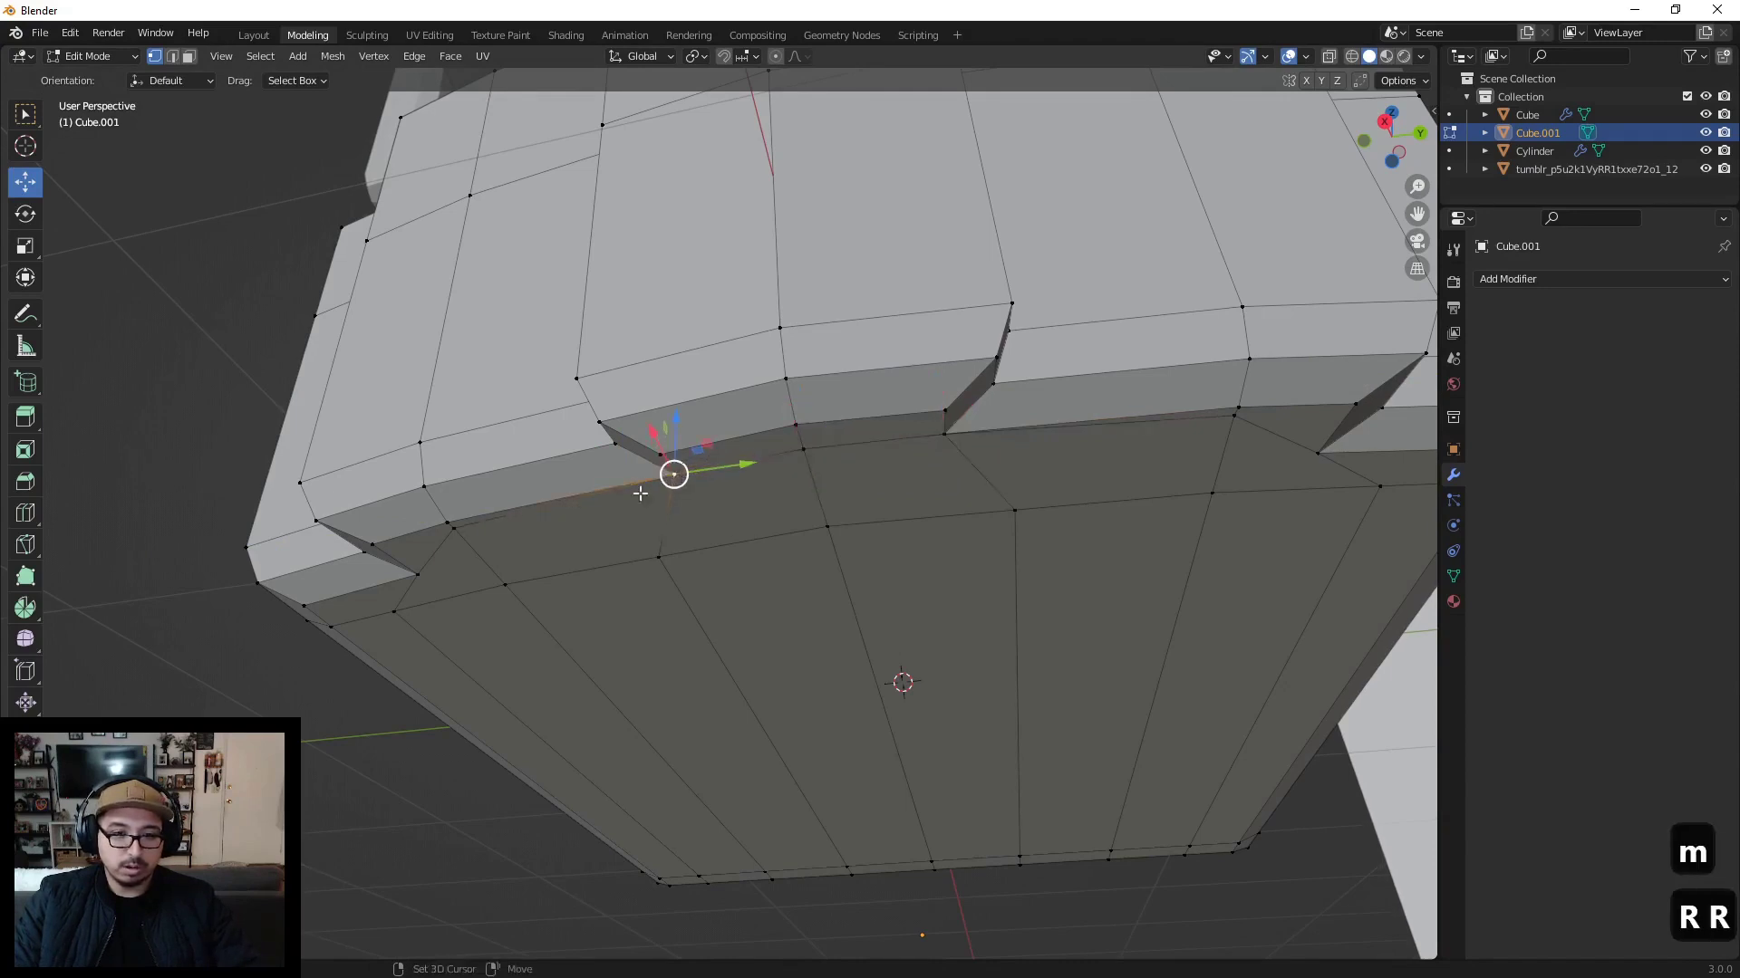
left_click(447, 522)
key("shift+r")
middle_click_drag(444, 585, 470, 573)
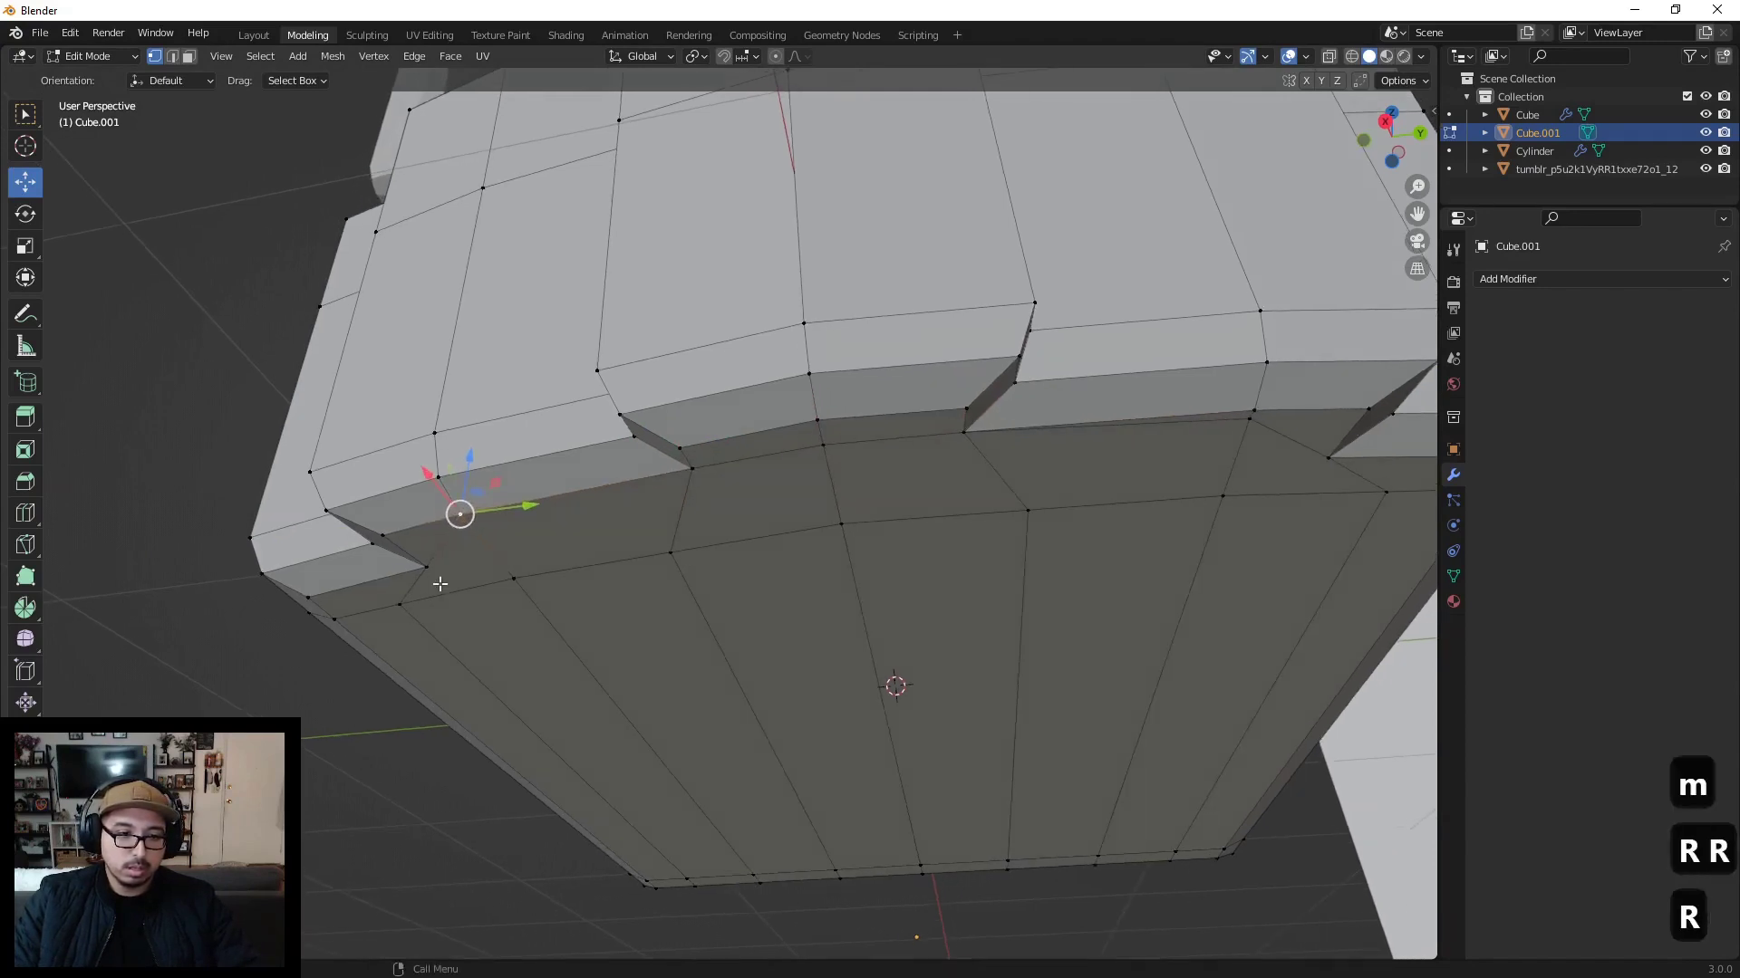
left_click(431, 571)
mouse_move(455, 546)
left_mouse_down()
mouse_move(477, 572)
mouse_move(447, 538)
left_mouse_up()
key("ctrl+z")
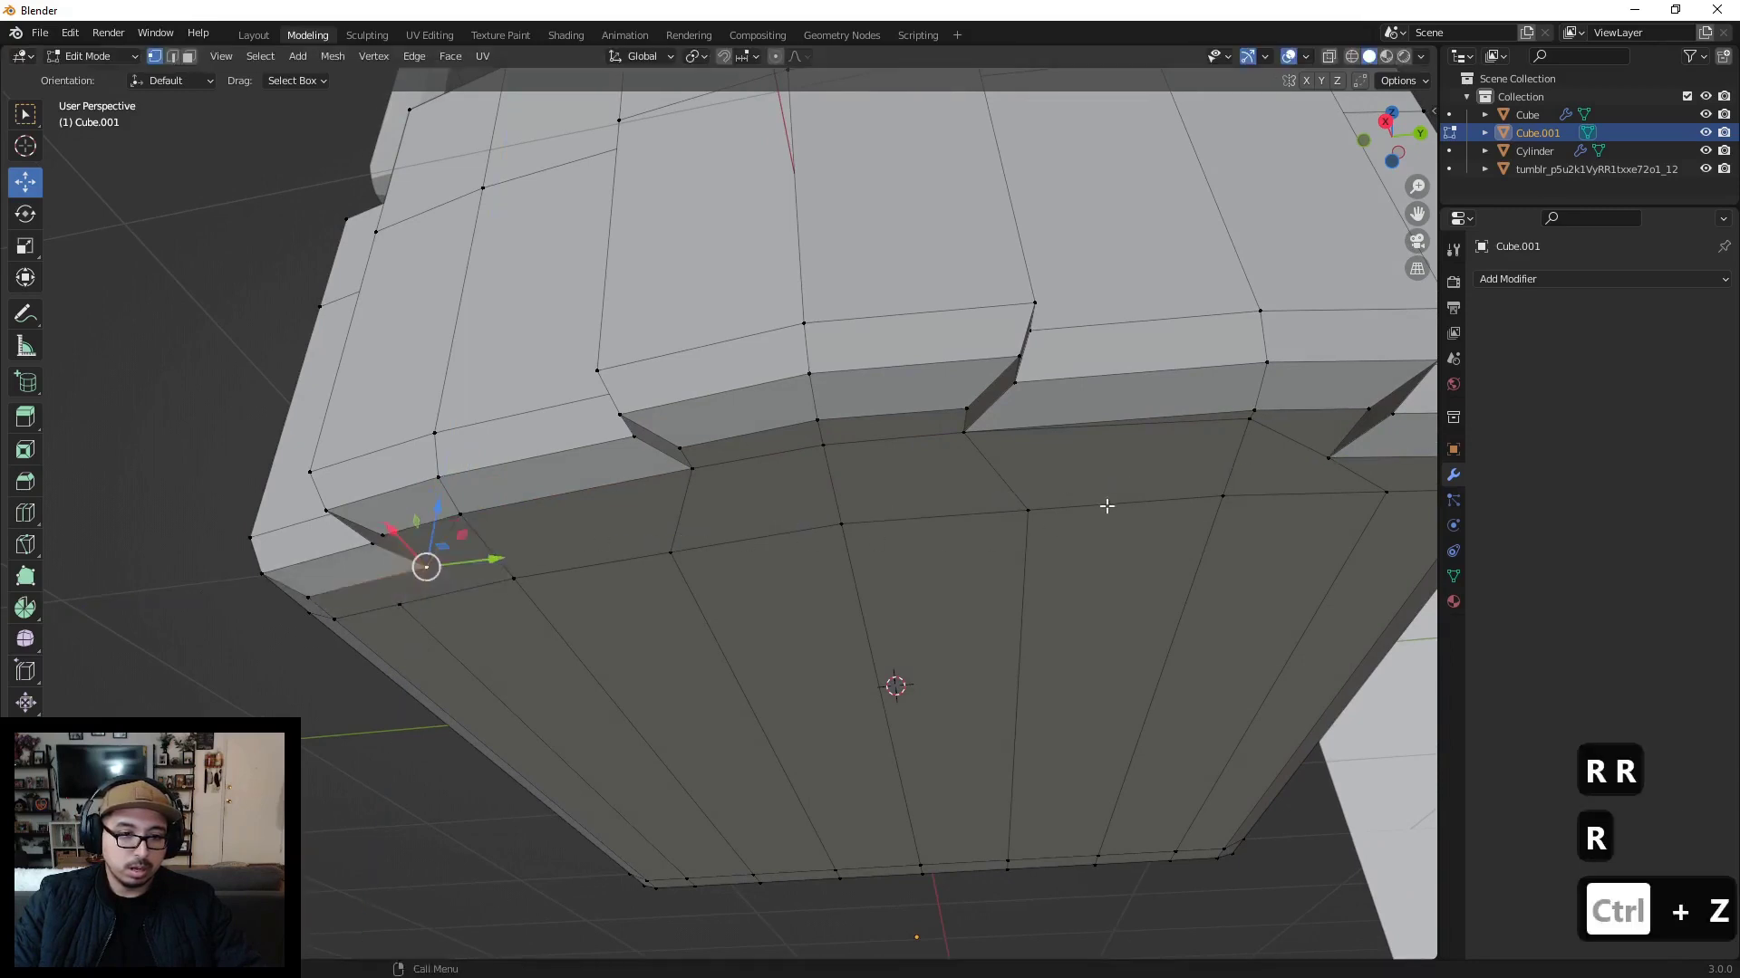
Step: Merge the stray vertices at the right notch of the rim
middle_click_drag(1106, 504, 1067, 446)
left_click(1056, 413)
key("r")
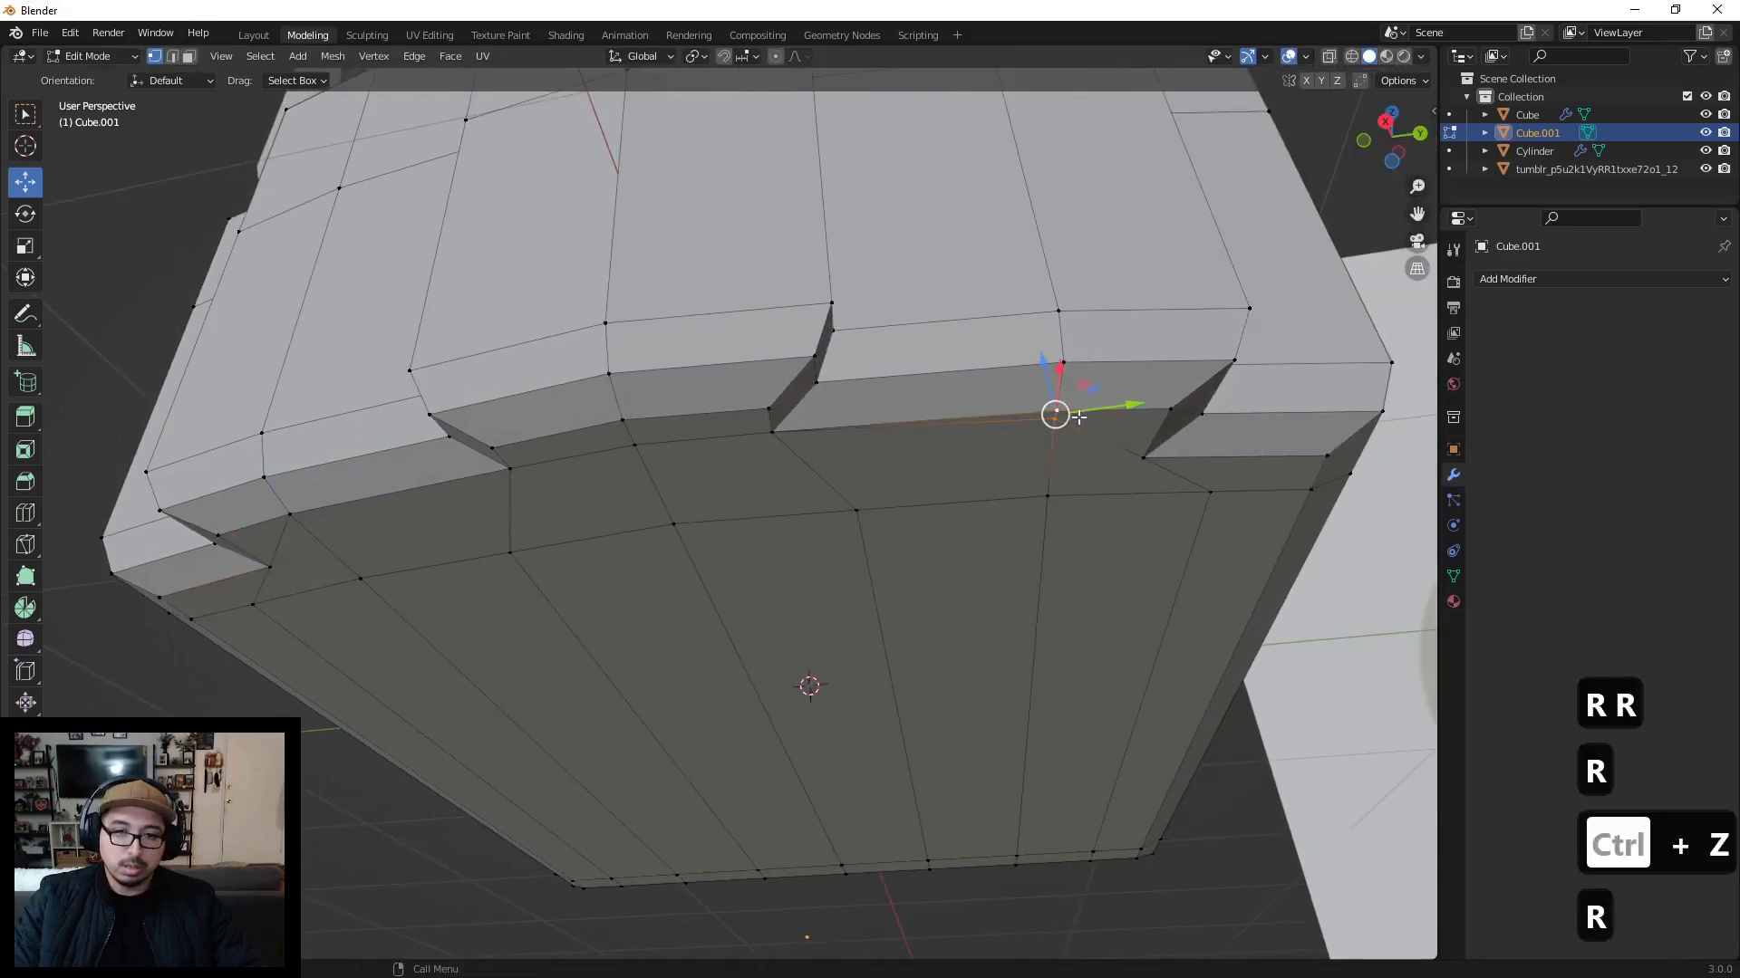
key("m")
left_click(1079, 415)
scroll(1079, 417, "down", 5)
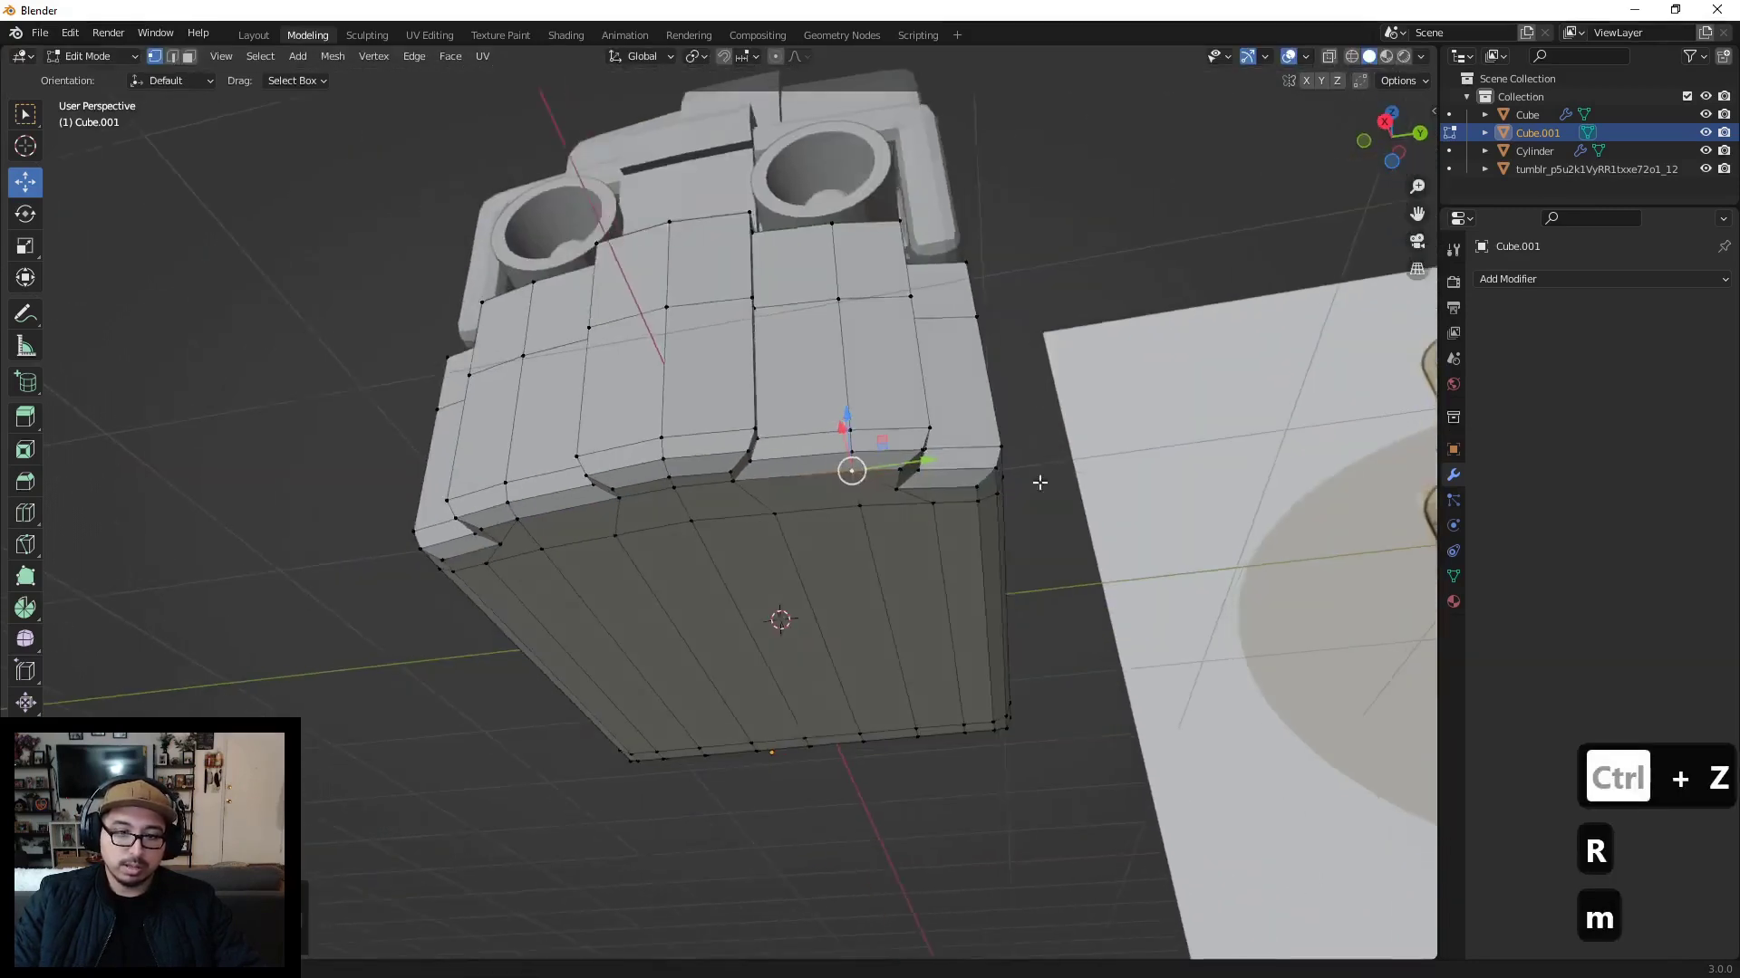
middle_click_drag(1037, 481, 727, 529)
scroll(904, 493, "up", 2)
Step: With X-ray on, merge the corner's vertices by distance, removing 9 duplicates
left_click(1329, 57)
left_click_drag(835, 509, 925, 472)
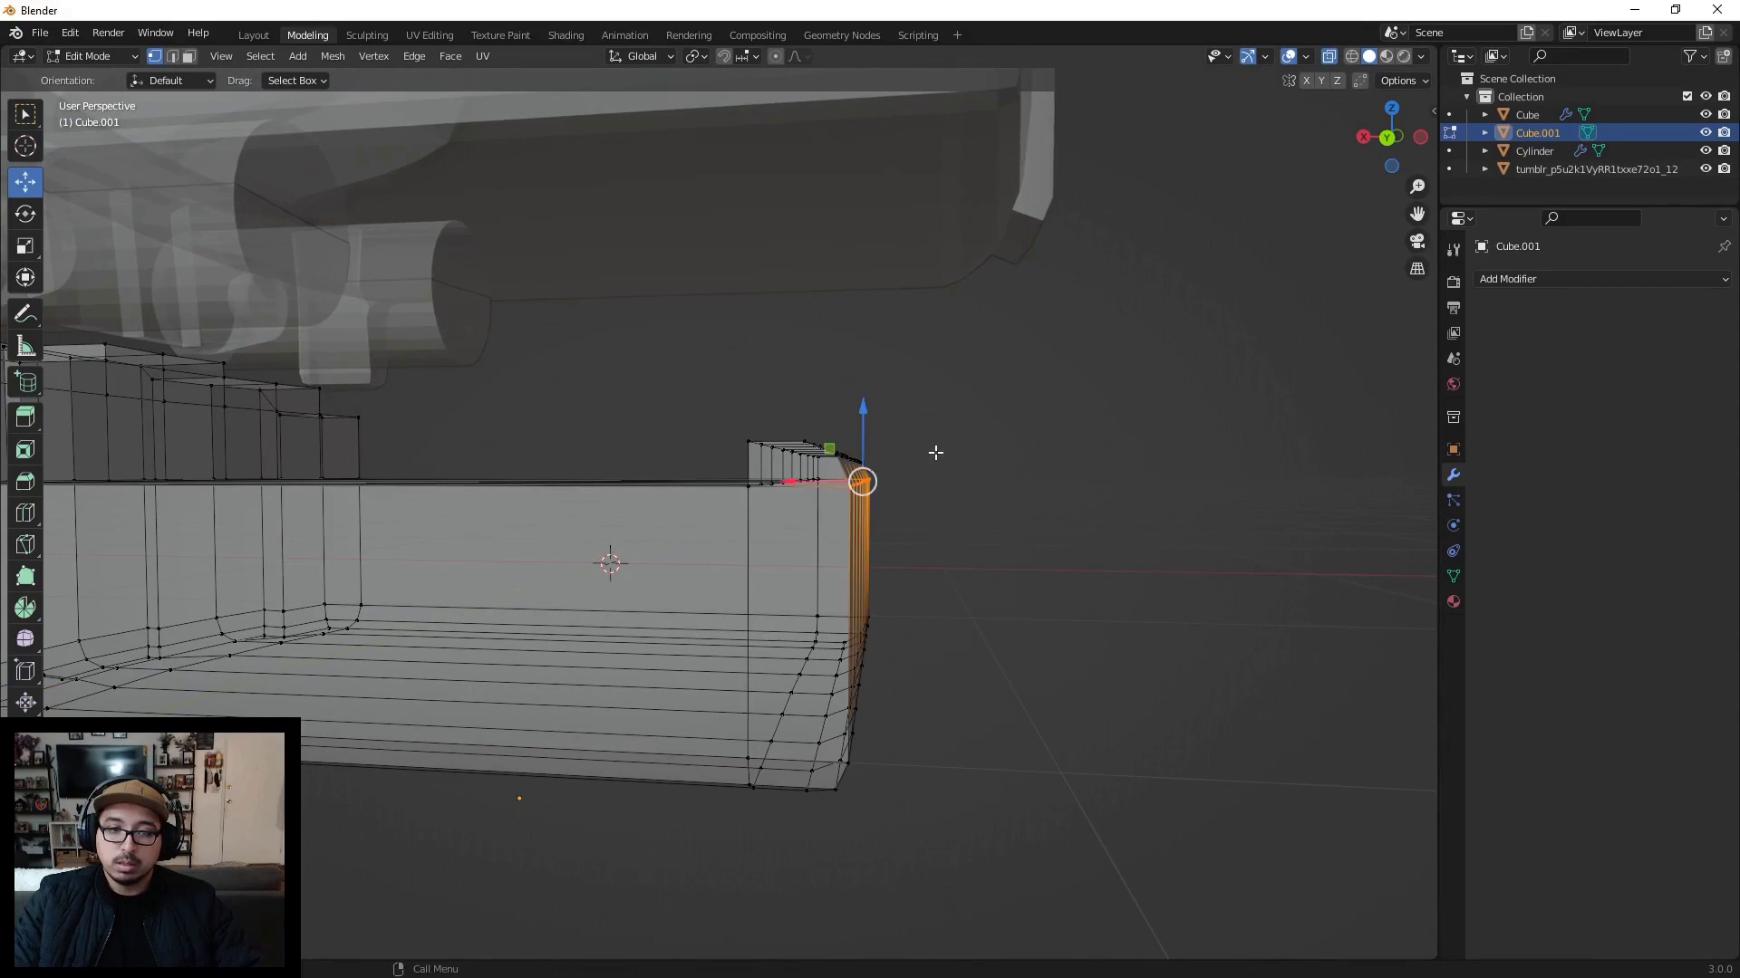
key("m")
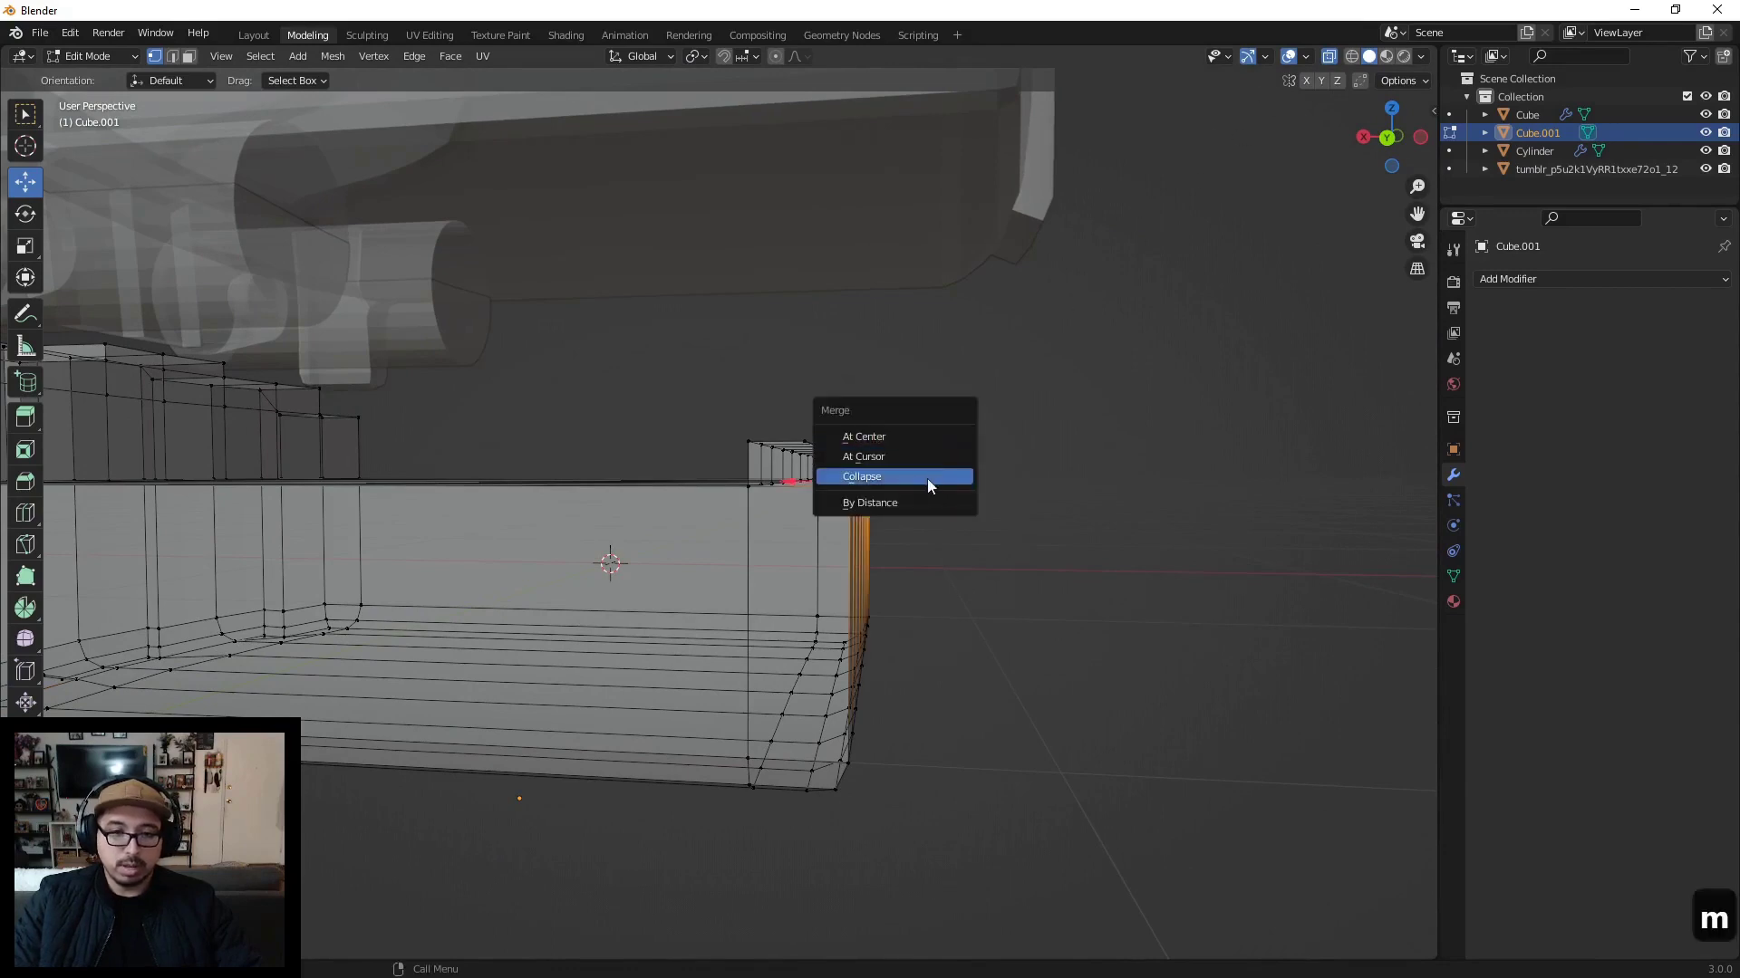
left_click(917, 499)
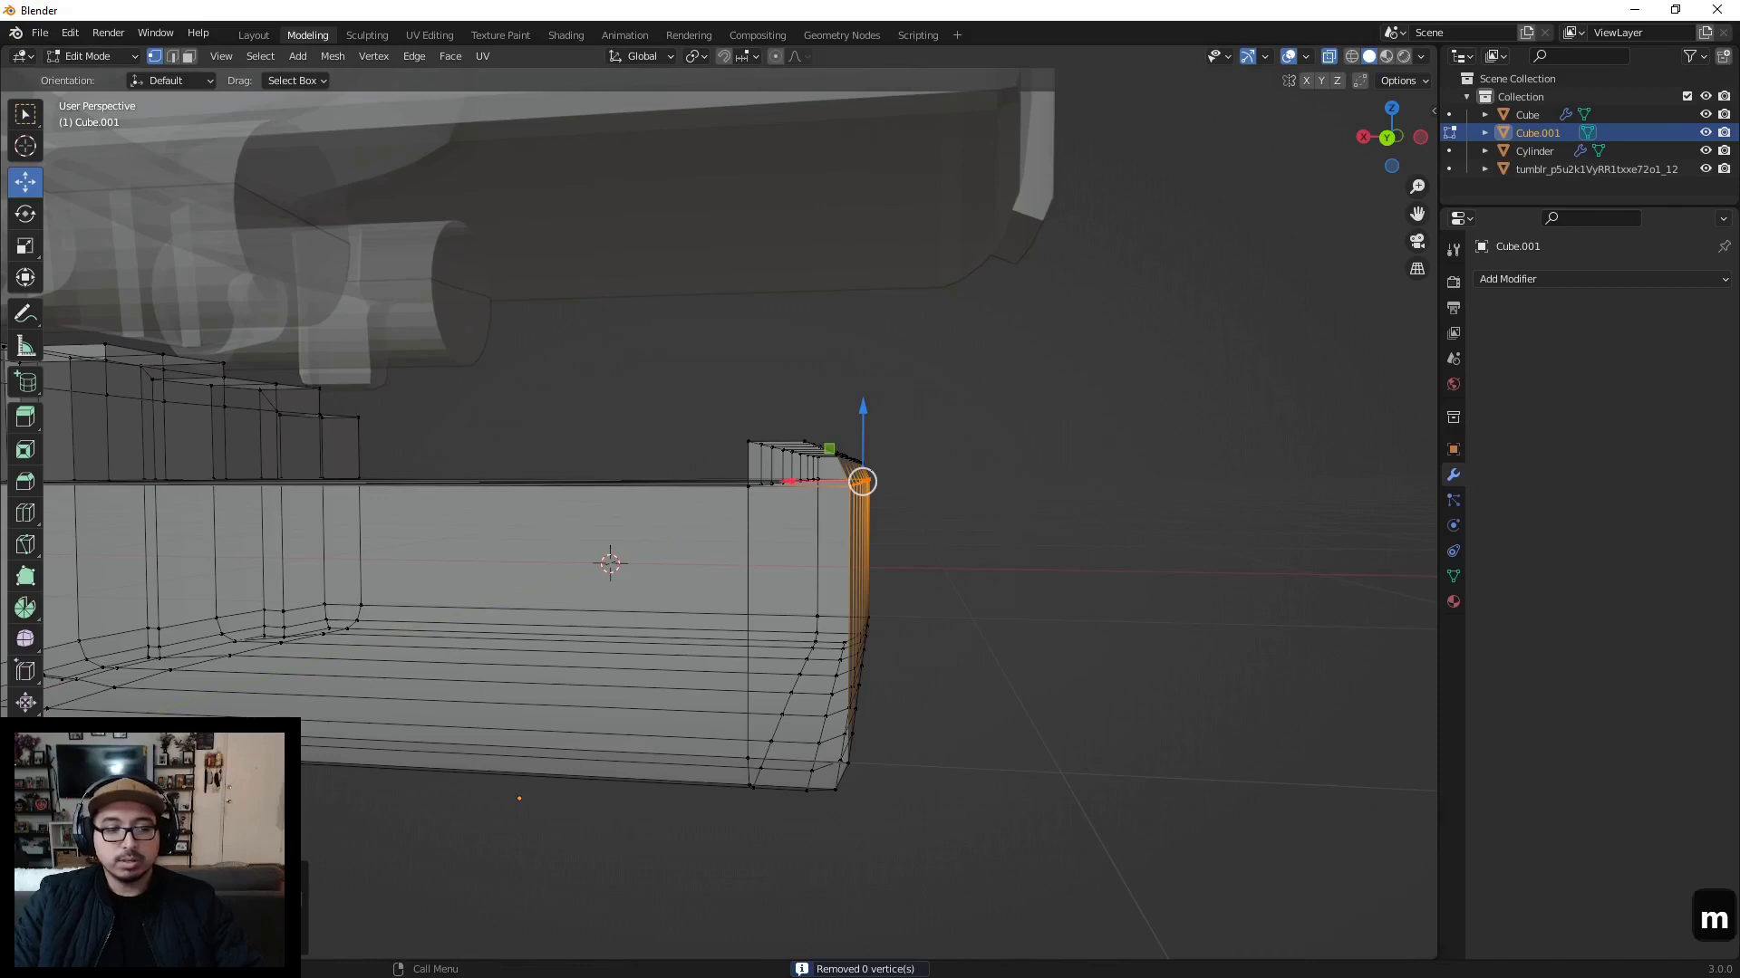
left_click(294, 899)
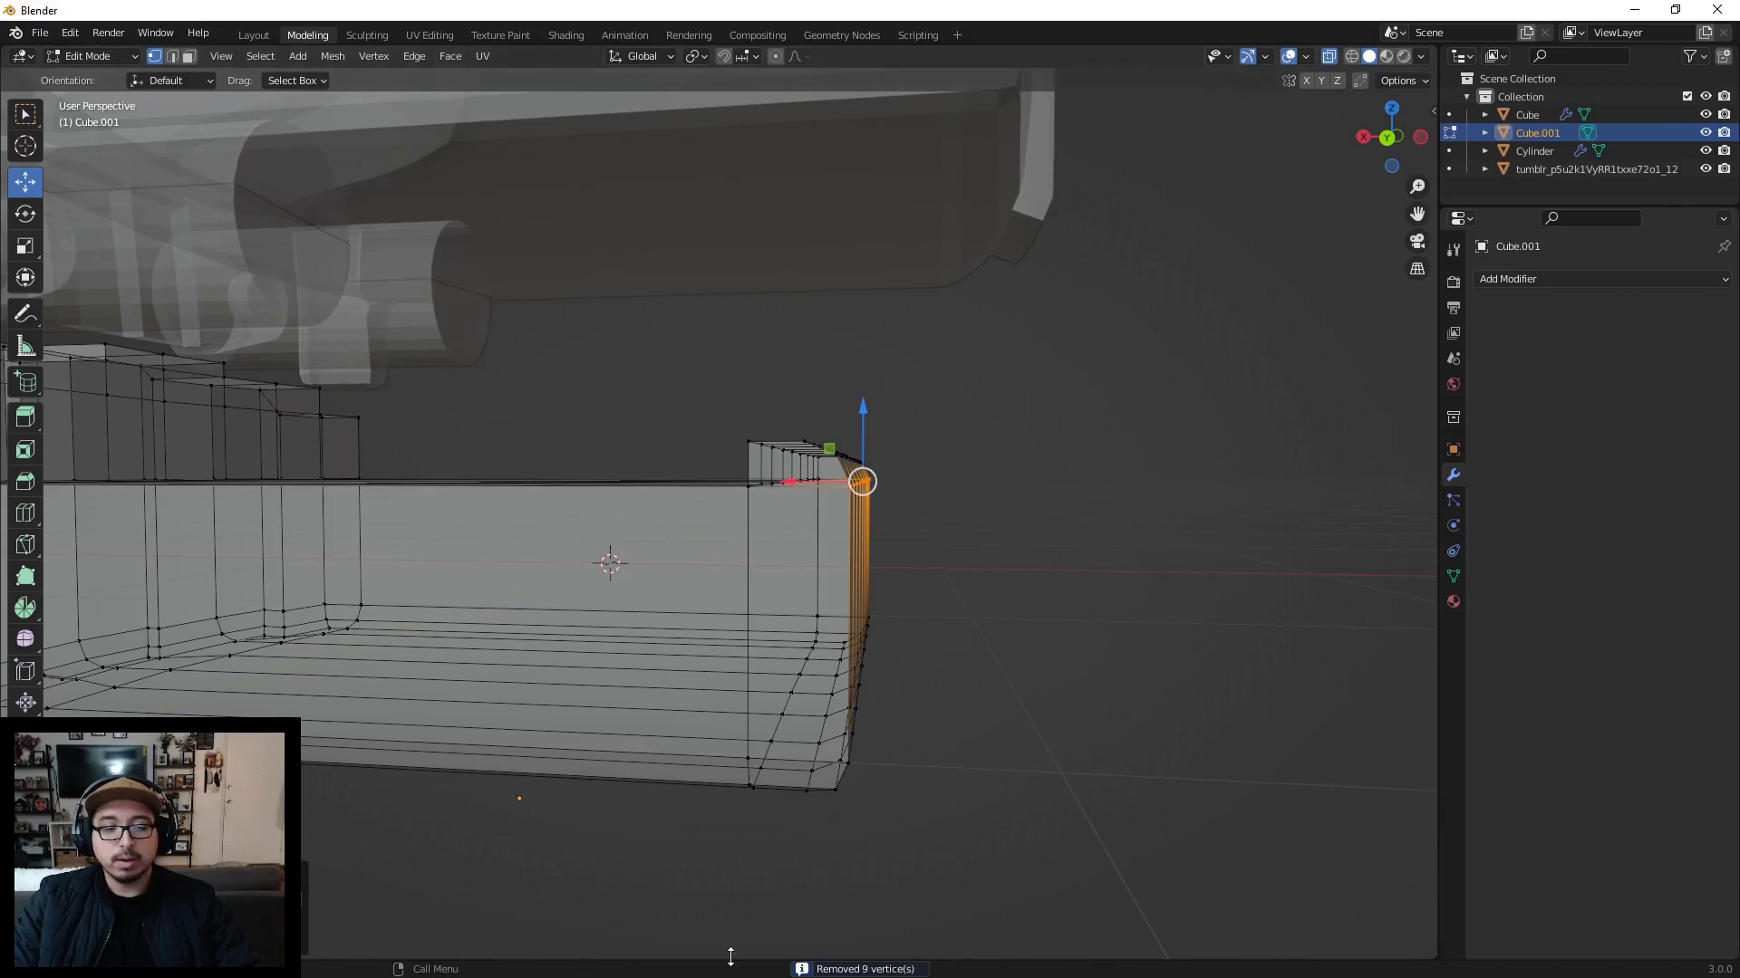
scroll(966, 652, "down", 3)
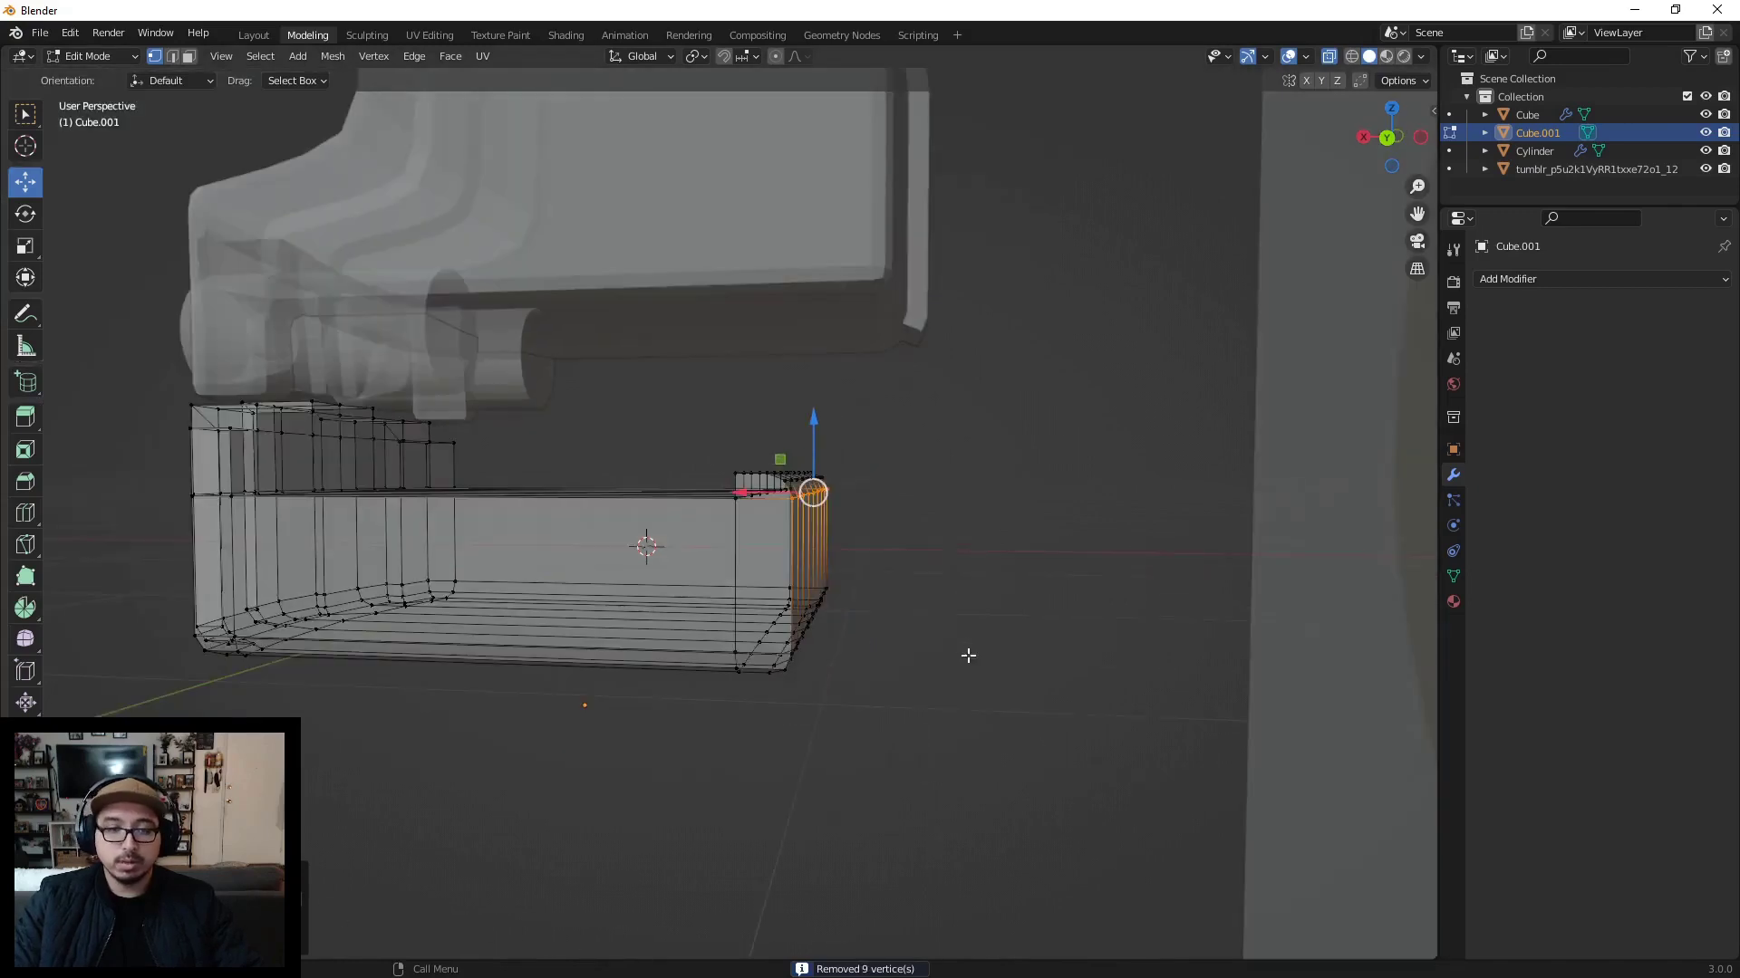
middle_click_drag(966, 653, 755, 652)
Step: Return Cube.001 to Object Mode, turn X-ray off, deselect it and compare with the reference sketch
key("Tab")
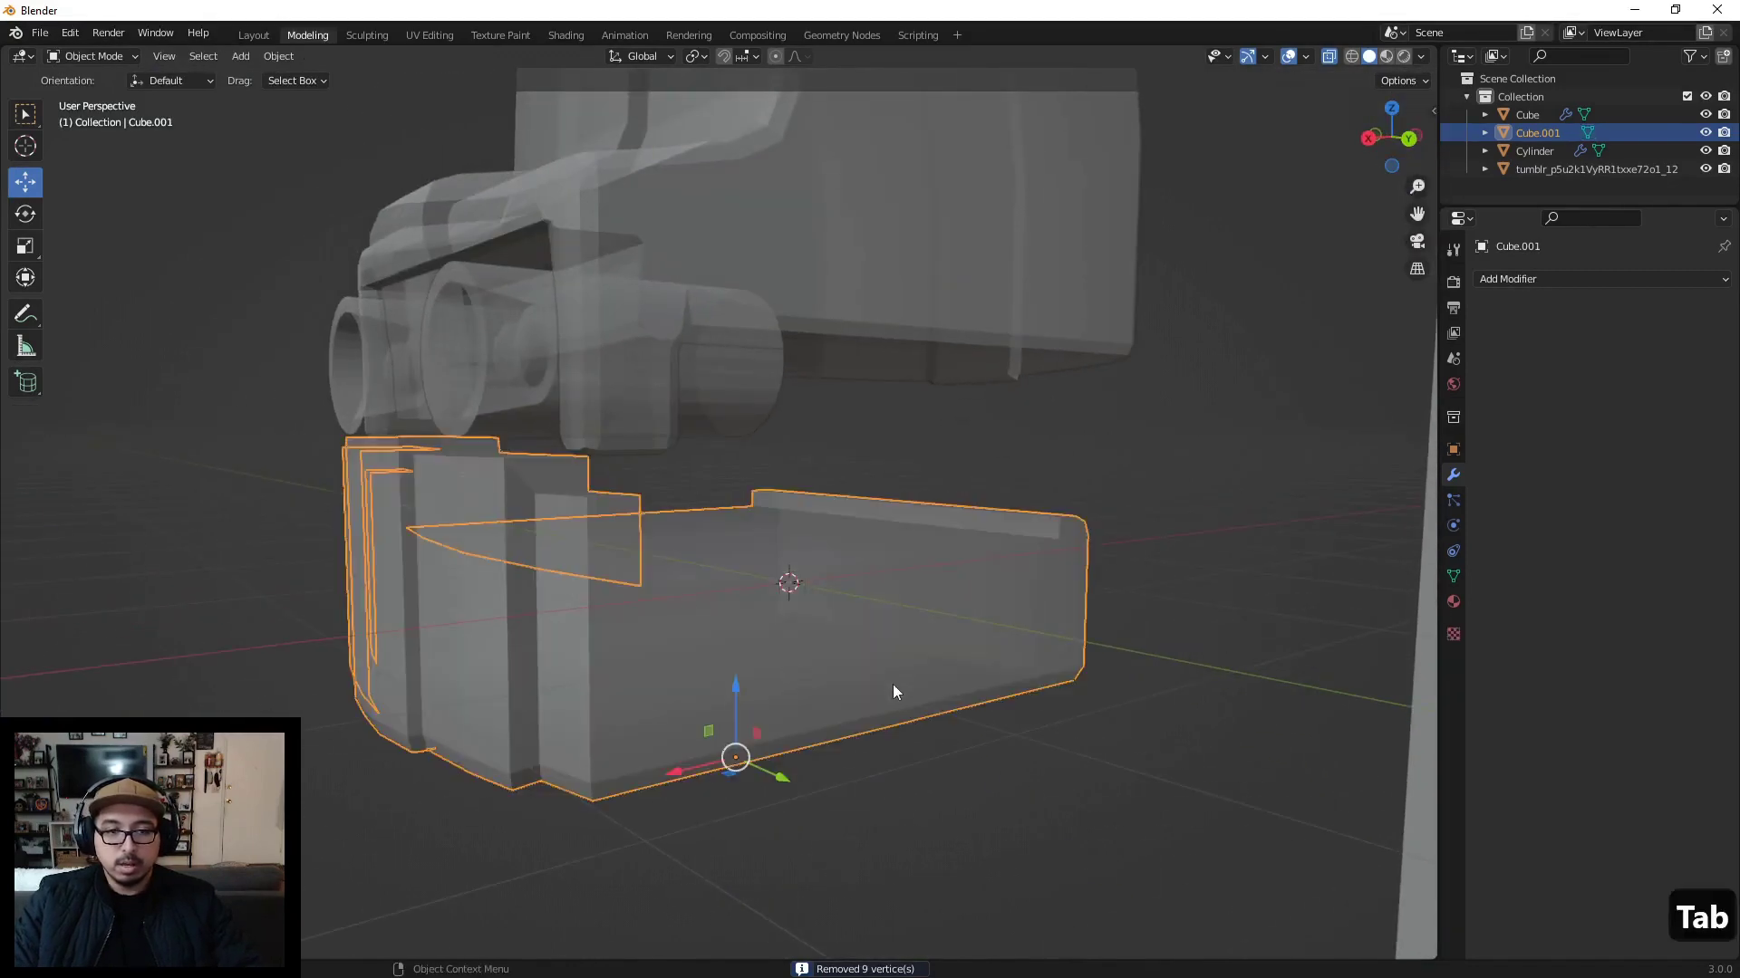
middle_click_drag(893, 689, 1042, 634)
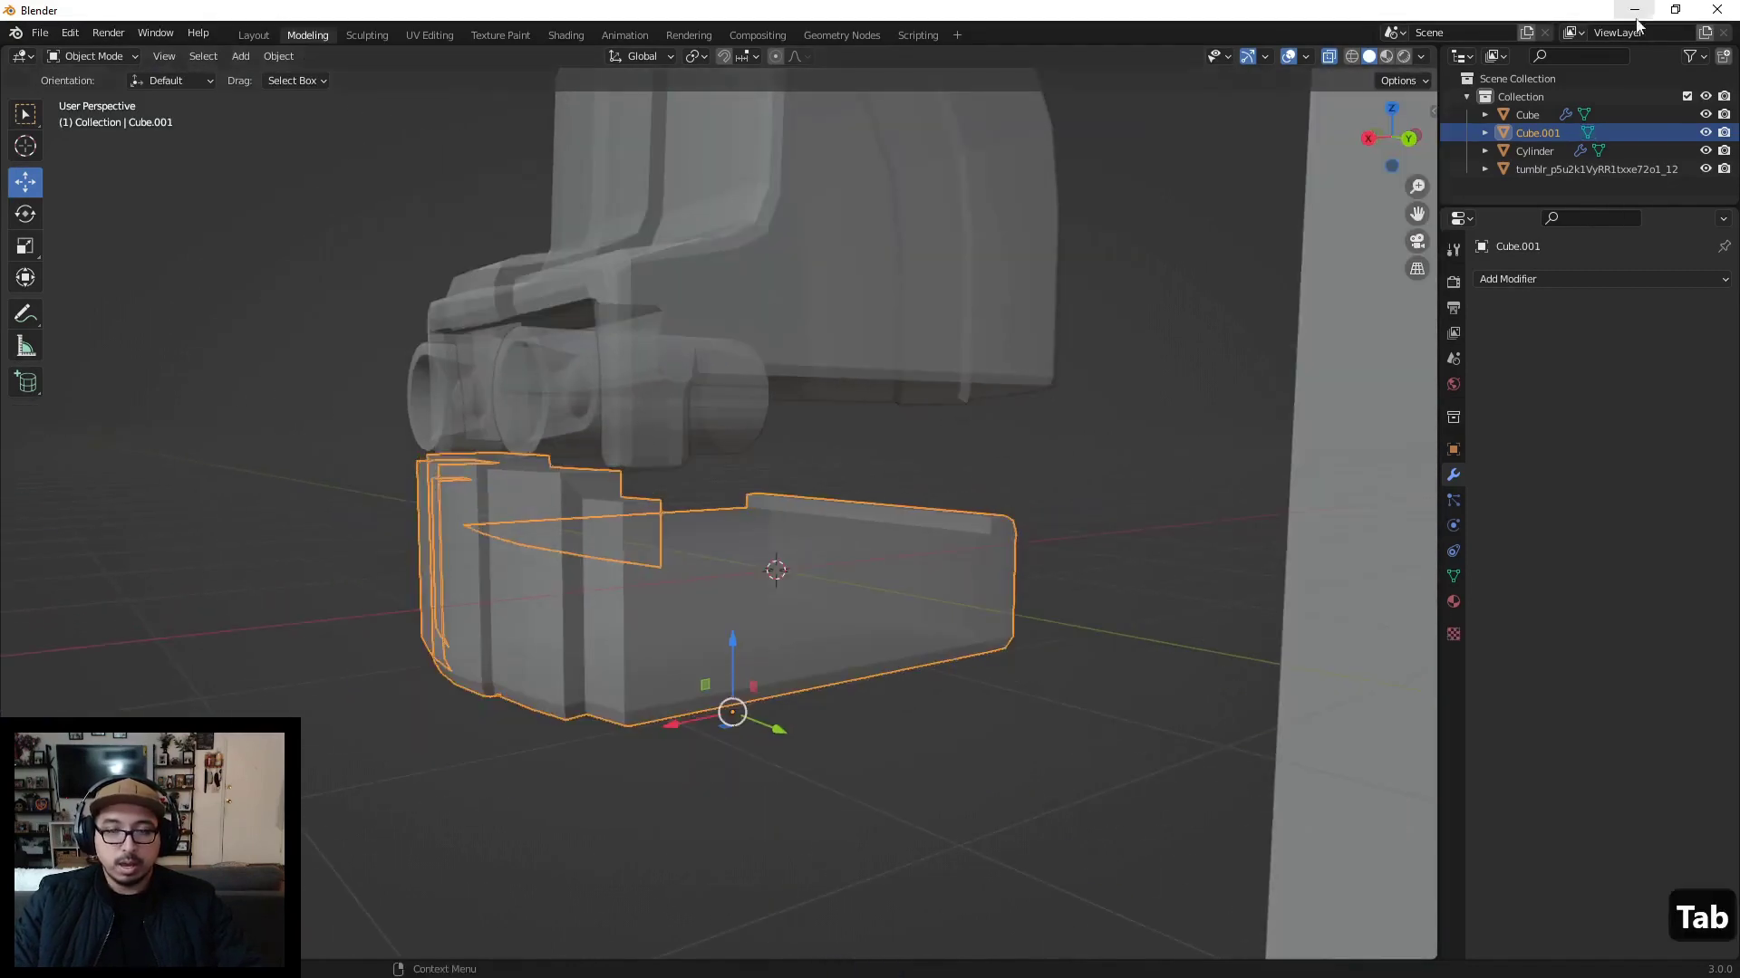
left_click(1330, 56)
middle_click_drag(1307, 119, 911, 501)
left_click(1042, 465)
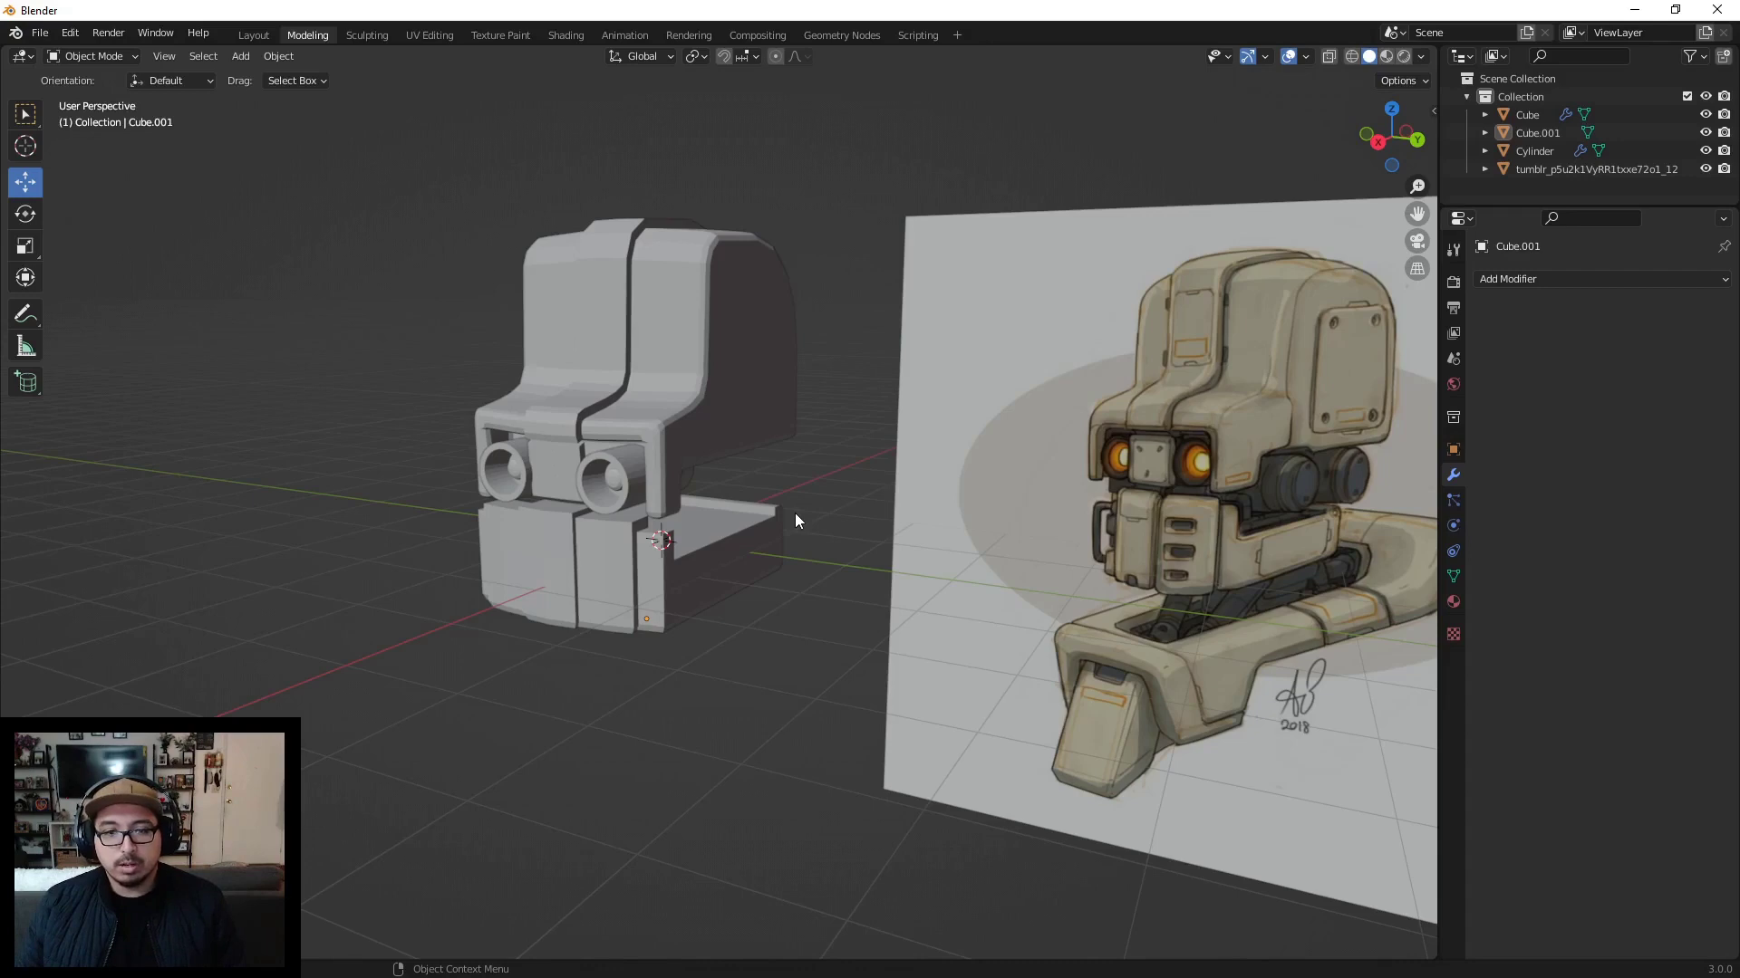
middle_click_drag(895, 512, 939, 535)
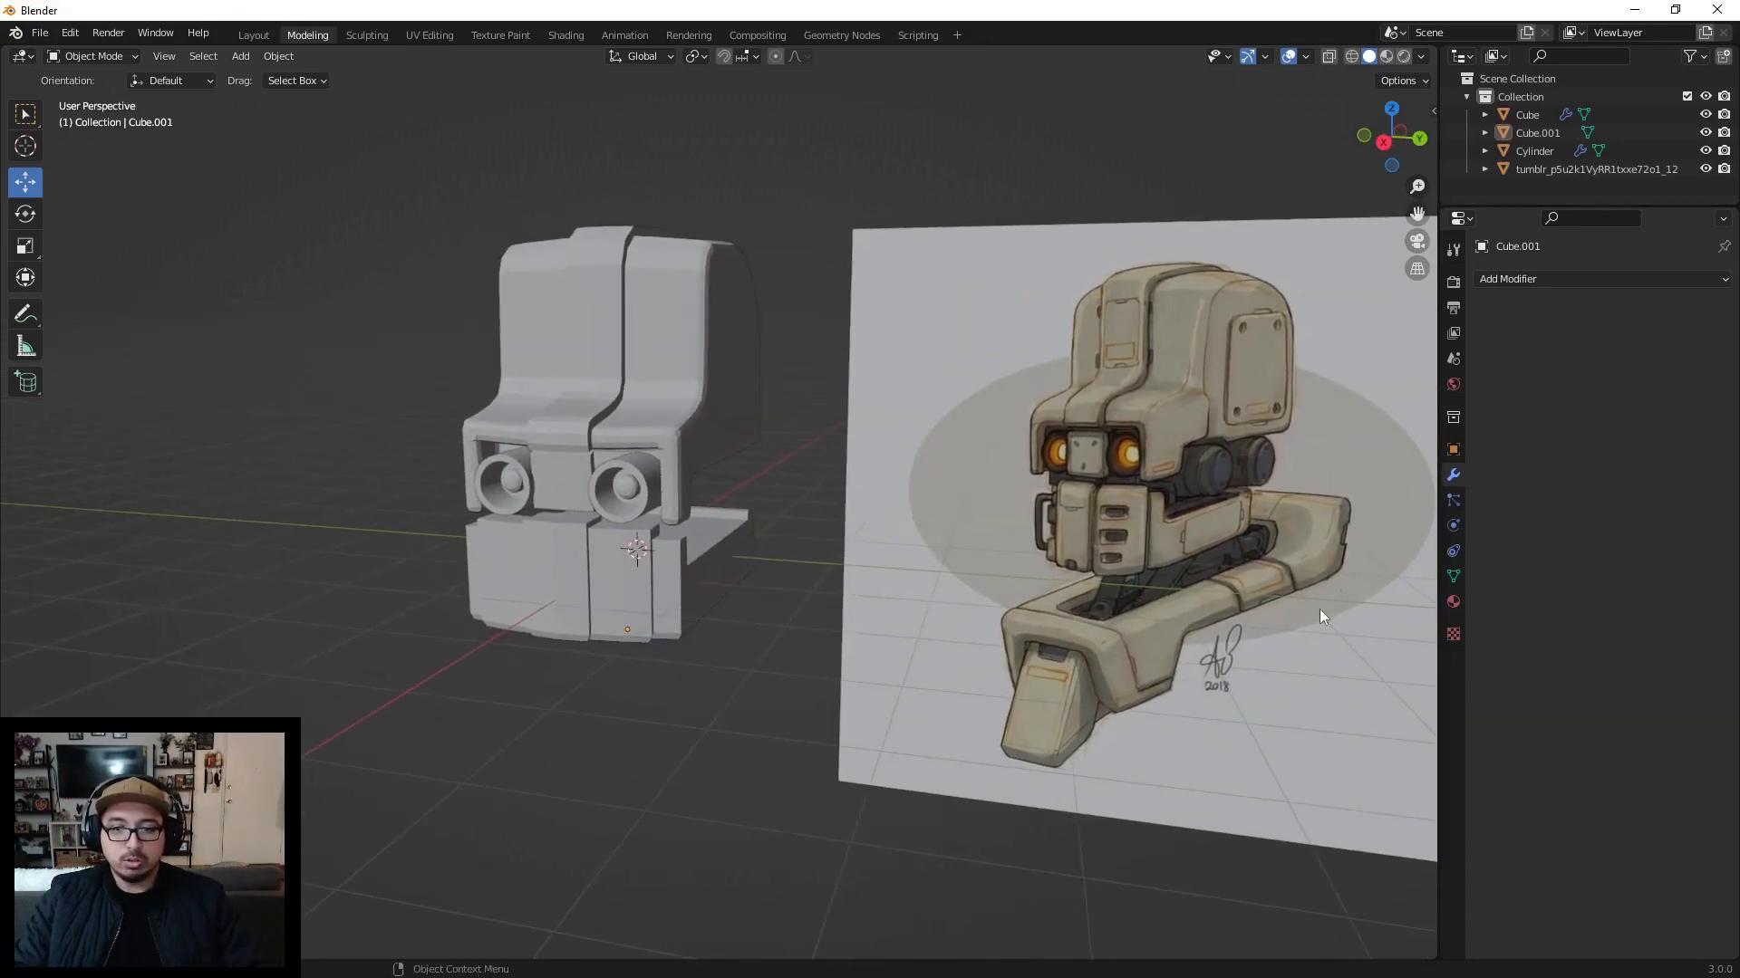